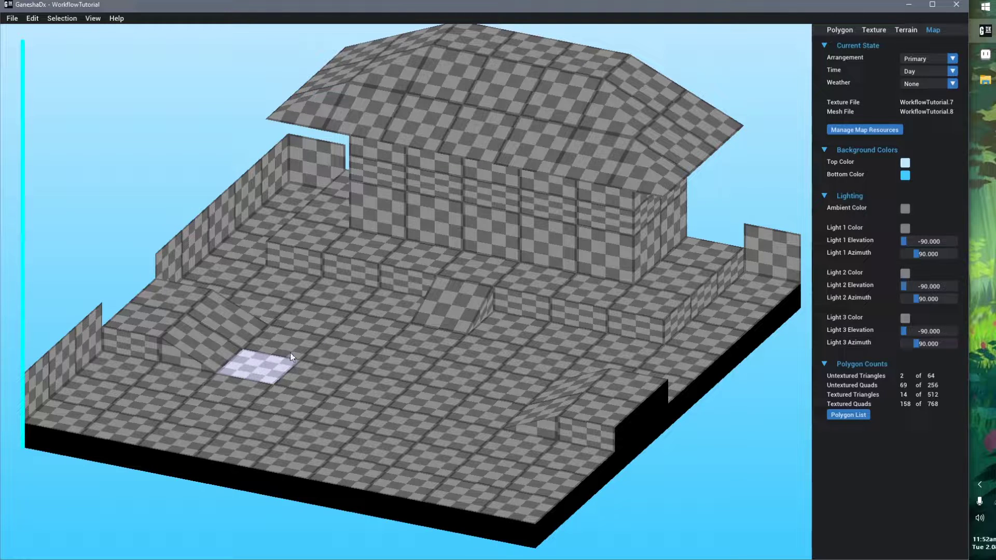
{"action": "right_click_drag", "start_coordinate": [306, 345], "coordinate": [422, 328]}
{"action": "middle_click_drag", "start_coordinate": [422, 328], "coordinate": [431, 328]}
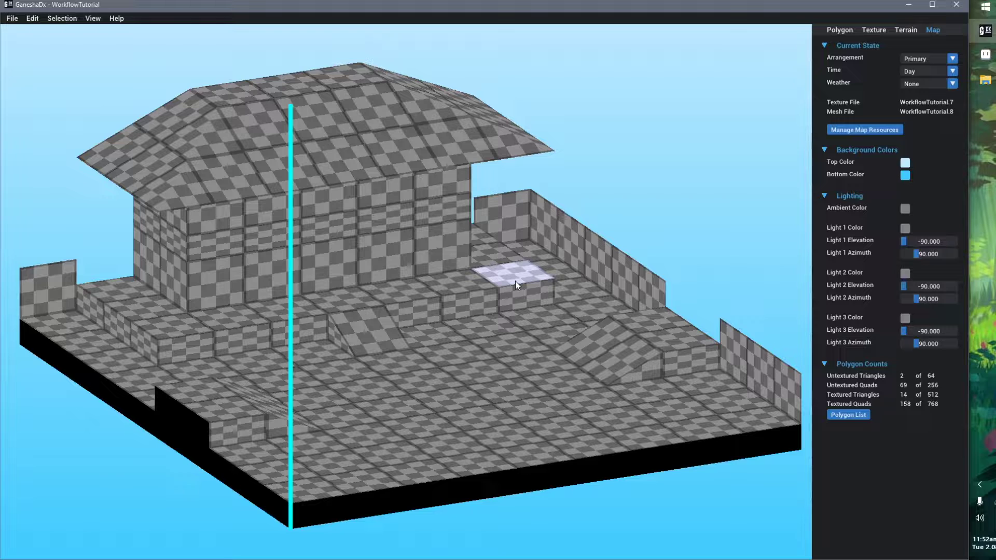
{"action": "right_click_drag", "start_coordinate": [515, 281], "coordinate": [517, 278]}
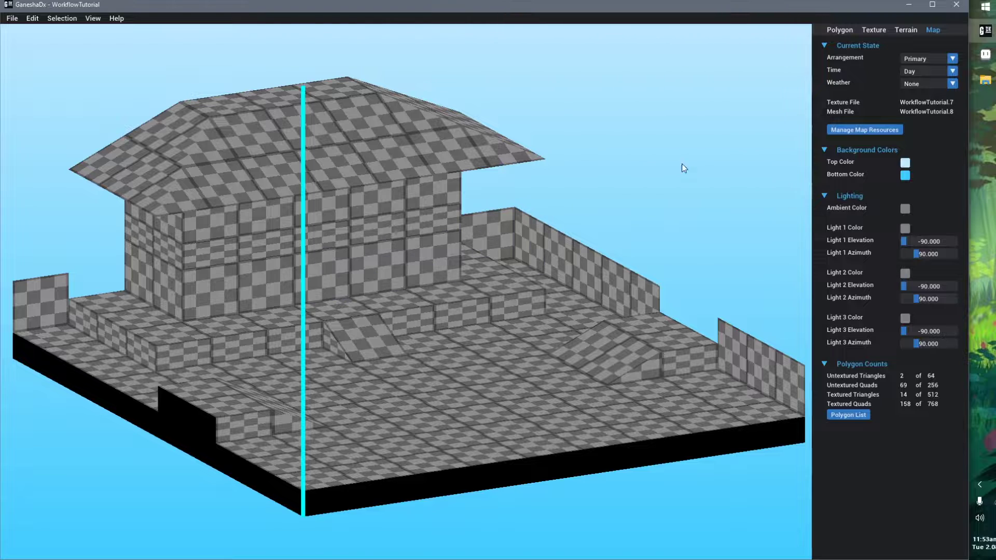
{"action": "left_click", "coordinate": [984, 54]}
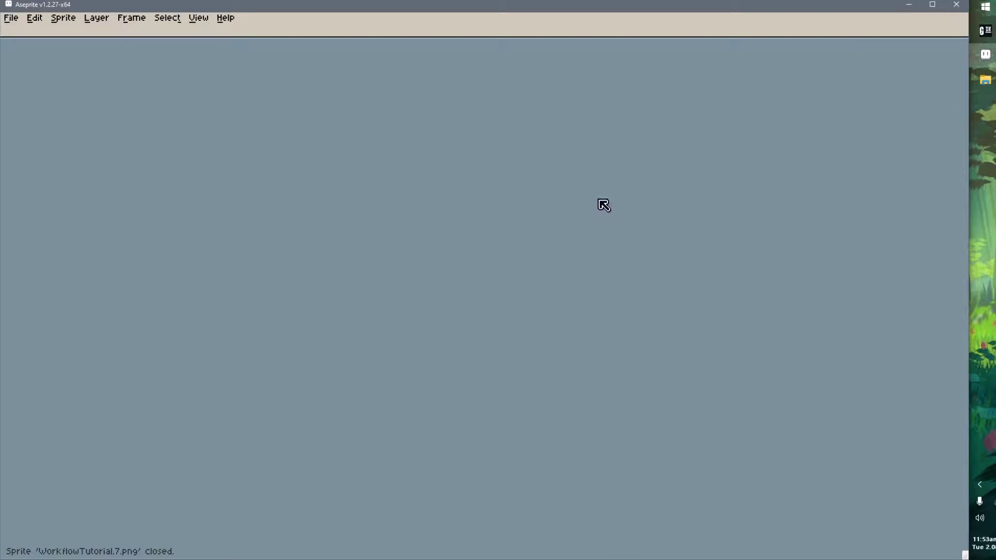
{"action": "left_click", "coordinate": [985, 30]}
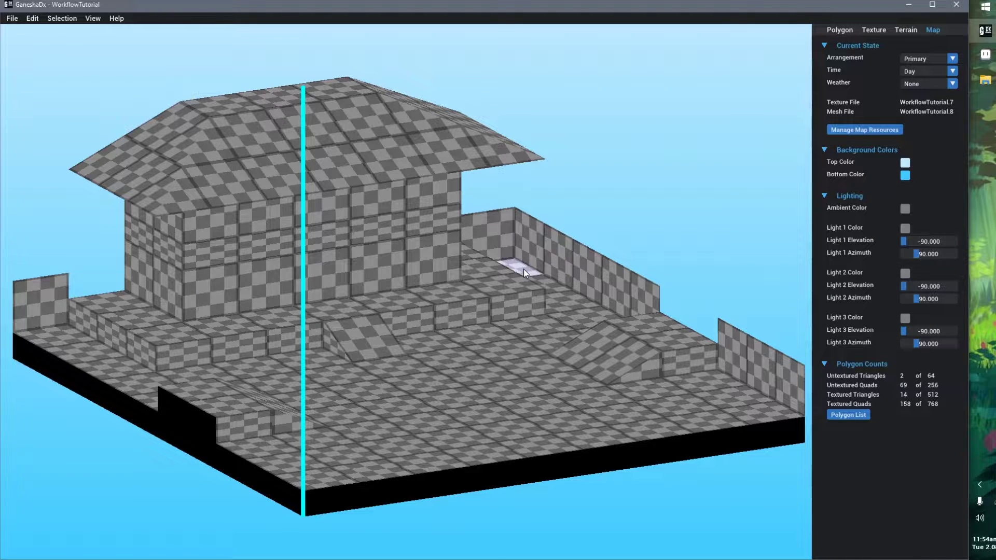
{"action": "middle_click_drag", "start_coordinate": [524, 269], "coordinate": [509, 265]}
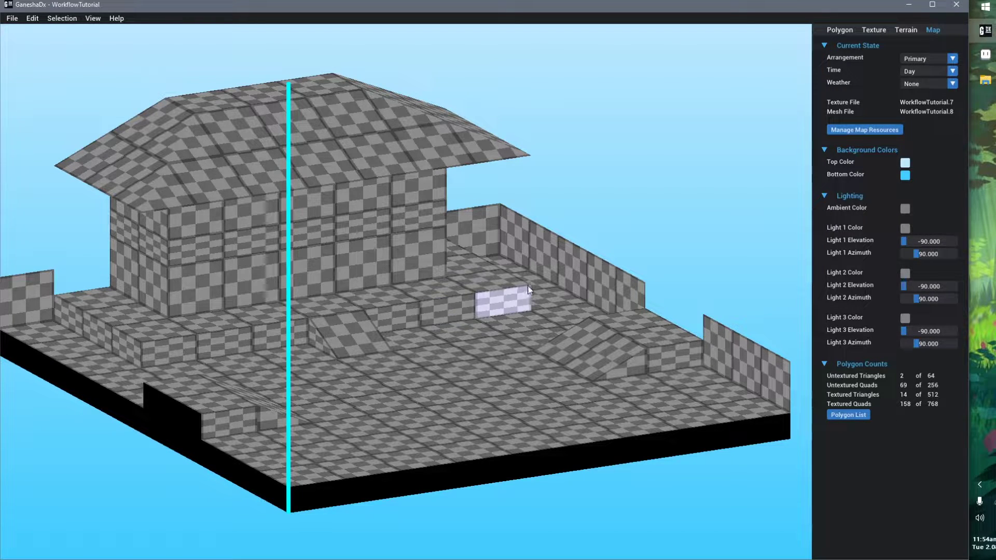
- Select the floor tile in front of the central ramp and show its UV properties with the texture preview expanded
{"action": "left_click", "coordinate": [417, 343]}
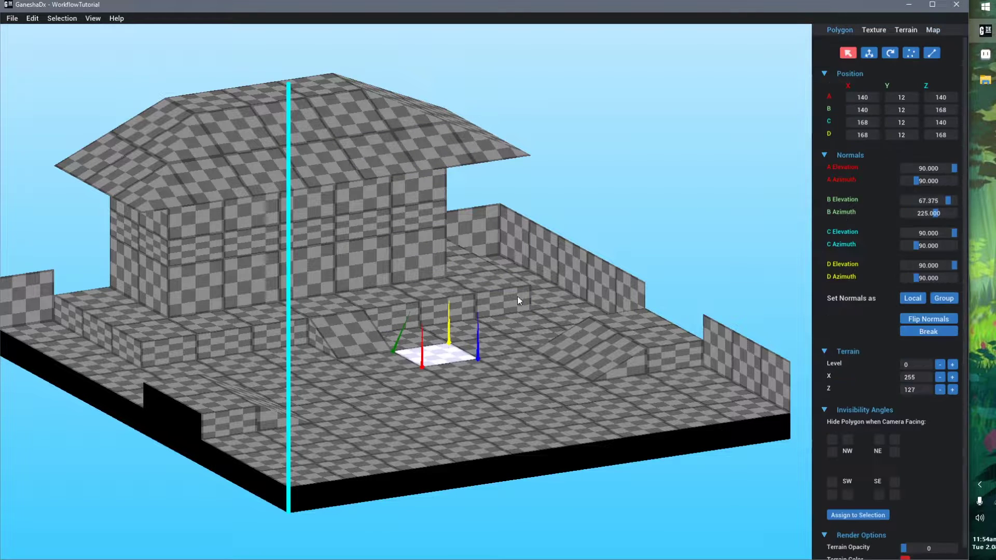
{"action": "left_click", "coordinate": [881, 30]}
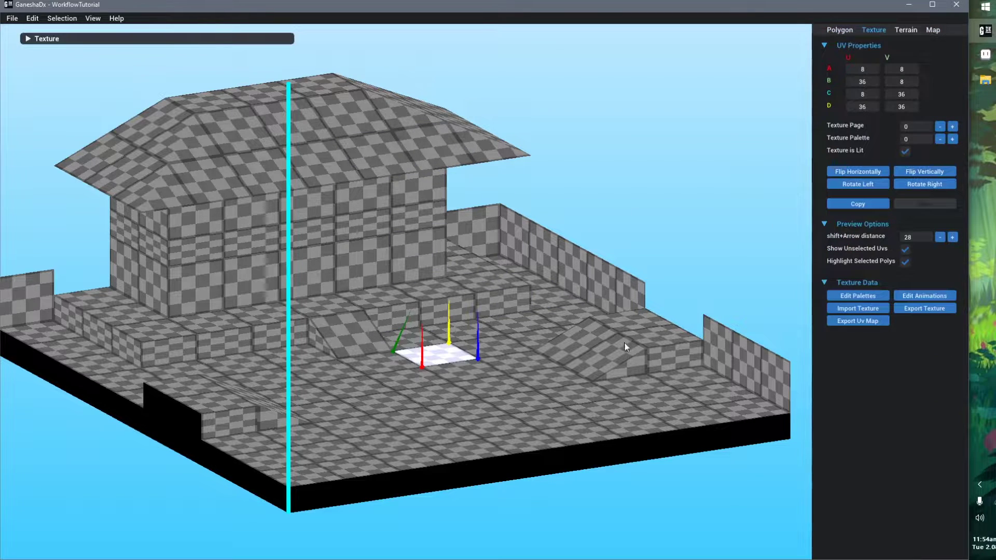
{"action": "left_click", "coordinate": [186, 37]}
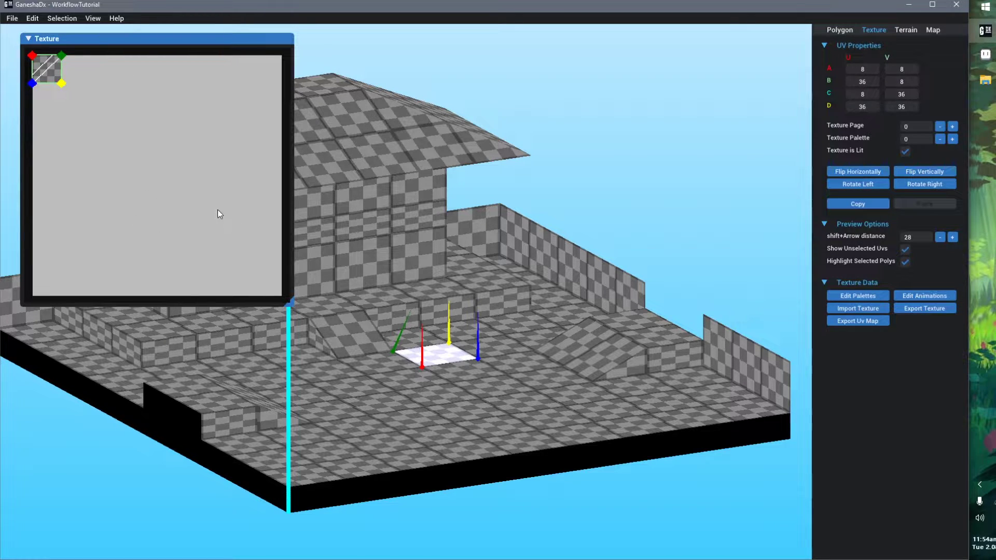
{"action": "left_click", "coordinate": [985, 79]}
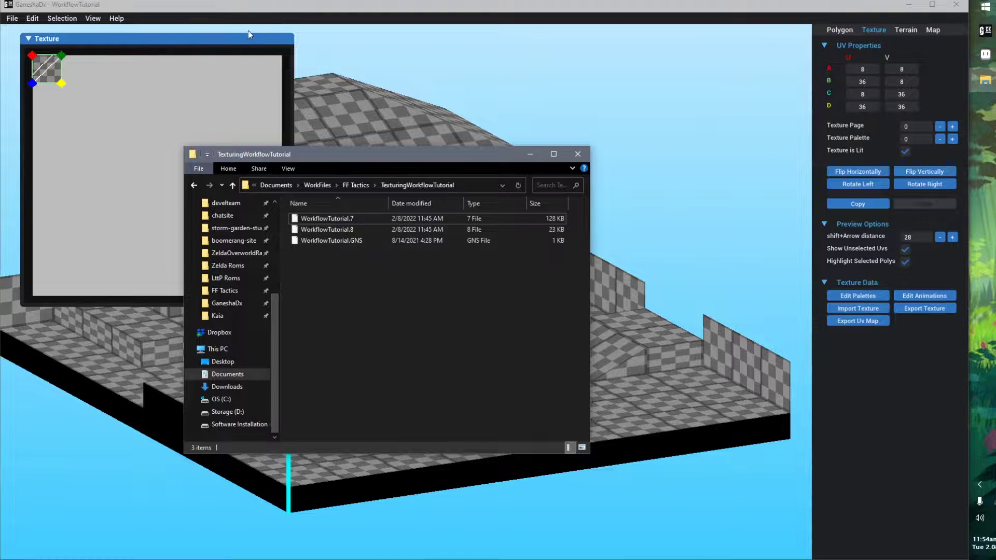
{"action": "left_click", "coordinate": [258, 42]}
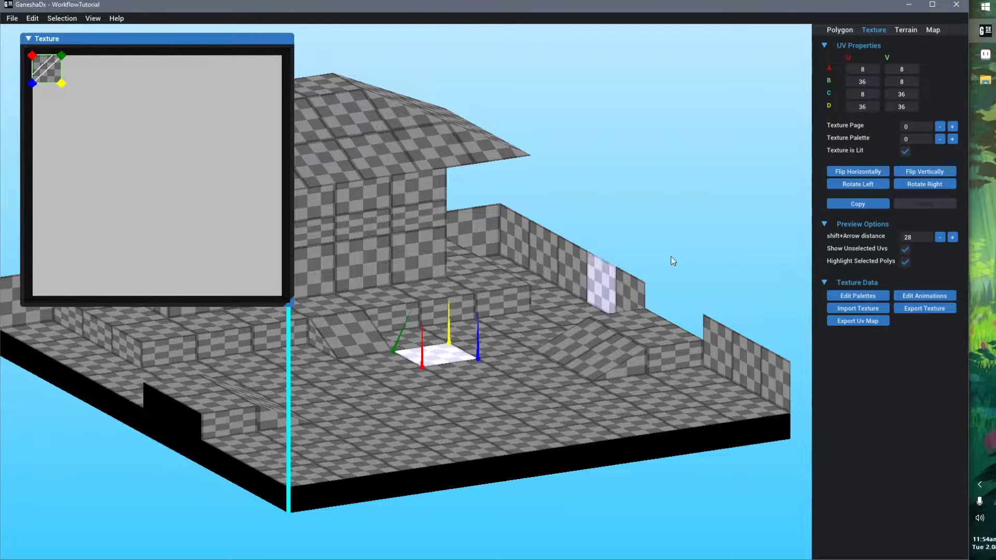
- Cycle the selected floor tile's texture page up to 2 and back to 0
{"action": "left_click", "coordinate": [952, 126]}
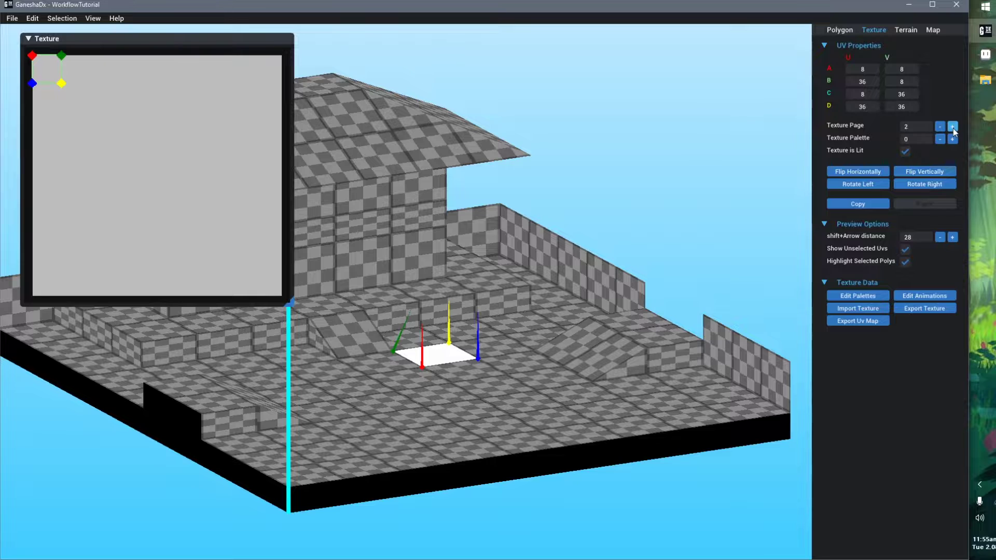
{"action": "left_click", "coordinate": [940, 126]}
{"action": "left_click", "coordinate": [939, 126]}
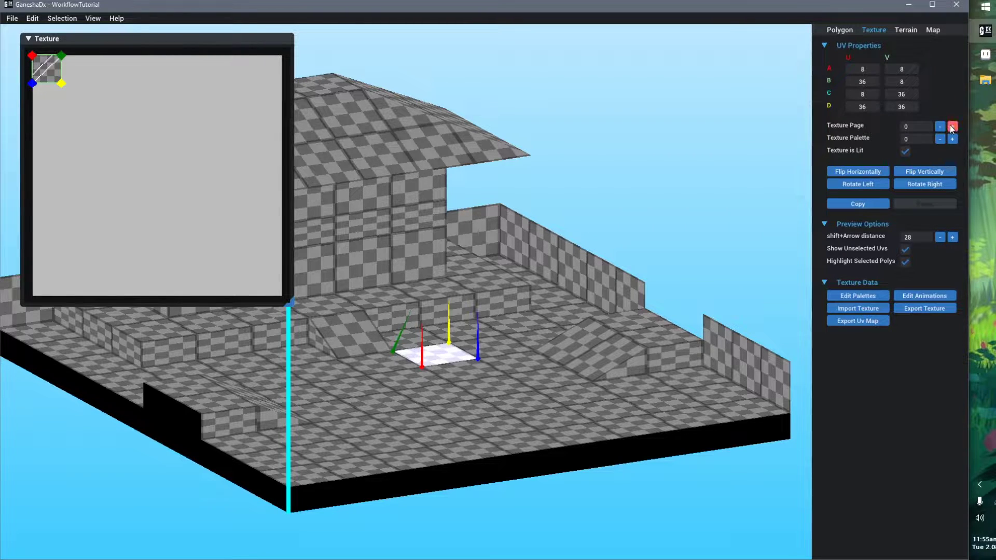
{"action": "left_click", "coordinate": [952, 127]}
{"action": "left_click", "coordinate": [952, 127]}
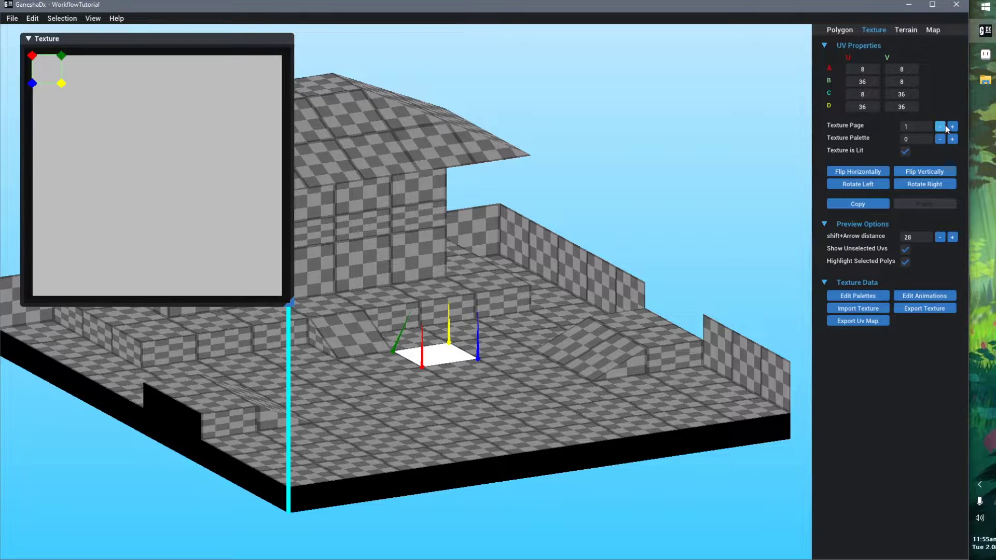
{"action": "left_click", "coordinate": [943, 126]}
{"action": "left_click", "coordinate": [952, 126]}
{"action": "left_click", "coordinate": [951, 126]}
{"action": "left_click", "coordinate": [942, 126]}
{"action": "left_click", "coordinate": [943, 126]}
{"action": "middle_click_drag", "start_coordinate": [567, 257], "coordinate": [695, 245]}
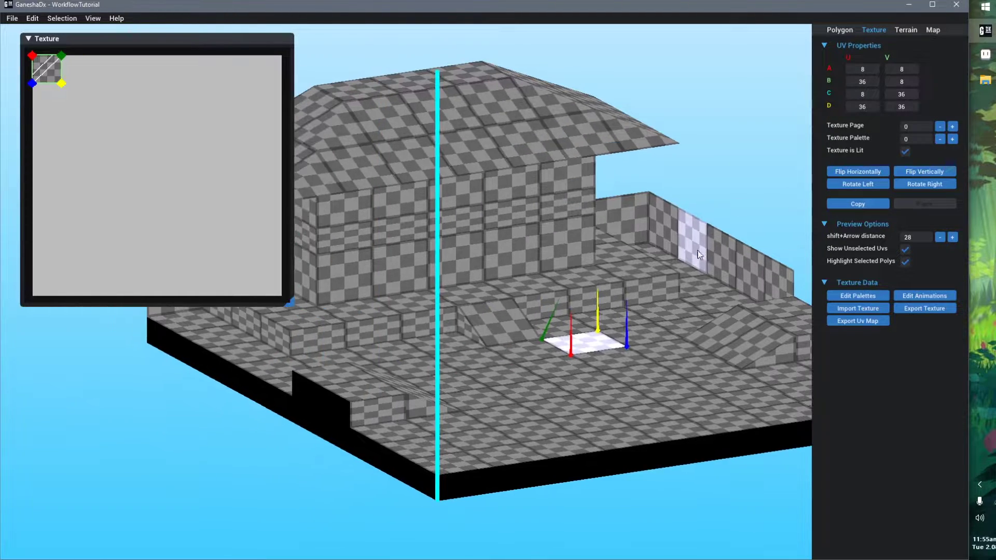
{"action": "right_click_drag", "start_coordinate": [695, 245], "coordinate": [667, 267]}
{"action": "middle_click_drag", "start_coordinate": [667, 267], "coordinate": [618, 240]}
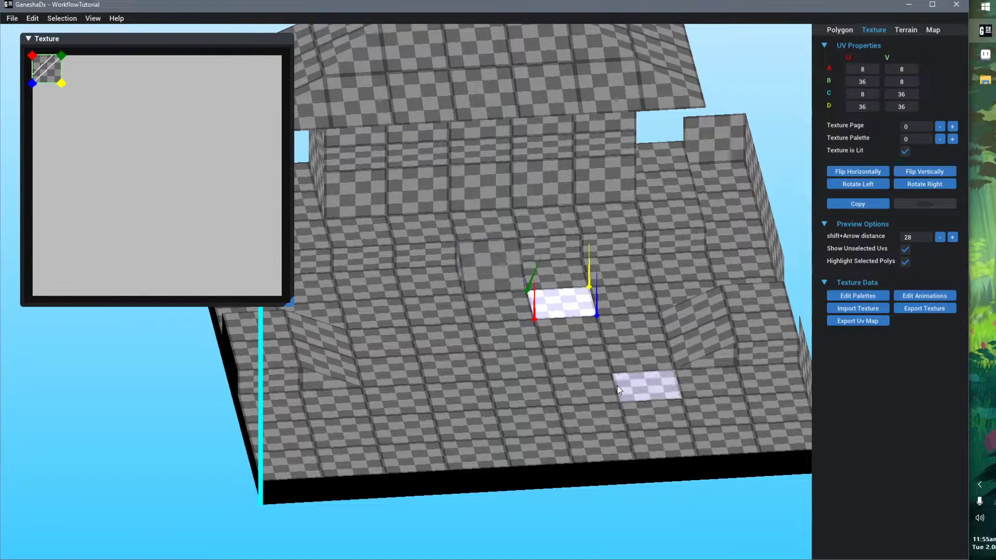
{"action": "right_click_drag", "start_coordinate": [605, 328], "coordinate": [626, 312]}
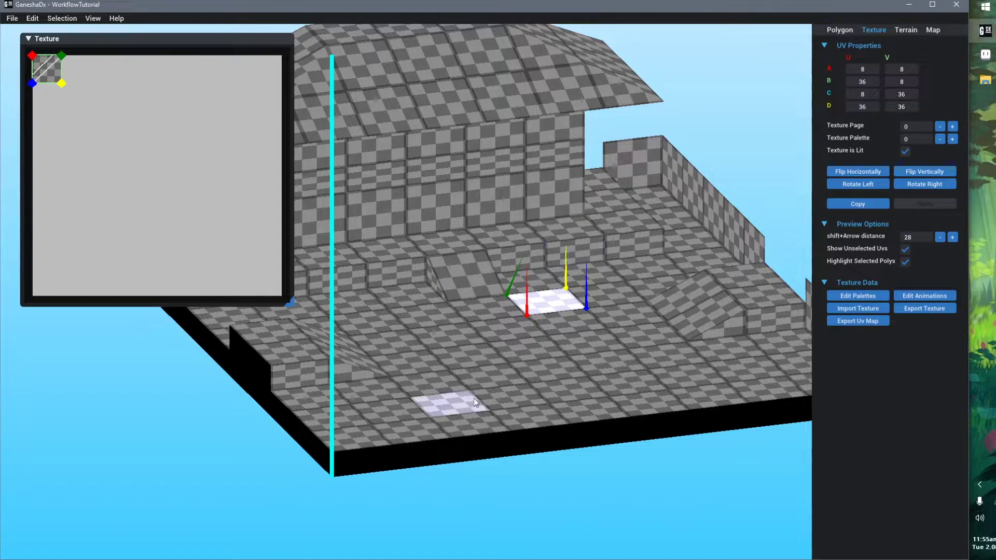
{"action": "middle_click_drag", "start_coordinate": [477, 391], "coordinate": [463, 401]}
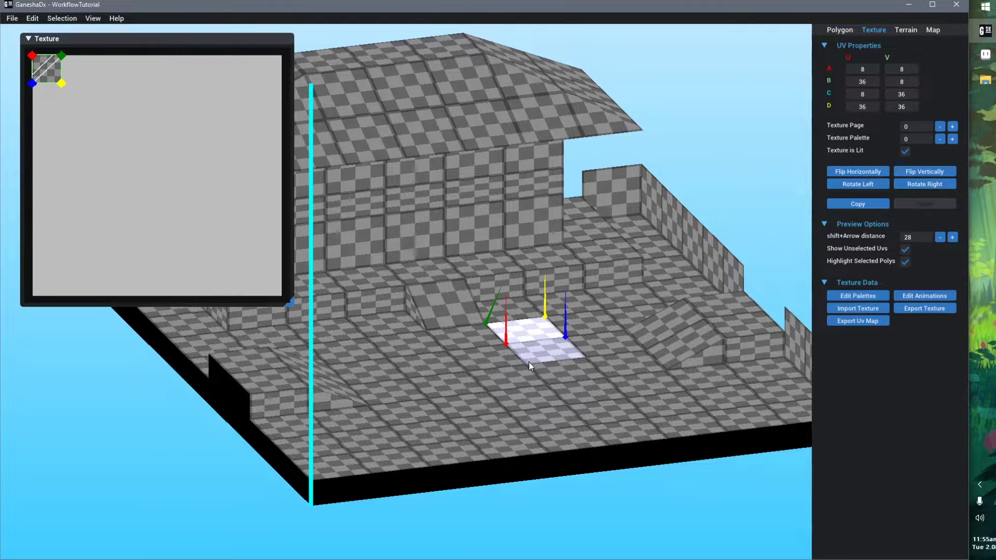
{"action": "left_click", "coordinate": [759, 145]}
{"action": "left_click", "coordinate": [554, 336]}
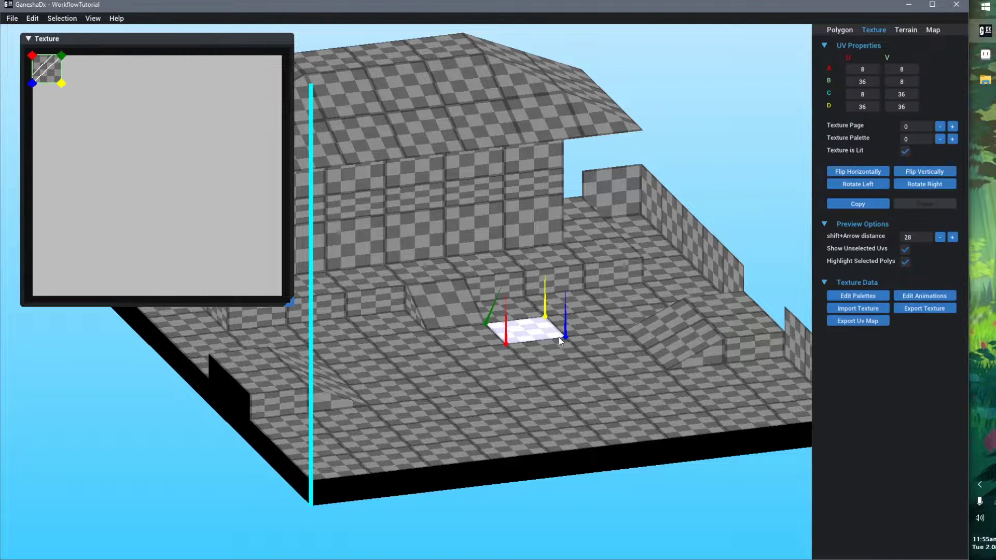
- Clear the polygon selection and export the map texture as WorkflowTutorial.7.png in the TexturingWorkflowTutorial folder
{"action": "left_click", "coordinate": [725, 153]}
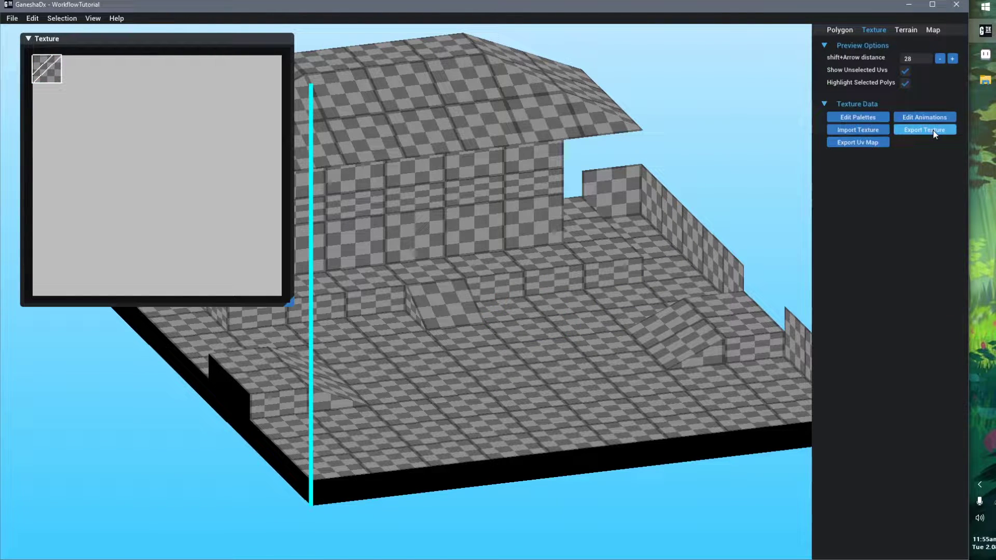
{"action": "left_click", "coordinate": [933, 131]}
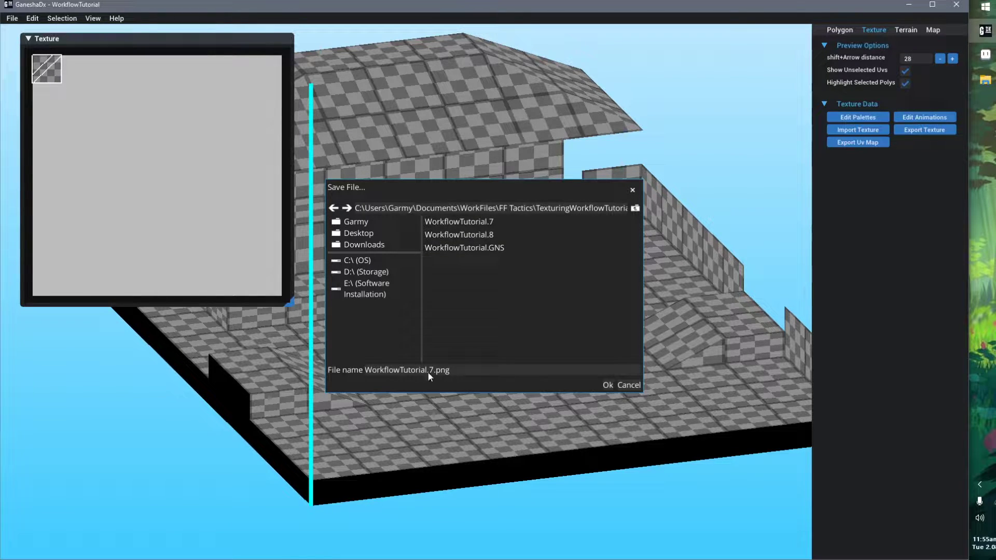
{"action": "left_click", "coordinate": [606, 385]}
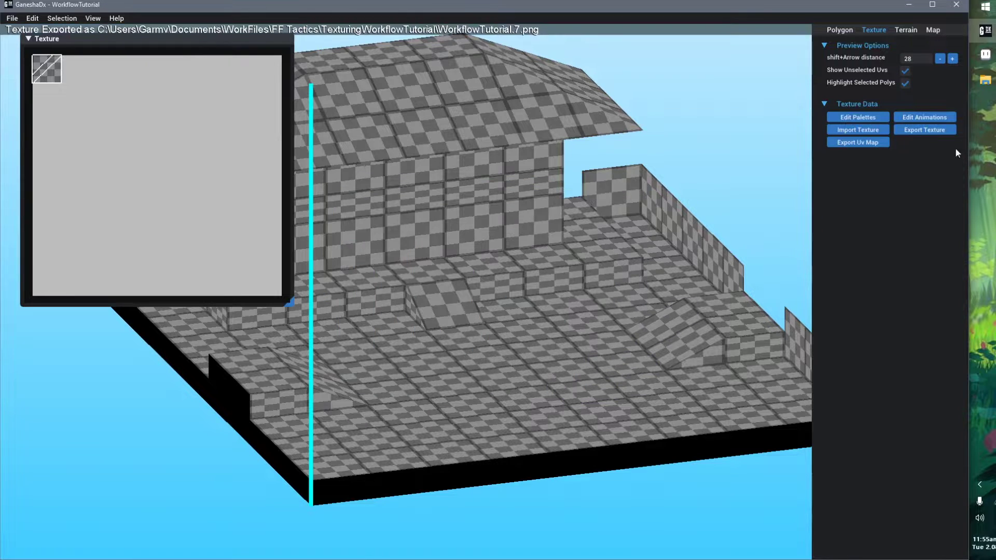
- Open the exported WorkflowTutorial.7.png from its folder in Aseprite and inspect the checkered tile in the first texture page
{"action": "left_click", "coordinate": [984, 80]}
{"action": "left_click", "coordinate": [332, 230]}
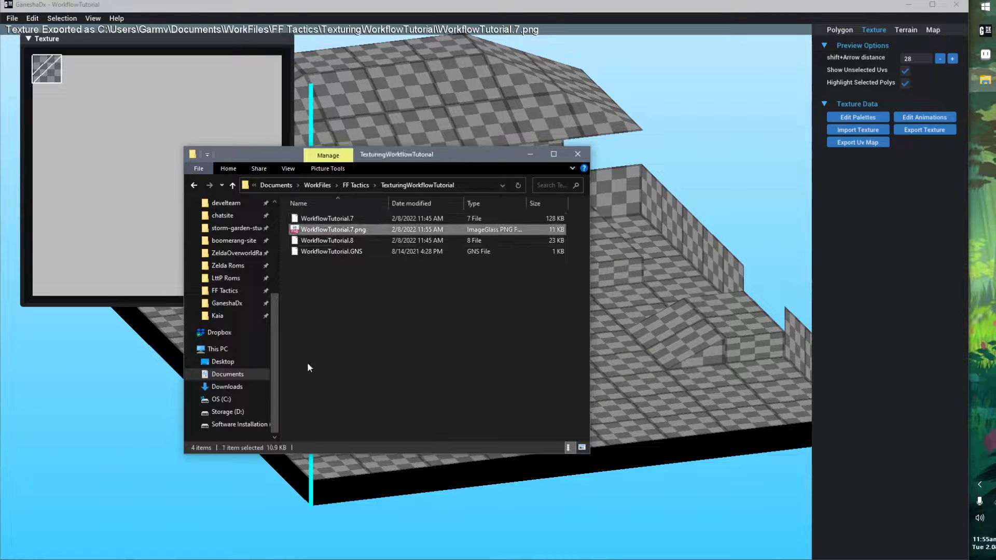
{"action": "left_click_drag", "start_coordinate": [334, 228], "coordinate": [493, 155]}
{"action": "scroll", "coordinate": [472, 291], "scroll_direction": "down", "scroll_amount": 3}
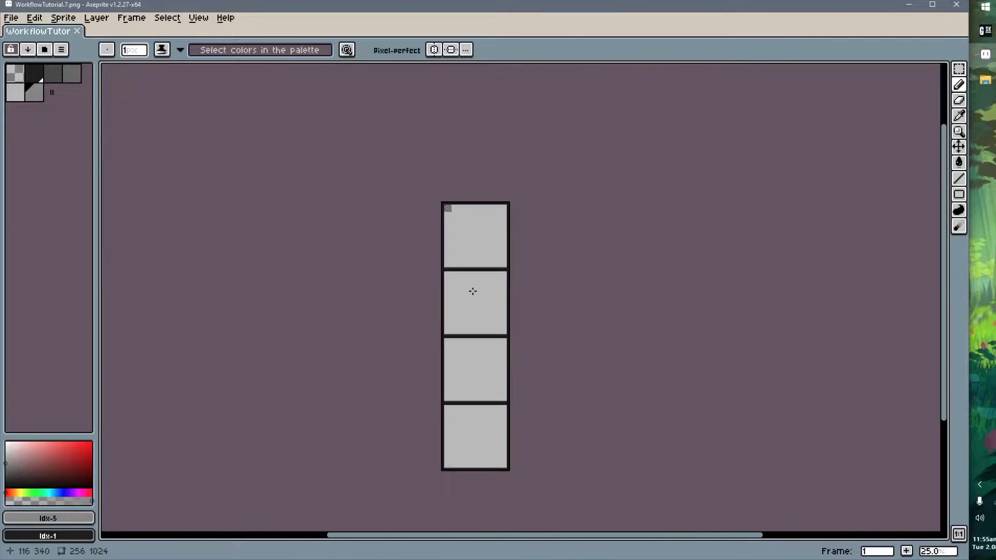
{"action": "scroll", "coordinate": [469, 237], "scroll_direction": "up", "scroll_amount": 2}
{"action": "left_click", "coordinate": [984, 30]}
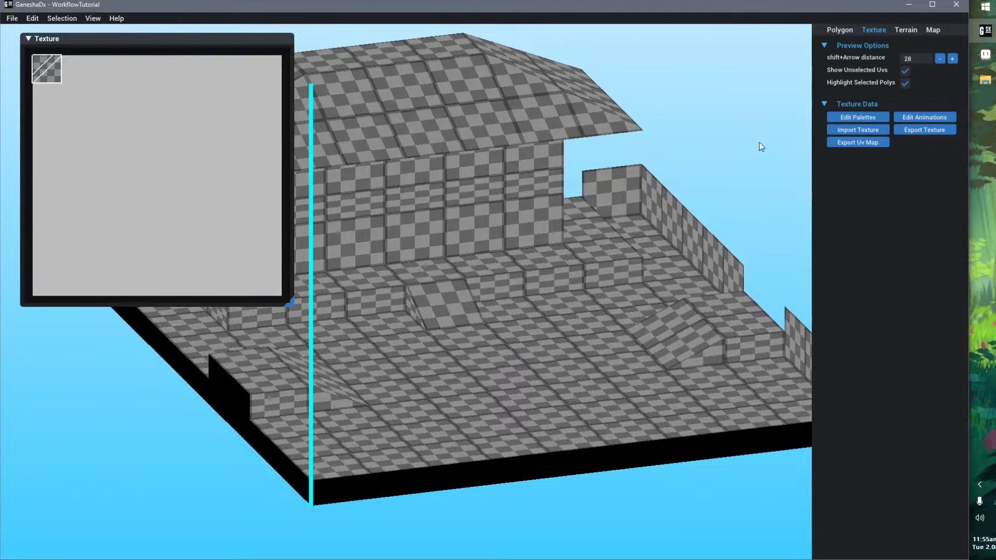
{"action": "key", "text": "alt+Tab"}
{"action": "middle_click_drag", "start_coordinate": [439, 169], "coordinate": [349, 204]}
{"action": "scroll", "coordinate": [365, 111], "scroll_direction": "up", "scroll_amount": 2}
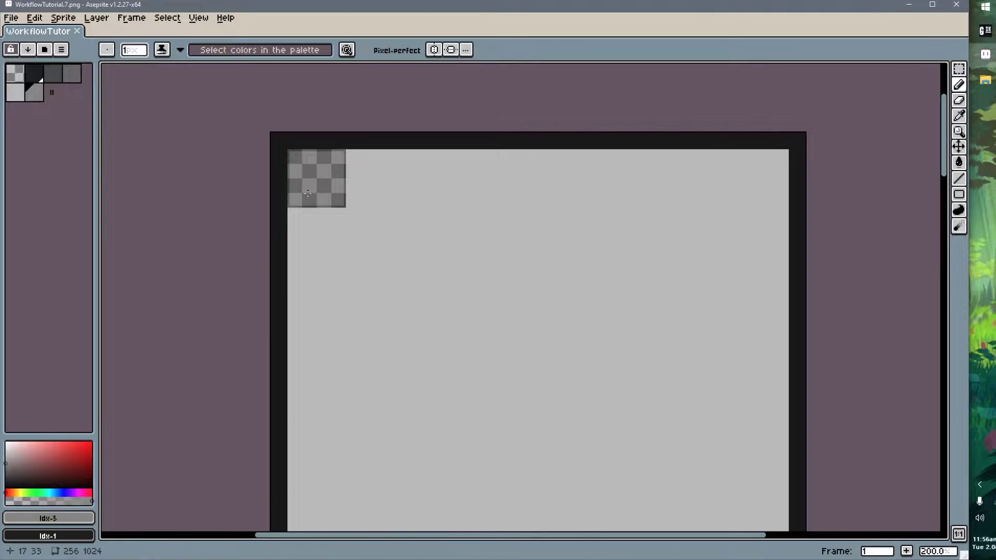
{"action": "scroll", "coordinate": [302, 154], "scroll_direction": "up", "scroll_amount": 3}
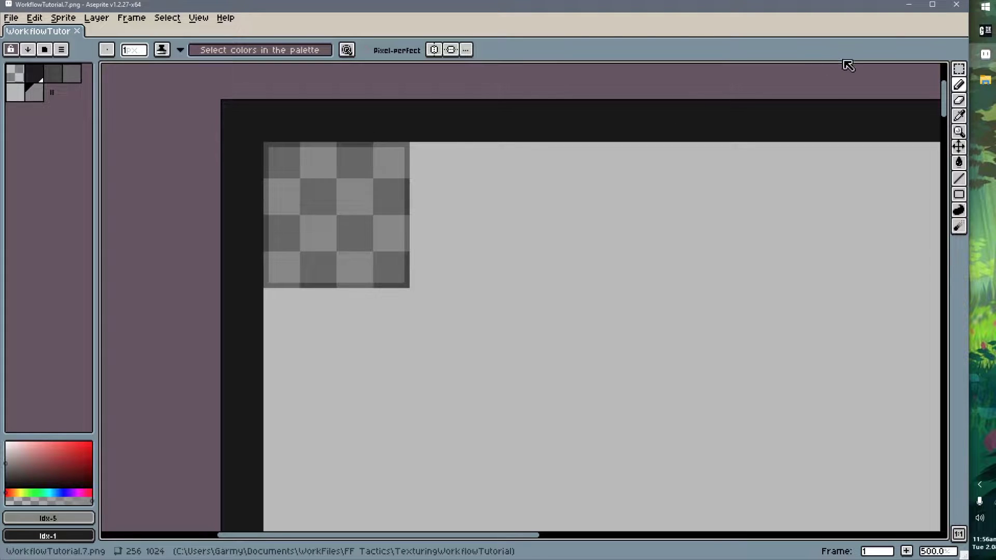
- Switch to GaneshaDx and export the default texture palette as default.act
{"action": "mouse_move", "coordinate": [986, 32]}
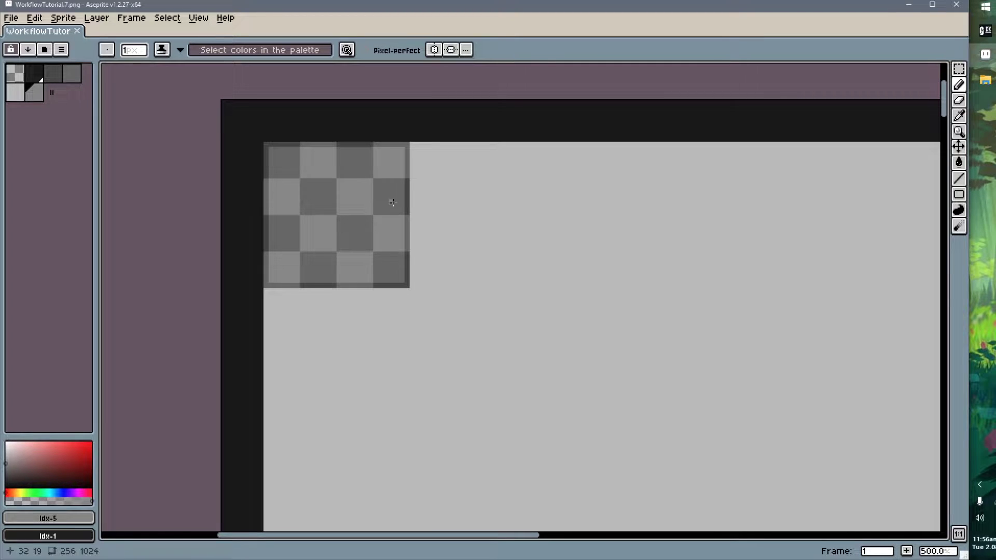
{"action": "left_click", "coordinate": [985, 30]}
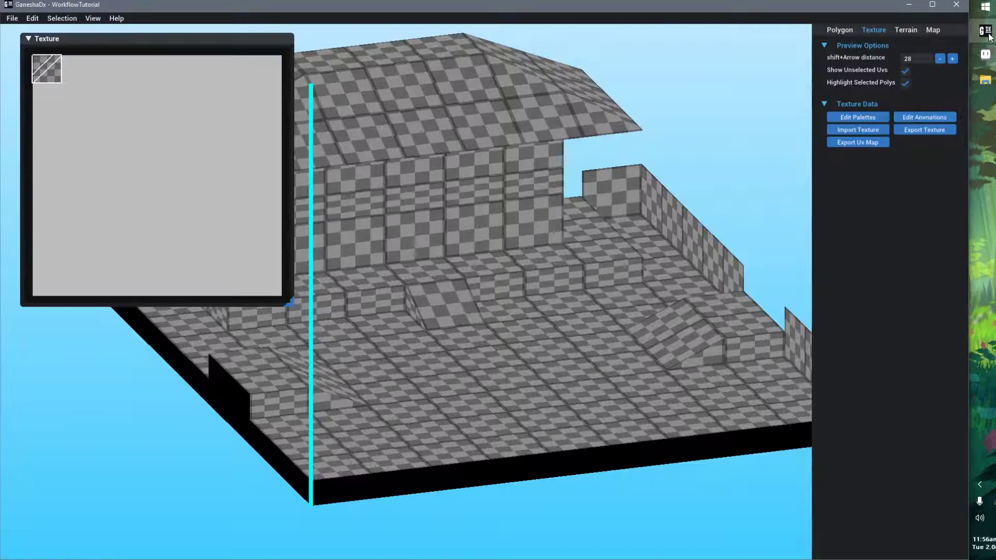
{"action": "left_click", "coordinate": [866, 119]}
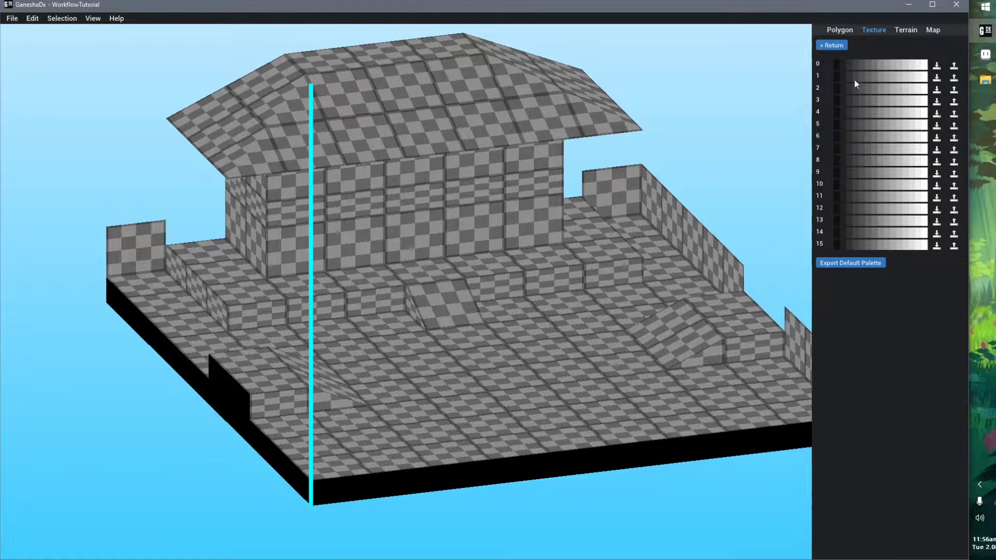
{"action": "left_click", "coordinate": [843, 264]}
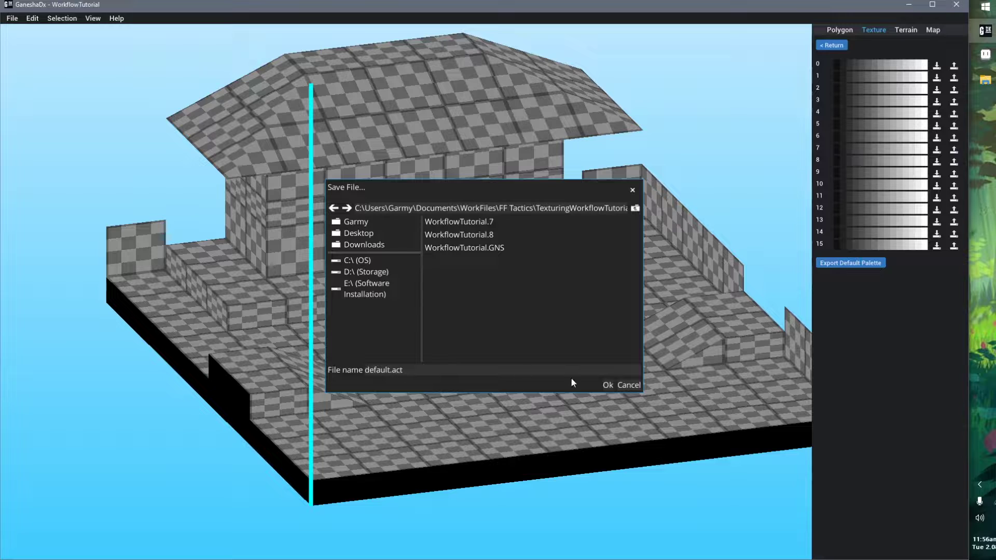
{"action": "left_click", "coordinate": [607, 384]}
- Switch to Aseprite, load default.act as the sprite's palette and pick the dark color at index 1 as foreground
{"action": "left_click", "coordinate": [986, 54]}
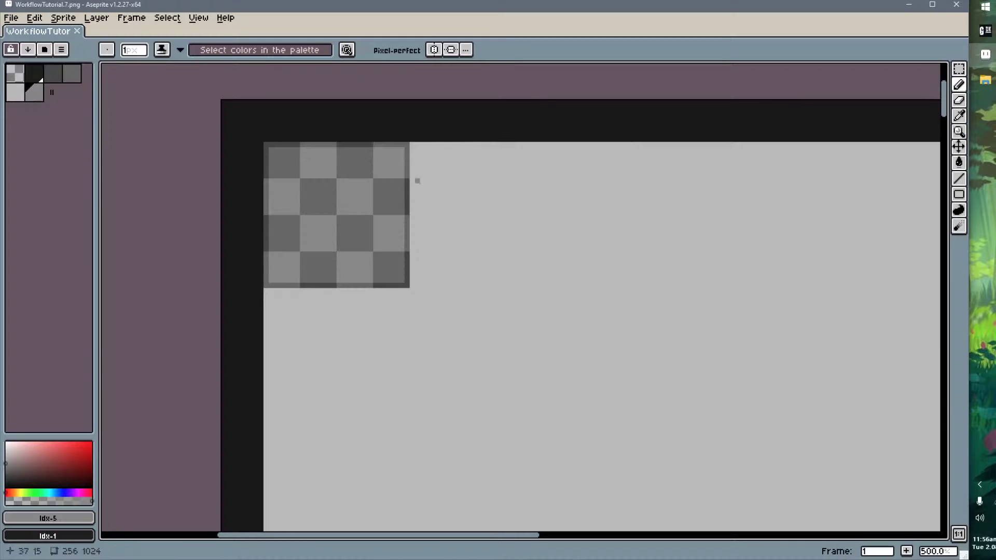
{"action": "left_click", "coordinate": [61, 50]}
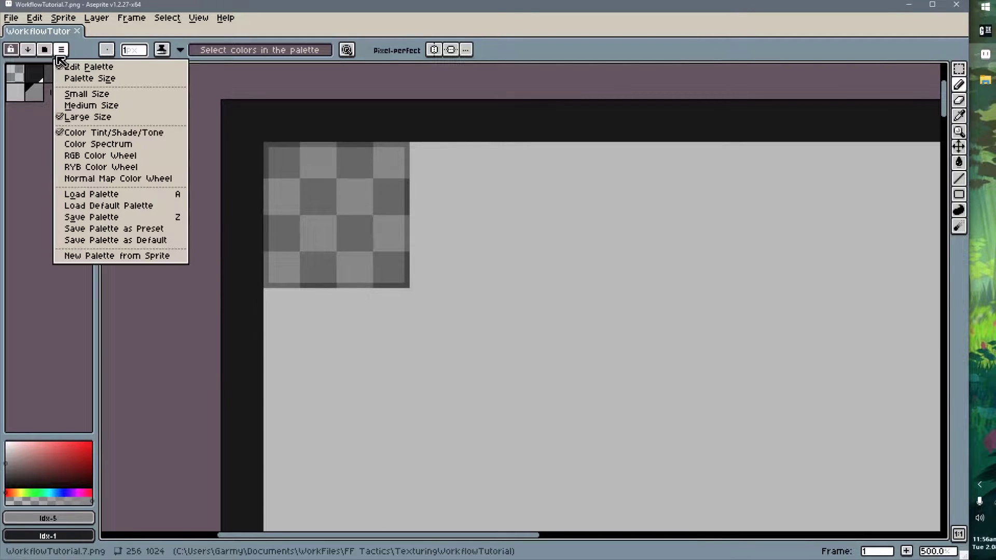
{"action": "left_click", "coordinate": [118, 195]}
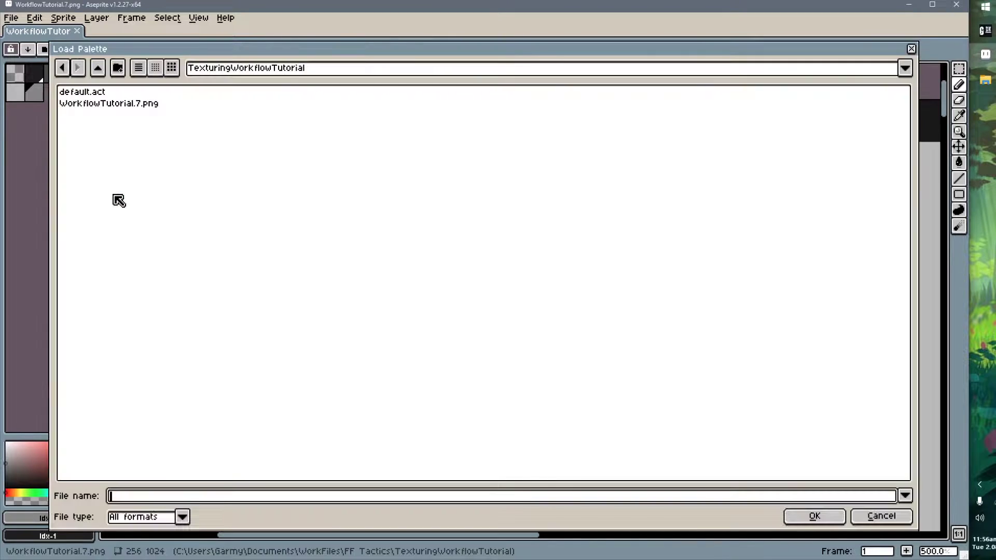
{"action": "double_click", "coordinate": [103, 93]}
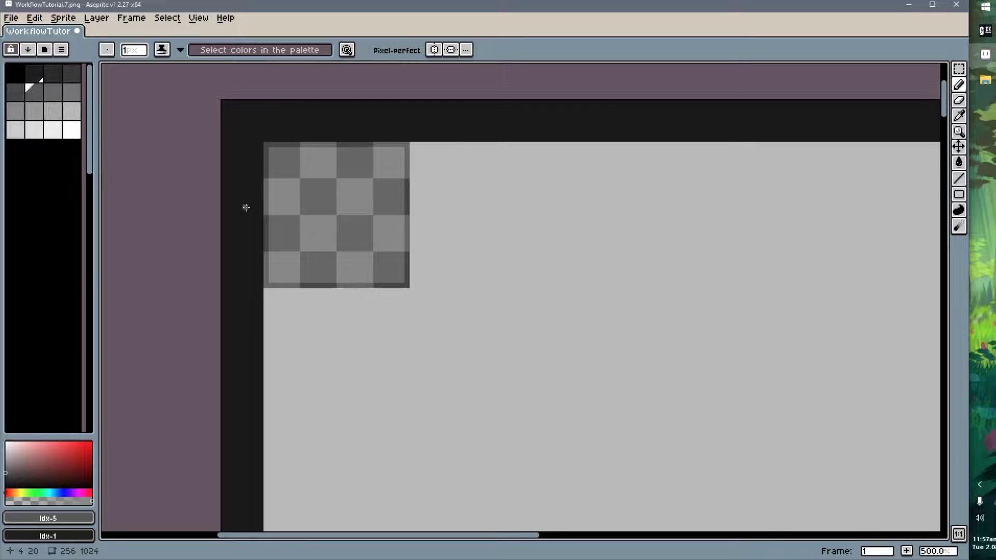
{"action": "left_click", "coordinate": [40, 77]}
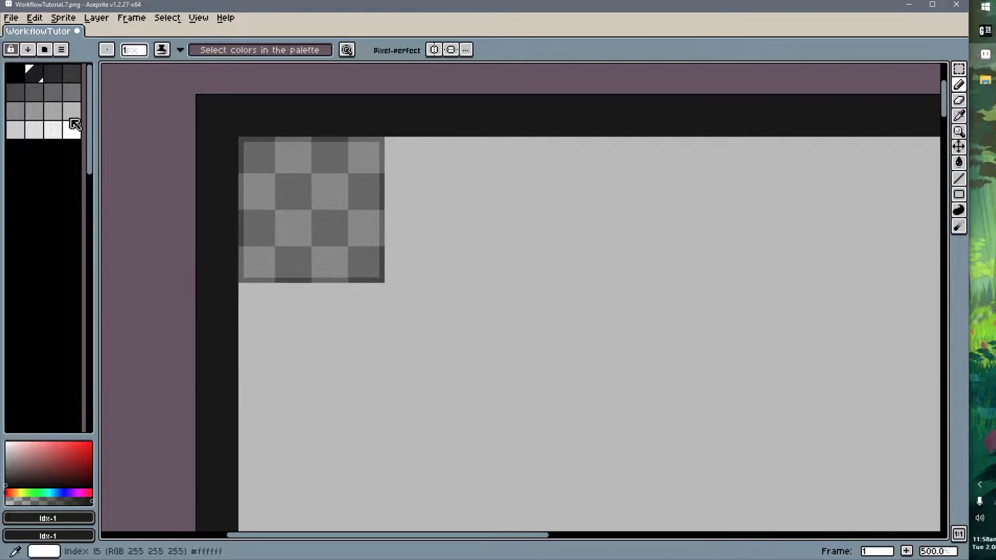
- Recolor palette index 6, which matches the checkered tile's dark squares, to red and scribble a test stroke below the tile
{"action": "left_click", "coordinate": [57, 116]}
{"action": "key", "text": "i"}
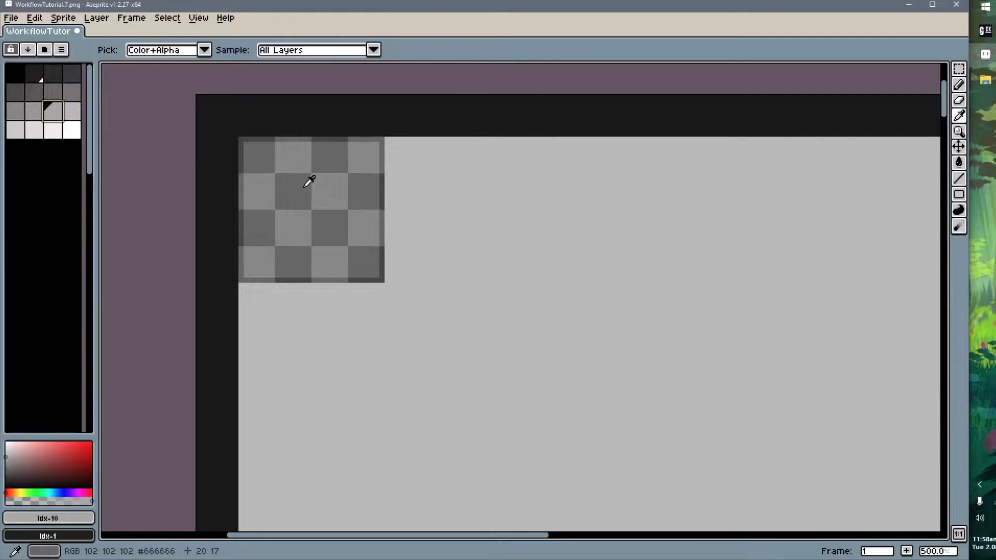
{"action": "left_click", "coordinate": [309, 181]}
{"action": "key", "text": "b"}
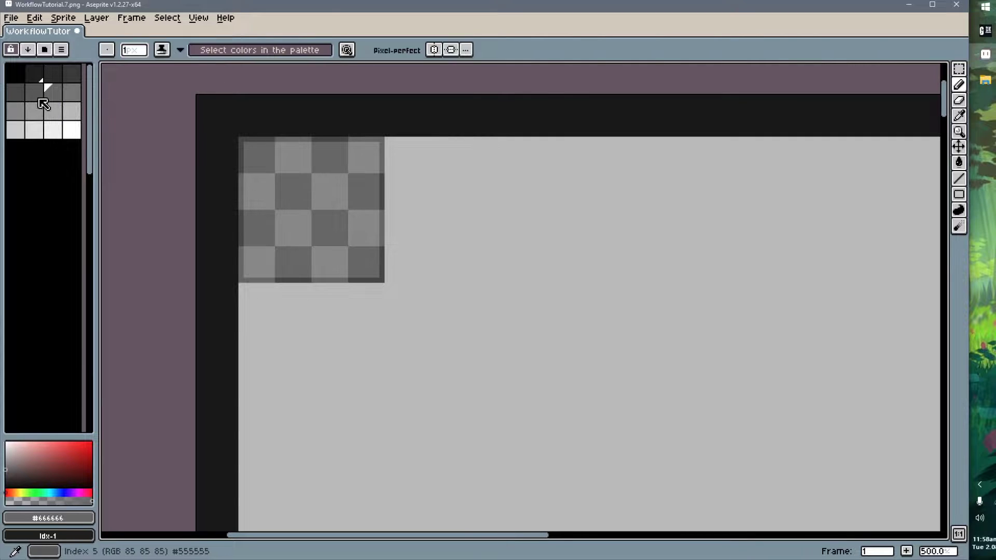
{"action": "left_click", "coordinate": [57, 95]}
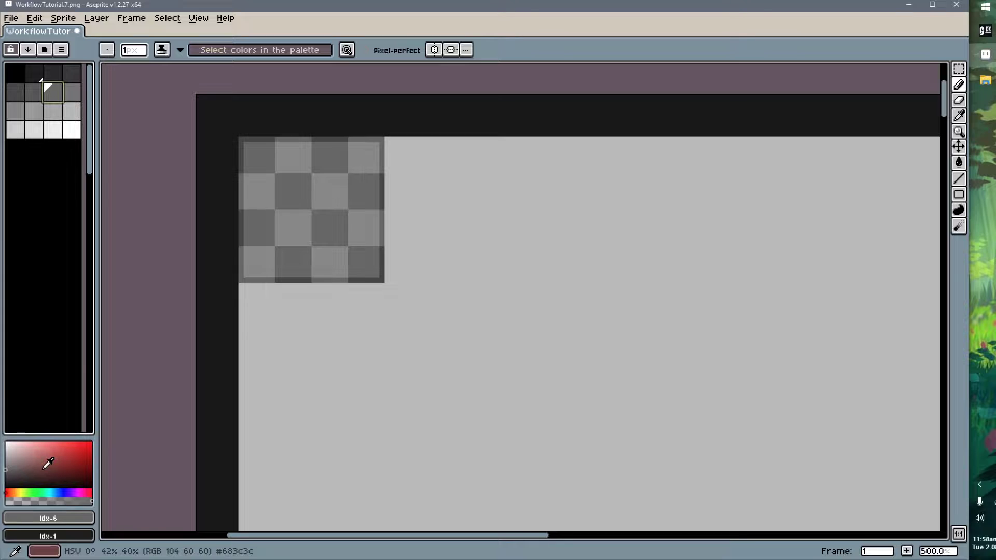
{"action": "left_click_drag", "start_coordinate": [48, 462], "coordinate": [84, 447]}
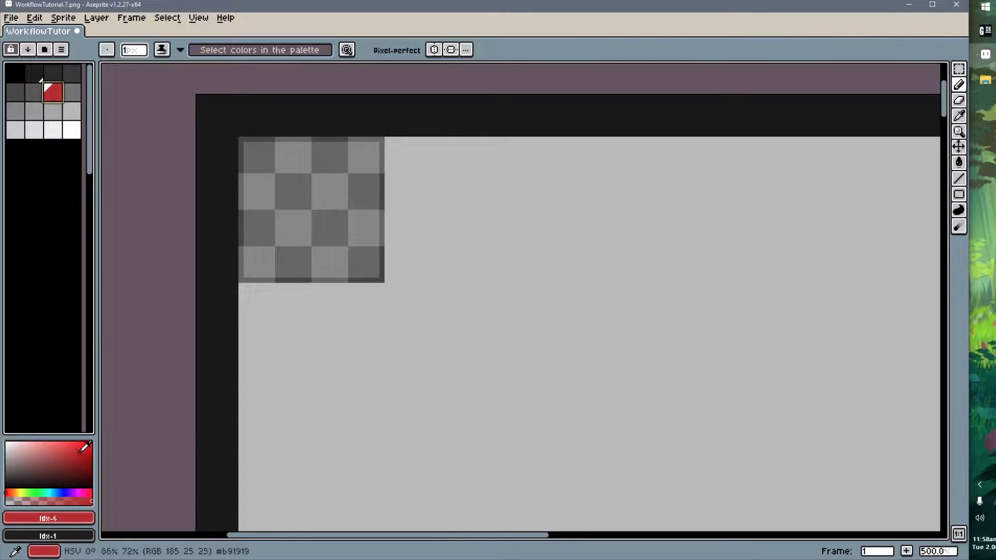
{"action": "left_click_drag", "start_coordinate": [345, 297], "coordinate": [345, 327]}
- Recolor palette index 6 to an opaque dark blue and scribble a test patch below the red stroke
{"action": "left_click", "coordinate": [56, 465]}
{"action": "left_click", "coordinate": [61, 499]}
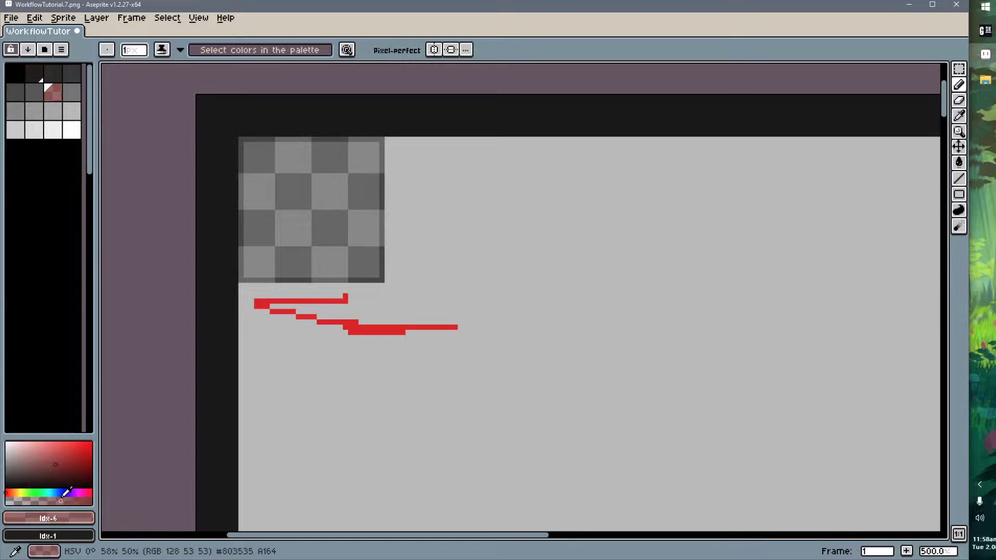
{"action": "left_click", "coordinate": [64, 493]}
{"action": "left_click_drag", "start_coordinate": [72, 465], "coordinate": [135, 436]}
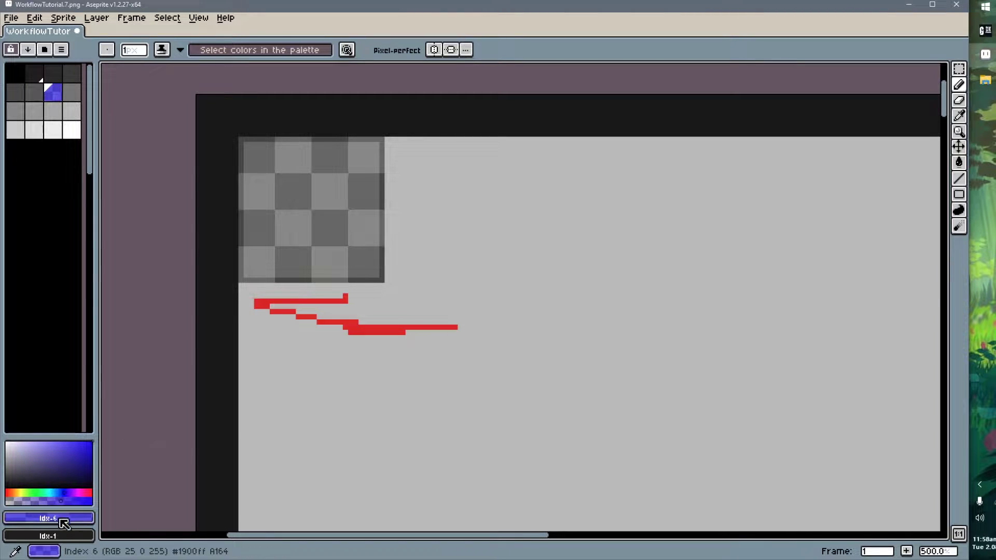
{"action": "left_click_drag", "start_coordinate": [70, 520], "coordinate": [123, 513]}
{"action": "left_click", "coordinate": [67, 461]}
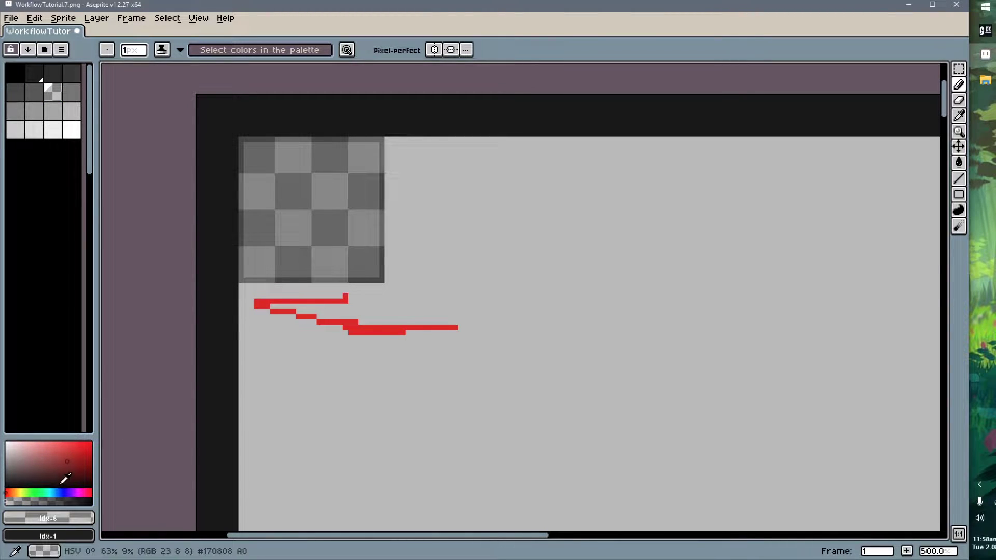
{"action": "left_click", "coordinate": [63, 492]}
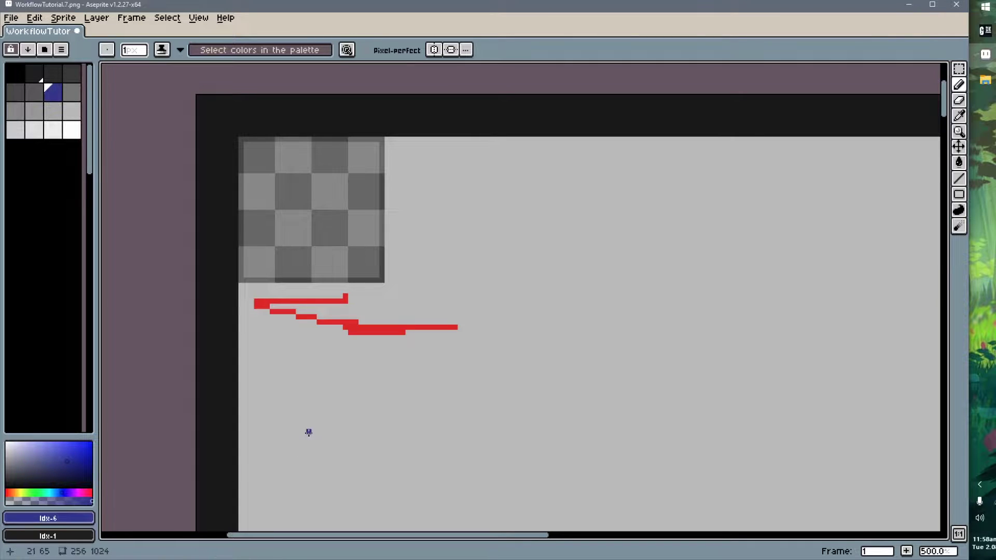
{"action": "mouse_move", "coordinate": [345, 364]}
{"action": "left_mouse_down"}
{"action": "mouse_move", "coordinate": [342, 353]}
{"action": "mouse_move", "coordinate": [293, 382]}
{"action": "mouse_move", "coordinate": [378, 356]}
{"action": "mouse_move", "coordinate": [364, 361]}
{"action": "left_mouse_up"}
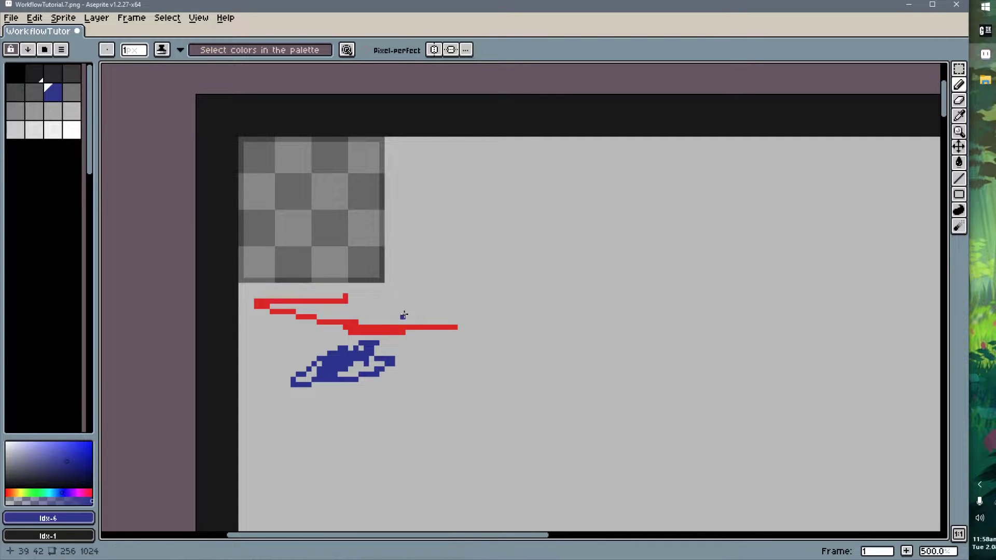
- Undo the test strokes and color changes back to the freshly loaded default.act palette
{"action": "mouse_move", "coordinate": [401, 315]}
{"action": "middle_mouse_down"}
{"action": "mouse_move", "coordinate": [424, 289]}
{"action": "mouse_move", "coordinate": [389, 285]}
{"action": "middle_mouse_up"}
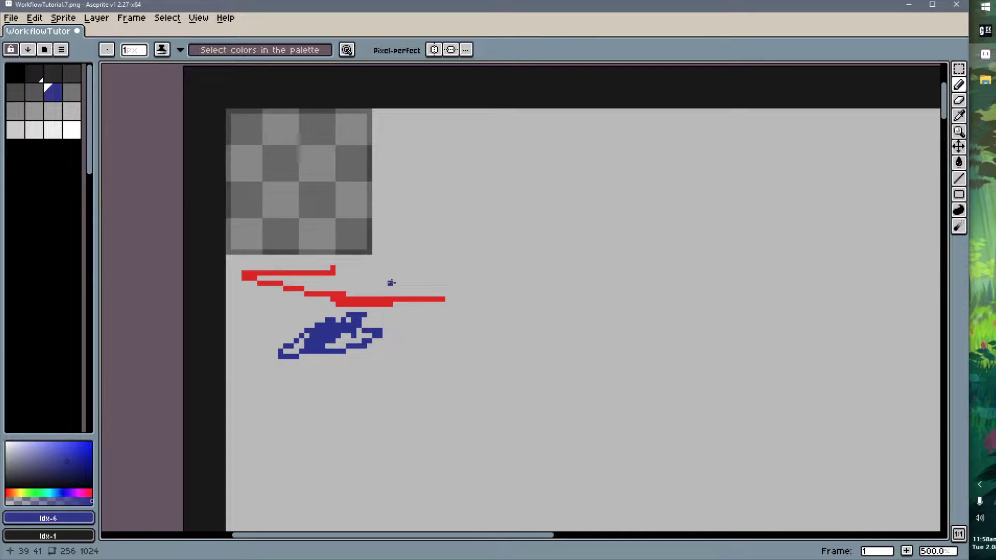
{"action": "key", "text": "v"}
{"action": "key", "text": "ctrl+z"}
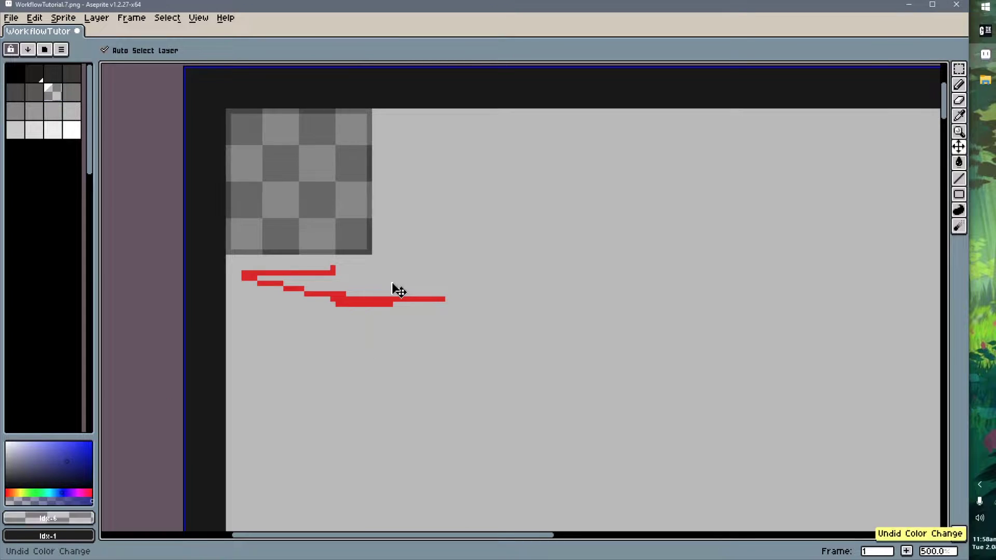
{"action": "key", "text": "ctrl+z"}
{"action": "key", "text": "ctrl+z"}
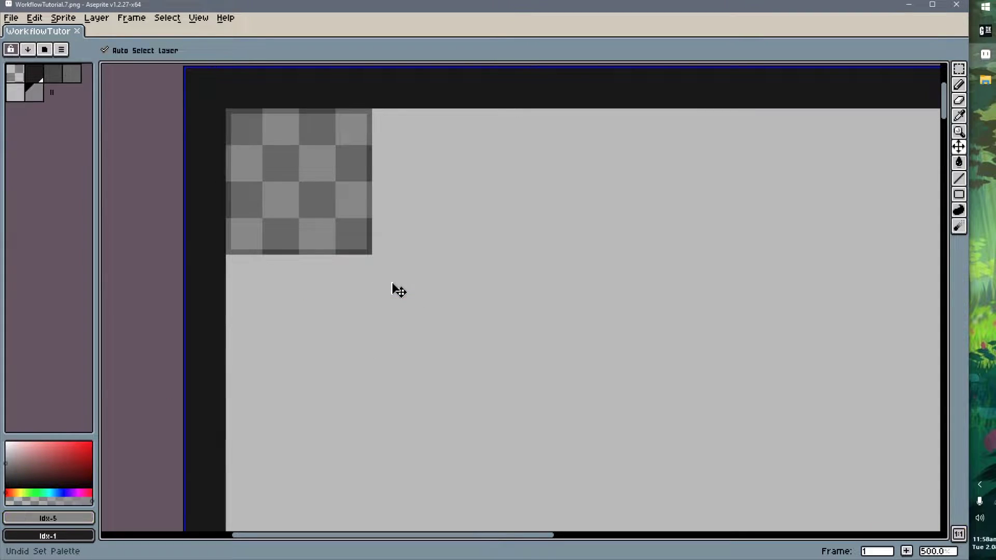
{"action": "key", "text": "ctrl+y"}
- Convert the sprite from RGB to Indexed color mode
{"action": "key", "text": "b"}
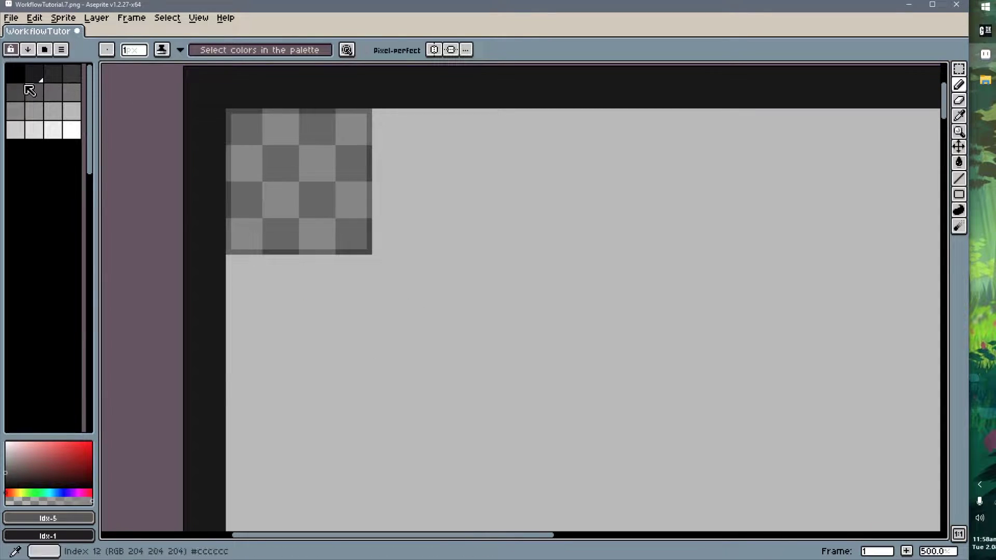
{"action": "left_click", "coordinate": [63, 19]}
{"action": "mouse_move", "coordinate": [68, 44]}
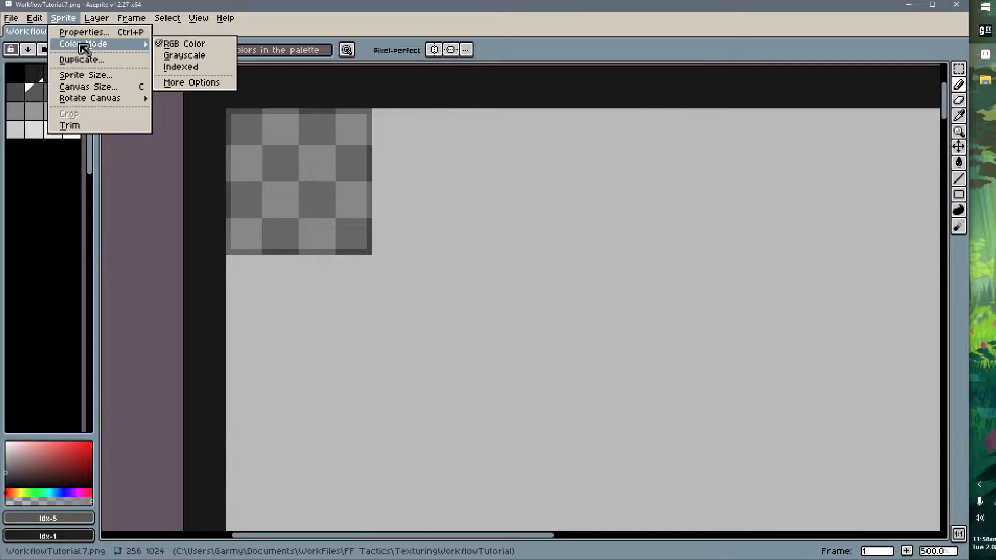
{"action": "left_click", "coordinate": [222, 70]}
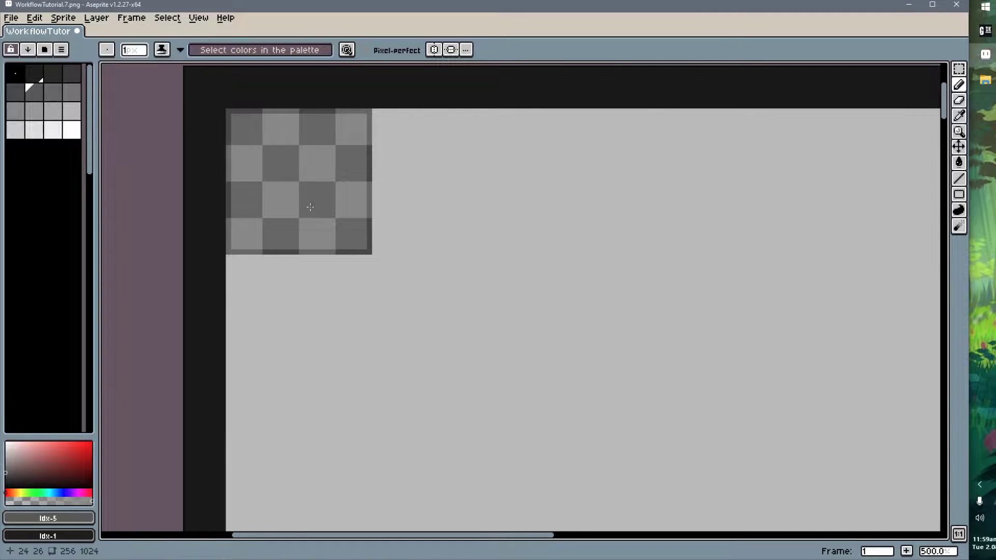
- Undo the color mode conversion and leave the sprite in RGB Color mode
{"action": "key", "text": "ctrl+z"}
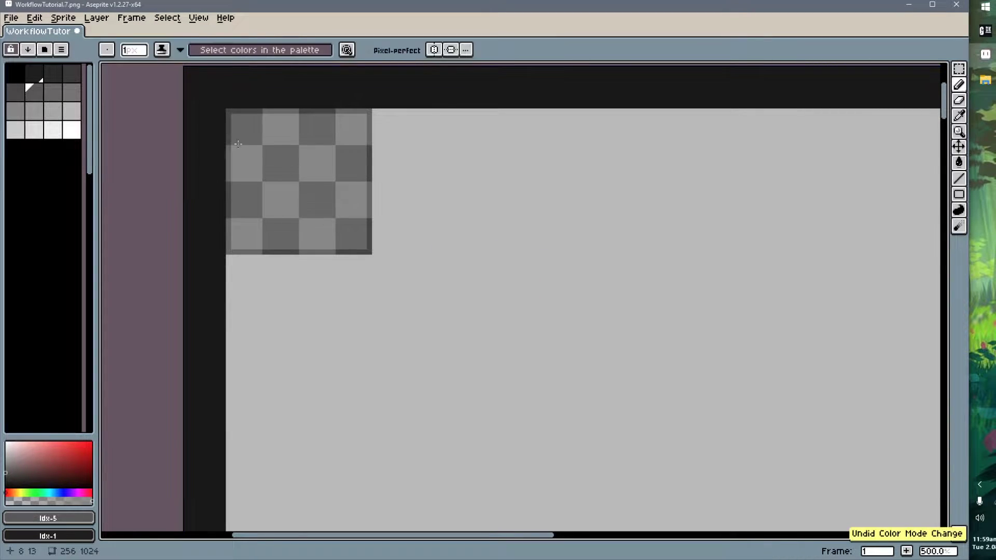
{"action": "left_click", "coordinate": [290, 200]}
{"action": "left_click", "coordinate": [63, 17]}
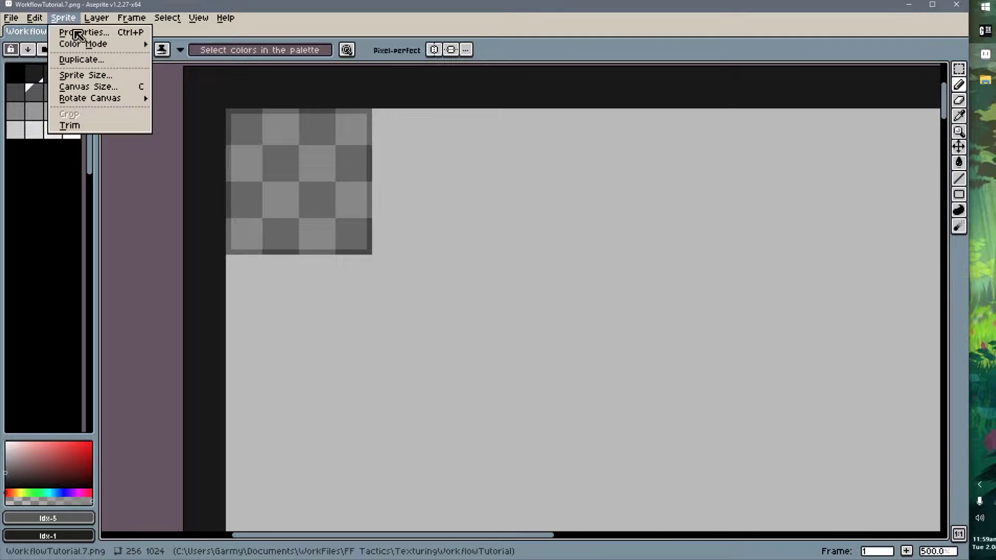
{"action": "left_click", "coordinate": [208, 50]}
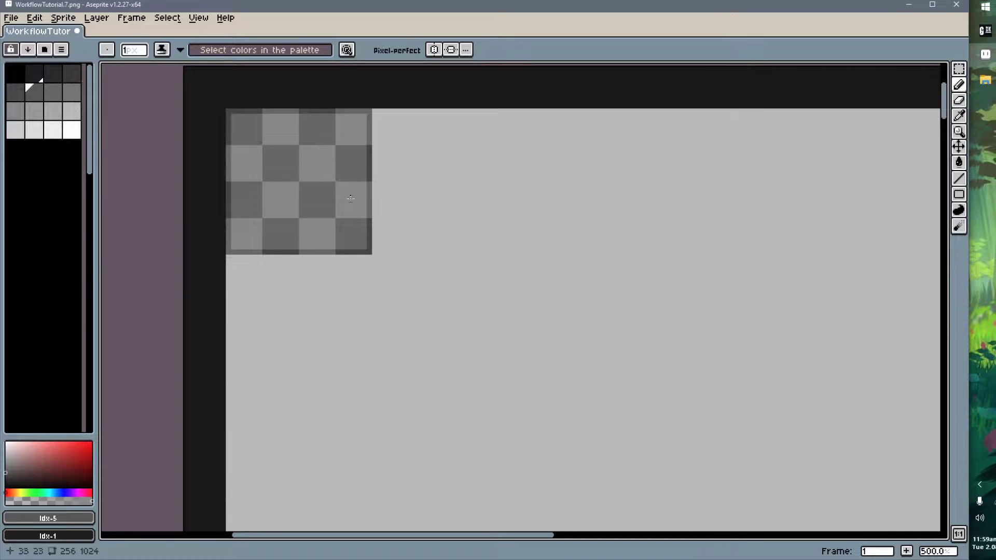
- Recolor palette index 5 to red and to dark blue, scribbling a small test patch in each color beside the checkered tile
{"action": "left_click", "coordinate": [91, 445]}
{"action": "mouse_move", "coordinate": [420, 152]}
{"action": "left_mouse_down"}
{"action": "mouse_move", "coordinate": [410, 139]}
{"action": "mouse_move", "coordinate": [410, 157]}
{"action": "left_mouse_up"}
{"action": "left_click", "coordinate": [64, 493]}
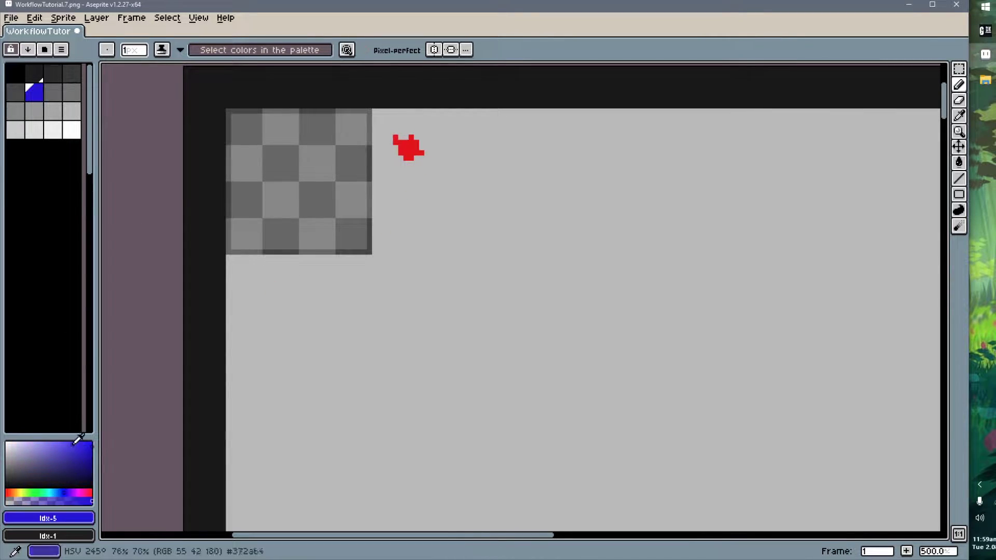
{"action": "mouse_move", "coordinate": [425, 159]}
{"action": "left_mouse_down"}
{"action": "mouse_move", "coordinate": [437, 151]}
{"action": "mouse_move", "coordinate": [425, 141]}
{"action": "mouse_move", "coordinate": [428, 158]}
{"action": "left_mouse_up"}
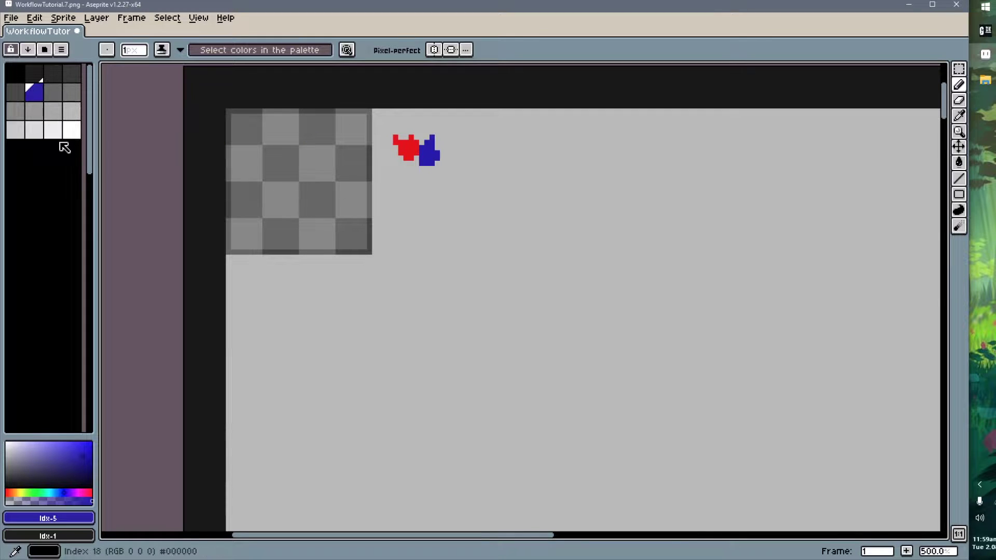
- Undo the red and blue test patches and the color changes to palette index 5
{"action": "scroll", "coordinate": [333, 154], "scroll_direction": "up", "scroll_amount": 2}
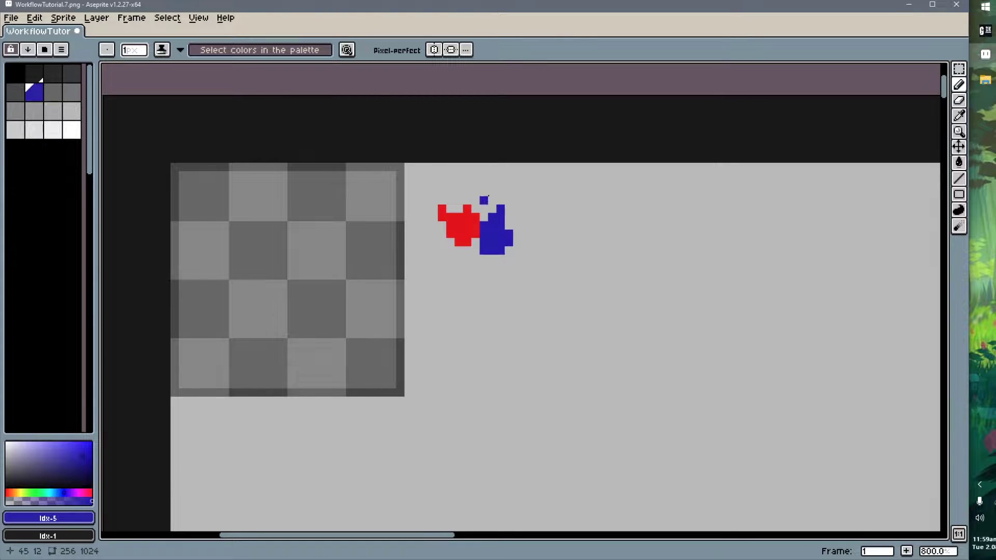
{"action": "key", "text": "ctrl+z"}
{"action": "key", "text": "ctrl+z"}
{"action": "key", "text": "ctrl+z"}
{"action": "key", "text": "ctrl+z"}
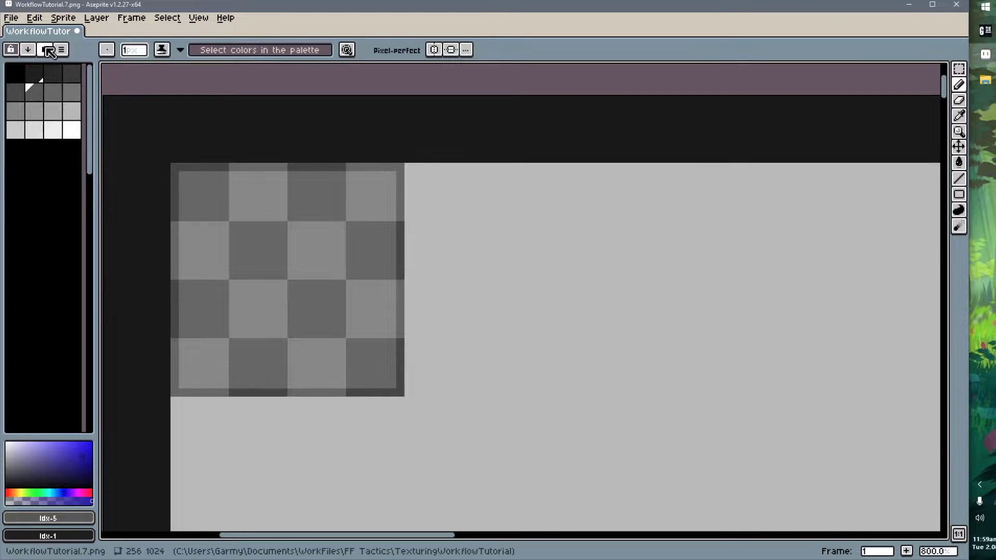
- Set the sprite's color mode to Indexed
{"action": "left_click", "coordinate": [63, 18]}
{"action": "mouse_move", "coordinate": [85, 51]}
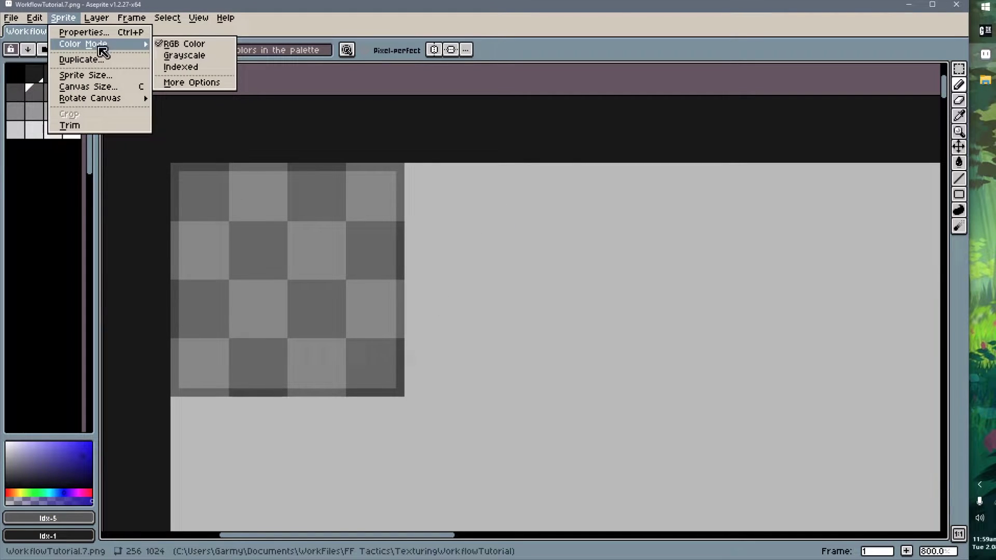
{"action": "left_click", "coordinate": [193, 67]}
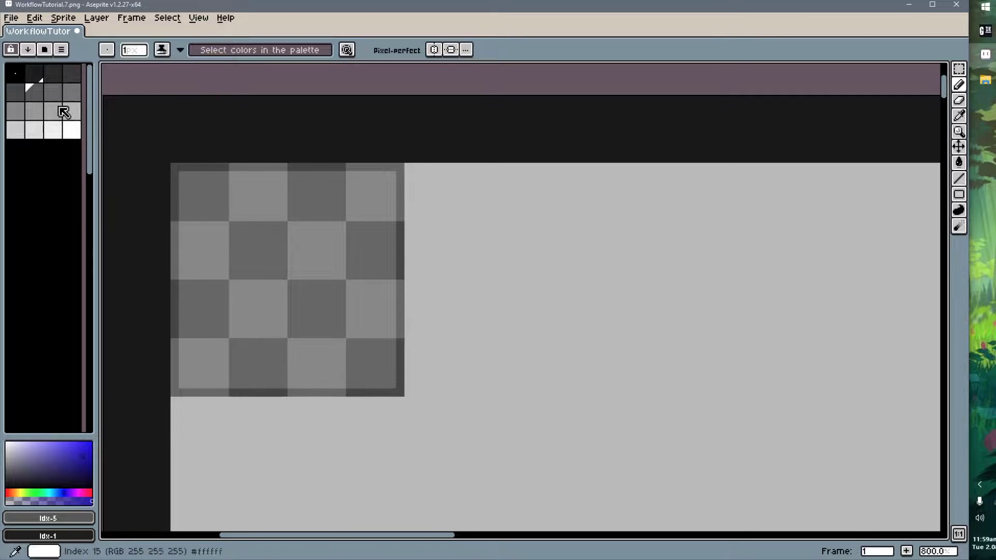
- Recolor palette index 6, used by the tile's dark squares, to red
{"action": "left_click", "coordinate": [253, 239], "text": "alt"}
{"action": "left_click", "coordinate": [56, 98]}
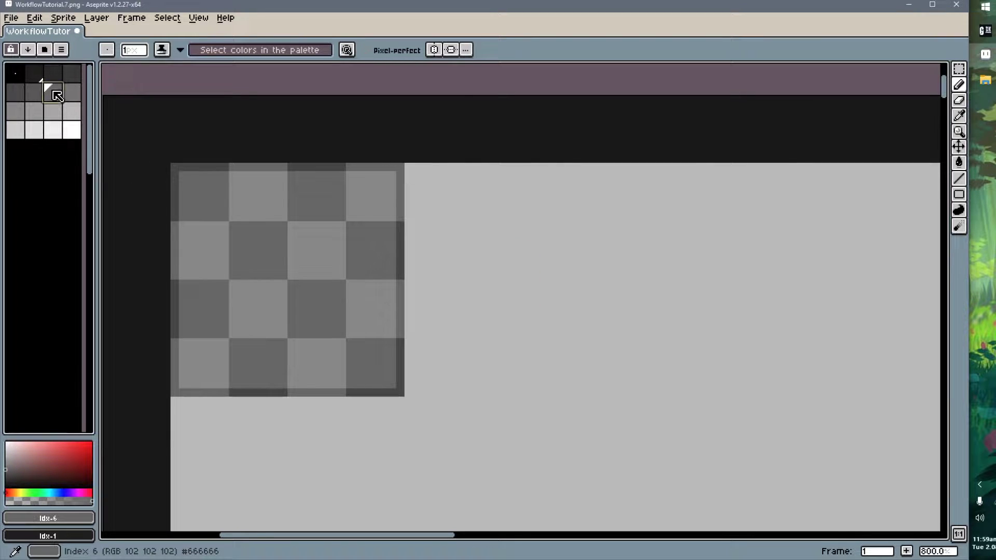
{"action": "mouse_move", "coordinate": [81, 449]}
{"action": "left_mouse_down"}
{"action": "mouse_move", "coordinate": [88, 439]}
{"action": "mouse_move", "coordinate": [78, 454]}
{"action": "mouse_move", "coordinate": [51, 452]}
{"action": "mouse_move", "coordinate": [92, 449]}
{"action": "left_mouse_up"}
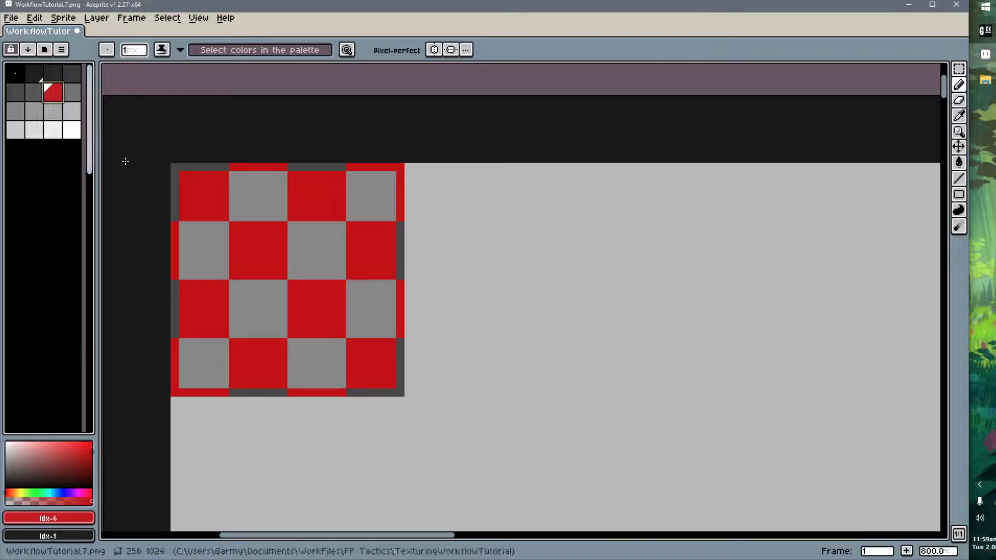
- Pick palette index 4 from the checkered tile's dark border and recolor it to blue
{"action": "key", "text": "i"}
{"action": "left_click", "coordinate": [180, 177]}
{"action": "key", "text": "b"}
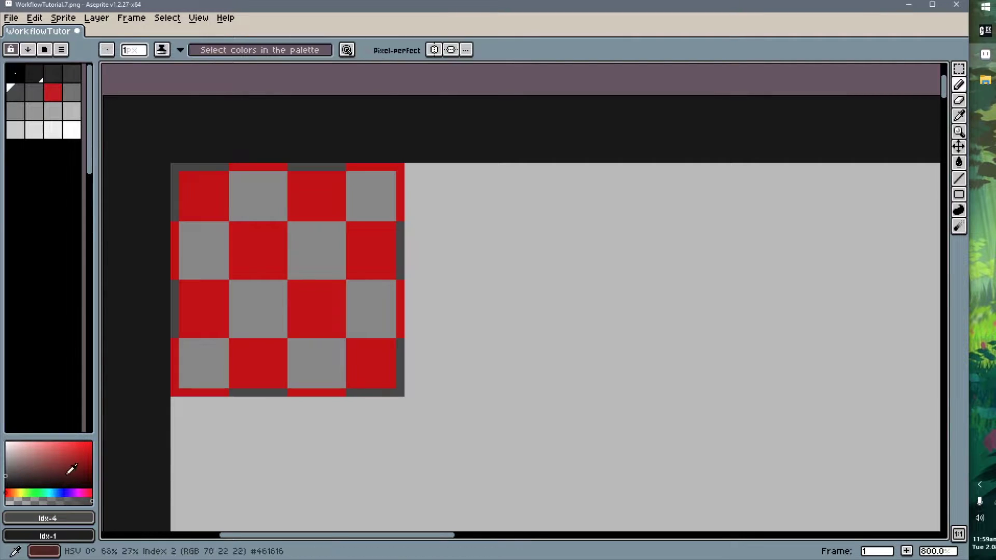
{"action": "left_click", "coordinate": [63, 489]}
{"action": "left_click_drag", "start_coordinate": [65, 485], "coordinate": [92, 449]}
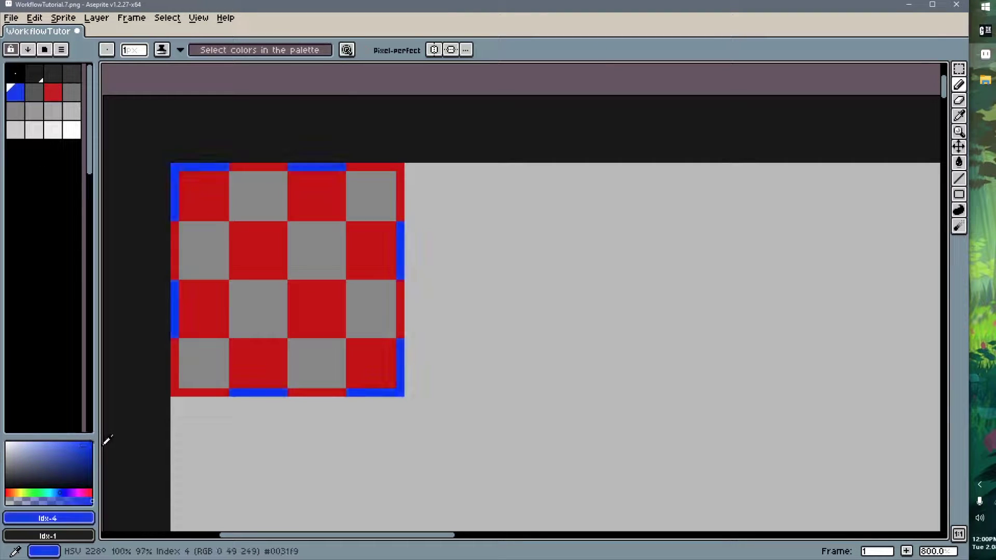
- Scribble a test patch beside the tile with palette index 4, both before and after recoloring that index to magenta
{"action": "middle_click_drag", "start_coordinate": [304, 313], "coordinate": [289, 304]}
{"action": "mouse_move", "coordinate": [496, 232]}
{"action": "left_mouse_down"}
{"action": "mouse_move", "coordinate": [519, 223]}
{"action": "mouse_move", "coordinate": [503, 254]}
{"action": "mouse_move", "coordinate": [524, 244]}
{"action": "mouse_move", "coordinate": [501, 256]}
{"action": "mouse_move", "coordinate": [482, 234]}
{"action": "left_mouse_up"}
{"action": "left_click", "coordinate": [468, 306]}
{"action": "key", "text": "ctrl+z"}
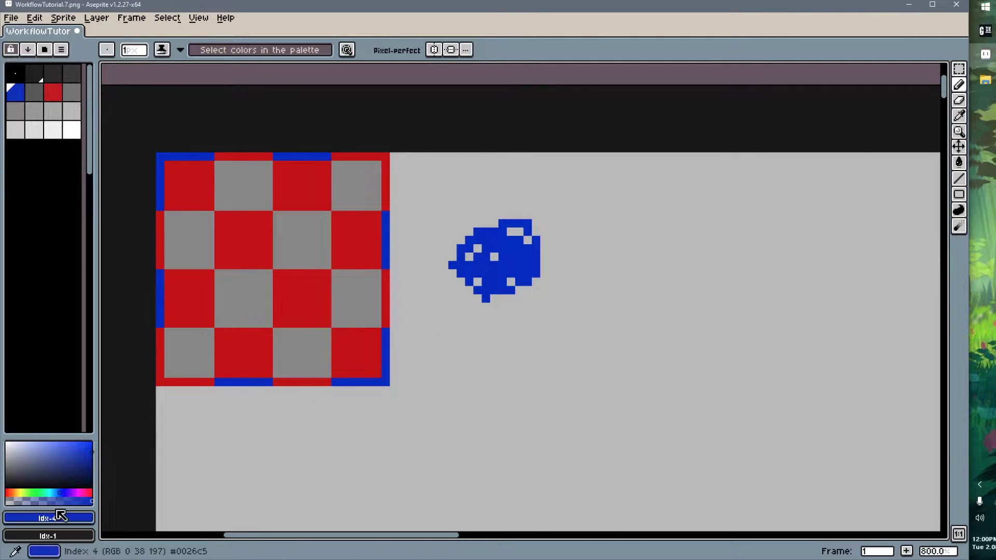
{"action": "left_click", "coordinate": [77, 493]}
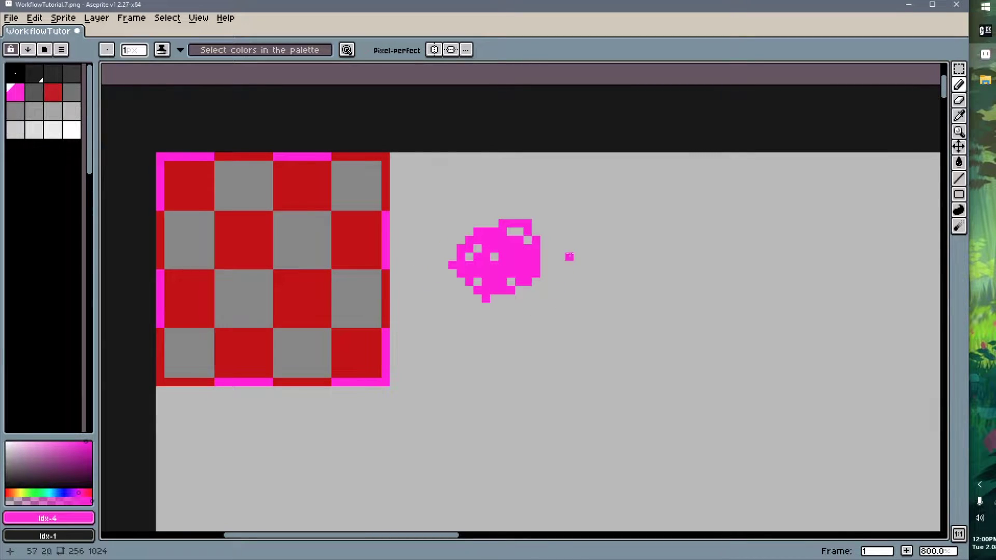
{"action": "mouse_move", "coordinate": [562, 248]}
{"action": "left_mouse_down"}
{"action": "mouse_move", "coordinate": [542, 248]}
{"action": "mouse_move", "coordinate": [552, 263]}
{"action": "mouse_move", "coordinate": [533, 278]}
{"action": "left_mouse_up"}
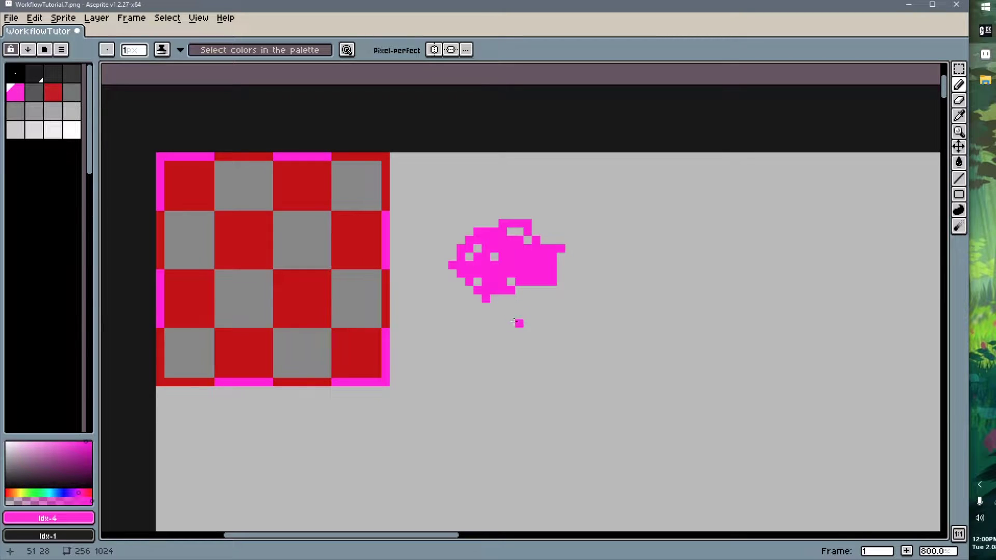
- Undo all test painting, recoloring and the mode change, and redo the palette load to restore the default greyscale palette
{"action": "key", "text": "ctrl+z"}
{"action": "key", "text": "ctrl+z"}
{"action": "key", "text": "ctrl+z"}
{"action": "key", "text": "ctrl+z"}
{"action": "key", "text": "ctrl+z"}
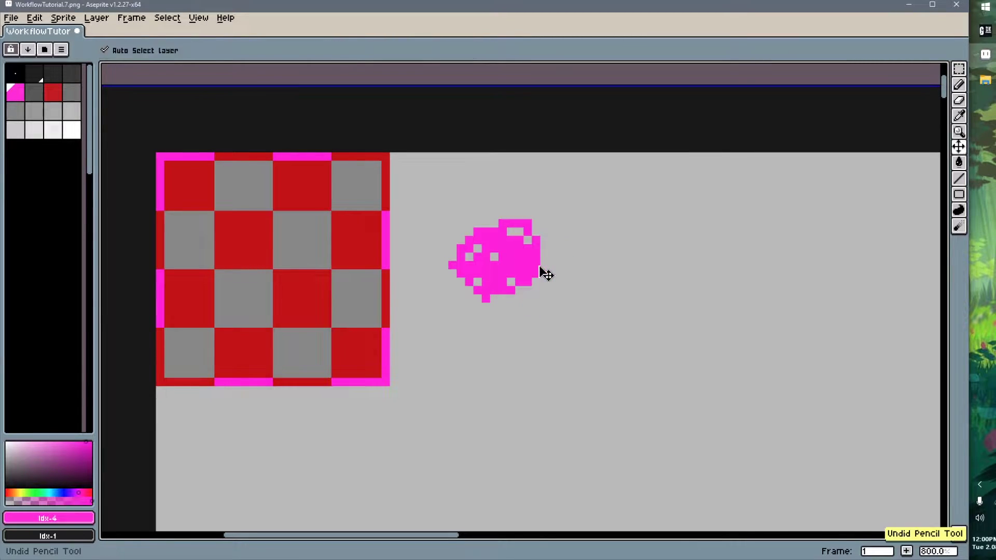
{"action": "key", "text": "ctrl+y"}
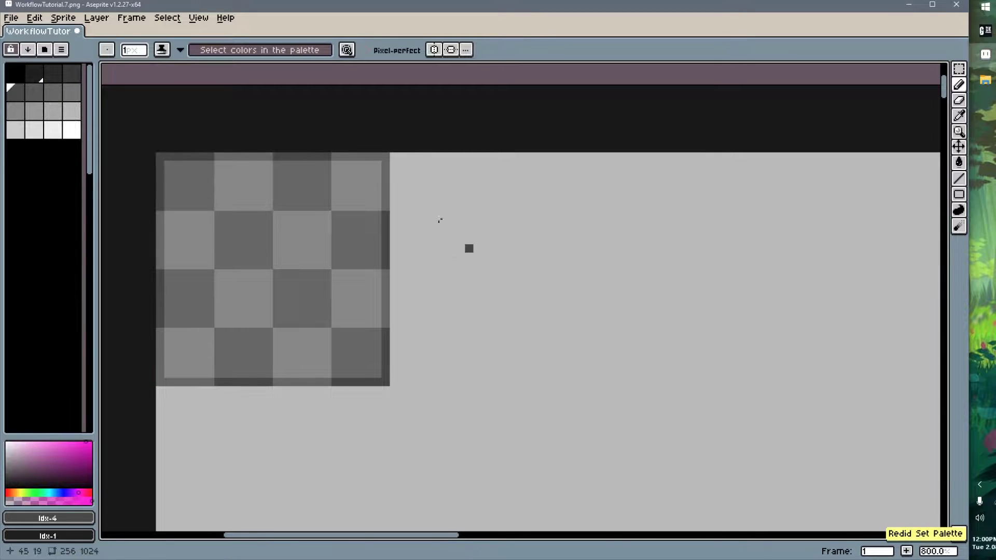
- Convert the sprite with the restored default palette to Indexed color mode
{"action": "left_click", "coordinate": [63, 18]}
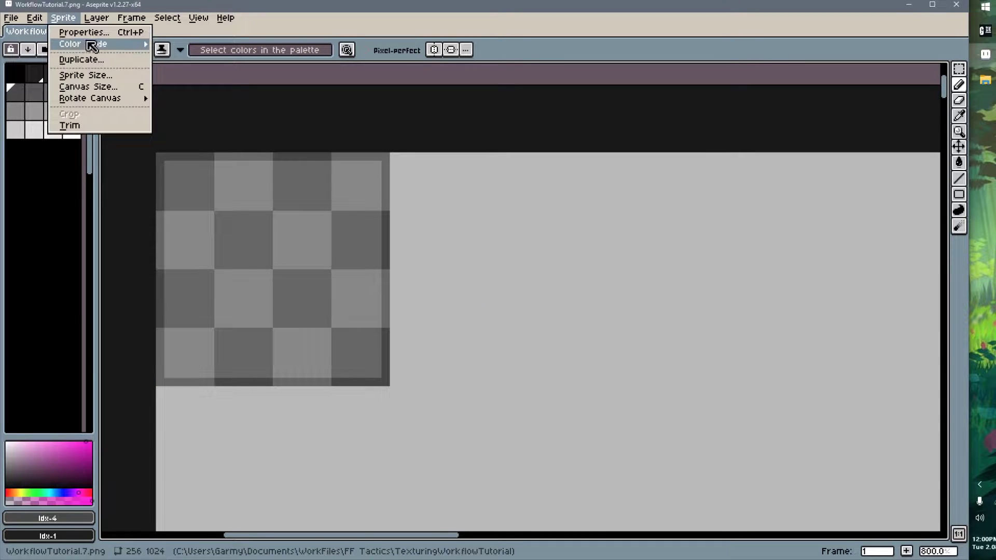
{"action": "mouse_move", "coordinate": [87, 42]}
{"action": "left_click", "coordinate": [193, 66]}
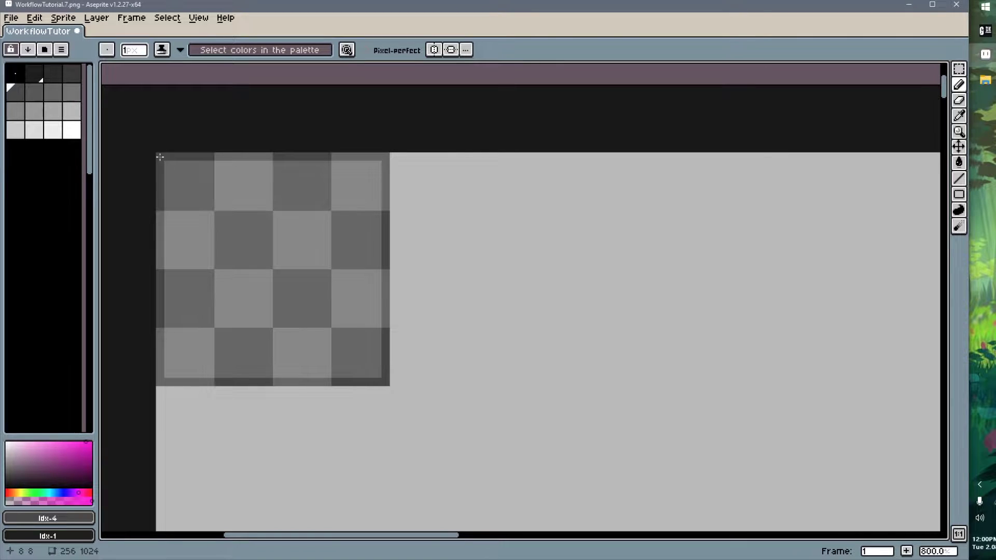
- Pick palette index 6 from the checkered tile and recolor it to red
{"action": "key", "text": "alt"}
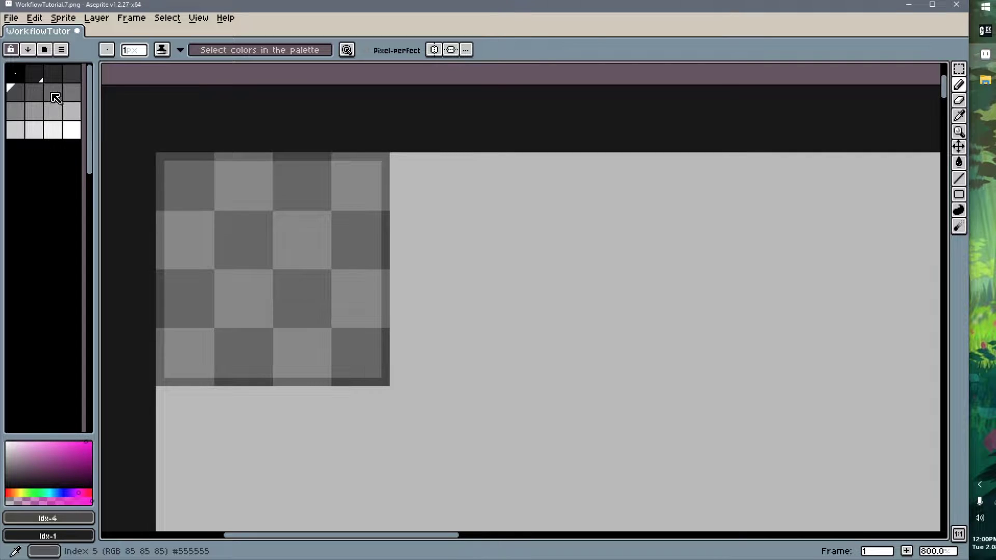
{"action": "left_click", "coordinate": [253, 227], "text": "alt"}
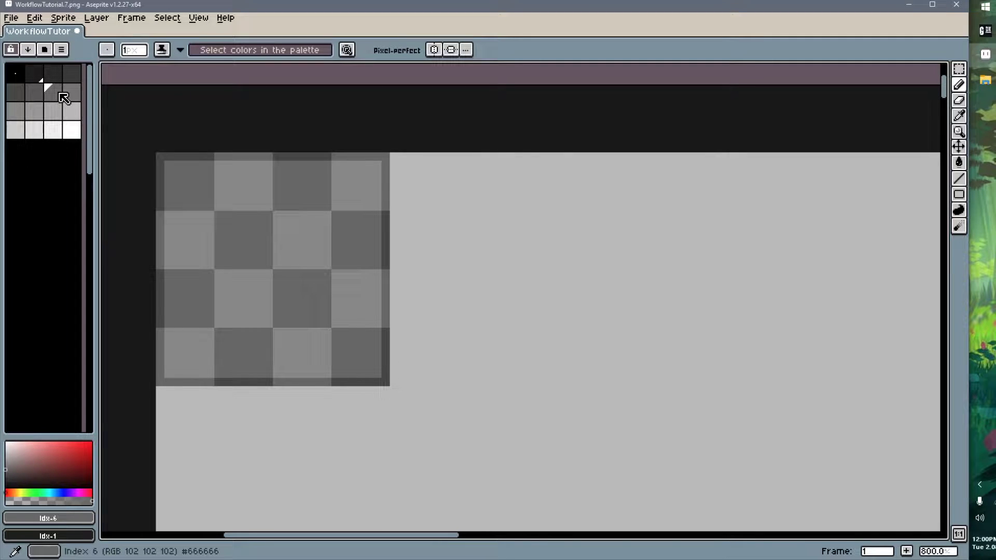
{"action": "left_click", "coordinate": [75, 448]}
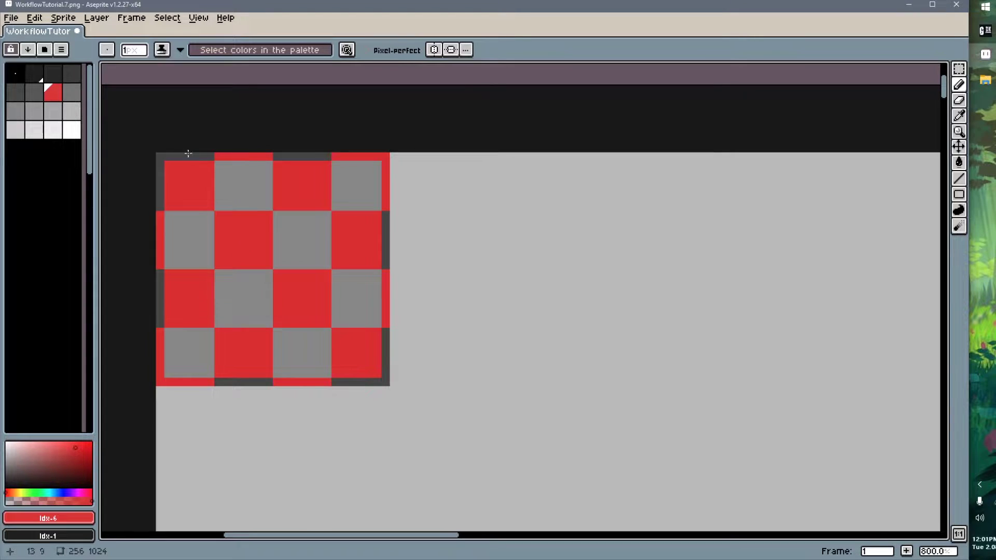
- Undo the red recolor, the Indexed conversion and the default palette load, and check the sprite's color mode
{"action": "key", "text": "ctrl+z"}
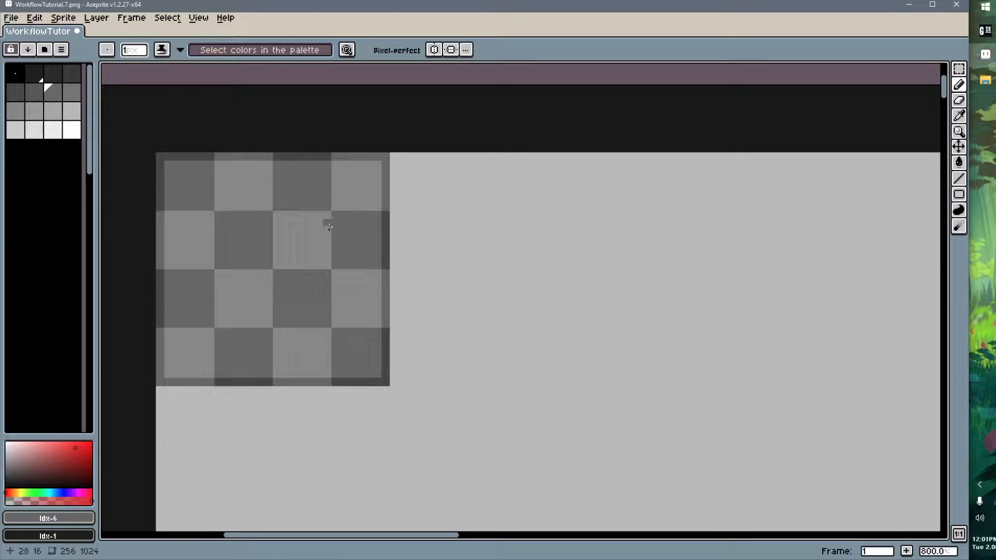
{"action": "key", "text": "v"}
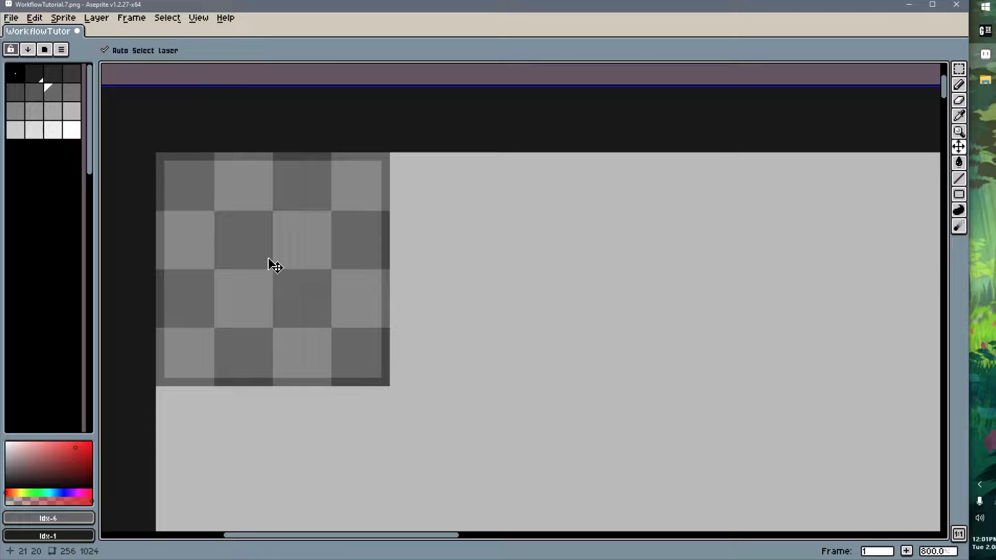
{"action": "key", "text": "ctrl+z"}
{"action": "key", "text": "ctrl+z"}
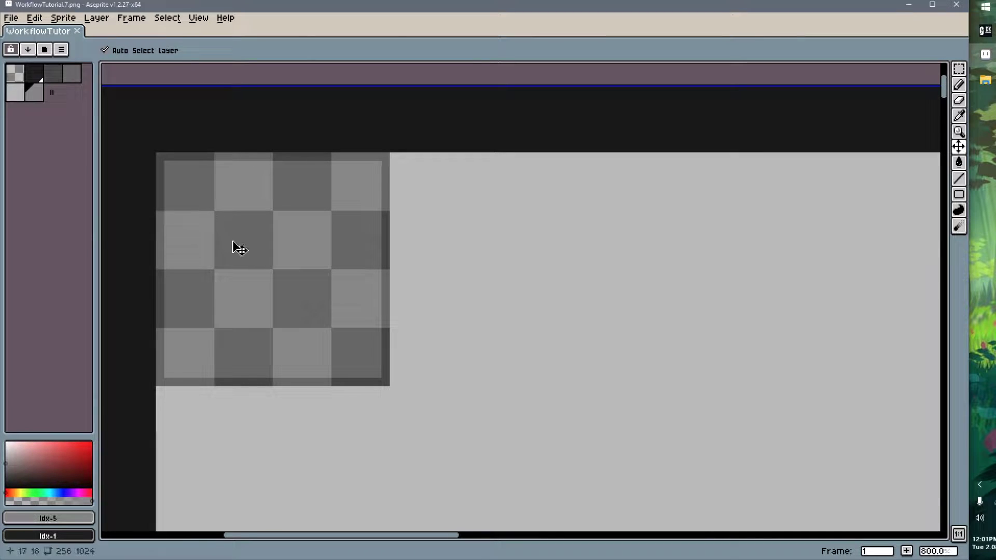
{"action": "key", "text": "b"}
{"action": "left_click", "coordinate": [63, 18]}
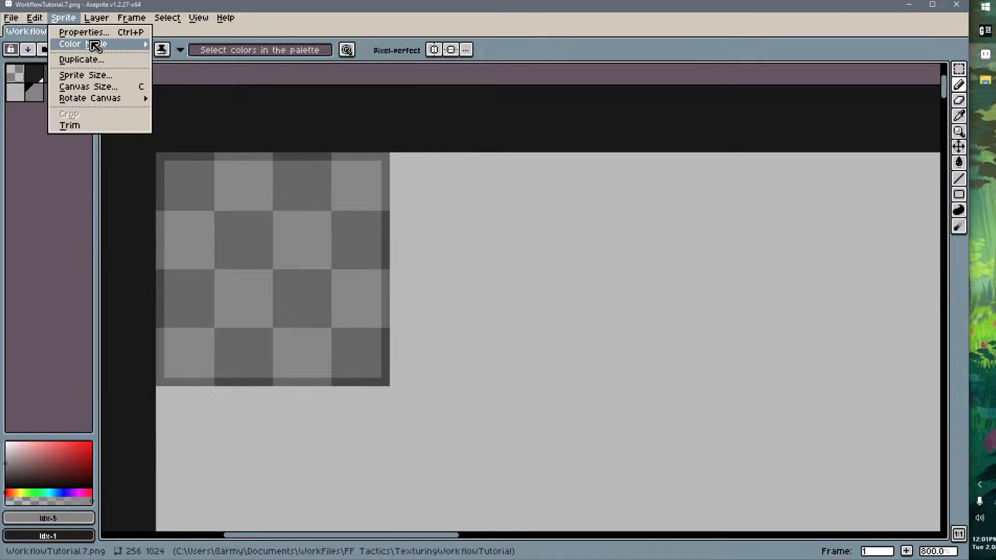
{"action": "mouse_move", "coordinate": [95, 45]}
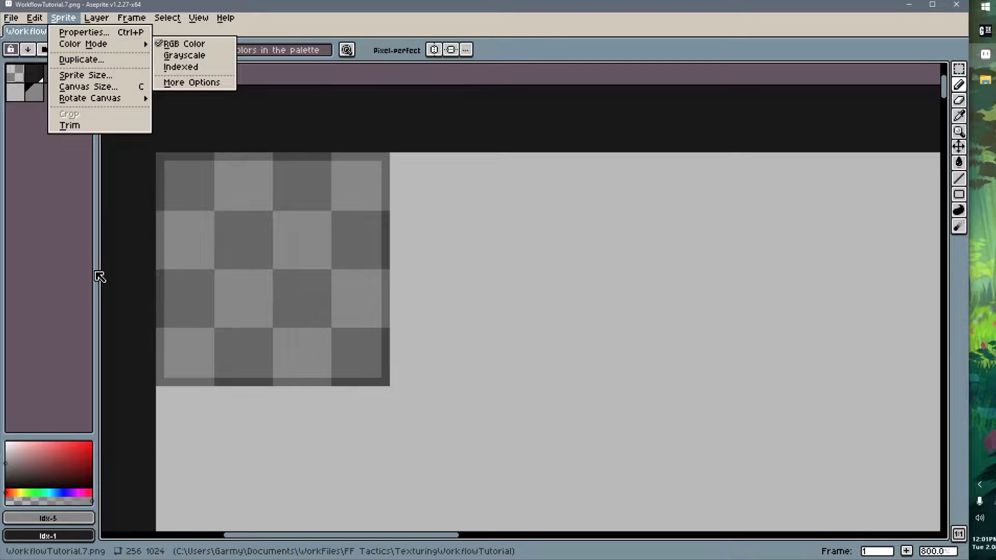
{"action": "left_click", "coordinate": [78, 251]}
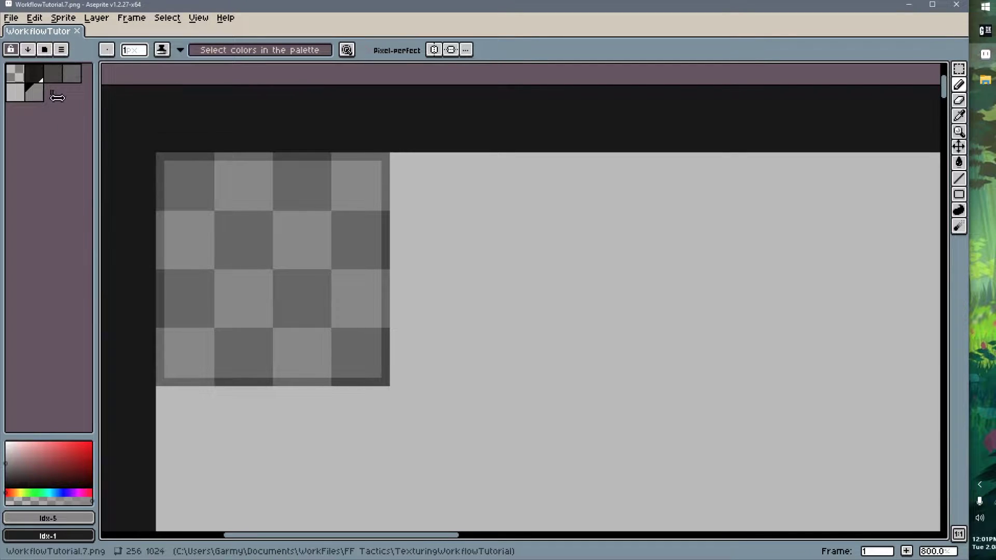
- Recolor palette index 5 to red, index 1 to light pink, index 2 to dark red and index 3 to pale cyan
{"action": "left_click", "coordinate": [35, 91]}
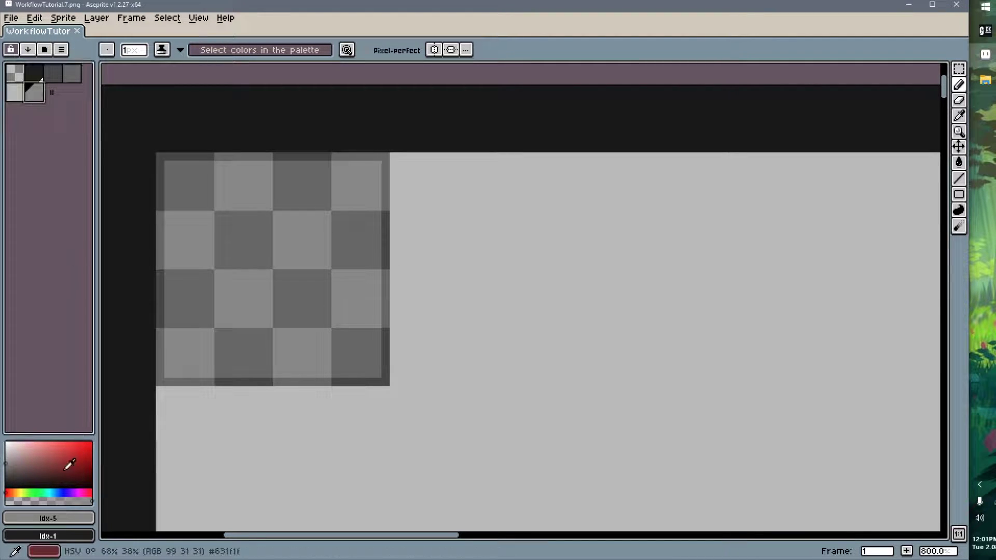
{"action": "left_click", "coordinate": [60, 454]}
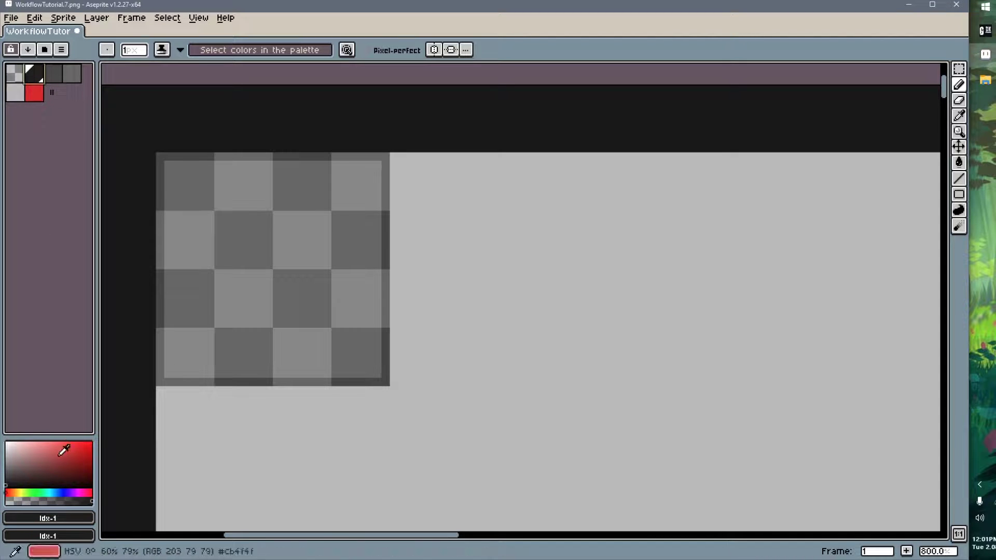
{"action": "left_click", "coordinate": [53, 73]}
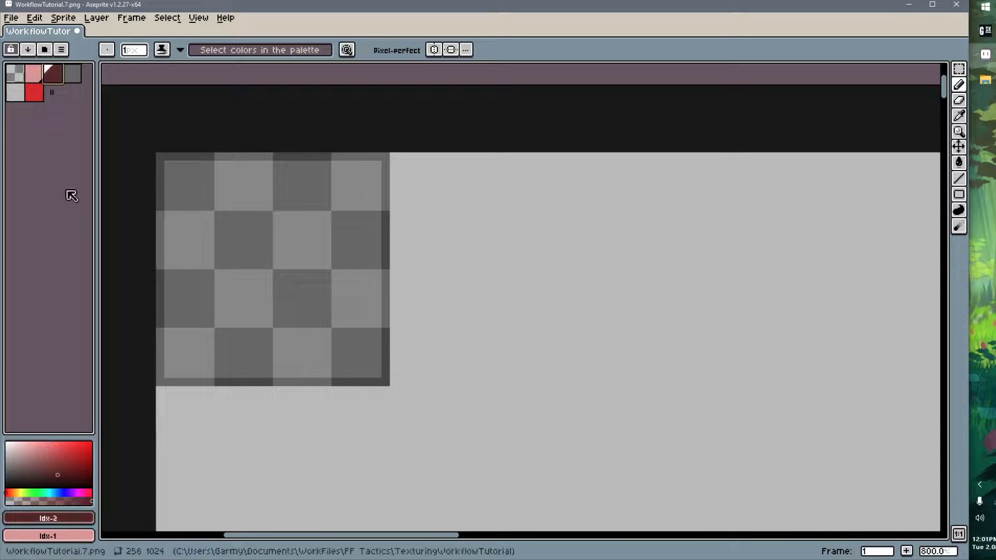
{"action": "left_click", "coordinate": [71, 75]}
{"action": "left_click", "coordinate": [25, 445]}
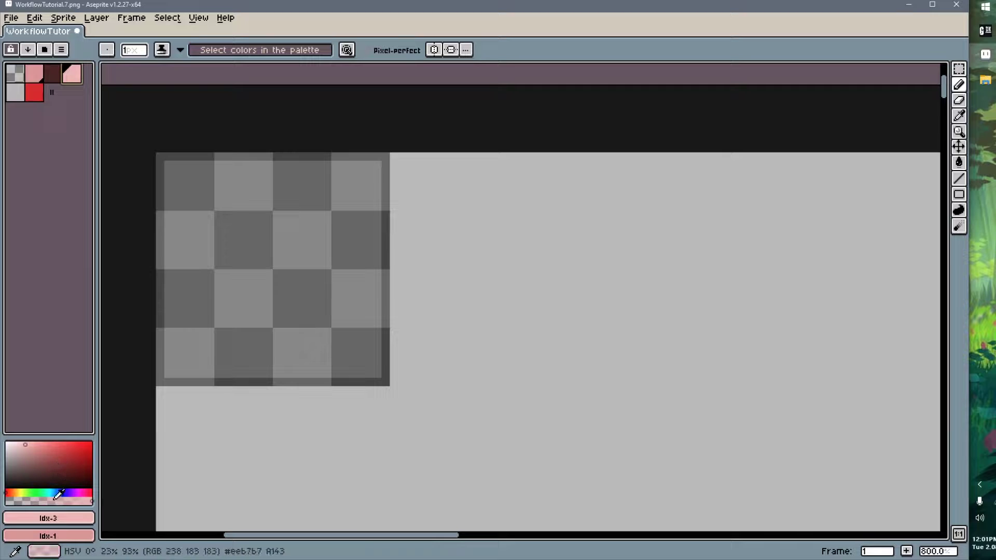
{"action": "left_click", "coordinate": [49, 492]}
- Convert the sprite with the recolored six-entry palette to Indexed color mode
{"action": "middle_click_drag", "start_coordinate": [327, 241], "coordinate": [349, 234]}
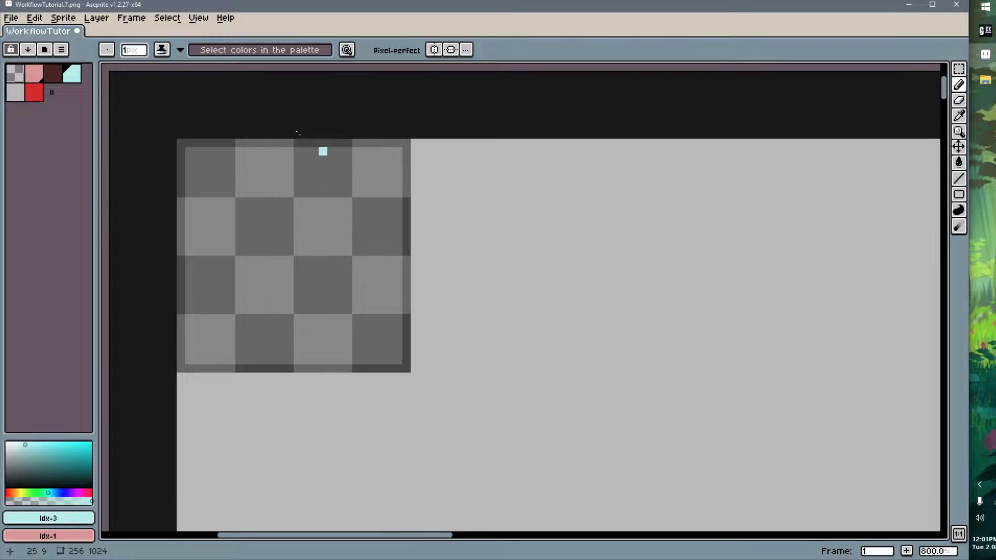
{"action": "left_click", "coordinate": [63, 17]}
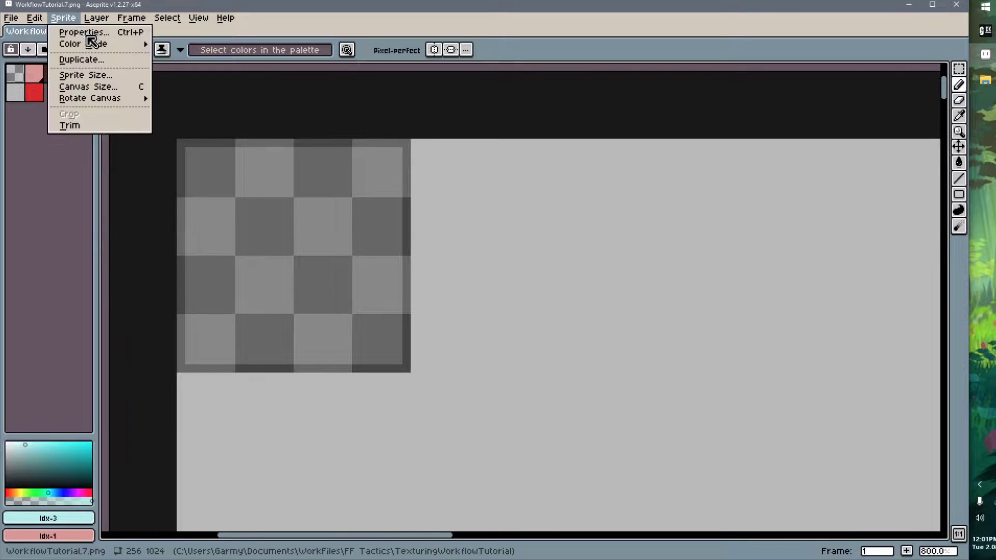
{"action": "mouse_move", "coordinate": [109, 46]}
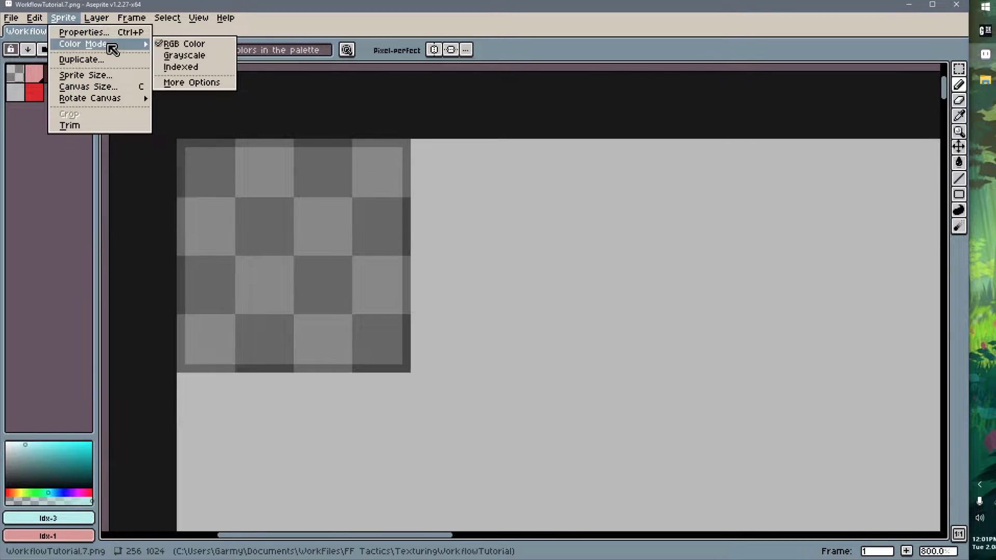
{"action": "left_click", "coordinate": [187, 71]}
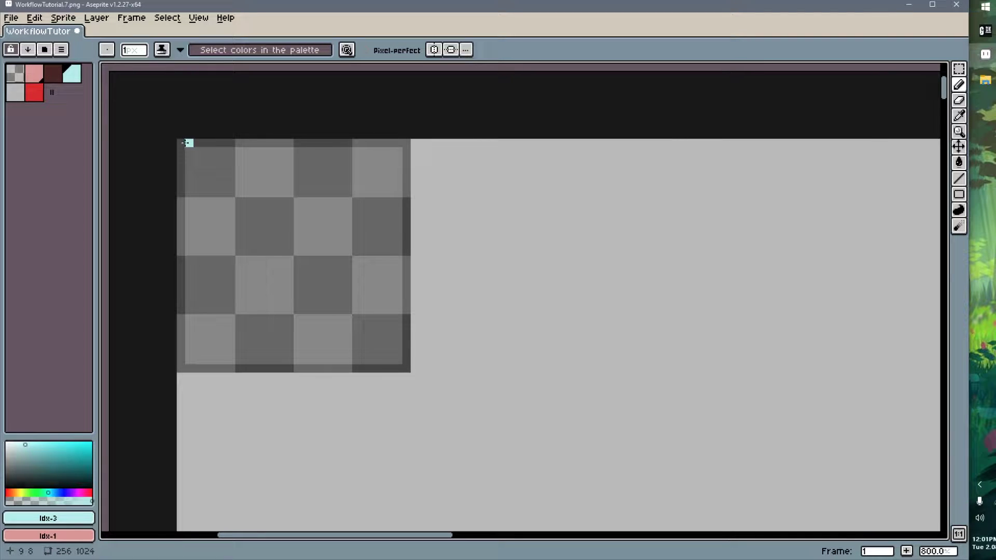
{"action": "left_click", "coordinate": [63, 18]}
{"action": "mouse_move", "coordinate": [86, 45]}
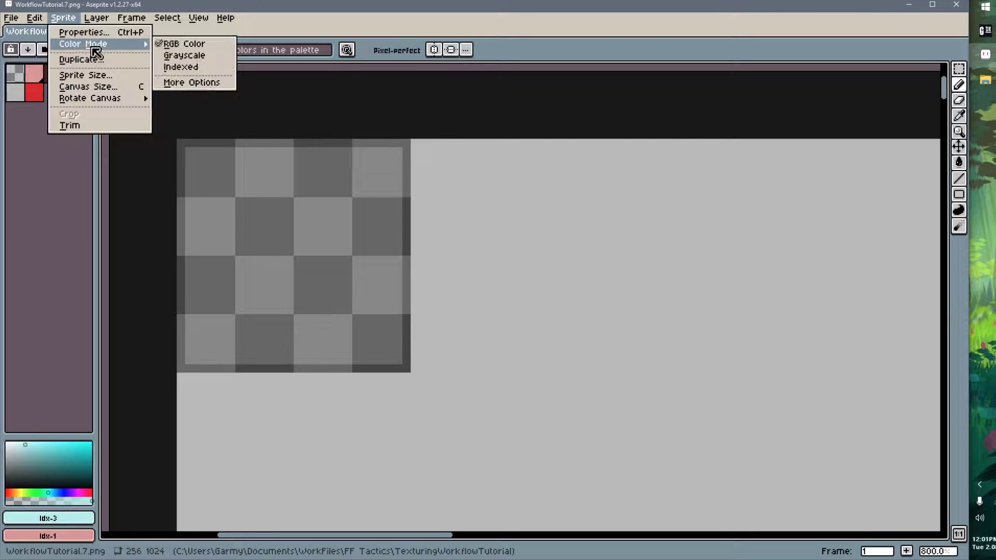
{"action": "left_click", "coordinate": [180, 67]}
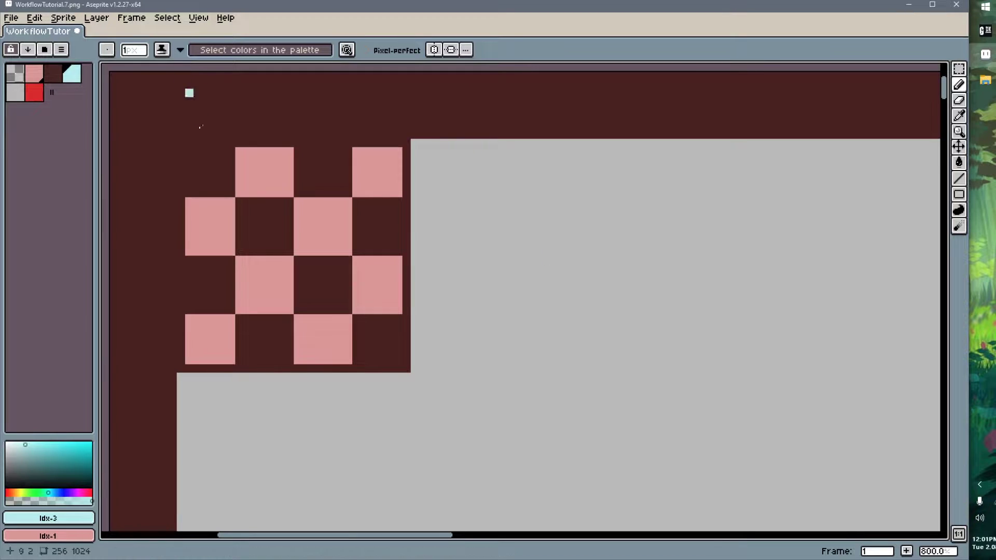
- Undo and redo the Indexed conversion to compare the checkered tile's colors in both modes
{"action": "key", "text": "ctrl+z"}
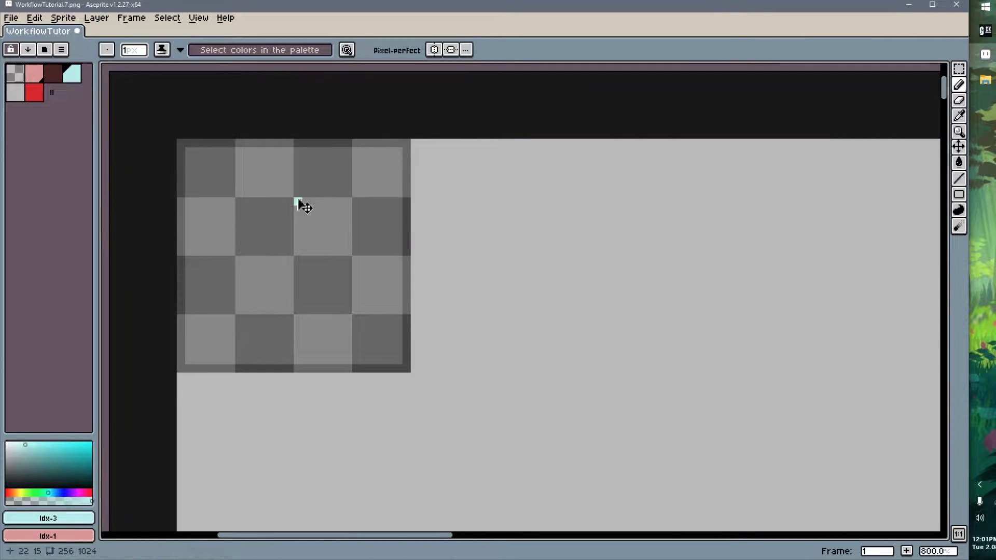
{"action": "key", "text": "ctrl+y"}
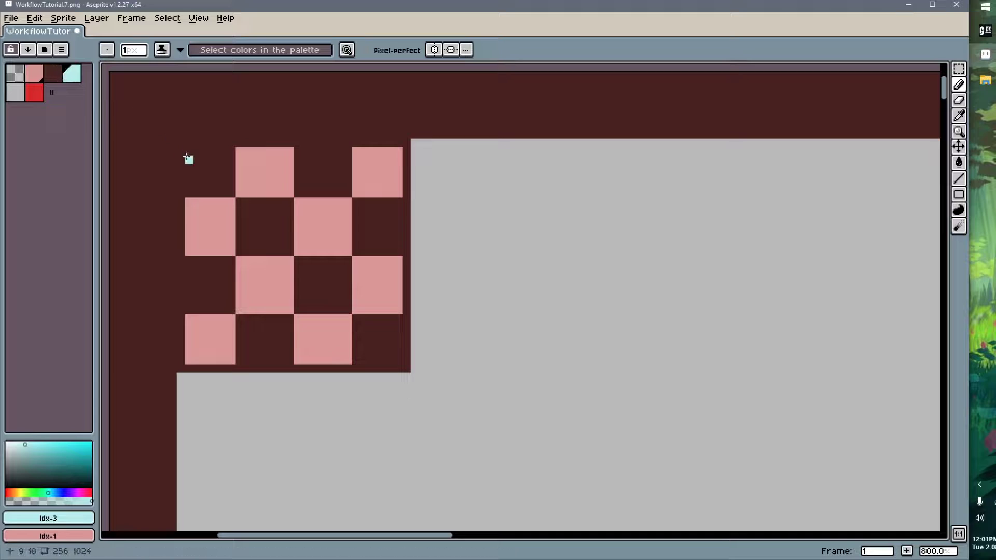
{"action": "scroll", "coordinate": [349, 192], "scroll_direction": "down", "scroll_amount": 2}
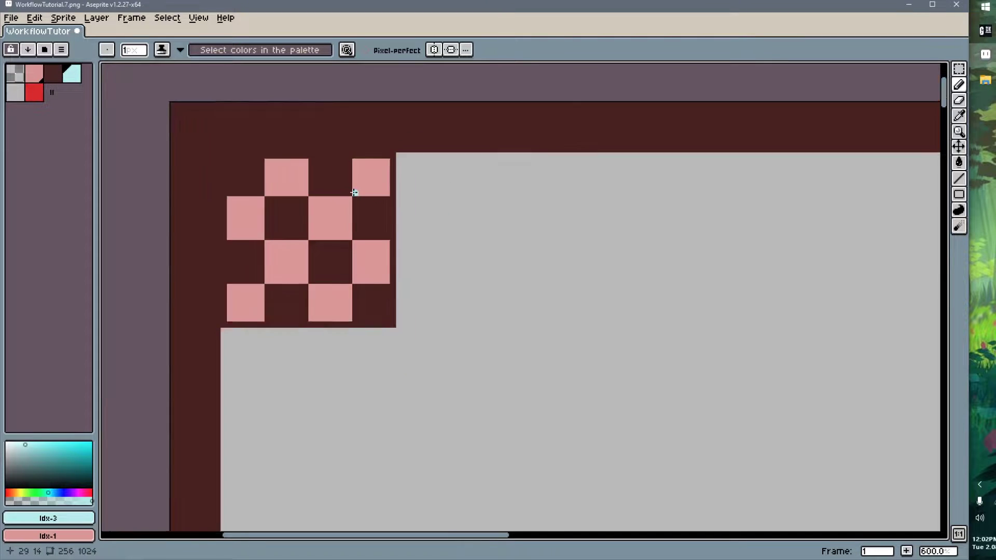
- Undo the Indexed conversion and all recoloring of the palette entries
{"action": "key", "text": "ctrl+z"}
{"action": "key", "text": "ctrl+z"}
{"action": "key", "text": "ctrl+z"}
{"action": "key", "text": "ctrl+z"}
{"action": "key", "text": "ctrl+z"}
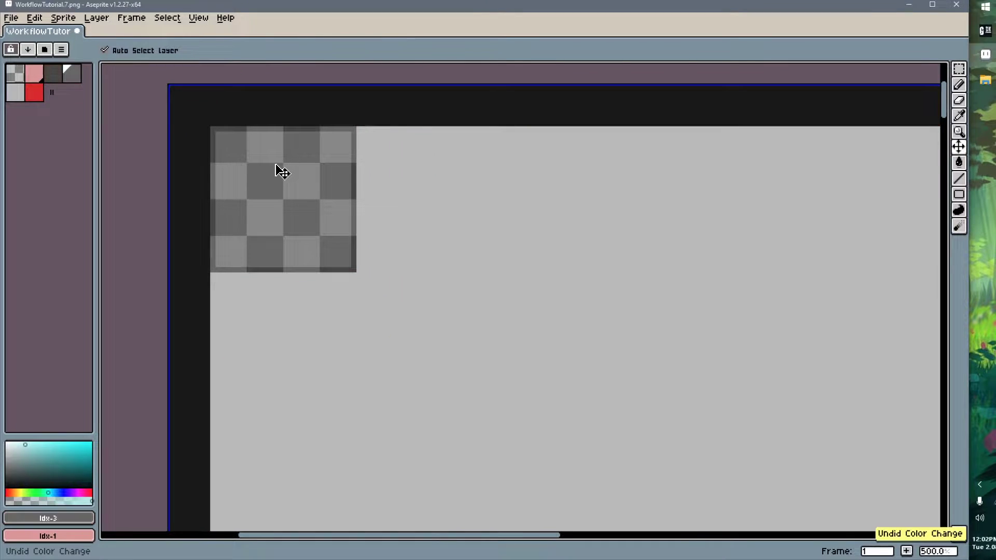
- Shrink the palette to 2 entries and convert the sprite to Indexed color mode
{"action": "left_click_drag", "start_coordinate": [54, 92], "coordinate": [45, 73]}
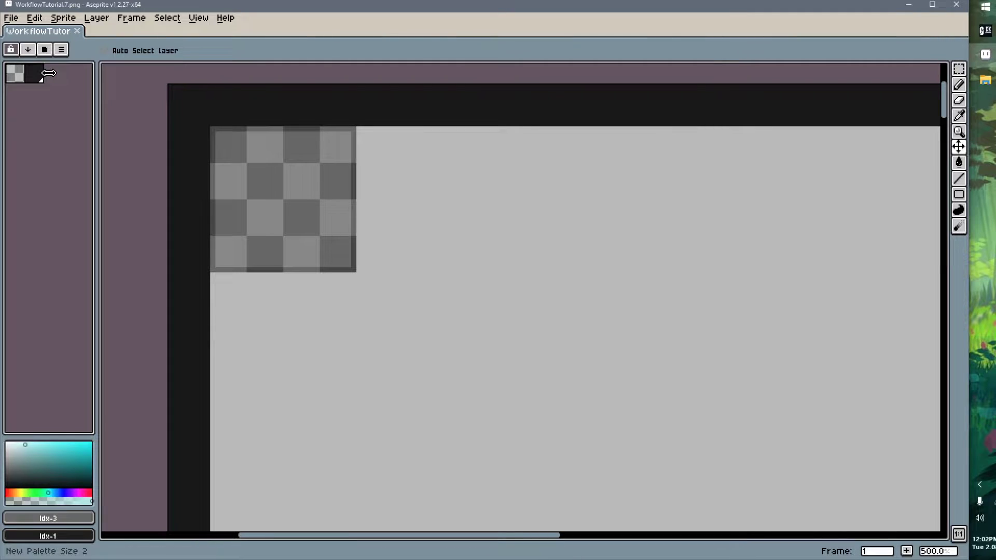
{"action": "left_click", "coordinate": [36, 74]}
{"action": "left_click", "coordinate": [63, 17]}
{"action": "mouse_move", "coordinate": [96, 43]}
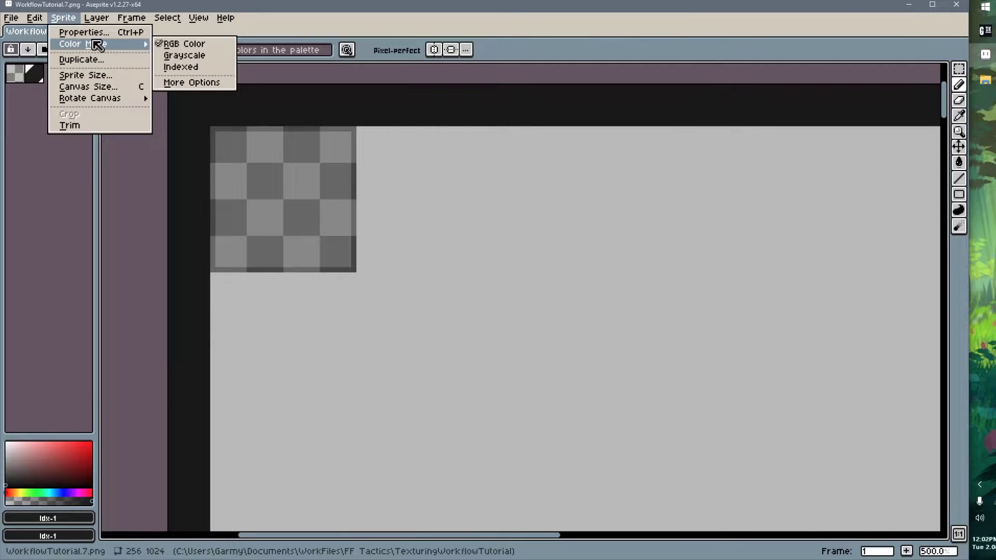
{"action": "left_click", "coordinate": [197, 67]}
{"action": "scroll", "coordinate": [374, 259], "scroll_direction": "down", "scroll_amount": 6}
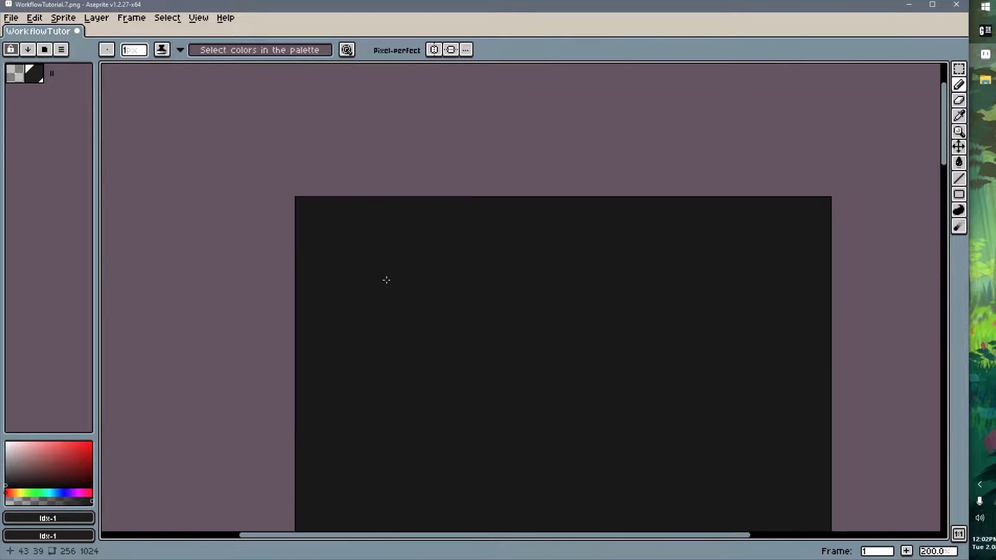
{"action": "scroll", "coordinate": [351, 236], "scroll_direction": "up", "scroll_amount": 1}
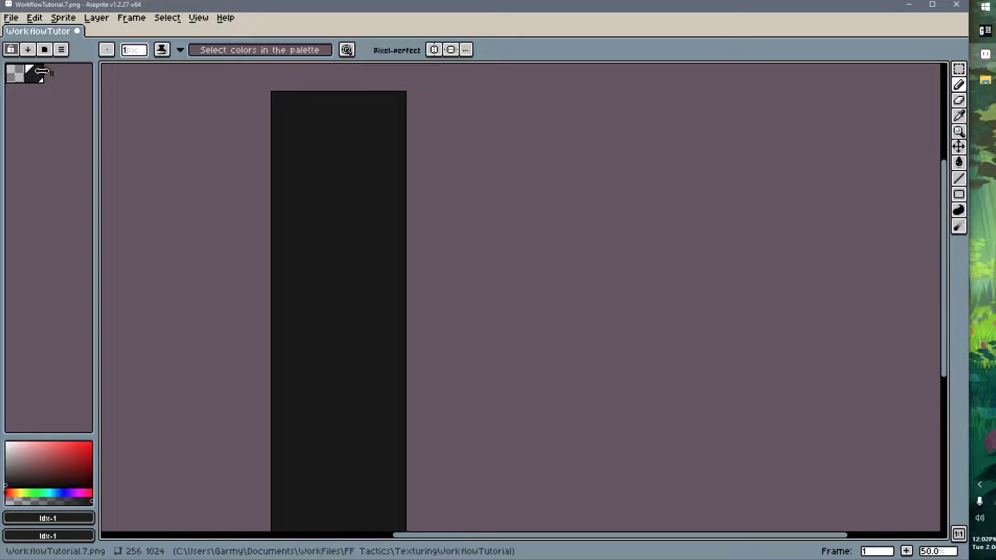
{"action": "middle_click_drag", "start_coordinate": [366, 212], "coordinate": [326, 211]}
- Undo the Indexed conversion made with the two-entry palette and check the sprite's color mode
{"action": "key", "text": "ctrl+z"}
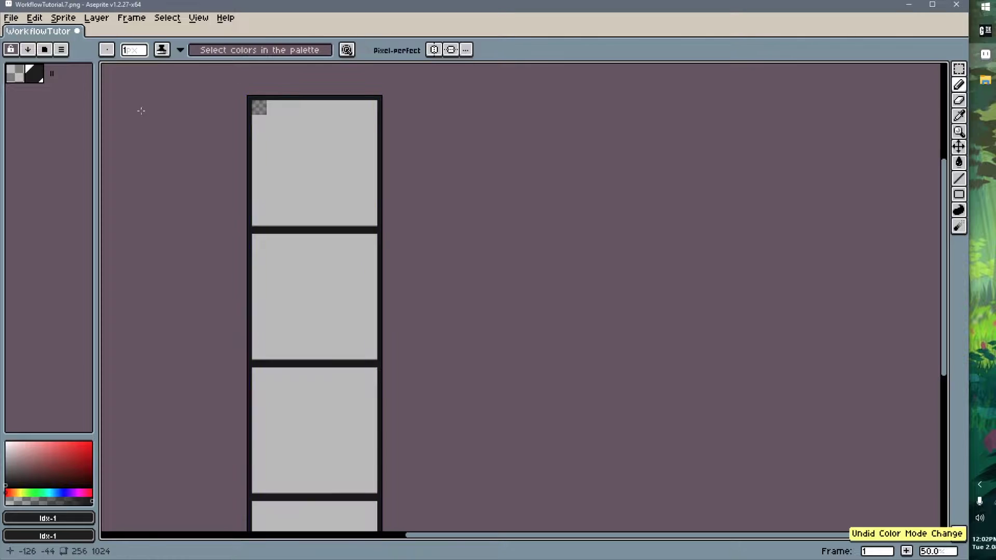
{"action": "middle_click_drag", "start_coordinate": [278, 166], "coordinate": [294, 236]}
{"action": "scroll", "coordinate": [293, 192], "scroll_direction": "up", "scroll_amount": 2}
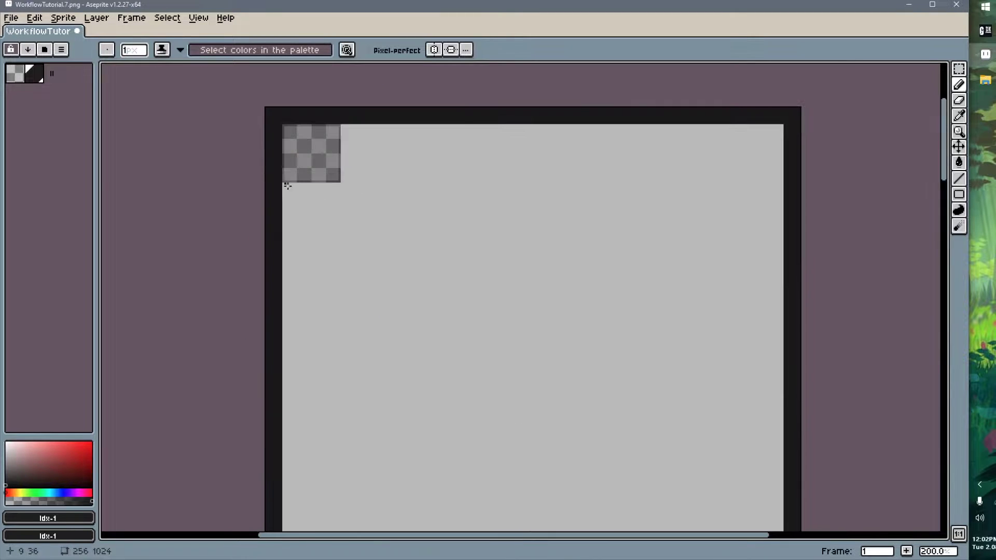
{"action": "middle_click_drag", "start_coordinate": [285, 178], "coordinate": [238, 198]}
{"action": "left_click", "coordinate": [68, 20]}
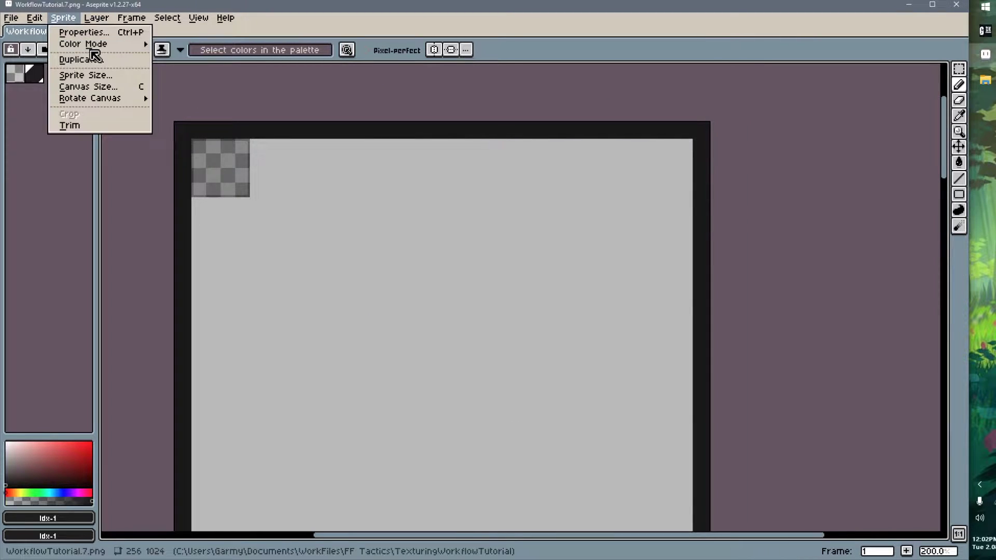
{"action": "mouse_move", "coordinate": [96, 44]}
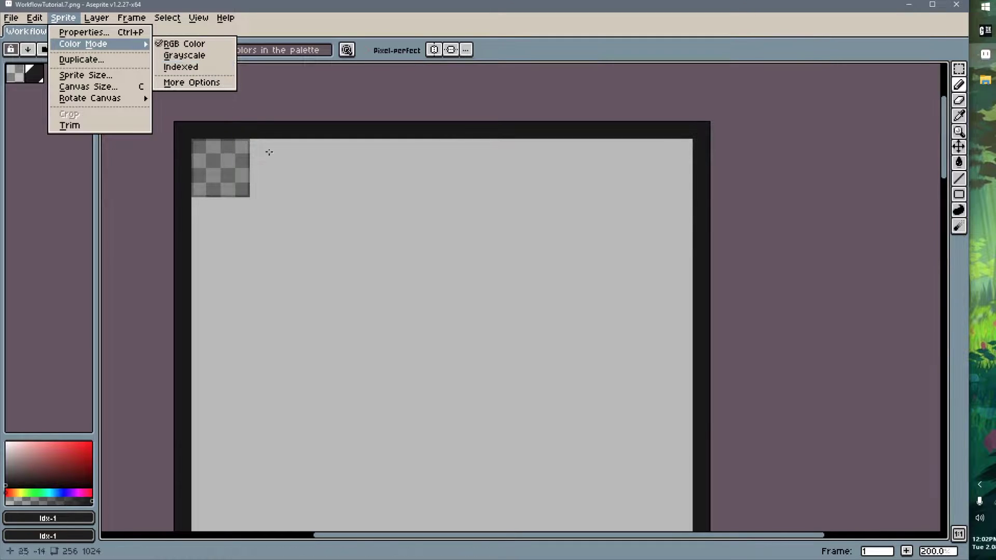
{"action": "left_click", "coordinate": [296, 249]}
{"action": "left_click", "coordinate": [606, 194]}
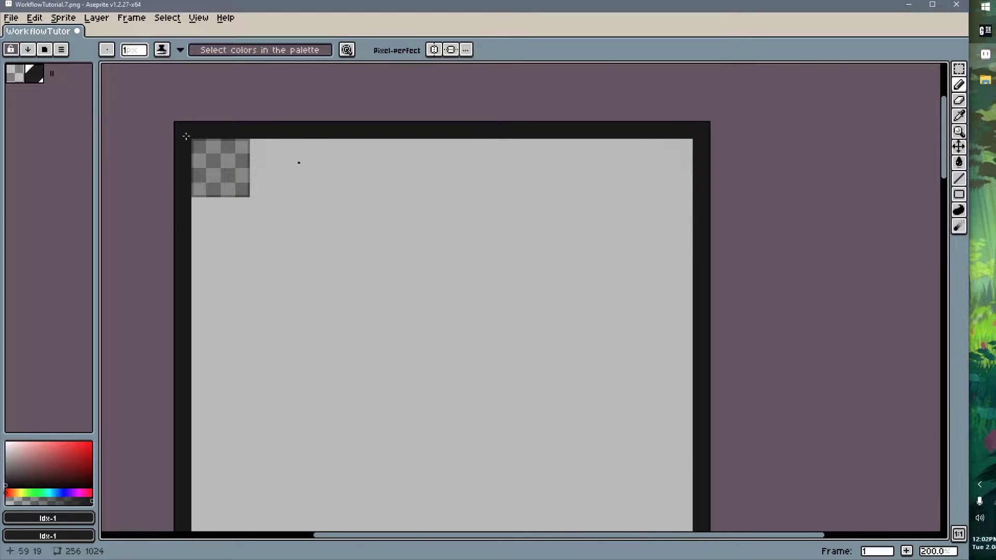
- Load the palette file default.act from the TexturingWorkflowTutorial folder
{"action": "left_click", "coordinate": [61, 49]}
{"action": "left_click", "coordinate": [116, 200]}
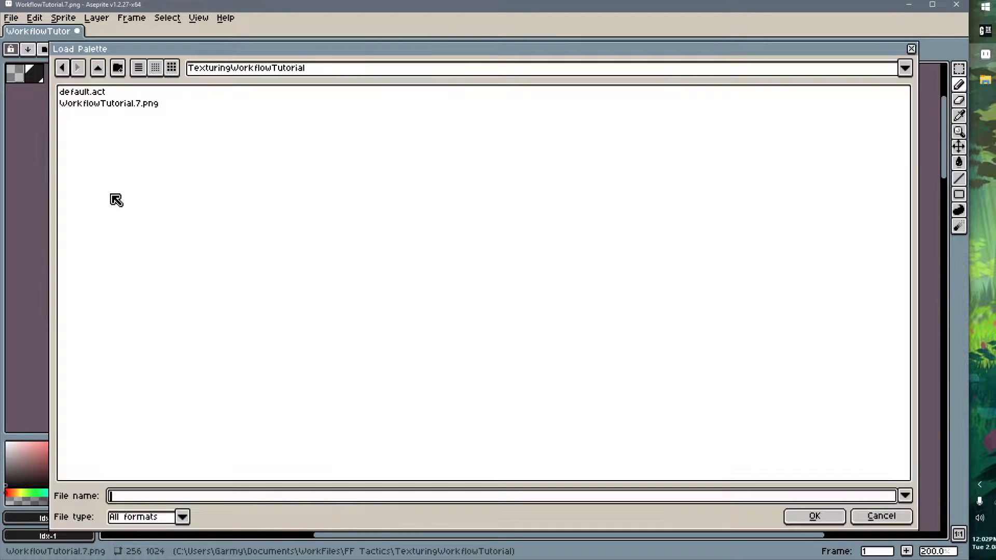
{"action": "double_click", "coordinate": [100, 92]}
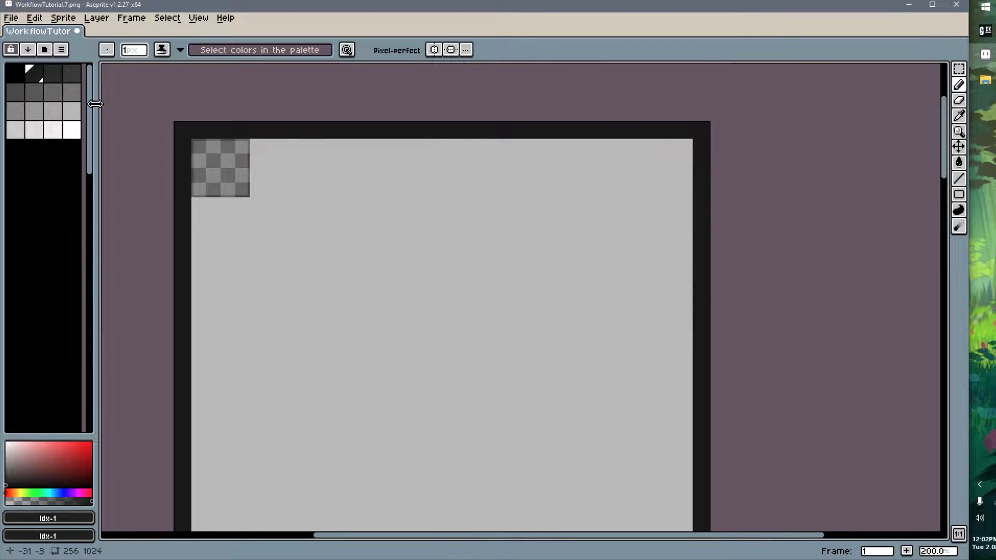
- Convert the sprite to Indexed color mode with the loaded palette and check that the mode is set
{"action": "left_click", "coordinate": [71, 20]}
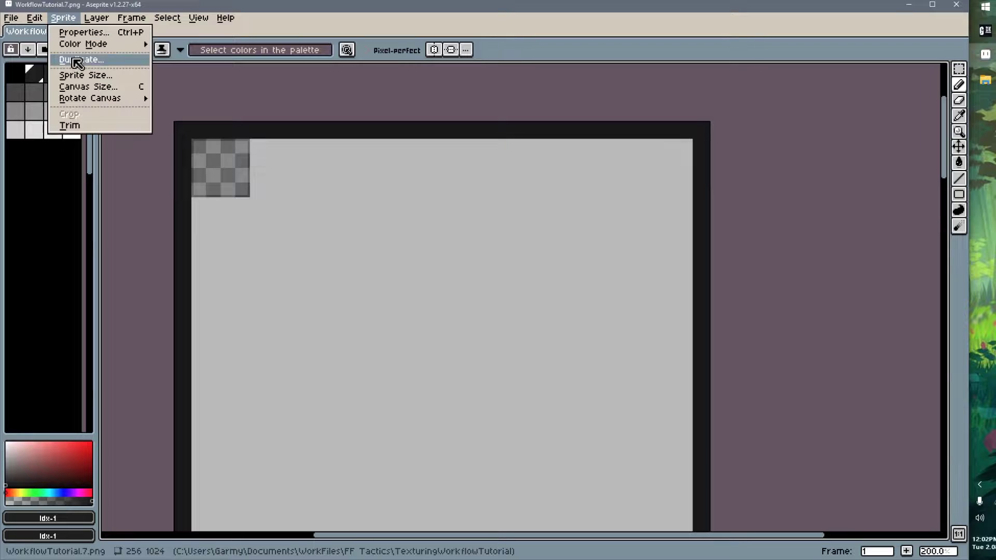
{"action": "mouse_move", "coordinate": [90, 46]}
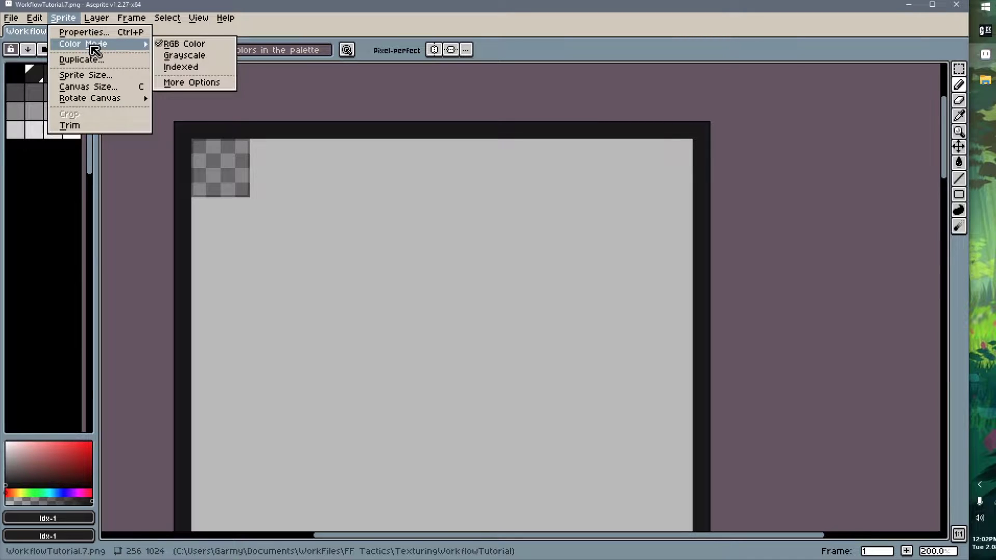
{"action": "left_click", "coordinate": [182, 67]}
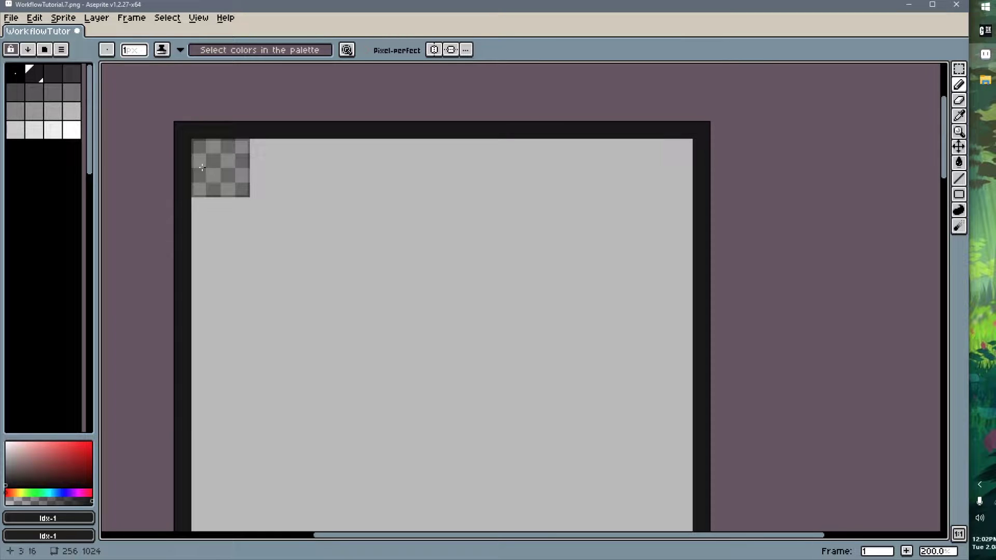
{"action": "scroll", "coordinate": [309, 207], "scroll_direction": "up", "scroll_amount": 3}
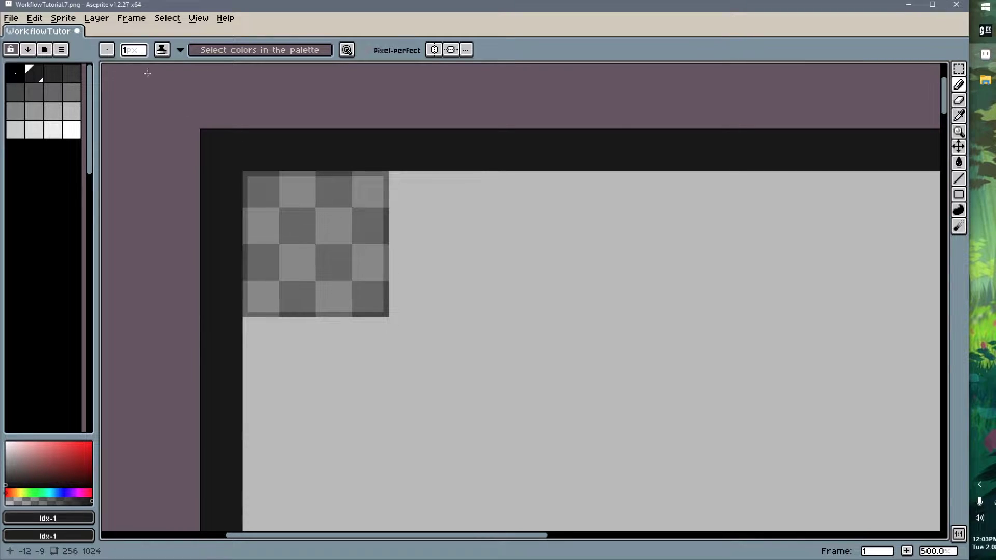
{"action": "left_click", "coordinate": [80, 20]}
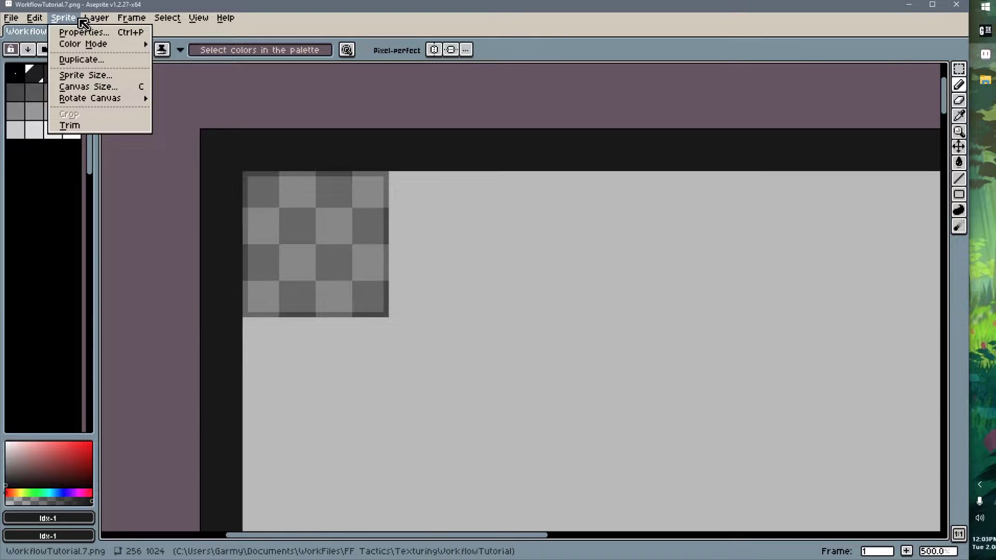
{"action": "mouse_move", "coordinate": [63, 46]}
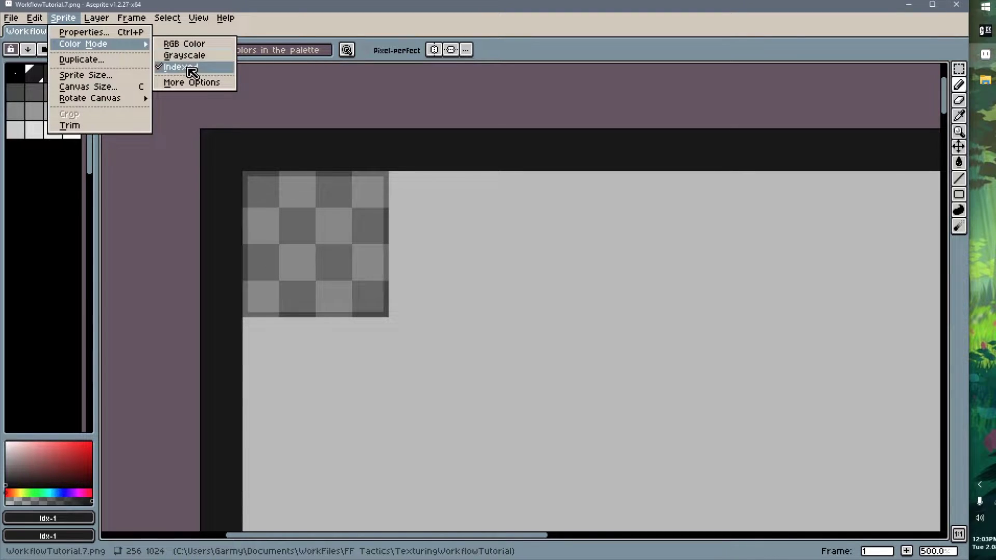
{"action": "left_click", "coordinate": [52, 163]}
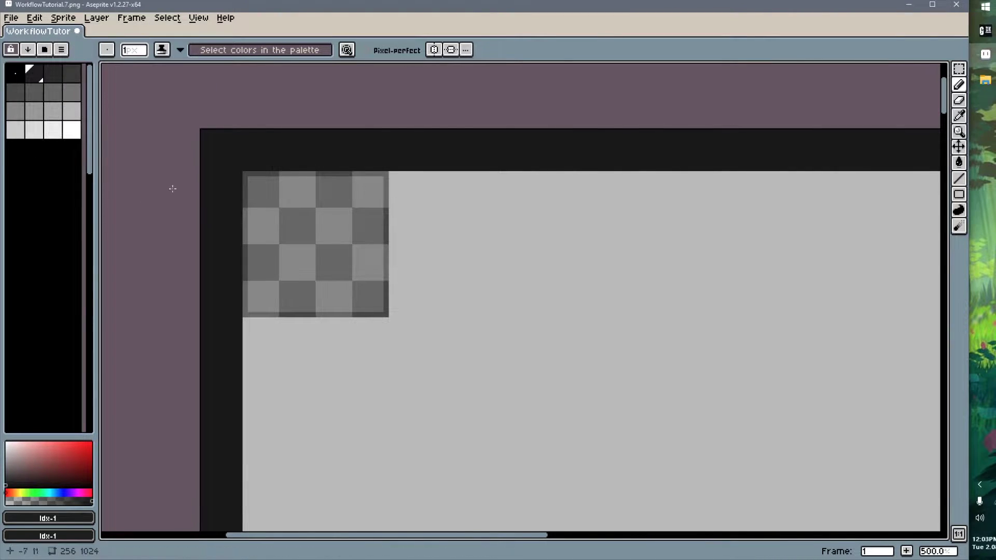
{"action": "middle_click_drag", "start_coordinate": [386, 284], "coordinate": [351, 264]}
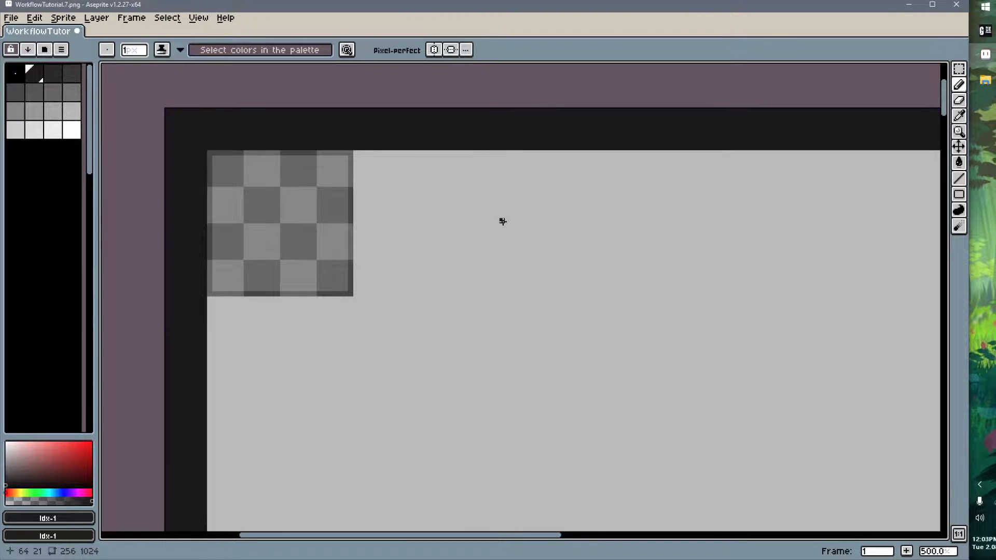
- Save the texture and recheck the sprite's color mode
{"action": "key", "text": "ctrl+s"}
{"action": "left_click", "coordinate": [63, 18]}
{"action": "mouse_move", "coordinate": [101, 46]}
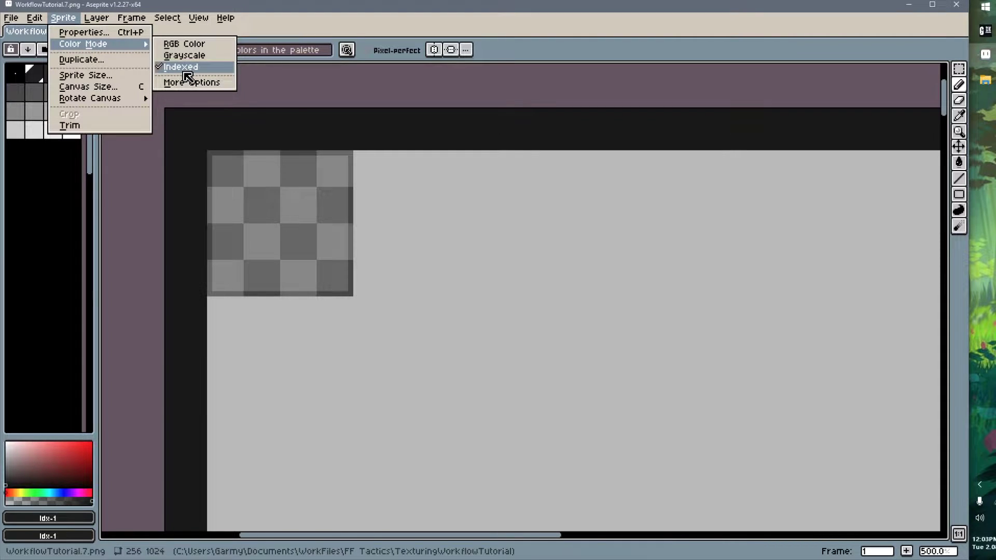
{"action": "left_click", "coordinate": [396, 73]}
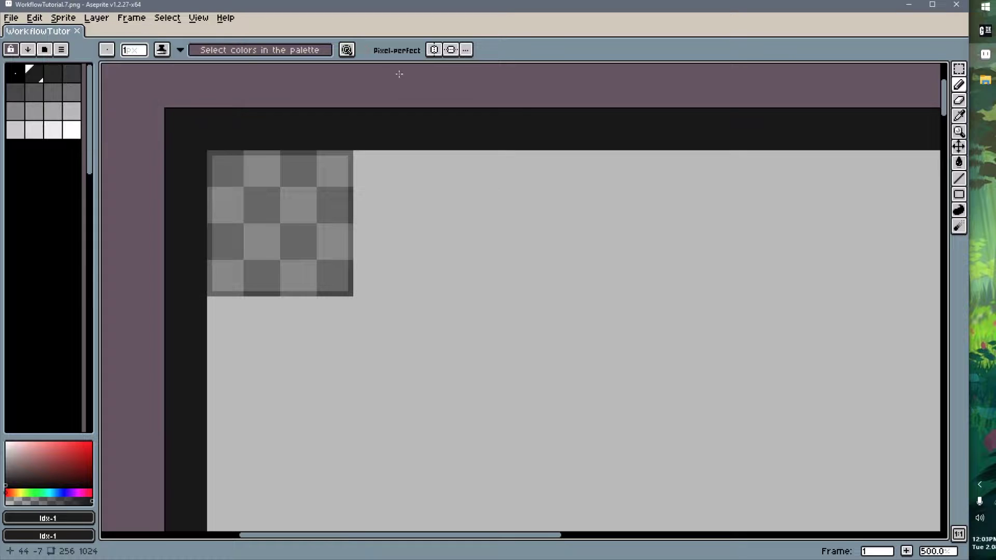
- Close the sprite, reopen WorkflowTutorial.7.png from the TexturingWorkflowTutorial folder, and check its color mode
{"action": "left_click", "coordinate": [78, 32]}
{"action": "left_click", "coordinate": [982, 82]}
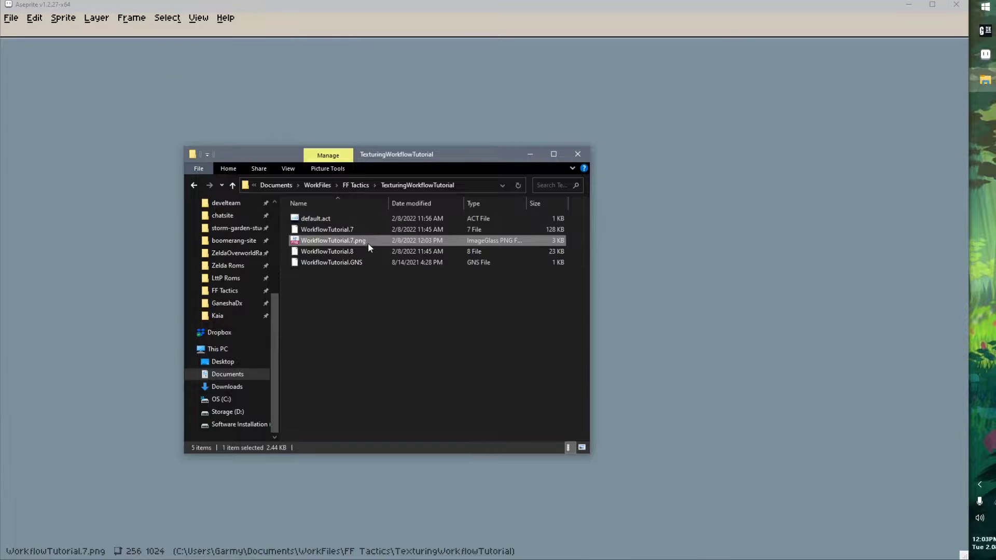
{"action": "left_click_drag", "start_coordinate": [344, 84], "coordinate": [337, 82]}
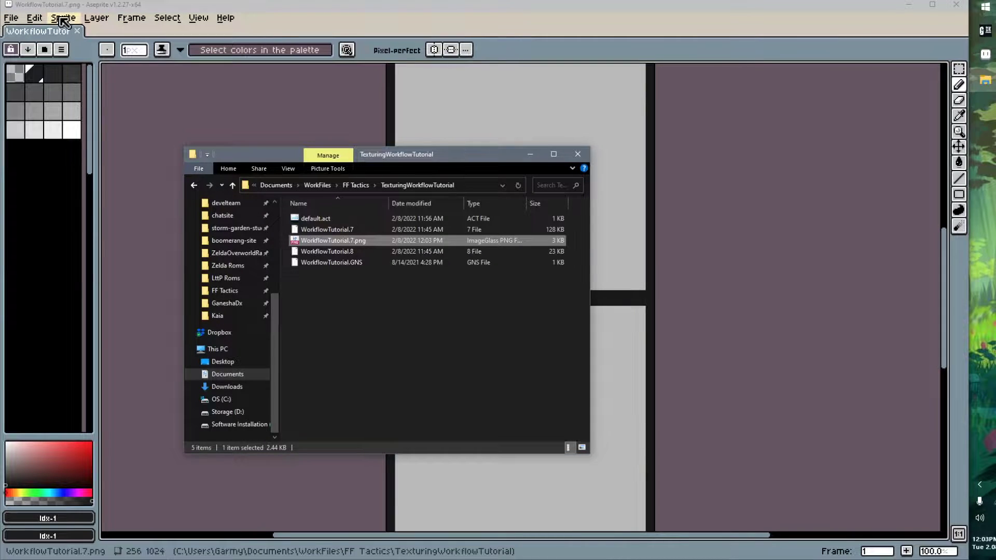
{"action": "left_click", "coordinate": [62, 18]}
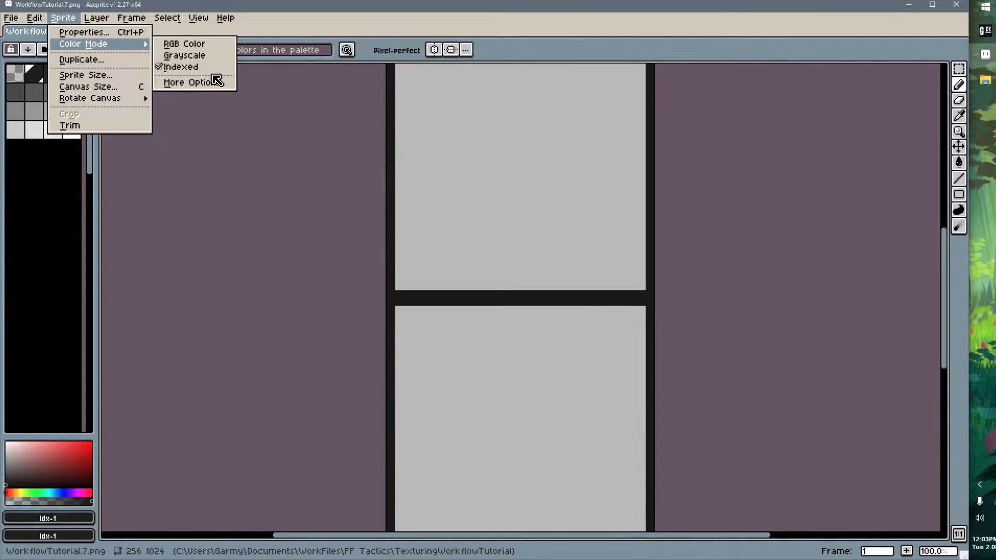
{"action": "left_click", "coordinate": [363, 206]}
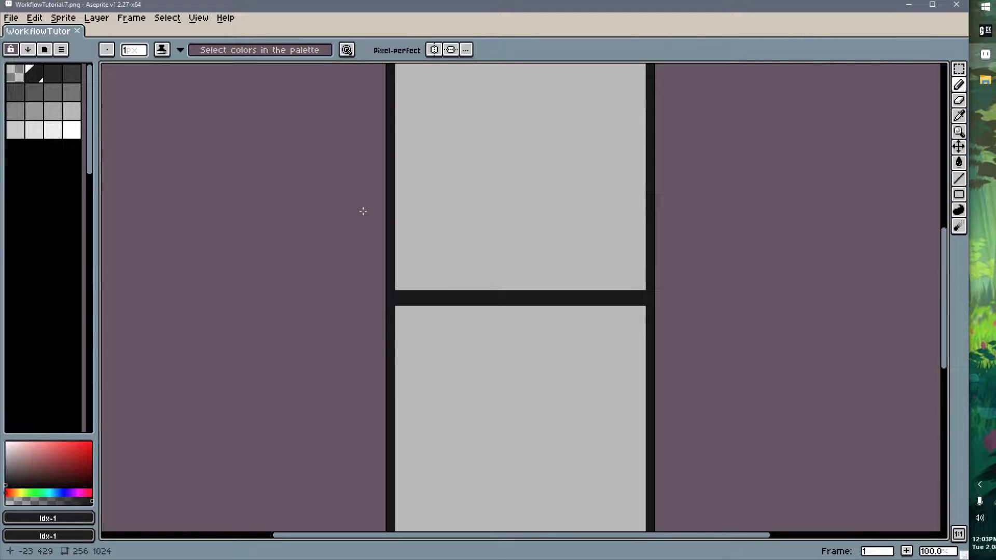
{"action": "middle_click_drag", "start_coordinate": [541, 129], "coordinate": [505, 313]}
{"action": "middle_click_drag", "start_coordinate": [451, 172], "coordinate": [383, 410]}
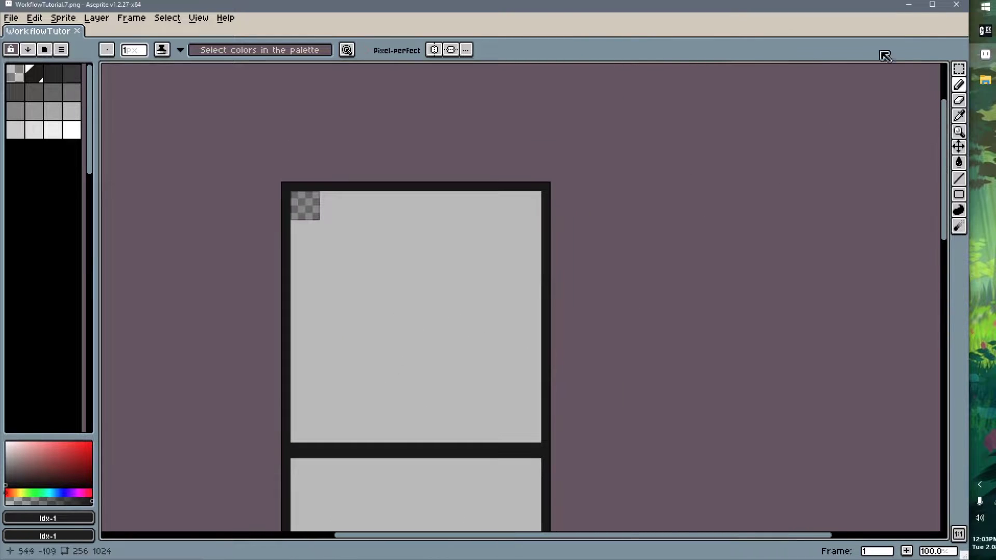
- Save the texture and switch to GaneshaDx, returning from the palette editor to the main texture settings
{"action": "key", "text": "ctrl+s"}
{"action": "key", "text": "alt+Tab"}
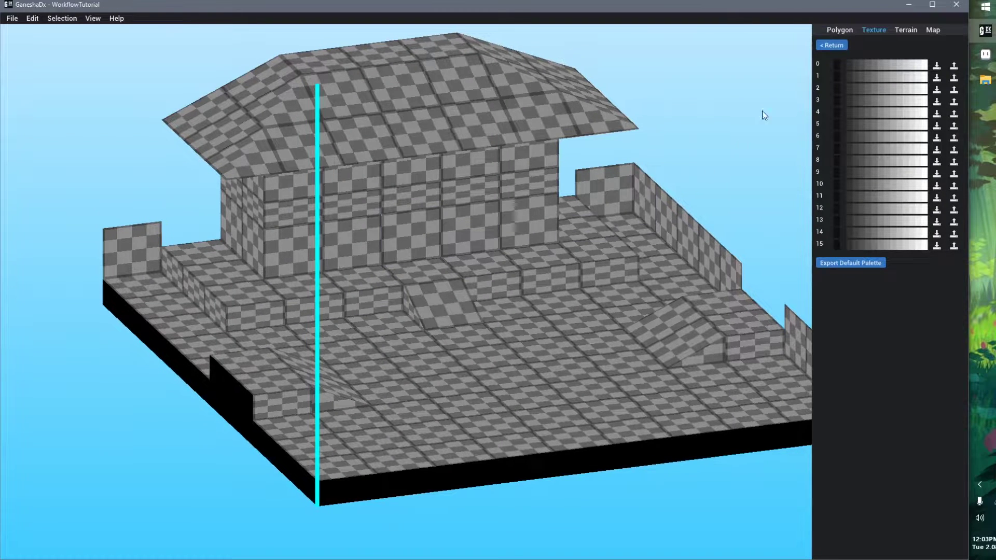
{"action": "left_click", "coordinate": [837, 48]}
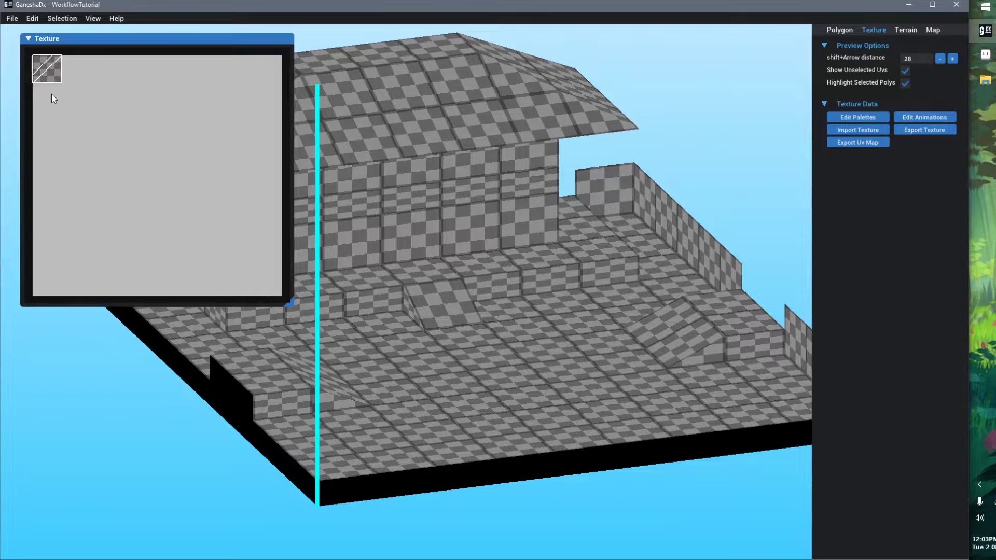
- Select various floor, ramp and wall polygons in turn to examine where their UVs sit on the texture
{"action": "left_click", "coordinate": [484, 263]}
{"action": "scroll", "coordinate": [518, 280], "scroll_direction": "up", "scroll_amount": 2}
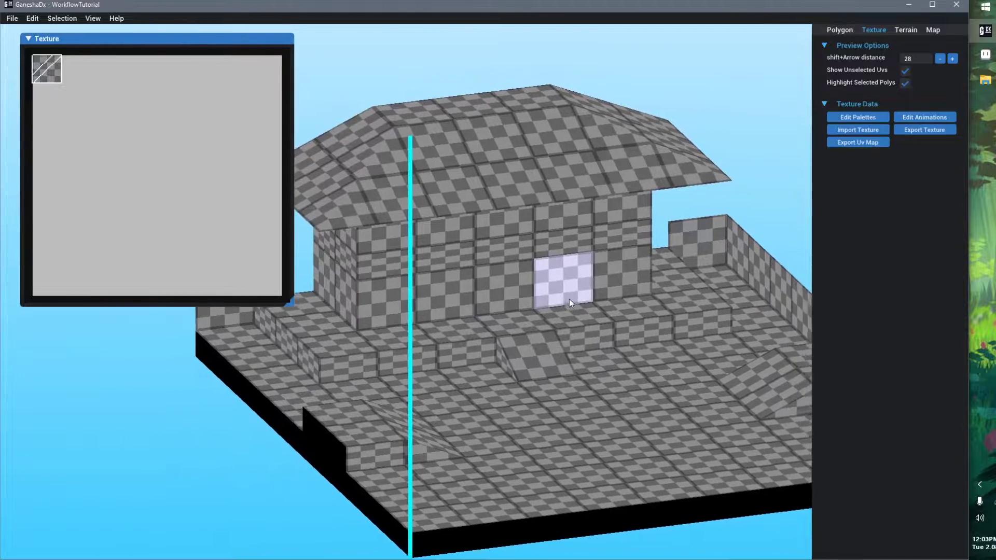
{"action": "middle_click_drag", "start_coordinate": [569, 298], "coordinate": [557, 297]}
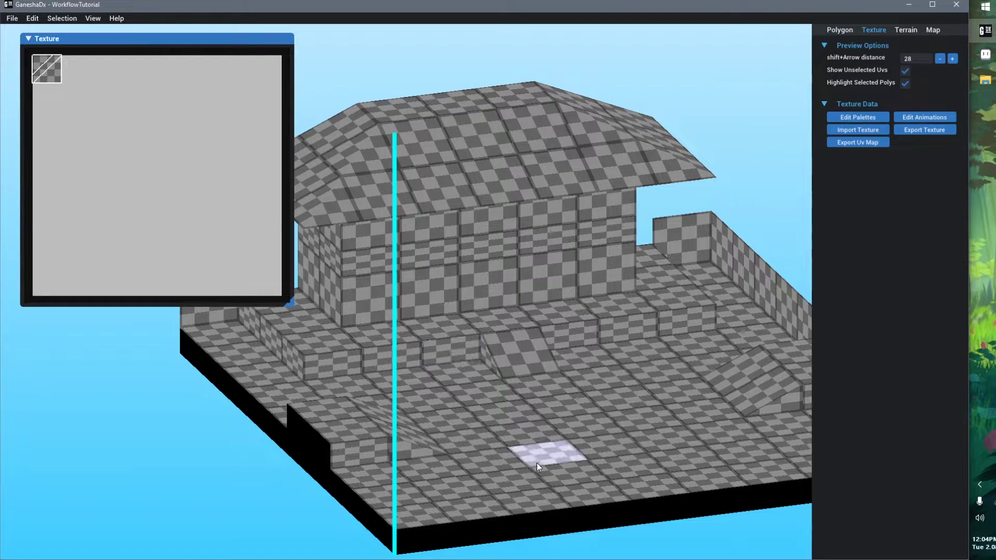
{"action": "middle_click_drag", "start_coordinate": [583, 434], "coordinate": [541, 422]}
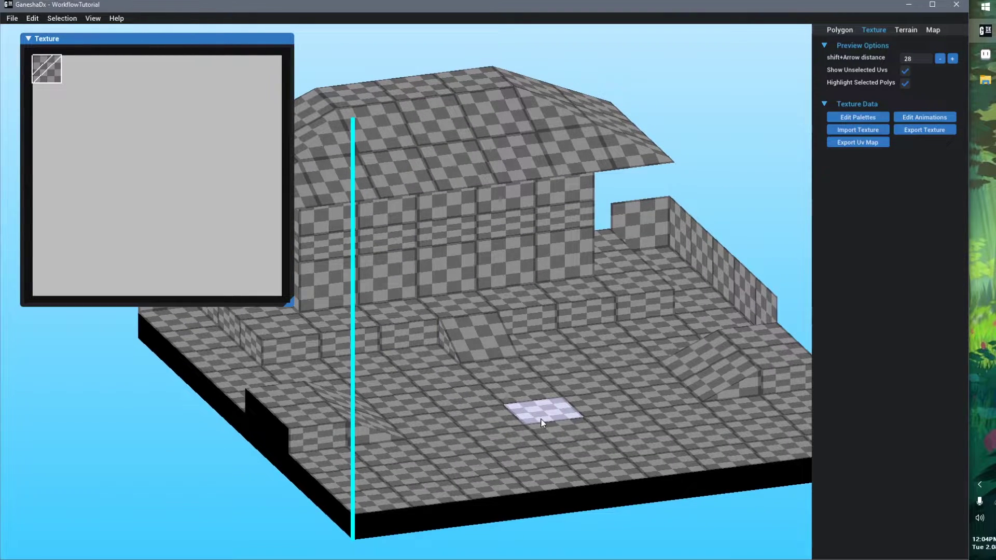
{"action": "left_click", "coordinate": [541, 423]}
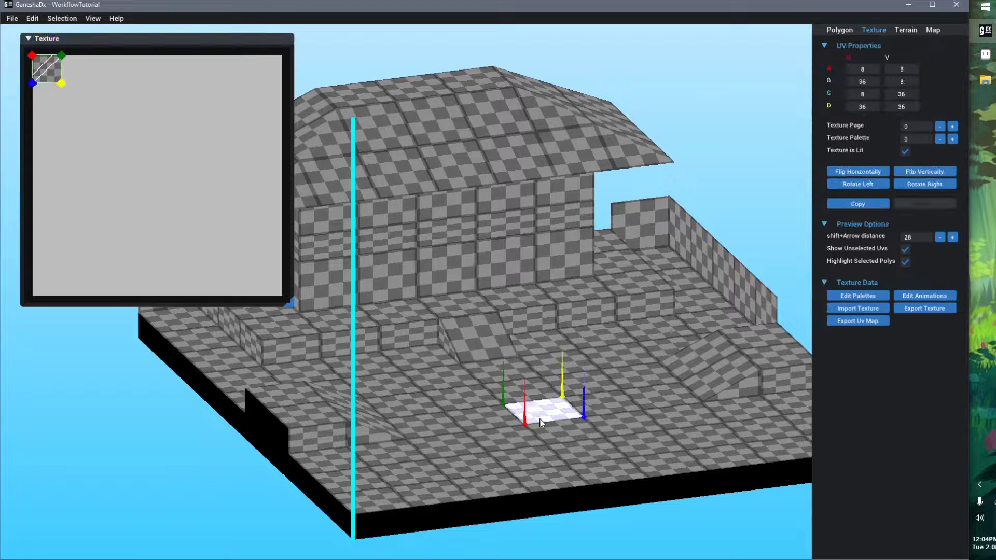
{"action": "left_click", "coordinate": [482, 337]}
{"action": "left_click", "coordinate": [503, 268]}
{"action": "left_click", "coordinate": [470, 264]}
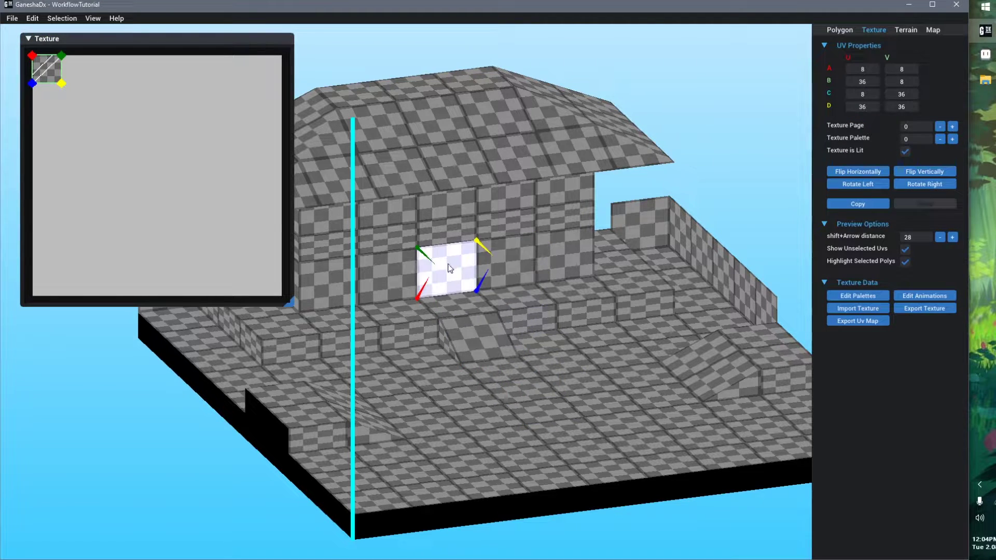
{"action": "left_click", "coordinate": [399, 269]}
{"action": "left_click", "coordinate": [439, 232]}
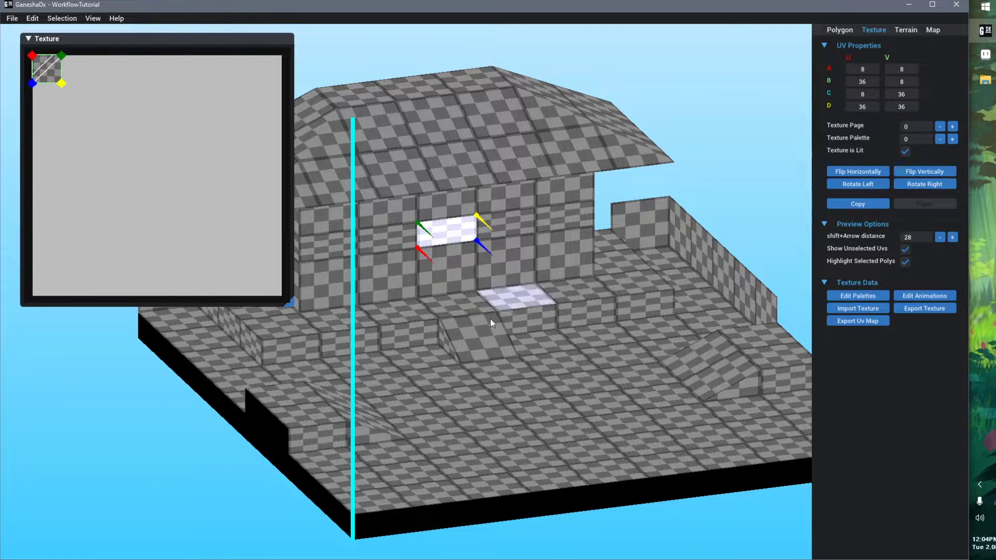
{"action": "left_click", "coordinate": [548, 410]}
{"action": "left_click", "coordinate": [555, 359]}
{"action": "left_click", "coordinate": [439, 383]}
{"action": "left_click", "coordinate": [467, 467]}
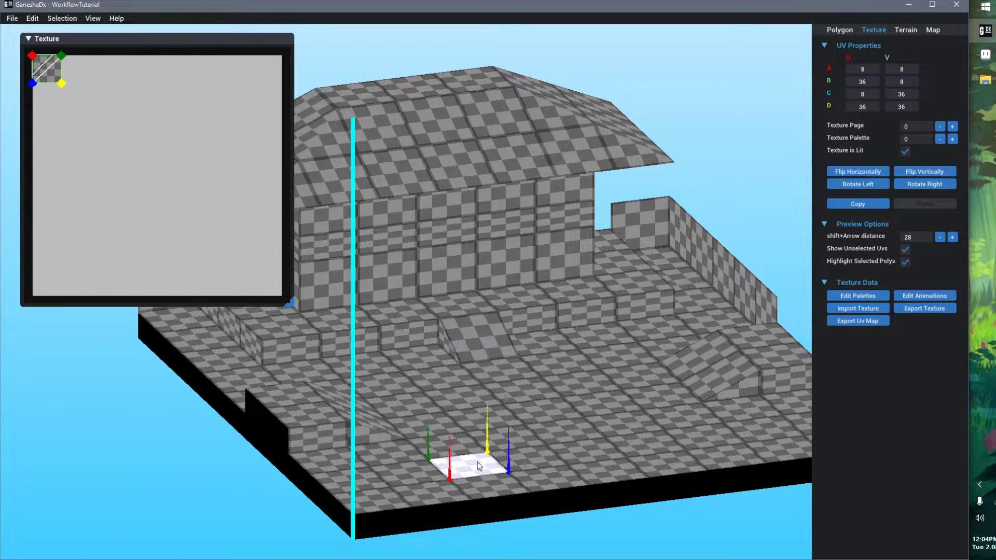
{"action": "scroll", "coordinate": [593, 362], "scroll_direction": "up", "scroll_amount": 3}
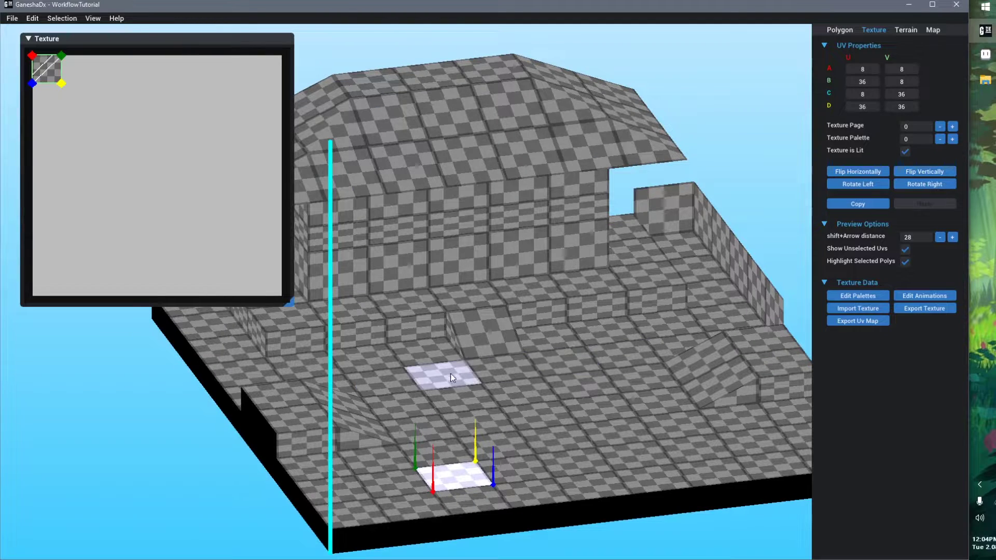
- Switch to Aseprite and pencil a dark X across the checker tile's square in the second row and second column
{"action": "key", "text": "alt+Tab"}
{"action": "scroll", "coordinate": [316, 221], "scroll_direction": "up", "scroll_amount": 3}
{"action": "scroll", "coordinate": [265, 134], "scroll_direction": "up", "scroll_amount": 2}
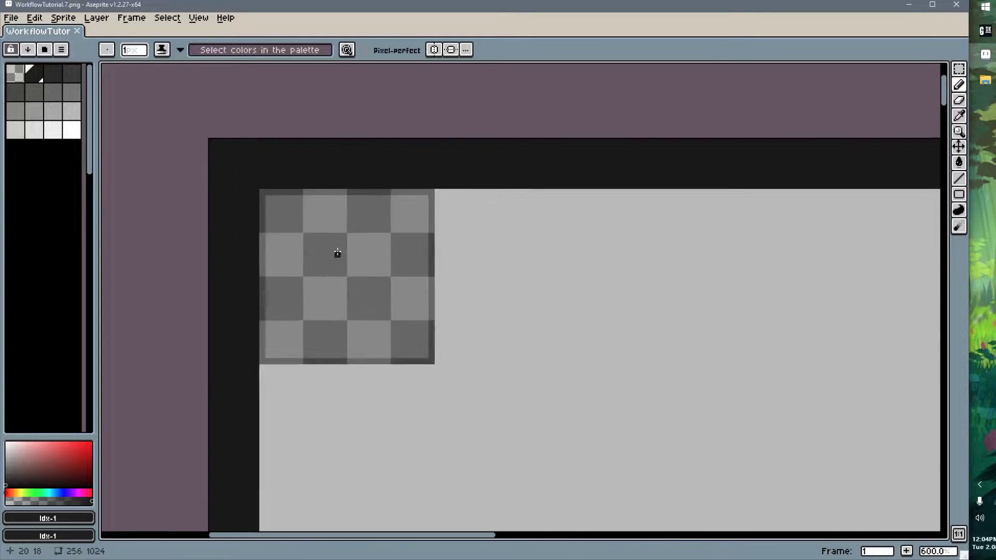
{"action": "left_click", "coordinate": [296, 230]}
{"action": "left_click", "coordinate": [345, 281], "text": "shift"}
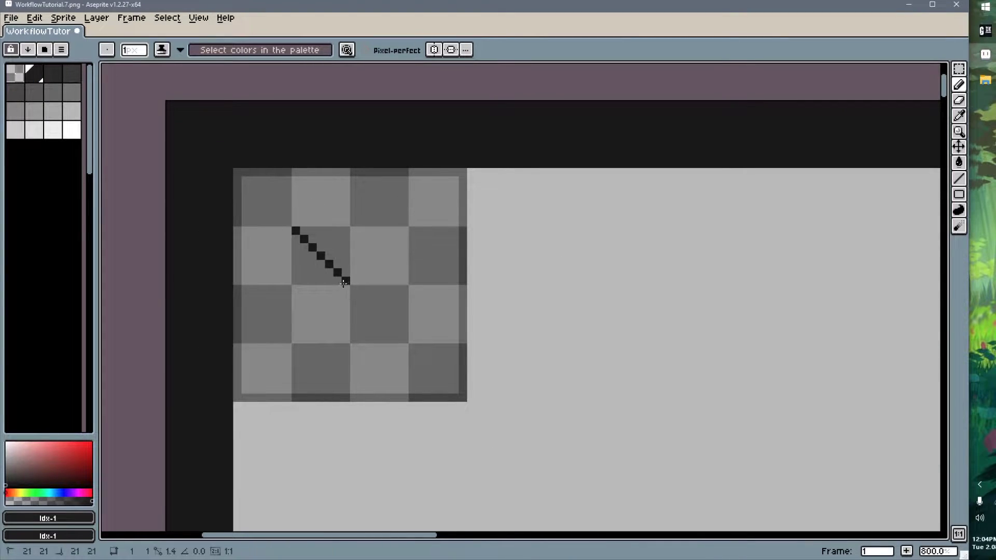
{"action": "left_click", "coordinate": [296, 280]}
{"action": "left_click", "coordinate": [353, 230], "text": "shift"}
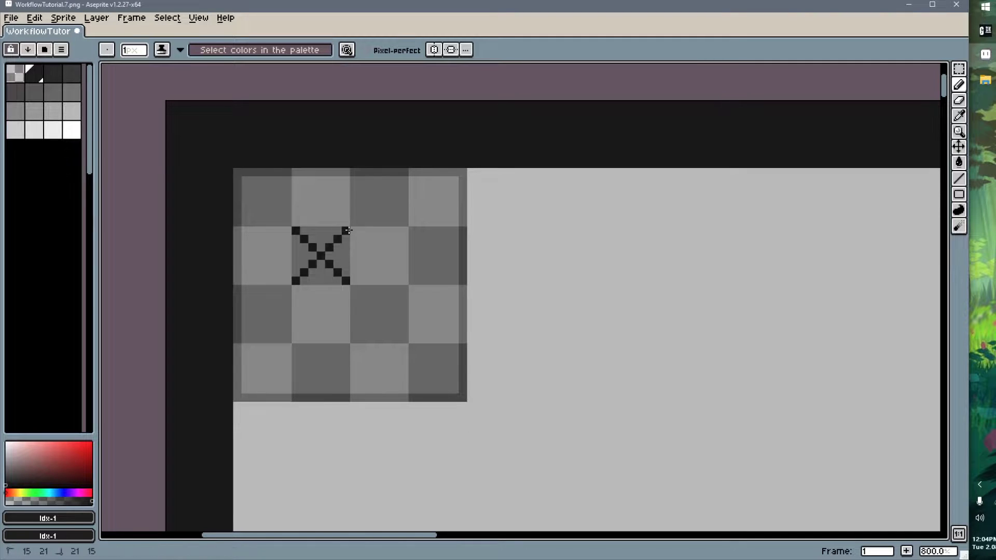
- Save the texture and import WorkflowTutorial.7.png as the map texture in GaneshaDx
{"action": "key", "text": "ctrl+s"}
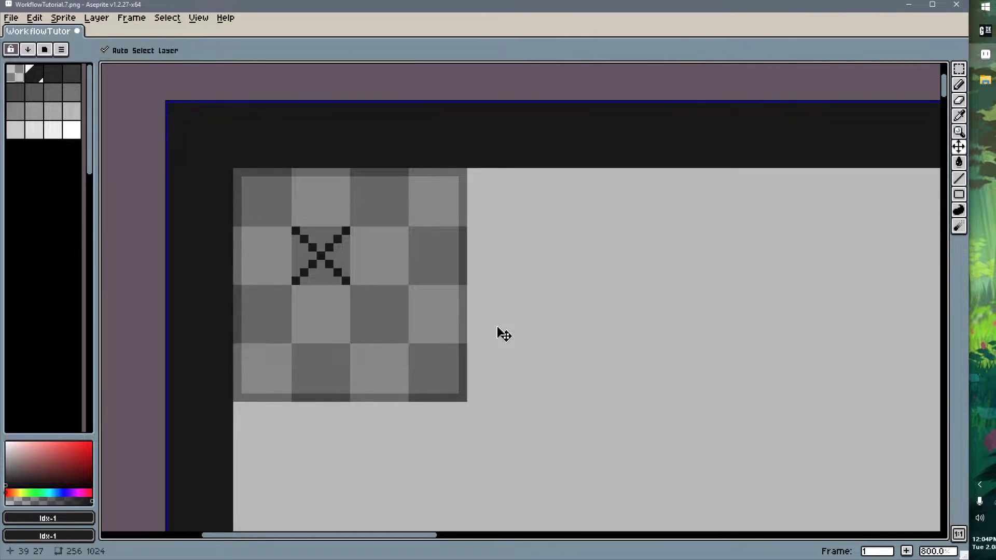
{"action": "left_click", "coordinate": [979, 37]}
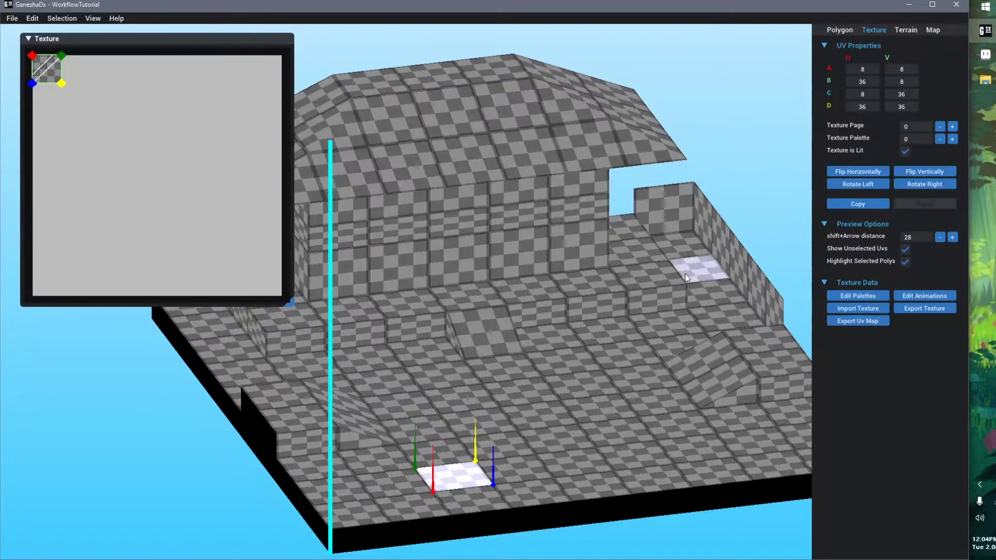
{"action": "left_click", "coordinate": [869, 307]}
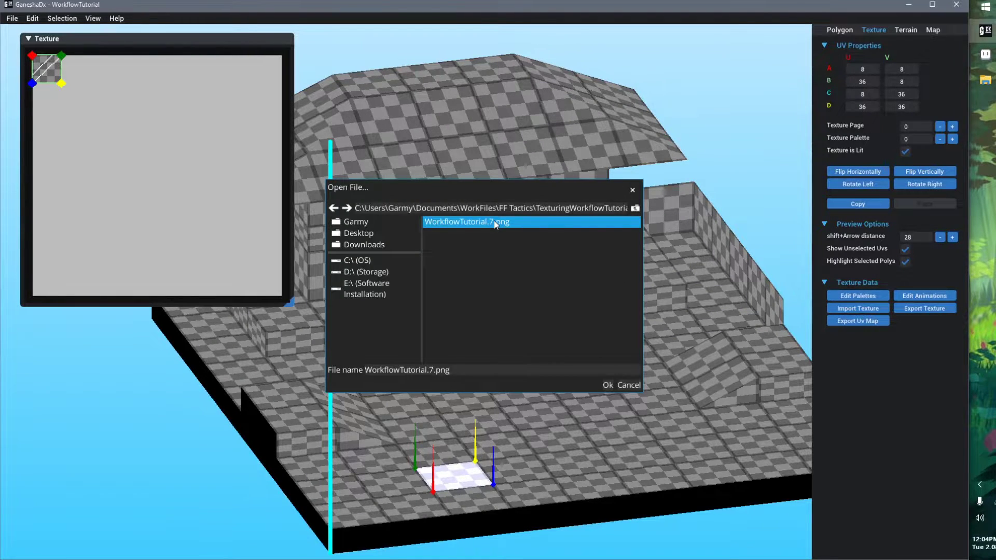
{"action": "left_click", "coordinate": [607, 385]}
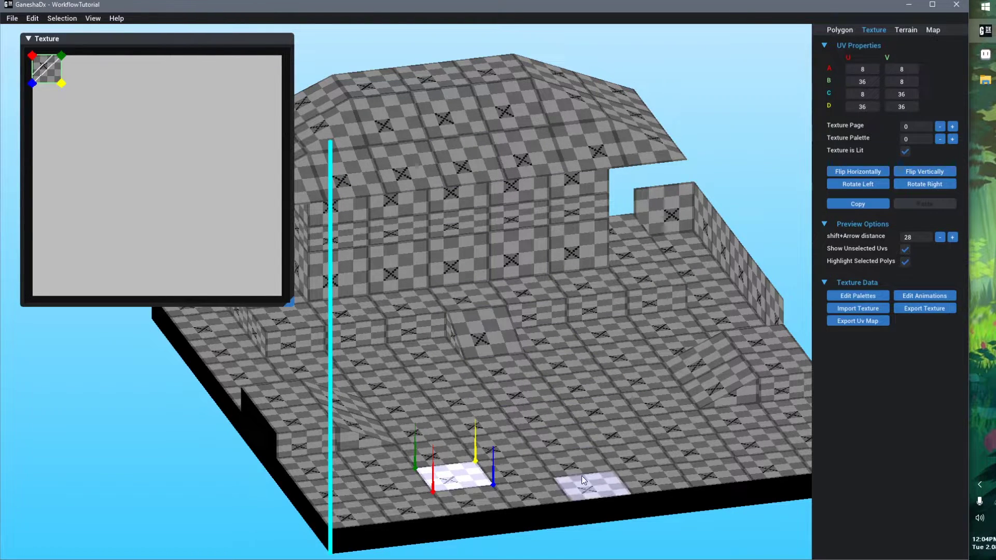
{"action": "middle_click_drag", "start_coordinate": [580, 475], "coordinate": [506, 354]}
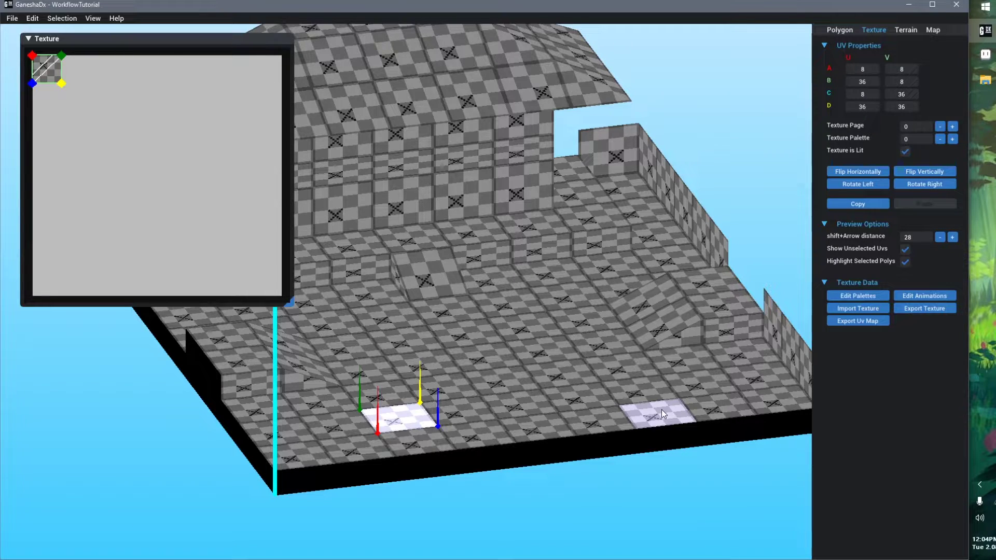
- Switch to Aseprite to undo the pencil strokes of the X, and return to GaneshaDx
{"action": "key", "text": "alt+Tab"}
{"action": "key", "text": "ctrl+z"}
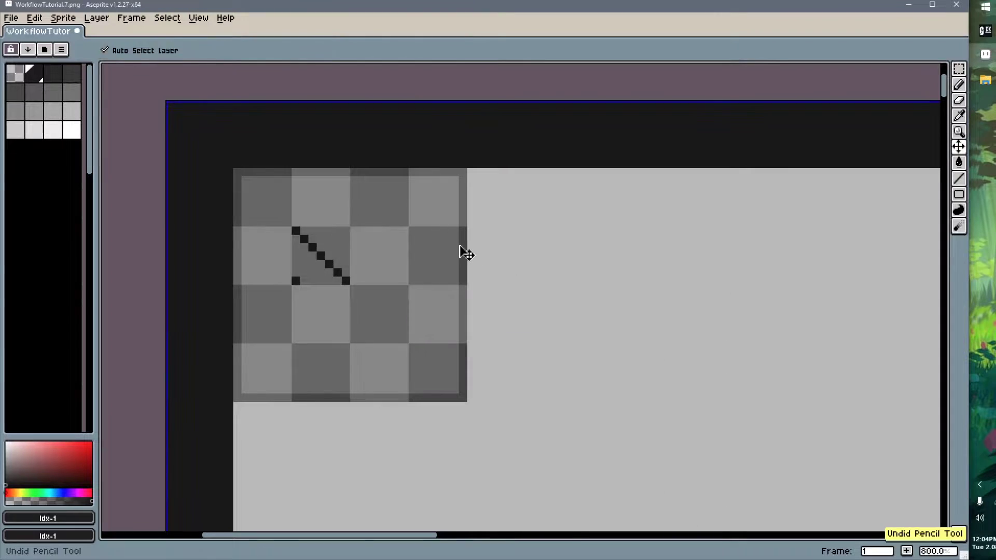
{"action": "key", "text": "ctrl+z"}
{"action": "key", "text": "m"}
{"action": "key", "text": "alt+Tab"}
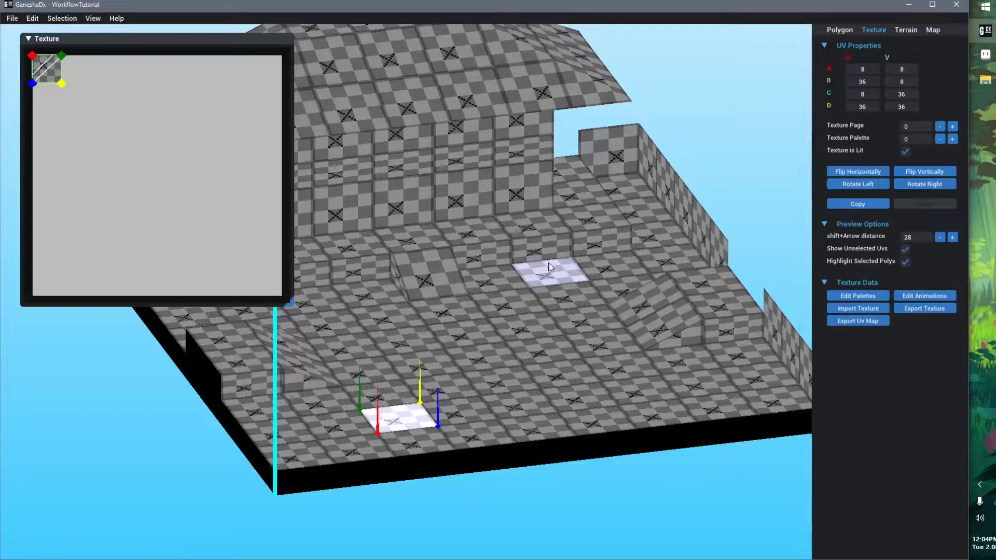
- Import the restored WorkflowTutorial.7.png as the map texture so the polygons show the unmarked checker tile
{"action": "left_click", "coordinate": [857, 308]}
{"action": "left_click", "coordinate": [628, 385]}
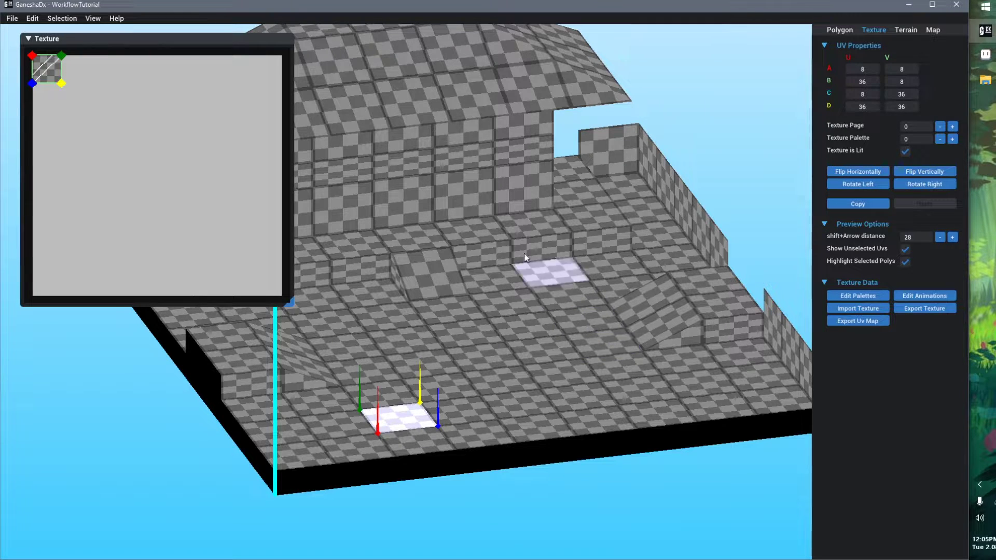
{"action": "middle_click_drag", "start_coordinate": [524, 253], "coordinate": [532, 277]}
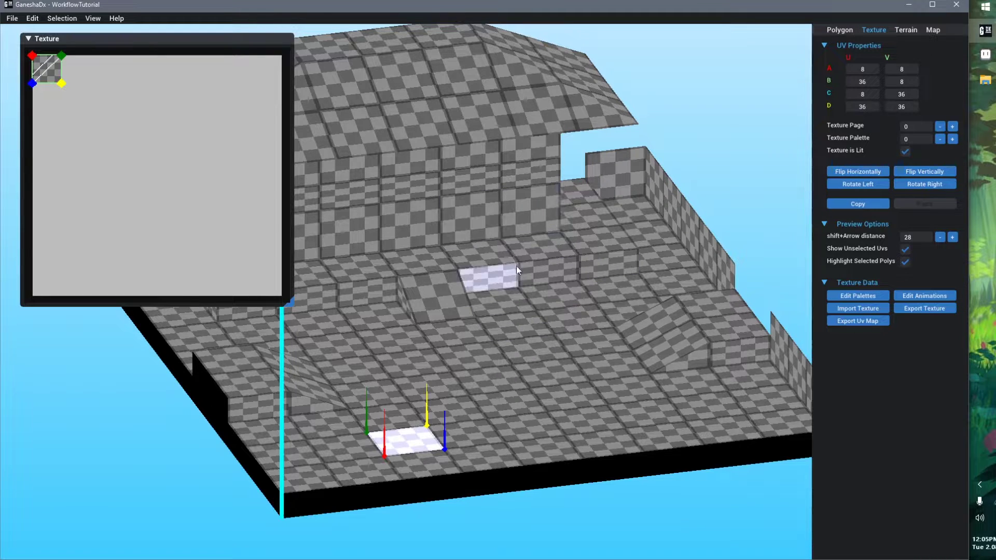
- Switch to Aseprite, pencil a dark diagonal stroke across the checker tile, and save the texture
{"action": "key", "text": "alt+Tab"}
{"action": "left_click_drag", "start_coordinate": [305, 198], "coordinate": [363, 333]}
{"action": "key", "text": "ctrl+s"}
{"action": "key", "text": "alt+Tab"}
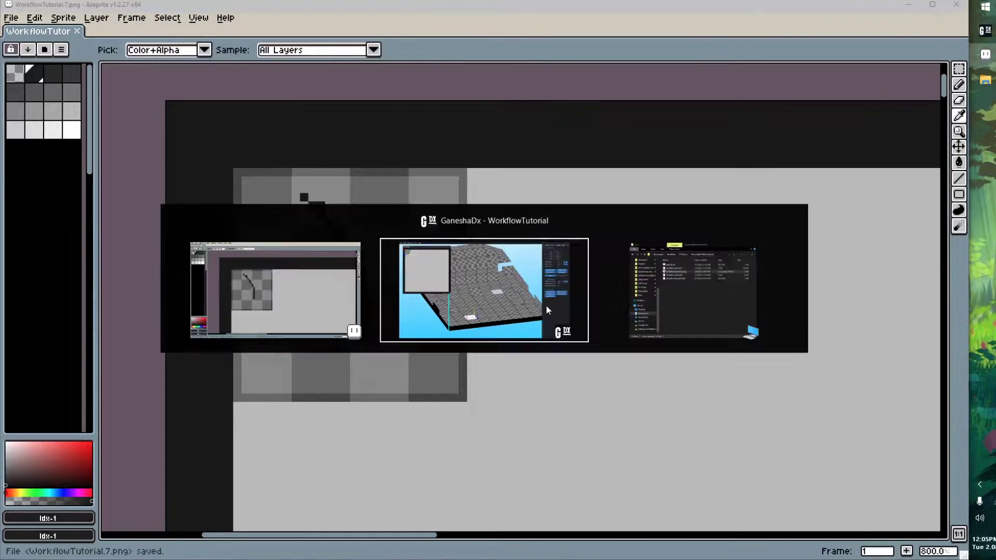
- Undo the pencil stroke in Aseprite, save the texture again, and return to GaneshaDx
{"action": "key", "text": "alt+Tab"}
{"action": "key", "text": "ctrl+z"}
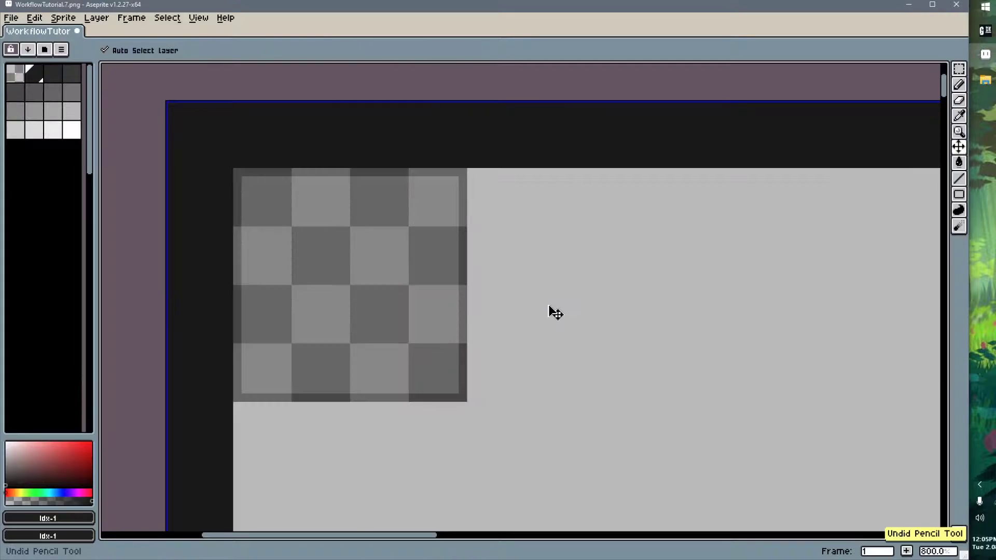
{"action": "key", "text": "ctrl+s"}
{"action": "key", "text": "alt+Tab"}
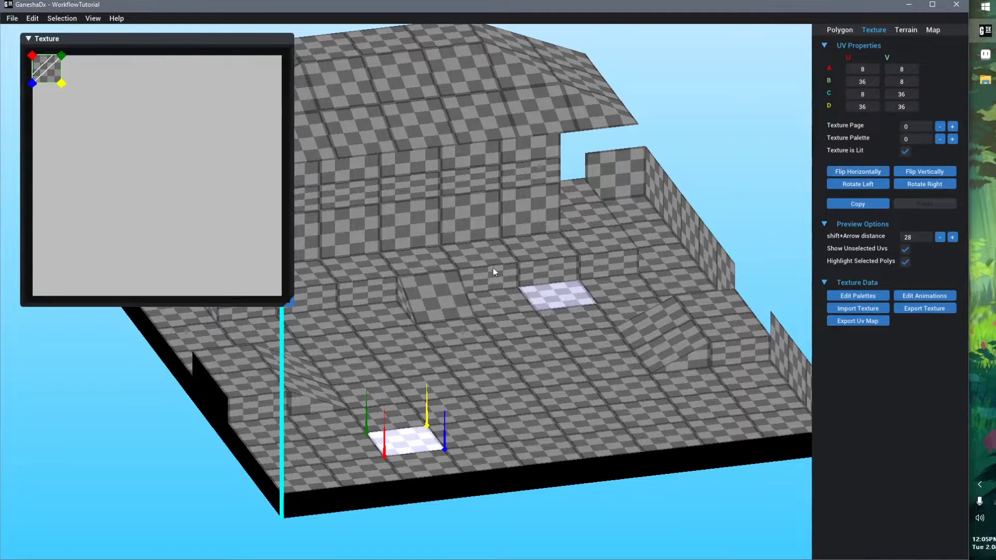
- Collapse the Texture window to examine the whole house and the surrounding terrain with the checker texture
{"action": "middle_click_drag", "start_coordinate": [493, 268], "coordinate": [469, 290]}
{"action": "right_click_drag", "start_coordinate": [475, 295], "coordinate": [468, 293]}
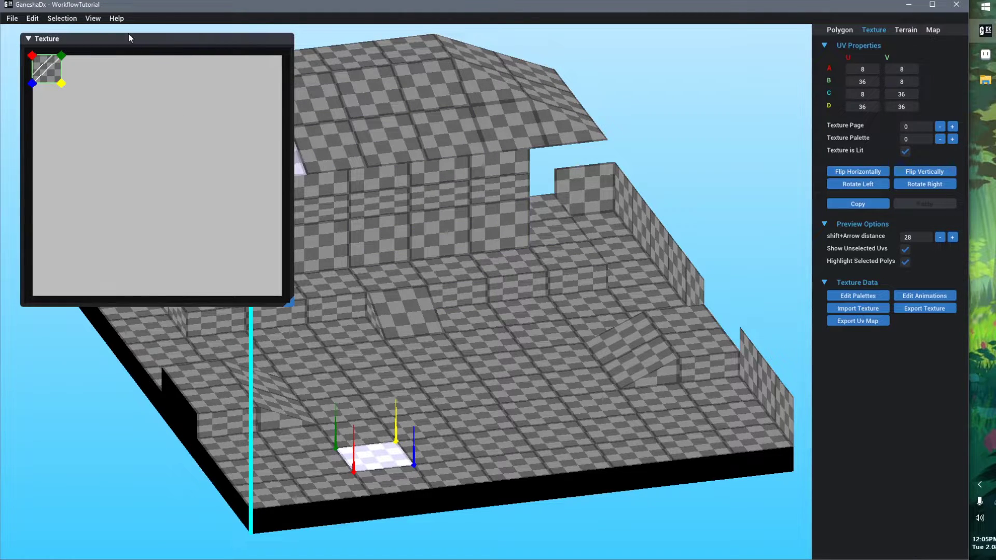
{"action": "middle_click_drag", "start_coordinate": [515, 286], "coordinate": [579, 274]}
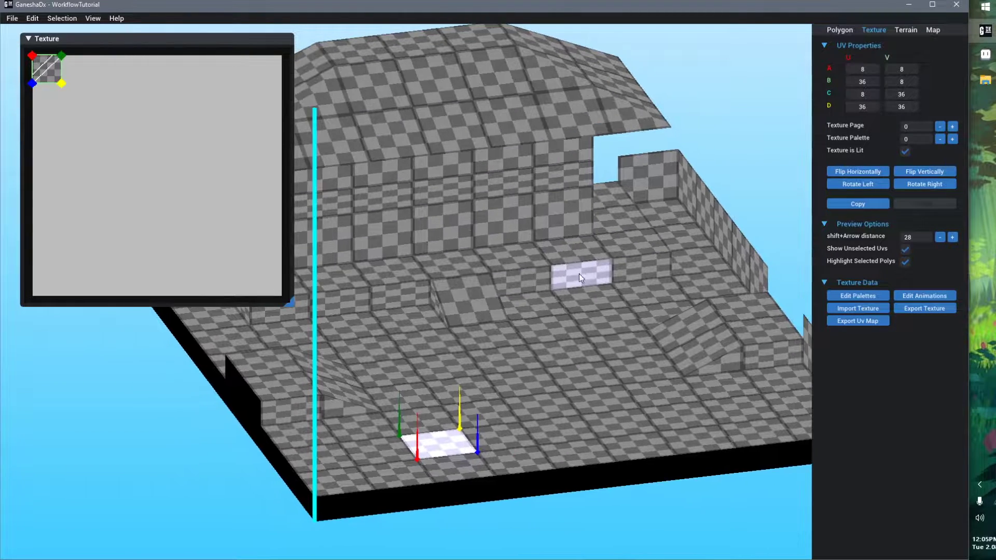
{"action": "right_click_drag", "start_coordinate": [578, 274], "coordinate": [622, 272]}
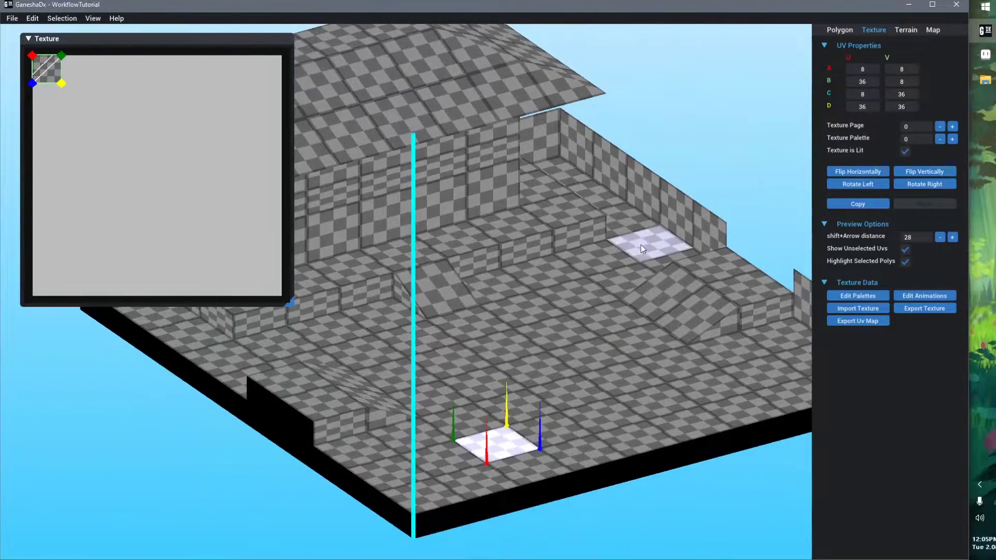
{"action": "middle_click_drag", "start_coordinate": [427, 257], "coordinate": [456, 267]}
{"action": "double_click", "coordinate": [229, 37]}
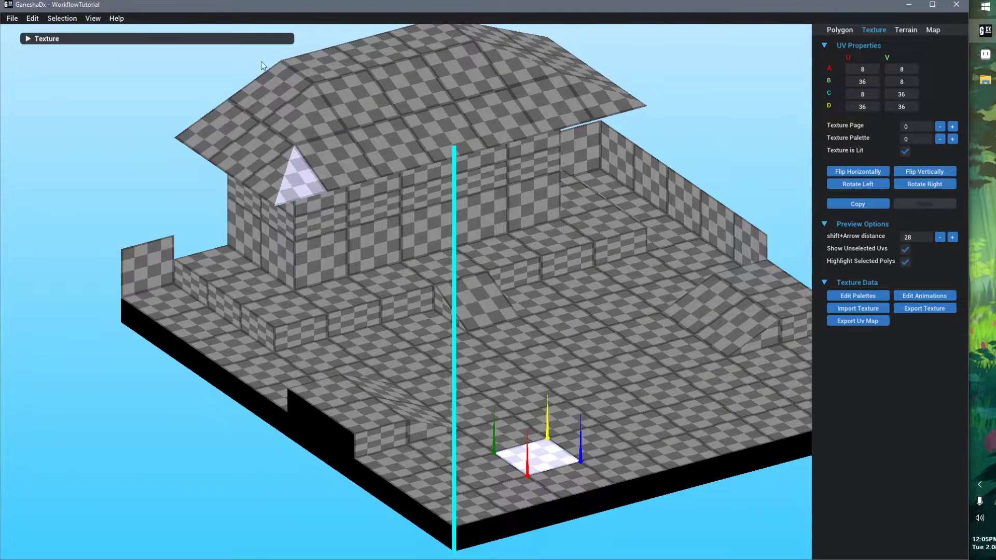
- Examine the house's front wall polygons of different heights to compare how the checker pattern stretches on each
{"action": "scroll", "coordinate": [439, 335], "scroll_direction": "up", "scroll_amount": 3}
{"action": "right_click_drag", "start_coordinate": [440, 338], "coordinate": [444, 323]}
{"action": "left_click", "coordinate": [345, 280]}
{"action": "scroll", "coordinate": [344, 280], "scroll_direction": "up", "scroll_amount": 3}
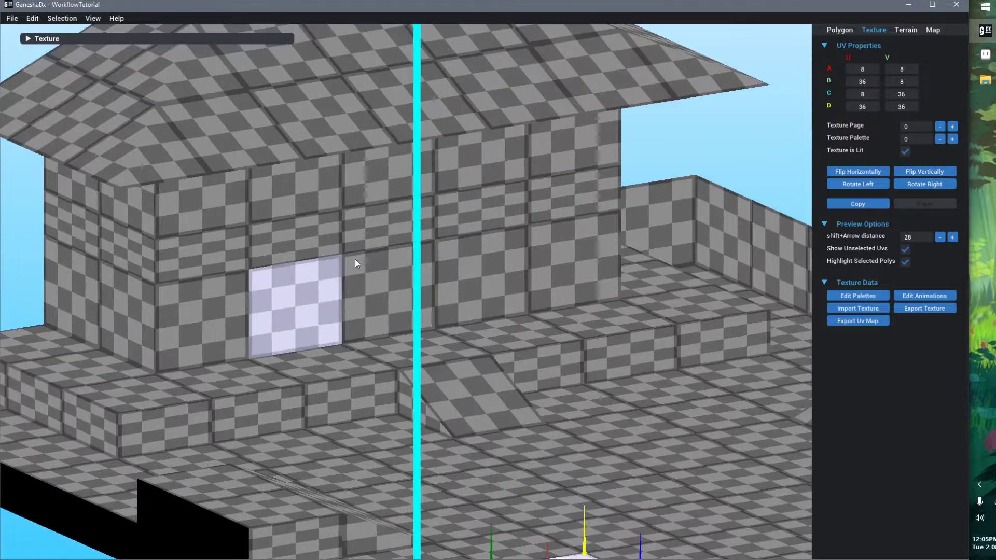
{"action": "left_click", "coordinate": [228, 318]}
{"action": "left_click", "coordinate": [268, 301]}
{"action": "left_click", "coordinate": [309, 216]}
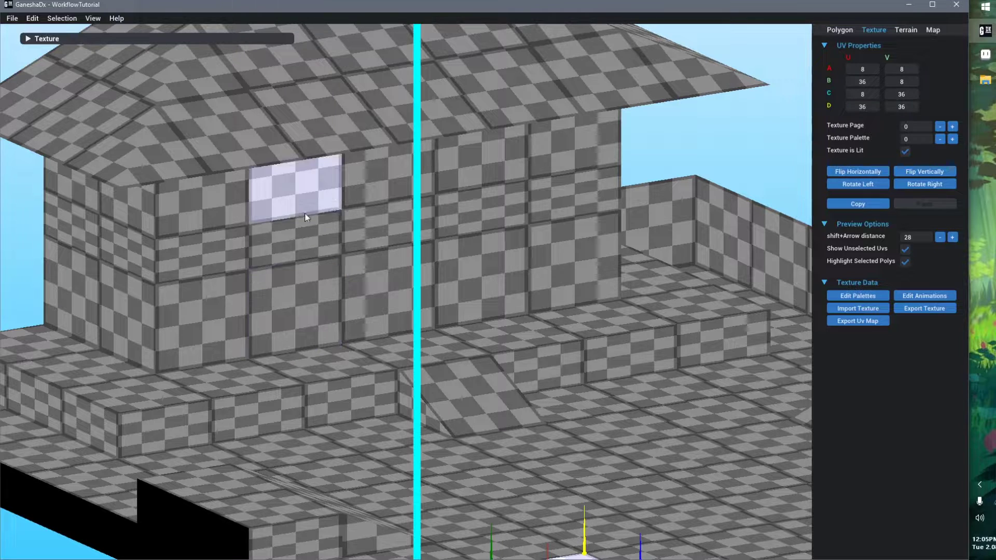
{"action": "left_click", "coordinate": [303, 323]}
{"action": "left_click", "coordinate": [304, 256]}
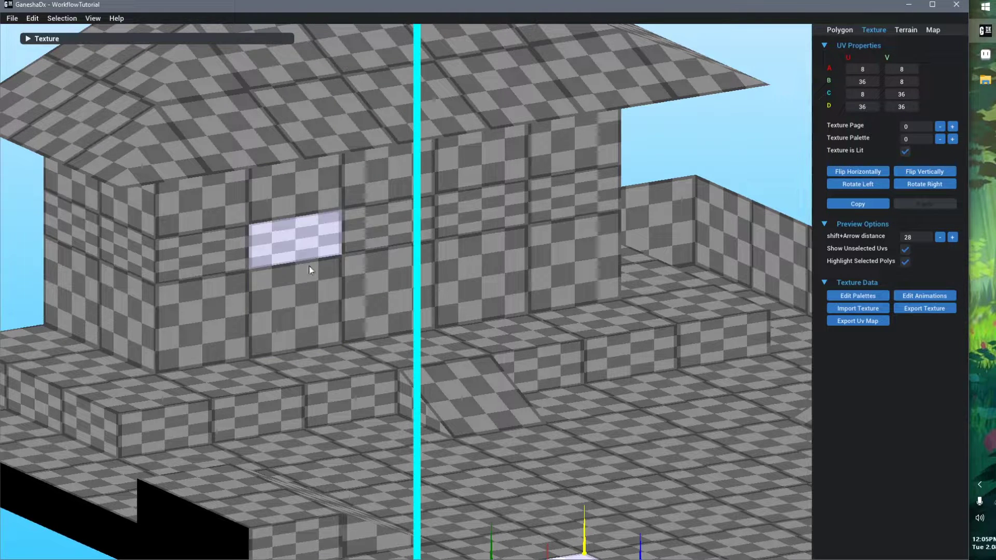
{"action": "left_click", "coordinate": [309, 291]}
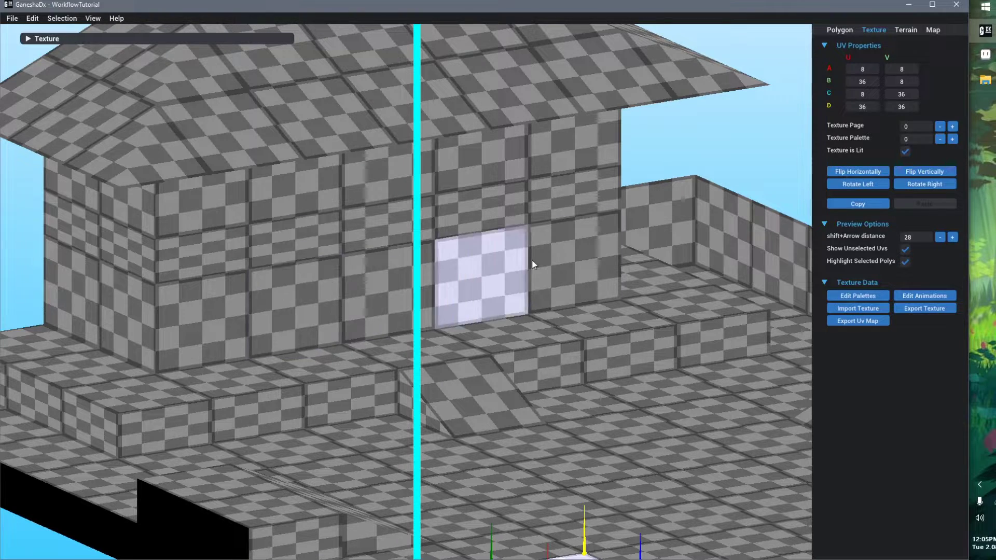
- Expand the Texture window and select two adjoining floor polygons from above to examine their proportions against the checker tile
{"action": "middle_click_drag", "start_coordinate": [531, 260], "coordinate": [508, 287]}
{"action": "right_click_drag", "start_coordinate": [509, 288], "coordinate": [524, 262]}
{"action": "middle_click_drag", "start_coordinate": [524, 263], "coordinate": [375, 132]}
{"action": "right_click_drag", "start_coordinate": [375, 132], "coordinate": [428, 270]}
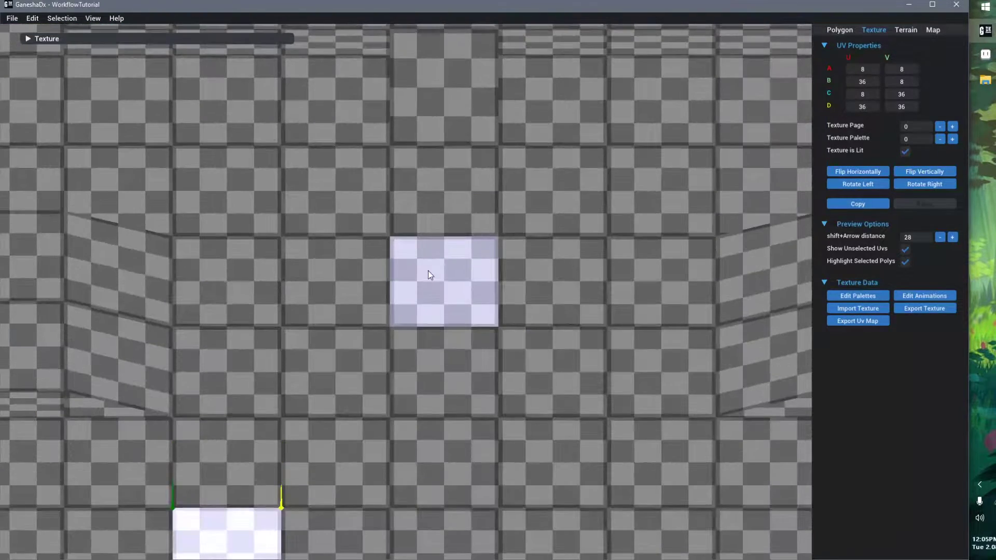
{"action": "left_click", "coordinate": [428, 269]}
{"action": "left_click", "coordinate": [102, 38]}
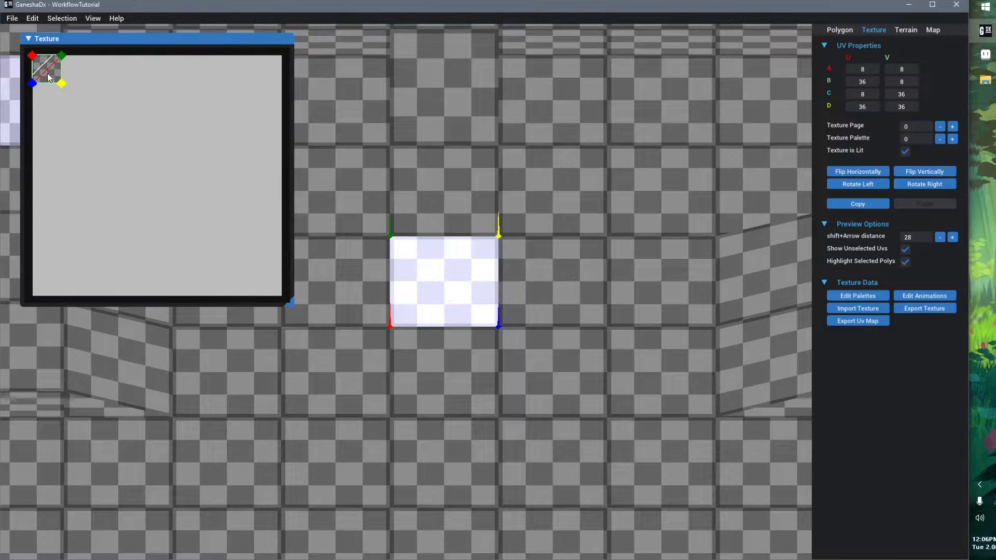
{"action": "right_click_drag", "start_coordinate": [448, 276], "coordinate": [472, 314]}
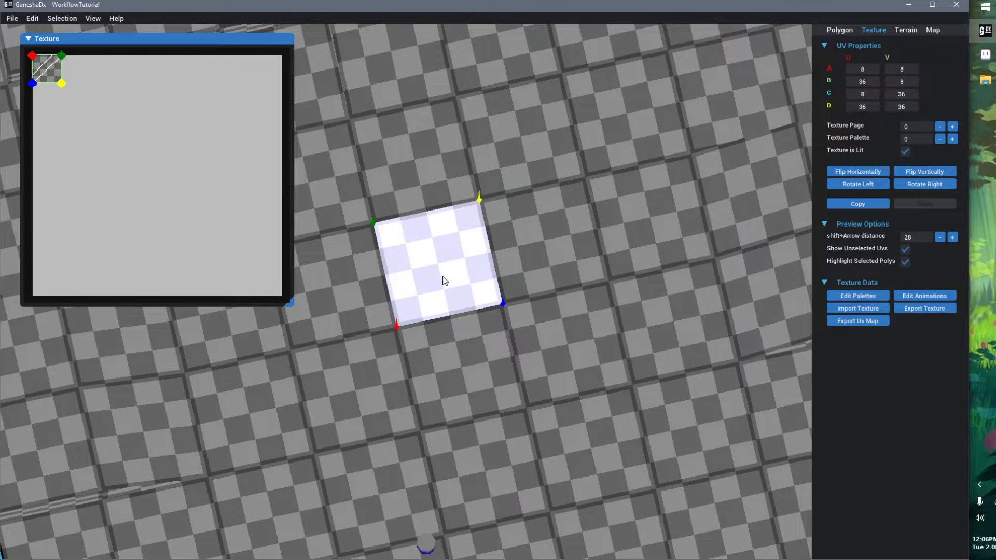
{"action": "right_click_drag", "start_coordinate": [444, 281], "coordinate": [444, 332]}
{"action": "scroll", "coordinate": [464, 297], "scroll_direction": "up", "scroll_amount": 3}
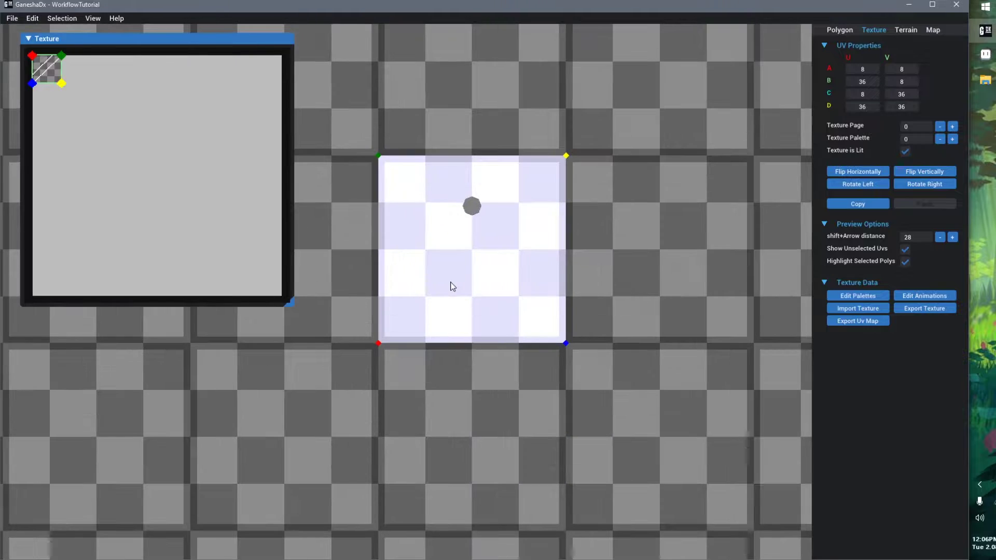
{"action": "left_click", "coordinate": [412, 415]}
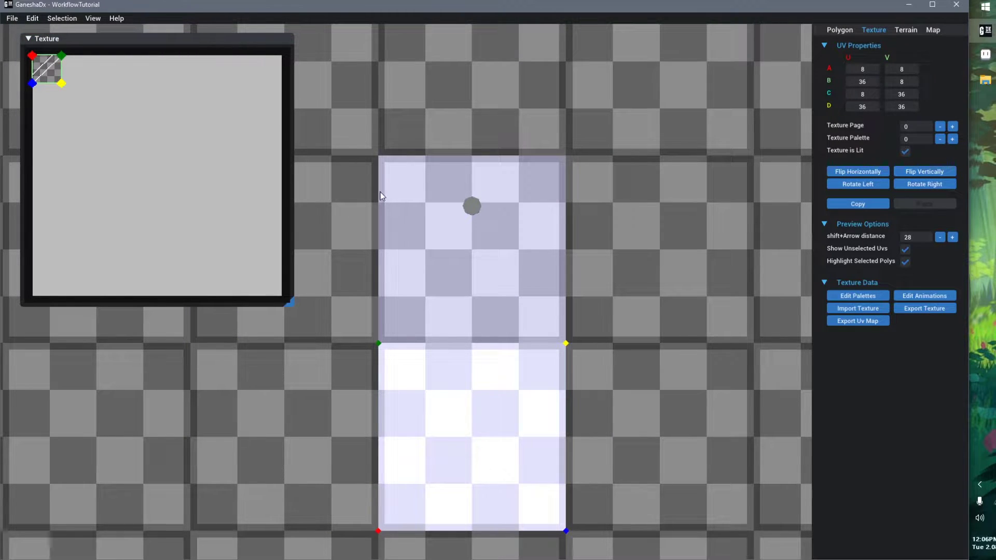
- Select the tall front wall polygon and the shorter one above it to compare their checker squares
{"action": "right_click_drag", "start_coordinate": [426, 202], "coordinate": [558, 380]}
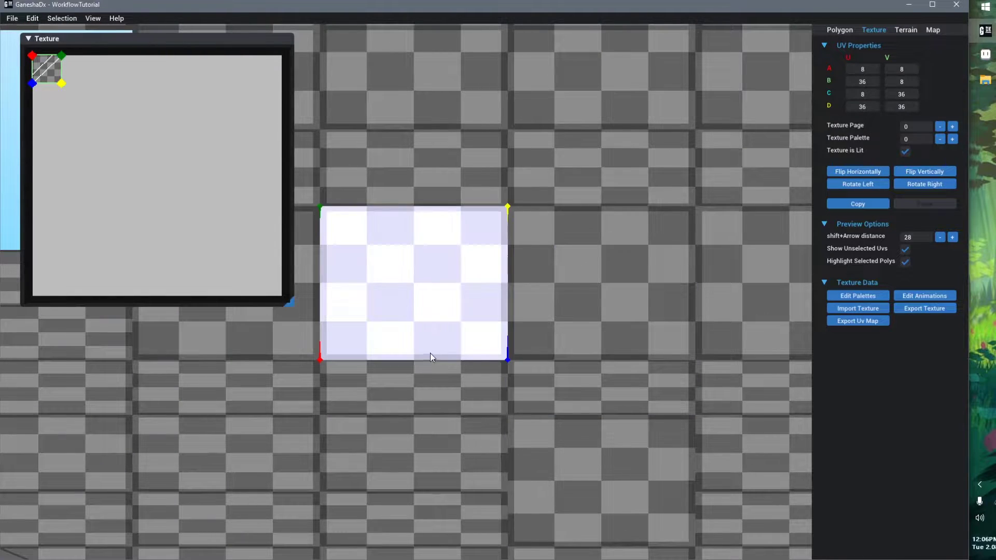
{"action": "right_click_drag", "start_coordinate": [430, 353], "coordinate": [436, 354]}
{"action": "scroll", "coordinate": [436, 353], "scroll_direction": "up", "scroll_amount": 3}
{"action": "middle_click_drag", "start_coordinate": [436, 353], "coordinate": [535, 271]}
{"action": "right_click_drag", "start_coordinate": [536, 270], "coordinate": [538, 338]}
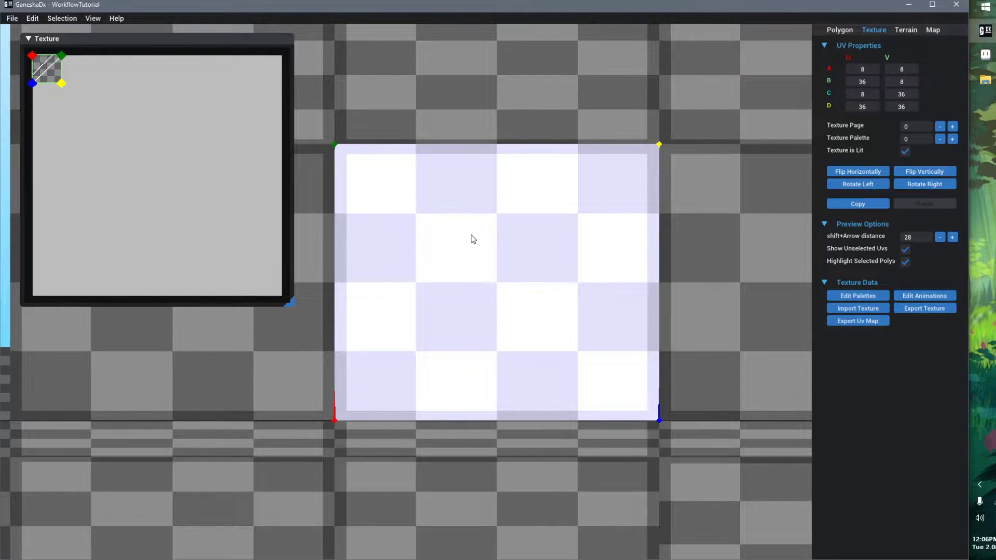
{"action": "middle_click_drag", "start_coordinate": [471, 234], "coordinate": [497, 347]}
{"action": "scroll", "coordinate": [514, 287], "scroll_direction": "up", "scroll_amount": 1}
{"action": "left_click", "coordinate": [514, 288]}
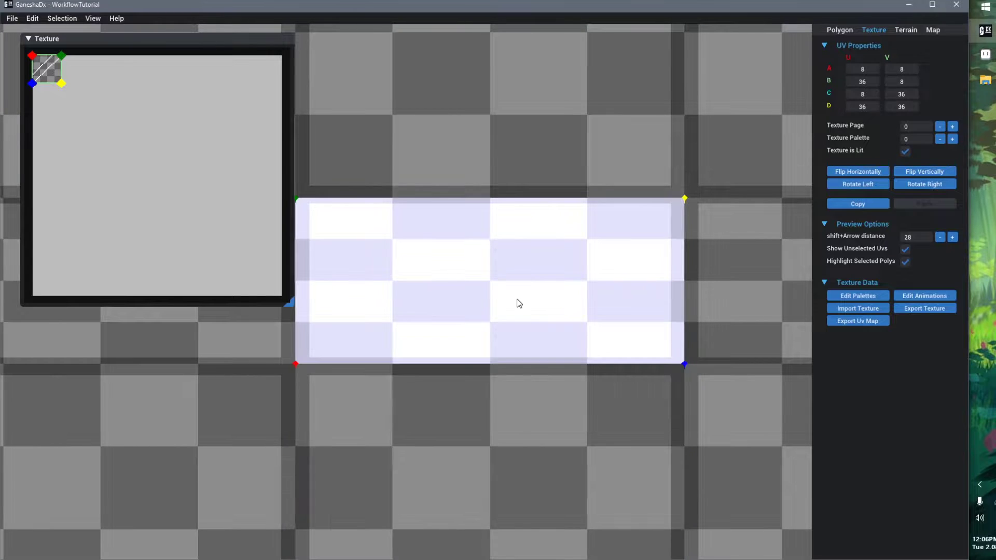
- Examine the short wall polygon's squashed checker pattern against the neighbouring walls and the rest of the map
{"action": "middle_click_drag", "start_coordinate": [492, 265], "coordinate": [531, 250]}
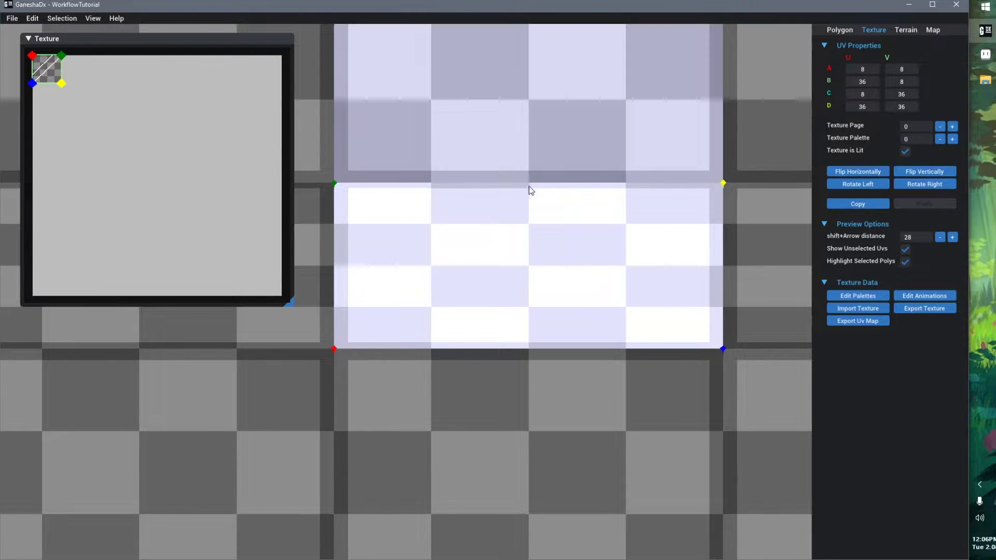
{"action": "scroll", "coordinate": [504, 254], "scroll_direction": "down", "scroll_amount": 3}
{"action": "scroll", "coordinate": [530, 287], "scroll_direction": "down", "scroll_amount": 2}
{"action": "middle_click_drag", "start_coordinate": [530, 288], "coordinate": [510, 159]}
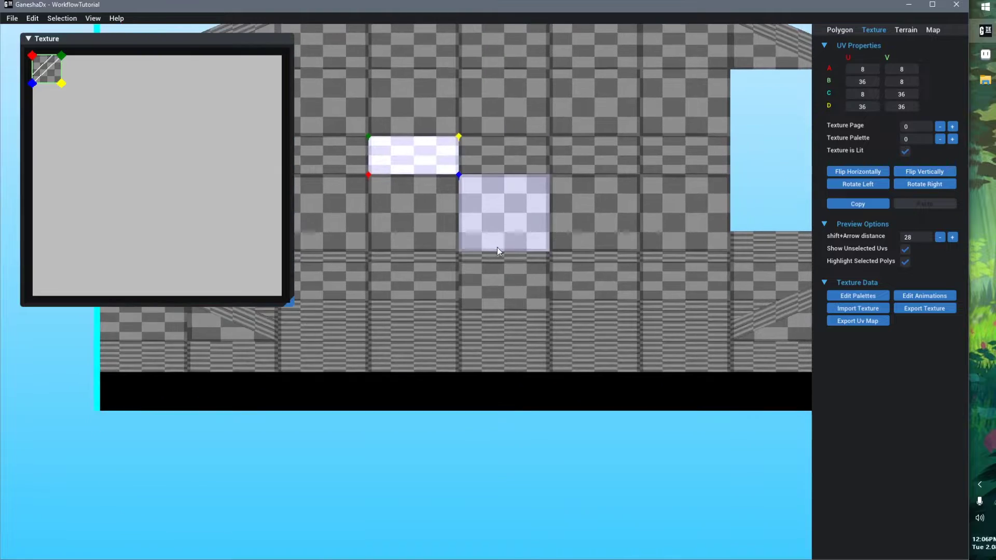
{"action": "right_click_drag", "start_coordinate": [497, 246], "coordinate": [510, 260]}
{"action": "middle_click_drag", "start_coordinate": [509, 259], "coordinate": [447, 277]}
{"action": "scroll", "coordinate": [447, 277], "scroll_direction": "down", "scroll_amount": 3}
{"action": "right_click_drag", "start_coordinate": [541, 333], "coordinate": [536, 333]}
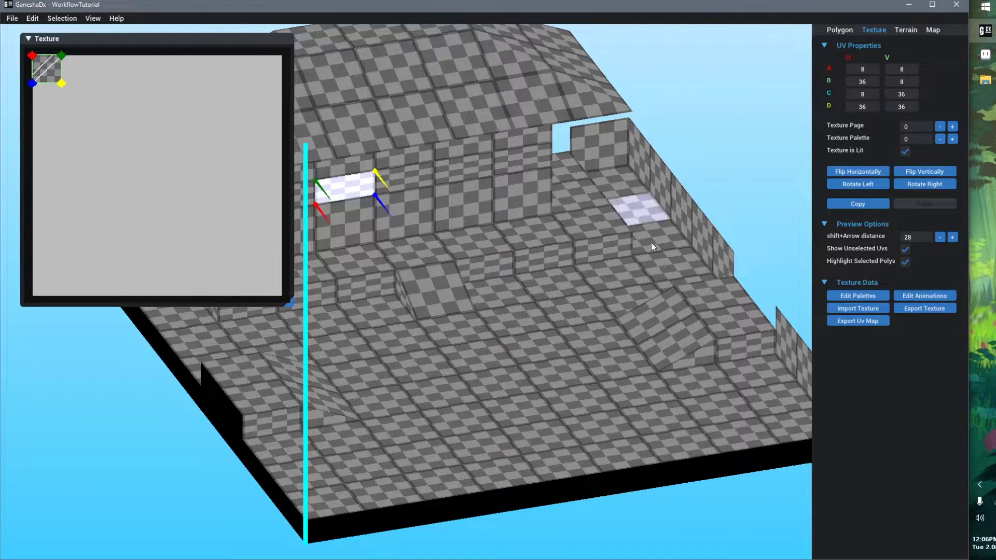
{"action": "middle_click_drag", "start_coordinate": [521, 332], "coordinate": [517, 371]}
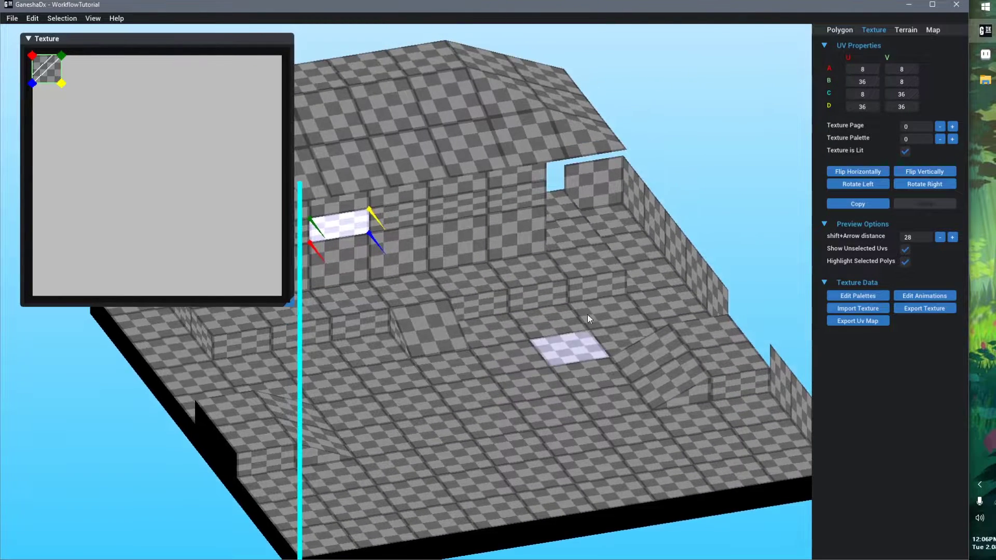
- Switch to Aseprite and marquee-select the checker tile's 7 by 7 pixel square in the second row and second column
{"action": "key", "text": "alt+Tab"}
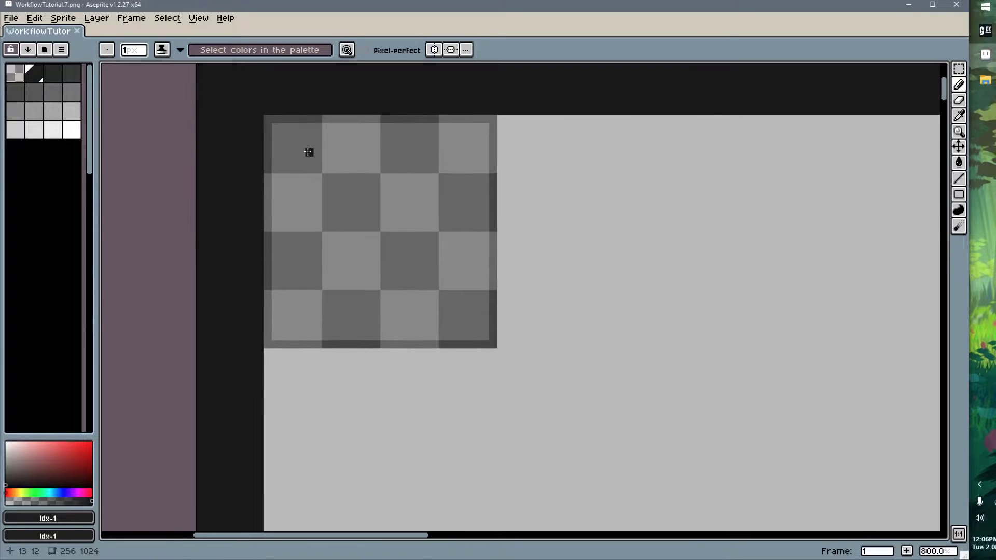
{"action": "scroll", "coordinate": [276, 146], "scroll_direction": "up", "scroll_amount": 2}
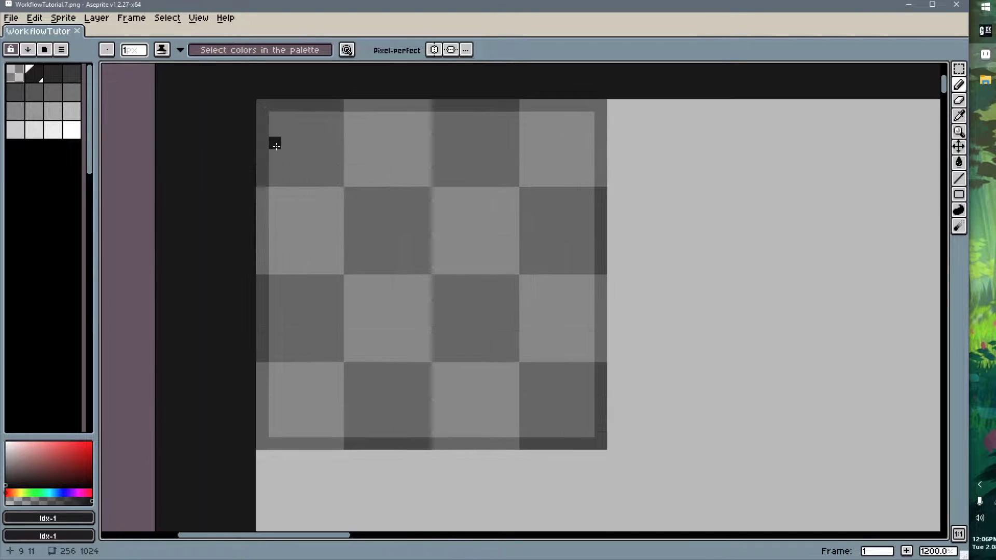
{"action": "key", "text": "m"}
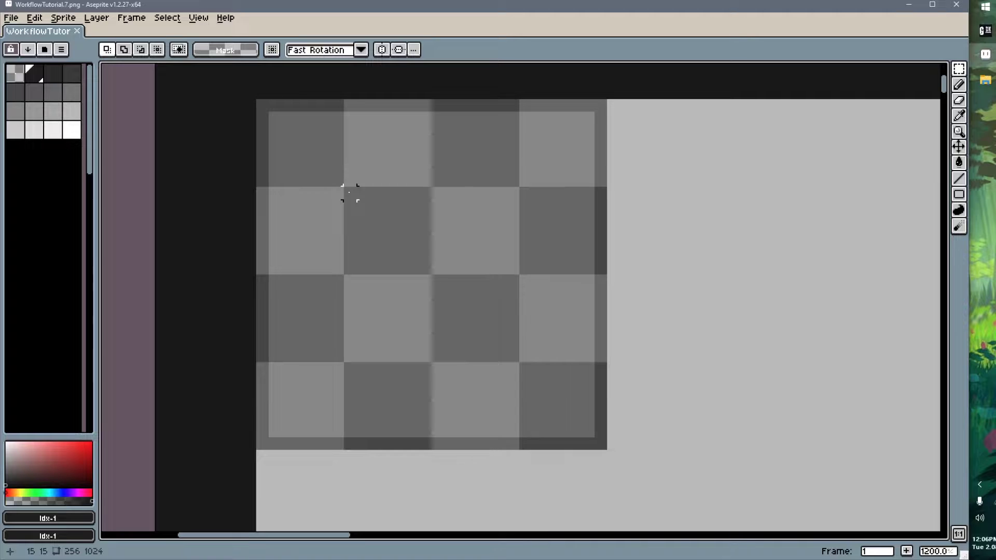
{"action": "left_click_drag", "start_coordinate": [348, 193], "coordinate": [423, 265]}
{"action": "left_click", "coordinate": [374, 318]}
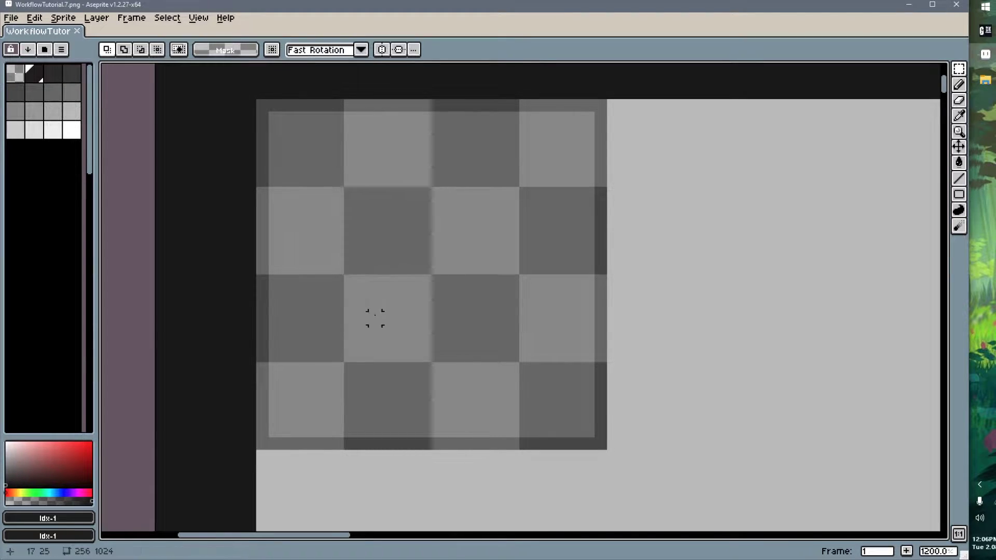
{"action": "left_click_drag", "start_coordinate": [349, 268], "coordinate": [349, 237]}
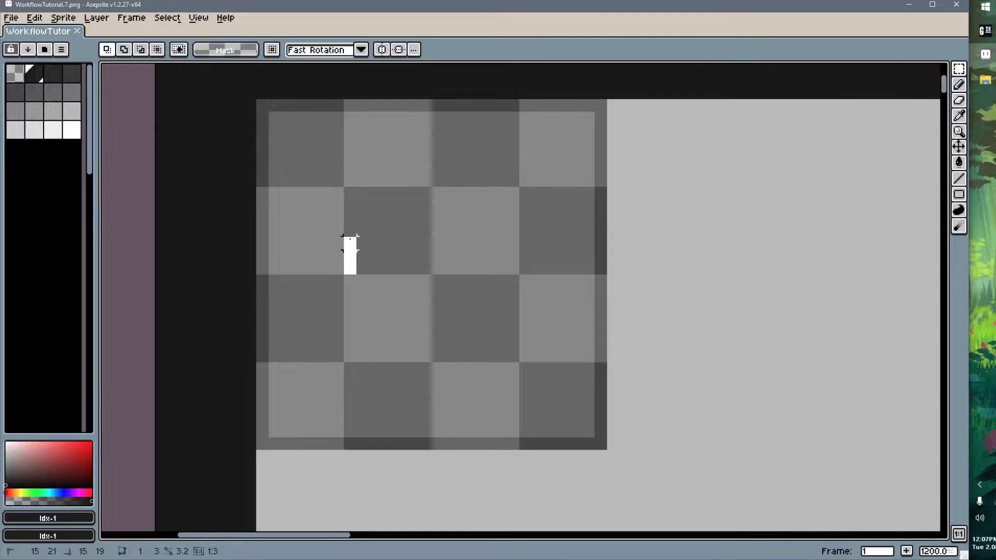
{"action": "left_click_drag", "start_coordinate": [350, 200], "coordinate": [433, 184]}
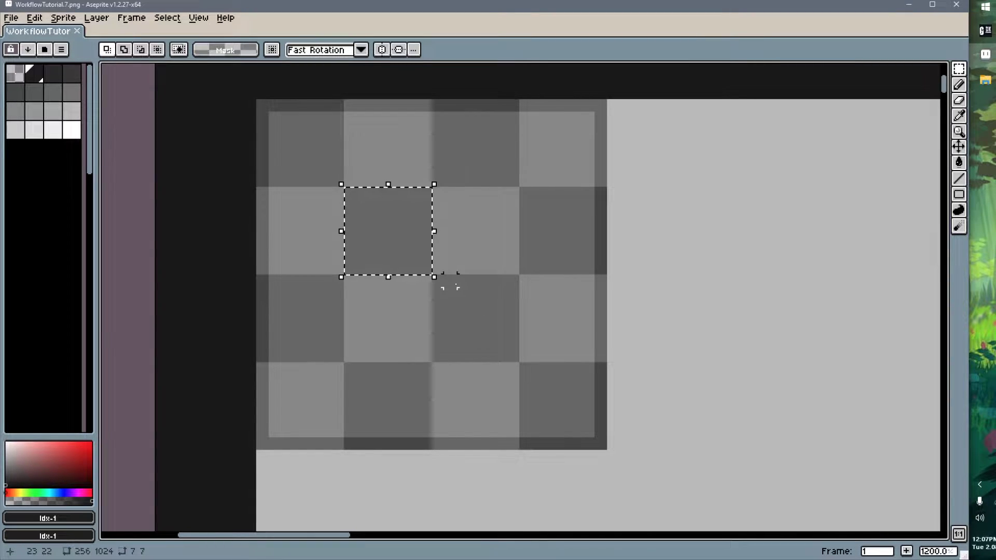
- Pencil the first dark grey 2 by 2 pixel squares in a checker pattern at the second texture page's upper-left corner, using palette colour 3
{"action": "scroll", "coordinate": [450, 281], "scroll_direction": "down", "scroll_amount": 4}
{"action": "middle_click_drag", "start_coordinate": [450, 394], "coordinate": [399, 143]}
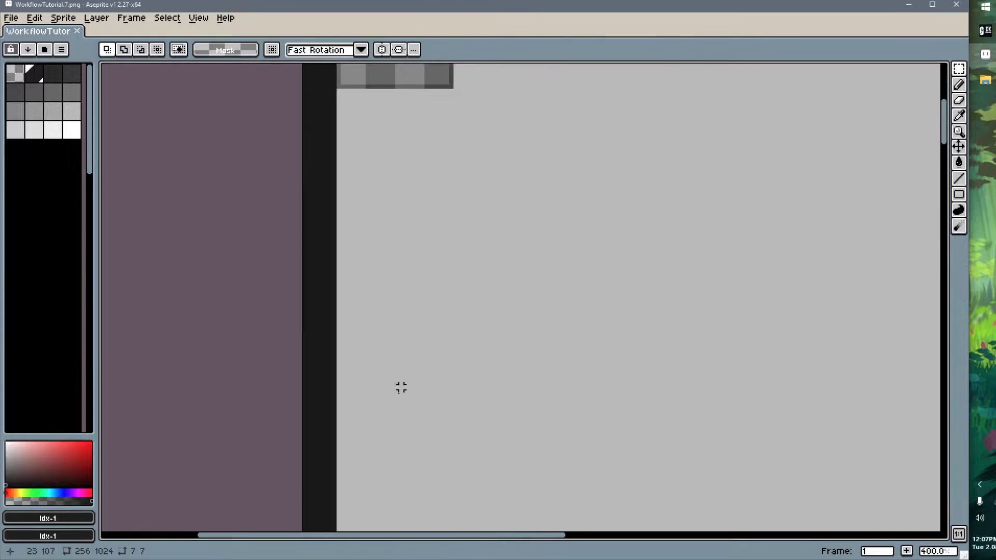
{"action": "middle_click_drag", "start_coordinate": [400, 386], "coordinate": [395, 117]}
{"action": "middle_click_drag", "start_coordinate": [409, 415], "coordinate": [405, 140]}
{"action": "middle_click_drag", "start_coordinate": [388, 451], "coordinate": [383, 140]}
{"action": "scroll", "coordinate": [349, 298], "scroll_direction": "up", "scroll_amount": 4}
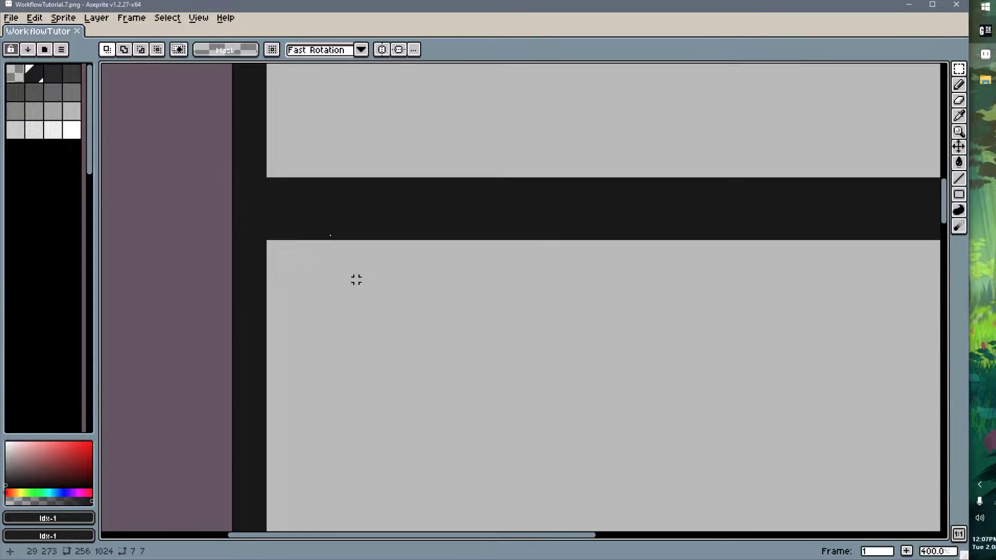
{"action": "middle_click_drag", "start_coordinate": [409, 261], "coordinate": [468, 268]}
{"action": "key", "text": "b"}
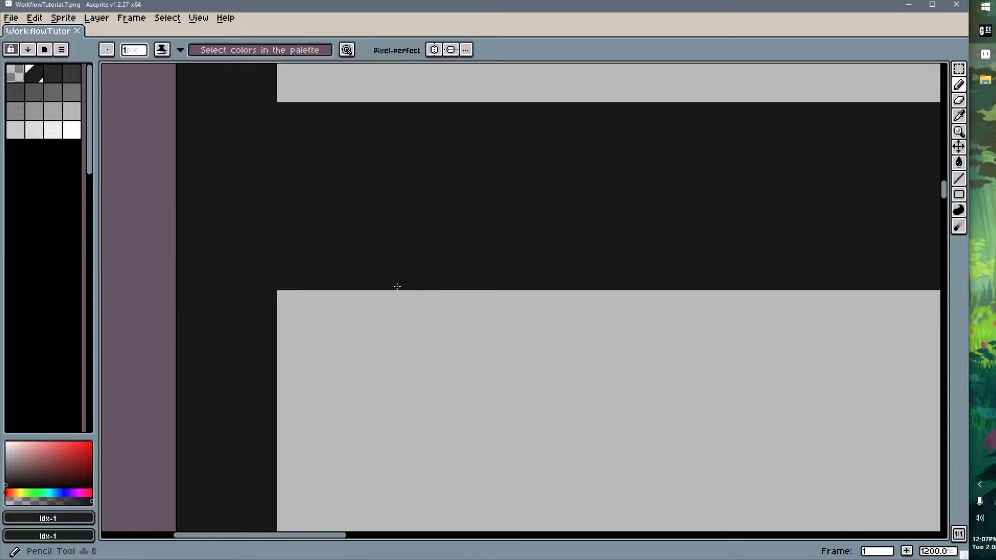
{"action": "scroll", "coordinate": [321, 300], "scroll_direction": "up", "scroll_amount": 1}
{"action": "left_click", "coordinate": [73, 83]}
{"action": "middle_click_drag", "start_coordinate": [292, 303], "coordinate": [312, 267]}
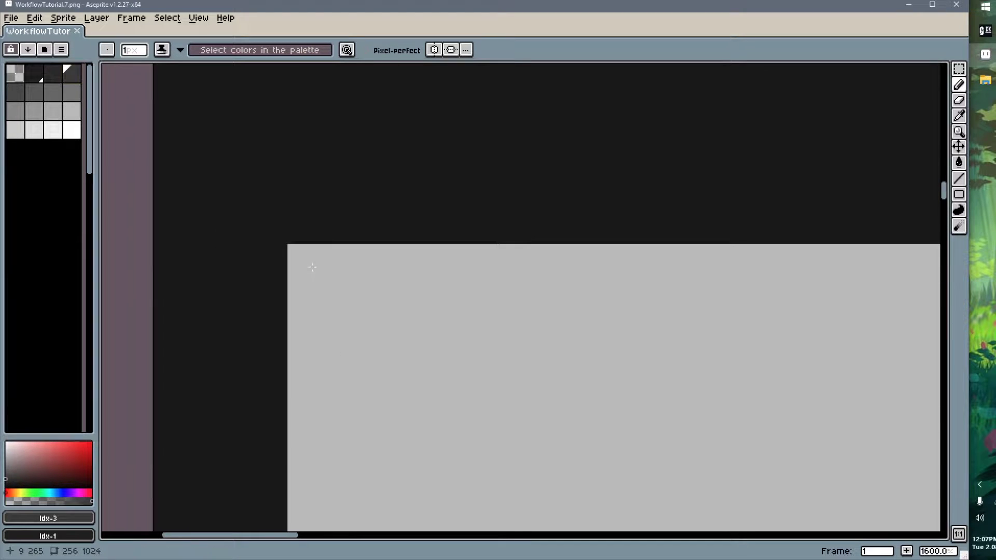
{"action": "left_click_drag", "start_coordinate": [298, 251], "coordinate": [317, 266]}
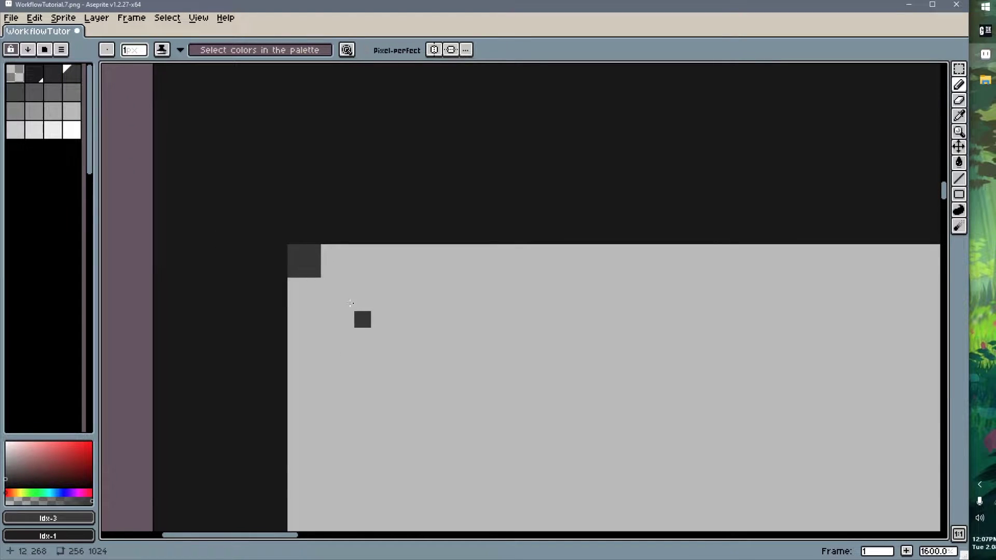
{"action": "left_click", "coordinate": [329, 289]}
{"action": "left_click", "coordinate": [292, 317]}
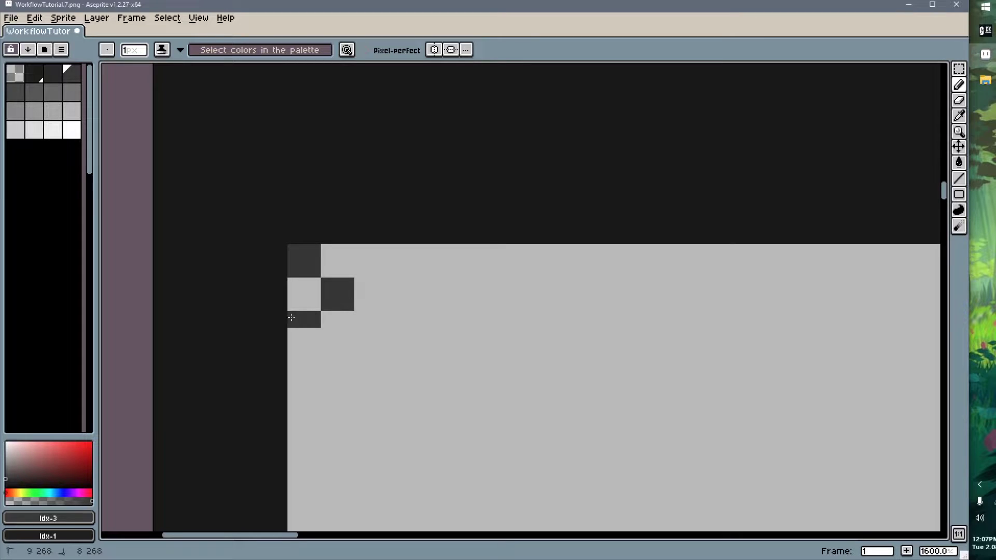
- Correct stray pixels with the light background grey and extend the first two columns of 2-pixel checks down to the fifth row
{"action": "left_click", "coordinate": [342, 364], "text": "alt"}
{"action": "left_click", "coordinate": [306, 353]}
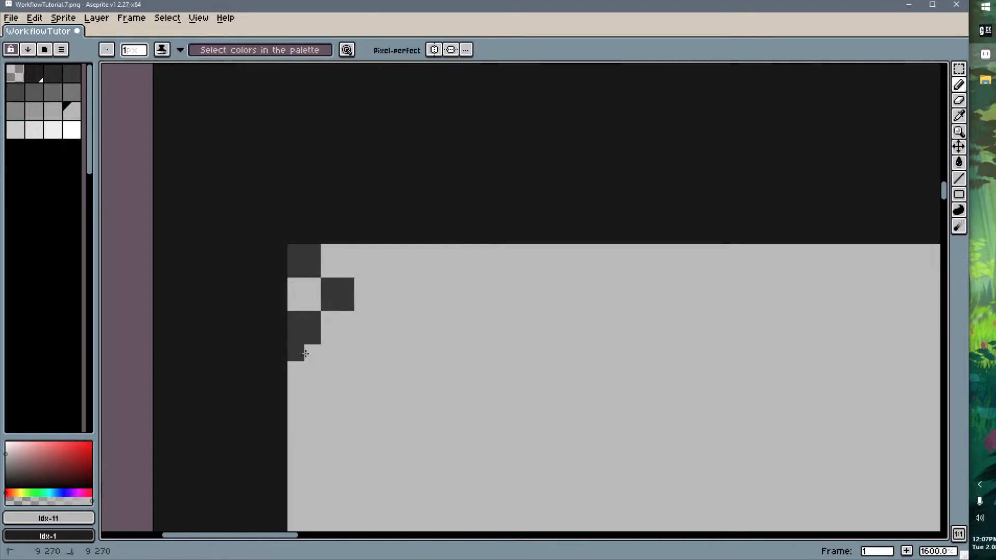
{"action": "left_click", "coordinate": [307, 337], "text": "alt"}
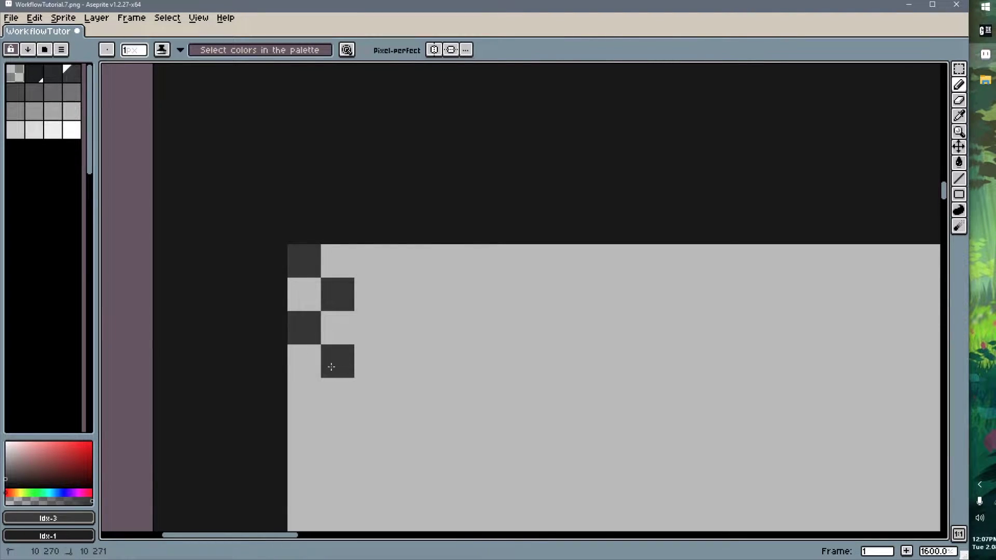
{"action": "left_click", "coordinate": [312, 389]}
{"action": "left_click", "coordinate": [305, 402]}
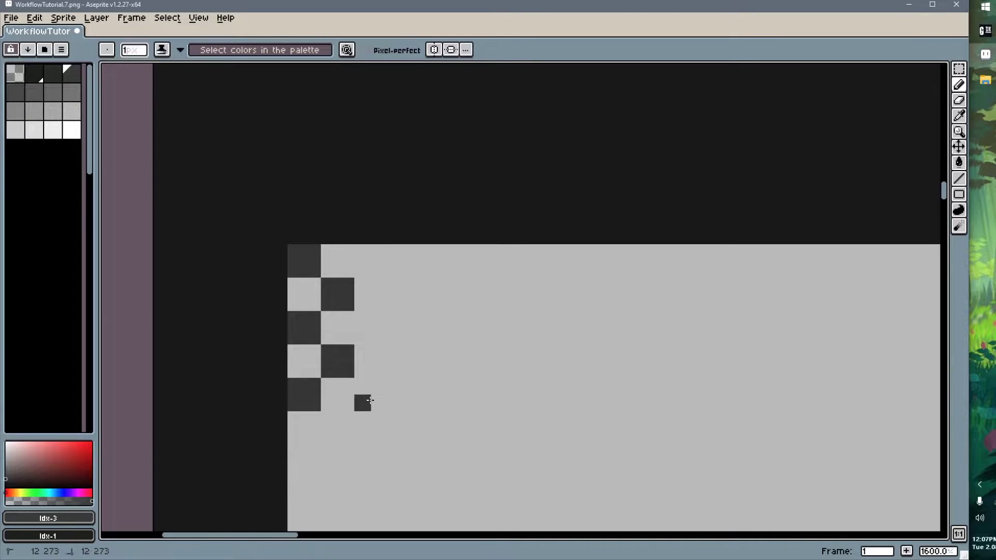
- Draw the dark squares of the third and fourth checker columns to complete an 8 by 10 pixel block
{"action": "left_click_drag", "start_coordinate": [362, 403], "coordinate": [376, 401]}
{"action": "left_click_drag", "start_coordinate": [367, 330], "coordinate": [373, 317]}
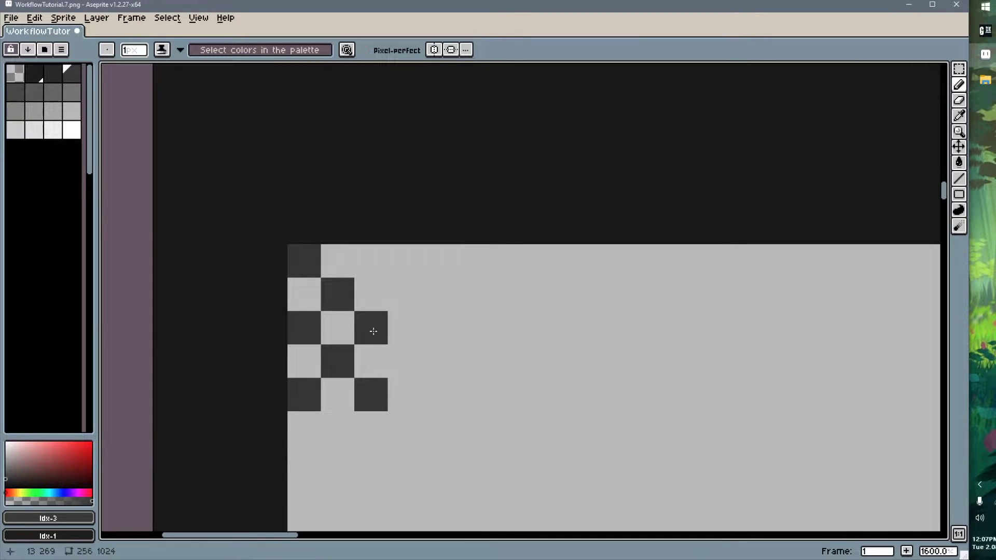
{"action": "mouse_move", "coordinate": [363, 268]}
{"action": "left_mouse_down"}
{"action": "mouse_move", "coordinate": [379, 253]}
{"action": "mouse_move", "coordinate": [362, 253]}
{"action": "left_mouse_up"}
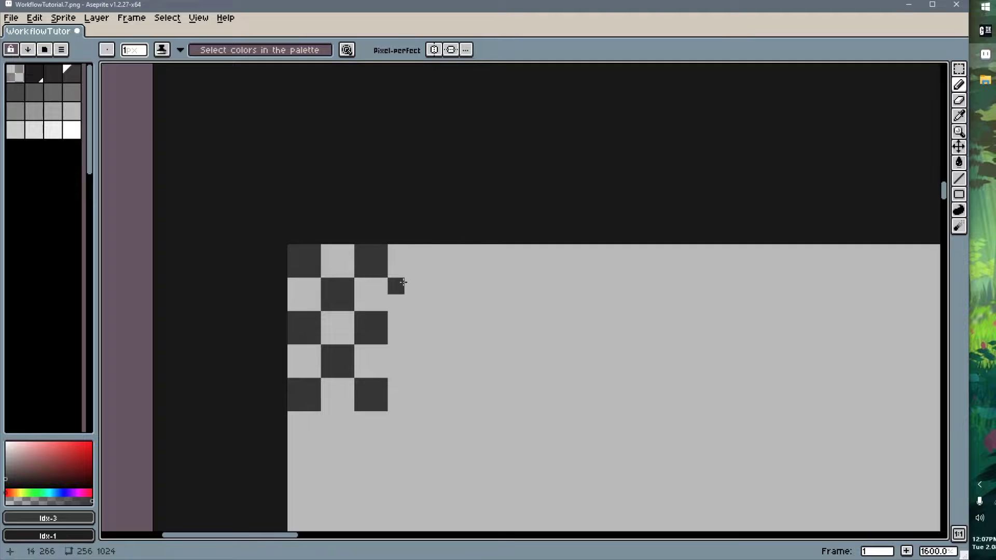
{"action": "mouse_move", "coordinate": [403, 282]}
{"action": "left_mouse_down"}
{"action": "mouse_move", "coordinate": [397, 303]}
{"action": "mouse_move", "coordinate": [414, 286]}
{"action": "left_mouse_up"}
{"action": "left_click_drag", "start_coordinate": [396, 353], "coordinate": [400, 372]}
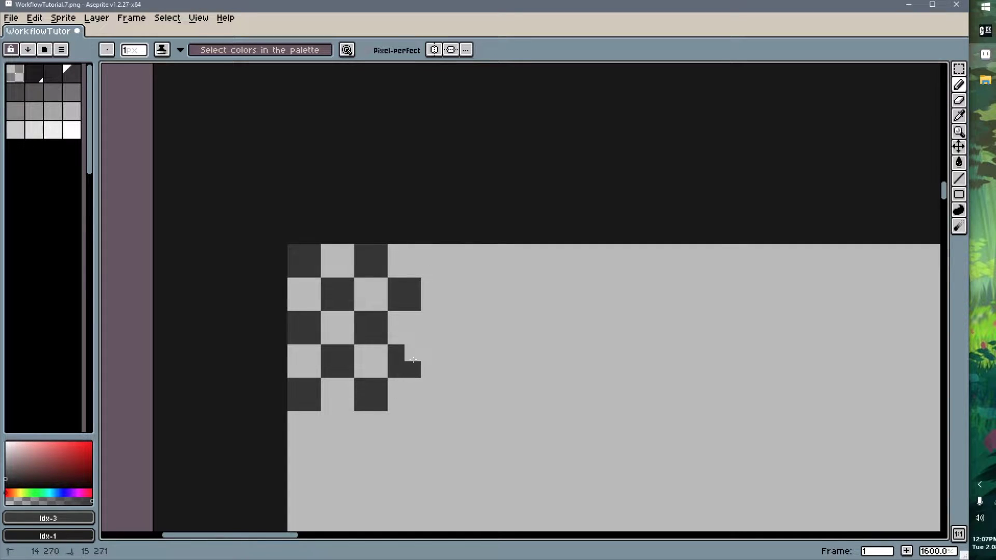
- Marquee-select the 8 by 10 pixel checker block and place copies of it side by side until the second page is filled
{"action": "key", "text": "m"}
{"action": "left_click_drag", "start_coordinate": [297, 252], "coordinate": [422, 413]}
{"action": "scroll", "coordinate": [451, 405], "scroll_direction": "down", "scroll_amount": 3}
{"action": "middle_click_drag", "start_coordinate": [457, 397], "coordinate": [378, 252]}
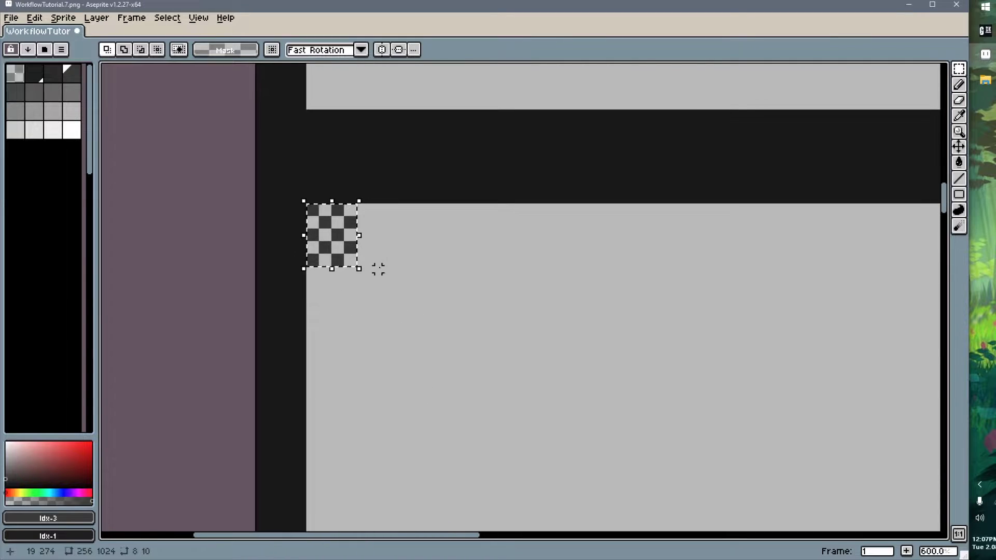
{"action": "left_click_drag", "start_coordinate": [350, 254], "coordinate": [403, 254]}
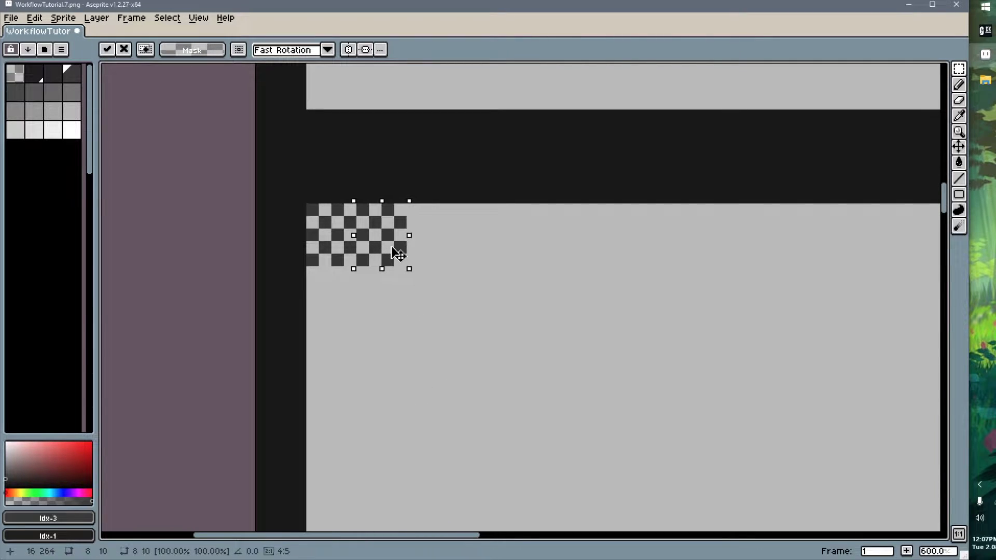
{"action": "scroll", "coordinate": [455, 276], "scroll_direction": "up", "scroll_amount": 3}
{"action": "left_click_drag", "start_coordinate": [308, 213], "coordinate": [508, 213]}
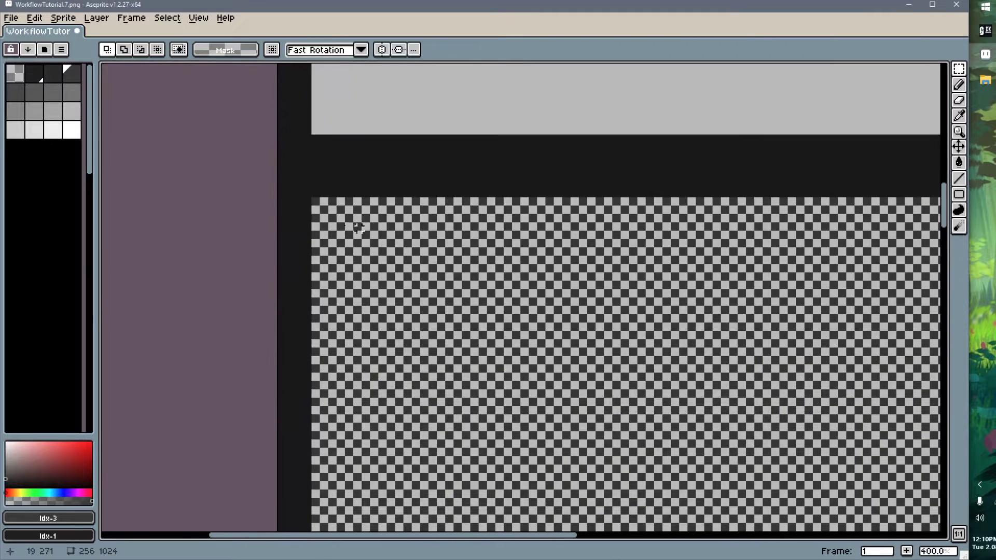
- Inspect the checkered second page against the first page's tile and save WorkflowTutorial.7.png
{"action": "scroll", "coordinate": [375, 286], "scroll_direction": "up", "scroll_amount": 5}
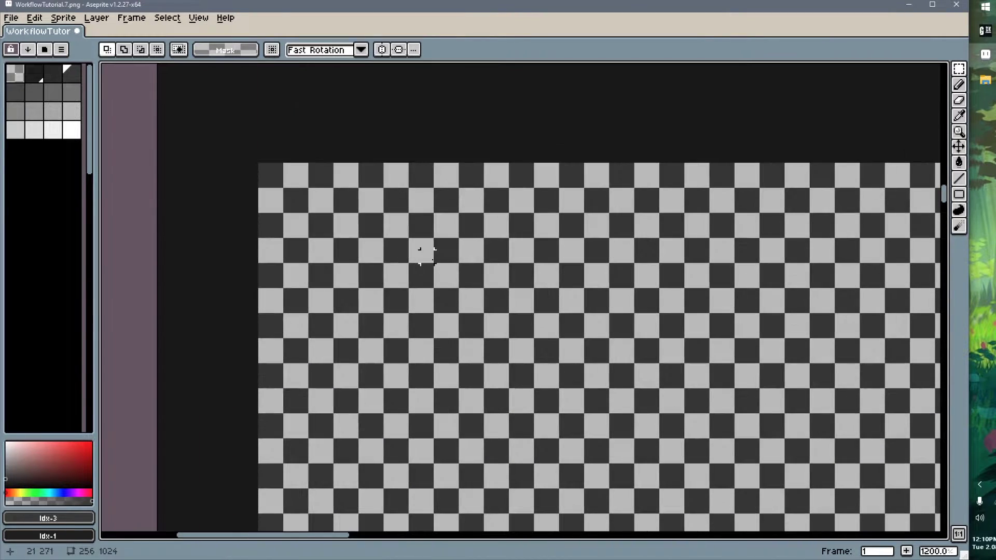
{"action": "scroll", "coordinate": [451, 280], "scroll_direction": "down", "scroll_amount": 7}
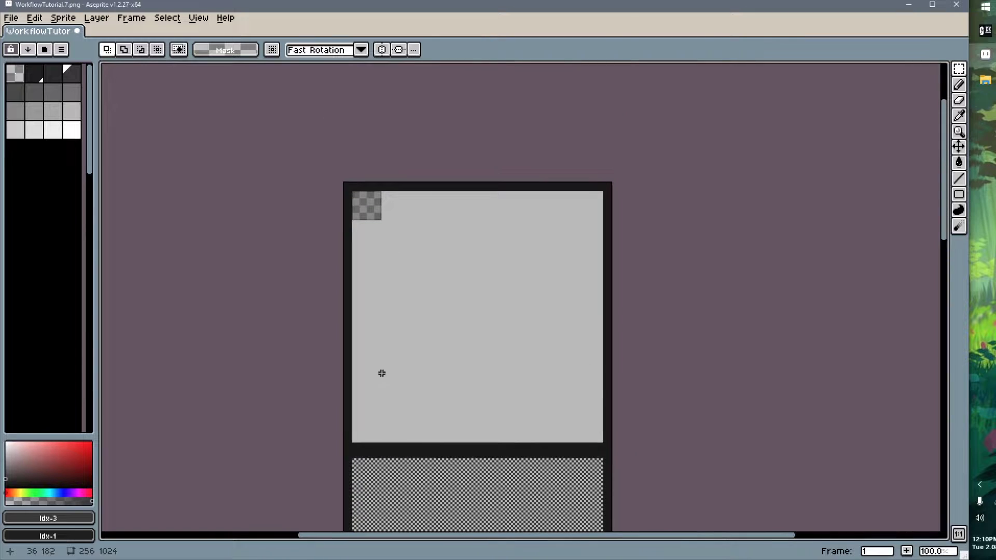
{"action": "scroll", "coordinate": [428, 389], "scroll_direction": "up", "scroll_amount": 1}
{"action": "middle_click_drag", "start_coordinate": [427, 400], "coordinate": [433, 192]}
{"action": "middle_click_drag", "start_coordinate": [455, 447], "coordinate": [418, 266]}
{"action": "key", "text": "ctrl+s"}
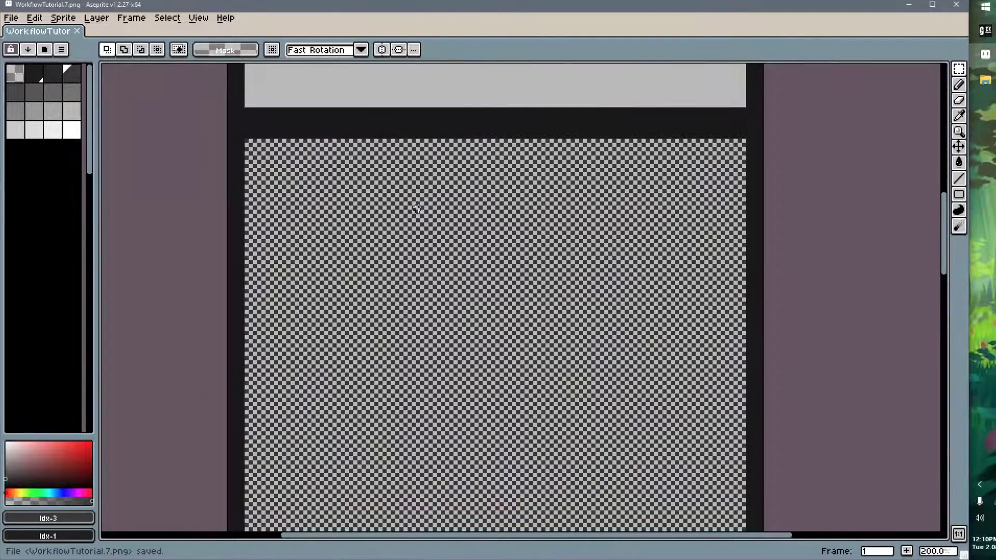
{"action": "scroll", "coordinate": [385, 189], "scroll_direction": "up", "scroll_amount": 1}
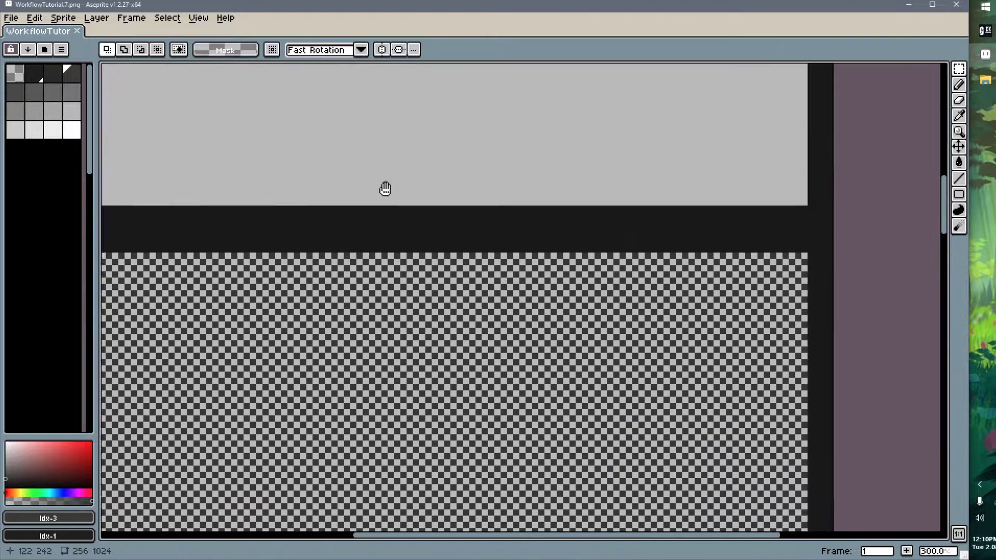
- Switch to GaneshaDx, select a floor polygon in front of the ramp and set its texture page to 1
{"action": "left_click", "coordinate": [974, 32]}
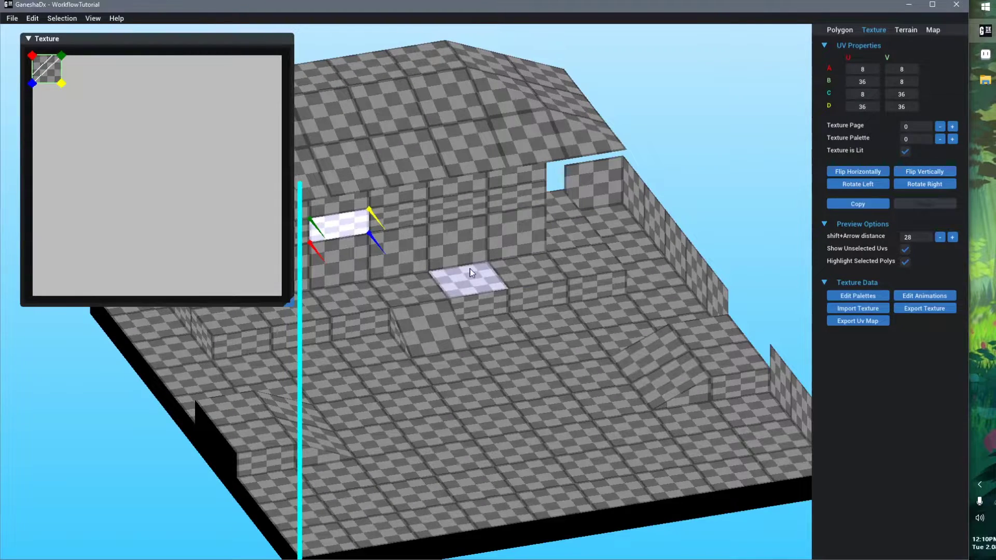
{"action": "left_click", "coordinate": [485, 391]}
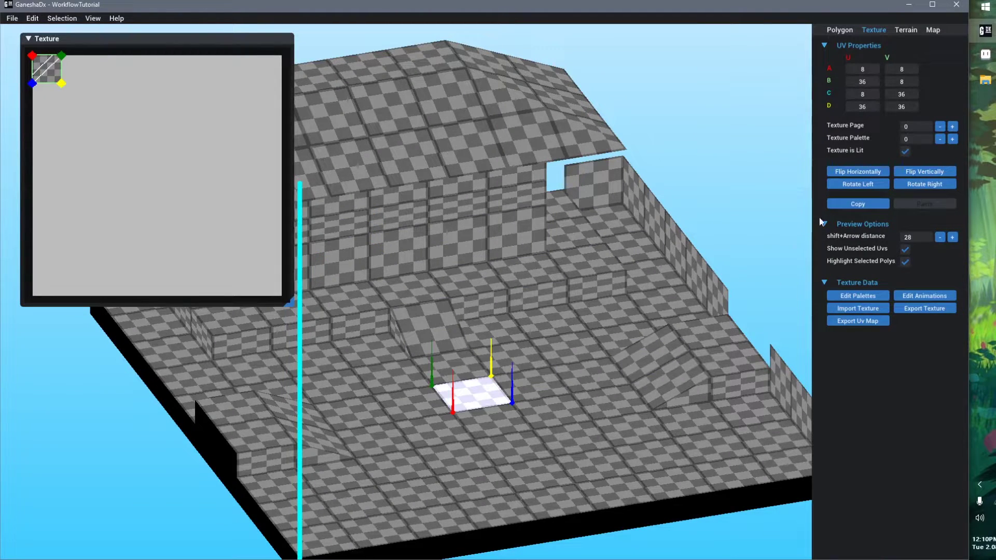
{"action": "left_click", "coordinate": [952, 127]}
- Compare the floor polygon's fine checker from above with the neighbouring coarse-checkered polygon and with its UV area in the texture preview
{"action": "scroll", "coordinate": [560, 376], "scroll_direction": "up", "scroll_amount": 5}
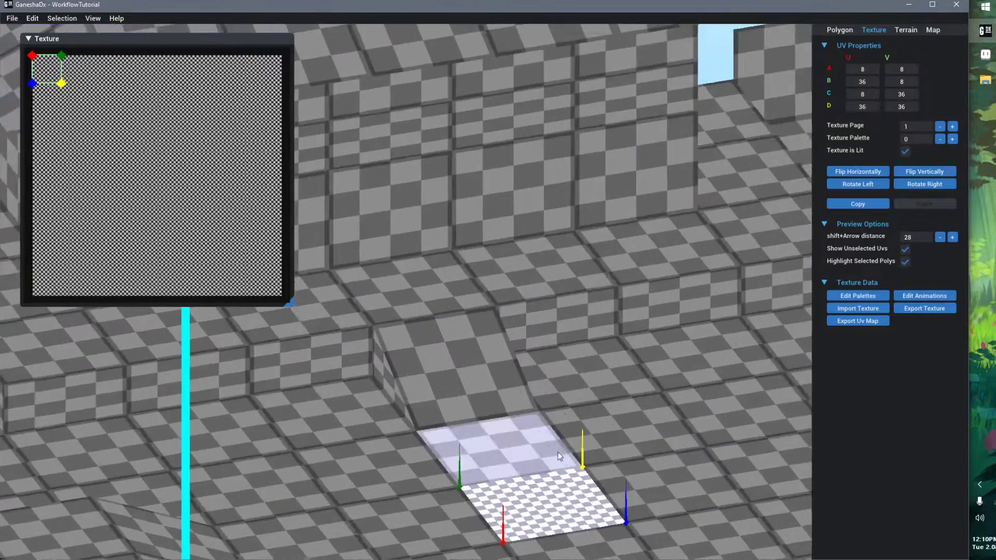
{"action": "middle_click_drag", "start_coordinate": [572, 207], "coordinate": [556, 286]}
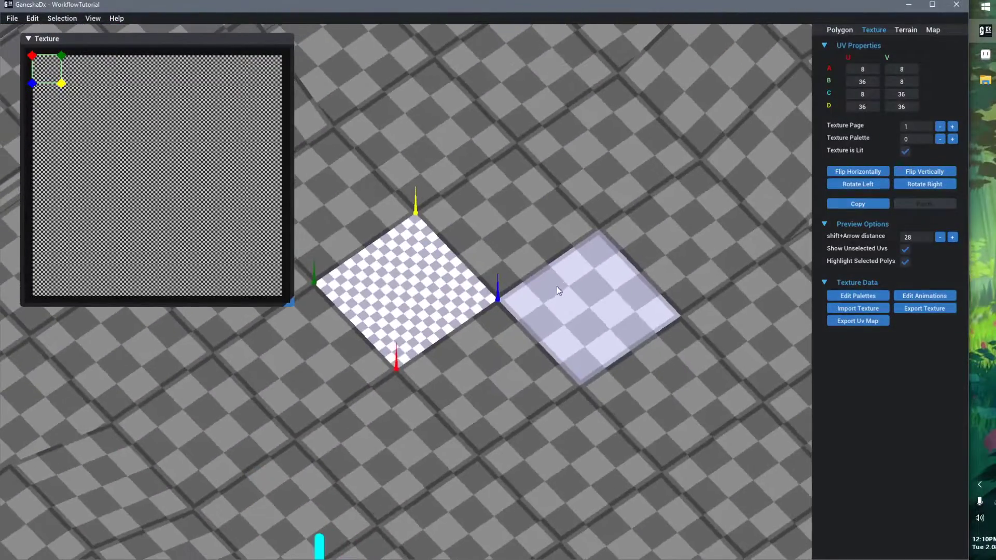
{"action": "left_click", "coordinate": [556, 286]}
{"action": "middle_click_drag", "start_coordinate": [574, 337], "coordinate": [594, 444]}
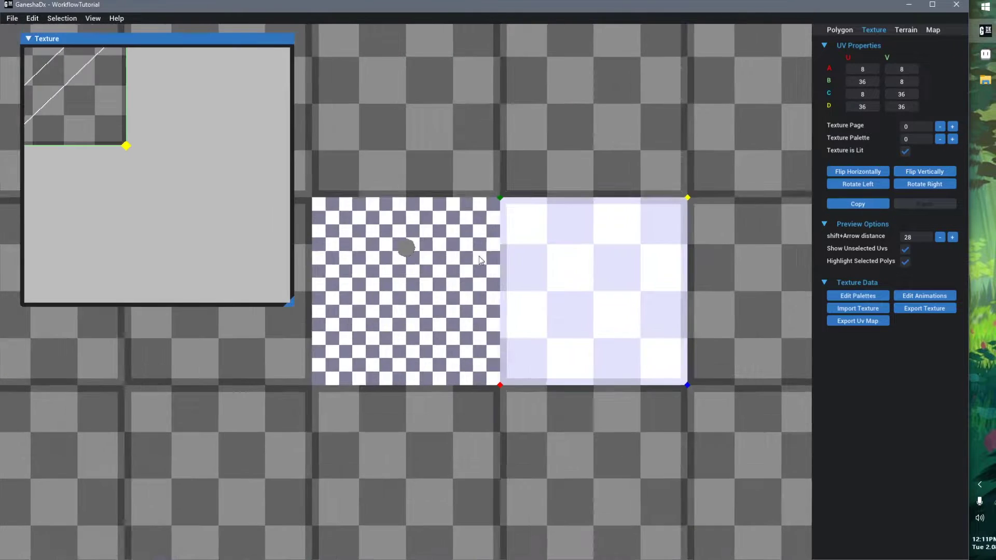
{"action": "scroll", "coordinate": [457, 267], "scroll_direction": "down", "scroll_amount": 3}
{"action": "left_click", "coordinate": [393, 304]}
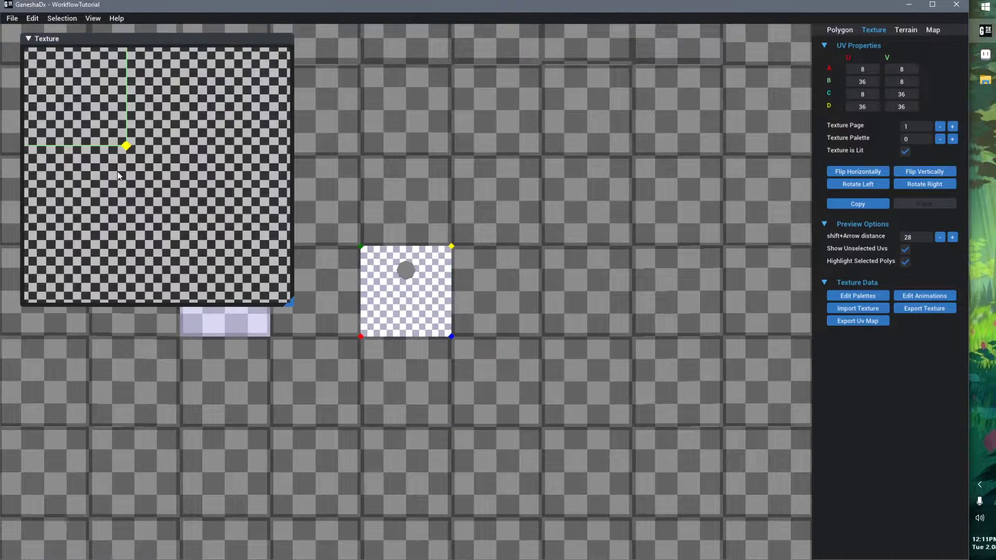
{"action": "scroll", "coordinate": [118, 176], "scroll_direction": "down", "scroll_amount": 3}
{"action": "middle_click_drag", "start_coordinate": [466, 288], "coordinate": [447, 251]}
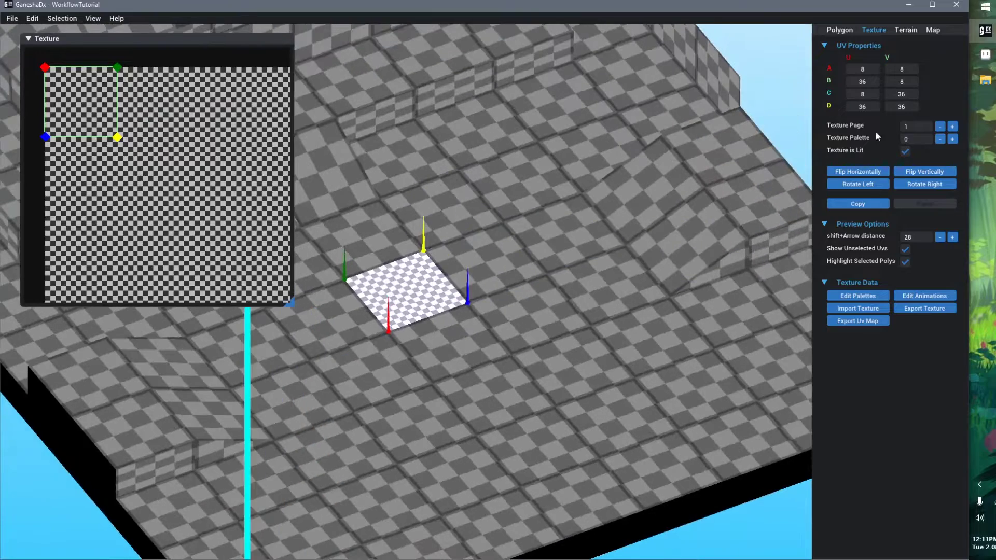
- Set the selected floor polygon's texture page to 0 and collapse the Texture window for a full view of the map
{"action": "left_click", "coordinate": [938, 128]}
{"action": "left_click", "coordinate": [203, 38]}
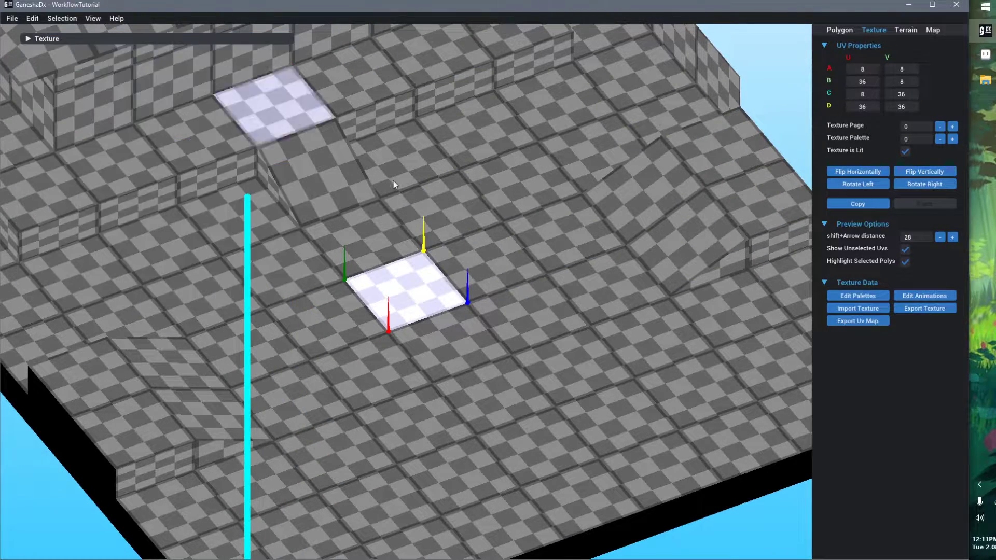
{"action": "scroll", "coordinate": [393, 181], "scroll_direction": "down", "scroll_amount": 4}
{"action": "mouse_move", "coordinate": [475, 242]}
{"action": "middle_mouse_down"}
{"action": "mouse_move", "coordinate": [445, 251]}
{"action": "mouse_move", "coordinate": [480, 226]}
{"action": "middle_mouse_up"}
{"action": "scroll", "coordinate": [420, 243], "scroll_direction": "up", "scroll_amount": 3}
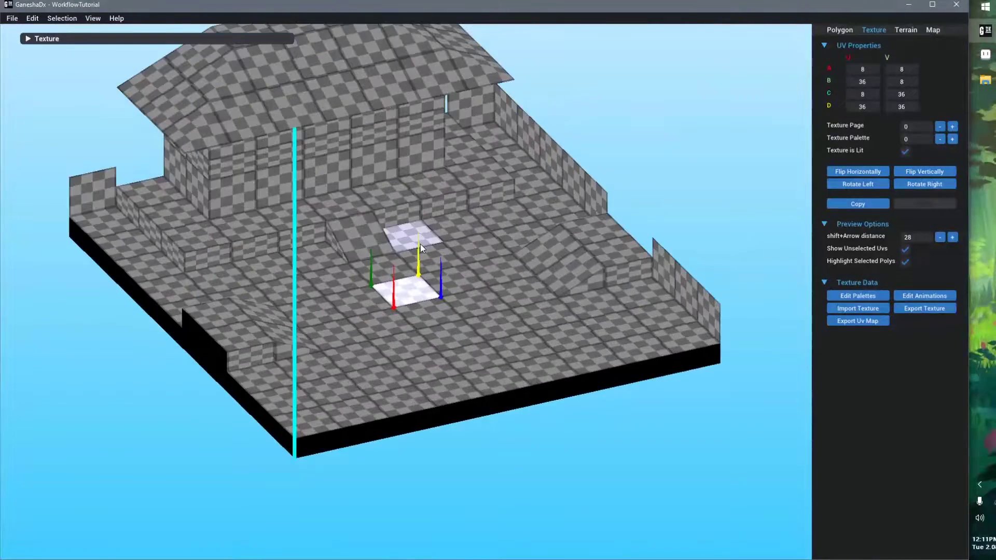
{"action": "right_click_drag", "start_coordinate": [420, 243], "coordinate": [472, 295]}
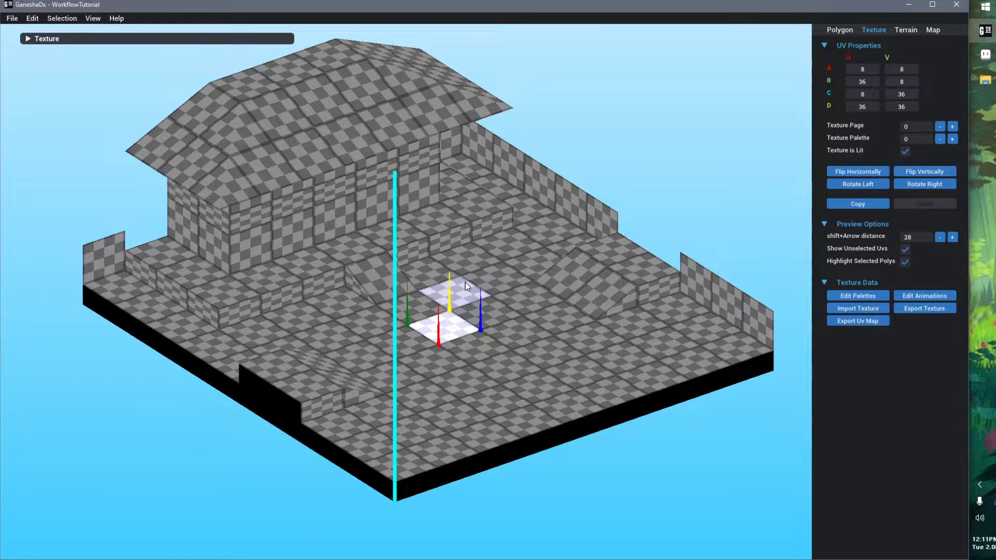
- Select the raised walkway's floor polygons around the building, leaving out the house wall and the ramp
{"action": "left_click", "coordinate": [168, 251]}
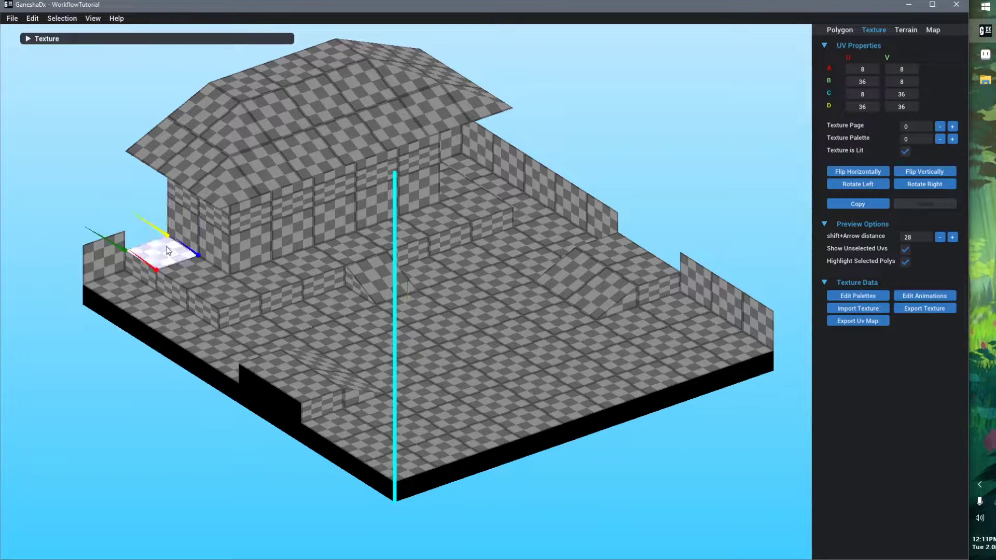
{"action": "mouse_move", "coordinate": [179, 272]}
{"action": "left_mouse_down", "text": "shift"}
{"action": "mouse_move", "coordinate": [327, 251]}
{"action": "mouse_move", "coordinate": [447, 183]}
{"action": "mouse_move", "coordinate": [477, 208]}
{"action": "left_mouse_up", "text": "shift"}
{"action": "middle_click_drag", "start_coordinate": [483, 224], "coordinate": [452, 265]}
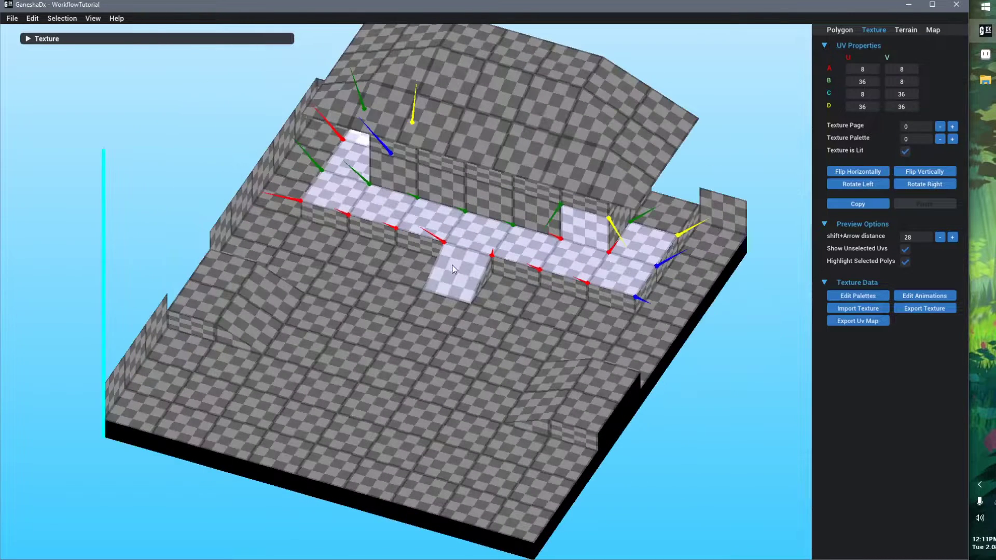
{"action": "left_click", "coordinate": [590, 227], "text": "ctrl"}
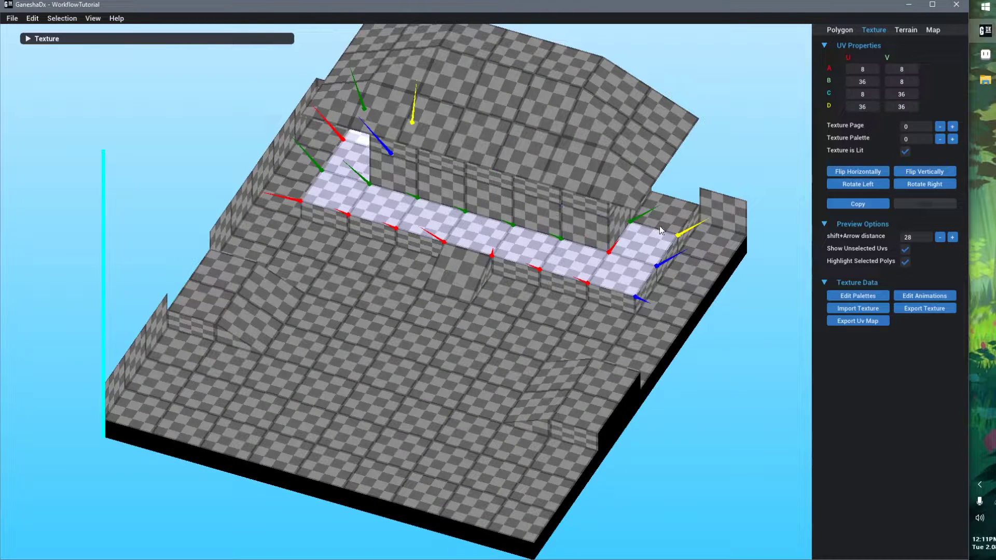
- Add the remaining walkway floor and the short side walls along the walkway's front and end to the selection
{"action": "left_click_drag", "start_coordinate": [680, 236], "coordinate": [645, 290], "text": "shift"}
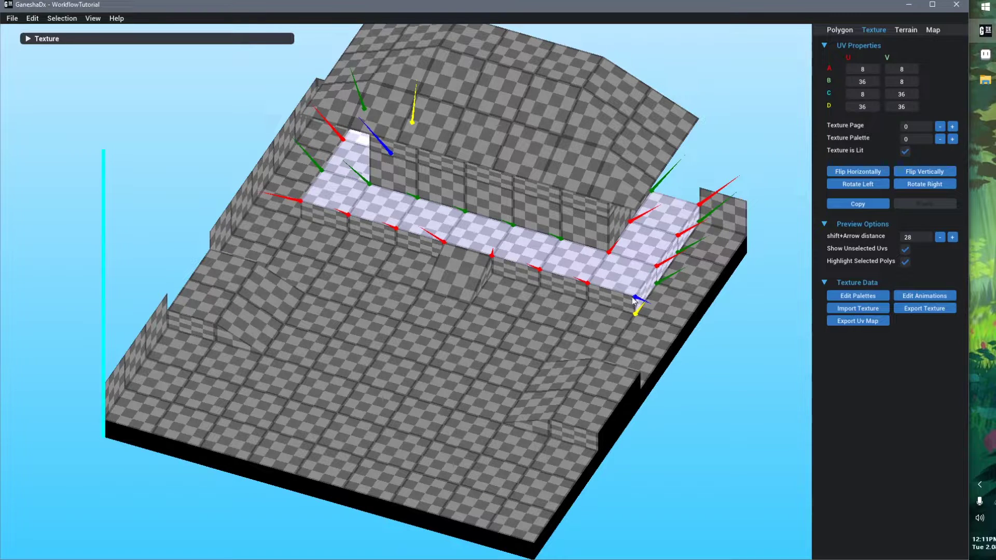
{"action": "left_click", "coordinate": [612, 298], "text": "shift"}
{"action": "left_click", "coordinate": [564, 285], "text": "shift"}
{"action": "left_click", "coordinate": [515, 271], "text": "shift"}
{"action": "left_click", "coordinate": [421, 243], "text": "shift"}
{"action": "left_click", "coordinate": [372, 230], "text": "shift"}
{"action": "left_click", "coordinate": [324, 217], "text": "shift"}
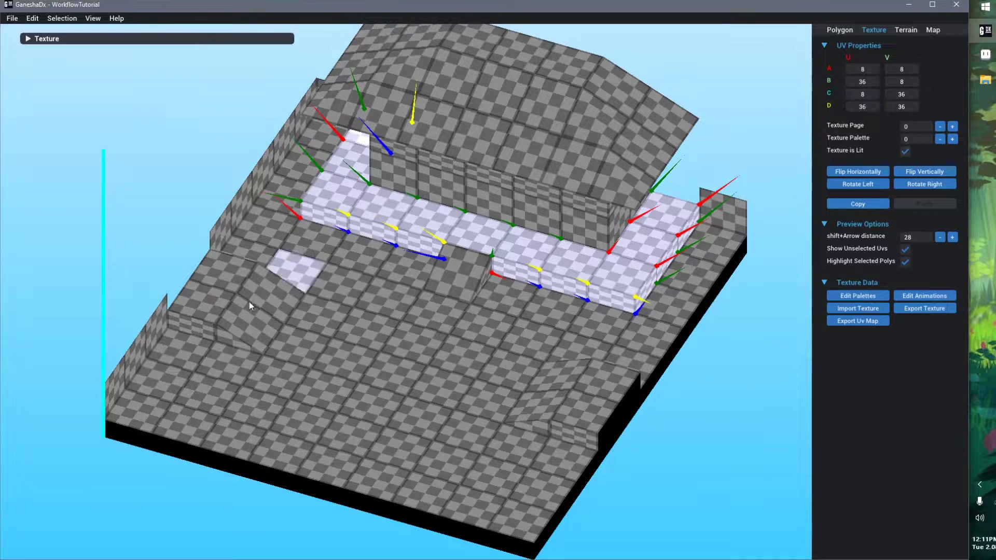
{"action": "right_click_drag", "start_coordinate": [249, 302], "coordinate": [317, 307]}
{"action": "left_click", "coordinate": [134, 270], "text": "shift"}
{"action": "left_click", "coordinate": [168, 294], "text": "shift"}
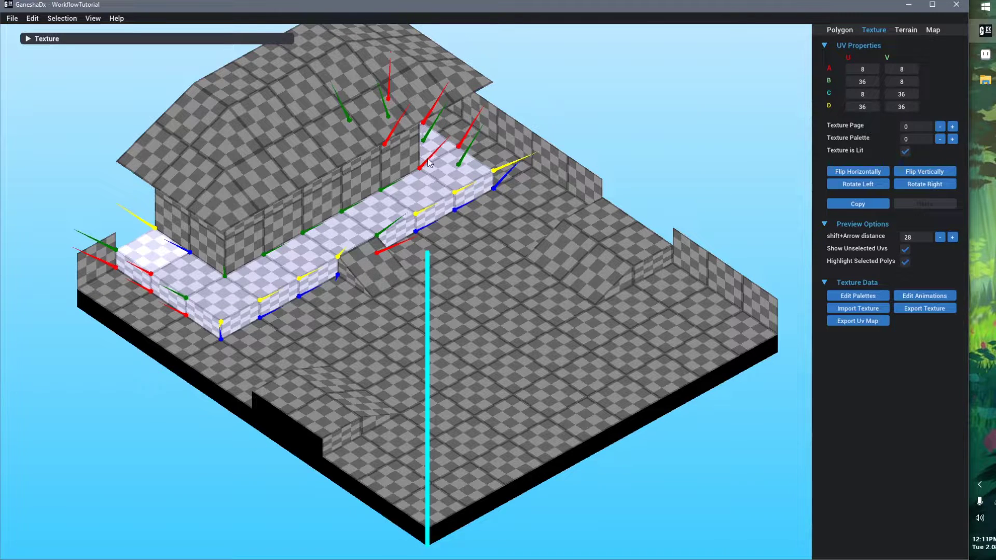
- Examine the selected raised walkway around the building from the front, a low angle and the opposite side, and clear the selection
{"action": "right_click_drag", "start_coordinate": [458, 352], "coordinate": [437, 356]}
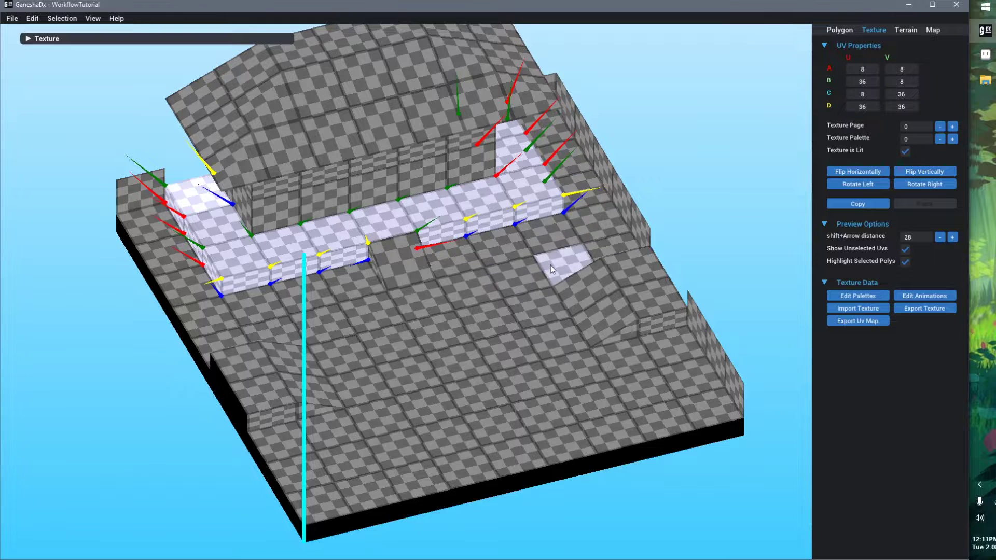
{"action": "right_click_drag", "start_coordinate": [550, 265], "coordinate": [544, 244]}
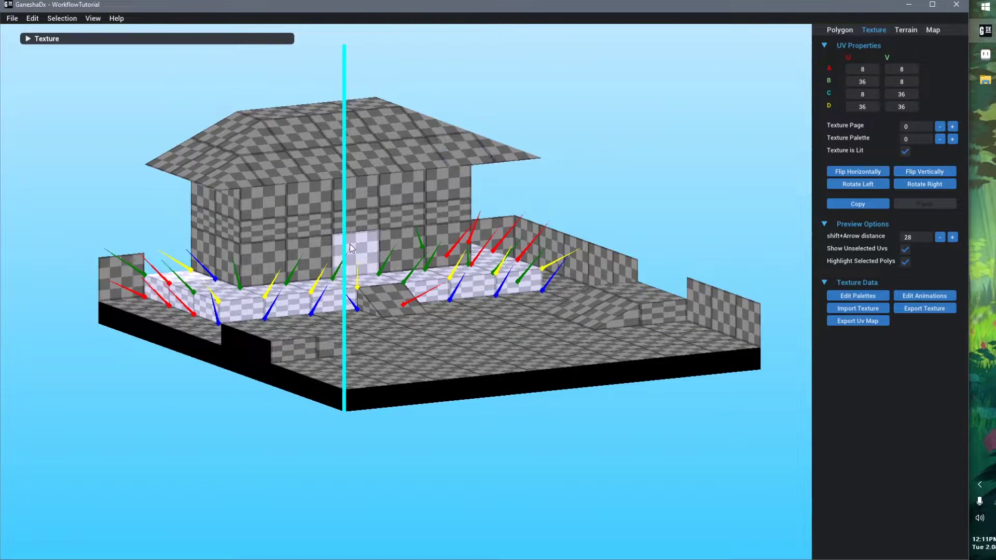
{"action": "right_click_drag", "start_coordinate": [349, 248], "coordinate": [327, 252]}
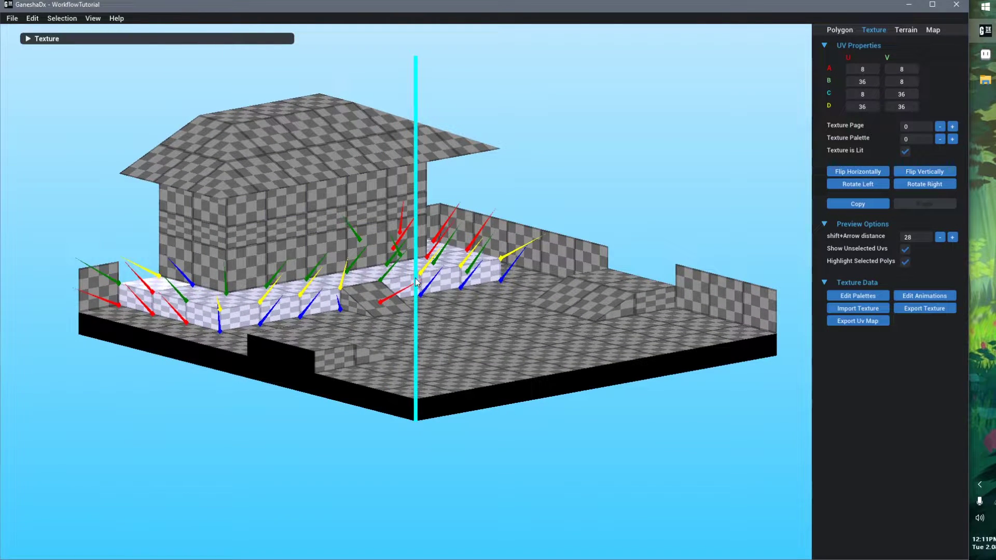
{"action": "mouse_move", "coordinate": [439, 295]}
{"action": "right_mouse_down"}
{"action": "mouse_move", "coordinate": [425, 300]}
{"action": "mouse_move", "coordinate": [437, 300]}
{"action": "right_mouse_up"}
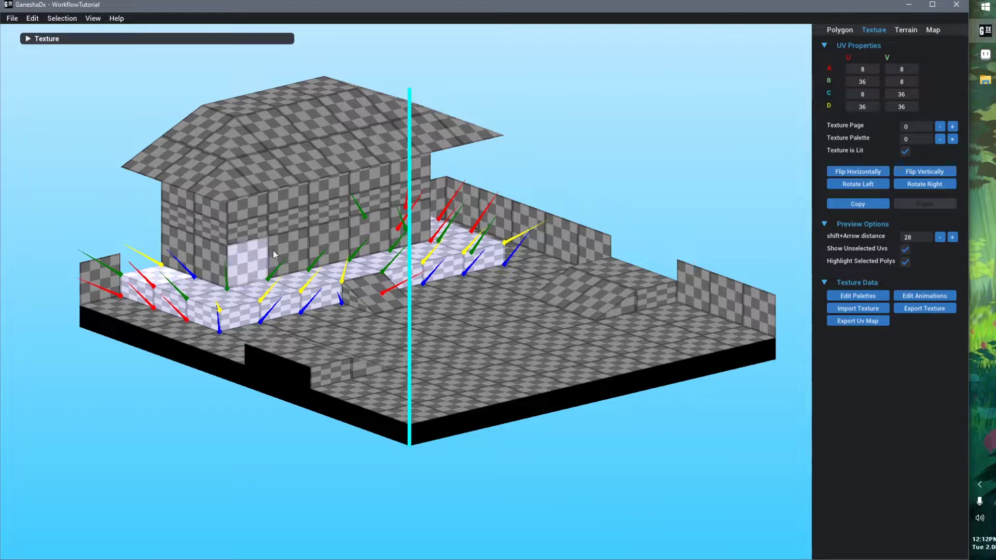
{"action": "right_click_drag", "start_coordinate": [406, 269], "coordinate": [398, 340]}
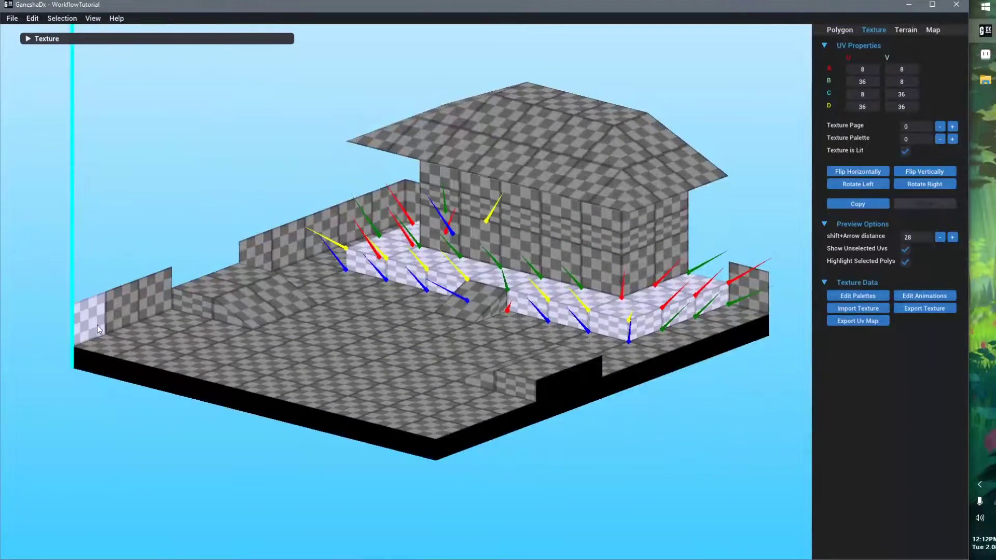
{"action": "right_click_drag", "start_coordinate": [97, 325], "coordinate": [343, 369]}
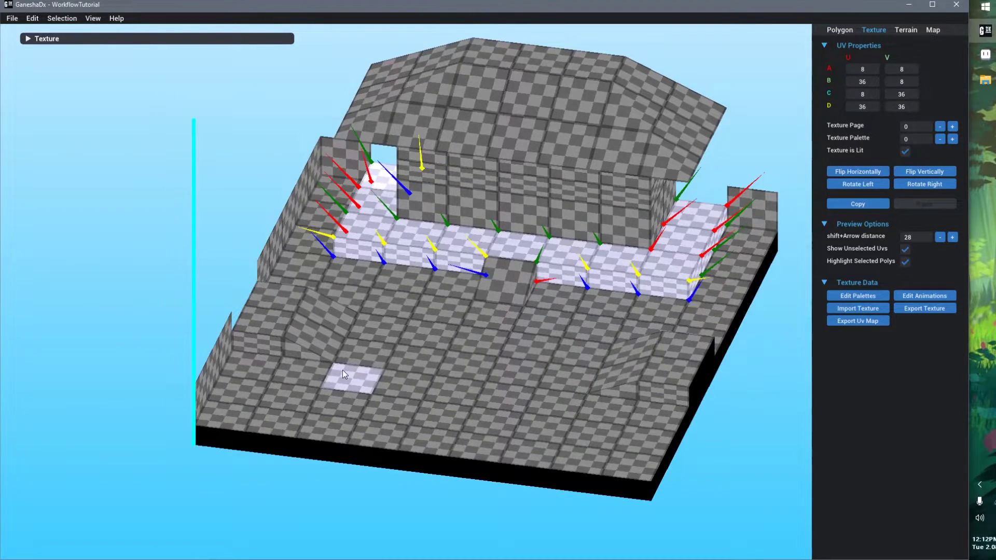
{"action": "left_click", "coordinate": [213, 240]}
- Select the low floor polygon at the wall beside the walkway's end, expand the Texture window and set the polygon's texture page to 1
{"action": "mouse_move", "coordinate": [304, 286]}
{"action": "right_mouse_down"}
{"action": "mouse_move", "coordinate": [338, 274]}
{"action": "mouse_move", "coordinate": [315, 267]}
{"action": "mouse_move", "coordinate": [316, 282]}
{"action": "right_mouse_up"}
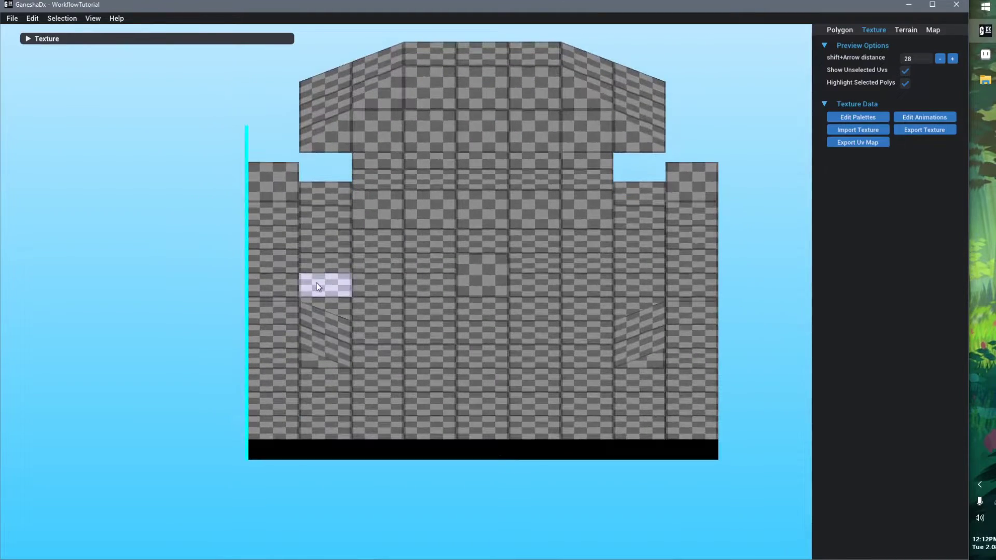
{"action": "left_click", "coordinate": [284, 220]}
{"action": "double_click", "coordinate": [219, 41]}
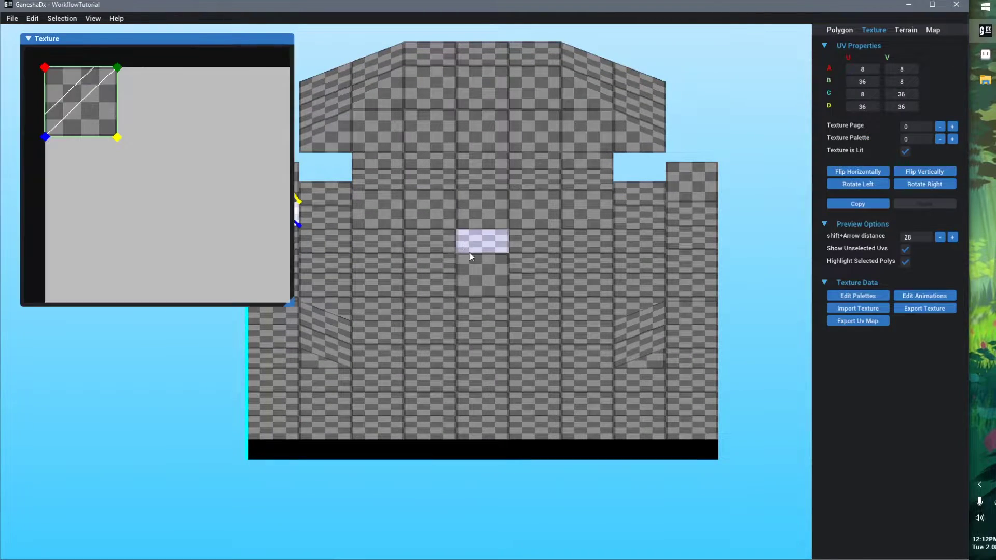
{"action": "middle_click_drag", "start_coordinate": [421, 252], "coordinate": [551, 284]}
{"action": "right_click_drag", "start_coordinate": [551, 284], "coordinate": [554, 319]}
{"action": "middle_click_drag", "start_coordinate": [480, 253], "coordinate": [496, 380]}
{"action": "right_click_drag", "start_coordinate": [496, 380], "coordinate": [326, 306]}
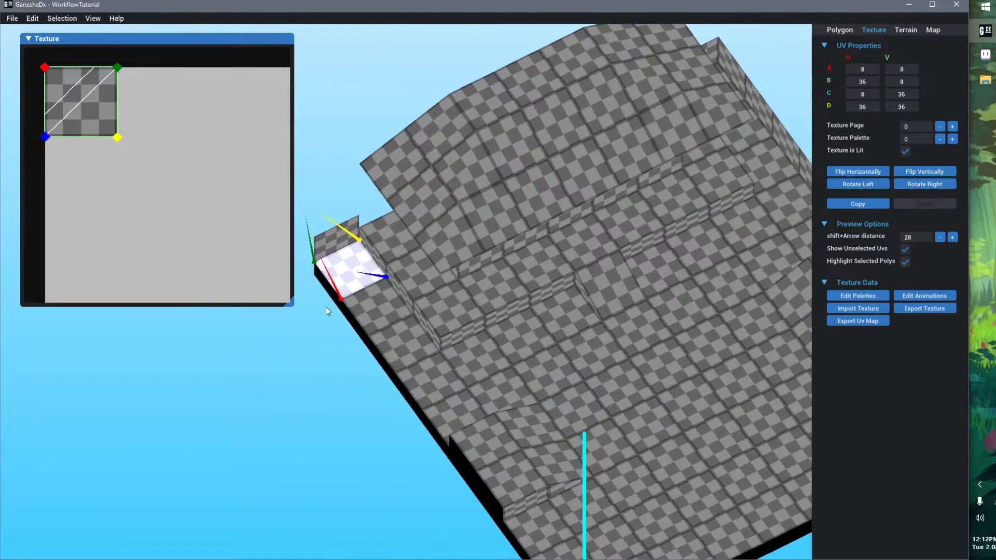
{"action": "left_click", "coordinate": [952, 126]}
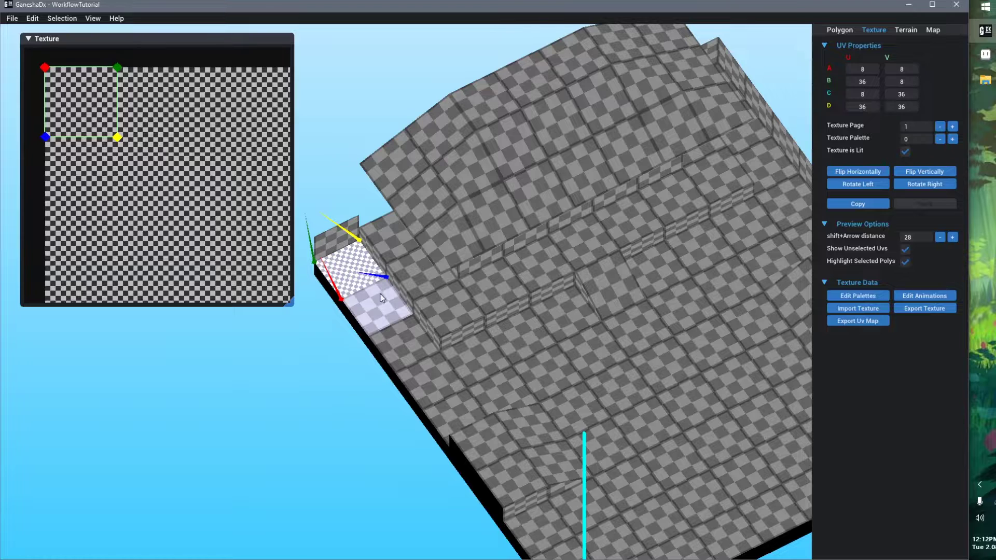
- Copy the finely checkered floor polygon's UV properties and paste them onto the adjacent floor polygon along the map's edge
{"action": "right_click_drag", "start_coordinate": [380, 294], "coordinate": [391, 295]}
{"action": "scroll", "coordinate": [473, 254], "scroll_direction": "up", "scroll_amount": 5}
{"action": "middle_click_drag", "start_coordinate": [392, 296], "coordinate": [483, 270]}
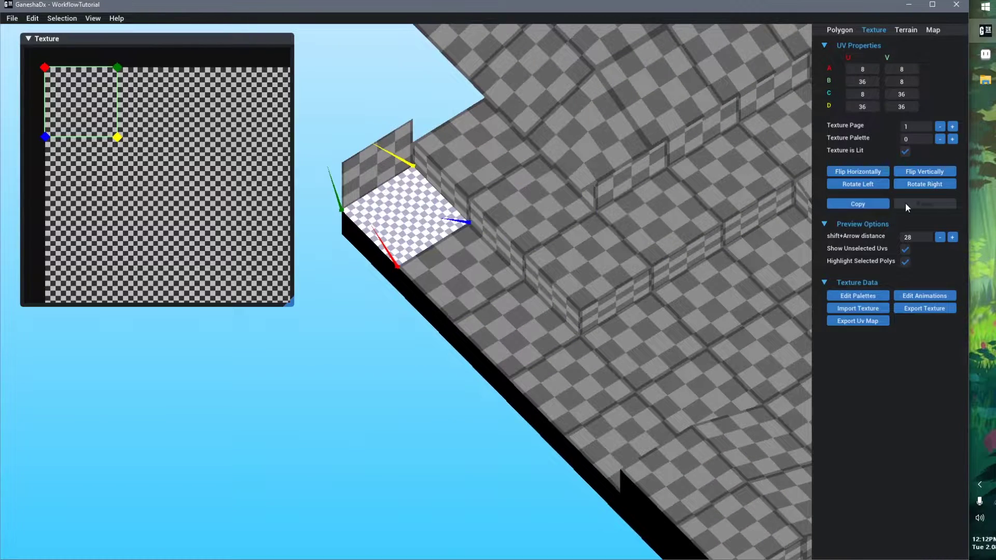
{"action": "left_click", "coordinate": [872, 207]}
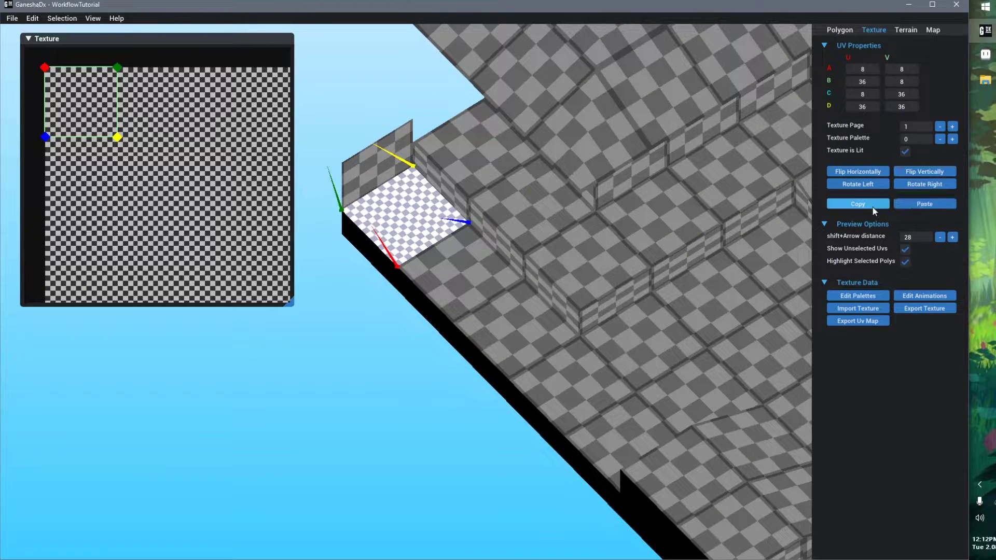
{"action": "left_click", "coordinate": [454, 264]}
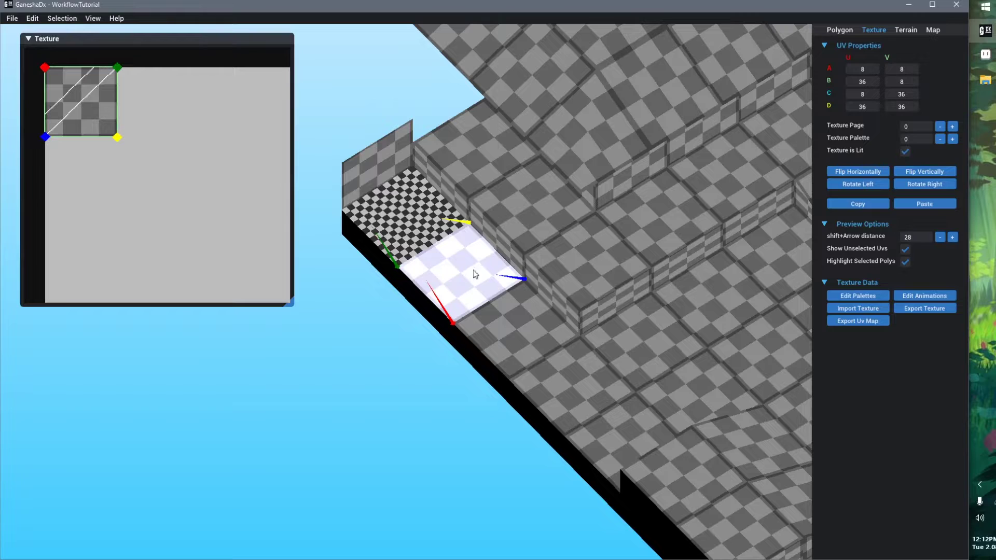
{"action": "left_click", "coordinate": [919, 204]}
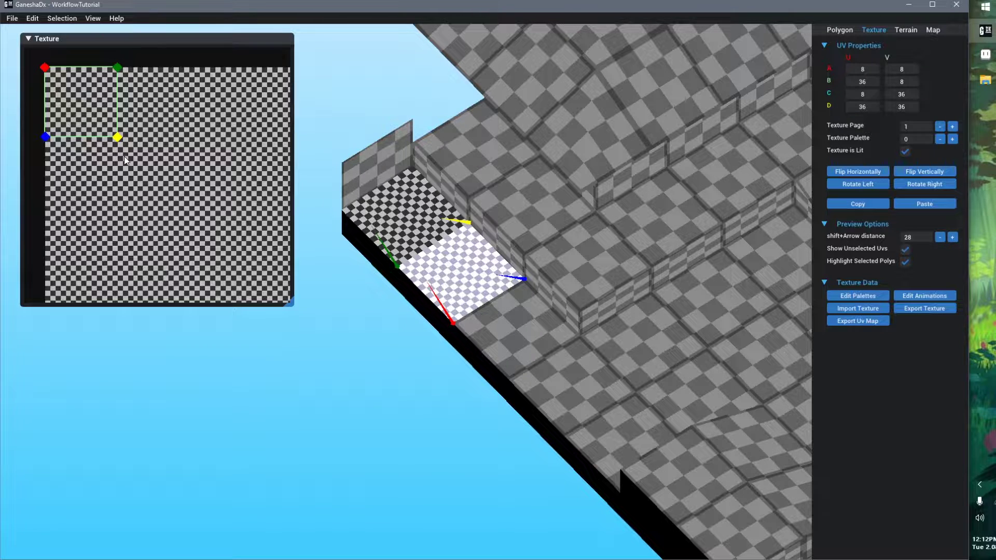
- Shift the second polygon's UV area down by 28 to V 36–64, and check both adjoining UV areas in the texture preview
{"action": "key", "text": "shift+Down"}
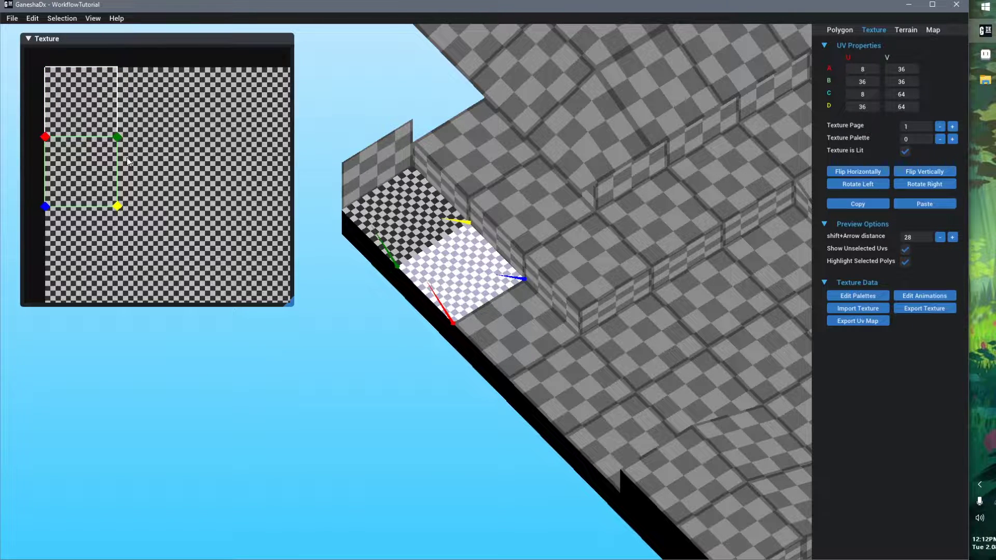
{"action": "left_click", "coordinate": [93, 107]}
{"action": "left_click", "coordinate": [86, 159]}
{"action": "left_click", "coordinate": [69, 117]}
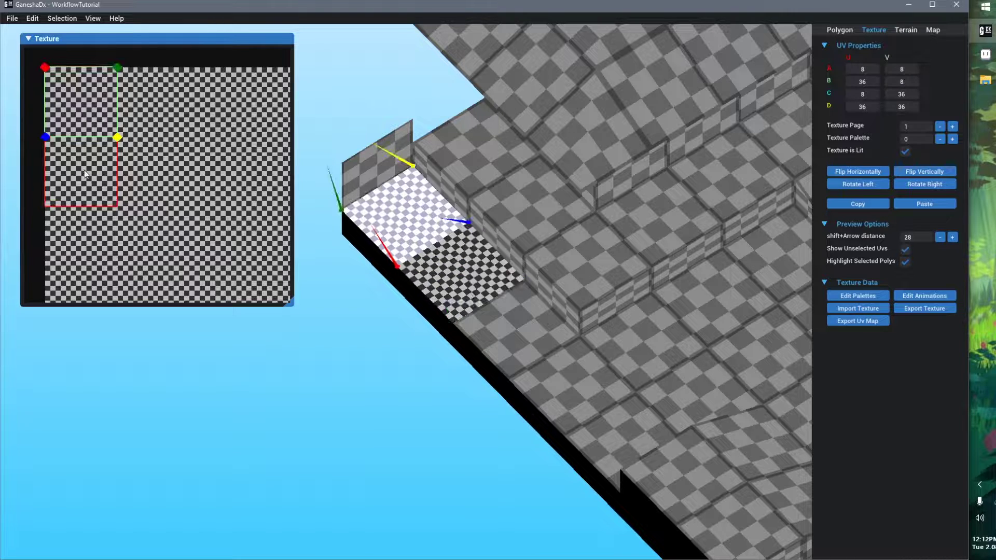
{"action": "left_click", "coordinate": [86, 174]}
- Switch to Aseprite, centre on the upper corner of the fine checker page and activate the Pencil tool
{"action": "key", "text": "alt+Tab"}
{"action": "middle_click_drag", "start_coordinate": [499, 329], "coordinate": [824, 308]}
{"action": "scroll", "coordinate": [470, 309], "scroll_direction": "up", "scroll_amount": 3}
{"action": "left_click", "coordinate": [68, 110]}
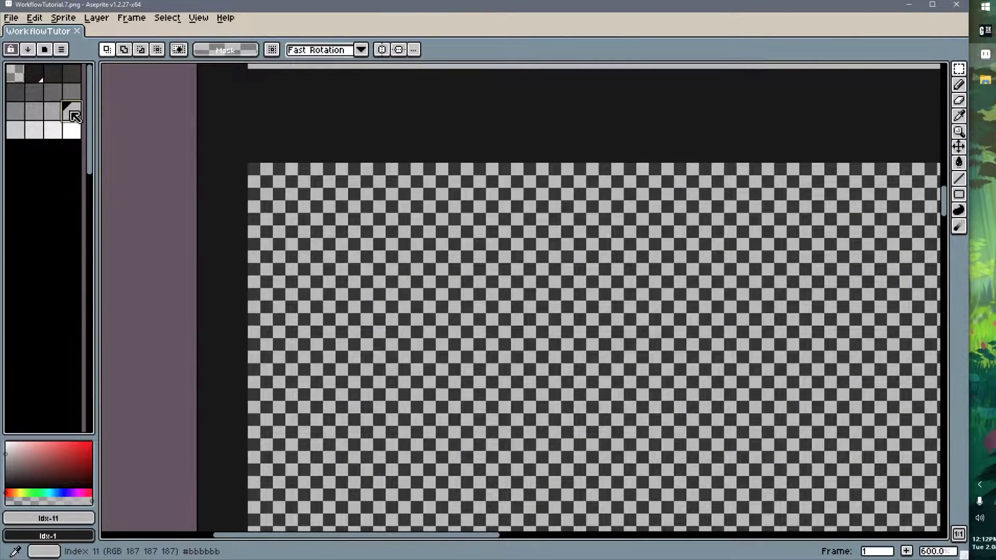
{"action": "key", "text": "b"}
- Try light and mid-grey pencil strokes on the corner of the fine checker and undo them
{"action": "mouse_move", "coordinate": [288, 197]}
{"action": "left_mouse_down"}
{"action": "mouse_move", "coordinate": [325, 207]}
{"action": "mouse_move", "coordinate": [327, 219]}
{"action": "left_mouse_up"}
{"action": "key", "text": "ctrl+z"}
{"action": "left_click", "coordinate": [34, 113]}
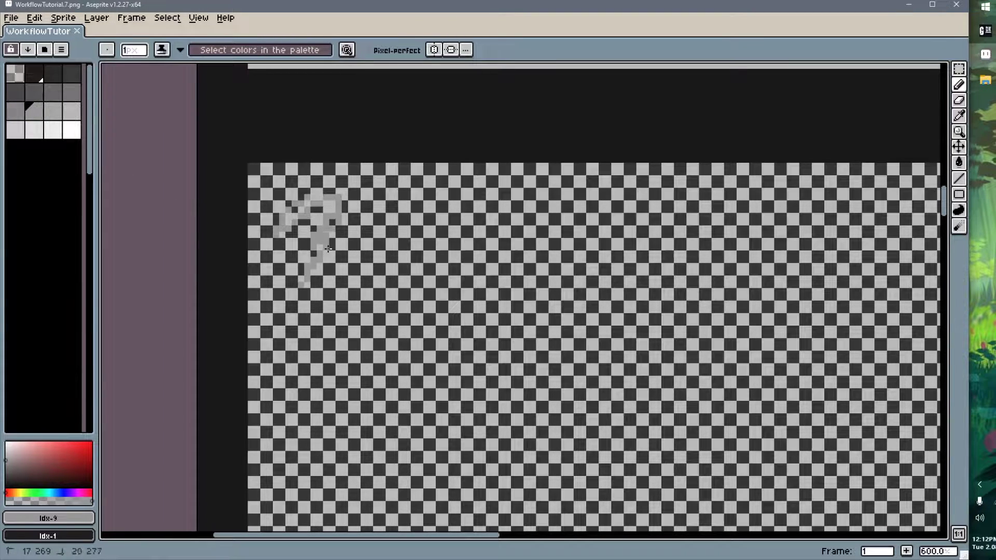
{"action": "key", "text": "ctrl+z"}
- Scribble strokes and wide loops in the dark palette colour Idx-1 over the fine checker's upper corner, and save the texture
{"action": "left_click", "coordinate": [34, 75]}
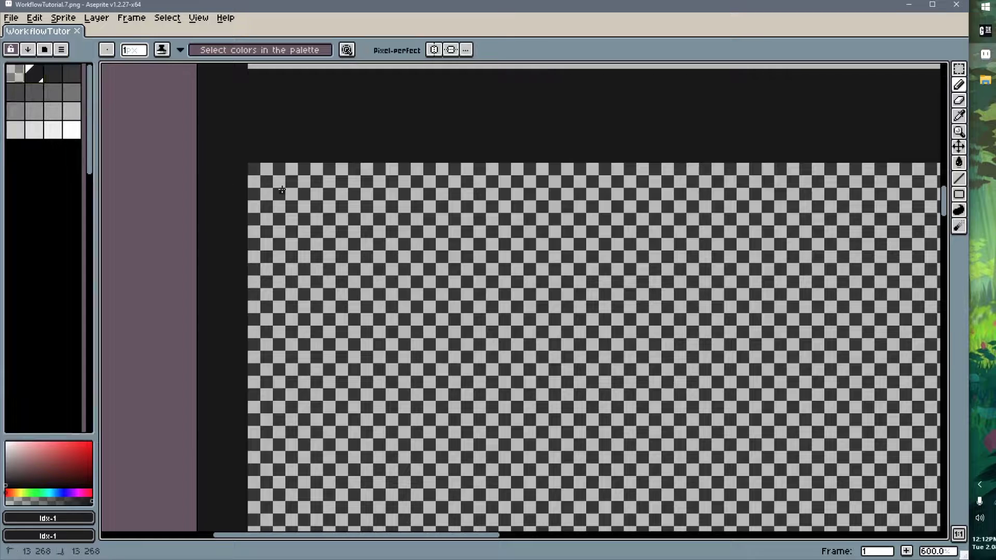
{"action": "mouse_move", "coordinate": [281, 190]}
{"action": "left_mouse_down"}
{"action": "mouse_move", "coordinate": [347, 219]}
{"action": "mouse_move", "coordinate": [265, 223]}
{"action": "left_mouse_up"}
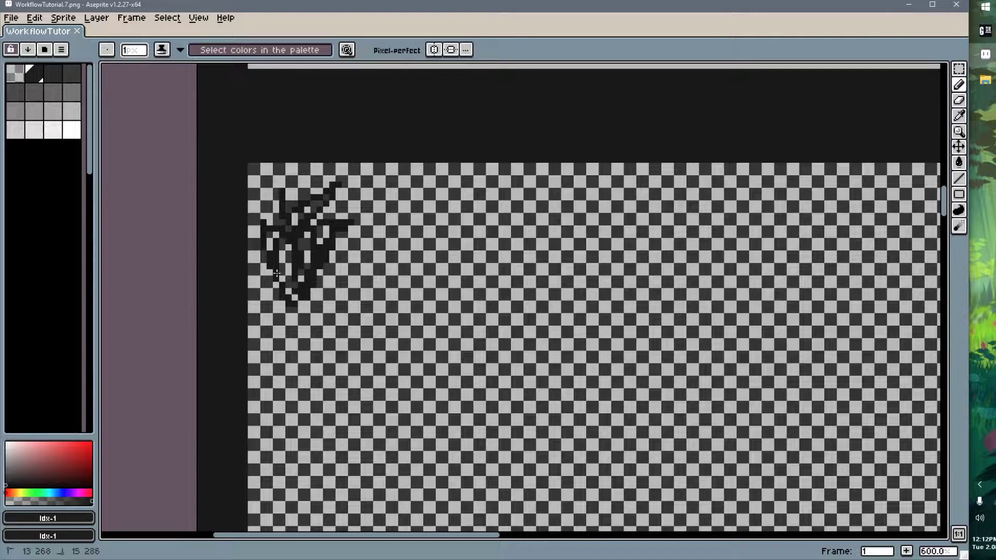
{"action": "mouse_move", "coordinate": [276, 273]}
{"action": "left_mouse_down"}
{"action": "mouse_move", "coordinate": [337, 386]}
{"action": "mouse_move", "coordinate": [430, 429]}
{"action": "mouse_move", "coordinate": [306, 409]}
{"action": "mouse_move", "coordinate": [362, 329]}
{"action": "left_mouse_up"}
{"action": "key", "text": "ctrl+s"}
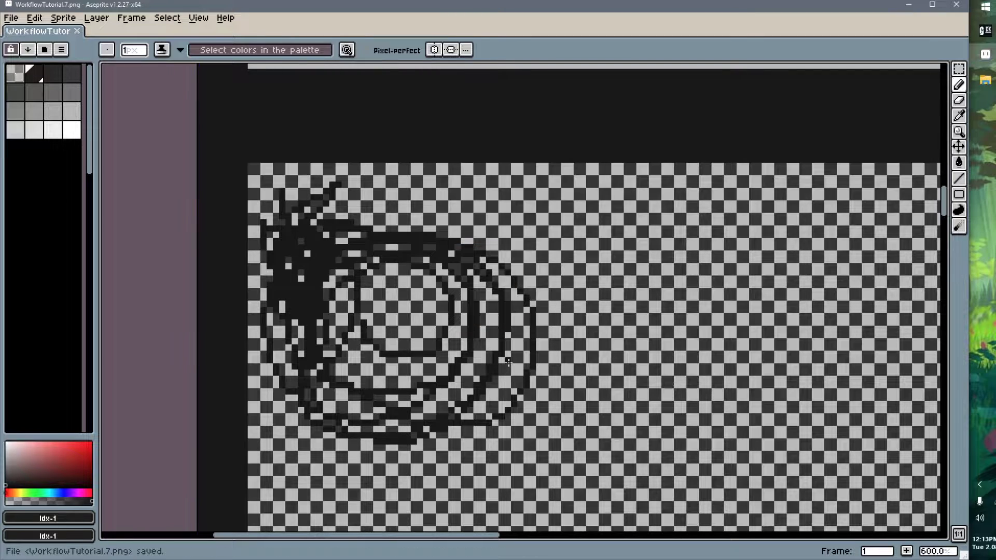
- Switch to GaneshaDx, select the upper UV area to match the scribble with its floor polygon, and clear the selection
{"action": "key", "text": "alt+Tab"}
{"action": "left_click", "coordinate": [418, 426]}
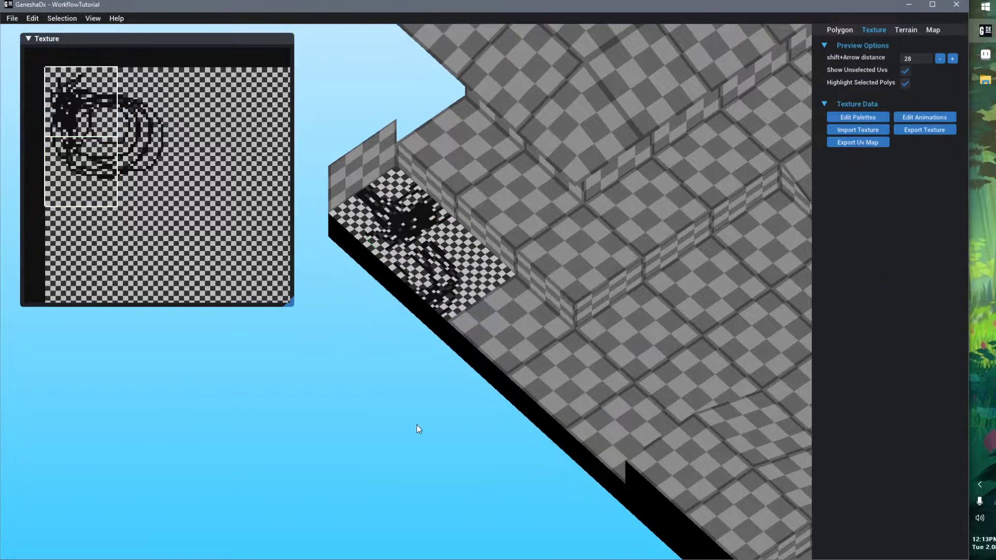
{"action": "right_click_drag", "start_coordinate": [413, 361], "coordinate": [407, 361]}
{"action": "left_click", "coordinate": [67, 85]}
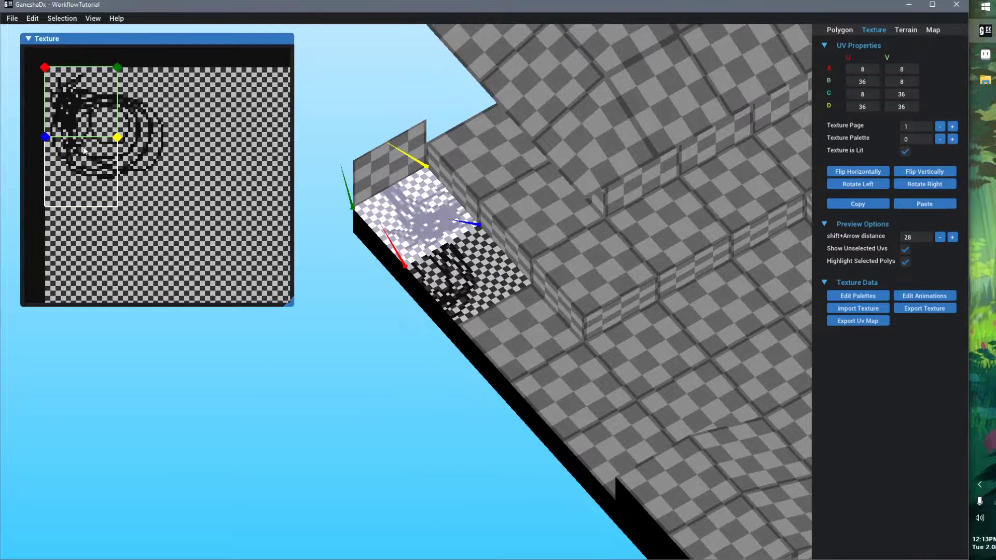
{"action": "left_click", "coordinate": [360, 368]}
- Examine how the scribble meets along the edge between the two finely checkered polygons, and compare the second polygon with its UV area
{"action": "right_click_drag", "start_coordinate": [485, 300], "coordinate": [501, 283]}
{"action": "scroll", "coordinate": [456, 371], "scroll_direction": "up", "scroll_amount": 1}
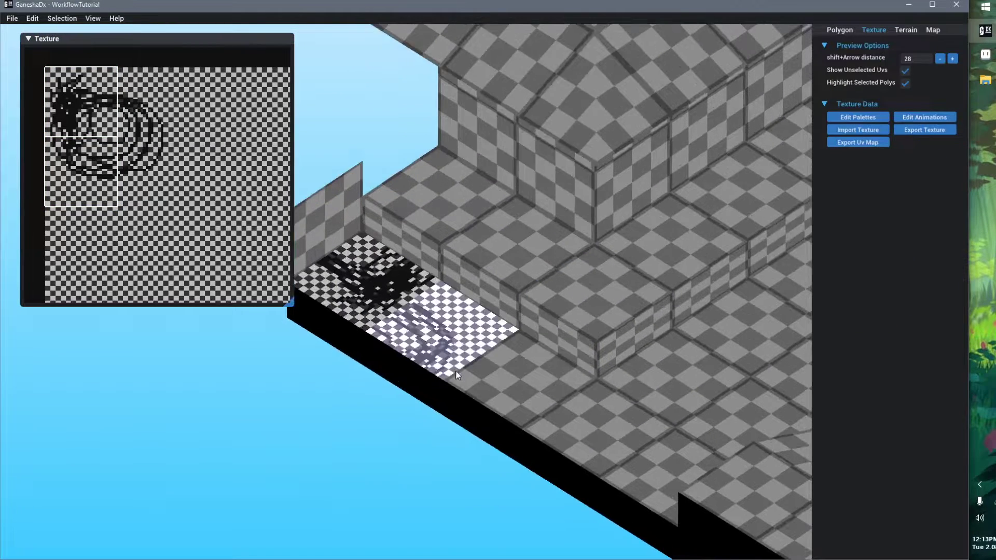
{"action": "scroll", "coordinate": [455, 375], "scroll_direction": "up", "scroll_amount": 2}
{"action": "middle_click_drag", "start_coordinate": [455, 374], "coordinate": [560, 356]}
{"action": "scroll", "coordinate": [560, 355], "scroll_direction": "up", "scroll_amount": 2}
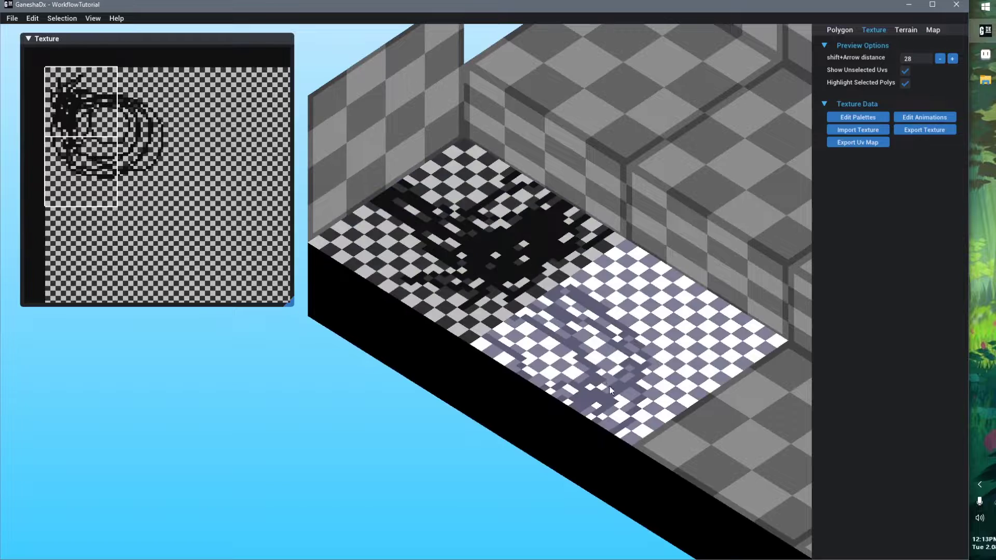
{"action": "right_click_drag", "start_coordinate": [481, 390], "coordinate": [462, 383]}
{"action": "middle_click_drag", "start_coordinate": [564, 382], "coordinate": [391, 423]}
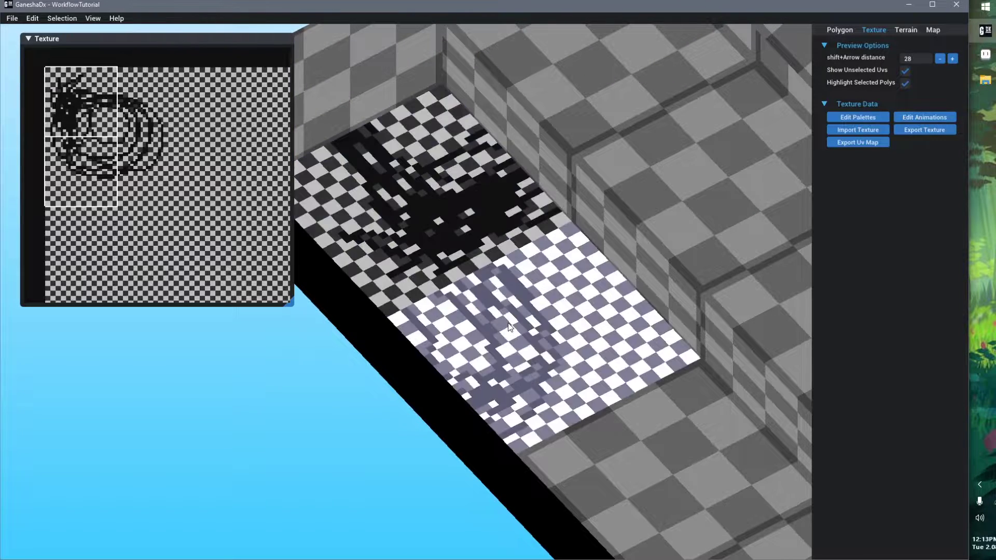
{"action": "left_click", "coordinate": [570, 365]}
{"action": "right_click_drag", "start_coordinate": [571, 365], "coordinate": [565, 366]}
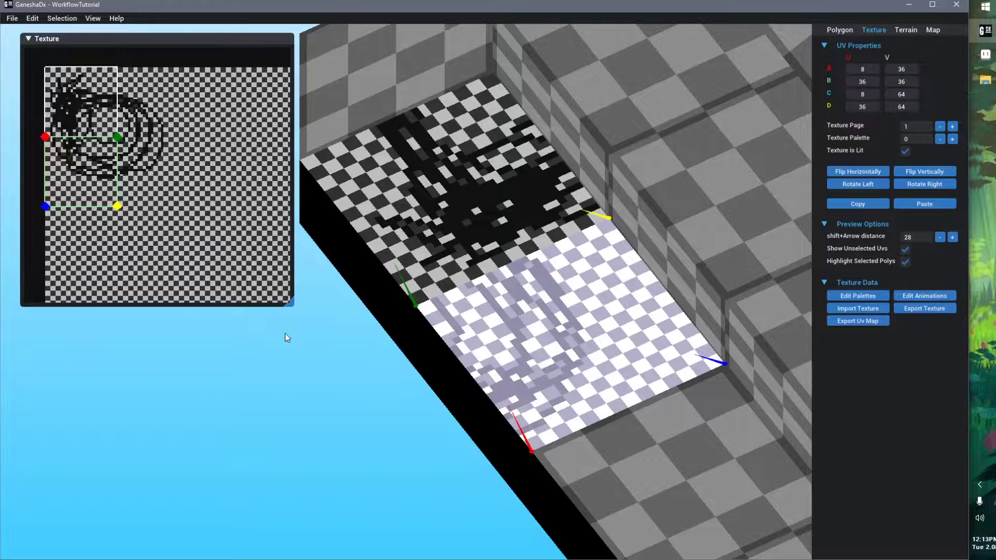
{"action": "middle_click_drag", "start_coordinate": [635, 307], "coordinate": [586, 255]}
{"action": "scroll", "coordinate": [613, 279], "scroll_direction": "down", "scroll_amount": 5}
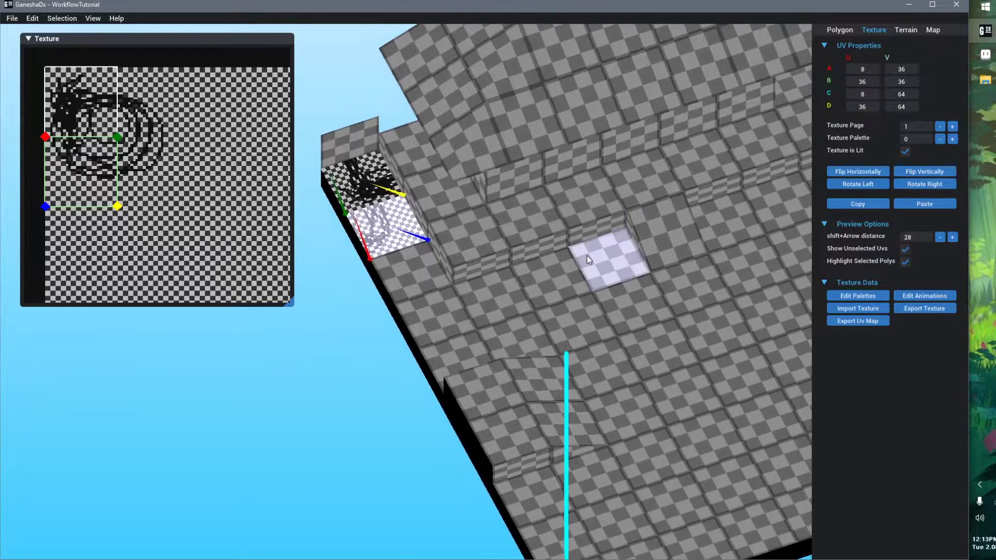
- Select the finely checkered floor polygon next to the wall and rotate its texture a quarter turn clockwise
{"action": "right_click_drag", "start_coordinate": [586, 255], "coordinate": [595, 263]}
{"action": "middle_click_drag", "start_coordinate": [377, 202], "coordinate": [547, 238]}
{"action": "scroll", "coordinate": [547, 238], "scroll_direction": "up", "scroll_amount": 2}
{"action": "left_click", "coordinate": [550, 155]}
{"action": "middle_click_drag", "start_coordinate": [687, 267], "coordinate": [642, 300]}
{"action": "right_click_drag", "start_coordinate": [642, 299], "coordinate": [618, 304]}
{"action": "key", "text": "w"}
{"action": "key", "text": "e"}
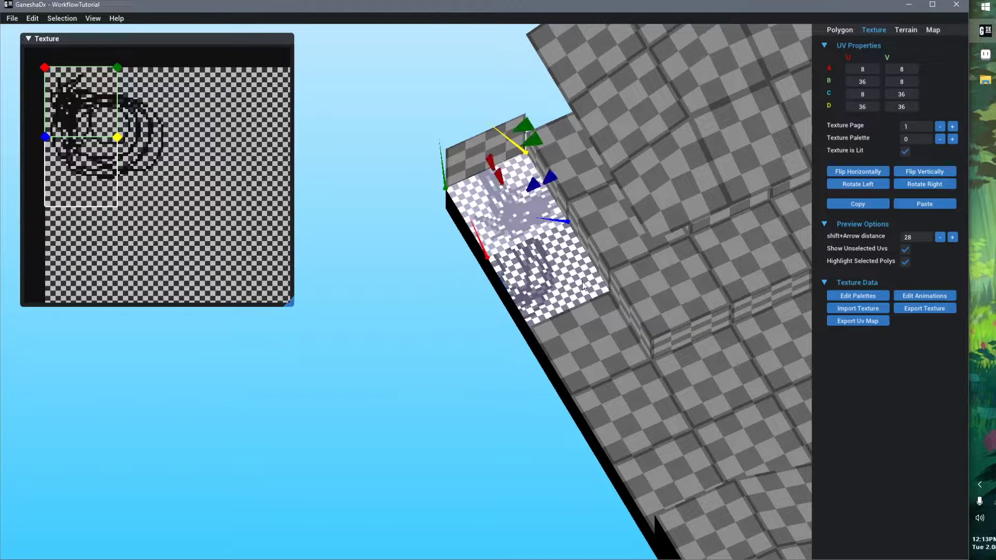
{"action": "left_click", "coordinate": [708, 195]}
{"action": "left_click", "coordinate": [573, 285]}
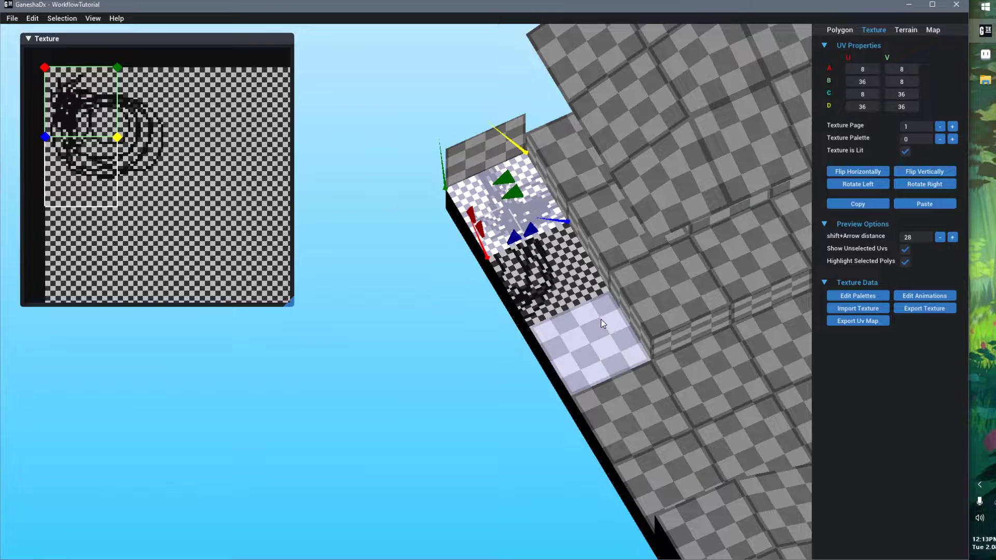
{"action": "scroll", "coordinate": [480, 310], "scroll_direction": "up", "scroll_amount": 5}
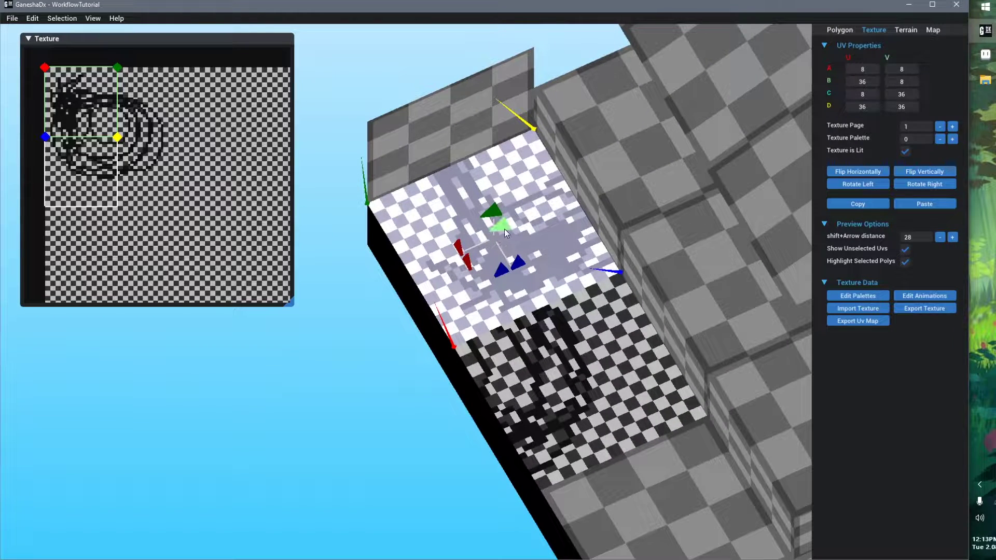
{"action": "left_click", "coordinate": [505, 229]}
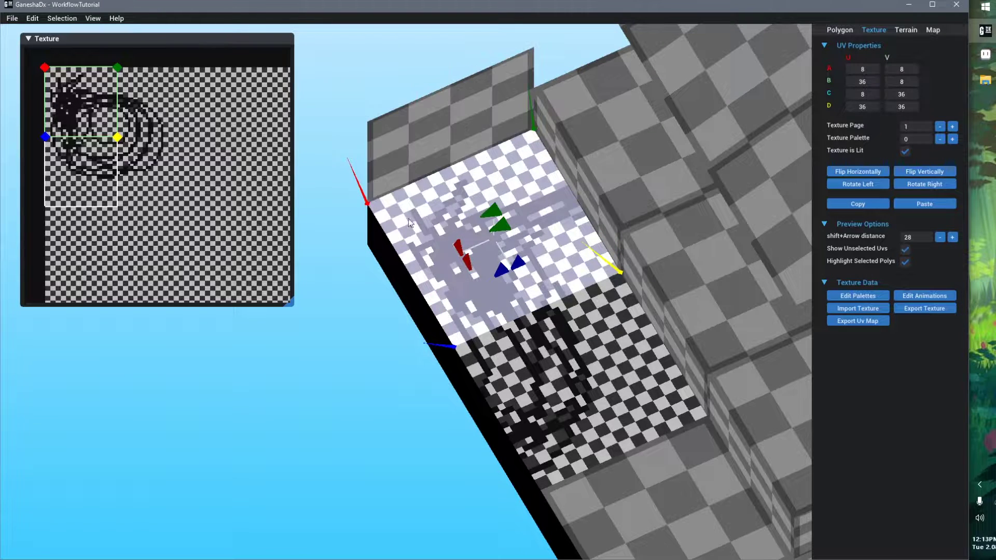
- Rotate the adjacent finely checkered polygon's texture a quarter turn clockwise and clear the selection to view the joined scribble
{"action": "middle_click_drag", "start_coordinate": [568, 279], "coordinate": [495, 172]}
{"action": "left_click", "coordinate": [511, 275]}
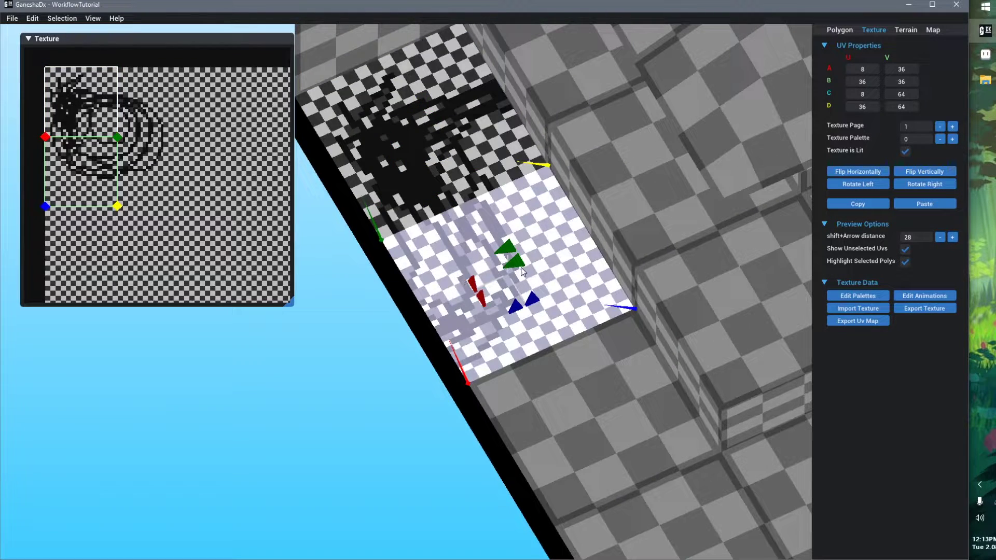
{"action": "left_click", "coordinate": [400, 353]}
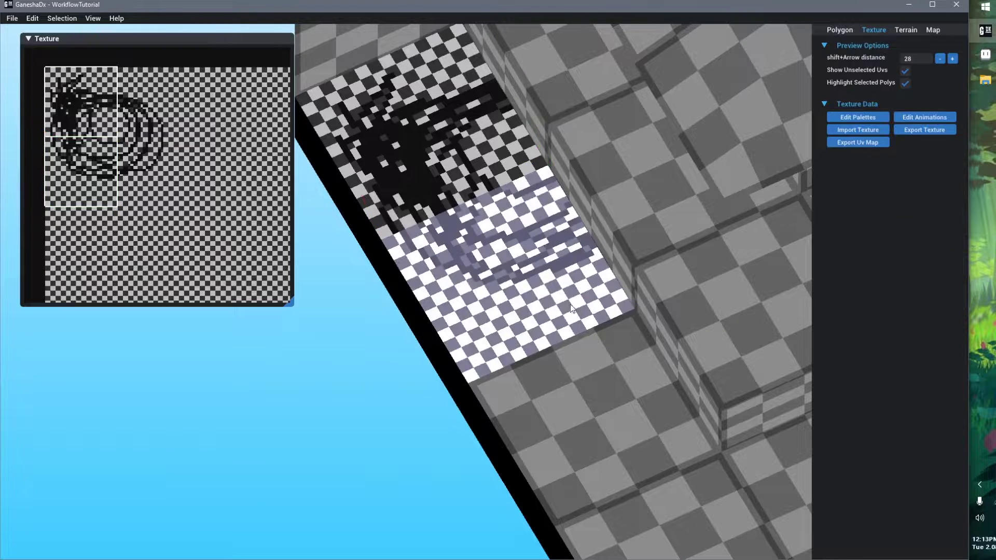
{"action": "right_click_drag", "start_coordinate": [400, 353], "coordinate": [554, 310]}
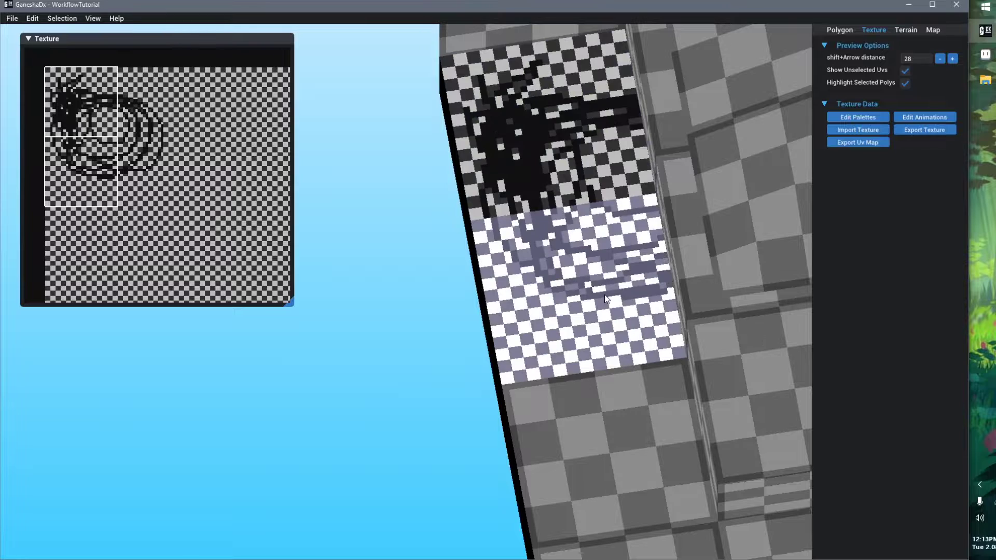
- Switch to Aseprite, undo the last scribble stroke, save the texture, and return to GaneshaDx
{"action": "key", "text": "alt+Tab"}
{"action": "key", "text": "ctrl+z"}
{"action": "key", "text": "ctrl+s"}
{"action": "key", "text": "alt+Tab"}
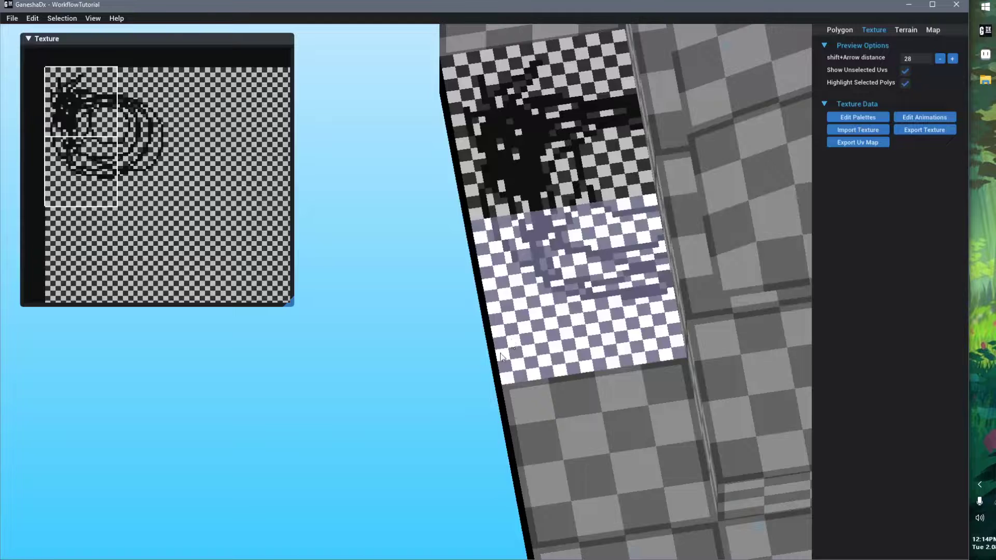
- Select the coarse floor polygon adjoining the finely checkered pair and rotate its texture until corner A sits at its upper outer corner
{"action": "scroll", "coordinate": [496, 366], "scroll_direction": "down", "scroll_amount": 3}
{"action": "middle_click_drag", "start_coordinate": [522, 271], "coordinate": [454, 240]}
{"action": "left_click", "coordinate": [455, 240]}
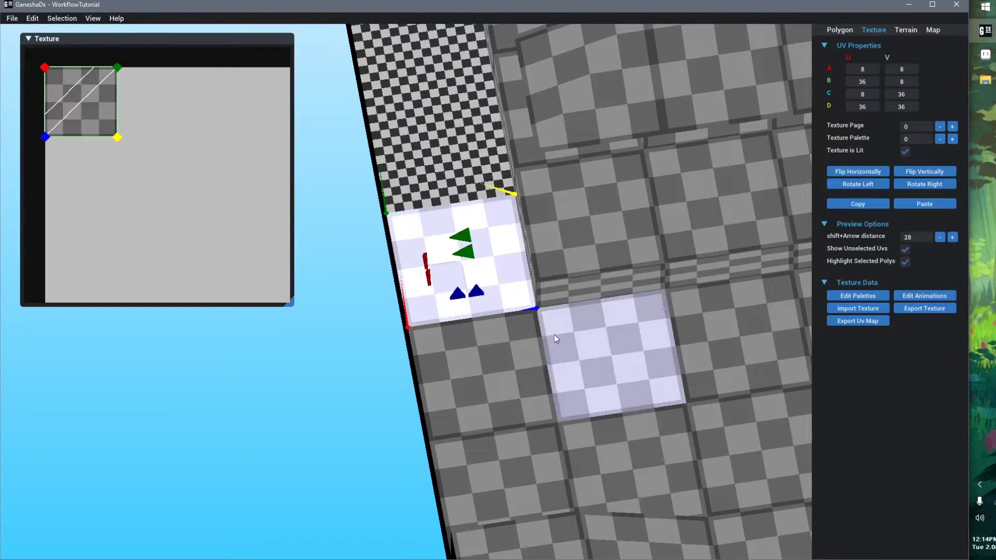
{"action": "left_click", "coordinate": [467, 232]}
{"action": "left_click", "coordinate": [467, 232]}
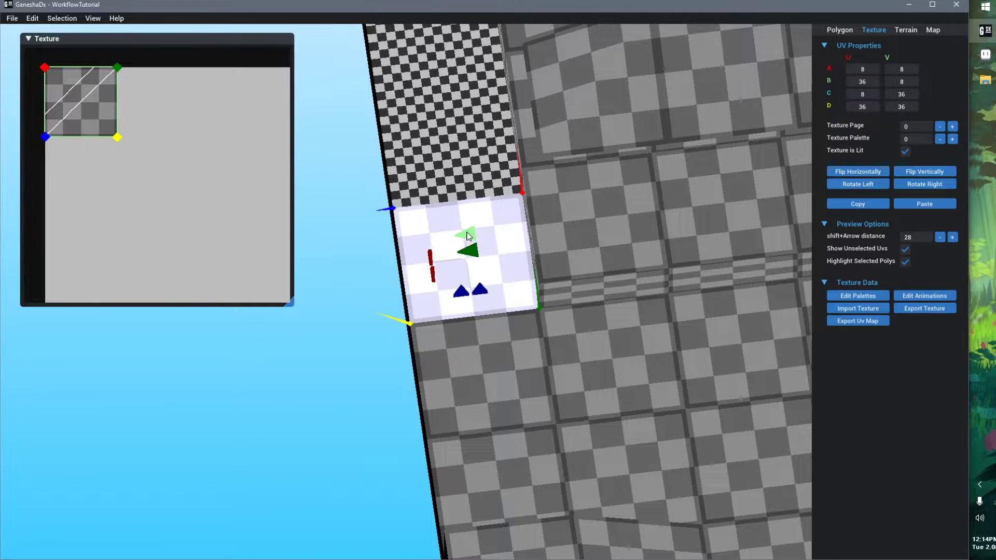
{"action": "left_click", "coordinate": [467, 232]}
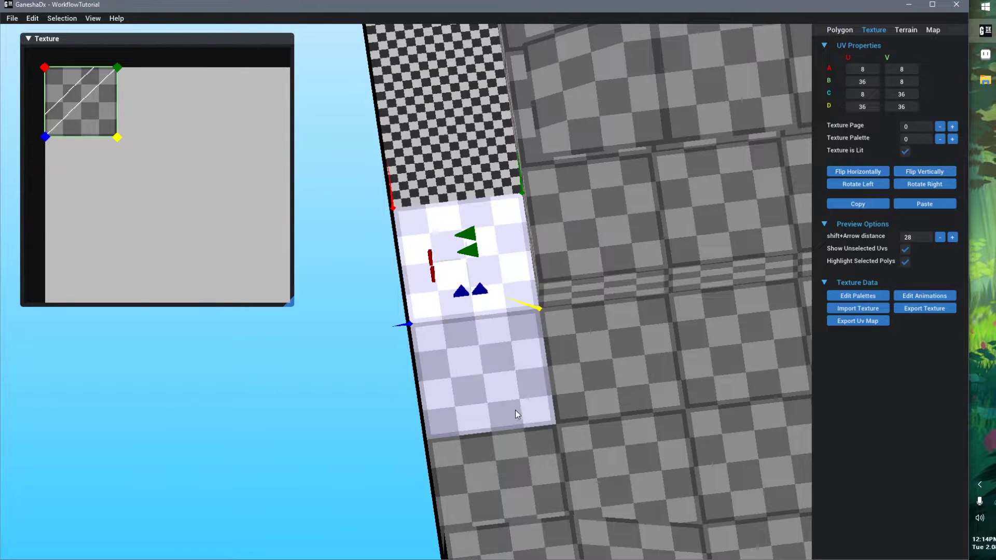
- Select the next coarse floor polygon and its neighbour in turn, matching their texture orientation to the rotated polygon
{"action": "left_click", "coordinate": [484, 392]}
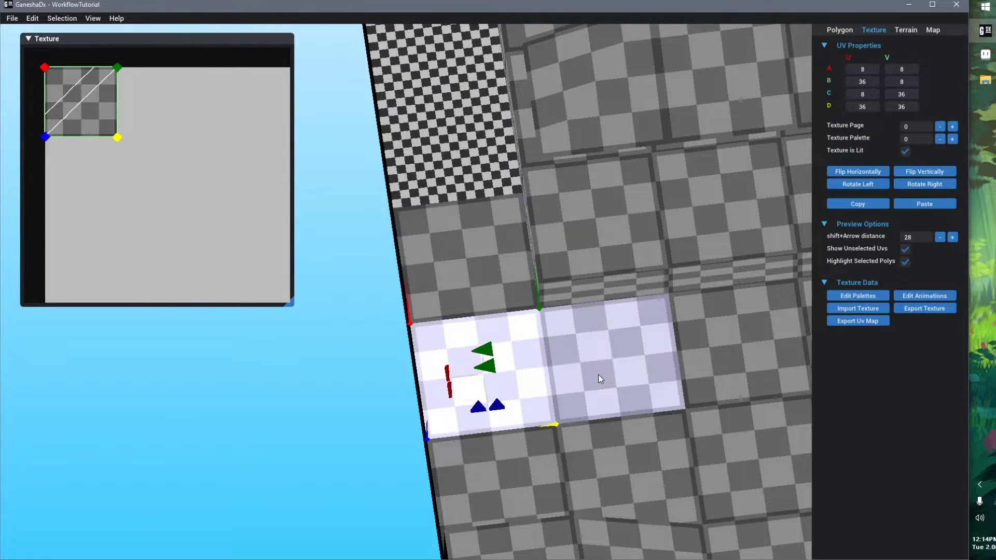
{"action": "left_click", "coordinate": [610, 390]}
{"action": "left_click", "coordinate": [619, 356]}
- Select the floor polygons below the low step together, including the two beside the map's outer edge
{"action": "middle_click_drag", "start_coordinate": [617, 428], "coordinate": [483, 394]}
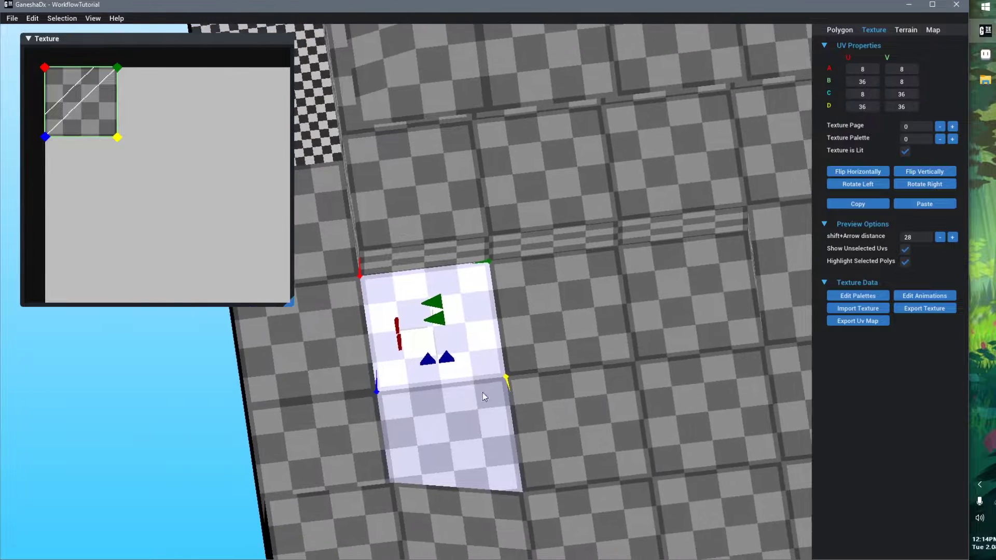
{"action": "right_click_drag", "start_coordinate": [483, 394], "coordinate": [596, 390]}
{"action": "scroll", "coordinate": [596, 390], "scroll_direction": "down", "scroll_amount": 4}
{"action": "left_click", "coordinate": [508, 330]}
{"action": "left_click", "coordinate": [549, 321], "text": "shift"}
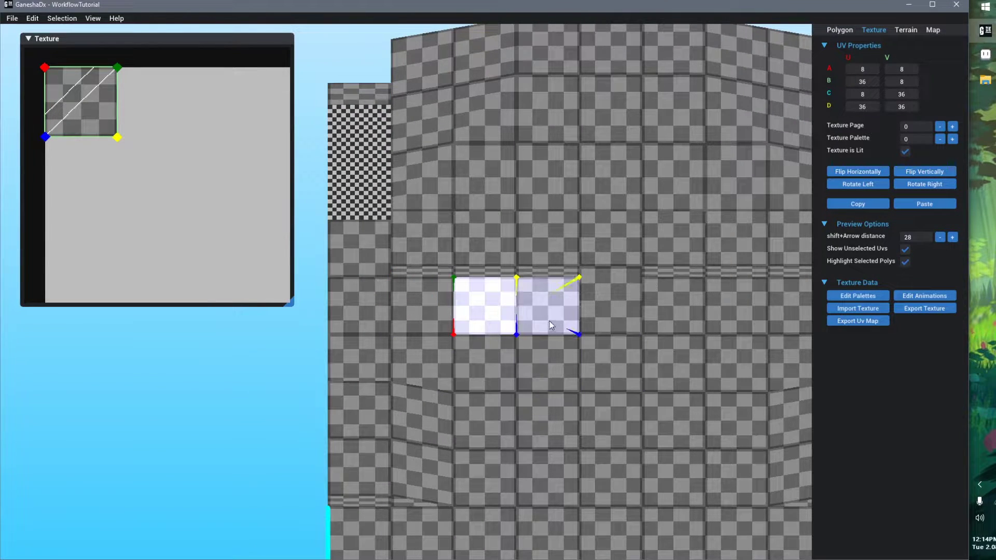
{"action": "left_click", "coordinate": [379, 351], "text": "shift"}
{"action": "left_click", "coordinate": [427, 355], "text": "shift"}
{"action": "left_click", "coordinate": [488, 355], "text": "shift"}
{"action": "left_click", "coordinate": [551, 353], "text": "shift"}
{"action": "left_click", "coordinate": [547, 415], "text": "shift"}
{"action": "left_click", "coordinate": [503, 414], "text": "shift"}
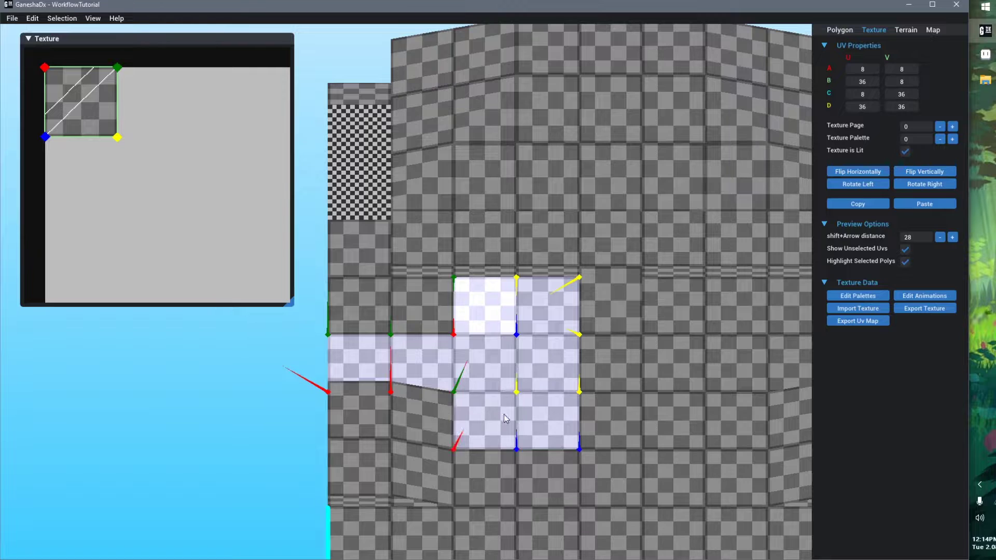
- Extend the selection over the rest of the lower floor, rotate all selected textures a quarter turn clockwise, and clear the selection
{"action": "middle_click_drag", "start_coordinate": [583, 454], "coordinate": [538, 214]}
{"action": "mouse_move", "coordinate": [446, 231]}
{"action": "left_mouse_down", "text": "shift"}
{"action": "mouse_move", "coordinate": [358, 311]}
{"action": "mouse_move", "coordinate": [378, 420]}
{"action": "mouse_move", "coordinate": [495, 418]}
{"action": "mouse_move", "coordinate": [513, 248]}
{"action": "mouse_move", "coordinate": [593, 334]}
{"action": "mouse_move", "coordinate": [576, 177]}
{"action": "mouse_move", "coordinate": [591, 127]}
{"action": "mouse_move", "coordinate": [635, 84]}
{"action": "mouse_move", "coordinate": [655, 412]}
{"action": "left_mouse_up", "text": "shift"}
{"action": "middle_click_drag", "start_coordinate": [691, 363], "coordinate": [498, 396]}
{"action": "mouse_move", "coordinate": [495, 445]}
{"action": "left_mouse_down", "text": "shift"}
{"action": "mouse_move", "coordinate": [624, 411]}
{"action": "mouse_move", "coordinate": [567, 396]}
{"action": "mouse_move", "coordinate": [495, 198]}
{"action": "mouse_move", "coordinate": [586, 107]}
{"action": "mouse_move", "coordinate": [571, 145]}
{"action": "left_mouse_up", "text": "shift"}
{"action": "middle_click_drag", "start_coordinate": [536, 225], "coordinate": [554, 457]}
{"action": "mouse_move", "coordinate": [602, 321]}
{"action": "left_mouse_down", "text": "shift"}
{"action": "mouse_move", "coordinate": [638, 275]}
{"action": "mouse_move", "coordinate": [650, 180]}
{"action": "left_mouse_up", "text": "shift"}
{"action": "scroll", "coordinate": [651, 180], "scroll_direction": "down", "scroll_amount": 3}
{"action": "right_click_drag", "start_coordinate": [565, 352], "coordinate": [617, 318]}
{"action": "middle_click_drag", "start_coordinate": [611, 378], "coordinate": [523, 336]}
{"action": "scroll", "coordinate": [523, 340], "scroll_direction": "up", "scroll_amount": 3}
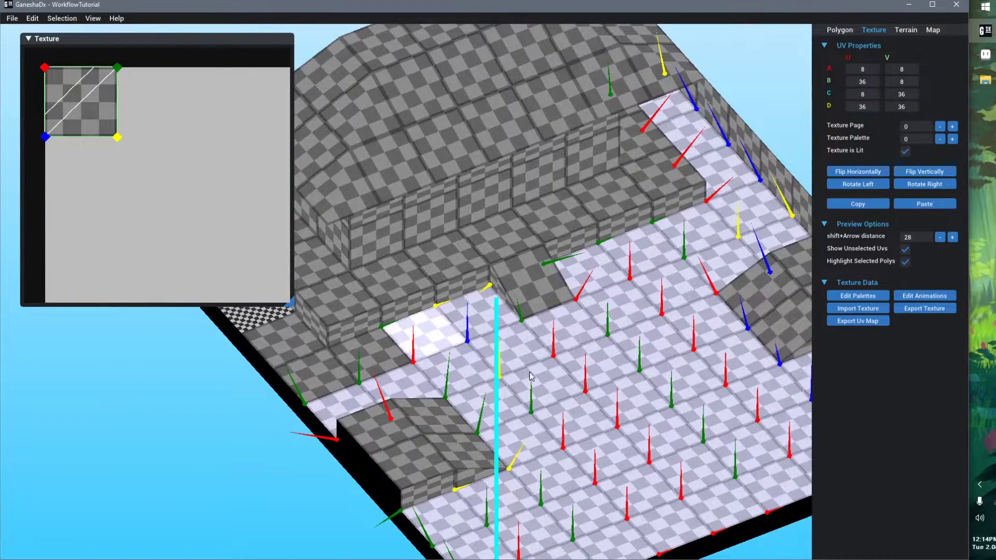
{"action": "middle_click_drag", "start_coordinate": [595, 385], "coordinate": [583, 351]}
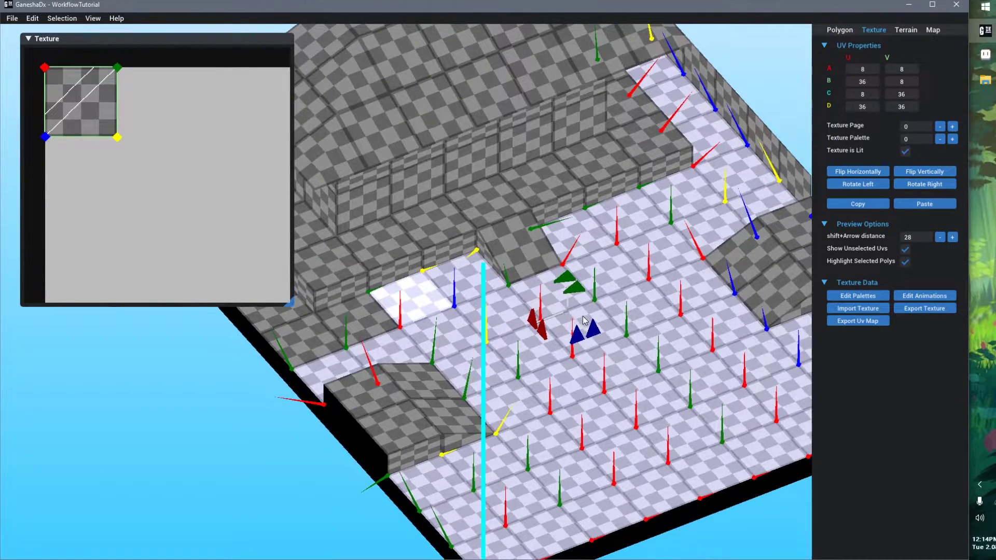
{"action": "left_click", "coordinate": [581, 286]}
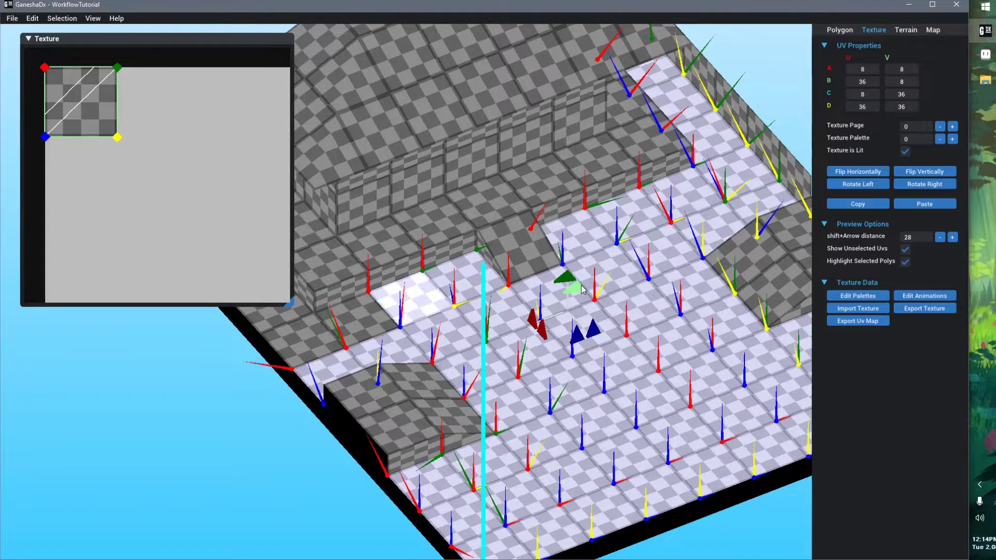
{"action": "left_click", "coordinate": [198, 476]}
- Check the texture corner orientation of individual polygons across the lower floor
{"action": "left_click", "coordinate": [534, 348]}
{"action": "left_click", "coordinate": [443, 330]}
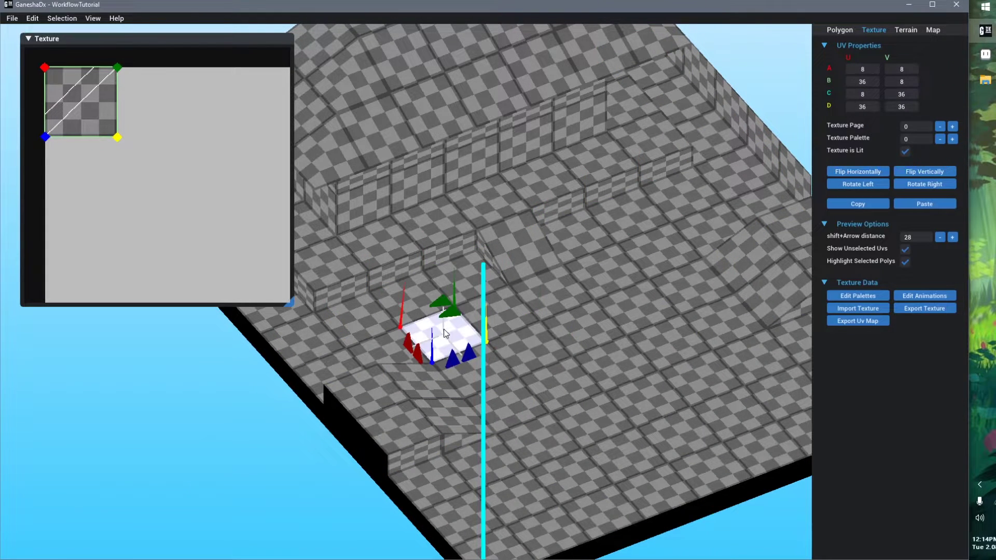
{"action": "left_click", "coordinate": [598, 341]}
{"action": "right_click_drag", "start_coordinate": [708, 405], "coordinate": [677, 457]}
{"action": "middle_click_drag", "start_coordinate": [527, 443], "coordinate": [612, 306]}
{"action": "scroll", "coordinate": [582, 320], "scroll_direction": "down", "scroll_amount": 3}
{"action": "scroll", "coordinate": [582, 311], "scroll_direction": "up", "scroll_amount": 3}
- Copy the UV mapping of the second finely checkered polygon onto the adjoining coarse polygon, placing corner A at U 8, V 64
{"action": "left_click", "coordinate": [358, 110]}
{"action": "middle_click_drag", "start_coordinate": [431, 222], "coordinate": [539, 288]}
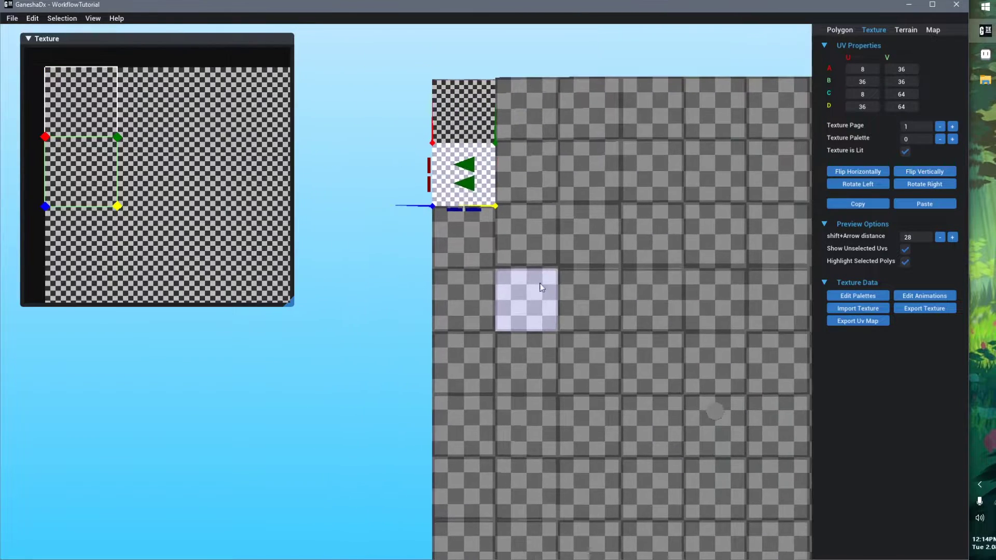
{"action": "left_click", "coordinate": [474, 237]}
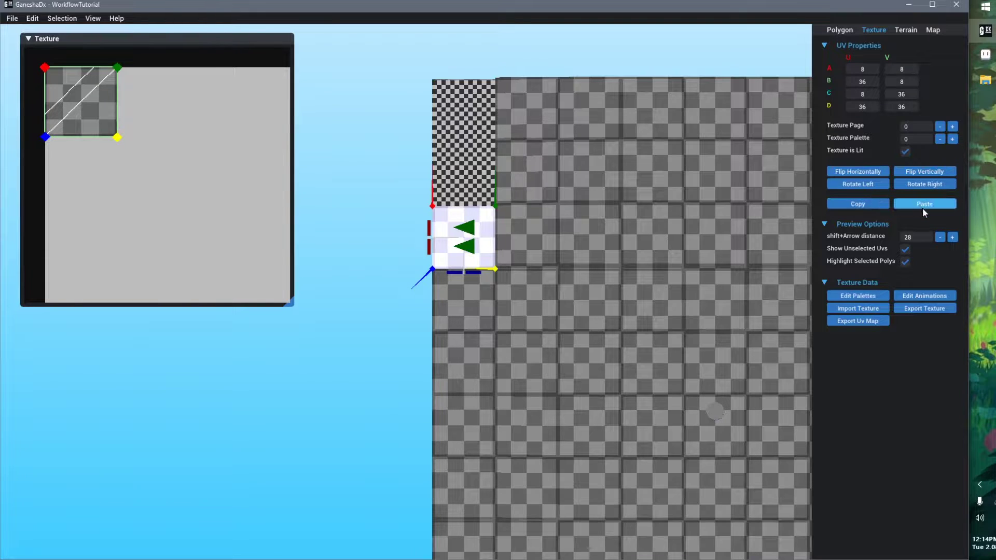
{"action": "left_click", "coordinate": [923, 208]}
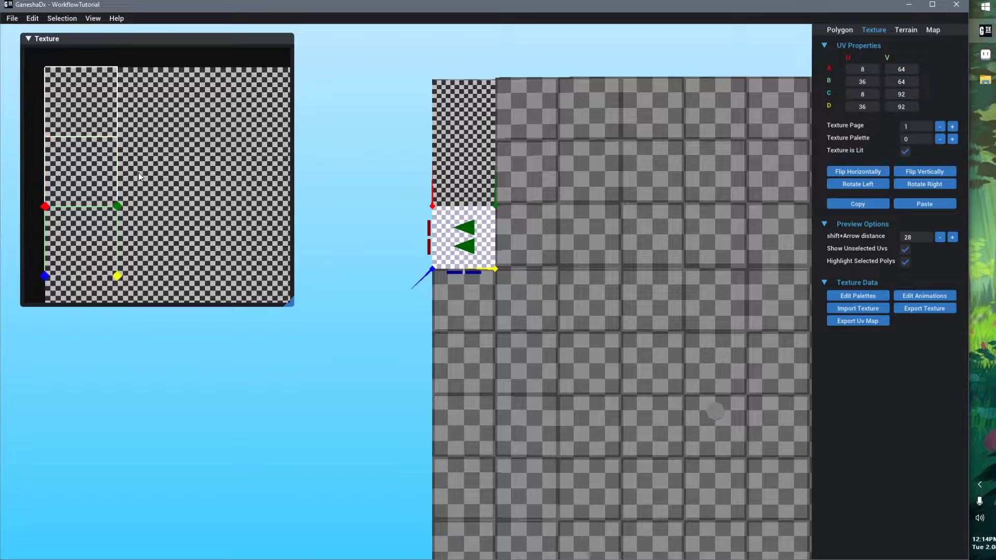
- Shift the third polygon's UV area up 28 and back, and nudge its corner A to U 11, V 63
{"action": "key", "text": "shift+Up"}
{"action": "key", "text": "shift+Down"}
{"action": "key", "text": "Right"}
{"action": "key", "text": "Right"}
{"action": "key", "text": "Right"}
{"action": "key", "text": "Up"}
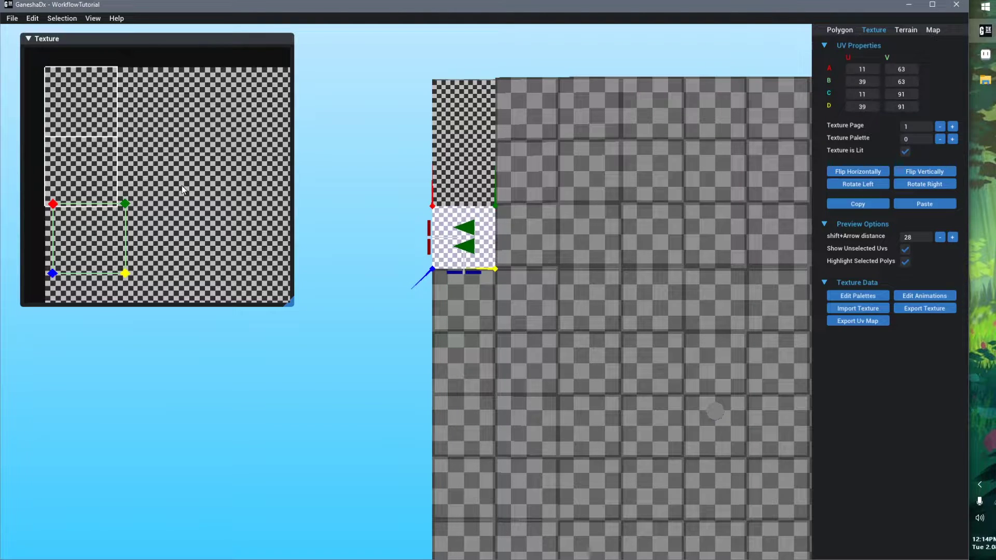
- Nudge the third polygon's UV area further until corner A is at U 10, V 60
{"action": "middle_click_drag", "start_coordinate": [351, 242], "coordinate": [351, 241]}
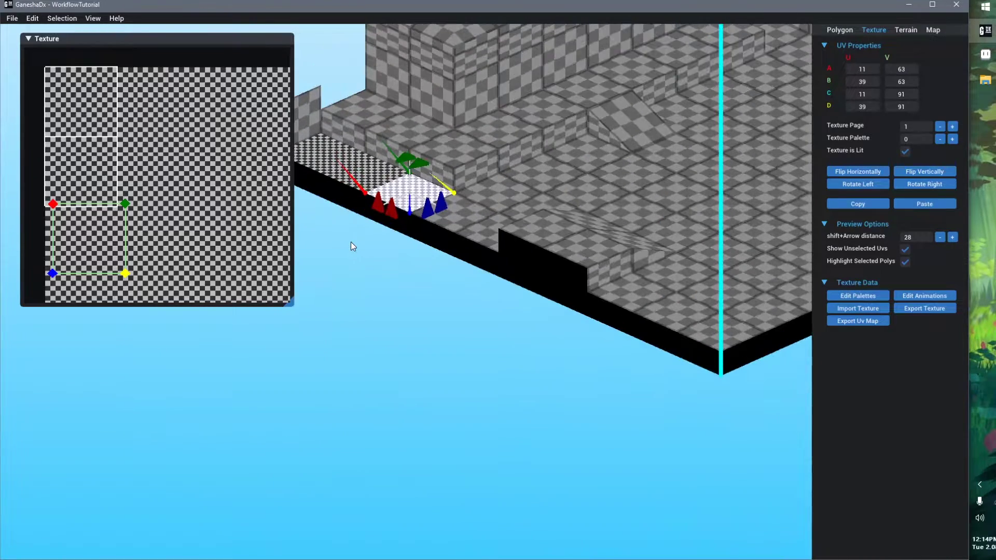
{"action": "middle_click_drag", "start_coordinate": [600, 191], "coordinate": [572, 266]}
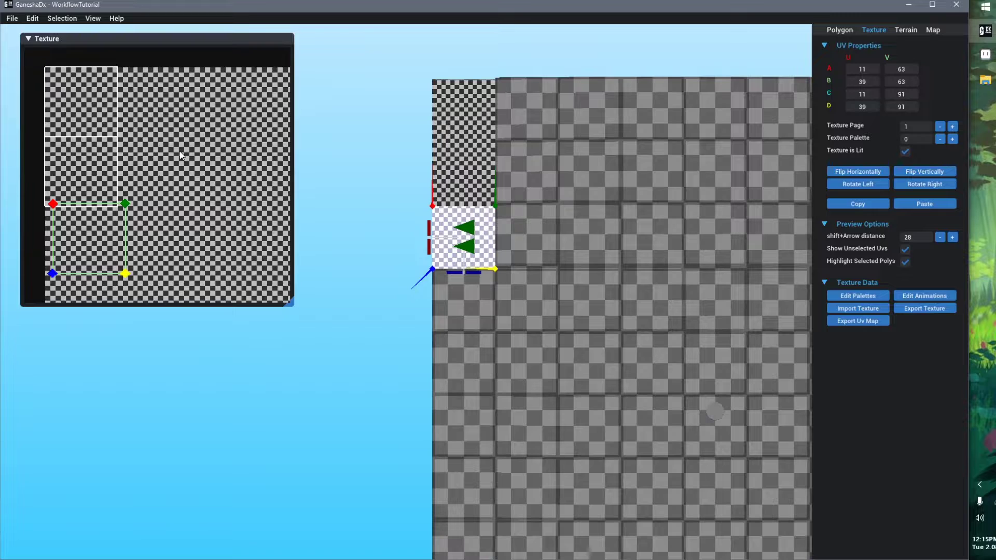
{"action": "key", "text": "Up"}
{"action": "key", "text": "Up"}
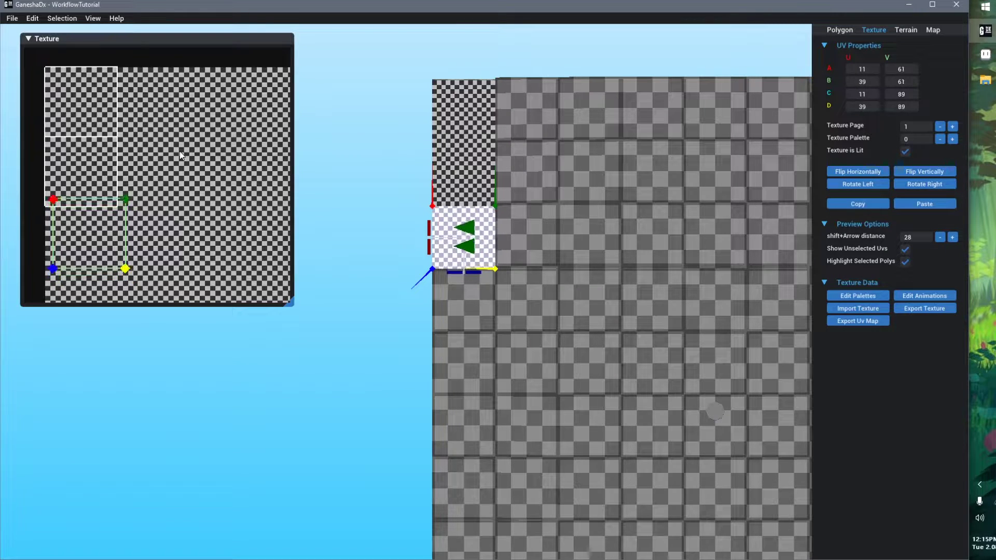
{"action": "key", "text": "Left"}
{"action": "key", "text": "Up"}
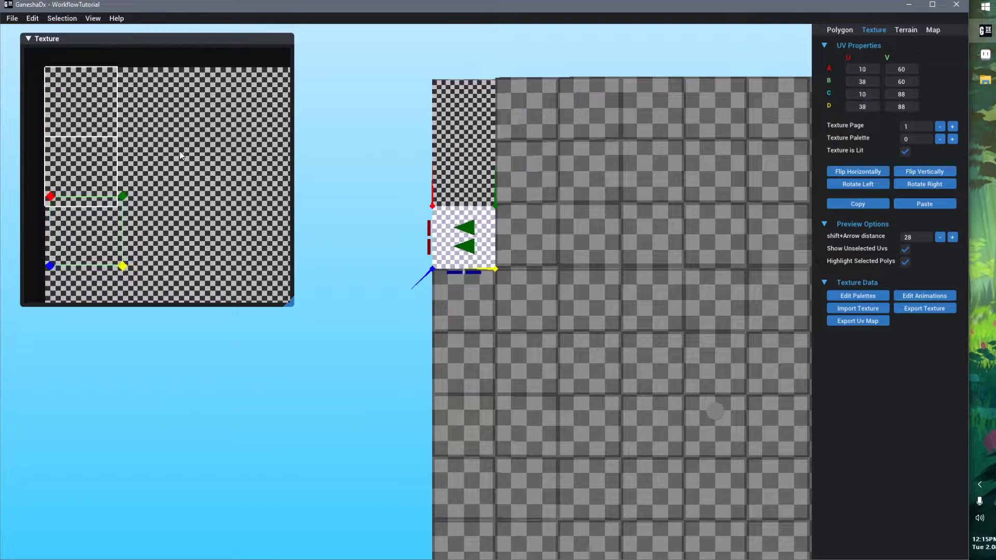
- Nudge the UV area back against its neighbour, with corner A at U 8, V 64
{"action": "key", "text": "Left"}
{"action": "key", "text": "Down"}
{"action": "key", "text": "Down"}
{"action": "key", "text": "Down"}
{"action": "key", "text": "Down"}
{"action": "key", "text": "Down"}
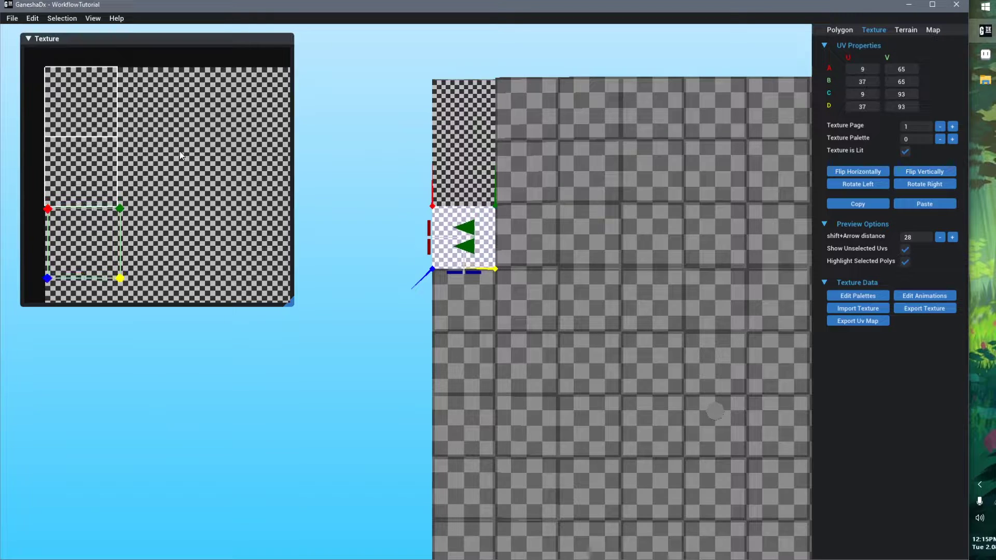
{"action": "key", "text": "Left"}
{"action": "key", "text": "Up"}
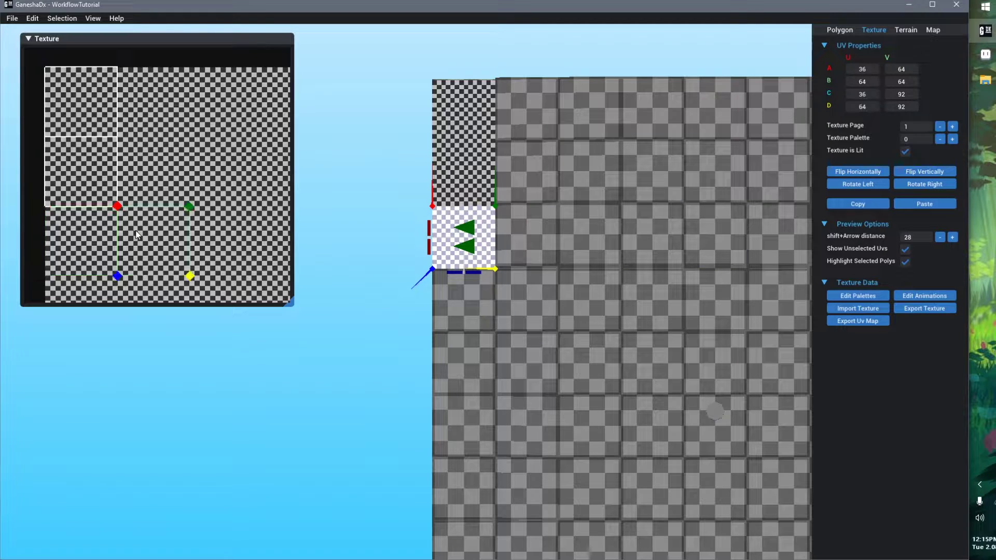
- Move the UV area around the page in 28-unit steps and return corner A to U 8, V 64
{"action": "key", "text": "shift+Up"}
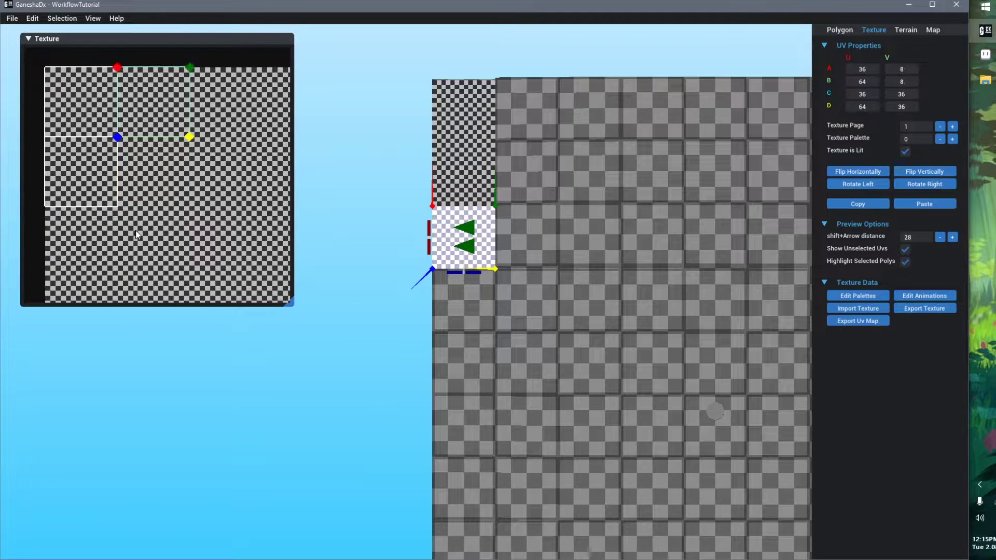
{"action": "key", "text": "shift+Right"}
{"action": "key", "text": "shift+Down"}
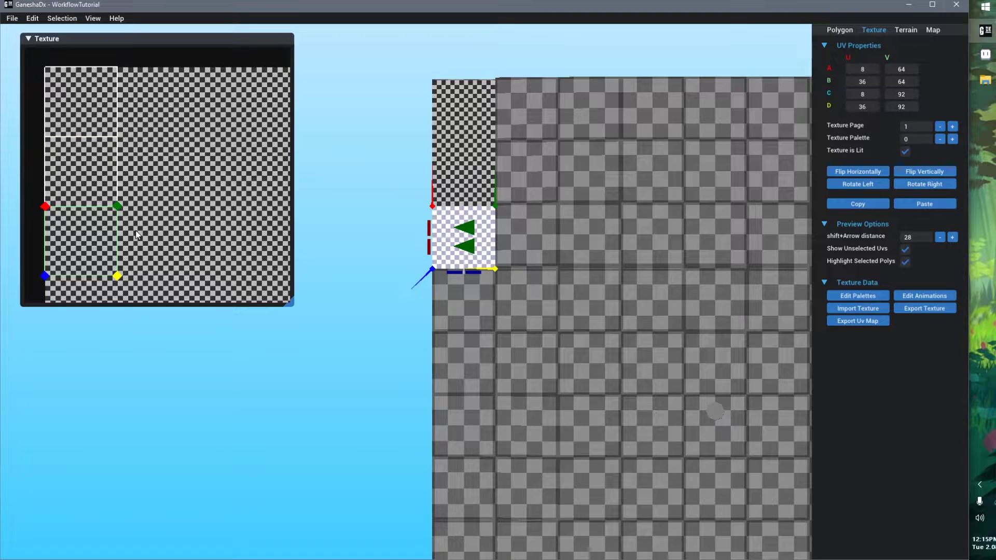
- Paste the copied UV mapping onto the fourth polygon of the edge column, move corner A to V 92, and clear the selection
{"action": "middle_click_drag", "start_coordinate": [591, 376], "coordinate": [570, 309]}
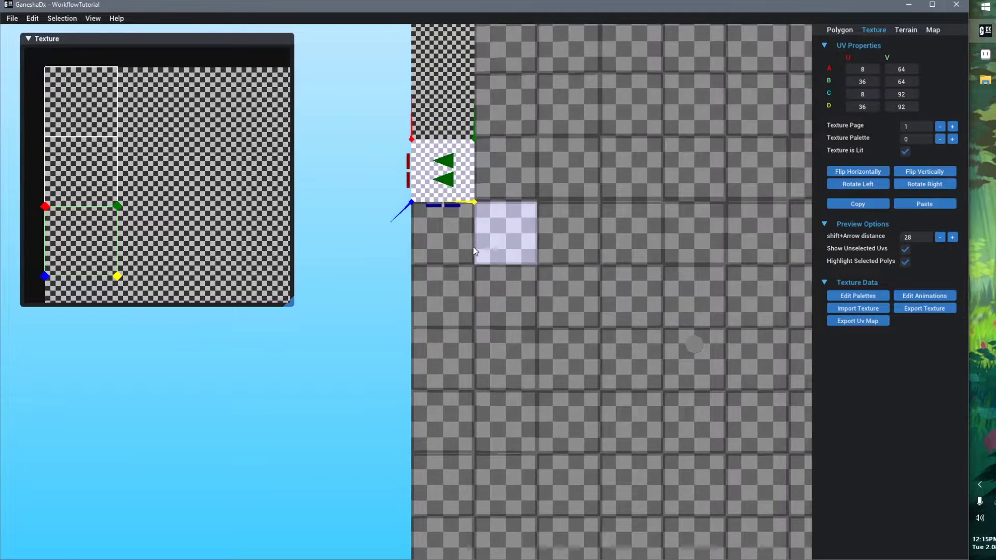
{"action": "left_click", "coordinate": [442, 244]}
{"action": "left_click", "coordinate": [924, 204]}
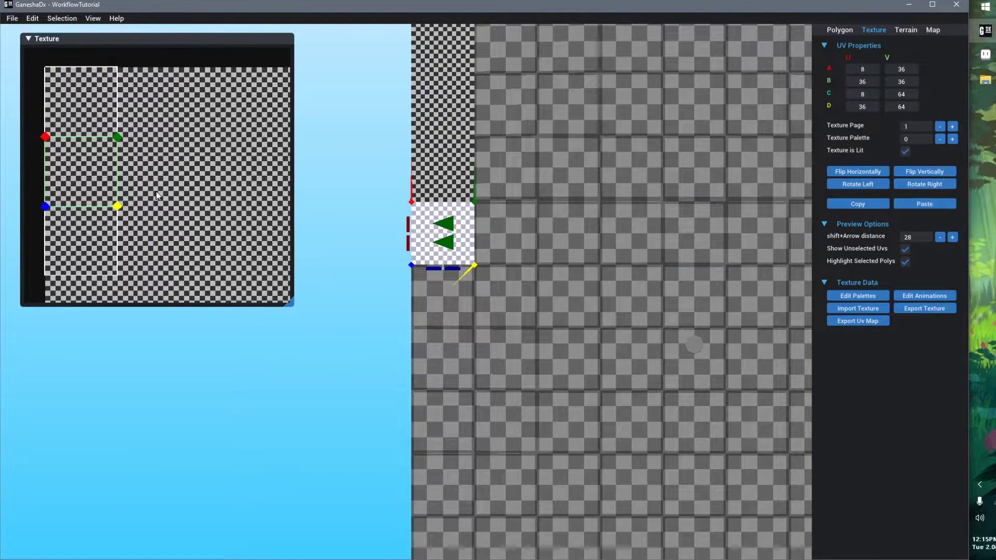
{"action": "key", "text": "shift+Down"}
{"action": "key", "text": "shift+Down"}
{"action": "scroll", "coordinate": [112, 202], "scroll_direction": "down", "scroll_amount": 2}
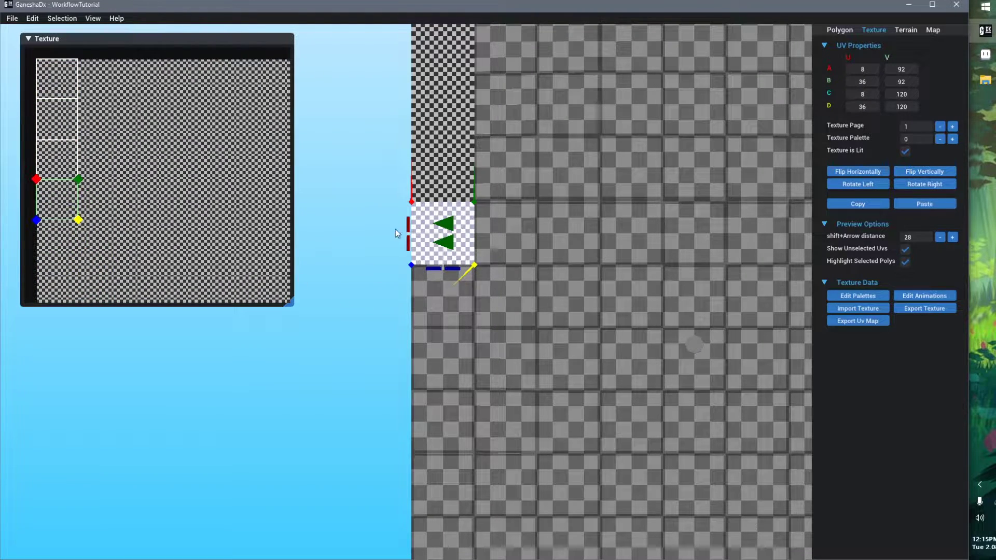
{"action": "left_click", "coordinate": [386, 264]}
- Paste the copied UV mapping onto the polygon beside the column's fourth one and move corner A to U 36, V 92
{"action": "right_click_drag", "start_coordinate": [419, 294], "coordinate": [462, 282]}
{"action": "middle_click_drag", "start_coordinate": [462, 282], "coordinate": [622, 363]}
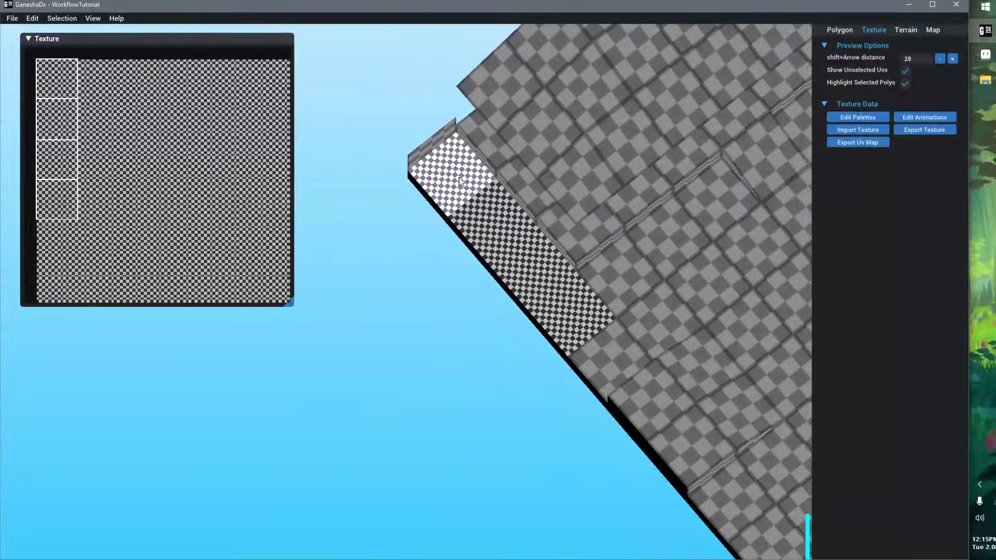
{"action": "middle_click_drag", "start_coordinate": [692, 340], "coordinate": [555, 307]}
{"action": "right_click_drag", "start_coordinate": [556, 307], "coordinate": [617, 340]}
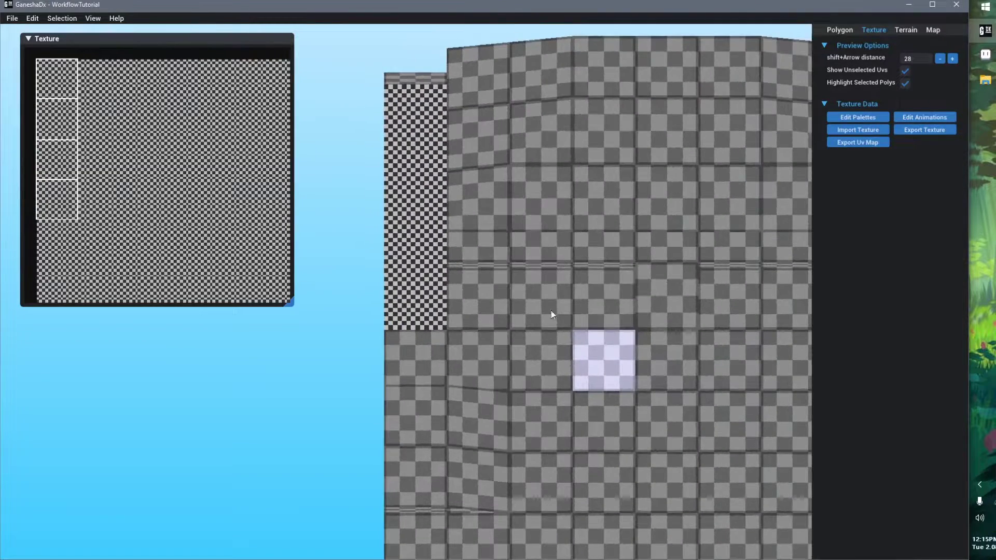
{"action": "left_click", "coordinate": [503, 293]}
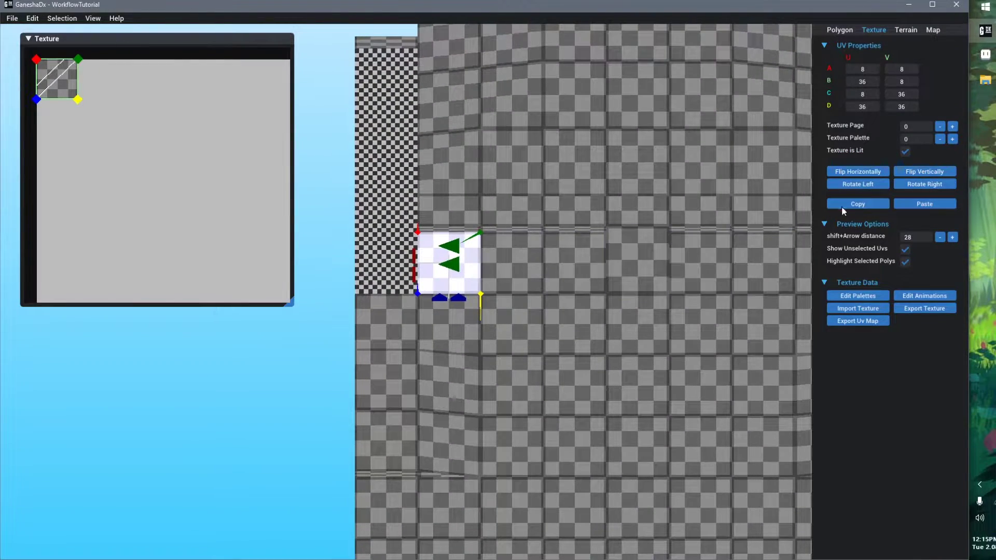
{"action": "left_click", "coordinate": [912, 205]}
{"action": "key", "text": "shift+Down"}
{"action": "key", "text": "shift+Down"}
{"action": "key", "text": "shift+Right"}
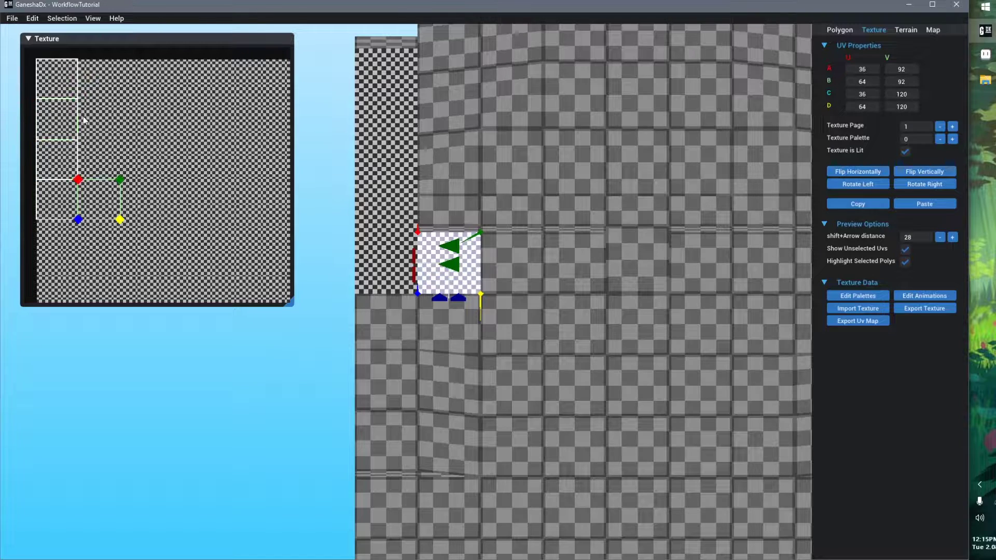
- Paste the copied UV mapping onto the next polygon in that row and move corner A to U 64, V 92
{"action": "left_click", "coordinate": [516, 235]}
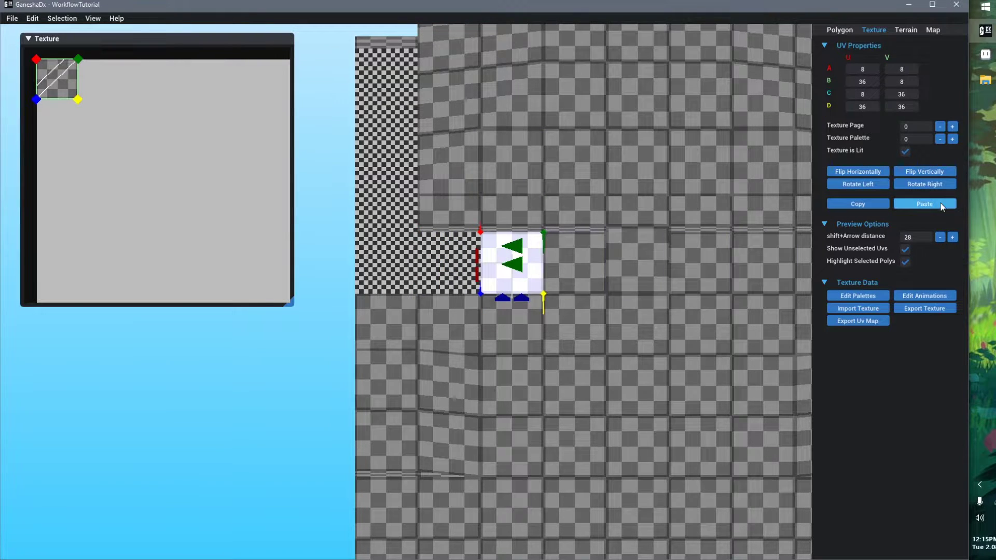
{"action": "left_click", "coordinate": [924, 204]}
{"action": "key", "text": "shift+Down"}
{"action": "key", "text": "shift+Down"}
{"action": "key", "text": "shift+Right"}
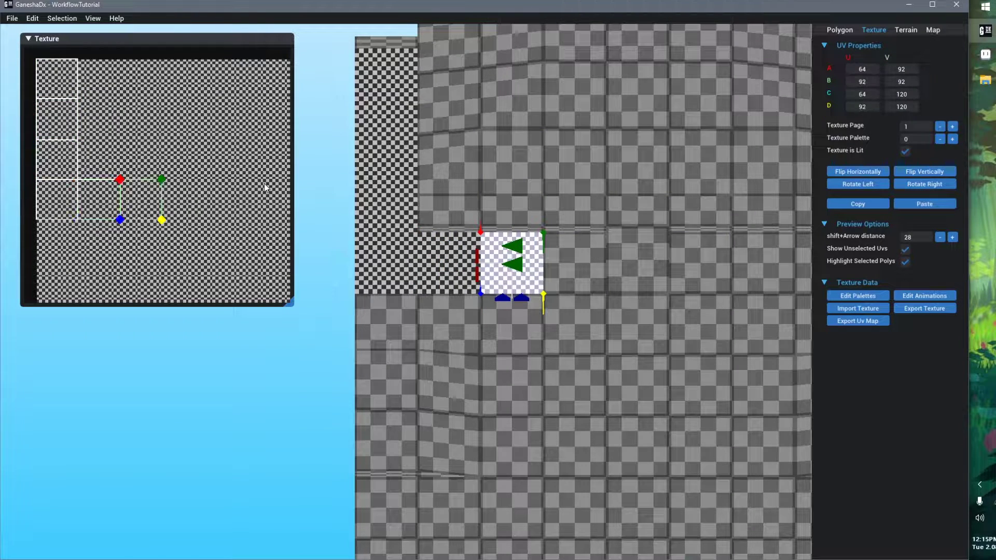
- Paste the copied UV mapping onto the row's following coarse polygon and move corner A to U 92, V 92
{"action": "left_click", "coordinate": [586, 237]}
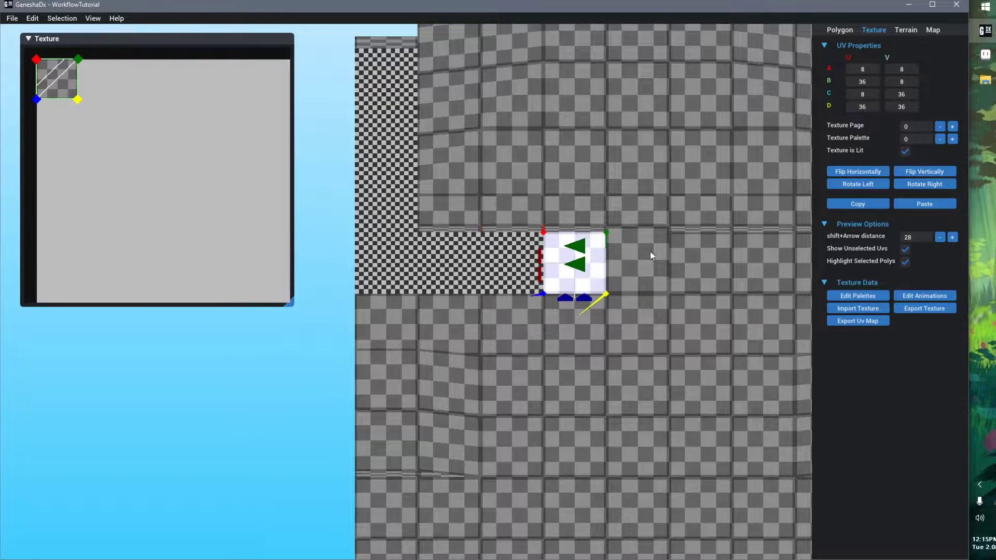
{"action": "left_click", "coordinate": [923, 204]}
{"action": "key", "text": "shift+Down"}
{"action": "key", "text": "shift+Down"}
{"action": "key", "text": "shift+Right"}
{"action": "key", "text": "shift+Right"}
{"action": "key", "text": "shift+Right"}
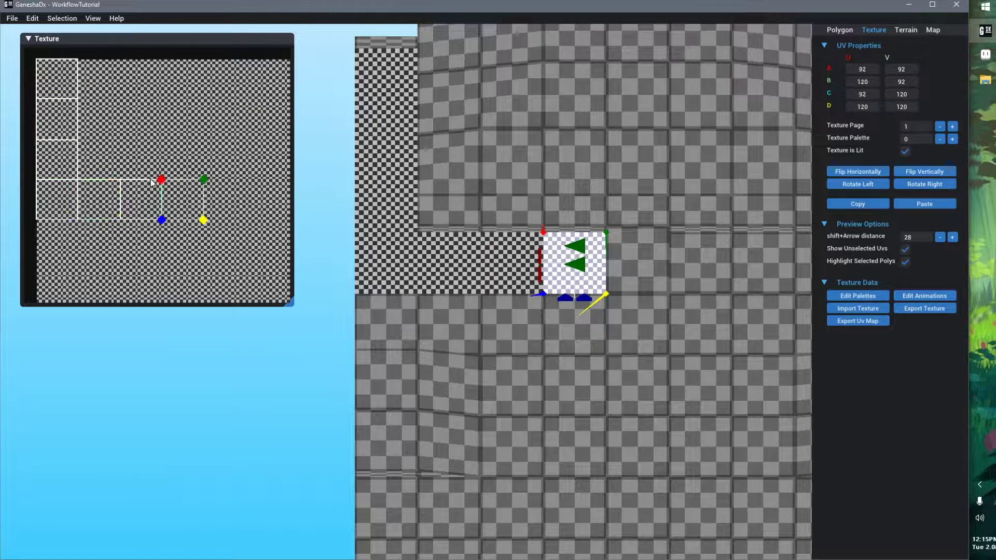
- Clear the polygon selection and save the map
{"action": "middle_click_drag", "start_coordinate": [478, 351], "coordinate": [469, 284]}
{"action": "right_click_drag", "start_coordinate": [470, 284], "coordinate": [481, 266]}
{"action": "scroll", "coordinate": [474, 262], "scroll_direction": "up", "scroll_amount": 2}
{"action": "middle_click_drag", "start_coordinate": [474, 262], "coordinate": [490, 310]}
{"action": "right_click_drag", "start_coordinate": [490, 310], "coordinate": [493, 307]}
{"action": "left_click", "coordinate": [313, 359]}
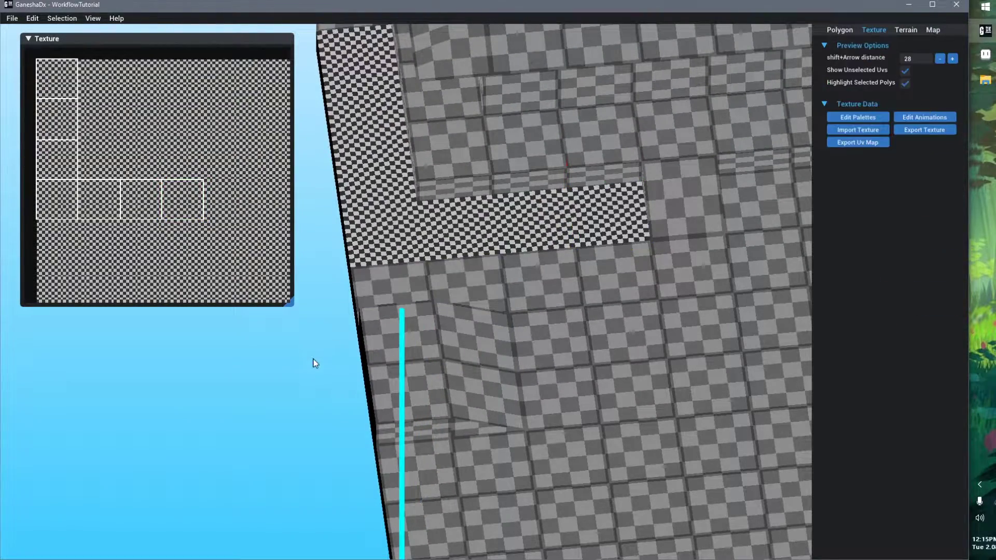
{"action": "key", "text": "ctrl+s"}
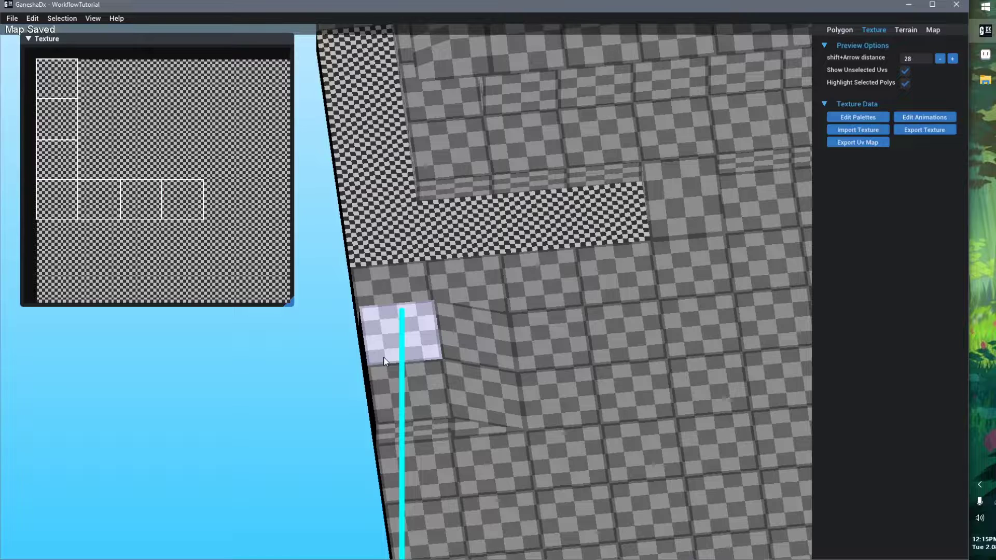
- Open the map file MAP048.GNS from the MAP folder inside FFT_ISO
{"action": "left_click", "coordinate": [216, 43]}
{"action": "key", "text": "ctrl+o"}
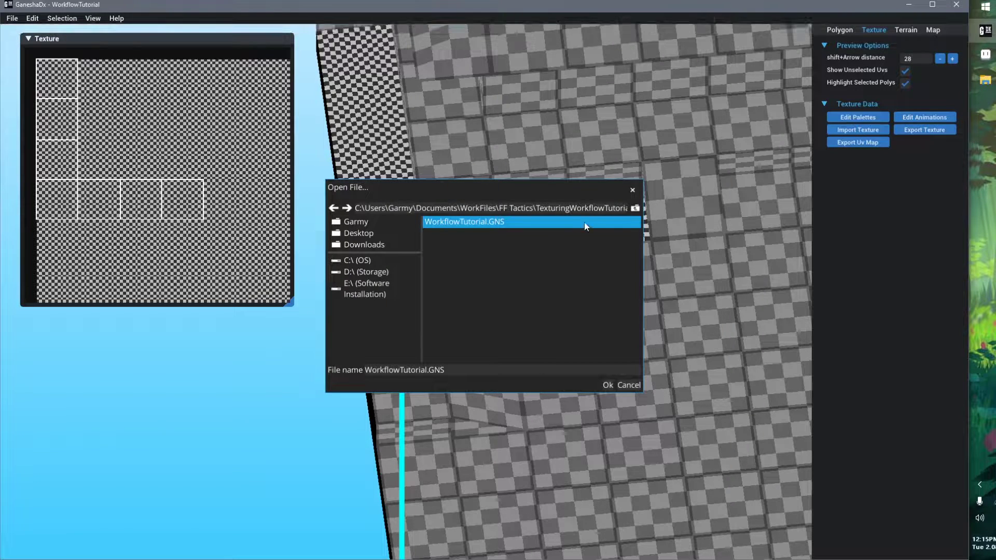
{"action": "left_click", "coordinate": [633, 208]}
{"action": "double_click", "coordinate": [470, 262]}
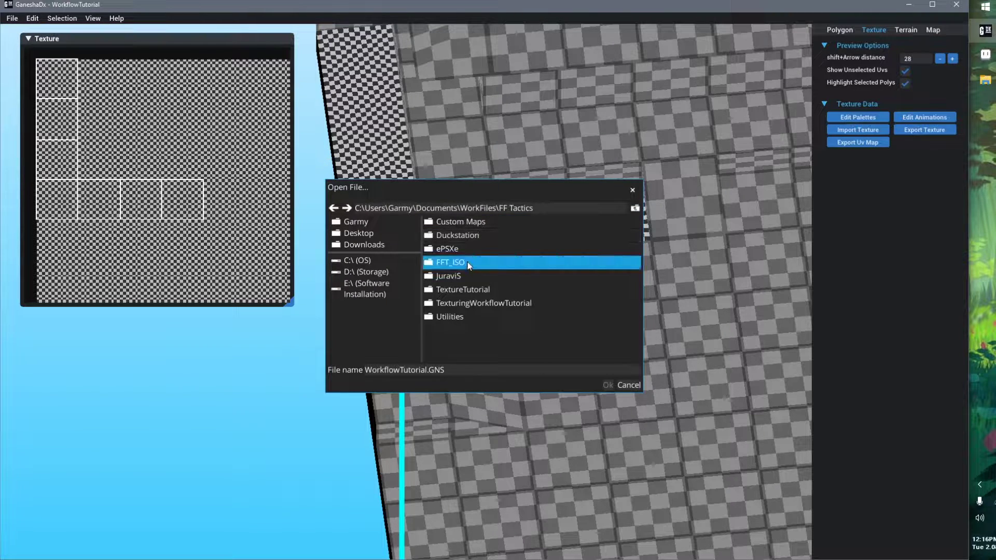
{"action": "double_click", "coordinate": [461, 276]}
{"action": "scroll", "coordinate": [473, 292], "scroll_direction": "down", "scroll_amount": 10}
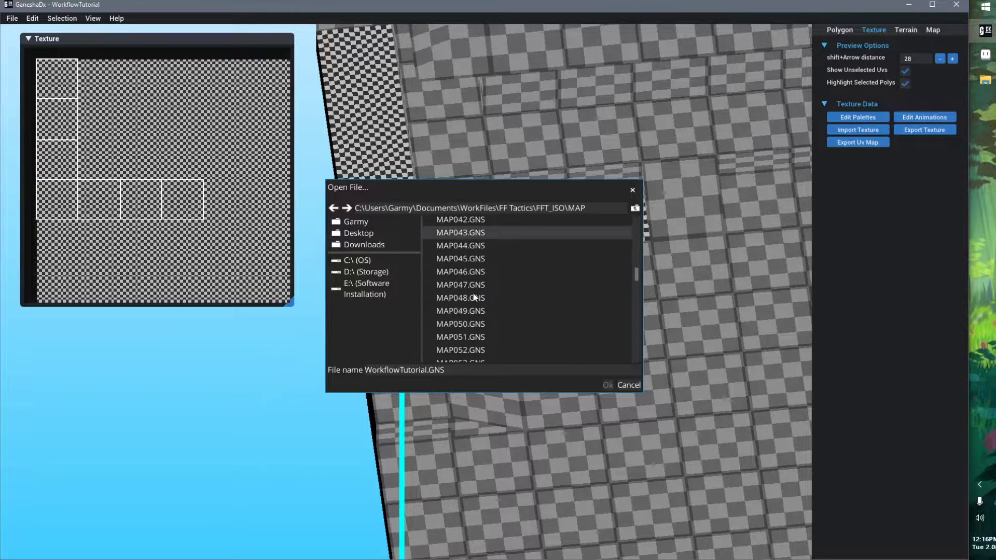
{"action": "left_click", "coordinate": [474, 297]}
{"action": "double_click", "coordinate": [474, 297]}
- Select the paved stone floor polygon on the middle terrace, next to the raised stone walkway
{"action": "middle_click_drag", "start_coordinate": [573, 250], "coordinate": [328, 334]}
{"action": "scroll", "coordinate": [328, 334], "scroll_direction": "down", "scroll_amount": 5}
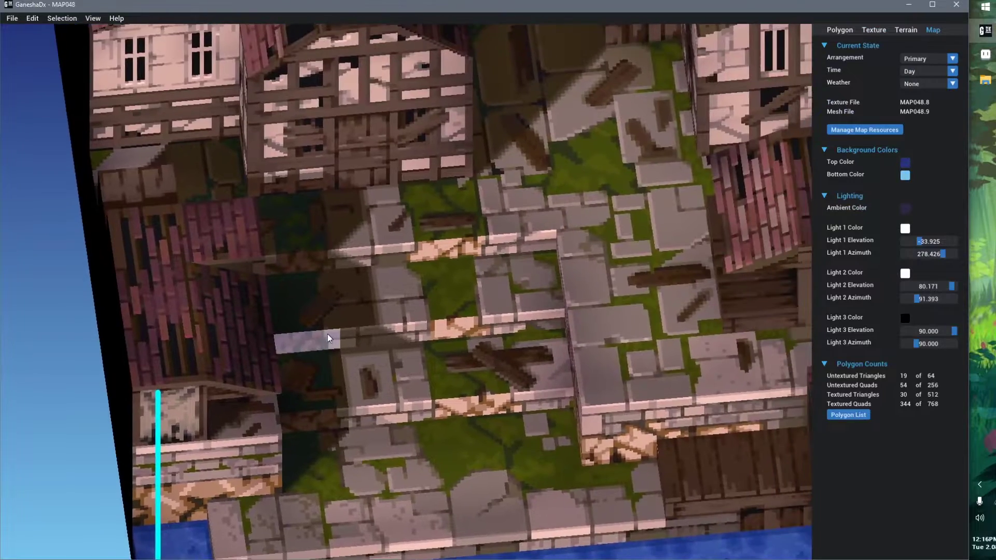
{"action": "right_click_drag", "start_coordinate": [361, 331], "coordinate": [395, 298]}
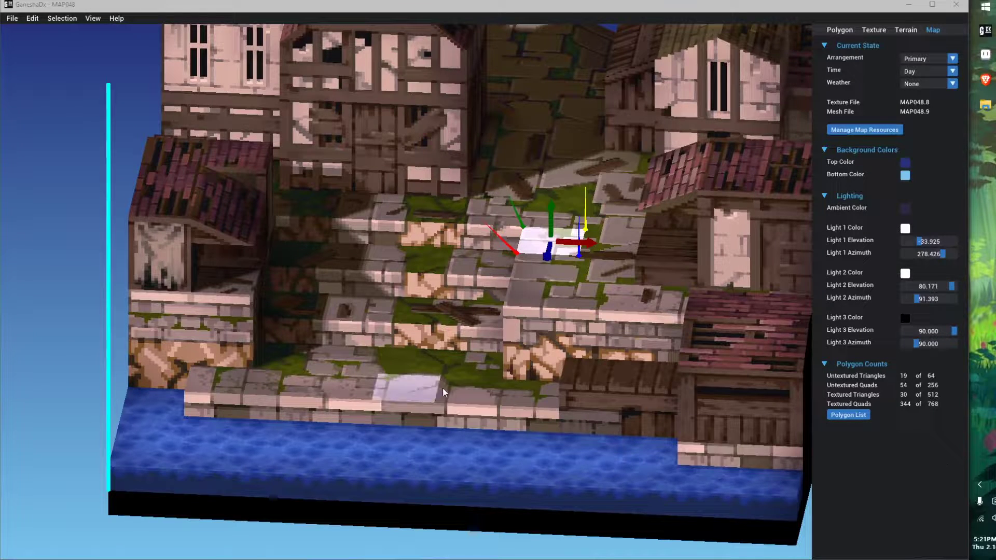
{"action": "left_click", "coordinate": [478, 375]}
{"action": "right_click_drag", "start_coordinate": [478, 375], "coordinate": [509, 394]}
{"action": "scroll", "coordinate": [496, 216], "scroll_direction": "up", "scroll_amount": 3}
{"action": "left_click", "coordinate": [495, 216]}
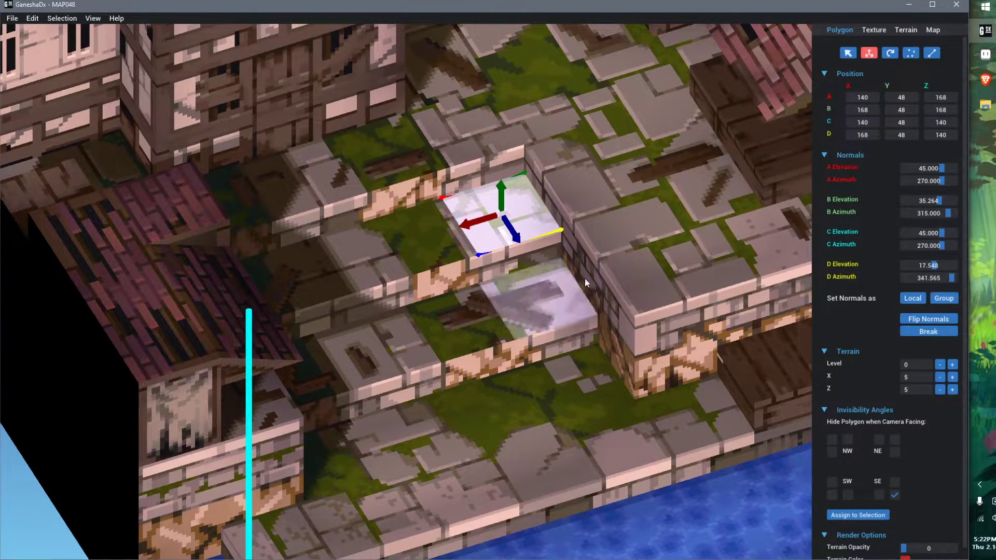
- Show the paved polygon's UV properties and examine its mapped area on the texture page up close
{"action": "right_click_drag", "start_coordinate": [583, 279], "coordinate": [593, 286]}
{"action": "scroll", "coordinate": [497, 213], "scroll_direction": "up", "scroll_amount": 5}
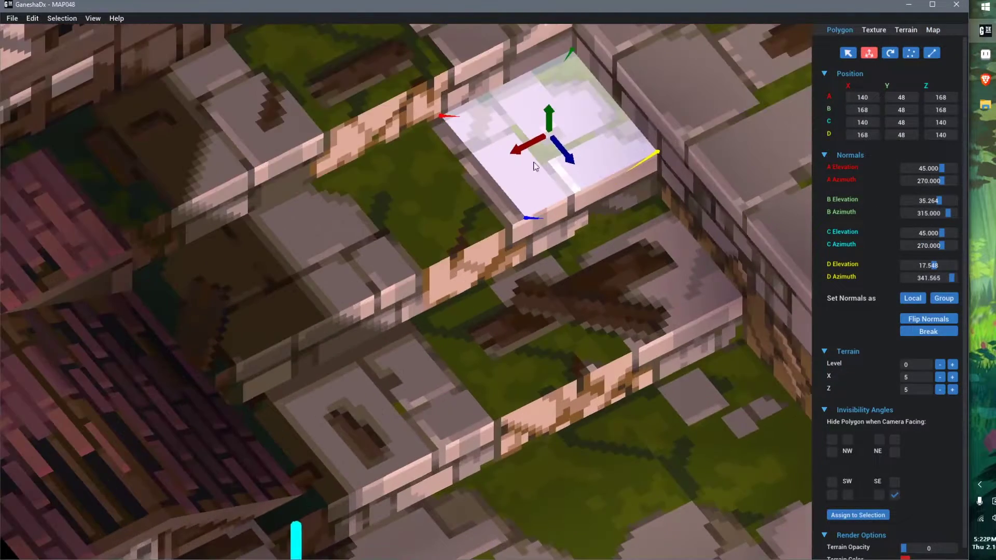
{"action": "middle_click_drag", "start_coordinate": [534, 164], "coordinate": [428, 343]}
{"action": "scroll", "coordinate": [427, 342], "scroll_direction": "up", "scroll_amount": 3}
{"action": "left_click", "coordinate": [873, 31]}
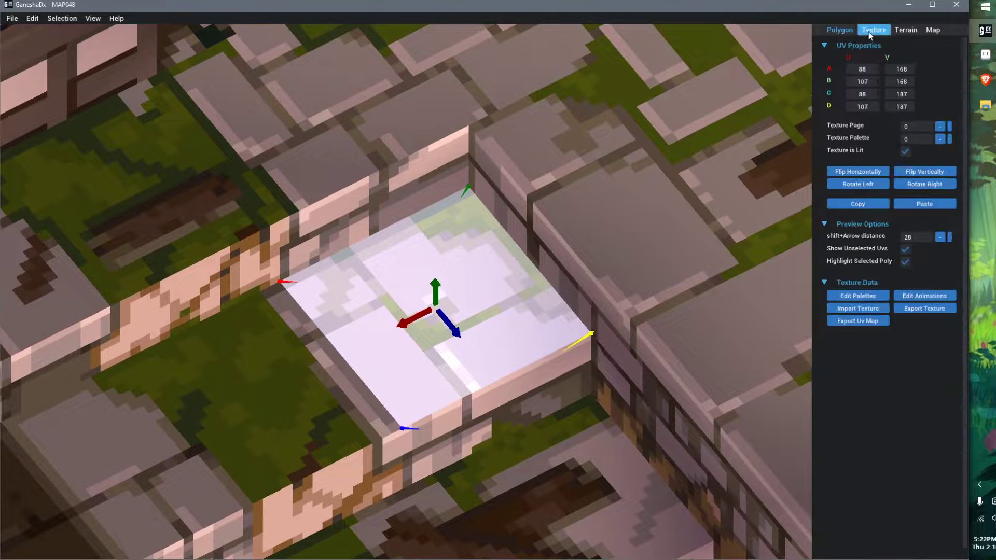
{"action": "scroll", "coordinate": [104, 203], "scroll_direction": "down", "scroll_amount": 3}
{"action": "middle_click_drag", "start_coordinate": [69, 158], "coordinate": [145, 159]}
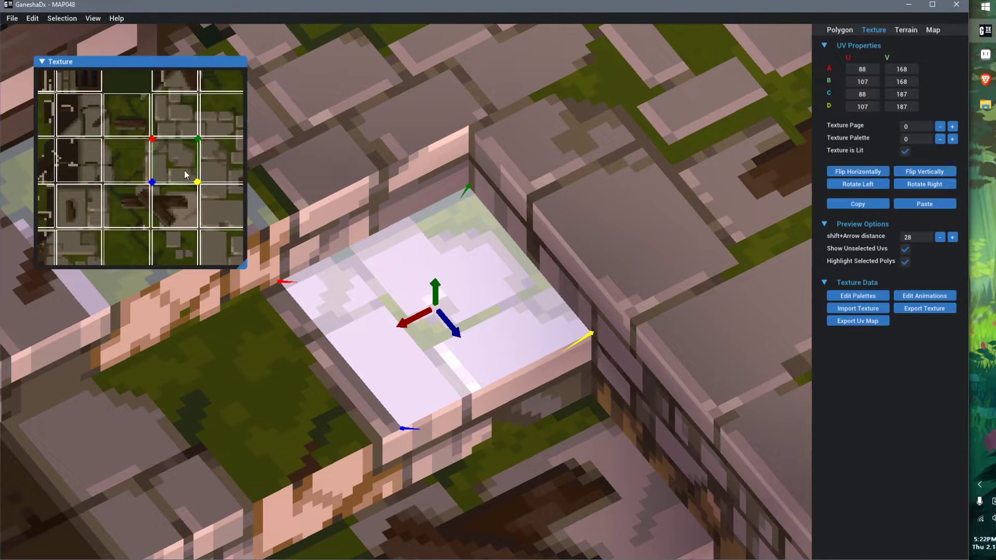
{"action": "scroll", "coordinate": [146, 158], "scroll_direction": "up", "scroll_amount": 4}
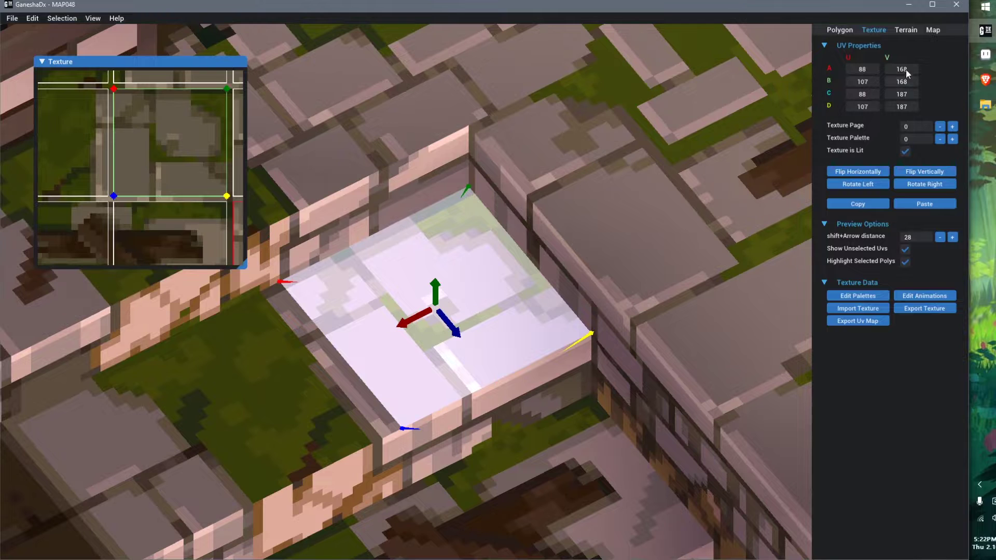
- In Calculator, work out the paved polygon's UV width as 107 − 88 and its height as 187 − 168
{"action": "key", "text": "XF86Calculator"}
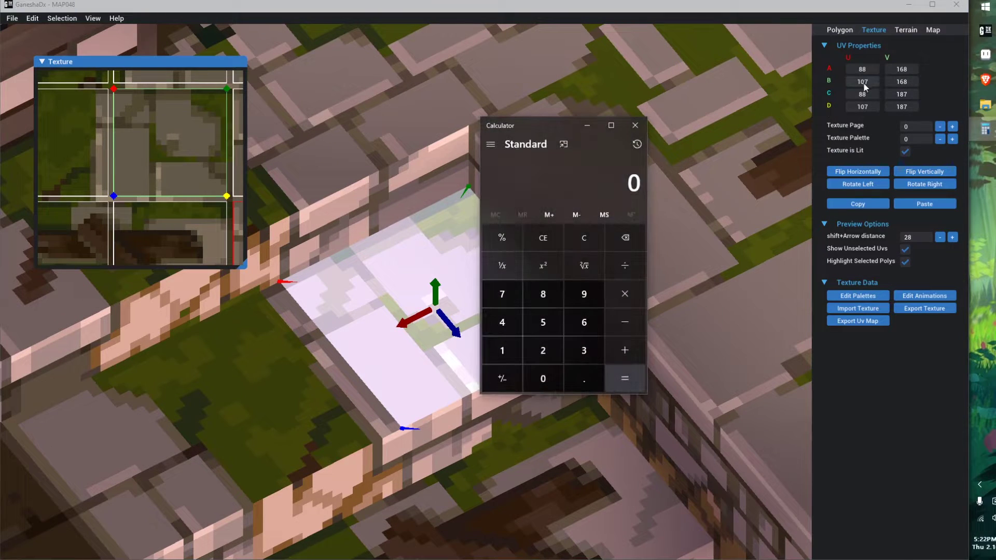
{"action": "type", "text": "107-88"}
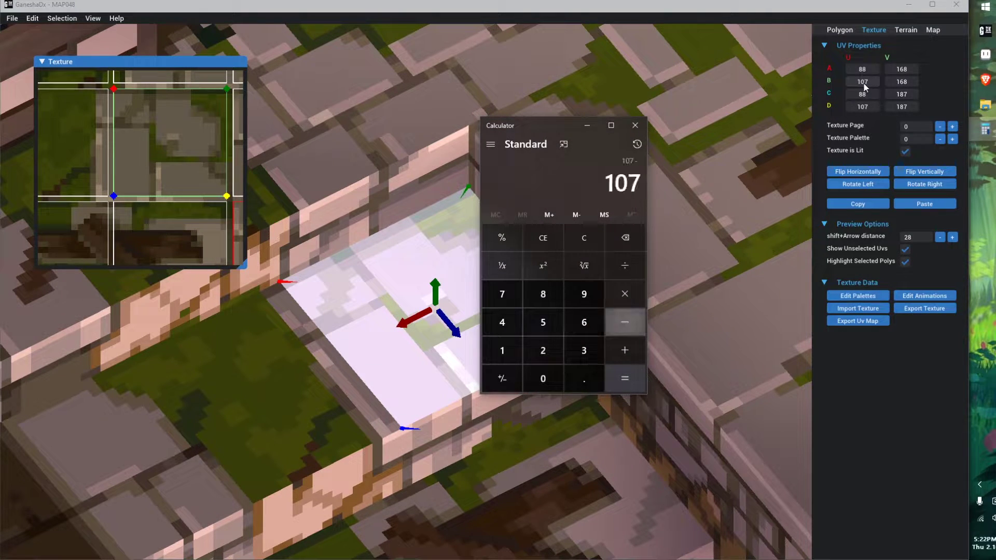
{"action": "key", "text": "Return"}
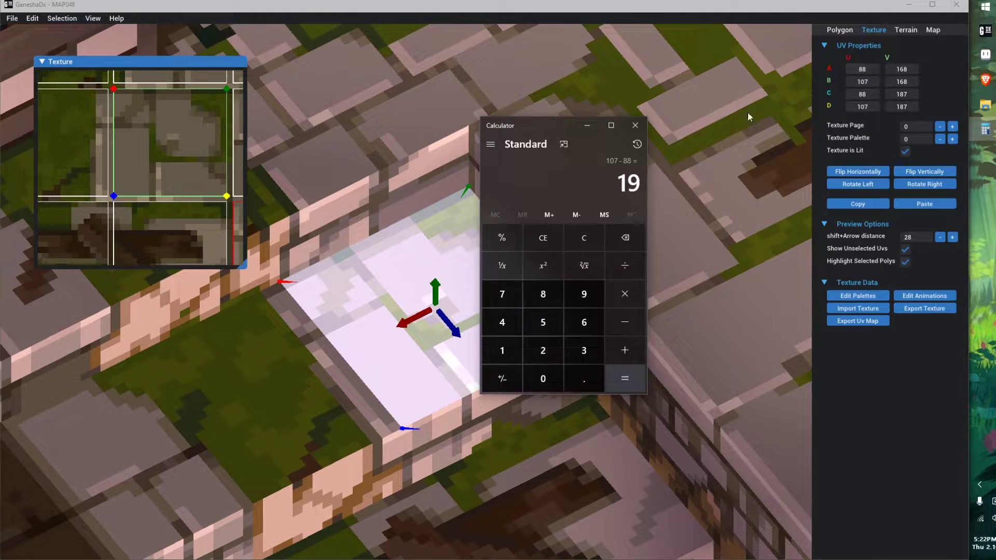
{"action": "type", "text": "1"}
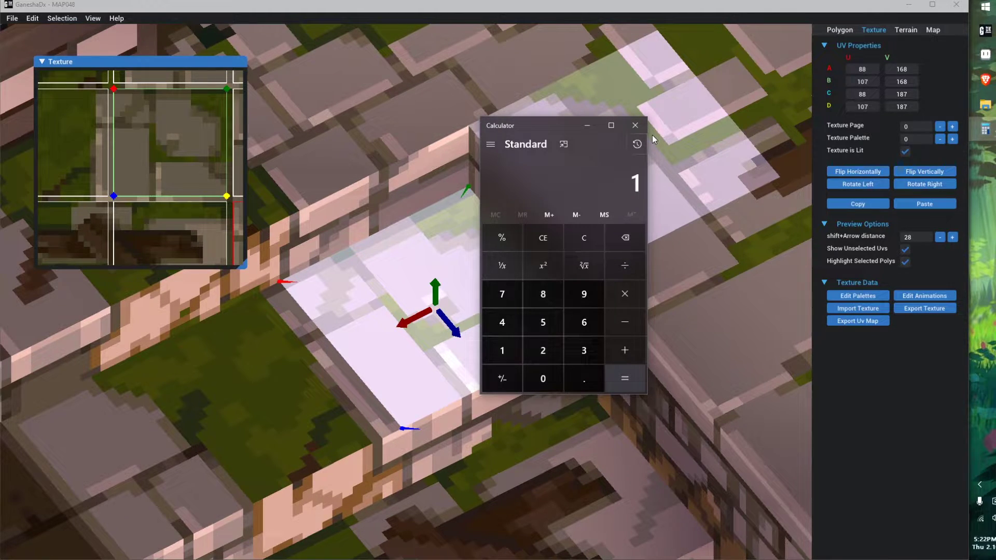
{"action": "type", "text": "87 - 168"}
{"action": "key", "text": "Return"}
{"action": "left_click_drag", "start_coordinate": [539, 118], "coordinate": [672, 256]}
{"action": "left_click", "coordinate": [459, 313]}
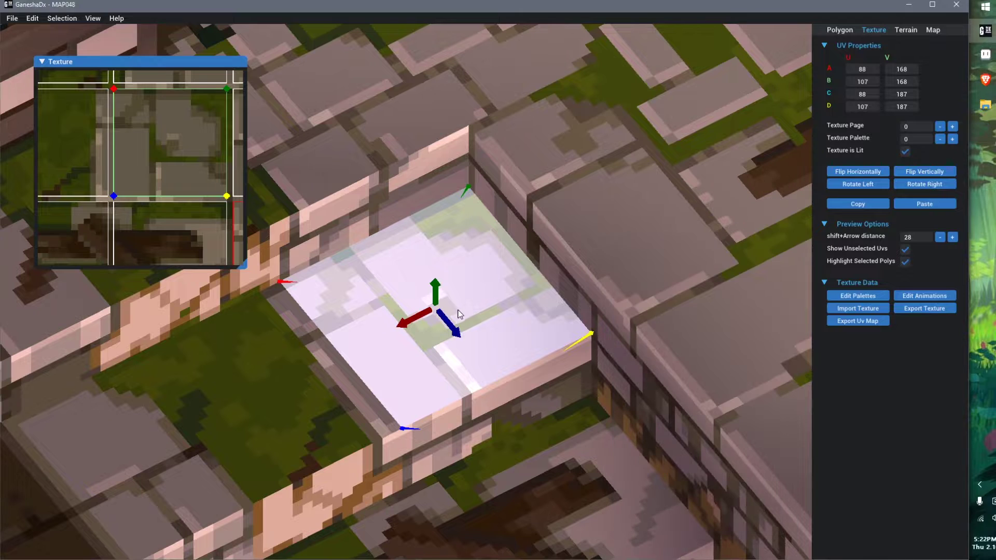
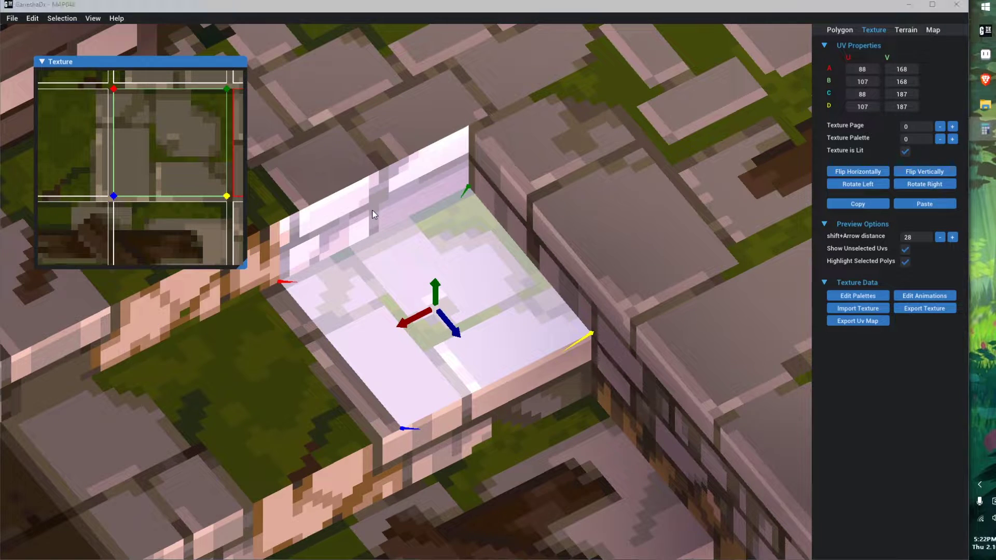
- Divide 19 by 28 in Calculator and move its window clear of the selected polygon
{"action": "type", "text": "19 + 28"}
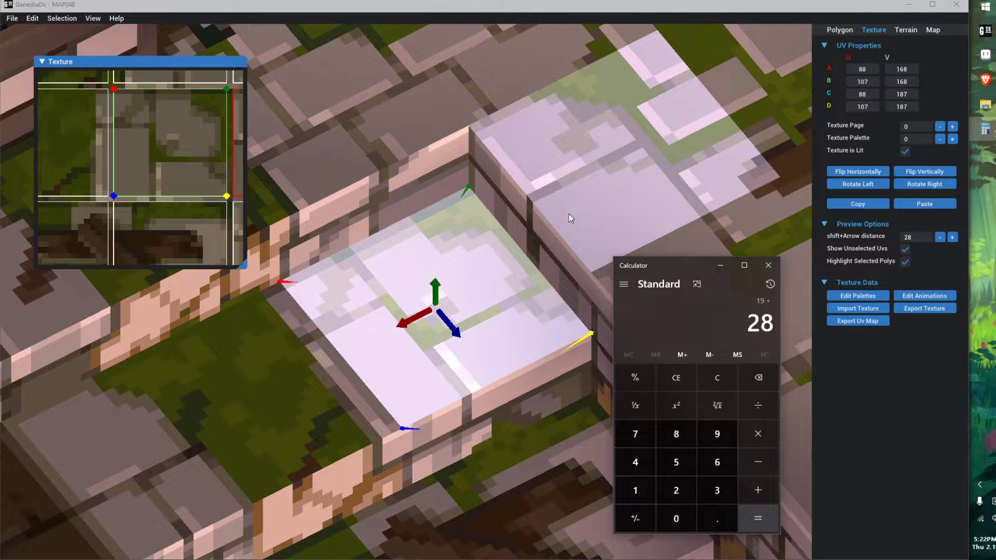
{"action": "key", "text": "Return"}
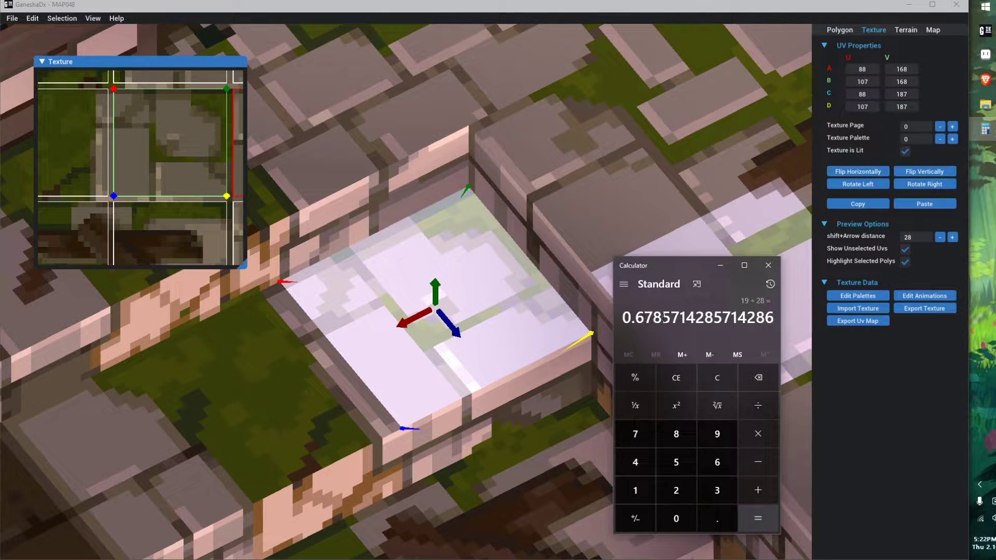
{"action": "left_click_drag", "start_coordinate": [685, 268], "coordinate": [133, 253]}
- Select the grass polygon beside the crossed planks on the lower terrace to inspect its UV coordinates
{"action": "scroll", "coordinate": [445, 309], "scroll_direction": "down", "scroll_amount": 2}
{"action": "middle_click_drag", "start_coordinate": [445, 305], "coordinate": [512, 314]}
{"action": "scroll", "coordinate": [512, 314], "scroll_direction": "down", "scroll_amount": 2}
{"action": "right_click_drag", "start_coordinate": [562, 389], "coordinate": [499, 332]}
{"action": "scroll", "coordinate": [497, 316], "scroll_direction": "up", "scroll_amount": 2}
{"action": "left_click", "coordinate": [433, 332]}
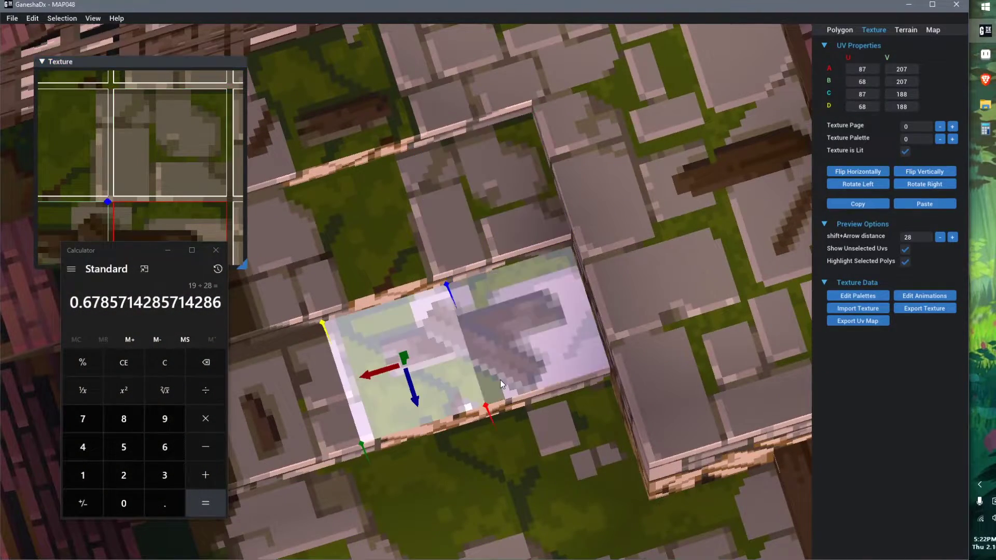
- Inspect the UV coordinates of two adjoining wooden roof polygons on the small building at the back
{"action": "scroll", "coordinate": [500, 380], "scroll_direction": "down", "scroll_amount": 3}
{"action": "middle_click_drag", "start_coordinate": [499, 380], "coordinate": [525, 332]}
{"action": "mouse_move", "coordinate": [525, 332]}
{"action": "right_mouse_down"}
{"action": "mouse_move", "coordinate": [530, 366]}
{"action": "mouse_move", "coordinate": [555, 347]}
{"action": "mouse_move", "coordinate": [487, 434]}
{"action": "mouse_move", "coordinate": [574, 446]}
{"action": "mouse_move", "coordinate": [497, 347]}
{"action": "mouse_move", "coordinate": [508, 344]}
{"action": "right_mouse_up"}
{"action": "left_click", "coordinate": [473, 217]}
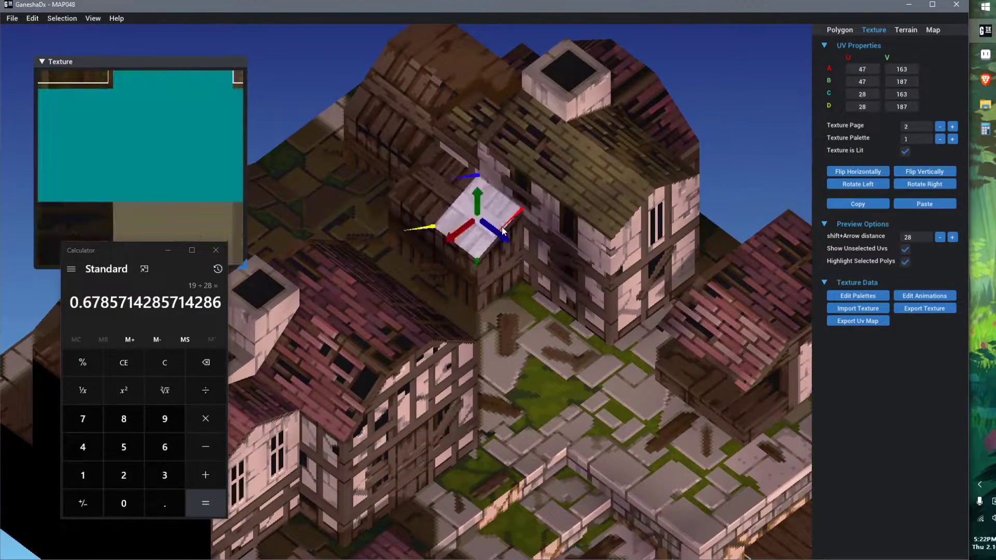
{"action": "left_click", "coordinate": [450, 188]}
{"action": "middle_click_drag", "start_coordinate": [382, 343], "coordinate": [621, 359]}
{"action": "right_click_drag", "start_coordinate": [571, 437], "coordinate": [590, 397]}
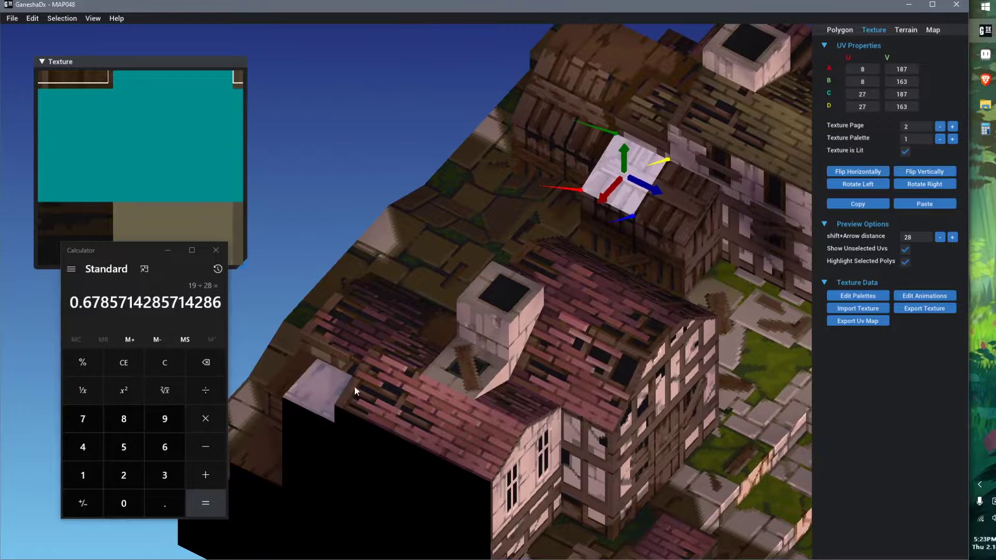
- Select the grass polygon on the middle terrace and move it along the Z axis over the lower terrace
{"action": "middle_click_drag", "start_coordinate": [667, 419], "coordinate": [627, 346]}
{"action": "middle_click_drag", "start_coordinate": [669, 441], "coordinate": [547, 287]}
{"action": "right_click_drag", "start_coordinate": [547, 287], "coordinate": [541, 262]}
{"action": "scroll", "coordinate": [555, 296], "scroll_direction": "up", "scroll_amount": 3}
{"action": "scroll", "coordinate": [564, 318], "scroll_direction": "down", "scroll_amount": 2}
{"action": "left_click", "coordinate": [516, 240]}
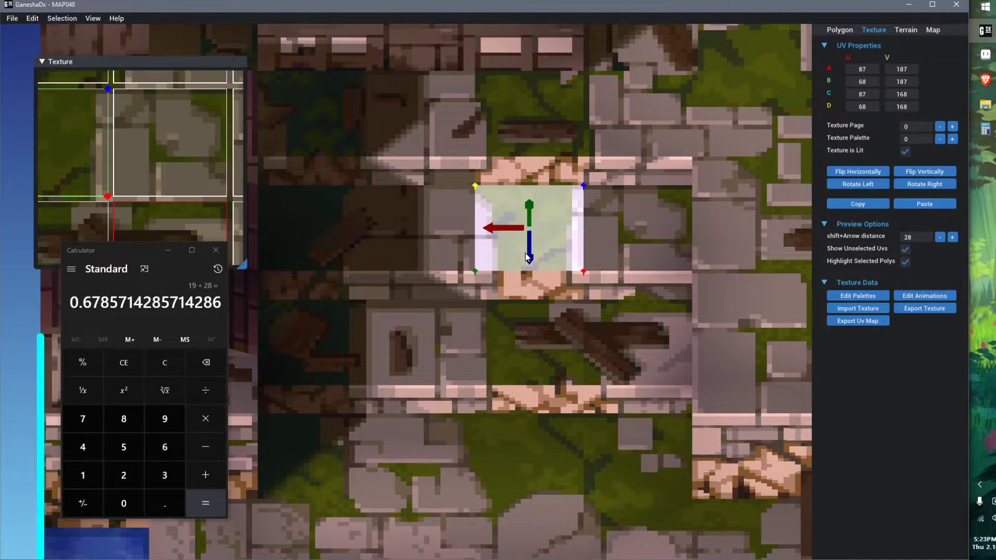
{"action": "left_click_drag", "start_coordinate": [528, 256], "coordinate": [530, 313]}
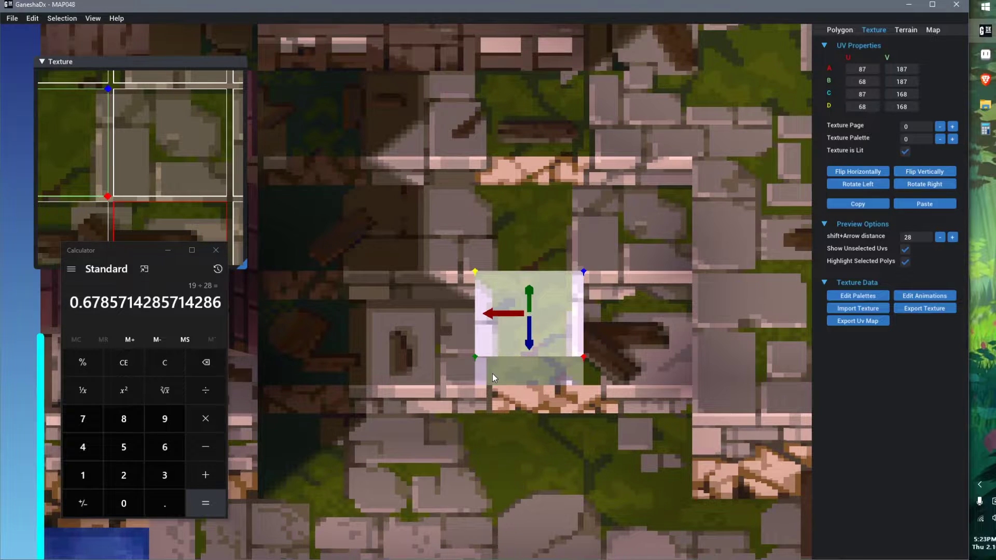
- Select the moved grass polygon's front edge and shift it inward and partly back outward along the Z axis to shorten the polygon
{"action": "right_click_drag", "start_coordinate": [492, 373], "coordinate": [537, 389]}
{"action": "left_click", "coordinate": [555, 322]}
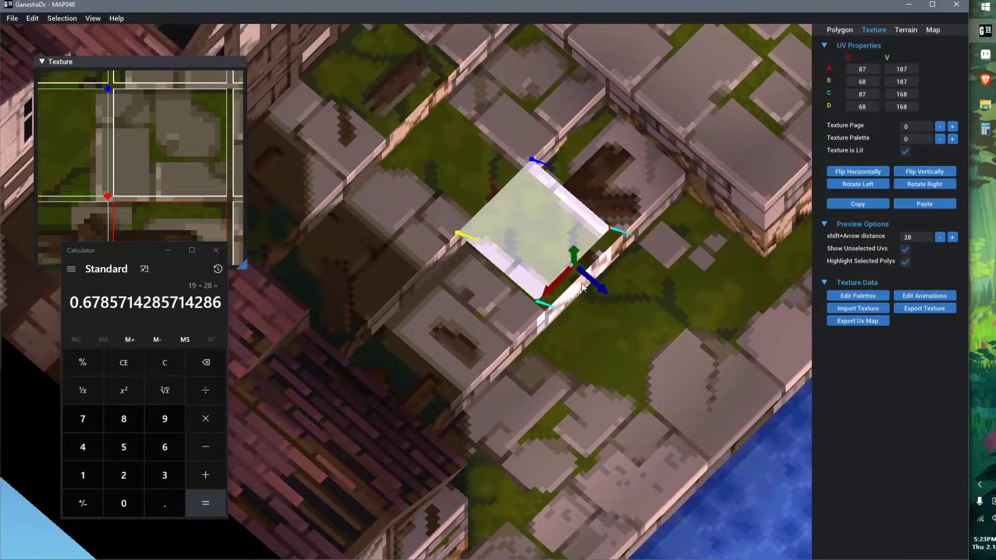
{"action": "left_click_drag", "start_coordinate": [595, 284], "coordinate": [558, 259]}
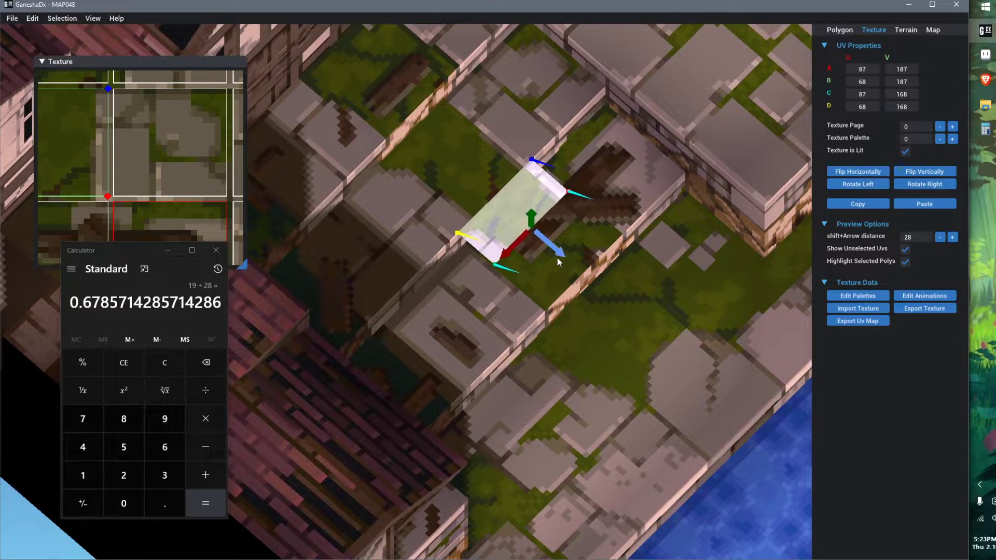
{"action": "mouse_move", "coordinate": [558, 258]}
{"action": "right_mouse_down"}
{"action": "mouse_move", "coordinate": [547, 344]}
{"action": "mouse_move", "coordinate": [552, 334]}
{"action": "right_mouse_up"}
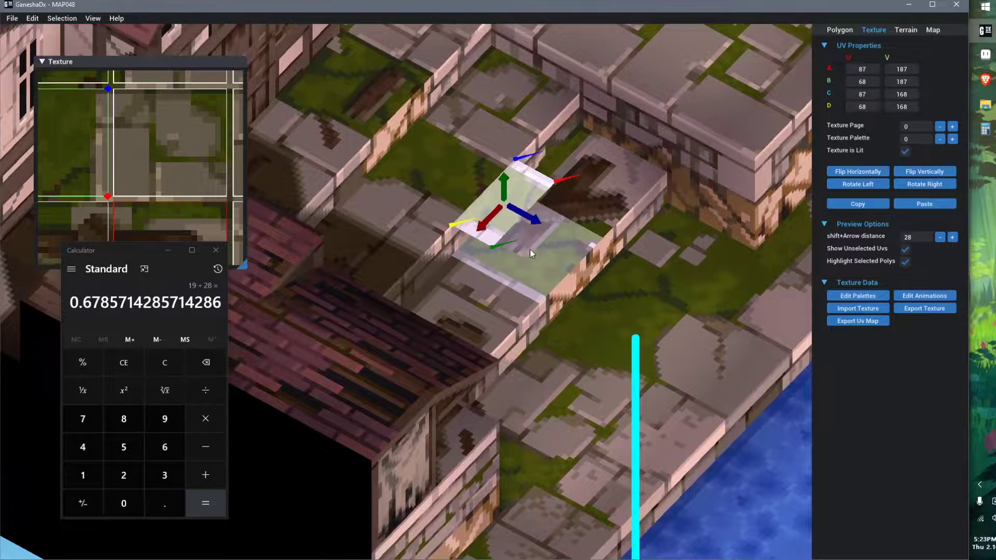
{"action": "left_click_drag", "start_coordinate": [532, 221], "coordinate": [576, 239]}
{"action": "scroll", "coordinate": [566, 252], "scroll_direction": "up", "scroll_amount": 1}
{"action": "left_click", "coordinate": [575, 248]}
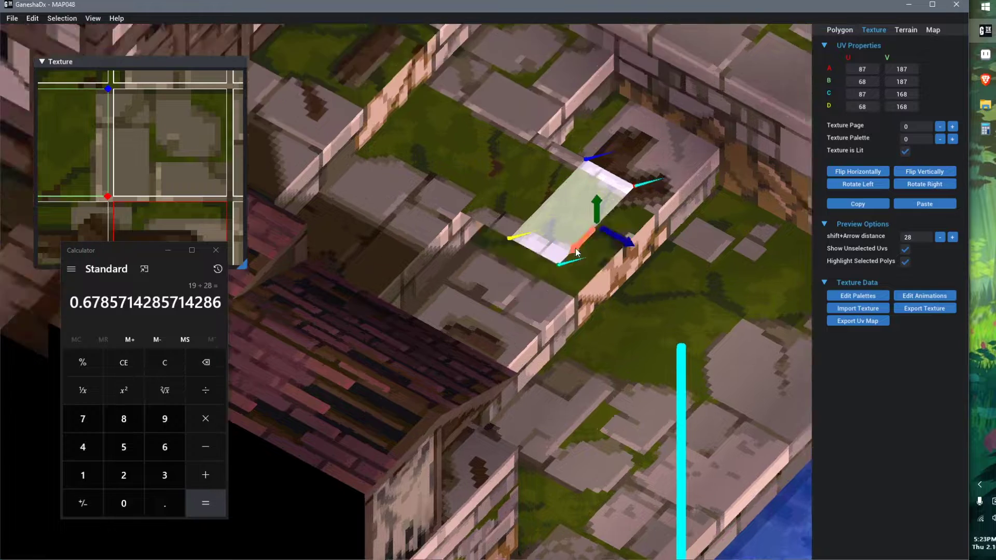
- Move the polygon's selected edge down and inward to Y 48, Z 127, forming a flat, narrow ledge
{"action": "scroll", "coordinate": [575, 248], "scroll_direction": "up", "scroll_amount": 3}
{"action": "middle_click_drag", "start_coordinate": [699, 262], "coordinate": [543, 349]}
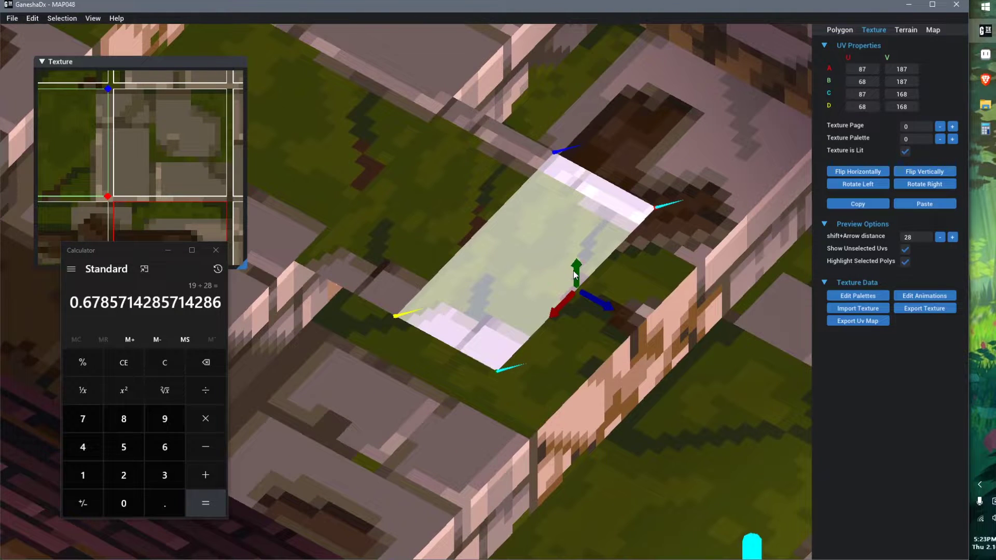
{"action": "left_click_drag", "start_coordinate": [574, 263], "coordinate": [574, 328]}
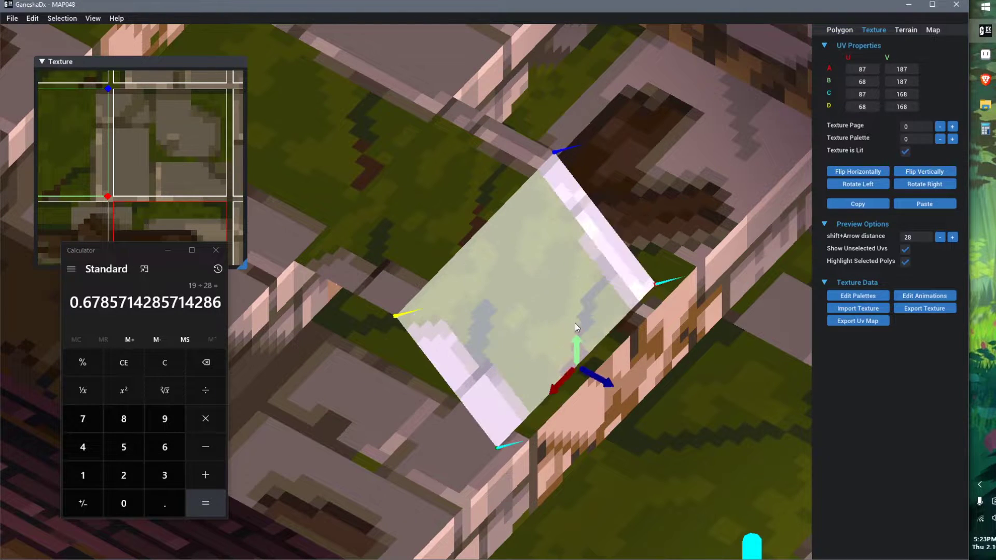
{"action": "left_click_drag", "start_coordinate": [601, 382], "coordinate": [533, 356]}
{"action": "middle_click_drag", "start_coordinate": [533, 356], "coordinate": [535, 407]}
{"action": "right_click_drag", "start_coordinate": [534, 406], "coordinate": [567, 417]}
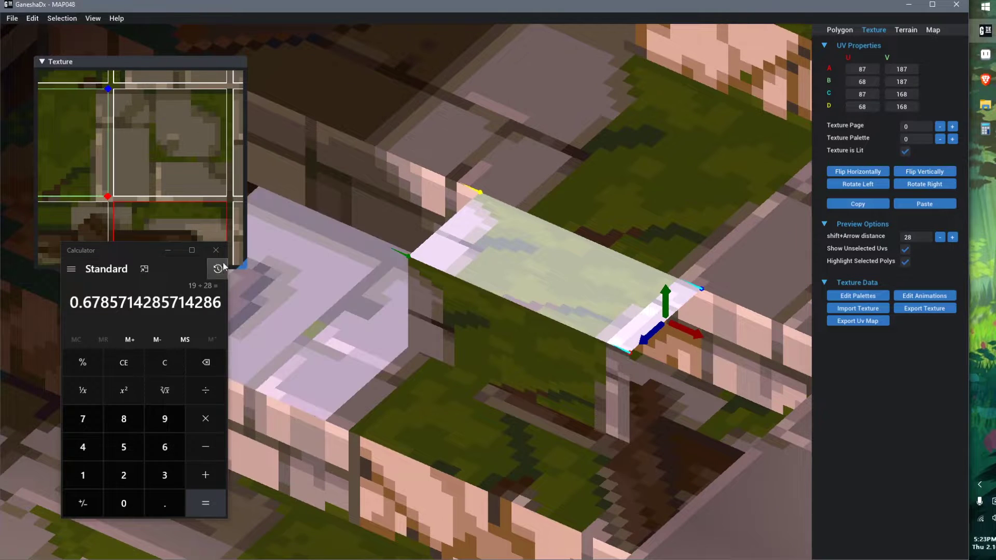
- Open the ledge's vertex positions and calculate its scaled texture height: 140 − 127 for the depth, multiplied by 0.687
{"action": "left_click", "coordinate": [840, 30]}
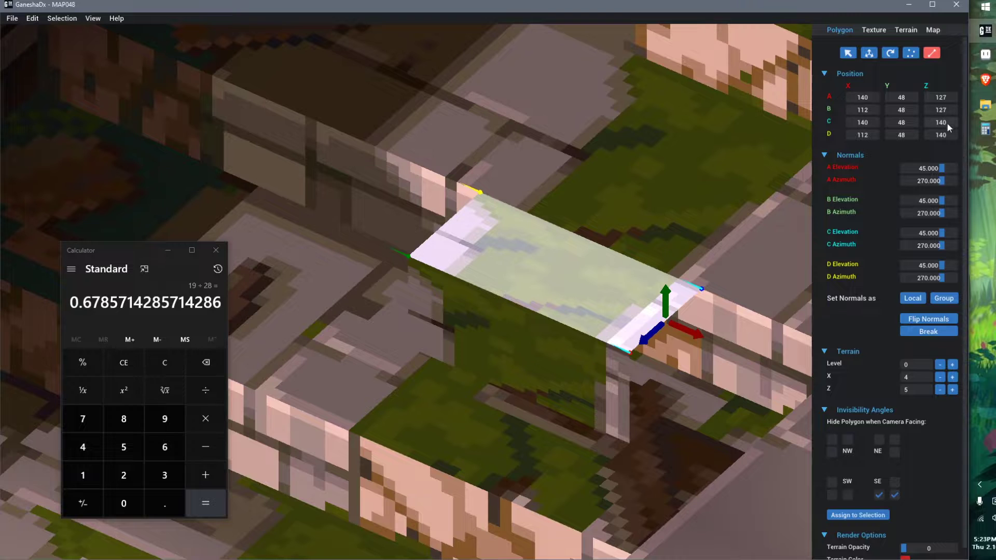
{"action": "left_click", "coordinate": [985, 130]}
{"action": "type", "text": "1"}
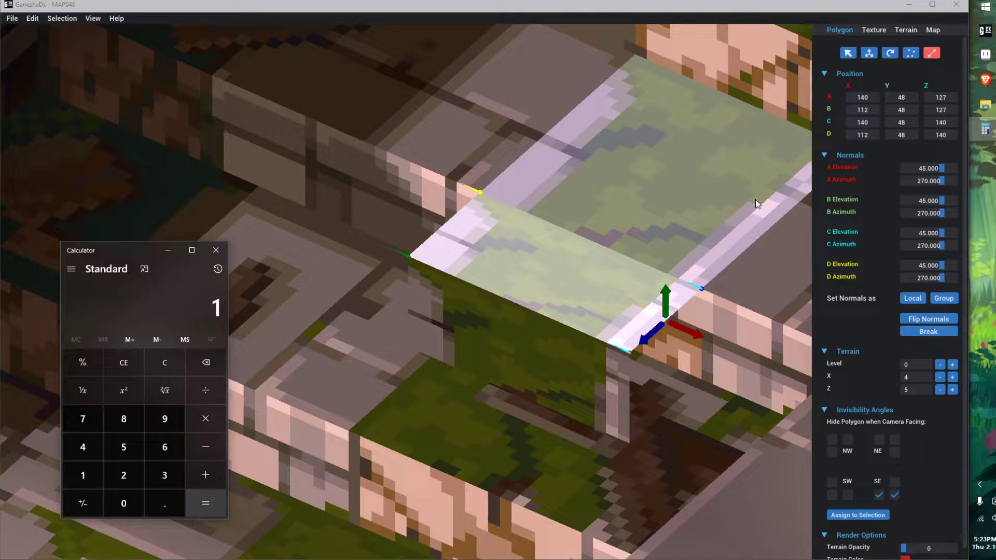
{"action": "type", "text": "40-12"}
{"action": "key", "text": "Return"}
{"action": "type", "text": "3-127=140-127="}
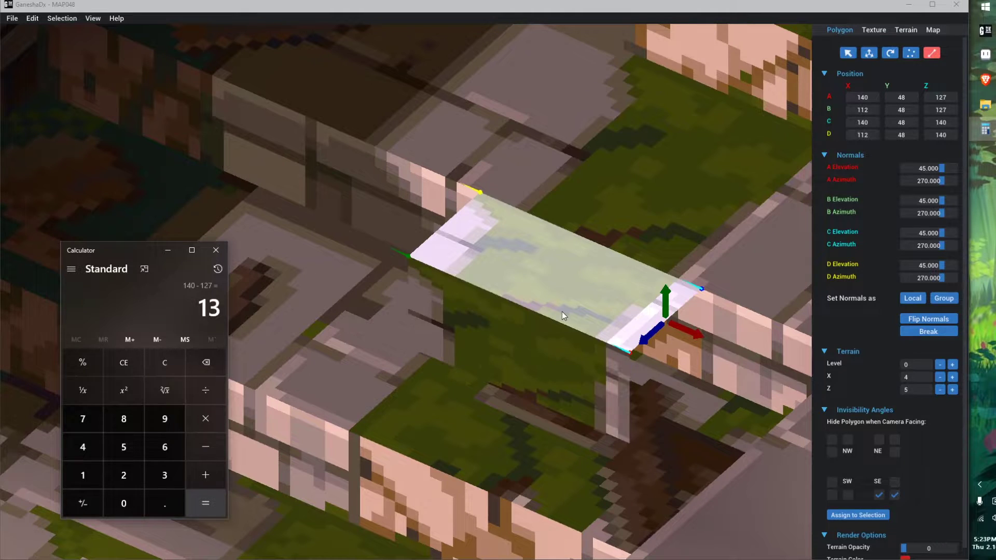
{"action": "type", "text": "."}
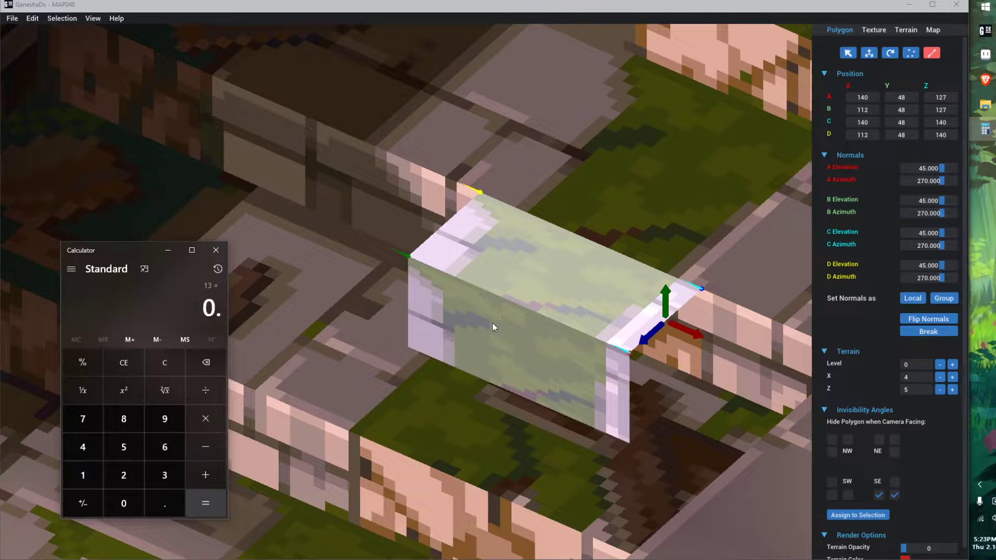
{"action": "type", "text": "687"}
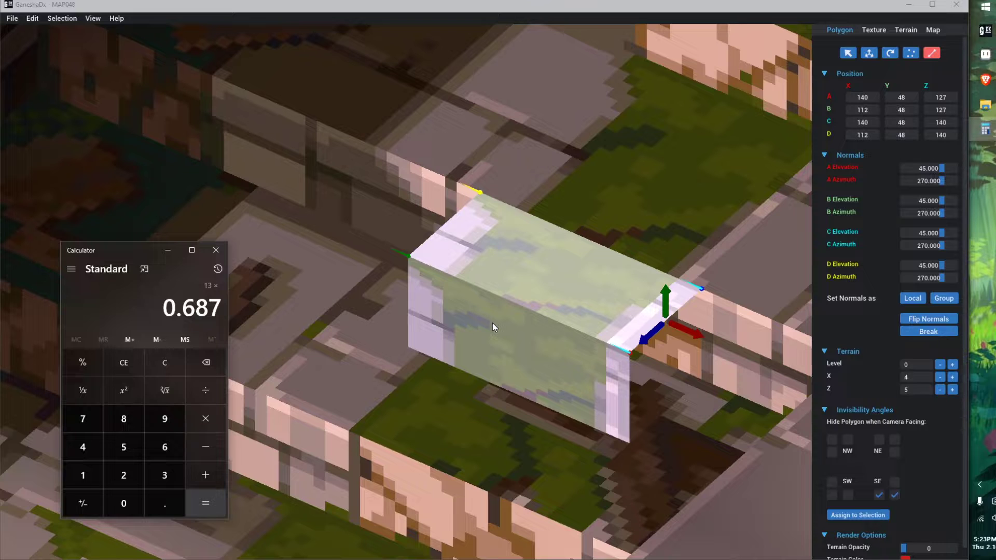
{"action": "key", "text": "Return"}
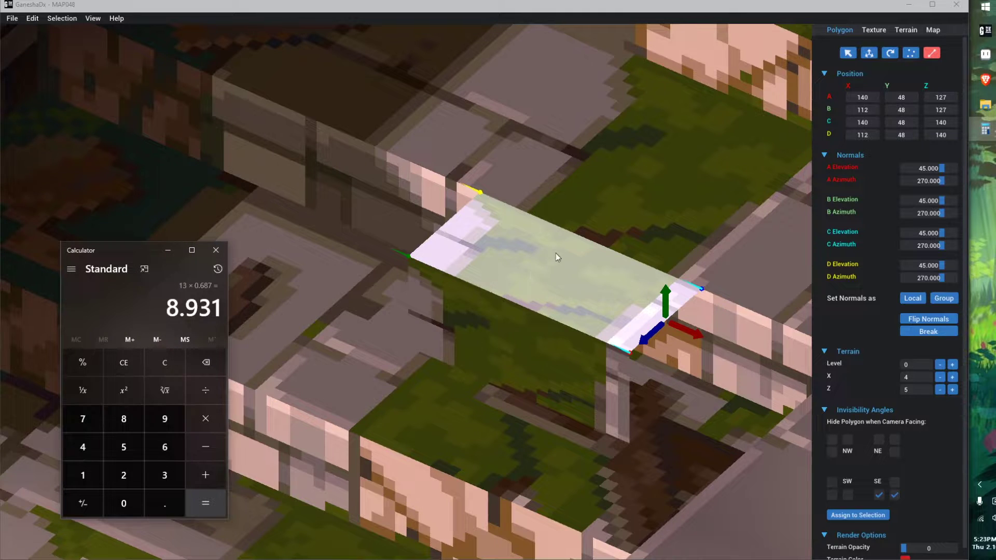
- Move the ledge polygon's UV area one tile down the texture, to V 188–207
{"action": "left_click", "coordinate": [877, 32]}
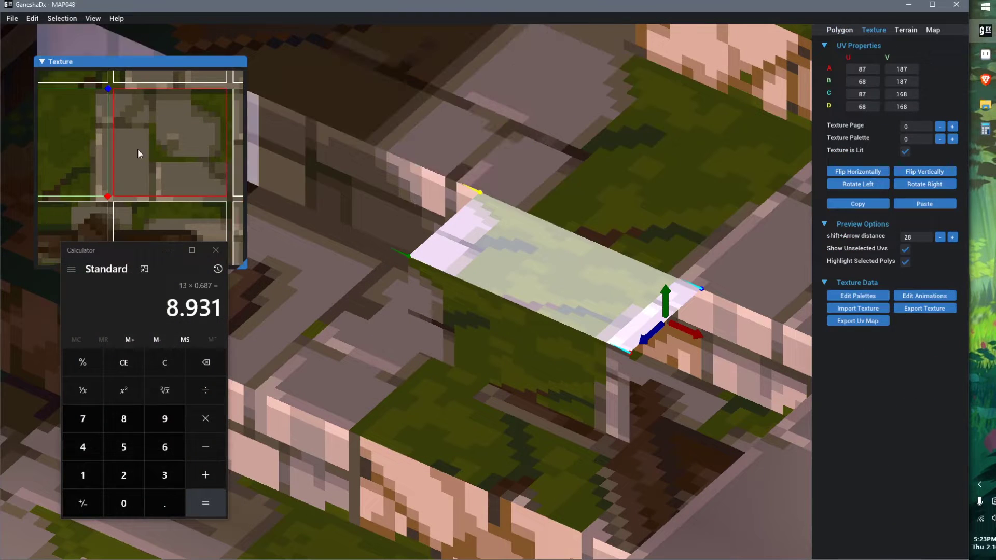
{"action": "middle_click_drag", "start_coordinate": [79, 149], "coordinate": [203, 126]}
{"action": "left_click_drag", "start_coordinate": [136, 256], "coordinate": [144, 407]}
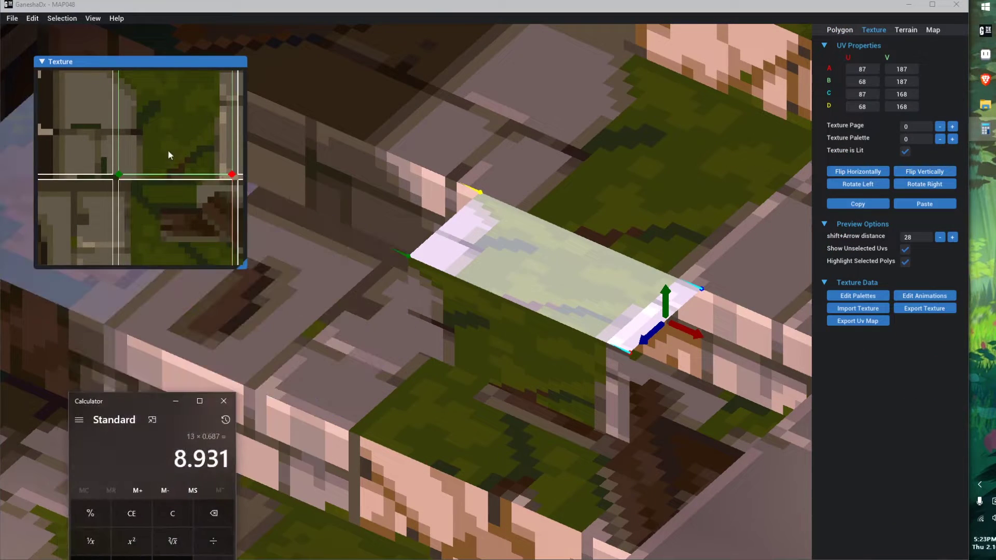
{"action": "left_click_drag", "start_coordinate": [167, 149], "coordinate": [182, 235]}
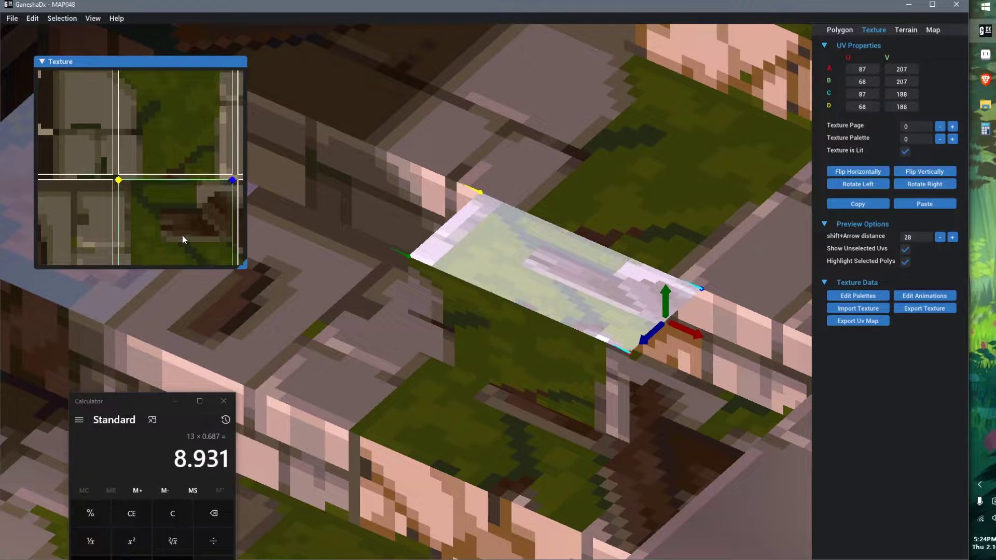
{"action": "middle_click_drag", "start_coordinate": [182, 235], "coordinate": [160, 181]}
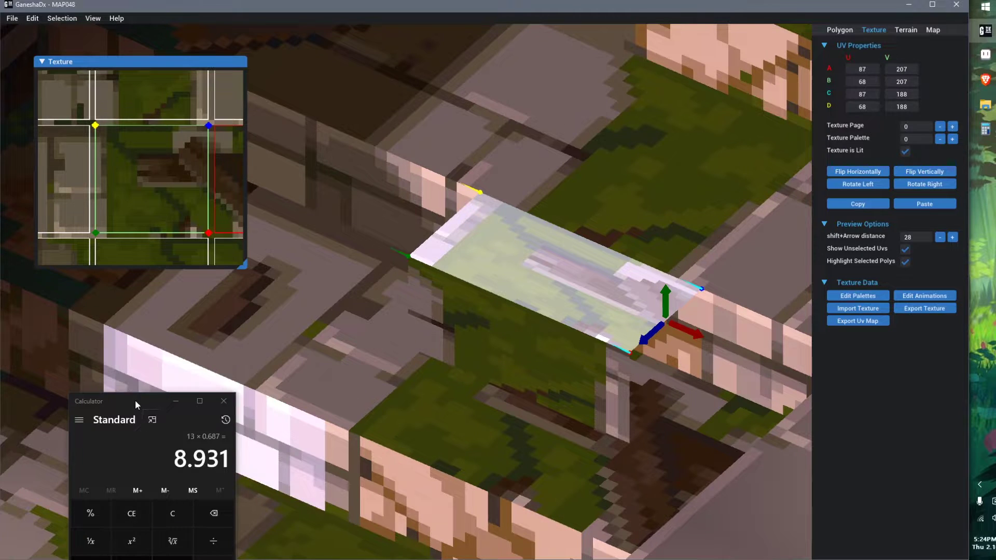
- Calculate 188 + 9 and set the V coordinate of the ledge's A and B vertices to 197
{"action": "left_click_drag", "start_coordinate": [135, 400], "coordinate": [562, 147]}
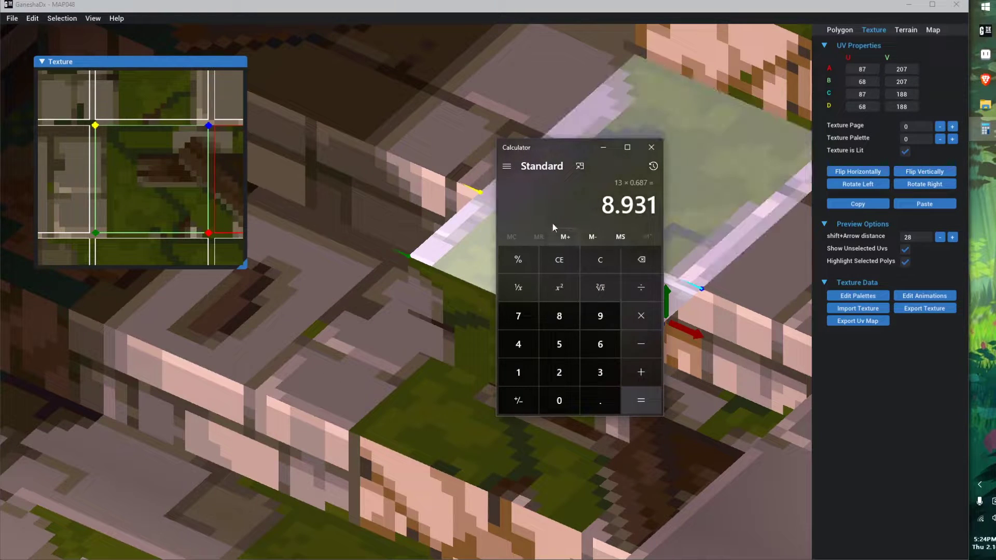
{"action": "type", "text": "188 + 9"}
{"action": "key", "text": "Return"}
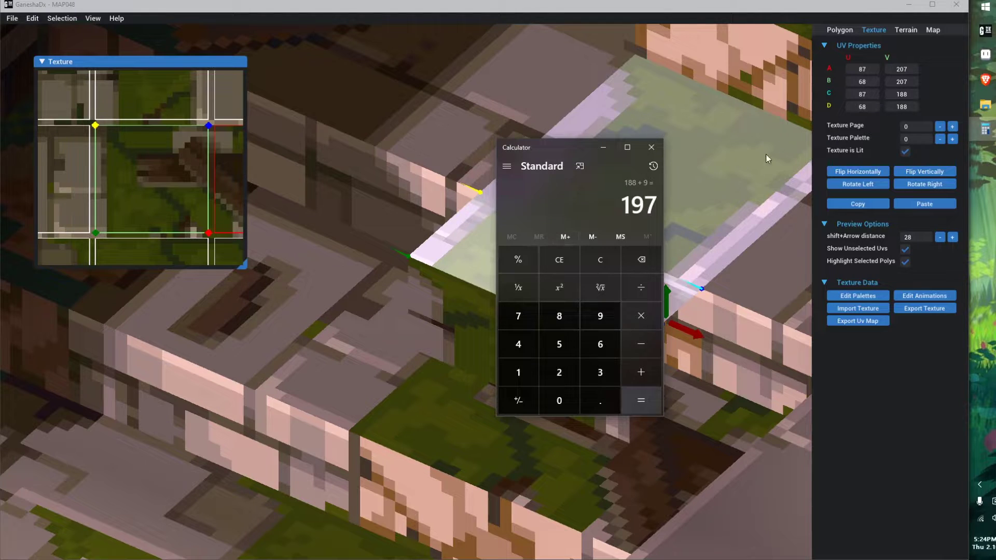
{"action": "left_click", "coordinate": [904, 71]}
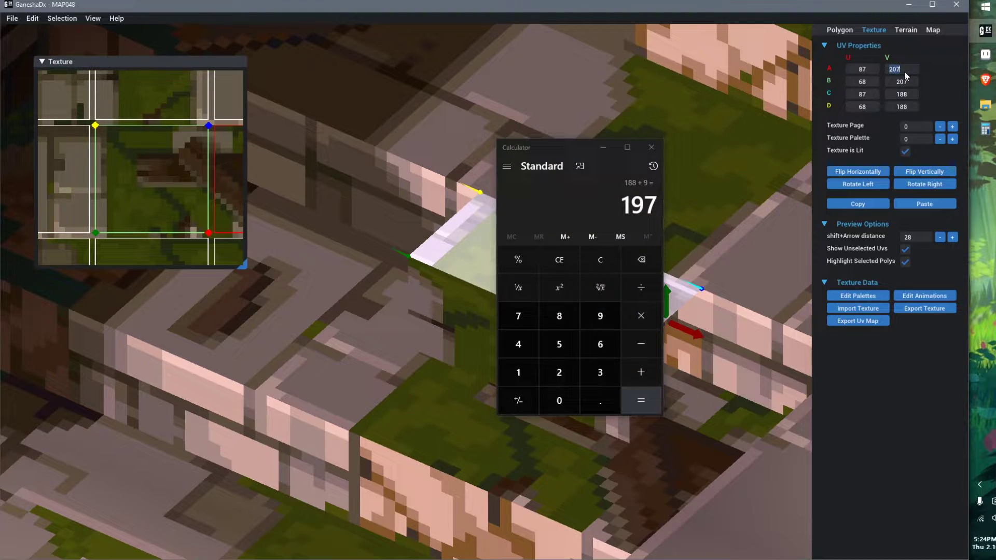
{"action": "type", "text": "197"}
{"action": "key", "text": "Return"}
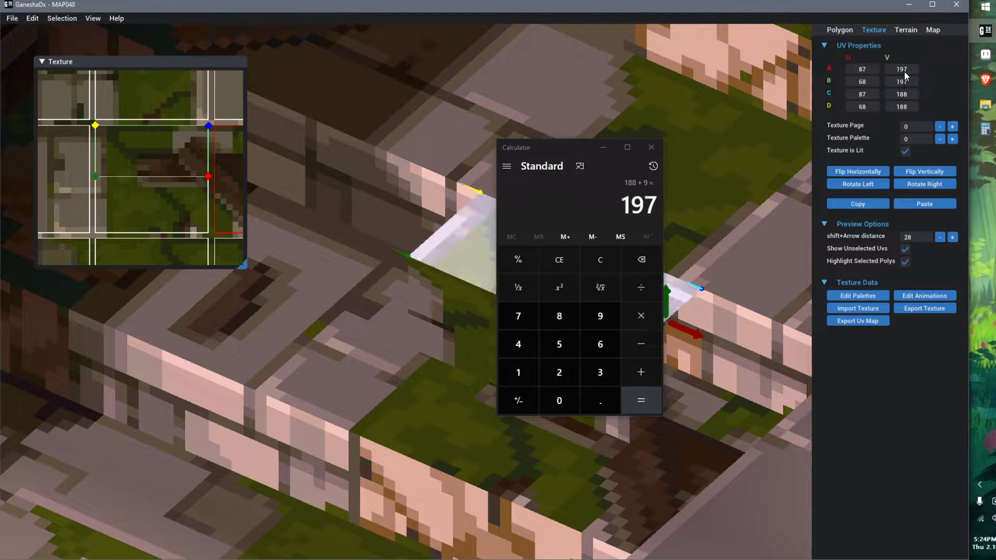
{"action": "left_click", "coordinate": [652, 147]}
{"action": "middle_click_drag", "start_coordinate": [502, 279], "coordinate": [524, 305]}
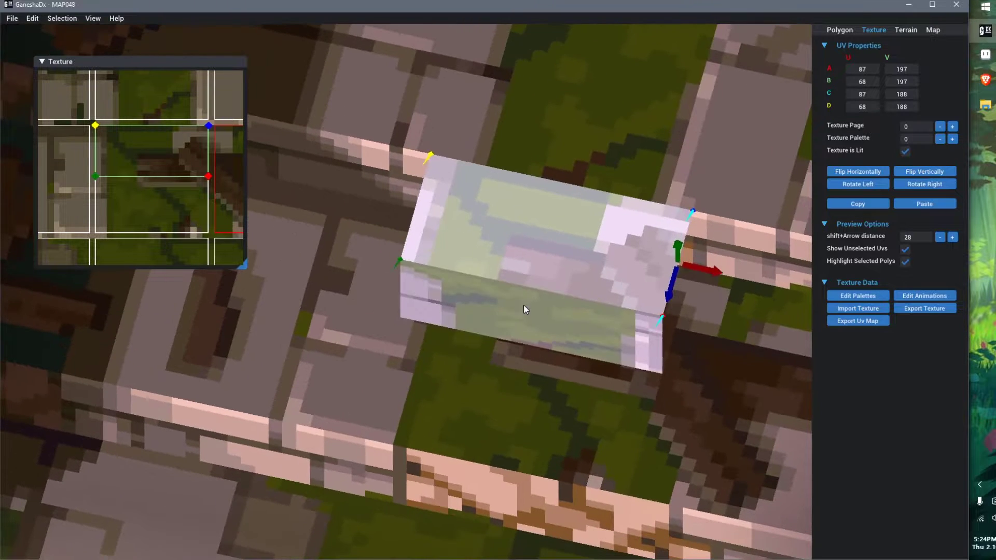
- Select the lower grass tile in front of the ledge and compare the pixel scale of both surfaces from several angles
{"action": "left_click", "coordinate": [497, 344]}
{"action": "right_click_drag", "start_coordinate": [496, 343], "coordinate": [515, 351]}
{"action": "middle_click_drag", "start_coordinate": [514, 351], "coordinate": [527, 379]}
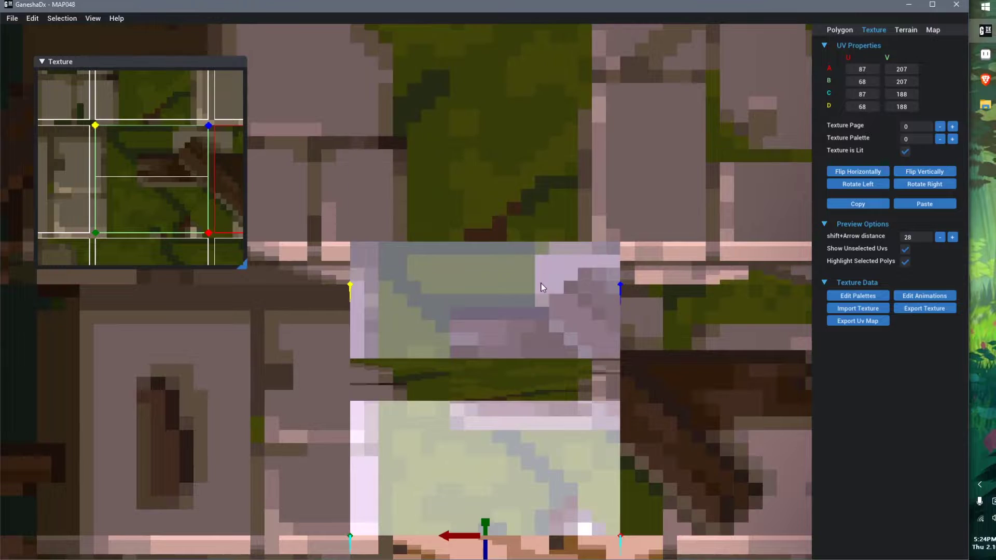
{"action": "scroll", "coordinate": [518, 390], "scroll_direction": "down", "scroll_amount": 3}
{"action": "right_click_drag", "start_coordinate": [517, 390], "coordinate": [535, 378]}
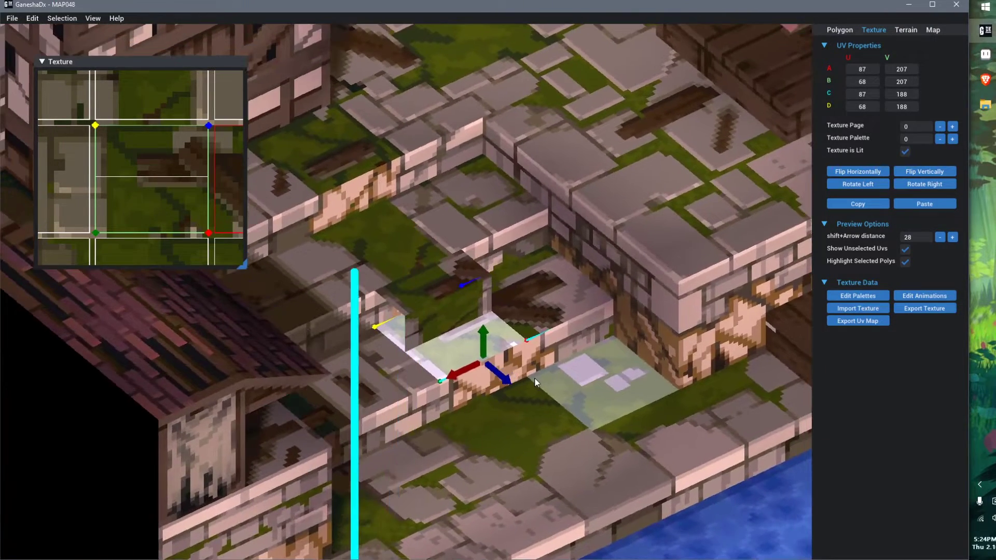
{"action": "scroll", "coordinate": [532, 370], "scroll_direction": "up", "scroll_amount": 2}
{"action": "scroll", "coordinate": [523, 275], "scroll_direction": "down", "scroll_amount": 3}
{"action": "middle_click_drag", "start_coordinate": [518, 270], "coordinate": [469, 343]}
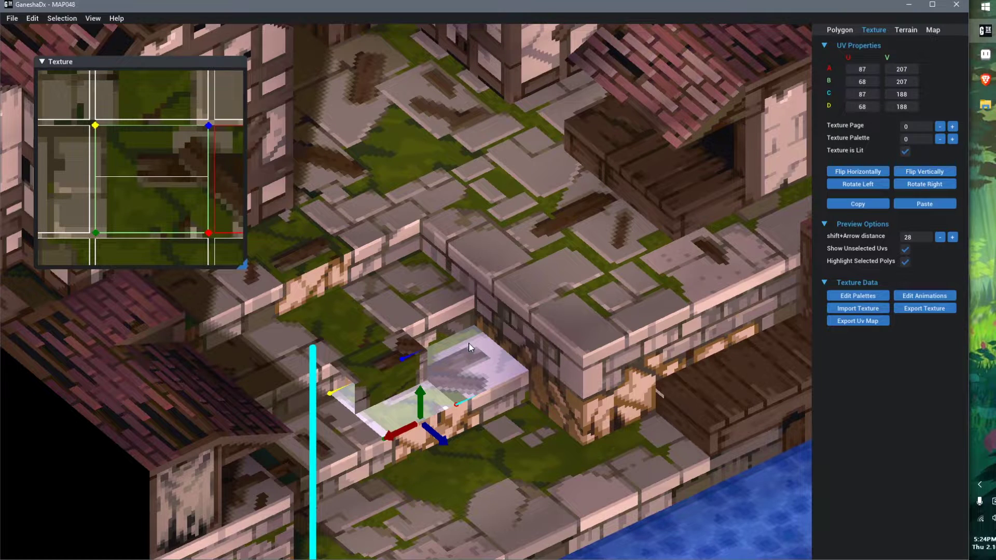
- Shrink the UV area of the stone floor tile at the upper terrace's inner corner to U 113–122, V 170–178
{"action": "left_click", "coordinate": [500, 226]}
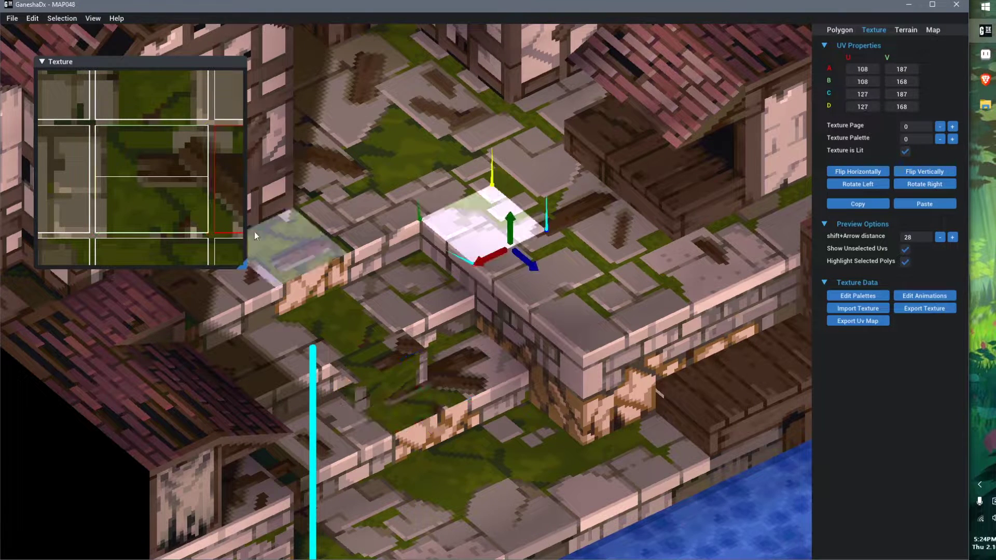
{"action": "scroll", "coordinate": [138, 173], "scroll_direction": "down", "scroll_amount": 1}
{"action": "middle_click_drag", "start_coordinate": [200, 147], "coordinate": [132, 148]}
{"action": "scroll", "coordinate": [143, 194], "scroll_direction": "up", "scroll_amount": 2}
{"action": "left_click_drag", "start_coordinate": [124, 180], "coordinate": [137, 133]}
{"action": "scroll", "coordinate": [150, 138], "scroll_direction": "up", "scroll_amount": 3}
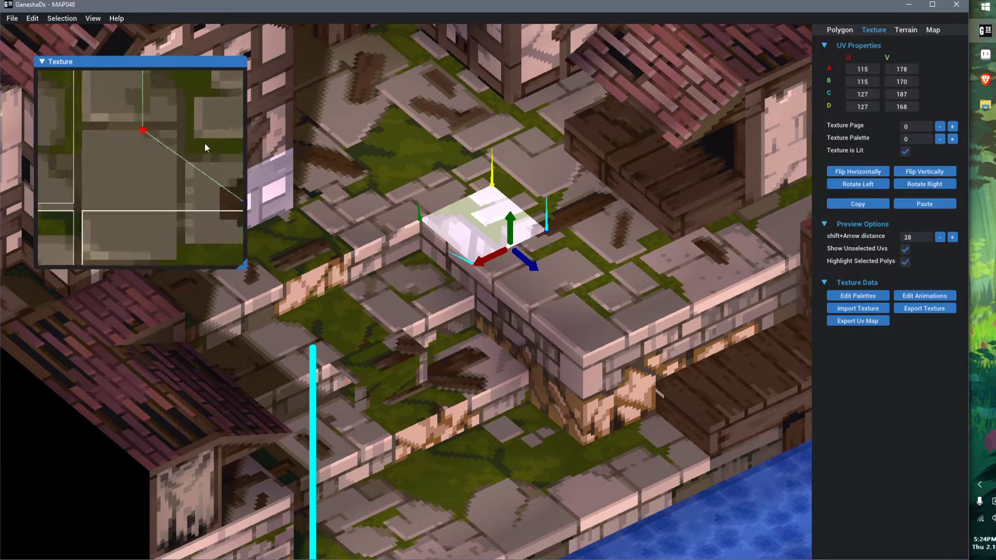
{"action": "left_click_drag", "start_coordinate": [192, 78], "coordinate": [154, 94]}
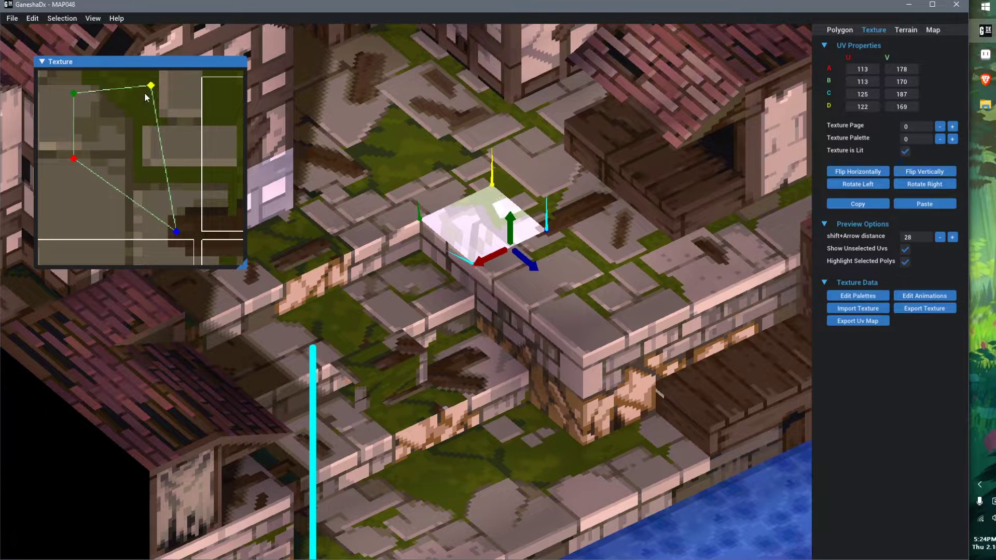
{"action": "left_click_drag", "start_coordinate": [175, 233], "coordinate": [144, 157]}
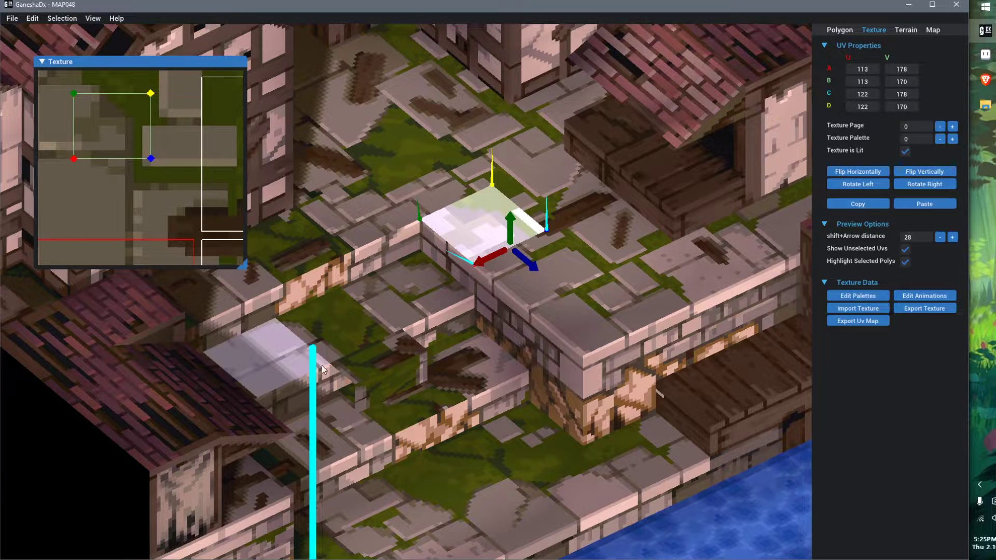
- Select several floor tiles around the terraces to compare their UV coordinates and pixel size with the stretched corner tile
{"action": "left_click", "coordinate": [280, 346]}
{"action": "scroll", "coordinate": [450, 353], "scroll_direction": "down", "scroll_amount": 3}
{"action": "scroll", "coordinate": [457, 366], "scroll_direction": "up", "scroll_amount": 3}
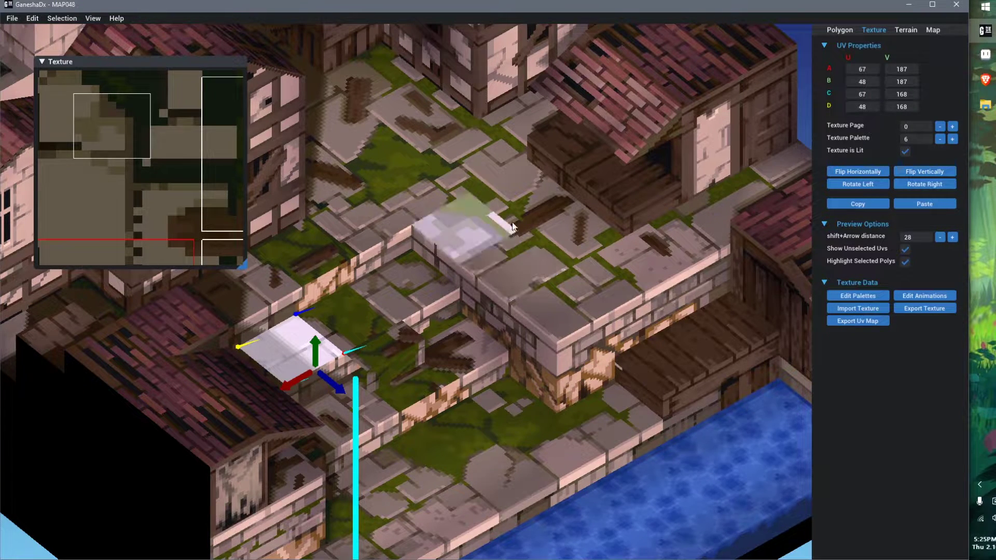
{"action": "left_click", "coordinate": [519, 203]}
{"action": "left_click", "coordinate": [419, 193]}
{"action": "left_click", "coordinate": [411, 282]}
{"action": "left_click", "coordinate": [510, 266]}
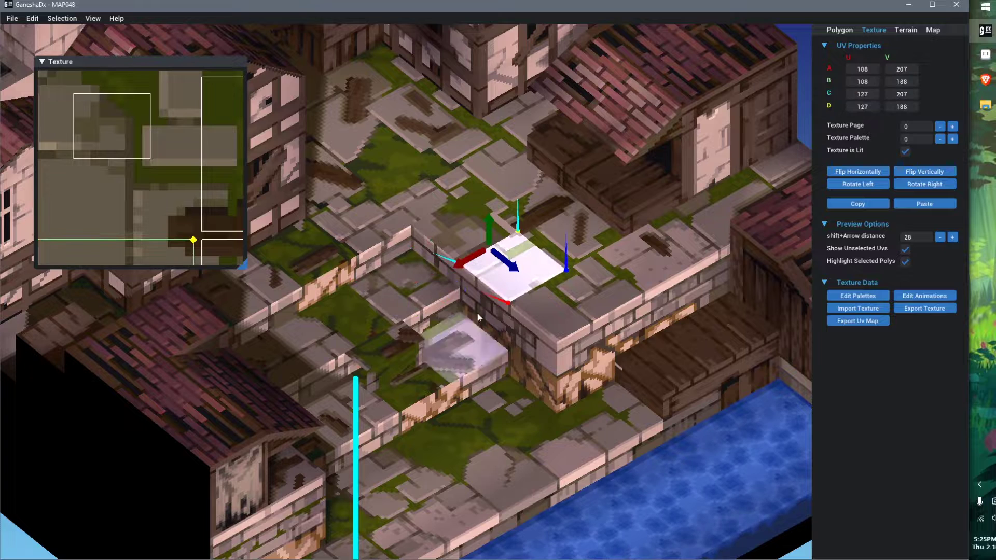
{"action": "left_click", "coordinate": [469, 224]}
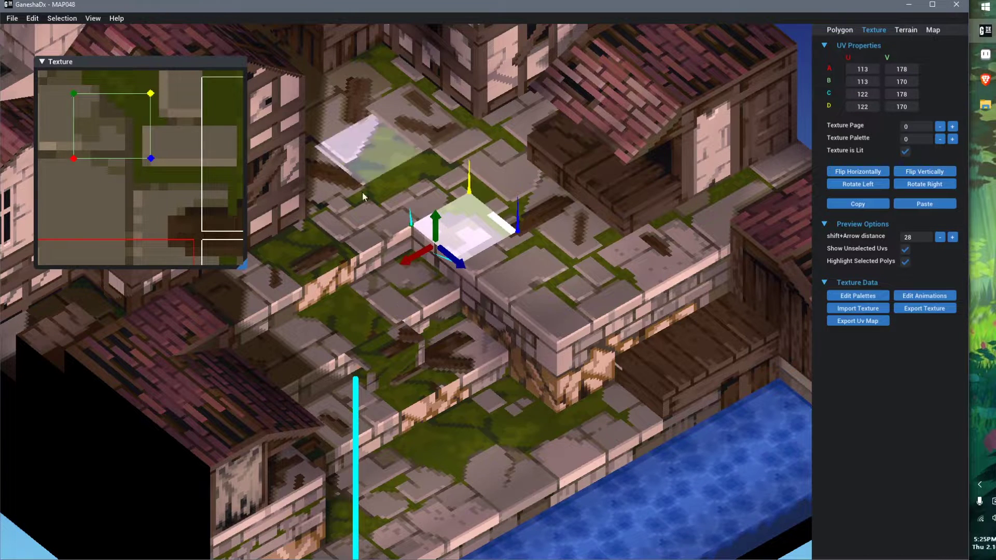
- Select the narrow ledge polygon and examine its UV area within the texture's tile grid
{"action": "middle_click_drag", "start_coordinate": [461, 293], "coordinate": [484, 269]}
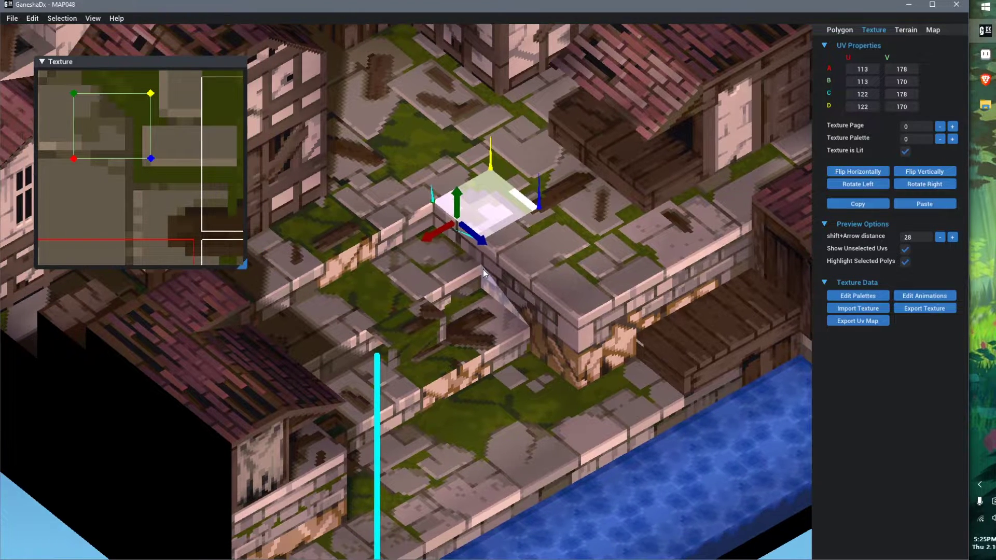
{"action": "left_click", "coordinate": [413, 329]}
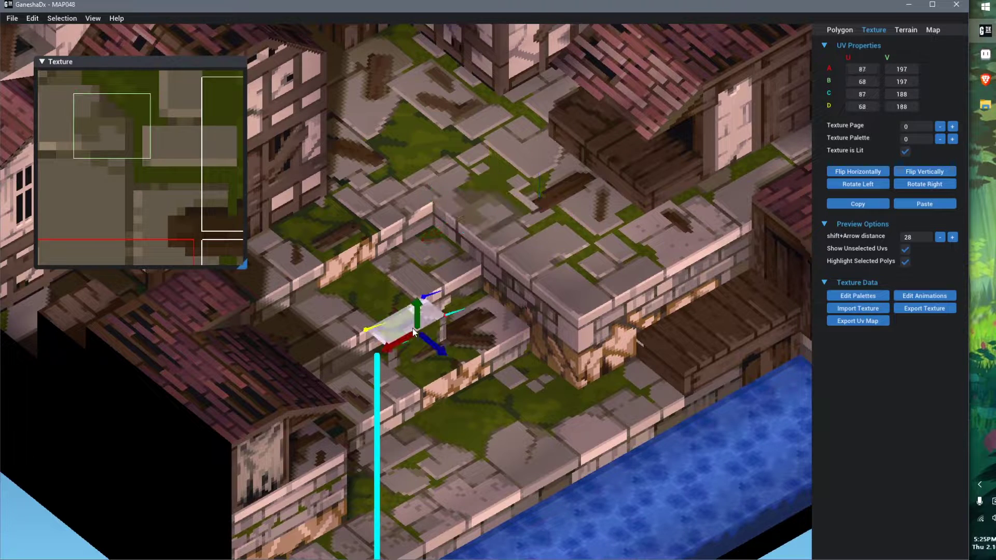
{"action": "scroll", "coordinate": [153, 184], "scroll_direction": "down", "scroll_amount": 2}
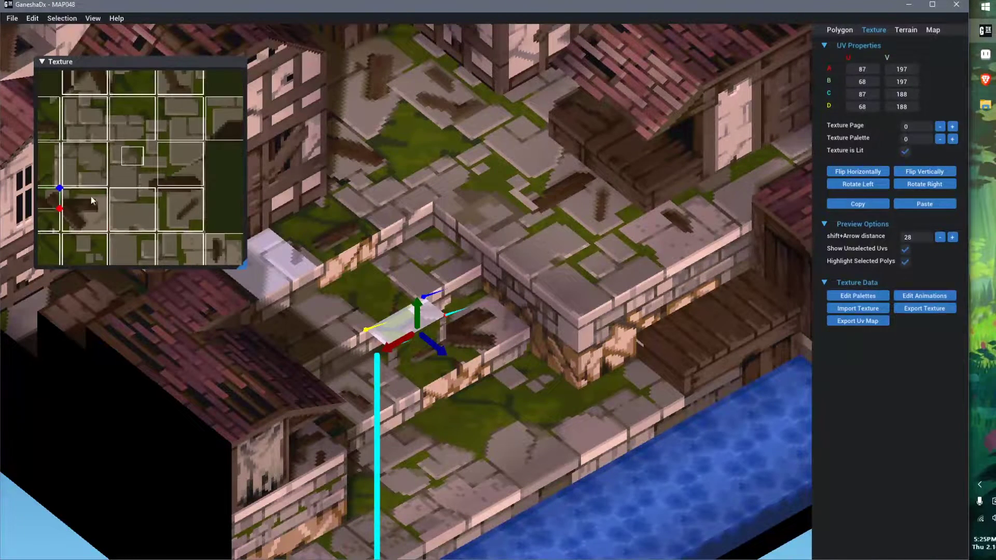
{"action": "middle_click_drag", "start_coordinate": [91, 197], "coordinate": [122, 194]}
{"action": "scroll", "coordinate": [99, 209], "scroll_direction": "up", "scroll_amount": 1}
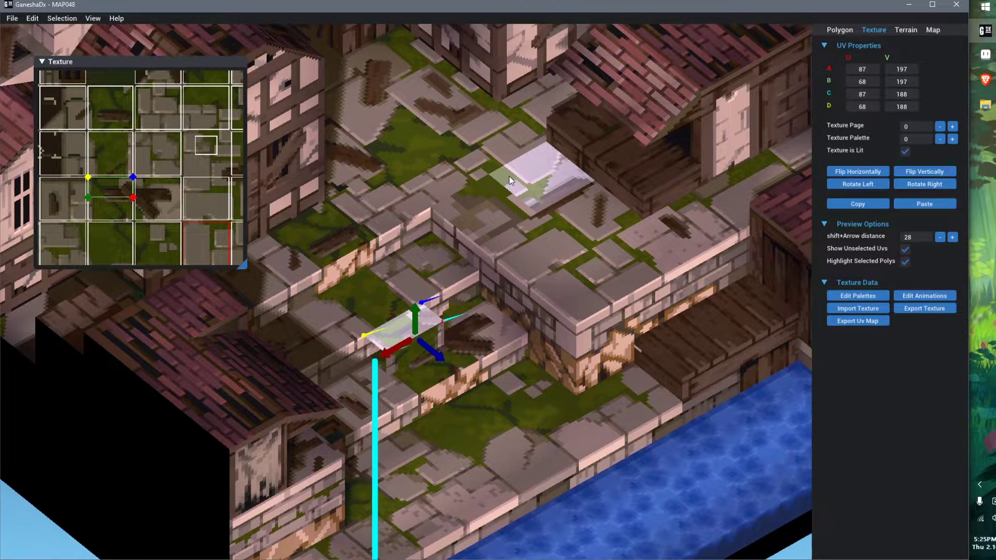
- Select the upper wall polygon on the gabled house, covering the area up to the middle of the gable window
{"action": "middle_click_drag", "start_coordinate": [509, 176], "coordinate": [518, 394]}
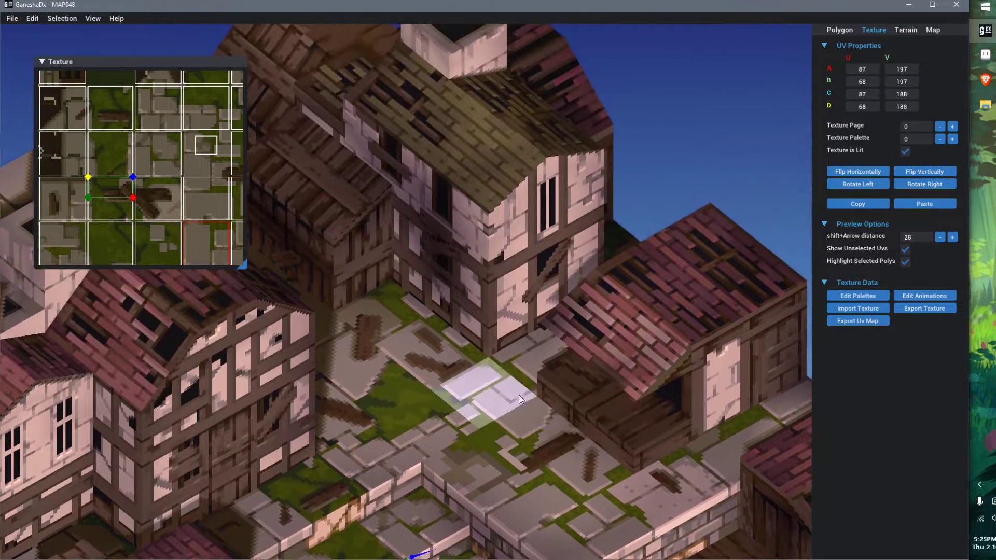
{"action": "right_click_drag", "start_coordinate": [519, 394], "coordinate": [506, 377]}
{"action": "scroll", "coordinate": [513, 294], "scroll_direction": "up", "scroll_amount": 2}
{"action": "middle_click_drag", "start_coordinate": [537, 339], "coordinate": [406, 333]}
{"action": "scroll", "coordinate": [520, 342], "scroll_direction": "up", "scroll_amount": 2}
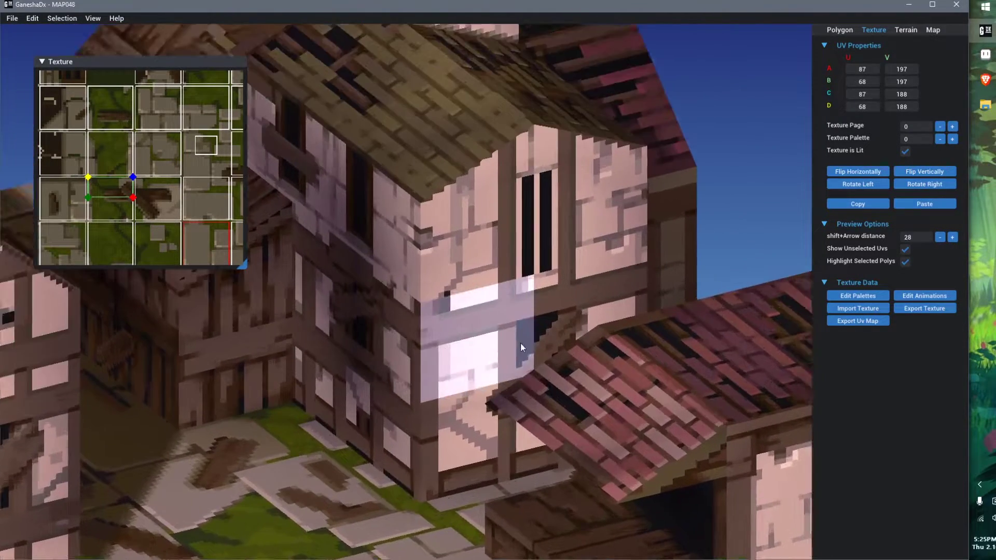
{"action": "scroll", "coordinate": [417, 412], "scroll_direction": "up", "scroll_amount": 5}
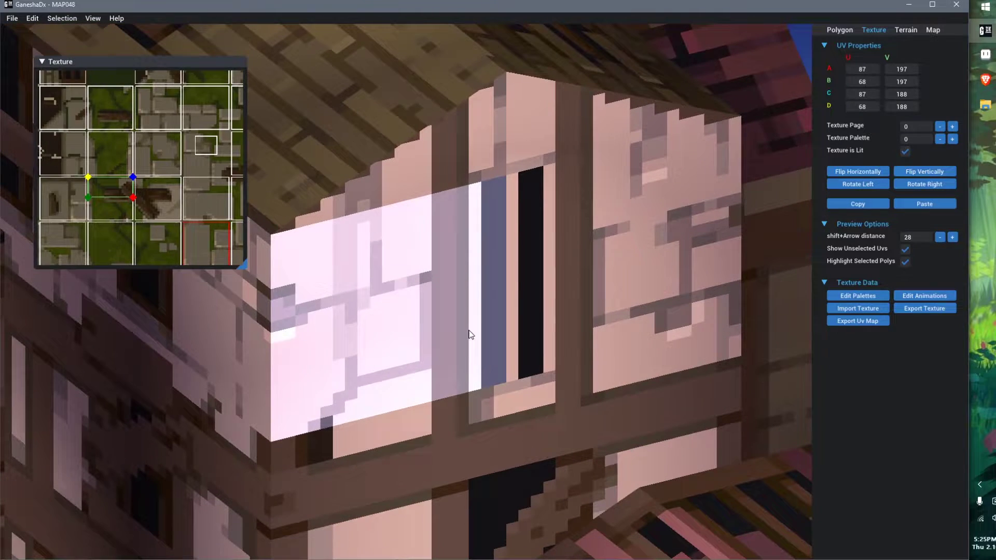
{"action": "left_click", "coordinate": [489, 347]}
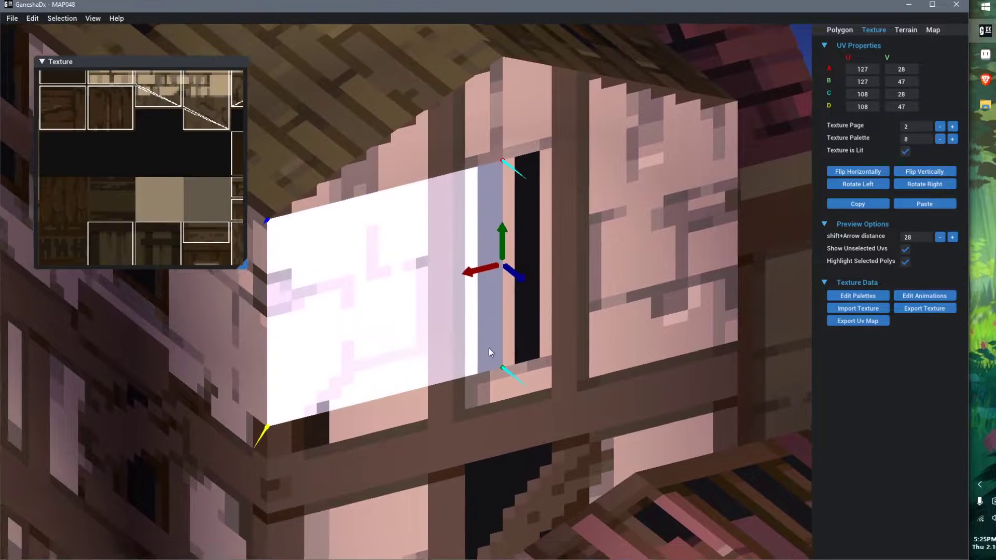
{"action": "middle_click_drag", "start_coordinate": [488, 347], "coordinate": [512, 341]}
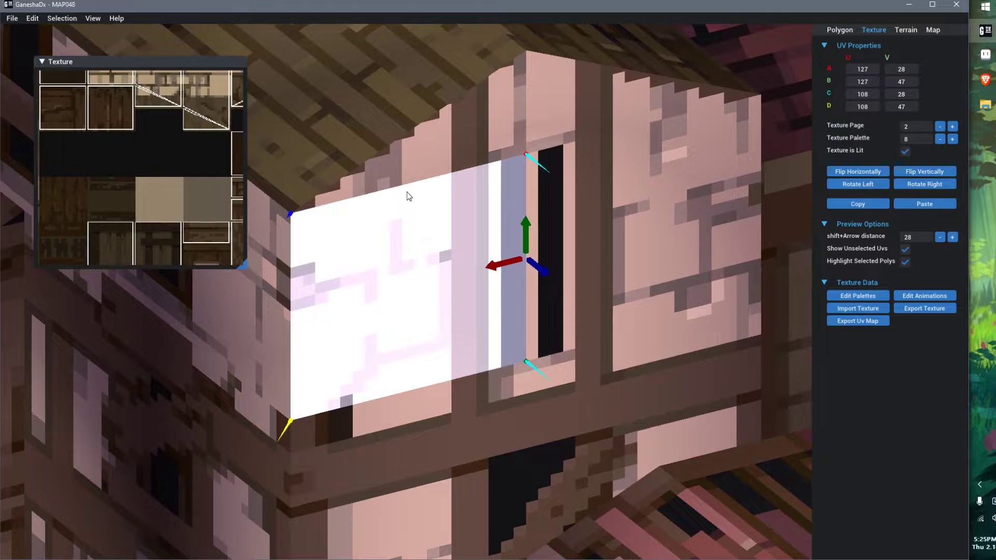
- Cycle the active edge of the wall polygon between its top and side edges to compare its width and height
{"action": "key", "text": "e"}
{"action": "key", "text": "e"}
{"action": "key", "text": "e"}
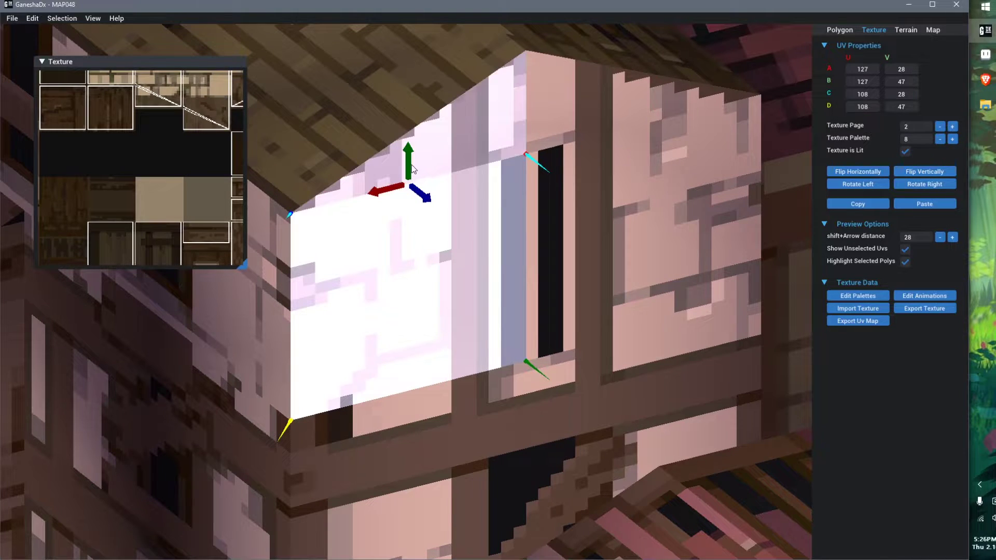
{"action": "mouse_move", "coordinate": [411, 164]}
{"action": "left_mouse_down"}
{"action": "mouse_move", "coordinate": [430, 258]}
{"action": "mouse_move", "coordinate": [415, 165]}
{"action": "left_mouse_up"}
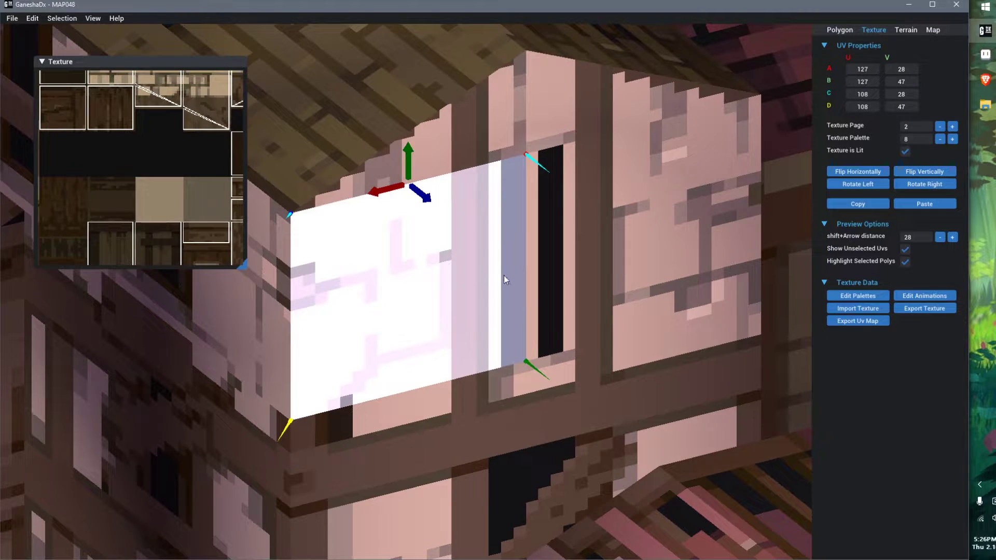
{"action": "key", "text": "Tab"}
{"action": "key", "text": "Tab"}
{"action": "key", "text": "Tab"}
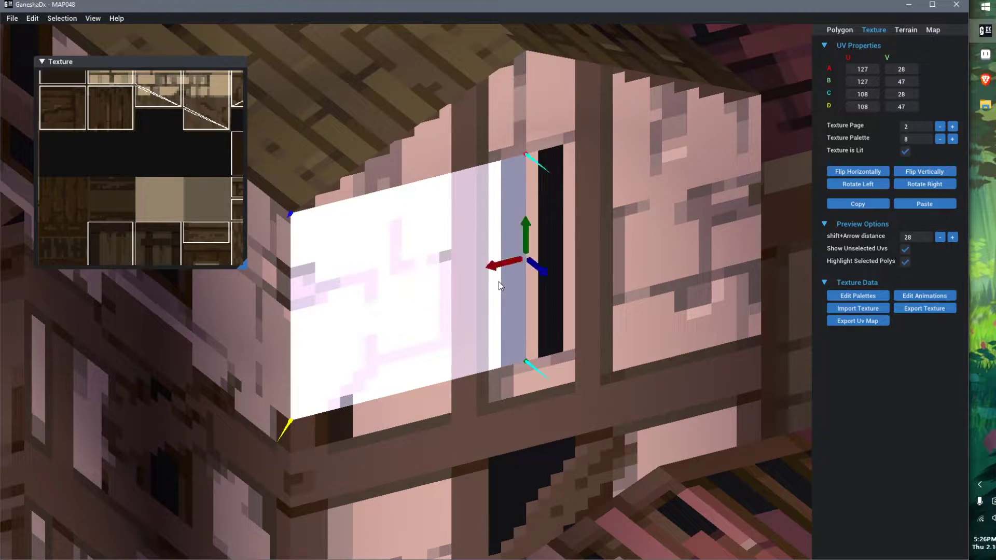
{"action": "left_click_drag", "start_coordinate": [508, 261], "coordinate": [528, 293]}
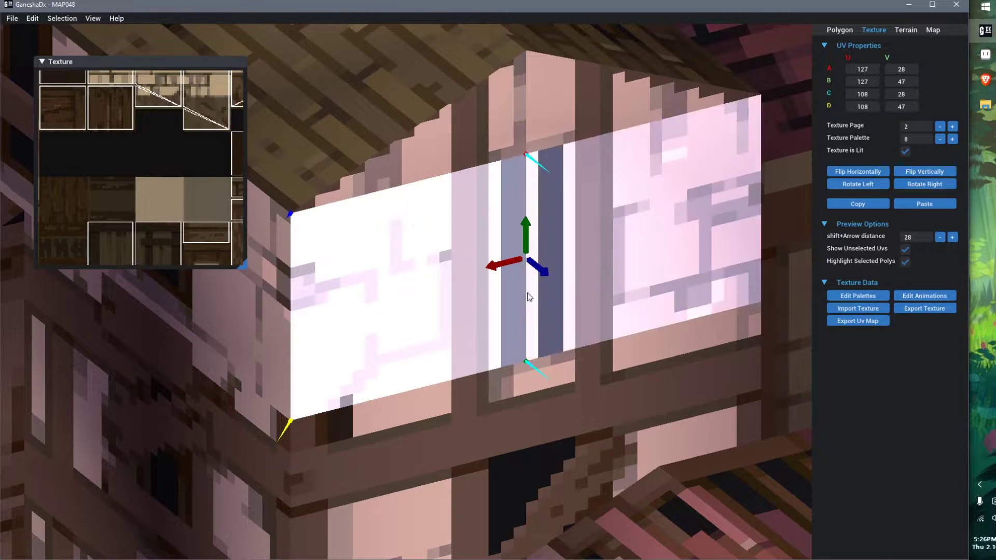
- Locate the wall polygon's UV area in the texture and examine it closely around the gable window
{"action": "scroll", "coordinate": [432, 287], "scroll_direction": "down", "scroll_amount": 1}
{"action": "scroll", "coordinate": [433, 291], "scroll_direction": "down", "scroll_amount": 1}
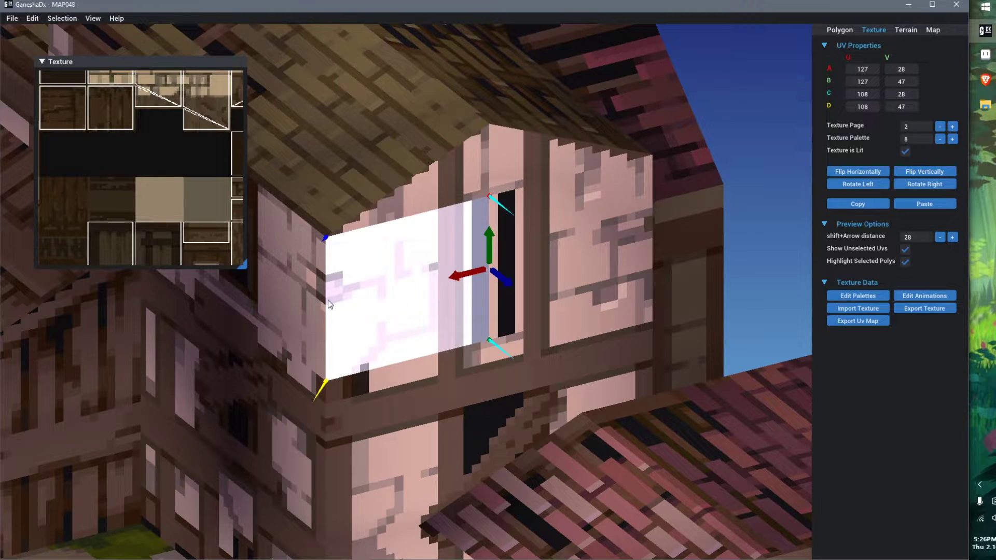
{"action": "scroll", "coordinate": [210, 190], "scroll_direction": "down", "scroll_amount": 2}
{"action": "middle_click_drag", "start_coordinate": [112, 102], "coordinate": [124, 206]}
{"action": "scroll", "coordinate": [150, 104], "scroll_direction": "up", "scroll_amount": 2}
{"action": "scroll", "coordinate": [200, 153], "scroll_direction": "down", "scroll_amount": 1}
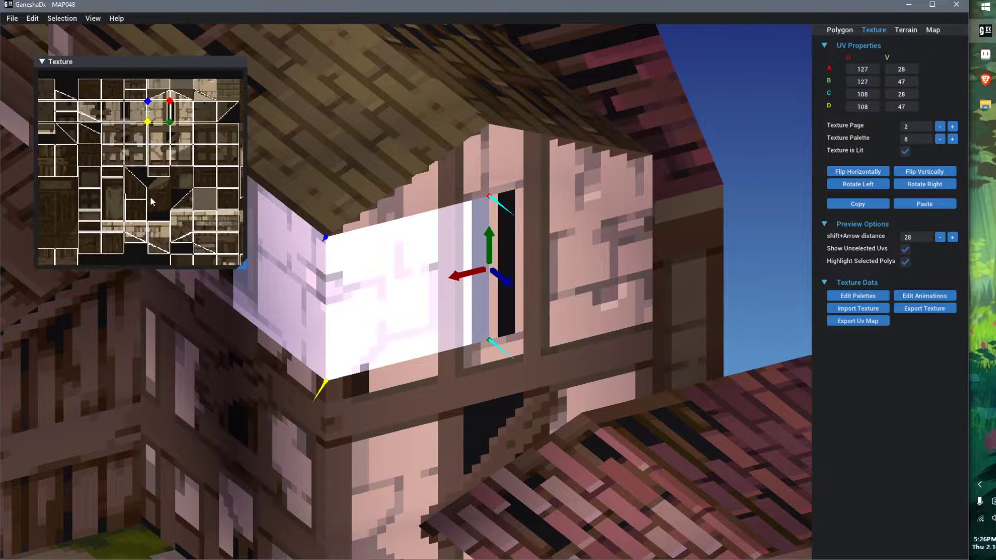
{"action": "scroll", "coordinate": [155, 90], "scroll_direction": "up", "scroll_amount": 1}
{"action": "scroll", "coordinate": [156, 88], "scroll_direction": "up", "scroll_amount": 4}
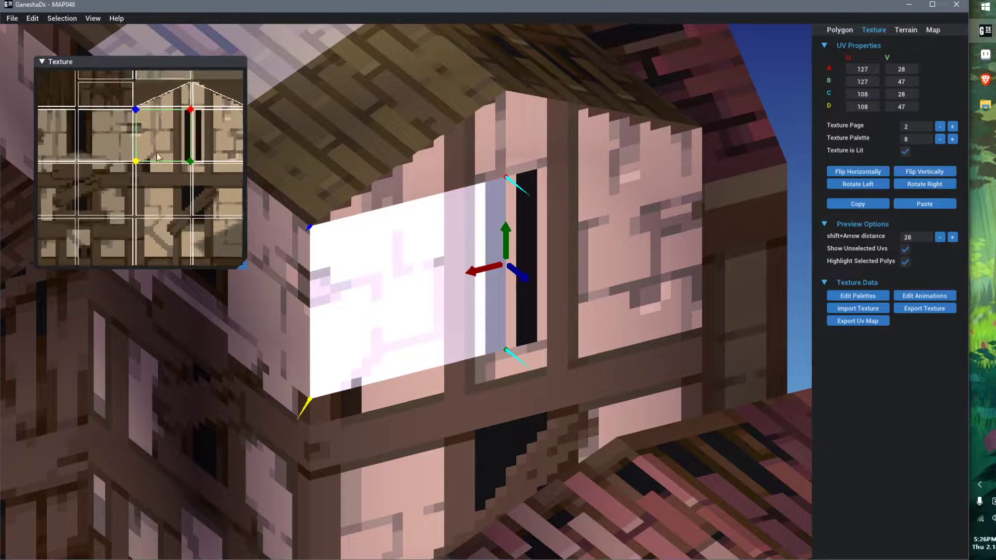
{"action": "left_click", "coordinate": [156, 172]}
{"action": "left_click", "coordinate": [158, 157]}
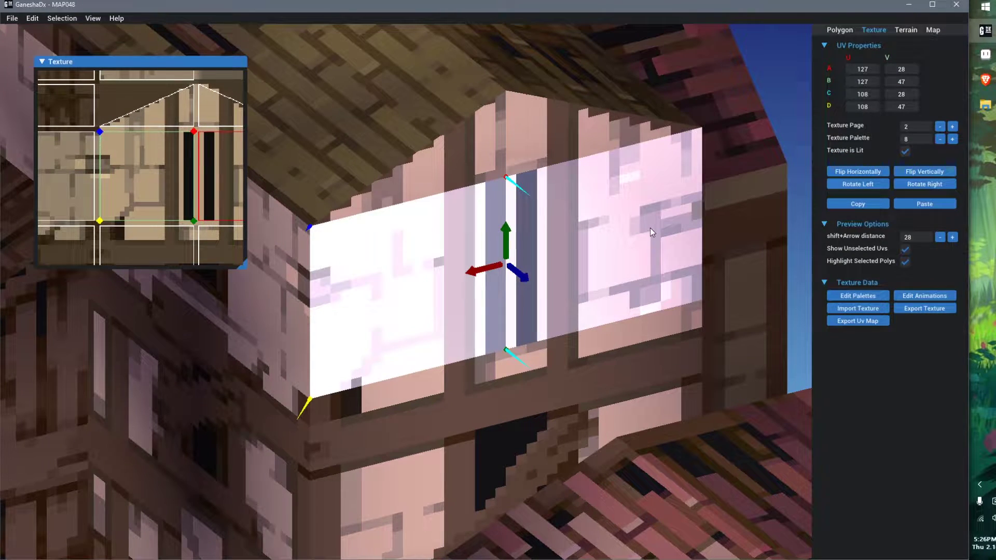
- Switch to Calculator and work out the wall polygon's UV dimensions with 127 - 108 and 47 - 28
{"action": "key", "text": "XF86Calculator"}
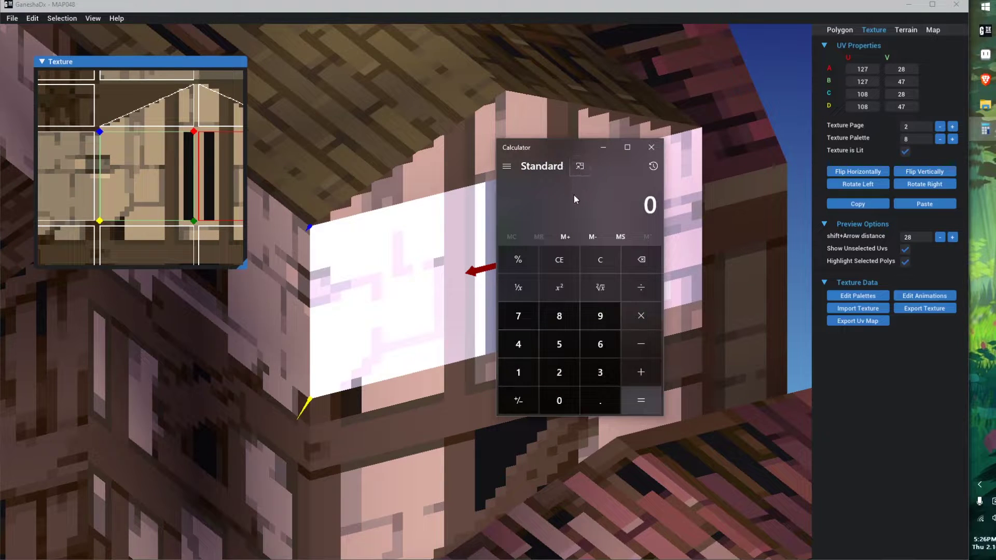
{"action": "type", "text": "127 - 108"}
{"action": "key", "text": "Return"}
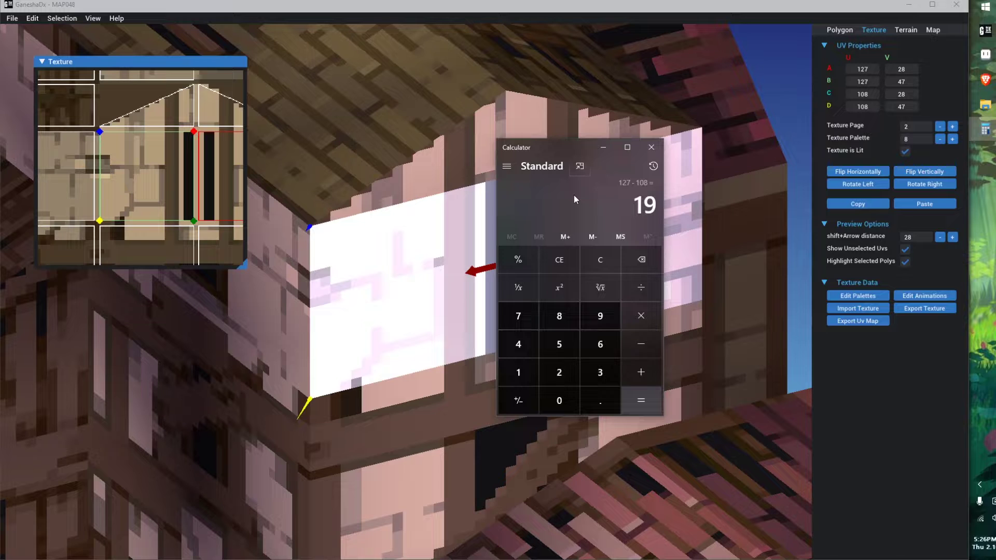
{"action": "type", "text": "47-28"}
{"action": "key", "text": "Return"}
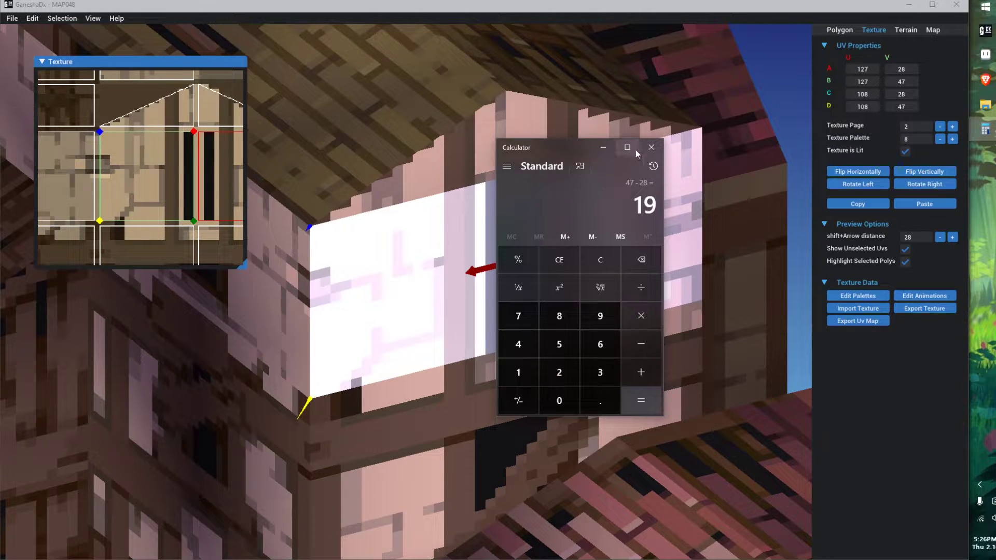
{"action": "left_click", "coordinate": [651, 148]}
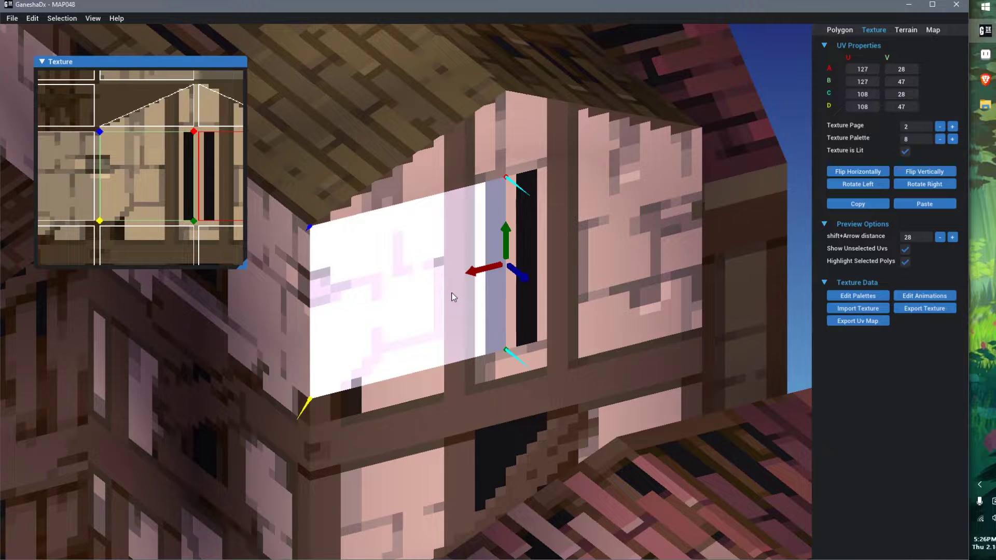
- Deselect the wall polygon and collapse the Texture window, moving it away from the buildings
{"action": "scroll", "coordinate": [428, 282], "scroll_direction": "down", "scroll_amount": 6}
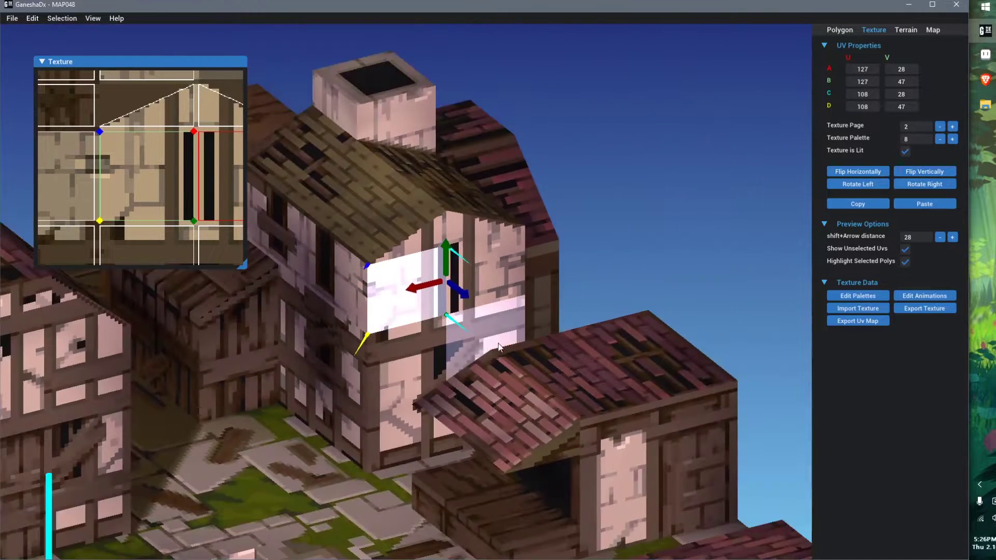
{"action": "middle_click_drag", "start_coordinate": [519, 306], "coordinate": [602, 202]}
{"action": "left_click", "coordinate": [601, 202]}
{"action": "double_click", "coordinate": [185, 59]}
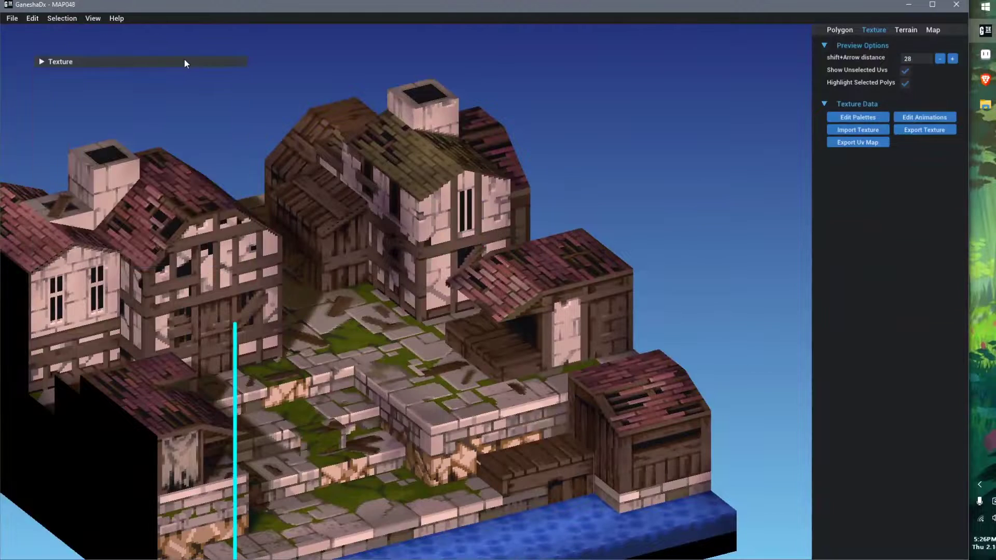
{"action": "left_click_drag", "start_coordinate": [182, 57], "coordinate": [688, 43]}
- Turn on FFT Ortho Mode and compare how the map looks at its different camera angles
{"action": "left_click", "coordinate": [92, 20]}
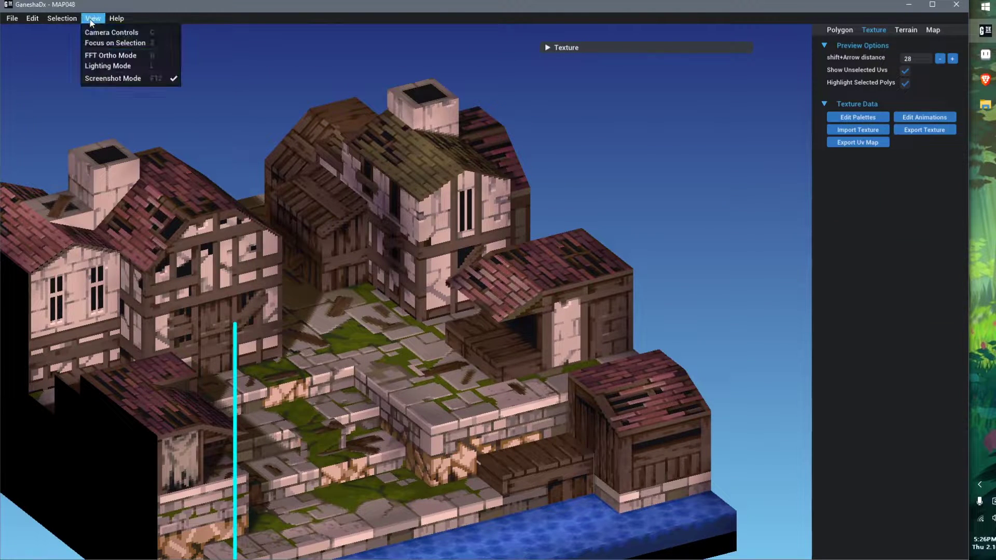
{"action": "left_click", "coordinate": [165, 55]}
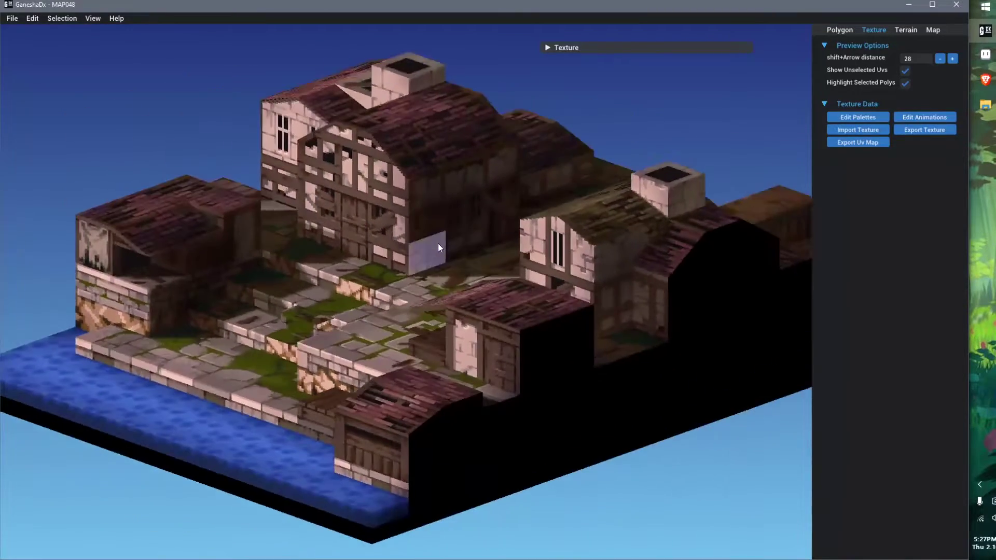
{"action": "scroll", "coordinate": [441, 254], "scroll_direction": "up", "scroll_amount": 3}
{"action": "scroll", "coordinate": [442, 261], "scroll_direction": "down", "scroll_amount": 4}
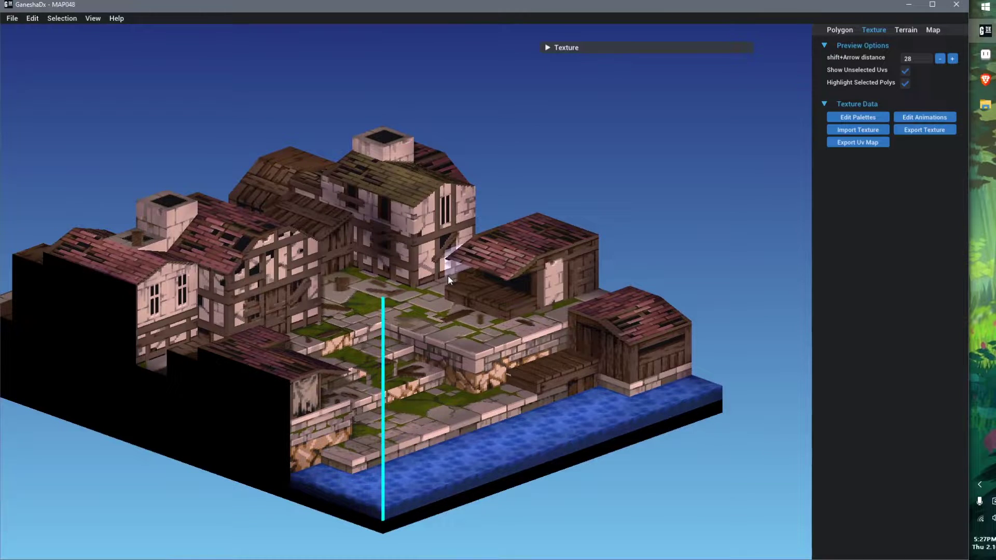
{"action": "scroll", "coordinate": [447, 275], "scroll_direction": "up", "scroll_amount": 1}
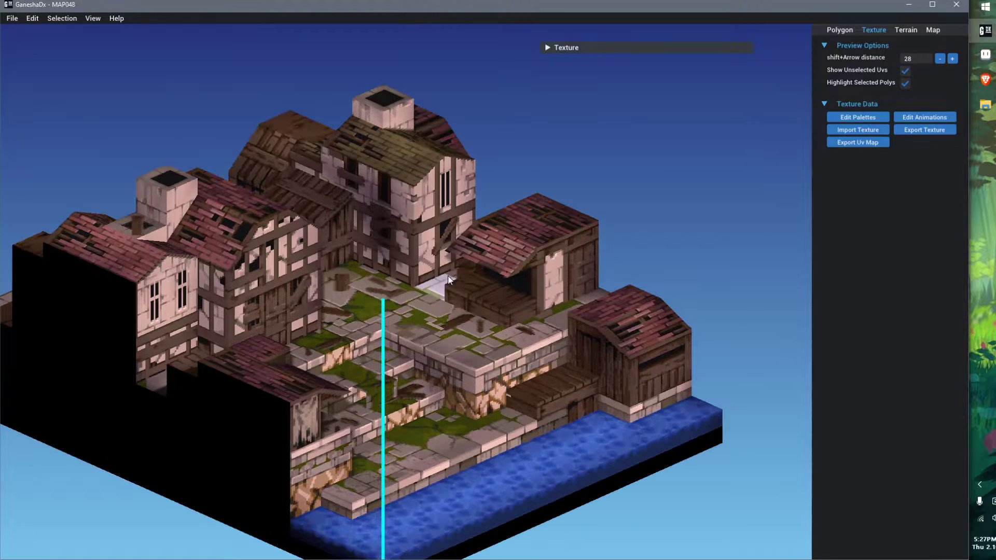
{"action": "key", "text": "s"}
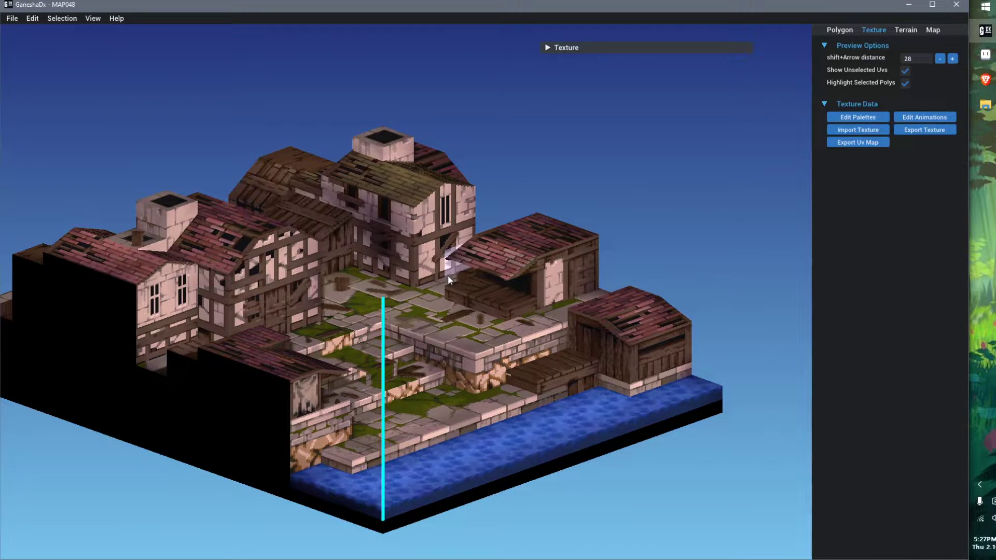
{"action": "scroll", "coordinate": [447, 275], "scroll_direction": "up", "scroll_amount": 1}
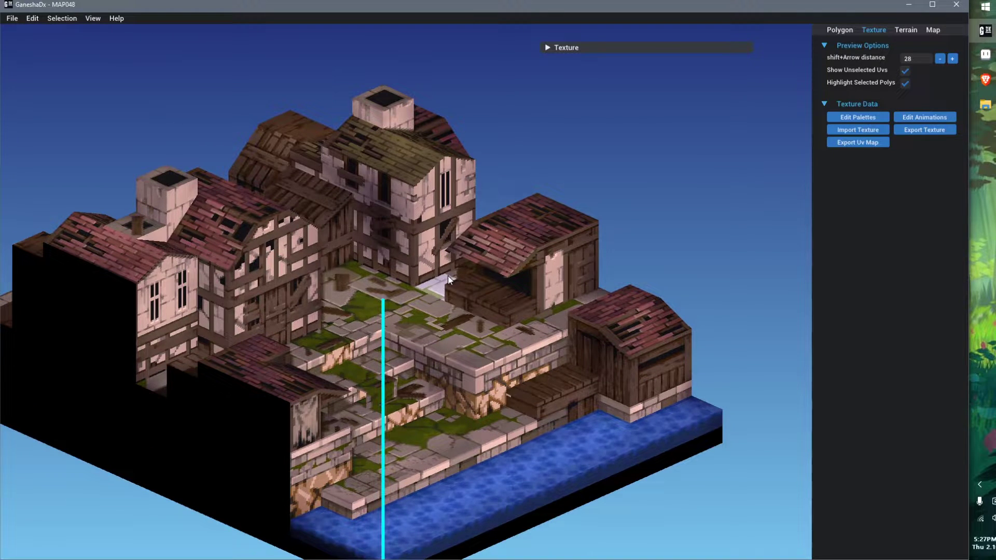
- Copy the shed's rear corner roof polygon into empty space and place a second copy directly beside it along Z
{"action": "scroll", "coordinate": [448, 279], "scroll_direction": "up", "scroll_amount": 5}
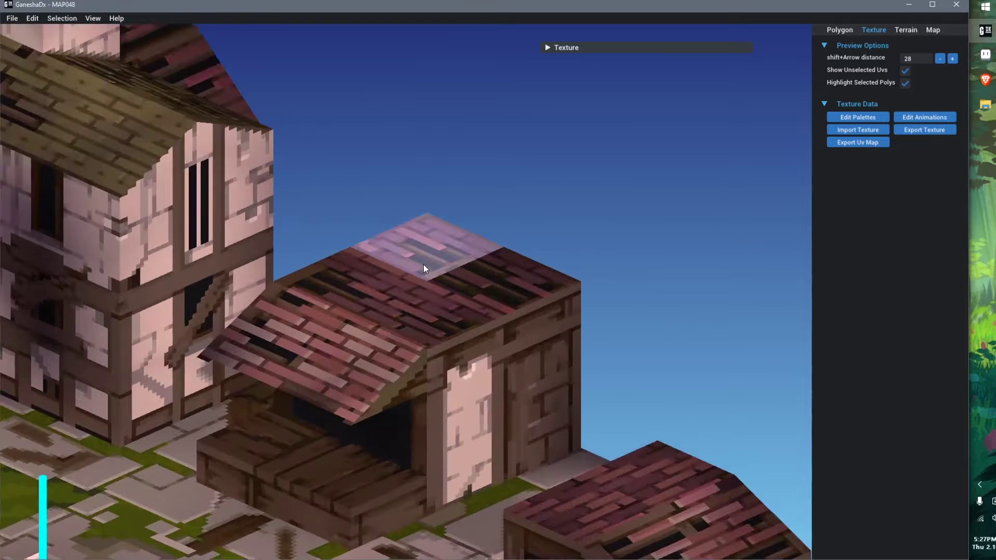
{"action": "left_click", "coordinate": [423, 266]}
{"action": "left_click", "coordinate": [424, 267]}
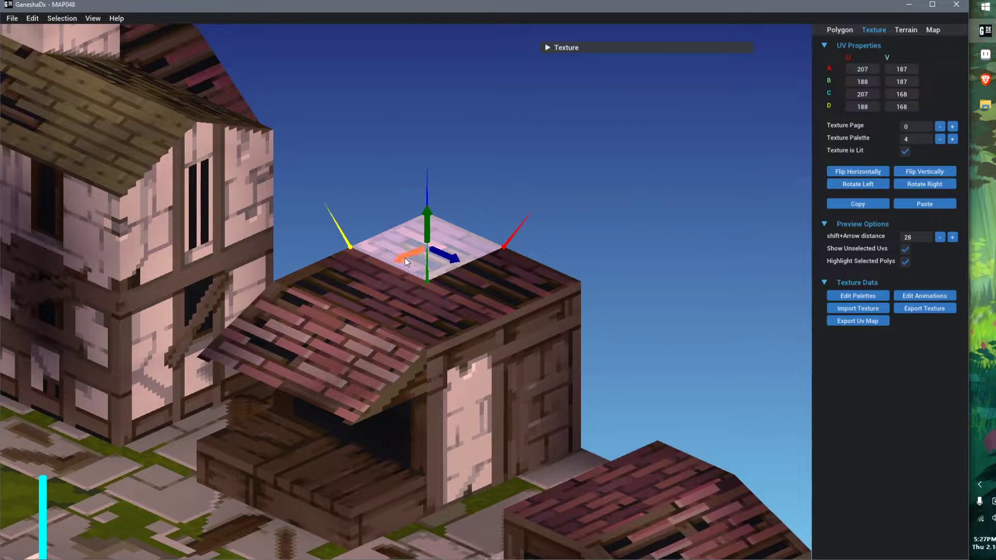
{"action": "left_click_drag", "start_coordinate": [404, 257], "coordinate": [686, 122]}
{"action": "key", "text": "f"}
{"action": "scroll", "coordinate": [417, 310], "scroll_direction": "up", "scroll_amount": 1}
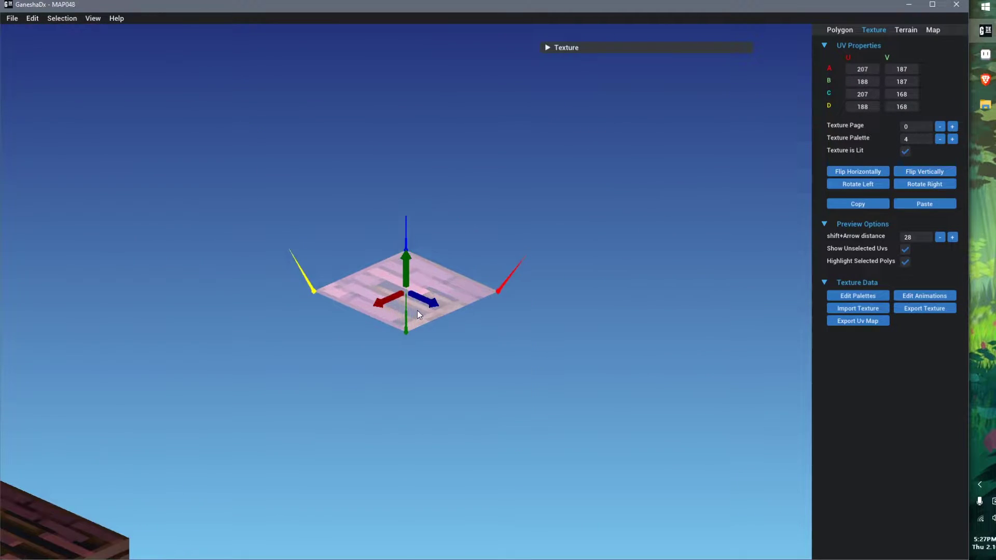
{"action": "left_click_drag", "start_coordinate": [417, 296], "coordinate": [507, 343]}
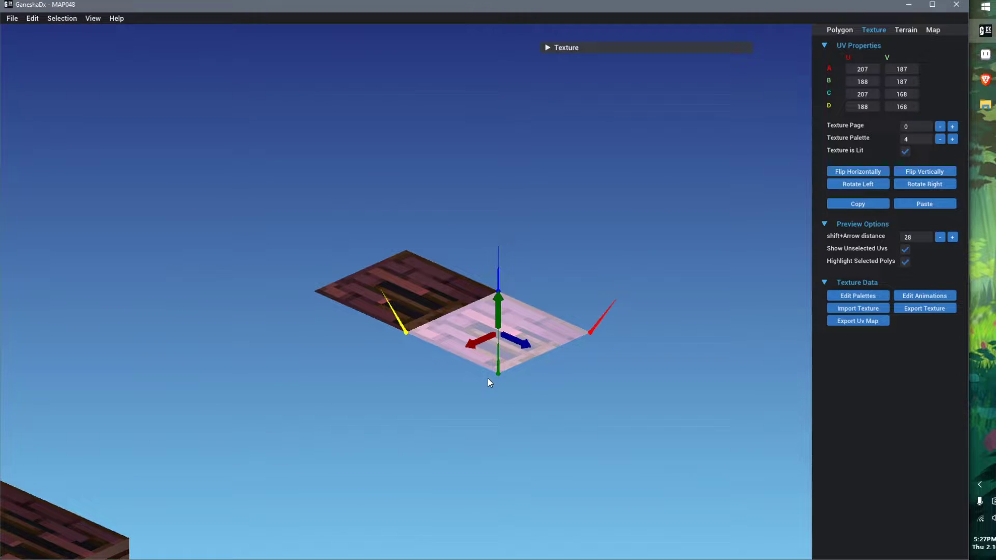
- Rotate the second copy 90 degrees so it hangs vertically from the edge of the horizontal polygon
{"action": "key", "text": "w"}
{"action": "key", "text": "e"}
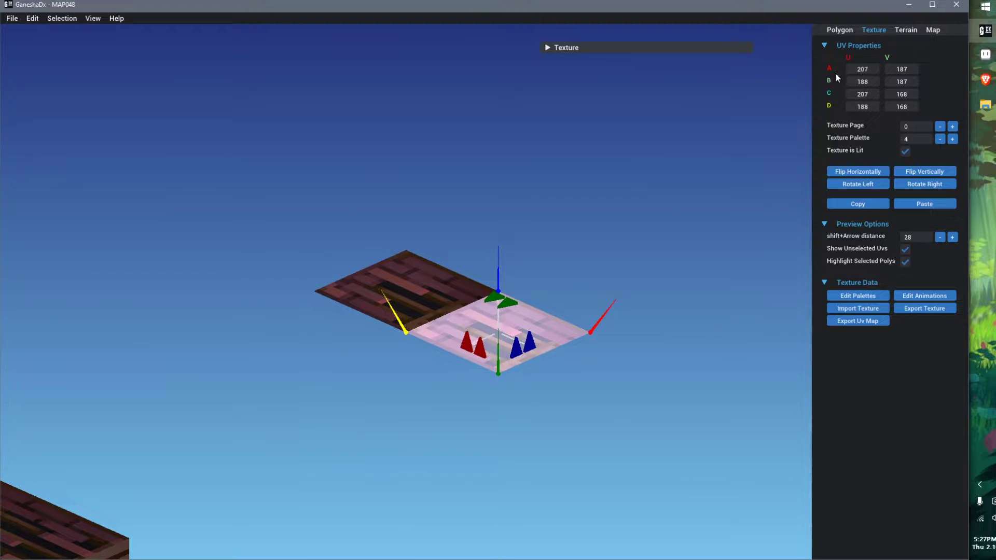
{"action": "left_click", "coordinate": [839, 29]}
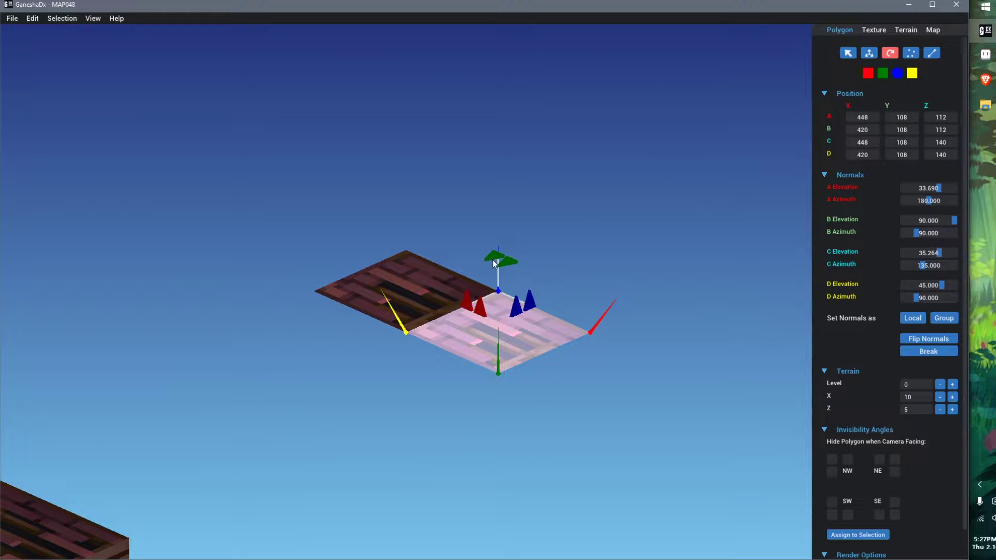
{"action": "left_click", "coordinate": [495, 262]}
{"action": "key", "text": "w"}
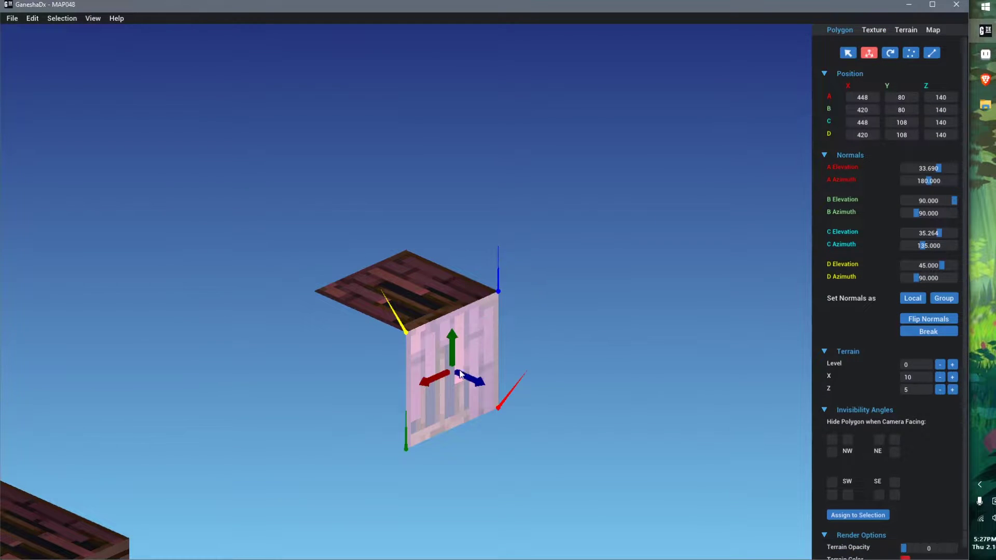
- Duplicate the vertical panel 28 units along X and rotate the copy 90 degrees to form the cube's adjacent side
{"action": "left_click_drag", "start_coordinate": [427, 378], "coordinate": [364, 393]}
{"action": "key", "text": "e"}
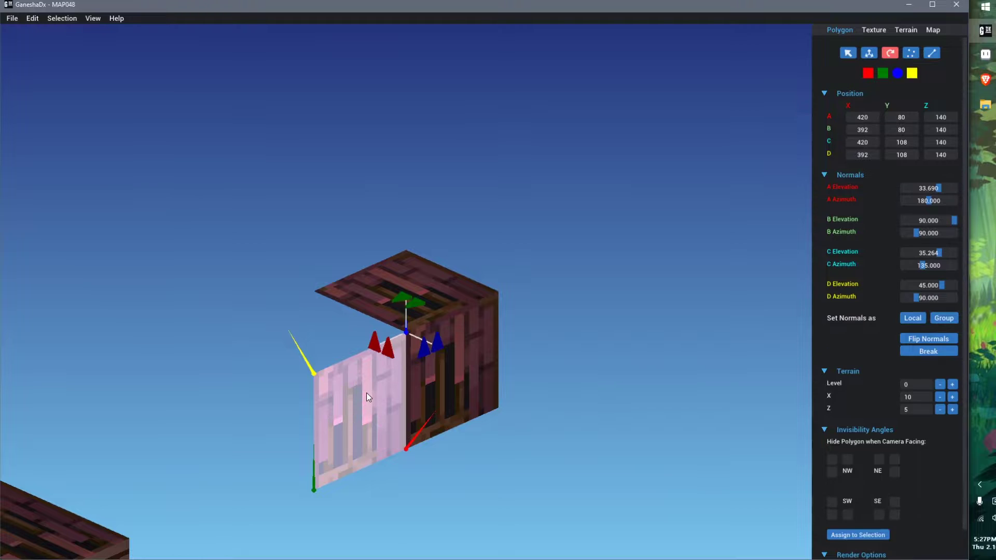
{"action": "left_click", "coordinate": [417, 302]}
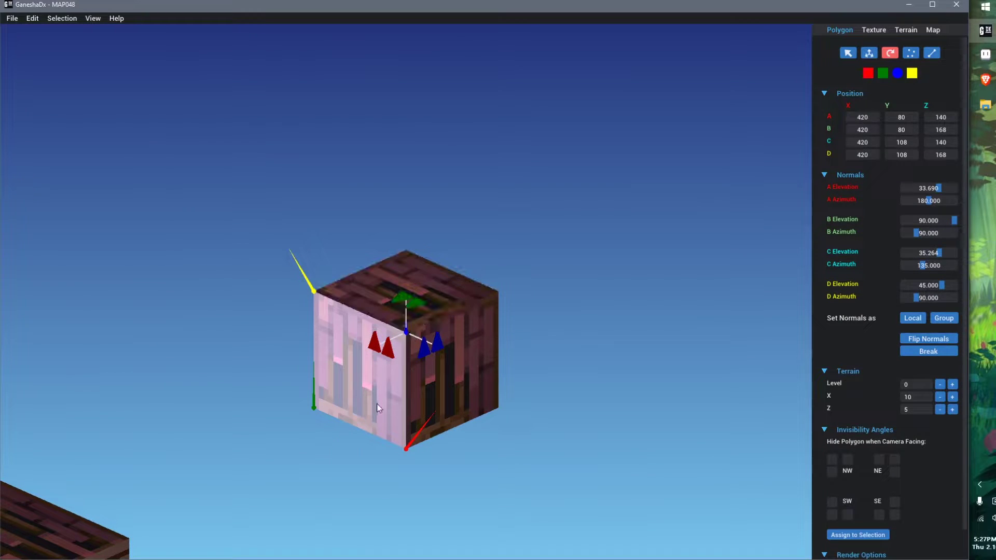
- Duplicate the cube's two vertical side panels, move the copies away along X and rotate them 180 degrees
{"action": "key", "text": "Escape"}
{"action": "left_click", "coordinate": [441, 409]}
{"action": "left_click", "coordinate": [394, 391], "text": "ctrl"}
{"action": "key", "text": "w"}
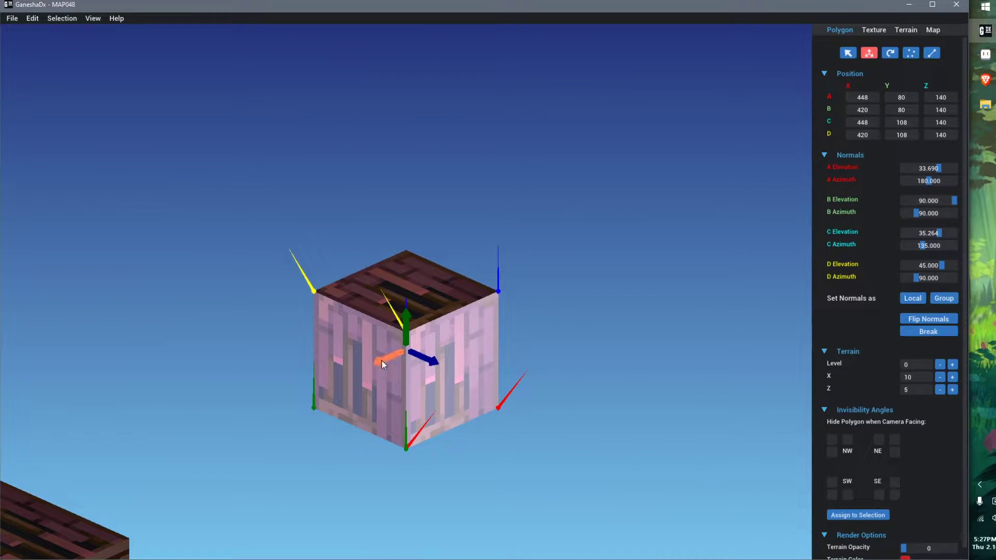
{"action": "left_click_drag", "start_coordinate": [381, 361], "coordinate": [540, 323]}
{"action": "key", "text": "e"}
{"action": "left_click_drag", "start_coordinate": [687, 185], "coordinate": [693, 181]}
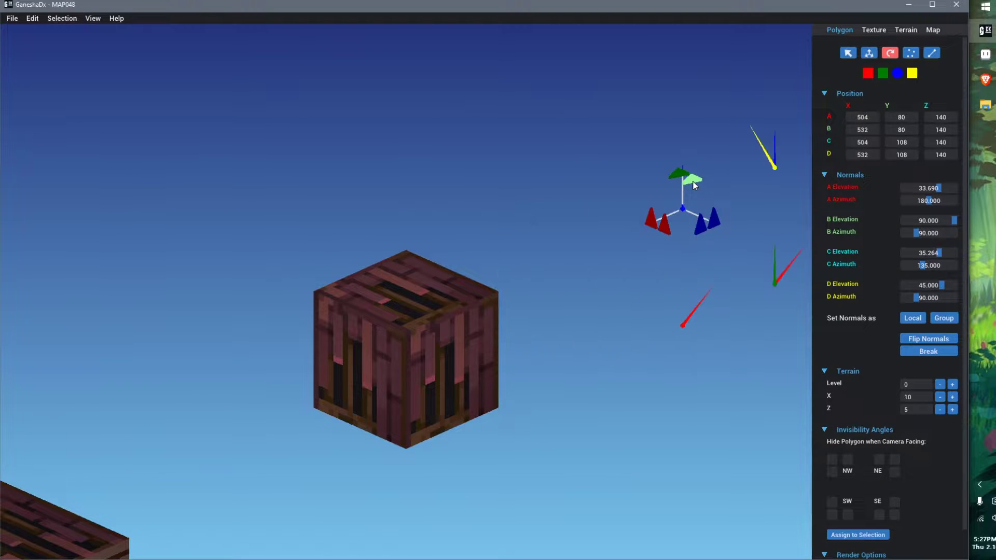
- Move the rotated panel copies back along X and Z to close the cube's two far sides
{"action": "key", "text": "w"}
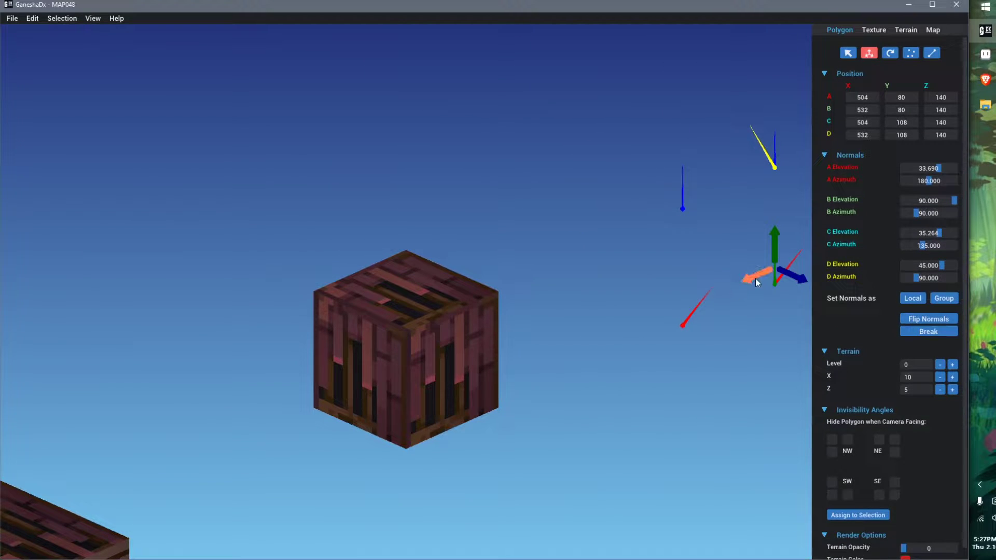
{"action": "left_click_drag", "start_coordinate": [755, 283], "coordinate": [594, 320]}
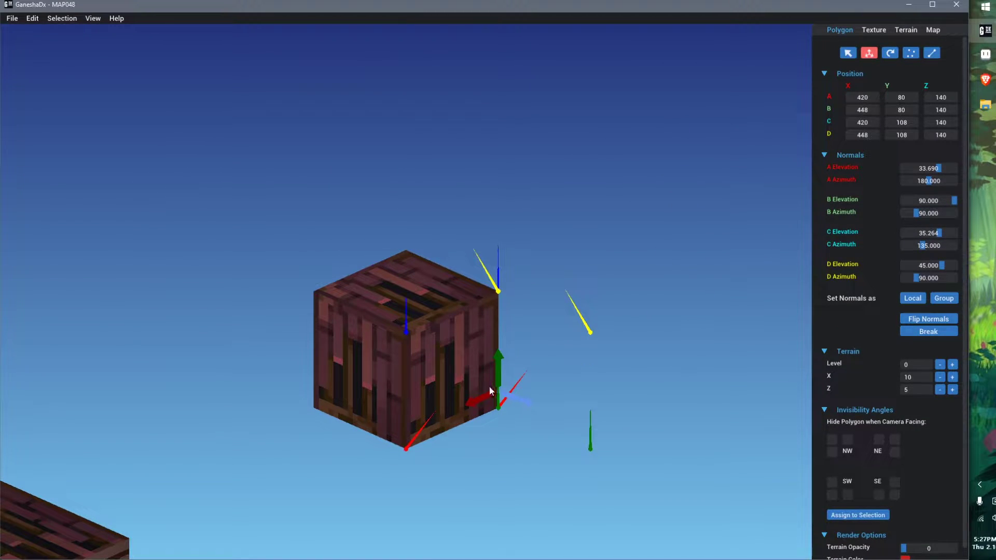
{"action": "left_click_drag", "start_coordinate": [490, 387], "coordinate": [457, 368]}
{"action": "left_click", "coordinate": [440, 310]}
- Examine the pixel scale of the cube's top and two visible side faces, one face at a time
{"action": "middle_click_drag", "start_coordinate": [612, 431], "coordinate": [231, 422]}
{"action": "left_click", "coordinate": [343, 459]}
{"action": "middle_click_drag", "start_coordinate": [343, 459], "coordinate": [412, 444]}
{"action": "scroll", "coordinate": [396, 376], "scroll_direction": "down", "scroll_amount": 5}
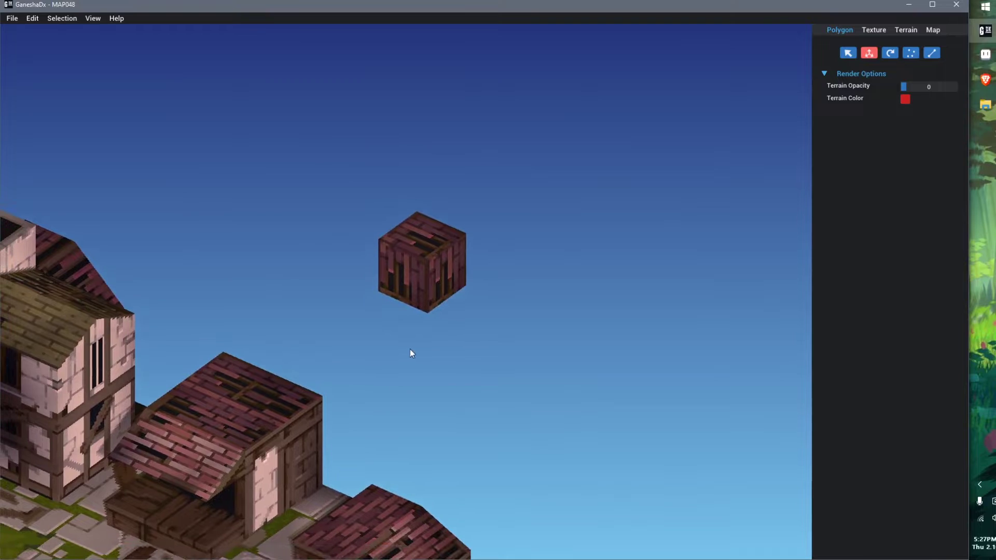
{"action": "scroll", "coordinate": [409, 353], "scroll_direction": "up", "scroll_amount": 4}
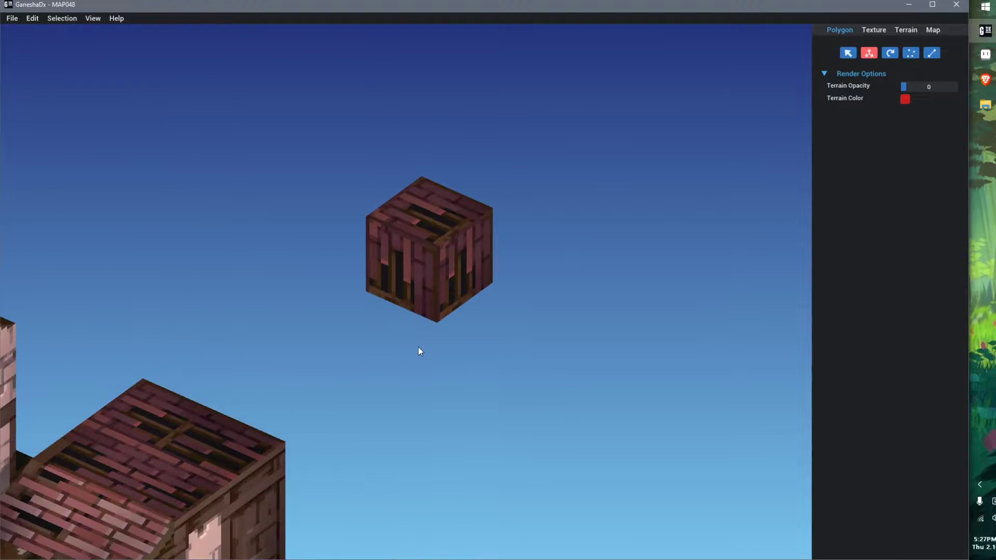
{"action": "left_click", "coordinate": [418, 300]}
{"action": "left_click", "coordinate": [423, 247]}
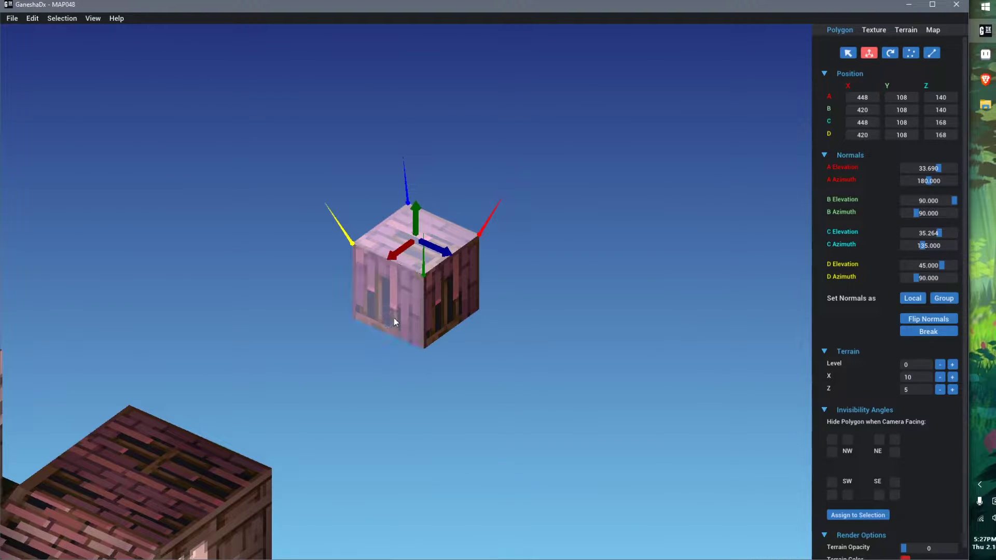
{"action": "left_click", "coordinate": [393, 319]}
{"action": "left_click", "coordinate": [455, 284]}
{"action": "left_click", "coordinate": [421, 249]}
{"action": "left_click", "coordinate": [395, 301]}
{"action": "left_click", "coordinate": [454, 298]}
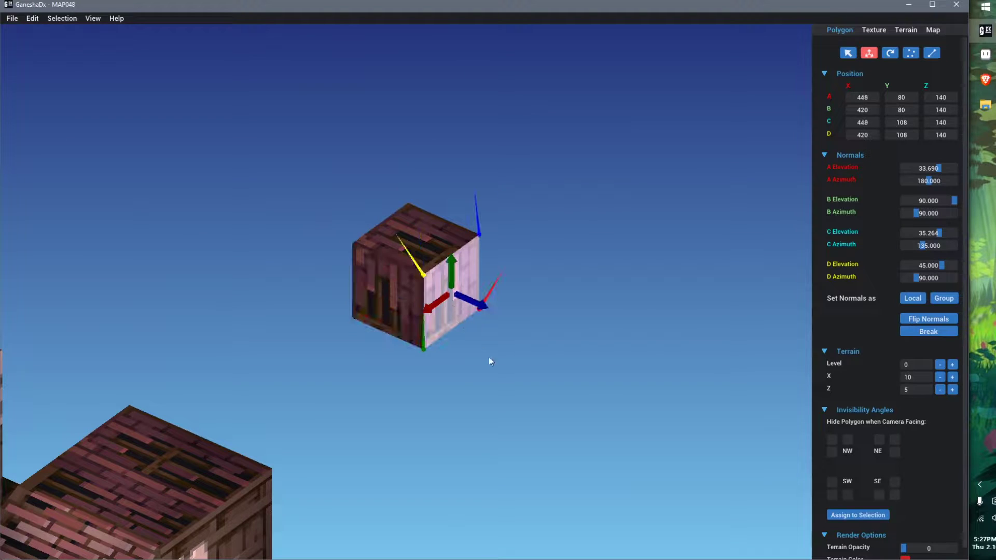
{"action": "mouse_move", "coordinate": [489, 356]}
{"action": "middle_mouse_down"}
{"action": "mouse_move", "coordinate": [455, 277]}
{"action": "mouse_move", "coordinate": [455, 341]}
{"action": "mouse_move", "coordinate": [479, 369]}
{"action": "middle_mouse_up"}
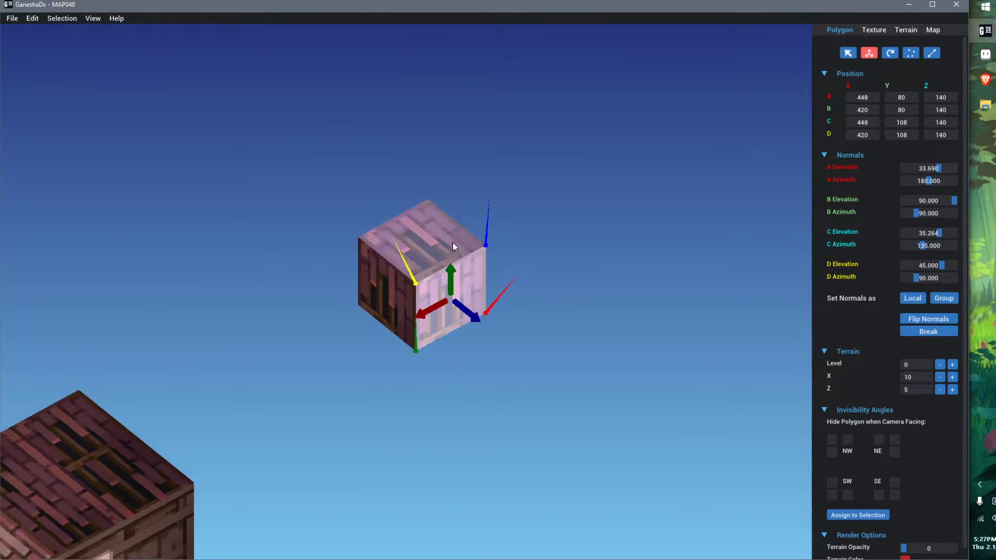
{"action": "middle_click_drag", "start_coordinate": [453, 247], "coordinate": [469, 312]}
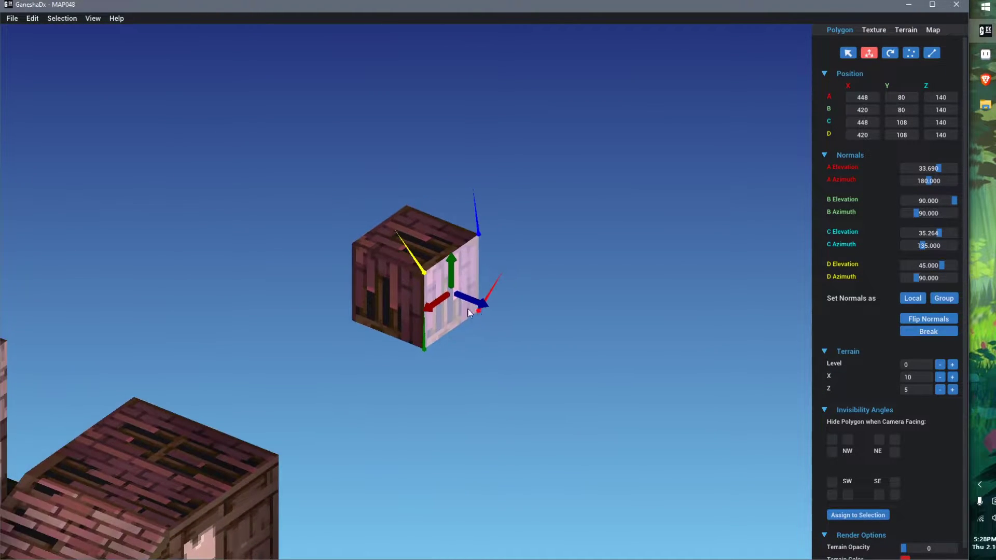
{"action": "left_click", "coordinate": [384, 283]}
{"action": "left_click", "coordinate": [420, 241]}
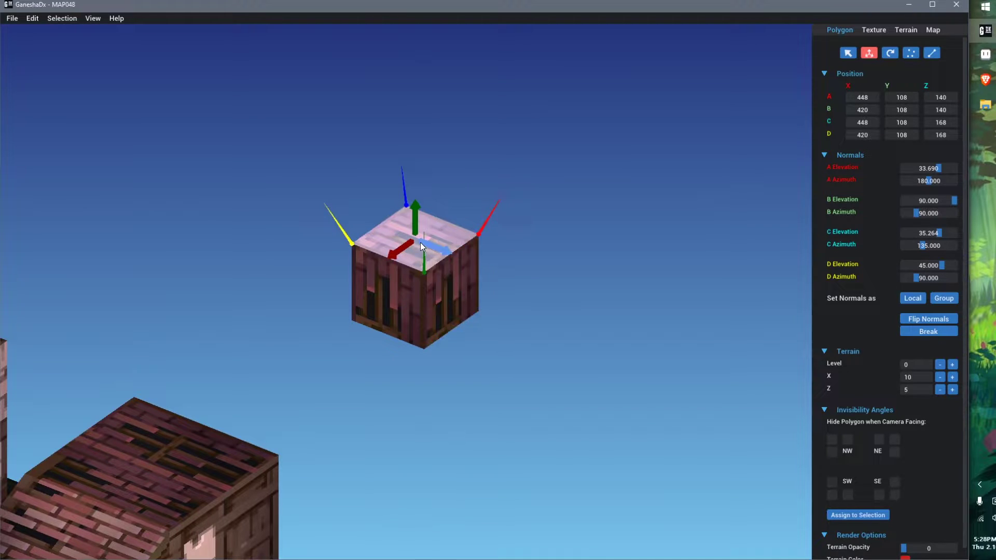
{"action": "left_click", "coordinate": [464, 350]}
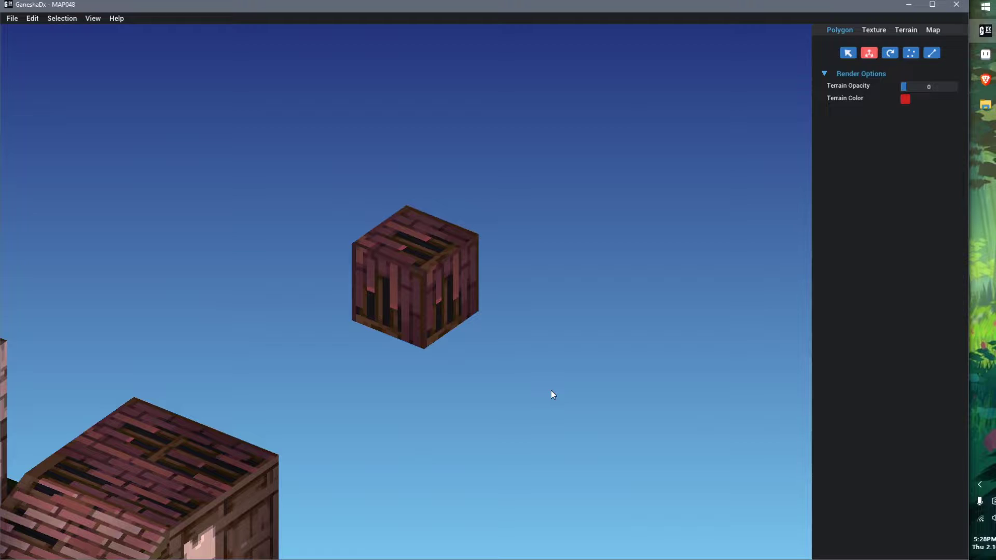
- Compare the cube with the map's buildings at the low and high camera elevations
{"action": "key", "text": "space"}
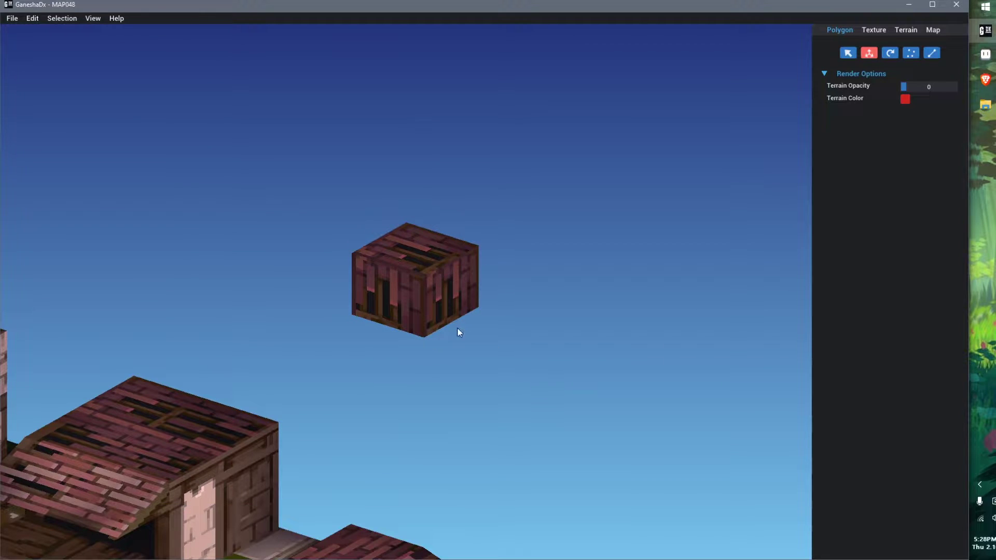
{"action": "scroll", "coordinate": [454, 327], "scroll_direction": "up", "scroll_amount": 2}
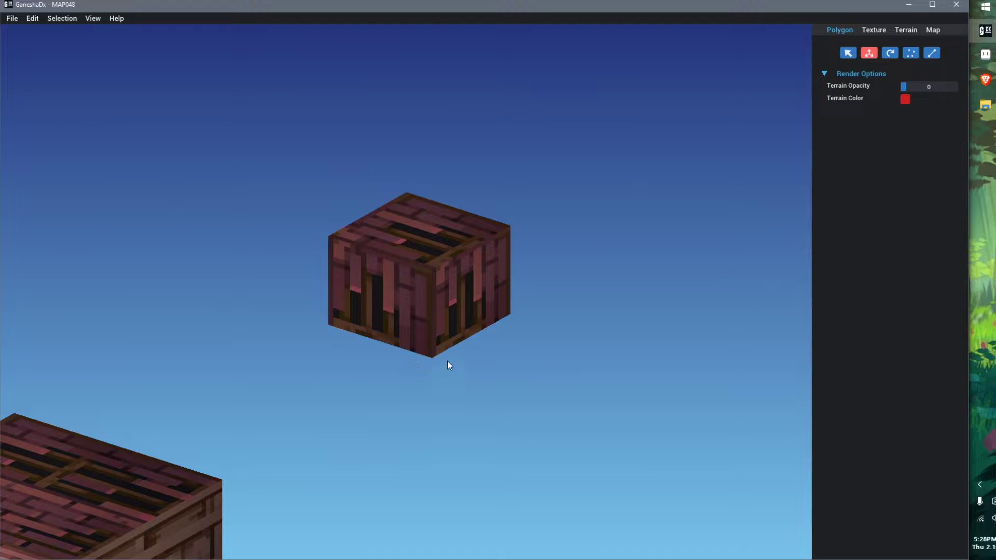
{"action": "left_click", "coordinate": [470, 299]}
{"action": "middle_click_drag", "start_coordinate": [238, 394], "coordinate": [500, 254]}
{"action": "scroll", "coordinate": [397, 377], "scroll_direction": "down", "scroll_amount": 3}
{"action": "scroll", "coordinate": [487, 285], "scroll_direction": "down", "scroll_amount": 4}
{"action": "right_click_drag", "start_coordinate": [440, 368], "coordinate": [470, 378]}
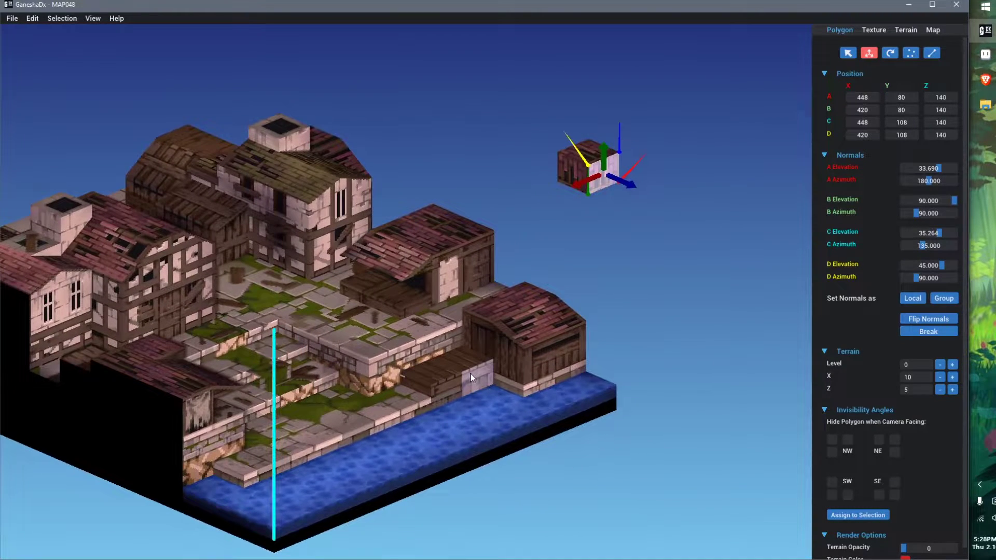
{"action": "key", "text": "s"}
{"action": "key", "text": "s"}
{"action": "key", "text": "s"}
{"action": "key", "text": "s"}
{"action": "key", "text": "s"}
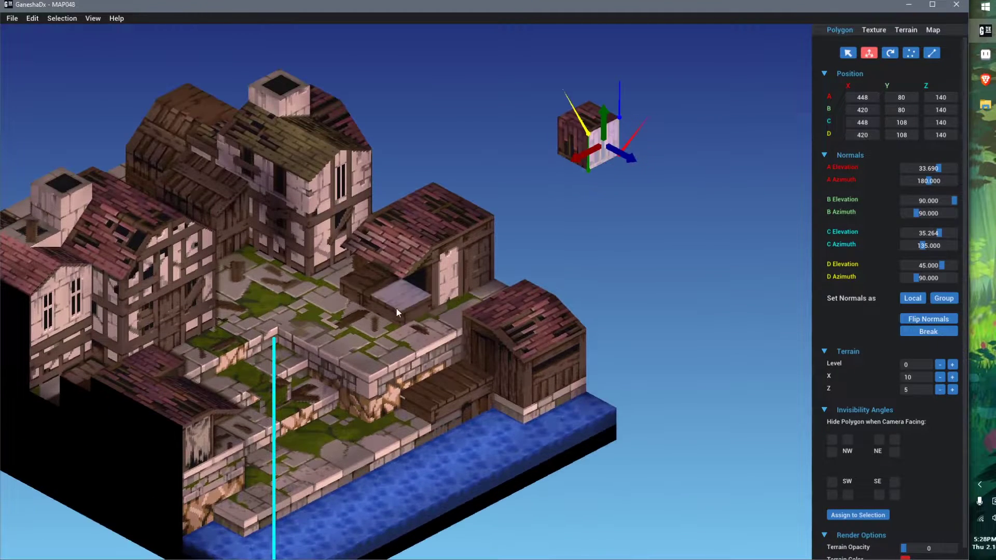
{"action": "right_click_drag", "start_coordinate": [396, 308], "coordinate": [409, 325]}
{"action": "scroll", "coordinate": [332, 301], "scroll_direction": "up", "scroll_amount": 2}
{"action": "middle_click_drag", "start_coordinate": [331, 300], "coordinate": [438, 319]}
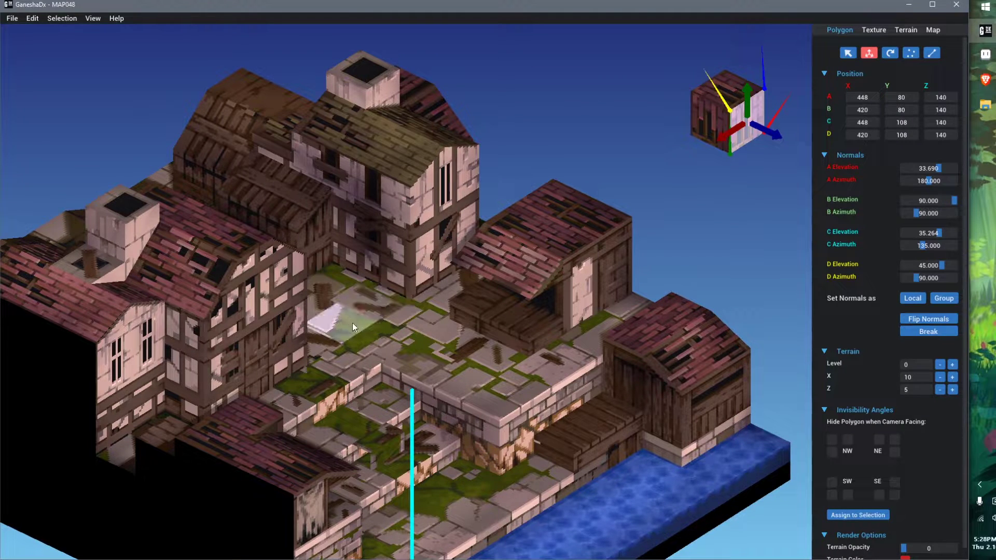
- Examine the map and the cube from a rotated angle between the standard camera directions
{"action": "right_click_drag", "start_coordinate": [380, 339], "coordinate": [606, 276]}
{"action": "scroll", "coordinate": [356, 339], "scroll_direction": "down", "scroll_amount": 1}
{"action": "scroll", "coordinate": [477, 322], "scroll_direction": "up", "scroll_amount": 3}
{"action": "scroll", "coordinate": [477, 323], "scroll_direction": "down", "scroll_amount": 1}
{"action": "scroll", "coordinate": [474, 316], "scroll_direction": "up", "scroll_amount": 1}
{"action": "middle_click_drag", "start_coordinate": [606, 276], "coordinate": [371, 343]}
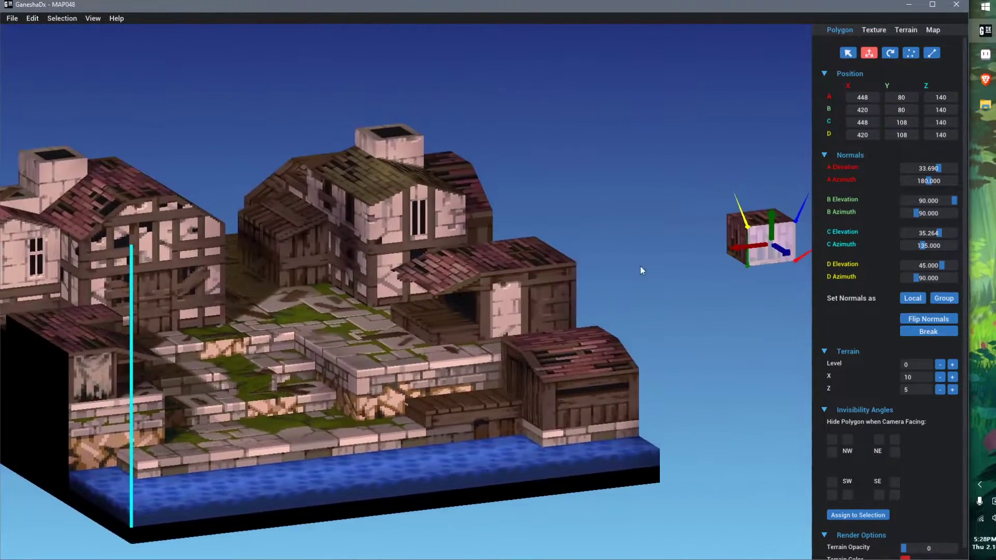
{"action": "middle_click_drag", "start_coordinate": [720, 265], "coordinate": [652, 268]}
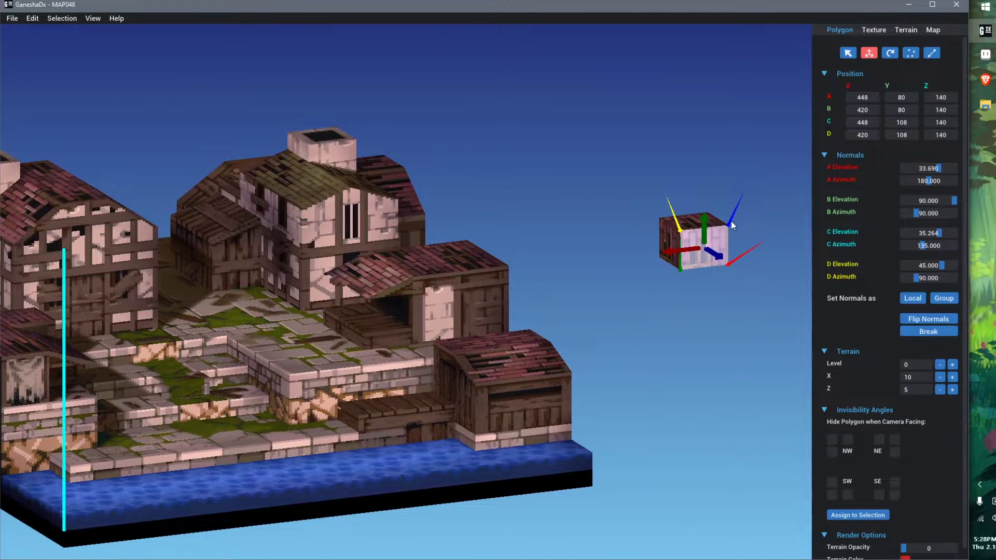
{"action": "scroll", "coordinate": [584, 309], "scroll_direction": "down", "scroll_amount": 2}
{"action": "scroll", "coordinate": [633, 327], "scroll_direction": "up", "scroll_amount": 3}
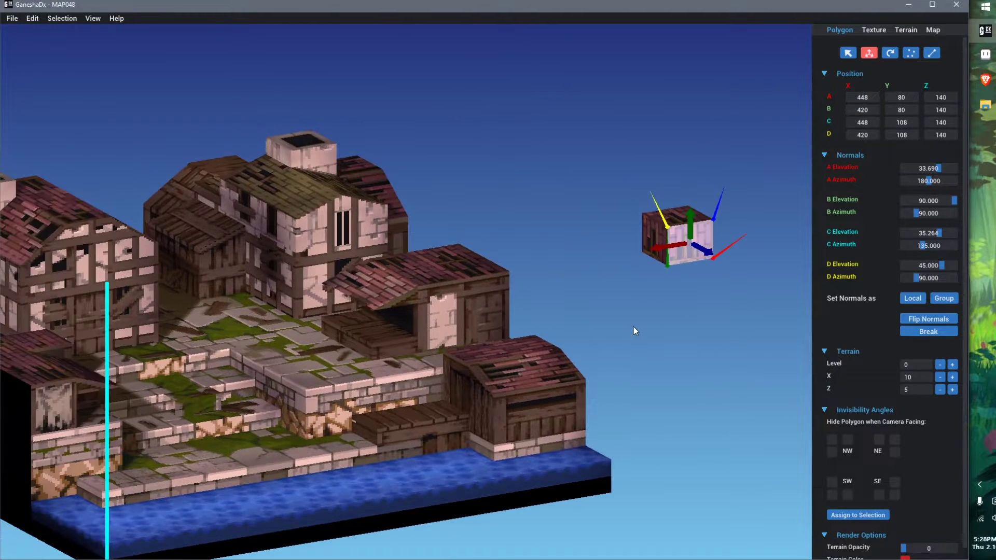
{"action": "middle_click_drag", "start_coordinate": [671, 309], "coordinate": [268, 346]}
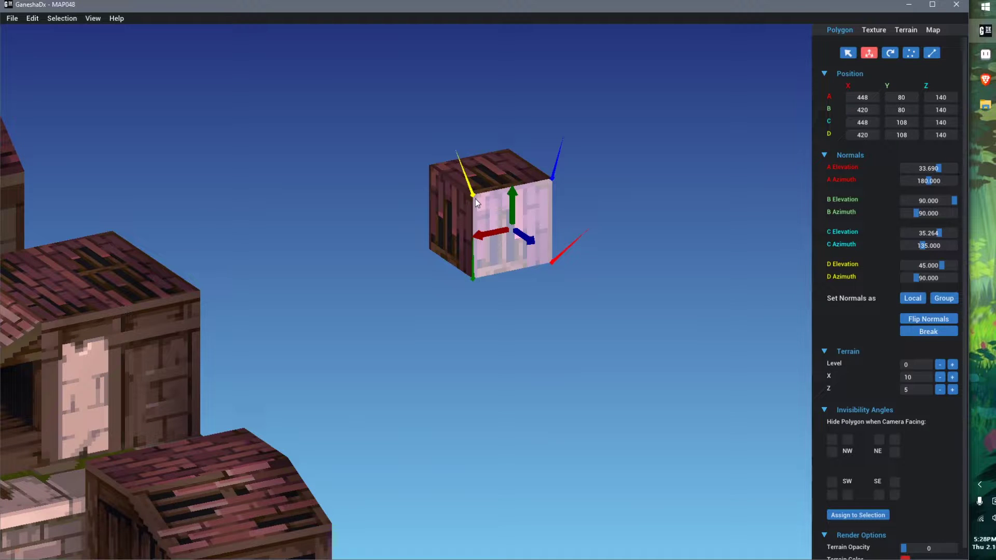
- Alternate between the two camera elevations to compare the height of the cube's side faces with its top
{"action": "key", "text": "s"}
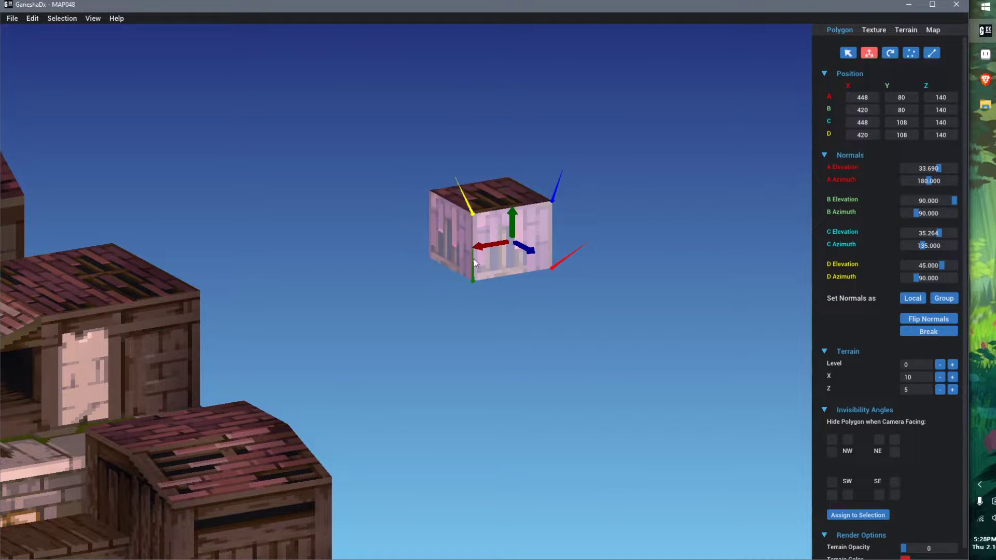
{"action": "key", "text": "s"}
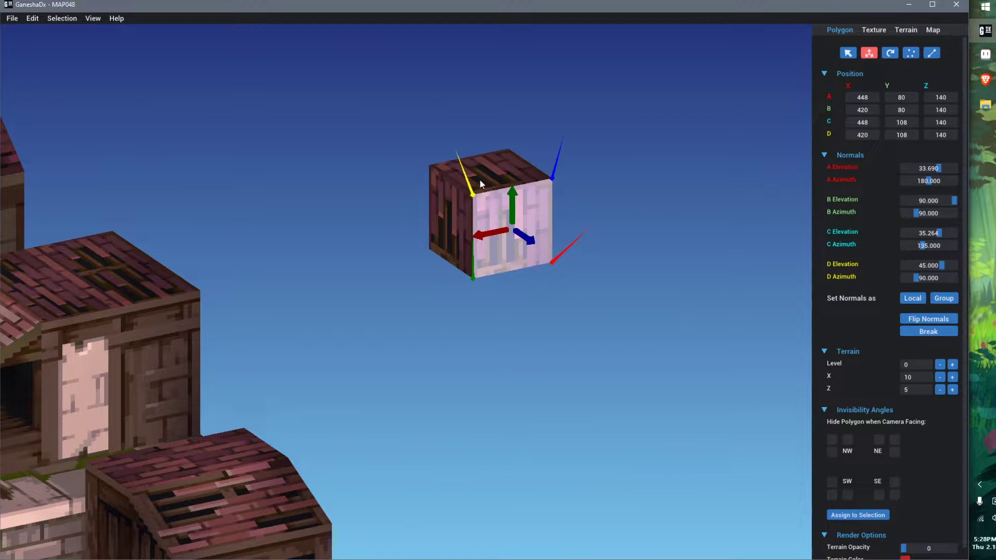
{"action": "key", "text": "s"}
{"action": "key", "text": "w"}
{"action": "key", "text": "s"}
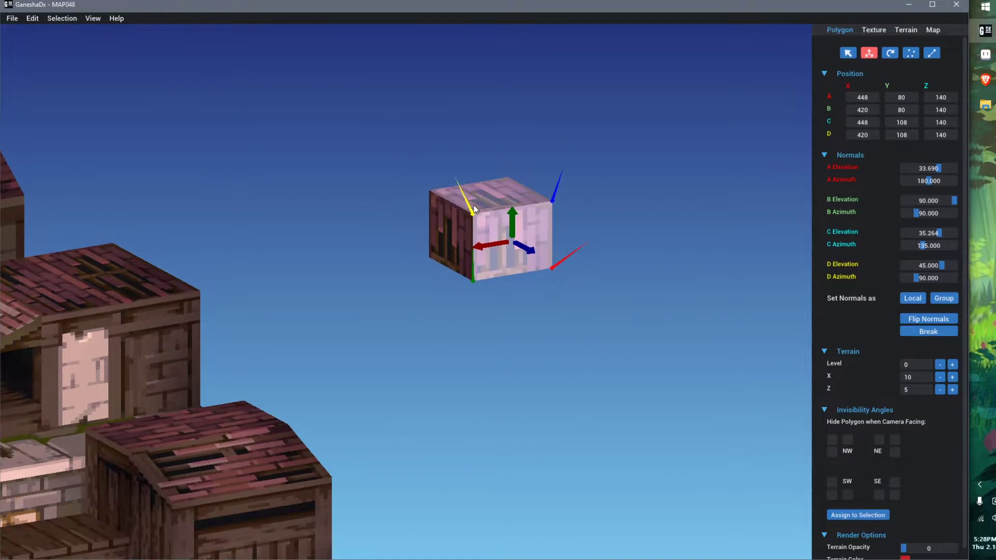
{"action": "key", "text": "w"}
{"action": "key", "text": "s"}
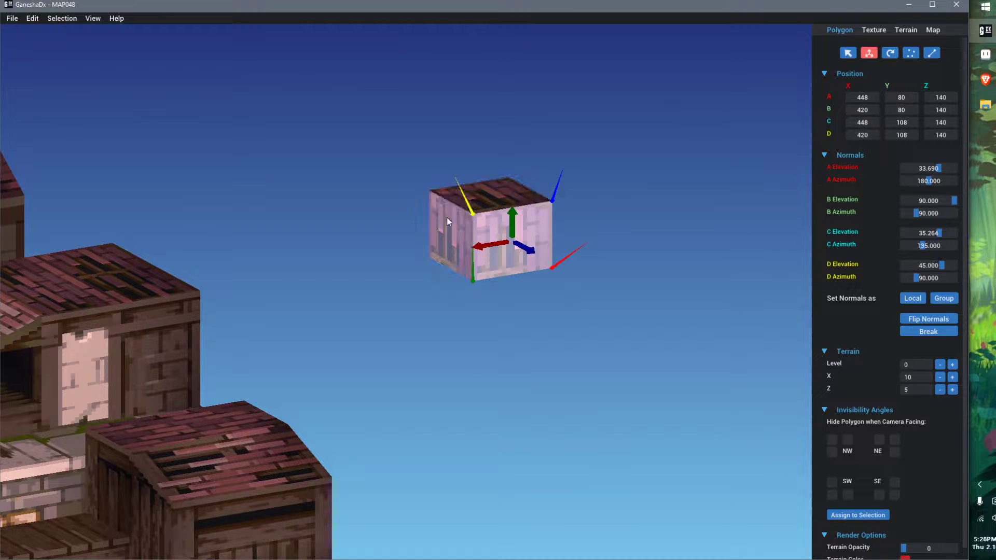
- Inspect the coordinates of the two stacked wall polygons at the tall house's corner beside the window
{"action": "middle_click_drag", "start_coordinate": [406, 297], "coordinate": [610, 334]}
{"action": "key", "text": "w"}
{"action": "scroll", "coordinate": [457, 313], "scroll_direction": "down", "scroll_amount": 3}
{"action": "scroll", "coordinate": [317, 278], "scroll_direction": "up", "scroll_amount": 6}
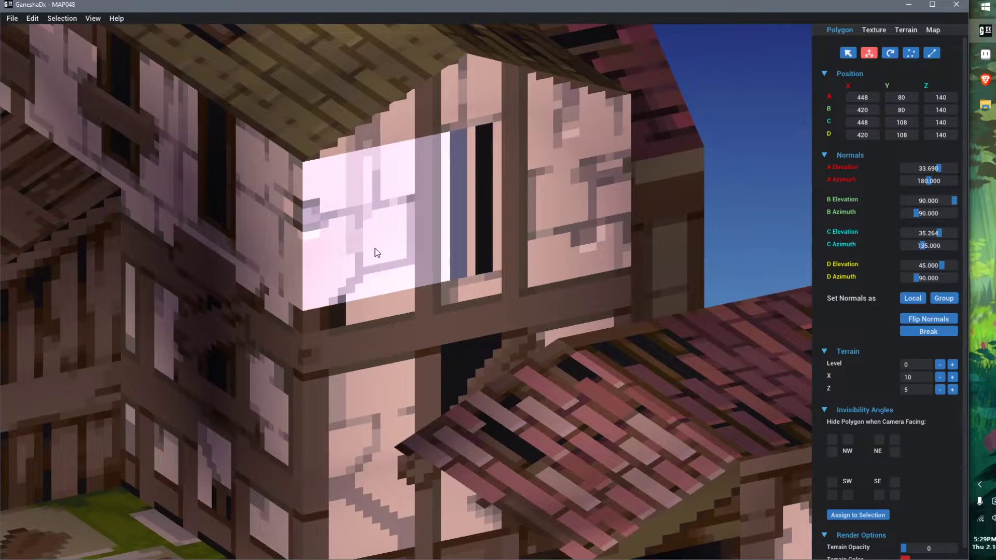
{"action": "left_click", "coordinate": [381, 248]}
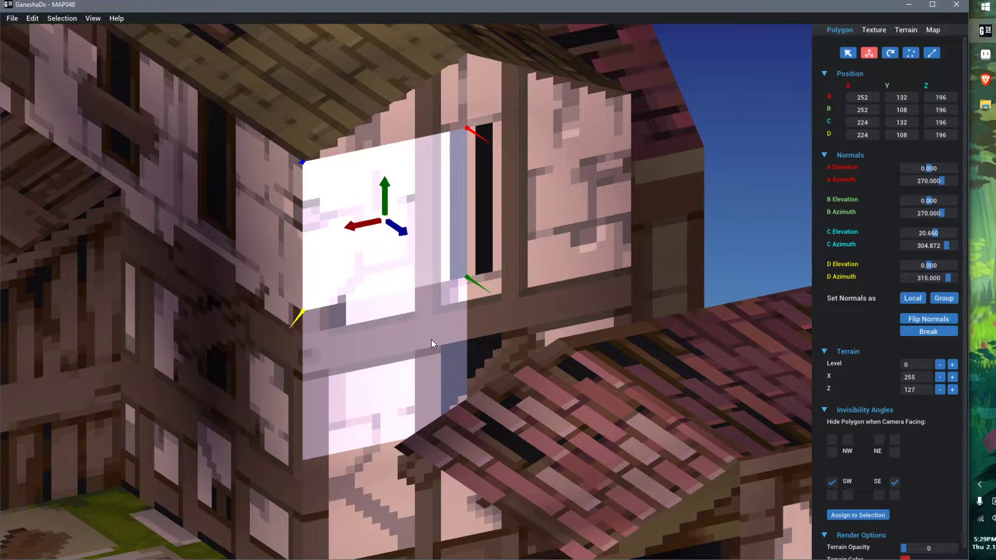
{"action": "key", "text": "s"}
{"action": "left_click", "coordinate": [403, 356]}
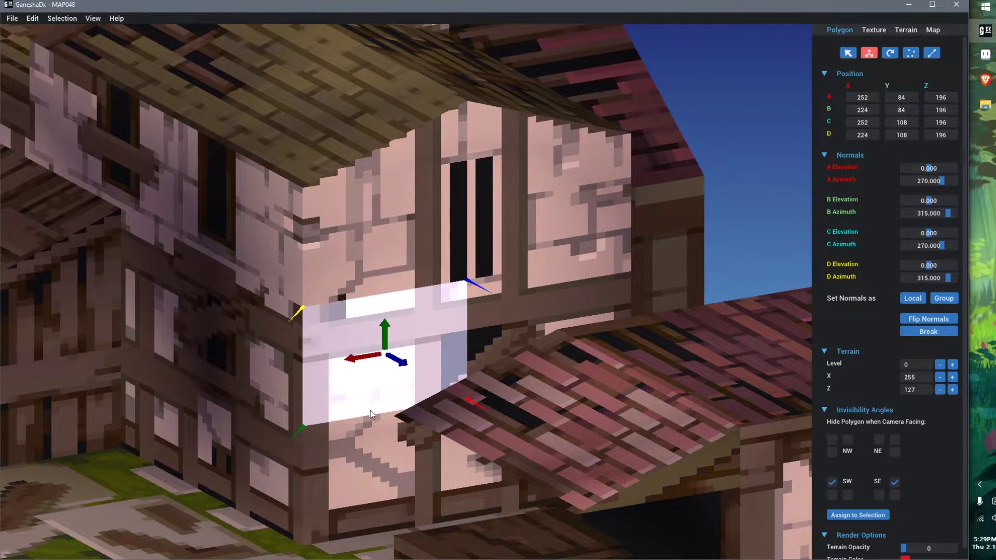
{"action": "middle_click_drag", "start_coordinate": [369, 411], "coordinate": [401, 151]}
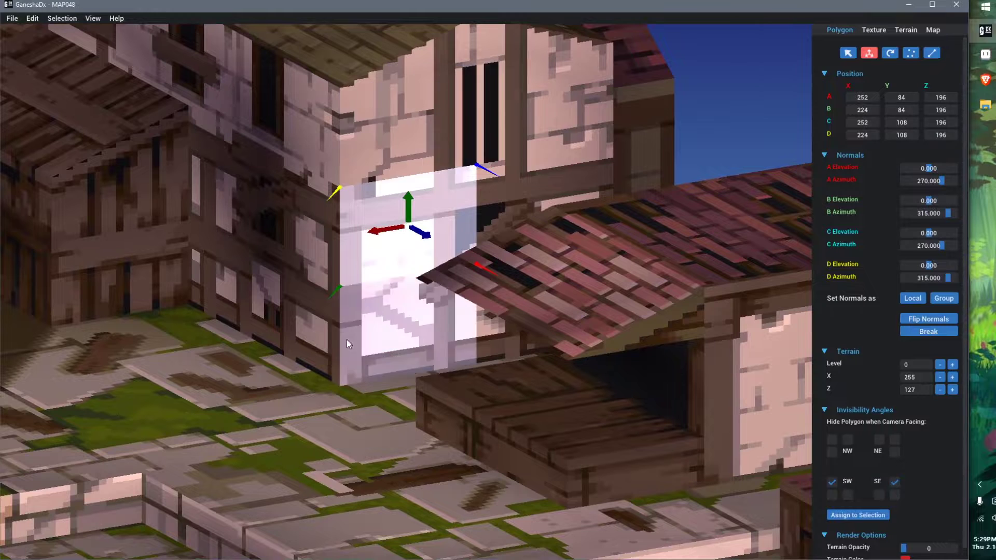
- Inspect the coordinates of a paved ground tile at the terrace edge and of the grass-and-stone tile behind it
{"action": "scroll", "coordinate": [346, 339], "scroll_direction": "down", "scroll_amount": 3}
{"action": "middle_click_drag", "start_coordinate": [366, 398], "coordinate": [382, 366]}
{"action": "left_click", "coordinate": [394, 409]}
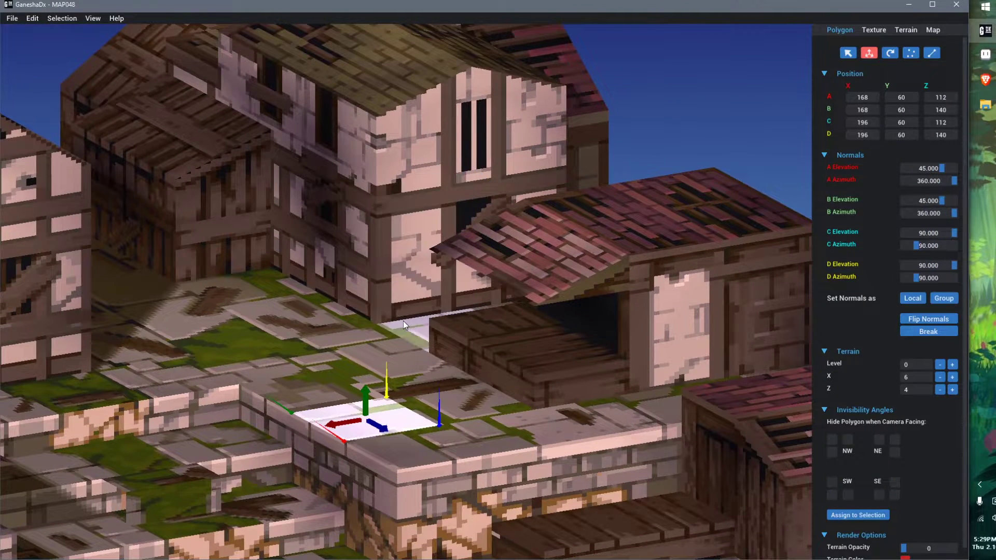
{"action": "middle_click_drag", "start_coordinate": [404, 303], "coordinate": [443, 365]}
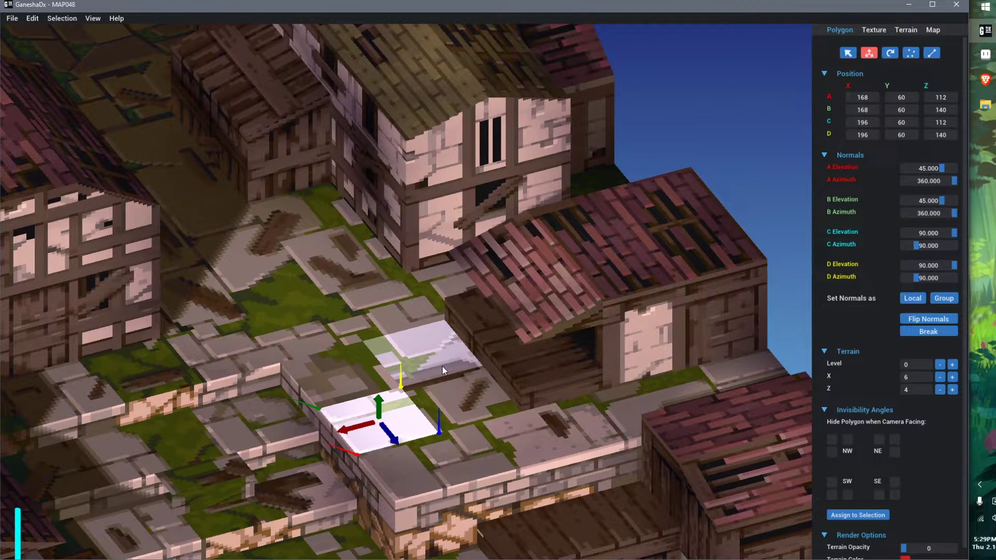
{"action": "left_click", "coordinate": [325, 332]}
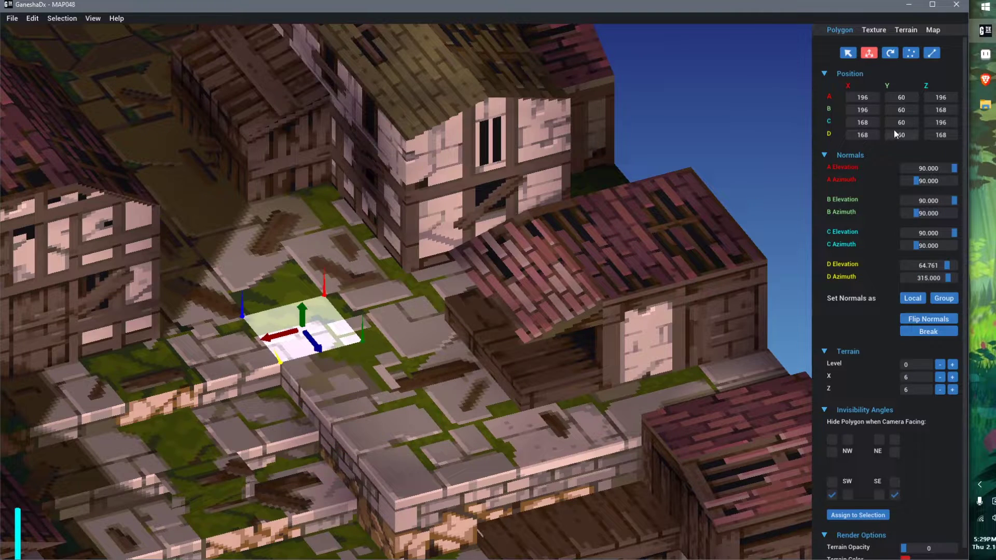
{"action": "middle_click_drag", "start_coordinate": [412, 336], "coordinate": [394, 324]}
{"action": "scroll", "coordinate": [394, 324], "scroll_direction": "up", "scroll_amount": 3}
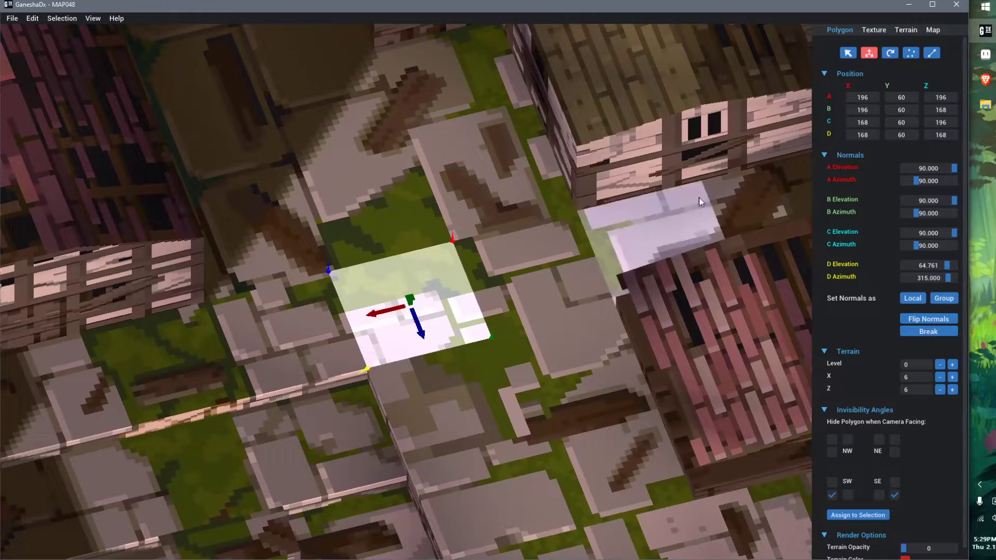
- Show the grass-and-stone tile's UV mapping in an expanded texture preview placed over open space in the 3D view
{"action": "left_click", "coordinate": [871, 30]}
{"action": "middle_click_drag", "start_coordinate": [566, 225], "coordinate": [600, 207]}
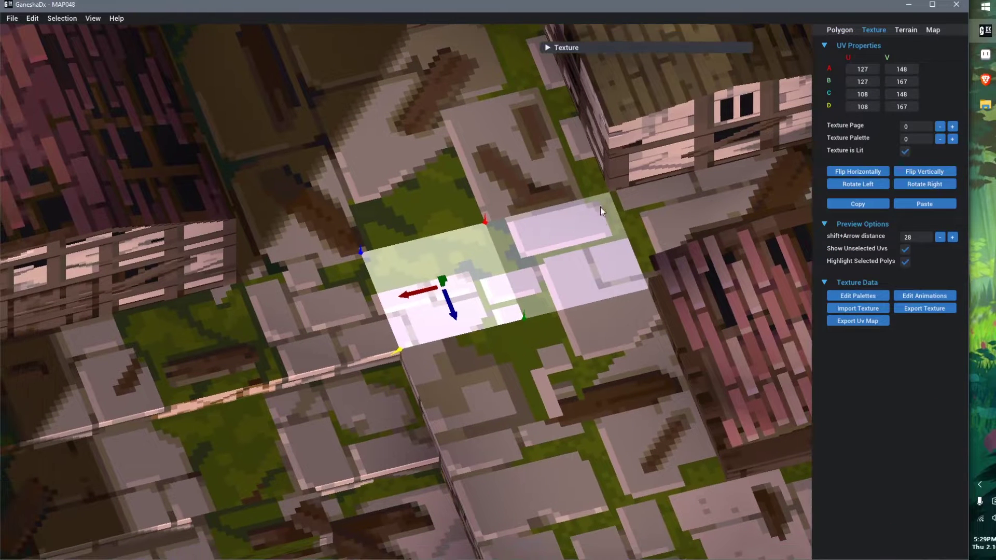
{"action": "double_click", "coordinate": [692, 46]}
{"action": "left_click_drag", "start_coordinate": [696, 48], "coordinate": [240, 88]}
{"action": "scroll", "coordinate": [484, 270], "scroll_direction": "up", "scroll_amount": 2}
{"action": "middle_click_drag", "start_coordinate": [486, 273], "coordinate": [512, 318]}
{"action": "scroll", "coordinate": [517, 293], "scroll_direction": "down", "scroll_amount": 3}
{"action": "scroll", "coordinate": [210, 187], "scroll_direction": "down", "scroll_amount": 5}
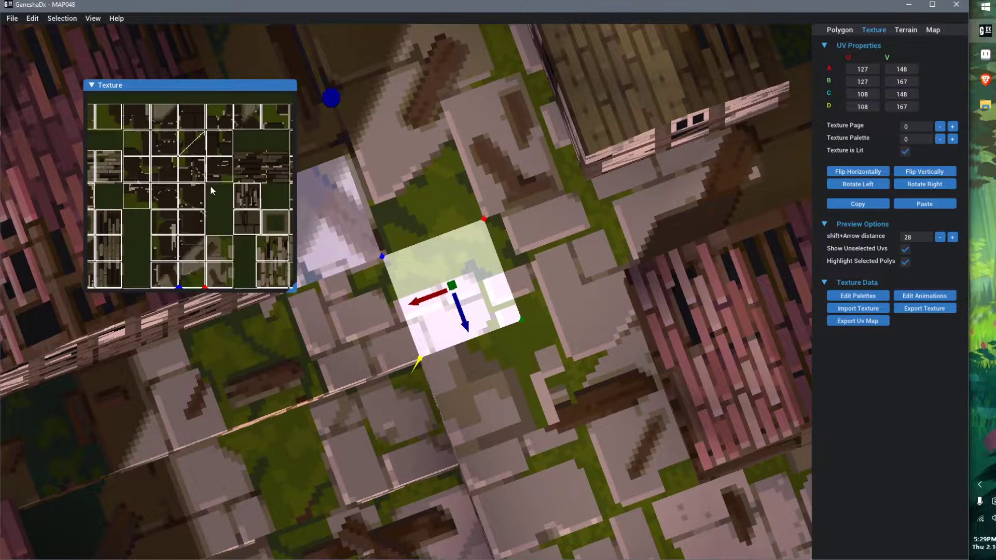
- Examine the grass-and-stone tile's UV area up close in the texture preview, then deselect the tile
{"action": "scroll", "coordinate": [169, 227], "scroll_direction": "up", "scroll_amount": 3}
{"action": "scroll", "coordinate": [169, 226], "scroll_direction": "up", "scroll_amount": 4}
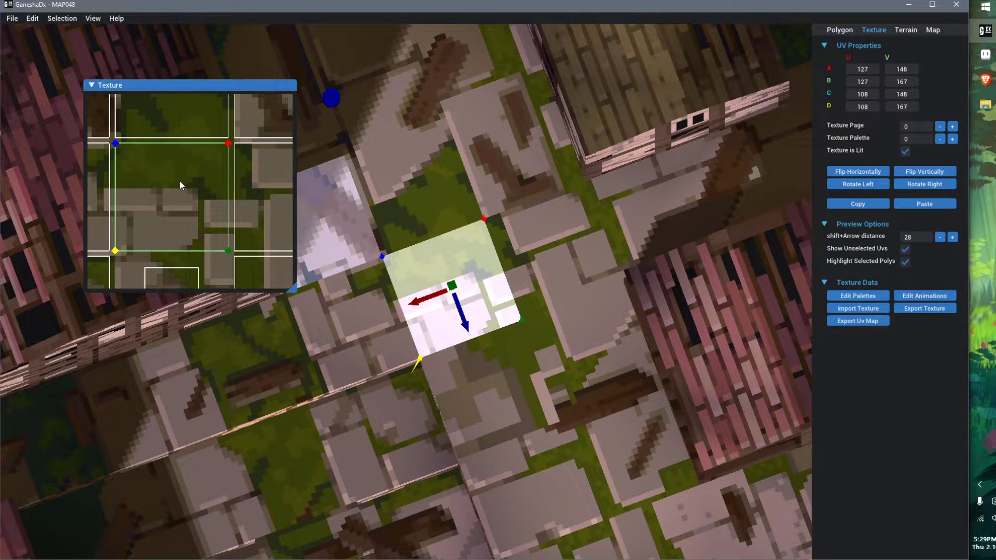
{"action": "left_click", "coordinate": [472, 262]}
- Open the map file ZEAL4.GNS from the Kingdom Of Zeal folder under Custom Maps
{"action": "key", "text": "ctrl+o"}
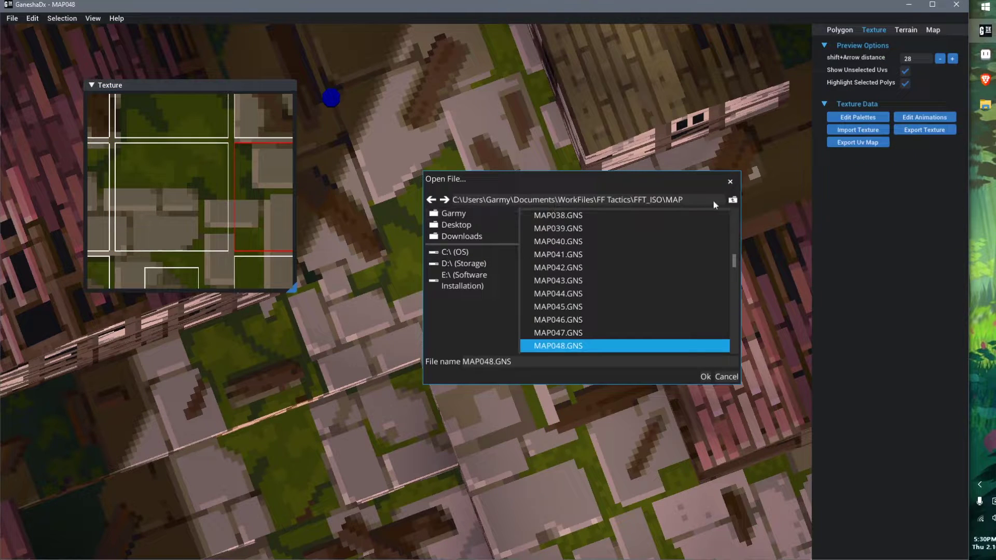
{"action": "left_click", "coordinate": [733, 199]}
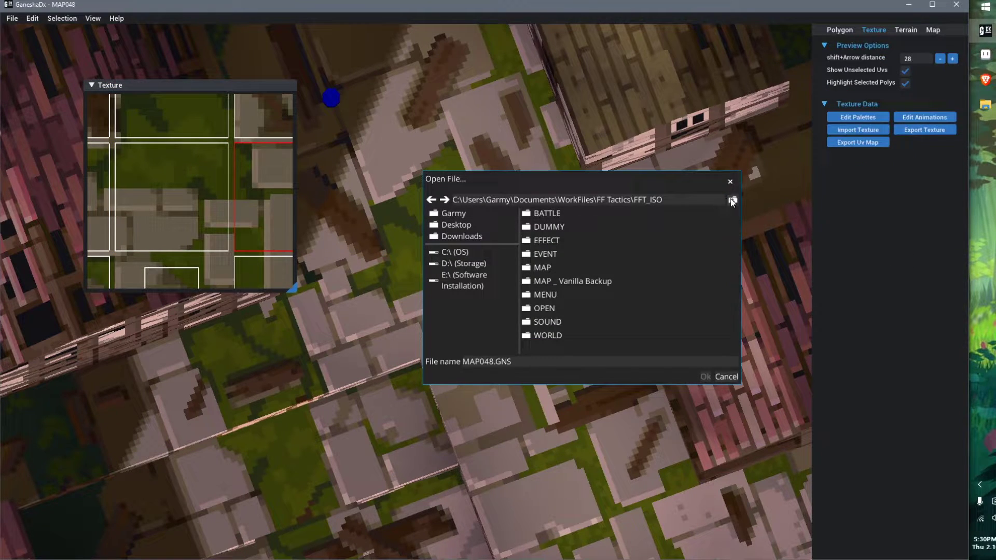
{"action": "left_click", "coordinate": [726, 199]}
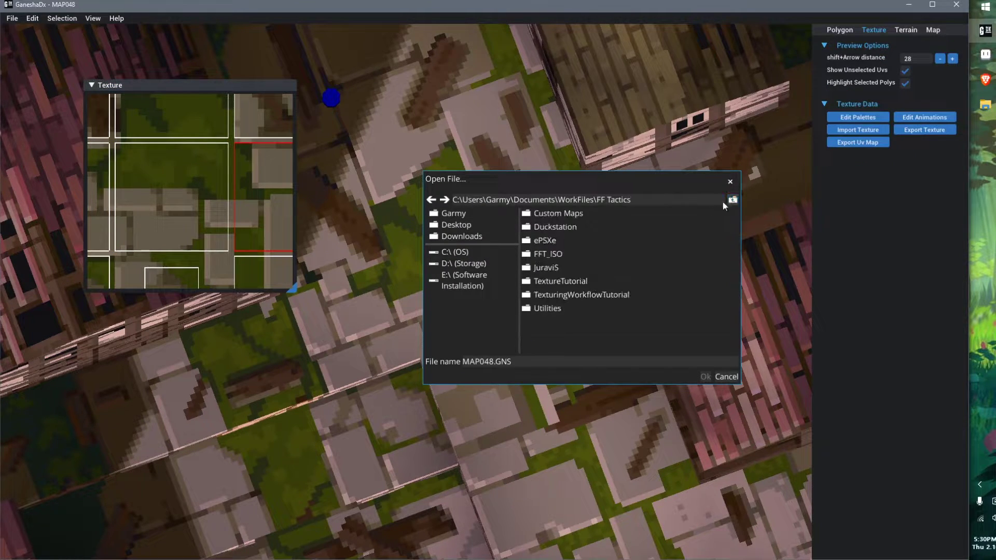
{"action": "double_click", "coordinate": [581, 213]}
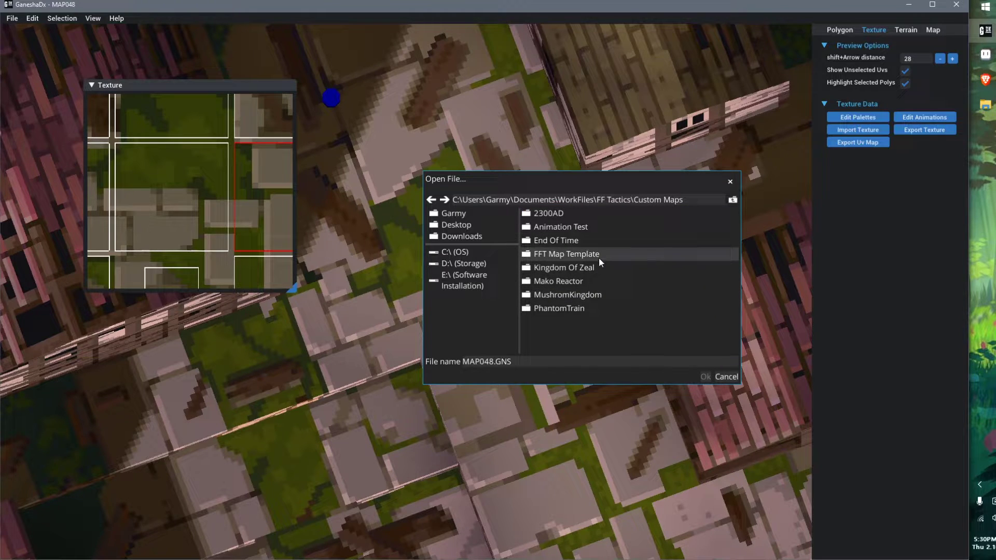
{"action": "double_click", "coordinate": [595, 267]}
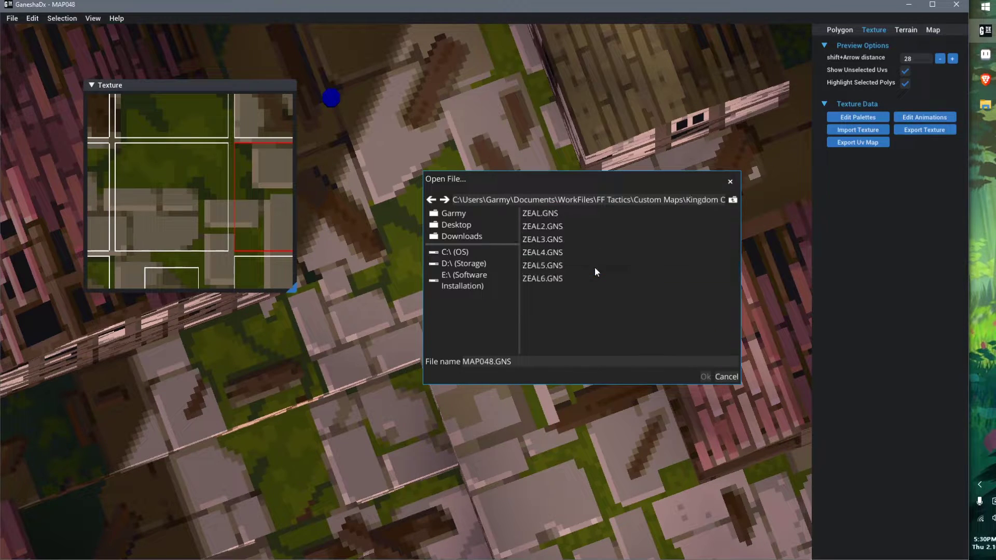
{"action": "double_click", "coordinate": [542, 252]}
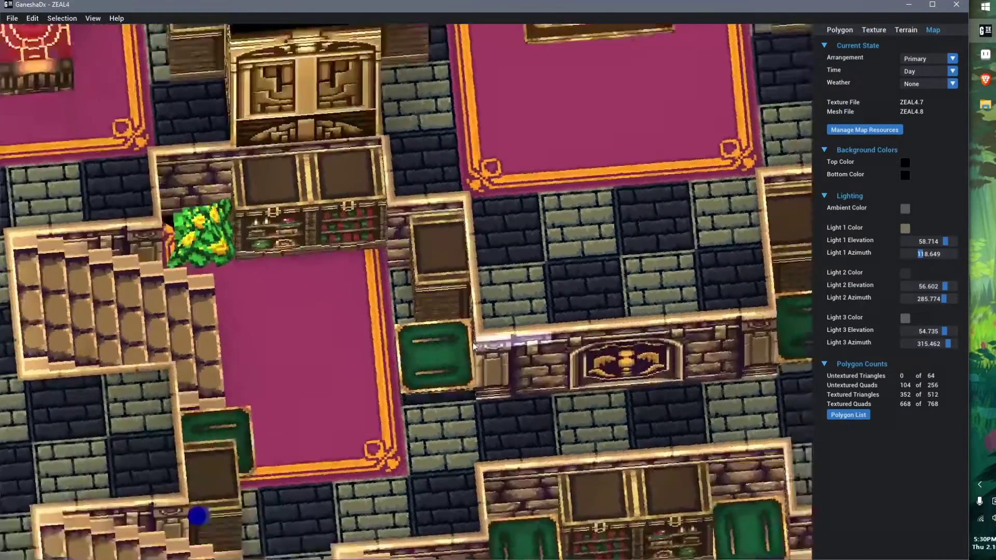
- Inspect the coordinates and UV mapping of the dark floor tile at the wall corner beside the stairs
{"action": "right_click_drag", "start_coordinate": [473, 343], "coordinate": [396, 335]}
{"action": "middle_click_drag", "start_coordinate": [397, 334], "coordinate": [493, 220]}
{"action": "middle_click_drag", "start_coordinate": [445, 268], "coordinate": [407, 294]}
{"action": "left_click", "coordinate": [370, 316]}
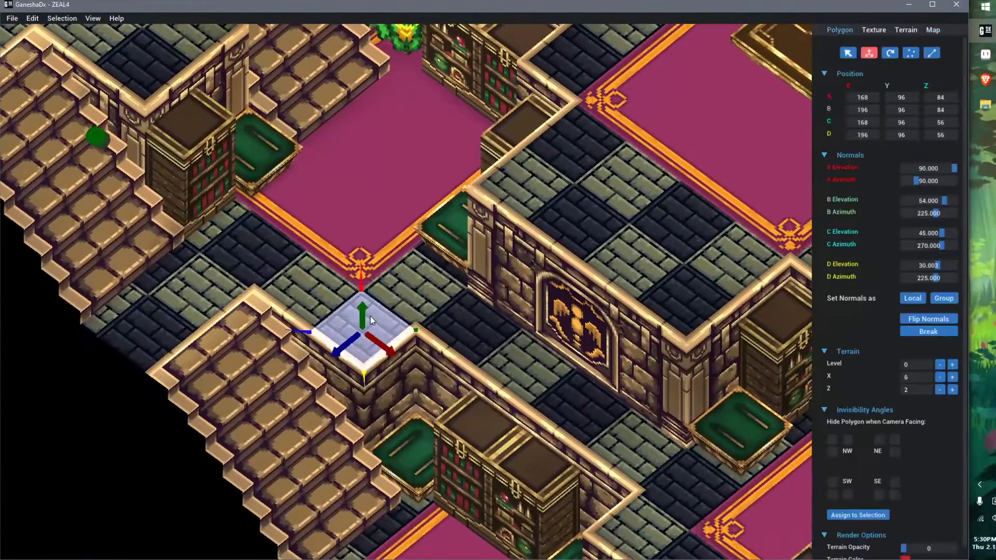
{"action": "key", "text": "f"}
{"action": "scroll", "coordinate": [404, 298], "scroll_direction": "up", "scroll_amount": 5}
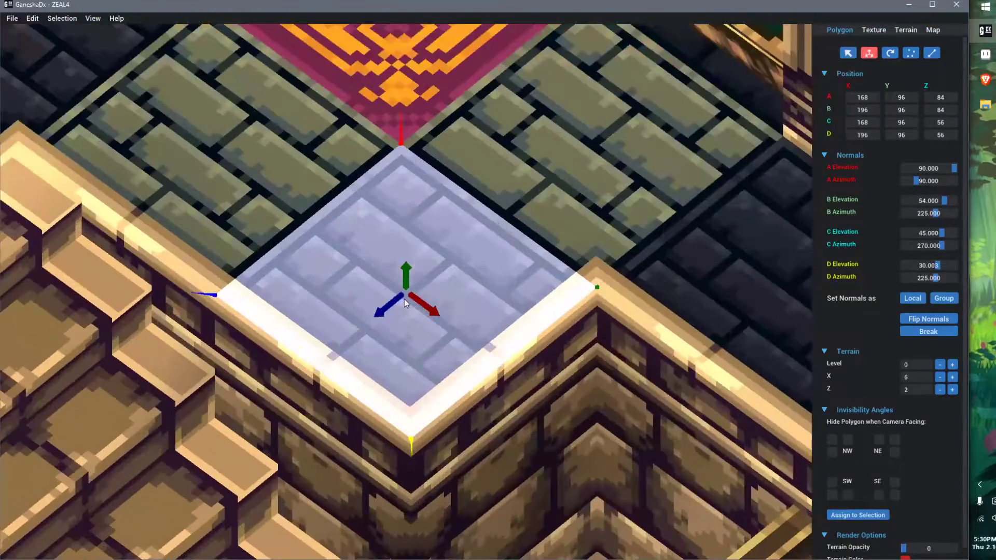
{"action": "left_click", "coordinate": [865, 32]}
{"action": "scroll", "coordinate": [181, 199], "scroll_direction": "down", "scroll_amount": 4}
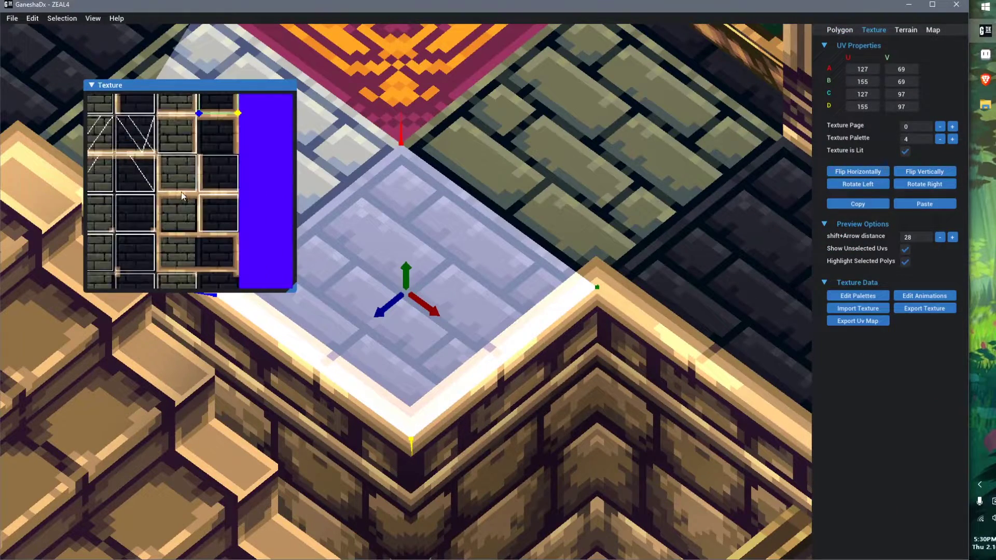
{"action": "scroll", "coordinate": [181, 196], "scroll_direction": "down", "scroll_amount": 3}
- Inspect the UV coordinates of the carpet tile in front of the lowest bookcase
{"action": "middle_click_drag", "start_coordinate": [537, 258], "coordinate": [482, 145]}
{"action": "scroll", "coordinate": [482, 145], "scroll_direction": "down", "scroll_amount": 3}
{"action": "middle_click_drag", "start_coordinate": [456, 332], "coordinate": [462, 83]}
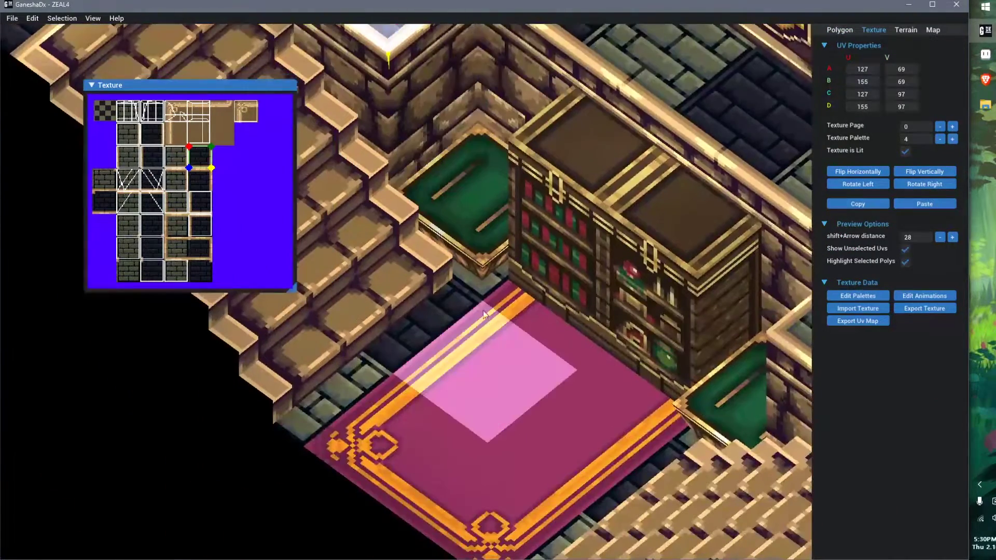
{"action": "right_click_drag", "start_coordinate": [483, 310], "coordinate": [464, 251]}
{"action": "left_click", "coordinate": [466, 267]}
{"action": "scroll", "coordinate": [432, 287], "scroll_direction": "up", "scroll_amount": 5}
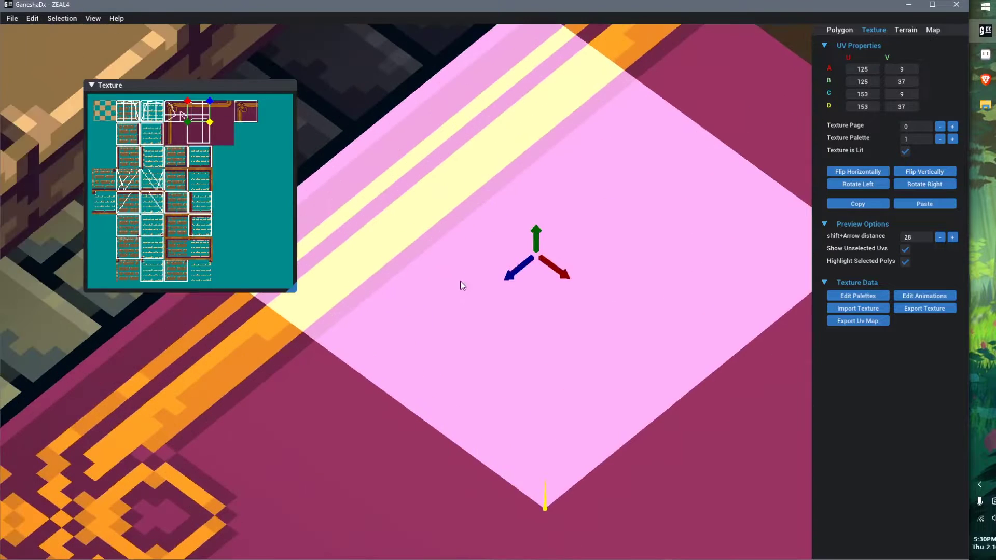
{"action": "middle_click_drag", "start_coordinate": [460, 284], "coordinate": [417, 289]}
{"action": "scroll", "coordinate": [417, 289], "scroll_direction": "up", "scroll_amount": 1}
{"action": "scroll", "coordinate": [434, 293], "scroll_direction": "down", "scroll_amount": 2}
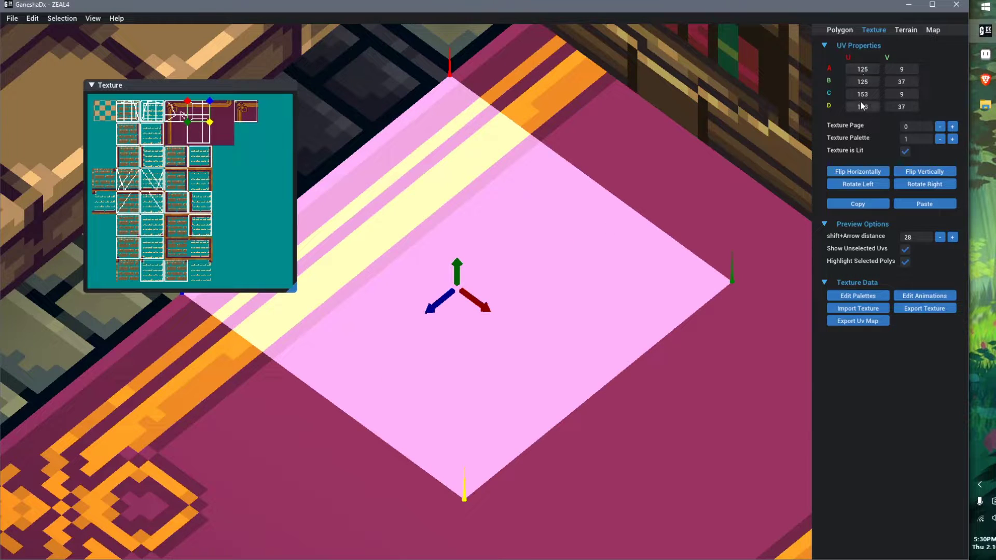
- Compute the carpet tile's UV width and height in Calculator as 153 - 125 and 37 - 9, then close Calculator
{"action": "key", "text": "XF86Calculator"}
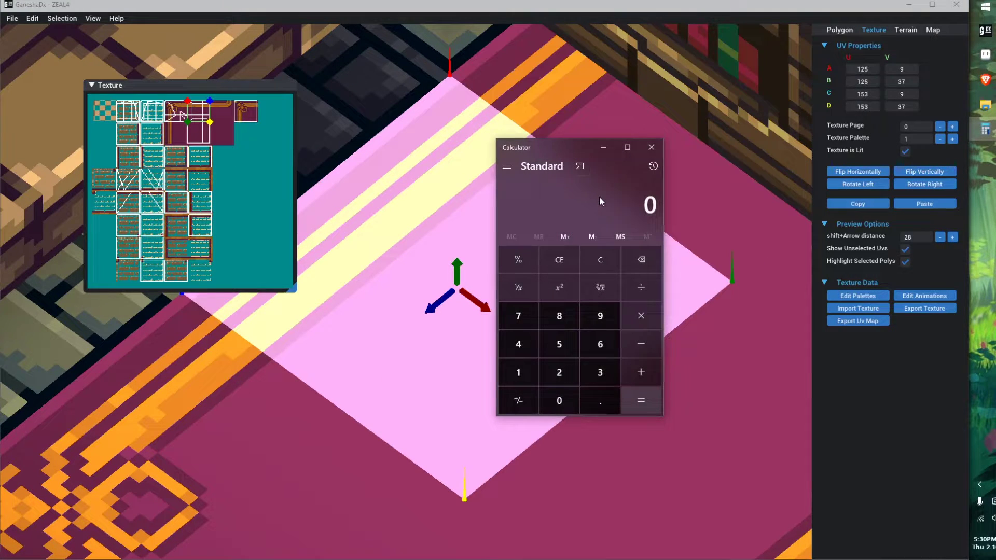
{"action": "type", "text": "153 -"}
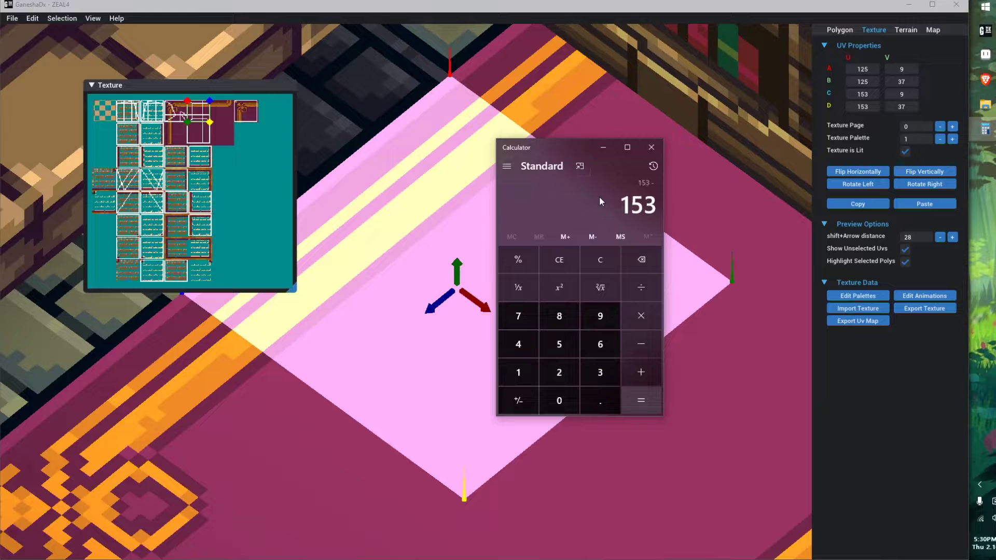
{"action": "type", "text": " 125"}
{"action": "key", "text": "Return"}
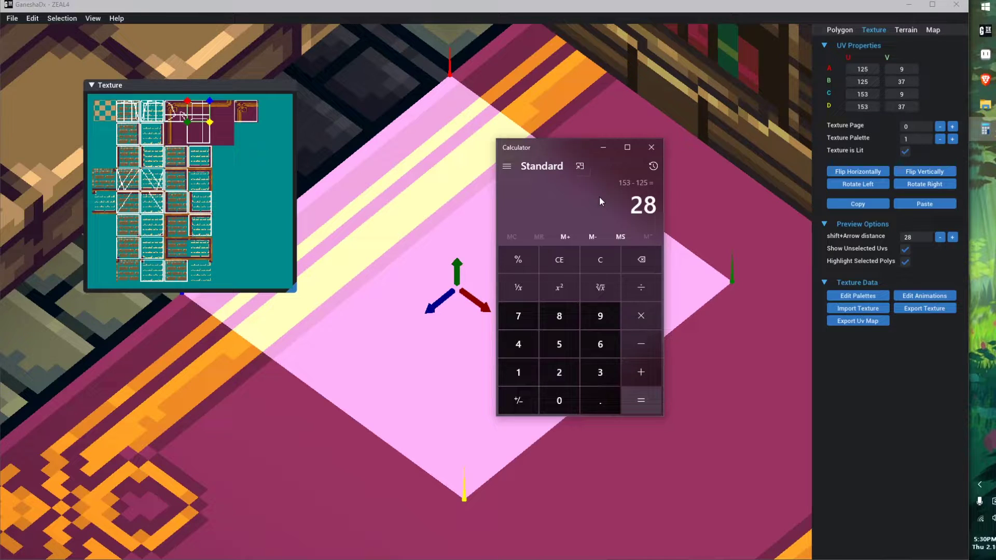
{"action": "type", "text": "37-9"}
{"action": "key", "text": "Return"}
{"action": "left_click", "coordinate": [654, 147]}
- Survey the map's stairs, carpets and stone walls to compare their pixel scale
{"action": "scroll", "coordinate": [509, 228], "scroll_direction": "down", "scroll_amount": 8}
{"action": "right_click_drag", "start_coordinate": [509, 228], "coordinate": [520, 233]}
{"action": "middle_click_drag", "start_coordinate": [520, 233], "coordinate": [590, 195]}
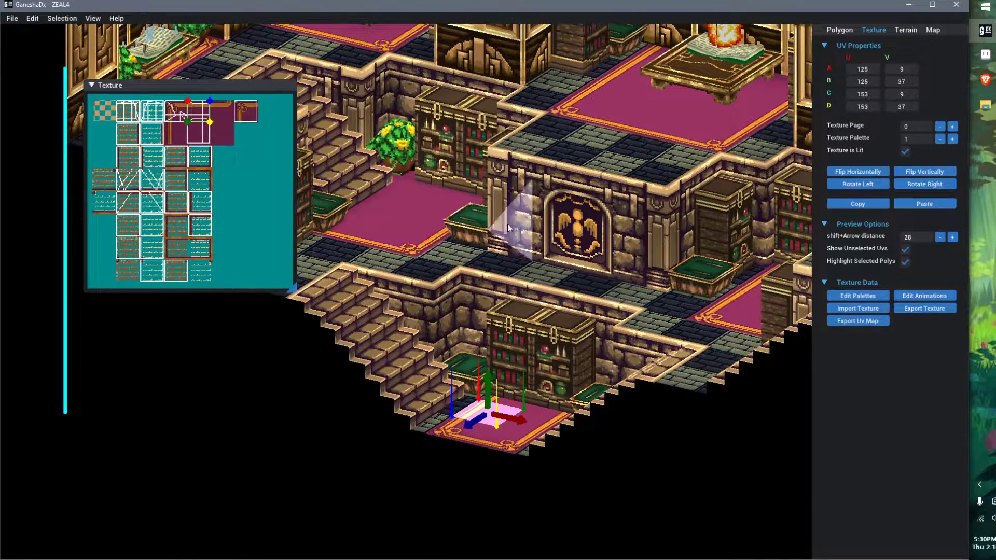
{"action": "middle_click_drag", "start_coordinate": [585, 181], "coordinate": [601, 294]}
{"action": "scroll", "coordinate": [601, 294], "scroll_direction": "down", "scroll_amount": 2}
{"action": "right_click_drag", "start_coordinate": [601, 294], "coordinate": [576, 295]}
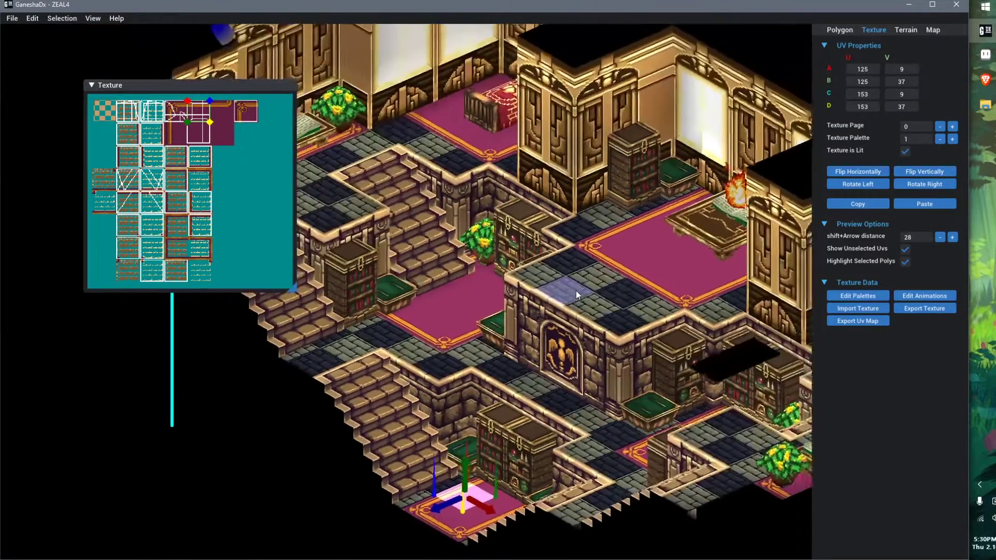
{"action": "scroll", "coordinate": [575, 295], "scroll_direction": "down", "scroll_amount": 2}
{"action": "scroll", "coordinate": [558, 268], "scroll_direction": "up", "scroll_amount": 4}
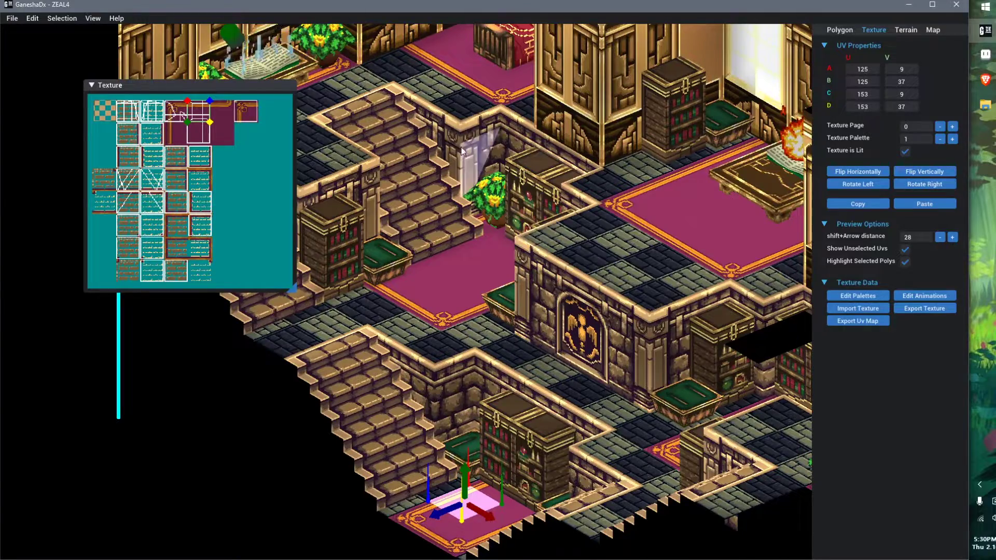
- Inspect the UV mapping of a triangular wall-panel polygon behind the table with the open book
{"action": "middle_click_drag", "start_coordinate": [461, 151], "coordinate": [575, 343]}
{"action": "right_click_drag", "start_coordinate": [574, 343], "coordinate": [565, 337]}
{"action": "middle_click_drag", "start_coordinate": [520, 343], "coordinate": [565, 293]}
{"action": "scroll", "coordinate": [506, 163], "scroll_direction": "up", "scroll_amount": 3}
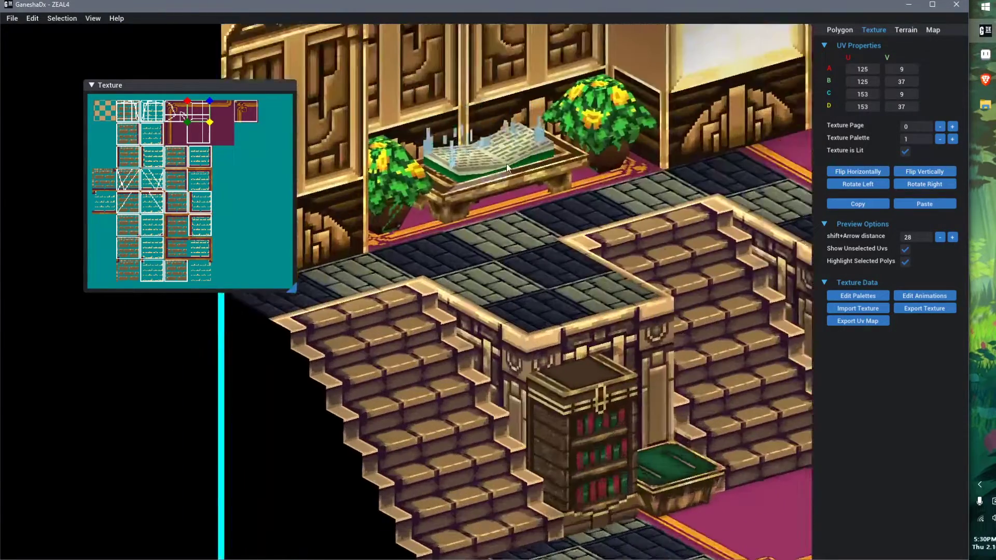
{"action": "middle_click_drag", "start_coordinate": [506, 164], "coordinate": [554, 356]}
{"action": "left_click", "coordinate": [537, 320]}
{"action": "scroll", "coordinate": [537, 320], "scroll_direction": "up", "scroll_amount": 2}
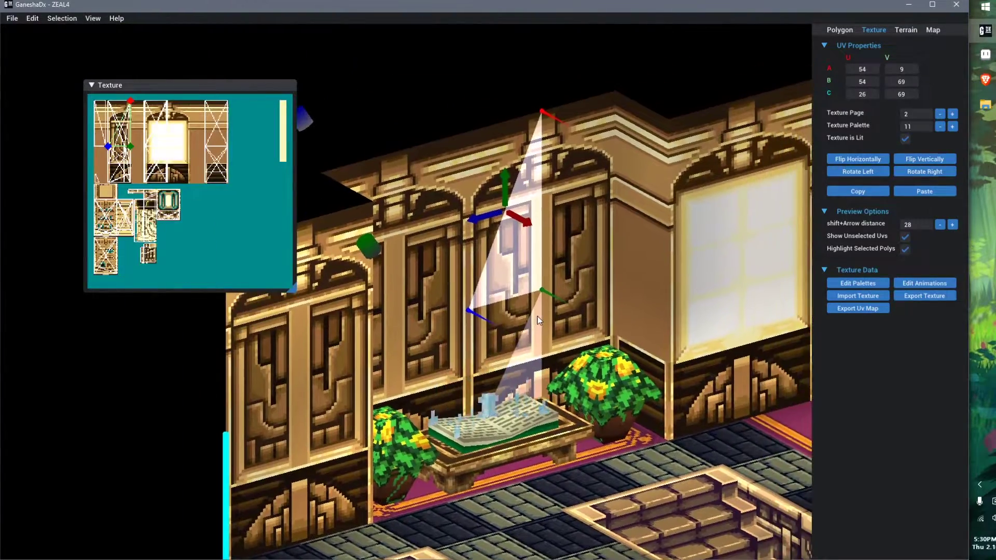
{"action": "scroll", "coordinate": [570, 288], "scroll_direction": "up", "scroll_amount": 1}
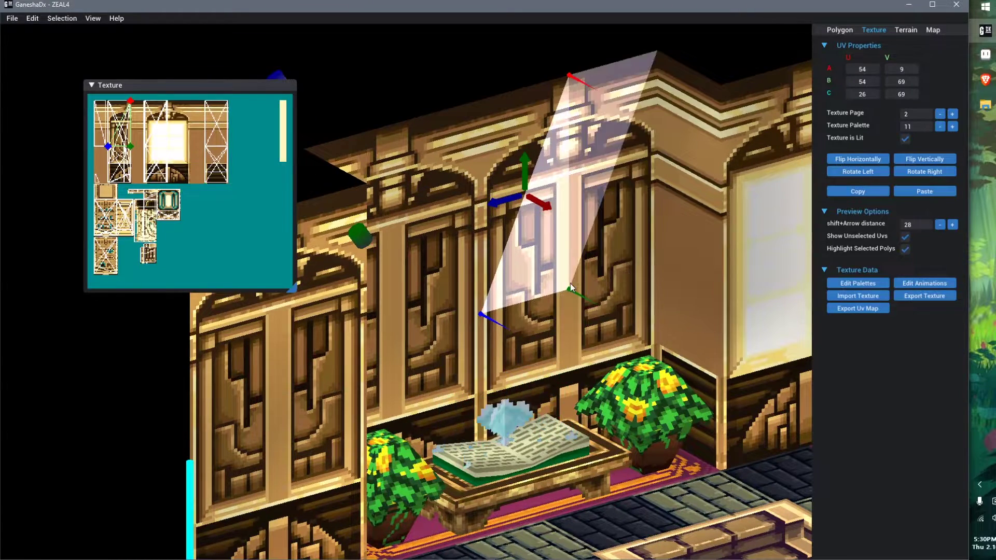
- Deselect the wall triangle and examine the whole map's consistent texturing from several angles
{"action": "scroll", "coordinate": [570, 285], "scroll_direction": "down", "scroll_amount": 1}
{"action": "scroll", "coordinate": [689, 406], "scroll_direction": "down", "scroll_amount": 2}
{"action": "middle_click_drag", "start_coordinate": [661, 391], "coordinate": [640, 337]}
{"action": "left_click", "coordinate": [329, 434]}
{"action": "middle_click_drag", "start_coordinate": [497, 440], "coordinate": [495, 380]}
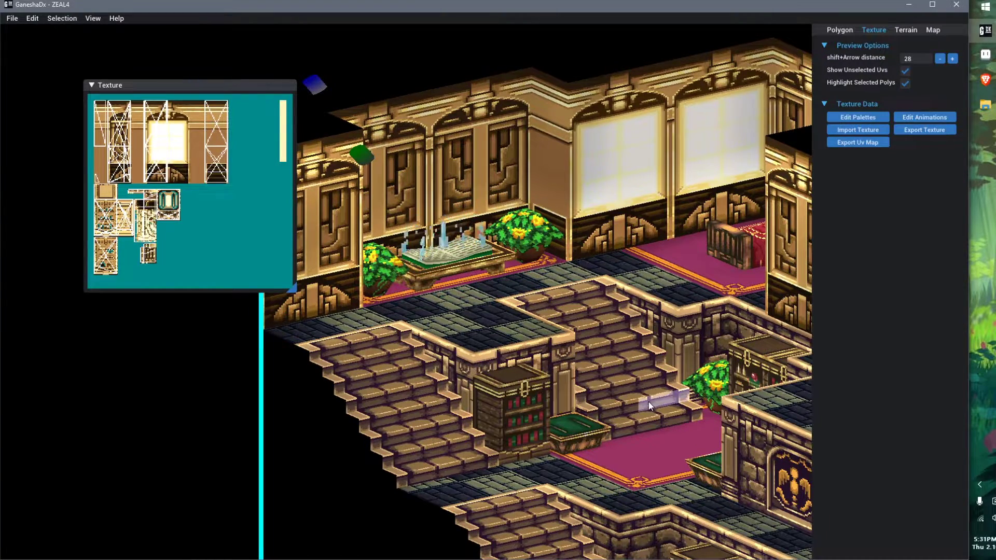
{"action": "middle_click_drag", "start_coordinate": [648, 401], "coordinate": [484, 333]}
{"action": "scroll", "coordinate": [485, 333], "scroll_direction": "down", "scroll_amount": 3}
{"action": "right_click_drag", "start_coordinate": [529, 415], "coordinate": [687, 409]}
{"action": "middle_click_drag", "start_coordinate": [596, 335], "coordinate": [627, 451]}
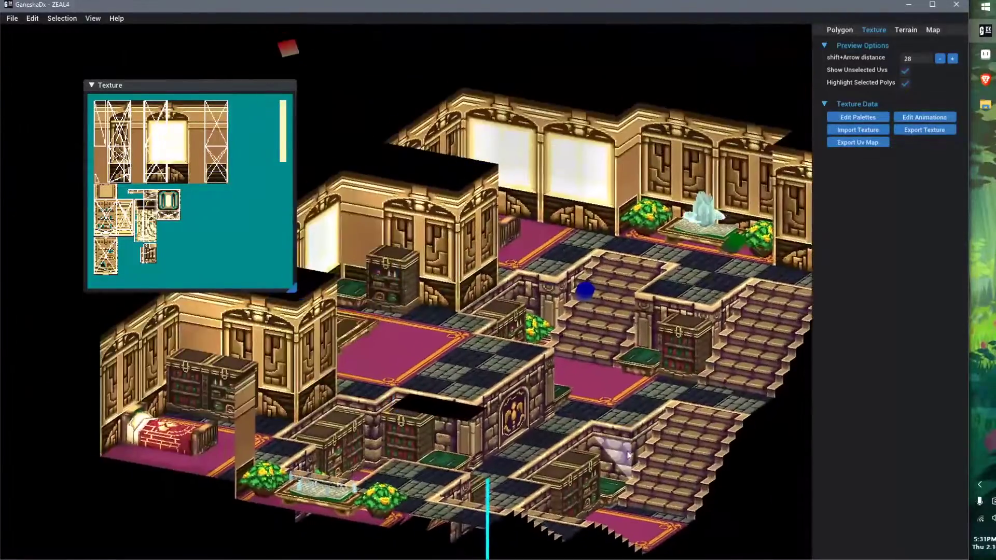
{"action": "scroll", "coordinate": [627, 455], "scroll_direction": "down", "scroll_amount": 2}
{"action": "right_click_drag", "start_coordinate": [627, 456], "coordinate": [572, 385]}
{"action": "middle_click_drag", "start_coordinate": [572, 385], "coordinate": [558, 367]}
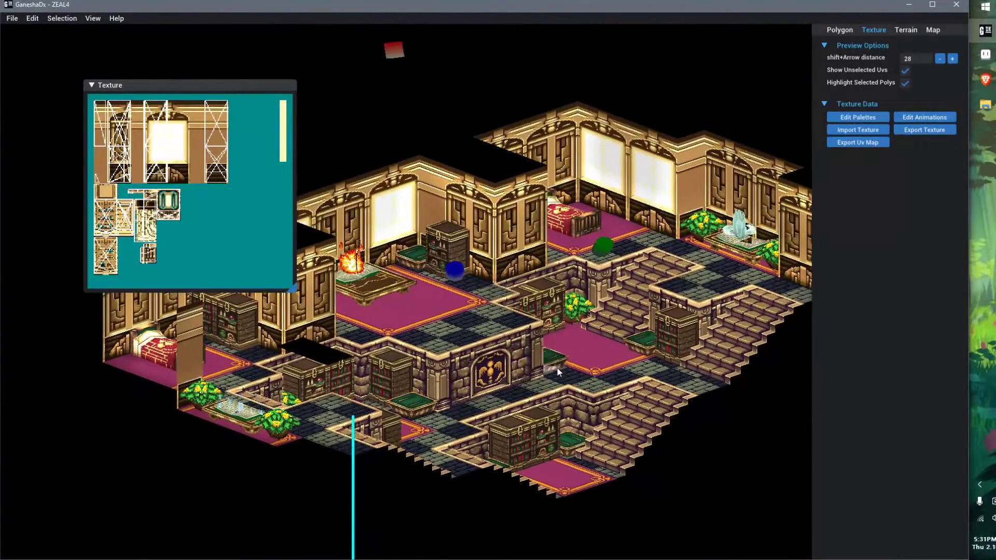
- Reopen the map file MAP048.GNS from the MAP folder of FFT_ISO
{"action": "key", "text": "ctrl+o"}
{"action": "left_click", "coordinate": [730, 202]}
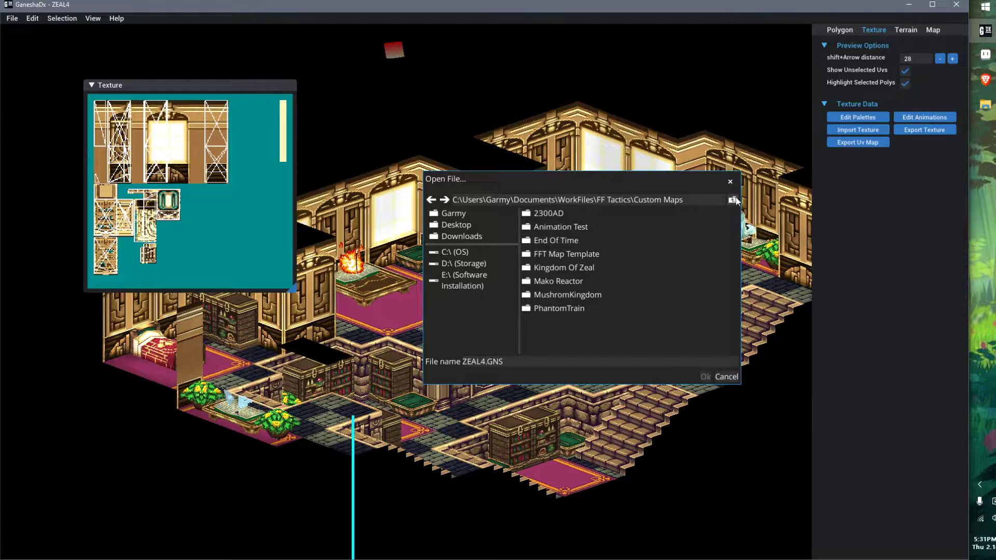
{"action": "left_click", "coordinate": [734, 200]}
{"action": "double_click", "coordinate": [572, 254]}
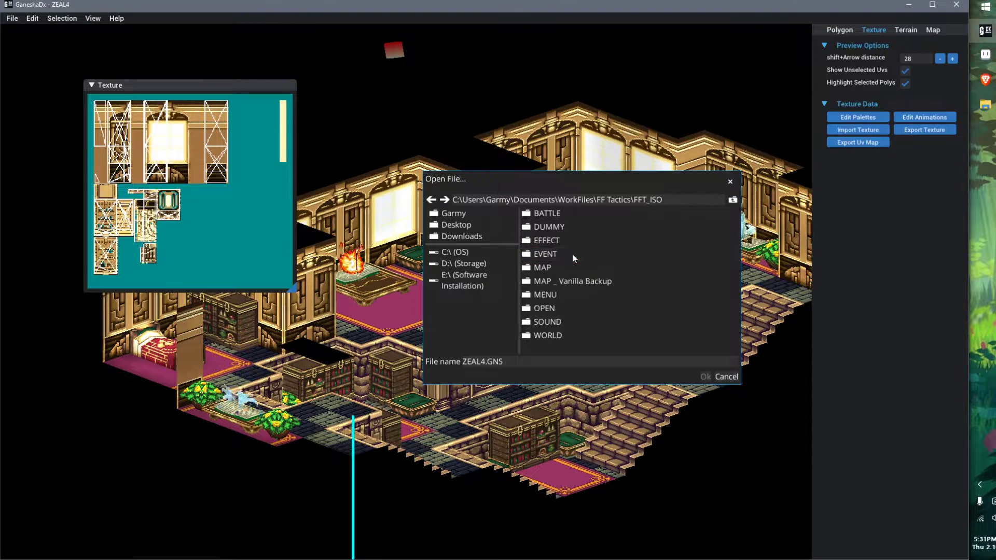
{"action": "double_click", "coordinate": [568, 267]}
{"action": "scroll", "coordinate": [578, 306], "scroll_direction": "down", "scroll_amount": 8}
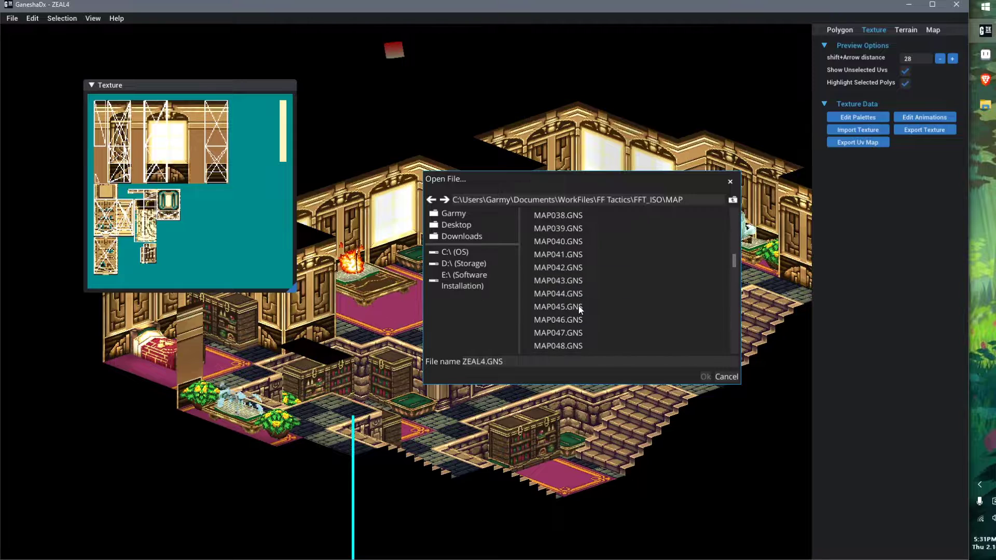
{"action": "scroll", "coordinate": [573, 300], "scroll_direction": "down", "scroll_amount": 3}
{"action": "double_click", "coordinate": [574, 232]}
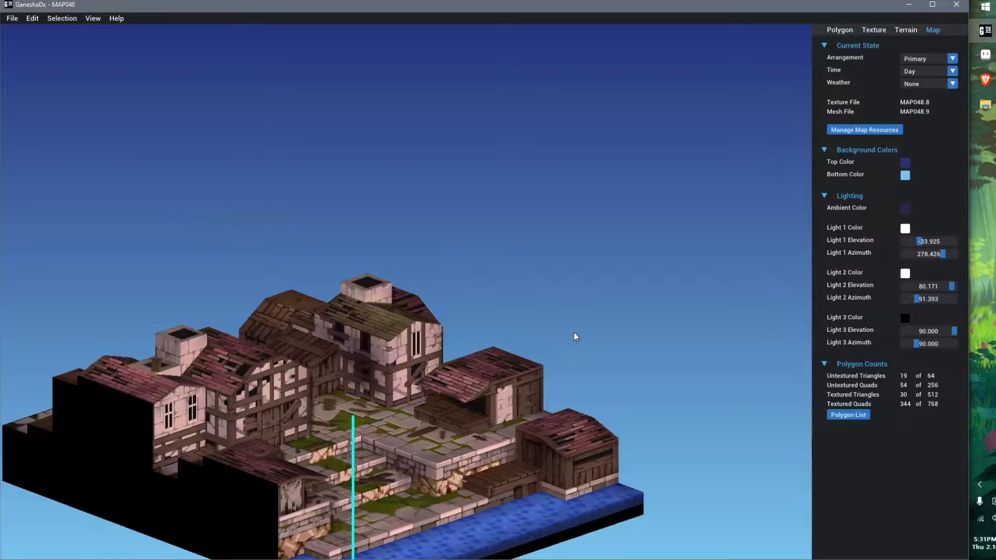
- Inspect the paved terrace-edge tile's coordinates from a straight top-down view
{"action": "key", "text": "KP_2"}
{"action": "scroll", "coordinate": [425, 368], "scroll_direction": "up", "scroll_amount": 6}
{"action": "left_click", "coordinate": [377, 370]}
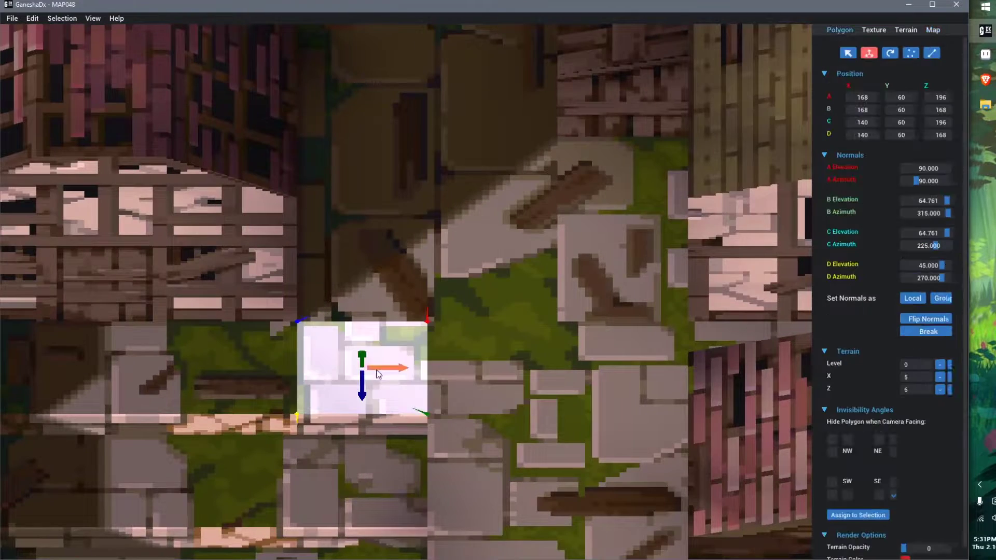
{"action": "scroll", "coordinate": [491, 381], "scroll_direction": "up", "scroll_amount": 3}
{"action": "middle_click_drag", "start_coordinate": [490, 381], "coordinate": [512, 406]}
{"action": "key", "text": "f"}
- Inspect the neighbouring grass-and-stone tile's coordinates and compare its pixel size with the surrounding ground from an angled view
{"action": "left_click", "coordinate": [597, 265]}
{"action": "right_click_drag", "start_coordinate": [631, 378], "coordinate": [447, 356]}
{"action": "scroll", "coordinate": [447, 356], "scroll_direction": "down", "scroll_amount": 3}
{"action": "middle_click_drag", "start_coordinate": [524, 356], "coordinate": [490, 356]}
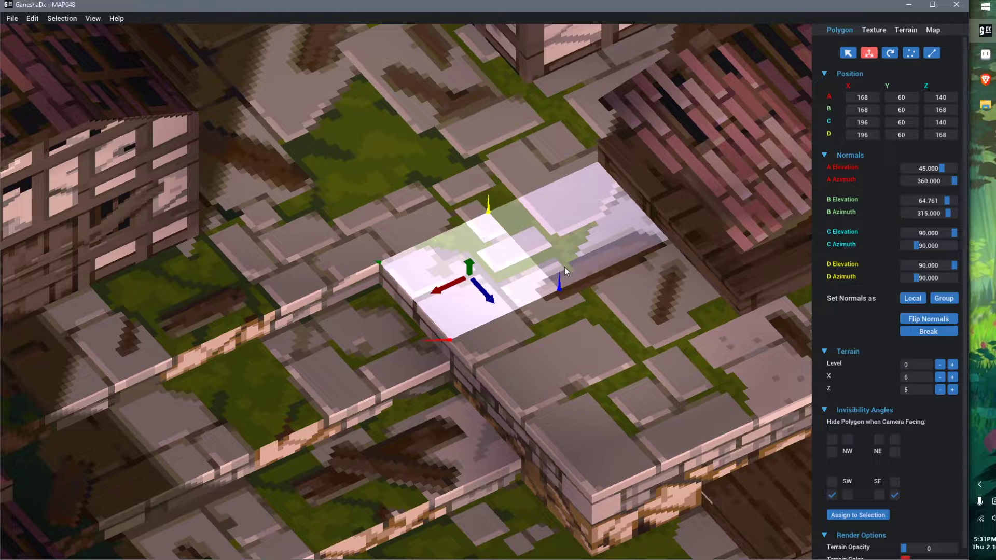
{"action": "scroll", "coordinate": [565, 266], "scroll_direction": "down", "scroll_amount": 4}
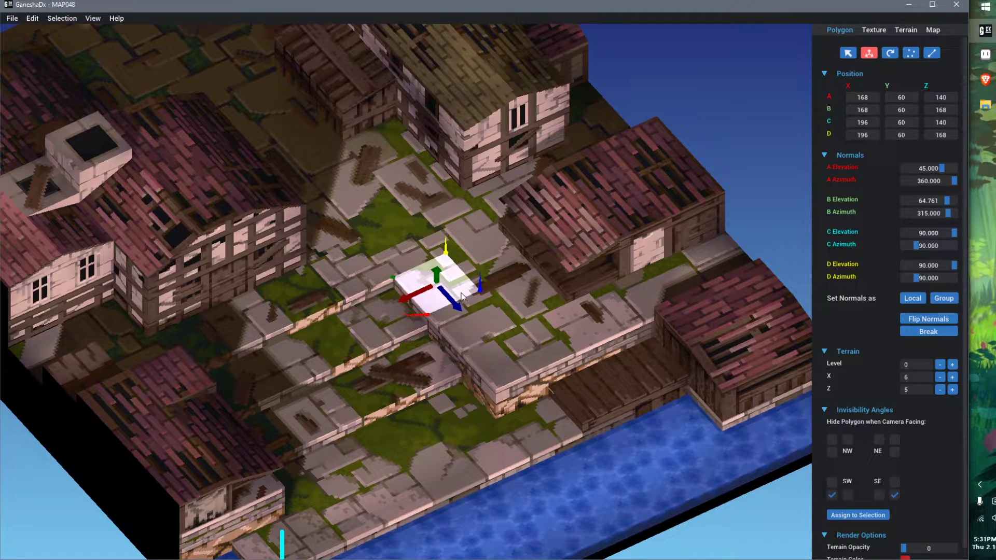
{"action": "scroll", "coordinate": [477, 283], "scroll_direction": "up", "scroll_amount": 4}
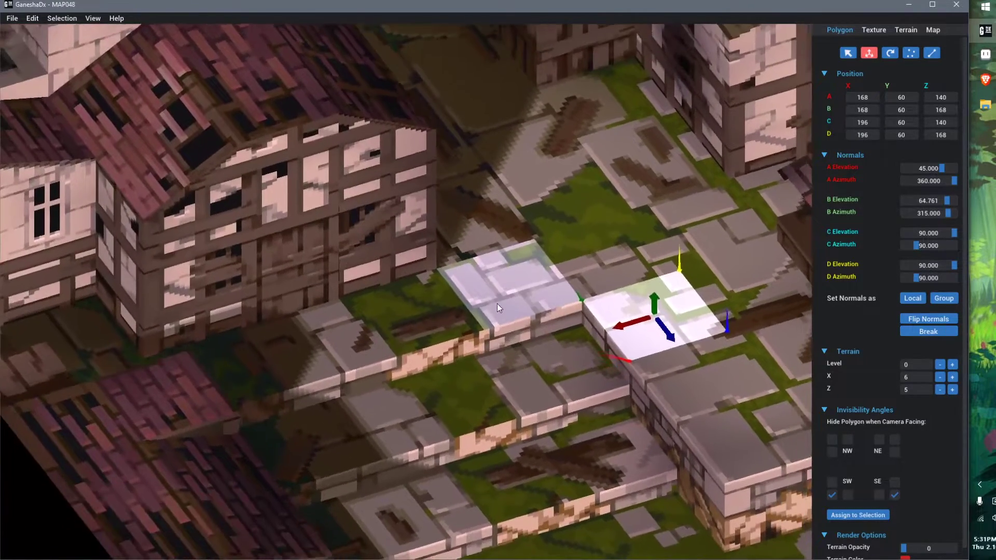
- Inspect the triangular wall polygon under the roof slope of the timber-framed house and compare its pixel scale with nearby buildings
{"action": "middle_click_drag", "start_coordinate": [496, 304], "coordinate": [496, 280]}
{"action": "left_click", "coordinate": [369, 94]}
{"action": "middle_click_drag", "start_coordinate": [394, 145], "coordinate": [407, 337]}
{"action": "scroll", "coordinate": [398, 262], "scroll_direction": "up", "scroll_amount": 3}
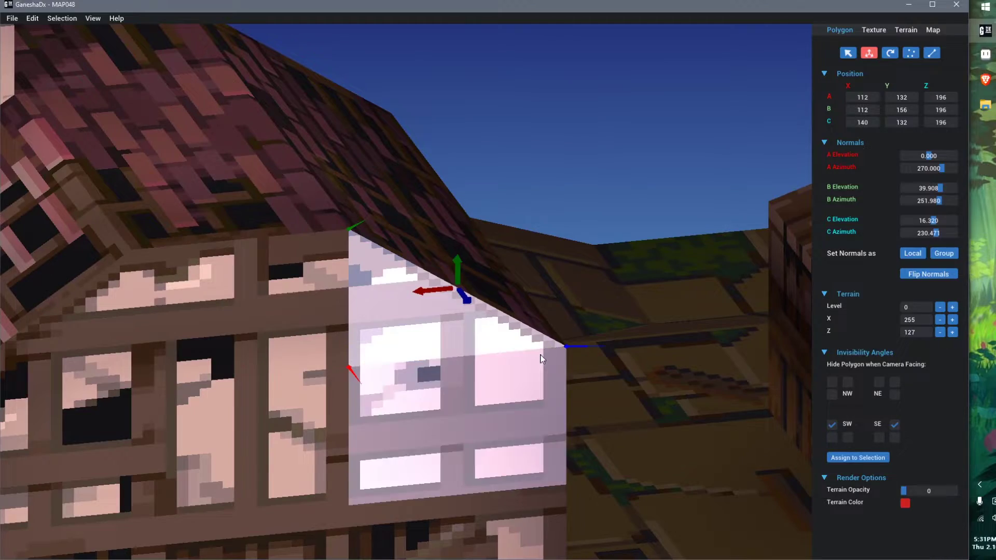
{"action": "scroll", "coordinate": [541, 358], "scroll_direction": "down", "scroll_amount": 5}
{"action": "scroll", "coordinate": [584, 416], "scroll_direction": "up", "scroll_amount": 3}
{"action": "scroll", "coordinate": [434, 332], "scroll_direction": "down", "scroll_amount": 2}
{"action": "right_click_drag", "start_coordinate": [436, 332], "coordinate": [538, 368]}
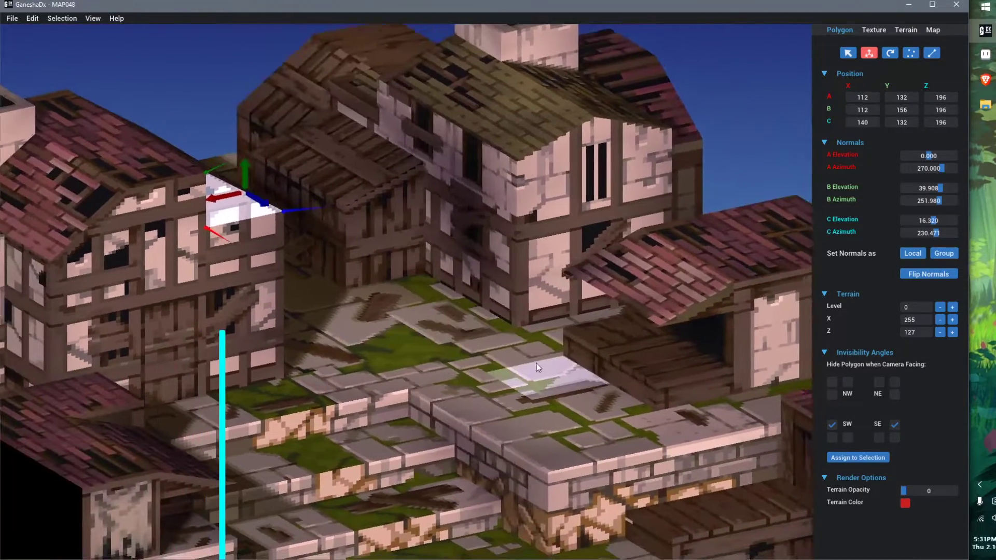
- Examine the town's houses, roofs and ground tiles from several sides to compare their pixel scale
{"action": "middle_click_drag", "start_coordinate": [537, 369], "coordinate": [343, 262]}
{"action": "scroll", "coordinate": [344, 262], "scroll_direction": "up", "scroll_amount": 1}
{"action": "scroll", "coordinate": [378, 311], "scroll_direction": "down", "scroll_amount": 4}
{"action": "right_click_drag", "start_coordinate": [511, 363], "coordinate": [303, 340]}
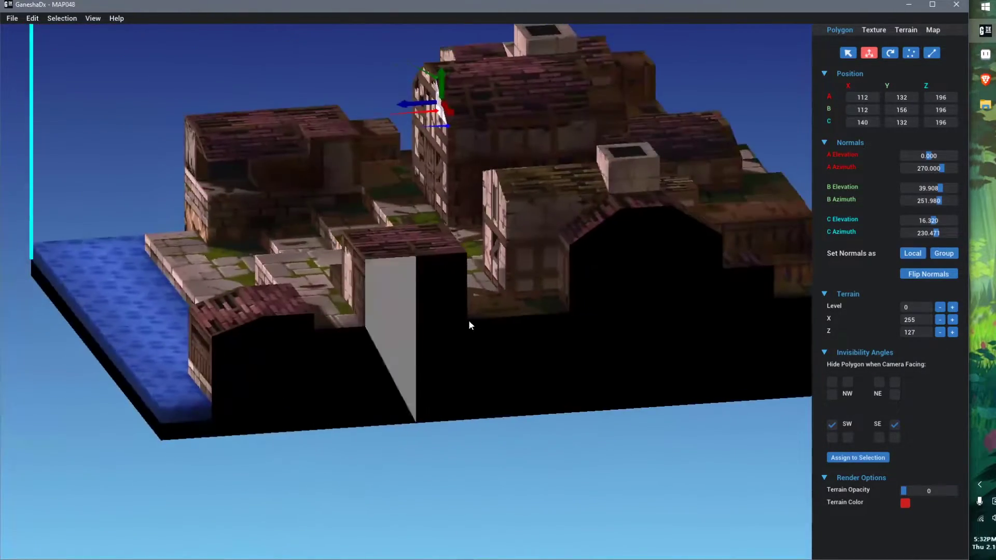
{"action": "middle_click_drag", "start_coordinate": [716, 321], "coordinate": [471, 342]}
{"action": "right_click_drag", "start_coordinate": [471, 342], "coordinate": [317, 341]}
{"action": "scroll", "coordinate": [417, 359], "scroll_direction": "up", "scroll_amount": 2}
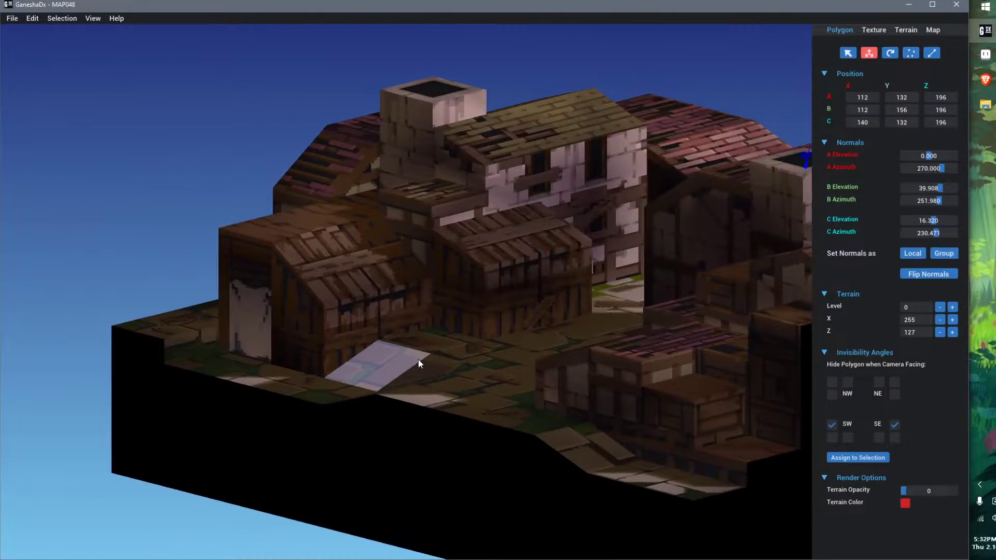
{"action": "middle_click_drag", "start_coordinate": [418, 359], "coordinate": [380, 334]}
{"action": "right_click_drag", "start_coordinate": [380, 334], "coordinate": [382, 345]}
{"action": "scroll", "coordinate": [382, 345], "scroll_direction": "up", "scroll_amount": 3}
{"action": "middle_click_drag", "start_coordinate": [368, 375], "coordinate": [349, 370]}
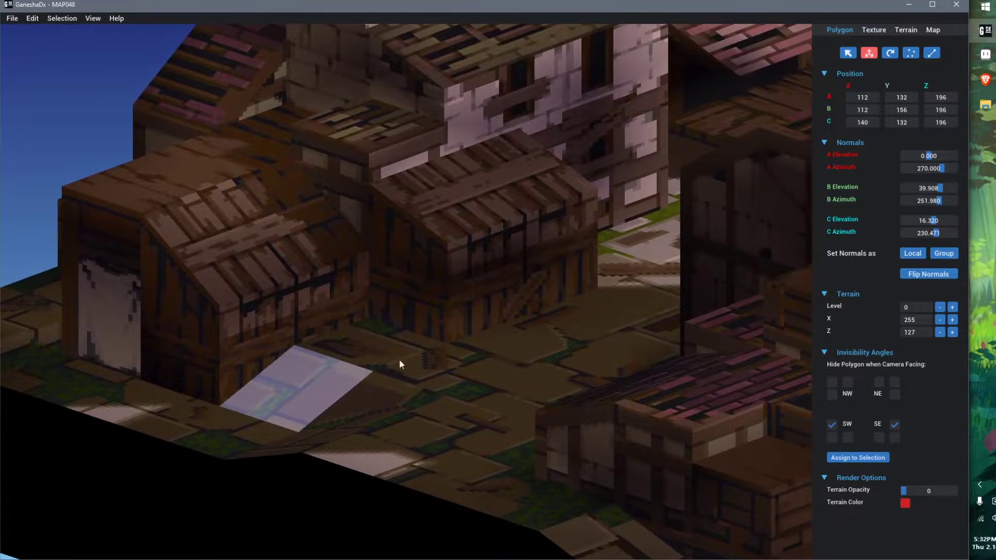
{"action": "scroll", "coordinate": [399, 359], "scroll_direction": "down", "scroll_amount": 3}
{"action": "right_click_drag", "start_coordinate": [528, 319], "coordinate": [452, 256]}
{"action": "scroll", "coordinate": [452, 256], "scroll_direction": "up", "scroll_amount": 3}
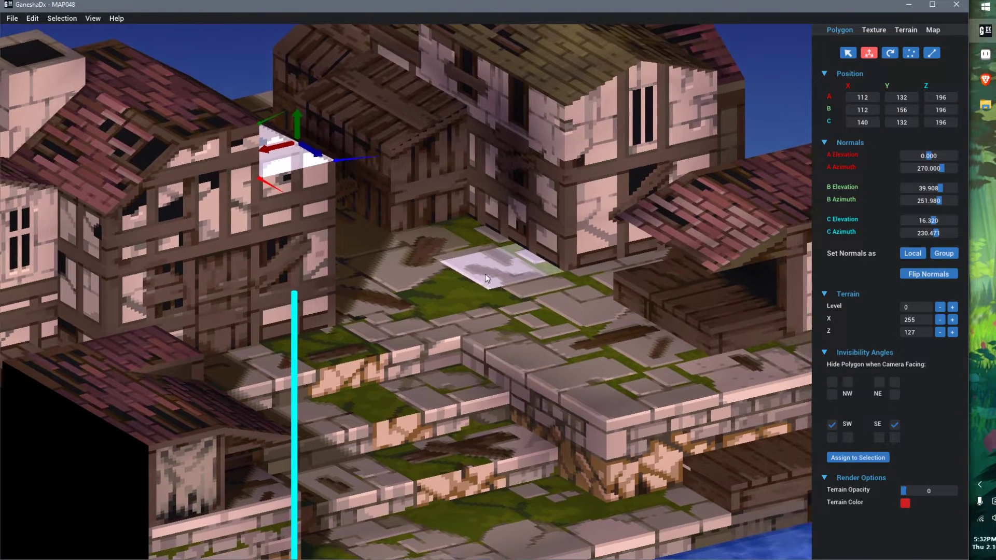
- Show the texture properties of the debris-strewn paved tile beside the timber-framed house and inspect its UV area up close
{"action": "left_click", "coordinate": [485, 274]}
{"action": "left_click", "coordinate": [876, 31]}
{"action": "scroll", "coordinate": [209, 227], "scroll_direction": "up", "scroll_amount": 5}
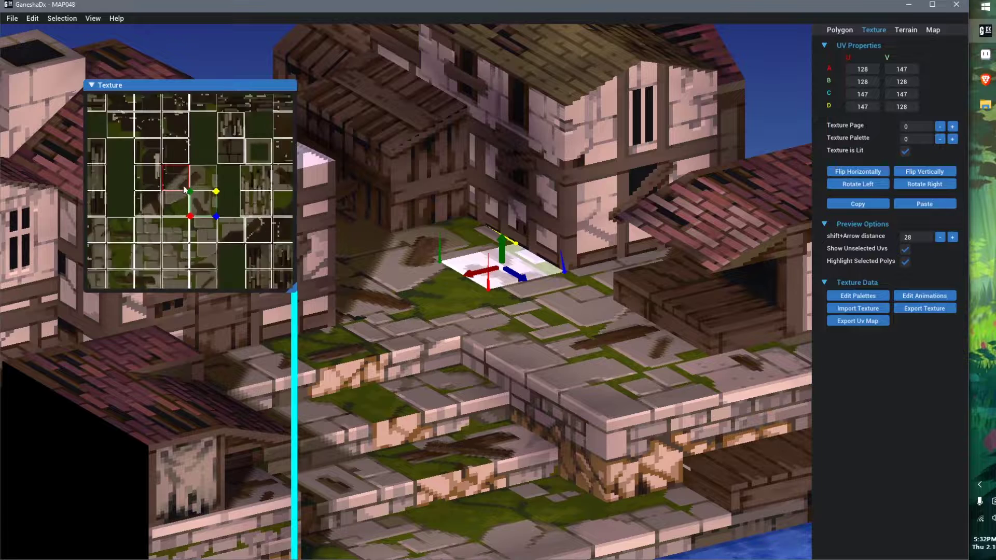
{"action": "middle_click_drag", "start_coordinate": [197, 196], "coordinate": [196, 192]}
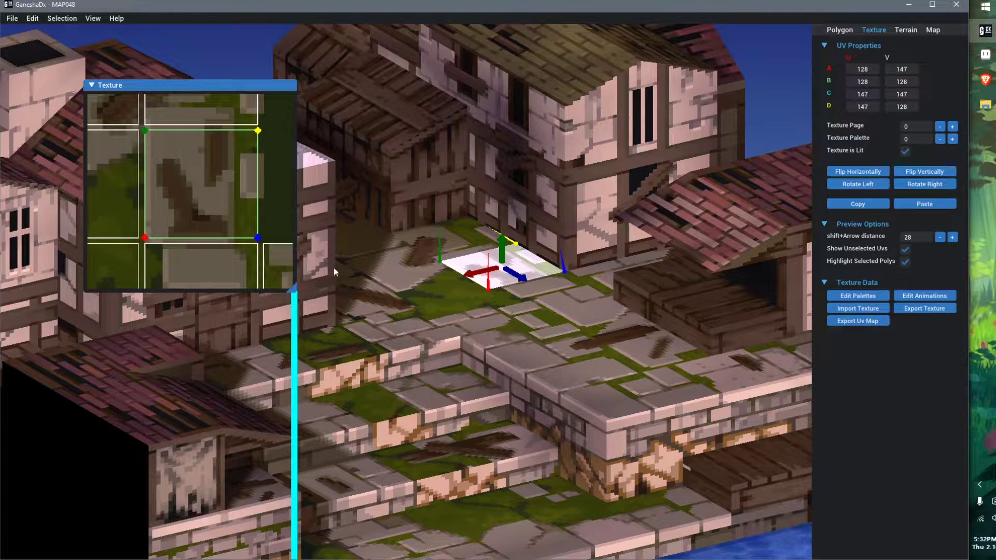
- Inspect the UV area of the grass-and-stone tile at the terrace corner and its borders with adjacent UV areas
{"action": "left_click", "coordinate": [493, 314]}
{"action": "scroll", "coordinate": [152, 225], "scroll_direction": "down", "scroll_amount": 5}
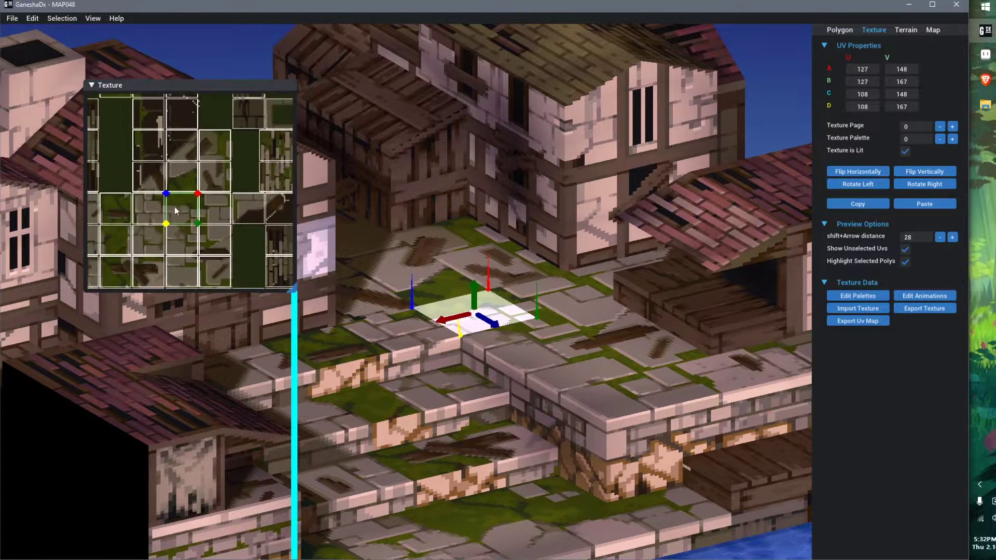
{"action": "scroll", "coordinate": [176, 210], "scroll_direction": "up", "scroll_amount": 5}
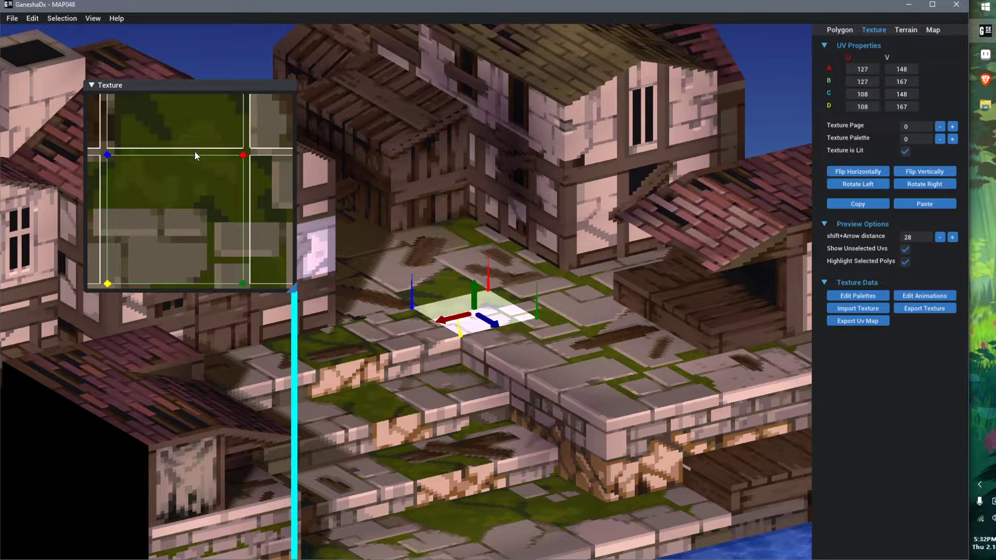
{"action": "left_click", "coordinate": [194, 152]}
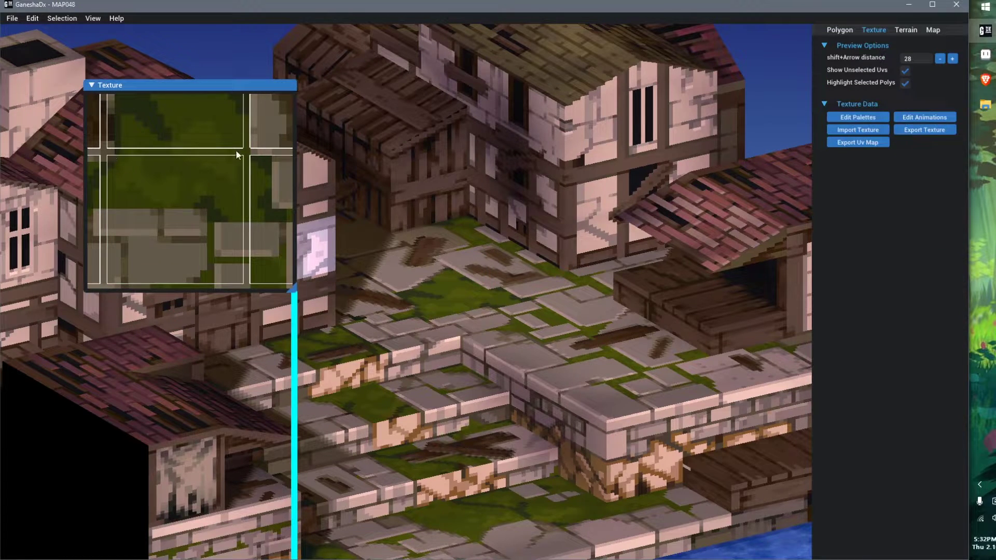
{"action": "left_click", "coordinate": [223, 222]}
- Compare the adjoining UV edges of the neighbouring paved tile and the grass-and-stone tile against the tiles in the map
{"action": "left_click", "coordinate": [267, 217]}
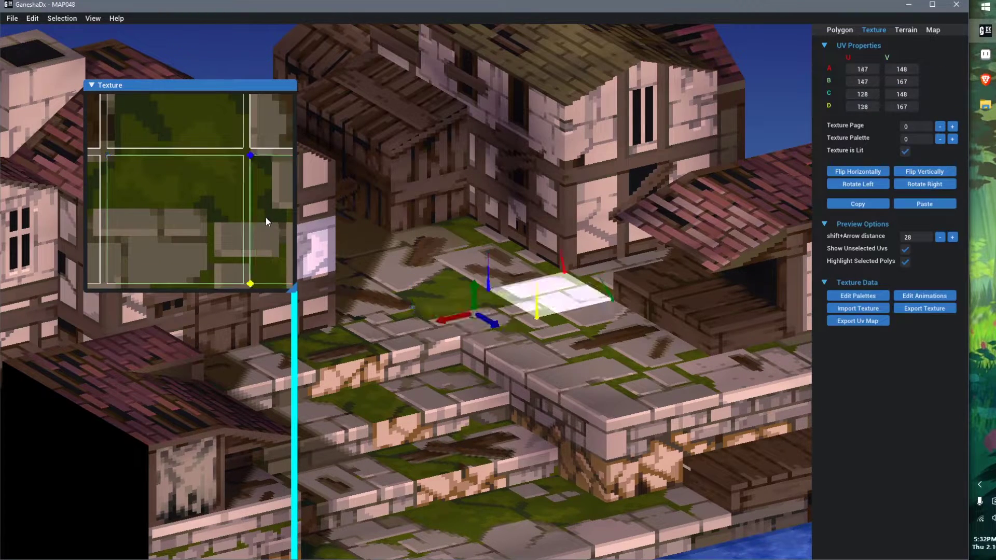
{"action": "left_click", "coordinate": [209, 218]}
{"action": "scroll", "coordinate": [551, 322], "scroll_direction": "up", "scroll_amount": 5}
{"action": "left_click", "coordinate": [456, 272]}
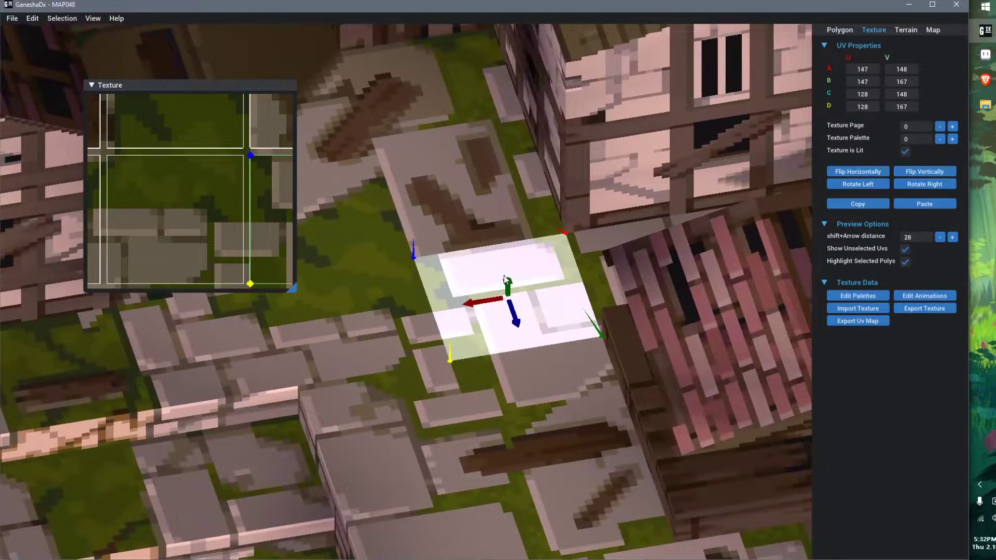
{"action": "left_click", "coordinate": [414, 326]}
{"action": "scroll", "coordinate": [207, 201], "scroll_direction": "down", "scroll_amount": 4}
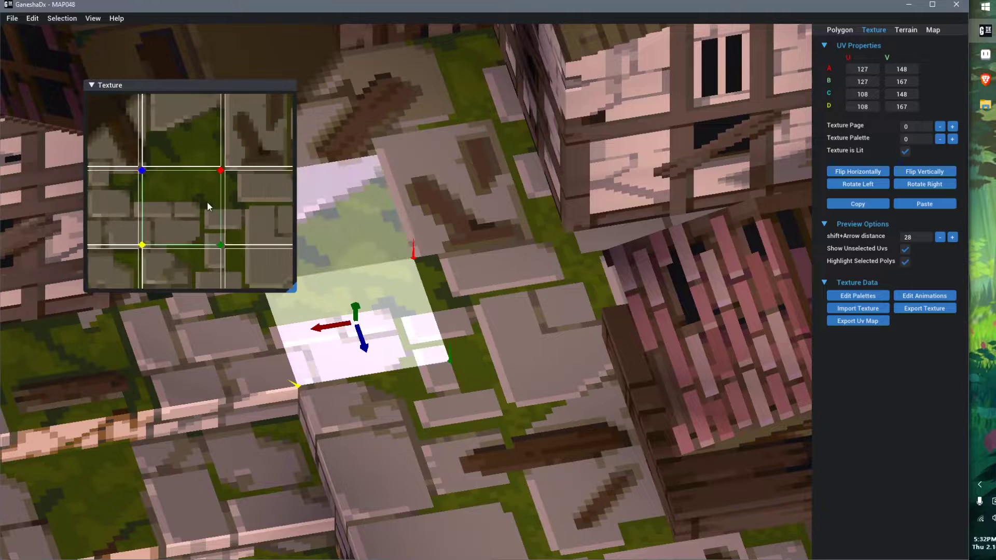
{"action": "scroll", "coordinate": [218, 197], "scroll_direction": "up", "scroll_amount": 2}
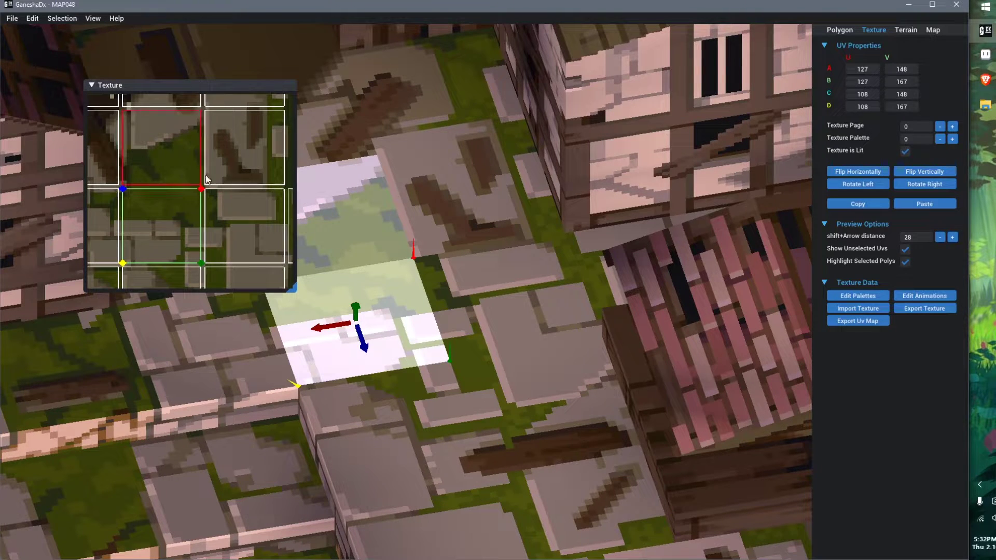
- Shift the UV areas of the paved tile to U 127–146, the debris tile to U 127–146, V 129–148, and the grass tile to V 129–148
{"action": "left_click", "coordinate": [235, 219]}
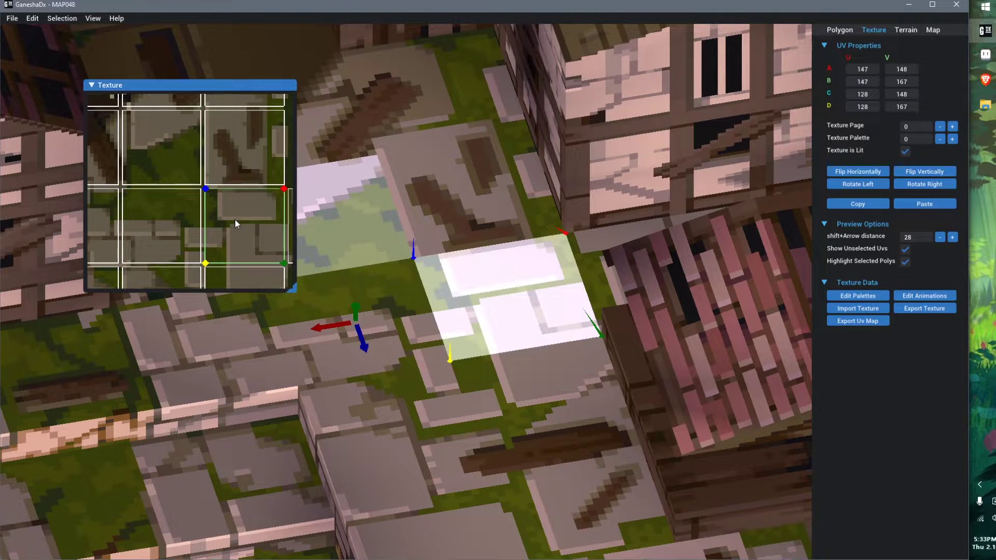
{"action": "left_click", "coordinate": [248, 169]}
{"action": "left_click", "coordinate": [169, 175]}
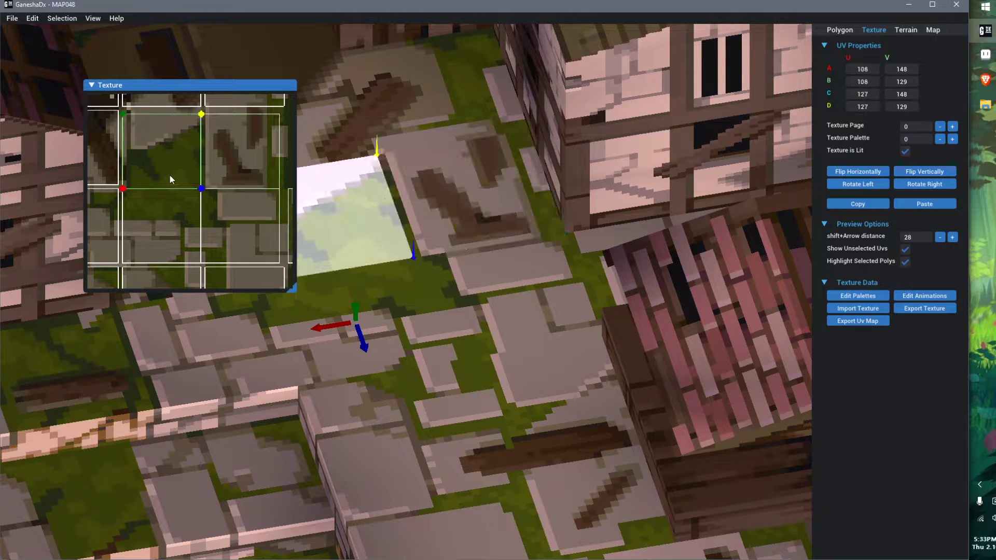
- Check the UV coordinates of the terrace-edge tile, the debris-strewn tile and the grass-and-stone tile from an angled view
{"action": "left_click", "coordinate": [405, 414]}
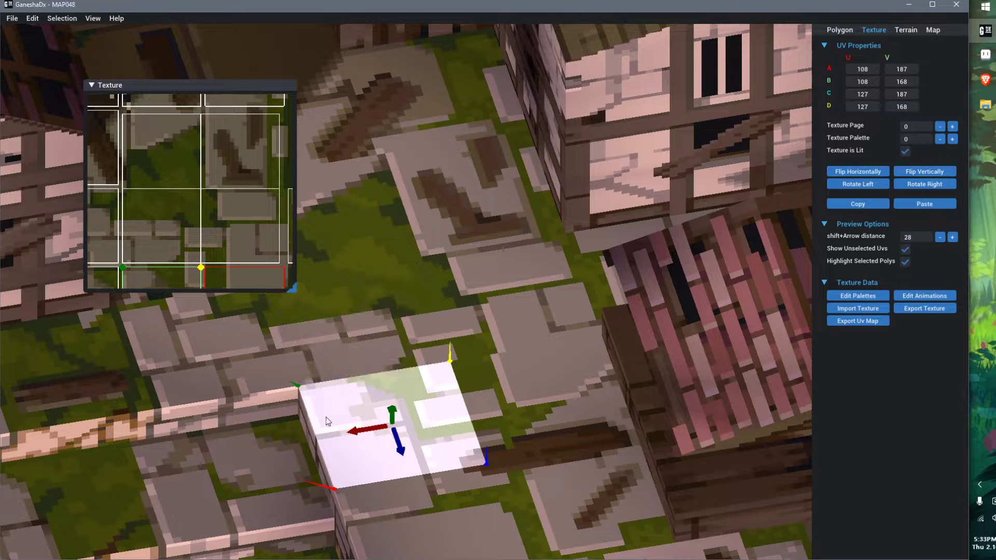
{"action": "right_click_drag", "start_coordinate": [327, 418], "coordinate": [326, 422]}
{"action": "left_click", "coordinate": [403, 221]}
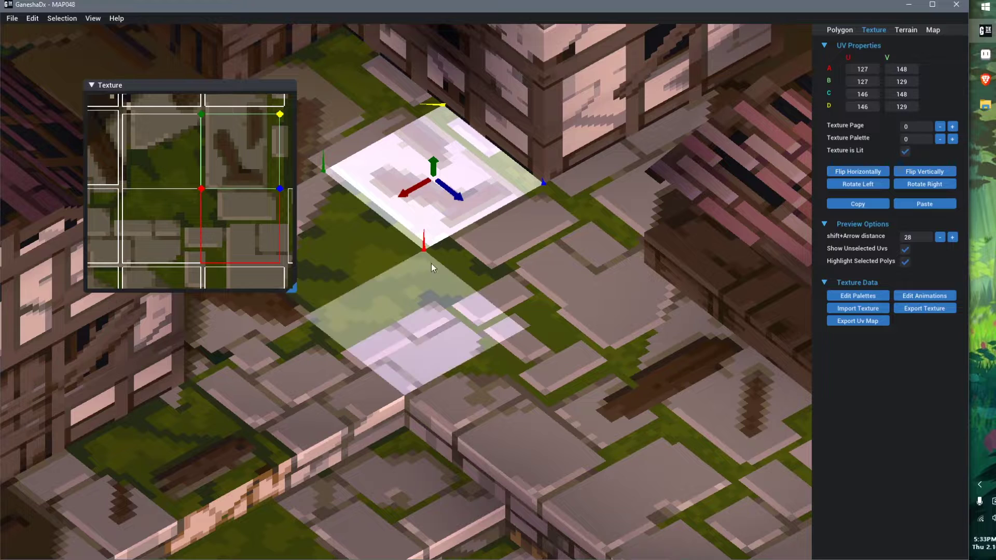
{"action": "left_click", "coordinate": [426, 302]}
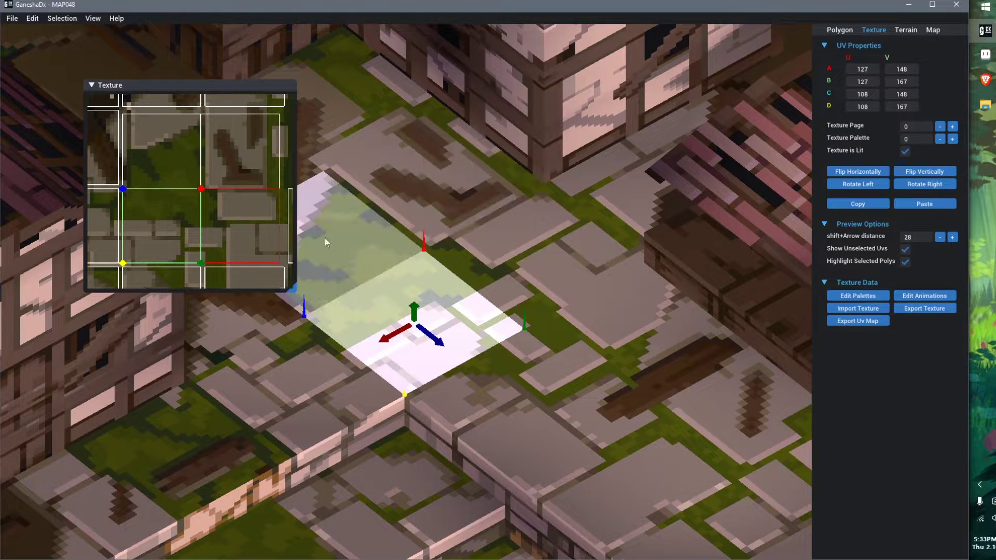
- Alternate between the UV areas of the debris-strewn tile and the grass-and-stone tile to compare their shared corner
{"action": "left_click", "coordinate": [249, 166]}
{"action": "left_click", "coordinate": [163, 230]}
{"action": "left_click", "coordinate": [239, 174]}
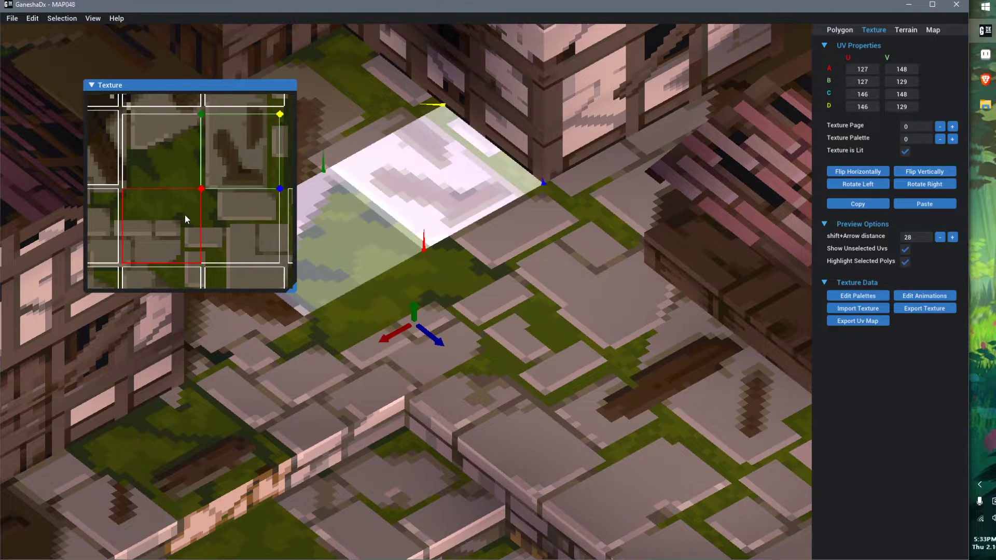
{"action": "left_click", "coordinate": [184, 214]}
{"action": "left_click", "coordinate": [244, 145]}
{"action": "left_click", "coordinate": [193, 207]}
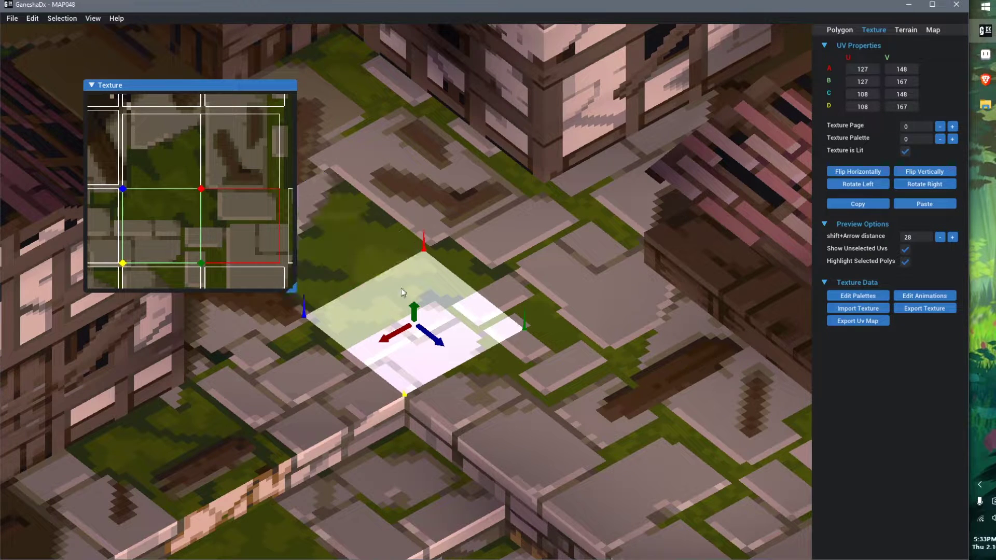
- Look over the remaining UV areas on the texture page and how closely they are spaced
{"action": "scroll", "coordinate": [165, 224], "scroll_direction": "down", "scroll_amount": 4}
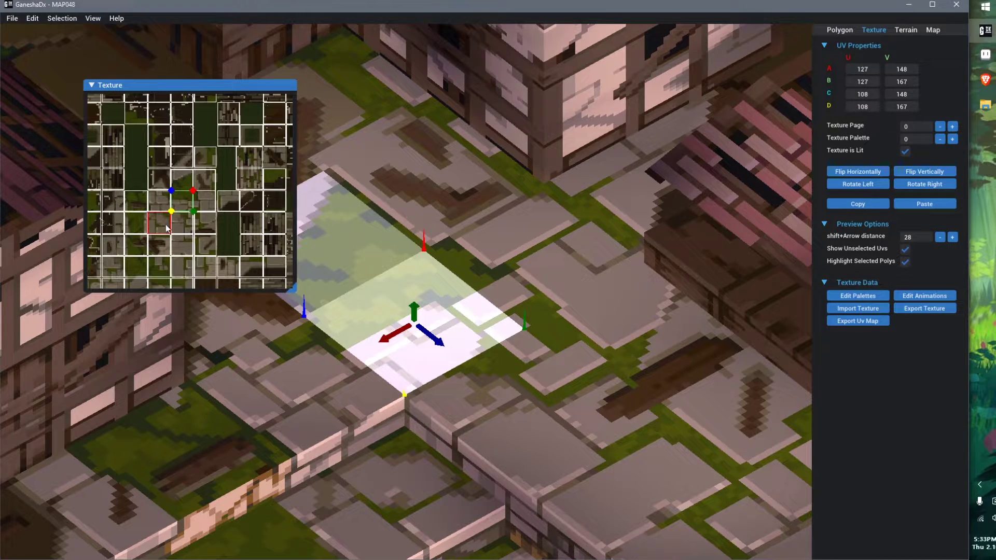
{"action": "scroll", "coordinate": [166, 224], "scroll_direction": "up", "scroll_amount": 4}
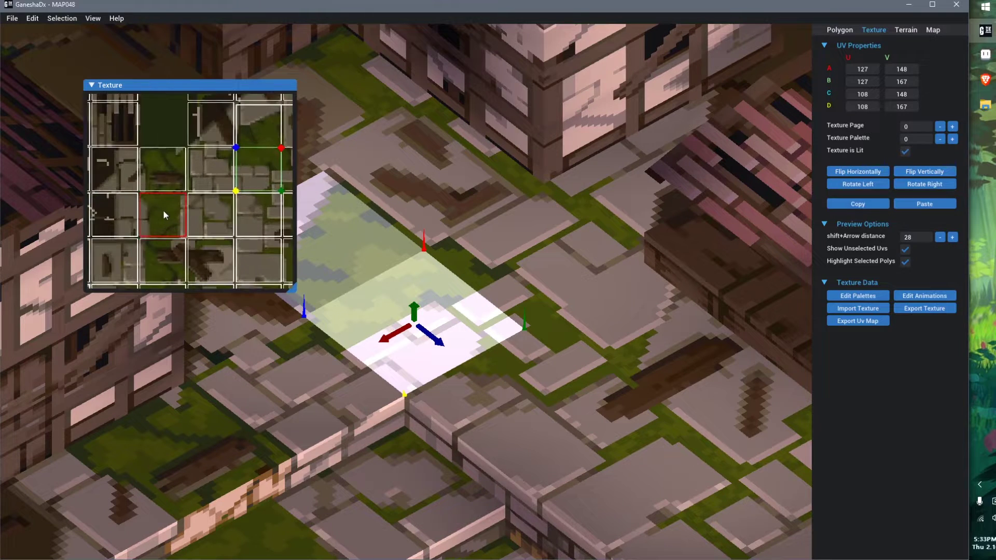
{"action": "scroll", "coordinate": [163, 211], "scroll_direction": "up", "scroll_amount": 3}
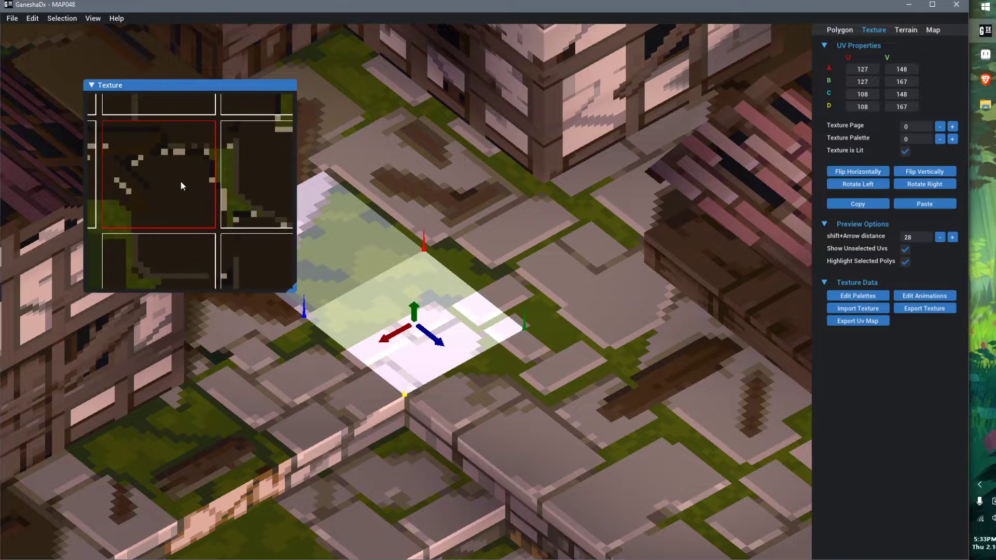
{"action": "middle_click_drag", "start_coordinate": [182, 186], "coordinate": [160, 263]}
{"action": "scroll", "coordinate": [195, 189], "scroll_direction": "down", "scroll_amount": 3}
{"action": "middle_click_drag", "start_coordinate": [209, 204], "coordinate": [194, 239]}
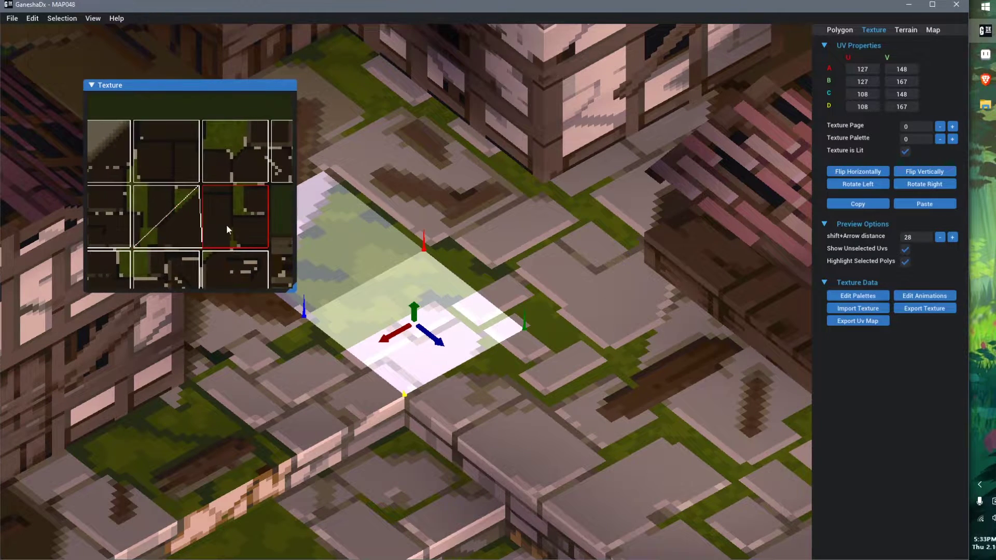
- Inspect the UV area of the paved tile beside the wooden shed, both in the map and on the texture
{"action": "middle_click_drag", "start_coordinate": [565, 337], "coordinate": [490, 313]}
{"action": "left_click", "coordinate": [464, 251]}
{"action": "scroll", "coordinate": [488, 285], "scroll_direction": "up", "scroll_amount": 3}
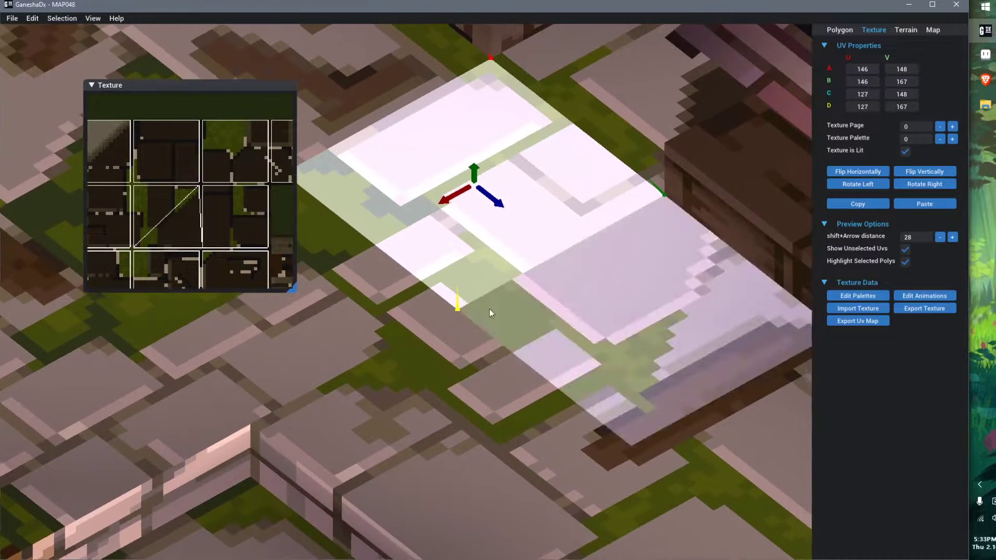
{"action": "scroll", "coordinate": [193, 197], "scroll_direction": "down", "scroll_amount": 4}
{"action": "scroll", "coordinate": [193, 198], "scroll_direction": "up", "scroll_amount": 5}
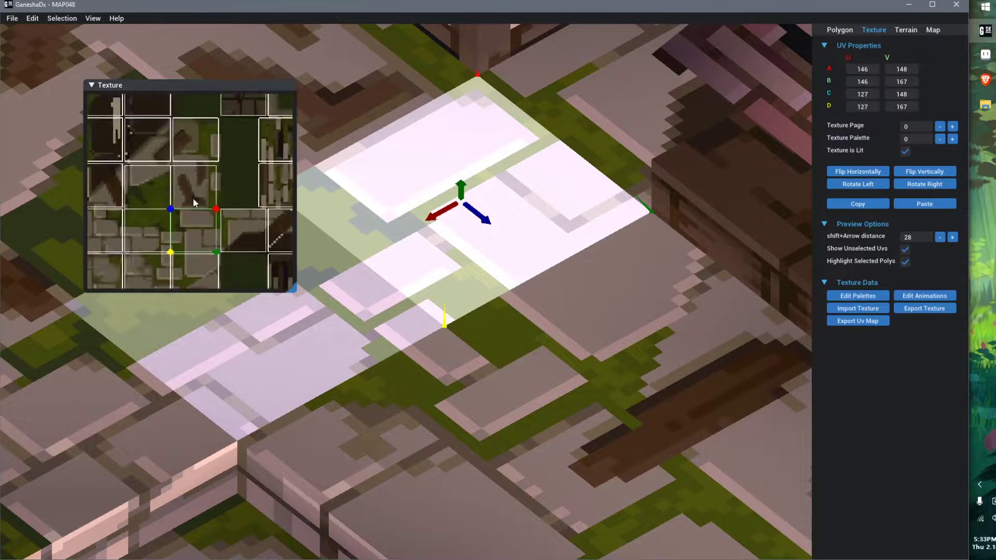
{"action": "scroll", "coordinate": [160, 183], "scroll_direction": "up", "scroll_amount": 2}
{"action": "mouse_move", "coordinate": [192, 197]}
{"action": "middle_mouse_down"}
{"action": "mouse_move", "coordinate": [161, 182]}
{"action": "mouse_move", "coordinate": [196, 205]}
{"action": "middle_mouse_up"}
{"action": "scroll", "coordinate": [180, 201], "scroll_direction": "up", "scroll_amount": 3}
- Turn off highlighting of selected polygons to view the paved tile's texture pixels up close
{"action": "mouse_move", "coordinate": [439, 342]}
{"action": "right_mouse_down"}
{"action": "mouse_move", "coordinate": [460, 349]}
{"action": "mouse_move", "coordinate": [454, 354]}
{"action": "right_mouse_up"}
{"action": "middle_click_drag", "start_coordinate": [456, 369], "coordinate": [489, 378]}
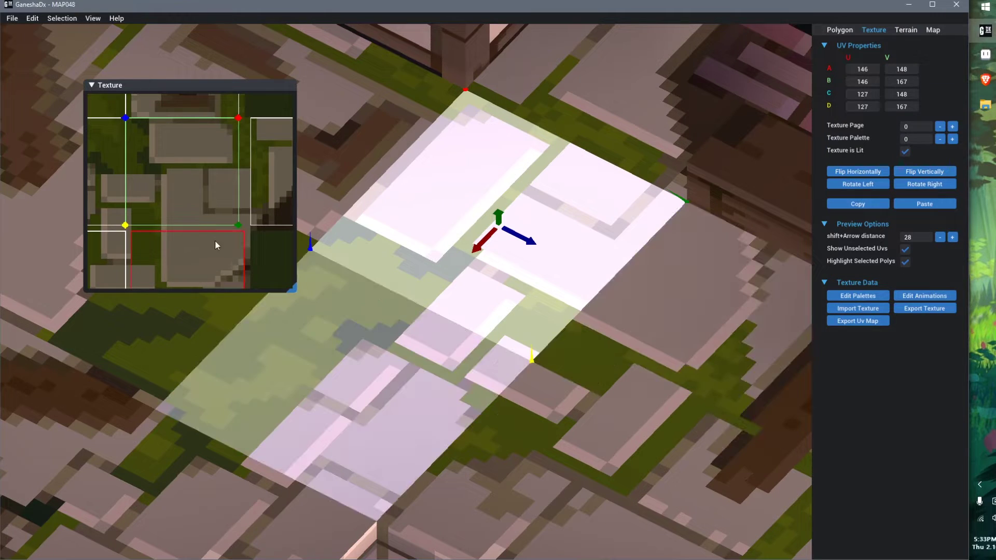
{"action": "scroll", "coordinate": [249, 200], "scroll_direction": "up", "scroll_amount": 5}
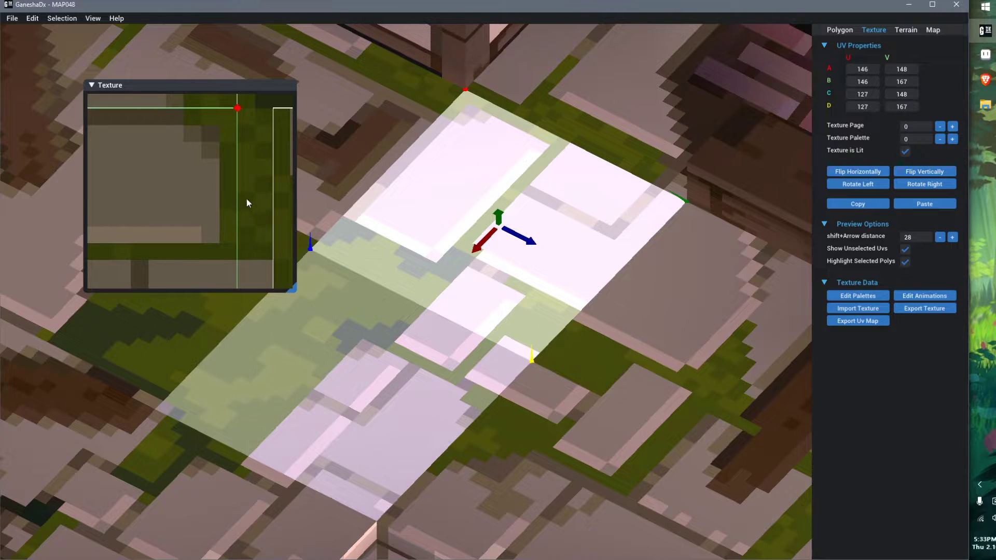
{"action": "scroll", "coordinate": [511, 285], "scroll_direction": "up", "scroll_amount": 5}
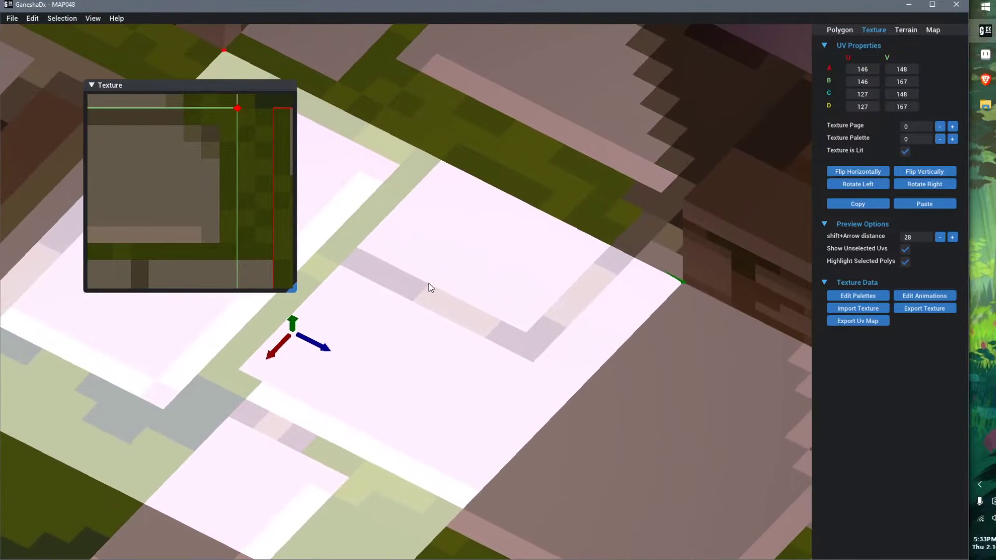
{"action": "left_click", "coordinate": [905, 261]}
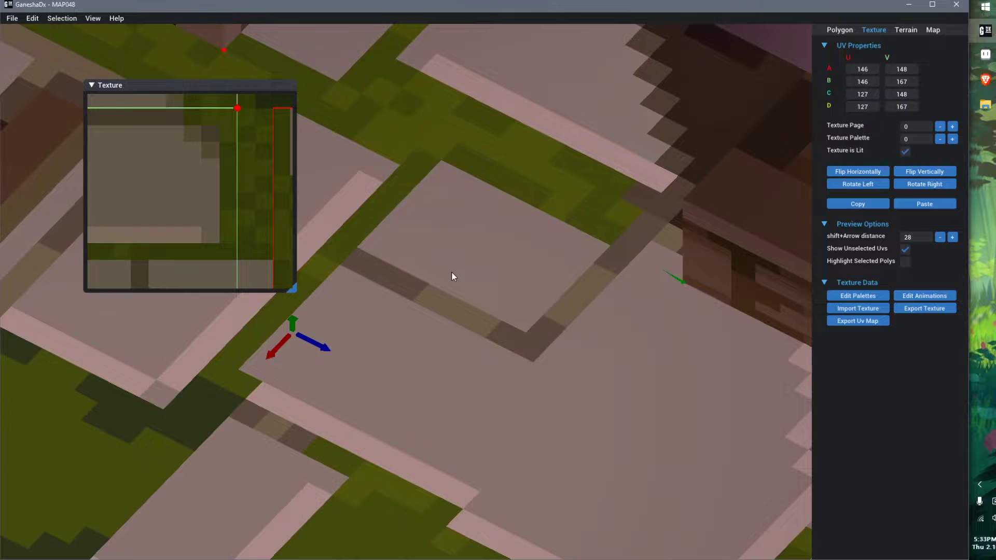
{"action": "middle_click_drag", "start_coordinate": [452, 271], "coordinate": [438, 317]}
- Reselect the paved tile and compare the pixels along its UV edges with the matching edges in the map
{"action": "left_click", "coordinate": [230, 193]}
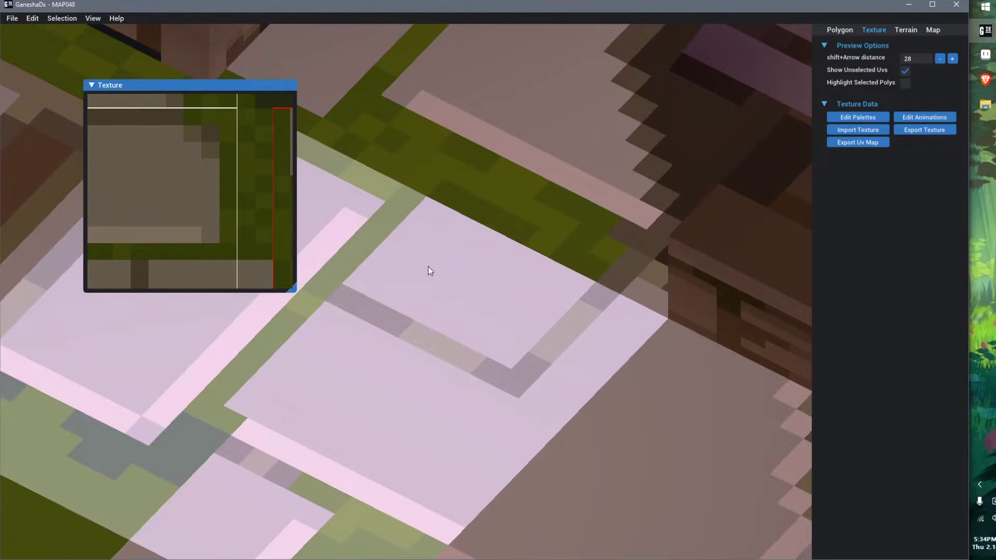
{"action": "scroll", "coordinate": [428, 267], "scroll_direction": "down", "scroll_amount": 3}
{"action": "middle_click_drag", "start_coordinate": [427, 267], "coordinate": [535, 313]}
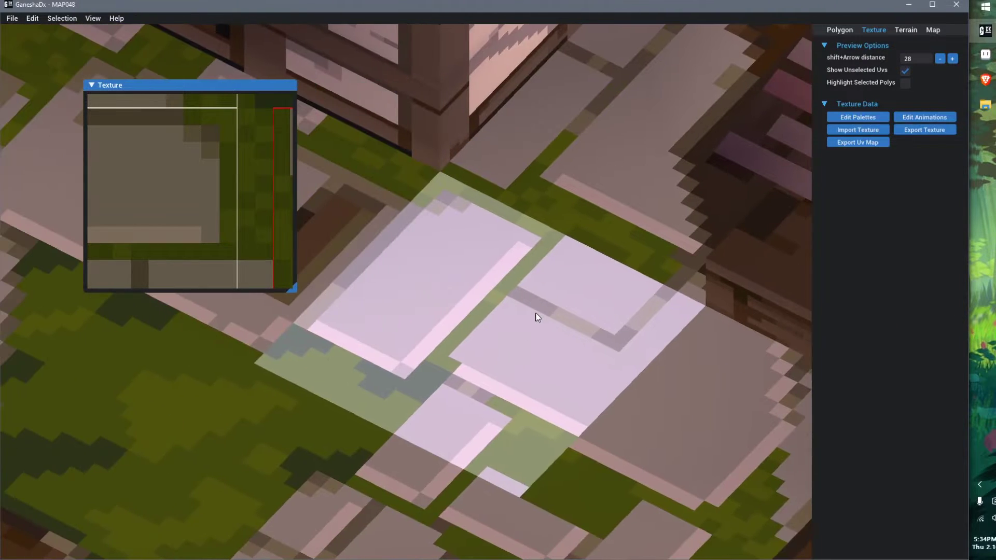
{"action": "left_click", "coordinate": [535, 313]}
{"action": "scroll", "coordinate": [217, 231], "scroll_direction": "down", "scroll_amount": 3}
{"action": "middle_click_drag", "start_coordinate": [217, 231], "coordinate": [246, 160]}
{"action": "middle_click_drag", "start_coordinate": [431, 298], "coordinate": [380, 338]}
{"action": "scroll", "coordinate": [556, 303], "scroll_direction": "up", "scroll_amount": 3}
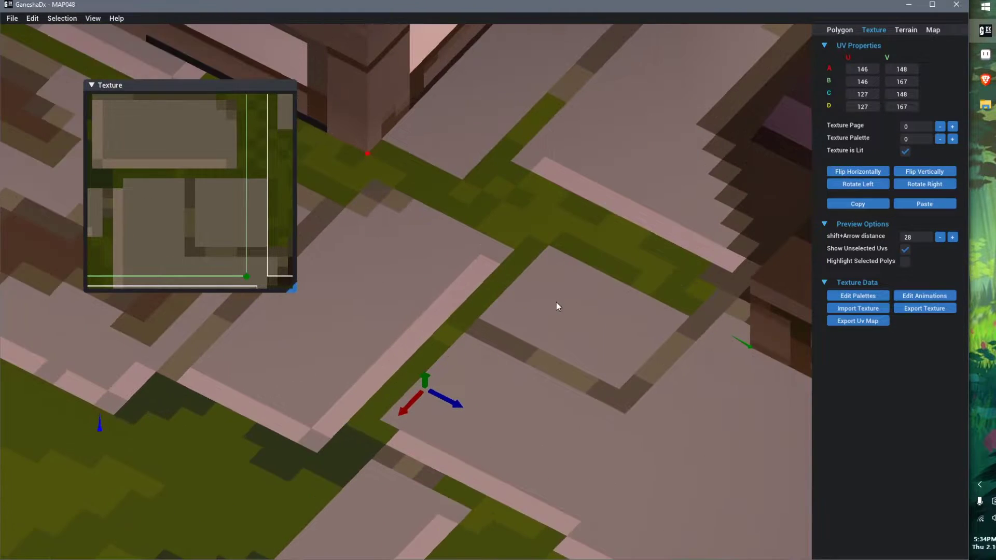
{"action": "middle_click_drag", "start_coordinate": [556, 302], "coordinate": [530, 312]}
{"action": "scroll", "coordinate": [531, 312], "scroll_direction": "up", "scroll_amount": 1}
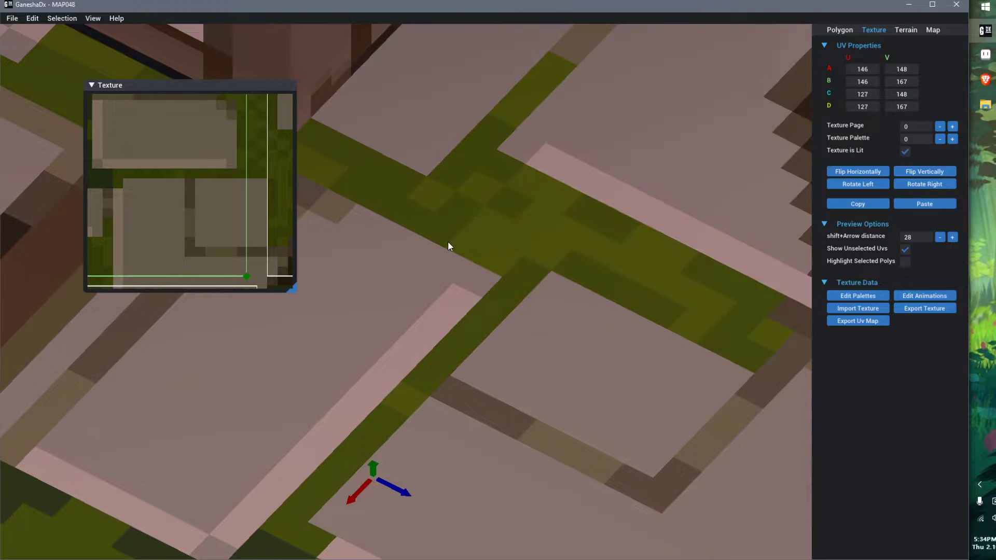
{"action": "scroll", "coordinate": [447, 238], "scroll_direction": "down", "scroll_amount": 5}
{"action": "scroll", "coordinate": [228, 222], "scroll_direction": "down", "scroll_amount": 4}
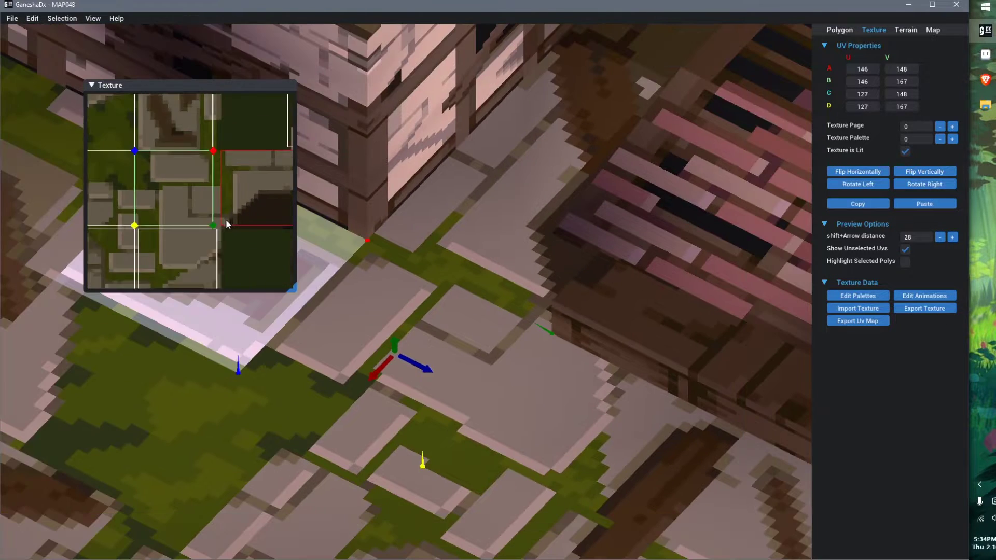
- Browse the texture page and select the UV area of the wooden roof planks beside the empty texture space
{"action": "scroll", "coordinate": [226, 219], "scroll_direction": "down", "scroll_amount": 2}
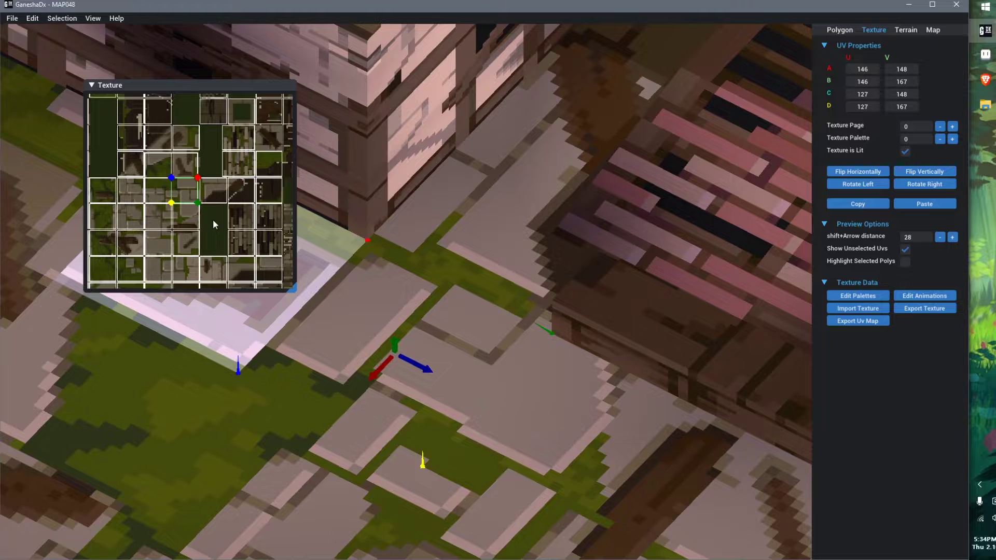
{"action": "scroll", "coordinate": [139, 217], "scroll_direction": "up", "scroll_amount": 6}
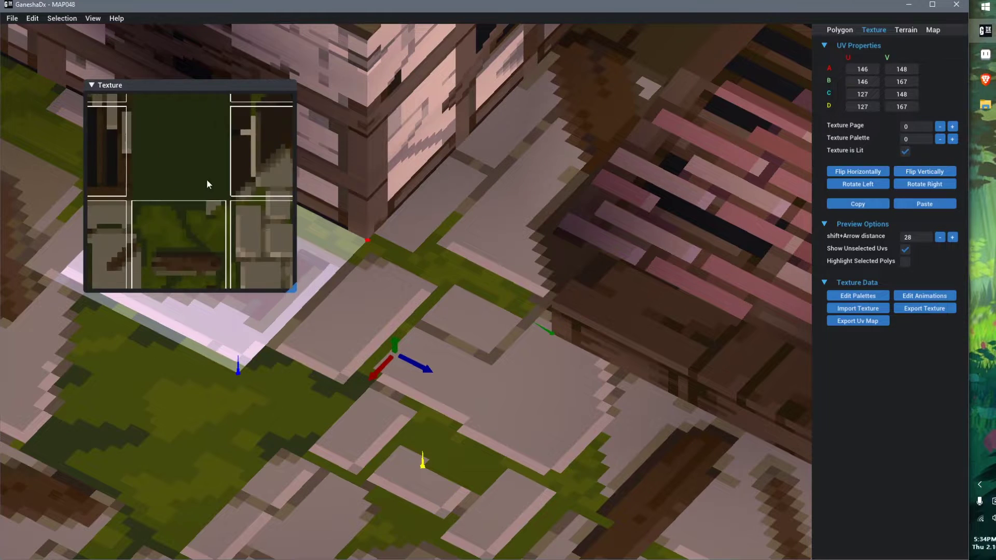
{"action": "scroll", "coordinate": [212, 225], "scroll_direction": "up", "scroll_amount": 3}
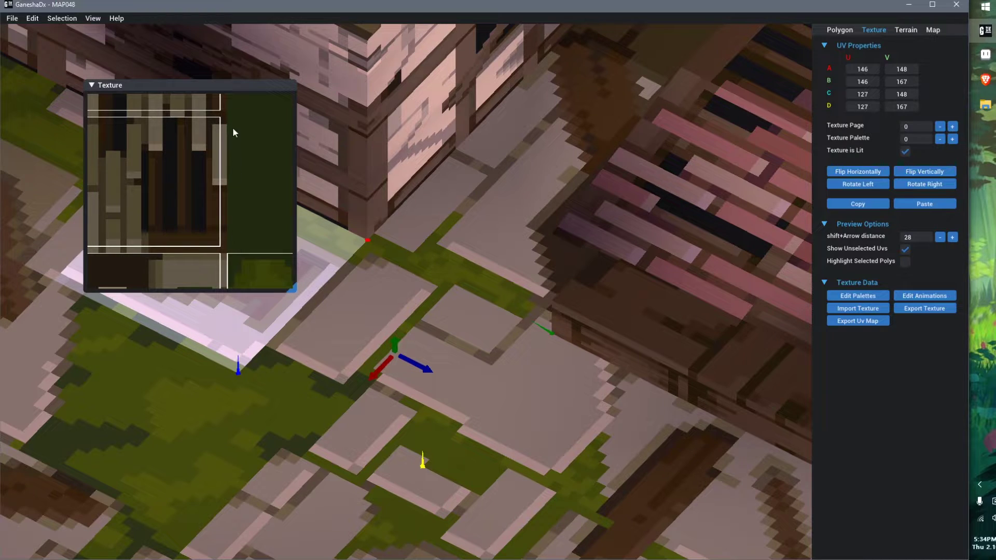
{"action": "left_click", "coordinate": [196, 138]}
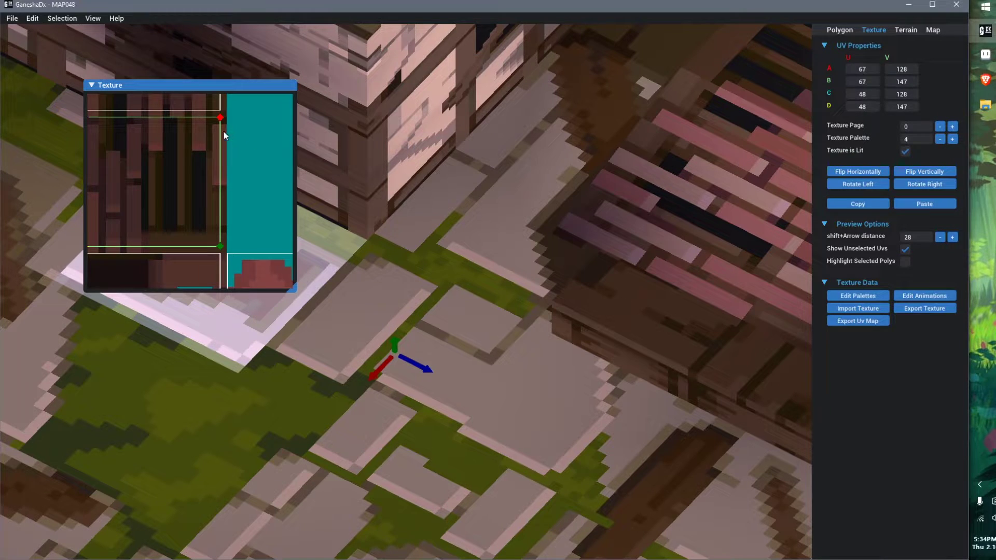
- Locate the selected plank polygon on the roof in the map and compare its edge pixels with those along its UV area
{"action": "scroll", "coordinate": [542, 205], "scroll_direction": "down", "scroll_amount": 10}
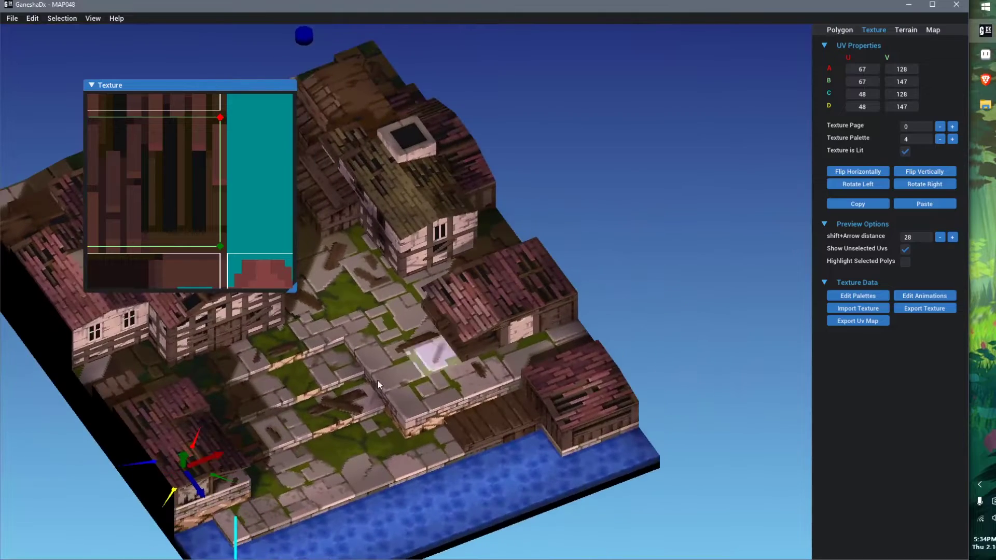
{"action": "scroll", "coordinate": [377, 384], "scroll_direction": "up", "scroll_amount": 10}
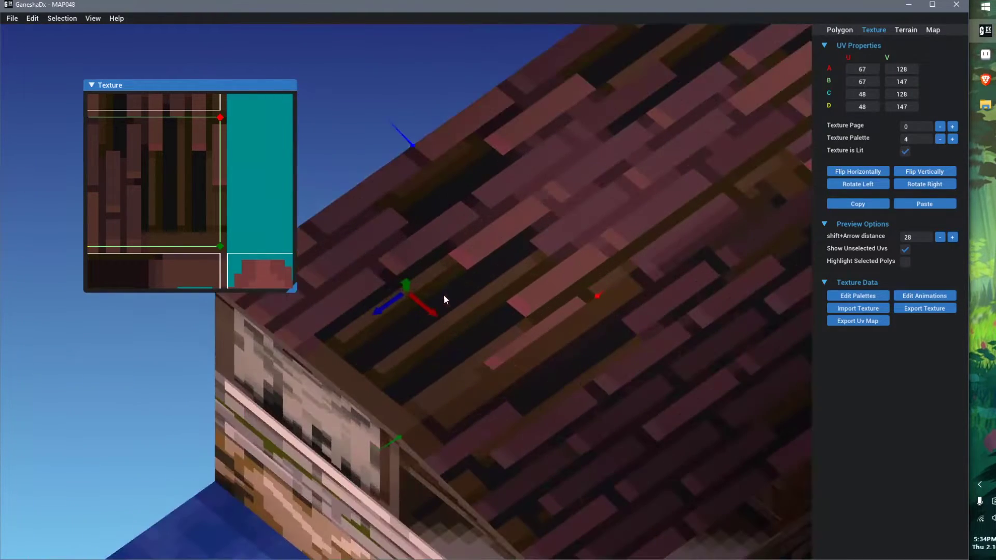
{"action": "middle_click_drag", "start_coordinate": [443, 294], "coordinate": [478, 264]}
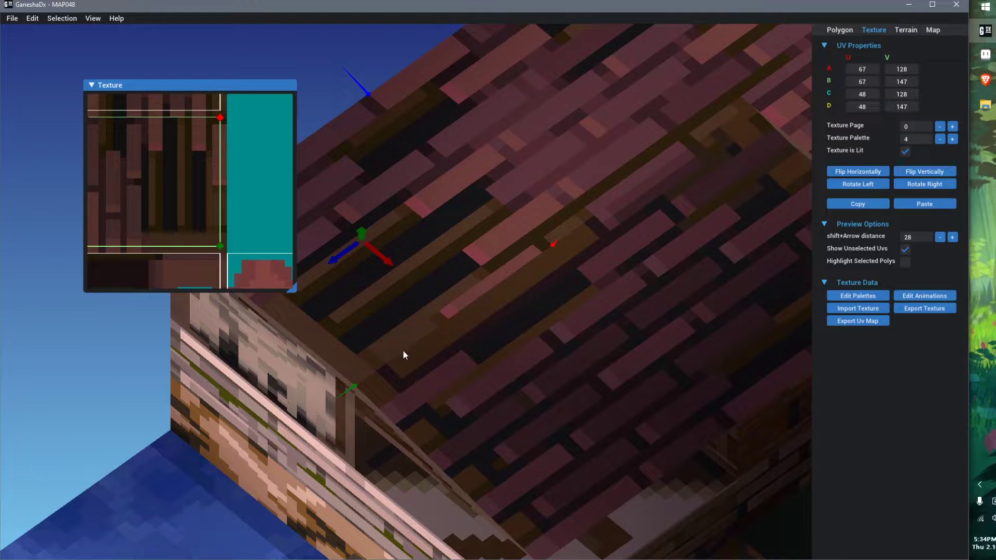
{"action": "scroll", "coordinate": [407, 347], "scroll_direction": "down", "scroll_amount": 2}
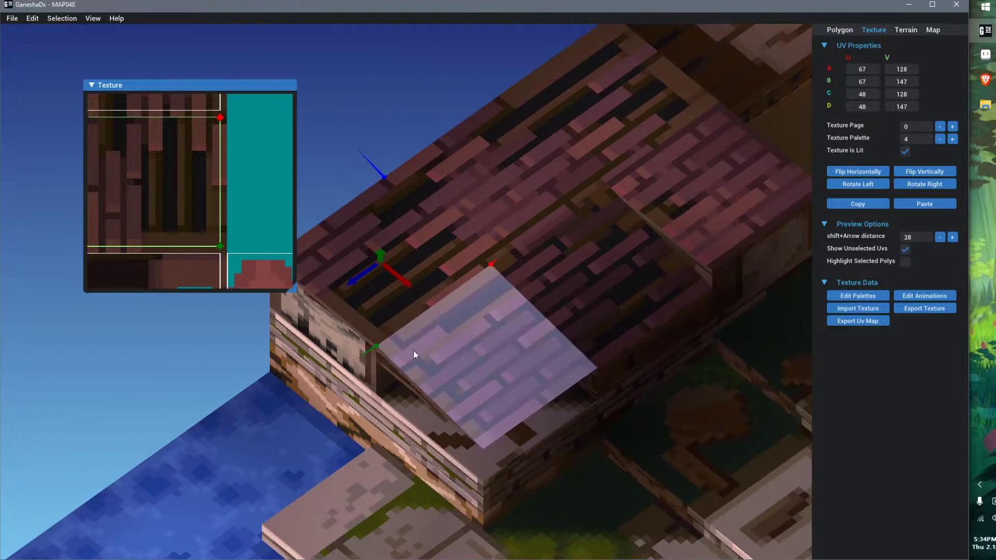
{"action": "scroll", "coordinate": [413, 350], "scroll_direction": "down", "scroll_amount": 1}
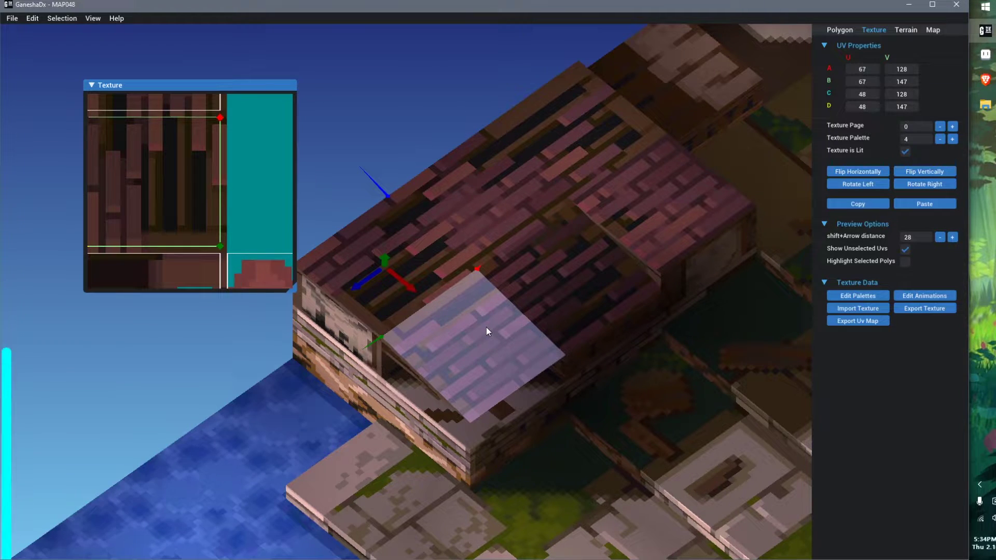
{"action": "middle_click_drag", "start_coordinate": [434, 305], "coordinate": [436, 317]}
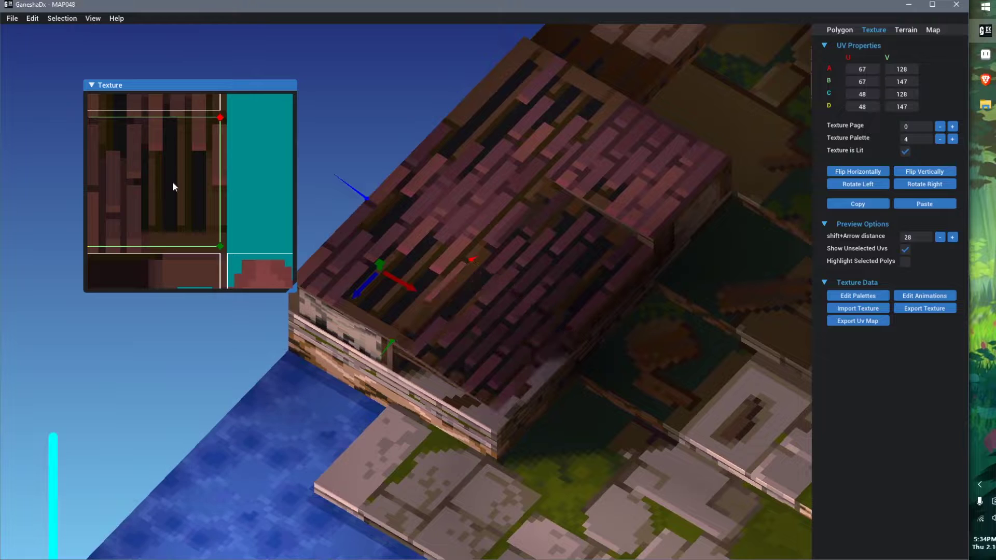
{"action": "middle_click_drag", "start_coordinate": [171, 159], "coordinate": [187, 146]}
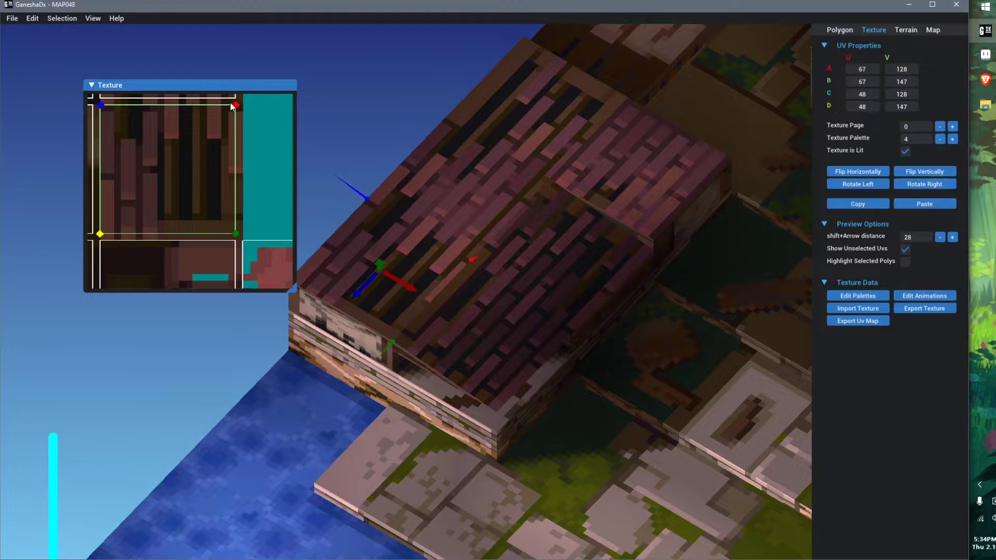
{"action": "scroll", "coordinate": [571, 297], "scroll_direction": "down", "scroll_amount": 1}
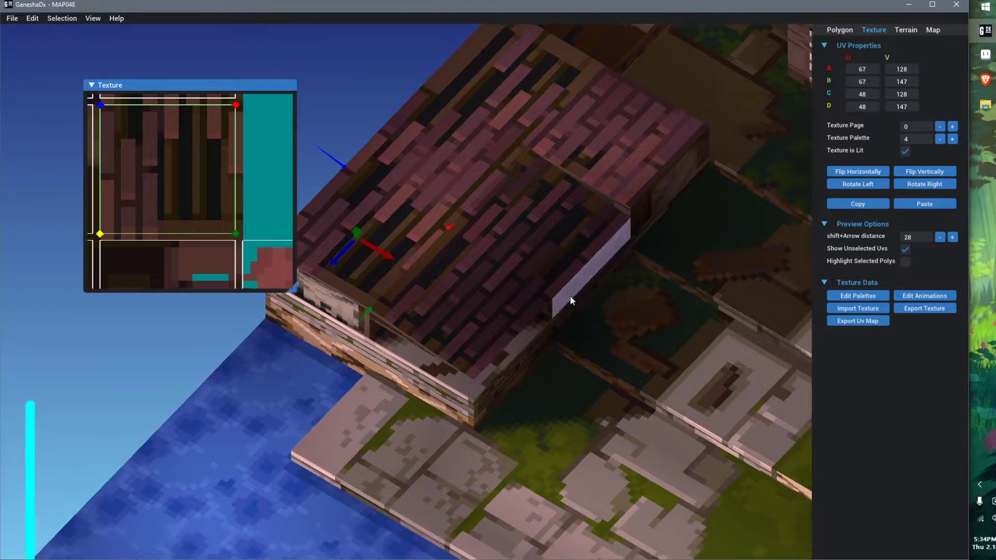
{"action": "scroll", "coordinate": [563, 321], "scroll_direction": "down", "scroll_amount": 1}
{"action": "right_click_drag", "start_coordinate": [560, 343], "coordinate": [578, 341]}
{"action": "middle_click_drag", "start_coordinate": [604, 335], "coordinate": [490, 364]}
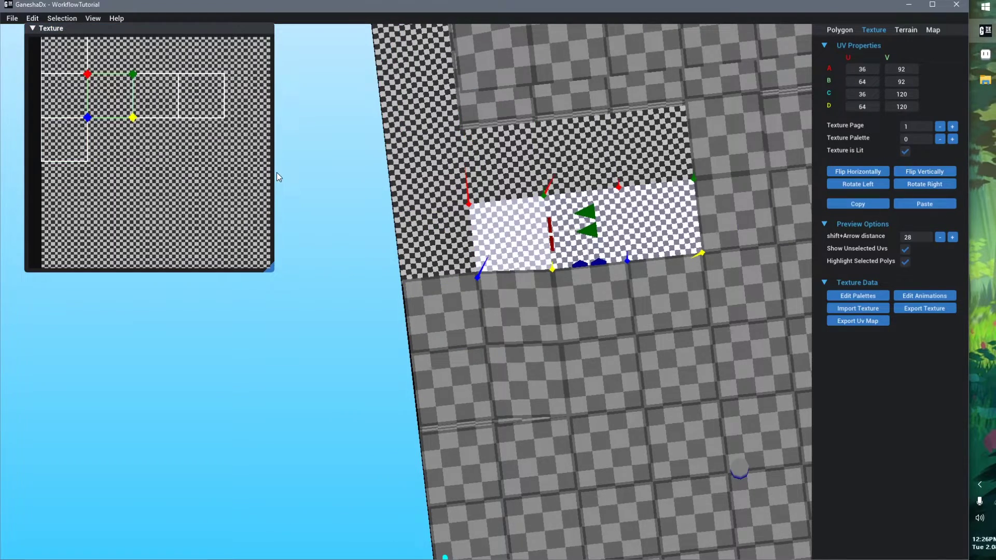
- In WorkflowTutorial, map the next floor tiles to adjoining page 1 UV areas in 28-unit shifts, including U 92–120, V 148–176
{"action": "left_click", "coordinate": [609, 197]}
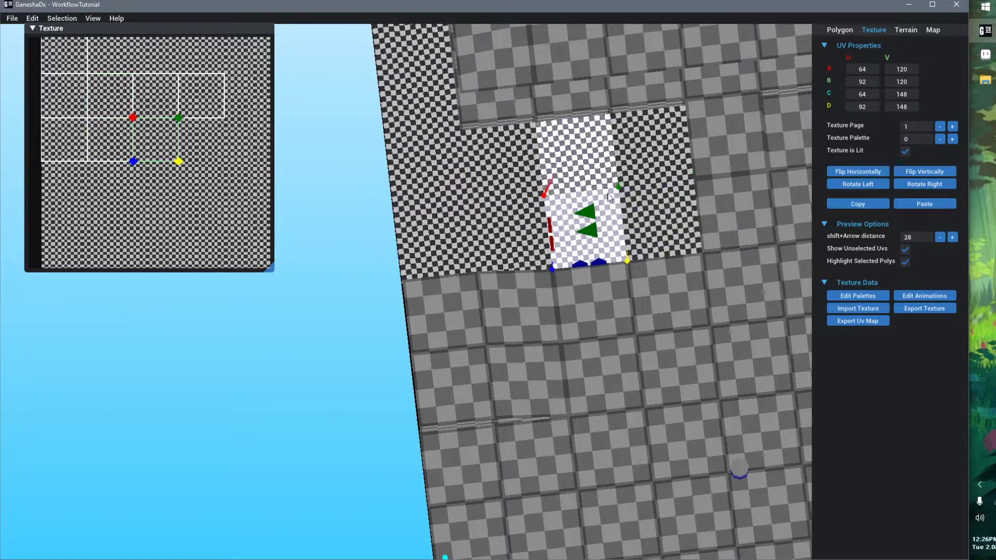
{"action": "left_click", "coordinate": [636, 297]}
{"action": "key", "text": "ctrl+v"}
{"action": "right_click_drag", "start_coordinate": [467, 234], "coordinate": [363, 244]}
{"action": "mouse_move", "coordinate": [227, 27]}
{"action": "left_mouse_down"}
{"action": "mouse_move", "coordinate": [664, 101]}
{"action": "mouse_move", "coordinate": [748, 101]}
{"action": "left_mouse_up"}
{"action": "middle_click_drag", "start_coordinate": [518, 259], "coordinate": [296, 230]}
{"action": "left_click", "coordinate": [456, 187]}
{"action": "key", "text": "shift+Right"}
{"action": "key", "text": "shift+Down"}
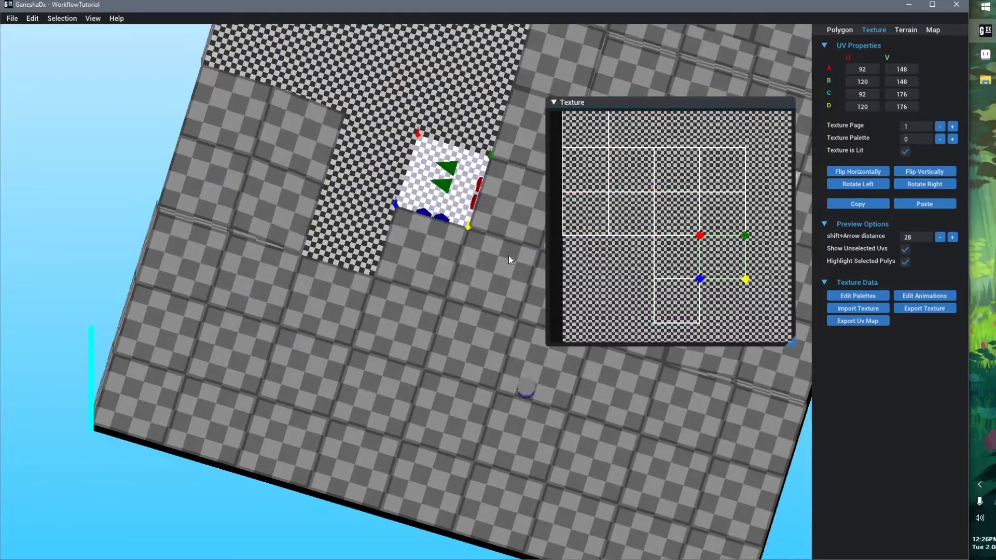
{"action": "left_click", "coordinate": [421, 253]}
{"action": "key", "text": "shift+Down"}
- Copy the UVs at U 8–36, V 204–232, paste them onto the next two tiles in the row, and shift the last by two 28-unit steps
{"action": "left_click", "coordinate": [189, 335]}
{"action": "left_click", "coordinate": [857, 204]}
{"action": "left_click", "coordinate": [248, 269]}
{"action": "left_click", "coordinate": [924, 203]}
{"action": "left_click", "coordinate": [356, 269]}
{"action": "left_click", "coordinate": [924, 204]}
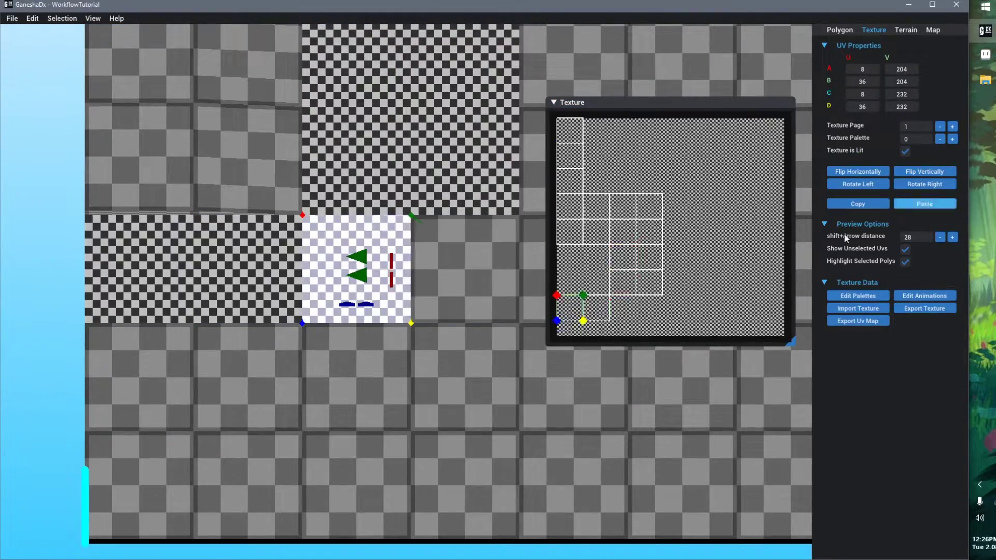
{"action": "key", "text": "shift+Right"}
{"action": "key", "text": "shift+Right"}
- Paste the copied UVs onto the last tile of the row and shift them to U 92–120, V 204–232
{"action": "left_click", "coordinate": [465, 270]}
{"action": "left_click", "coordinate": [924, 204]}
{"action": "key", "text": "shift+Right"}
{"action": "key", "text": "shift+Right"}
{"action": "key", "text": "shift+Right"}
- Select several finely checkered tiles in turn to check how their UV areas adjoin on texture page 1
{"action": "scroll", "coordinate": [337, 370], "scroll_direction": "down", "scroll_amount": 3}
{"action": "middle_click_drag", "start_coordinate": [444, 322], "coordinate": [360, 371]}
{"action": "right_click_drag", "start_coordinate": [359, 370], "coordinate": [344, 358]}
{"action": "middle_click_drag", "start_coordinate": [394, 313], "coordinate": [397, 383]}
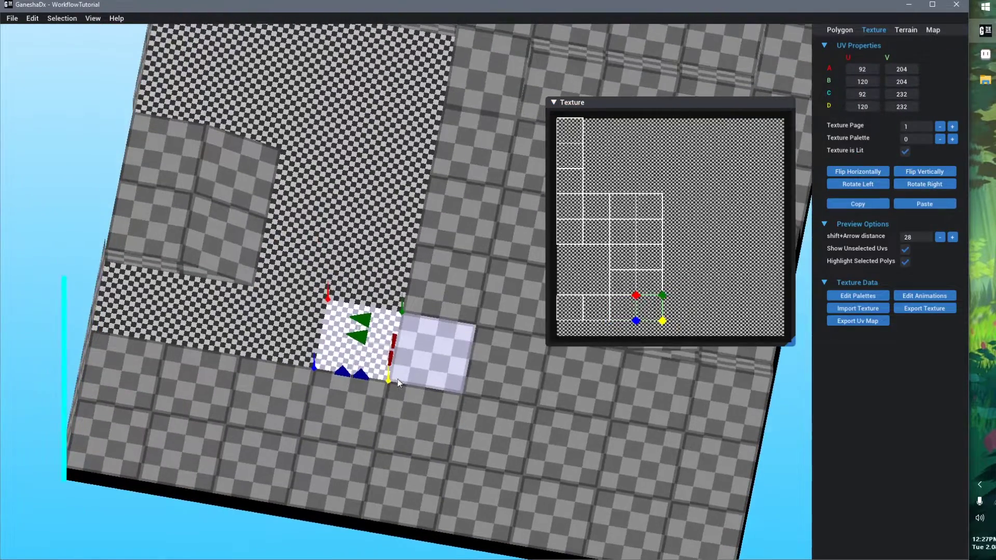
{"action": "middle_click_drag", "start_coordinate": [391, 214], "coordinate": [299, 306]}
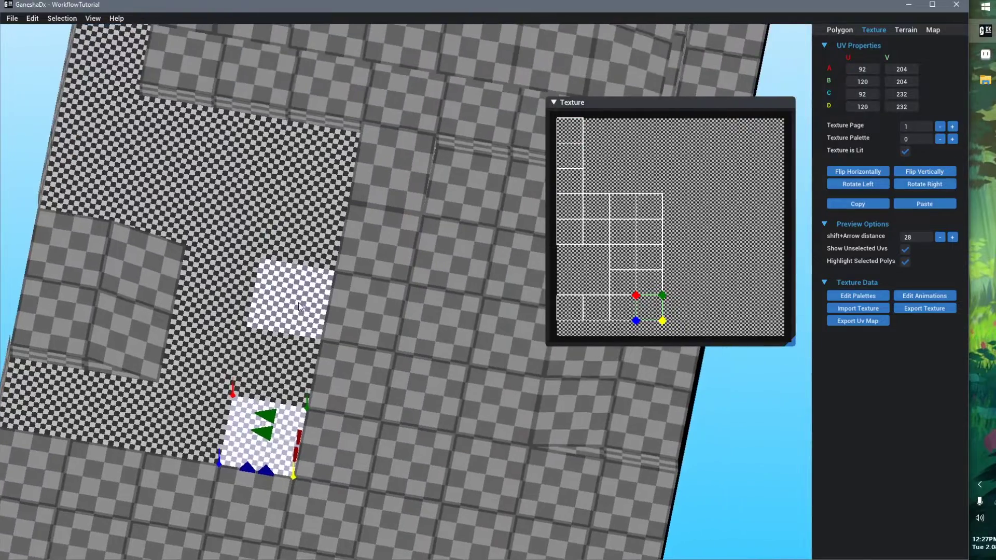
{"action": "right_click_drag", "start_coordinate": [299, 303], "coordinate": [291, 271]}
{"action": "scroll", "coordinate": [270, 233], "scroll_direction": "down", "scroll_amount": 3}
{"action": "middle_click_drag", "start_coordinate": [250, 252], "coordinate": [247, 301]}
{"action": "right_click_drag", "start_coordinate": [247, 300], "coordinate": [274, 298]}
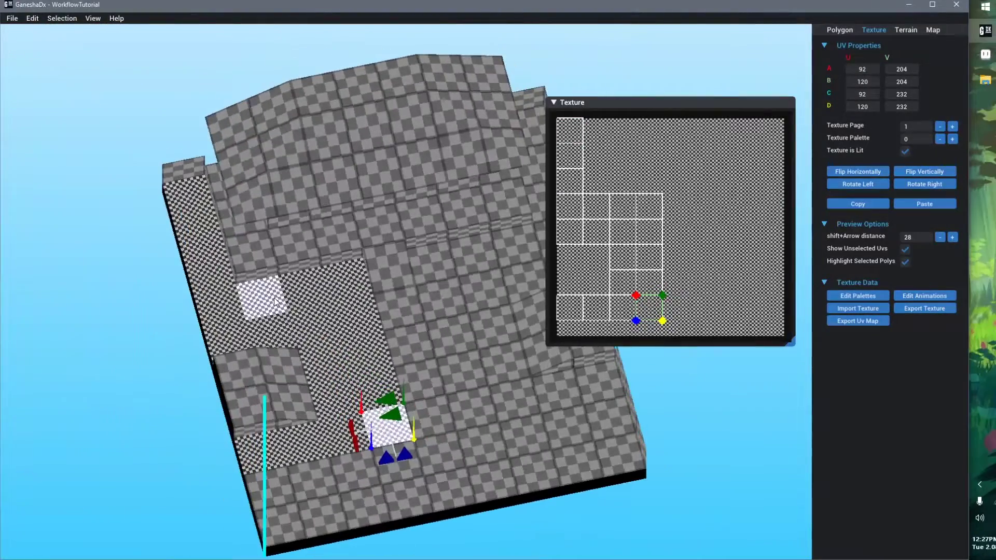
{"action": "left_click", "coordinate": [188, 199]}
{"action": "left_click", "coordinate": [220, 307]}
{"action": "left_click", "coordinate": [282, 326]}
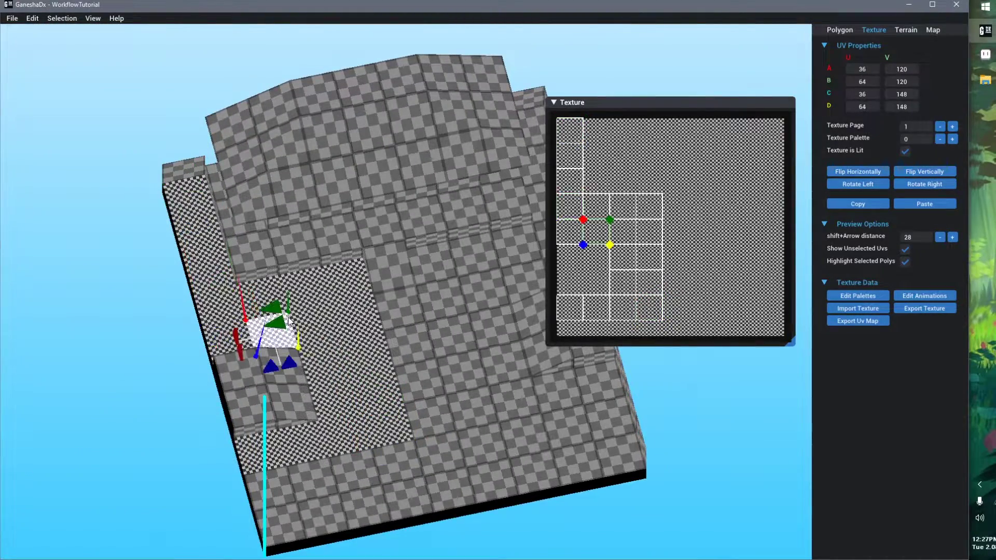
- Switch to Aseprite, paint a winding dark stroke across the finely checkered texture with a 6 px brush, save, and return to GaneshaDx
{"action": "key", "text": "alt+Tab"}
{"action": "scroll", "coordinate": [347, 249], "scroll_direction": "down", "scroll_amount": 1}
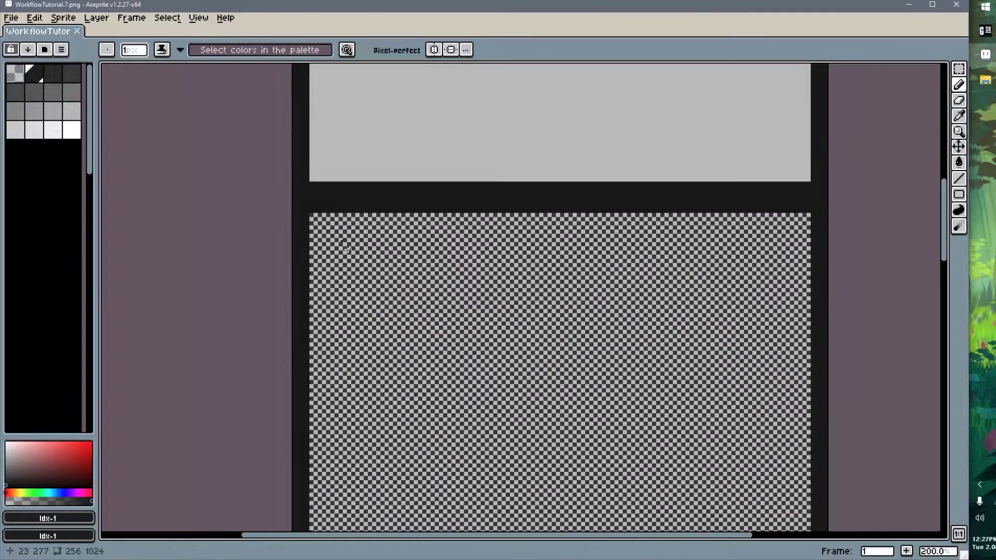
{"action": "left_click", "coordinate": [54, 76]}
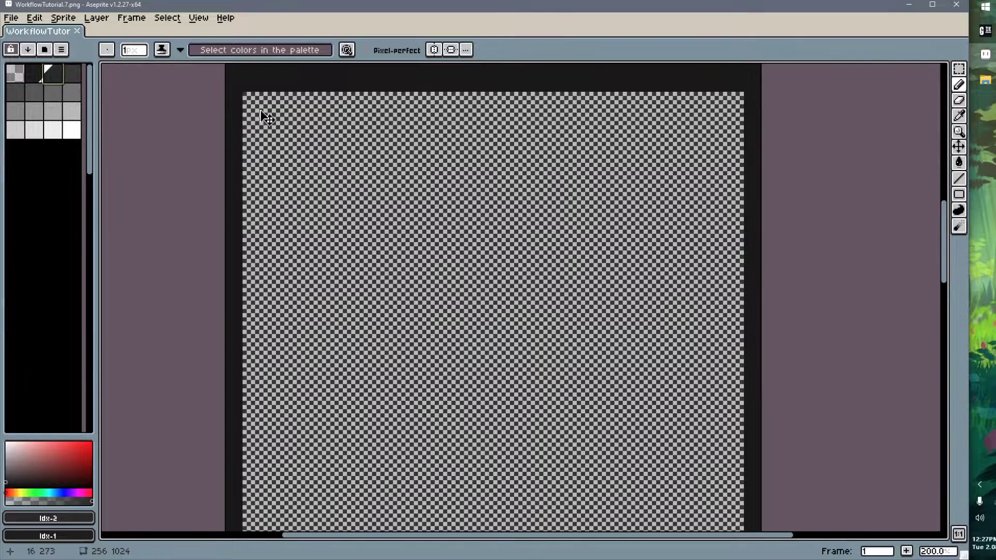
{"action": "key", "text": "e"}
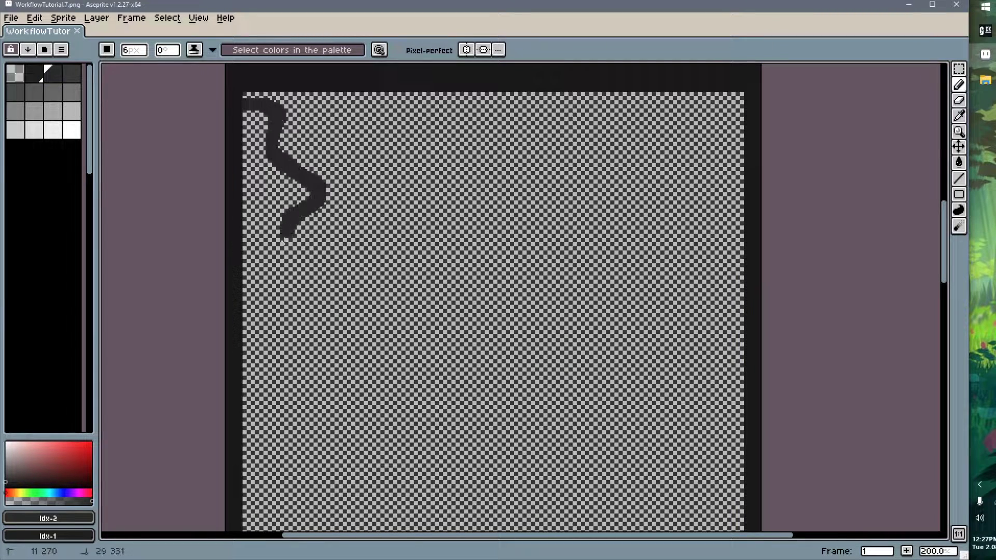
{"action": "mouse_move", "coordinate": [316, 362]}
{"action": "left_mouse_down"}
{"action": "mouse_move", "coordinate": [404, 418]}
{"action": "mouse_move", "coordinate": [428, 497]}
{"action": "mouse_move", "coordinate": [304, 291]}
{"action": "mouse_move", "coordinate": [408, 505]}
{"action": "mouse_move", "coordinate": [481, 447]}
{"action": "left_mouse_up"}
{"action": "key", "text": "ctrl+s"}
{"action": "key", "text": "alt+Tab"}
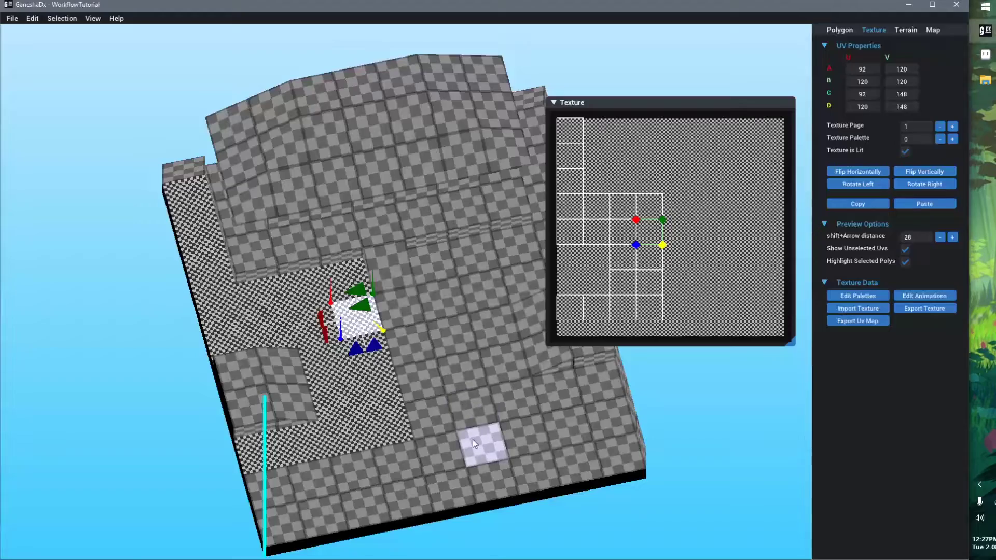
- Clear the polygon selection and inspect how the painted stroke runs across the finely checkered tiles
{"action": "middle_click_drag", "start_coordinate": [445, 447], "coordinate": [457, 451]}
{"action": "left_click", "coordinate": [82, 271]}
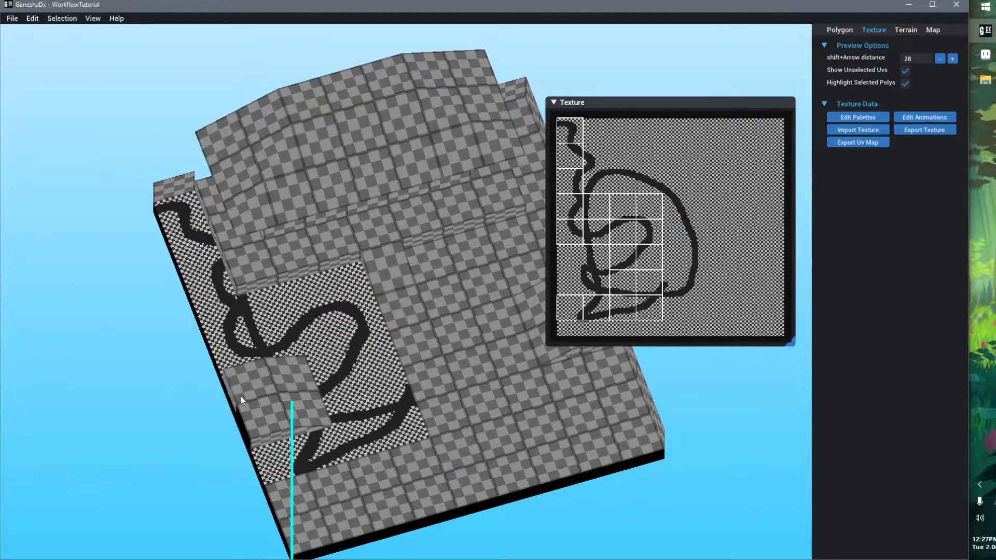
{"action": "key", "text": "q"}
{"action": "scroll", "coordinate": [278, 370], "scroll_direction": "up", "scroll_amount": 6}
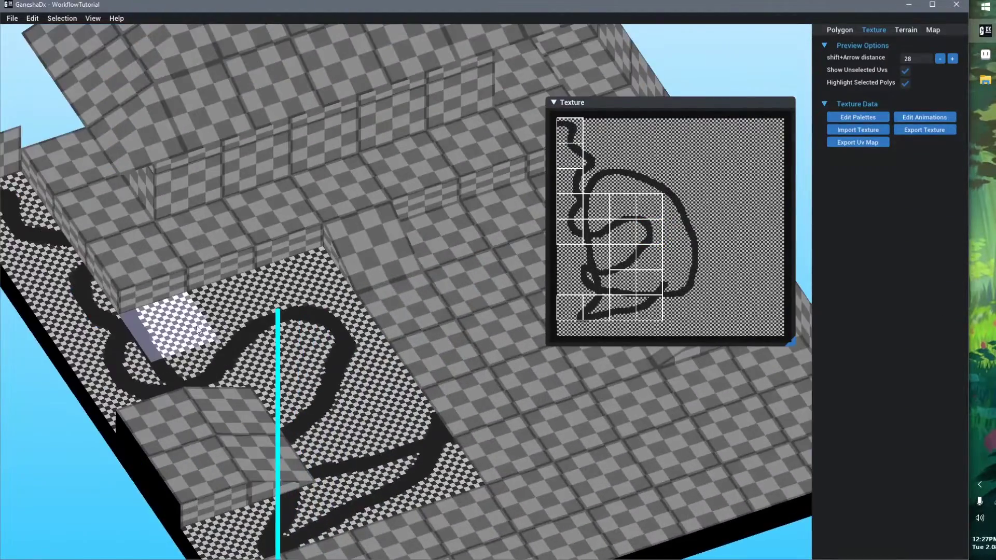
- Compare the stroke on the tile at U 36–64, V 92–120 with its UV area, then deselect it and view the whole stroke
{"action": "left_click", "coordinate": [182, 332]}
{"action": "scroll", "coordinate": [182, 332], "scroll_direction": "up", "scroll_amount": 5}
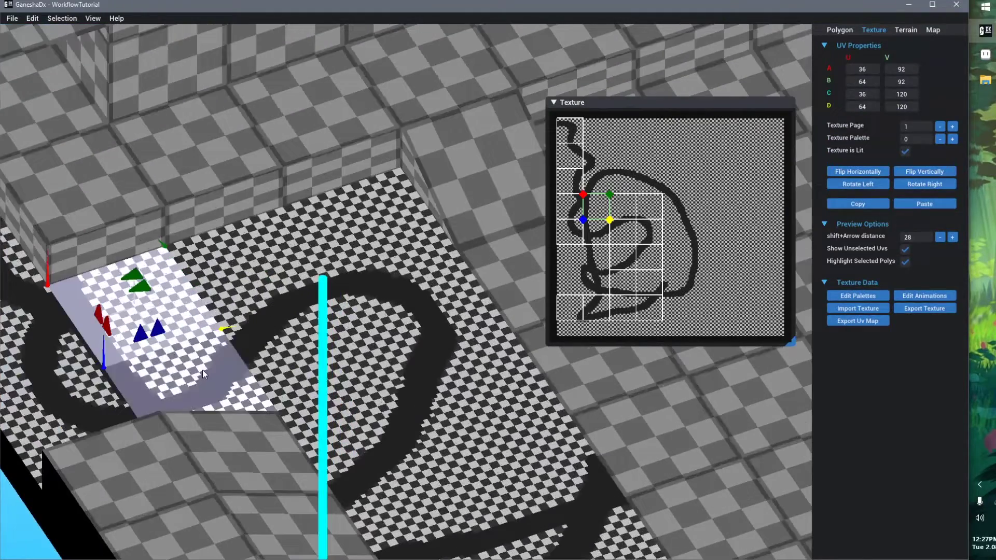
{"action": "key", "text": "shift+Down"}
{"action": "left_click", "coordinate": [163, 312]}
{"action": "scroll", "coordinate": [373, 399], "scroll_direction": "down", "scroll_amount": 5}
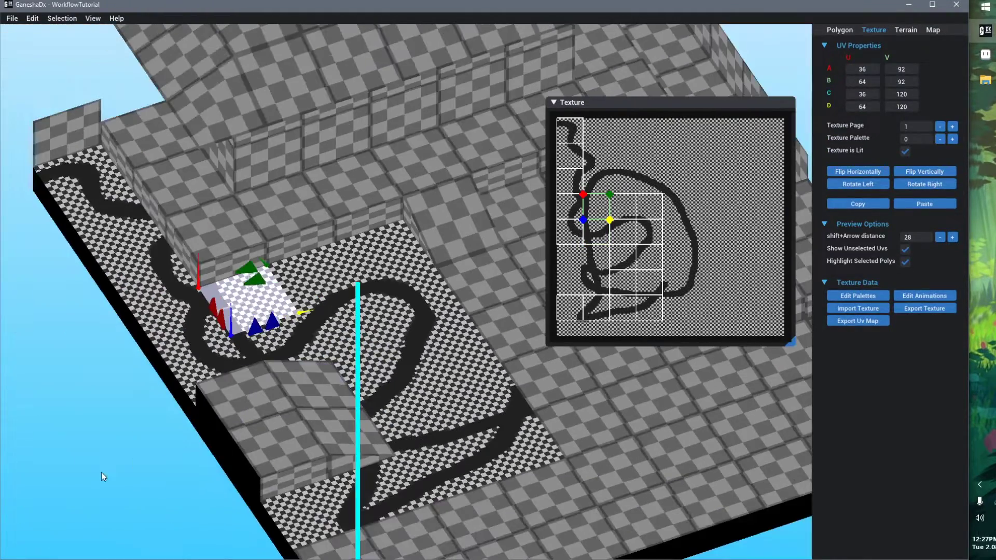
{"action": "left_click", "coordinate": [101, 472]}
{"action": "middle_click_drag", "start_coordinate": [389, 374], "coordinate": [111, 133]}
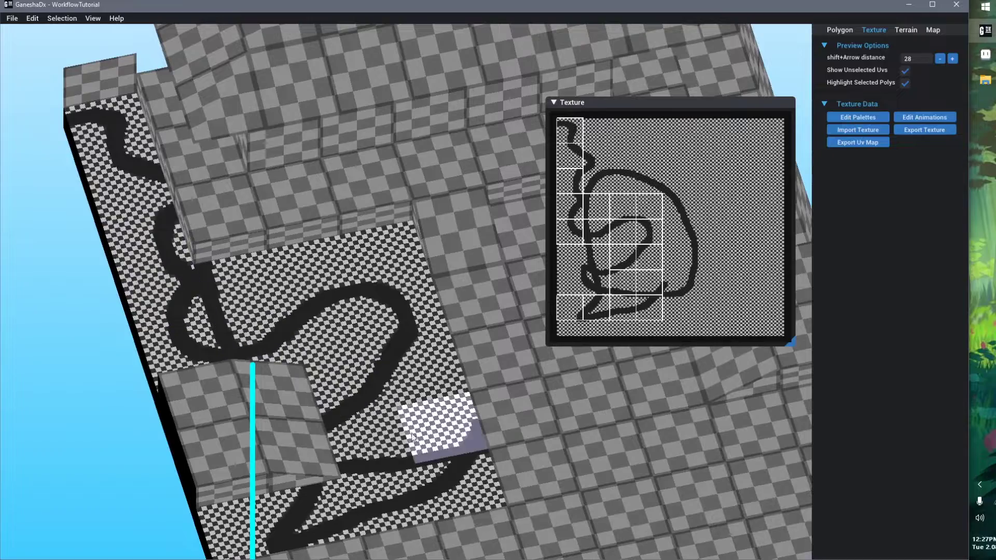
{"action": "middle_click_drag", "start_coordinate": [433, 423], "coordinate": [435, 362]}
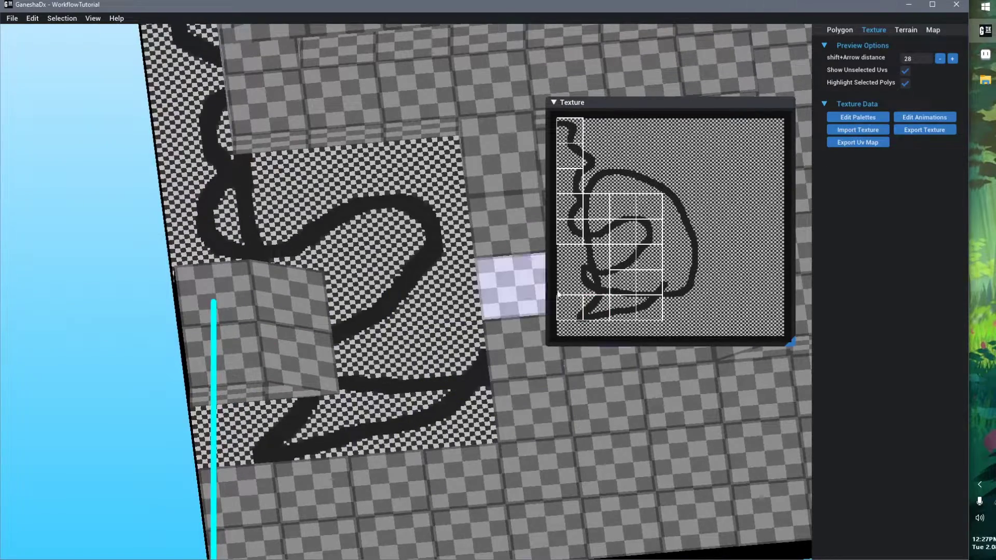
- Undo the painted stroke in Aseprite and return to the map with the clean checkered texture
{"action": "key", "text": "alt+Tab"}
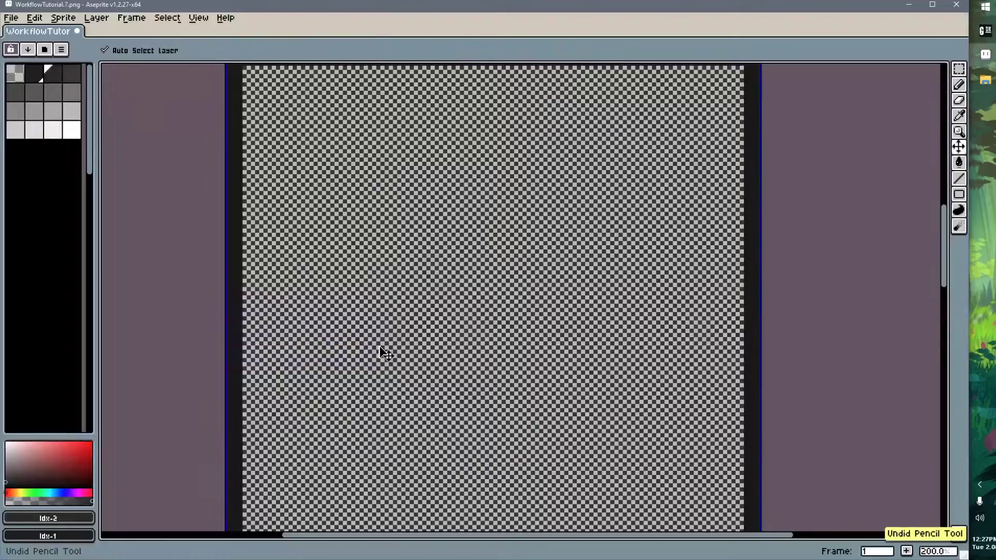
{"action": "key", "text": "alt+Tab"}
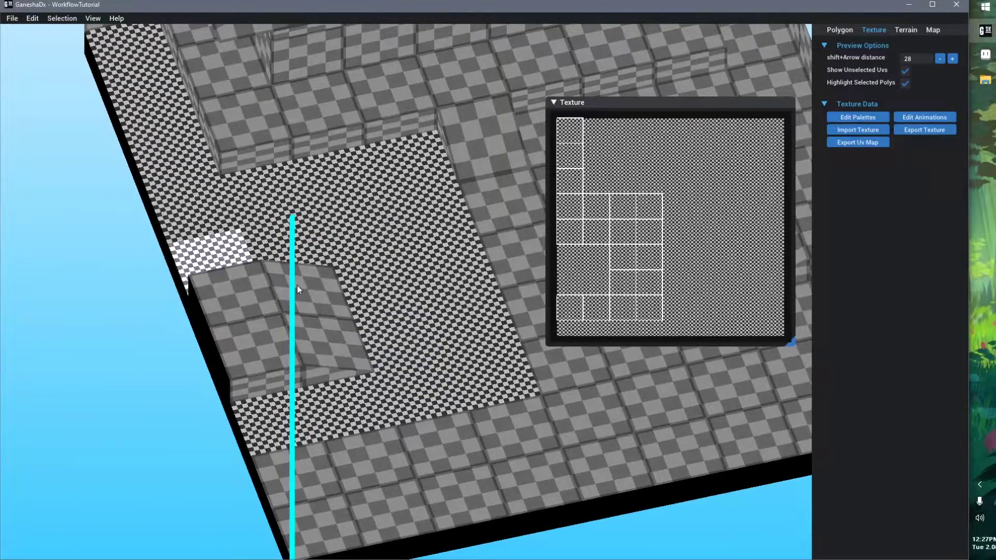
- Select the coarsely checkered ground tiles around the block across the central path from the finely checkered area and delete them
{"action": "key", "text": "KP_2"}
{"action": "middle_click_drag", "start_coordinate": [409, 324], "coordinate": [266, 347]}
{"action": "scroll", "coordinate": [371, 349], "scroll_direction": "down", "scroll_amount": 4}
{"action": "right_click_drag", "start_coordinate": [265, 346], "coordinate": [289, 322]}
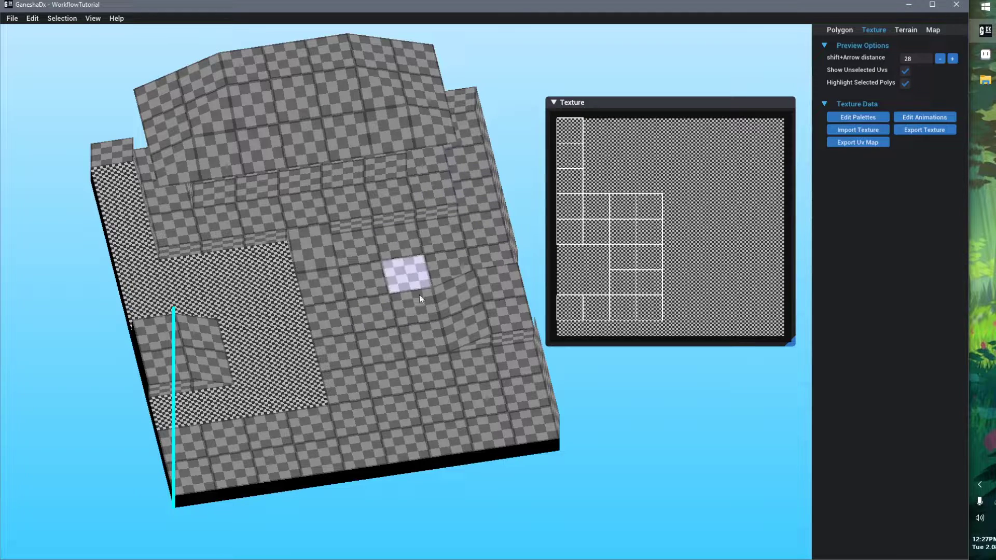
{"action": "right_click_drag", "start_coordinate": [363, 293], "coordinate": [358, 319]}
{"action": "scroll", "coordinate": [358, 319], "scroll_direction": "up", "scroll_amount": 2}
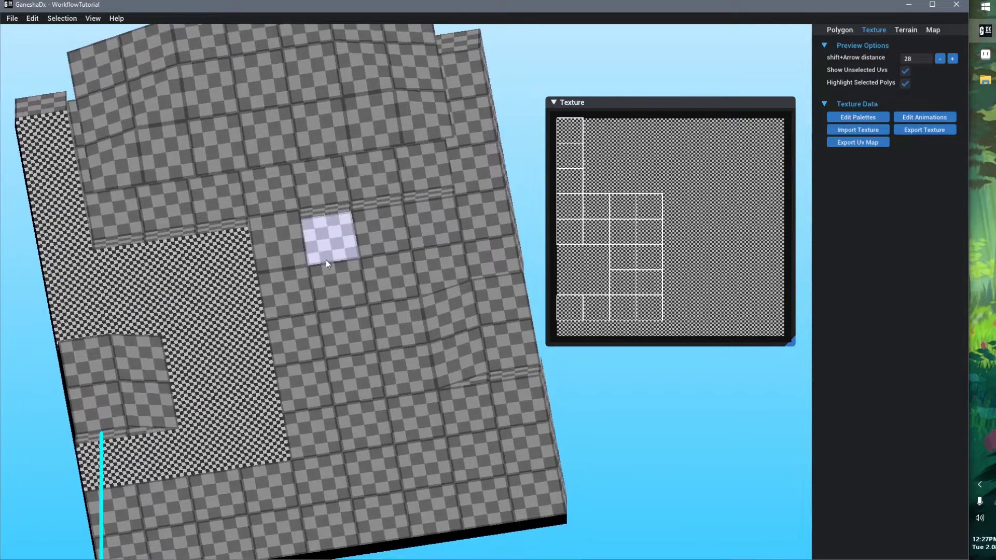
{"action": "mouse_move", "coordinate": [326, 260]}
{"action": "left_mouse_down"}
{"action": "mouse_move", "coordinate": [348, 333]}
{"action": "mouse_move", "coordinate": [403, 408]}
{"action": "mouse_move", "coordinate": [441, 416]}
{"action": "left_mouse_up"}
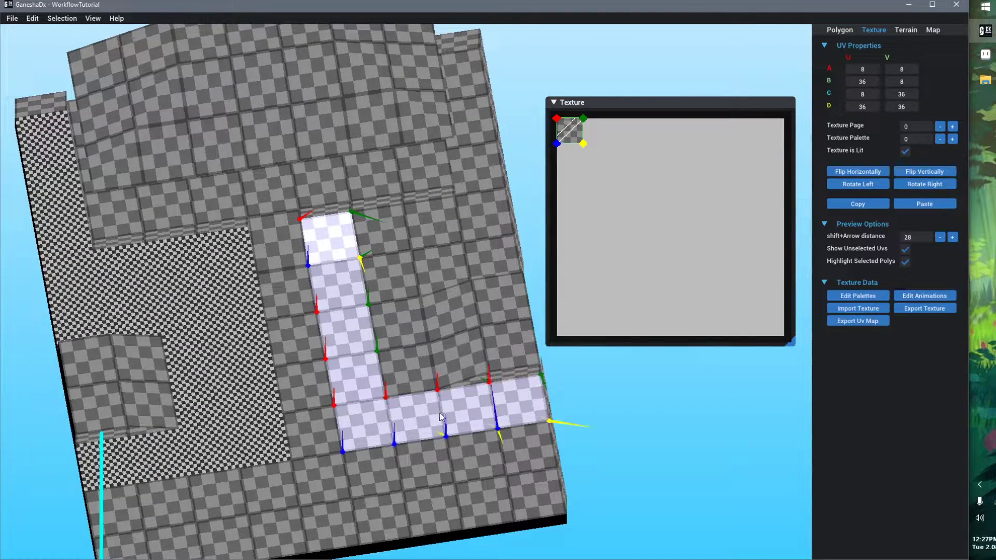
{"action": "mouse_move", "coordinate": [404, 327]}
{"action": "left_mouse_down"}
{"action": "mouse_move", "coordinate": [436, 243]}
{"action": "mouse_move", "coordinate": [469, 237]}
{"action": "left_mouse_up"}
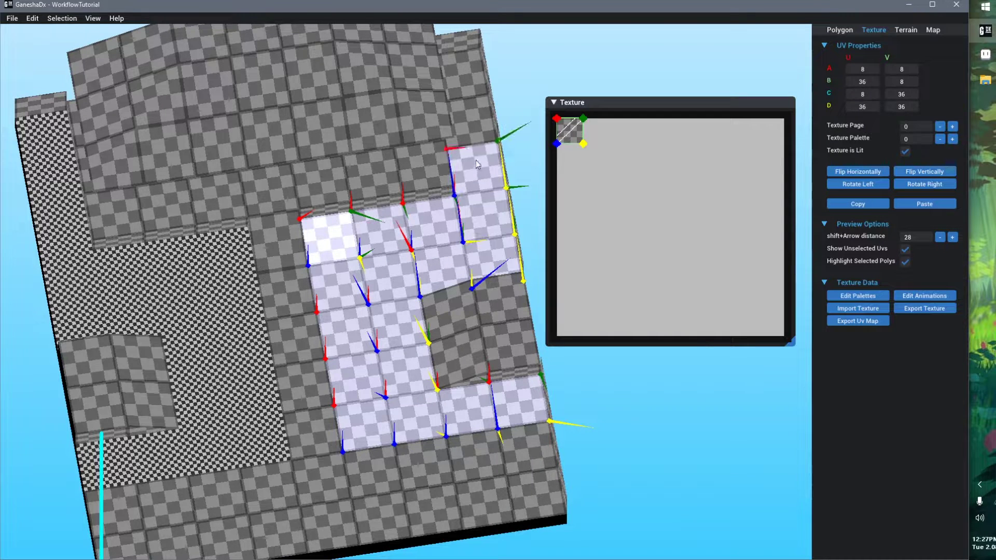
{"action": "key", "text": "Delete"}
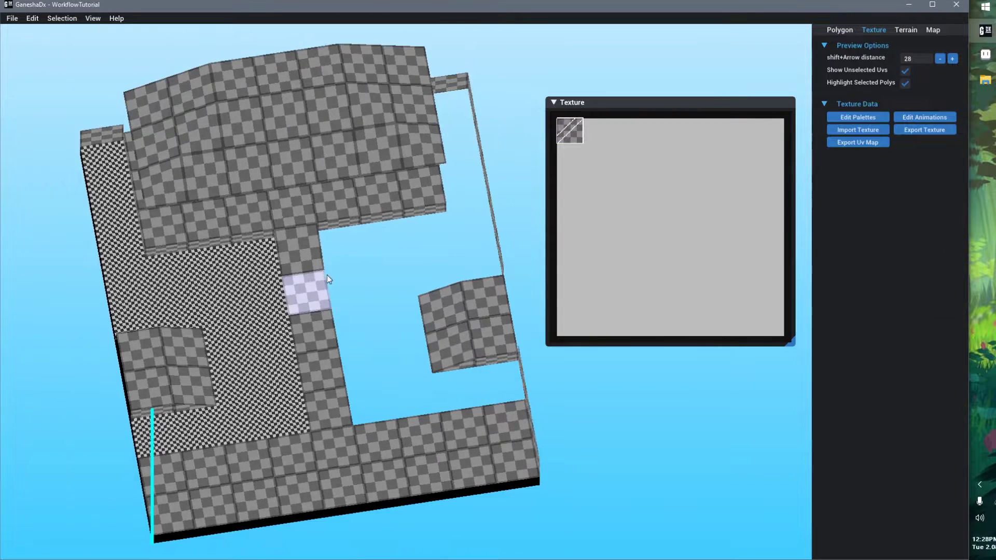
- Duplicate the finely checkered ground tiles into the gap across the central path, mirror the copies horizontally, and clear the selection
{"action": "mouse_move", "coordinate": [154, 145]}
{"action": "left_mouse_down"}
{"action": "mouse_move", "coordinate": [145, 218]}
{"action": "mouse_move", "coordinate": [161, 280]}
{"action": "mouse_move", "coordinate": [203, 257]}
{"action": "mouse_move", "coordinate": [283, 259]}
{"action": "mouse_move", "coordinate": [249, 311]}
{"action": "mouse_move", "coordinate": [296, 337]}
{"action": "mouse_move", "coordinate": [297, 387]}
{"action": "mouse_move", "coordinate": [179, 409]}
{"action": "left_mouse_up"}
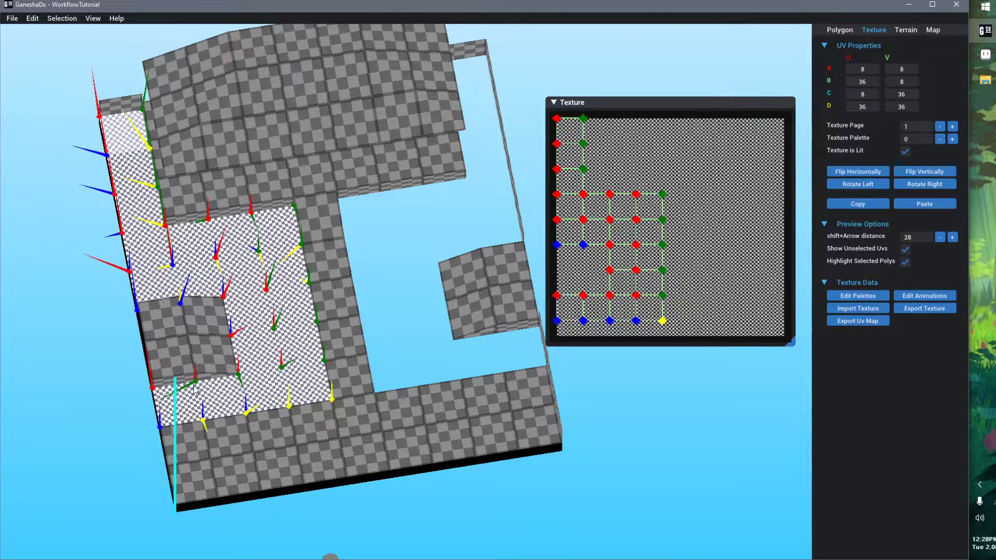
{"action": "left_click_drag", "start_coordinate": [228, 260], "coordinate": [377, 252], "text": "shift"}
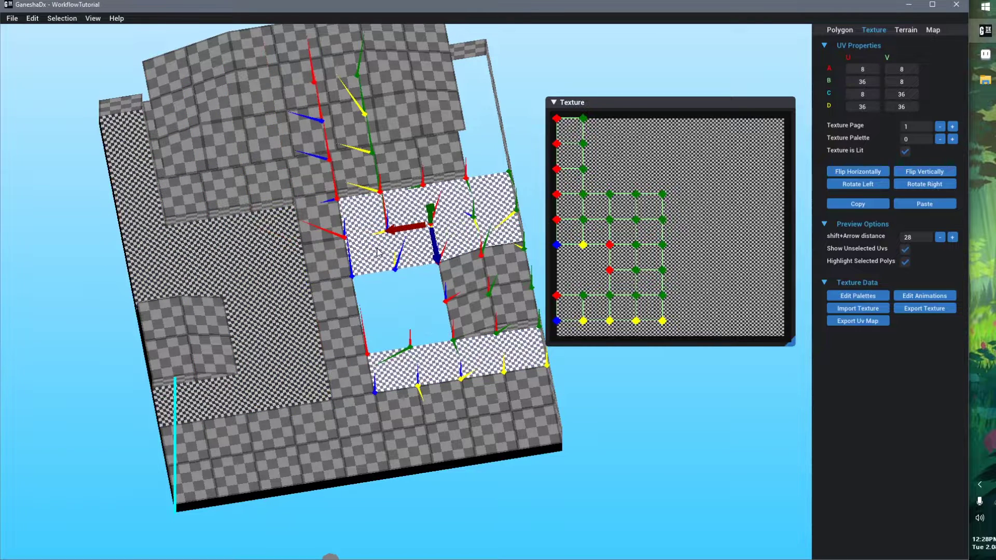
{"action": "left_click", "coordinate": [447, 255]}
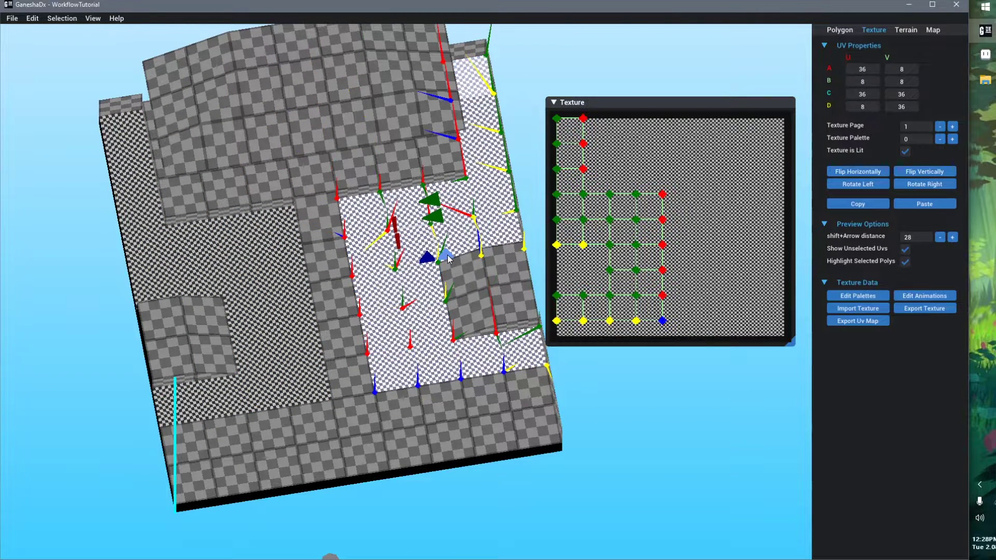
{"action": "middle_click_drag", "start_coordinate": [423, 323], "coordinate": [433, 311]}
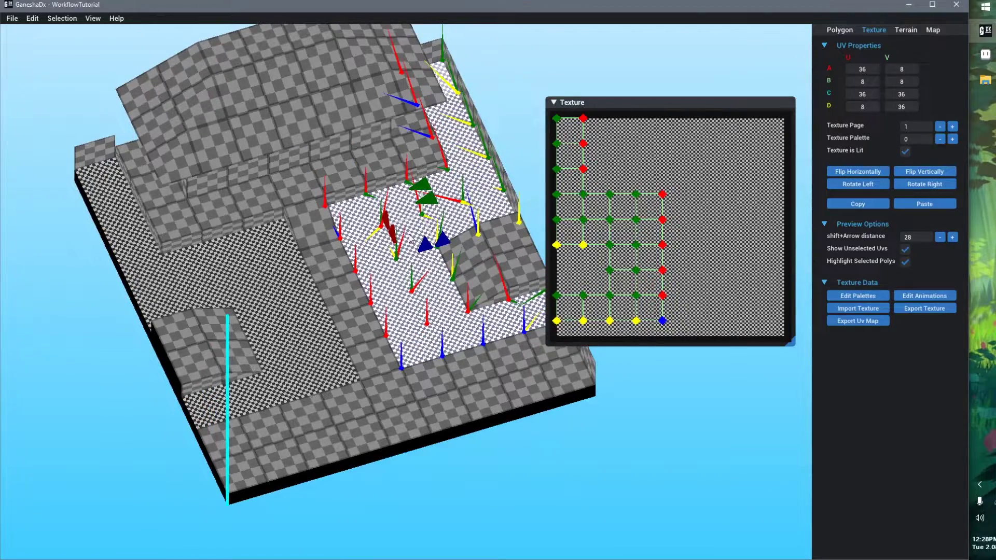
{"action": "left_click", "coordinate": [515, 162]}
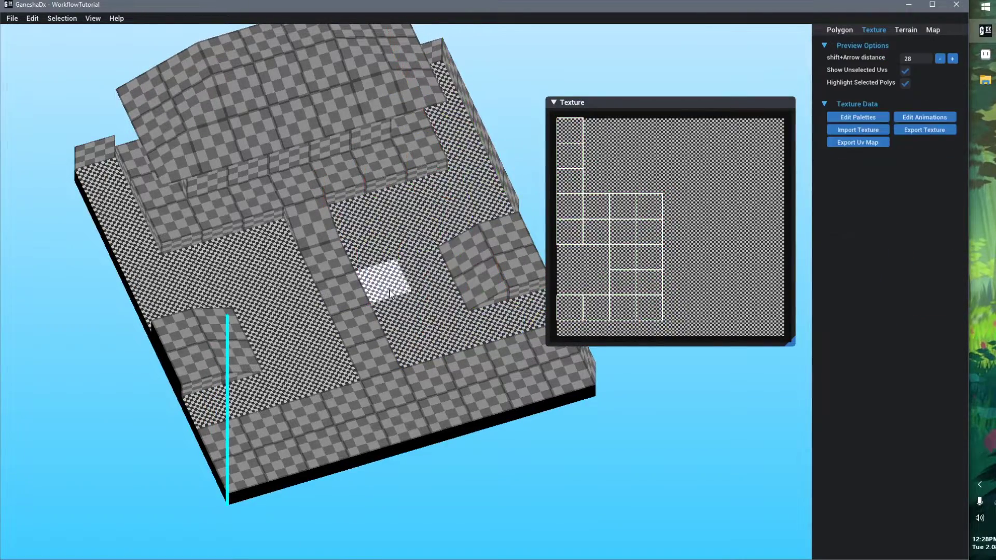
- Select matching tiles on both sides of the central path in turn and compare their UV areas
{"action": "middle_click_drag", "start_coordinate": [386, 292], "coordinate": [389, 277]}
{"action": "scroll", "coordinate": [327, 269], "scroll_direction": "up", "scroll_amount": 4}
{"action": "scroll", "coordinate": [327, 269], "scroll_direction": "down", "scroll_amount": 5}
{"action": "right_click_drag", "start_coordinate": [357, 349], "coordinate": [354, 349]}
{"action": "left_click", "coordinate": [303, 301]}
{"action": "left_click", "coordinate": [403, 285]}
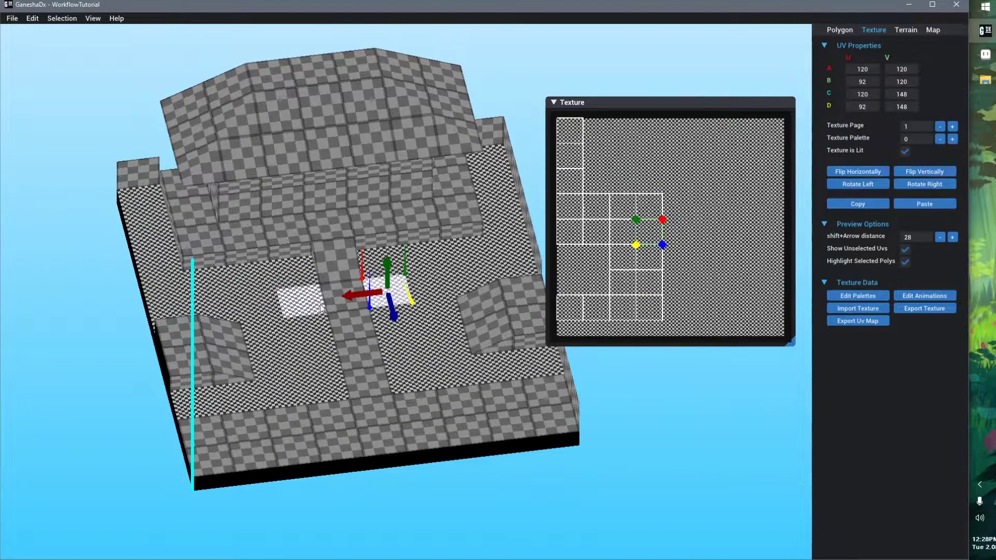
{"action": "left_click", "coordinate": [310, 306]}
{"action": "left_click", "coordinate": [428, 289]}
{"action": "left_click", "coordinate": [276, 326]}
{"action": "left_click", "coordinate": [434, 313]}
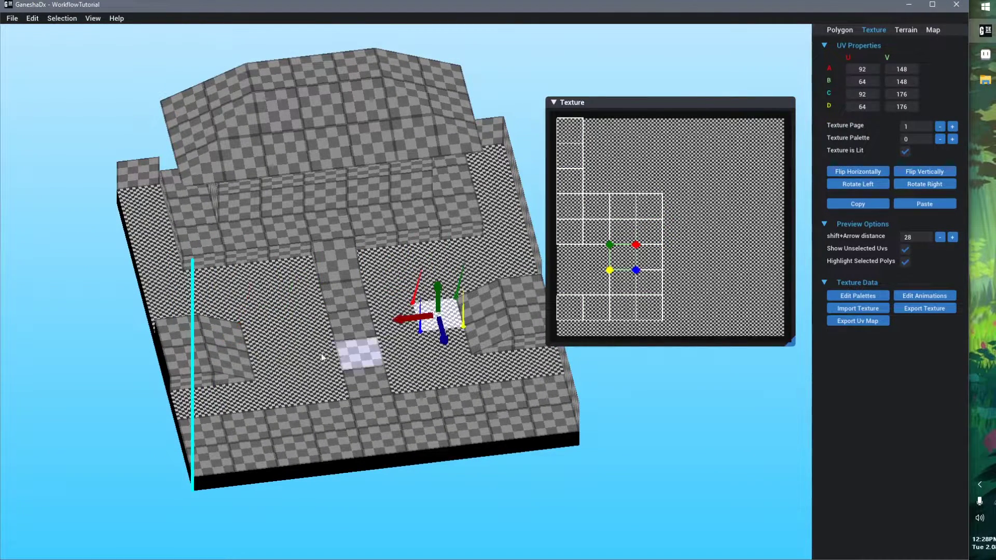
{"action": "left_click", "coordinate": [275, 360]}
{"action": "left_click", "coordinate": [447, 359]}
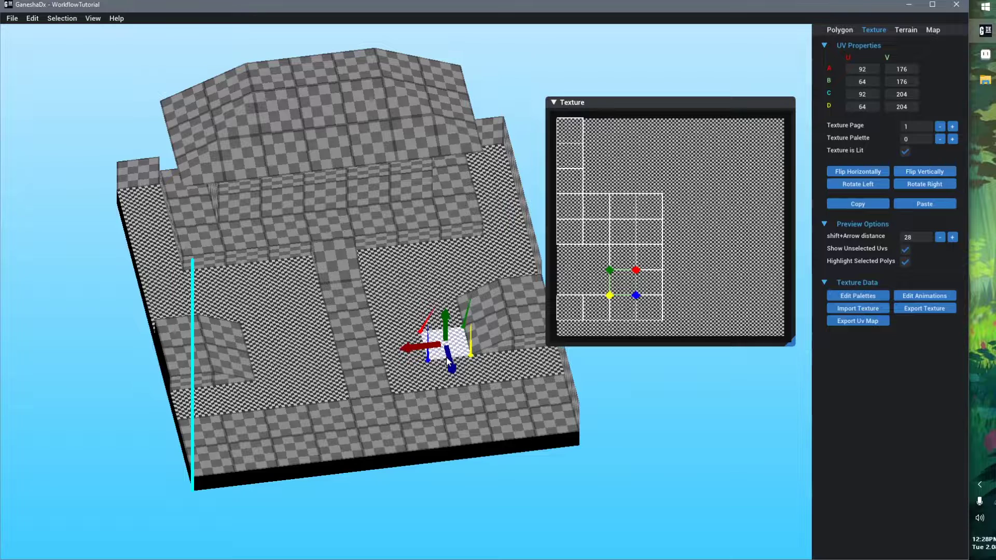
- Switch to Aseprite, paint looping dark strokes across the finely checkered texture with a 6 px brush, save, and return to GaneshaDx
{"action": "left_click", "coordinate": [984, 53]}
{"action": "mouse_move", "coordinate": [263, 92]}
{"action": "left_mouse_down"}
{"action": "mouse_move", "coordinate": [411, 144]}
{"action": "mouse_move", "coordinate": [337, 243]}
{"action": "mouse_move", "coordinate": [311, 337]}
{"action": "mouse_move", "coordinate": [391, 311]}
{"action": "mouse_move", "coordinate": [346, 487]}
{"action": "left_mouse_up"}
{"action": "middle_click_drag", "start_coordinate": [346, 486], "coordinate": [265, 259]}
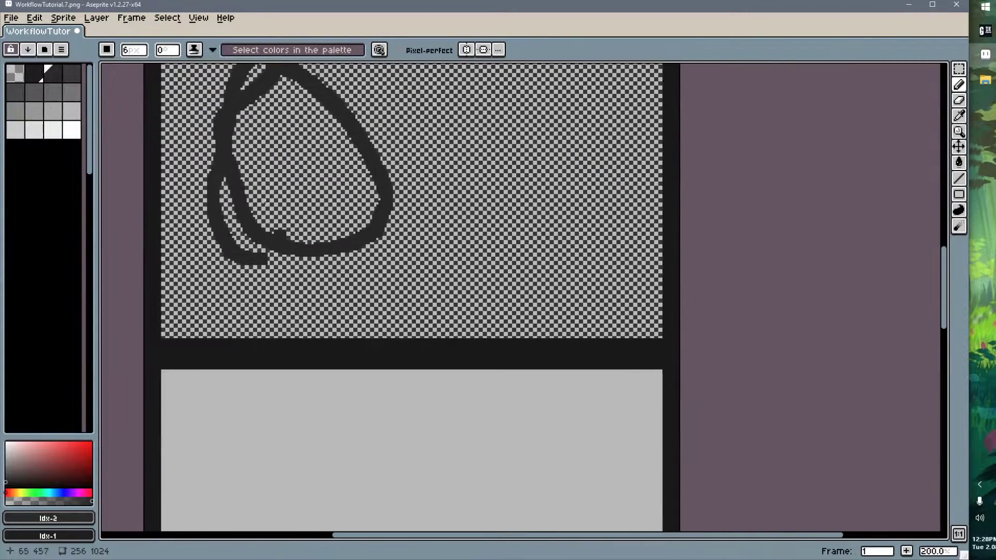
{"action": "mouse_move", "coordinate": [259, 175]}
{"action": "left_mouse_down"}
{"action": "mouse_move", "coordinate": [413, 213]}
{"action": "mouse_move", "coordinate": [217, 110]}
{"action": "left_mouse_up"}
{"action": "key", "text": "ctrl+s"}
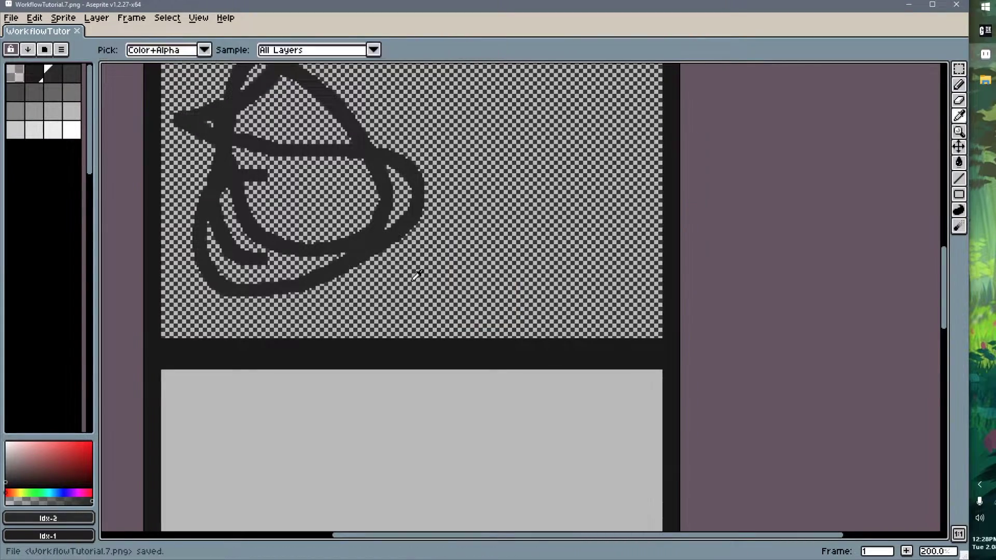
{"action": "key", "text": "alt+Tab"}
- Clear the polygon selection and examine how the painted loops repeat as mirror images on both sides of the central path
{"action": "middle_click_drag", "start_coordinate": [381, 384], "coordinate": [394, 435]}
{"action": "left_click", "coordinate": [148, 380]}
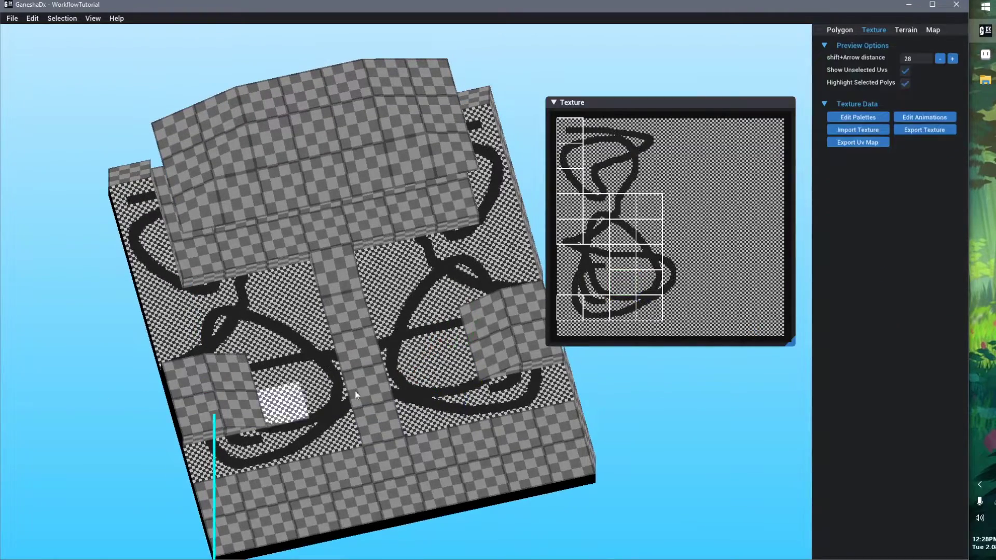
{"action": "middle_click_drag", "start_coordinate": [354, 390], "coordinate": [350, 436]}
{"action": "right_click_drag", "start_coordinate": [349, 436], "coordinate": [381, 370]}
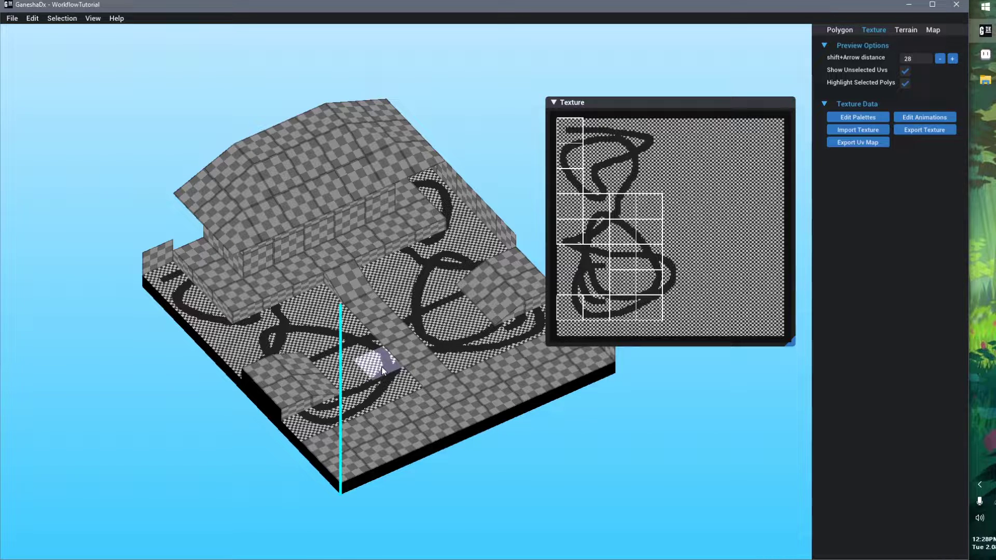
{"action": "scroll", "coordinate": [435, 335], "scroll_direction": "up", "scroll_amount": 1}
{"action": "middle_click_drag", "start_coordinate": [428, 323], "coordinate": [374, 259]}
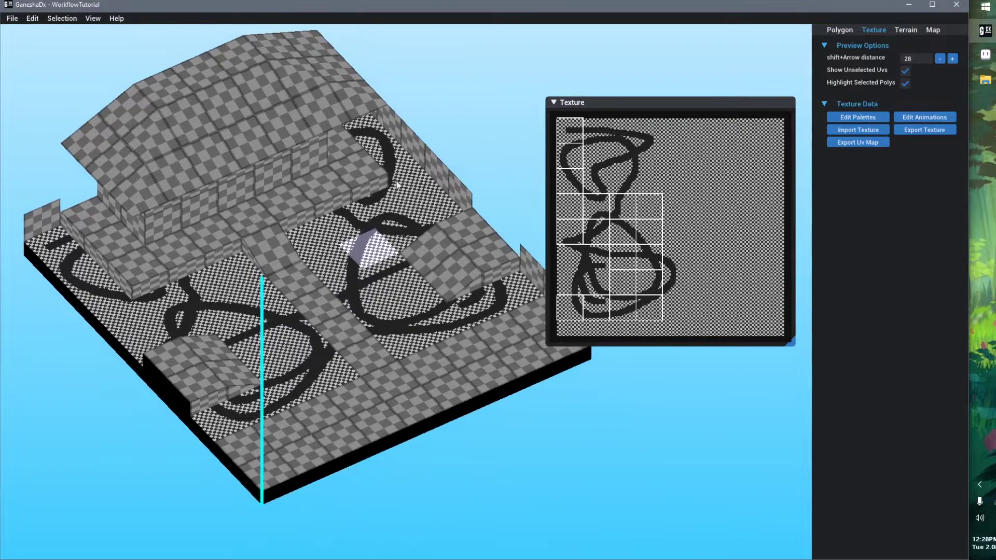
{"action": "right_click_drag", "start_coordinate": [306, 261], "coordinate": [291, 240]}
{"action": "right_click_drag", "start_coordinate": [296, 203], "coordinate": [300, 203]}
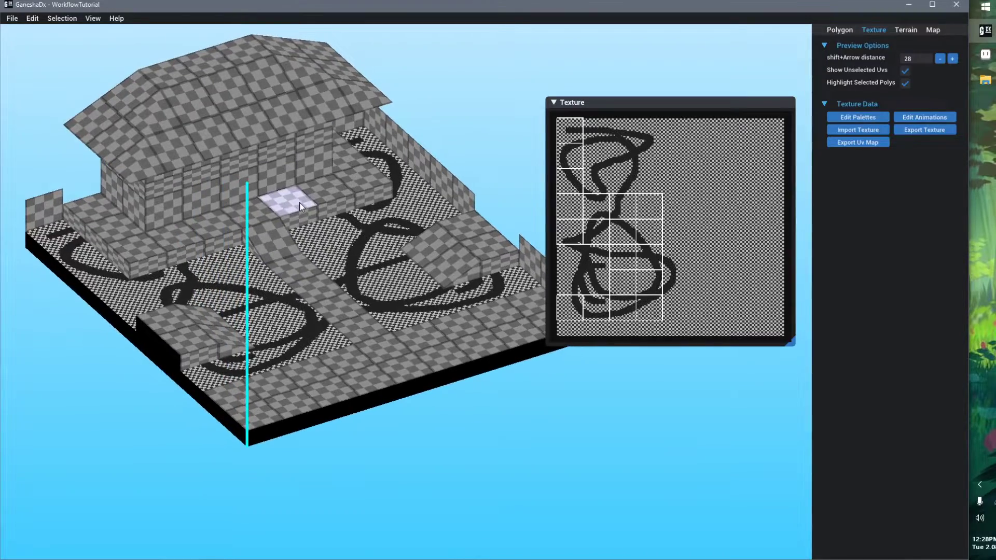
{"action": "scroll", "coordinate": [303, 221], "scroll_direction": "up", "scroll_amount": 10}
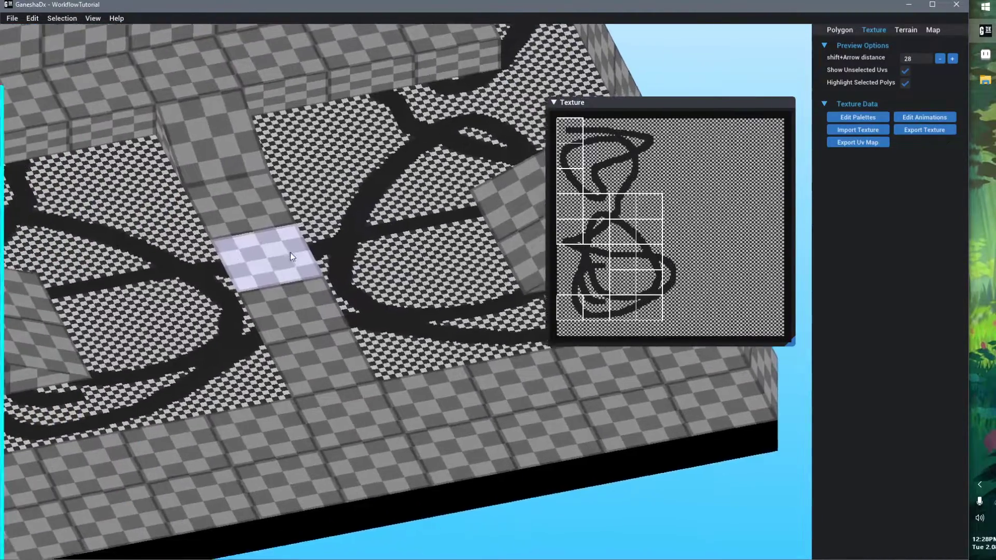
- Copy the UVs of the fine tile at U 92–120, V 120–148 and map the four adjoining flat path tiles to U 120–148, V 120–232
{"action": "left_click", "coordinate": [290, 253]}
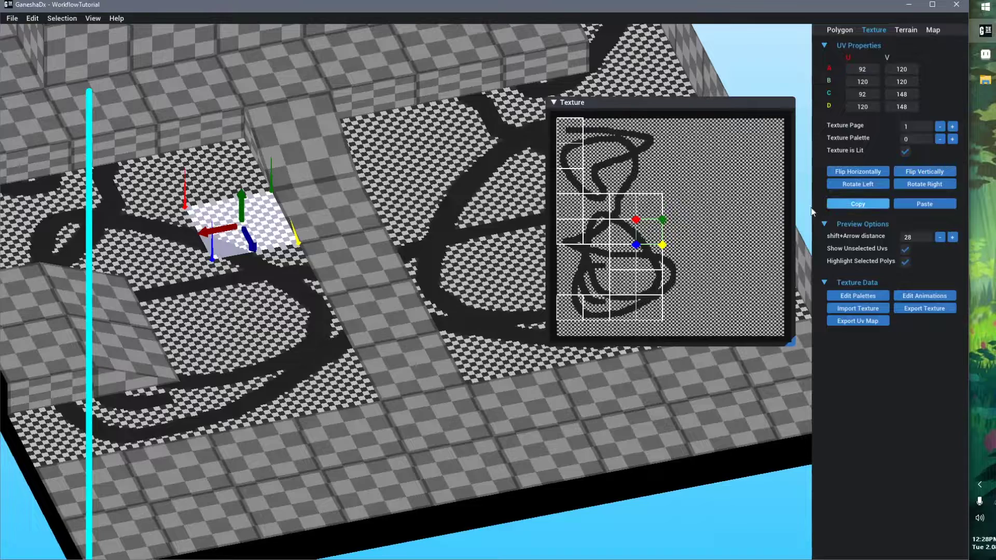
{"action": "left_click", "coordinate": [350, 210]}
{"action": "left_click", "coordinate": [911, 203]}
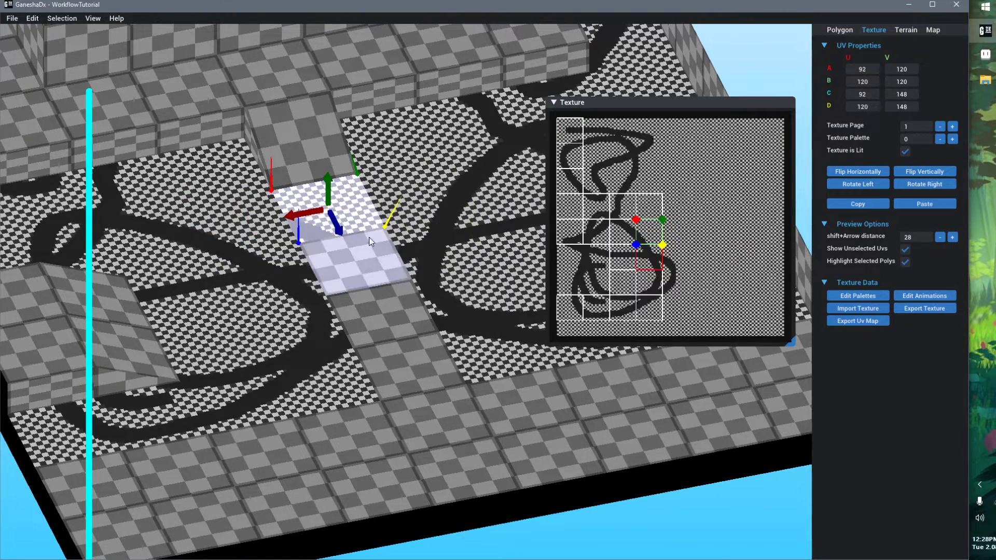
{"action": "left_click", "coordinate": [356, 264]}
{"action": "left_click", "coordinate": [911, 204]}
{"action": "key", "text": "shift+Down"}
{"action": "left_click", "coordinate": [379, 314]}
{"action": "left_click", "coordinate": [911, 204]}
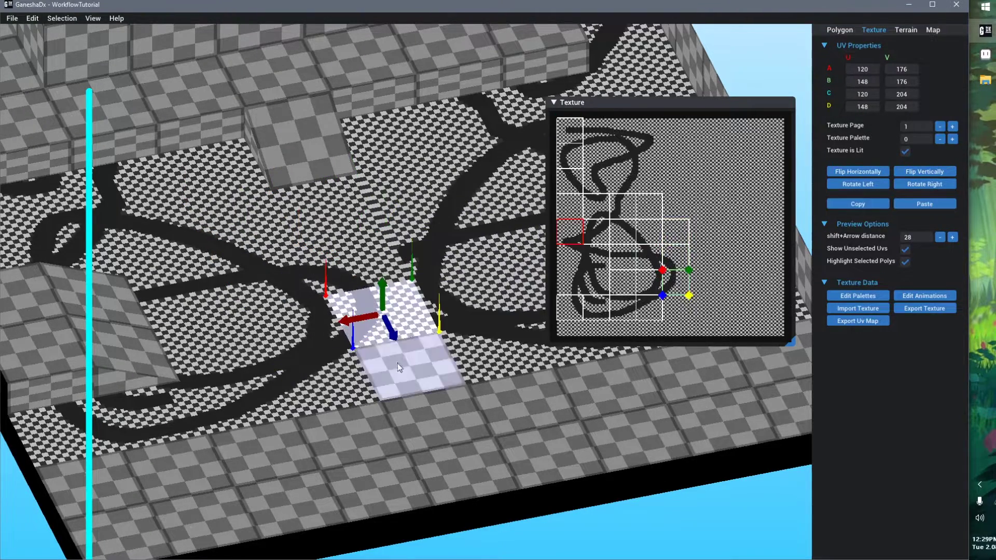
{"action": "left_click", "coordinate": [407, 371]}
{"action": "left_click", "coordinate": [378, 485]}
{"action": "middle_click_drag", "start_coordinate": [433, 415], "coordinate": [406, 349]}
{"action": "right_click_drag", "start_coordinate": [365, 334], "coordinate": [413, 243]}
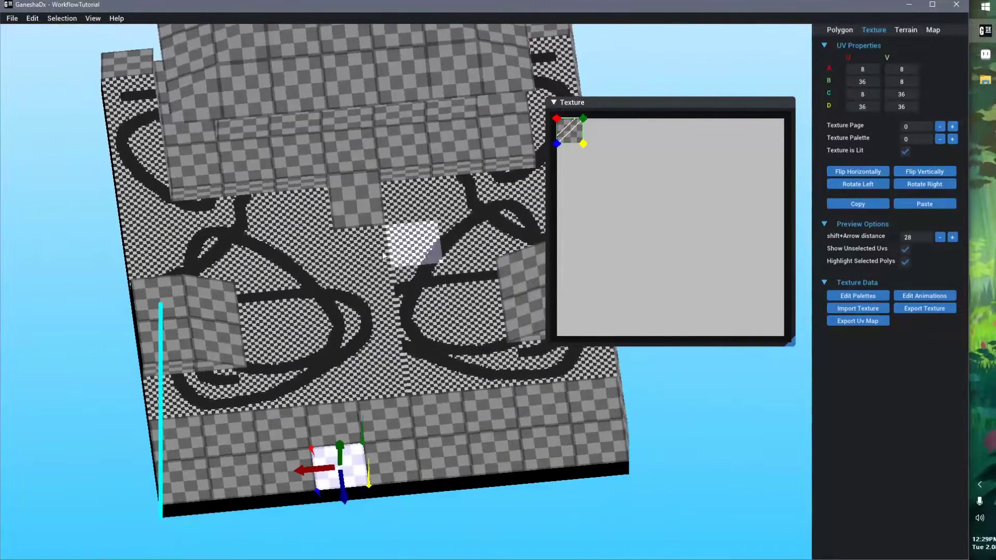
- Select the fine tile at U 92–120, V 120–148 and examine the stroke across the remapped path, mirrored ground and house
{"action": "left_click", "coordinate": [310, 253]}
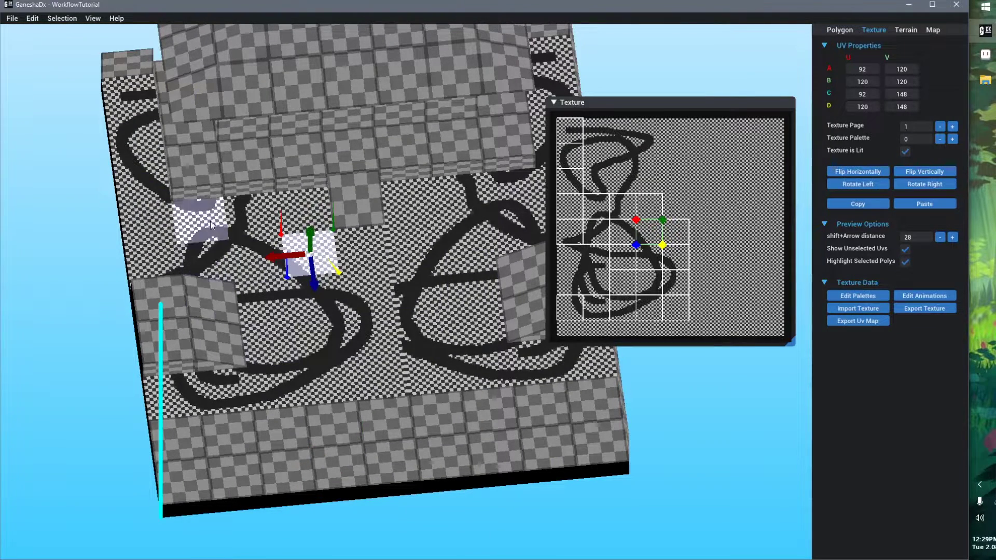
{"action": "right_click_drag", "start_coordinate": [324, 337], "coordinate": [362, 324]}
{"action": "middle_click_drag", "start_coordinate": [360, 321], "coordinate": [237, 386]}
{"action": "right_click_drag", "start_coordinate": [340, 349], "coordinate": [311, 296]}
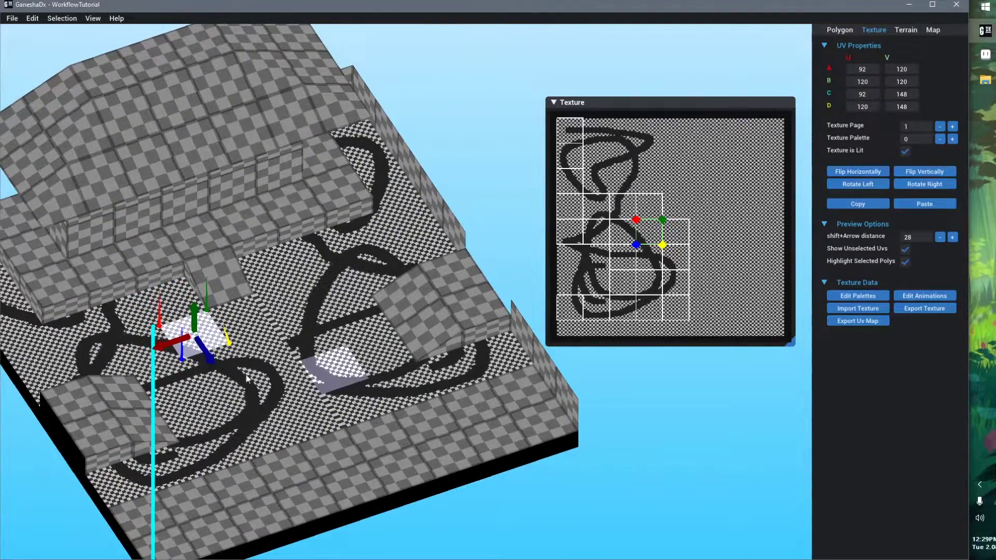
{"action": "middle_click_drag", "start_coordinate": [247, 379], "coordinate": [331, 342]}
{"action": "right_click_drag", "start_coordinate": [329, 337], "coordinate": [337, 304]}
{"action": "scroll", "coordinate": [218, 218], "scroll_direction": "up", "scroll_amount": 3}
{"action": "middle_click_drag", "start_coordinate": [26, 129], "coordinate": [87, 241]}
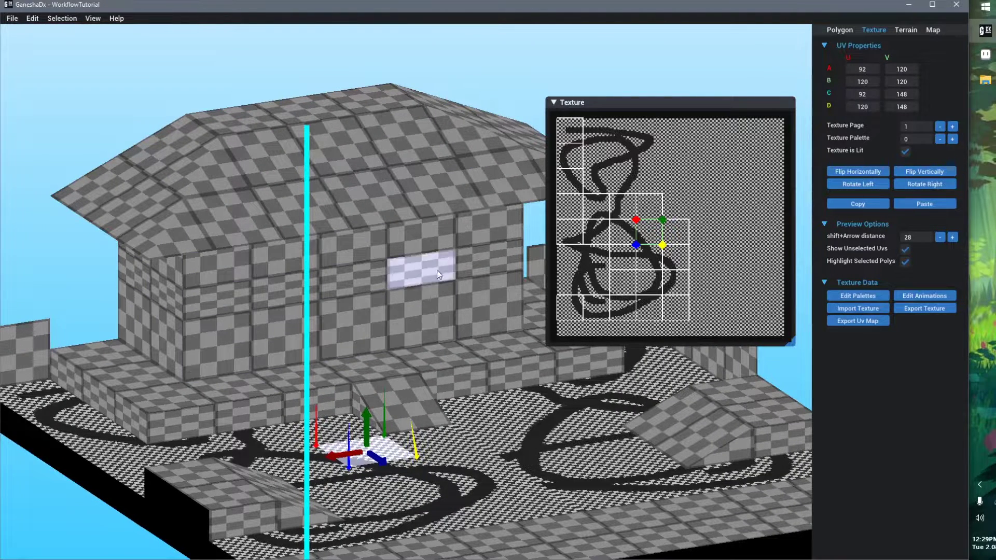
{"action": "middle_click_drag", "start_coordinate": [354, 388], "coordinate": [307, 314]}
{"action": "scroll", "coordinate": [307, 313], "scroll_direction": "down", "scroll_amount": 3}
{"action": "right_click_drag", "start_coordinate": [400, 345], "coordinate": [363, 397]}
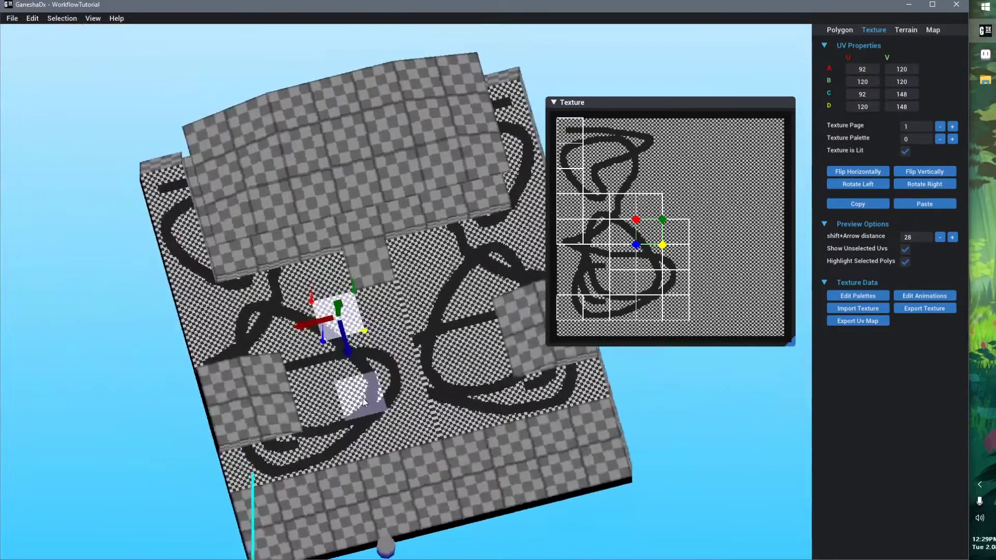
{"action": "middle_click_drag", "start_coordinate": [362, 397], "coordinate": [285, 389]}
{"action": "right_click_drag", "start_coordinate": [285, 391], "coordinate": [306, 352]}
{"action": "middle_click_drag", "start_coordinate": [288, 391], "coordinate": [349, 321]}
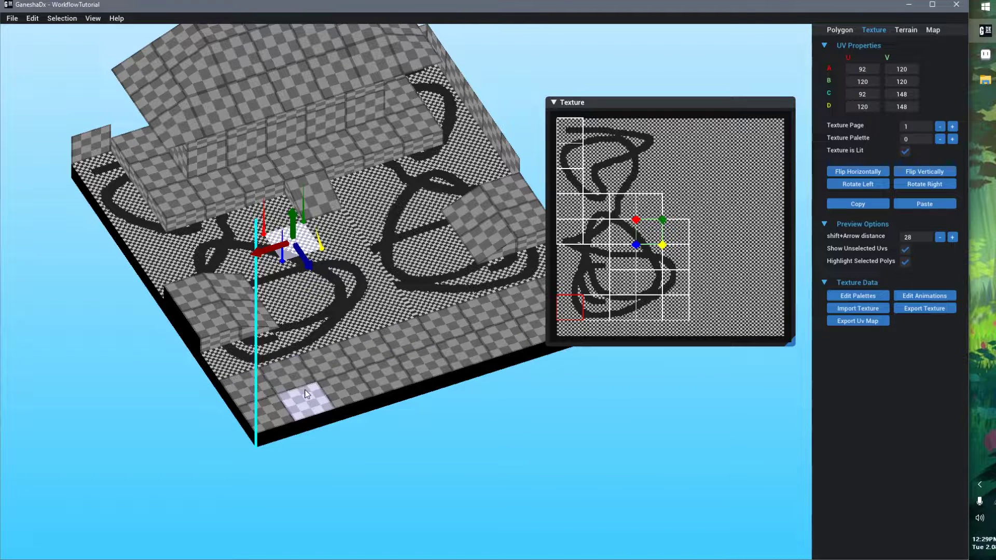
- Check the UV areas of the outer-edge ground tiles beside the house, from V 8–36 down to V 64–92
{"action": "left_click", "coordinate": [110, 179]}
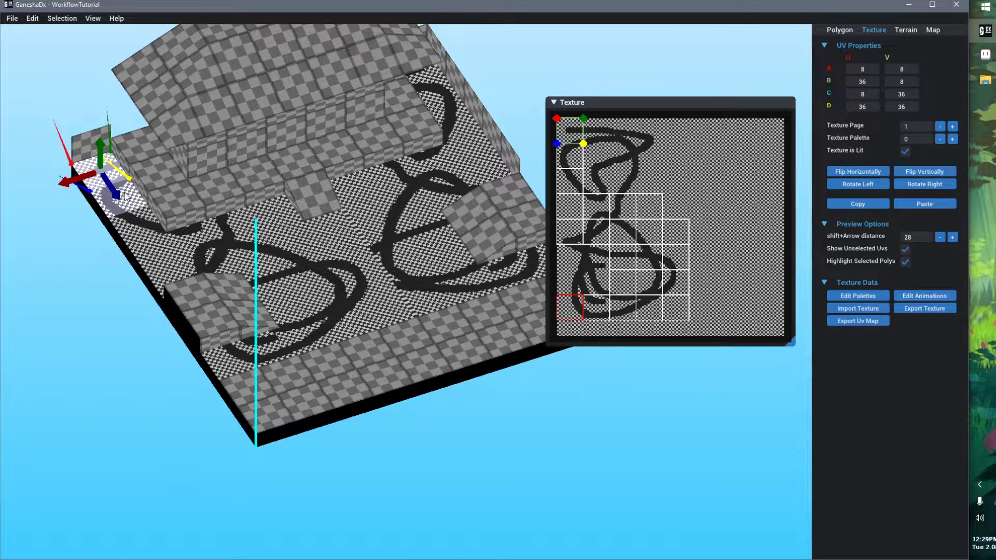
{"action": "key", "text": "shift+Down"}
{"action": "key", "text": "shift+Down"}
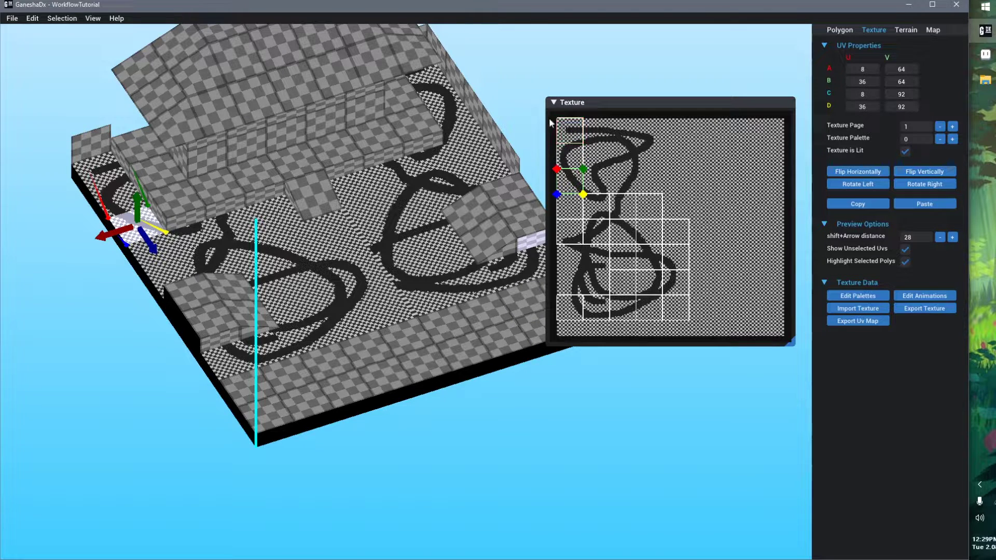
{"action": "right_click_drag", "start_coordinate": [326, 416], "coordinate": [312, 416]}
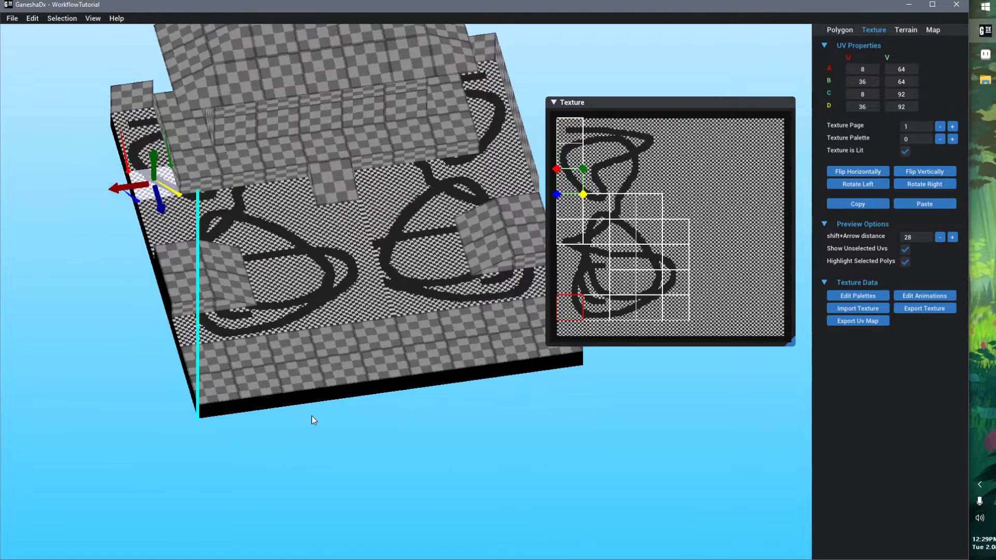
{"action": "mouse_move", "coordinate": [312, 416]}
{"action": "middle_mouse_down"}
{"action": "mouse_move", "coordinate": [250, 408]}
{"action": "mouse_move", "coordinate": [313, 405]}
{"action": "middle_mouse_up"}
{"action": "scroll", "coordinate": [211, 396], "scroll_direction": "up", "scroll_amount": 3}
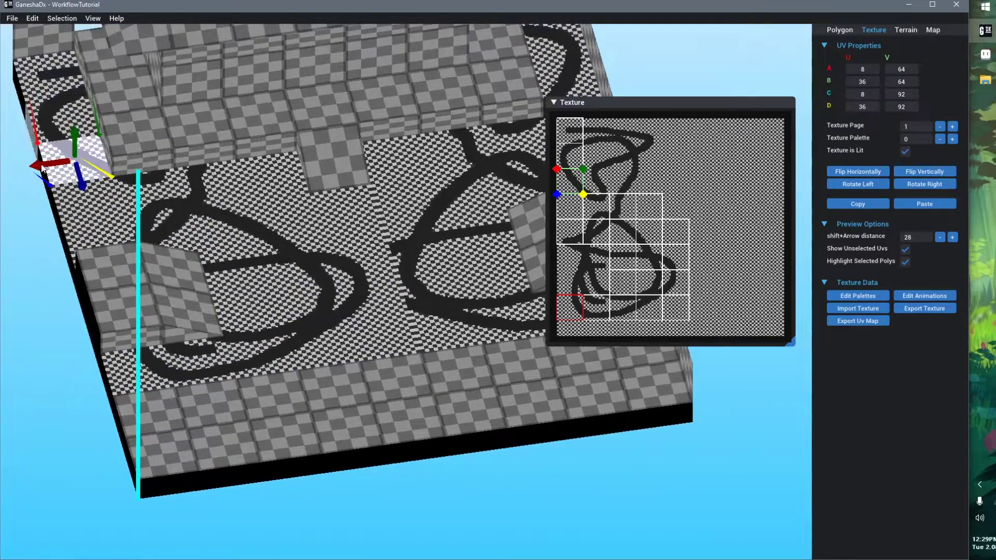
{"action": "right_click_drag", "start_coordinate": [277, 398], "coordinate": [308, 378]}
- Undo the last two brush strokes in Aseprite, save the texture, and return to GaneshaDx
{"action": "key", "text": "alt+Tab"}
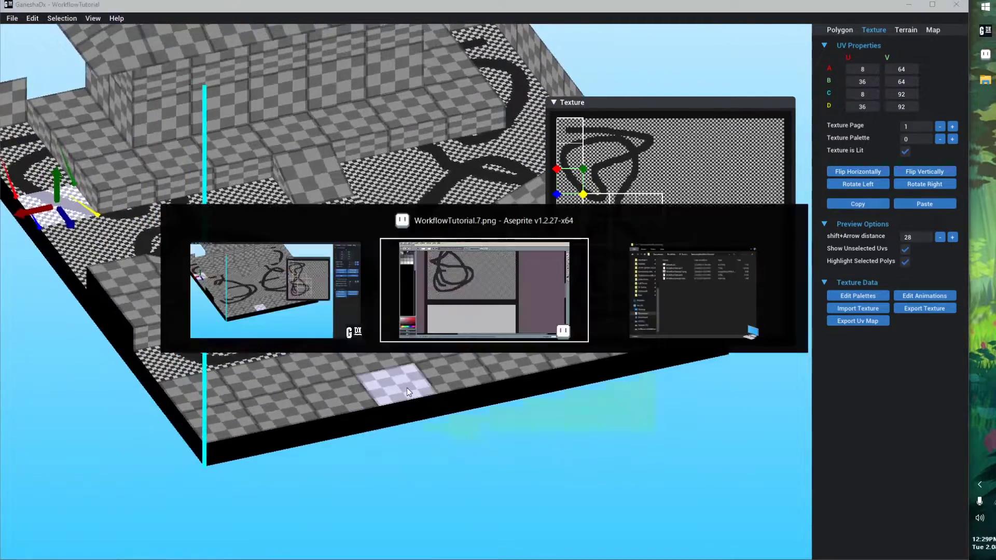
{"action": "key", "text": "ctrl+z"}
{"action": "key", "text": "ctrl+z"}
{"action": "key", "text": "ctrl+s"}
{"action": "key", "text": "alt+Tab"}
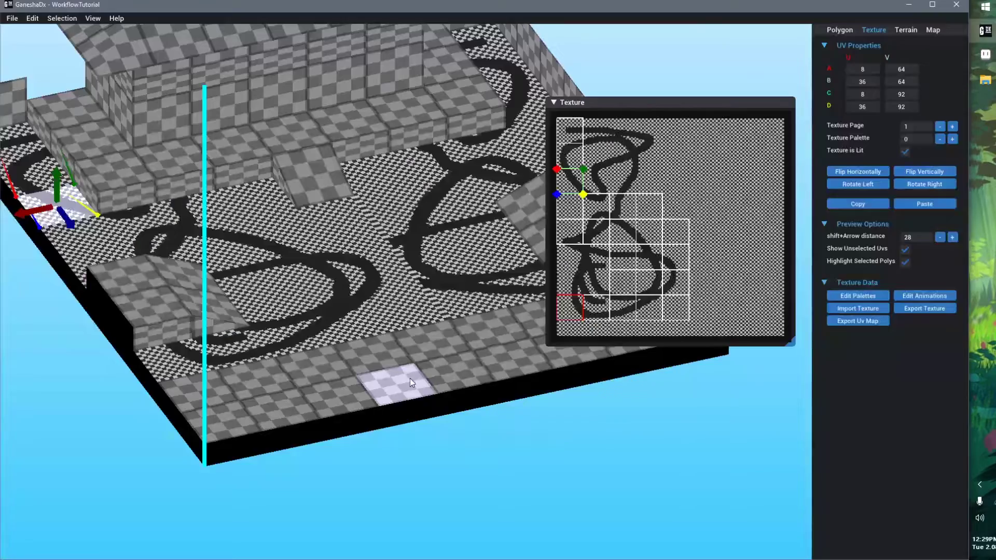
- Copy the UVs of the mirrored tile at U 36–8, V 8–36 and map the corner tile of the inner front row to U 66–38
{"action": "right_click_drag", "start_coordinate": [412, 374], "coordinate": [260, 408]}
{"action": "scroll", "coordinate": [317, 356], "scroll_direction": "up", "scroll_amount": 3}
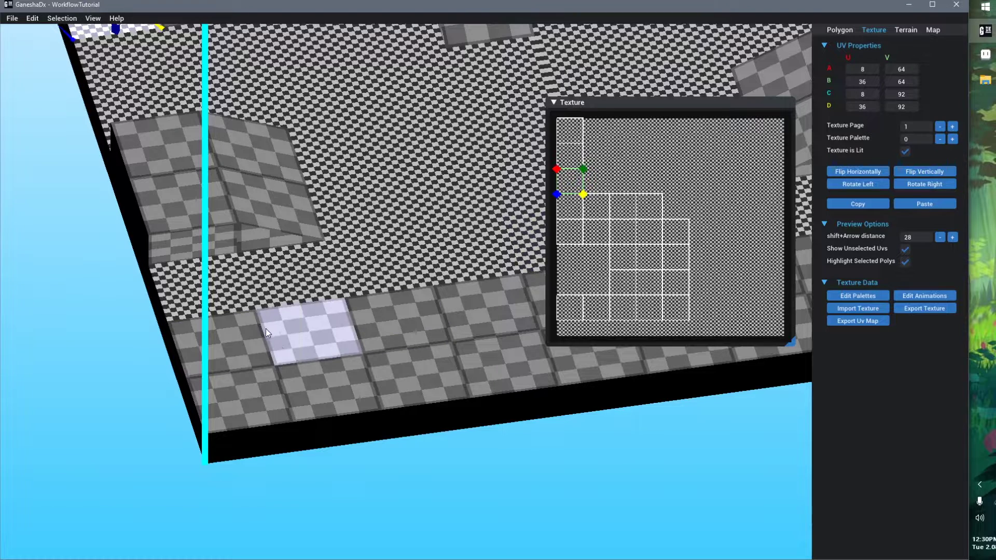
{"action": "left_click", "coordinate": [565, 129]}
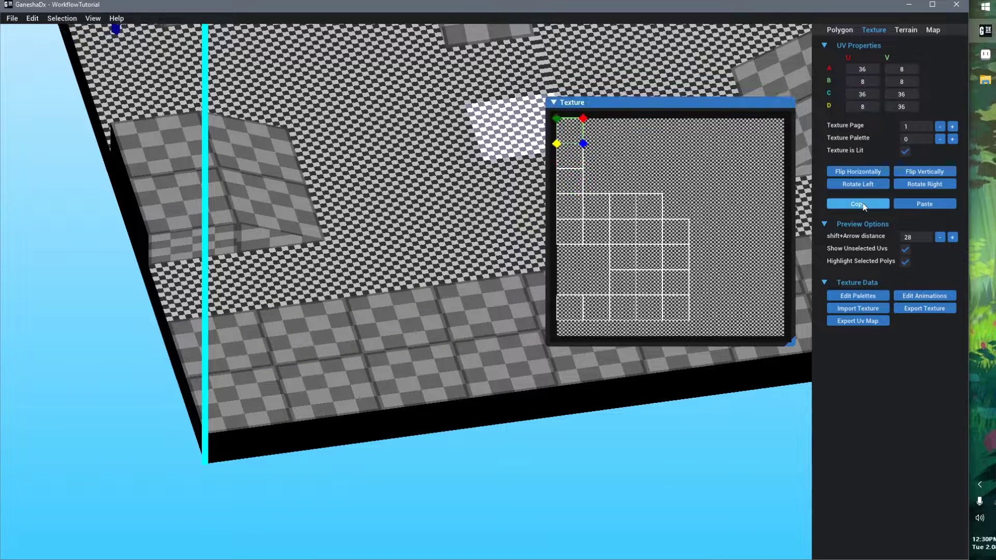
{"action": "left_click", "coordinate": [861, 205]}
{"action": "left_click", "coordinate": [243, 341]}
{"action": "left_click", "coordinate": [917, 204]}
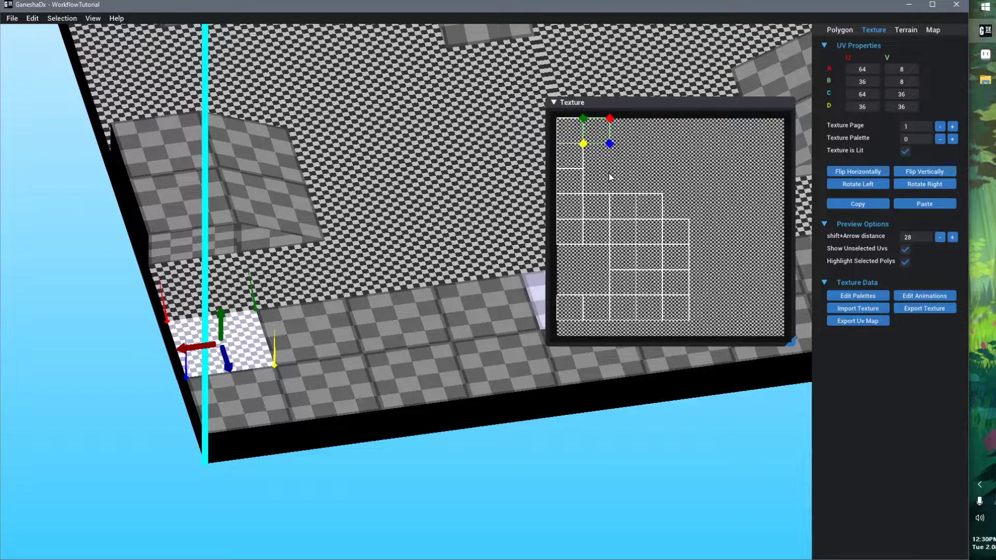
{"action": "key", "text": "Right"}
{"action": "key", "text": "Right"}
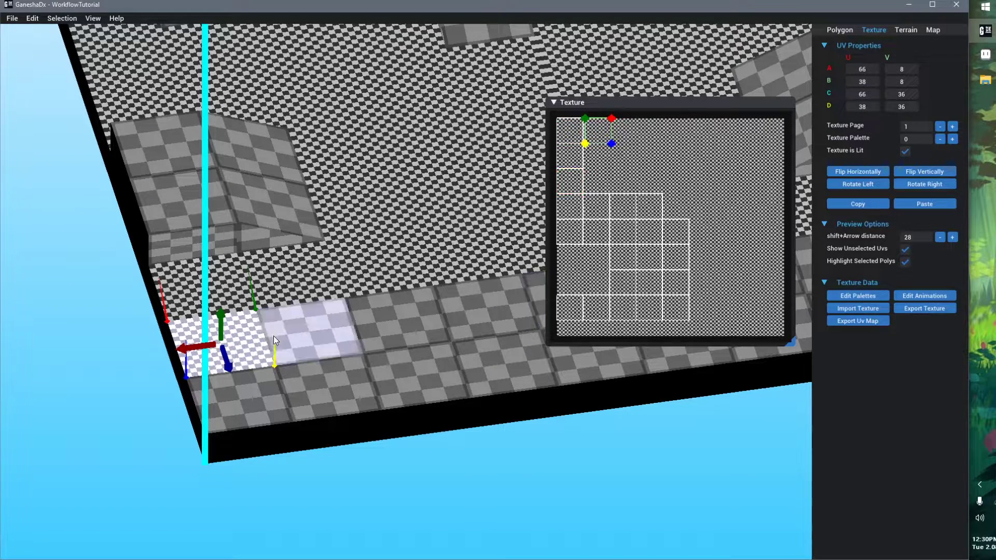
- Map the next four tiles of the inner front row to adjoining 28-unit areas from U 66 to 178, at V 8–36
{"action": "left_click", "coordinate": [274, 337]}
{"action": "left_click", "coordinate": [921, 204]}
{"action": "key", "text": "shift+Right"}
{"action": "left_click", "coordinate": [332, 306]}
{"action": "left_click", "coordinate": [920, 203]}
{"action": "left_click", "coordinate": [407, 305]}
{"action": "left_click", "coordinate": [920, 204]}
{"action": "left_click", "coordinate": [202, 240]}
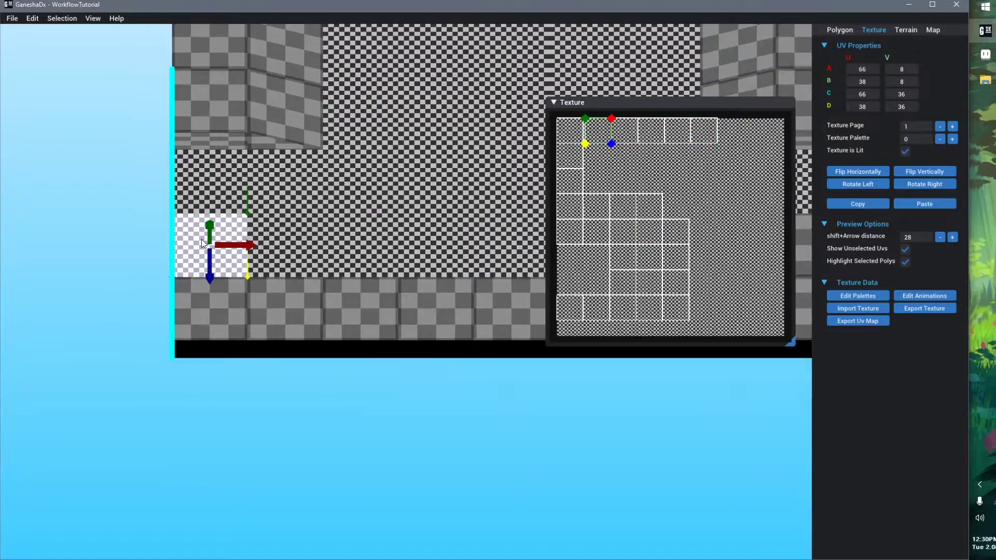
- Map the five outermost front-row tiles on the same half to adjoining UV areas across U 38–178, V 36–64
{"action": "left_click", "coordinate": [121, 319]}
{"action": "left_click", "coordinate": [924, 203]}
{"action": "key", "text": "shift+Down"}
{"action": "left_click", "coordinate": [196, 372]}
{"action": "left_click", "coordinate": [271, 372]}
{"action": "left_click", "coordinate": [347, 372]}
{"action": "left_click", "coordinate": [423, 372]}
{"action": "key", "text": "shift+Right"}
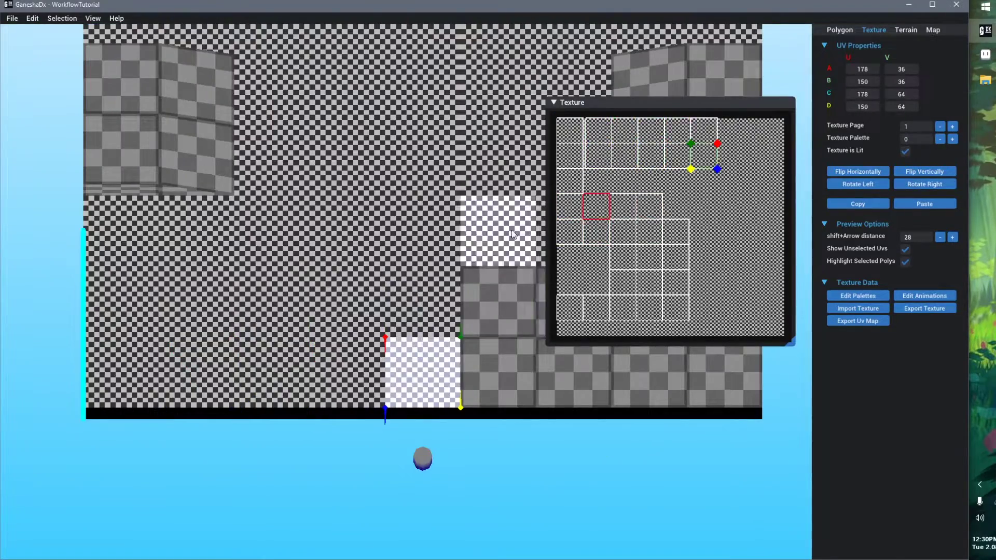
- Replace the coarse front ground tiles on the other half with mirrored copies of the remapped tiles, and save the map
{"action": "left_click", "coordinate": [497, 302]}
{"action": "key", "text": "Delete"}
{"action": "scroll", "coordinate": [512, 234], "scroll_direction": "down", "scroll_amount": 3}
{"action": "left_click", "coordinate": [222, 244]}
{"action": "left_click_drag", "start_coordinate": [358, 273], "coordinate": [488, 273]}
{"action": "middle_click_drag", "start_coordinate": [457, 273], "coordinate": [268, 296]}
{"action": "left_click", "coordinate": [216, 427]}
{"action": "right_click_drag", "start_coordinate": [216, 427], "coordinate": [297, 335]}
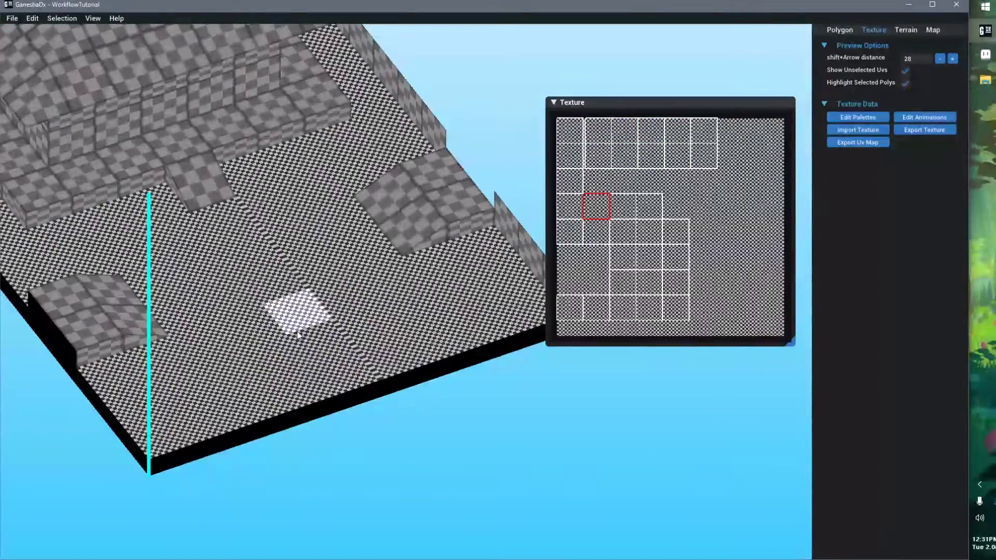
{"action": "key", "text": "ctrl+s"}
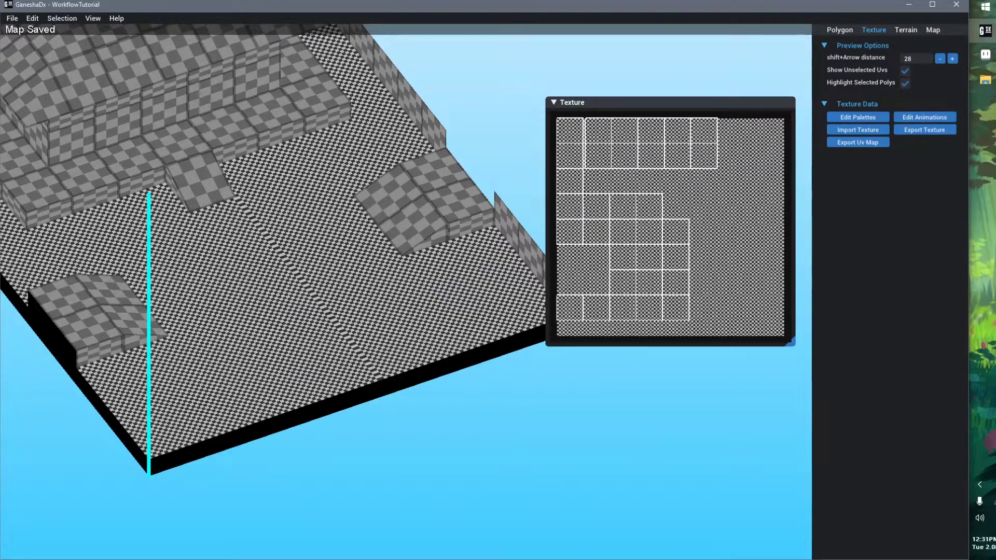
{"action": "key", "text": "alt+Tab"}
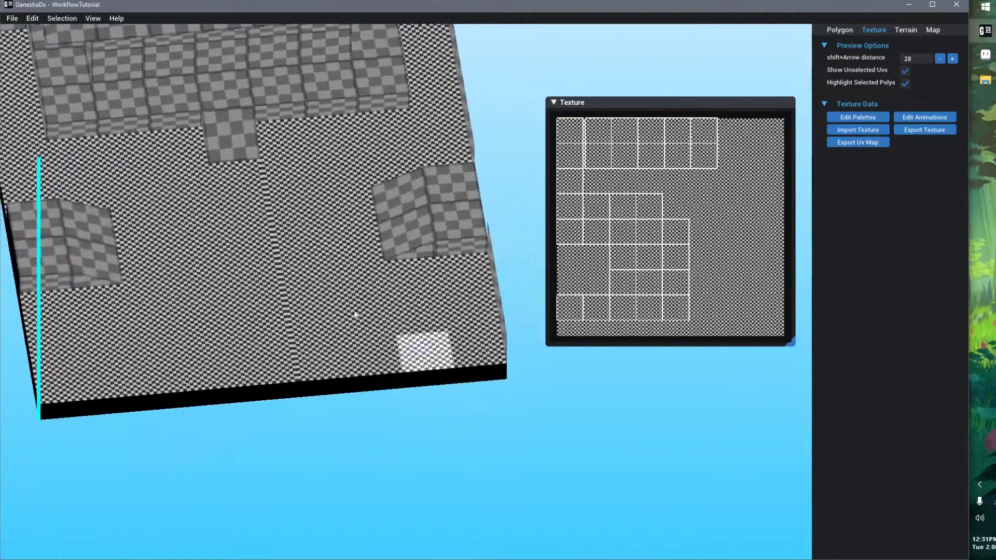
{"action": "key", "text": "ctrl+s"}
- Select the mirrored ground tile at U 38–66, V 8–36, examine the finished ground, and save the map
{"action": "middle_click_drag", "start_coordinate": [284, 265], "coordinate": [345, 298]}
{"action": "scroll", "coordinate": [341, 300], "scroll_direction": "up", "scroll_amount": 1}
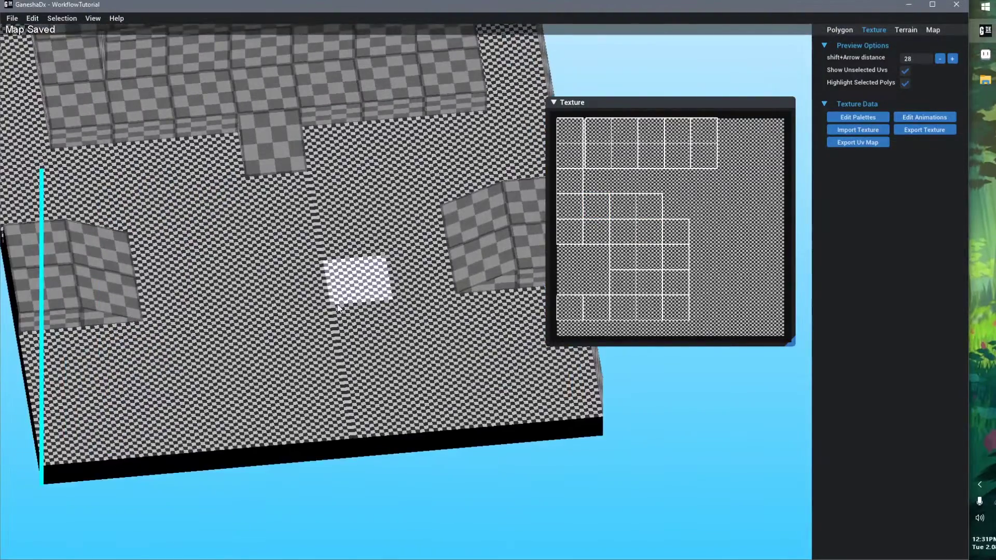
{"action": "right_click_drag", "start_coordinate": [337, 307], "coordinate": [366, 324]}
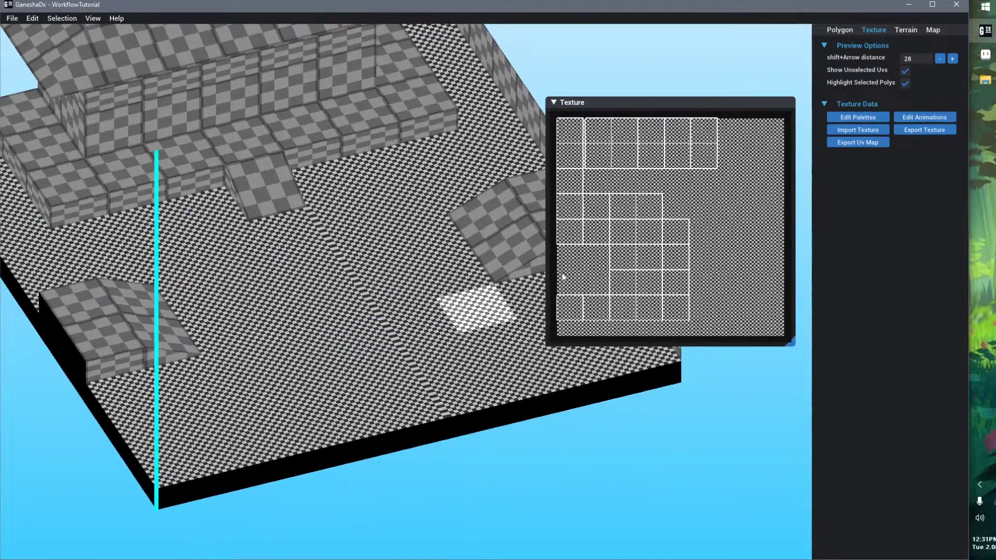
{"action": "left_click", "coordinate": [603, 141]}
{"action": "right_click_drag", "start_coordinate": [418, 326], "coordinate": [421, 350]}
{"action": "middle_click_drag", "start_coordinate": [421, 350], "coordinate": [250, 349]}
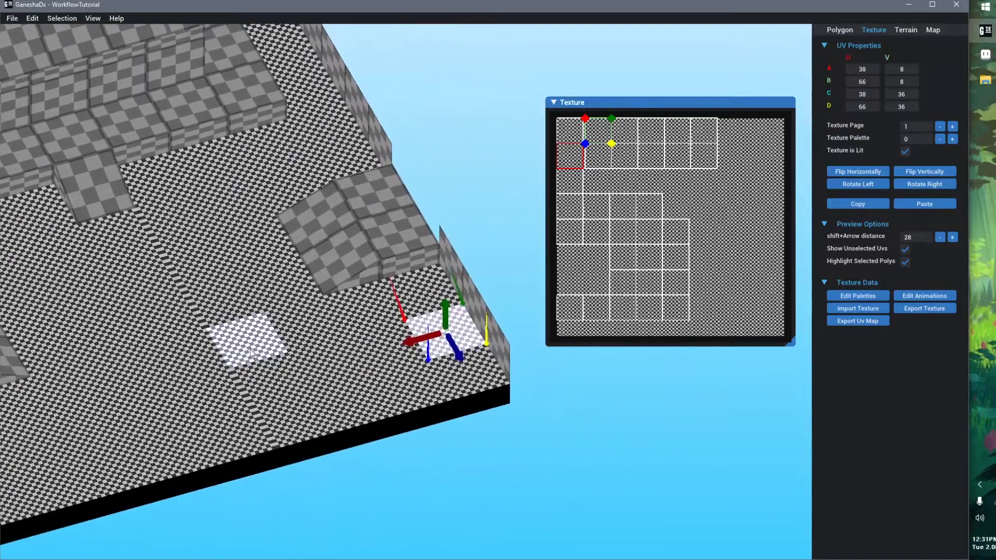
{"action": "right_click_drag", "start_coordinate": [288, 351], "coordinate": [306, 363]}
{"action": "middle_click_drag", "start_coordinate": [306, 363], "coordinate": [332, 329]}
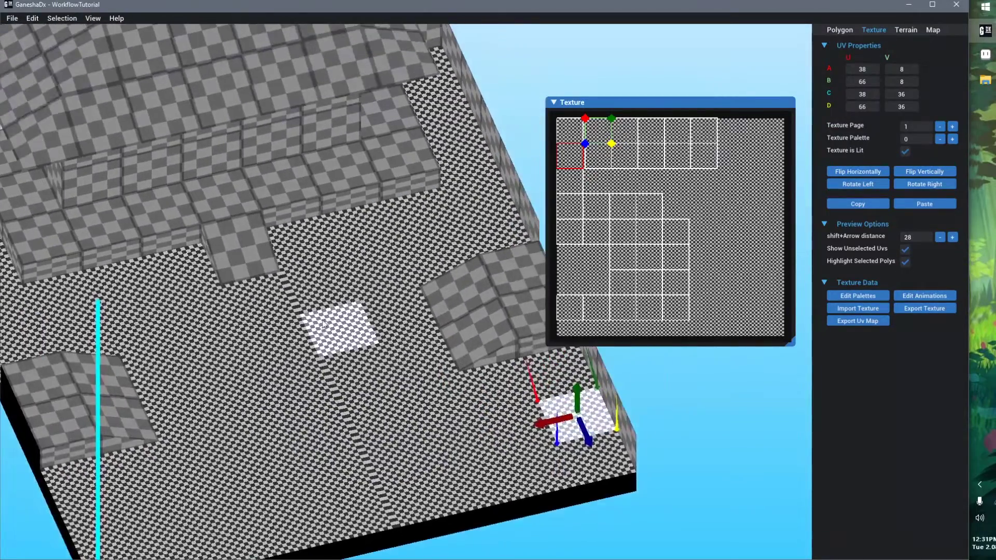
{"action": "scroll", "coordinate": [324, 323], "scroll_direction": "down", "scroll_amount": 4}
{"action": "key", "text": "ctrl+s"}
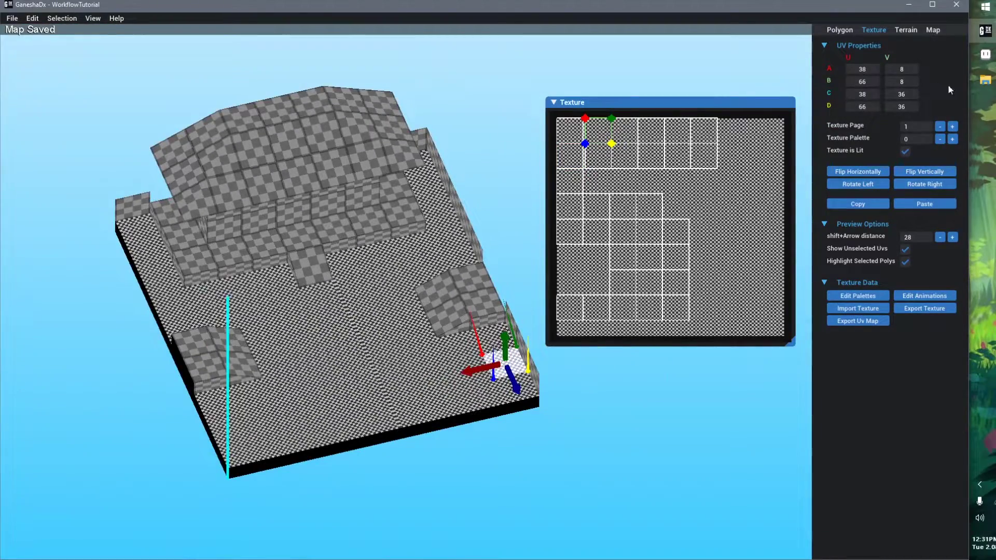
- Switch to File Explorer, go to the FF Tactics folder, and run MAKE - TUT.bat to build the game image
{"action": "left_click", "coordinate": [985, 79]}
{"action": "key", "text": "alt+Left"}
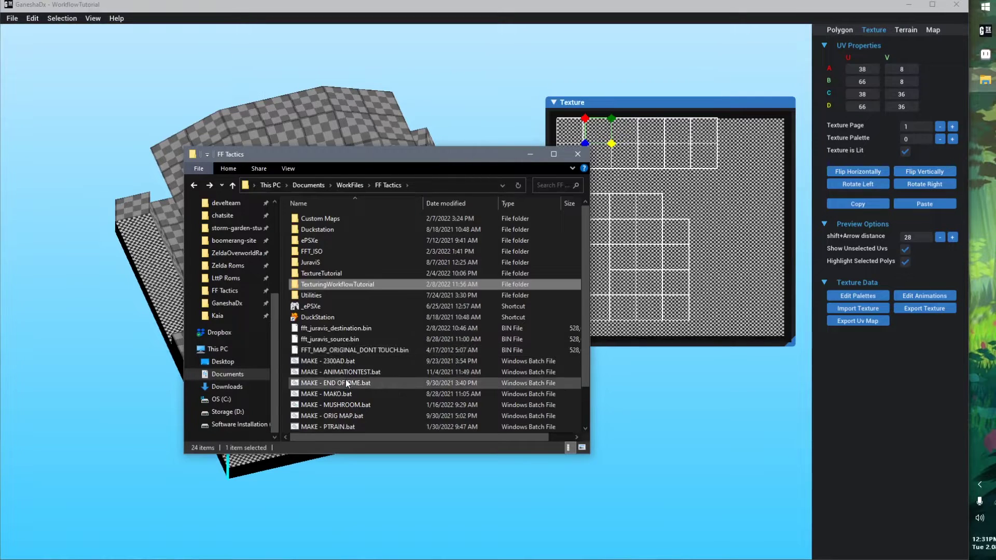
{"action": "scroll", "coordinate": [346, 378], "scroll_direction": "down", "scroll_amount": 2}
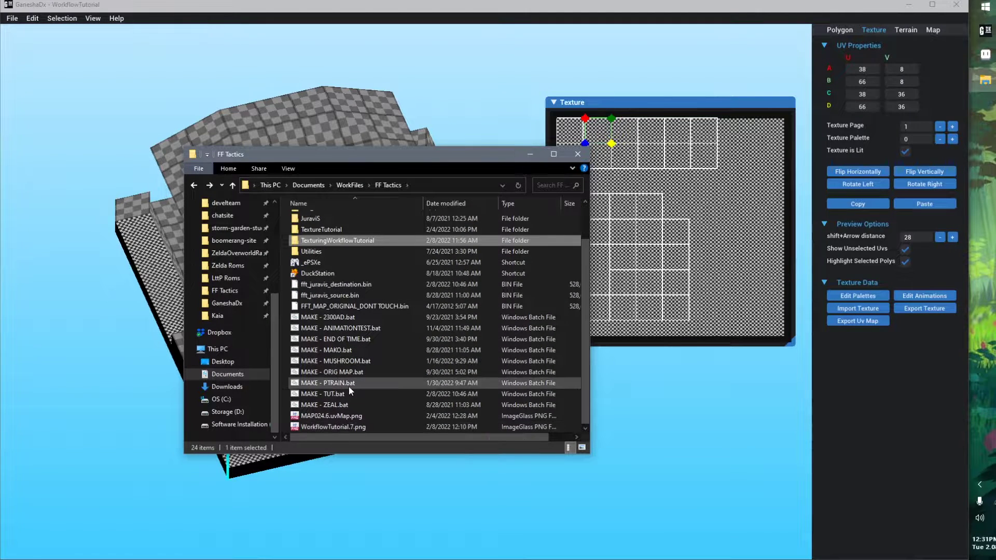
{"action": "left_click", "coordinate": [365, 284]}
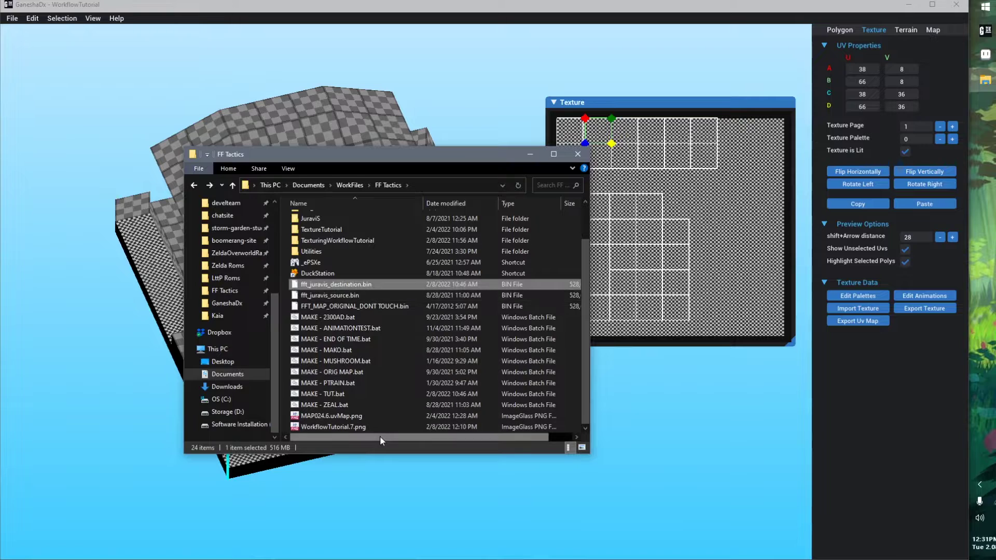
{"action": "double_click", "coordinate": [338, 395]}
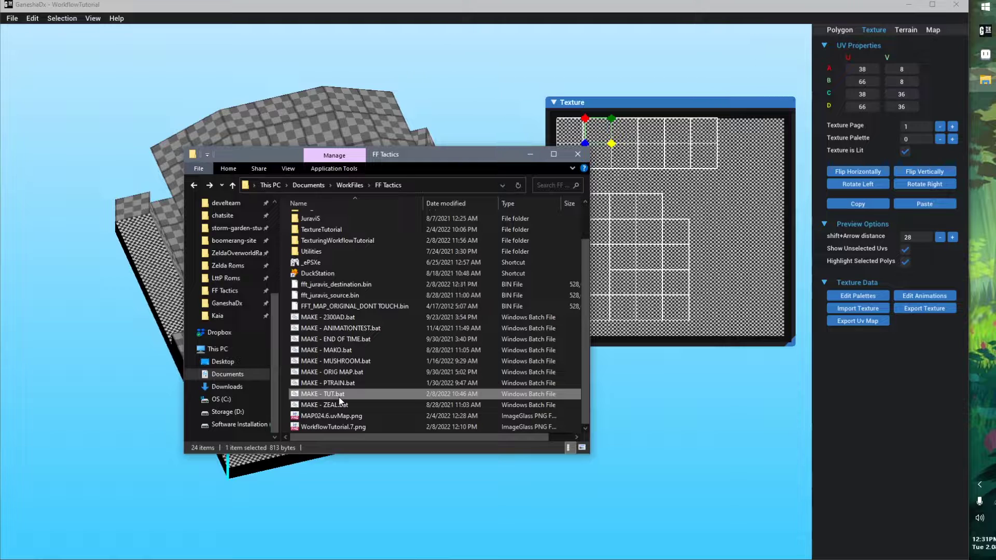
- Launch ePSXe from the FF Tactics folder, run the game ISO, and bring the emulator window fully into view
{"action": "double_click", "coordinate": [310, 262]}
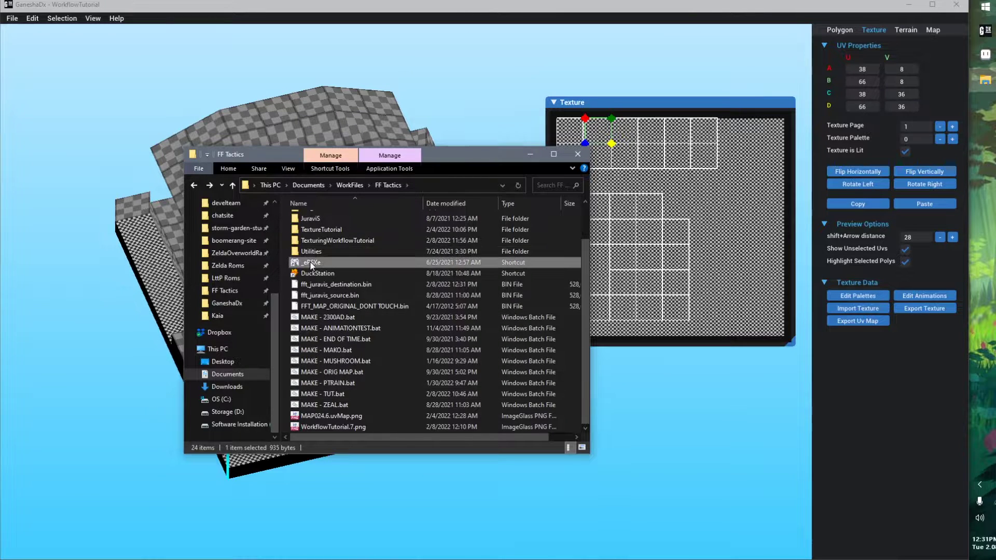
{"action": "left_click", "coordinate": [41, 47]}
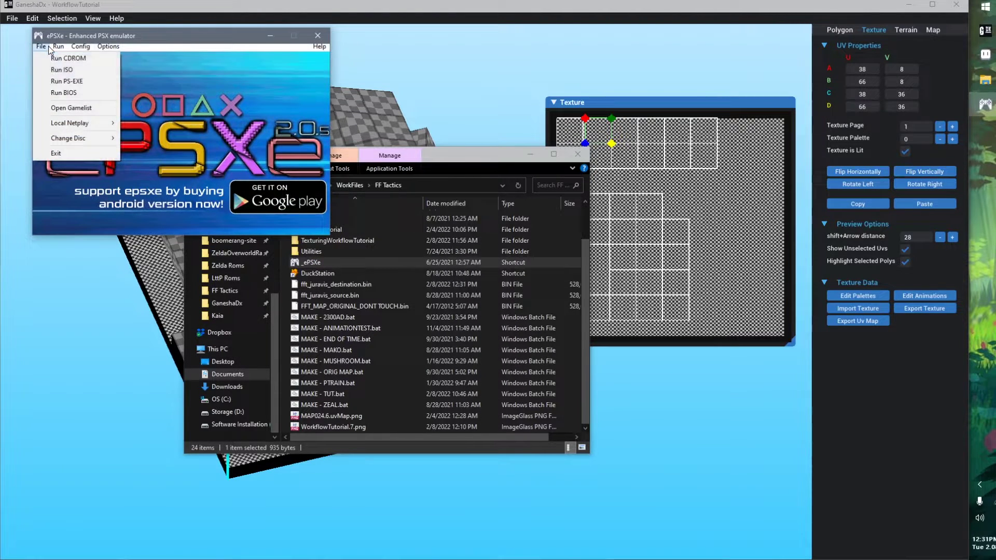
{"action": "left_click", "coordinate": [61, 70]}
{"action": "double_click", "coordinate": [224, 210]}
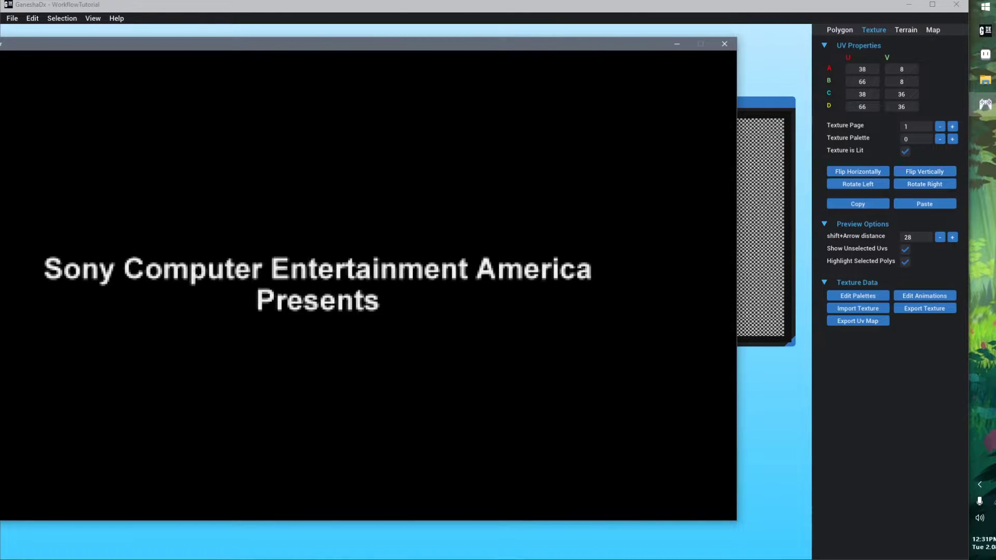
{"action": "left_click_drag", "start_coordinate": [446, 44], "coordinate": [576, 48]}
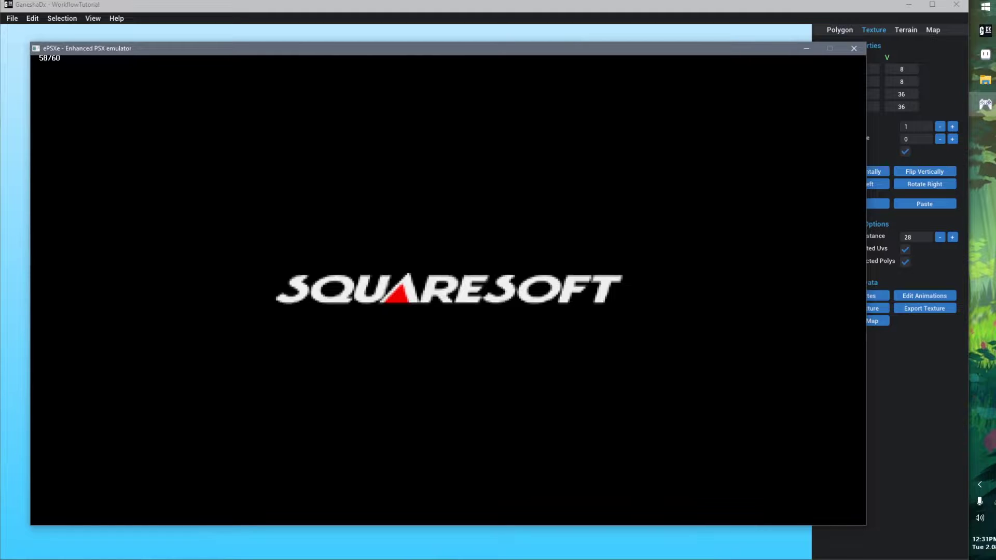
- Fast-forward to the Final Fantasy Tactics title screen, choose Continue, and load the File 01 save
{"action": "key", "text": "F4"}
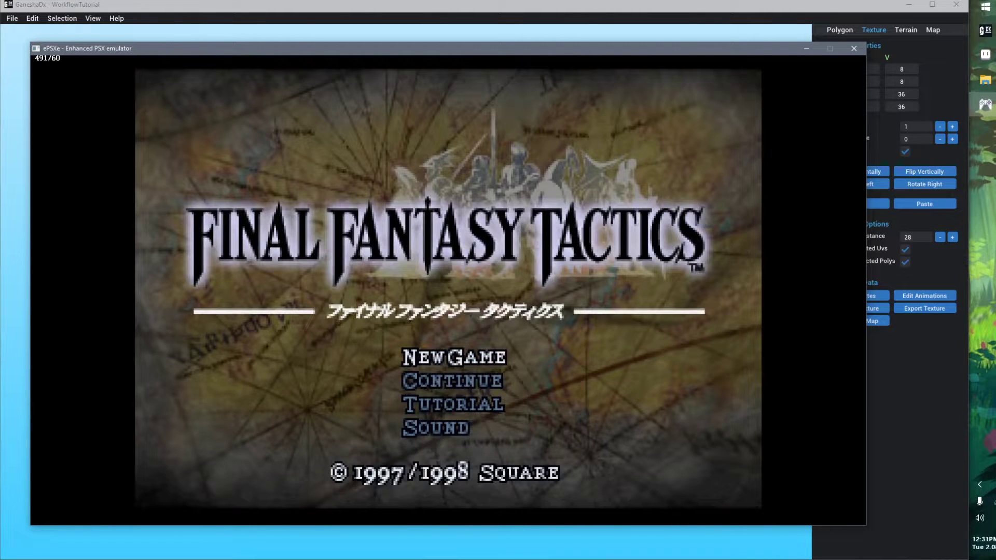
{"action": "key", "text": "F4"}
{"action": "key", "text": "Down"}
{"action": "key", "text": "x"}
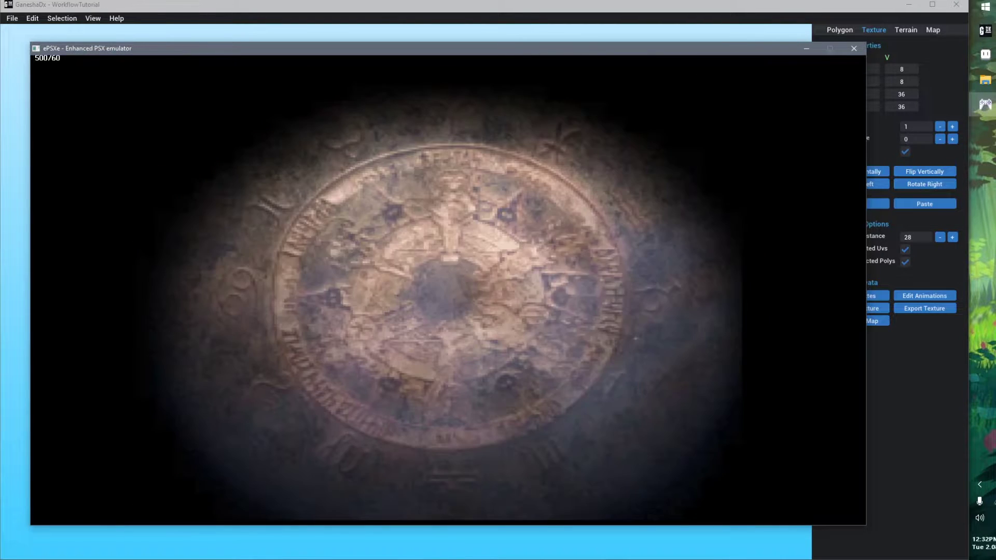
{"action": "key", "text": "x"}
{"action": "key", "text": "x"}
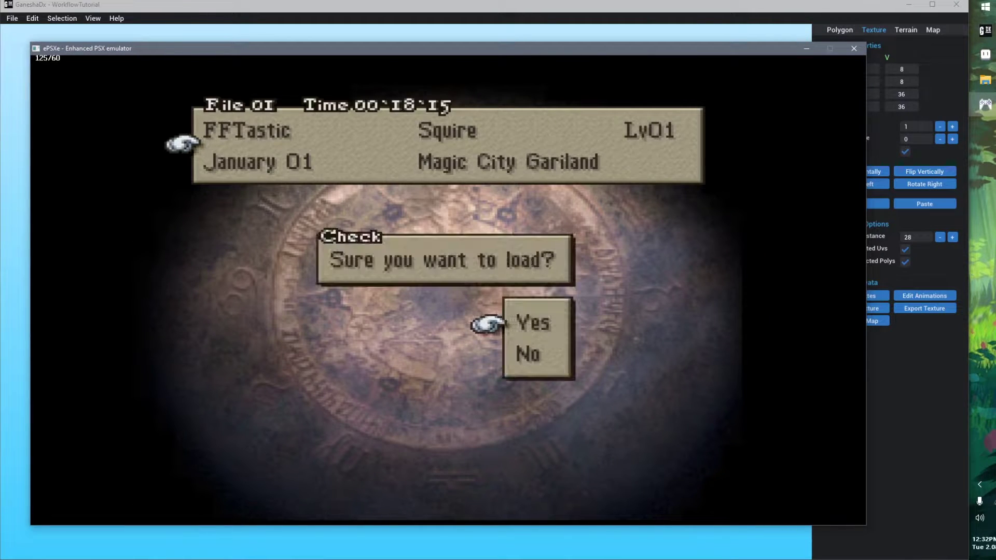
{"action": "key", "text": "x"}
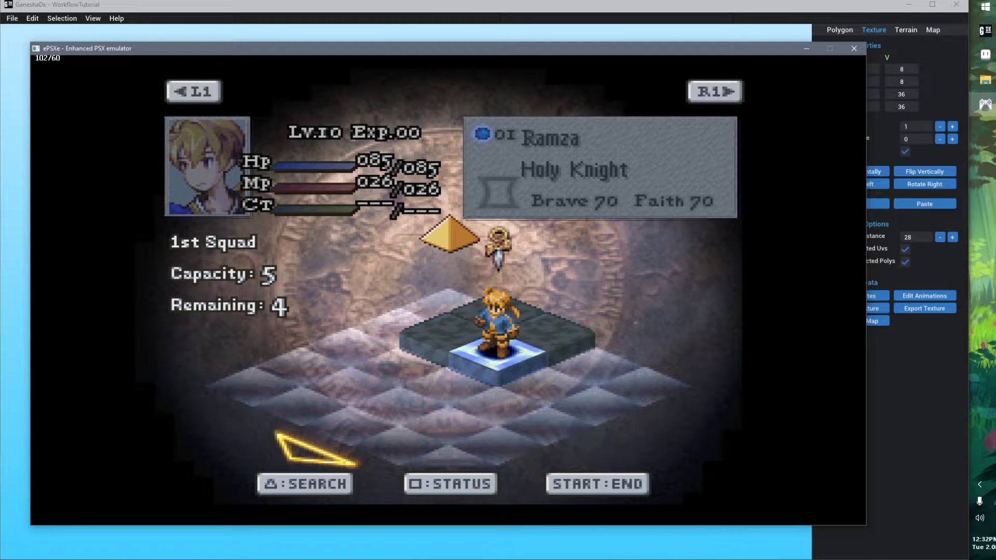
- Restore the emulator's saved state, confirm loading the save, and start the battle on the custom map with its opening dialogue advanced
{"action": "key", "text": "F3"}
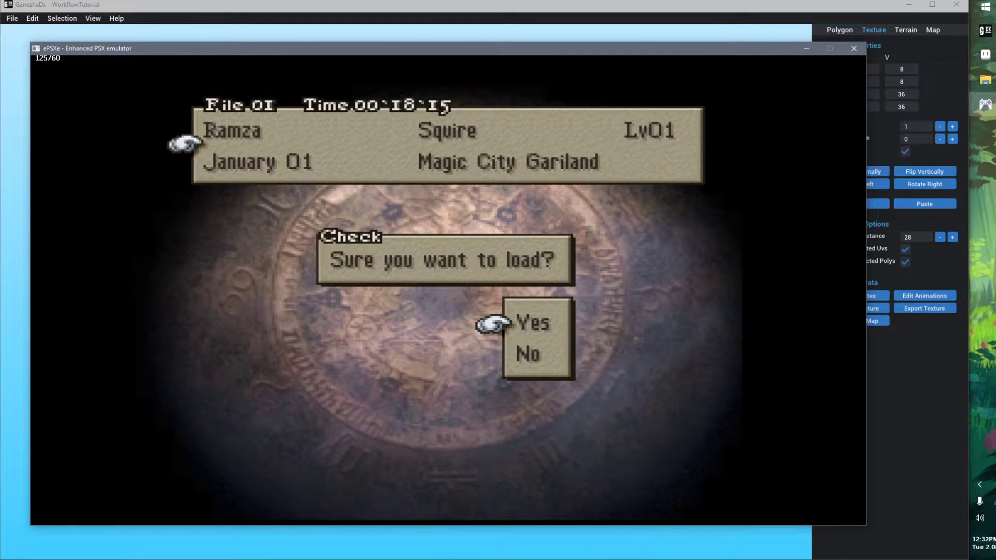
{"action": "key", "text": "x"}
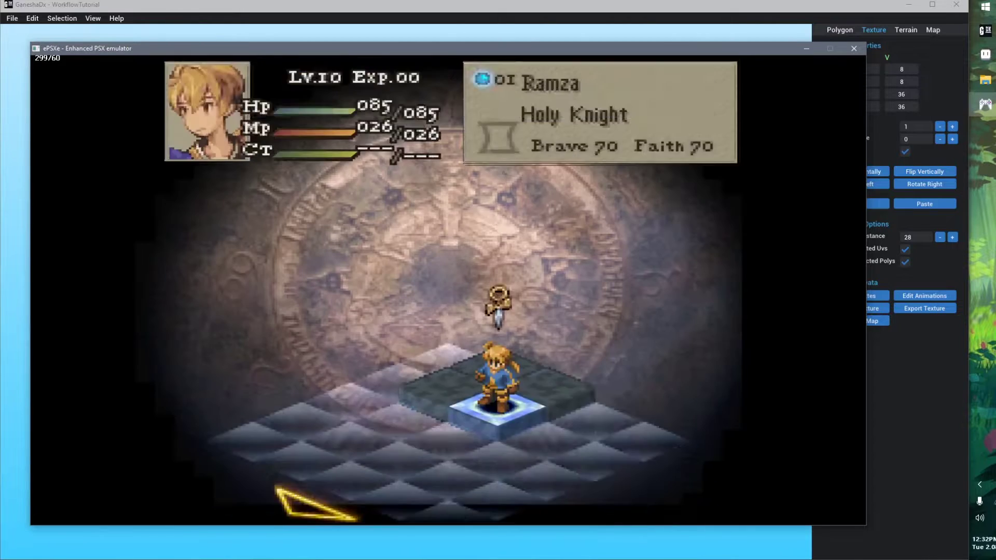
{"action": "key", "text": "v"}
{"action": "key", "text": "x"}
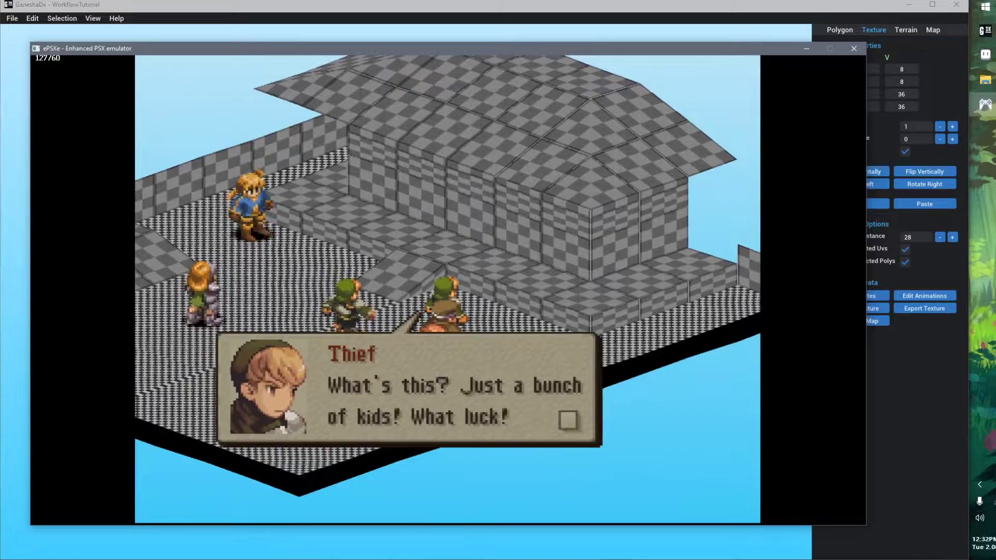
{"action": "key", "text": "x"}
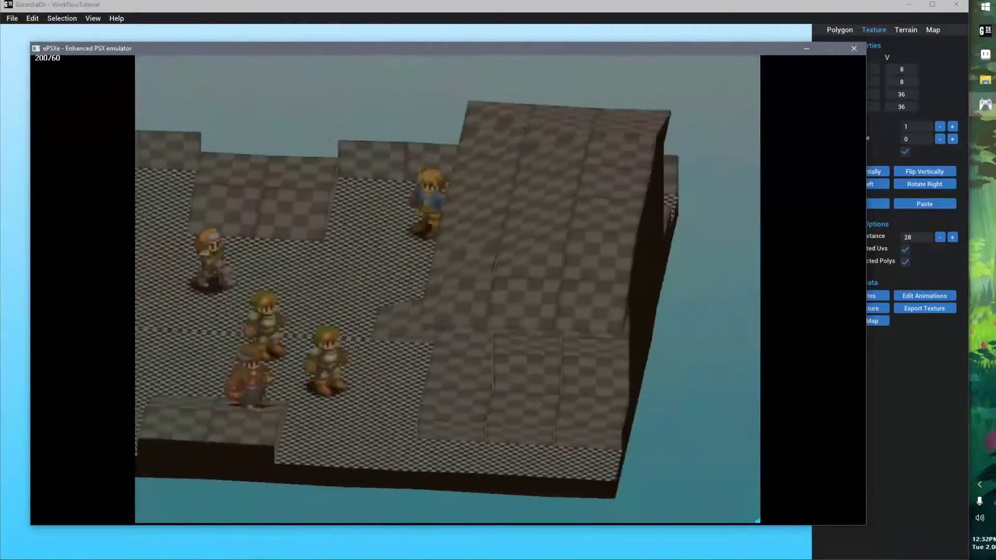
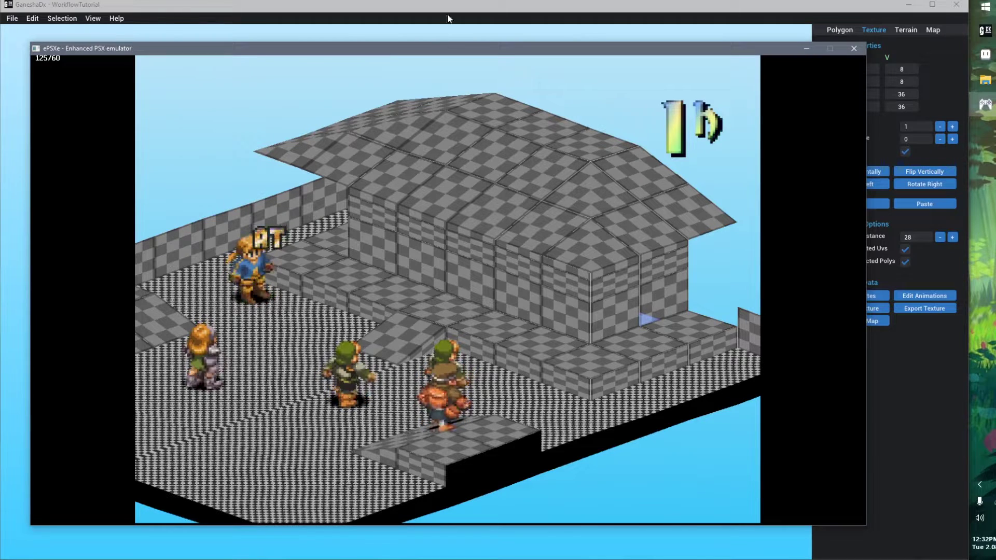
- Bring the ePSXe window fully into view and take a rectangular screen snip of the building and its roof
{"action": "left_click_drag", "start_coordinate": [576, 53], "coordinate": [552, 61]}
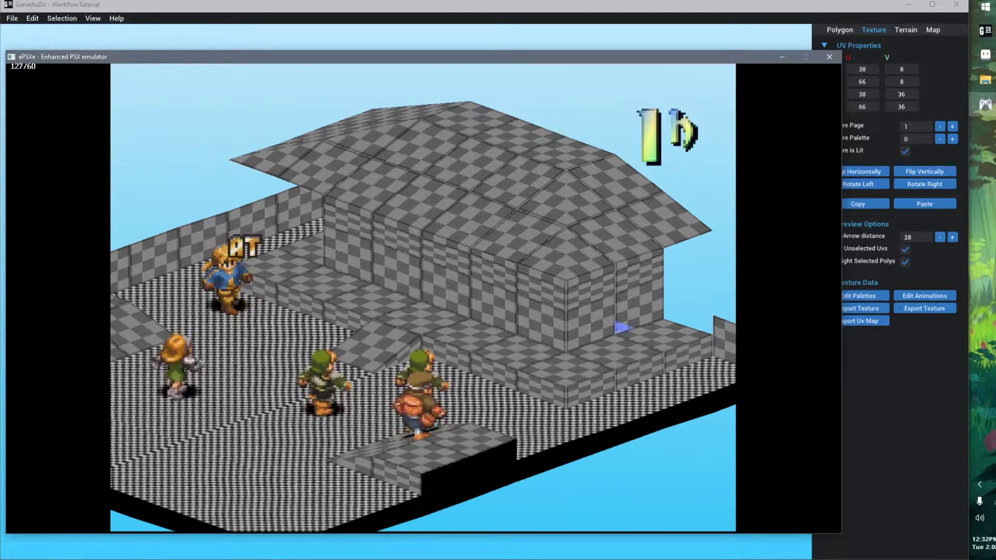
{"action": "key", "text": "super+shift+s"}
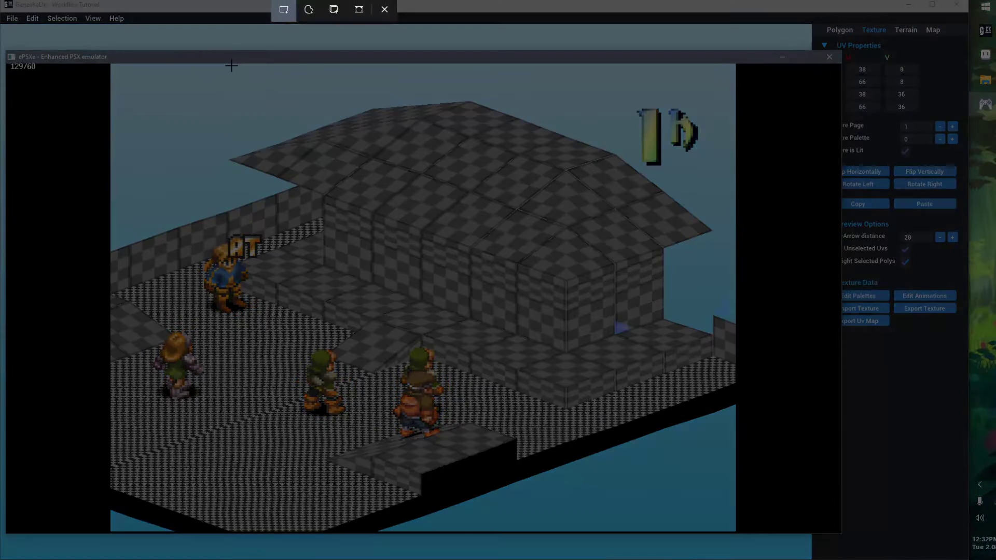
{"action": "left_click_drag", "start_coordinate": [207, 79], "coordinate": [724, 331]}
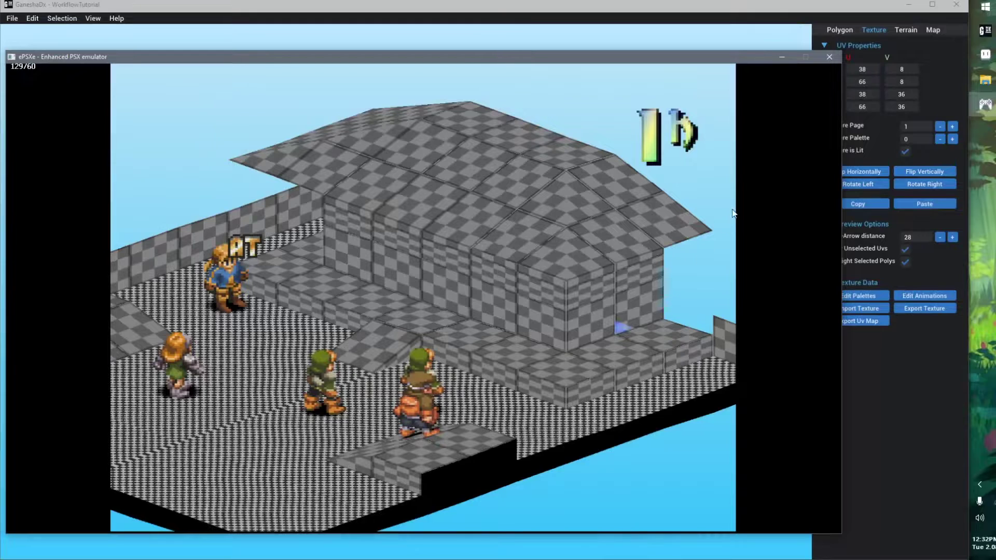
- Open Paint, paste the captured snip, and enlarge the window to show the whole image
{"action": "key", "text": "super"}
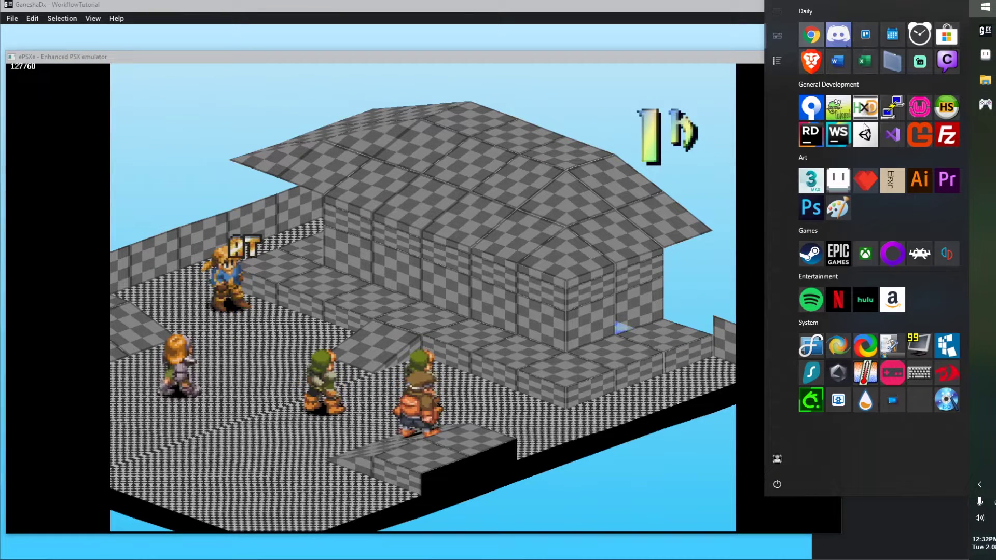
{"action": "left_click", "coordinate": [838, 208]}
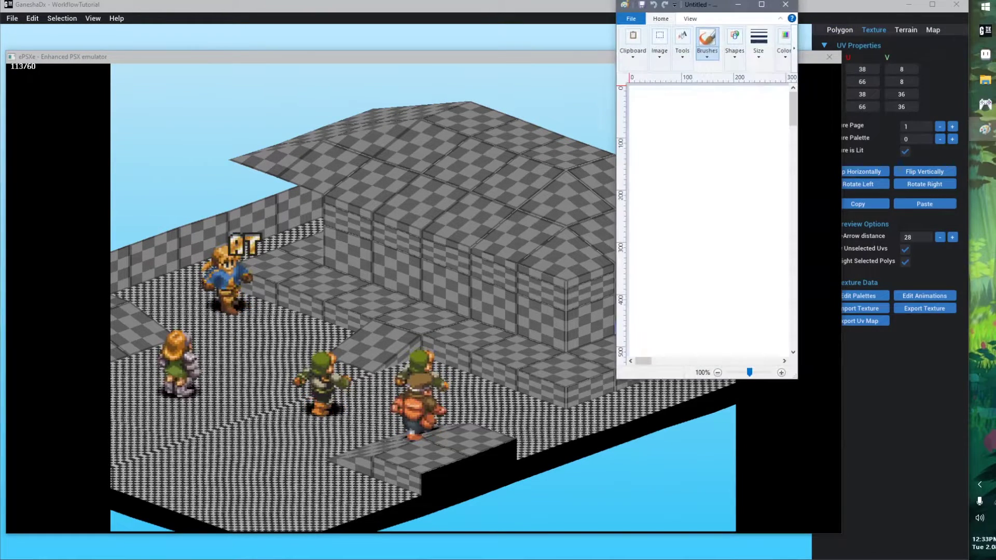
{"action": "key", "text": "ctrl+v"}
{"action": "left_click_drag", "start_coordinate": [617, 165], "coordinate": [104, 193]}
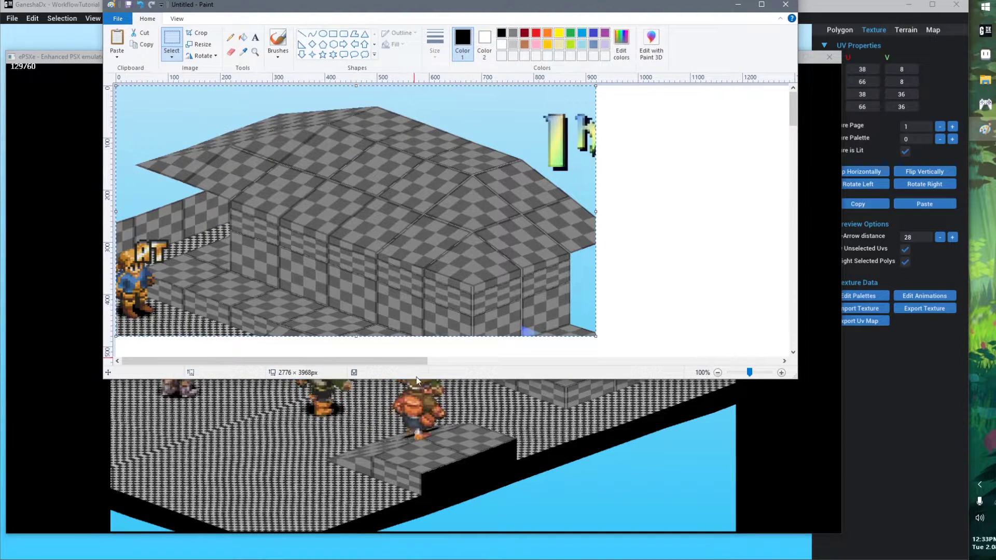
{"action": "left_click_drag", "start_coordinate": [414, 380], "coordinate": [415, 518]}
- Magnify the pasted capture to 400% and examine the seams between the roof and wall tiles
{"action": "scroll", "coordinate": [423, 215], "scroll_direction": "up", "scroll_amount": 3, "text": "ctrl"}
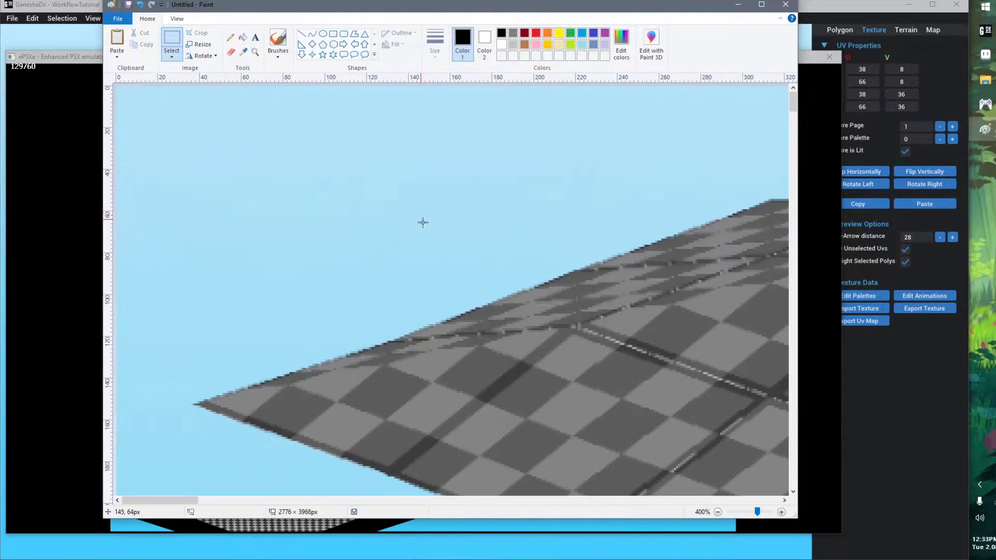
{"action": "left_click_drag", "start_coordinate": [179, 498], "coordinate": [268, 499]}
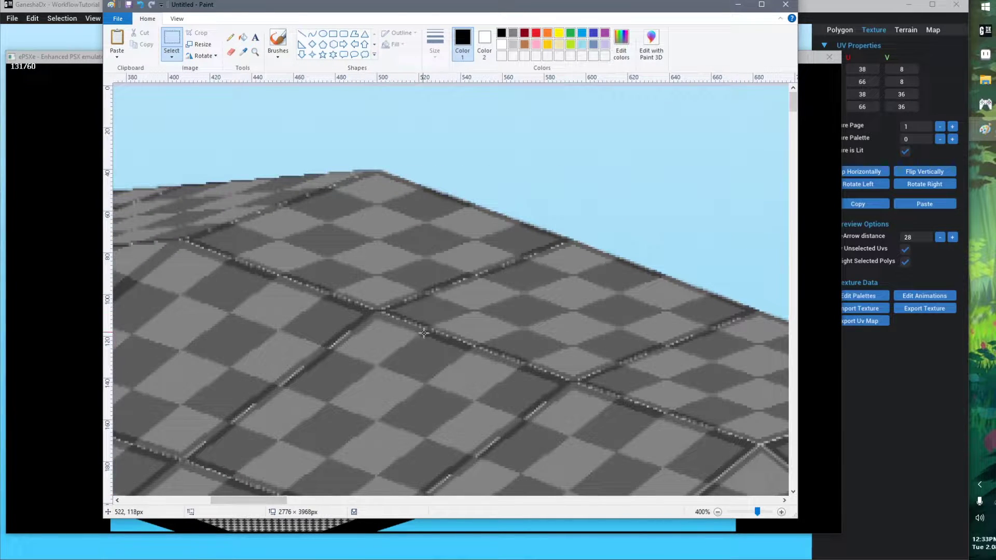
{"action": "scroll", "coordinate": [520, 367], "scroll_direction": "down", "scroll_amount": 3}
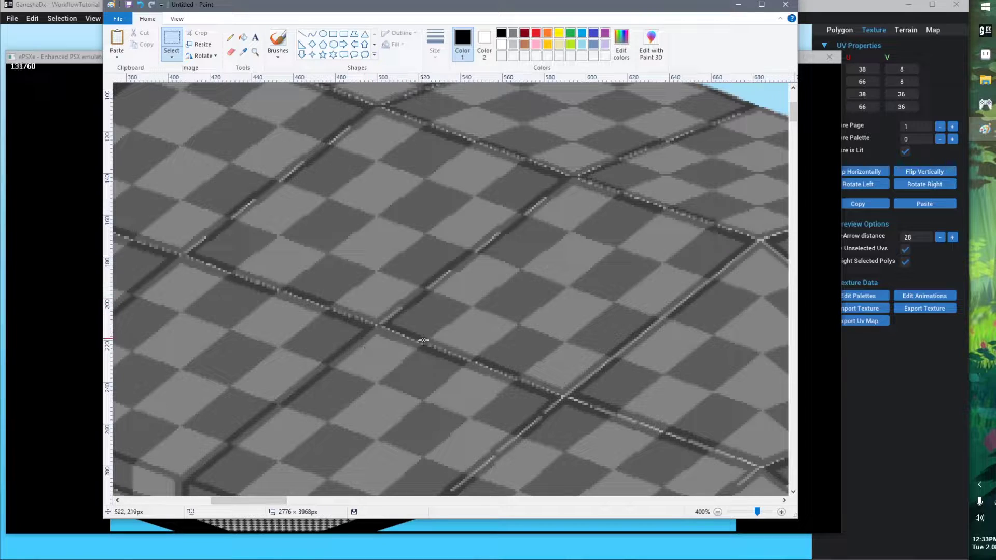
{"action": "scroll", "coordinate": [449, 351], "scroll_direction": "down", "scroll_amount": 9}
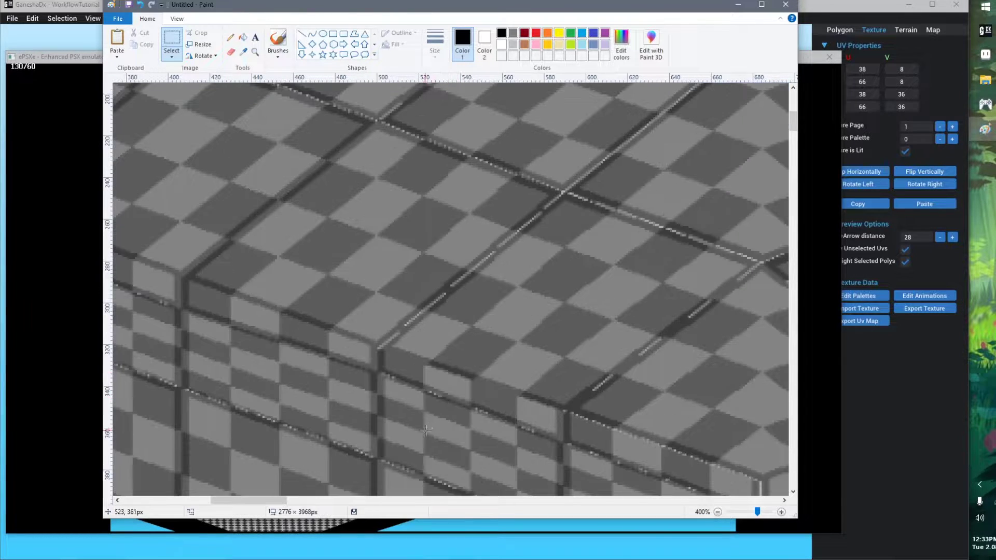
- Rotate the battle camera in ePSXe to view the map from another side, and return to Paint to examine the wall and roof seams
{"action": "key", "text": "alt+Tab"}
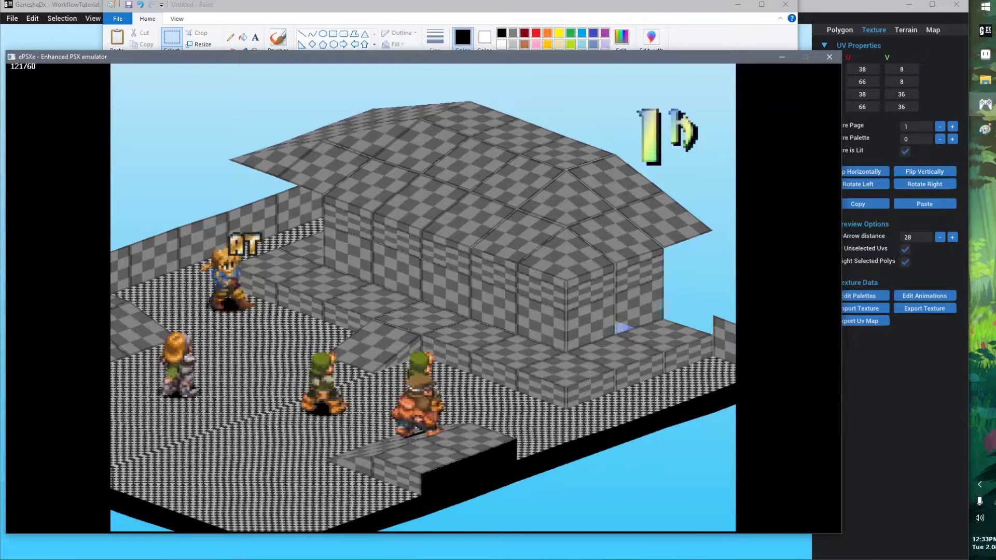
{"action": "key", "text": "r"}
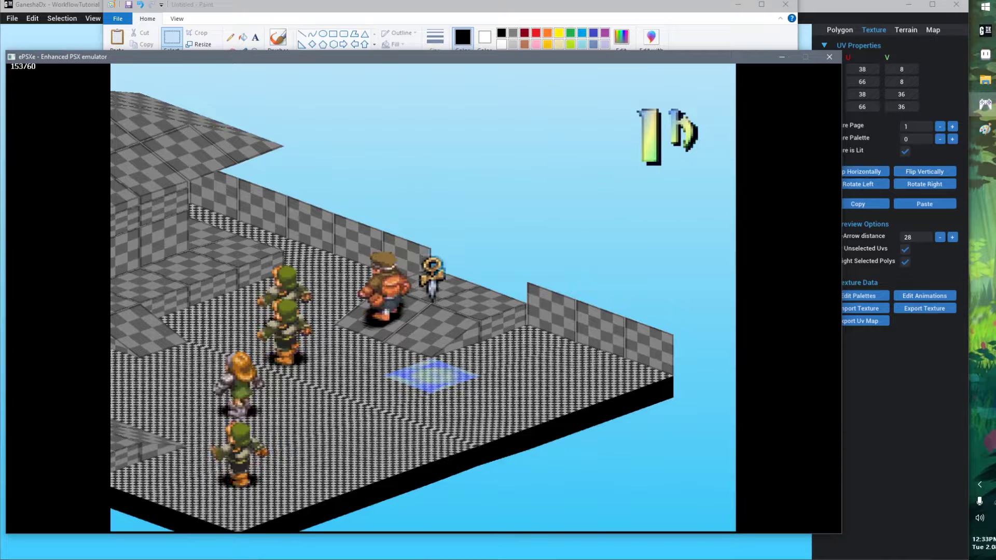
{"action": "key", "text": "alt+Tab"}
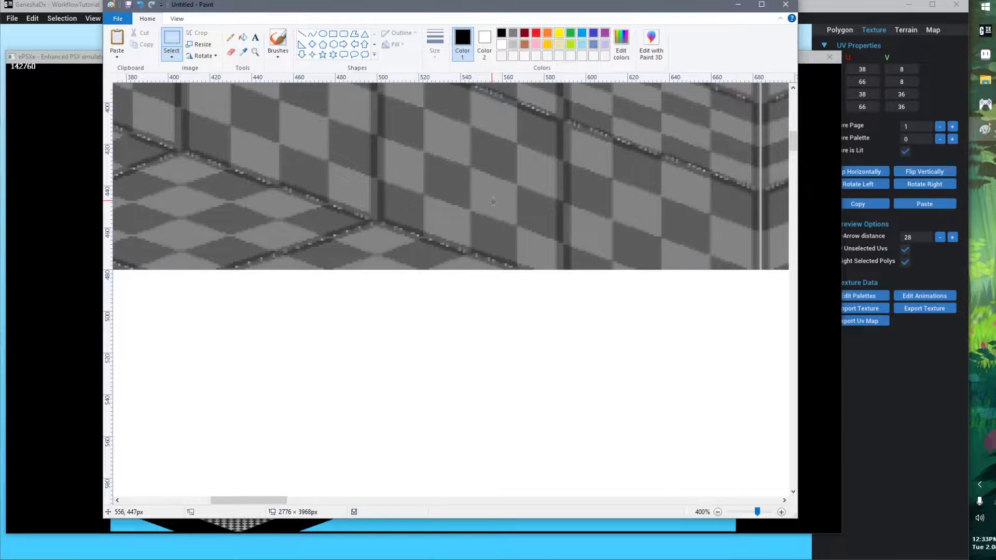
{"action": "left_click_drag", "start_coordinate": [480, 165], "coordinate": [462, 242]}
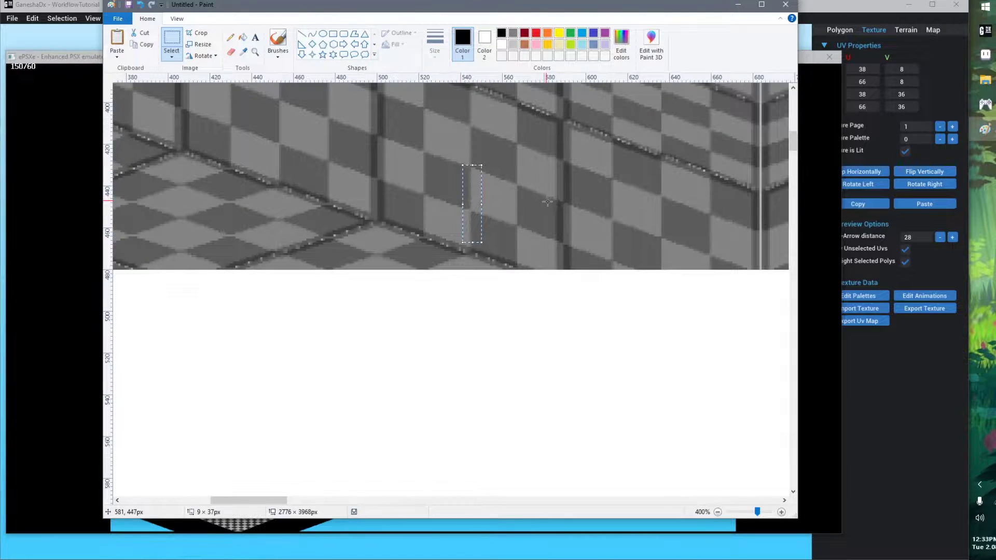
{"action": "scroll", "coordinate": [547, 202], "scroll_direction": "up", "scroll_amount": 10}
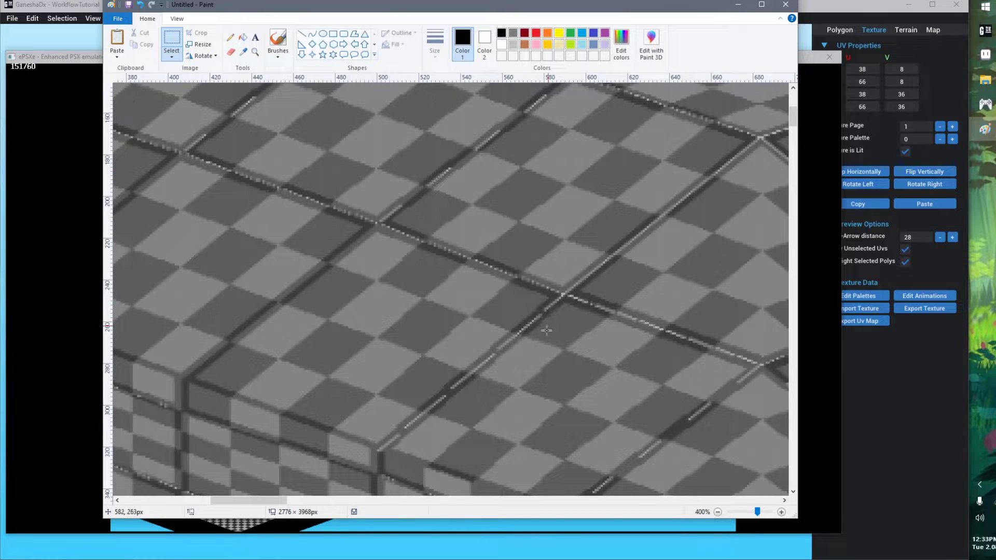
{"action": "scroll", "coordinate": [516, 339], "scroll_direction": "down", "scroll_amount": 2}
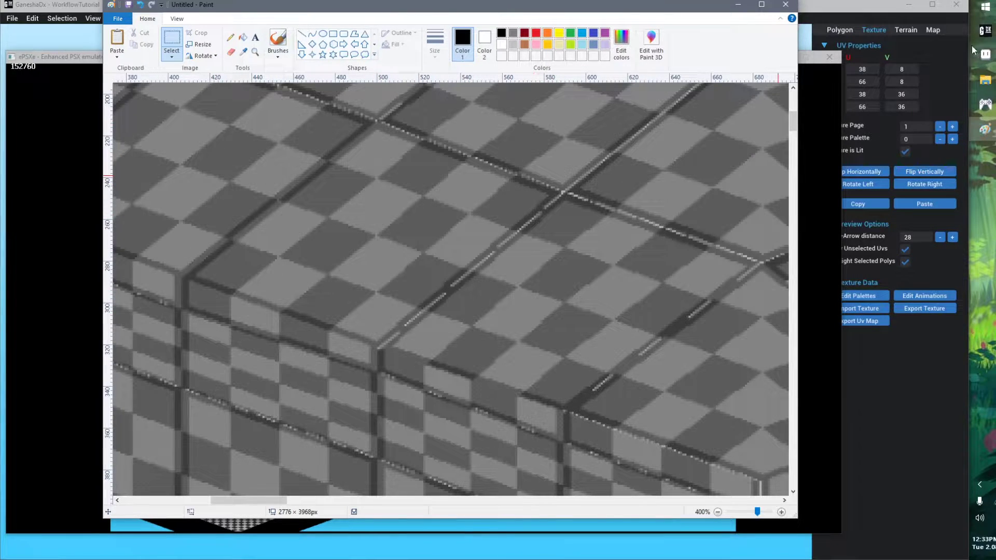
- Switch to GaneshaDx, select a roof polygon, and compare its UV edges on the texture with the seams in the Paint capture
{"action": "left_click", "coordinate": [985, 30]}
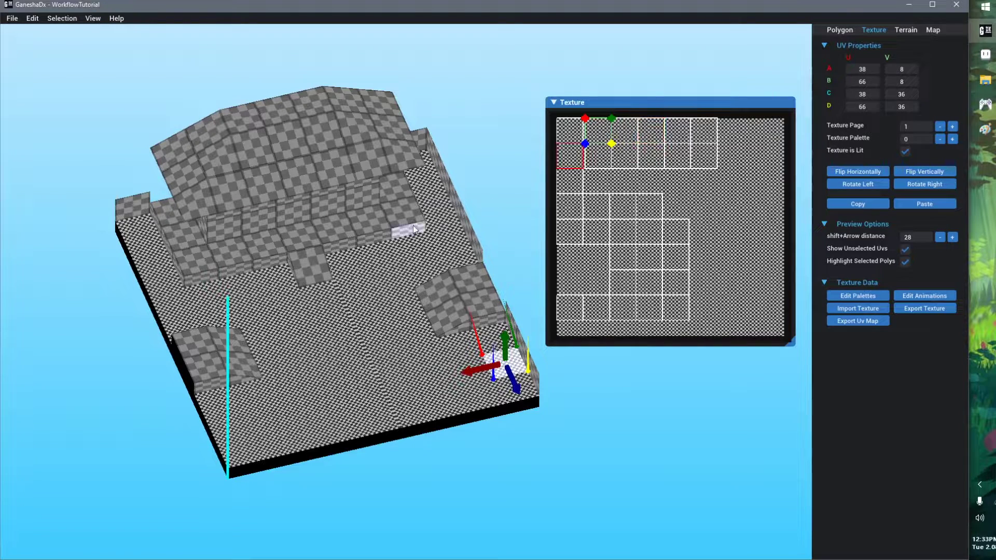
{"action": "scroll", "coordinate": [600, 129], "scroll_direction": "up", "scroll_amount": 4}
{"action": "middle_click_drag", "start_coordinate": [674, 304], "coordinate": [686, 331]}
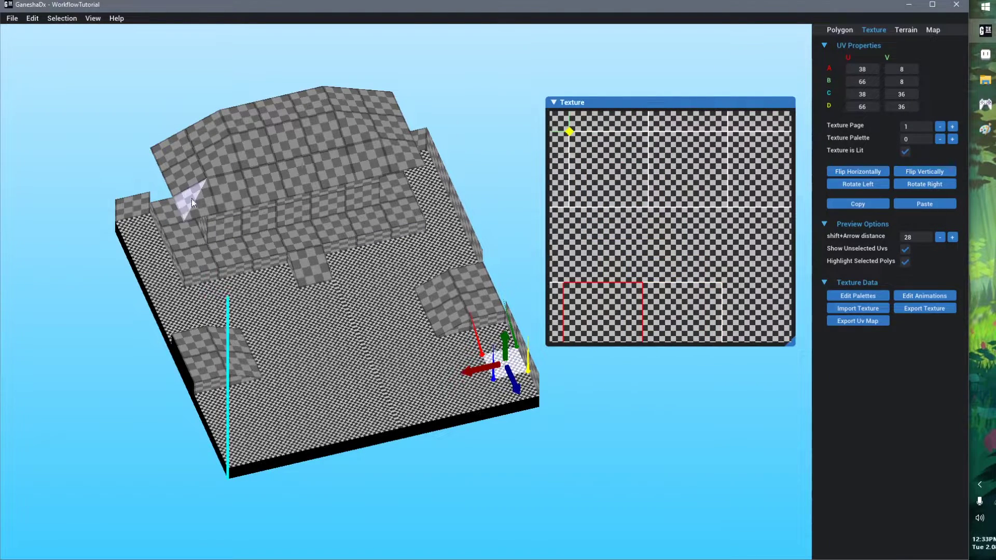
{"action": "left_click", "coordinate": [305, 150]}
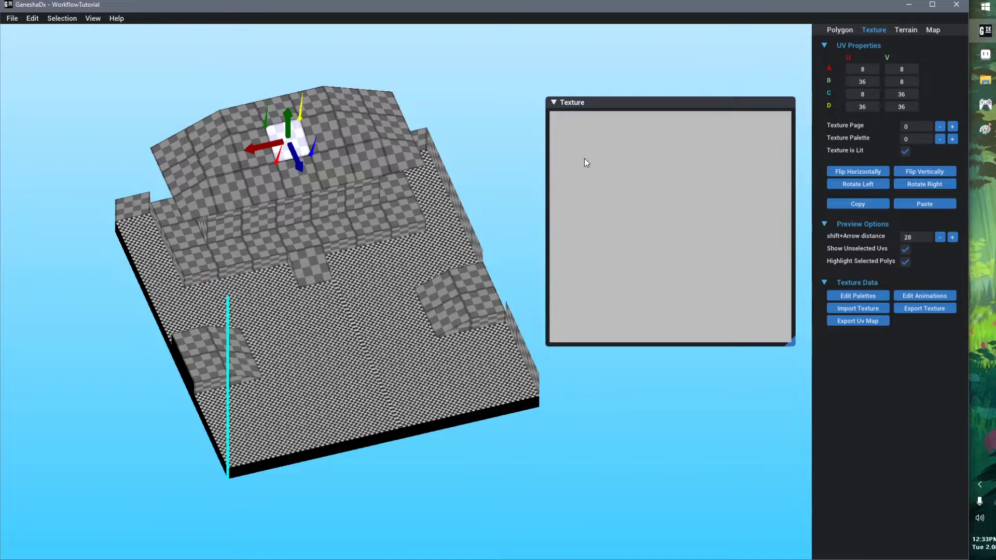
{"action": "scroll", "coordinate": [582, 150], "scroll_direction": "up", "scroll_amount": 5}
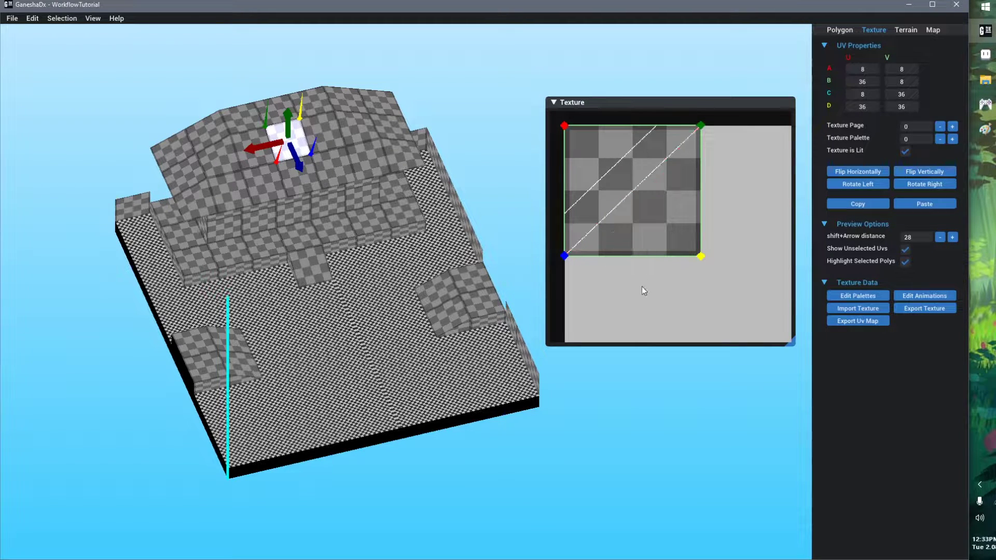
{"action": "key", "text": "alt+Tab"}
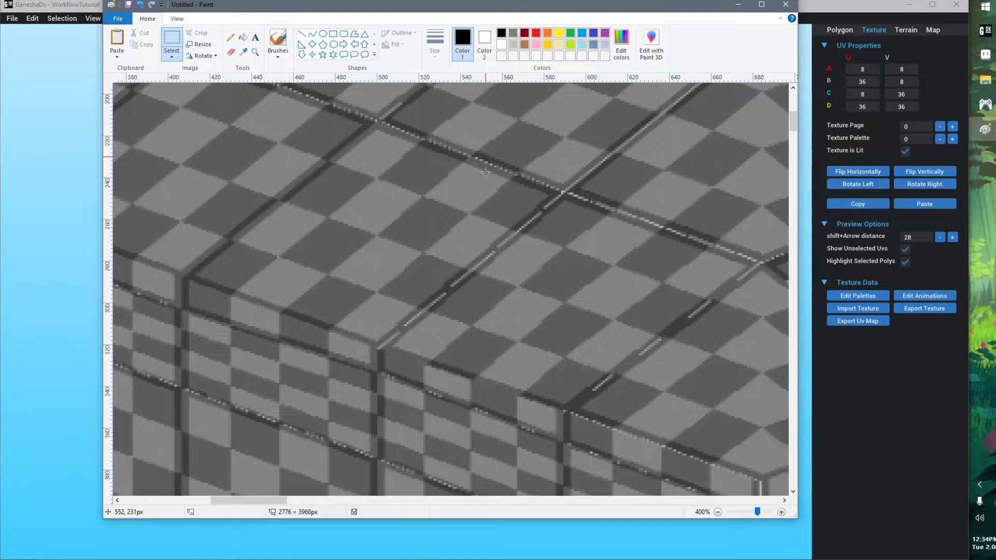
{"action": "key", "text": "alt+Tab"}
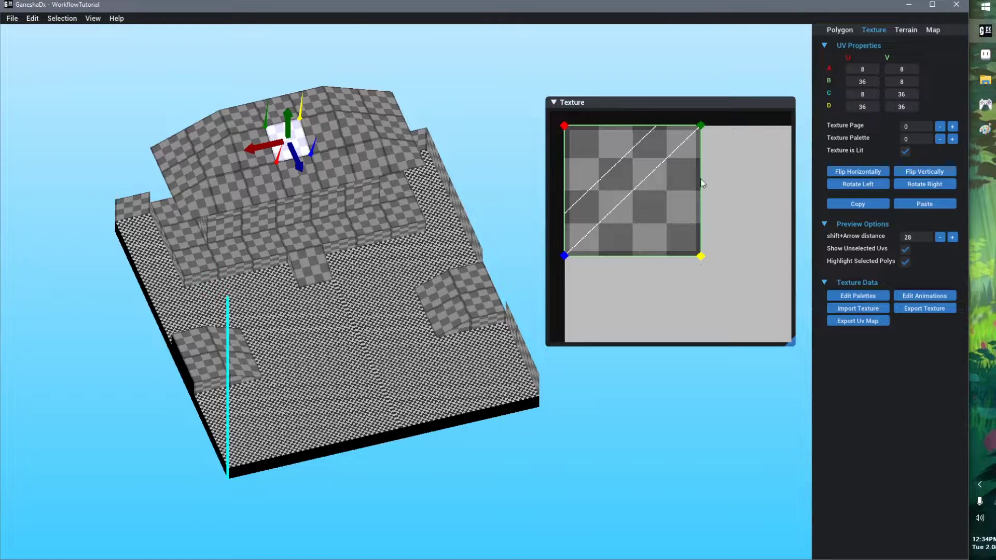
{"action": "key", "text": "alt+Tab"}
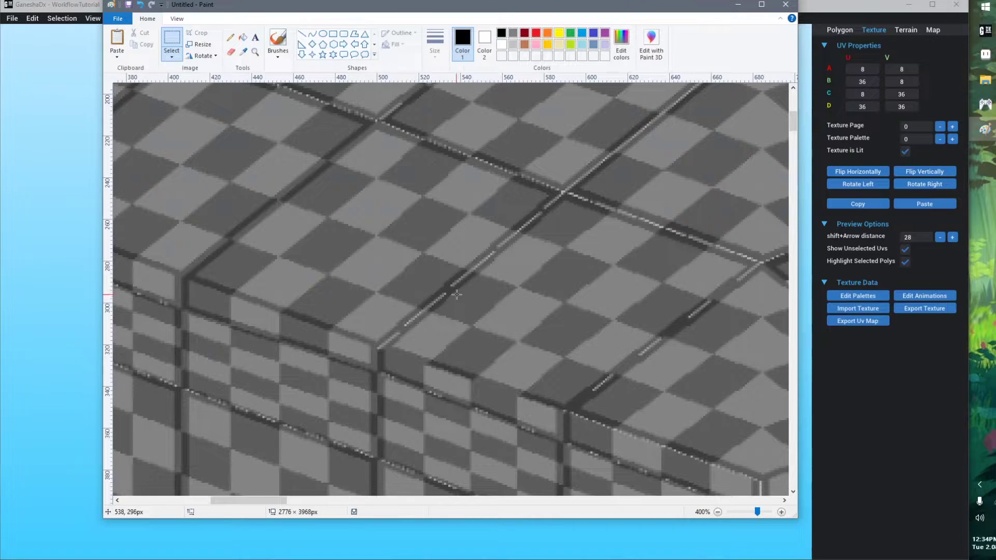
- Switch to Aseprite and duplicate the top pixel row of the upper-left checkered tile one pixel upward
{"action": "left_click", "coordinate": [985, 55]}
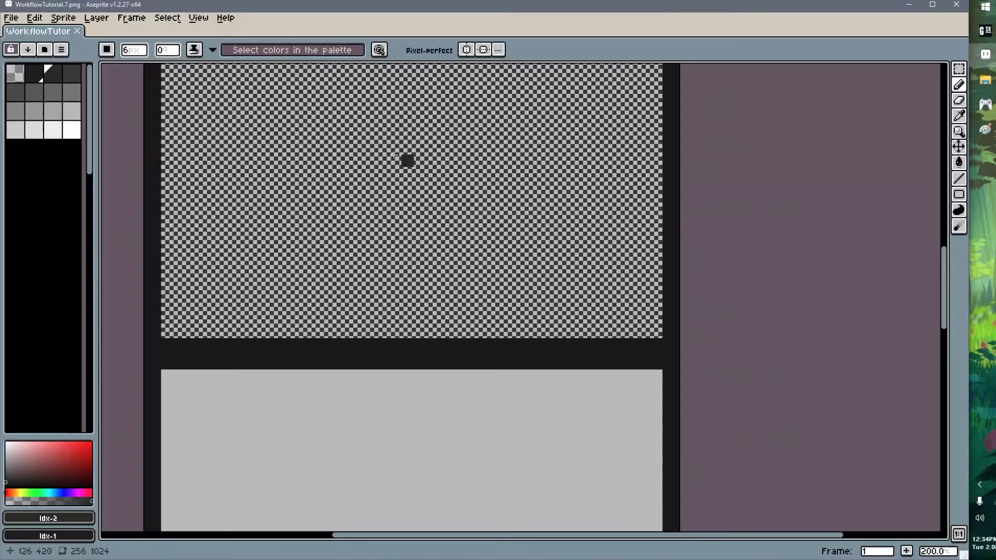
{"action": "scroll", "coordinate": [413, 396], "scroll_direction": "up", "scroll_amount": 10}
{"action": "scroll", "coordinate": [412, 363], "scroll_direction": "up", "scroll_amount": 1}
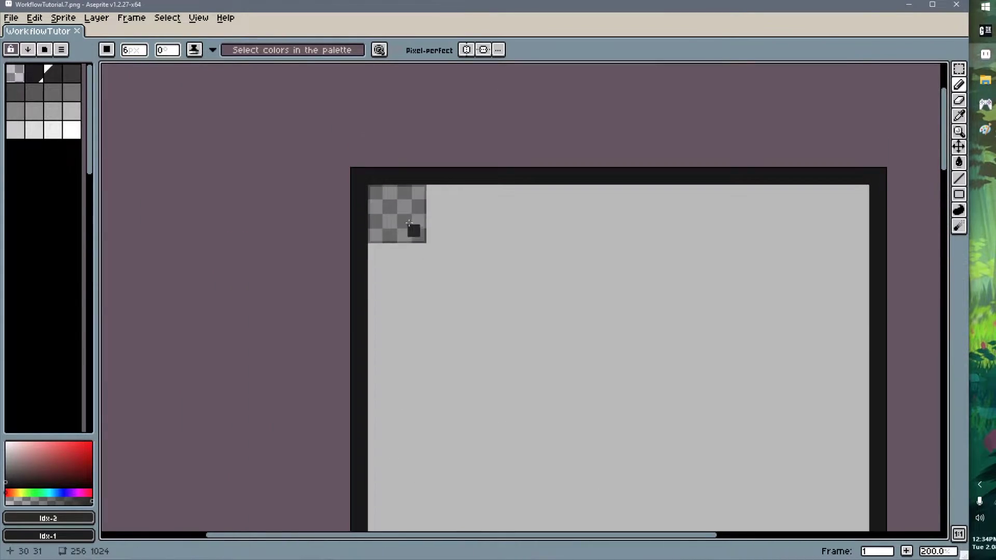
{"action": "scroll", "coordinate": [413, 229], "scroll_direction": "up", "scroll_amount": 4}
{"action": "middle_click_drag", "start_coordinate": [458, 143], "coordinate": [451, 213]}
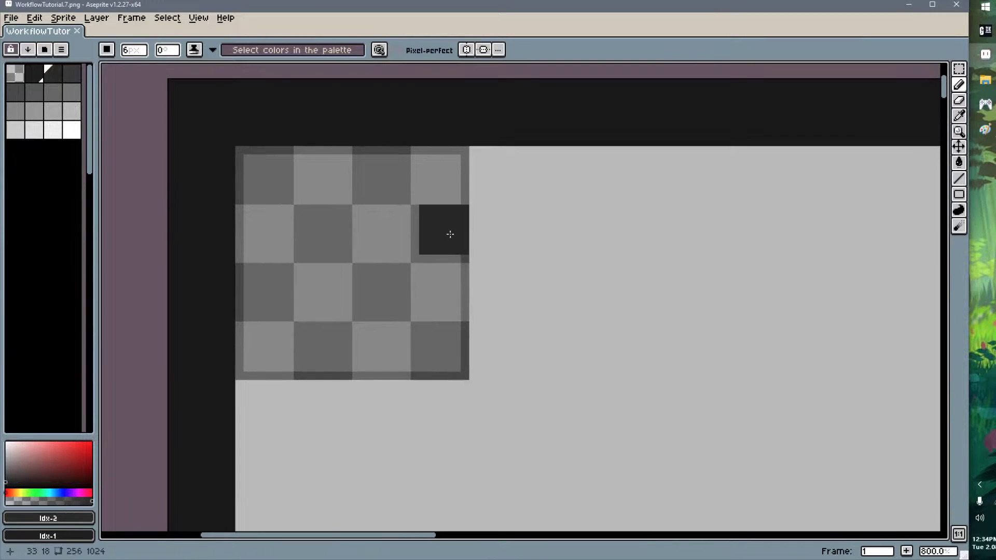
{"action": "scroll", "coordinate": [413, 257], "scroll_direction": "down", "scroll_amount": 5, "text": "ctrl"}
{"action": "key", "text": "m"}
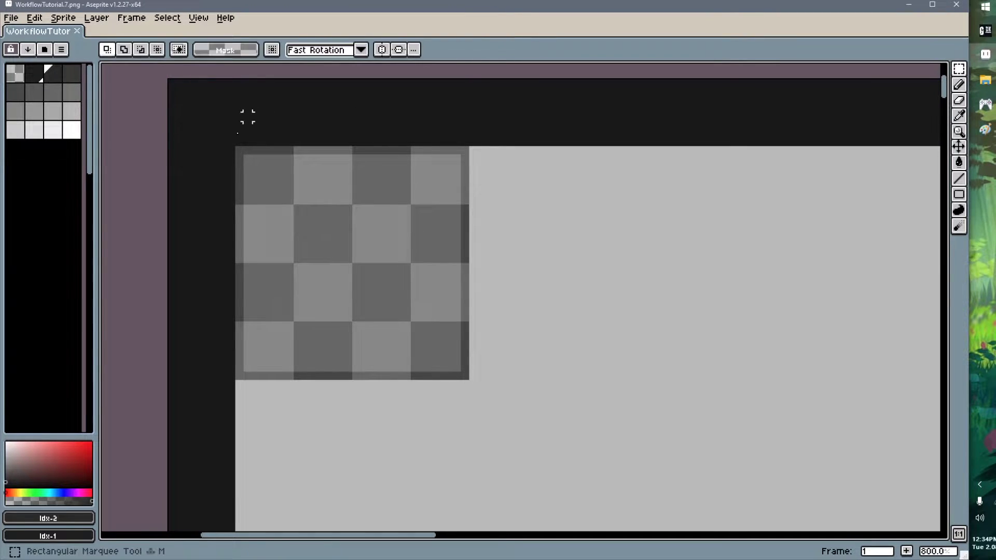
{"action": "left_click_drag", "start_coordinate": [238, 150], "coordinate": [470, 153]}
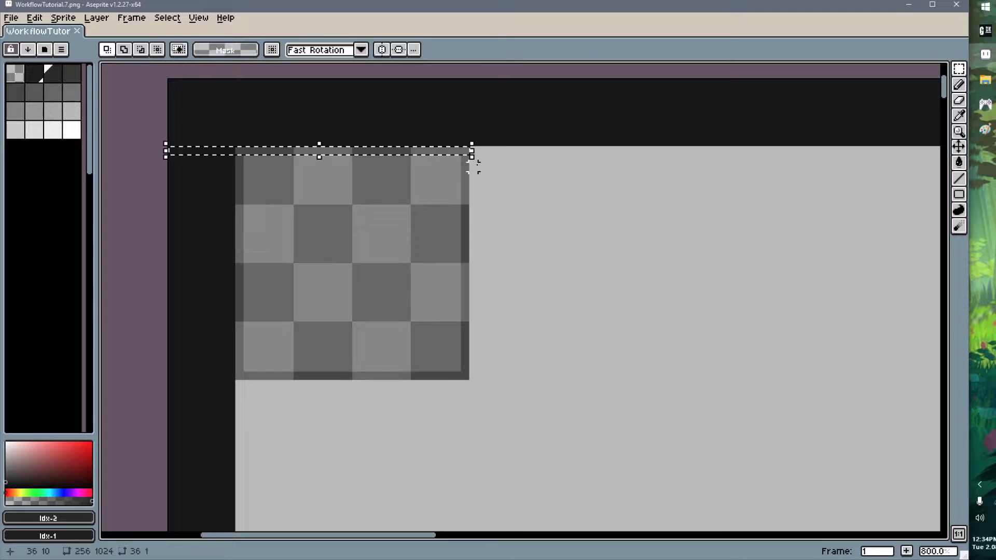
{"action": "key", "text": "ctrl+v"}
{"action": "key", "text": "Up"}
{"action": "left_click", "coordinate": [472, 165]}
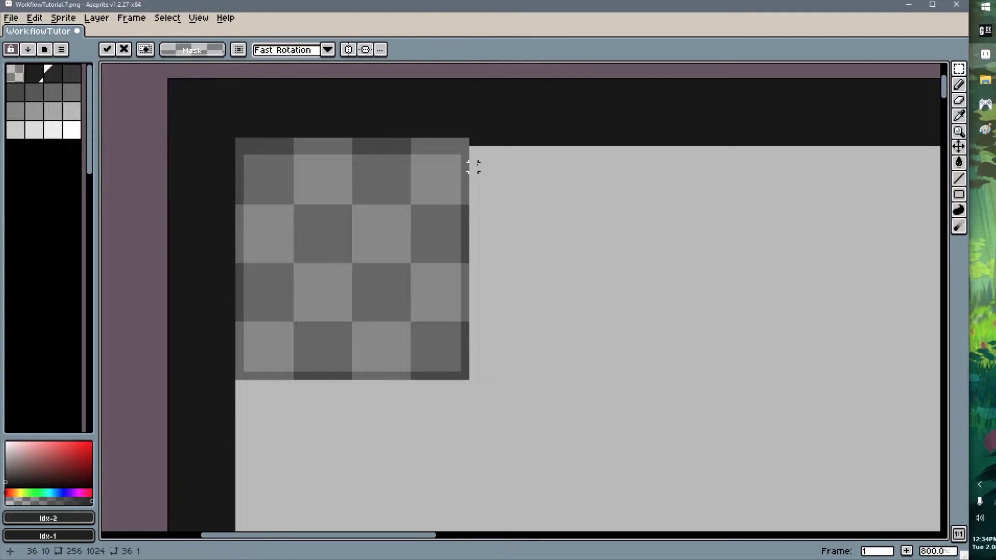
- Duplicate the checkered tile's rightmost pixel column one pixel outward to the right
{"action": "left_click_drag", "start_coordinate": [464, 141], "coordinate": [465, 350]}
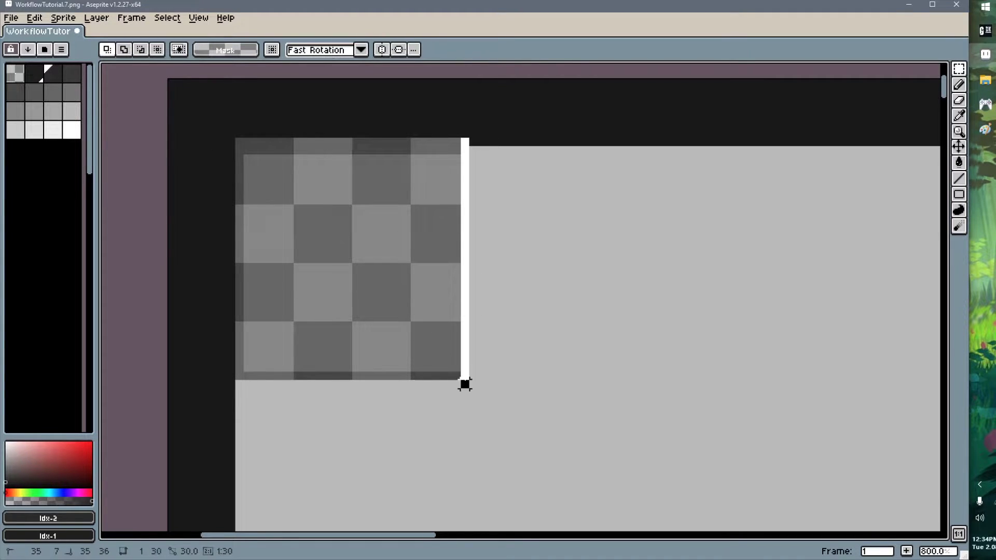
{"action": "left_click_drag", "start_coordinate": [464, 384], "coordinate": [464, 383]}
{"action": "key", "text": "Right"}
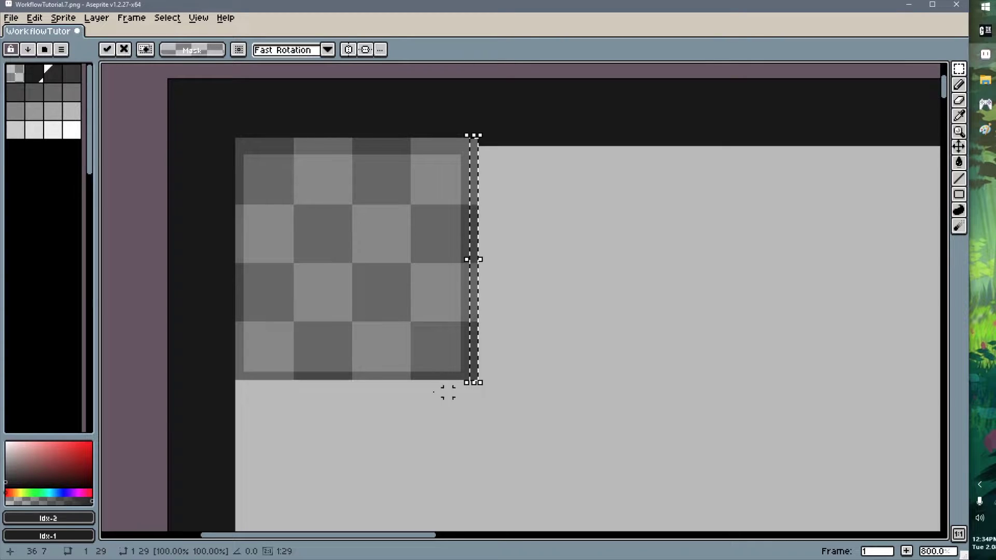
- Duplicate the checkered tile's bottom pixel row one pixel downward and clear the selection
{"action": "left_click_drag", "start_coordinate": [239, 376], "coordinate": [474, 375]}
{"action": "key", "text": "ctrl+c"}
{"action": "key", "text": "ctrl+v"}
{"action": "key", "text": "Down"}
{"action": "key", "text": "ctrl+d"}
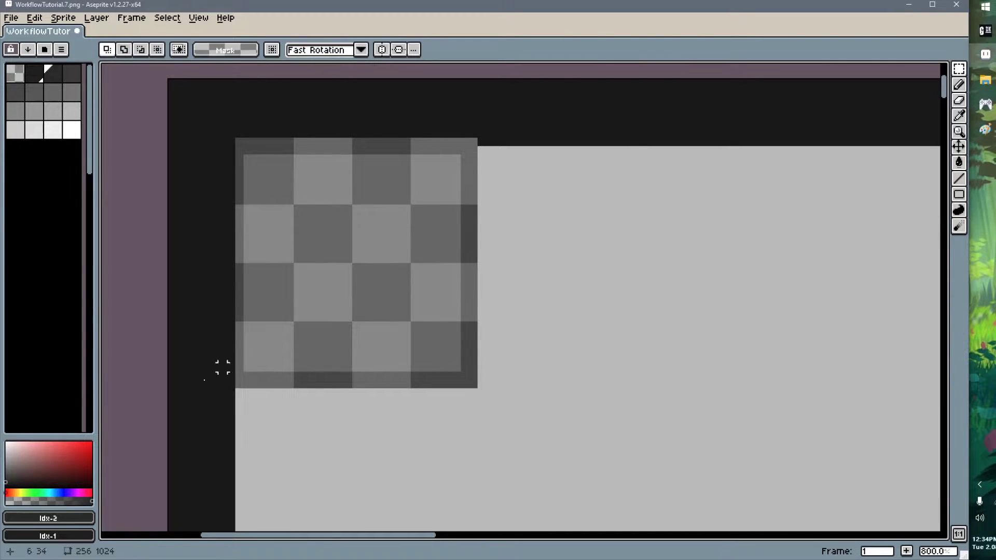
- Duplicate the tile's left pixel column one pixel outward, painting the stray pixel below it with the dark border colour, and save WorkflowTutorial.7.png
{"action": "left_click_drag", "start_coordinate": [239, 392], "coordinate": [238, 164]}
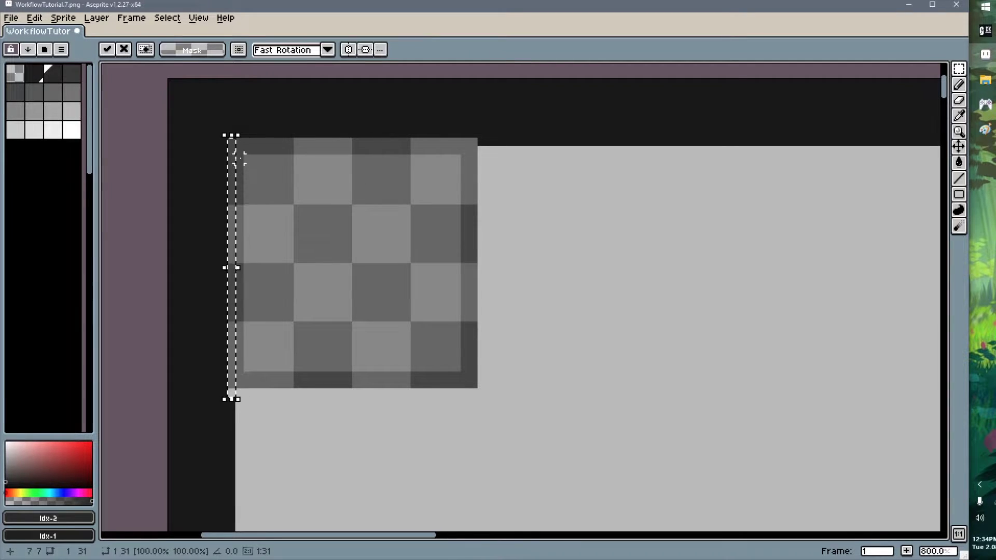
{"action": "left_click", "coordinate": [239, 158]}
{"action": "key", "text": "b"}
{"action": "left_click", "coordinate": [203, 358], "text": "alt"}
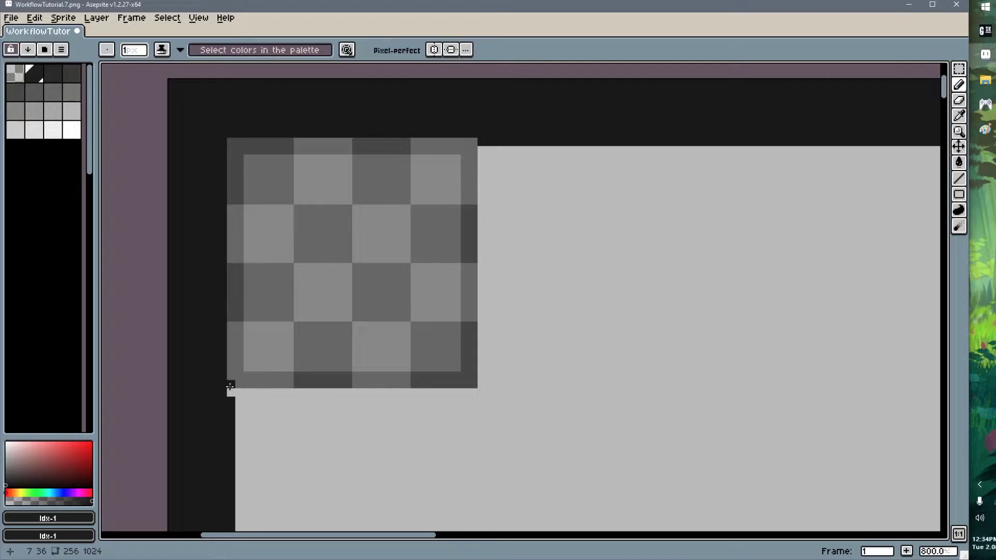
{"action": "key", "text": "ctrl+s"}
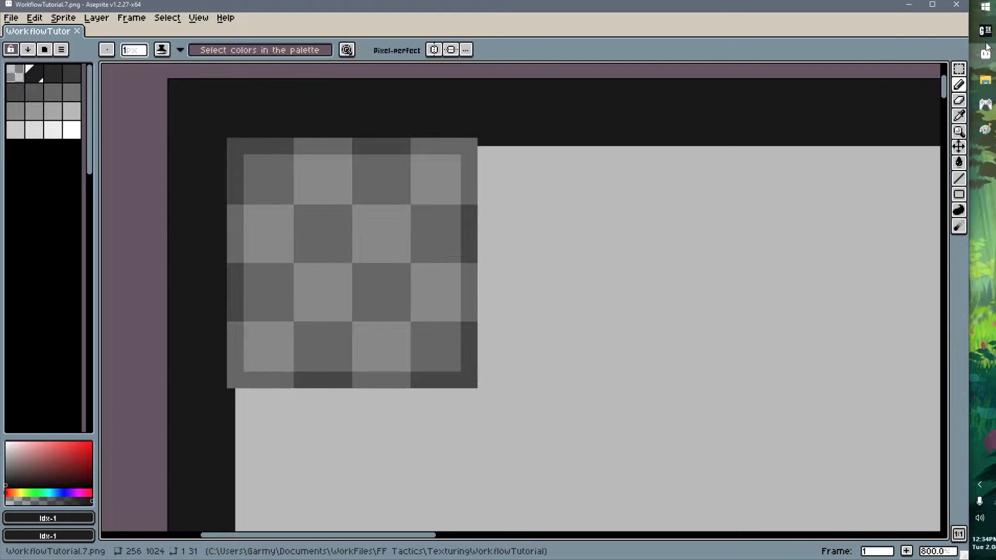
- Switch to GaneshaDx, collapse the UV Properties section and shut down the running ePSXe emulator
{"action": "key", "text": "alt+Tab"}
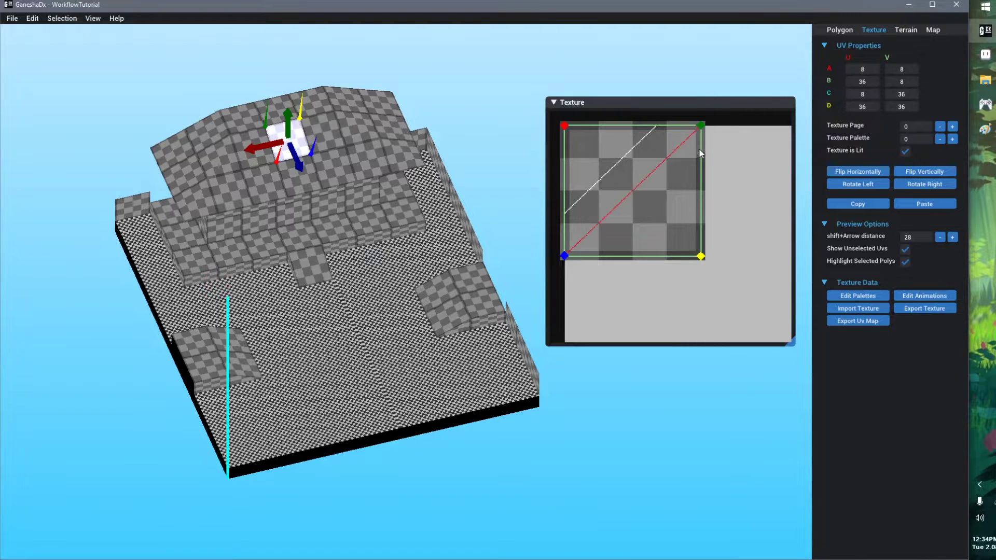
{"action": "left_click", "coordinate": [984, 112]}
{"action": "left_click", "coordinate": [841, 47]}
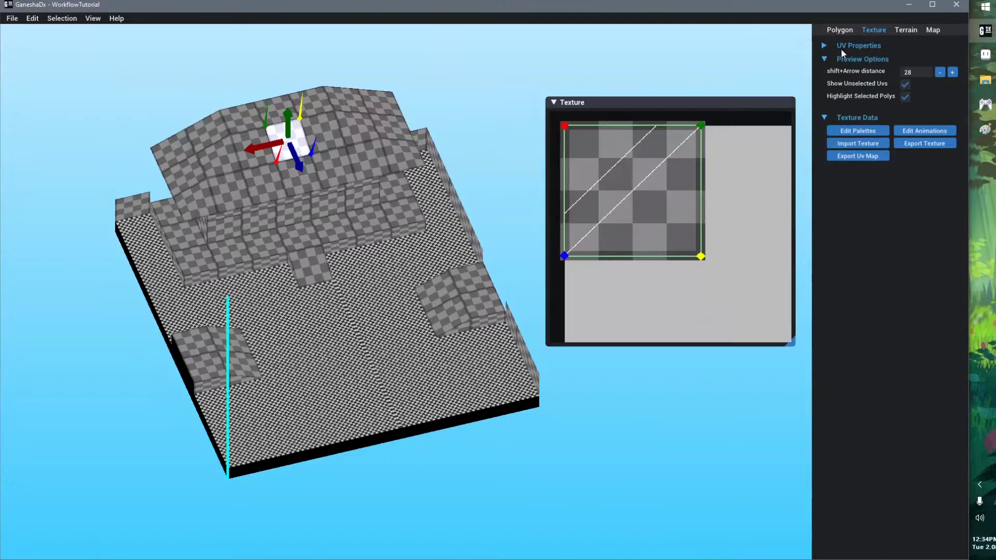
{"action": "left_click", "coordinate": [985, 106]}
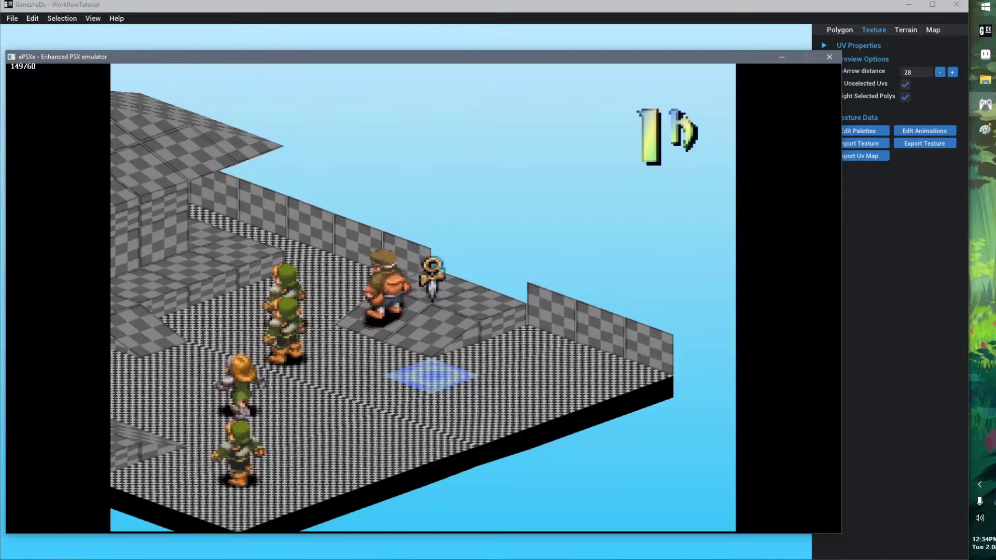
{"action": "key", "text": "Escape"}
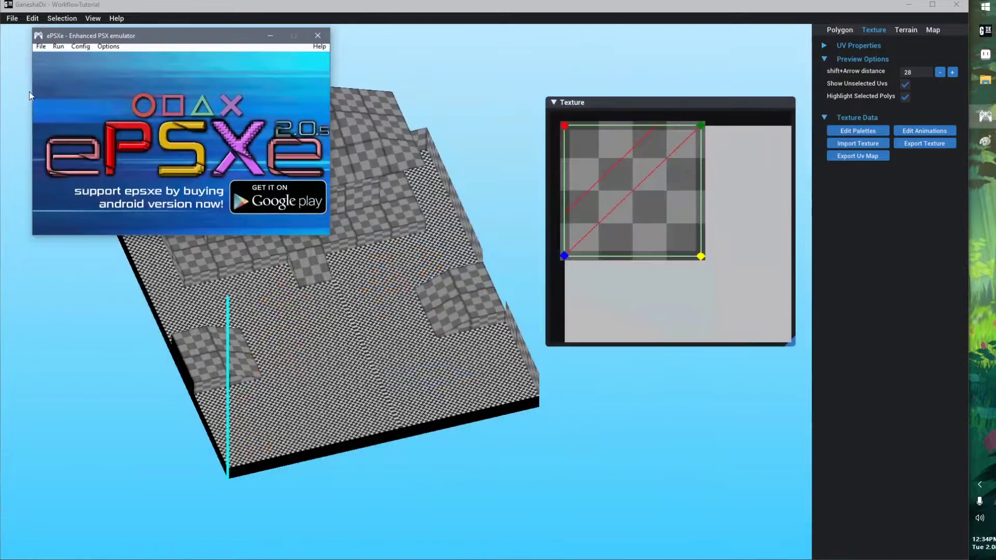
{"action": "left_click", "coordinate": [315, 40]}
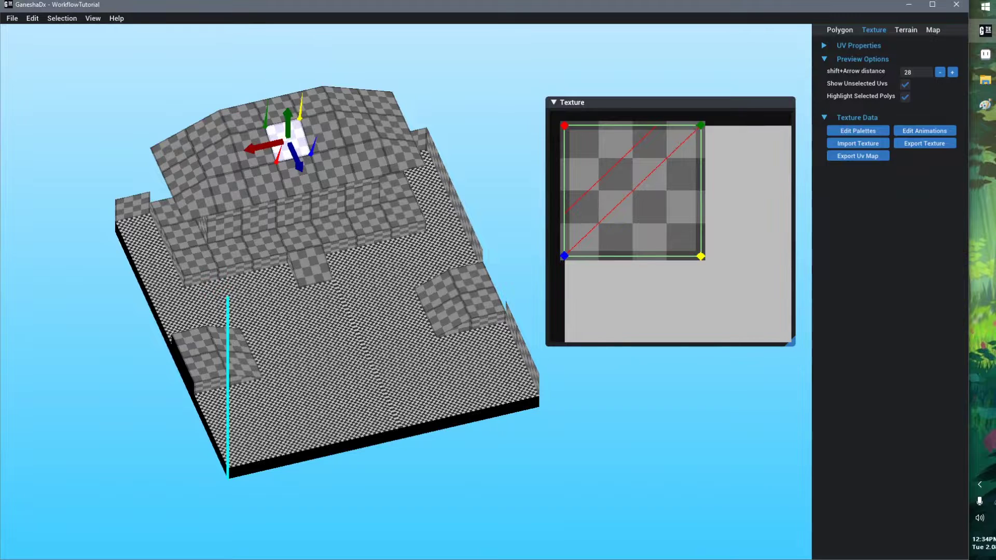
- Switch to the FF Tactics folder in File Explorer, run MAKE - TUT.bat and launch the _ePSXe shortcut
{"action": "left_click", "coordinate": [984, 80]}
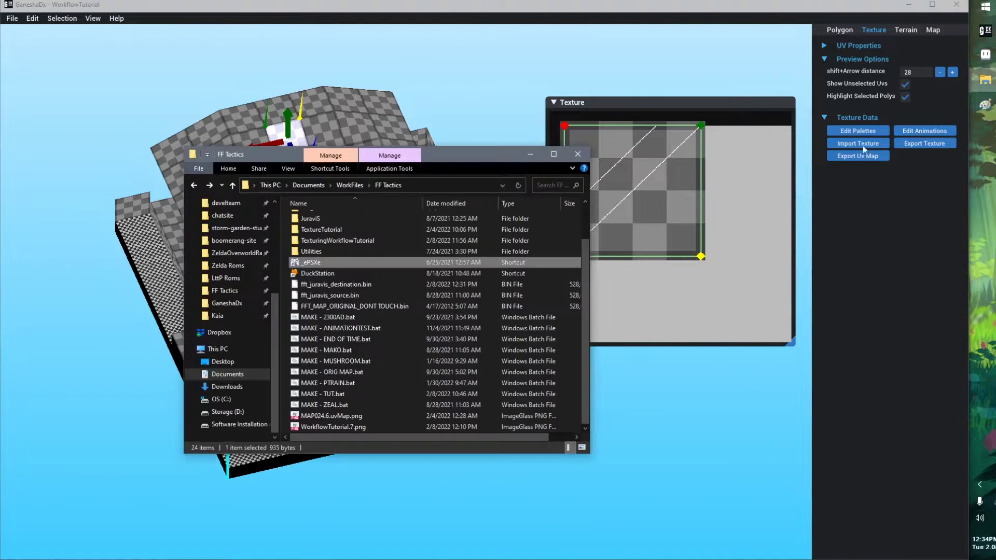
{"action": "double_click", "coordinate": [345, 395]}
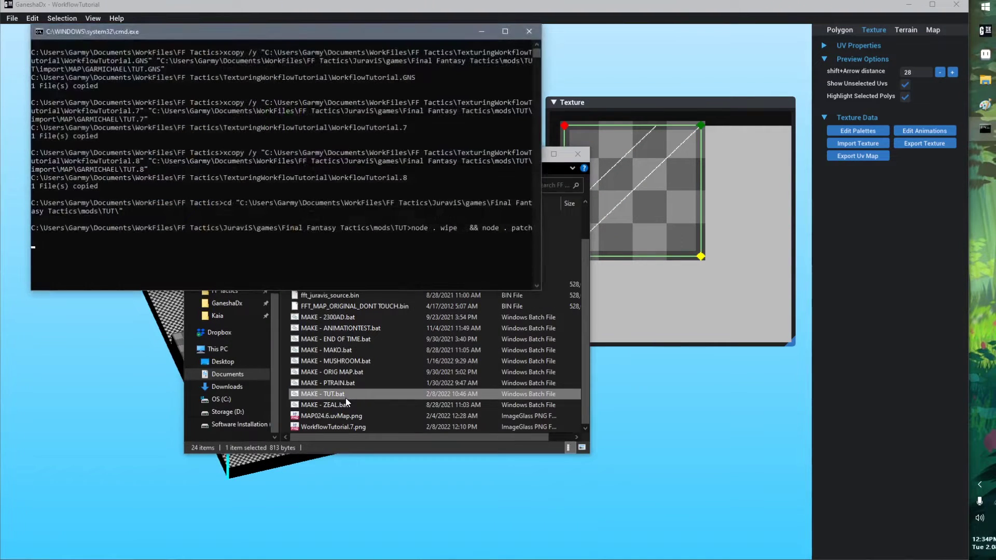
{"action": "left_click", "coordinate": [334, 261]}
{"action": "double_click", "coordinate": [334, 263]}
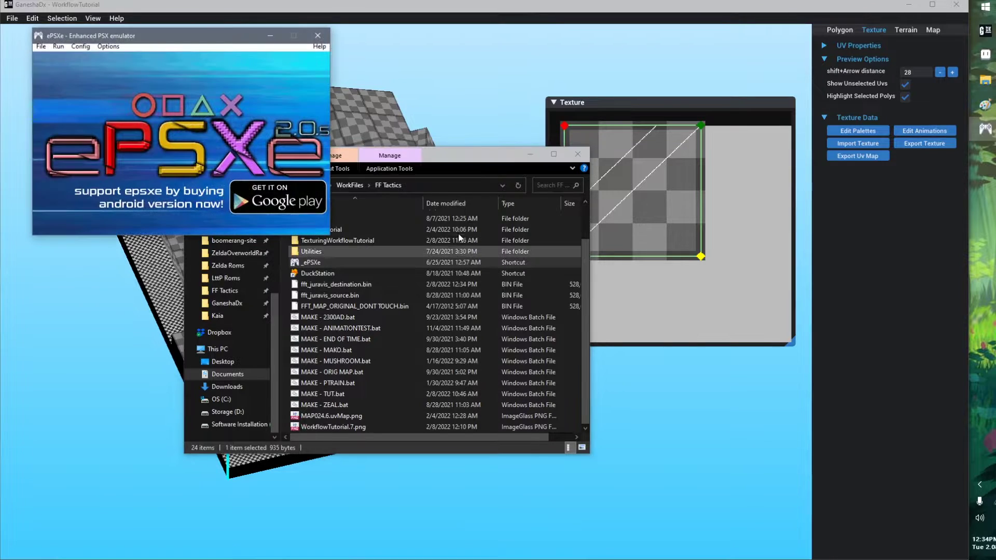
- Run the game ISO in the emulator and load save File 01 to view the textured map in battle
{"action": "left_click", "coordinate": [40, 48]}
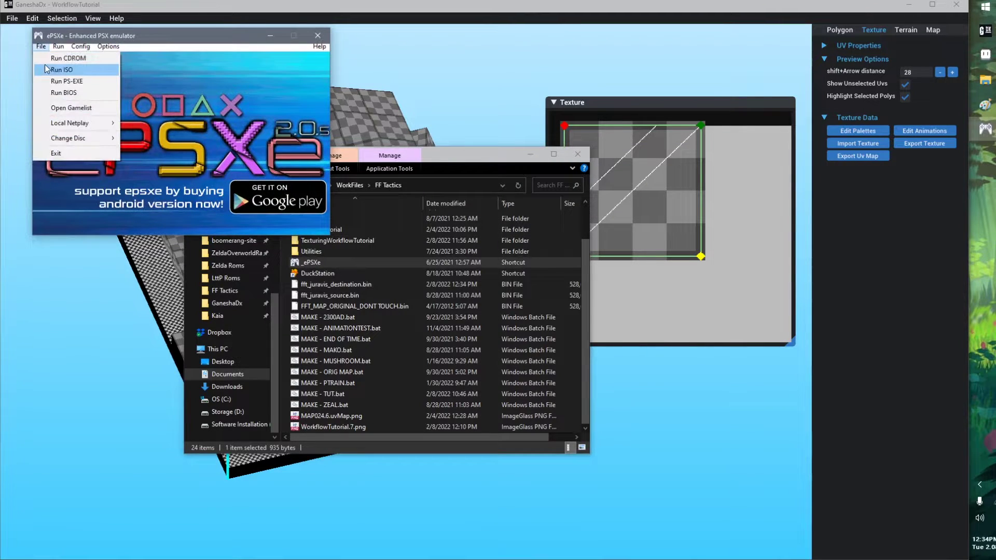
{"action": "left_click", "coordinate": [47, 70]}
{"action": "double_click", "coordinate": [205, 217]}
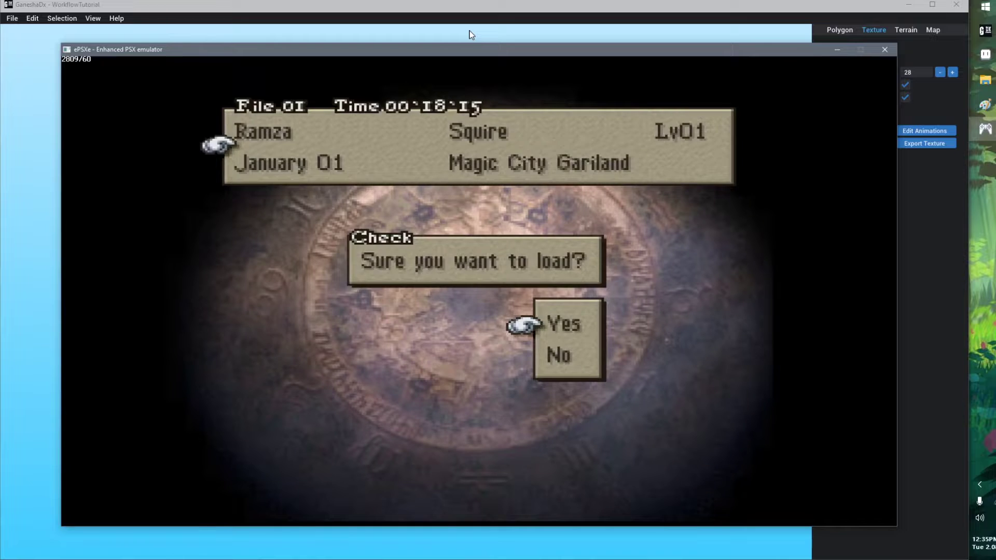
{"action": "key", "text": "x"}
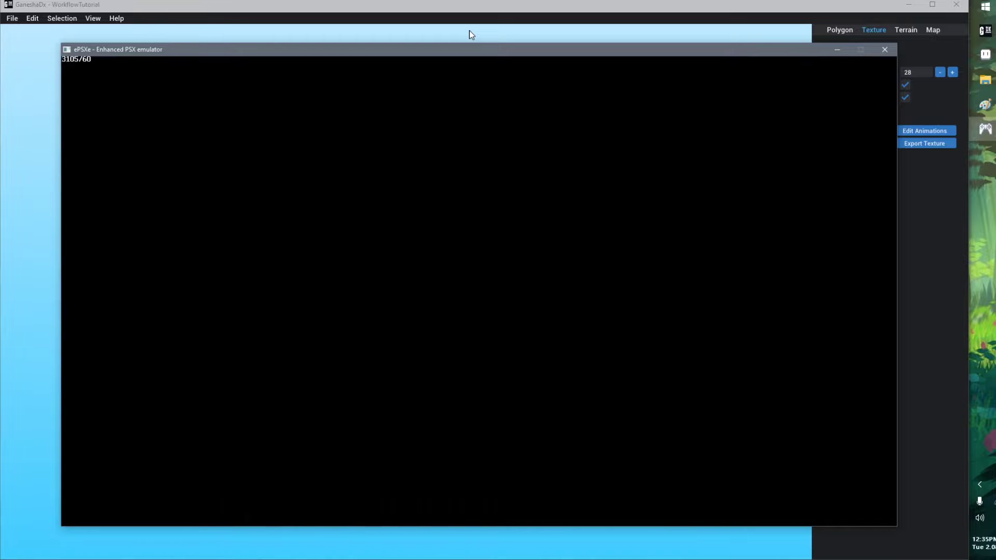
{"action": "key", "text": "x"}
{"action": "key", "text": "x"}
{"action": "key", "text": "v"}
{"action": "key", "text": "v"}
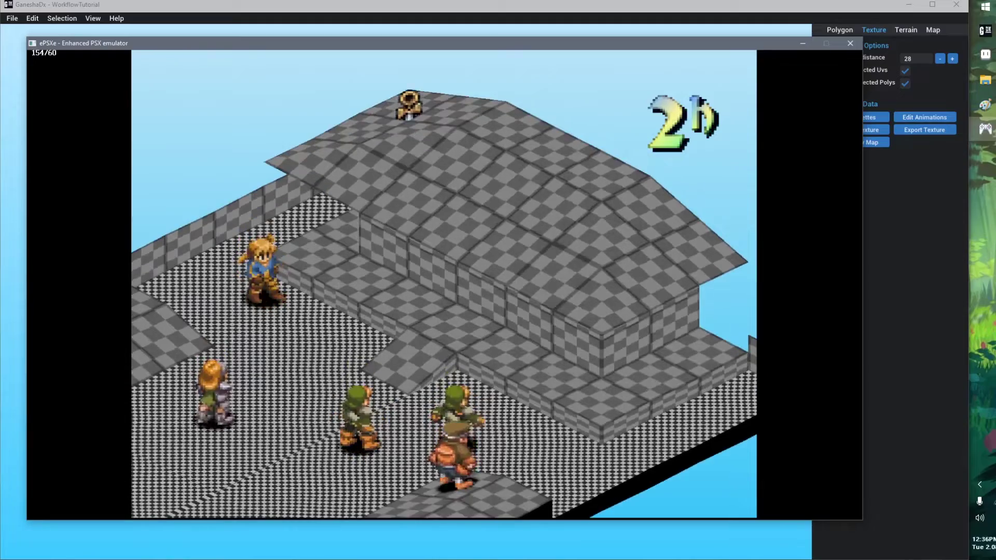
- Capture a screenshot of the checkered roof in the game and paste it into Paint to inspect its pixels up close
{"action": "key", "text": "super+shift+s"}
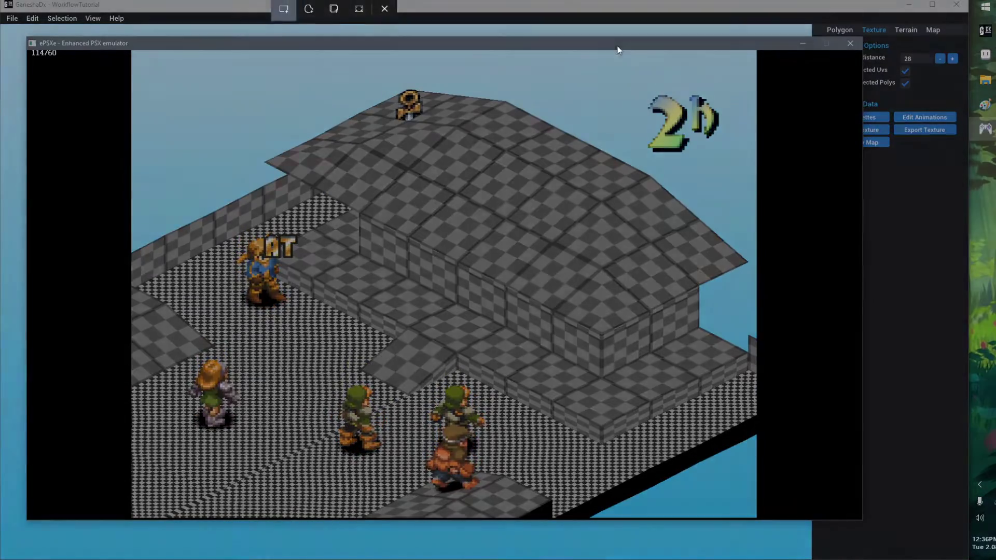
{"action": "left_click_drag", "start_coordinate": [409, 125], "coordinate": [676, 338]}
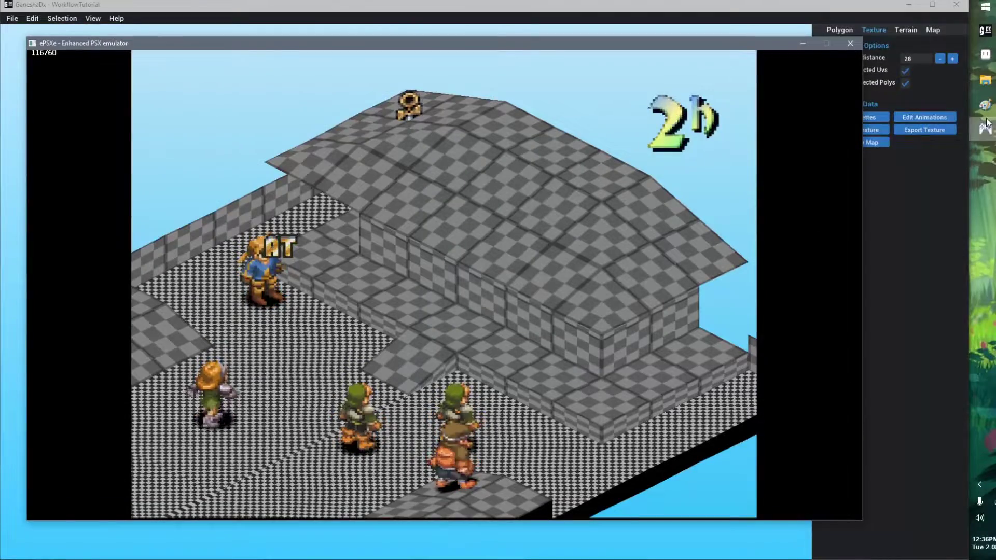
{"action": "left_click", "coordinate": [984, 106]}
{"action": "key", "text": "ctrl+v"}
{"action": "scroll", "coordinate": [428, 335], "scroll_direction": "down", "scroll_amount": 3}
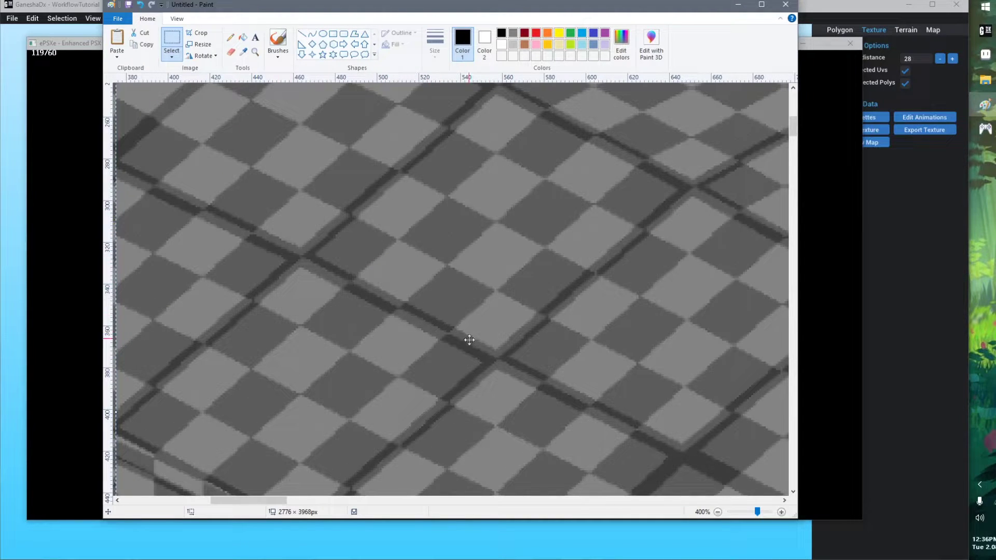
- Close Paint without saving the capture, quit the running game and close the ePSXe emulator
{"action": "left_click", "coordinate": [785, 5]}
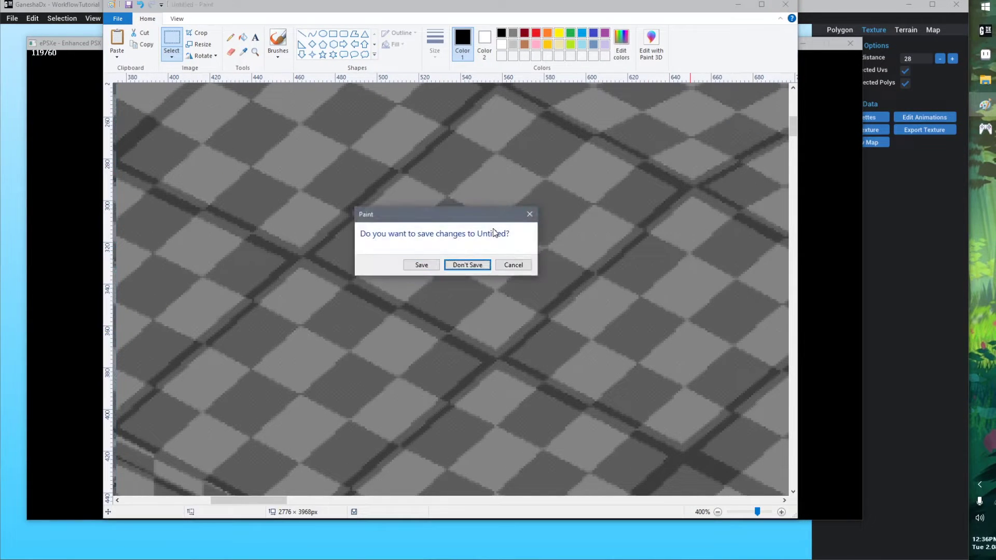
{"action": "left_click", "coordinate": [467, 265]}
{"action": "key", "text": "Escape"}
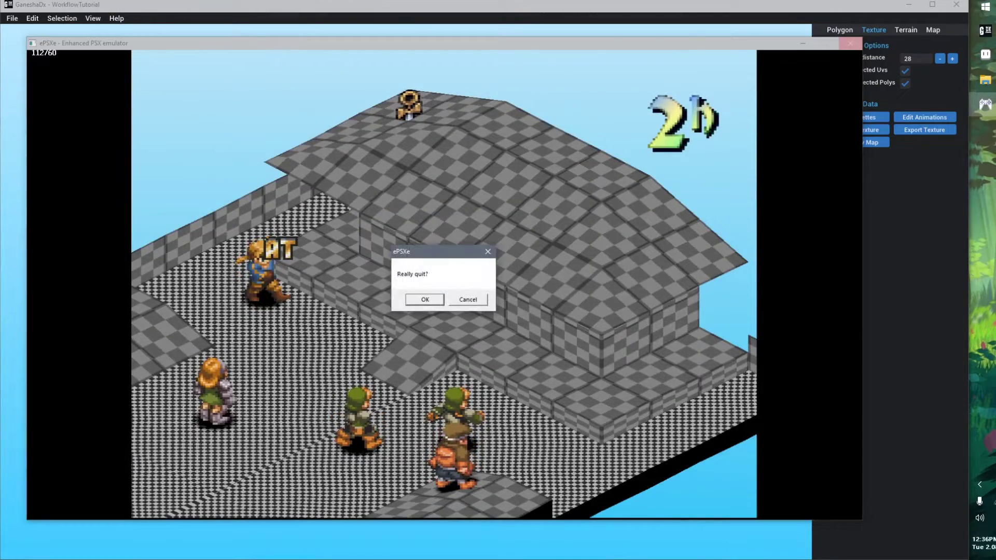
{"action": "left_click", "coordinate": [422, 300]}
{"action": "left_click", "coordinate": [319, 35]}
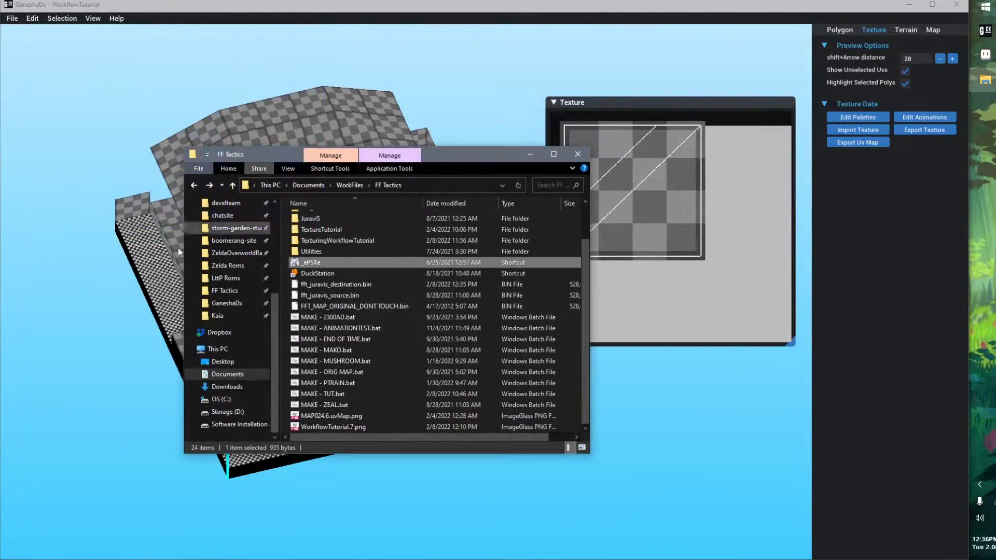
- Examine the map's ground in GaneshaDx, switch to Aseprite and inspect the large and fine checker patterns in WorkflowTutorial.7.png
{"action": "left_click", "coordinate": [94, 329]}
{"action": "scroll", "coordinate": [302, 296], "scroll_direction": "up", "scroll_amount": 4}
{"action": "middle_click_drag", "start_coordinate": [326, 287], "coordinate": [360, 145]}
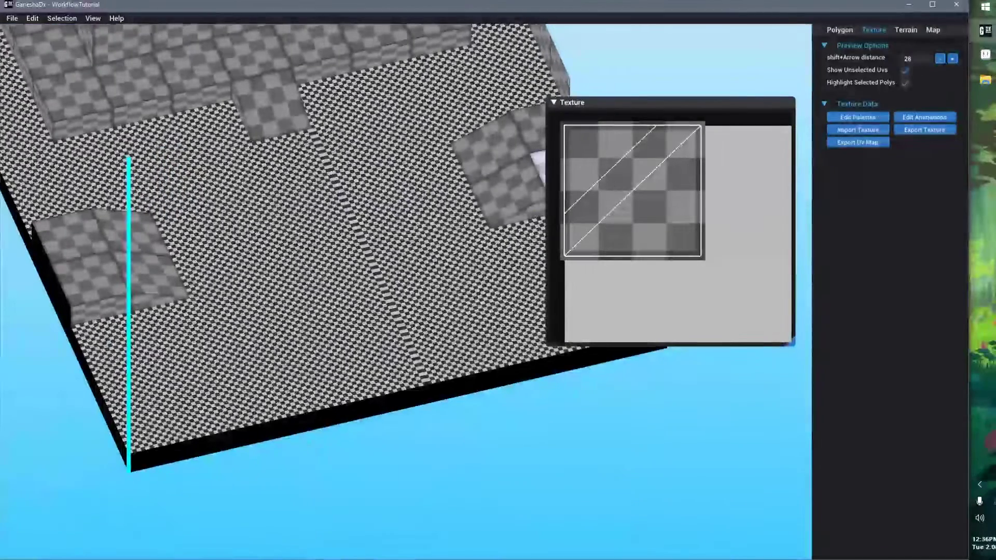
{"action": "left_click", "coordinate": [984, 54]}
{"action": "middle_click_drag", "start_coordinate": [382, 186], "coordinate": [396, 128]}
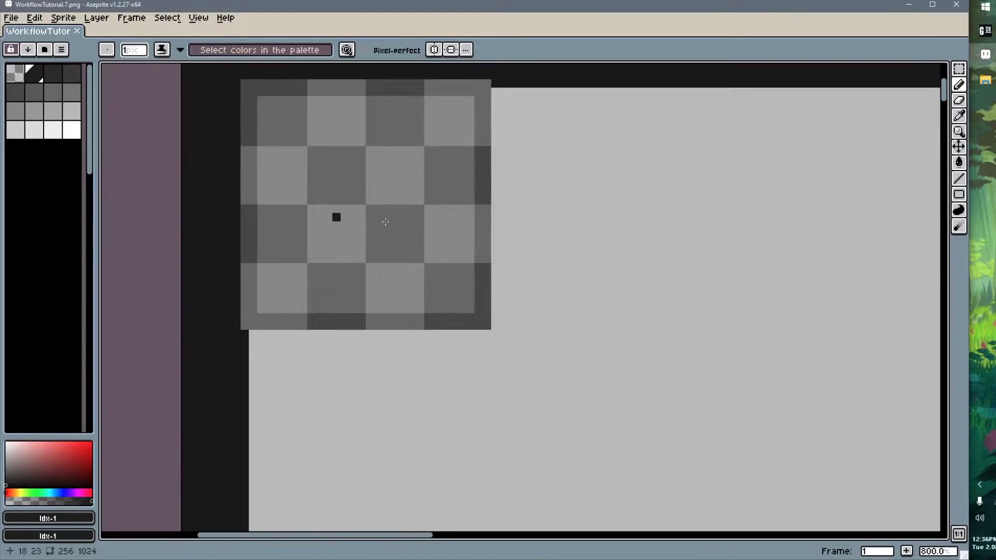
{"action": "scroll", "coordinate": [399, 334], "scroll_direction": "down", "scroll_amount": 3}
{"action": "middle_click_drag", "start_coordinate": [407, 358], "coordinate": [339, 149]}
{"action": "middle_click_drag", "start_coordinate": [352, 364], "coordinate": [314, 195]}
{"action": "scroll", "coordinate": [306, 259], "scroll_direction": "down", "scroll_amount": 2}
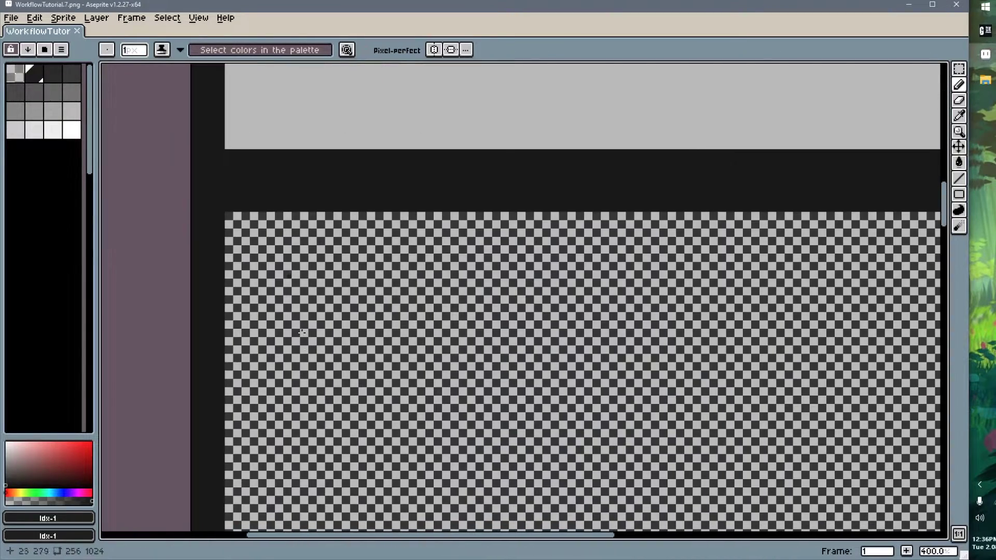
- Switch to GaneshaDx and examine how the ground polygons' UVs are laid out on the fine checker texture
{"action": "left_click", "coordinate": [977, 32]}
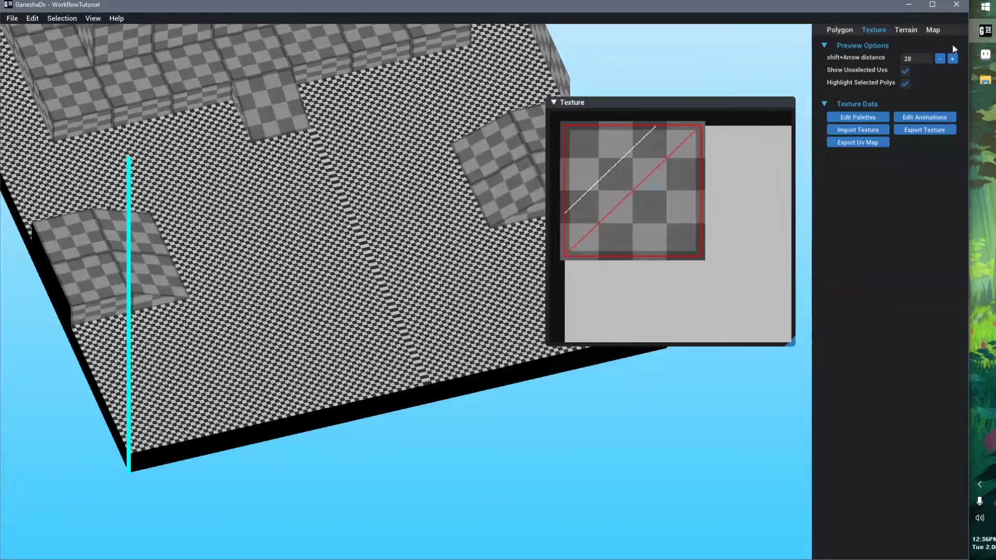
{"action": "scroll", "coordinate": [649, 163], "scroll_direction": "up", "scroll_amount": 3}
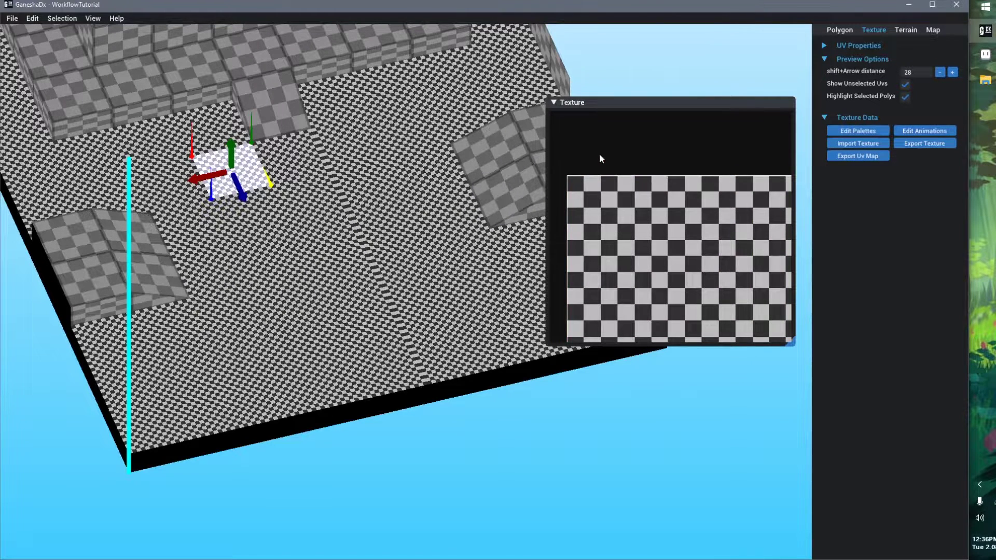
{"action": "scroll", "coordinate": [608, 152], "scroll_direction": "down", "scroll_amount": 4}
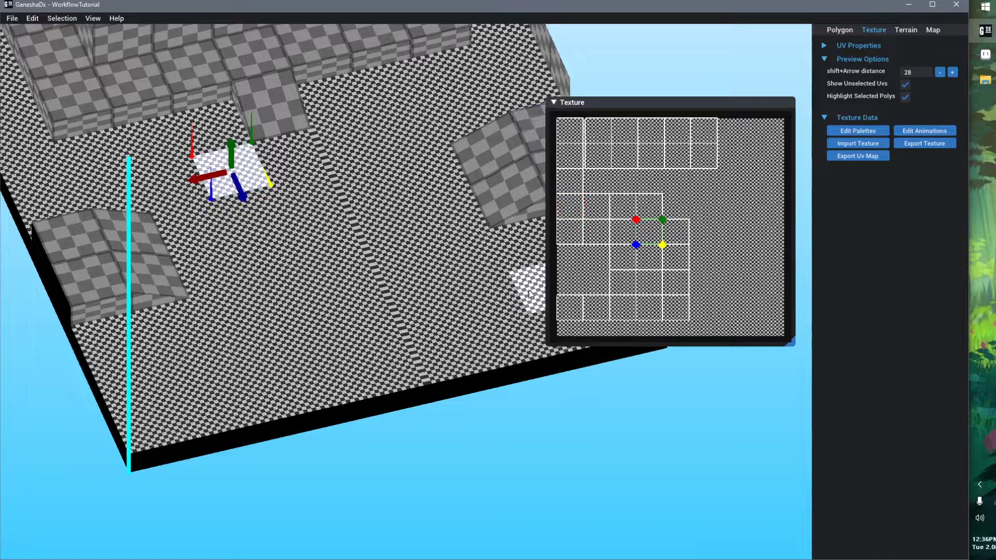
{"action": "left_click", "coordinate": [589, 235]}
- Select ground polygons one by one in a top-down view, starting at the map's upper-left corner, and clear the selection
{"action": "right_click_drag", "start_coordinate": [280, 228], "coordinate": [263, 355]}
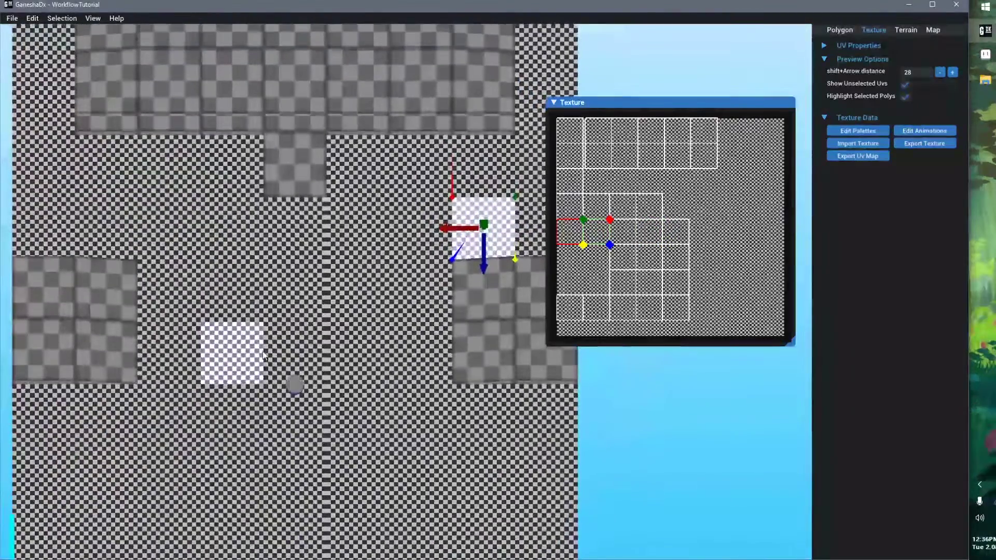
{"action": "scroll", "coordinate": [263, 355], "scroll_direction": "down", "scroll_amount": 4}
{"action": "middle_click_drag", "start_coordinate": [262, 311], "coordinate": [244, 336]}
{"action": "left_click", "coordinate": [170, 145]}
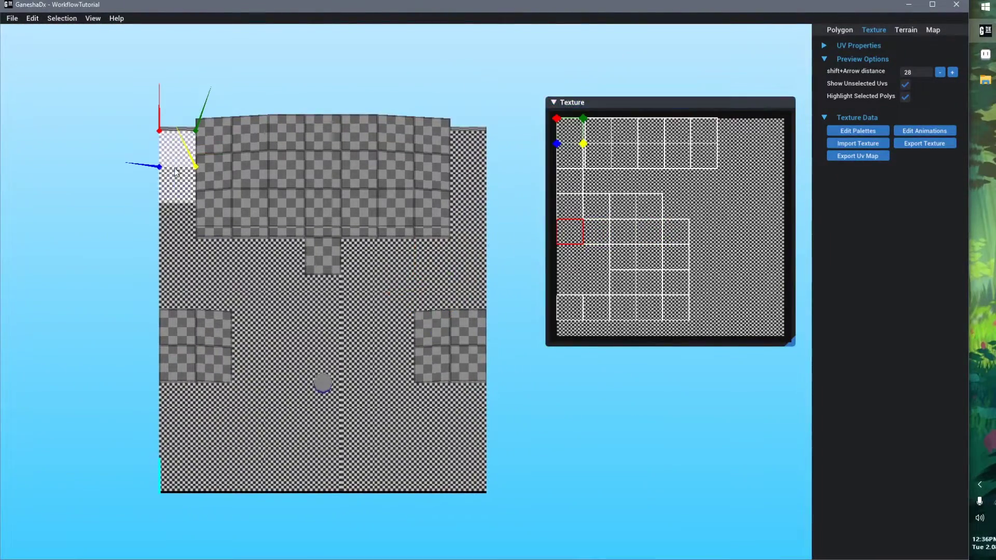
{"action": "left_click", "coordinate": [181, 220], "text": "ctrl"}
{"action": "left_click", "coordinate": [181, 256], "text": "ctrl"}
{"action": "left_click", "coordinate": [184, 291], "text": "ctrl"}
{"action": "left_click", "coordinate": [206, 298], "text": "ctrl"}
{"action": "left_click", "coordinate": [223, 261], "text": "ctrl"}
{"action": "left_click", "coordinate": [249, 260], "text": "ctrl"}
{"action": "left_click", "coordinate": [283, 262], "text": "ctrl"}
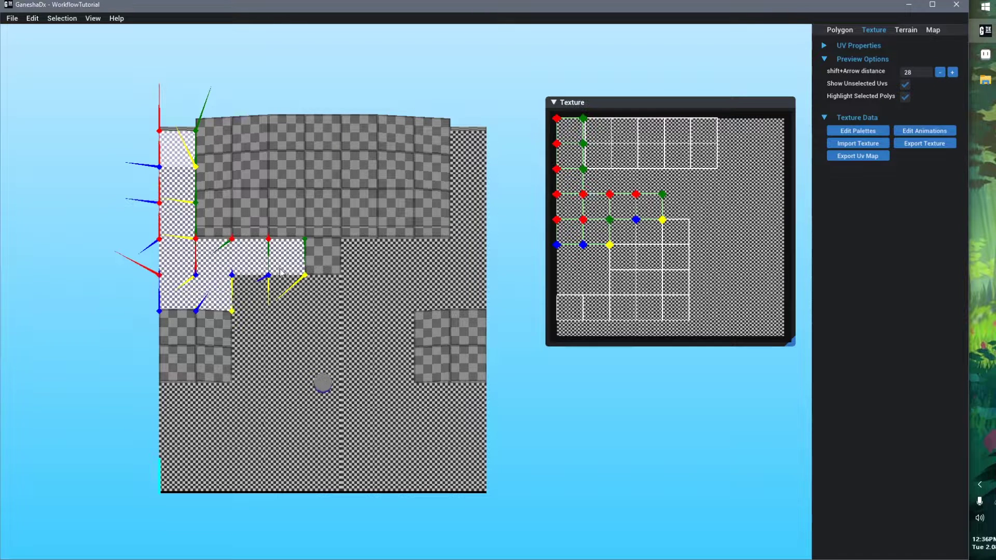
{"action": "left_click", "coordinate": [276, 287], "text": "ctrl"}
{"action": "left_click", "coordinate": [250, 293], "text": "ctrl"}
{"action": "left_click", "coordinate": [322, 293], "text": "ctrl"}
{"action": "left_click", "coordinate": [321, 330], "text": "ctrl"}
{"action": "left_click", "coordinate": [286, 329], "text": "ctrl"}
{"action": "left_click", "coordinate": [250, 330], "text": "ctrl"}
{"action": "left_click", "coordinate": [250, 365], "text": "ctrl"}
{"action": "left_click", "coordinate": [250, 401], "text": "ctrl"}
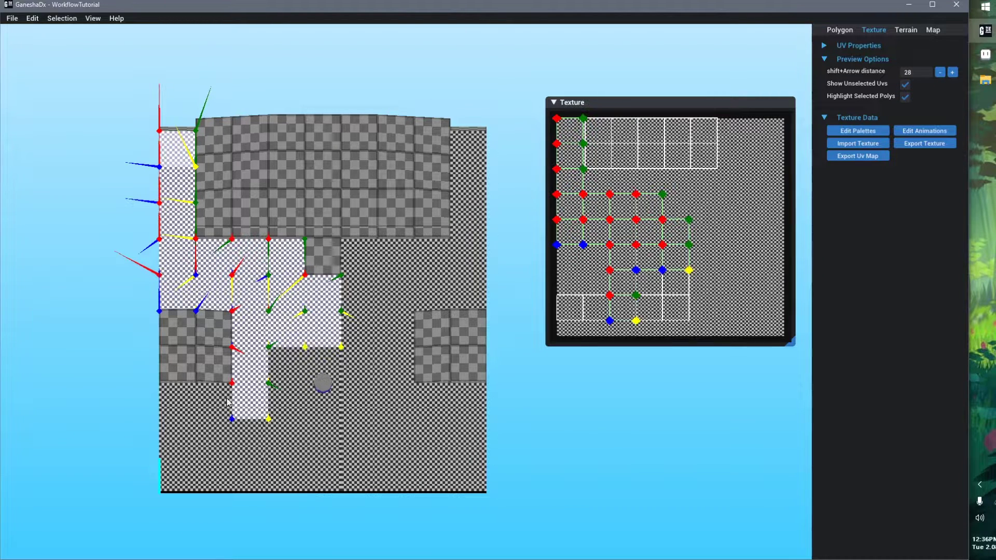
{"action": "left_click", "coordinate": [214, 400], "text": "ctrl"}
{"action": "mouse_move", "coordinate": [182, 450]}
{"action": "left_mouse_down", "text": "shift"}
{"action": "mouse_move", "coordinate": [213, 438]}
{"action": "mouse_move", "coordinate": [250, 471]}
{"action": "mouse_move", "coordinate": [322, 438]}
{"action": "mouse_move", "coordinate": [482, 481]}
{"action": "left_mouse_up", "text": "shift"}
{"action": "left_click", "coordinate": [630, 451]}
- Select one ground polygon near the map's centre, grow the selection over the entire mesh, and clear it
{"action": "left_click", "coordinate": [371, 381]}
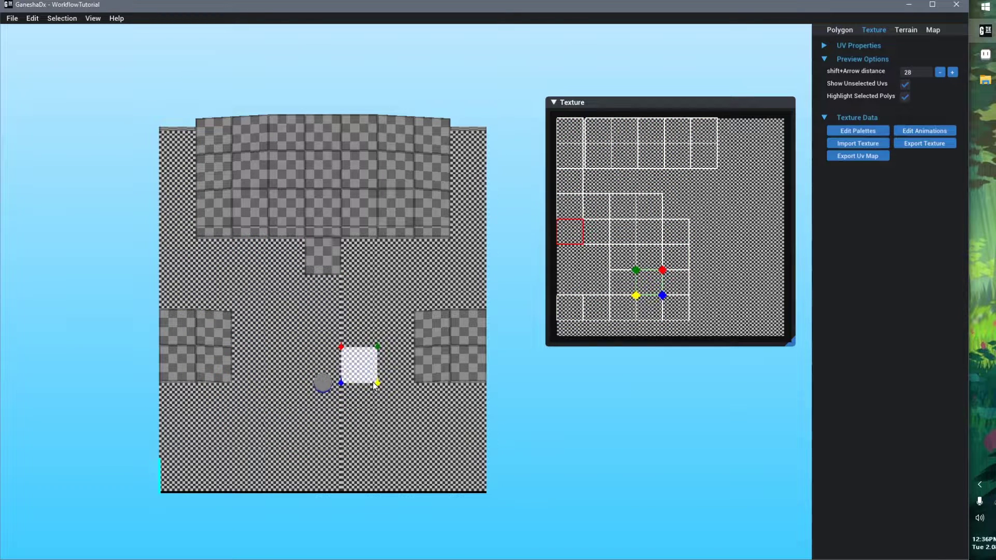
{"action": "key", "text": "g"}
{"action": "key", "text": "g"}
{"action": "key", "text": "g"}
{"action": "key", "text": "g"}
{"action": "key", "text": "g"}
{"action": "key", "text": "g"}
{"action": "key", "text": "g"}
{"action": "key", "text": "g"}
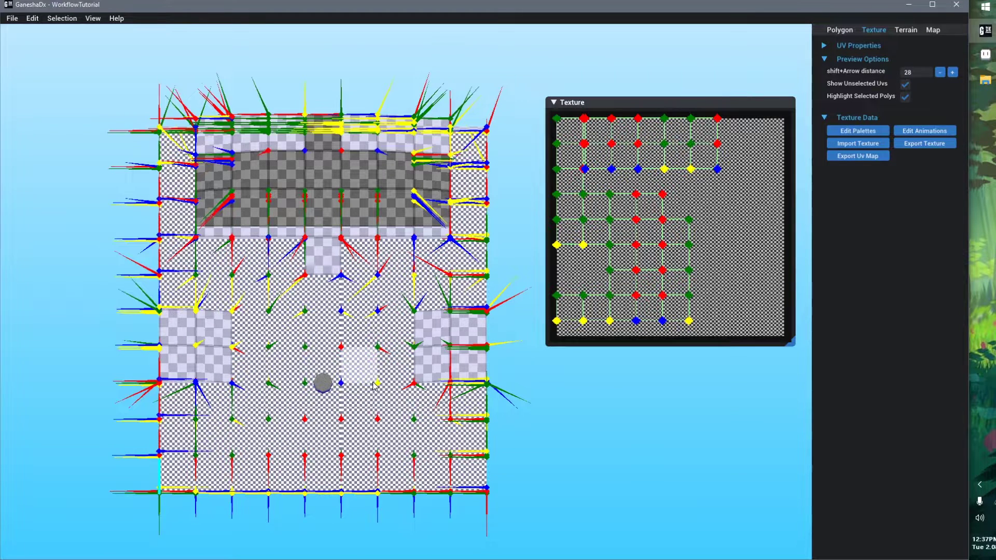
{"action": "left_click", "coordinate": [550, 388]}
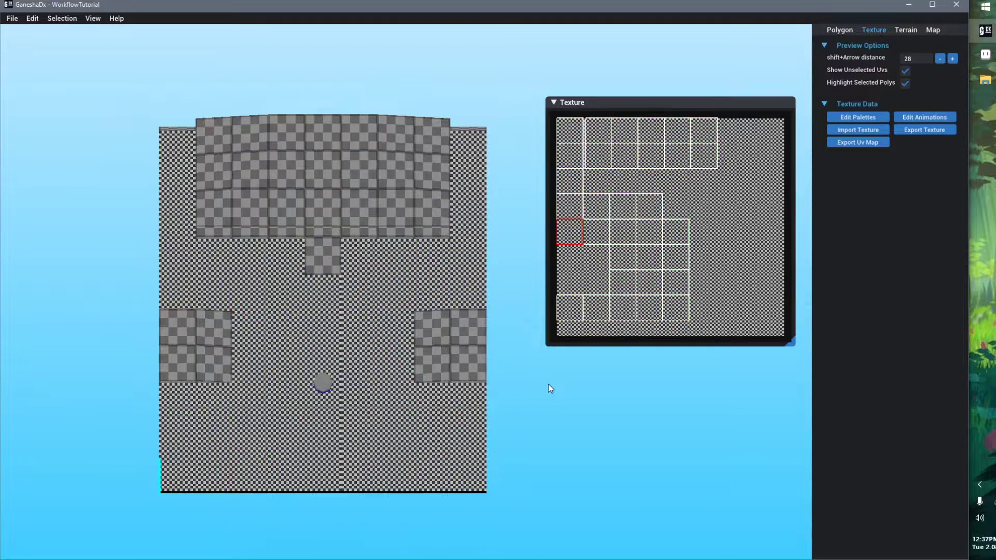
- Select a ground polygon by its UV, grow the selection across its connected UVs, and add the separate upper block of ground UVs
{"action": "left_click", "coordinate": [602, 237]}
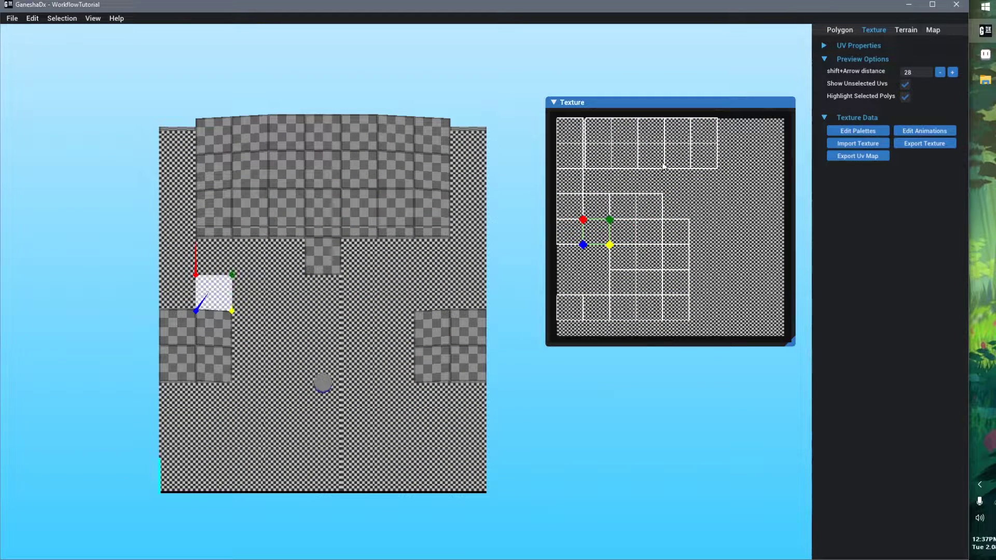
{"action": "key", "text": "g"}
{"action": "key", "text": "g"}
{"action": "key", "text": "g"}
{"action": "key", "text": "g"}
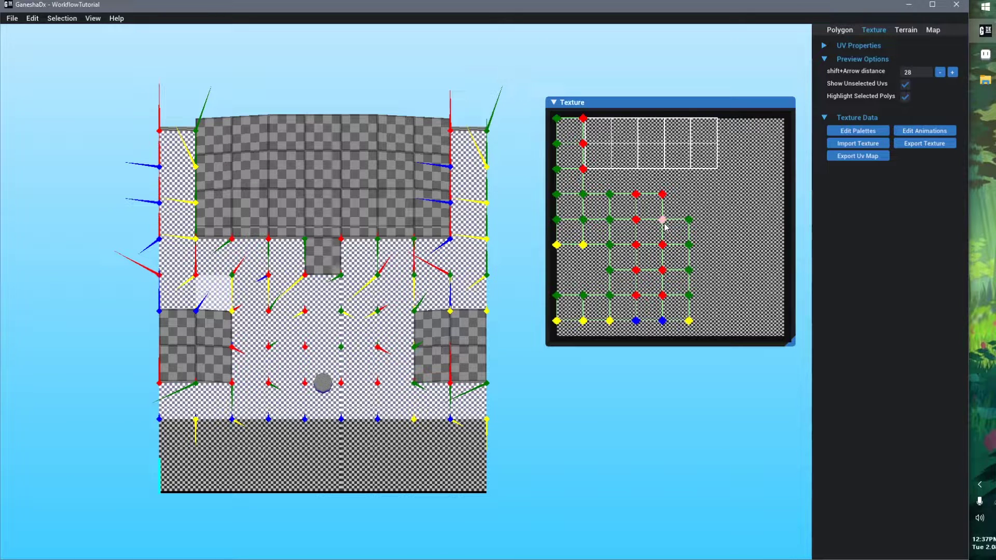
{"action": "left_click", "coordinate": [653, 152]}
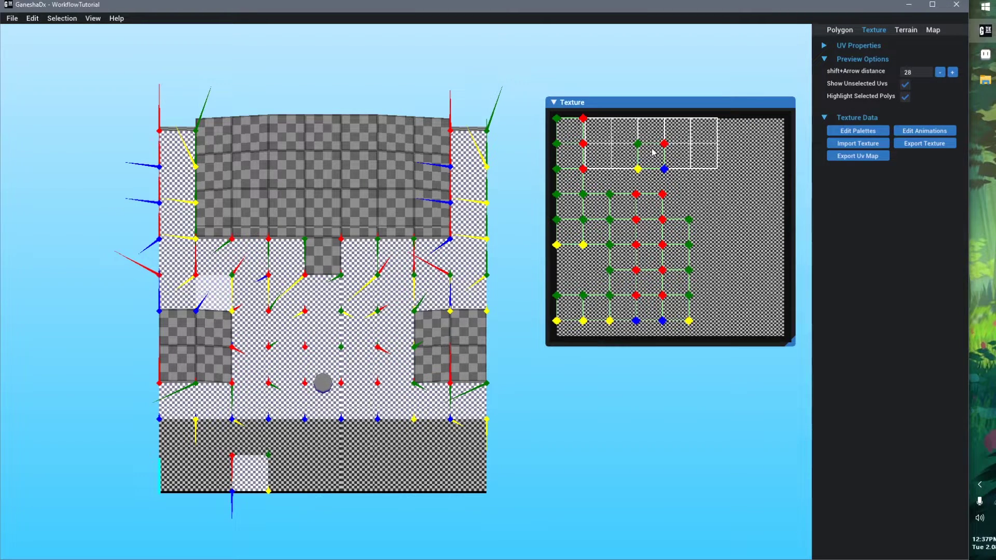
{"action": "left_click", "coordinate": [653, 152]}
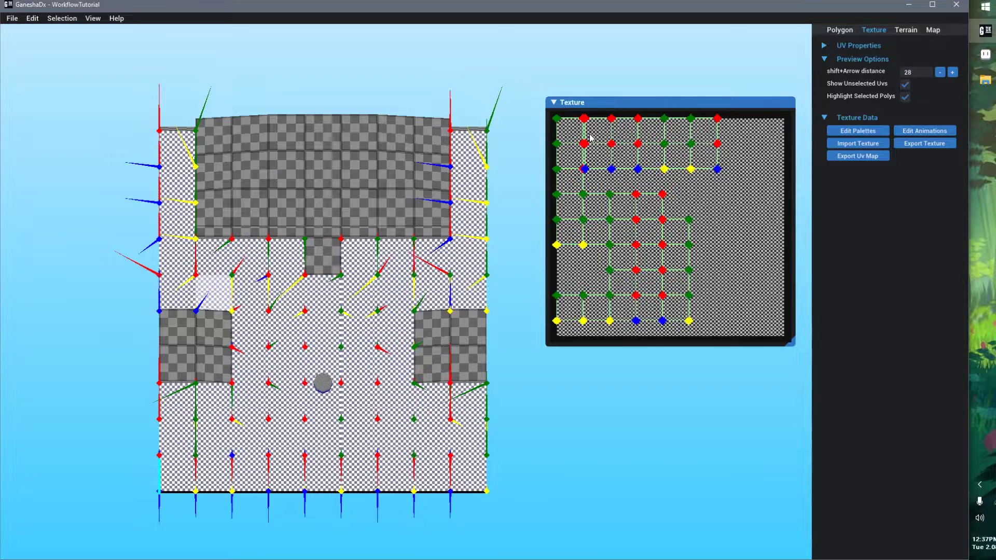
- Shift the selected ground UVs one pixel down and one pixel right on the checker texture, and clear the selection
{"action": "scroll", "coordinate": [590, 137], "scroll_direction": "up", "scroll_amount": 5}
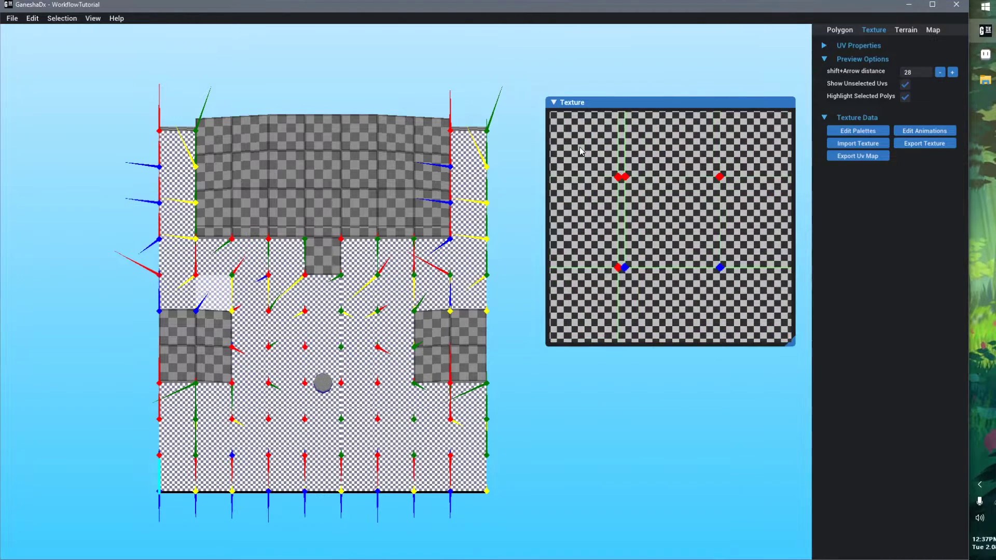
{"action": "middle_click_drag", "start_coordinate": [579, 151], "coordinate": [624, 196]}
{"action": "scroll", "coordinate": [624, 197], "scroll_direction": "up", "scroll_amount": 1}
{"action": "key", "text": "Down"}
{"action": "key", "text": "Down"}
{"action": "key", "text": "Up"}
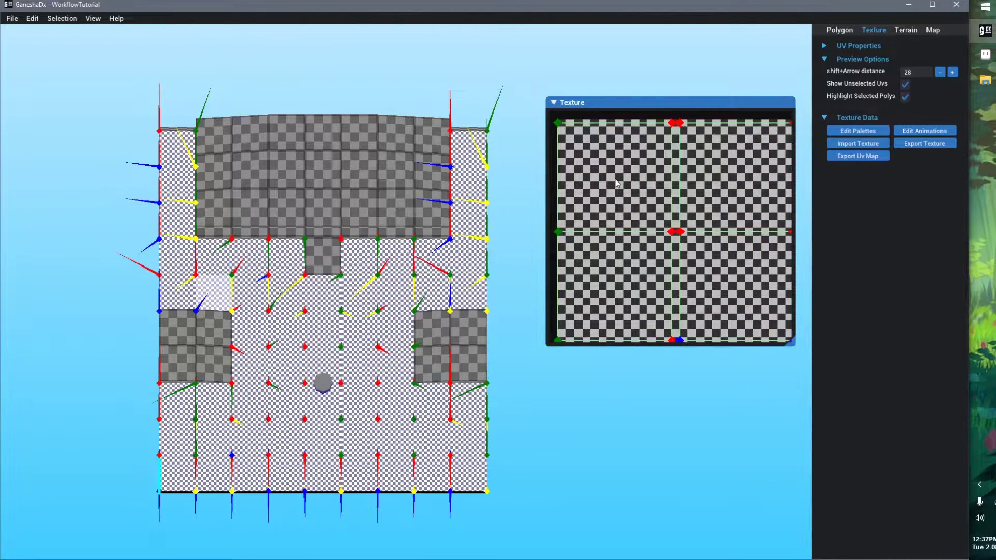
{"action": "key", "text": "Right"}
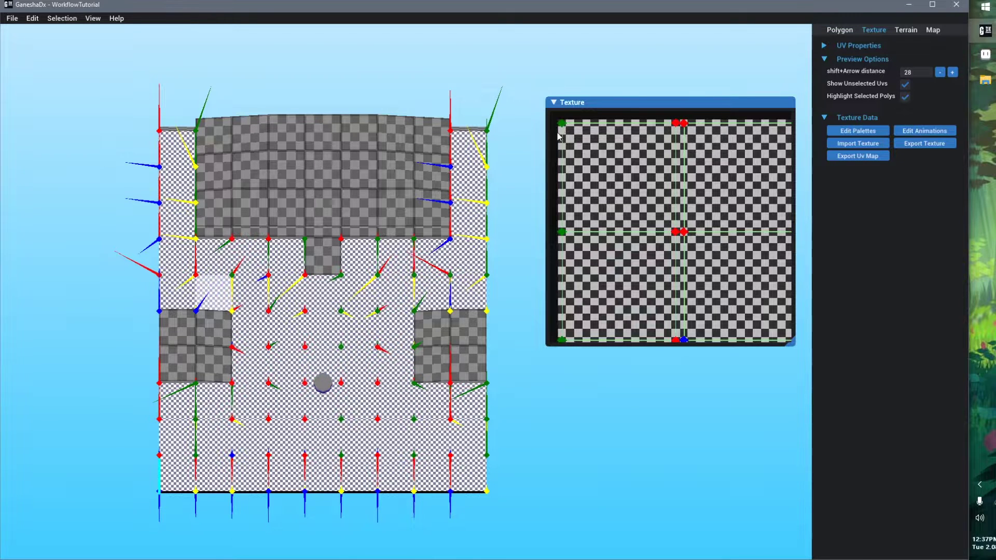
{"action": "key", "text": "Escape"}
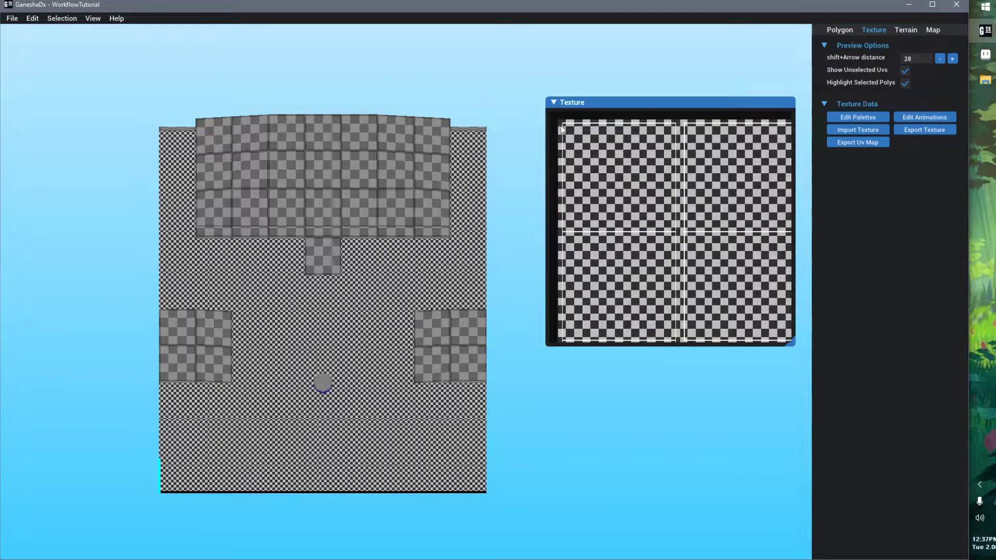
- Examine the gap between the ground UV blocks on the texture, select the polygons sharing the UV beside it, and clear the selection
{"action": "scroll", "coordinate": [660, 212], "scroll_direction": "down", "scroll_amount": 8}
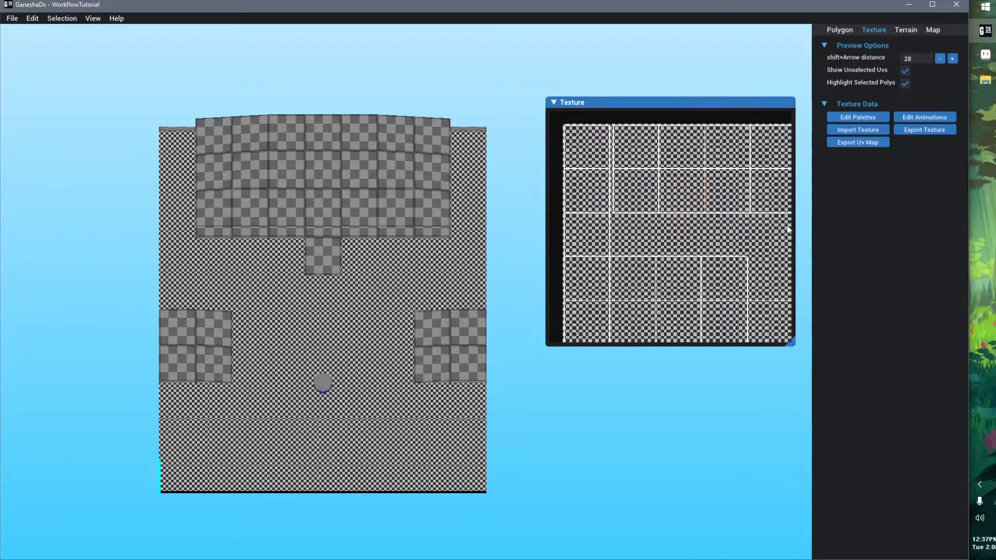
{"action": "scroll", "coordinate": [733, 180], "scroll_direction": "up", "scroll_amount": 4}
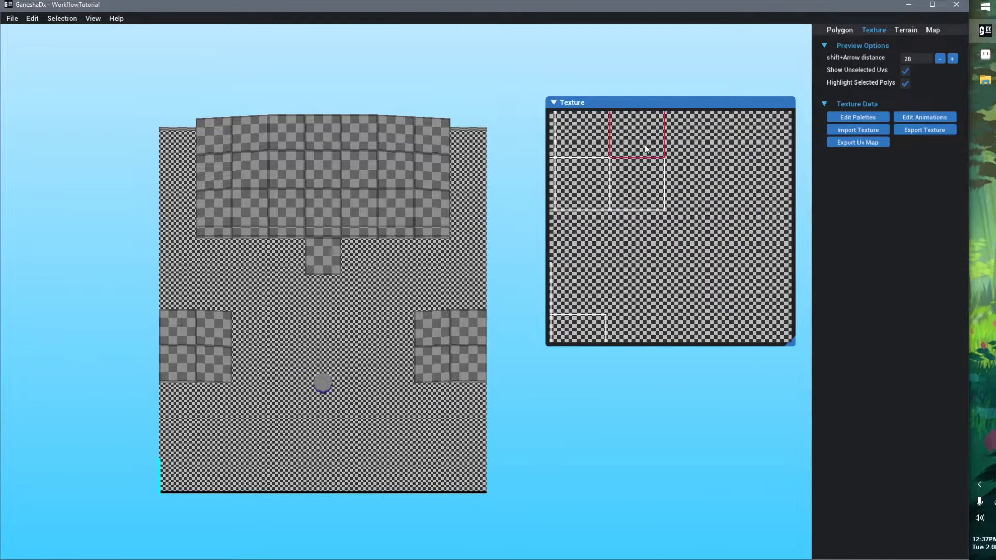
{"action": "middle_click_drag", "start_coordinate": [659, 193], "coordinate": [666, 284]}
{"action": "middle_click_drag", "start_coordinate": [596, 256], "coordinate": [726, 256]}
{"action": "scroll", "coordinate": [726, 261], "scroll_direction": "up", "scroll_amount": 5}
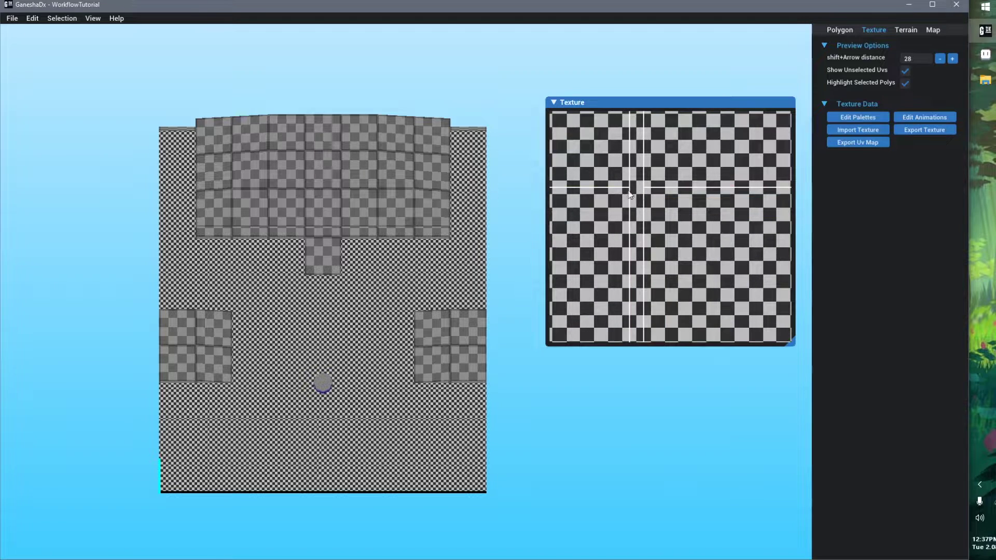
{"action": "left_click", "coordinate": [633, 203]}
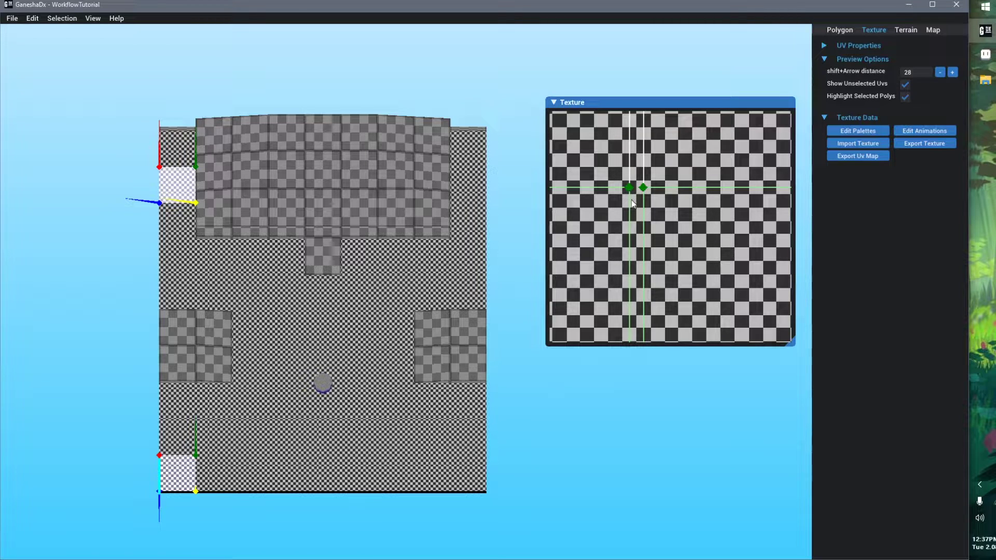
{"action": "left_click", "coordinate": [13, 341]}
- Save the map and open its texture palettes for editing
{"action": "middle_click_drag", "start_coordinate": [292, 361], "coordinate": [264, 311]}
{"action": "scroll", "coordinate": [263, 312], "scroll_direction": "down", "scroll_amount": 2}
{"action": "right_click_drag", "start_coordinate": [265, 310], "coordinate": [293, 269]}
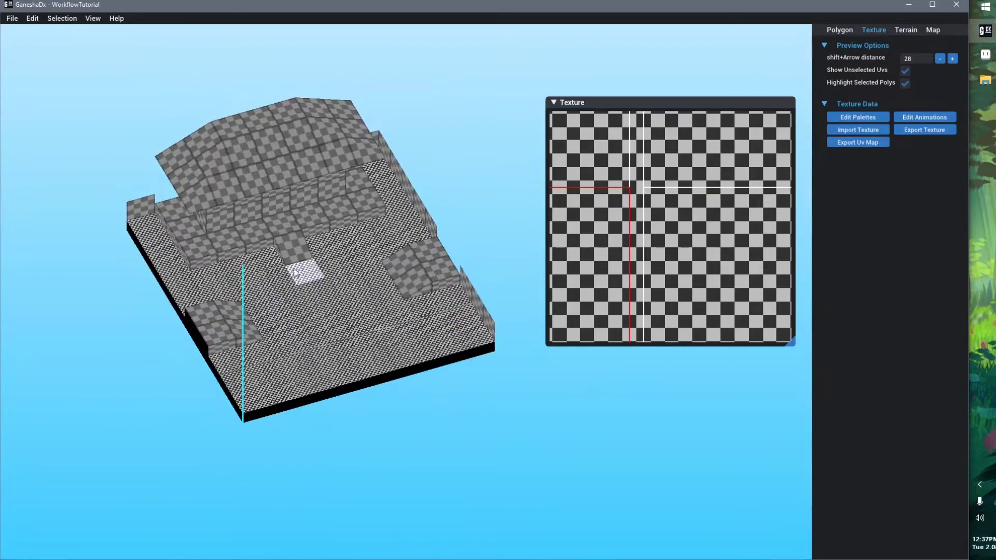
{"action": "key", "text": "ctrl+s"}
{"action": "scroll", "coordinate": [266, 303], "scroll_direction": "up", "scroll_amount": 2}
{"action": "middle_click_drag", "start_coordinate": [265, 303], "coordinate": [332, 352]}
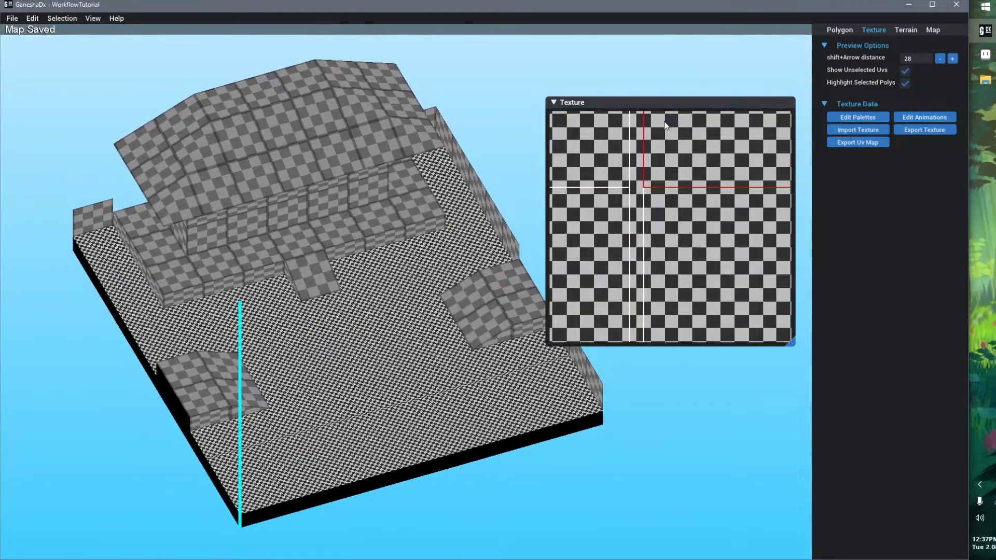
{"action": "left_click_drag", "start_coordinate": [673, 101], "coordinate": [575, 88]}
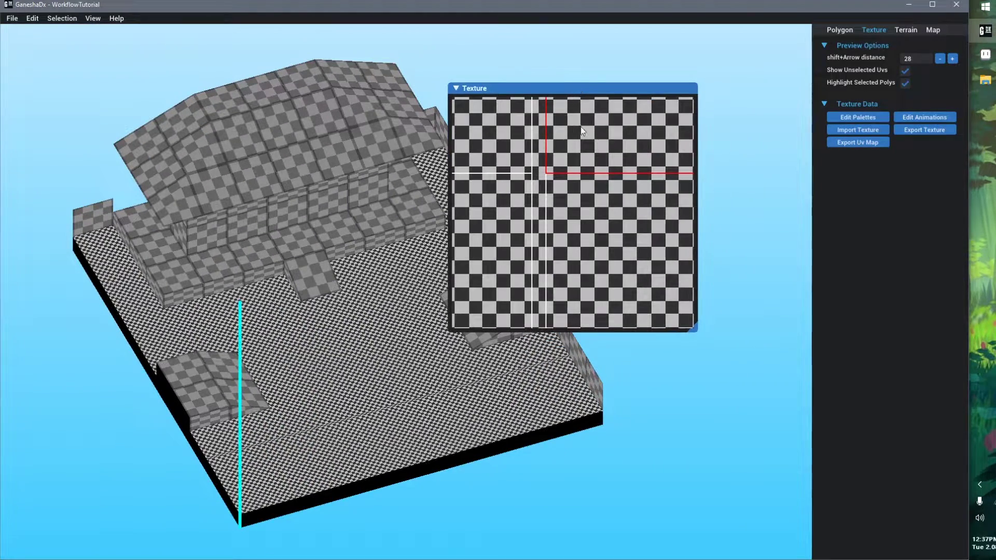
{"action": "left_click", "coordinate": [869, 120]}
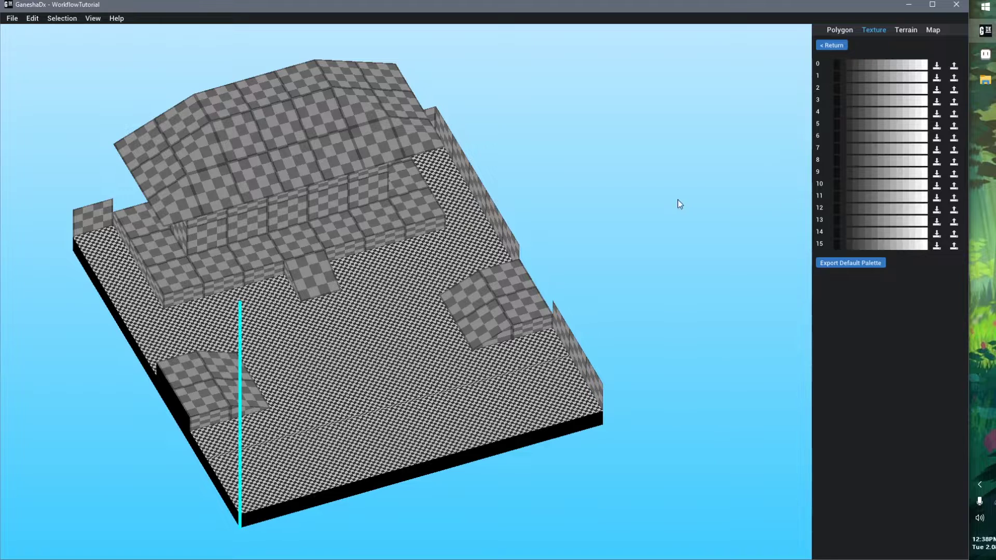
- Switch to Aseprite and recolour the dark checker squares, palette index 3, to a medium green
{"action": "mouse_move", "coordinate": [985, 57]}
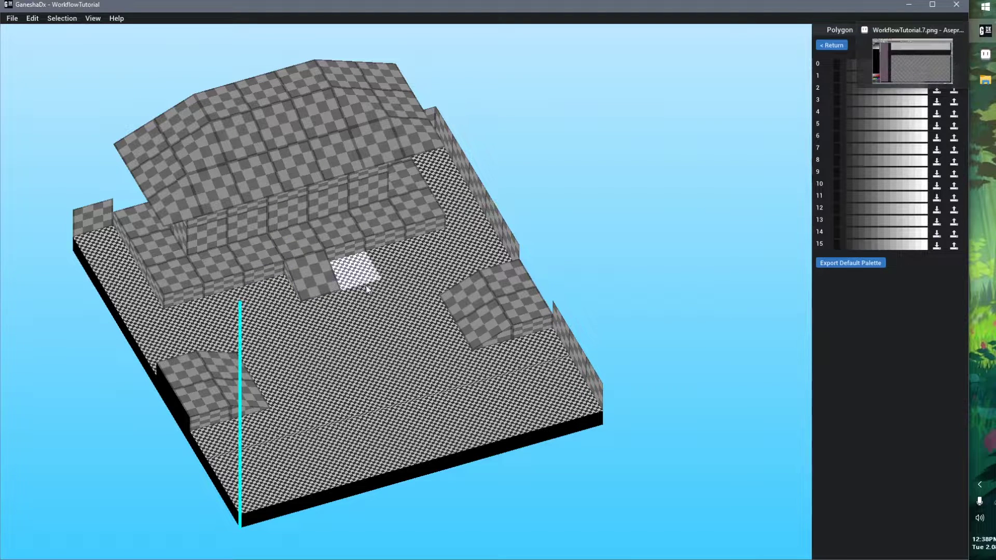
{"action": "left_click", "coordinate": [984, 55]}
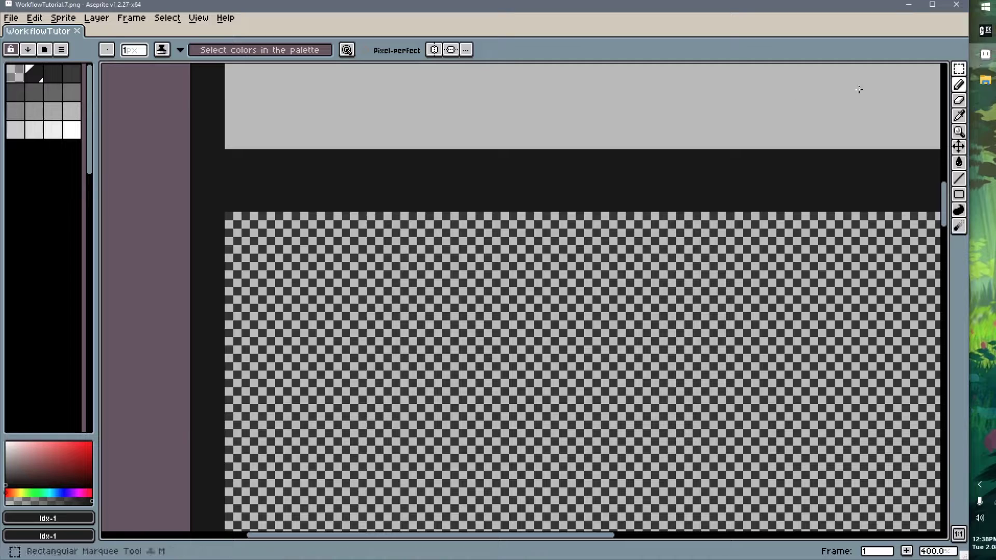
{"action": "scroll", "coordinate": [859, 90], "scroll_direction": "down", "scroll_amount": 3}
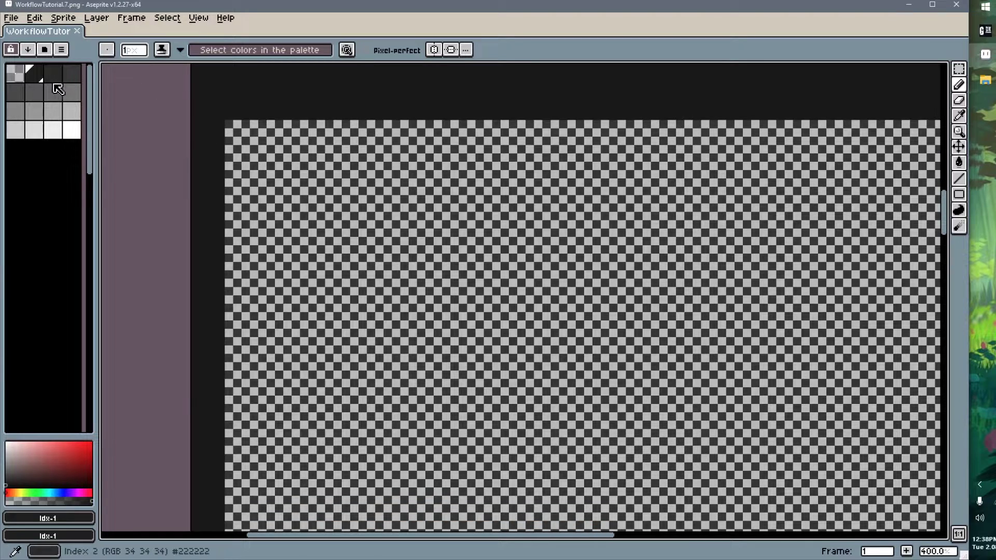
{"action": "key", "text": "i"}
{"action": "left_click", "coordinate": [253, 162]}
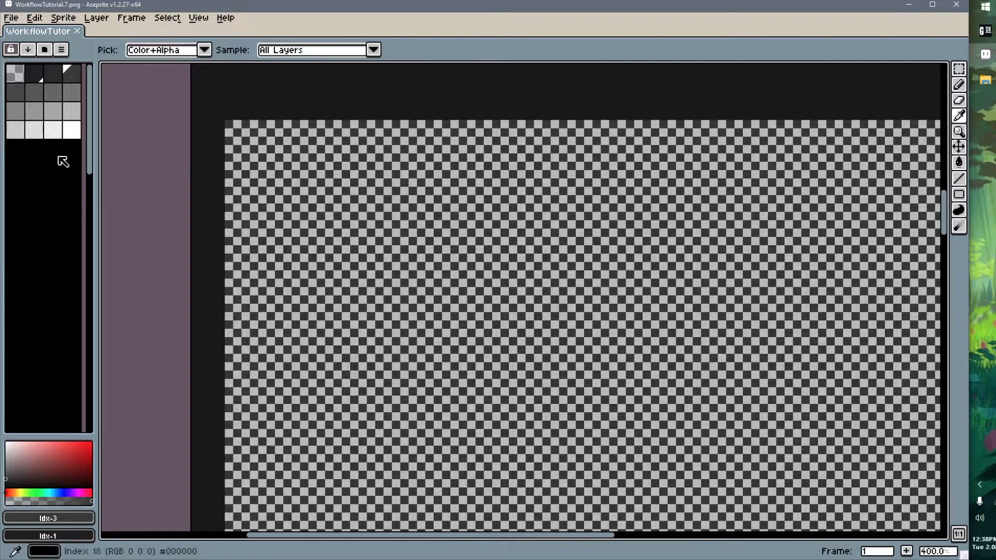
{"action": "left_click", "coordinate": [39, 491]}
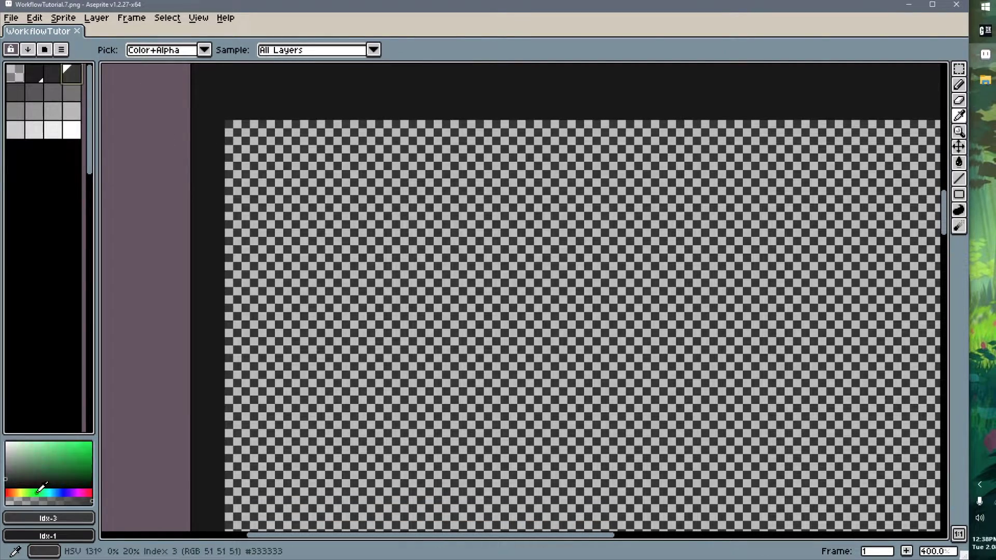
{"action": "mouse_move", "coordinate": [41, 487]}
{"action": "left_mouse_down"}
{"action": "mouse_move", "coordinate": [100, 438]}
{"action": "mouse_move", "coordinate": [94, 460]}
{"action": "left_mouse_up"}
- Sample the light checker squares and recolour their palette entry, index 11, to a dark green
{"action": "key", "text": "b"}
{"action": "scroll", "coordinate": [349, 211], "scroll_direction": "up", "scroll_amount": 6}
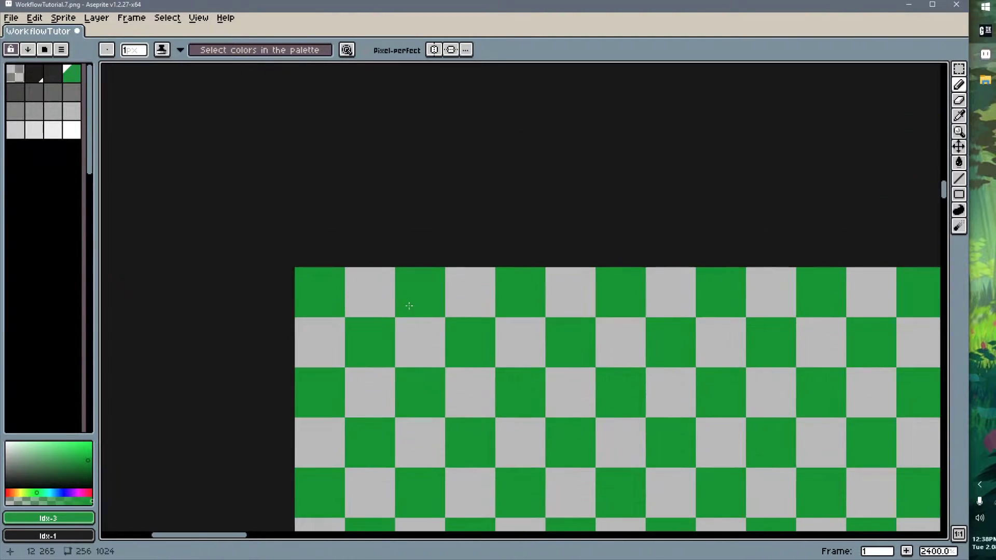
{"action": "left_click", "coordinate": [373, 300], "text": "alt"}
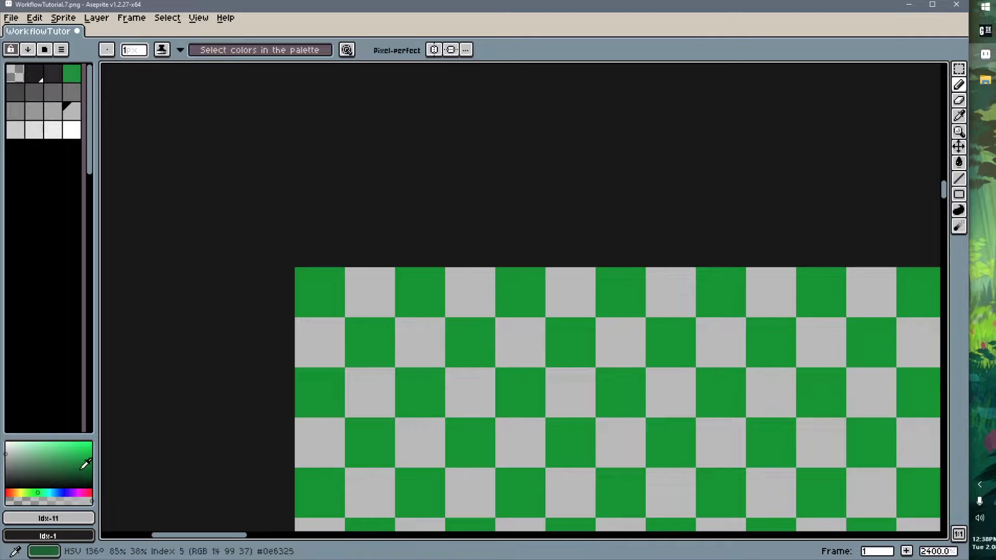
{"action": "mouse_move", "coordinate": [85, 463]}
{"action": "left_mouse_down"}
{"action": "mouse_move", "coordinate": [96, 458]}
{"action": "mouse_move", "coordinate": [93, 472]}
{"action": "left_mouse_up"}
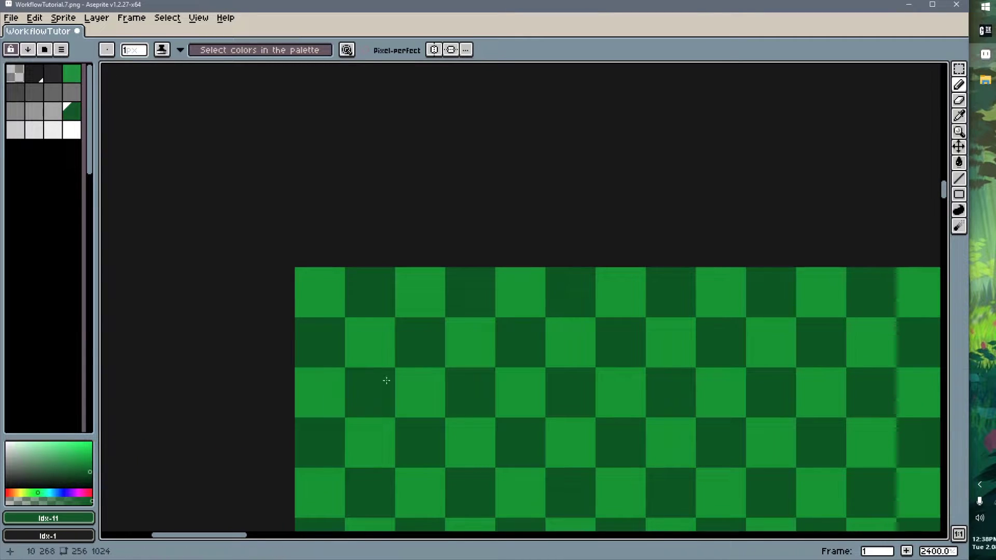
- Check the whole green checker block and save the texture file WorkflowTutorial.7.png
{"action": "scroll", "coordinate": [333, 278], "scroll_direction": "down", "scroll_amount": 7}
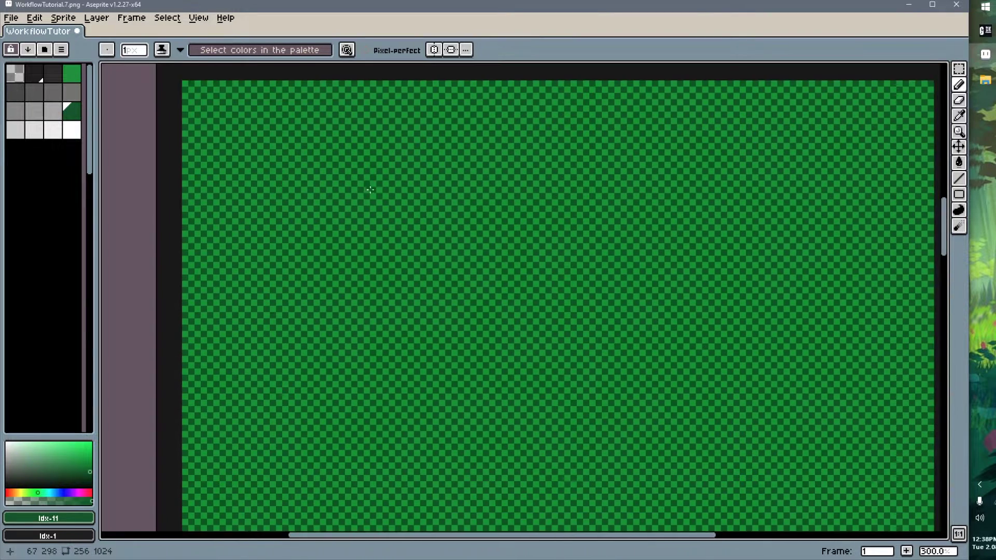
{"action": "scroll", "coordinate": [370, 189], "scroll_direction": "down", "scroll_amount": 5}
{"action": "scroll", "coordinate": [371, 206], "scroll_direction": "up", "scroll_amount": 3}
{"action": "key", "text": "v"}
{"action": "key", "text": "ctrl+s"}
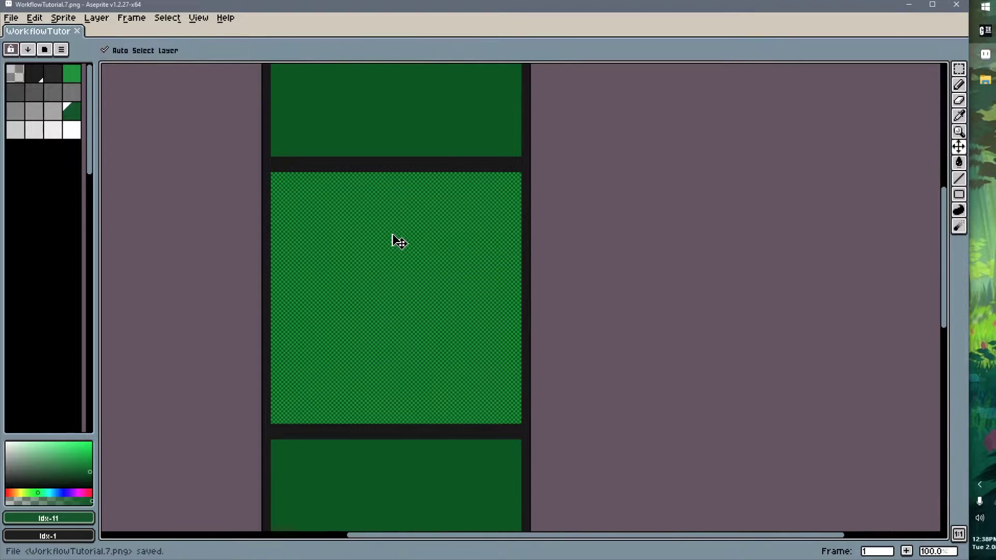
- Switch to GaneshaDx, leave the palette editor, and examine the recoloured ground from a lower angle
{"action": "key", "text": "alt+Tab"}
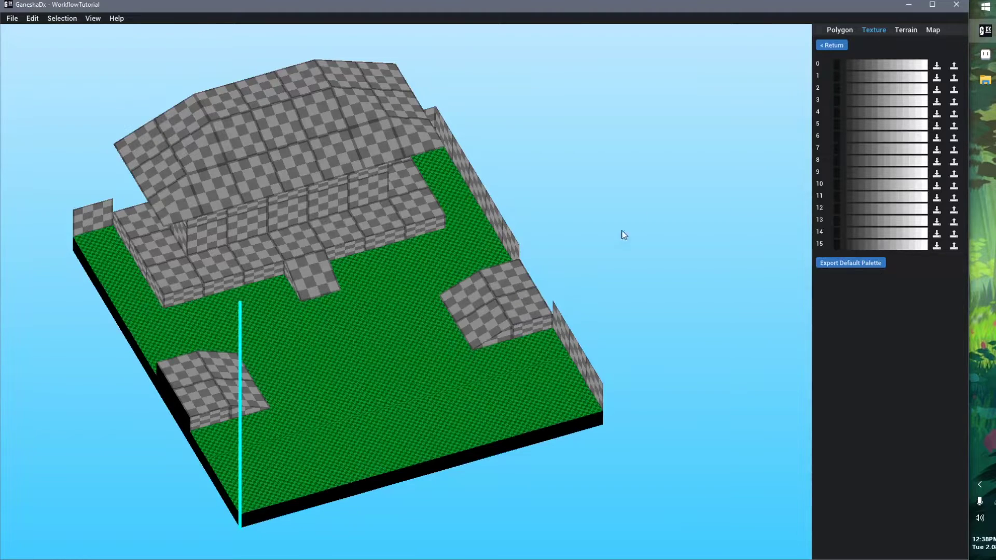
{"action": "left_click", "coordinate": [835, 47]}
{"action": "middle_click_drag", "start_coordinate": [415, 383], "coordinate": [384, 336]}
{"action": "left_click", "coordinate": [358, 326]}
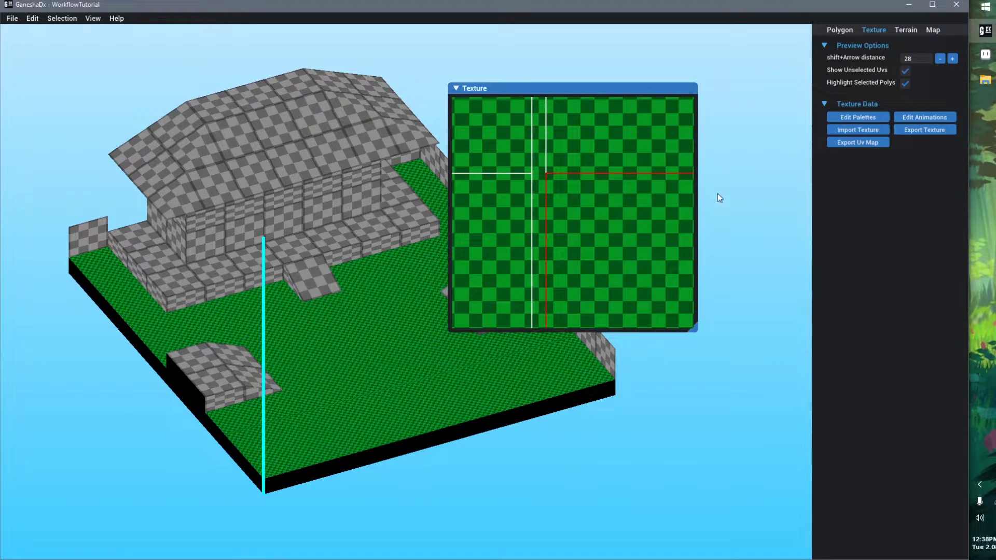
- Save the map and rebuild the game image by running MAKE - TUT.bat from the FF Tactics folder
{"action": "key", "text": "ctrl+s"}
{"action": "left_click", "coordinate": [985, 80]}
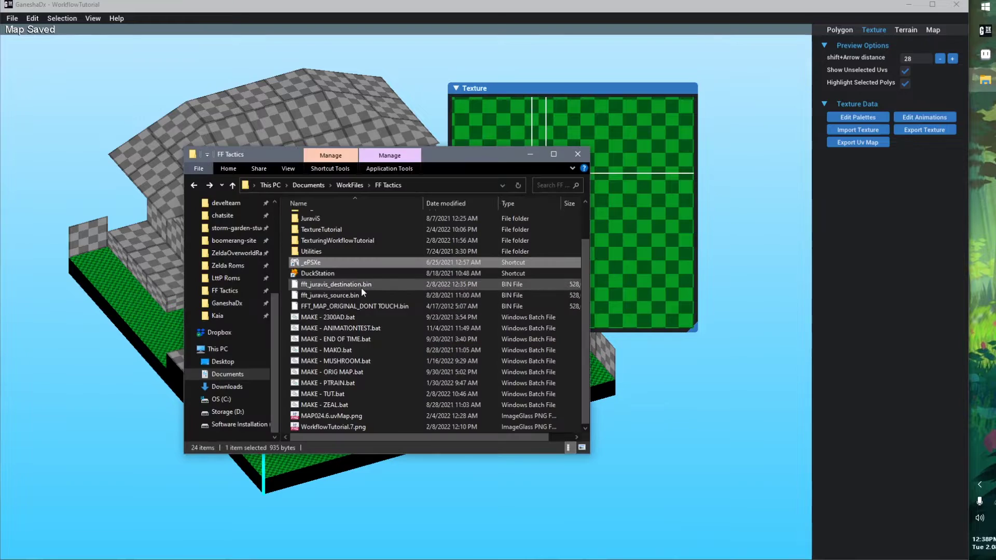
{"action": "double_click", "coordinate": [338, 394]}
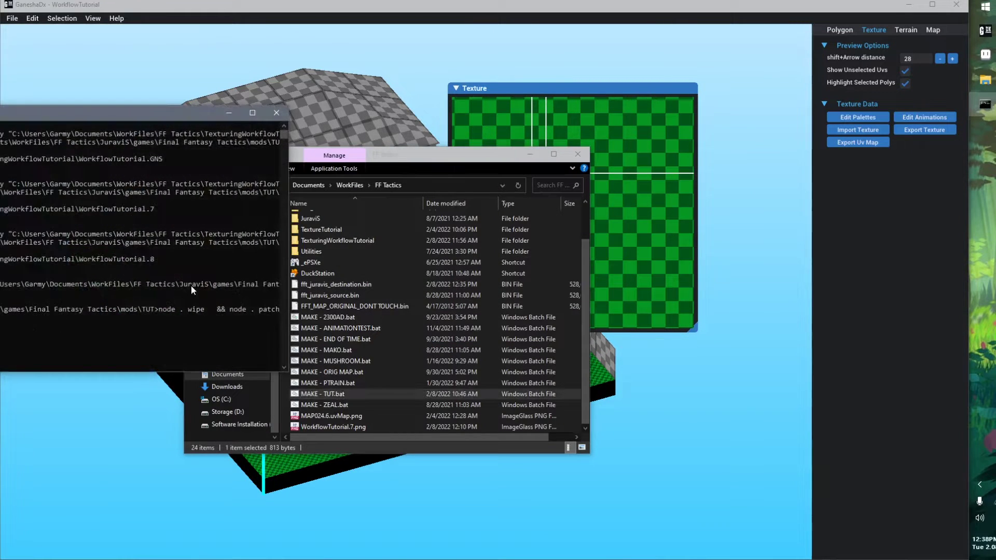
- Launch the ePSXe emulator and run the fft_juravis_destination.bin image
{"action": "double_click", "coordinate": [323, 262]}
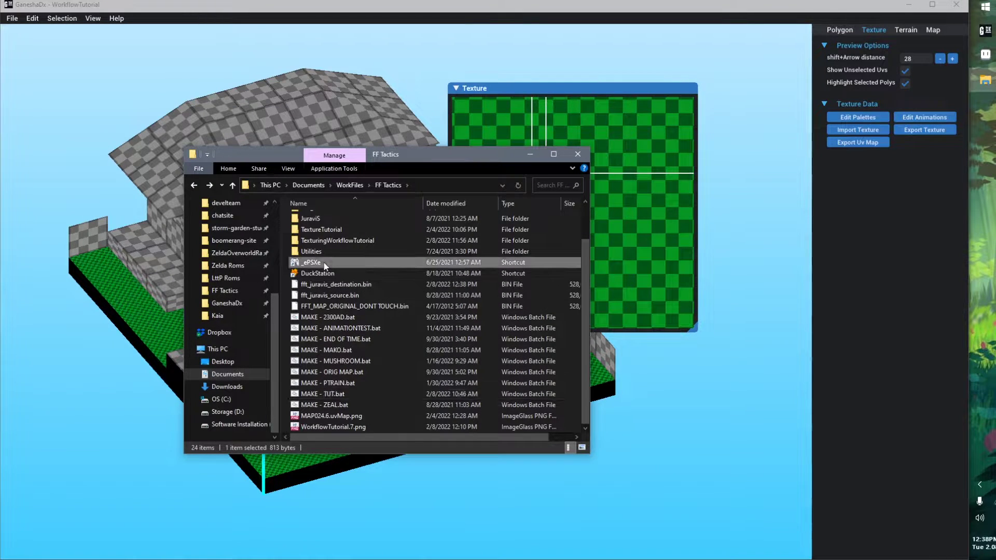
{"action": "left_click", "coordinate": [42, 46]}
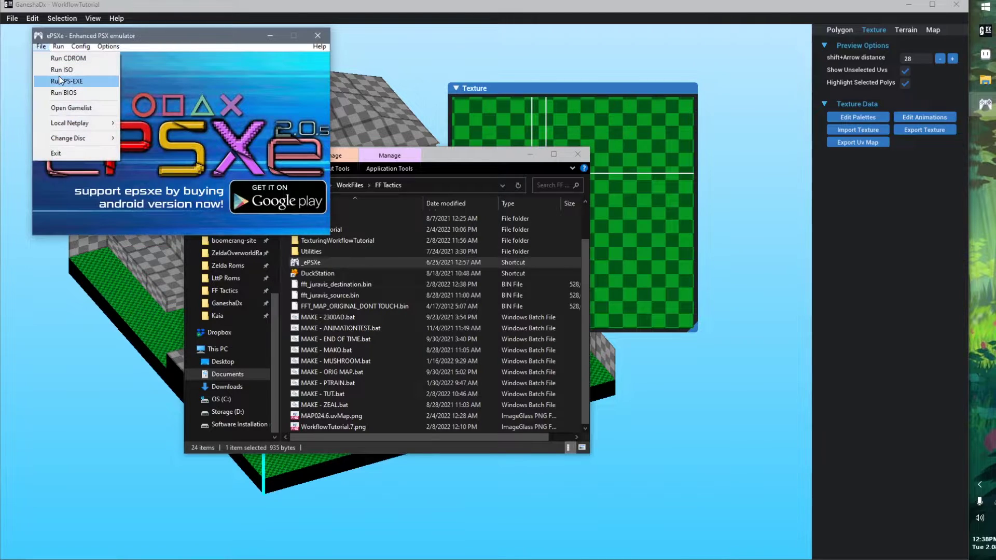
{"action": "left_click", "coordinate": [60, 75]}
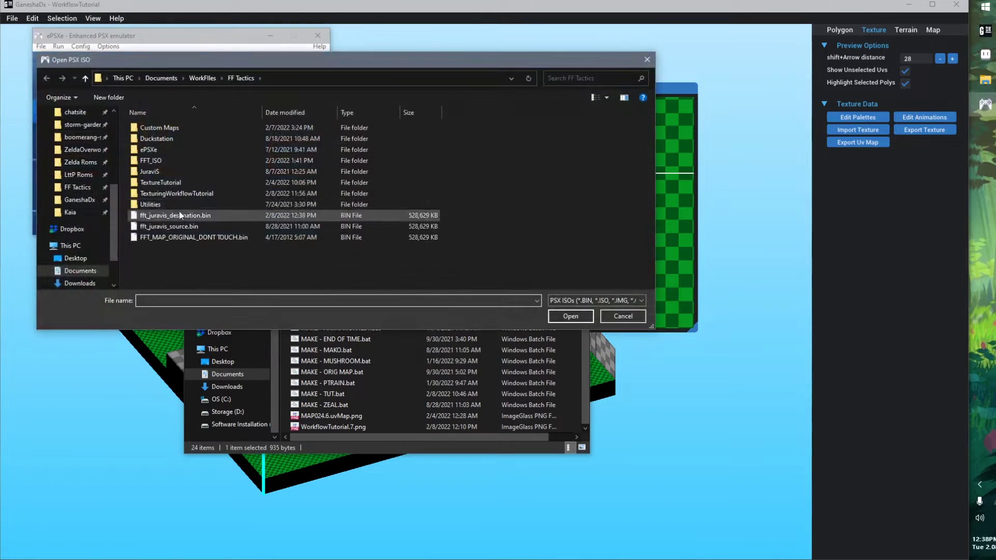
{"action": "double_click", "coordinate": [201, 214]}
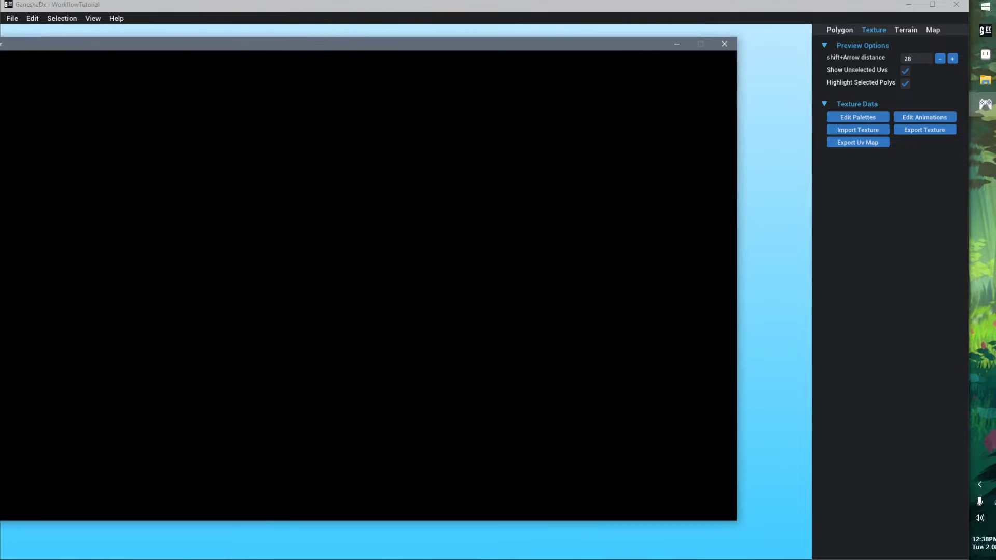
- Load the emulator's save state with the frame limit off, and start the battle from game file 01 with Ramza deployed
{"action": "key", "text": "F3"}
{"action": "key", "text": "F4"}
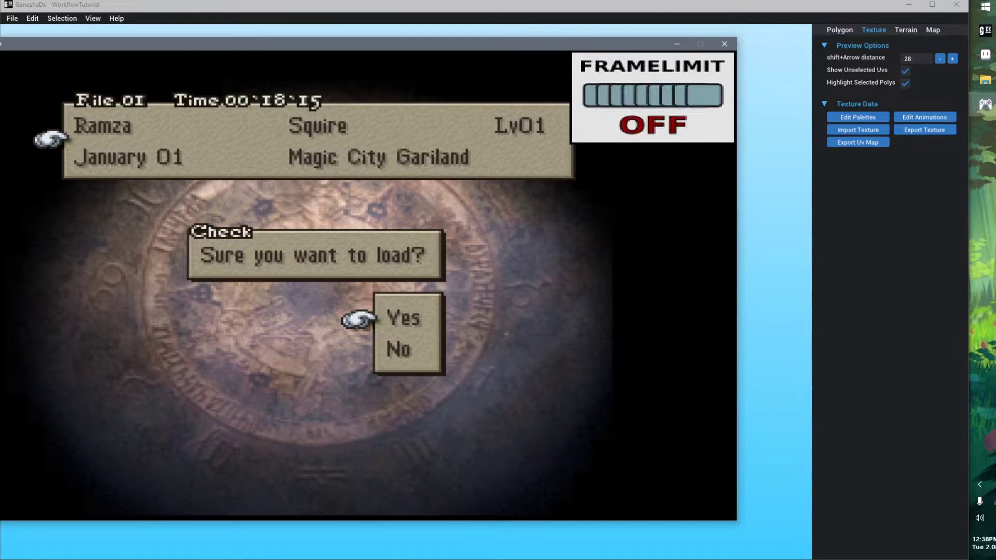
{"action": "key", "text": "x"}
{"action": "key", "text": "x"}
{"action": "key", "text": "Return"}
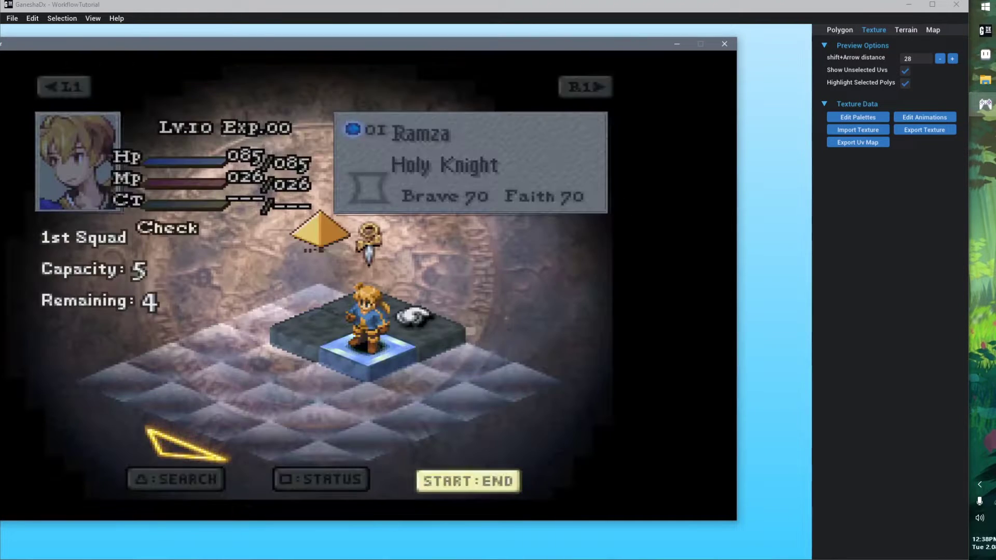
{"action": "key", "text": "x"}
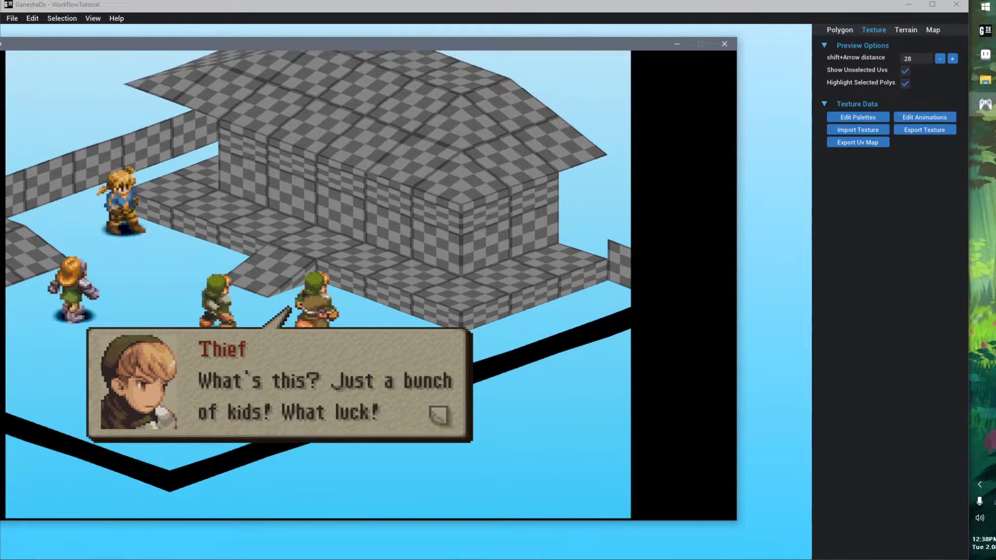
- Move the emulator window fully into view and rotate the battle camera to examine the map's ground and house textures
{"action": "left_click_drag", "start_coordinate": [531, 44], "coordinate": [671, 30]}
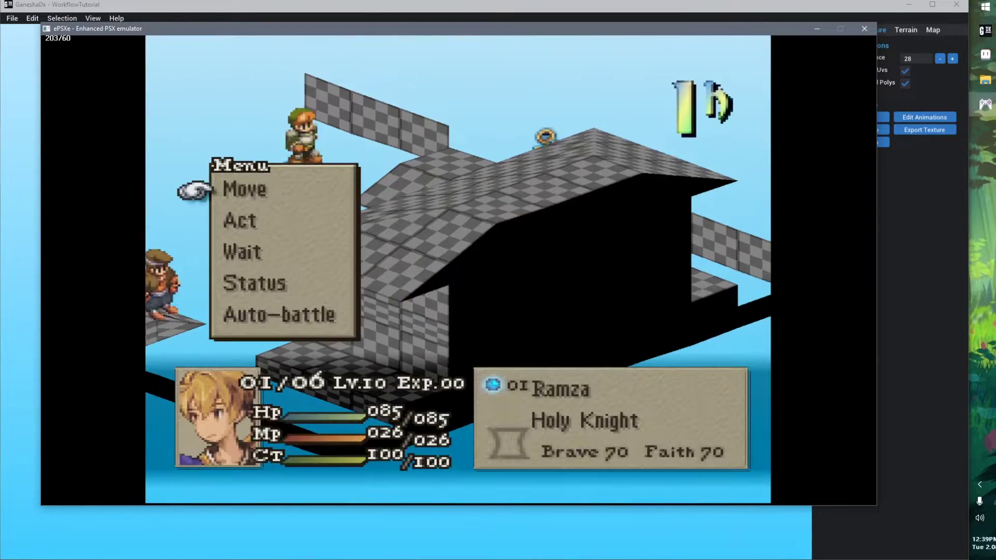
{"action": "key", "text": "z"}
{"action": "key", "text": "w"}
{"action": "key", "text": "w"}
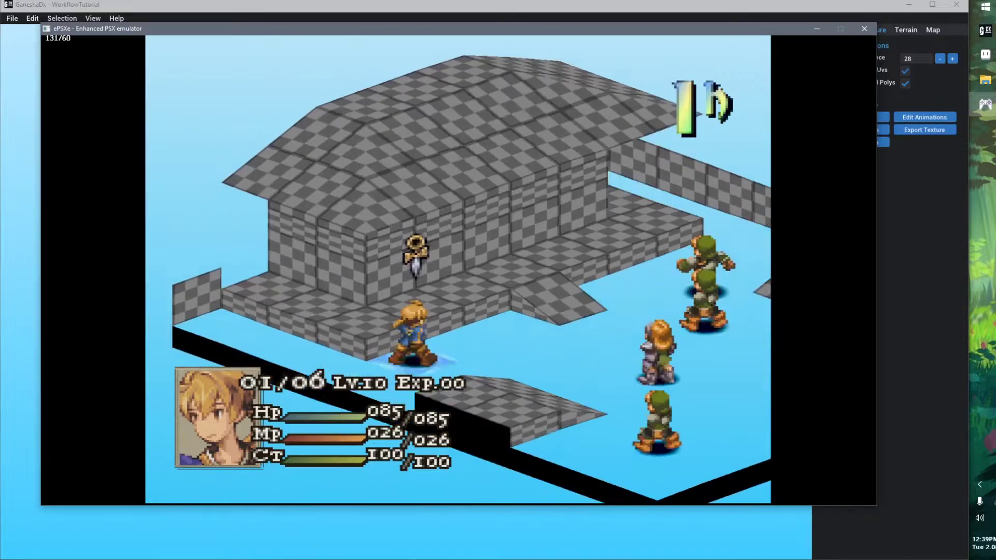
- Rotate the battle camera for a look at the map from another side, and close the ePSXe emulator
{"action": "key", "text": "r"}
{"action": "key", "text": "Left"}
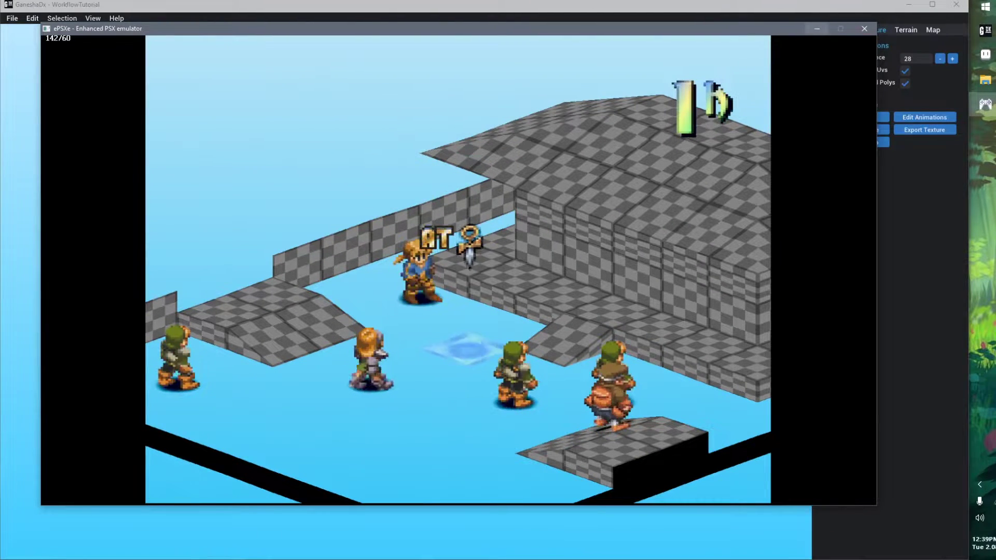
{"action": "left_click", "coordinate": [864, 28]}
{"action": "left_click", "coordinate": [442, 284]}
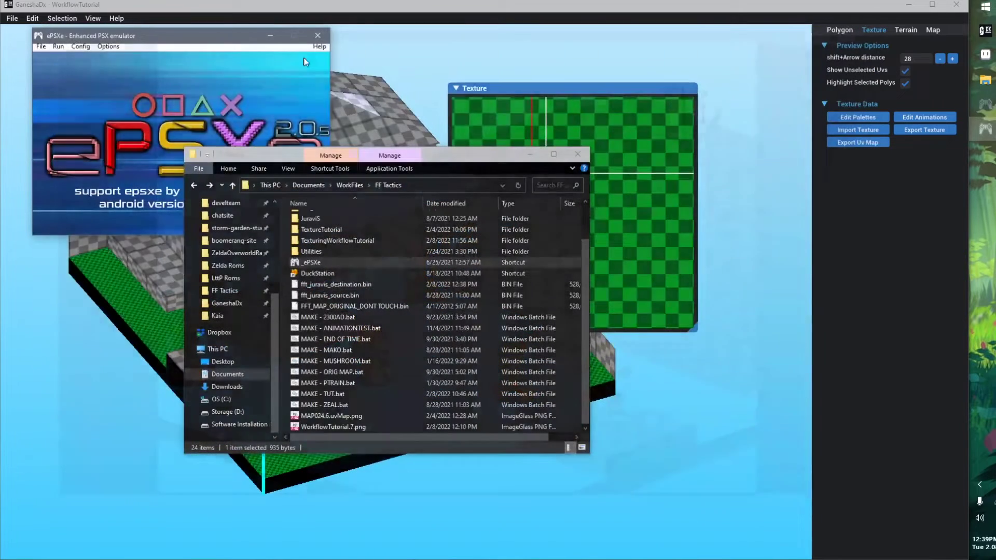
{"action": "left_click", "coordinate": [318, 34]}
- Load the default.act palette into the texture in Aseprite, save the image, and check the ground texture on the map in GaneshaDx
{"action": "left_click", "coordinate": [984, 52]}
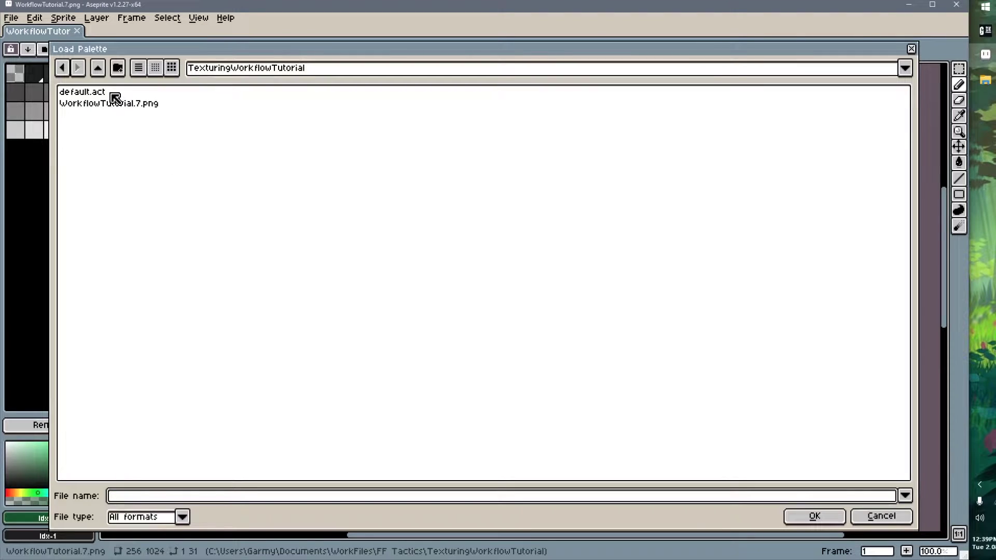
{"action": "double_click", "coordinate": [110, 94]}
{"action": "key", "text": "ctrl+s"}
{"action": "key", "text": "alt+Tab"}
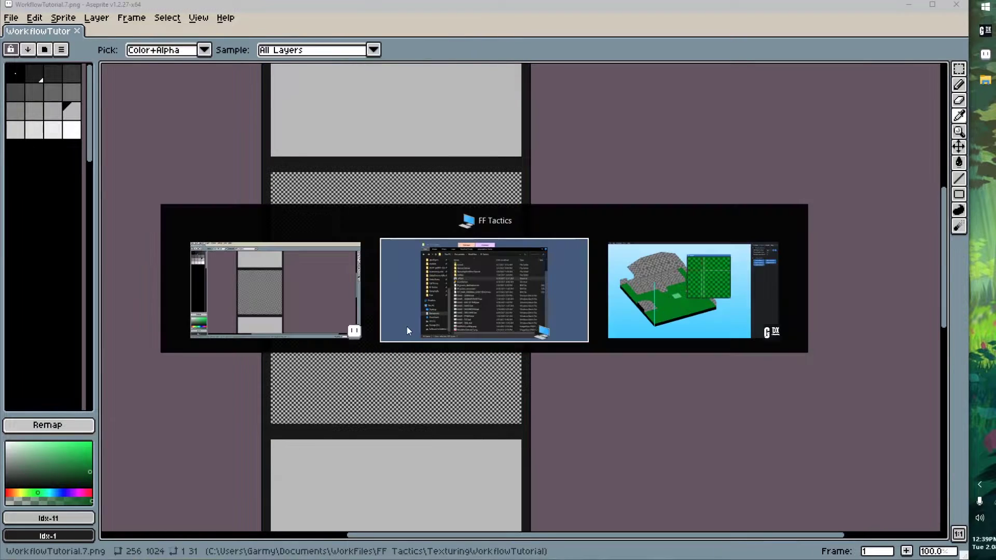
{"action": "key", "text": "alt+Tab"}
{"action": "mouse_move", "coordinate": [369, 404]}
{"action": "right_mouse_down"}
{"action": "mouse_move", "coordinate": [372, 374]}
{"action": "mouse_move", "coordinate": [358, 395]}
{"action": "right_mouse_up"}
{"action": "key", "text": "alt+Tab"}
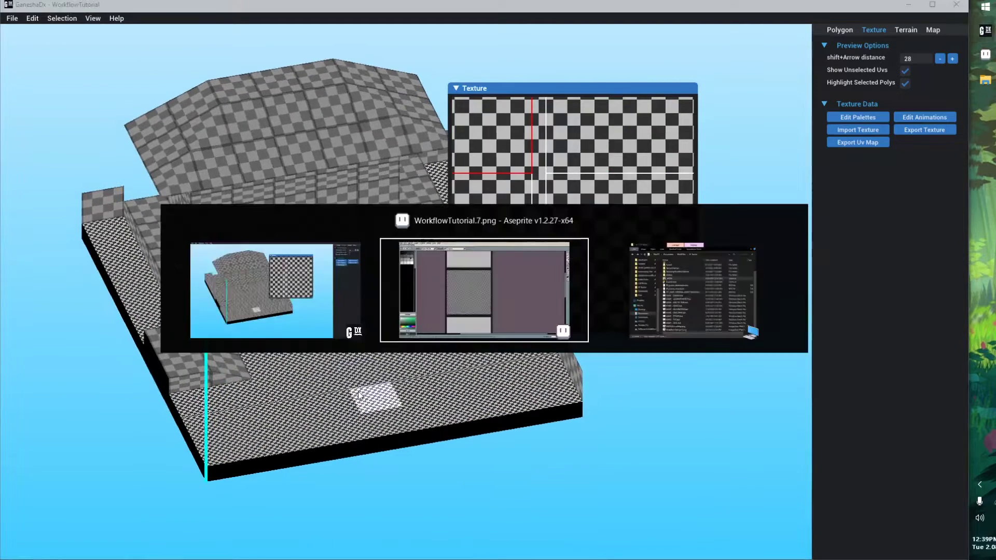
- Save the texture's green palette as palette1.act in the TexturingWorkflowTutorial folder, and reload default.act into the image in Aseprite
{"action": "key", "text": "b"}
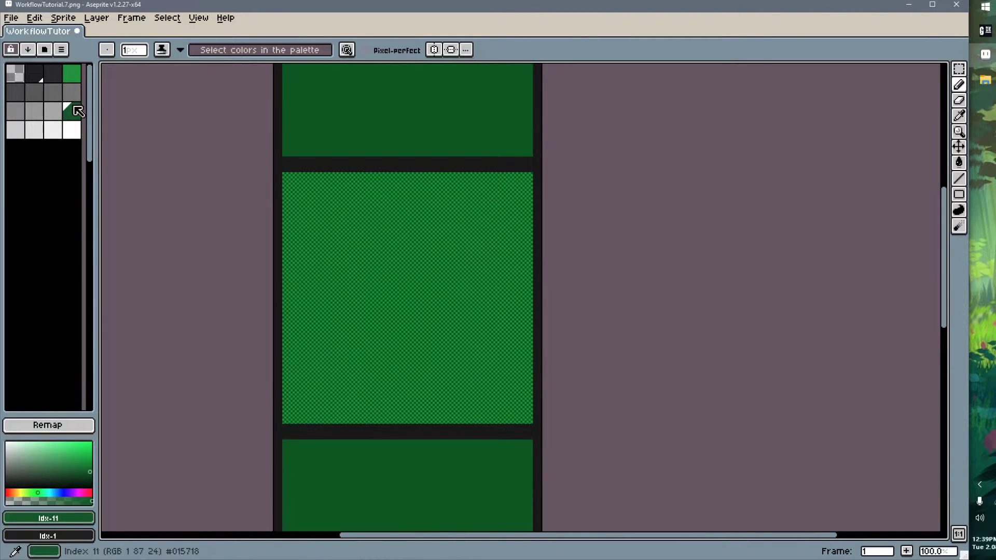
{"action": "left_click", "coordinate": [60, 50]}
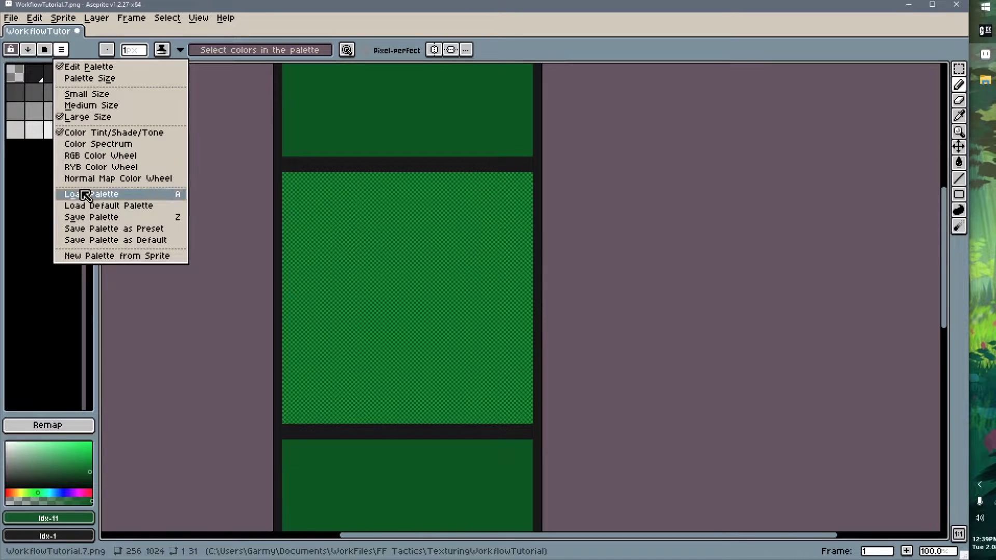
{"action": "left_click", "coordinate": [104, 217]}
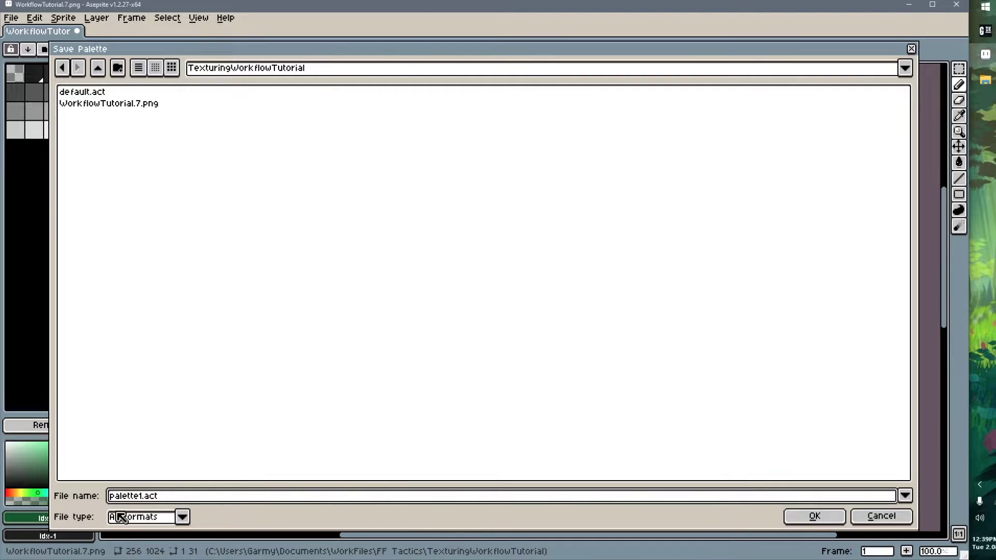
{"action": "left_click", "coordinate": [807, 520]}
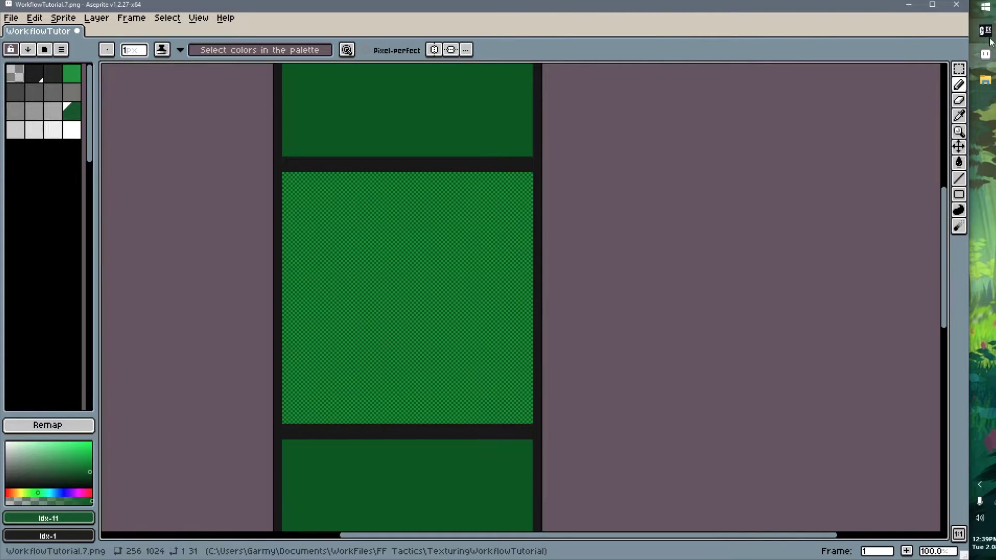
{"action": "key", "text": "ctrl+l"}
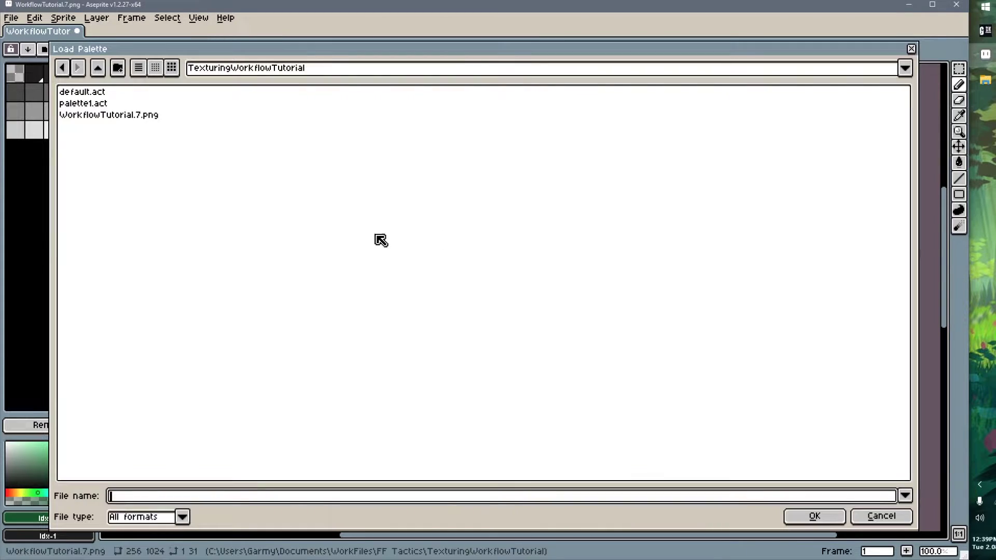
{"action": "double_click", "coordinate": [107, 93]}
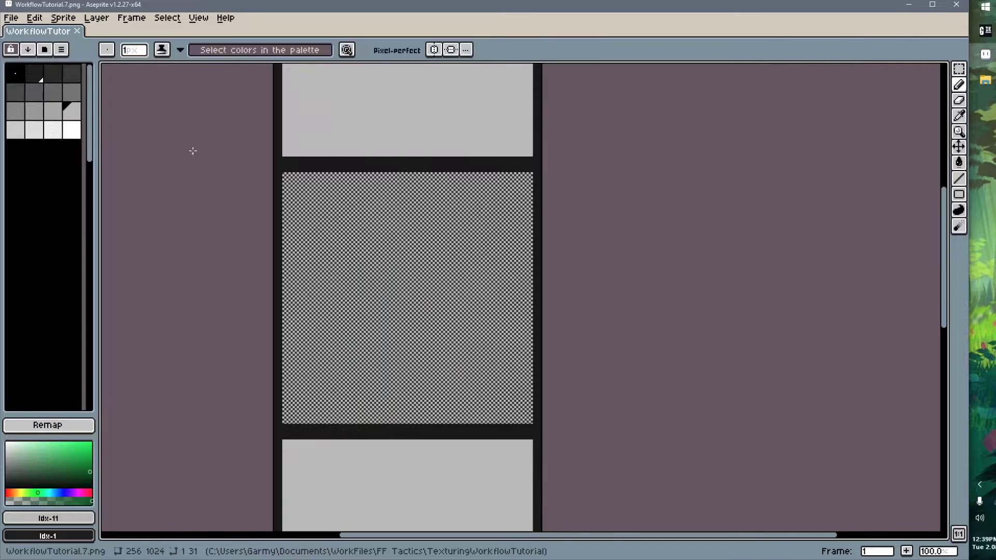
- Switch to GaneshaDx and import palette1.act into the map's palette 1
{"action": "left_click", "coordinate": [986, 30]}
{"action": "left_click", "coordinate": [858, 117]}
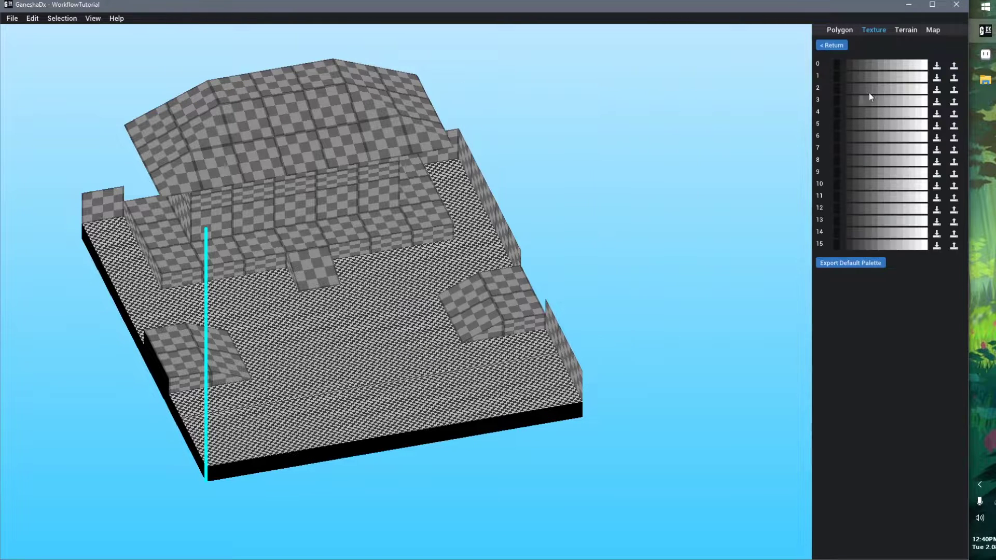
{"action": "left_click", "coordinate": [936, 77]}
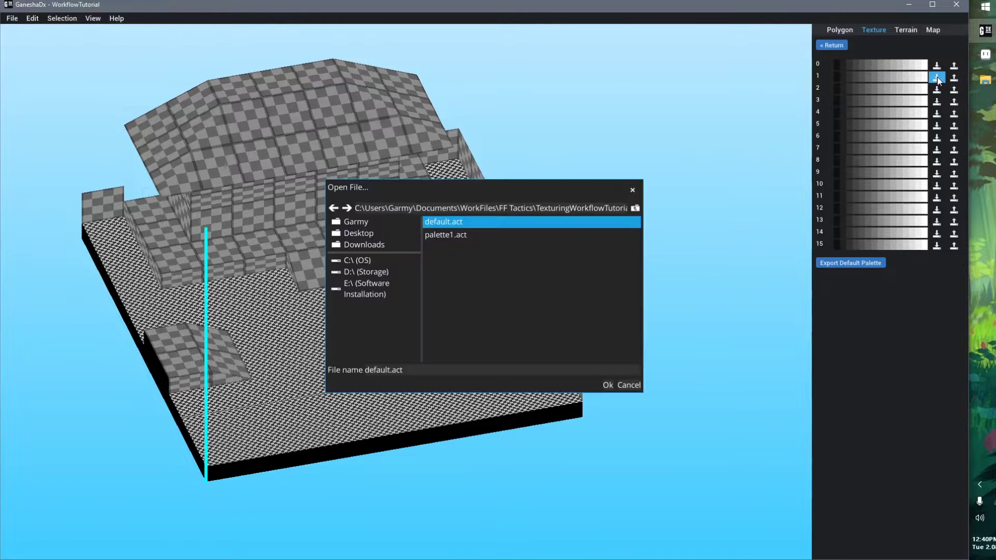
{"action": "left_click", "coordinate": [447, 235]}
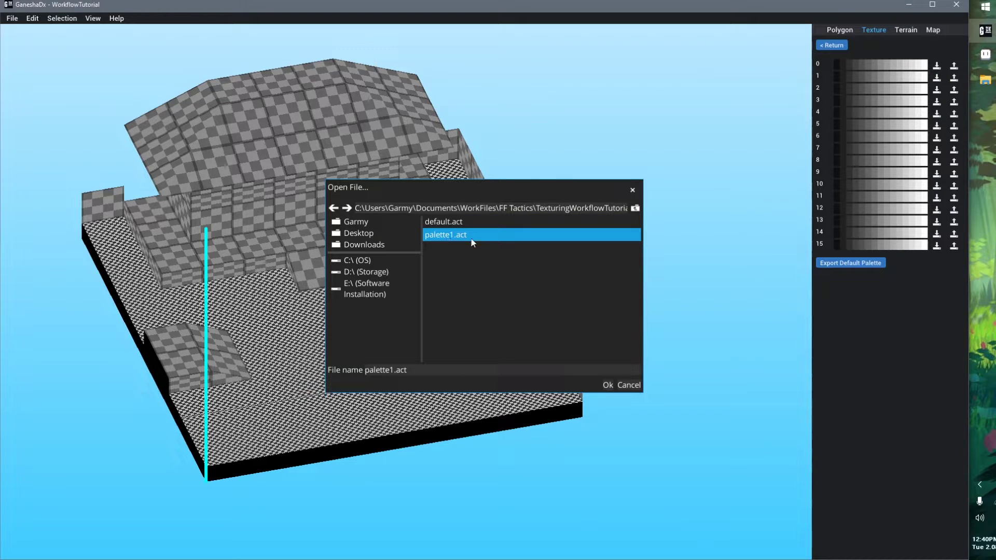
{"action": "double_click", "coordinate": [469, 235]}
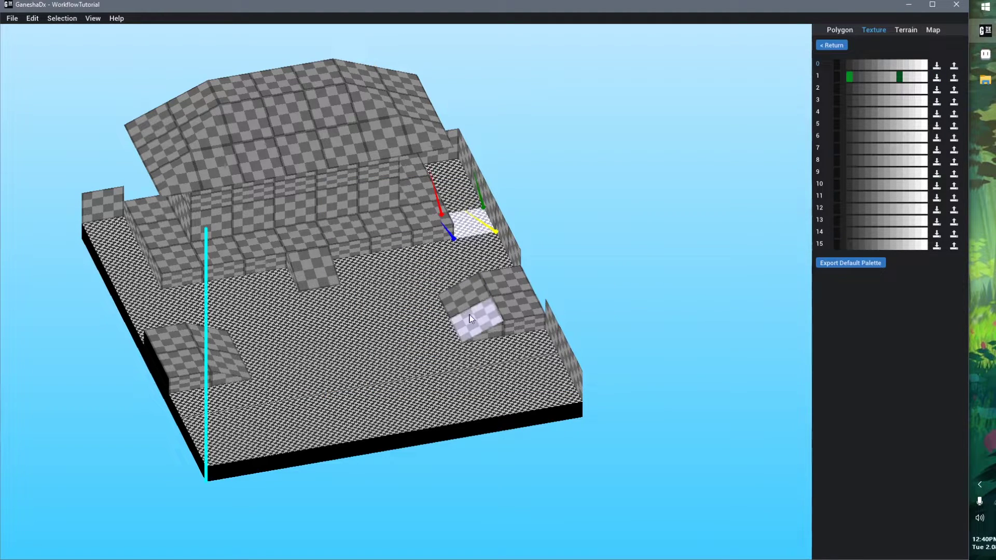
{"action": "middle_click_drag", "start_coordinate": [469, 320], "coordinate": [431, 332]}
{"action": "left_click", "coordinate": [118, 212]}
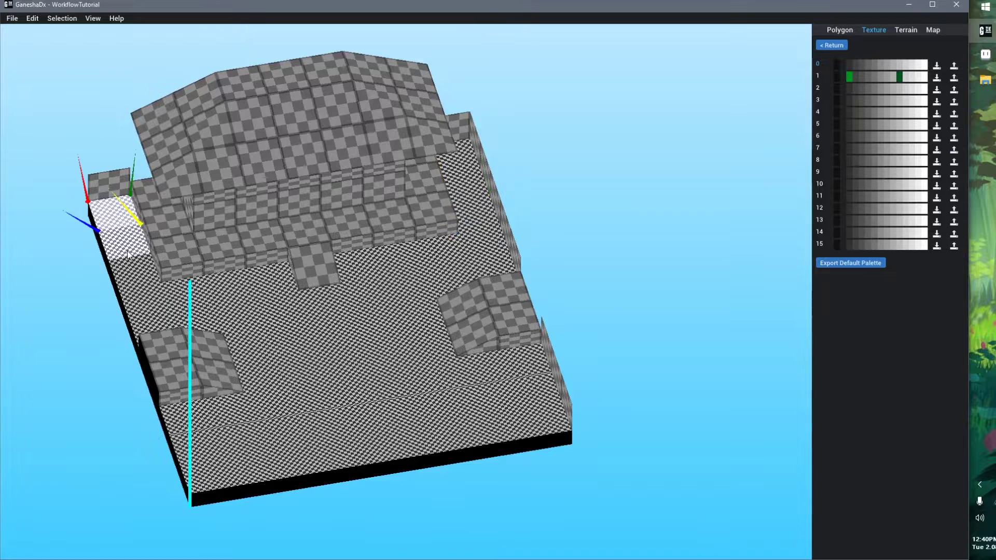
{"action": "left_click", "coordinate": [130, 245], "text": "shift"}
{"action": "left_click", "coordinate": [136, 275], "text": "shift"}
{"action": "left_click", "coordinate": [140, 297], "text": "shift"}
{"action": "left_click", "coordinate": [151, 325], "text": "shift"}
{"action": "left_click", "coordinate": [197, 320], "text": "shift"}
{"action": "left_click", "coordinate": [188, 294], "text": "shift"}
{"action": "left_click", "coordinate": [230, 286], "text": "shift"}
{"action": "left_click", "coordinate": [270, 280], "text": "shift"}
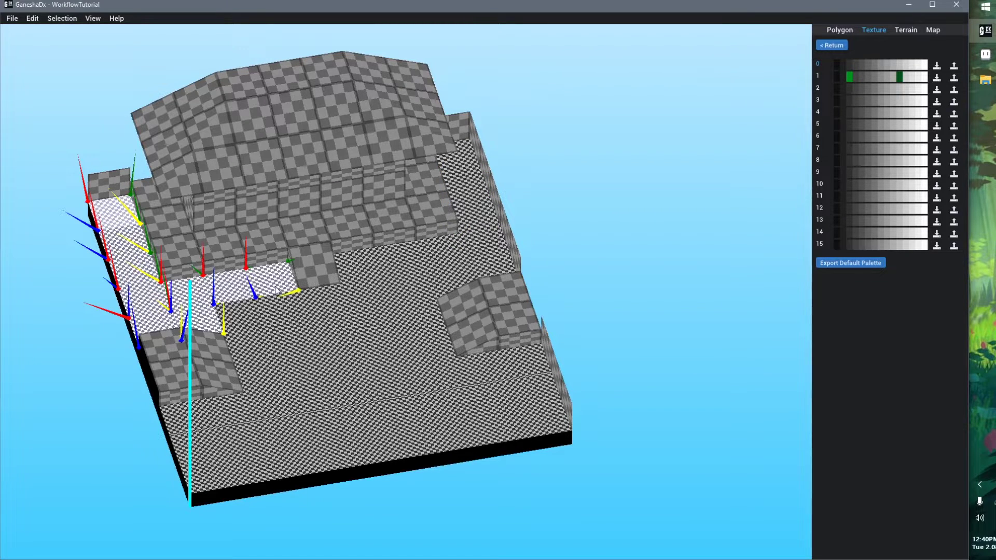
{"action": "left_click", "coordinate": [281, 308], "text": "shift"}
{"action": "left_click", "coordinate": [241, 316], "text": "shift"}
{"action": "mouse_move", "coordinate": [266, 341]}
{"action": "left_mouse_down", "text": "shift"}
{"action": "mouse_move", "coordinate": [313, 337]}
{"action": "mouse_move", "coordinate": [290, 373]}
{"action": "left_mouse_up", "text": "shift"}
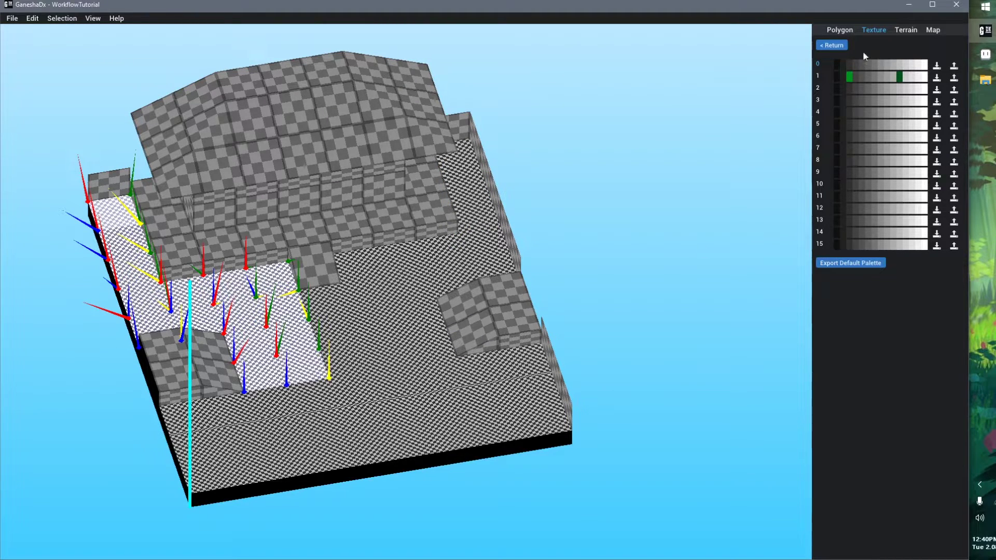
- Return from the palette list to the texture preview and select all ground polygons by their shared UV areas
{"action": "left_click", "coordinate": [842, 46]}
{"action": "left_click", "coordinate": [525, 231]}
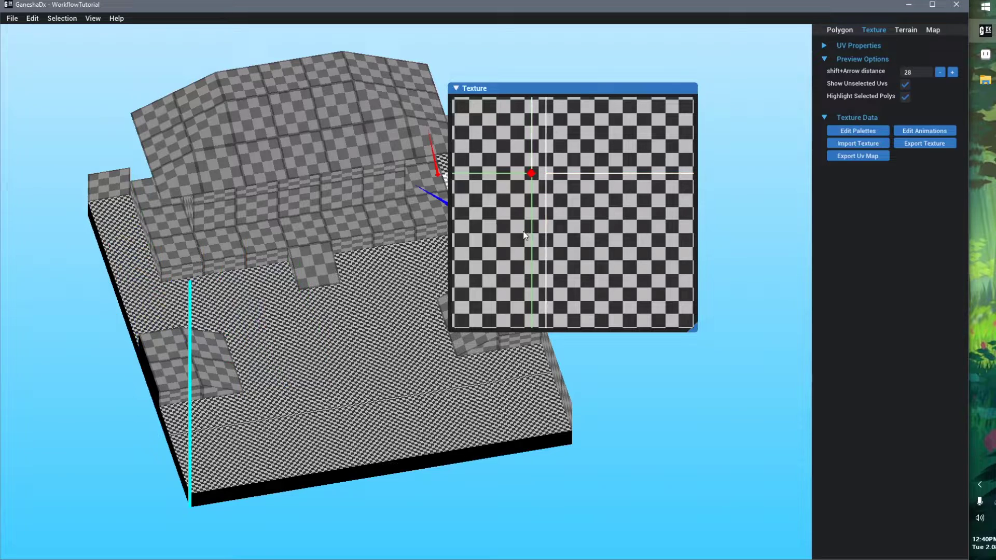
{"action": "left_click", "coordinate": [577, 220], "text": "shift"}
{"action": "left_click", "coordinate": [577, 222], "text": "shift"}
{"action": "left_click_drag", "start_coordinate": [577, 222], "coordinate": [577, 221], "text": "shift"}
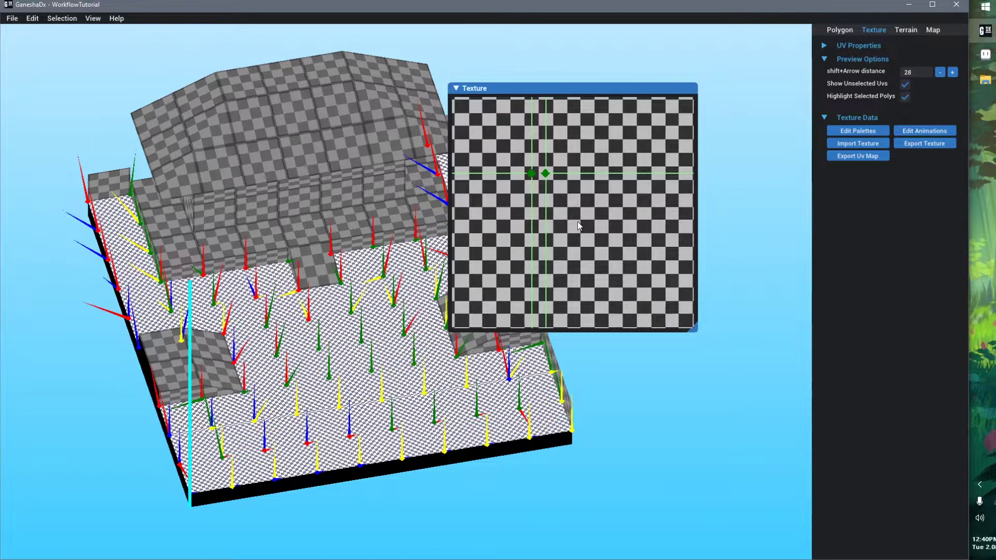
{"action": "scroll", "coordinate": [577, 222], "scroll_direction": "down", "scroll_amount": 3}
{"action": "middle_click_drag", "start_coordinate": [420, 376], "coordinate": [315, 295]}
{"action": "scroll", "coordinate": [295, 281], "scroll_direction": "down", "scroll_amount": 2}
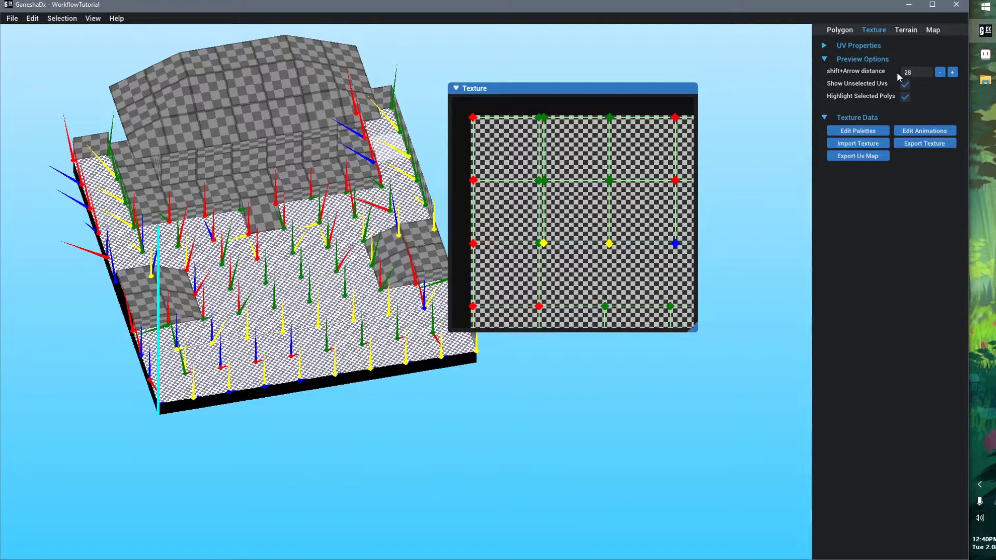
- Set the texture palette of the selected ground polygons to 1 in the UV properties, and clear the selection
{"action": "left_click", "coordinate": [825, 45]}
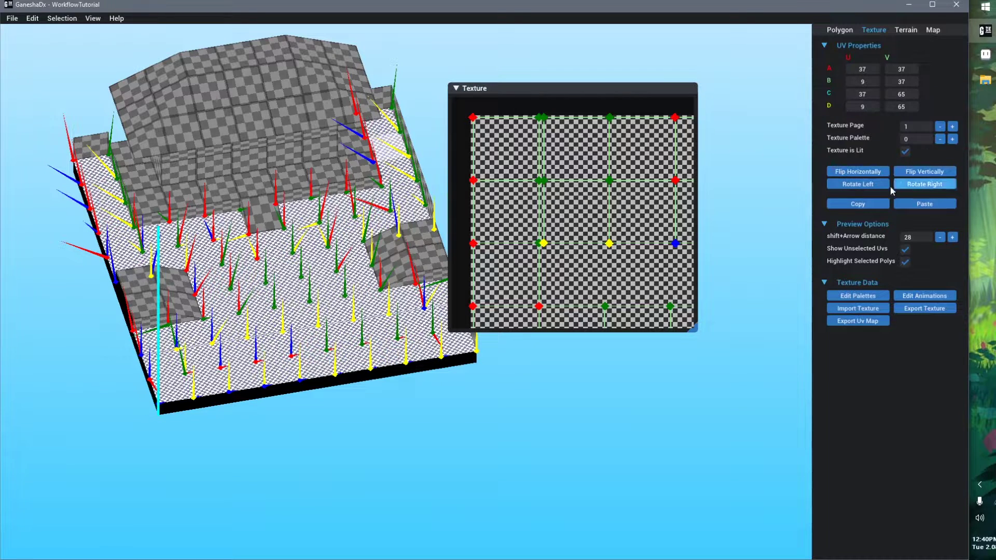
{"action": "left_click", "coordinate": [857, 297]}
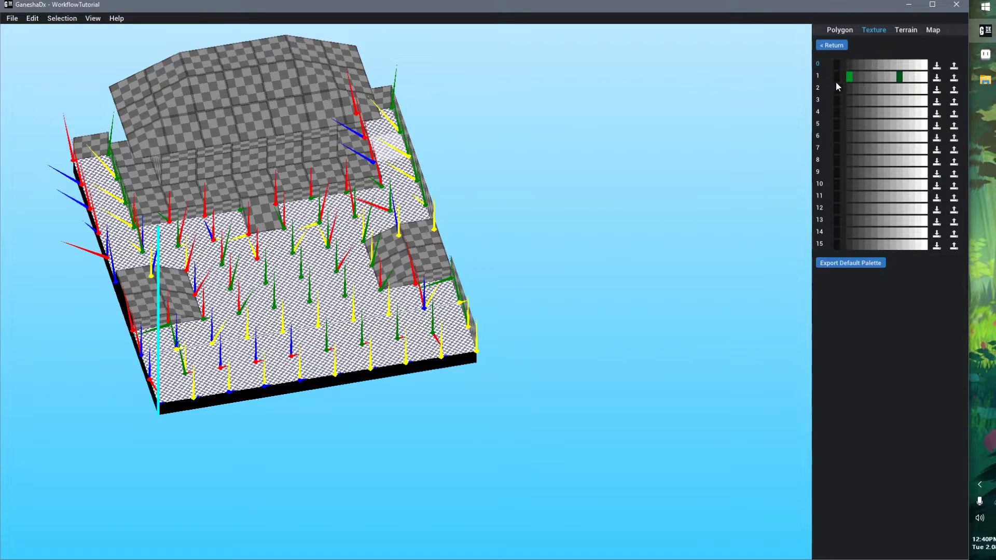
{"action": "left_click", "coordinate": [831, 45]}
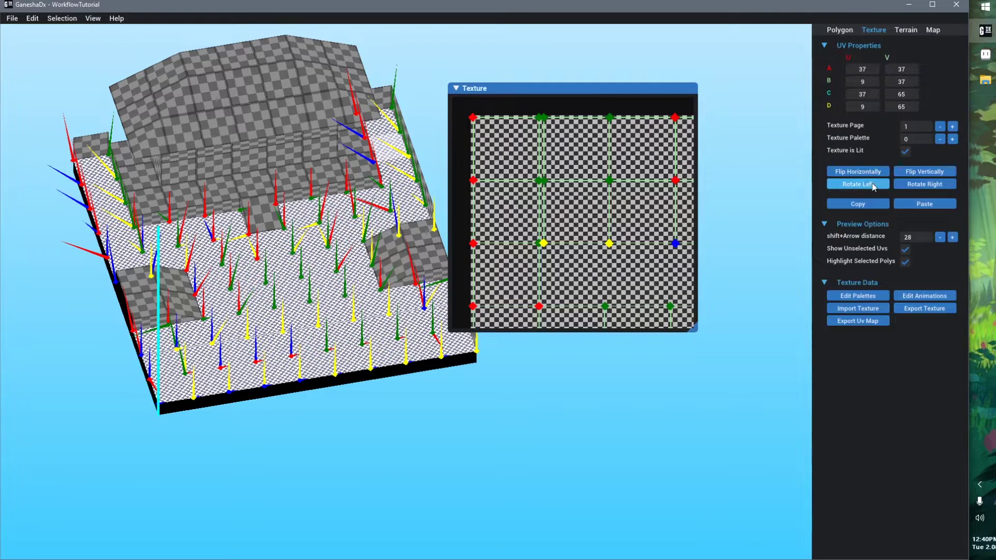
{"action": "left_click", "coordinate": [953, 140]}
{"action": "left_click", "coordinate": [408, 436]}
- Check the green ground, save the map, and rebuild the game image by running MAKE - TUT.bat from the FF Tactics folder
{"action": "right_click_drag", "start_coordinate": [409, 436], "coordinate": [344, 348]}
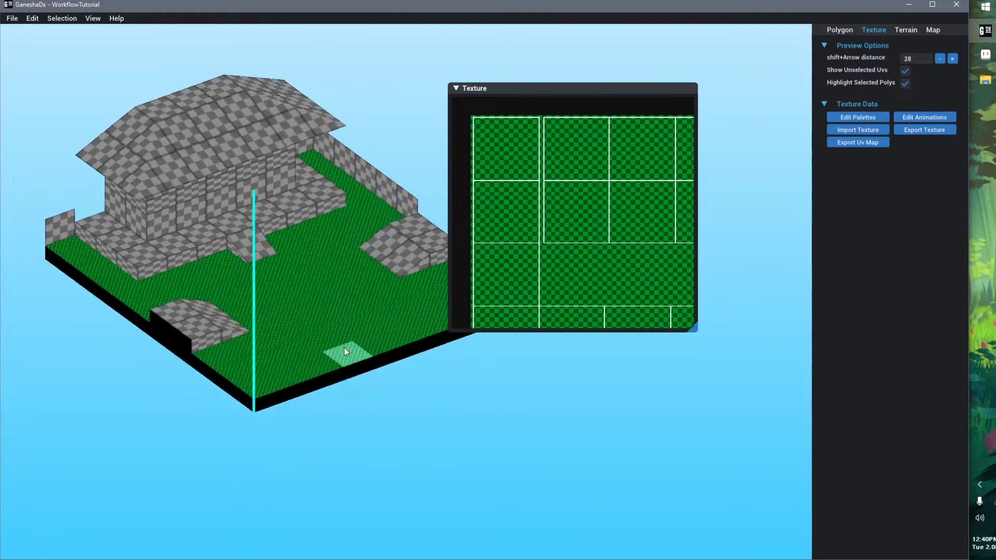
{"action": "scroll", "coordinate": [265, 315], "scroll_direction": "up", "scroll_amount": 4}
{"action": "middle_click_drag", "start_coordinate": [266, 315], "coordinate": [349, 386]}
{"action": "scroll", "coordinate": [353, 332], "scroll_direction": "down", "scroll_amount": 5}
{"action": "key", "text": "ctrl+s"}
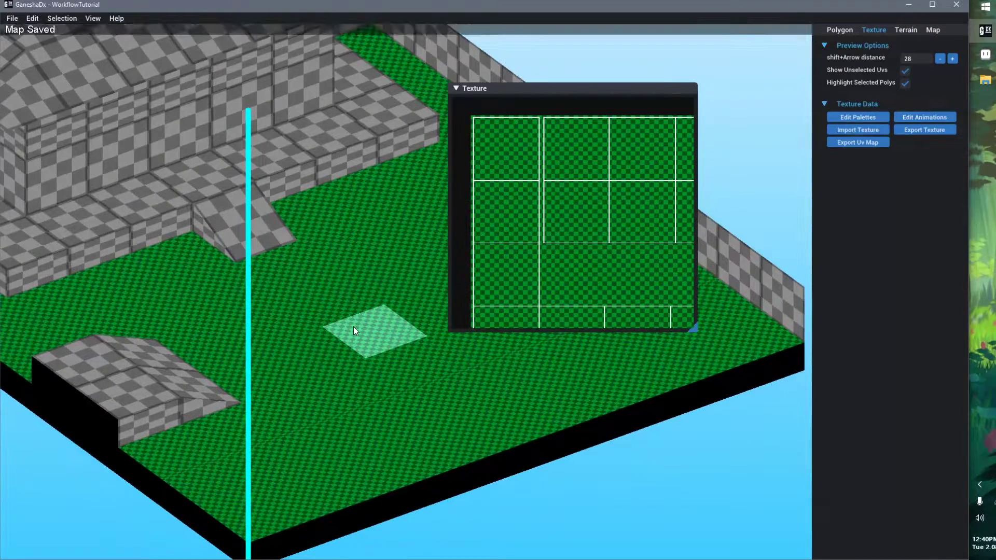
{"action": "left_click", "coordinate": [984, 80]}
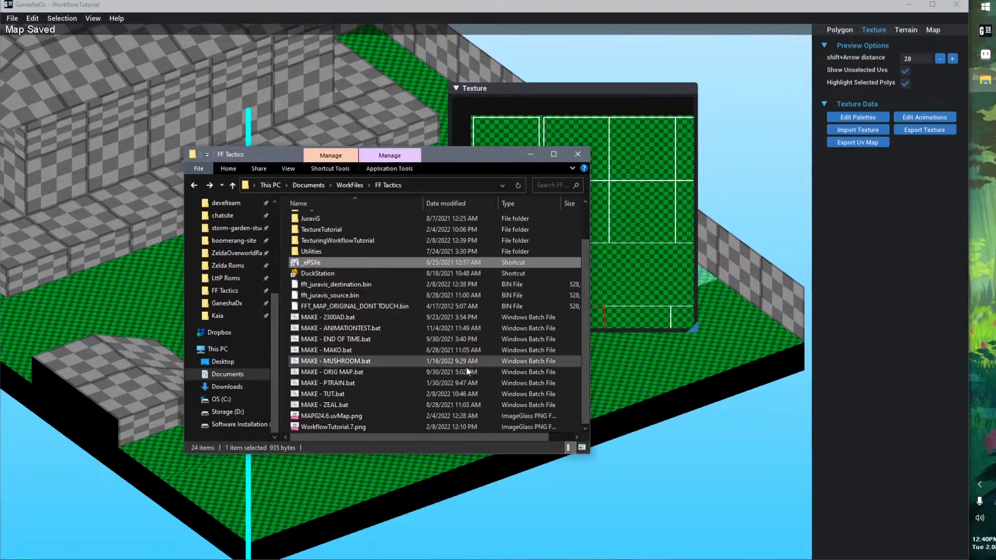
{"action": "double_click", "coordinate": [321, 393]}
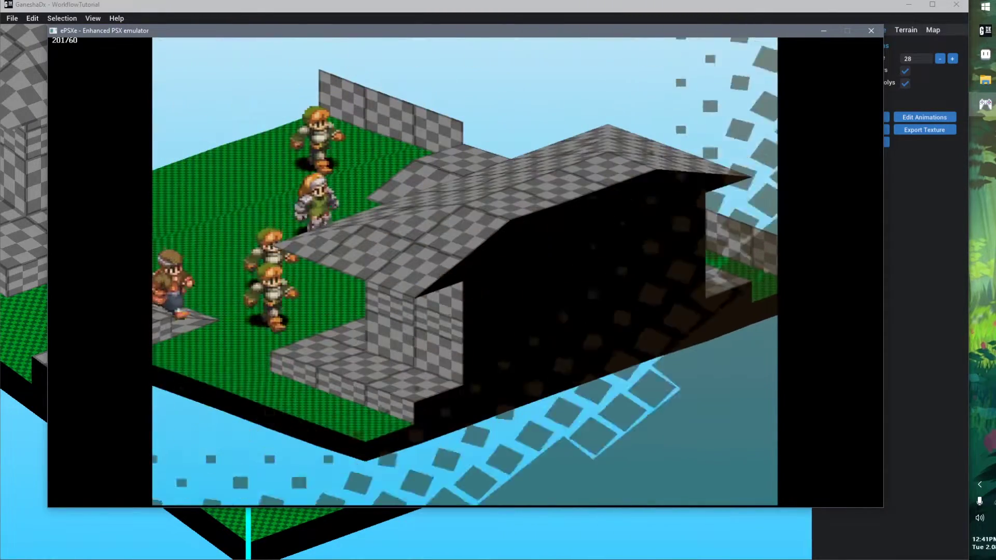
- Proceed into the battle in ePSXe and rotate the camera to face the front of the house
{"action": "key", "text": "z"}
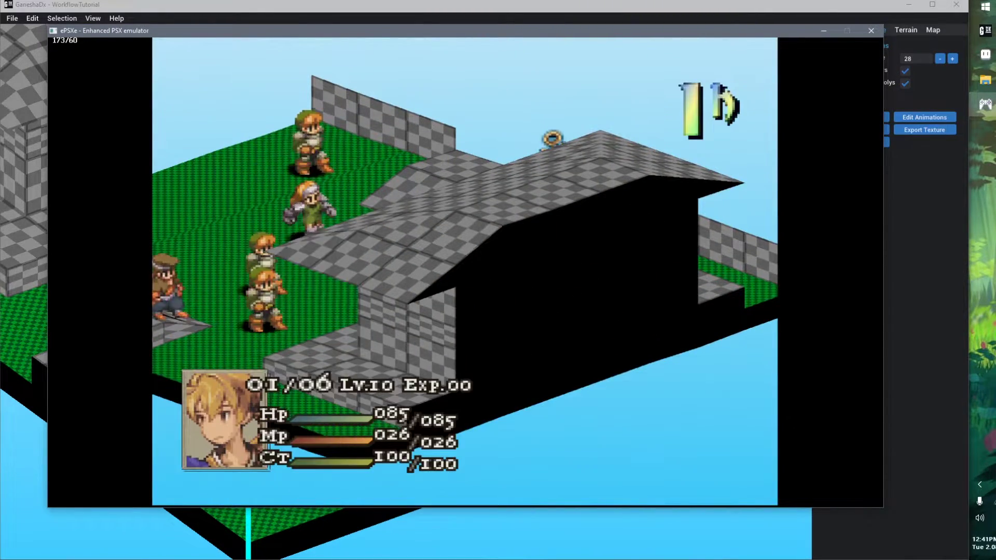
{"action": "key", "text": "r"}
{"action": "key", "text": "r"}
{"action": "key", "text": "t"}
{"action": "key", "text": "t"}
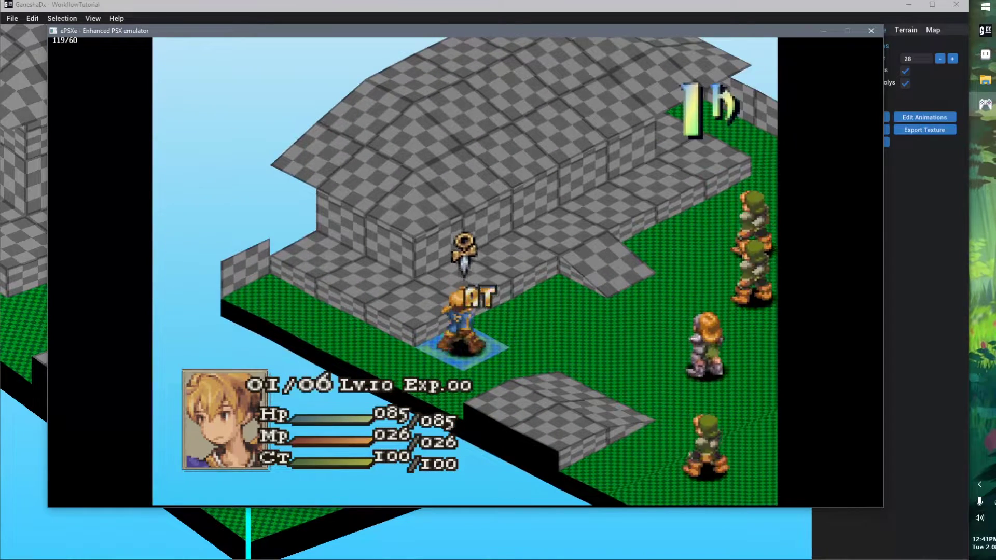
- Move the battle cursor across the field to examine the green ground texture around the house and the slopes
{"action": "key", "text": "Right"}
{"action": "key", "text": "Right"}
{"action": "key", "text": "Up"}
{"action": "key", "text": "Up"}
{"action": "key", "text": "Up"}
{"action": "key", "text": "Up"}
{"action": "key", "text": "Up"}
{"action": "key", "text": "Up"}
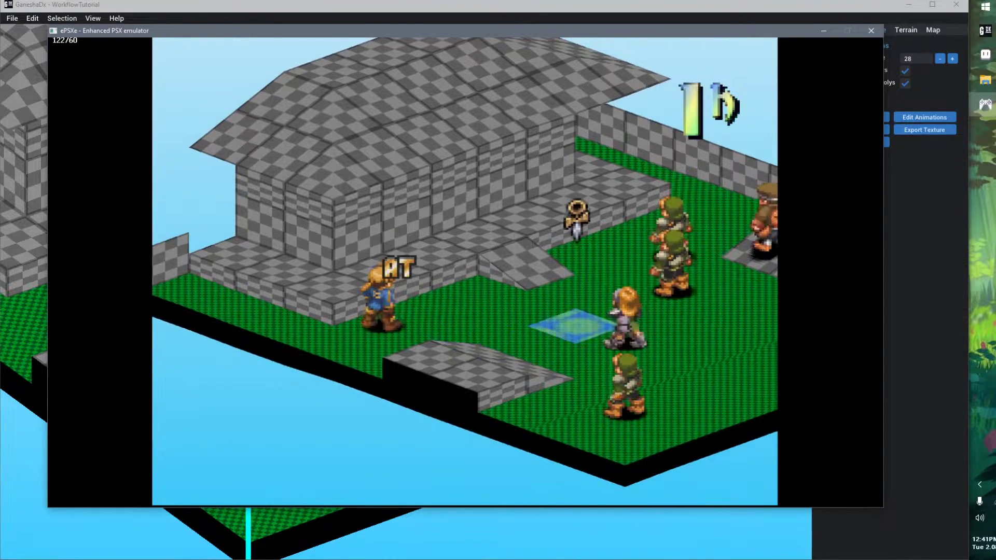
{"action": "key", "text": "Right"}
{"action": "key", "text": "Right"}
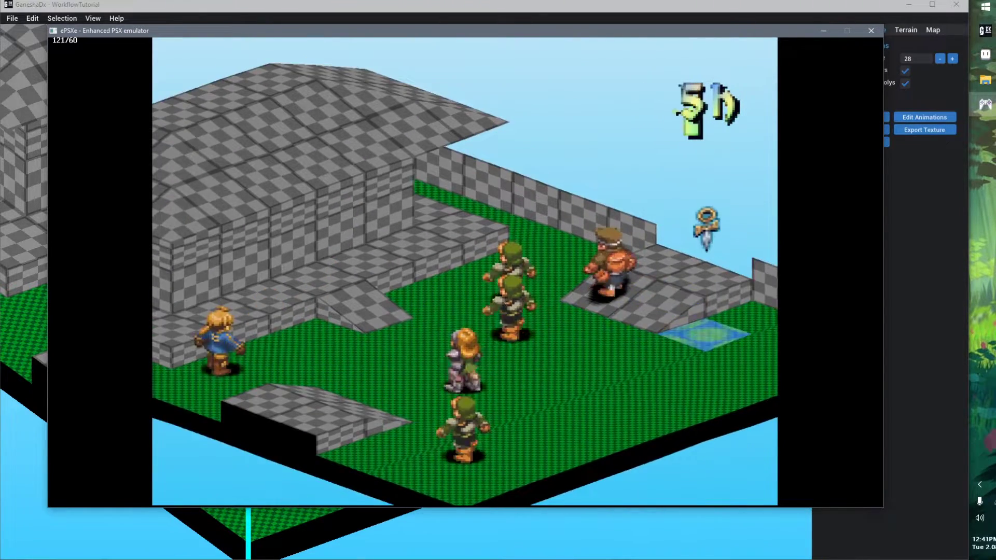
{"action": "key", "text": "Left"}
{"action": "key", "text": "Left"}
{"action": "key", "text": "Left"}
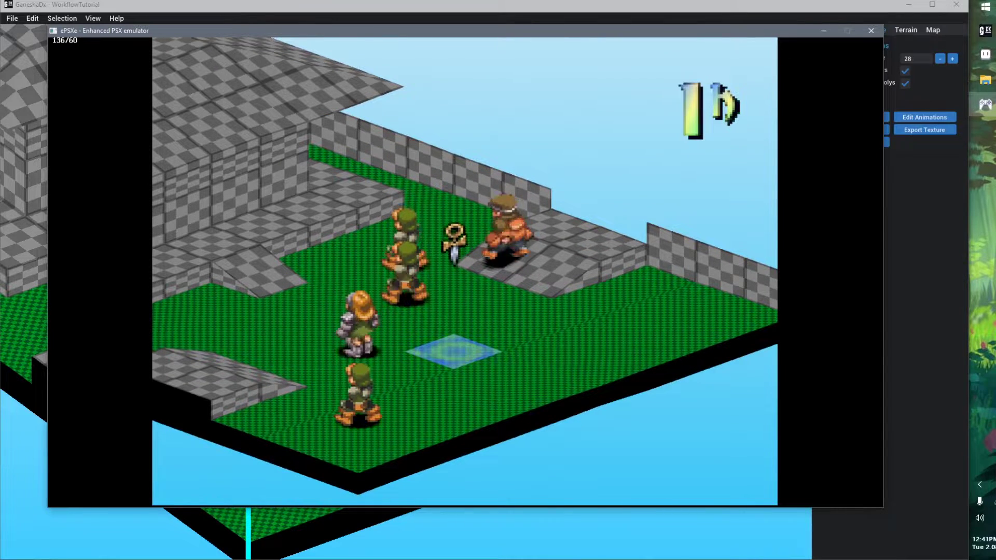
{"action": "key", "text": "Down"}
{"action": "key", "text": "Up"}
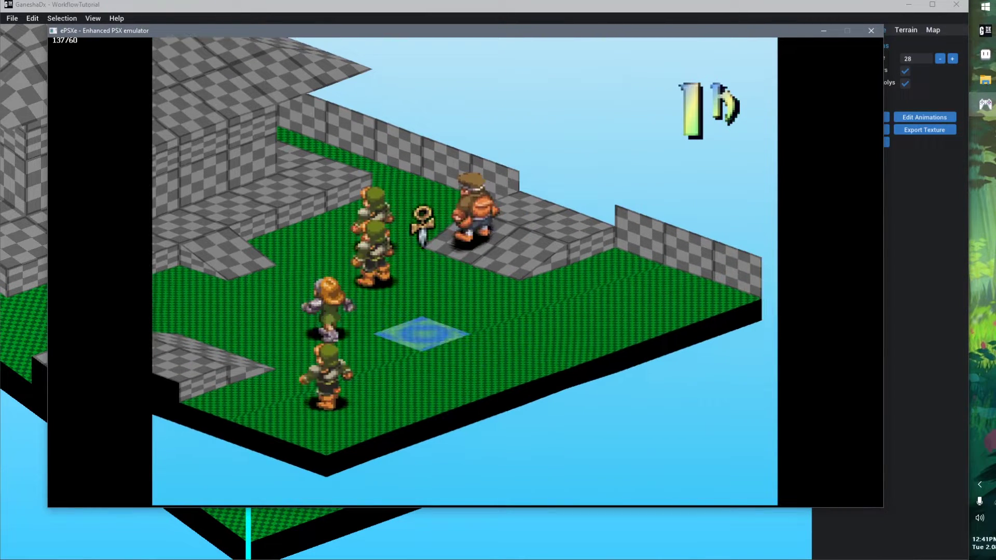
{"action": "key", "text": "Down"}
{"action": "key", "text": "Up"}
{"action": "key", "text": "Up"}
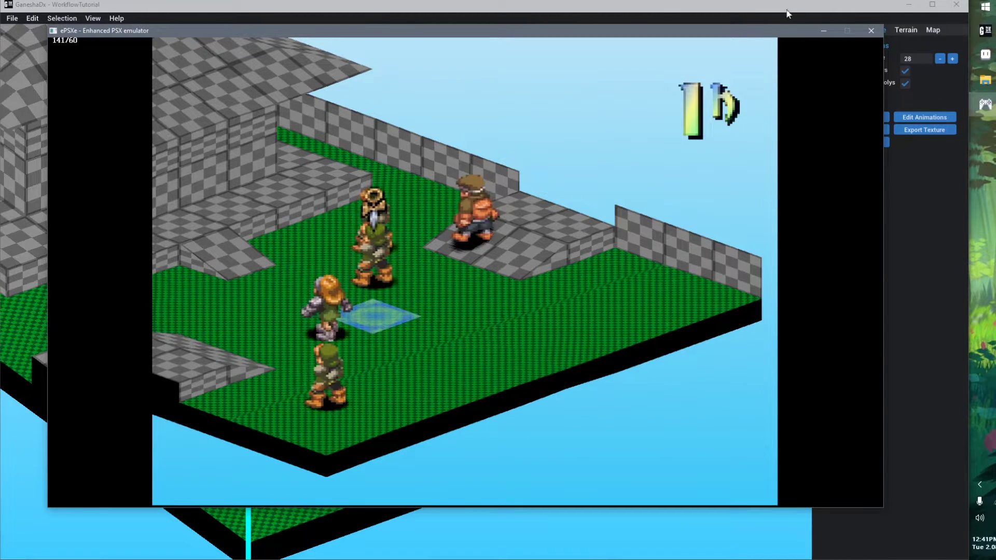
- Stop the running game and close ePSXe to return to the map in GaneshaDx
{"action": "left_click", "coordinate": [871, 31]}
{"action": "key", "text": "Return"}
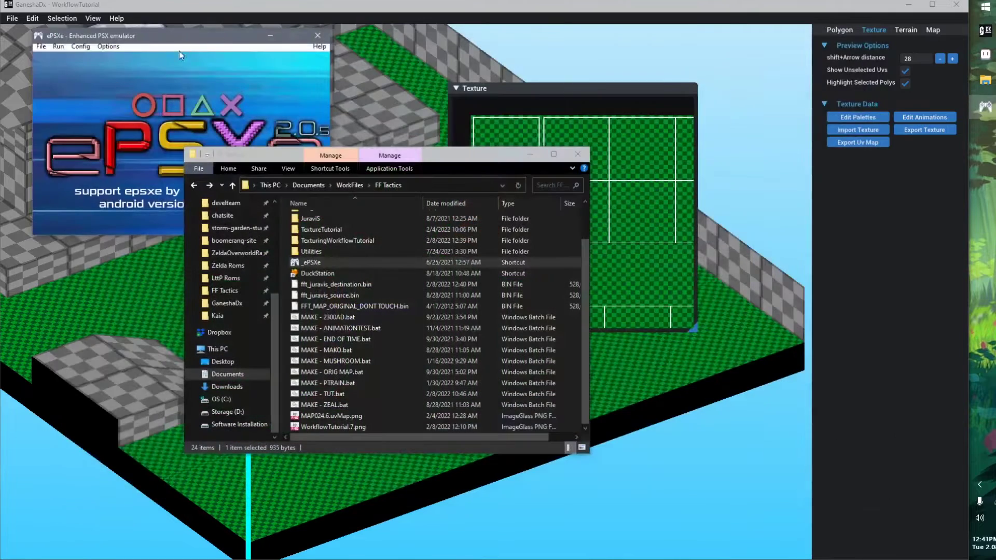
{"action": "left_click", "coordinate": [319, 35]}
- Examine the map's green ground and the house's untextured walls from several angles, with the texture preview temporarily collapsed
{"action": "middle_click_drag", "start_coordinate": [207, 118], "coordinate": [350, 135]}
{"action": "middle_click_drag", "start_coordinate": [314, 238], "coordinate": [329, 320]}
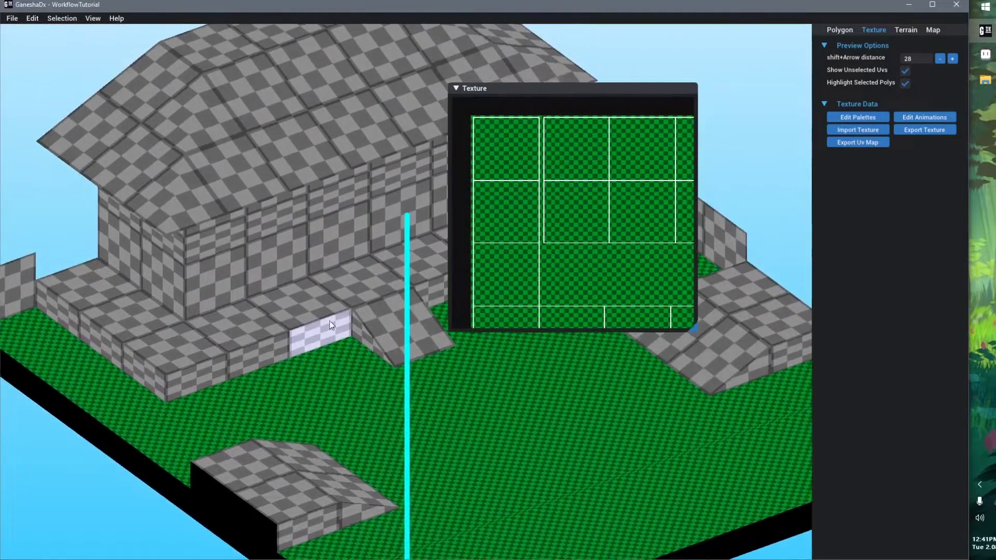
{"action": "scroll", "coordinate": [343, 358], "scroll_direction": "down", "scroll_amount": 3}
{"action": "right_click_drag", "start_coordinate": [355, 385], "coordinate": [314, 388]}
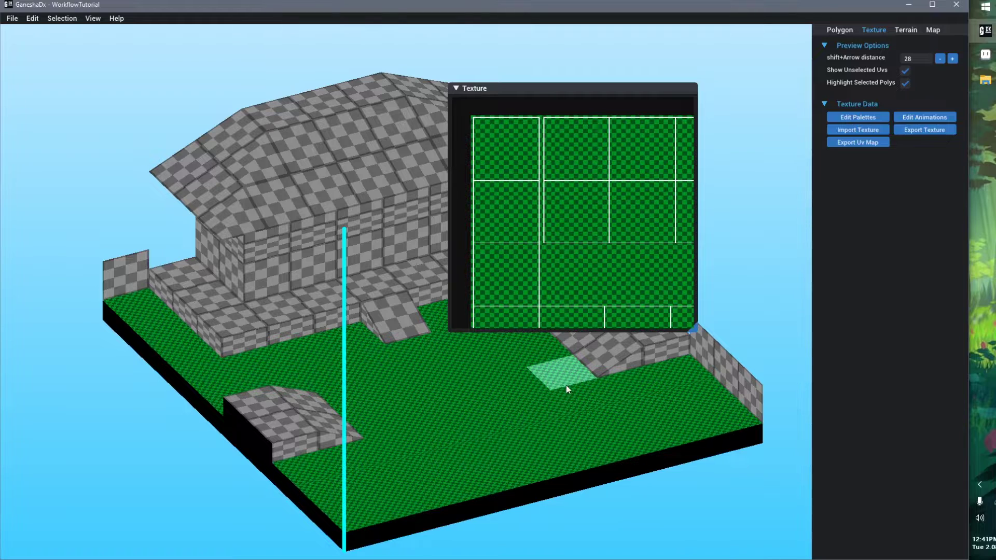
{"action": "middle_click_drag", "start_coordinate": [566, 347], "coordinate": [496, 347]}
{"action": "double_click", "coordinate": [578, 87]}
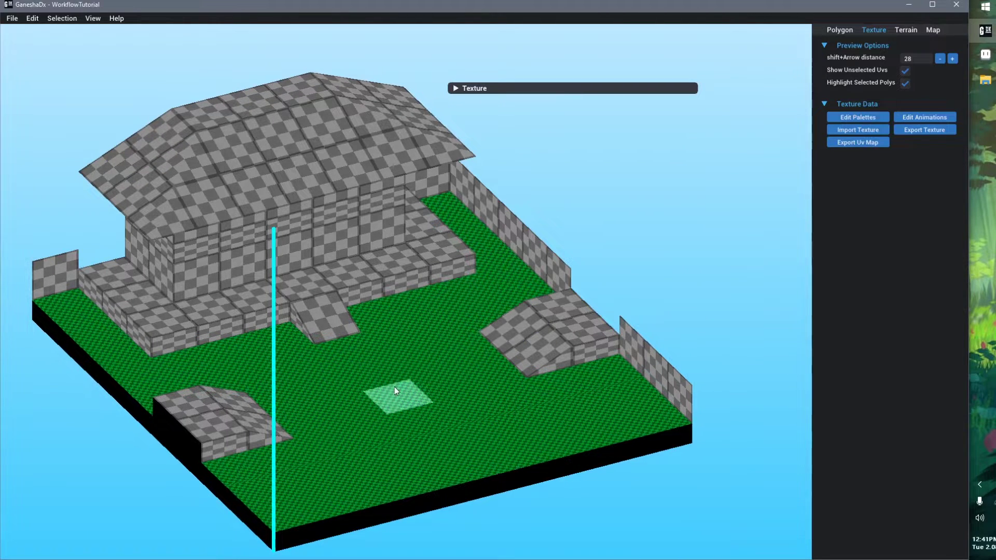
{"action": "right_click_drag", "start_coordinate": [394, 387], "coordinate": [445, 336]}
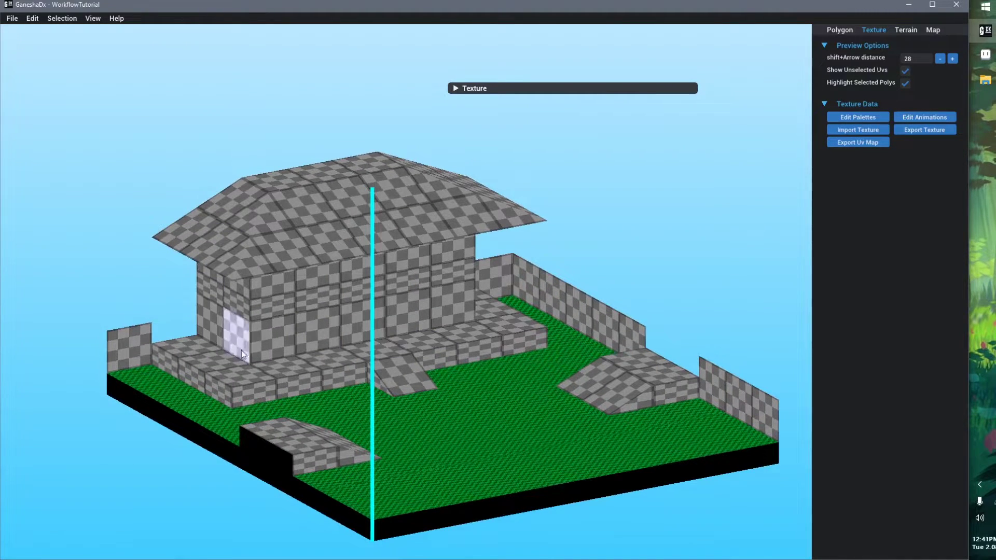
{"action": "scroll", "coordinate": [358, 311], "scroll_direction": "up", "scroll_amount": 3}
{"action": "middle_click_drag", "start_coordinate": [340, 375], "coordinate": [376, 283]}
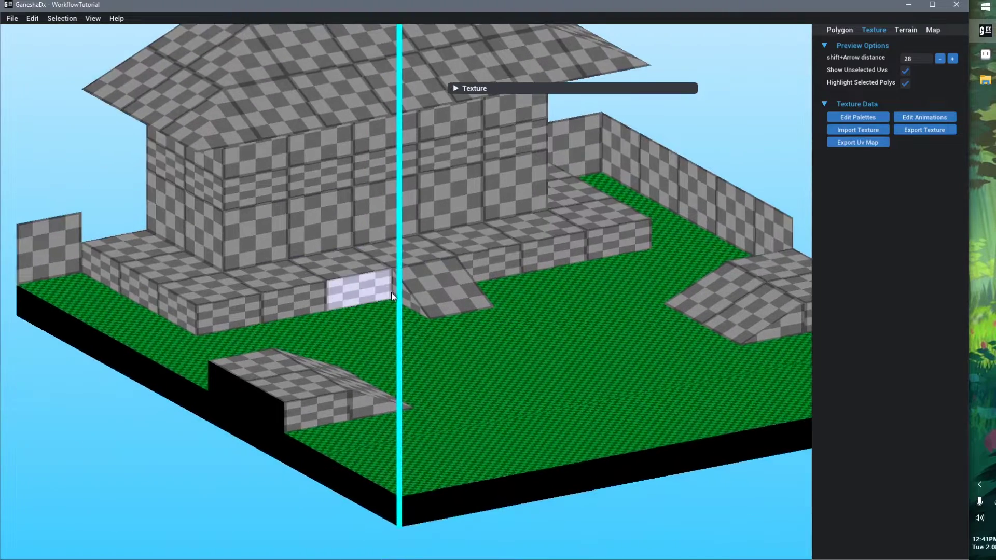
{"action": "right_click_drag", "start_coordinate": [376, 282], "coordinate": [355, 281]}
{"action": "middle_click_drag", "start_coordinate": [253, 225], "coordinate": [311, 283]}
{"action": "double_click", "coordinate": [538, 88]}
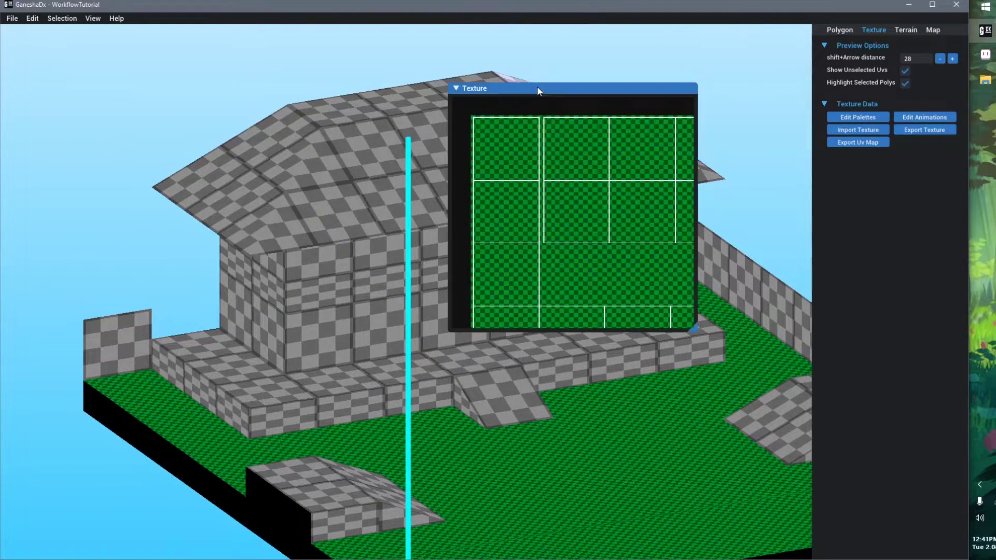
{"action": "middle_click_drag", "start_coordinate": [304, 317], "coordinate": [290, 234]}
- Select the lower wall polygon on the short side of the house and set its texture page to 2
{"action": "left_click", "coordinate": [228, 250]}
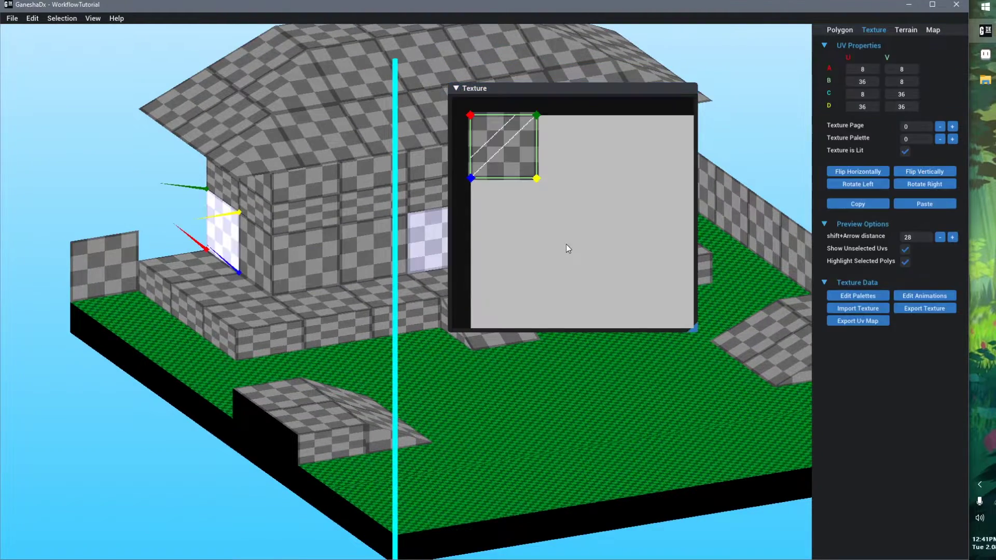
{"action": "left_click", "coordinate": [952, 127]}
{"action": "left_click", "coordinate": [952, 126]}
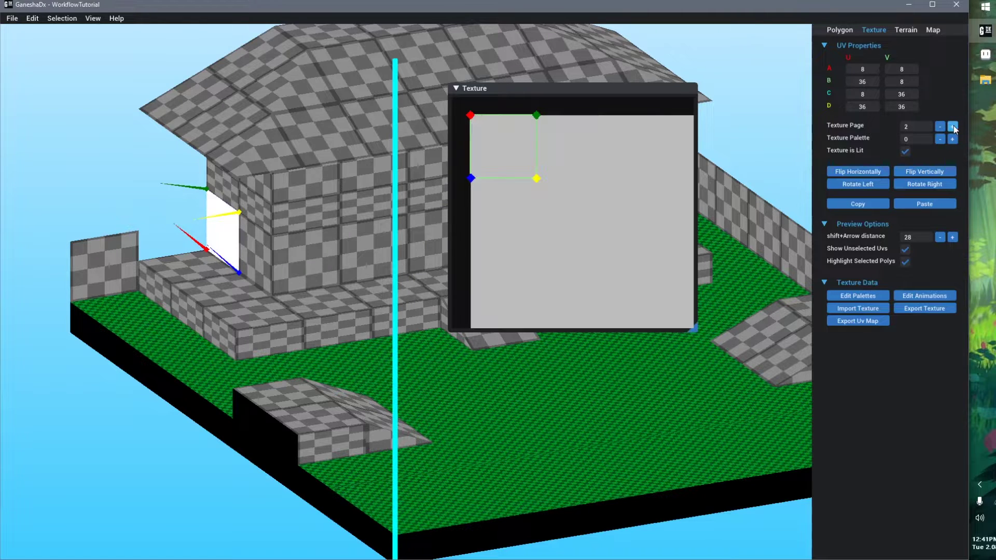
{"action": "scroll", "coordinate": [545, 176], "scroll_direction": "down", "scroll_amount": 1}
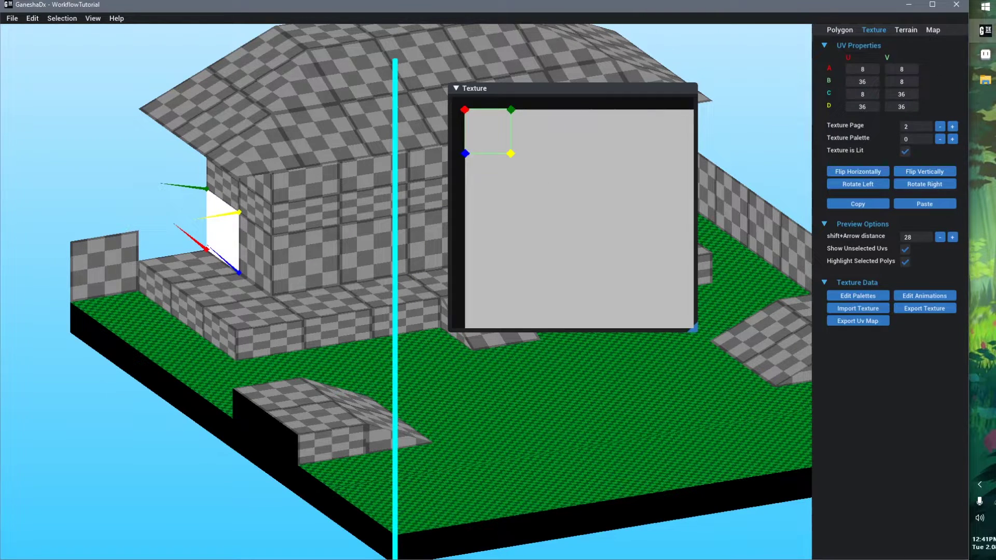
- Switch to Aseprite and marquee-select the whole checkerboard square of the second texture block, 240 by 241 pixels
{"action": "key", "text": "alt+Tab"}
{"action": "scroll", "coordinate": [296, 165], "scroll_direction": "up", "scroll_amount": 3}
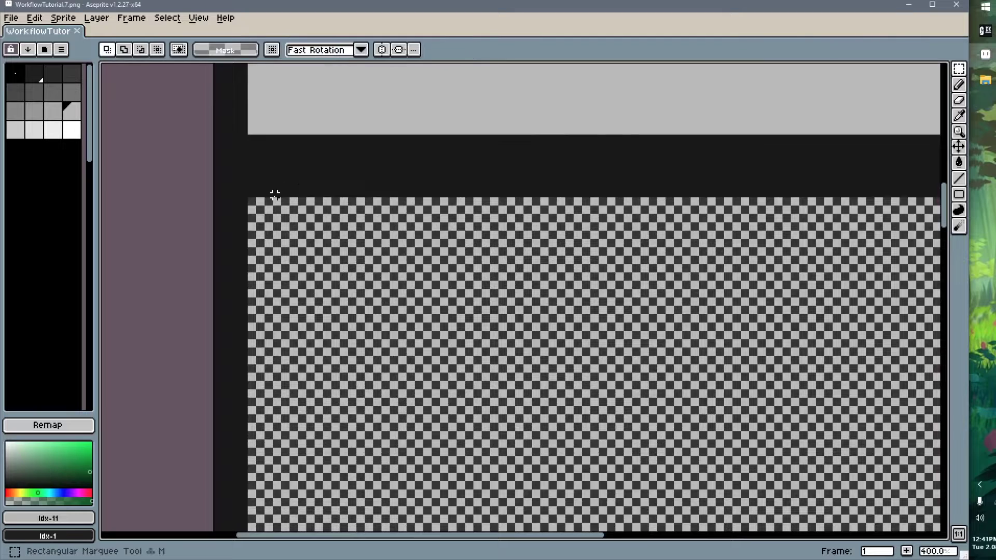
{"action": "key", "text": "m"}
{"action": "left_click_drag", "start_coordinate": [250, 199], "coordinate": [652, 229]}
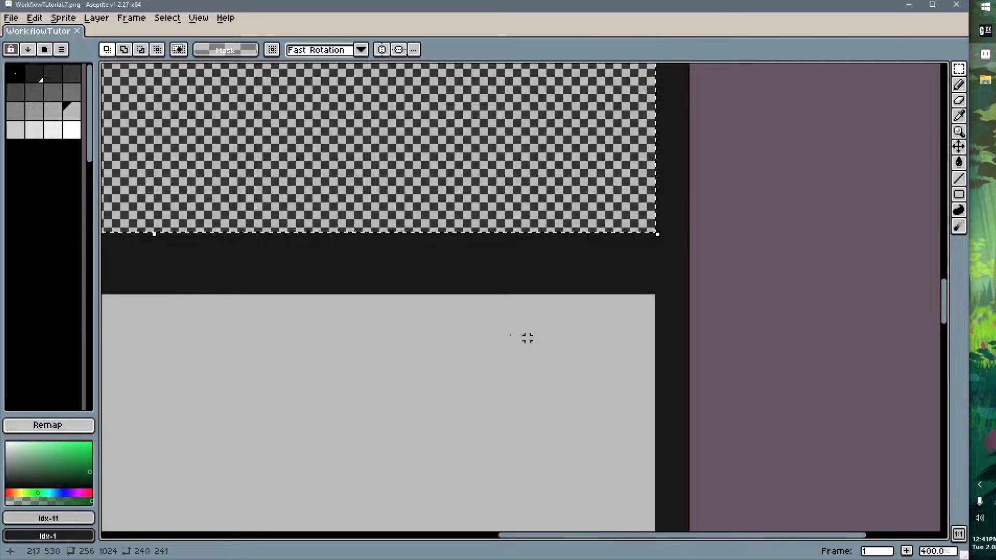
- Place a copy of the selected checkerboard in the third texture block at position 8, 520
{"action": "scroll", "coordinate": [311, 329], "scroll_direction": "down", "scroll_amount": 5}
{"action": "middle_click_drag", "start_coordinate": [313, 328], "coordinate": [378, 244]}
{"action": "left_click_drag", "start_coordinate": [380, 223], "coordinate": [381, 304]}
{"action": "scroll", "coordinate": [316, 243], "scroll_direction": "up", "scroll_amount": 9}
{"action": "left_click_drag", "start_coordinate": [436, 289], "coordinate": [382, 351]}
{"action": "middle_click_drag", "start_coordinate": [404, 434], "coordinate": [434, 353]}
{"action": "scroll", "coordinate": [435, 353], "scroll_direction": "down", "scroll_amount": 7}
{"action": "middle_click_drag", "start_coordinate": [391, 506], "coordinate": [382, 318]}
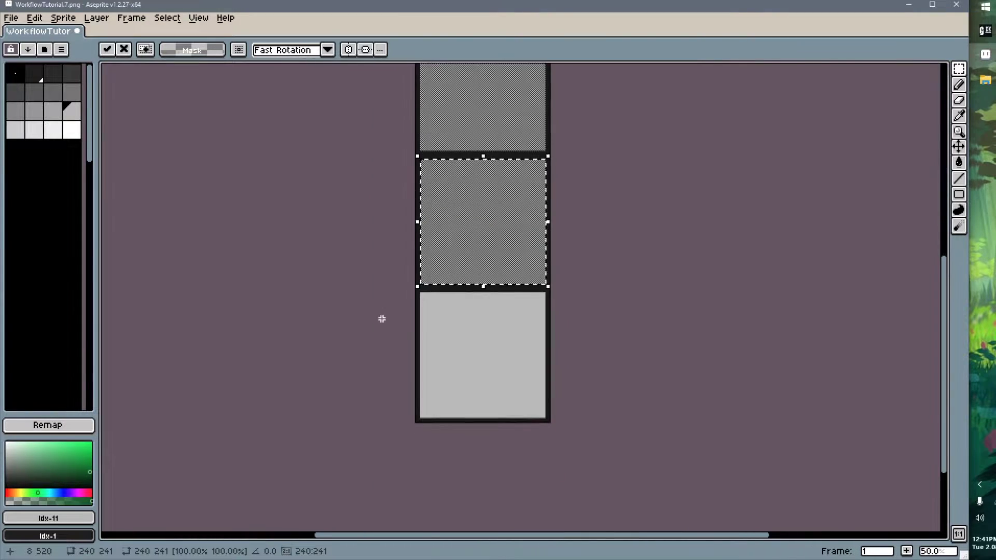
- Check the copied checkerboard's alignment, drop its selection, save WorkflowTutorial.7.png, and switch back to GaneshaDx
{"action": "scroll", "coordinate": [419, 315], "scroll_direction": "up", "scroll_amount": 5}
{"action": "middle_click_drag", "start_coordinate": [512, 67], "coordinate": [507, 411]}
{"action": "scroll", "coordinate": [501, 289], "scroll_direction": "down", "scroll_amount": 3}
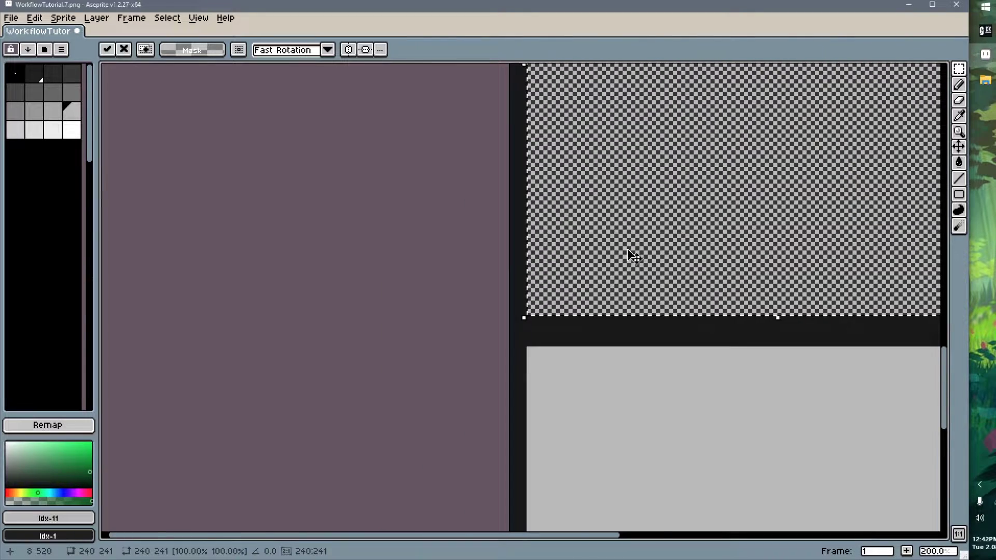
{"action": "scroll", "coordinate": [627, 254], "scroll_direction": "down", "scroll_amount": 2}
{"action": "middle_click_drag", "start_coordinate": [645, 233], "coordinate": [510, 336]}
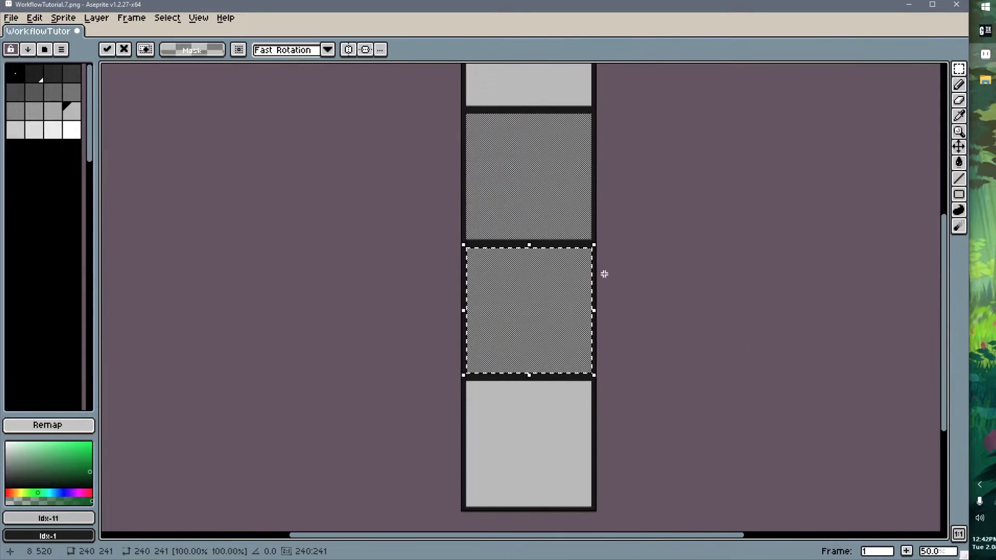
{"action": "scroll", "coordinate": [600, 270], "scroll_direction": "up", "scroll_amount": 4}
{"action": "left_click", "coordinate": [592, 243]}
{"action": "scroll", "coordinate": [369, 287], "scroll_direction": "down", "scroll_amount": 5}
{"action": "middle_click_drag", "start_coordinate": [352, 289], "coordinate": [383, 280]}
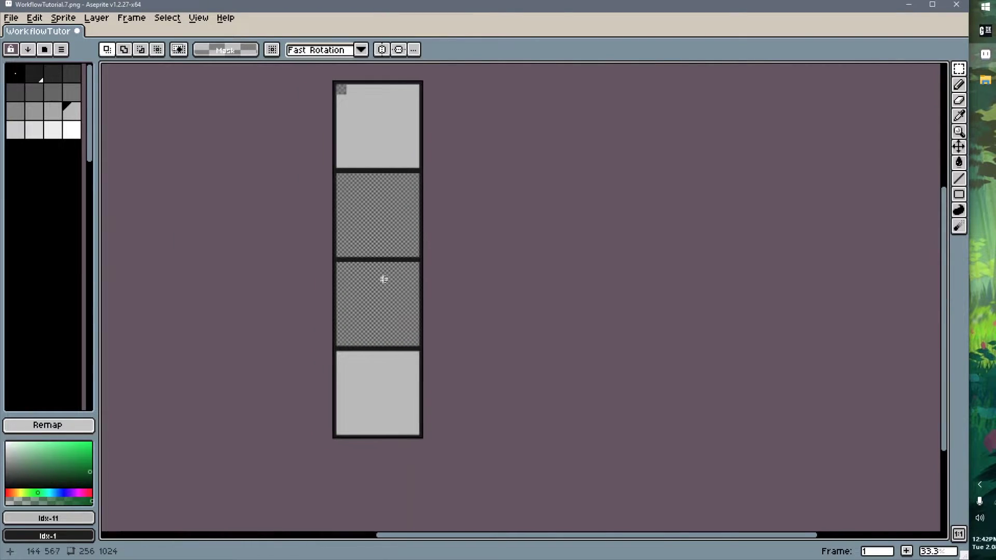
{"action": "key", "text": "ctrl+s"}
{"action": "key", "text": "alt+Tab"}
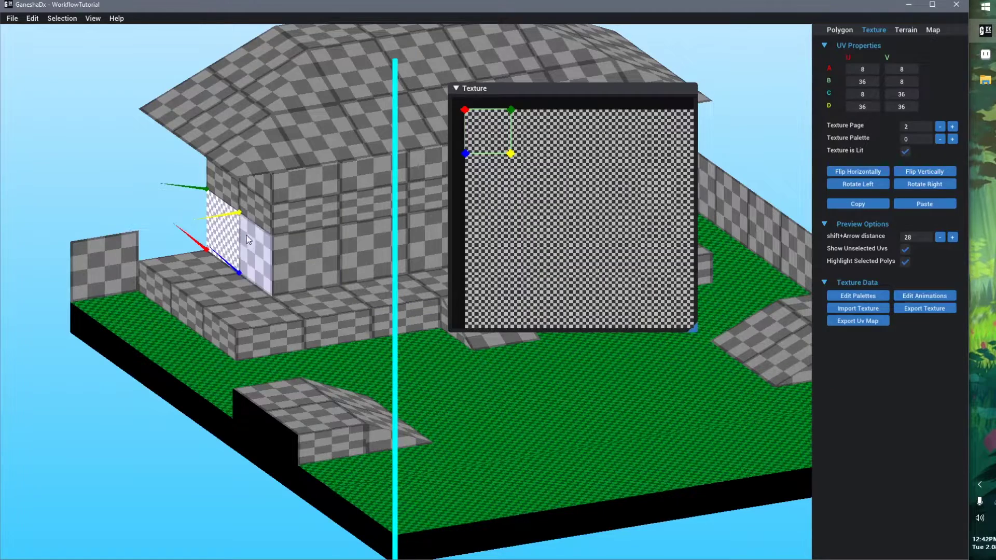
- Check the selected wall polygon's vertex positions, and rotate its vertices so corner A sits at the wall's upper left
{"action": "right_click_drag", "start_coordinate": [253, 309], "coordinate": [271, 306]}
{"action": "scroll", "coordinate": [270, 306], "scroll_direction": "up", "scroll_amount": 5}
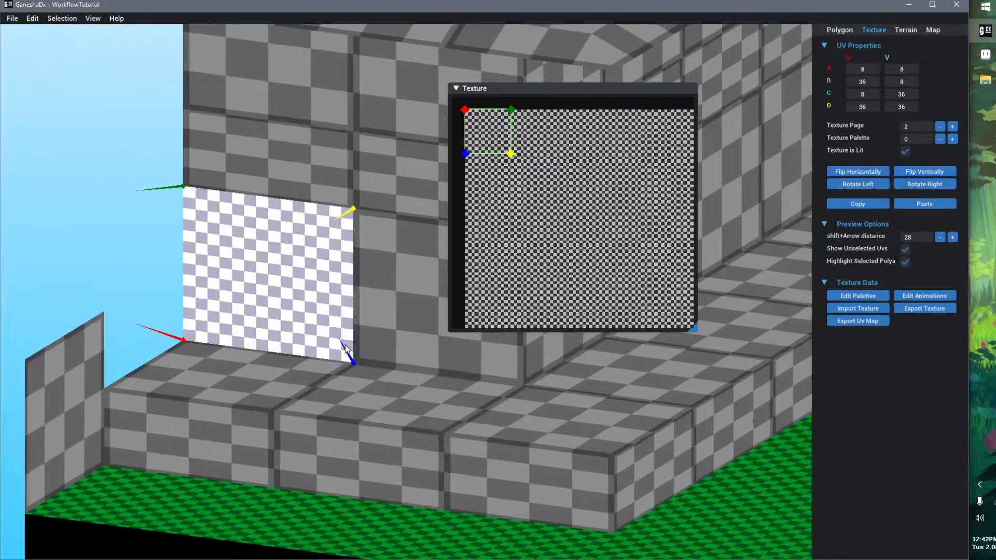
{"action": "left_click", "coordinate": [840, 30]}
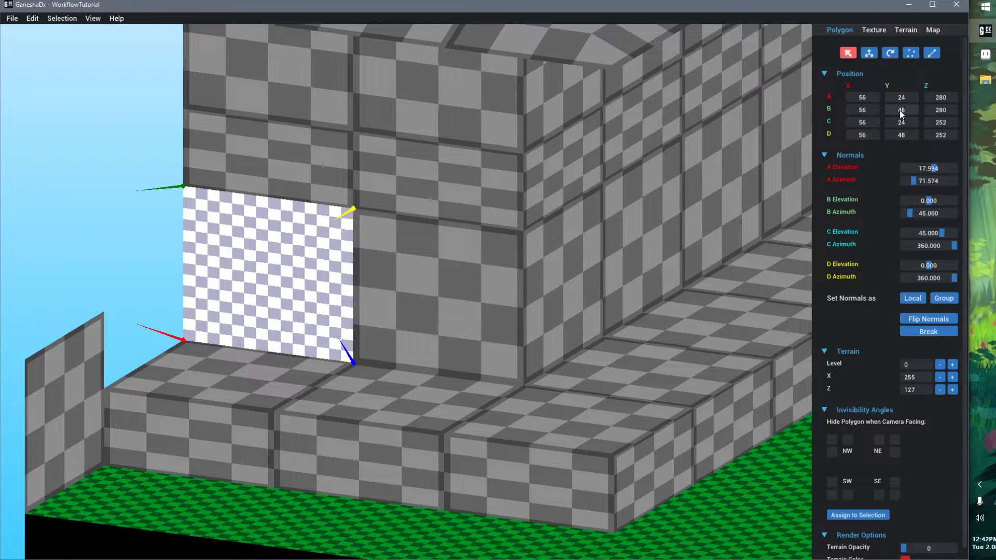
{"action": "left_click", "coordinate": [872, 29]}
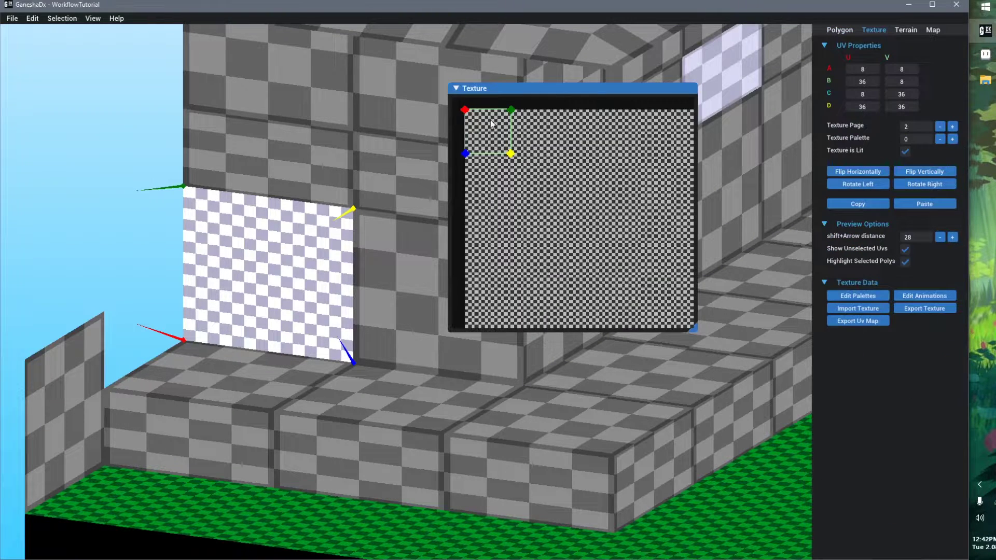
{"action": "scroll", "coordinate": [493, 137], "scroll_direction": "up", "scroll_amount": 2}
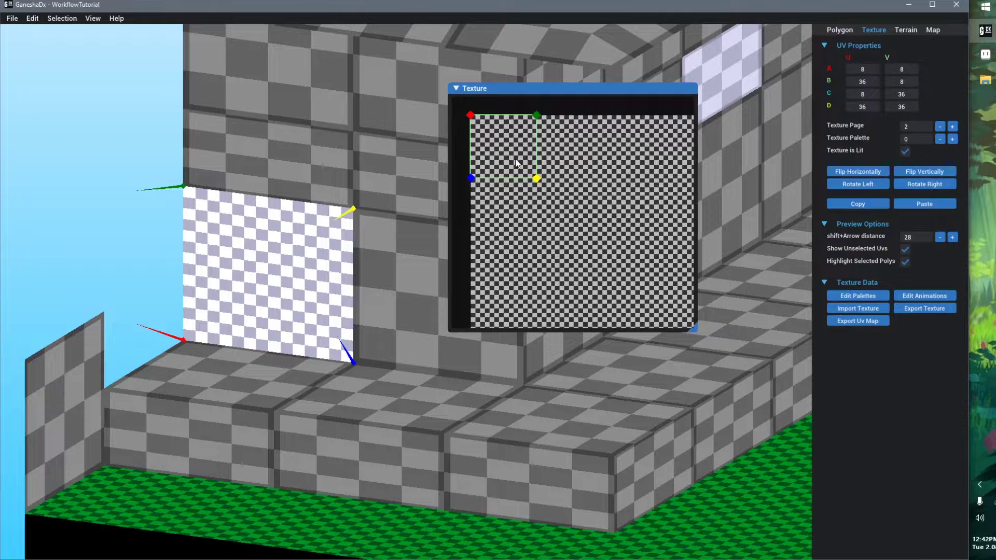
{"action": "middle_click_drag", "start_coordinate": [209, 309], "coordinate": [243, 326]}
{"action": "left_click", "coordinate": [223, 368]}
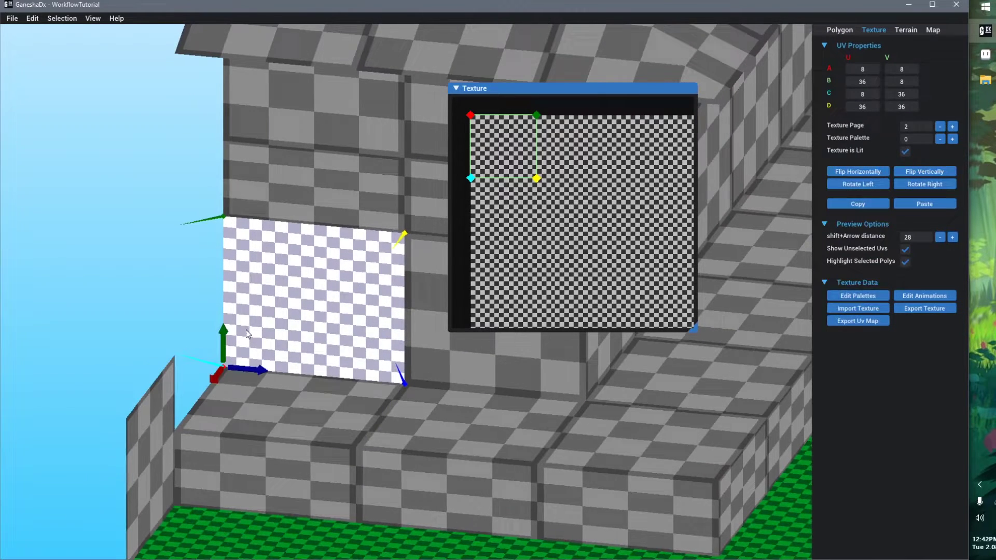
{"action": "left_click", "coordinate": [234, 359]}
{"action": "left_click", "coordinate": [311, 312]}
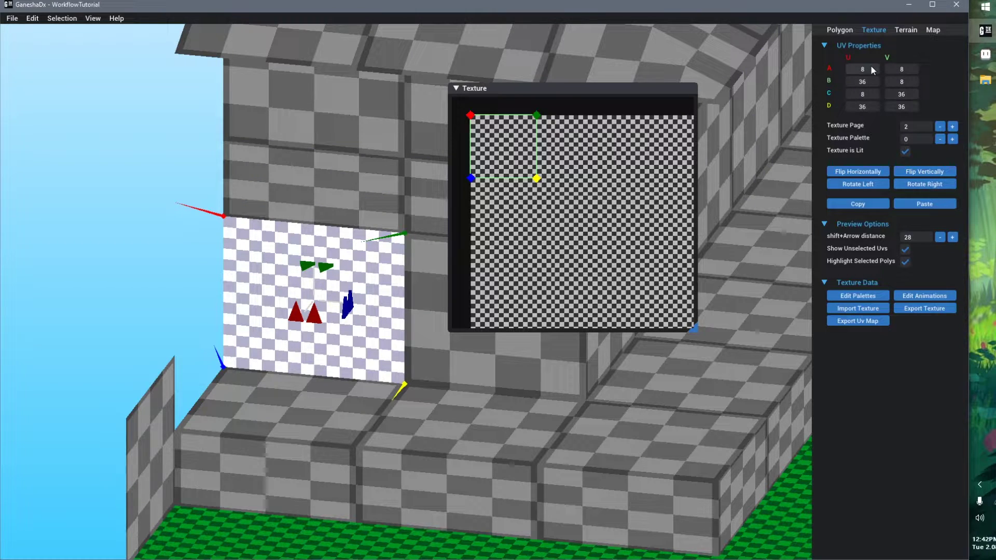
- Work out 8 + 24 in Calculator for the wall's UV height, and close it
{"action": "key", "text": "XF86Calculator"}
{"action": "type", "text": "8*+"}
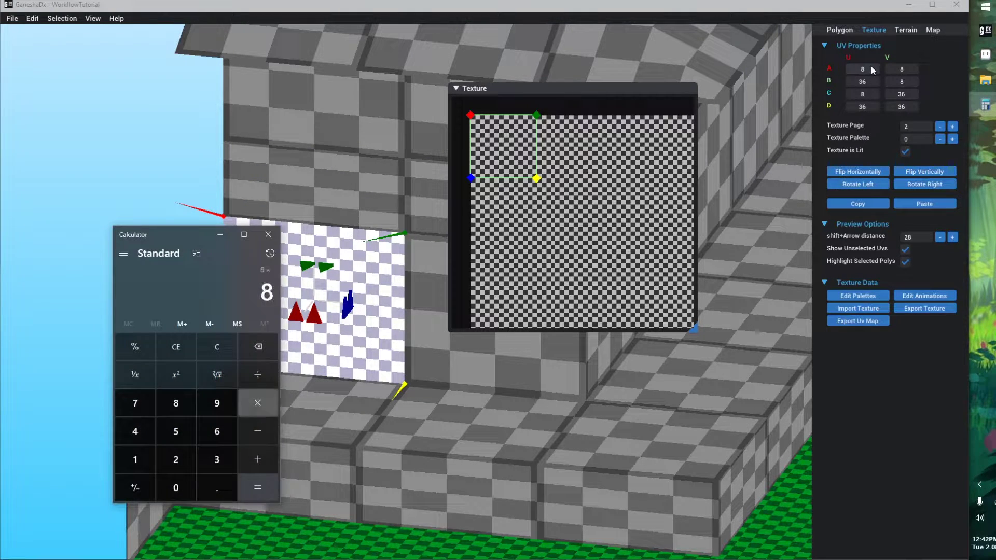
{"action": "type", "text": "24 ="}
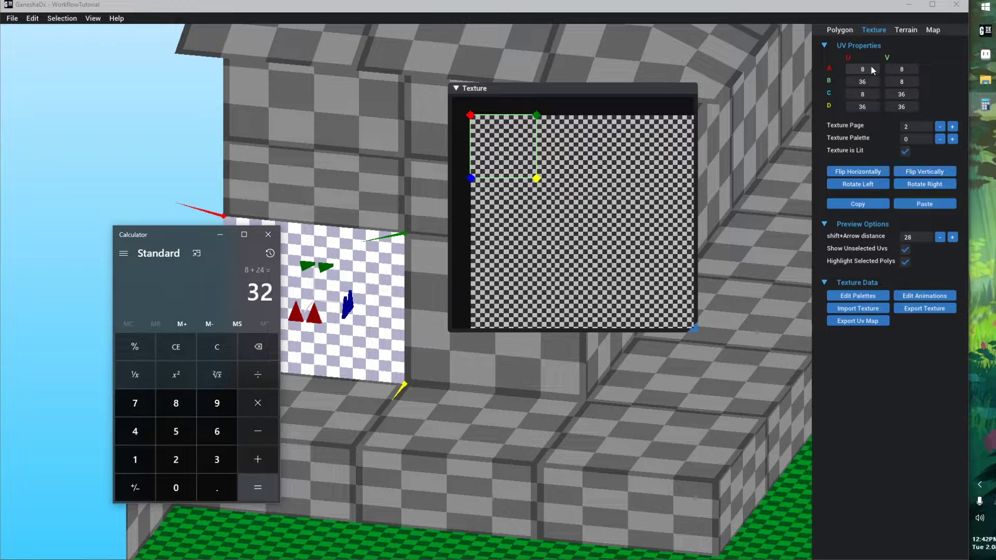
{"action": "left_click", "coordinate": [269, 234]}
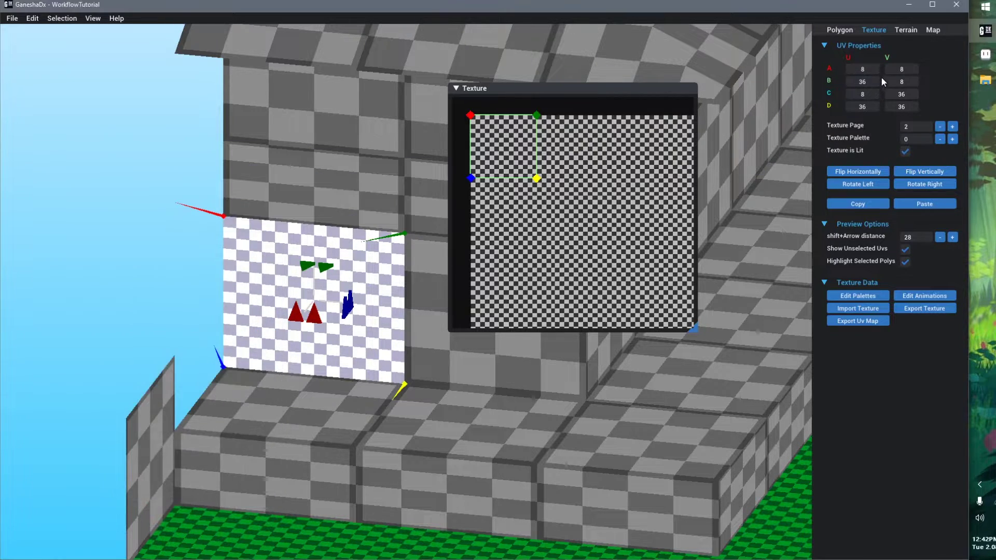
- Try 32 for the wall polygon's B U and C V coordinates, and restore both to 36
{"action": "type", "text": "32"}
{"action": "key", "text": "Tab"}
{"action": "key", "text": "Tab"}
{"action": "key", "text": "Tab"}
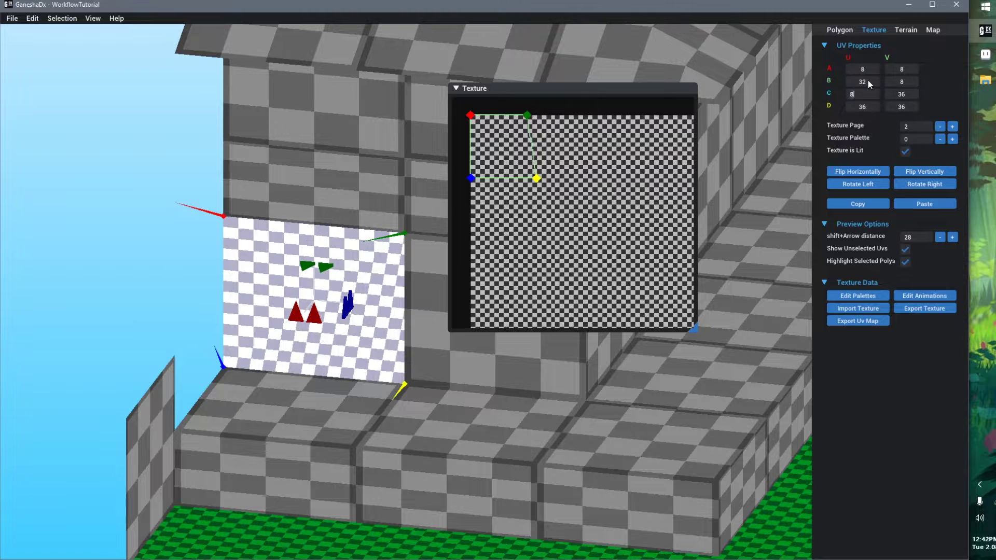
{"action": "type", "text": "32"}
{"action": "key", "text": "Tab"}
{"action": "key", "text": "Tab"}
{"action": "key", "text": "shift+Tab"}
{"action": "key", "text": "shift+Tab"}
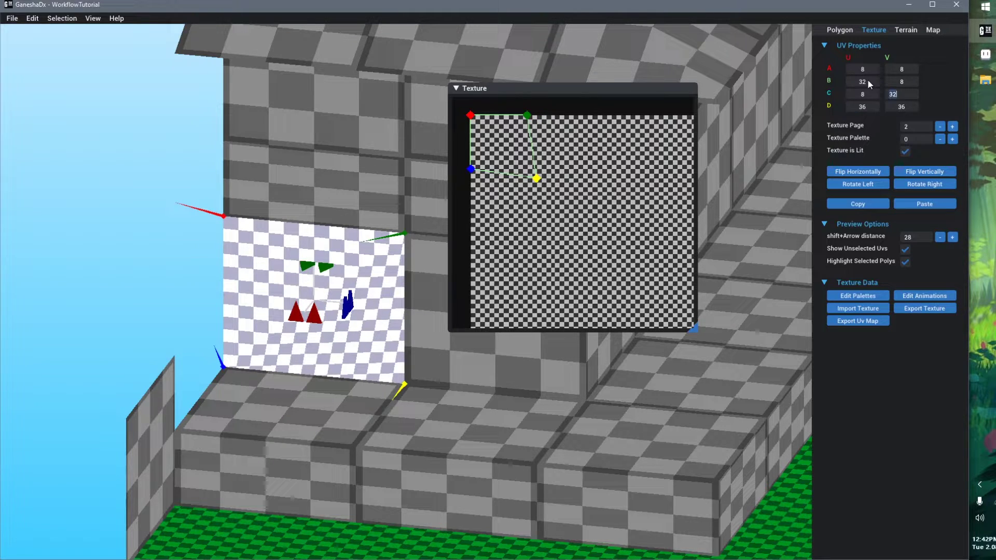
{"action": "type", "text": "36"}
{"action": "key", "text": "Tab"}
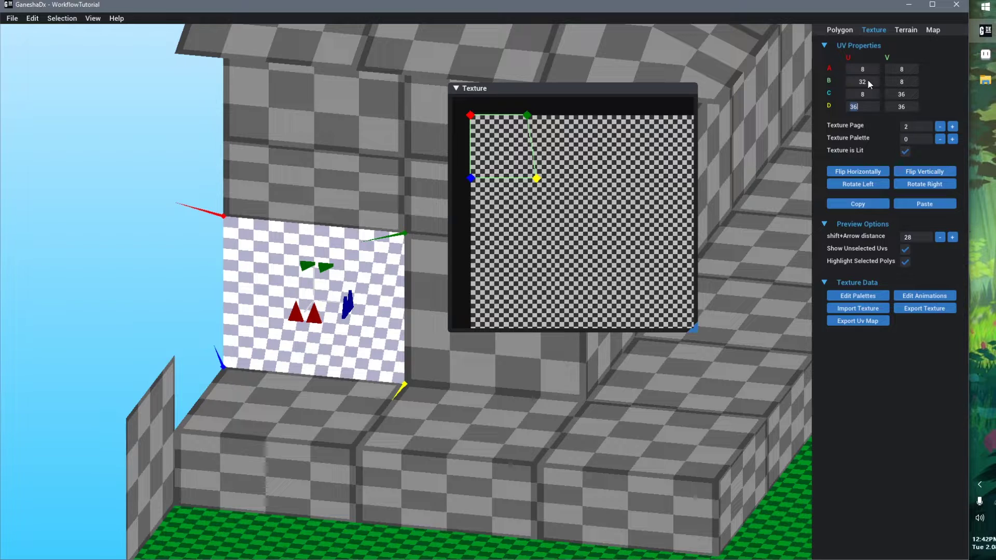
{"action": "key", "text": "shift+Tab"}
{"action": "key", "text": "shift+Tab"}
{"action": "key", "text": "shift+Tab"}
{"action": "type", "text": "36"}
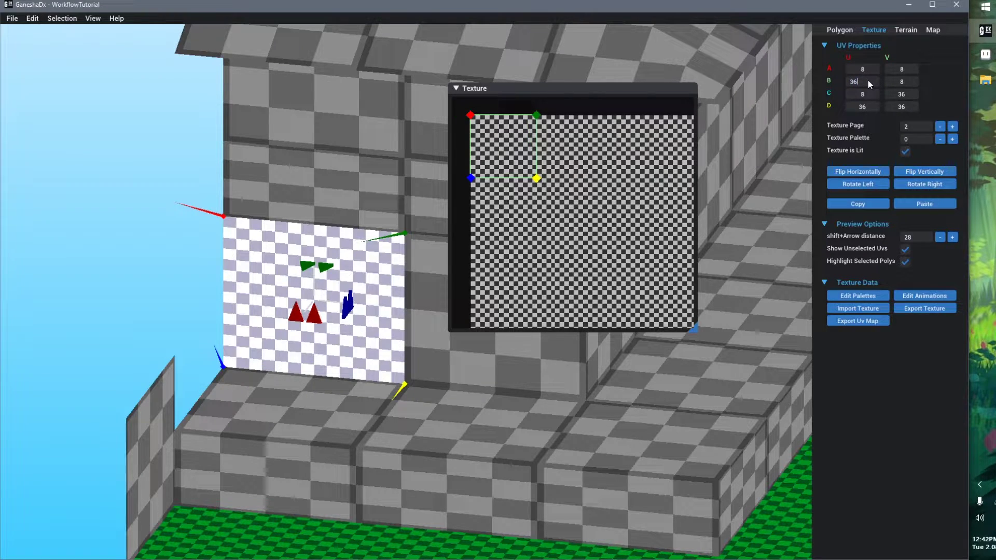
- Set the V coordinates of the wall polygon's C and D corners to 32, and clear the selection
{"action": "key", "text": "Tab"}
{"action": "key", "text": "Tab"}
{"action": "type", "text": "20"}
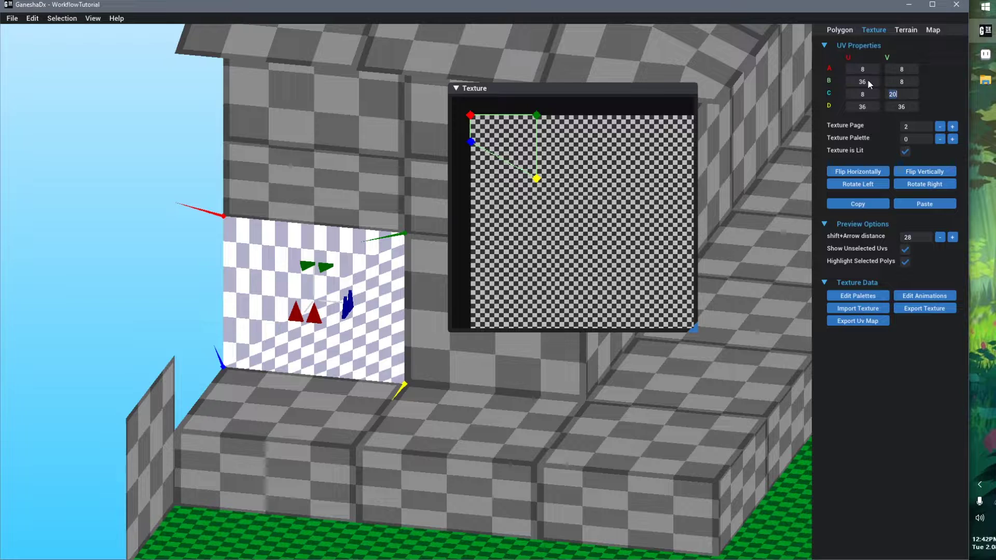
{"action": "type", "text": "32"}
{"action": "key", "text": "Tab"}
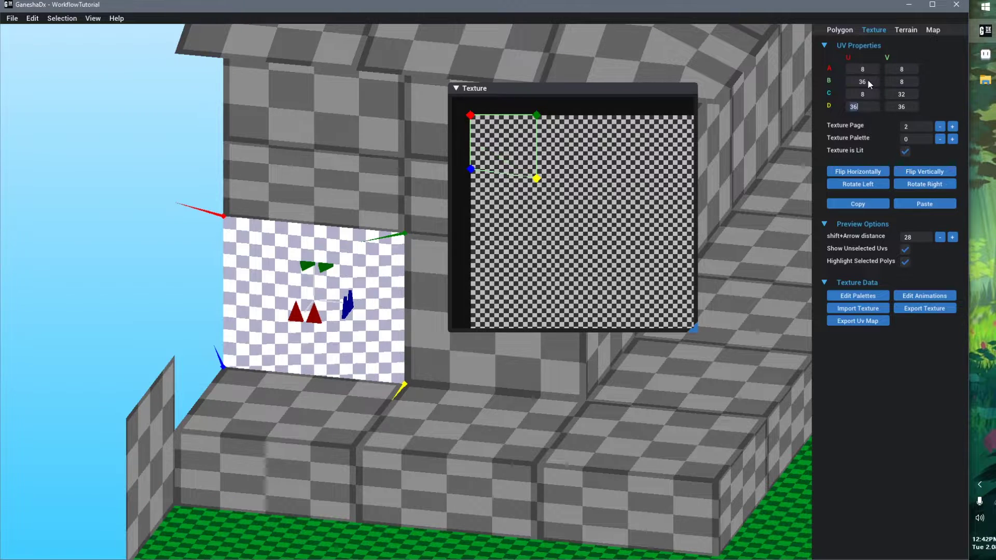
{"action": "key", "text": "Tab"}
{"action": "type", "text": "32"}
{"action": "key", "text": "Return"}
{"action": "mouse_move", "coordinate": [344, 347]}
{"action": "right_mouse_down"}
{"action": "mouse_move", "coordinate": [353, 356]}
{"action": "mouse_move", "coordinate": [345, 347]}
{"action": "right_mouse_up"}
{"action": "left_click", "coordinate": [129, 208]}
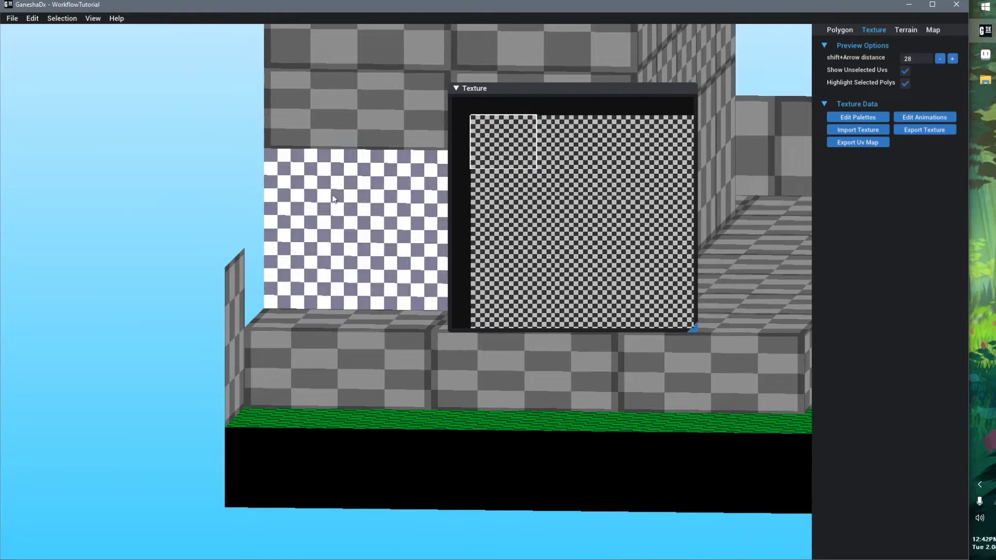
- Copy the wall polygon's UV settings onto the adjacent lower wall polygon, and shift them by 28 to span U 36 to 64
{"action": "middle_click_drag", "start_coordinate": [332, 284], "coordinate": [202, 355]}
{"action": "left_click", "coordinate": [265, 279]}
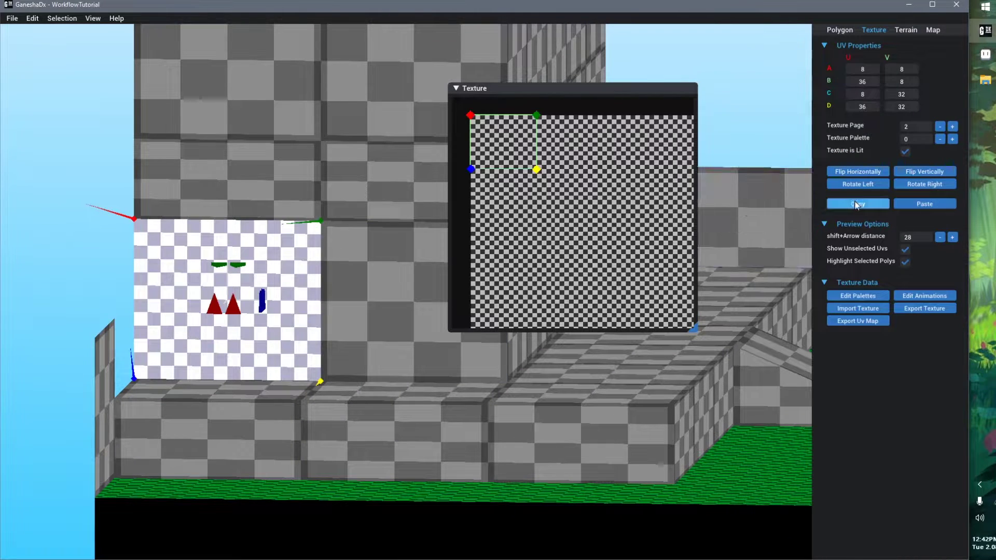
{"action": "left_click", "coordinate": [350, 309]}
{"action": "left_click", "coordinate": [907, 204]}
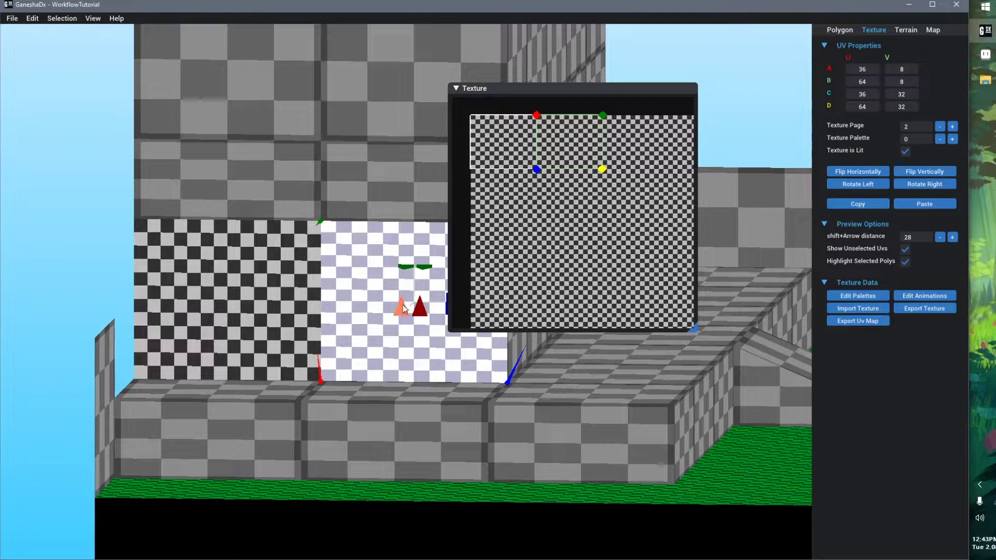
- Cycle the corner order of the second lower wall polygon until corner A sits at its upper left
{"action": "left_click", "coordinate": [402, 307]}
{"action": "left_click", "coordinate": [407, 308]}
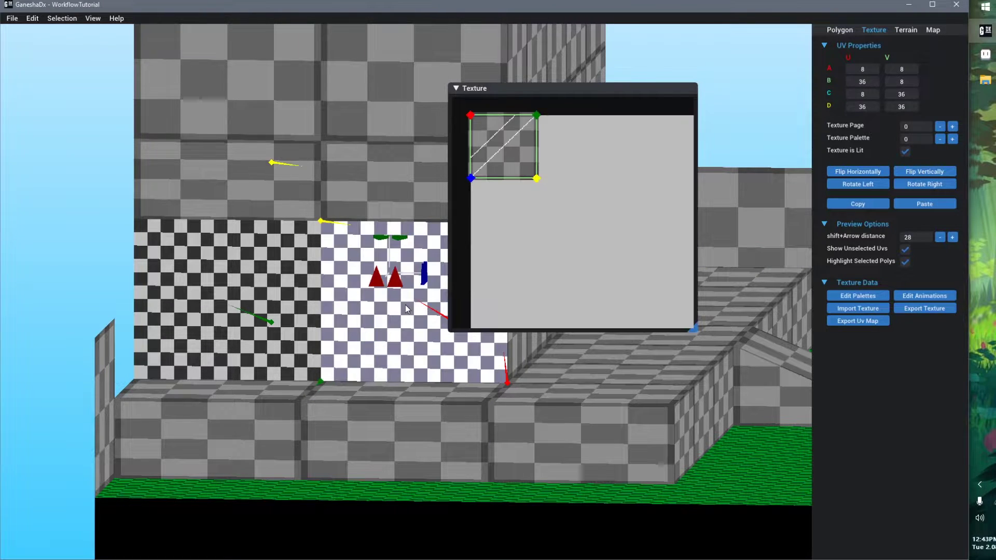
{"action": "left_click", "coordinate": [407, 326]}
{"action": "left_click", "coordinate": [402, 306]}
{"action": "left_click", "coordinate": [402, 306]}
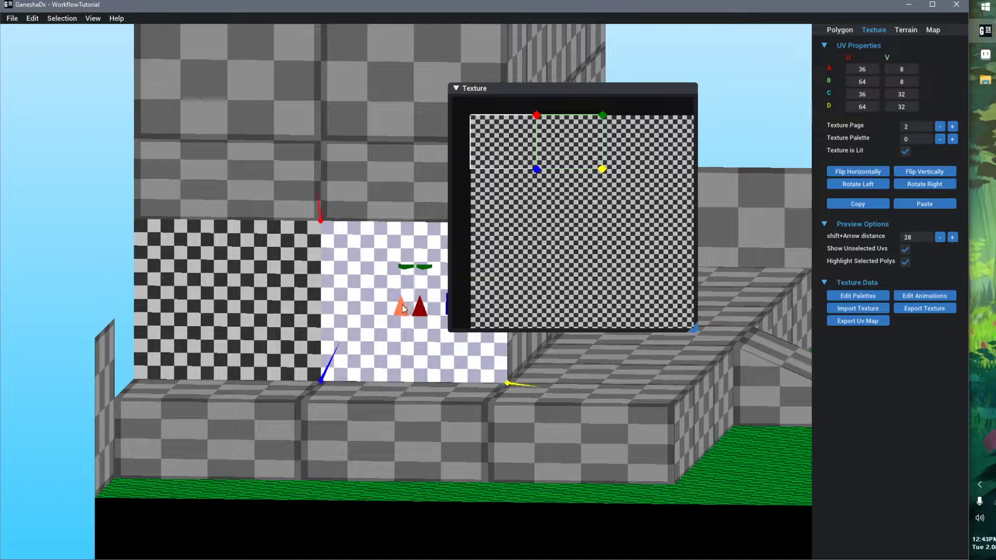
- Collapse the texture preview, and examine the corner orientation of a ground polygon and the first lower wall polygon
{"action": "scroll", "coordinate": [409, 267], "scroll_direction": "down", "scroll_amount": 3}
{"action": "double_click", "coordinate": [555, 86]}
{"action": "middle_click_drag", "start_coordinate": [500, 291], "coordinate": [486, 319]}
{"action": "right_click_drag", "start_coordinate": [484, 318], "coordinate": [244, 330]}
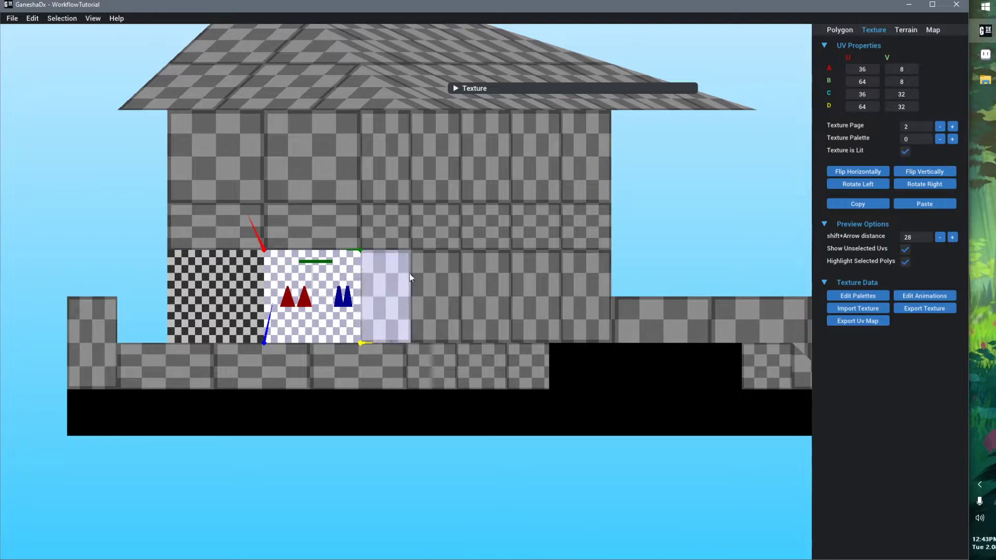
{"action": "right_click_drag", "start_coordinate": [409, 273], "coordinate": [375, 306]}
{"action": "right_click_drag", "start_coordinate": [576, 358], "coordinate": [467, 425]}
{"action": "left_click", "coordinate": [346, 495]}
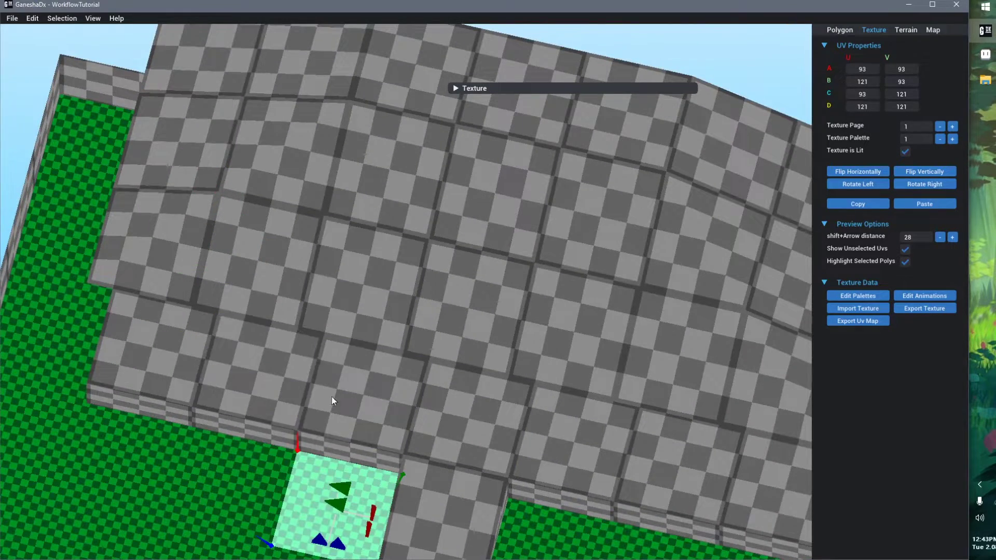
{"action": "right_click_drag", "start_coordinate": [233, 477], "coordinate": [410, 396]}
{"action": "left_click", "coordinate": [258, 292]}
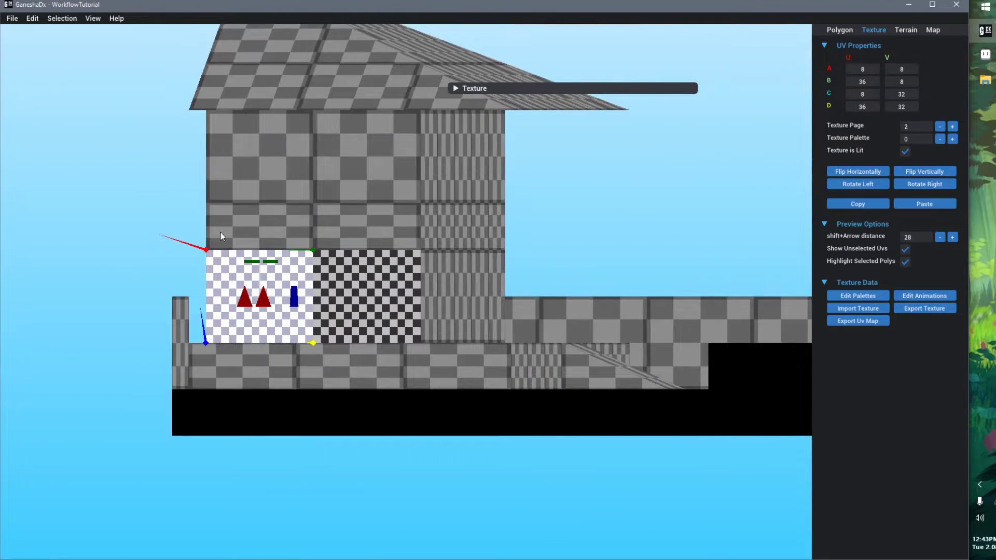
{"action": "right_click_drag", "start_coordinate": [243, 238], "coordinate": [389, 329]}
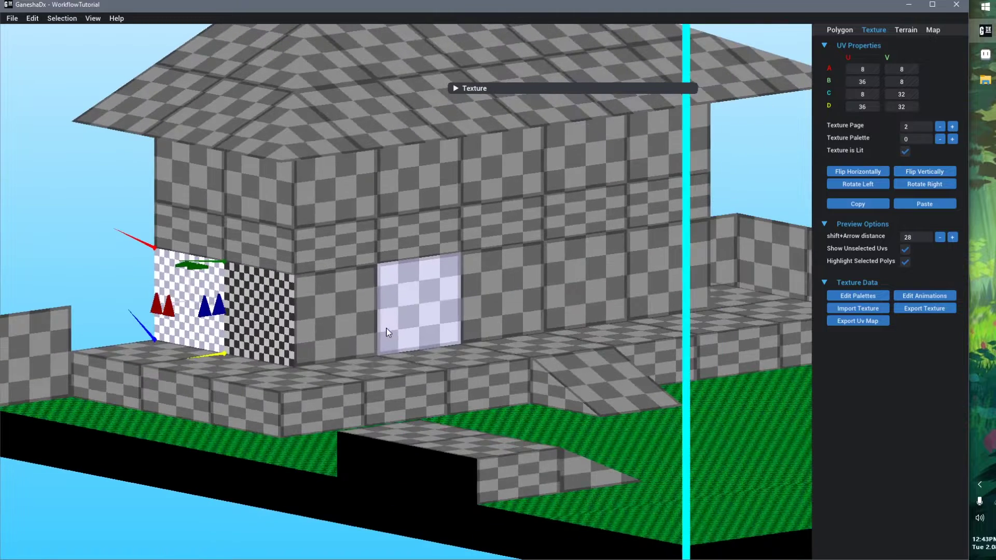
- Select all house wall polygons except the two already mapped to page 2, and cycle their corner order
{"action": "left_click", "coordinate": [201, 207]}
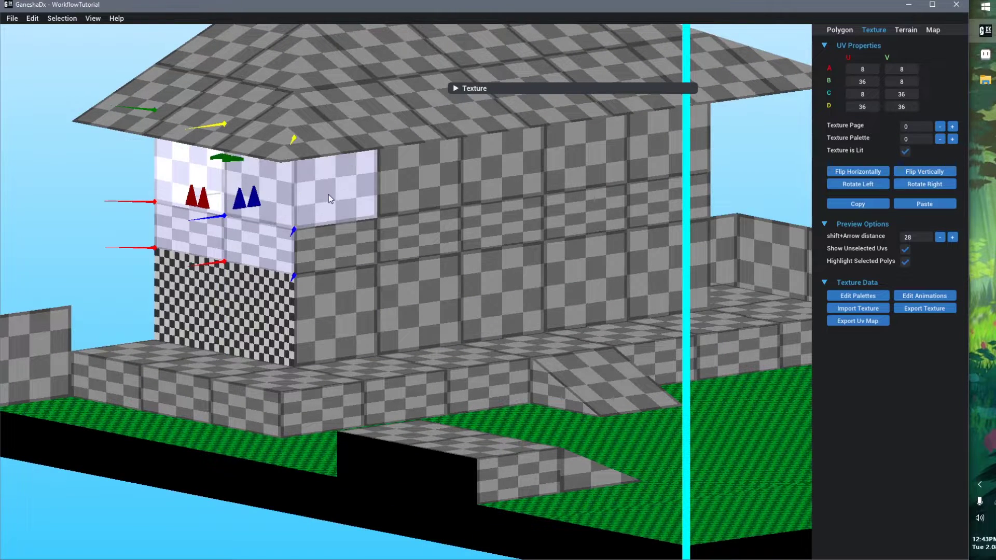
{"action": "left_click", "coordinate": [340, 273], "text": "ctrl"}
{"action": "left_click", "coordinate": [410, 284], "text": "ctrl"}
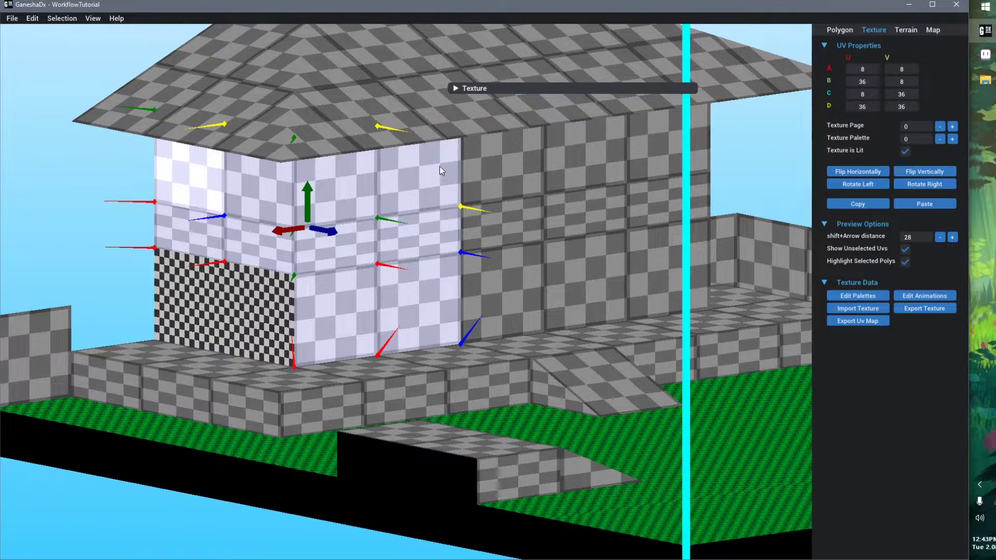
{"action": "left_click", "coordinate": [434, 193], "text": "ctrl"}
{"action": "left_click", "coordinate": [508, 178], "text": "ctrl"}
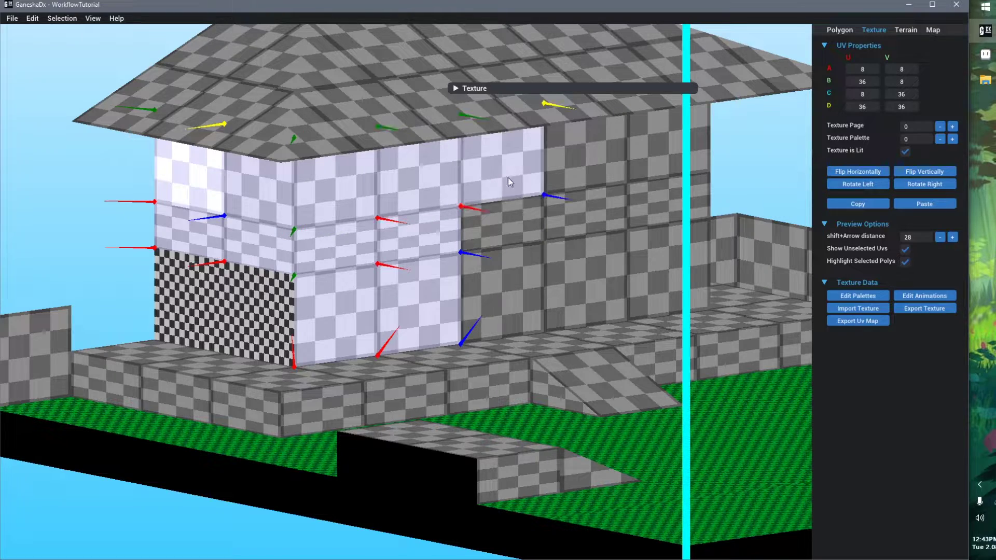
{"action": "mouse_move", "coordinate": [508, 177]}
{"action": "left_mouse_down", "text": "ctrl"}
{"action": "mouse_move", "coordinate": [589, 192]}
{"action": "mouse_move", "coordinate": [660, 278]}
{"action": "left_mouse_up", "text": "ctrl"}
{"action": "right_click_drag", "start_coordinate": [674, 363], "coordinate": [626, 363]}
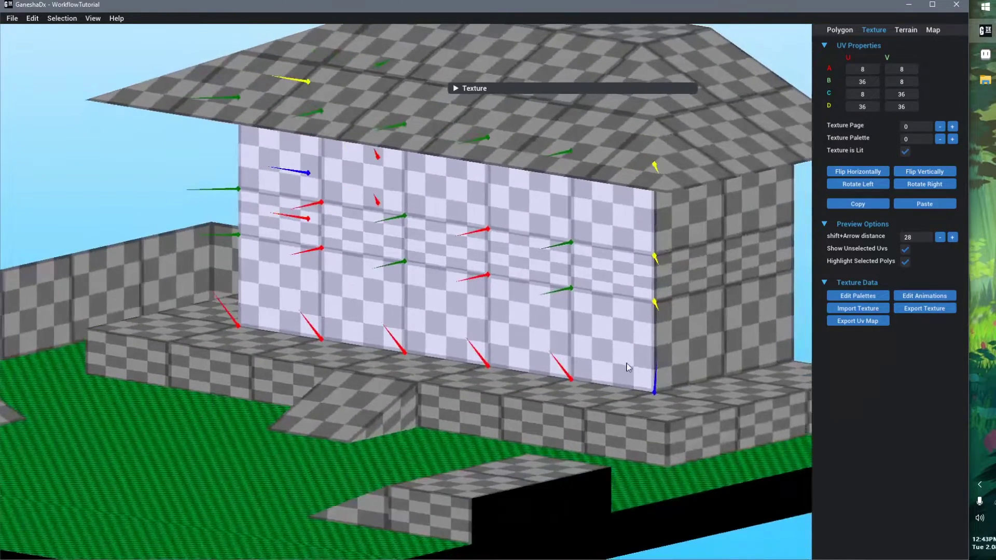
{"action": "middle_click_drag", "start_coordinate": [626, 367], "coordinate": [466, 333]}
{"action": "mouse_move", "coordinate": [523, 306]}
{"action": "left_mouse_down", "text": "ctrl"}
{"action": "mouse_move", "coordinate": [588, 176]}
{"action": "mouse_move", "coordinate": [530, 263]}
{"action": "left_mouse_up", "text": "ctrl"}
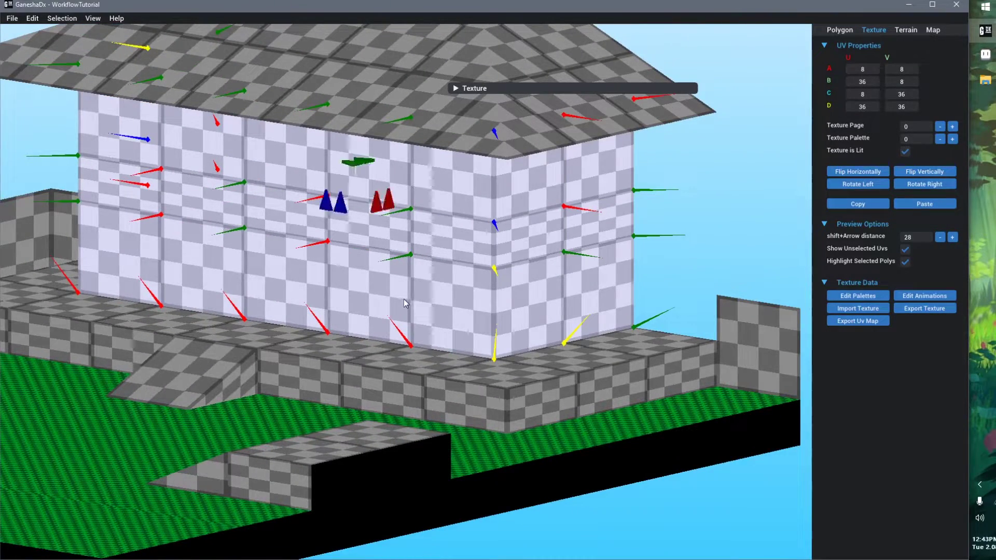
{"action": "left_click", "coordinate": [339, 203]}
{"action": "right_click_drag", "start_coordinate": [171, 321], "coordinate": [287, 320]}
{"action": "right_click_drag", "start_coordinate": [381, 290], "coordinate": [346, 281]}
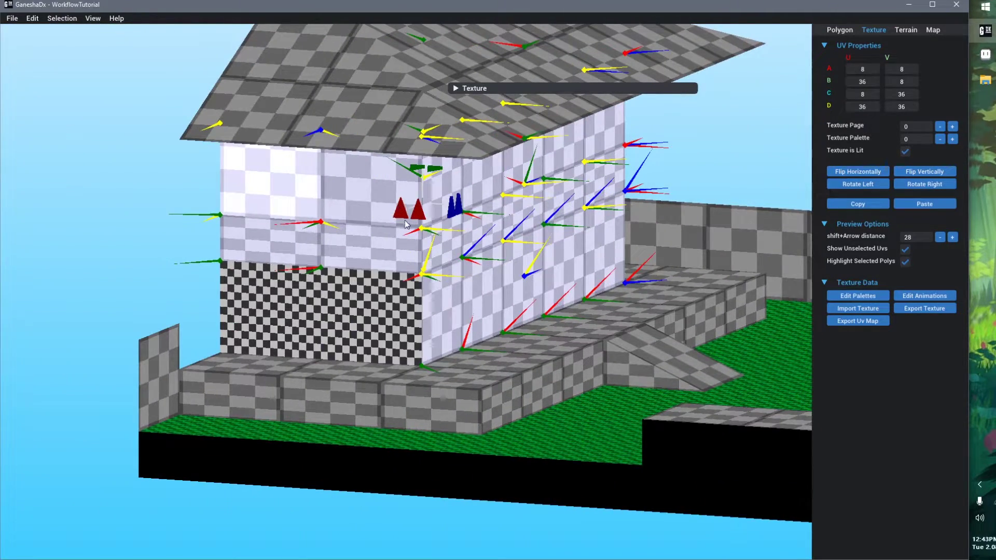
{"action": "left_click", "coordinate": [422, 213]}
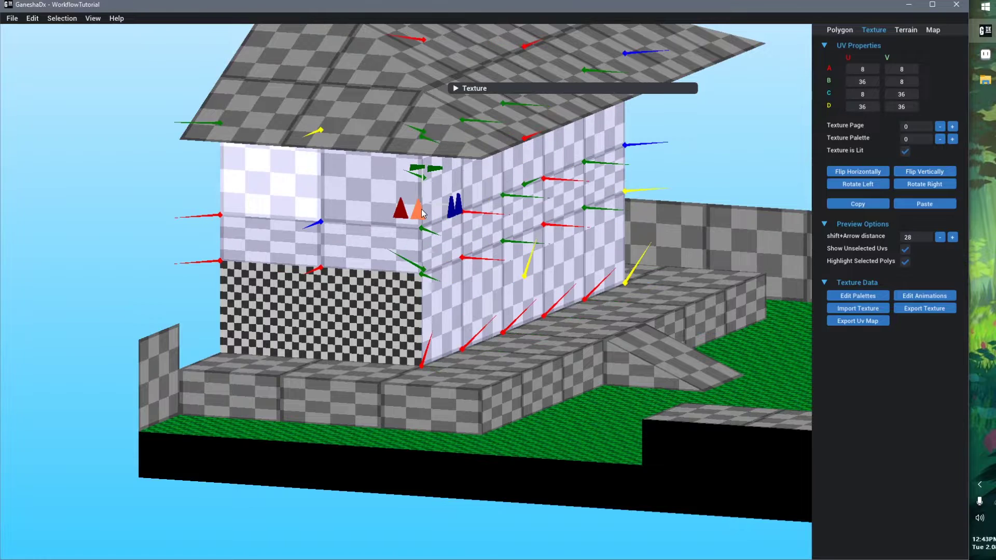
{"action": "left_click", "coordinate": [423, 212]}
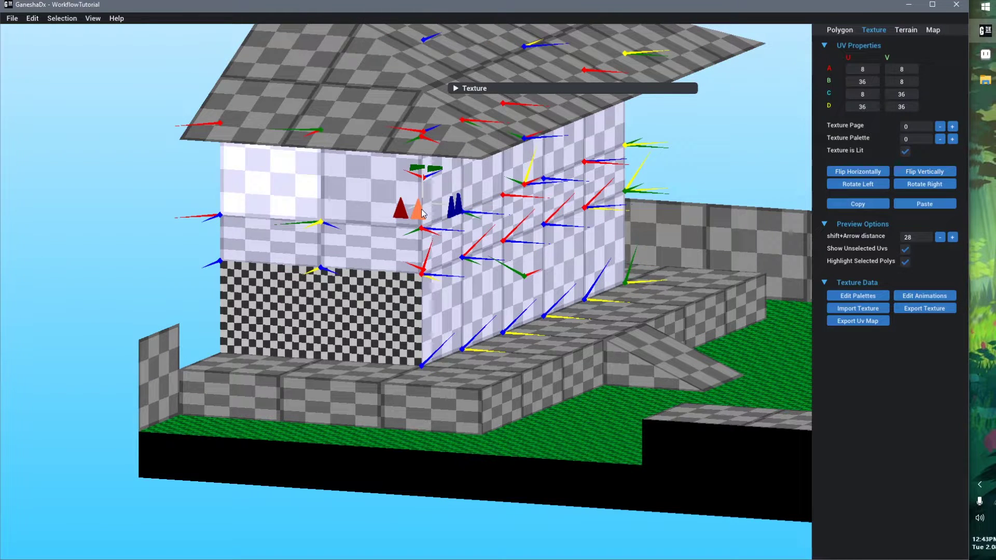
{"action": "left_click", "coordinate": [422, 213]}
- Reselect the house wall polygons above and beside the page 2 pair, and cycle their corners until A sits at each one's upper left
{"action": "left_click", "coordinate": [246, 242]}
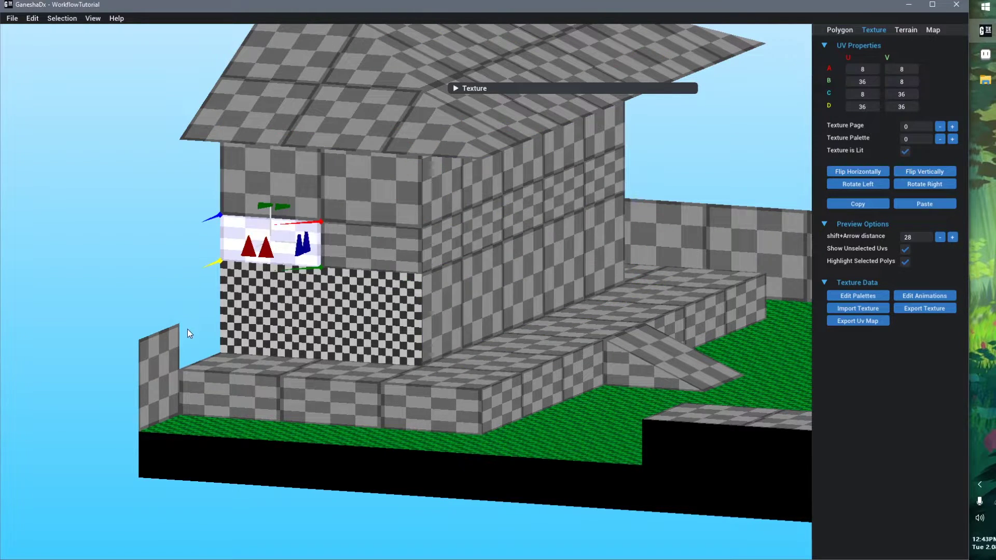
{"action": "left_click", "coordinate": [302, 181], "text": "shift"}
{"action": "left_click", "coordinate": [301, 169]}
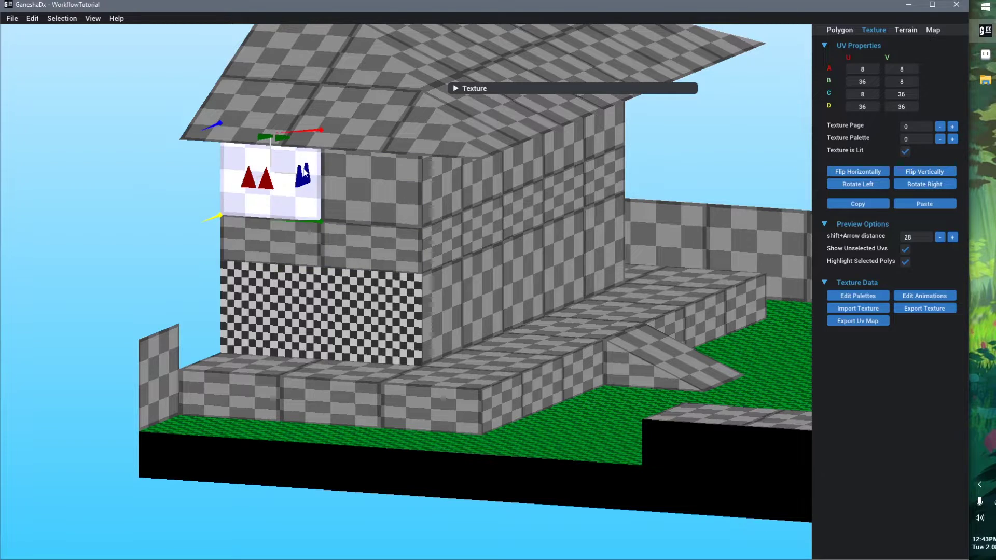
{"action": "left_click", "coordinate": [345, 182], "text": "shift"}
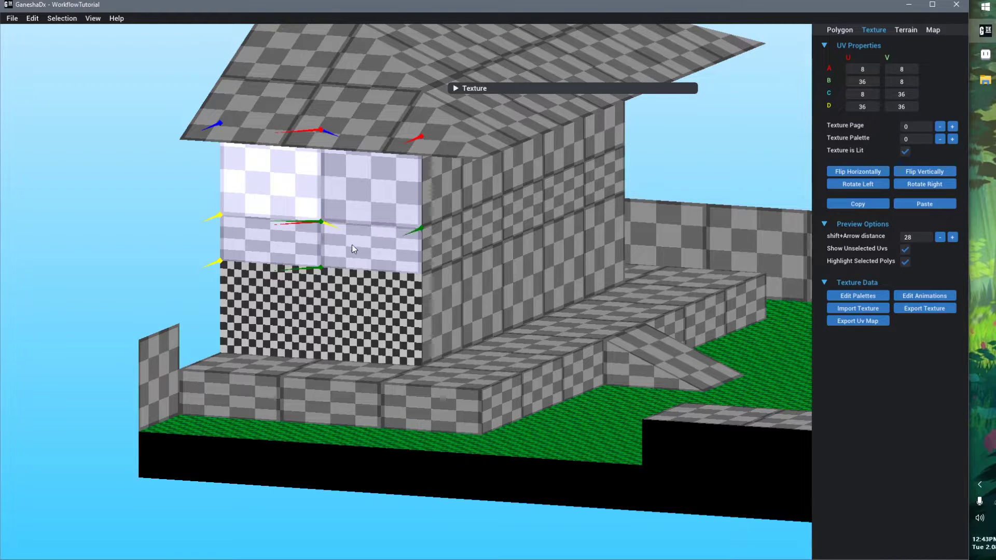
{"action": "mouse_move", "coordinate": [449, 241]}
{"action": "left_mouse_down", "text": "shift"}
{"action": "mouse_move", "coordinate": [441, 203]}
{"action": "mouse_move", "coordinate": [506, 259]}
{"action": "left_mouse_up", "text": "shift"}
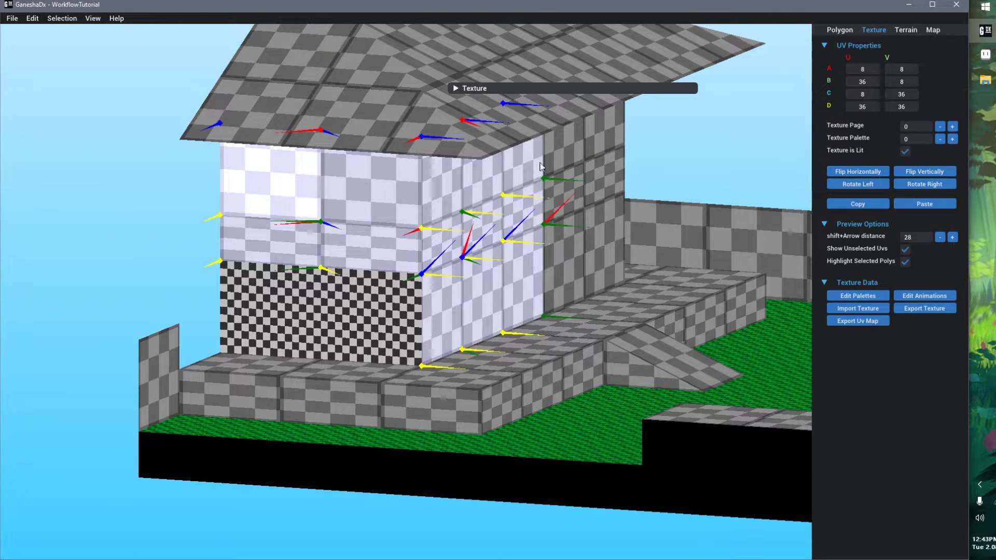
{"action": "mouse_move", "coordinate": [539, 167]}
{"action": "left_mouse_down", "text": "shift"}
{"action": "mouse_move", "coordinate": [565, 260]}
{"action": "mouse_move", "coordinate": [589, 144]}
{"action": "left_mouse_up", "text": "shift"}
{"action": "middle_click_drag", "start_coordinate": [589, 144], "coordinate": [501, 296]}
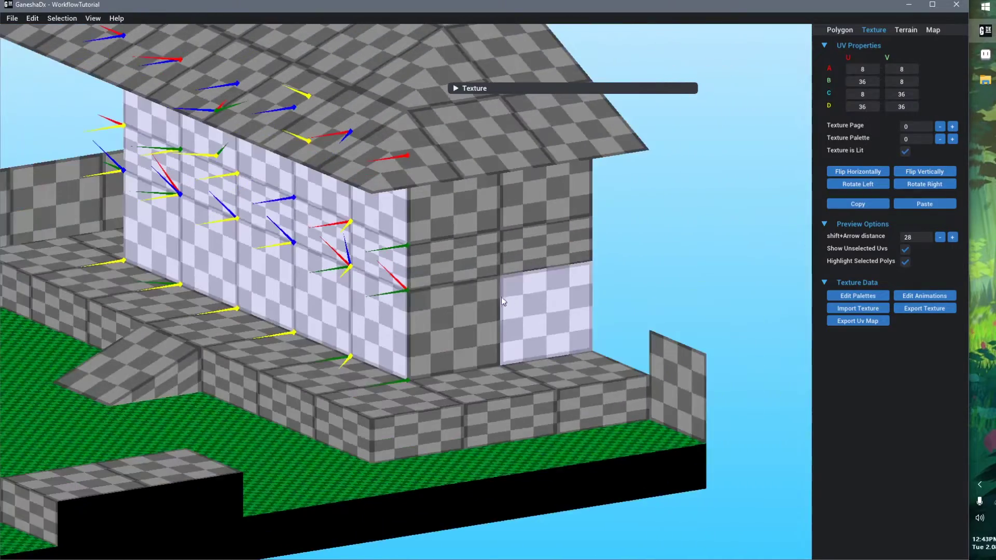
{"action": "mouse_move", "coordinate": [466, 302]}
{"action": "left_mouse_down", "text": "shift"}
{"action": "mouse_move", "coordinate": [539, 239]}
{"action": "mouse_move", "coordinate": [473, 260]}
{"action": "left_mouse_up", "text": "shift"}
{"action": "middle_click_drag", "start_coordinate": [473, 259], "coordinate": [359, 285]}
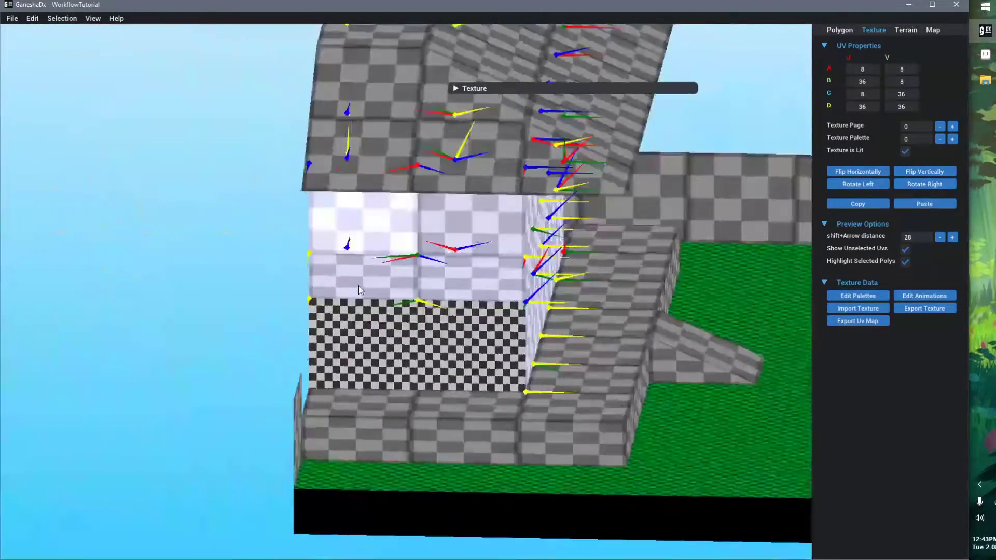
{"action": "right_click_drag", "start_coordinate": [359, 286], "coordinate": [269, 319]}
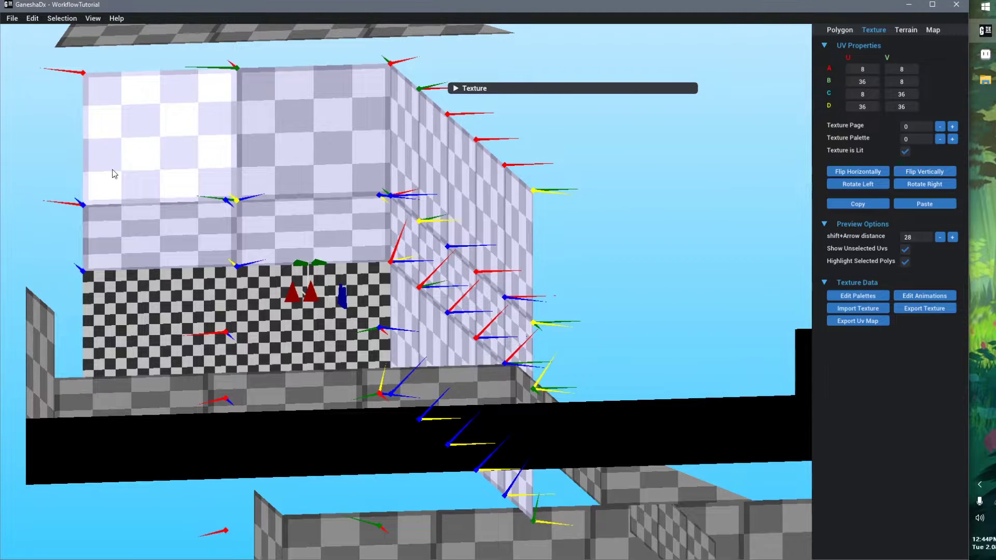
- Examine the corner orientation of individual wall polygons in the upper and middle rows of the house
{"action": "left_click", "coordinate": [194, 148]}
{"action": "left_click", "coordinate": [332, 132]}
{"action": "left_click", "coordinate": [433, 165]}
{"action": "left_click", "coordinate": [302, 247]}
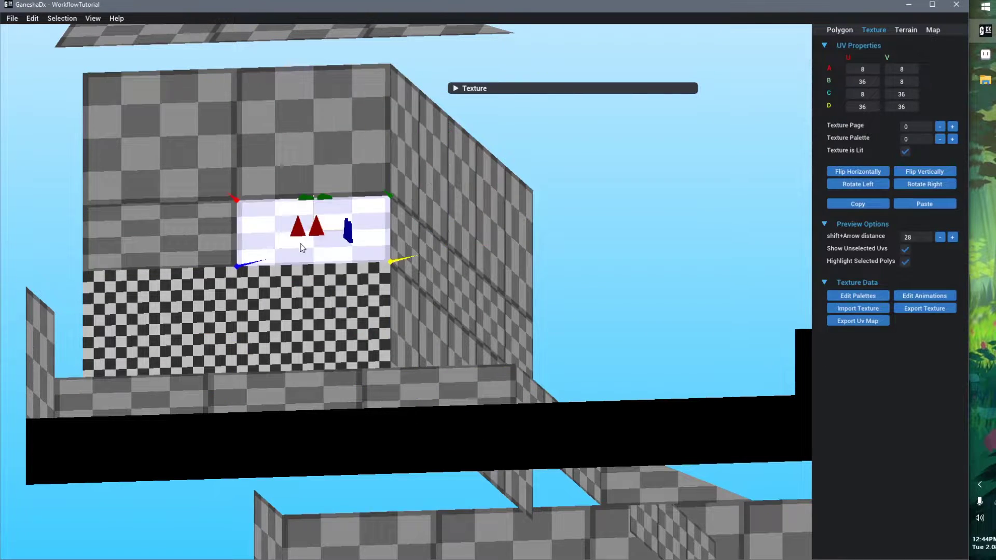
{"action": "left_click", "coordinate": [212, 243]}
{"action": "left_click", "coordinate": [406, 254]}
{"action": "right_click_drag", "start_coordinate": [464, 305], "coordinate": [460, 318]}
{"action": "scroll", "coordinate": [460, 317], "scroll_direction": "down", "scroll_amount": 3}
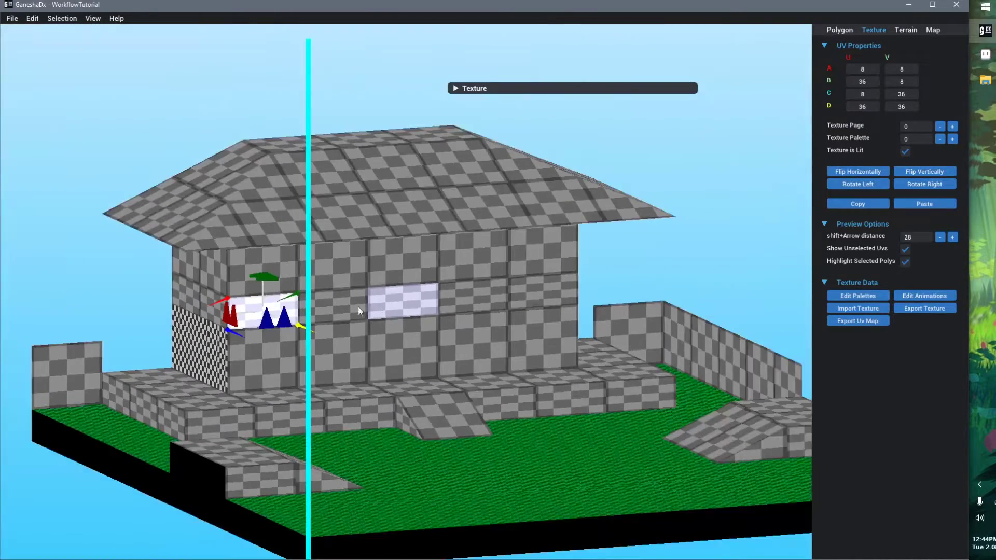
{"action": "right_click_drag", "start_coordinate": [358, 311], "coordinate": [223, 318]}
{"action": "scroll", "coordinate": [223, 318], "scroll_direction": "up", "scroll_amount": 3}
- Expand the texture preview, and move both lower wall polygons' UVs together so the first spans U 93 to 121 and V 122 to 146
{"action": "left_click", "coordinate": [173, 312]}
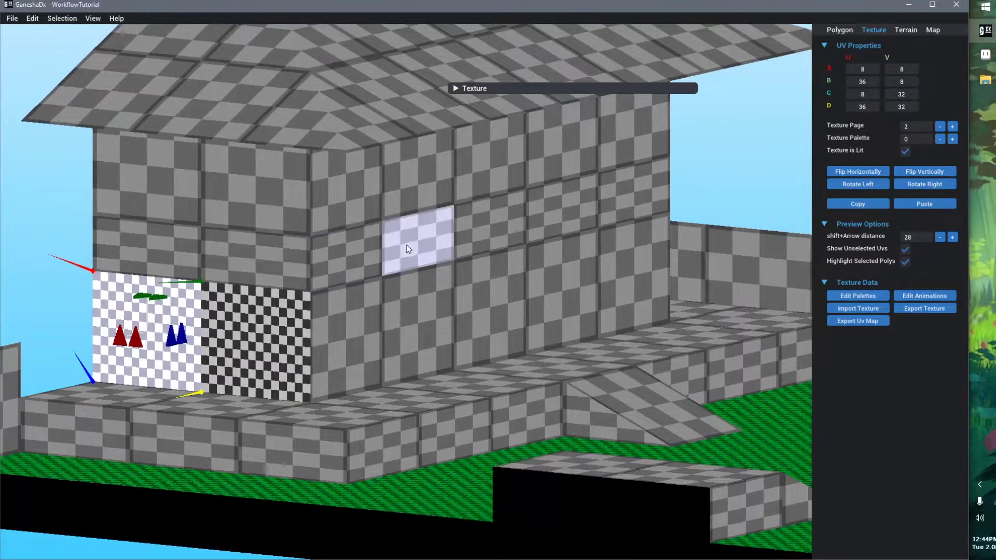
{"action": "double_click", "coordinate": [510, 90]}
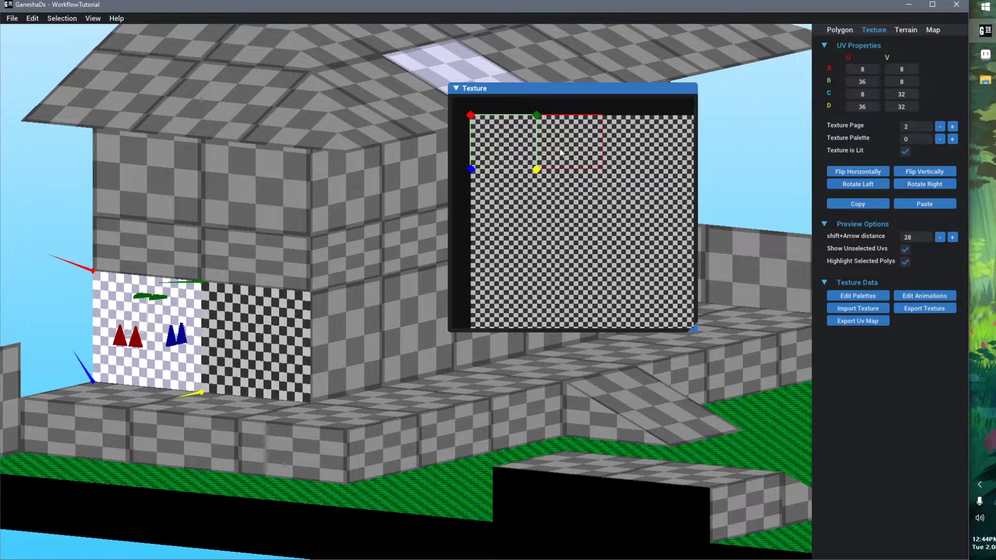
{"action": "left_click", "coordinate": [578, 145], "text": "ctrl"}
{"action": "key", "text": "shift+Down"}
{"action": "key", "text": "shift+Down"}
{"action": "key", "text": "shift+Right"}
{"action": "key", "text": "Right"}
{"action": "key", "text": "Down"}
{"action": "key", "text": "Down"}
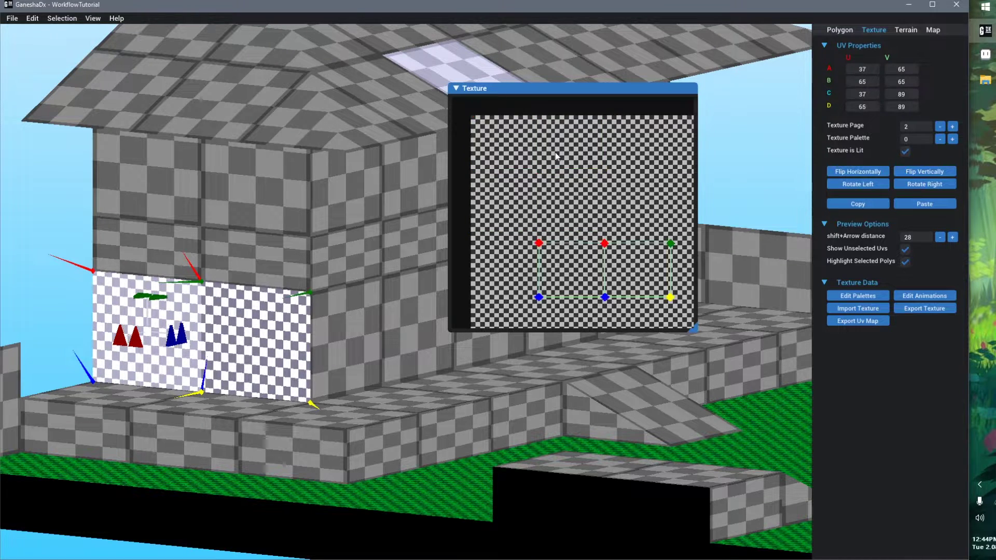
{"action": "scroll", "coordinate": [591, 261], "scroll_direction": "down", "scroll_amount": 1}
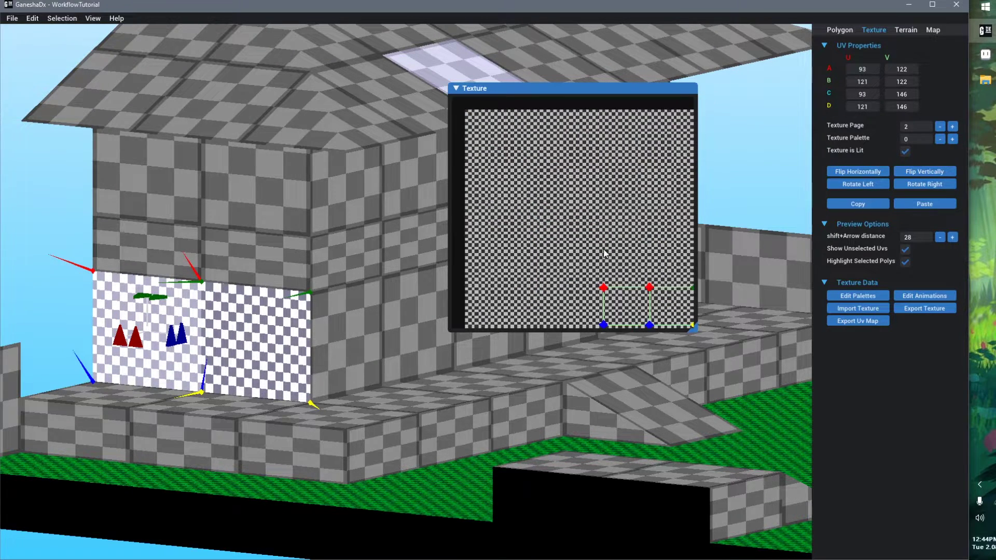
{"action": "middle_click_drag", "start_coordinate": [602, 249], "coordinate": [537, 173]}
{"action": "scroll", "coordinate": [538, 174], "scroll_direction": "down", "scroll_amount": 2}
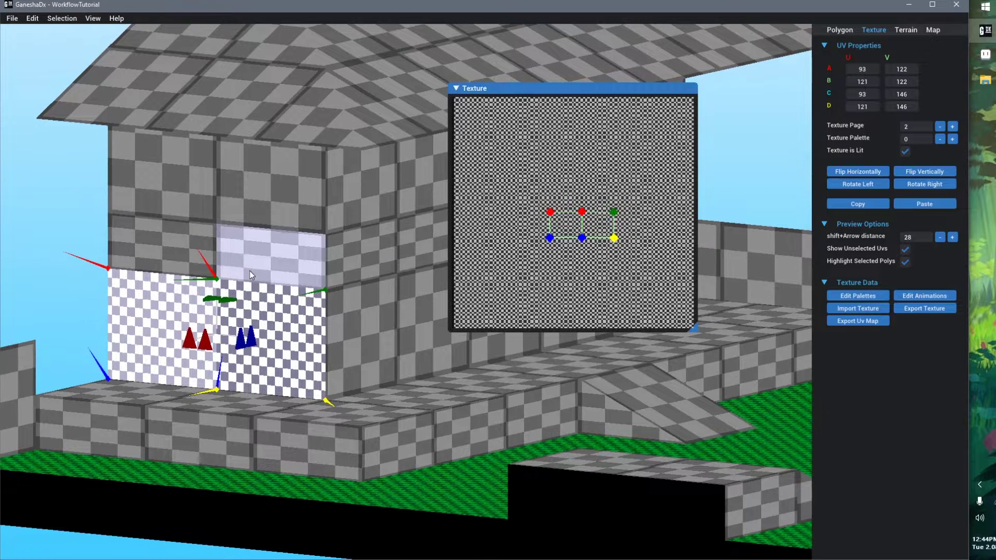
- Copy the first lower wall polygon's UV settings onto the polygon directly above it, and shift them to span V 98 to 122
{"action": "left_click", "coordinate": [157, 316]}
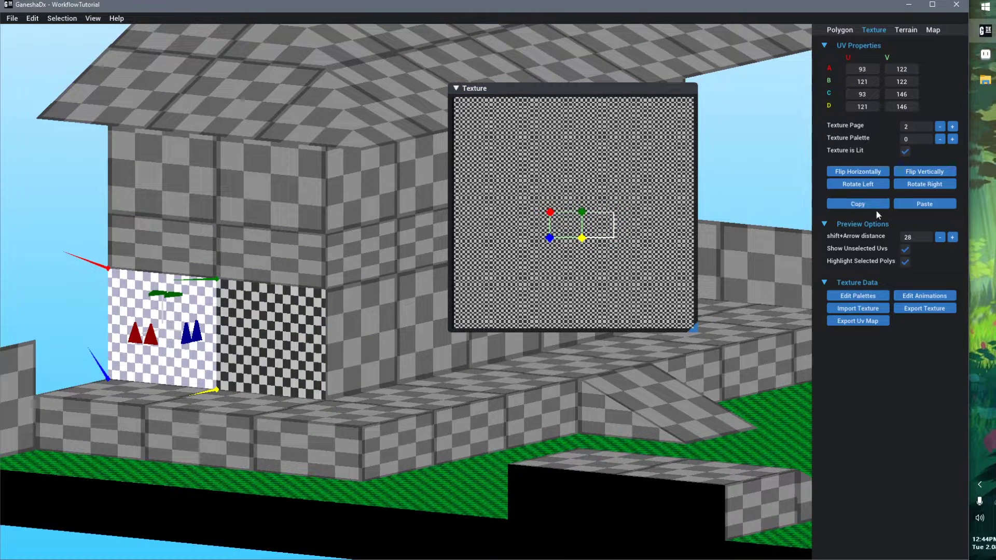
{"action": "left_click", "coordinate": [156, 275]}
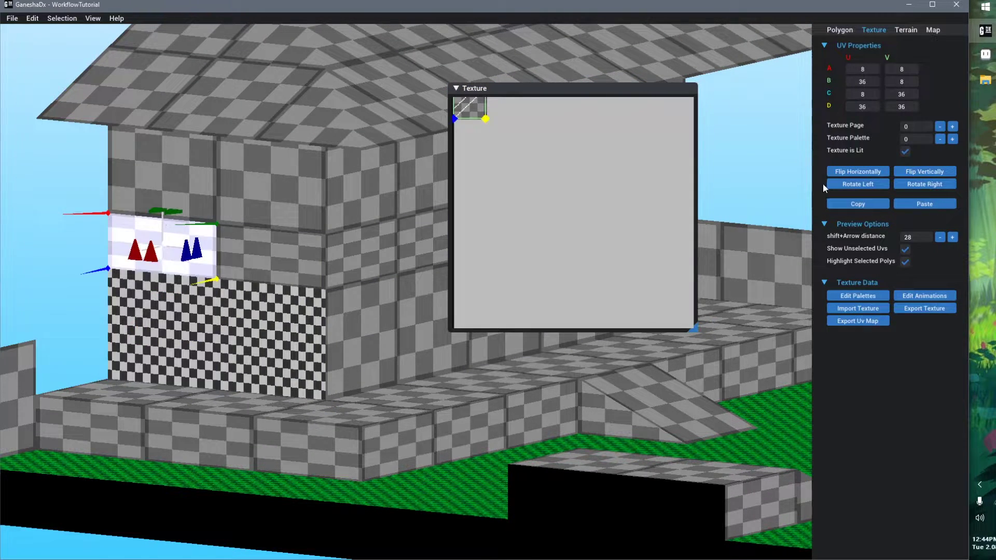
{"action": "left_click", "coordinate": [920, 204]}
{"action": "scroll", "coordinate": [570, 229], "scroll_direction": "up", "scroll_amount": 1}
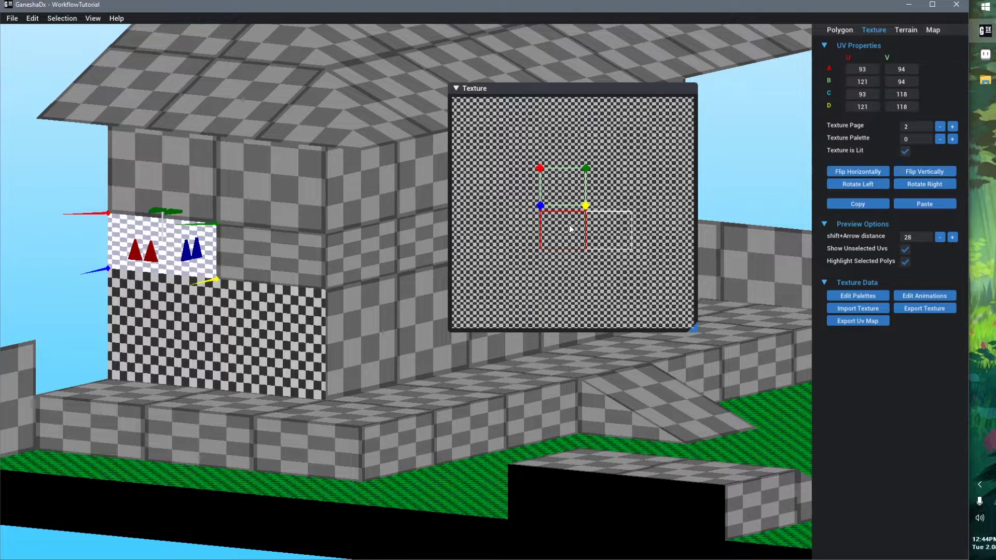
{"action": "key", "text": "Down"}
{"action": "key", "text": "Down"}
{"action": "key", "text": "Down"}
{"action": "key", "text": "Down"}
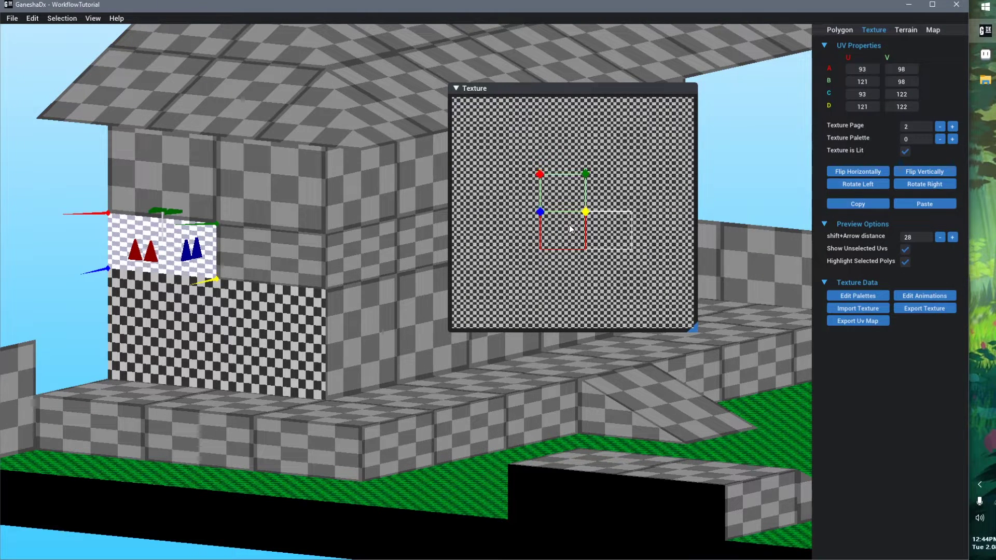
- Set the V coordinates of the middle-row wall polygon's A and B corners to 110
{"action": "scroll", "coordinate": [495, 198], "scroll_direction": "up", "scroll_amount": 3}
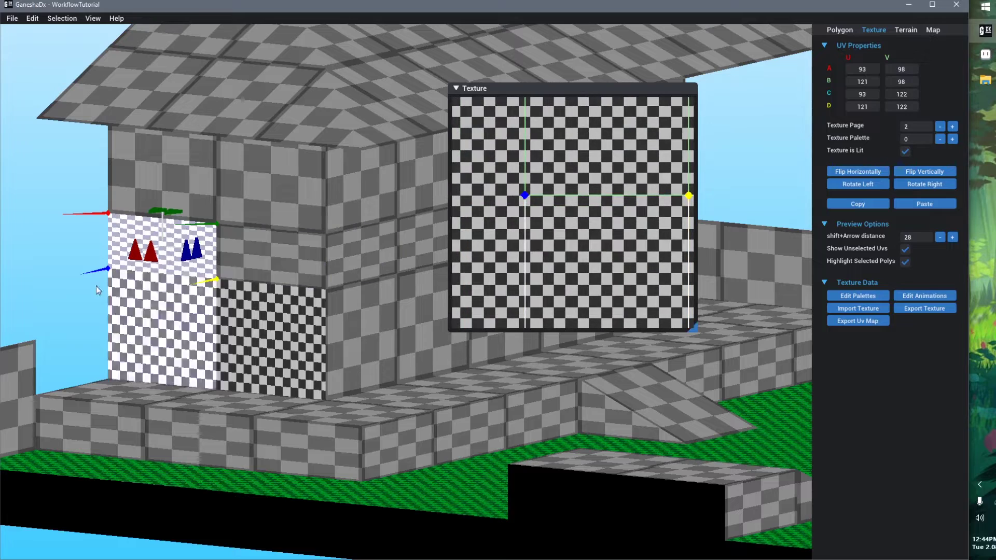
{"action": "scroll", "coordinate": [218, 304], "scroll_direction": "up", "scroll_amount": 3}
{"action": "middle_click_drag", "start_coordinate": [219, 303], "coordinate": [236, 320]}
{"action": "scroll", "coordinate": [210, 272], "scroll_direction": "up", "scroll_amount": 1}
{"action": "scroll", "coordinate": [594, 200], "scroll_direction": "down", "scroll_amount": 3}
{"action": "middle_click_drag", "start_coordinate": [599, 177], "coordinate": [551, 210]}
{"action": "scroll", "coordinate": [580, 181], "scroll_direction": "up", "scroll_amount": 1}
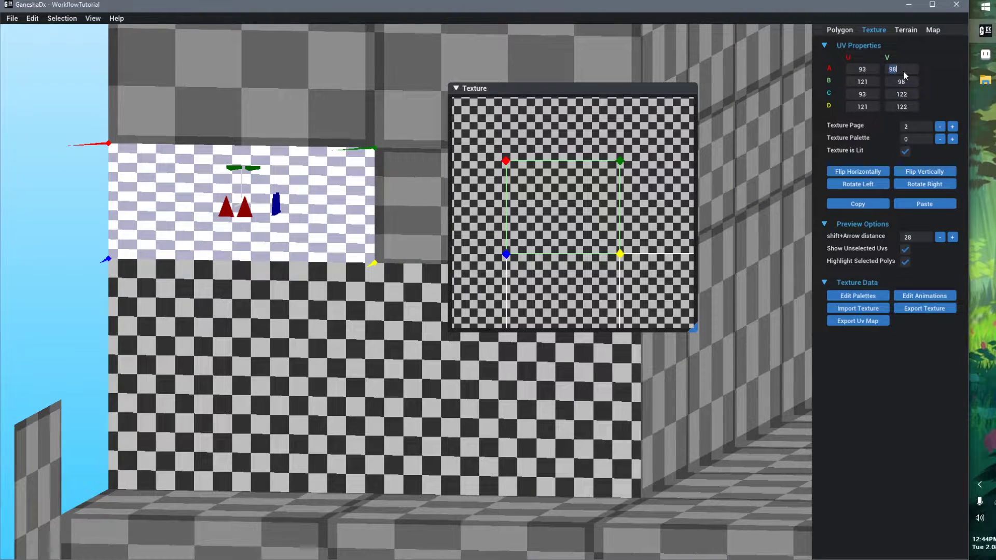
{"action": "type", "text": "110"}
{"action": "key", "text": "Tab"}
{"action": "key", "text": "Tab"}
{"action": "type", "text": "110"}
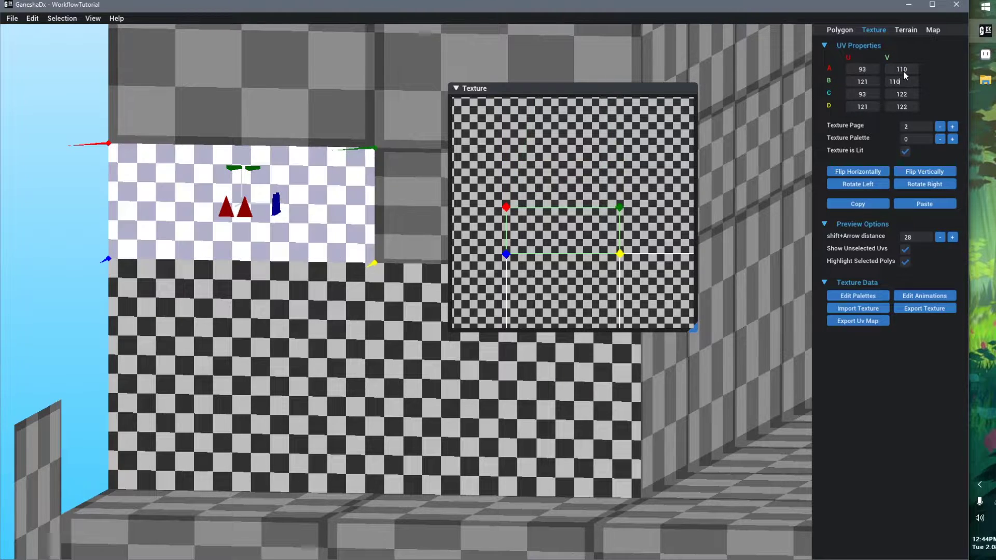
- Apply the V value of 110 to the middle-row wall polygon, deselect it, and select it again
{"action": "key", "text": "Return"}
{"action": "left_click", "coordinate": [70, 252]}
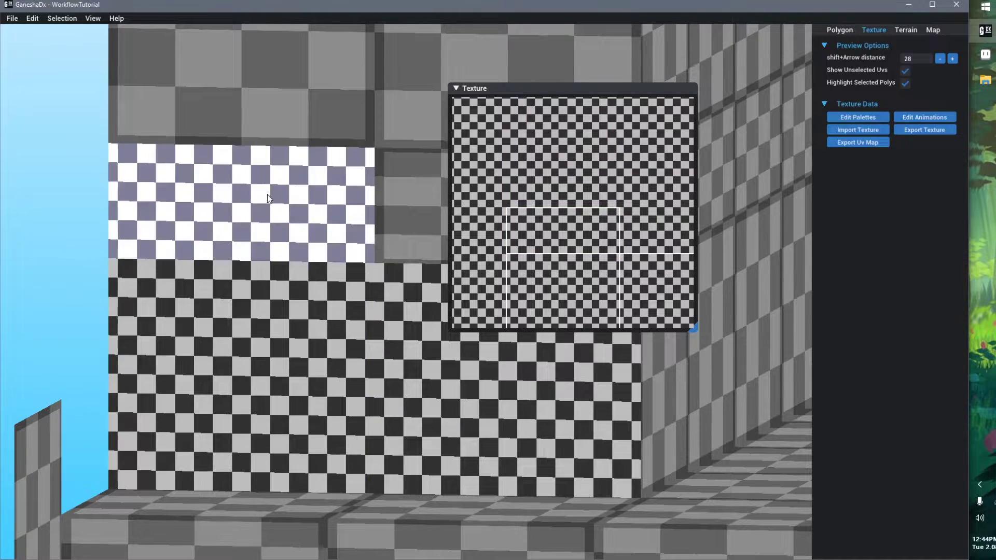
{"action": "left_click", "coordinate": [264, 190]}
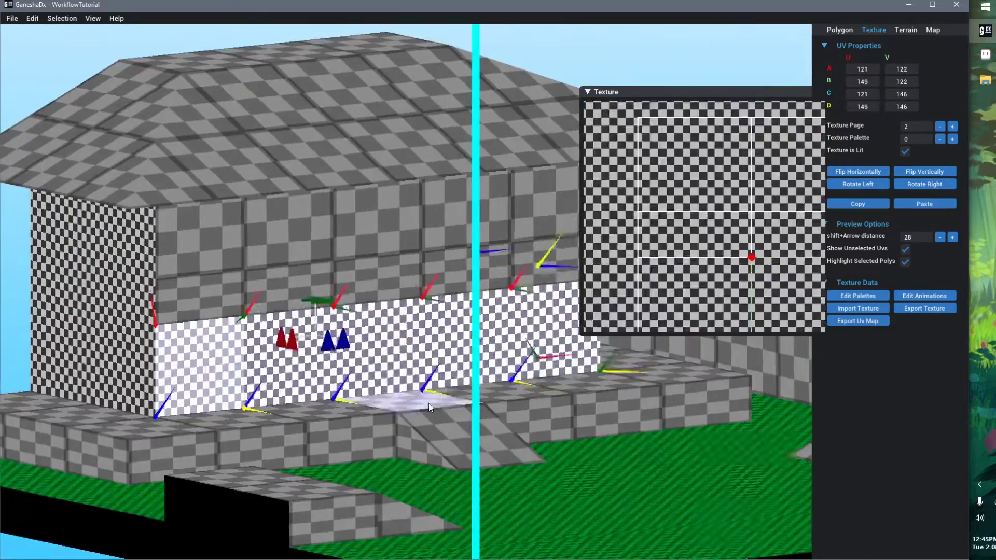
- Examine the UV placement of the house's wall rows, including the untextured upper and middle polygons on the end wall
{"action": "left_click", "coordinate": [428, 403]}
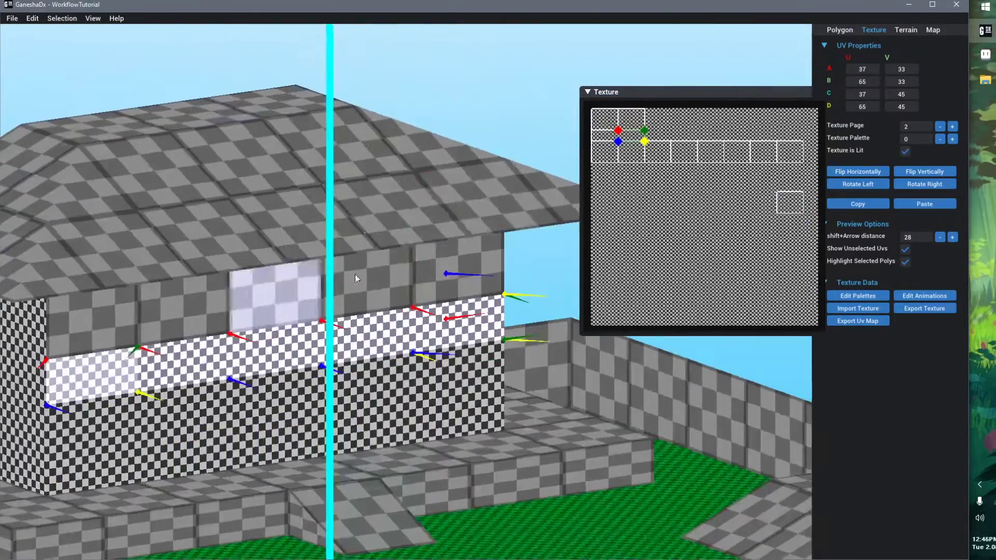
{"action": "left_click", "coordinate": [169, 383]}
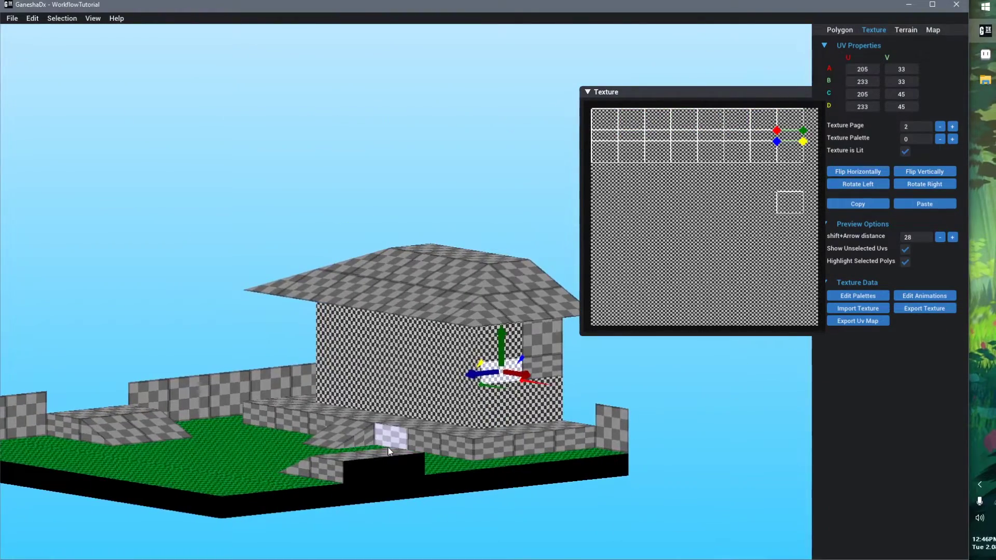
{"action": "middle_click_drag", "start_coordinate": [580, 409], "coordinate": [469, 402]}
{"action": "scroll", "coordinate": [464, 409], "scroll_direction": "up", "scroll_amount": 4}
{"action": "left_click", "coordinate": [438, 372]}
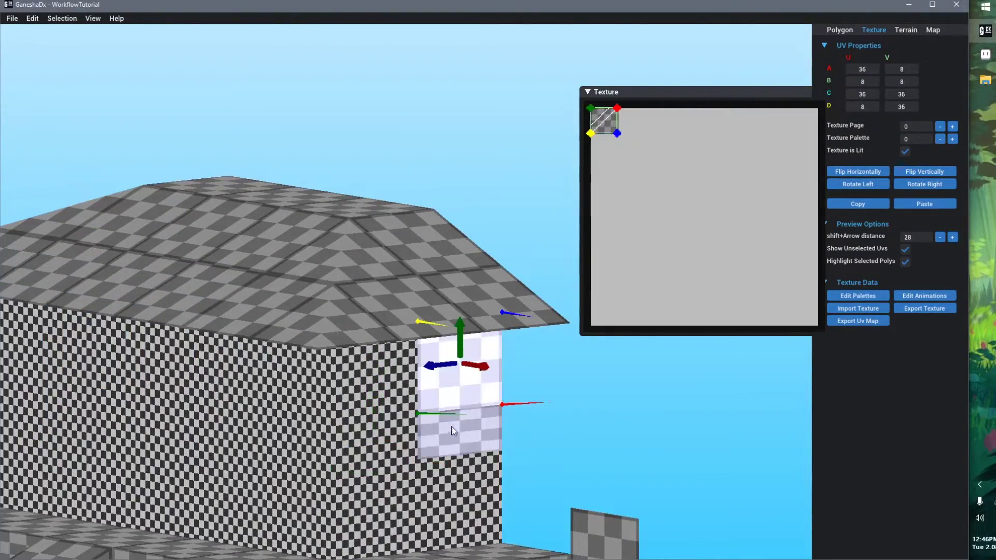
{"action": "left_click", "coordinate": [456, 438], "text": "shift"}
{"action": "left_click", "coordinate": [352, 436]}
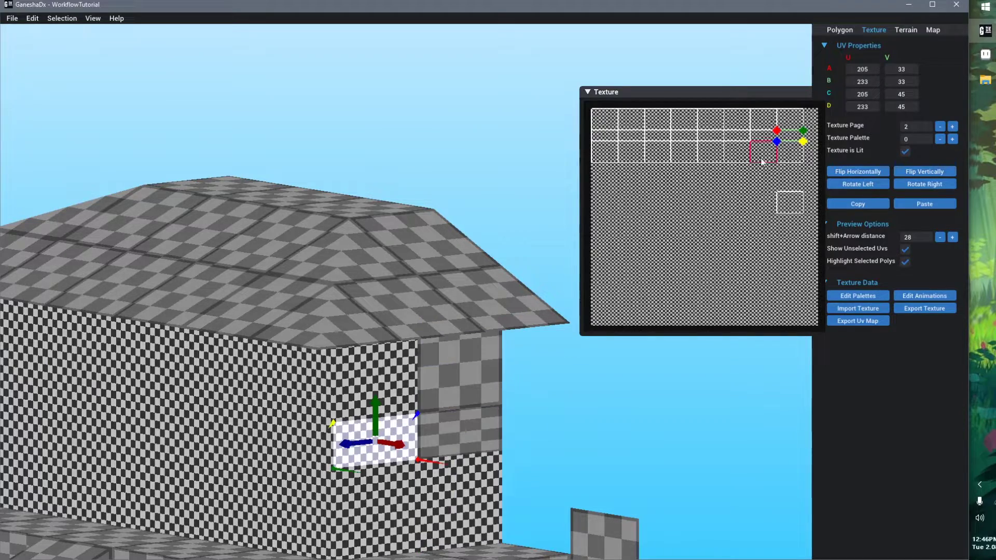
{"action": "right_click_drag", "start_coordinate": [231, 495], "coordinate": [293, 469]}
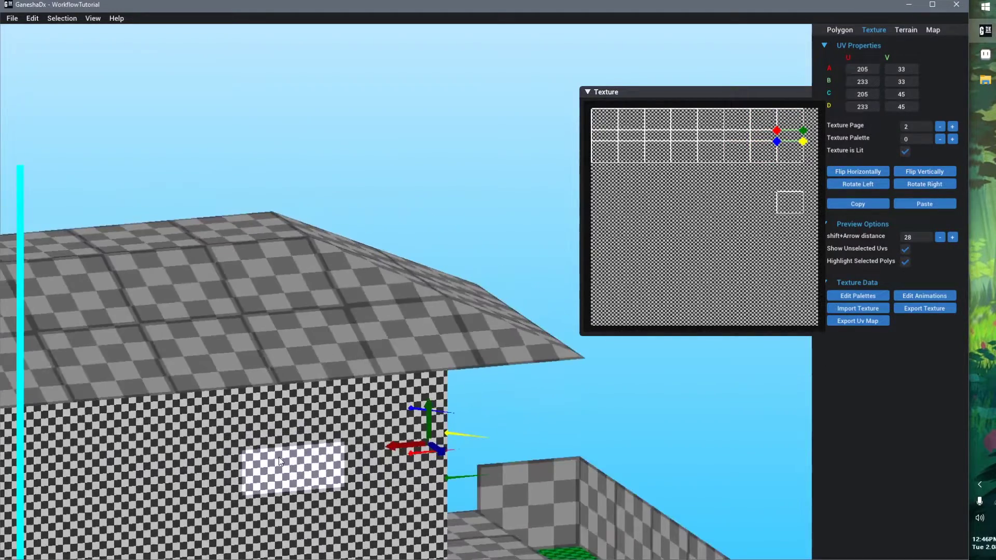
{"action": "middle_click_drag", "start_coordinate": [293, 469], "coordinate": [423, 305]}
{"action": "right_click_drag", "start_coordinate": [422, 305], "coordinate": [371, 369]}
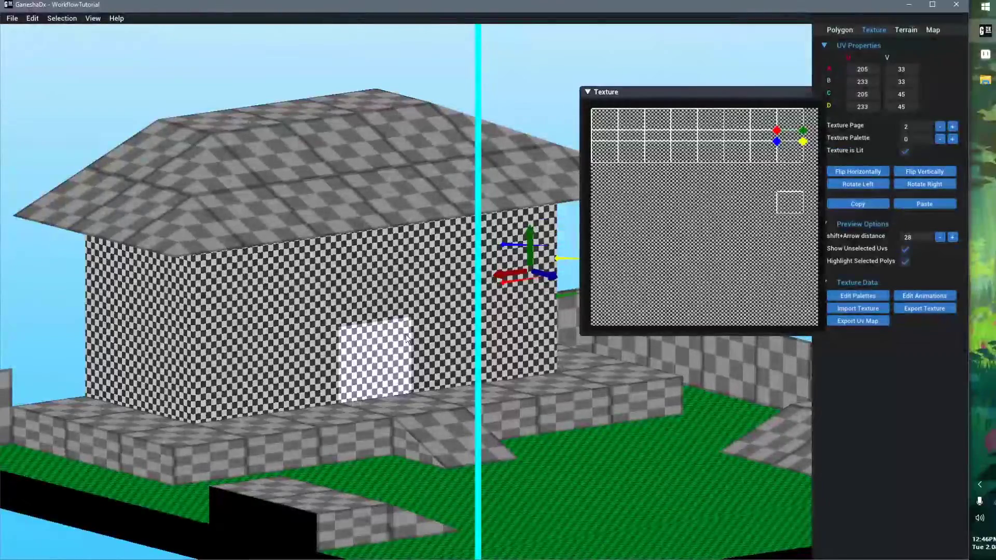
{"action": "right_click_drag", "start_coordinate": [406, 334], "coordinate": [402, 334]}
{"action": "right_click_drag", "start_coordinate": [238, 354], "coordinate": [156, 348]}
- Delete all six polygons of the house end wall that contains the two untextured ones
{"action": "left_click", "coordinate": [458, 279]}
{"action": "left_click", "coordinate": [480, 278], "text": "ctrl"}
{"action": "left_click", "coordinate": [426, 326], "text": "ctrl"}
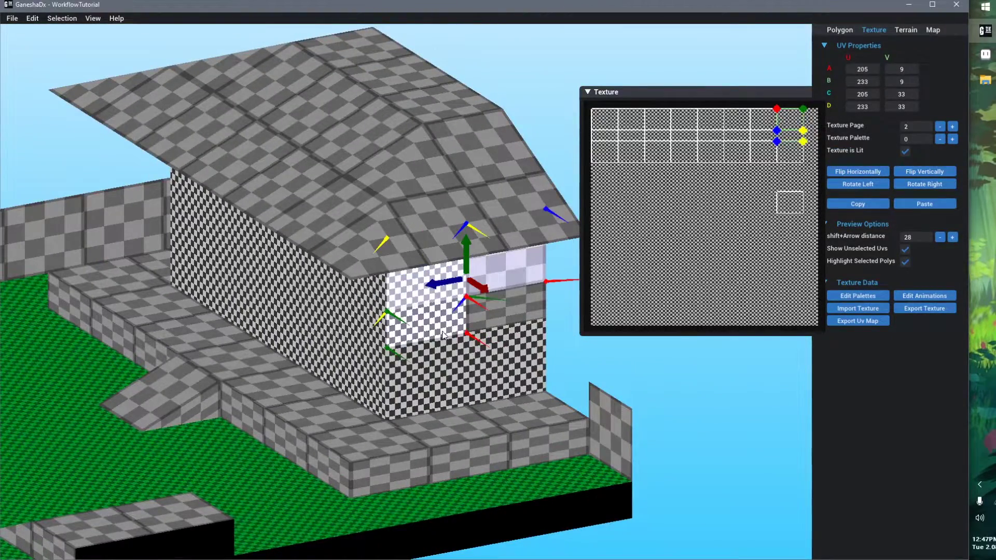
{"action": "left_click", "coordinate": [495, 311], "text": "ctrl"}
{"action": "left_click", "coordinate": [424, 363], "text": "ctrl"}
{"action": "left_click", "coordinate": [514, 358], "text": "ctrl"}
{"action": "key", "text": "Delete"}
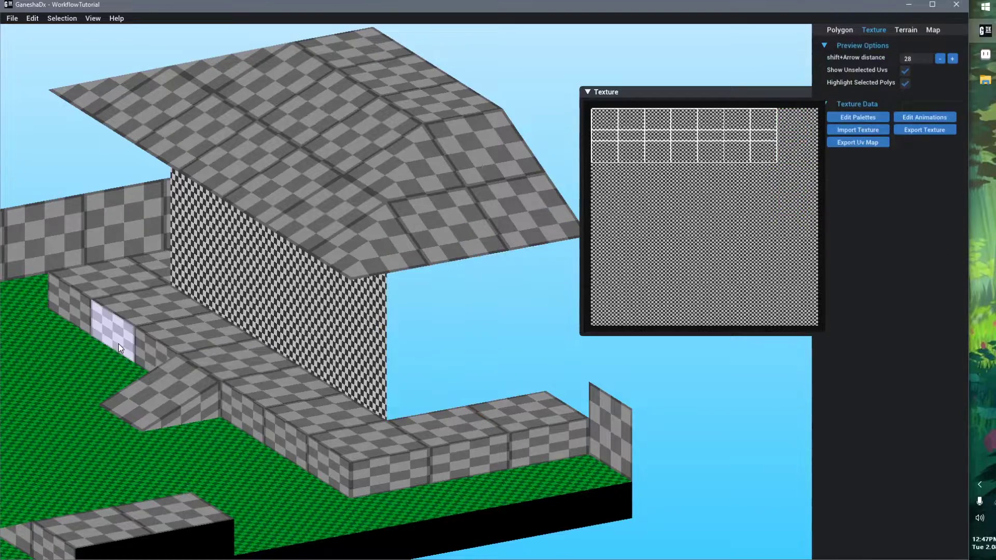
- Select all six polygons of the opposite, fully textured end wall and duplicate them
{"action": "right_click_drag", "start_coordinate": [113, 332], "coordinate": [242, 344]}
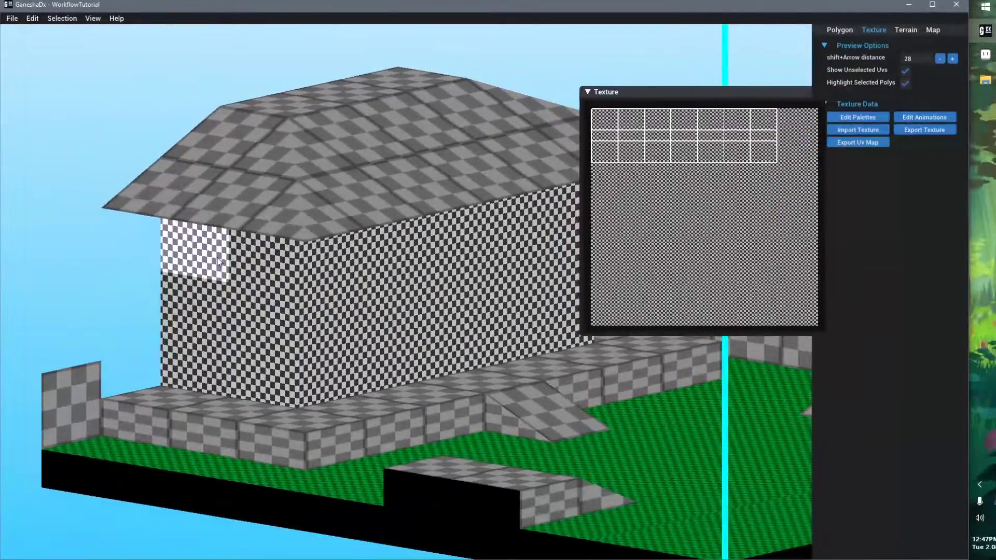
{"action": "left_click", "coordinate": [217, 259]}
{"action": "left_click", "coordinate": [245, 259], "text": "ctrl"}
{"action": "left_click", "coordinate": [254, 307], "text": "ctrl"}
{"action": "left_click", "coordinate": [249, 358], "text": "ctrl"}
{"action": "left_click", "coordinate": [186, 365], "text": "ctrl"}
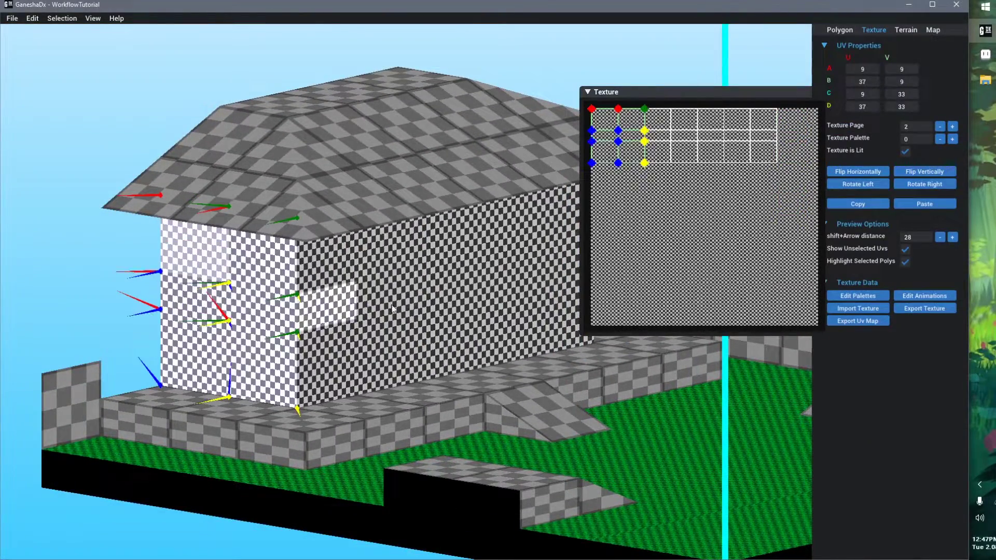
{"action": "right_click_drag", "start_coordinate": [392, 308], "coordinate": [214, 277]}
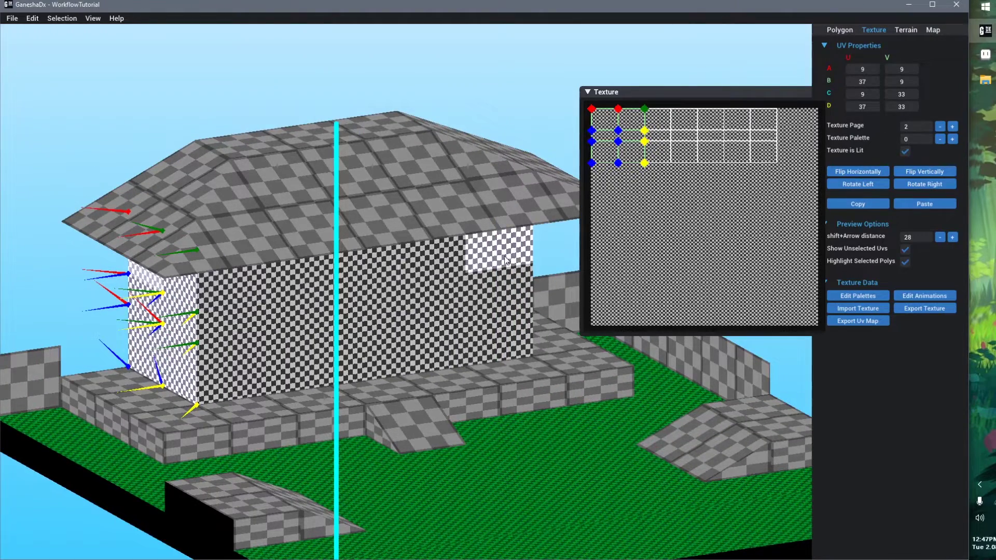
{"action": "right_click_drag", "start_coordinate": [520, 322], "coordinate": [462, 311]}
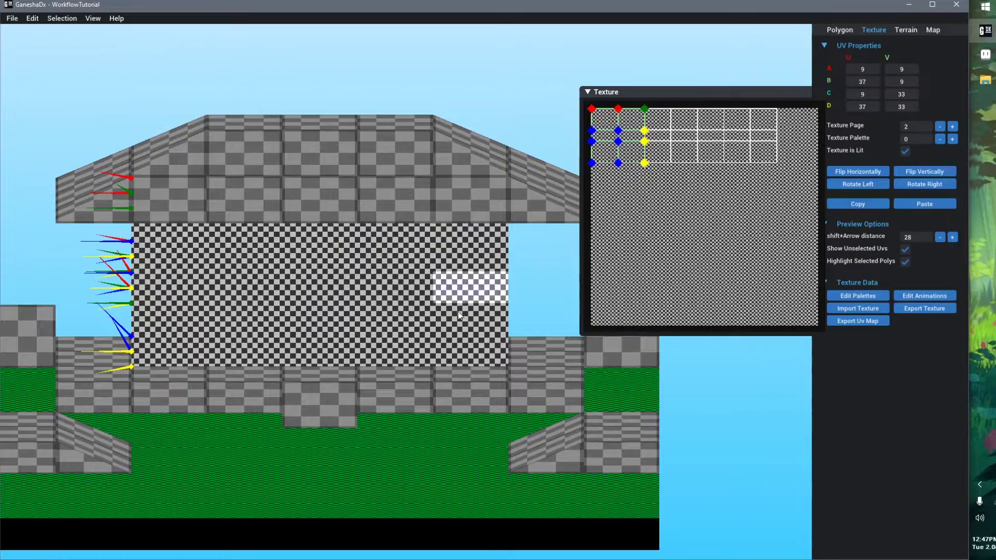
{"action": "right_click_drag", "start_coordinate": [311, 324], "coordinate": [359, 346]}
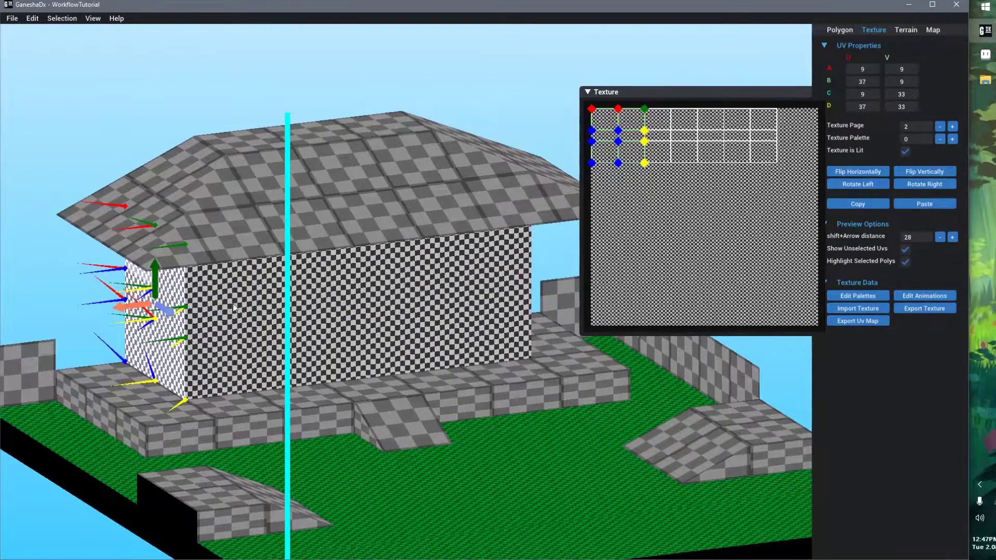
- Move the duplicated wall across to the open end of the house and flip it to face outward
{"action": "left_click_drag", "start_coordinate": [233, 305], "coordinate": [382, 302]}
{"action": "right_click_drag", "start_coordinate": [363, 303], "coordinate": [389, 403]}
{"action": "key", "text": "r"}
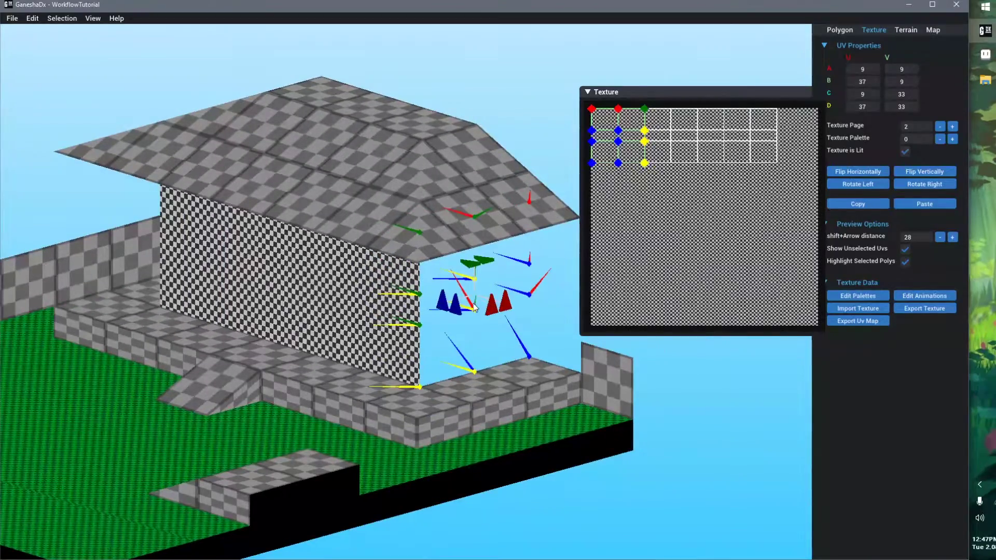
{"action": "key", "text": "f"}
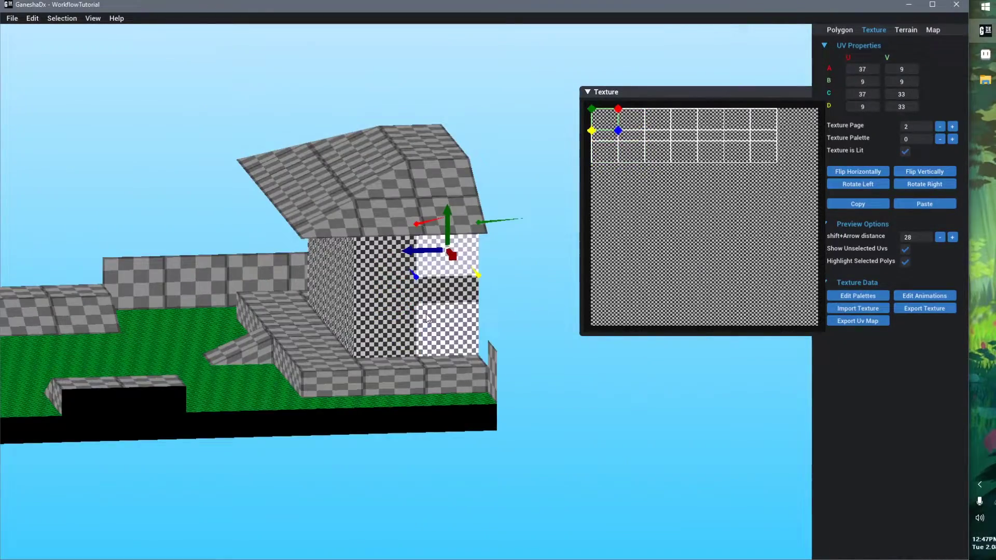
- Examine the corner orientation and UVs of the new end wall's polygons, and check the house from all sides
{"action": "left_click", "coordinate": [446, 332]}
{"action": "left_click", "coordinate": [398, 321]}
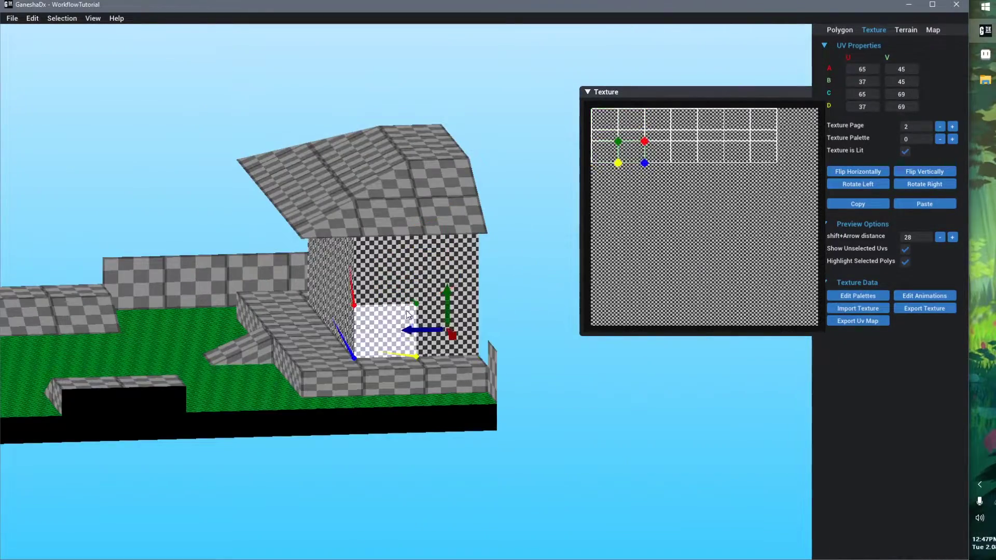
{"action": "left_click", "coordinate": [383, 295]}
{"action": "right_click_drag", "start_coordinate": [282, 372], "coordinate": [408, 392]}
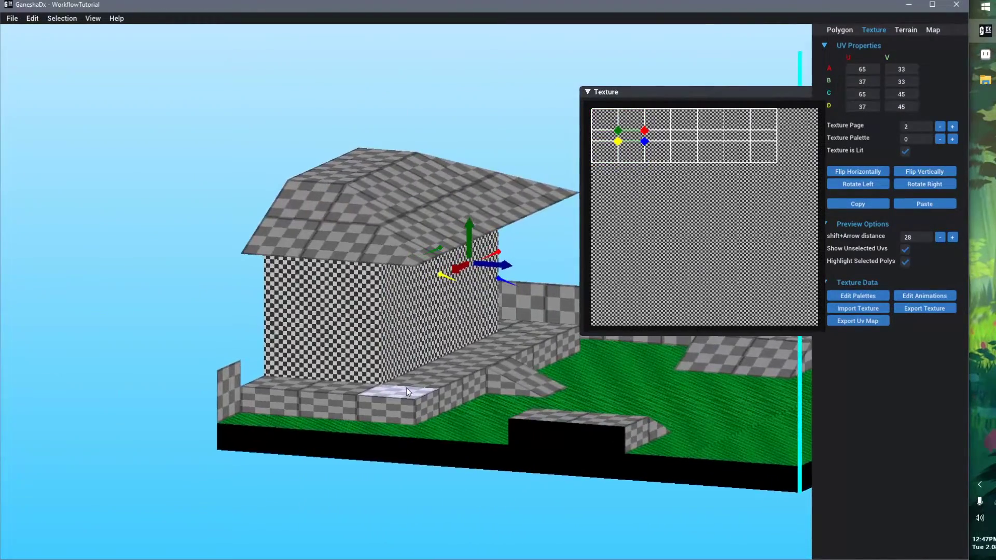
{"action": "key", "text": "e"}
{"action": "key", "text": "e"}
{"action": "key", "text": "e"}
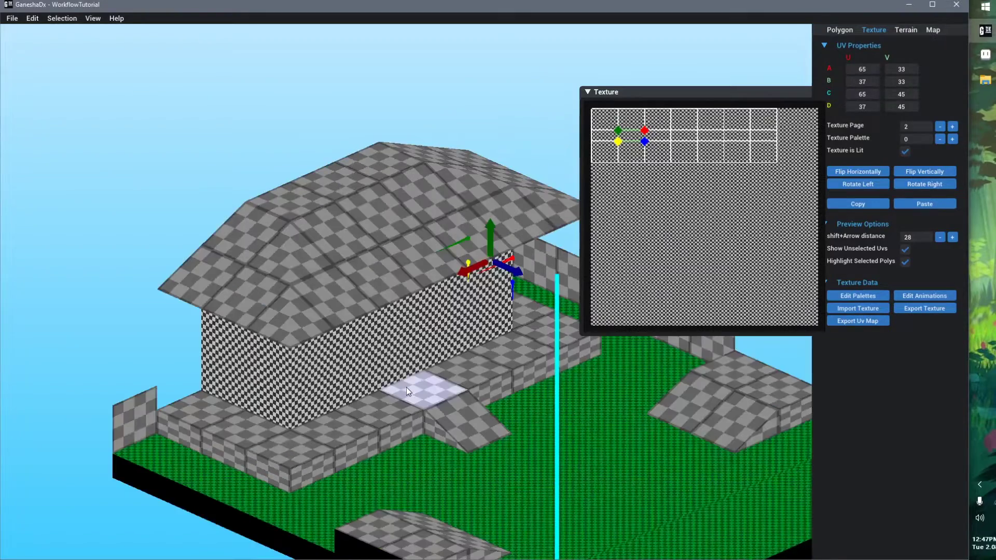
{"action": "key", "text": "e"}
{"action": "key", "text": "e"}
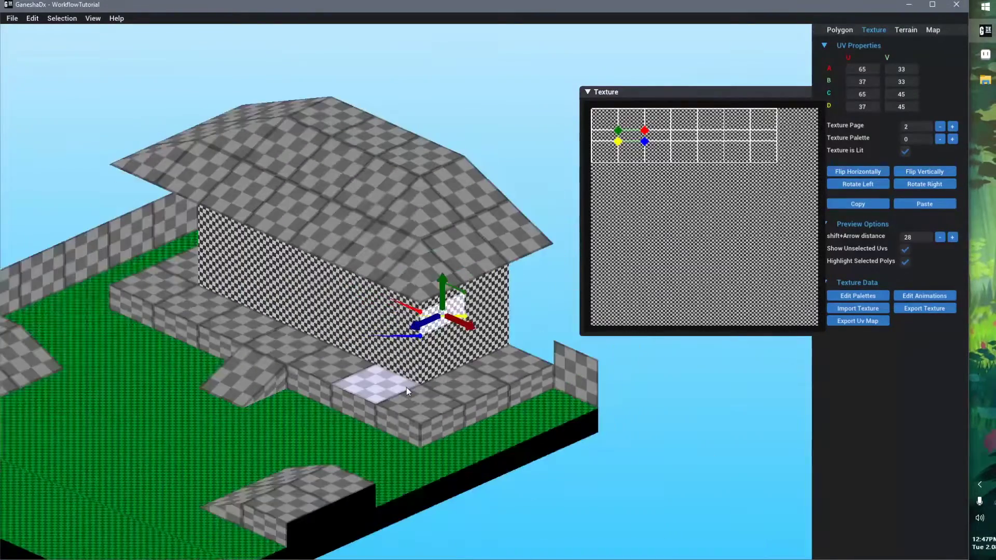
{"action": "left_click", "coordinate": [488, 331]}
{"action": "left_click", "coordinate": [441, 355]}
{"action": "key", "text": "e"}
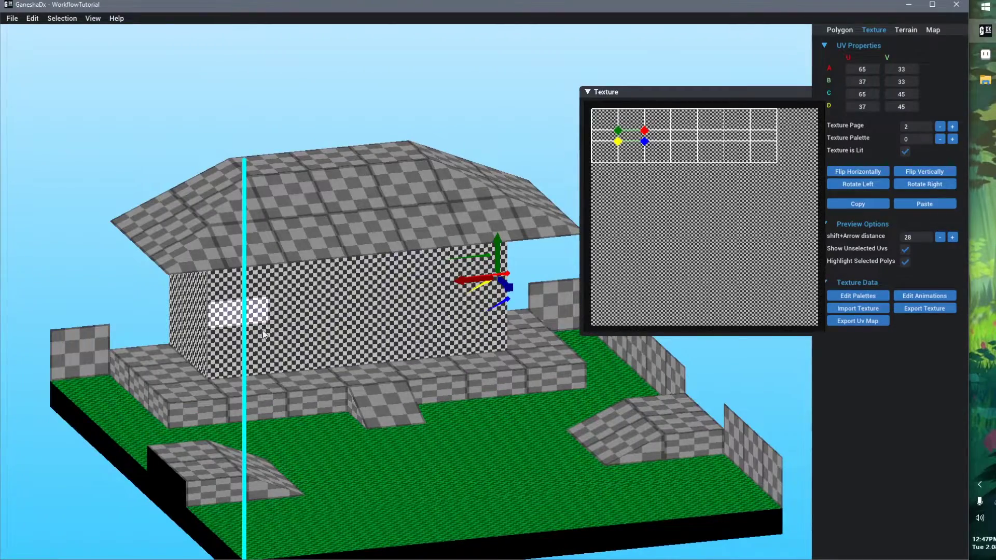
{"action": "right_click_drag", "start_coordinate": [389, 367], "coordinate": [394, 387]}
{"action": "middle_click_drag", "start_coordinate": [393, 388], "coordinate": [347, 260]}
{"action": "scroll", "coordinate": [300, 296], "scroll_direction": "down", "scroll_amount": 2}
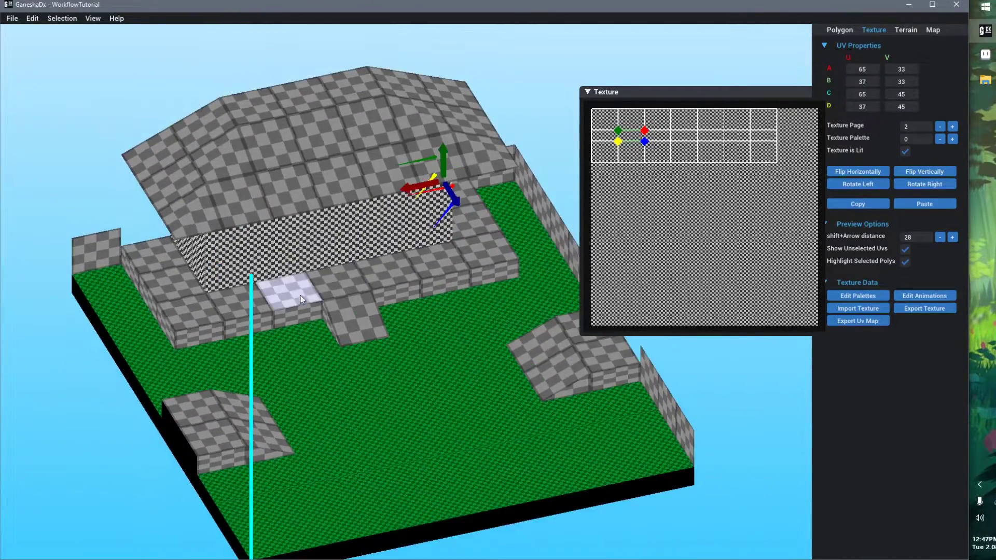
{"action": "scroll", "coordinate": [301, 299], "scroll_direction": "up", "scroll_amount": 2}
- Select the platform's floor polygon beside the end wall and the outer fence piece, and assign it to texture page 2
{"action": "left_click", "coordinate": [126, 193]}
{"action": "key", "text": "e"}
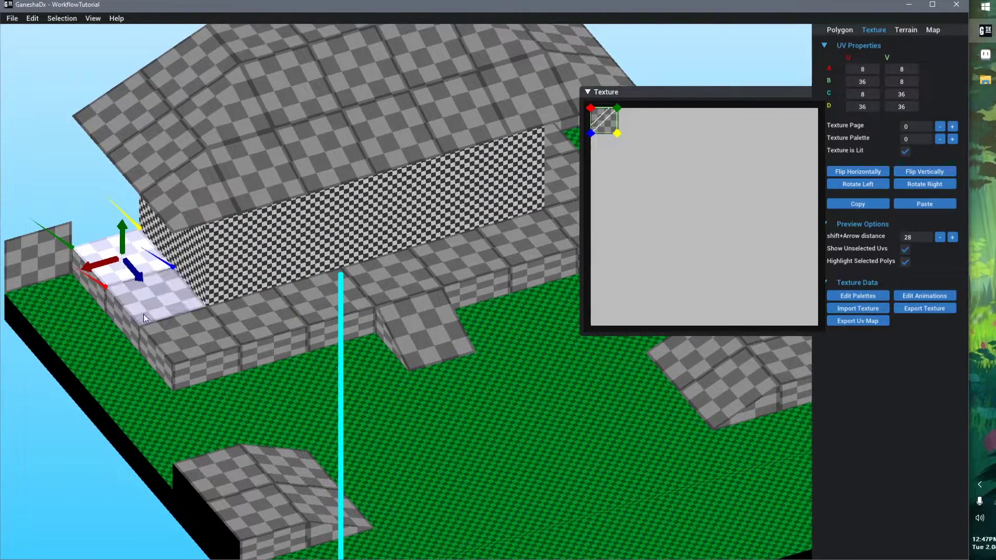
{"action": "middle_click_drag", "start_coordinate": [452, 275], "coordinate": [314, 318]}
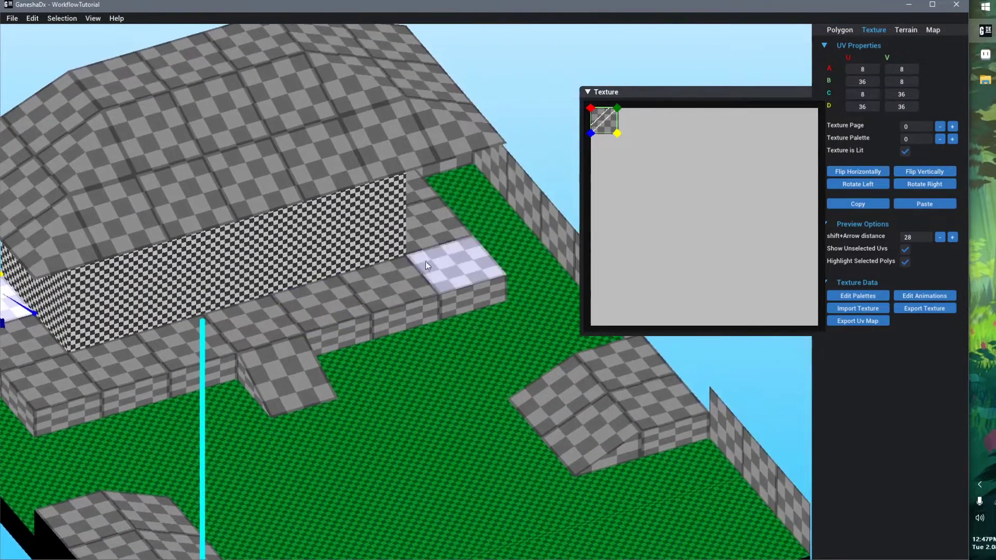
{"action": "middle_click_drag", "start_coordinate": [186, 352], "coordinate": [353, 312]}
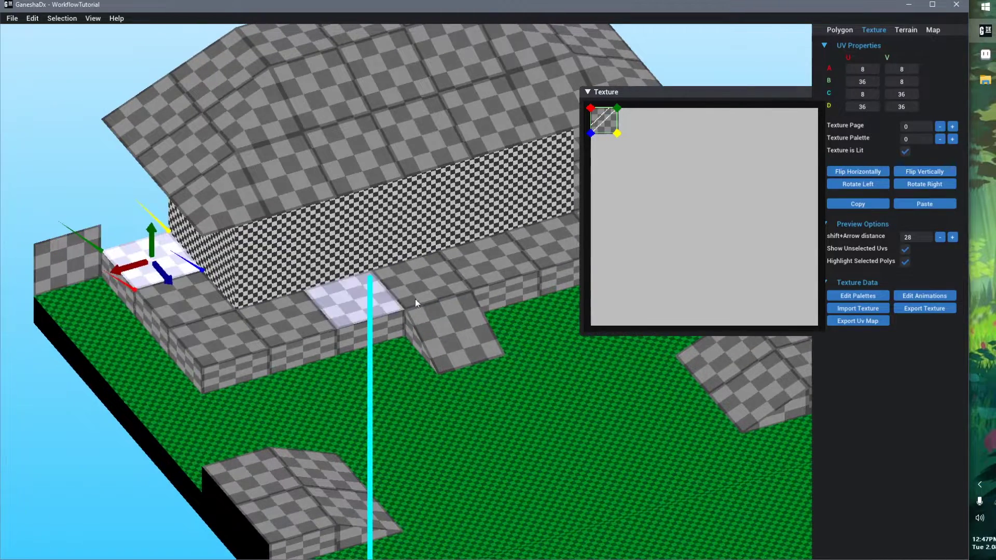
{"action": "middle_click_drag", "start_coordinate": [456, 301], "coordinate": [460, 310]}
{"action": "right_click_drag", "start_coordinate": [359, 353], "coordinate": [403, 337]}
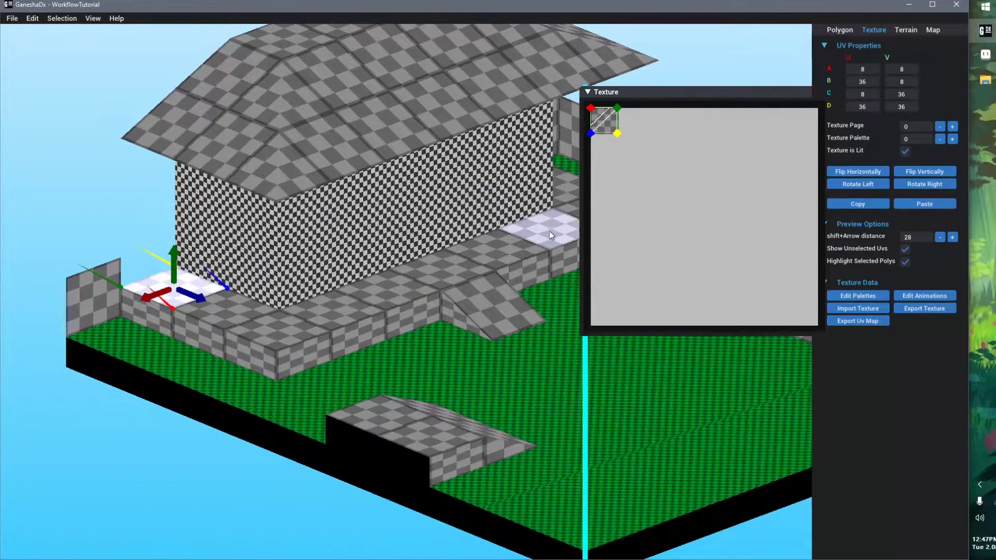
{"action": "left_click", "coordinate": [953, 127]}
{"action": "left_click", "coordinate": [952, 126]}
{"action": "left_click", "coordinate": [953, 126]}
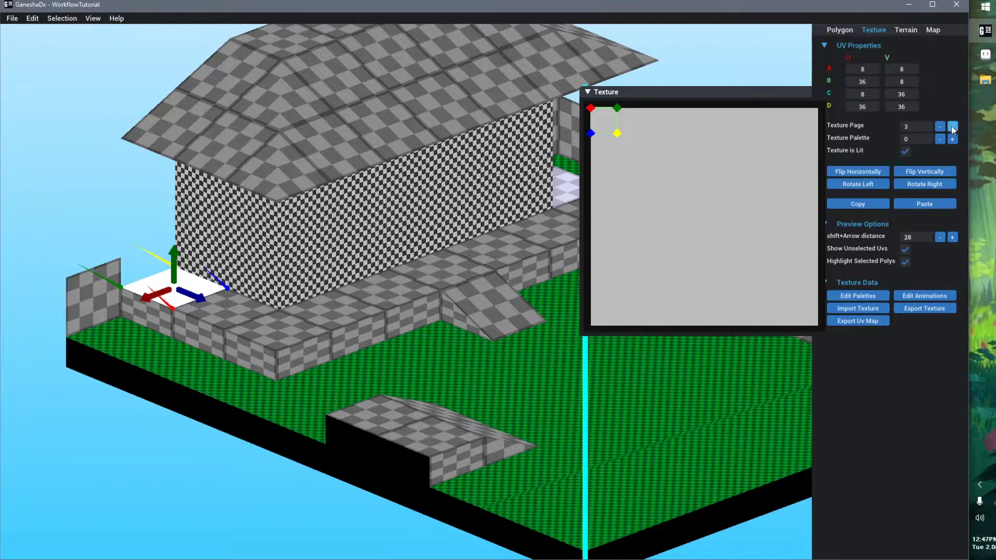
{"action": "left_click", "coordinate": [942, 127]}
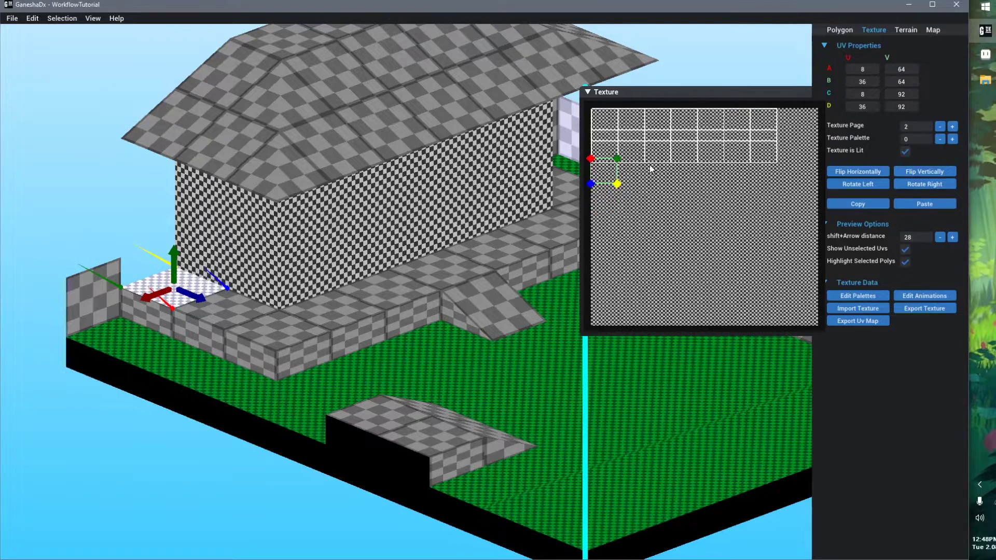
- Move the floor polygon's UVs just below the wall layout, spanning U 9 to 37 and V 71 to 99
{"action": "key", "text": "shift+Down"}
{"action": "scroll", "coordinate": [568, 195], "scroll_direction": "up", "scroll_amount": 3}
{"action": "scroll", "coordinate": [787, 223], "scroll_direction": "up", "scroll_amount": 2}
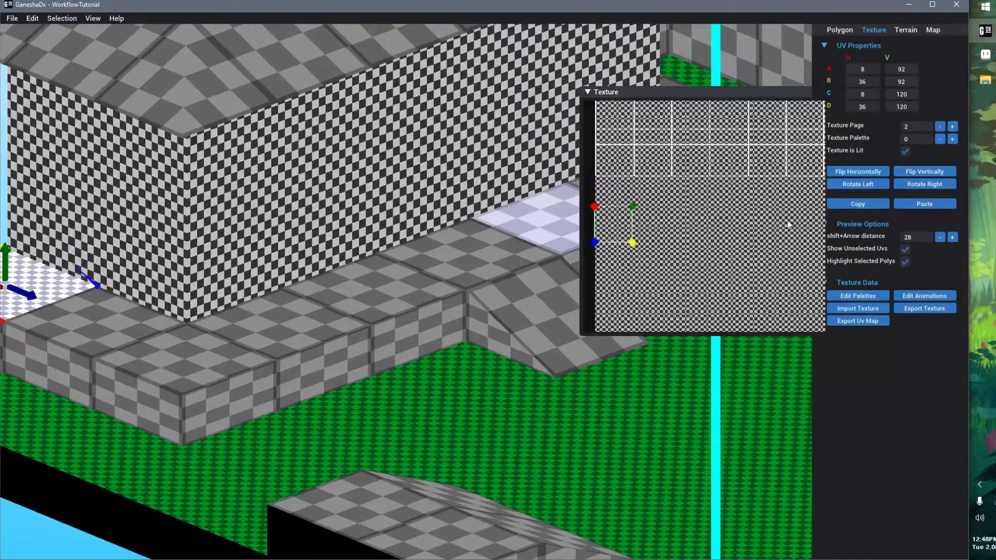
{"action": "scroll", "coordinate": [730, 224], "scroll_direction": "up", "scroll_amount": 1}
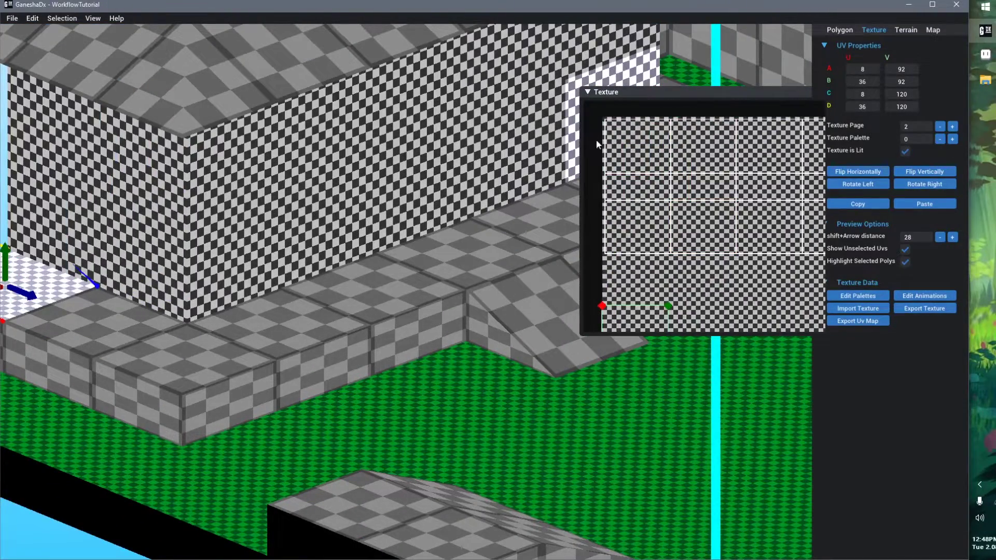
{"action": "scroll", "coordinate": [614, 238], "scroll_direction": "down", "scroll_amount": 3}
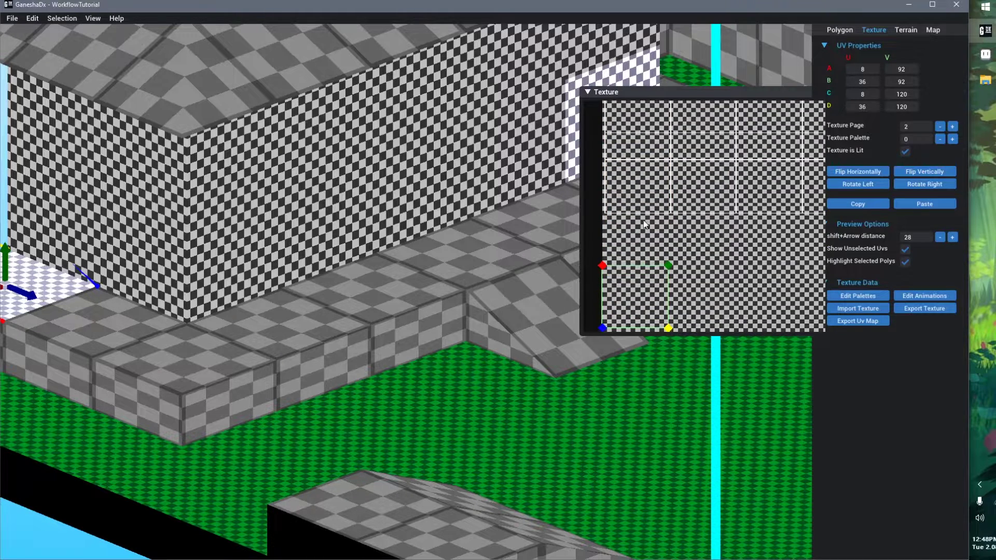
{"action": "left_click_drag", "start_coordinate": [631, 300], "coordinate": [634, 254]}
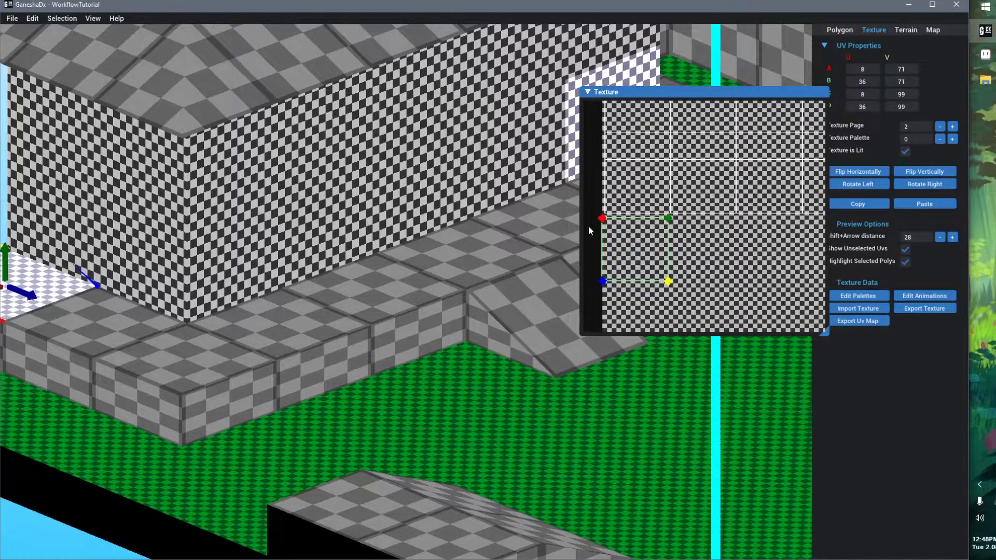
{"action": "scroll", "coordinate": [593, 249], "scroll_direction": "up", "scroll_amount": 2}
{"action": "middle_click_drag", "start_coordinate": [627, 278], "coordinate": [714, 268]}
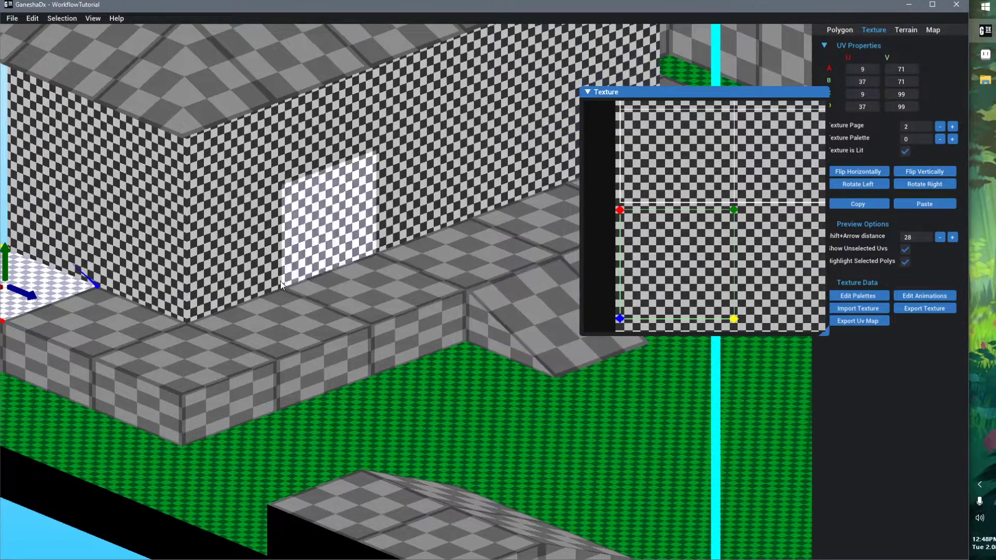
{"action": "scroll", "coordinate": [483, 276], "scroll_direction": "down", "scroll_amount": 5}
{"action": "scroll", "coordinate": [487, 283], "scroll_direction": "up", "scroll_amount": 1}
{"action": "scroll", "coordinate": [487, 283], "scroll_direction": "up", "scroll_amount": 3}
{"action": "middle_click_drag", "start_coordinate": [259, 330], "coordinate": [464, 266]}
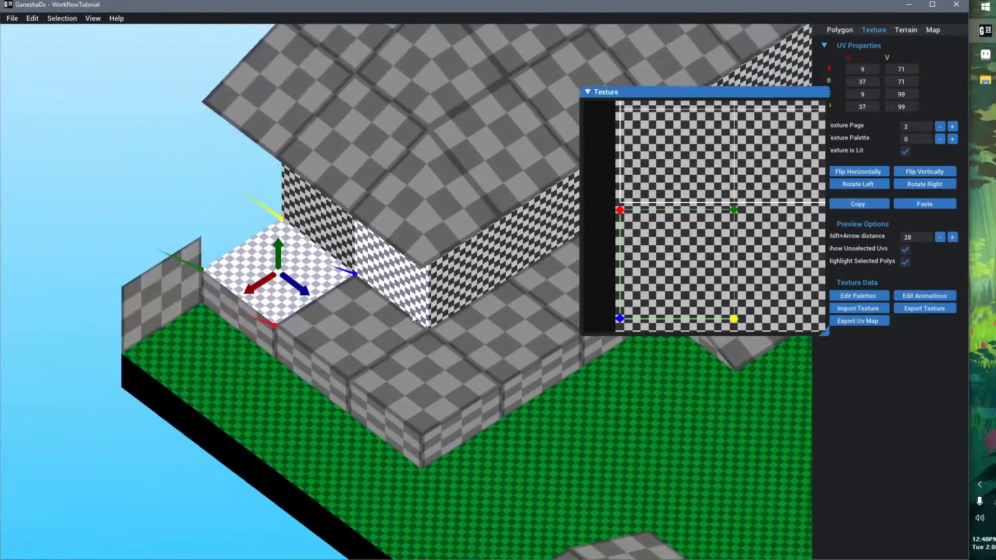
- Select the platform's remaining untextured floor polygons around the end and long side of the house
{"action": "left_click", "coordinate": [271, 325]}
{"action": "left_click", "coordinate": [259, 281]}
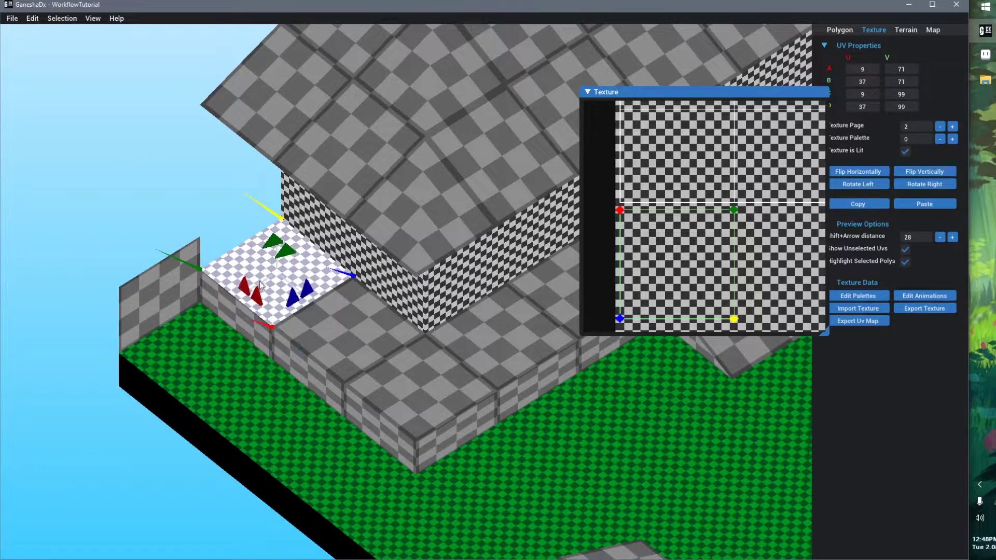
{"action": "left_click", "coordinate": [310, 328]}
{"action": "left_click", "coordinate": [441, 354], "text": "ctrl"}
{"action": "left_click", "coordinate": [490, 324], "text": "ctrl"}
{"action": "middle_click_drag", "start_coordinate": [490, 321], "coordinate": [215, 405]}
{"action": "left_click", "coordinate": [296, 346], "text": "ctrl"}
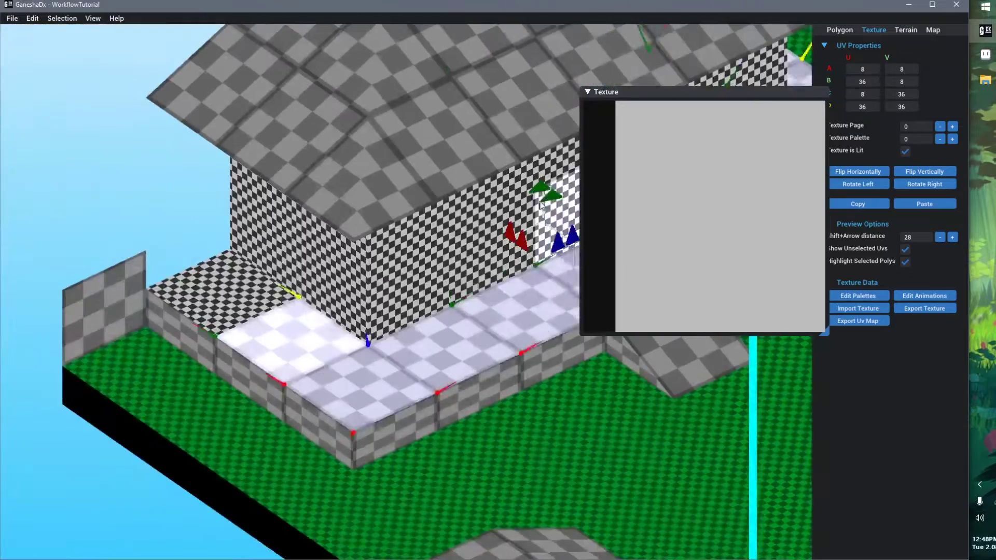
{"action": "middle_click_drag", "start_coordinate": [540, 203], "coordinate": [457, 149]}
- Paste the copied UVs onto individual floor polygons and shift the tile along U in 28-unit steps to adjoin its neighbours
{"action": "left_click", "coordinate": [276, 334]}
{"action": "left_click", "coordinate": [924, 203]}
{"action": "middle_click_drag", "start_coordinate": [378, 325], "coordinate": [285, 302]}
{"action": "left_click", "coordinate": [510, 256]}
{"action": "left_click", "coordinate": [924, 205]}
{"action": "key", "text": "shift+Right"}
{"action": "key", "text": "shift+Right"}
{"action": "key", "text": "shift+Right"}
- Save the map and check the platform floor polygons against their UV tiles on the texture page
{"action": "scroll", "coordinate": [247, 328], "scroll_direction": "down", "scroll_amount": 3}
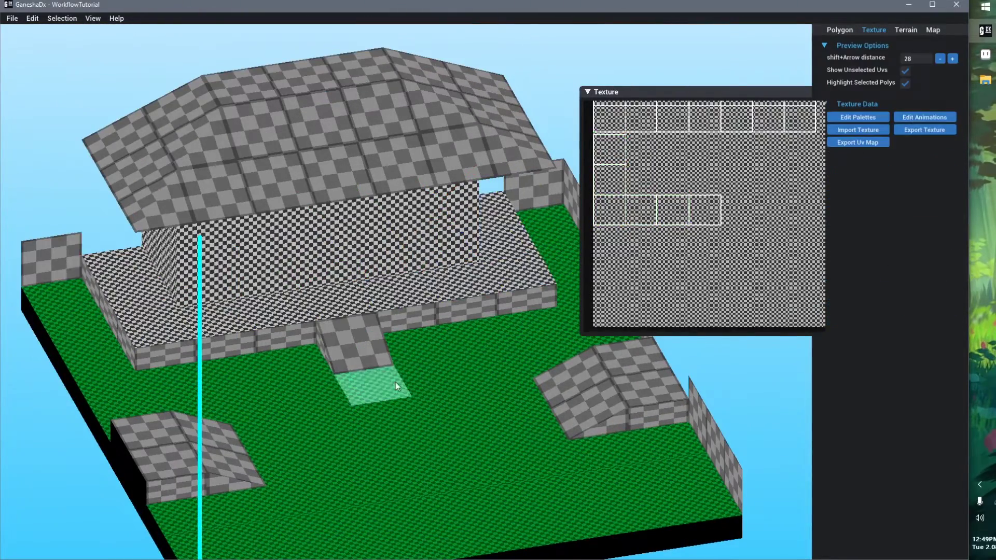
{"action": "scroll", "coordinate": [395, 382], "scroll_direction": "up", "scroll_amount": 2}
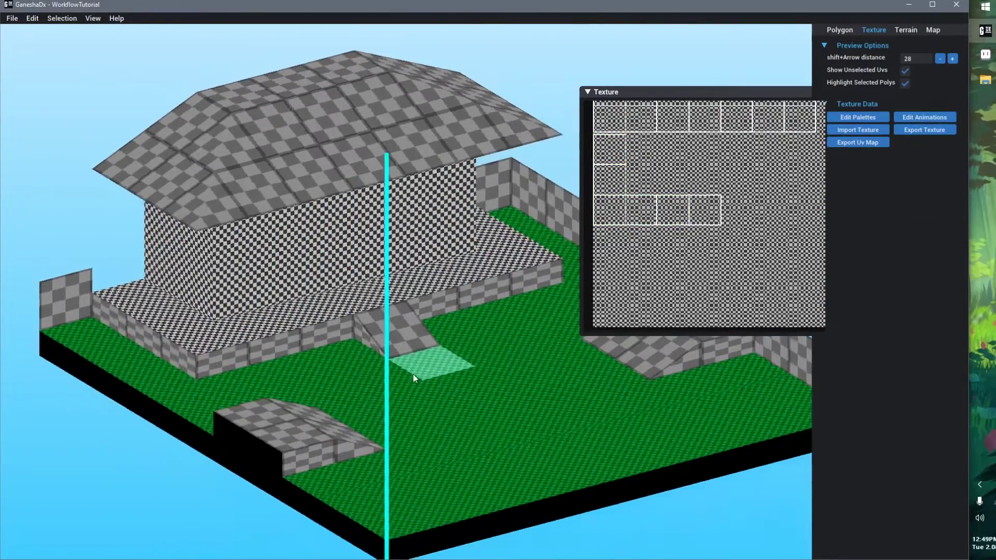
{"action": "key", "text": "ctrl+s"}
{"action": "middle_click_drag", "start_coordinate": [516, 405], "coordinate": [440, 399]}
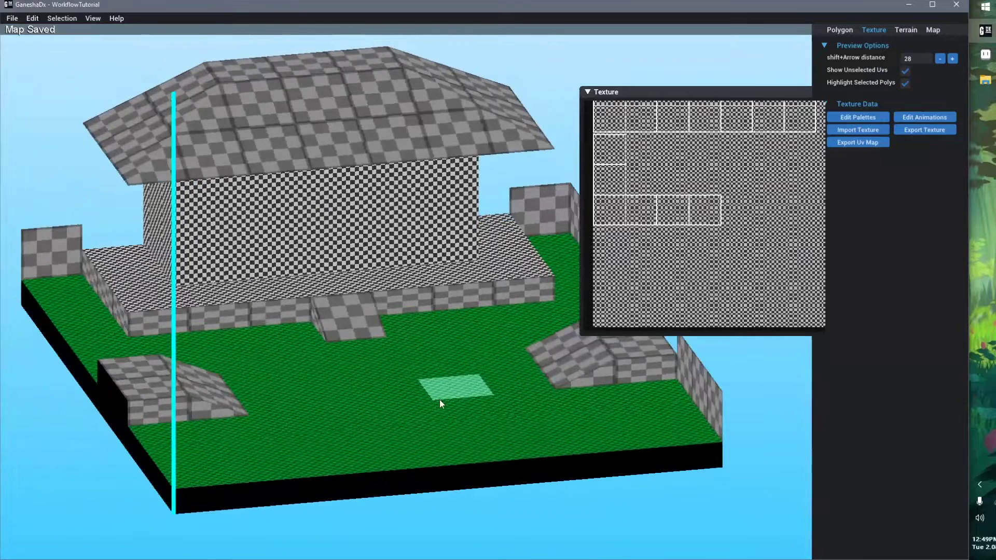
{"action": "left_click", "coordinate": [120, 258]}
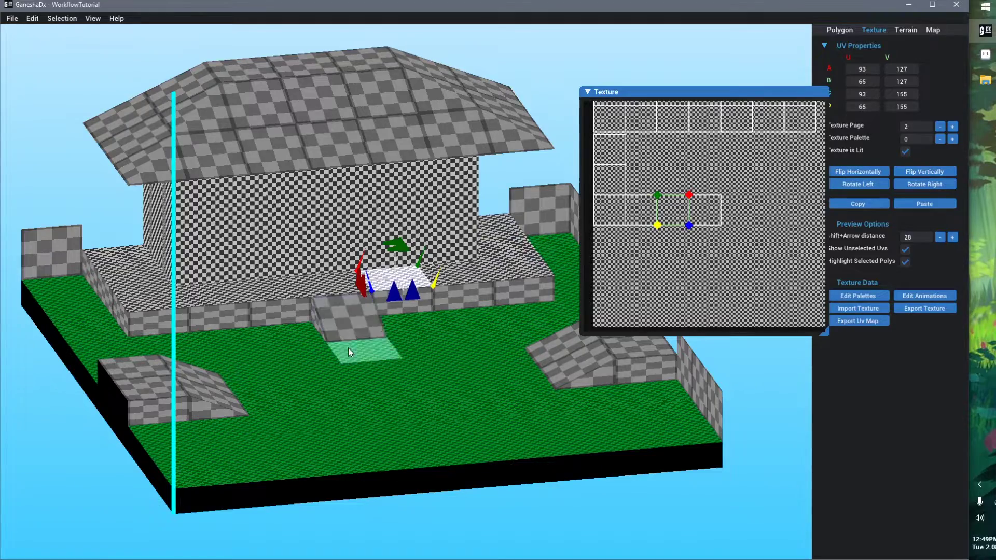
{"action": "mouse_move", "coordinate": [347, 348]}
{"action": "middle_mouse_down"}
{"action": "mouse_move", "coordinate": [357, 354]}
{"action": "mouse_move", "coordinate": [342, 318]}
{"action": "mouse_move", "coordinate": [342, 363]}
{"action": "middle_mouse_up"}
{"action": "scroll", "coordinate": [355, 341], "scroll_direction": "down", "scroll_amount": 2}
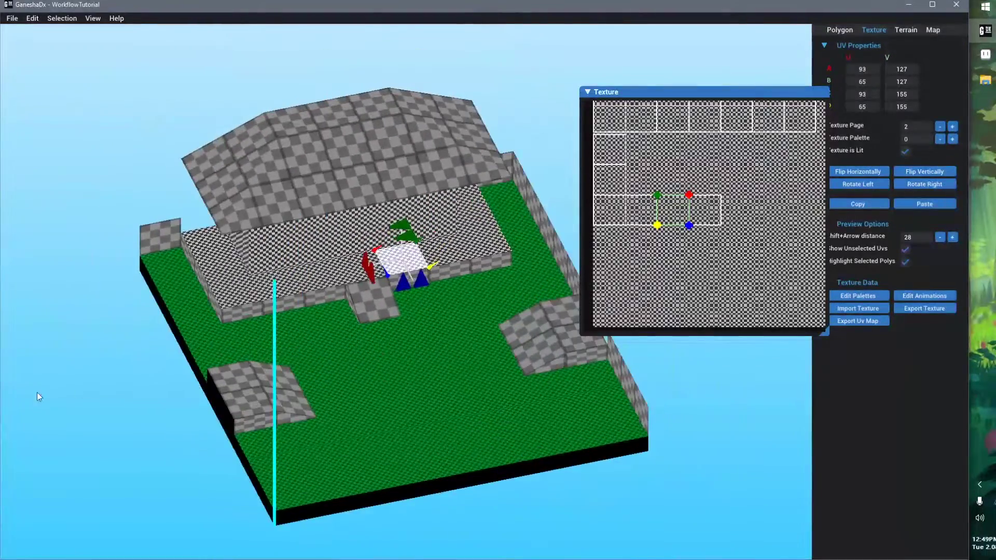
{"action": "left_click", "coordinate": [37, 392]}
{"action": "mouse_move", "coordinate": [386, 388]}
{"action": "right_mouse_down"}
{"action": "mouse_move", "coordinate": [392, 361]}
{"action": "mouse_move", "coordinate": [390, 375]}
{"action": "right_mouse_up"}
{"action": "scroll", "coordinate": [274, 150], "scroll_direction": "up", "scroll_amount": 3}
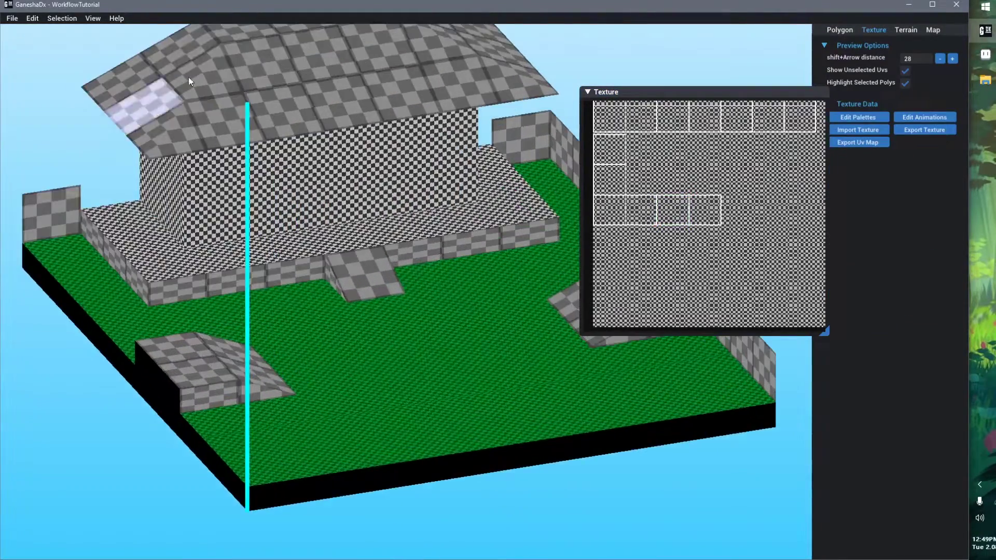
- Put the rear row's roof polygons on texture page 2, place one tile at U 27 to 55 and V 168 to 196, and copy its UVs
{"action": "middle_click_drag", "start_coordinate": [333, 143], "coordinate": [362, 275]}
{"action": "right_click_drag", "start_coordinate": [362, 275], "coordinate": [351, 349]}
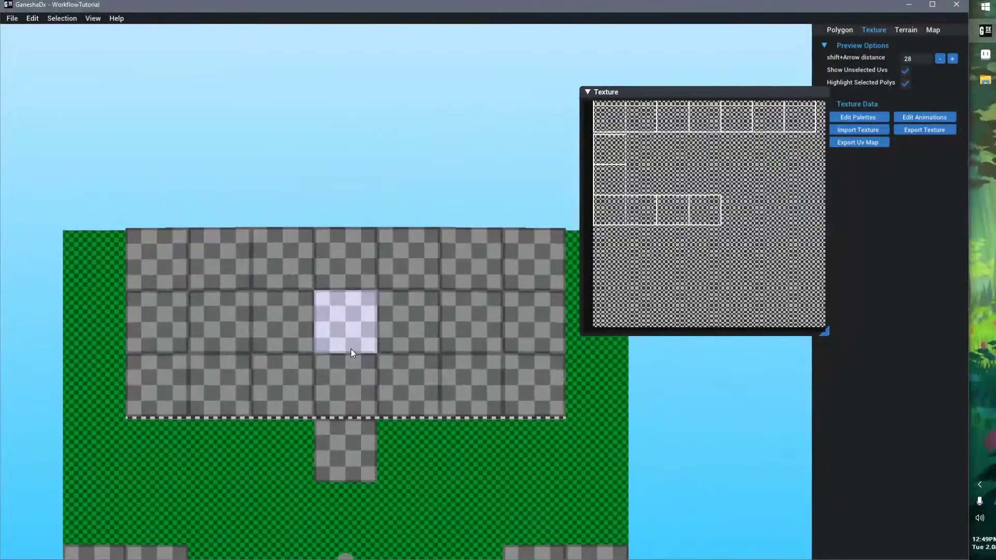
{"action": "scroll", "coordinate": [167, 334], "scroll_direction": "up", "scroll_amount": 2}
{"action": "middle_click_drag", "start_coordinate": [167, 334], "coordinate": [210, 315]}
{"action": "scroll", "coordinate": [210, 314], "scroll_direction": "down", "scroll_amount": 1}
{"action": "left_click", "coordinate": [155, 253]}
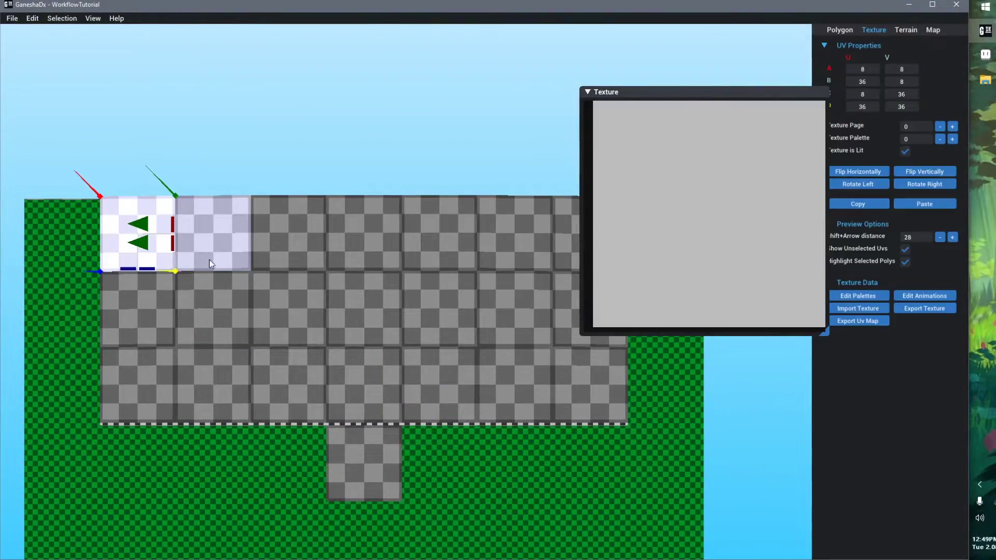
{"action": "left_click", "coordinate": [396, 245]}
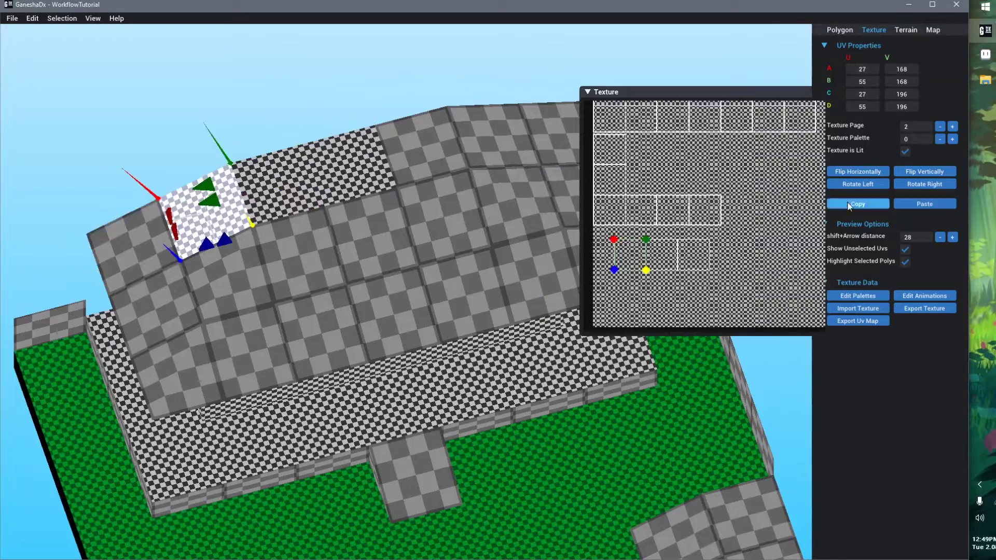
{"action": "left_click", "coordinate": [856, 204]}
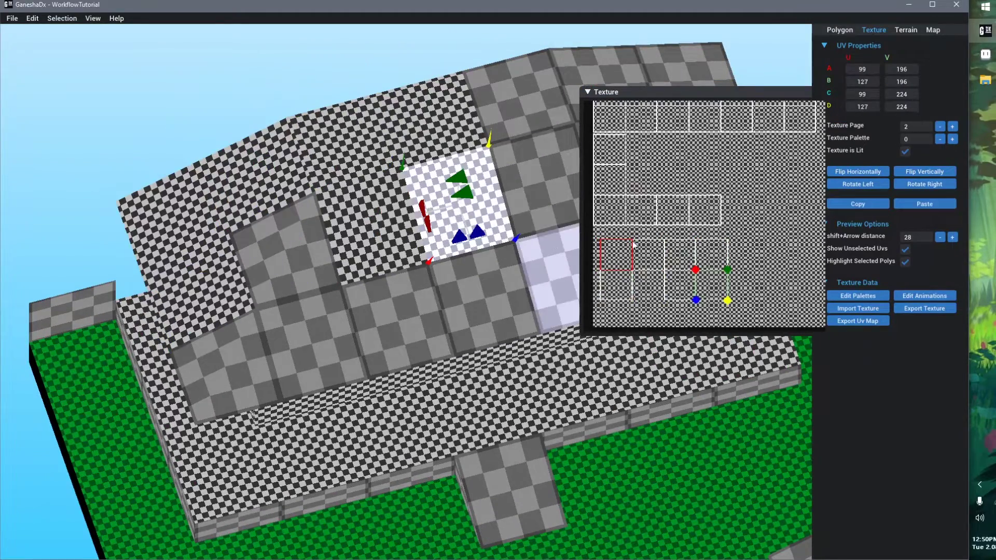
- Paste the neighbouring roof quad's UVs, starting at U 71 and V 196, onto the lower triangle of the split roof tile
{"action": "left_click", "coordinate": [296, 256]}
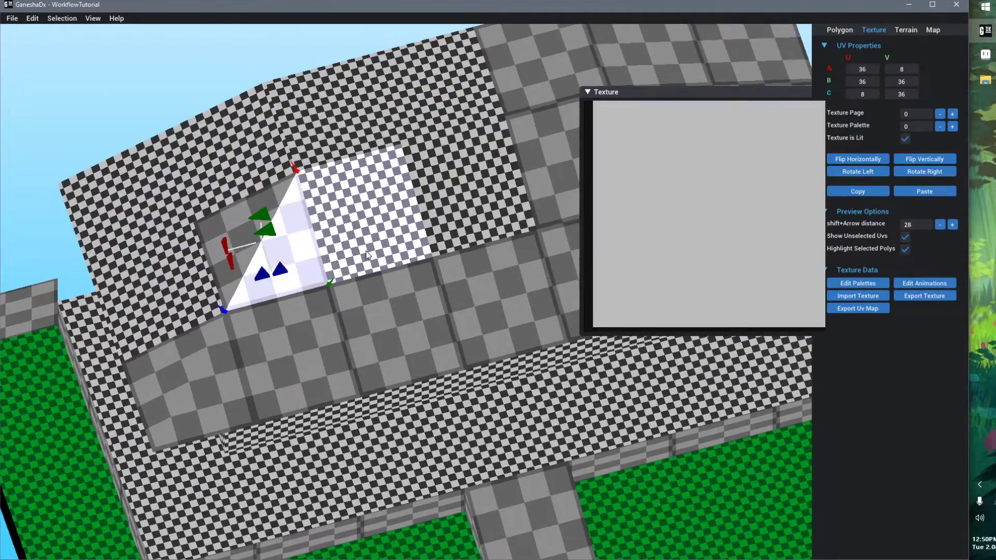
{"action": "left_click", "coordinate": [365, 234]}
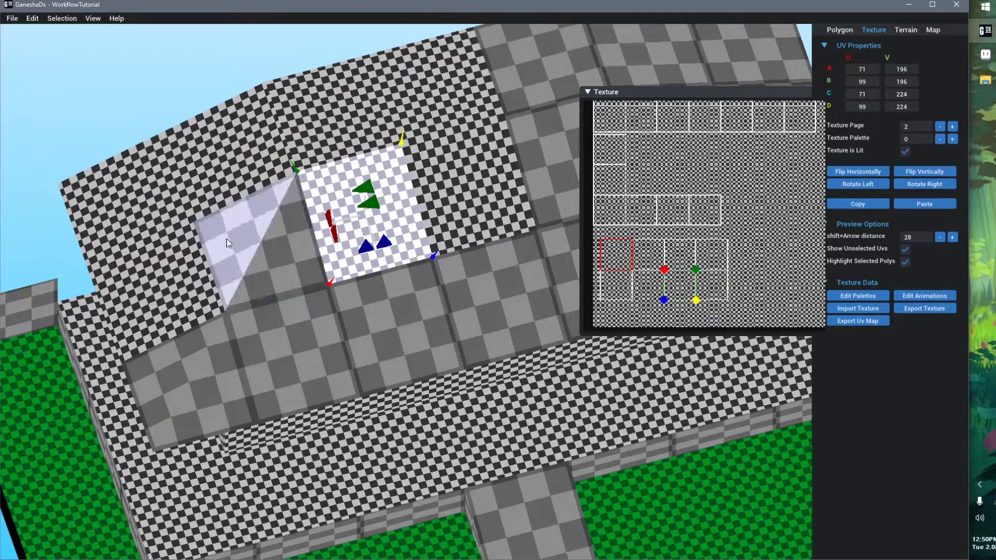
{"action": "left_click", "coordinate": [254, 253]}
{"action": "left_click", "coordinate": [249, 269]}
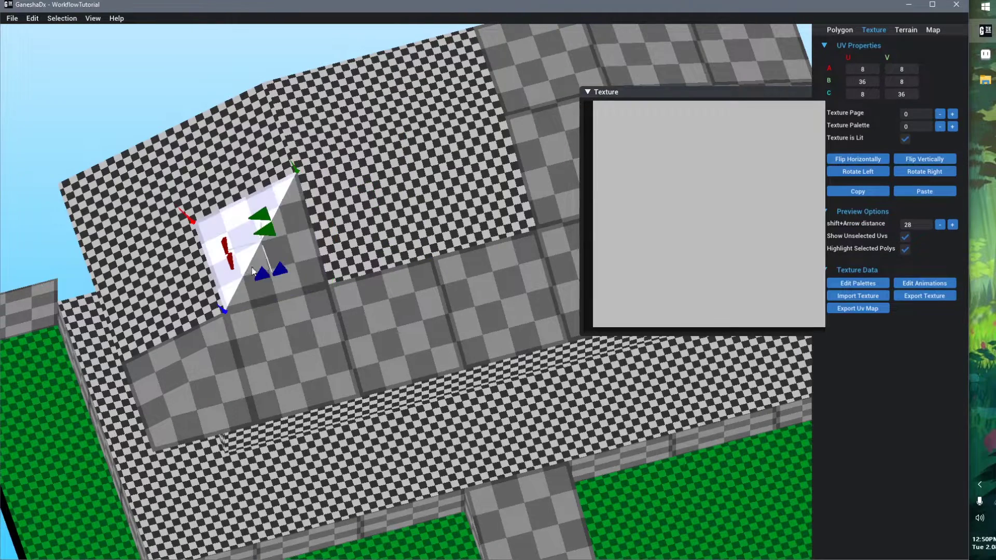
{"action": "left_click", "coordinate": [299, 282]}
{"action": "left_click", "coordinate": [358, 240]}
{"action": "middle_click_drag", "start_coordinate": [340, 342], "coordinate": [394, 436]}
{"action": "scroll", "coordinate": [340, 331], "scroll_direction": "up", "scroll_amount": 3}
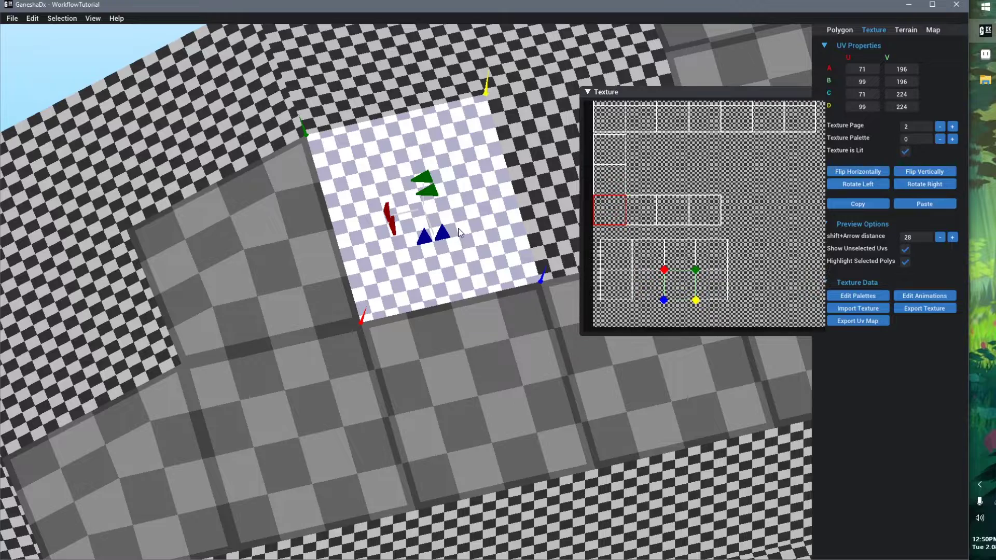
{"action": "left_click", "coordinate": [334, 253]}
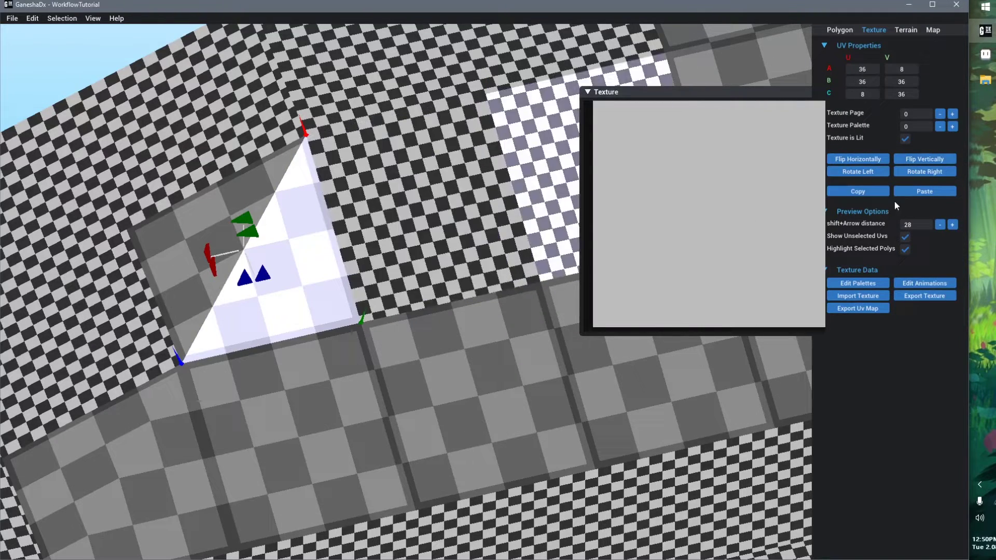
{"action": "left_click", "coordinate": [917, 193]}
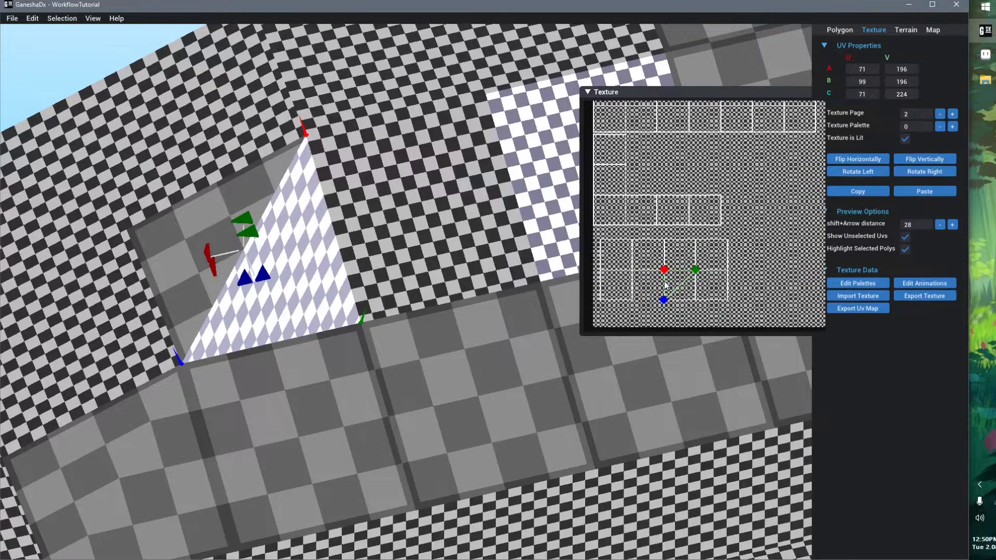
- Compare the pasted triangle's corner order and UVs with those of the roof quads on either side
{"action": "scroll", "coordinate": [706, 203], "scroll_direction": "up", "scroll_amount": 2}
{"action": "scroll", "coordinate": [704, 203], "scroll_direction": "up", "scroll_amount": 2}
{"action": "middle_click_drag", "start_coordinate": [691, 290], "coordinate": [701, 239]}
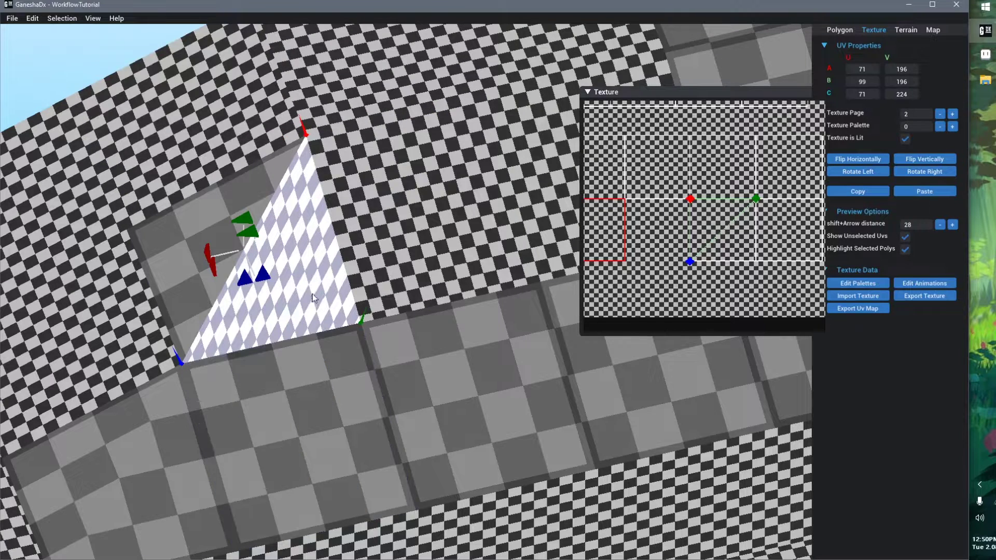
{"action": "left_click", "coordinate": [165, 370]}
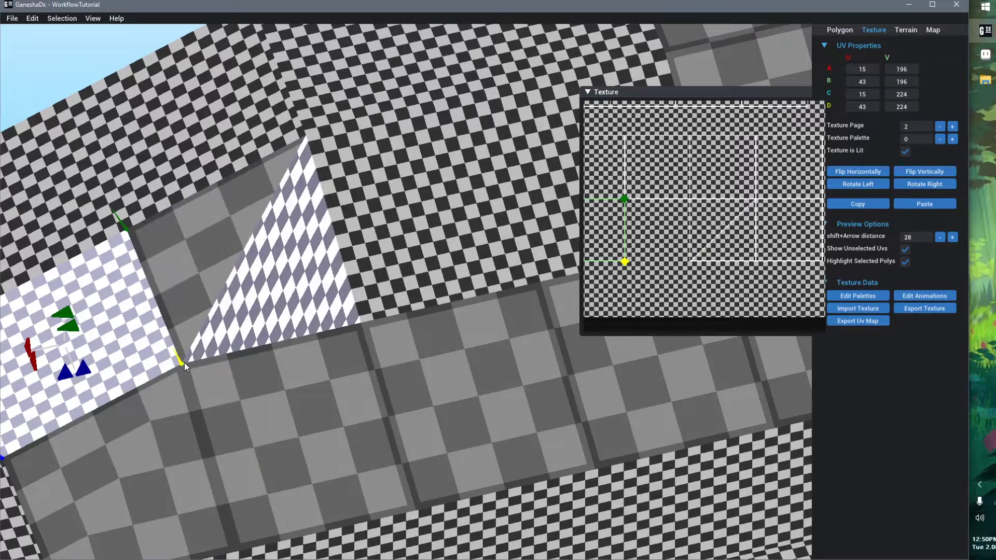
{"action": "left_click", "coordinate": [283, 305]}
{"action": "left_click", "coordinate": [397, 297]}
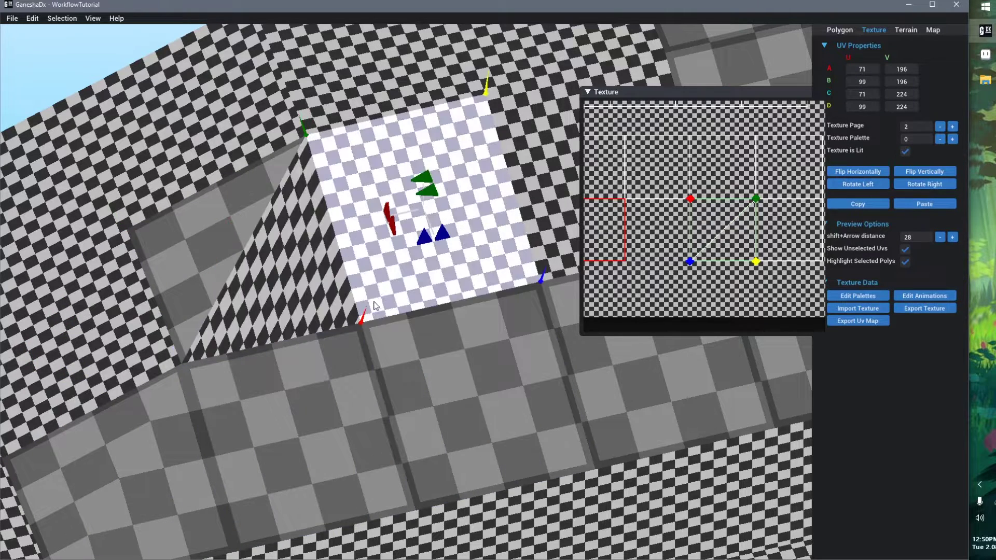
{"action": "left_click", "coordinate": [284, 286]}
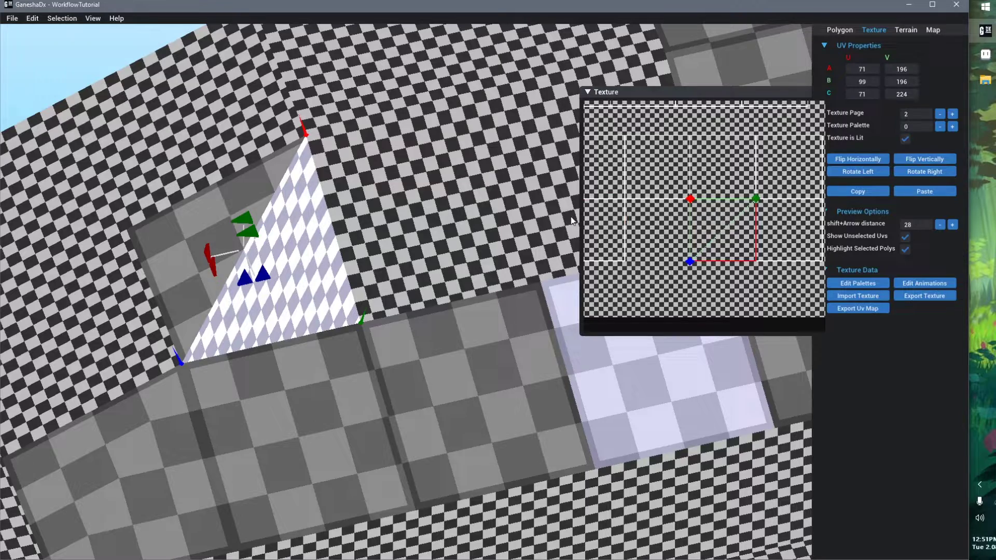
- Examine the UV placement of each textured roof polygon in a straight-on view, along with the untextured front row
{"action": "scroll", "coordinate": [466, 228], "scroll_direction": "down", "scroll_amount": 3}
{"action": "left_click", "coordinate": [402, 246]}
{"action": "key", "text": "KP_5"}
{"action": "left_click", "coordinate": [248, 231]}
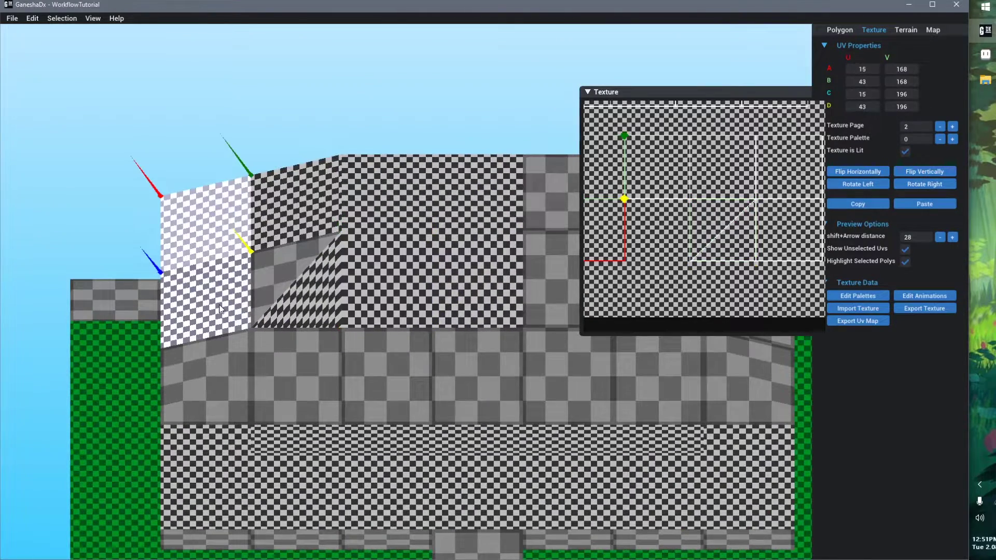
{"action": "left_click", "coordinate": [287, 210]}
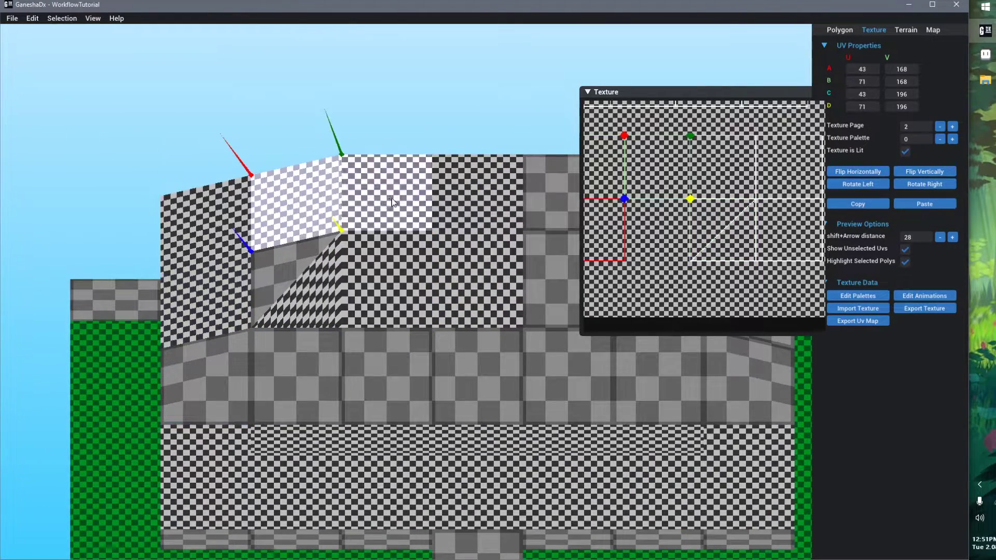
{"action": "left_click", "coordinate": [495, 208]}
{"action": "left_click", "coordinate": [385, 197]}
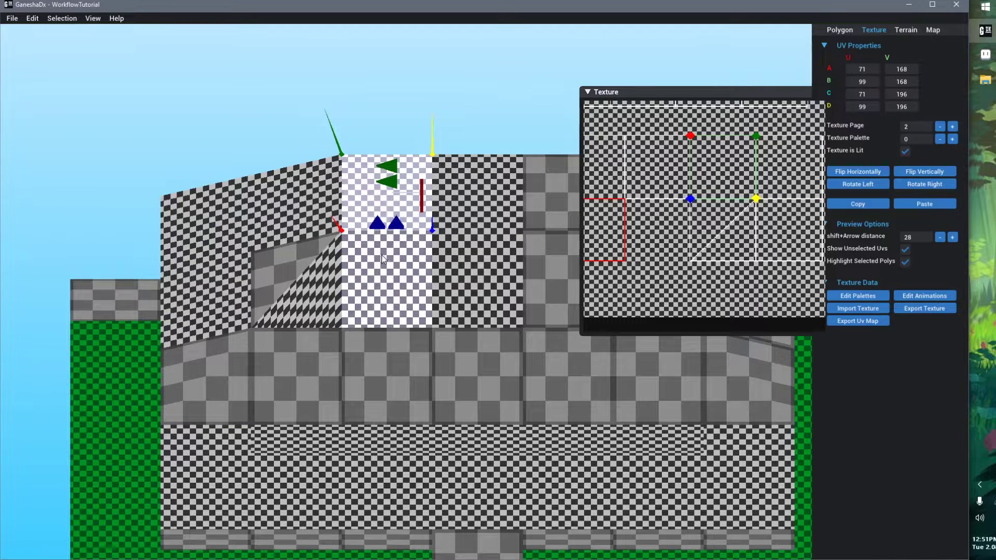
{"action": "left_click", "coordinate": [477, 207]}
{"action": "left_click", "coordinate": [385, 279]}
{"action": "left_click", "coordinate": [311, 293]}
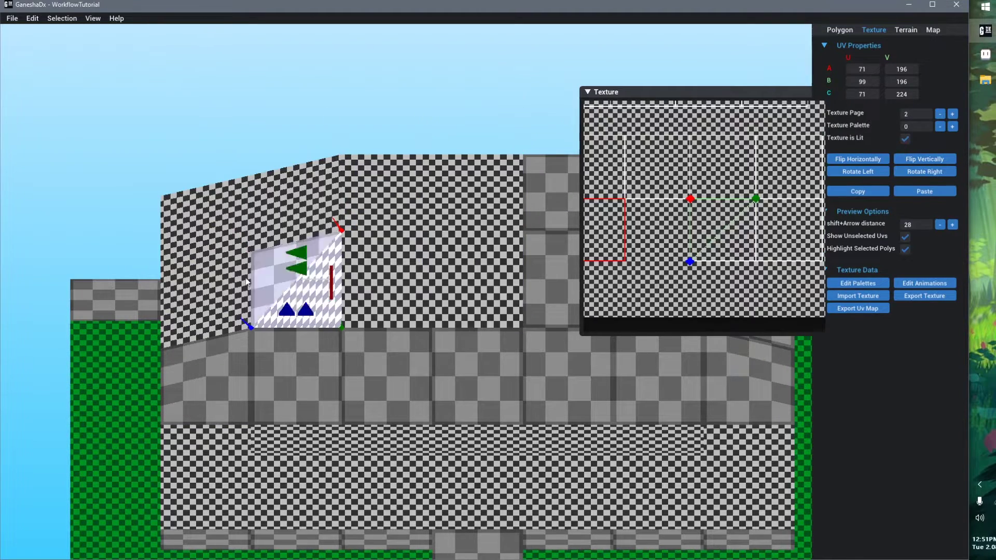
{"action": "left_click", "coordinate": [295, 374]}
{"action": "left_click", "coordinate": [480, 366]}
{"action": "scroll", "coordinate": [481, 366], "scroll_direction": "down", "scroll_amount": 3}
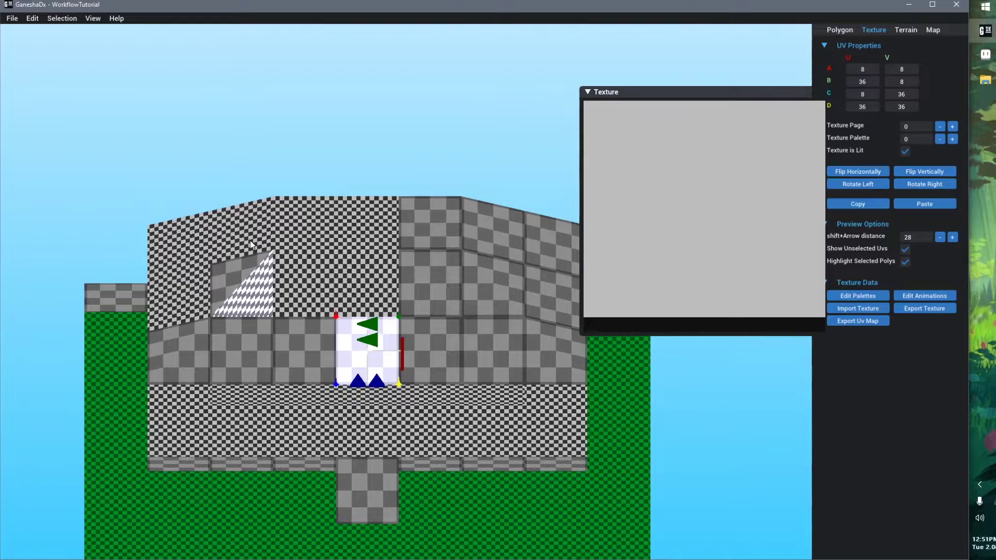
{"action": "scroll", "coordinate": [272, 380], "scroll_direction": "up", "scroll_amount": 4}
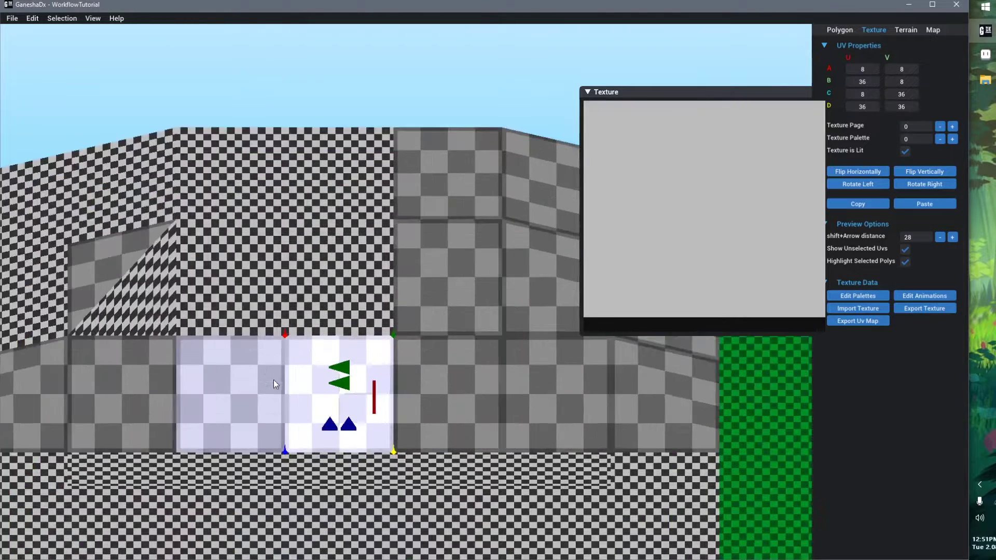
- Move UV point C of the split tile's lower triangle to U 43, V 224
{"action": "middle_click_drag", "start_coordinate": [273, 380], "coordinate": [339, 340]}
{"action": "scroll", "coordinate": [339, 340], "scroll_direction": "up", "scroll_amount": 1}
{"action": "left_click", "coordinate": [332, 304]}
{"action": "scroll", "coordinate": [648, 259], "scroll_direction": "up", "scroll_amount": 1}
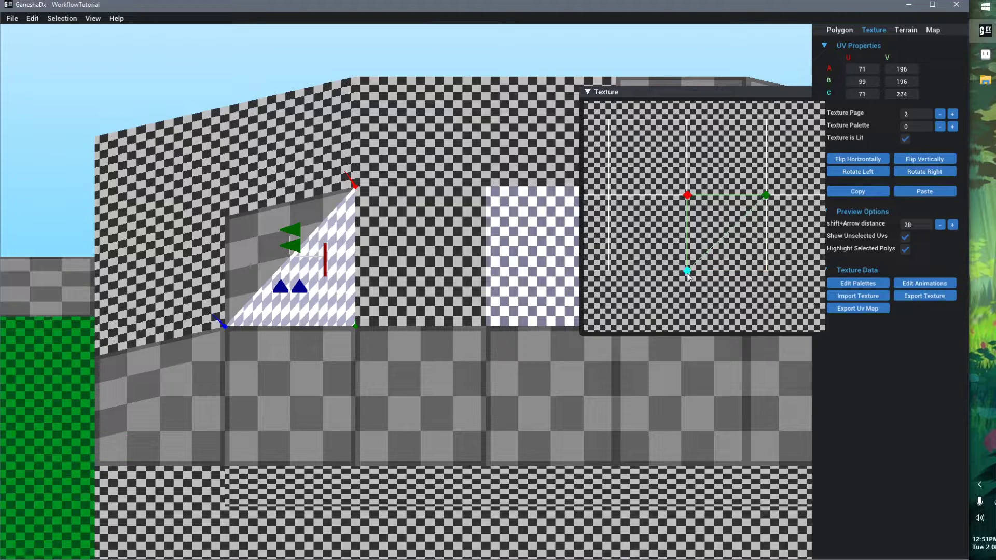
{"action": "left_click_drag", "start_coordinate": [687, 273], "coordinate": [623, 273]}
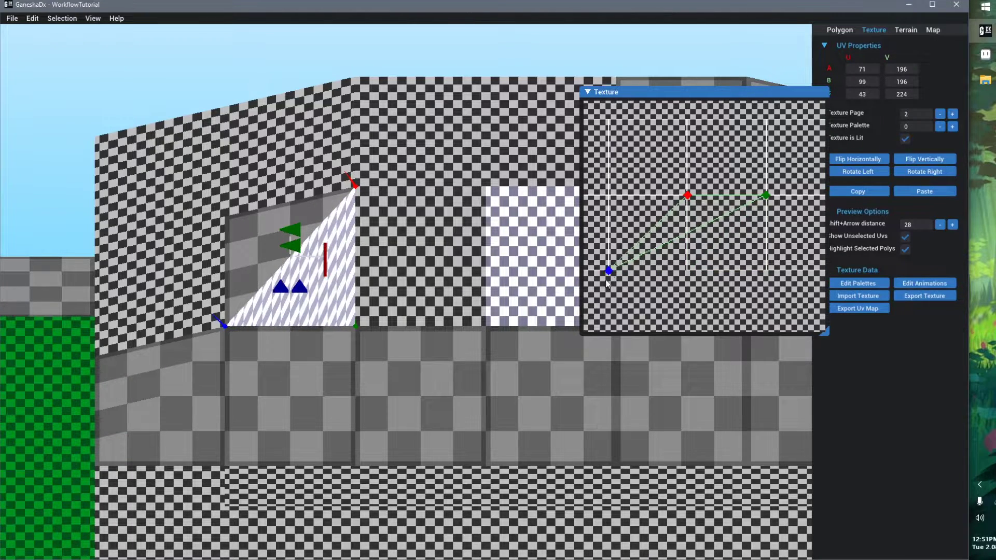
- Move UV point B of the lower triangle to U 71, V 224, directly below point A
{"action": "scroll", "coordinate": [633, 247], "scroll_direction": "up", "scroll_amount": 4}
{"action": "middle_click_drag", "start_coordinate": [607, 285], "coordinate": [647, 246]}
{"action": "left_click", "coordinate": [621, 280]}
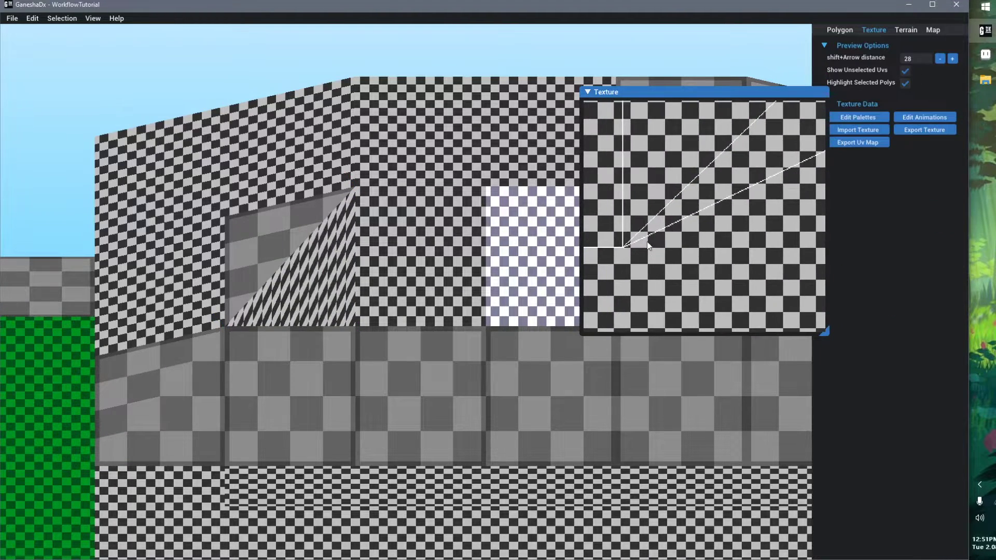
{"action": "left_click", "coordinate": [637, 234]}
{"action": "left_click", "coordinate": [611, 228]}
{"action": "left_click", "coordinate": [669, 226]}
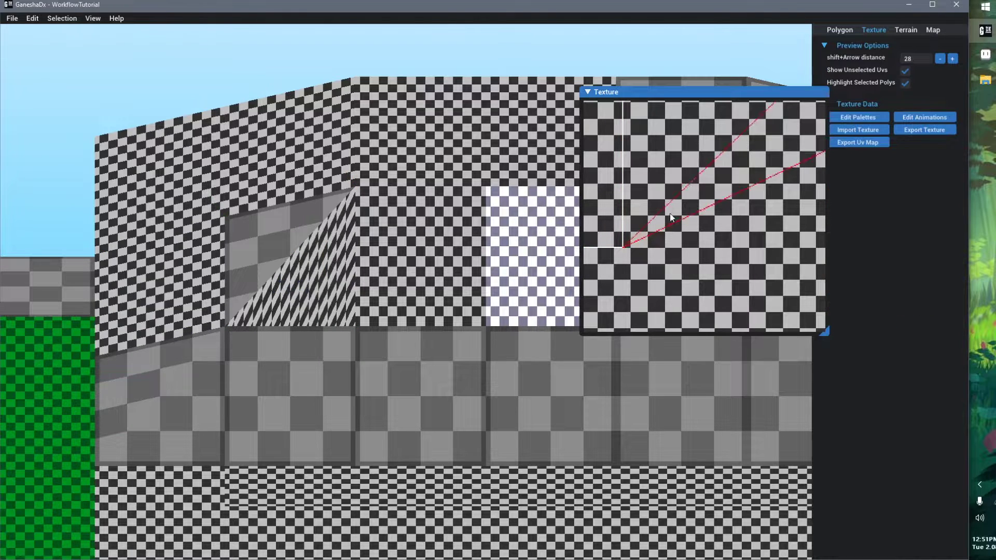
{"action": "left_click", "coordinate": [670, 213]}
{"action": "scroll", "coordinate": [706, 212], "scroll_direction": "down", "scroll_amount": 3}
{"action": "middle_click_drag", "start_coordinate": [737, 228], "coordinate": [679, 259]}
{"action": "middle_click_drag", "start_coordinate": [824, 158], "coordinate": [774, 157]}
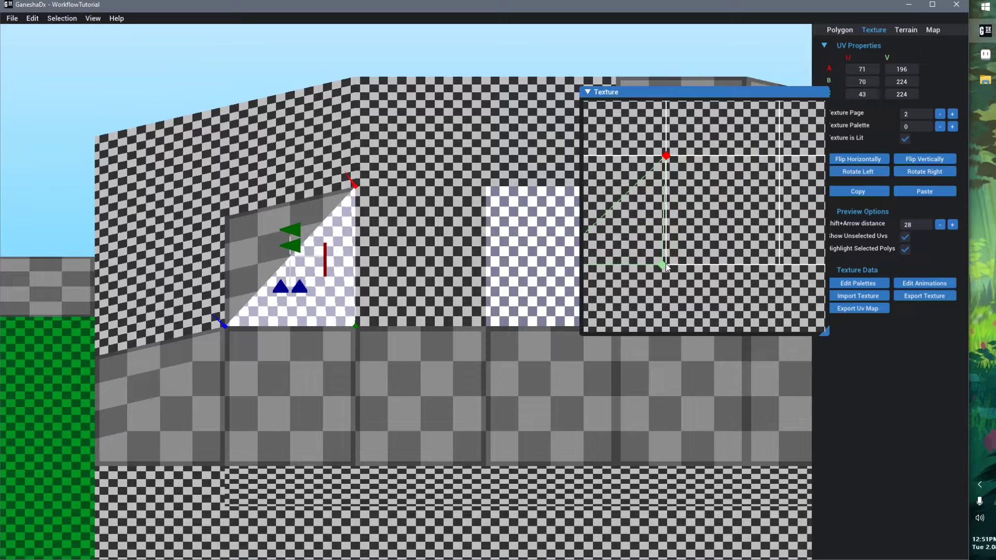
{"action": "left_click_drag", "start_coordinate": [665, 263], "coordinate": [667, 263]}
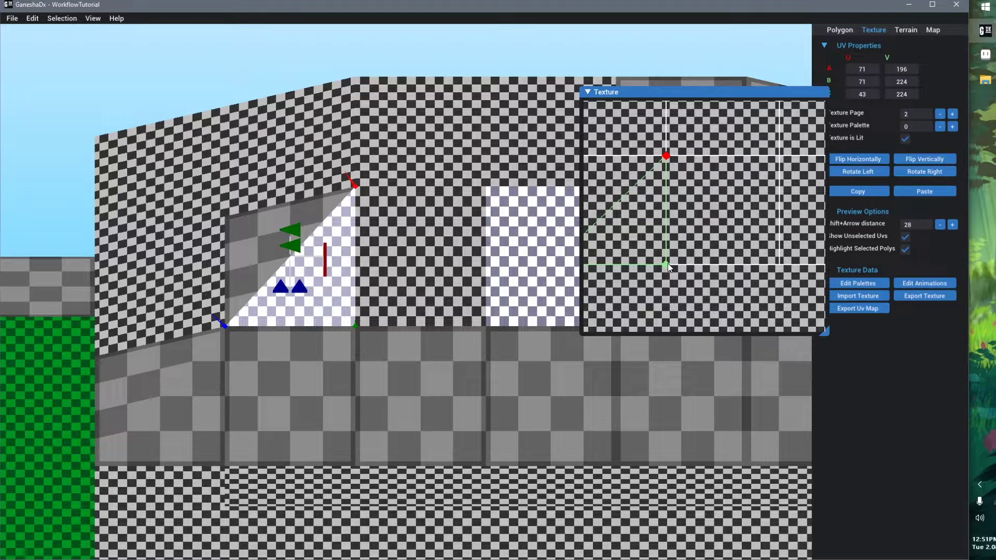
- Copy the lower triangle's UV settings to the upper triangle of the split roof tile
{"action": "left_click", "coordinate": [343, 312]}
{"action": "left_click", "coordinate": [859, 193]}
{"action": "left_click", "coordinate": [289, 224]}
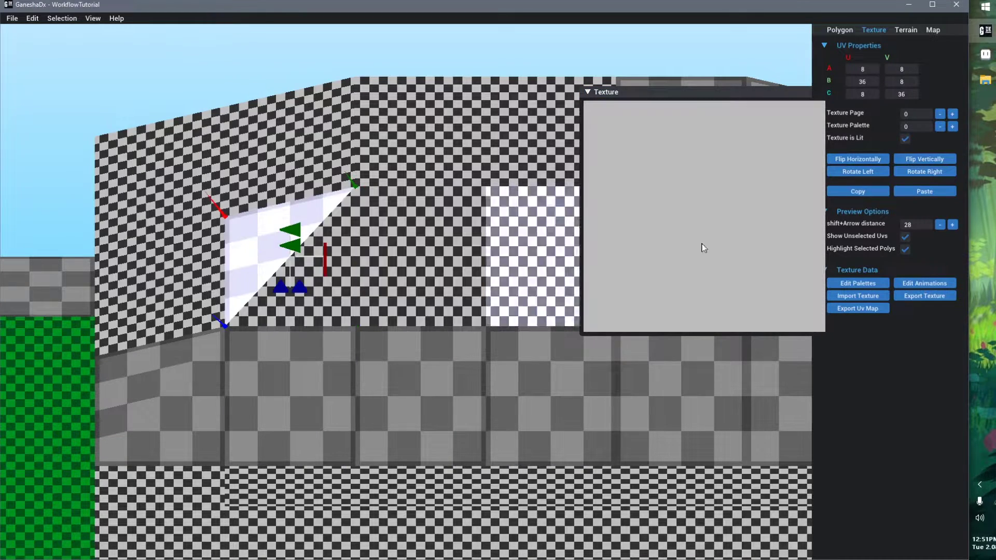
{"action": "left_click", "coordinate": [916, 192]}
- Move the upper triangle's UV point A to U 43, V 196 and point B to the tile's opposite corner at U 71, V 196
{"action": "middle_click_drag", "start_coordinate": [636, 213], "coordinate": [697, 220]}
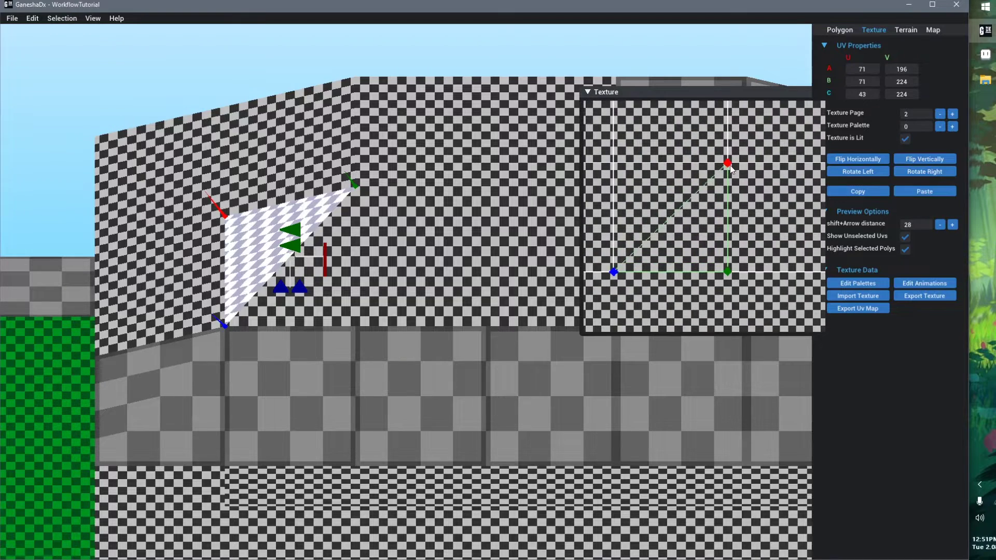
{"action": "left_click_drag", "start_coordinate": [727, 165], "coordinate": [607, 173]}
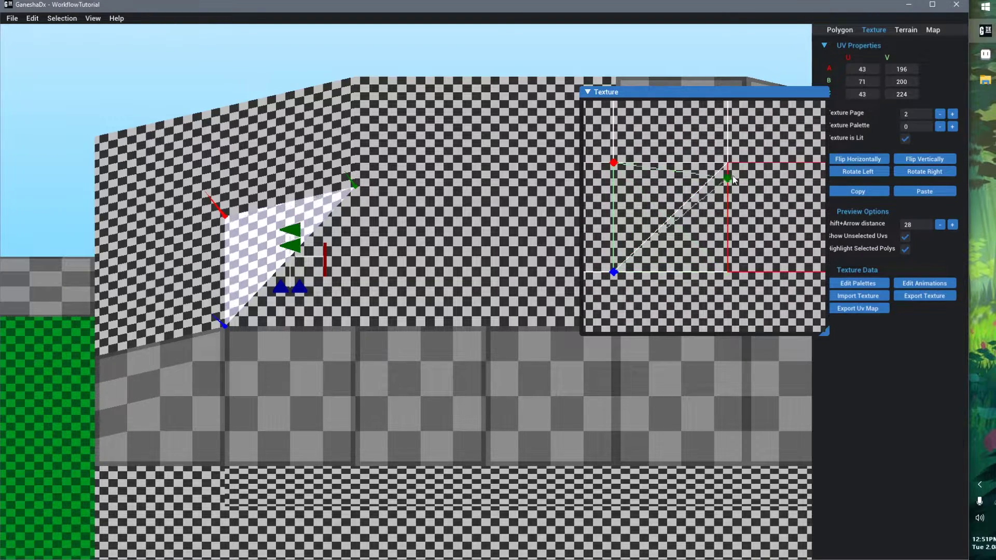
{"action": "key", "text": "Escape"}
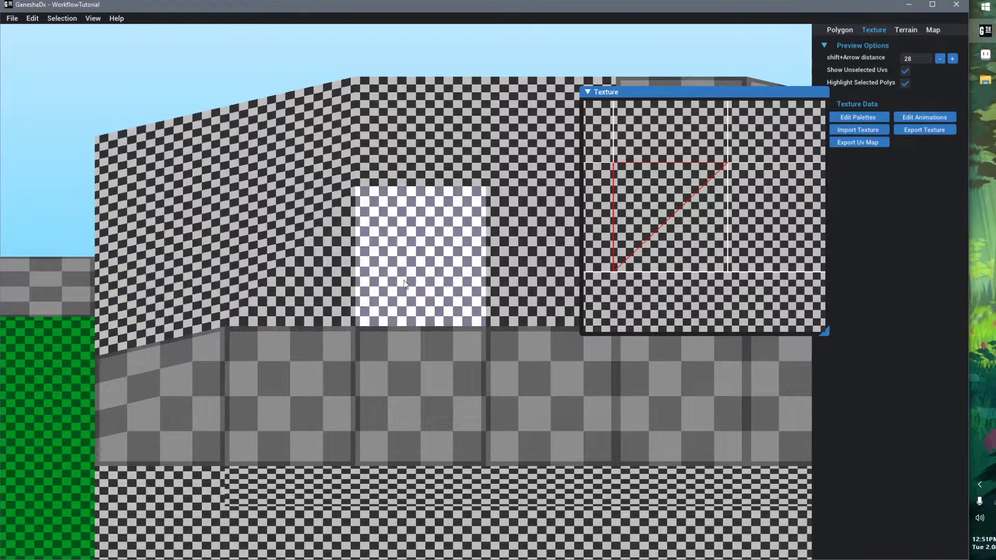
- Paste the page 2 checker UVs onto the remaining untextured quads of the upper roof
{"action": "scroll", "coordinate": [257, 244], "scroll_direction": "down", "scroll_amount": 3}
{"action": "middle_click_drag", "start_coordinate": [257, 244], "coordinate": [307, 250]}
{"action": "middle_click_drag", "start_coordinate": [448, 316], "coordinate": [365, 288]}
{"action": "left_click", "coordinate": [363, 233]}
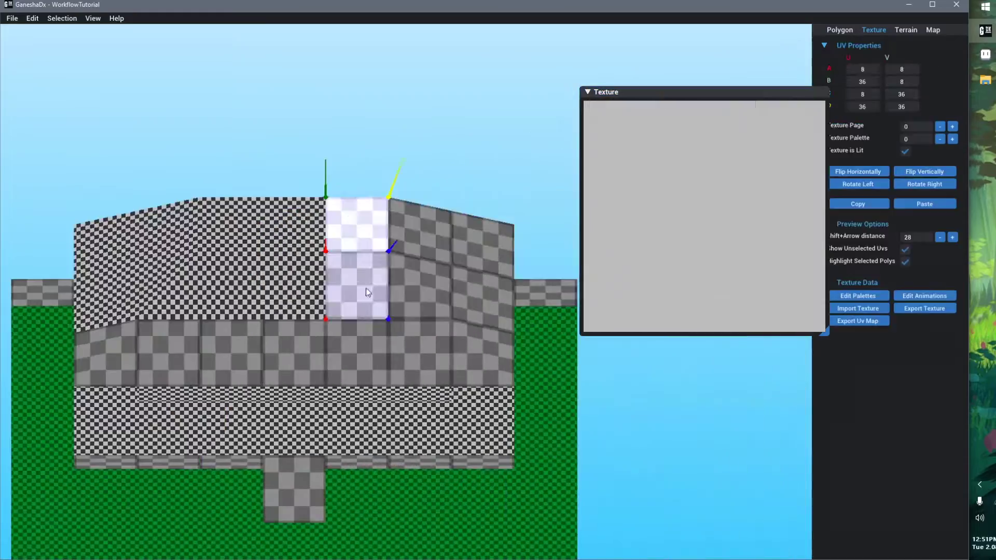
{"action": "middle_click_drag", "start_coordinate": [444, 267], "coordinate": [415, 289]}
{"action": "left_click", "coordinate": [437, 293]}
{"action": "left_click", "coordinate": [924, 204]}
{"action": "left_click", "coordinate": [488, 177], "text": "shift"}
- Paste the matching page 2 UVs onto each untextured tile and triangle along the roof's front row
{"action": "scroll", "coordinate": [704, 264], "scroll_direction": "down", "scroll_amount": 2}
{"action": "left_click", "coordinate": [355, 314]}
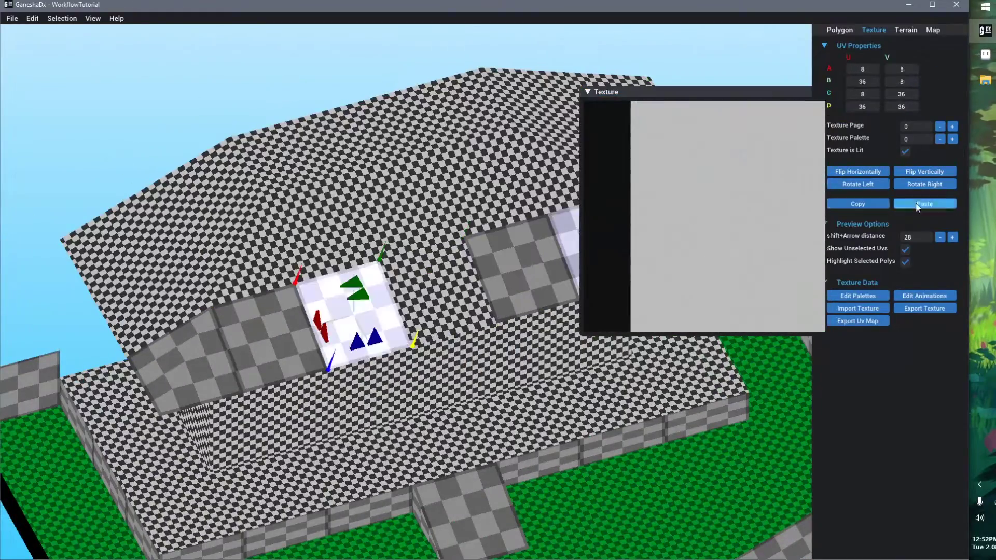
{"action": "left_click", "coordinate": [916, 205]}
{"action": "left_click", "coordinate": [268, 337]}
{"action": "left_click", "coordinate": [924, 203]}
{"action": "left_click", "coordinate": [246, 324]}
{"action": "left_click", "coordinate": [935, 192]}
{"action": "middle_click_drag", "start_coordinate": [290, 332], "coordinate": [290, 311]}
{"action": "left_click", "coordinate": [291, 332]}
{"action": "left_click", "coordinate": [916, 190]}
{"action": "scroll", "coordinate": [366, 300], "scroll_direction": "down", "scroll_amount": 2}
{"action": "left_click", "coordinate": [210, 328]}
- Deselect the roof polygons, check the whole house for untextured faces and save the map
{"action": "left_click", "coordinate": [409, 311]}
{"action": "middle_click_drag", "start_coordinate": [409, 311], "coordinate": [275, 384]}
{"action": "left_click", "coordinate": [121, 349]}
{"action": "middle_click_drag", "start_coordinate": [368, 402], "coordinate": [260, 327]}
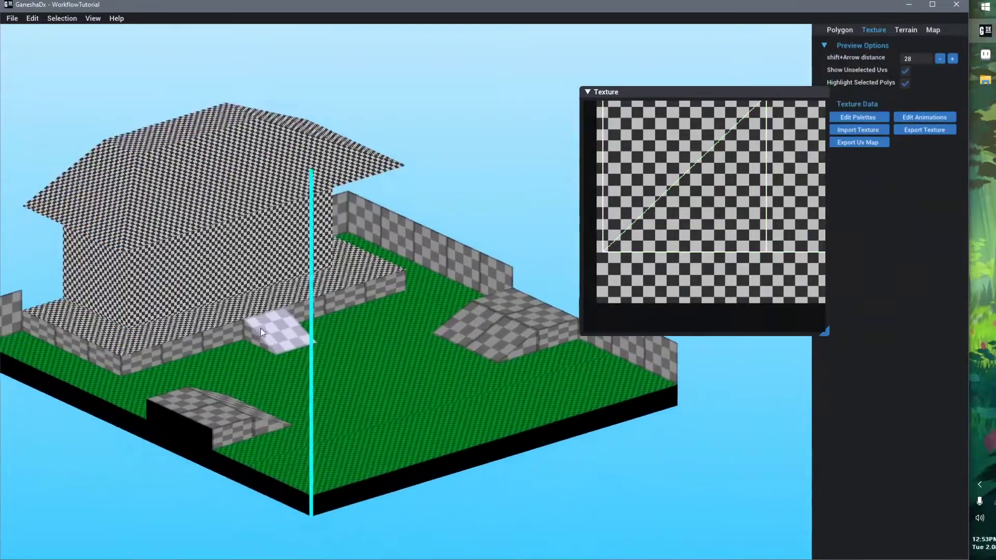
{"action": "scroll", "coordinate": [306, 340], "scroll_direction": "down", "scroll_amount": 3}
{"action": "middle_click_drag", "start_coordinate": [349, 371], "coordinate": [301, 367]}
{"action": "key", "text": "ctrl+s"}
{"action": "middle_click_drag", "start_coordinate": [338, 330], "coordinate": [89, 292]}
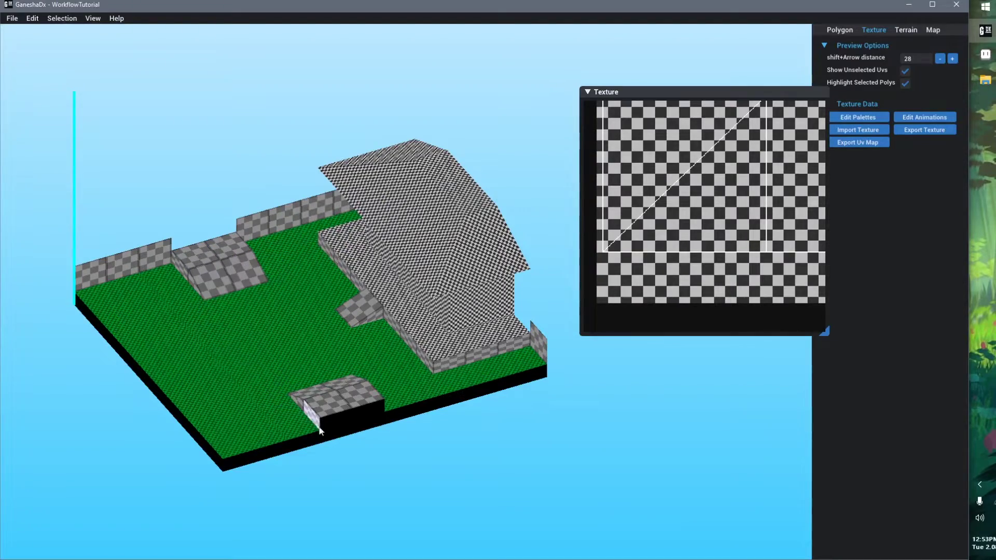
- Copy the grass UVs from the ground tile in front of the corner mound to its front sloped tile and shift them up to V 177–205
{"action": "middle_click_drag", "start_coordinate": [319, 430], "coordinate": [370, 386]}
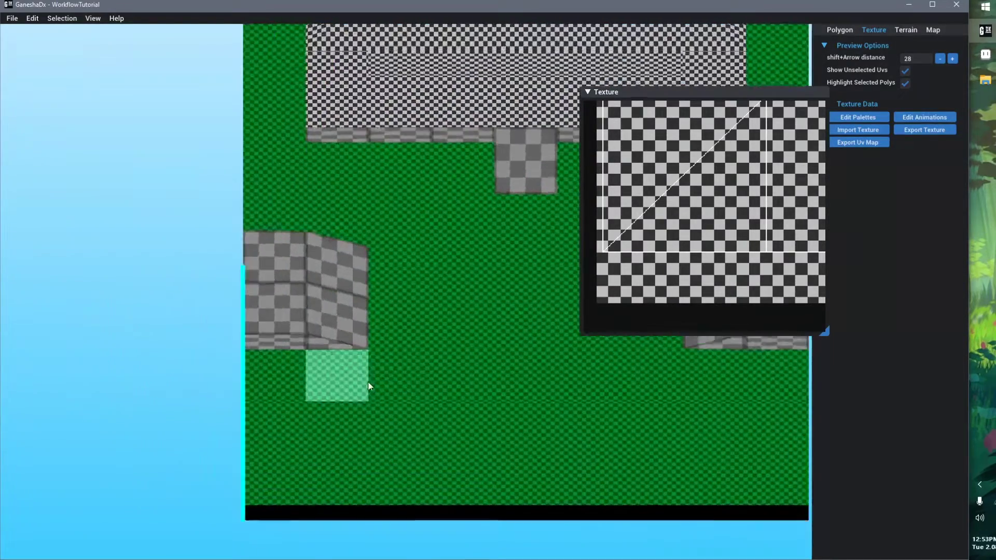
{"action": "left_click", "coordinate": [277, 394]}
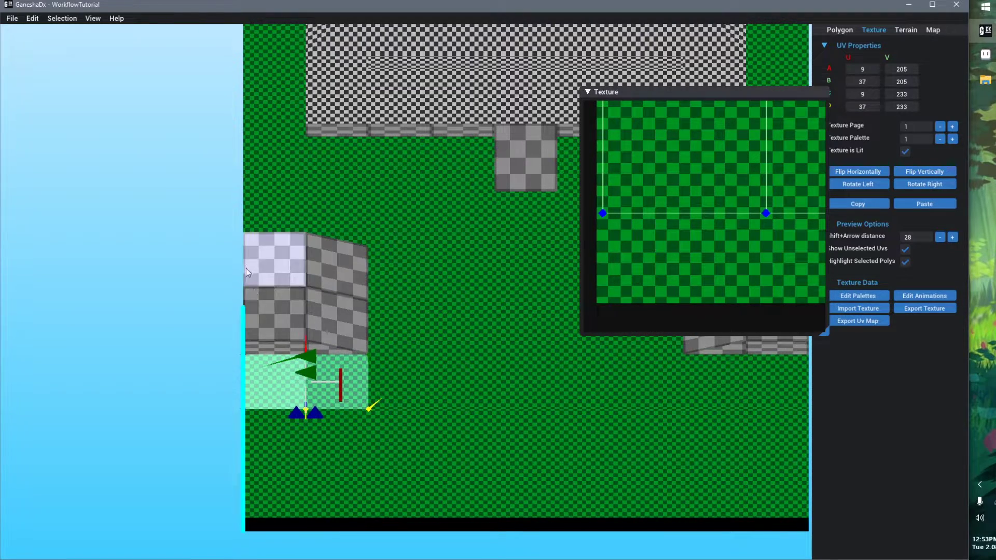
{"action": "left_click", "coordinate": [363, 434]}
{"action": "middle_click_drag", "start_coordinate": [366, 435], "coordinate": [392, 397]}
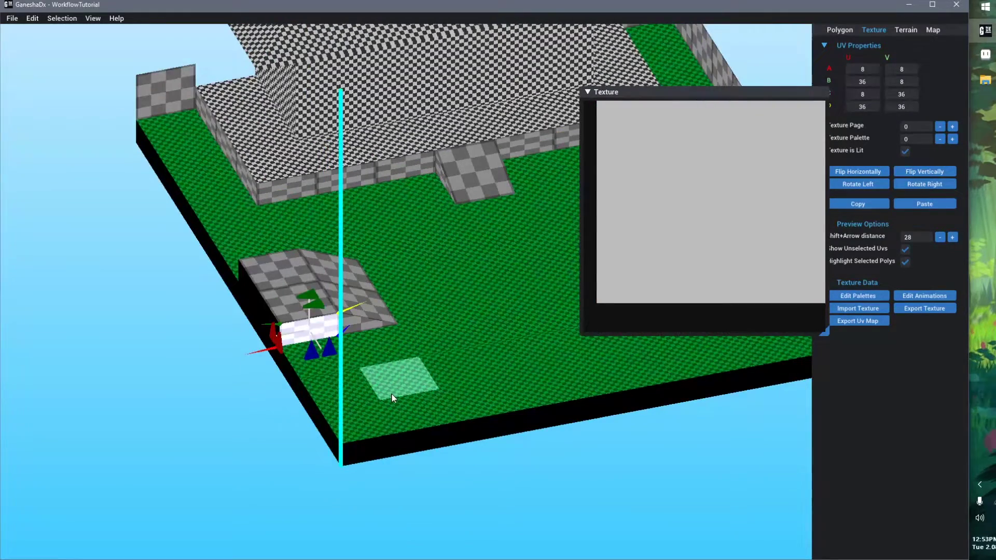
{"action": "middle_click_drag", "start_coordinate": [330, 356], "coordinate": [366, 381]}
{"action": "left_click", "coordinate": [337, 345]}
{"action": "left_click", "coordinate": [345, 325]}
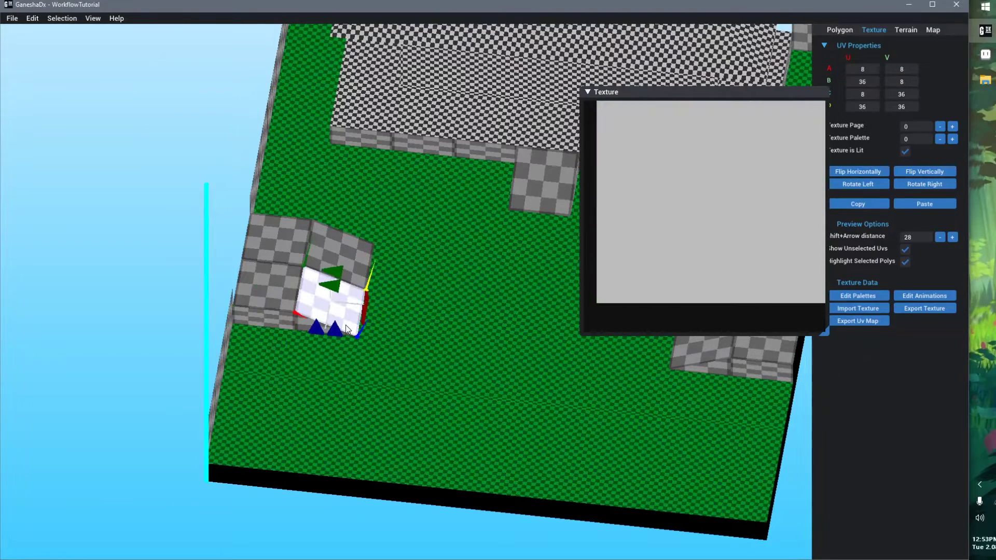
{"action": "left_click", "coordinate": [346, 359]}
{"action": "scroll", "coordinate": [684, 188], "scroll_direction": "down", "scroll_amount": 3}
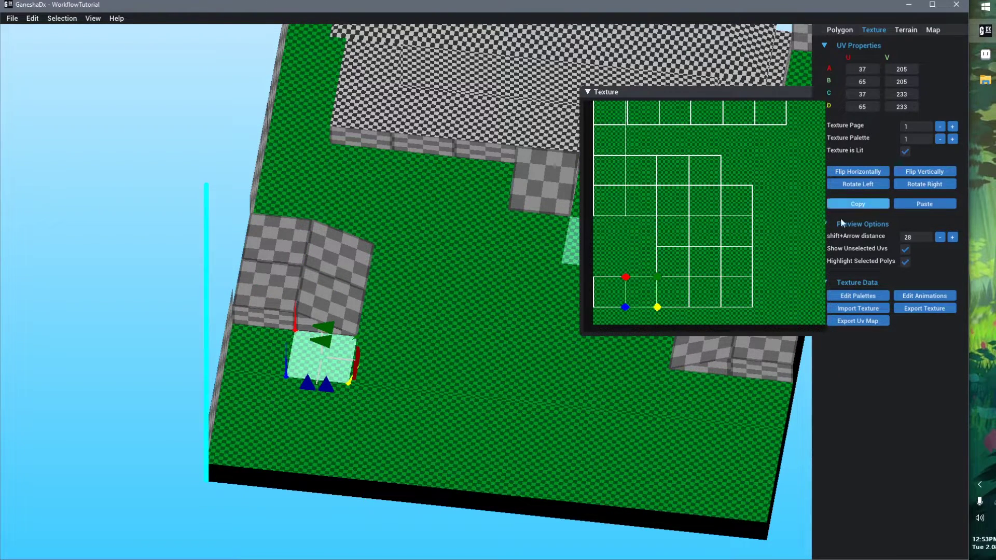
{"action": "left_click", "coordinate": [335, 313]}
{"action": "left_click", "coordinate": [912, 203]}
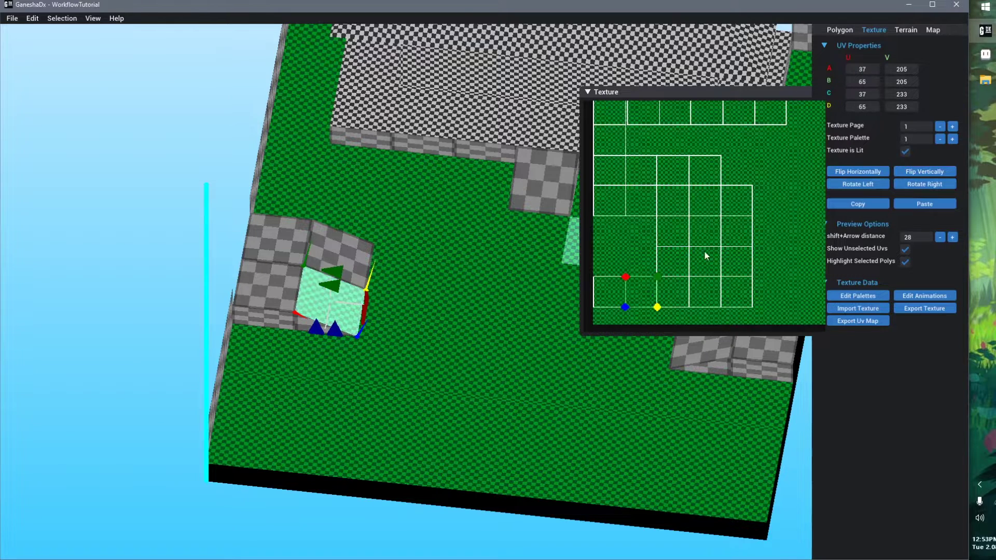
{"action": "key", "text": "shift+Up"}
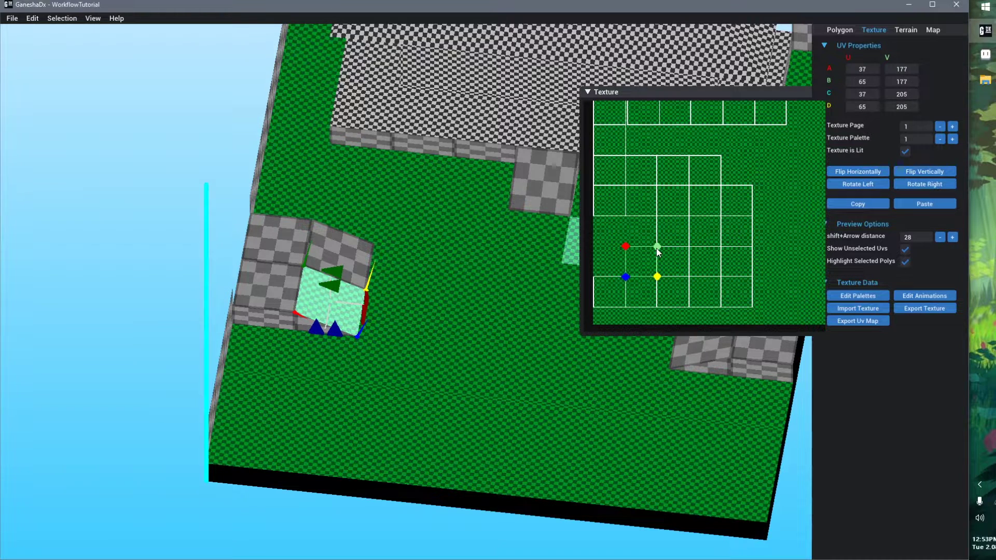
- Texture the remaining top tiles of both corner mounds with grass UVs on texture page 1, palette 1
{"action": "left_click", "coordinate": [337, 277]}
{"action": "left_click", "coordinate": [337, 277]}
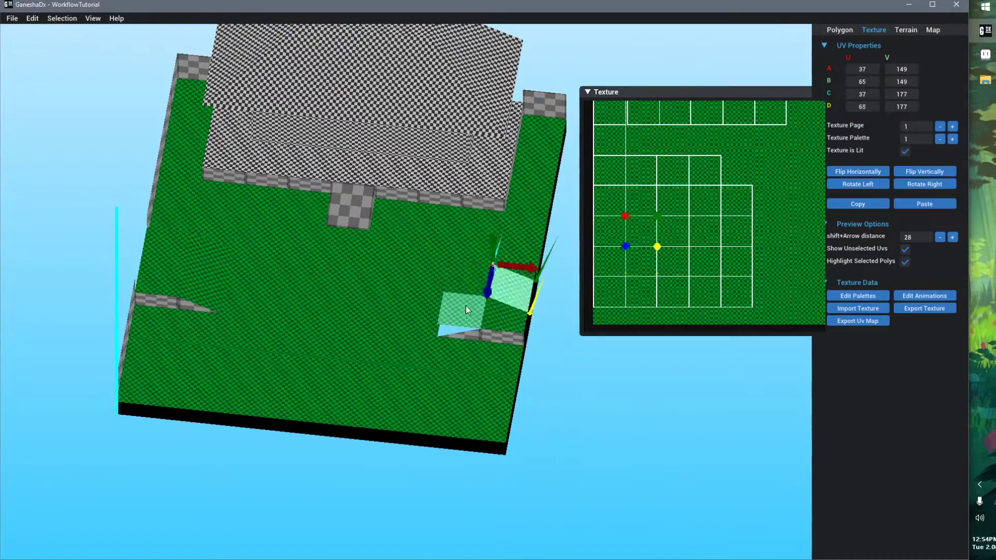
{"action": "right_click_drag", "start_coordinate": [339, 406], "coordinate": [378, 396]}
{"action": "left_click", "coordinate": [100, 443]}
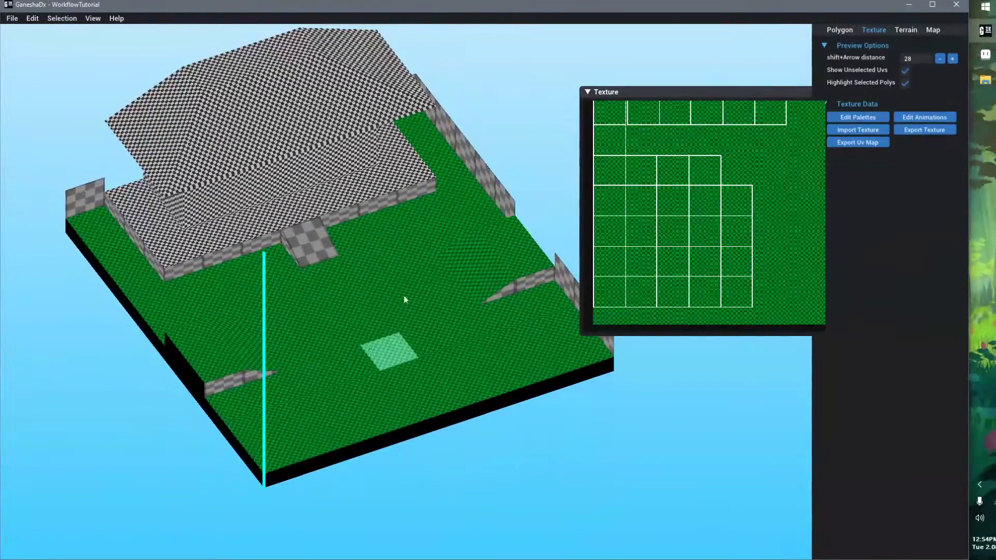
- Set the mound's vertical side quad to a UV rectangle from U 156, V 188 to U 184, V 200
{"action": "right_click_drag", "start_coordinate": [497, 142], "coordinate": [386, 166]}
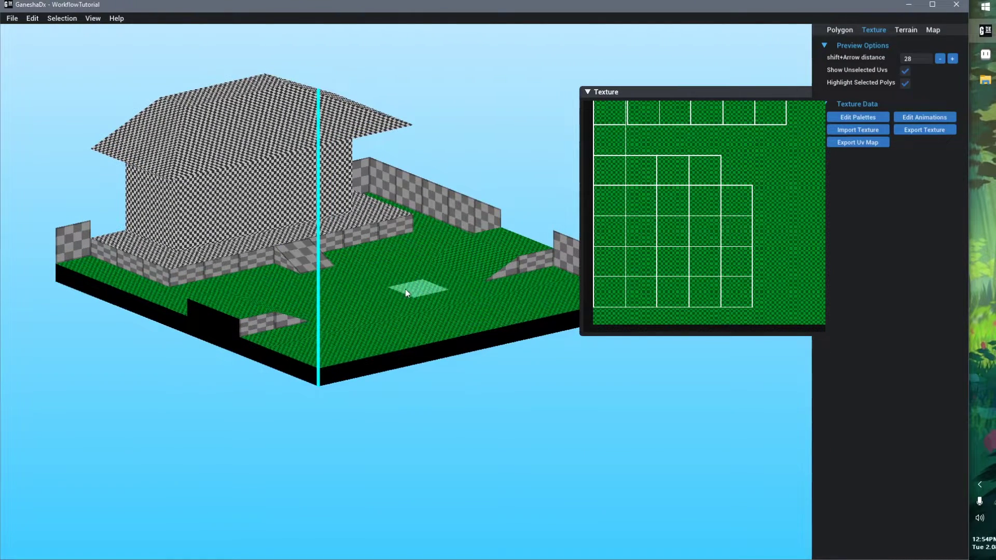
{"action": "right_click_drag", "start_coordinate": [406, 293], "coordinate": [411, 316]}
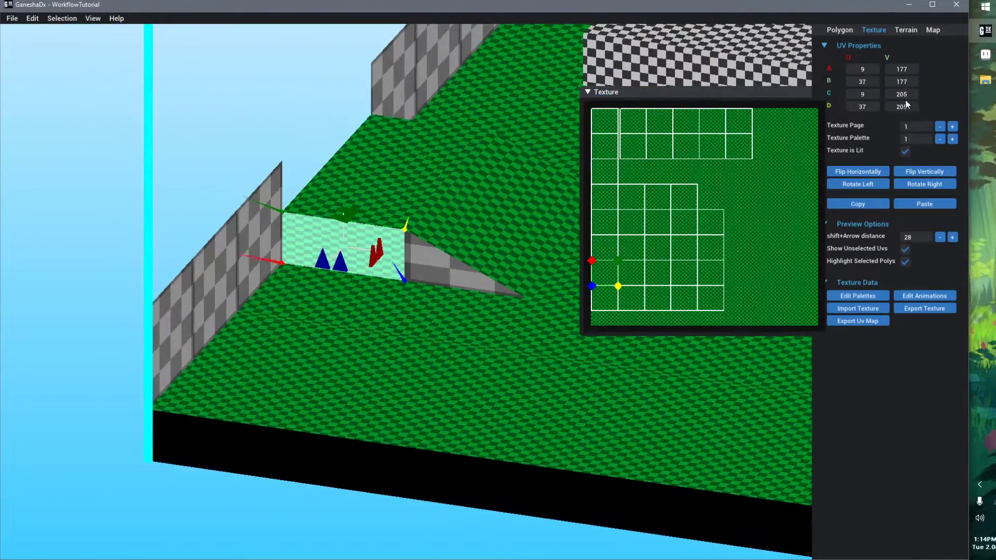
{"action": "left_click", "coordinate": [908, 70]}
{"action": "type", "text": "1"}
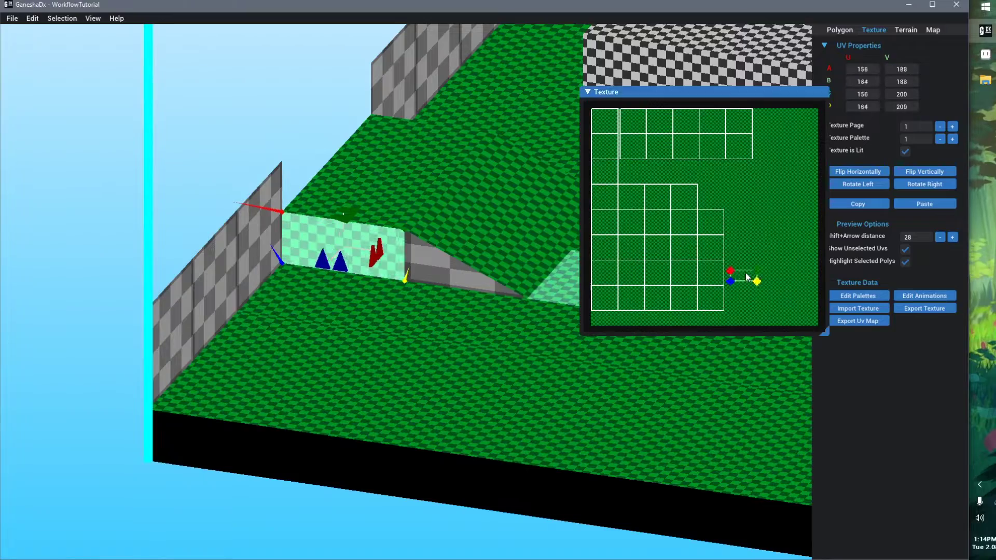
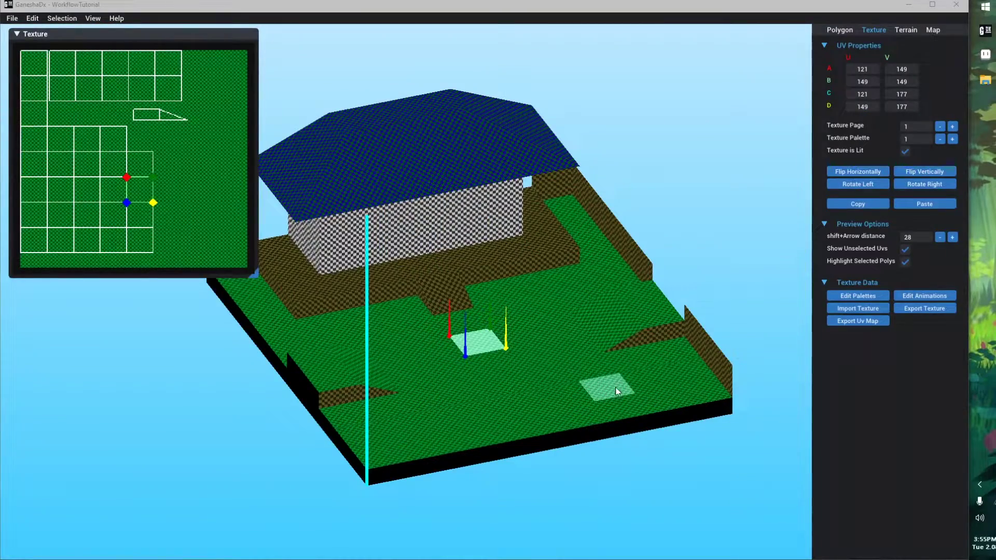
{"action": "middle_click_drag", "start_coordinate": [580, 368], "coordinate": [574, 354]}
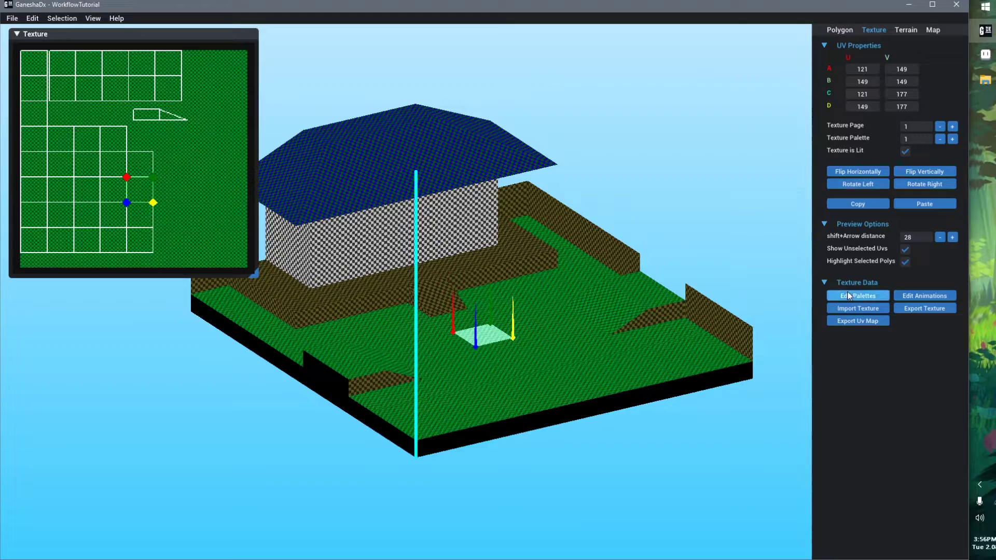
{"action": "middle_click_drag", "start_coordinate": [478, 299], "coordinate": [517, 296]}
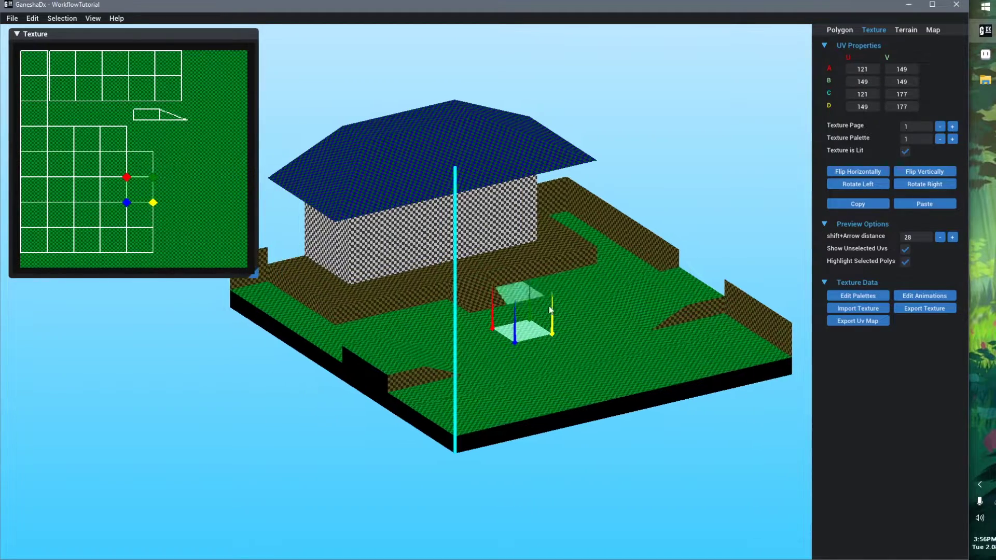
{"action": "right_click_drag", "start_coordinate": [521, 324], "coordinate": [501, 315]}
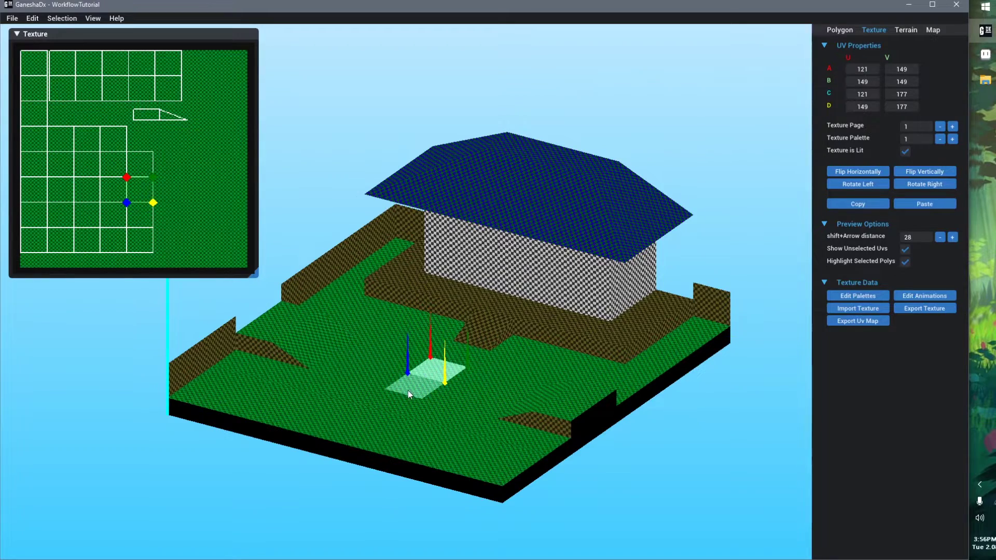
{"action": "middle_click_drag", "start_coordinate": [408, 390], "coordinate": [441, 390]}
{"action": "middle_click_drag", "start_coordinate": [433, 272], "coordinate": [445, 263]}
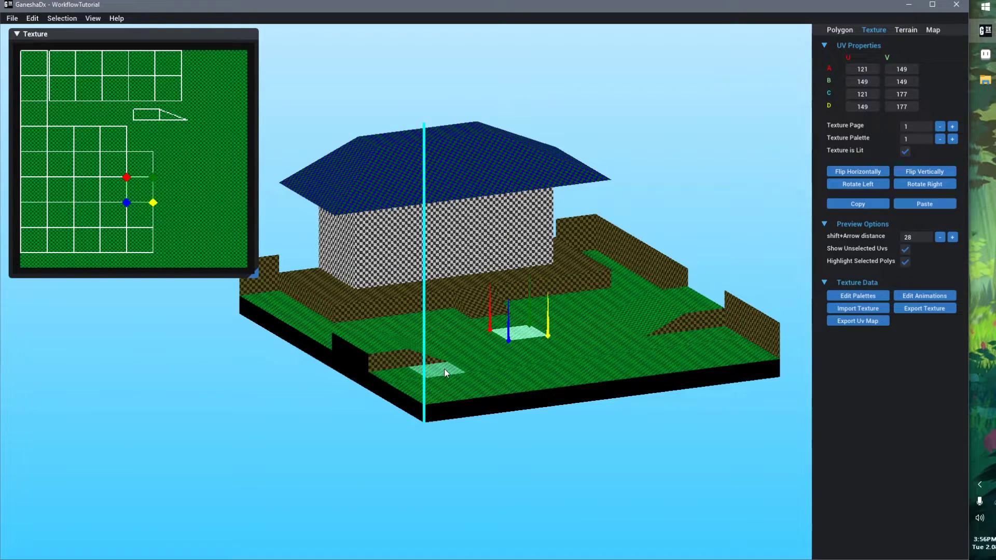
{"action": "right_click_drag", "start_coordinate": [394, 306], "coordinate": [413, 369]}
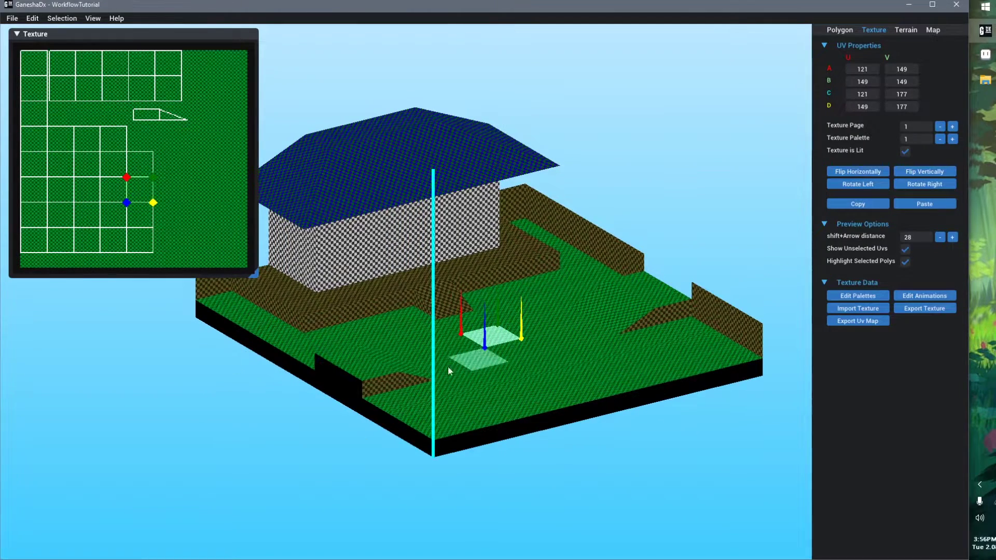
{"action": "right_click_drag", "start_coordinate": [416, 367], "coordinate": [415, 383]}
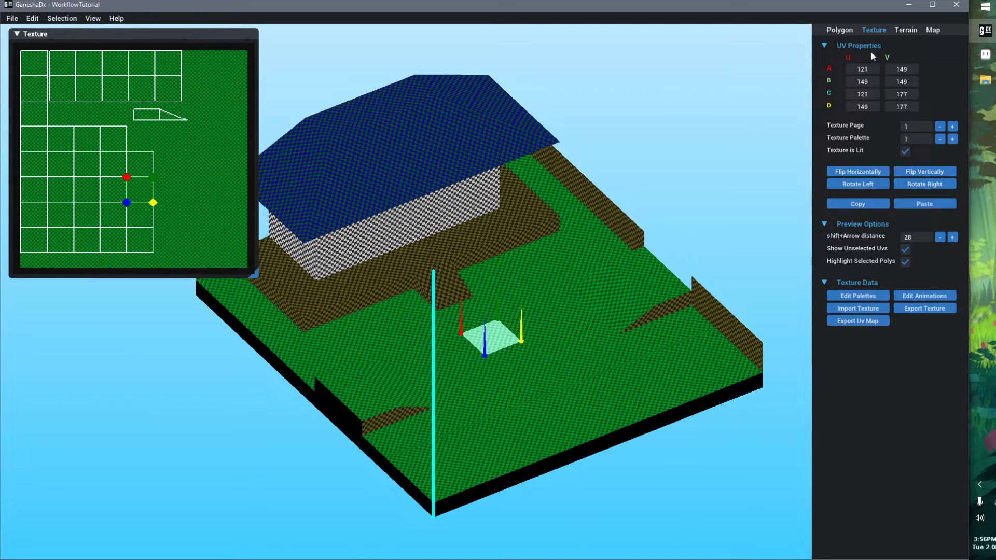
- Switch to the Brave browser and search Google Images for "grass texture pixel"
{"action": "left_click", "coordinate": [983, 3]}
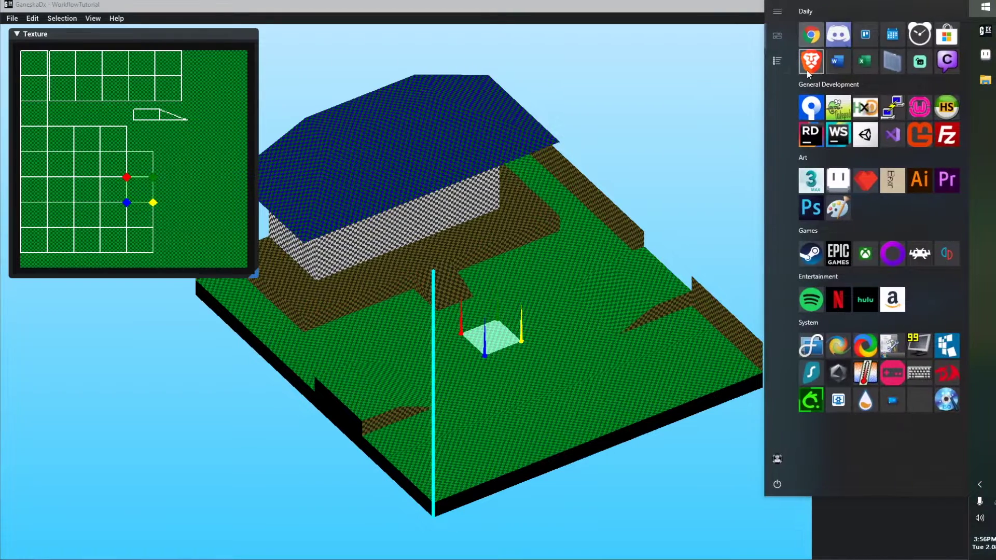
{"action": "left_click", "coordinate": [809, 68]}
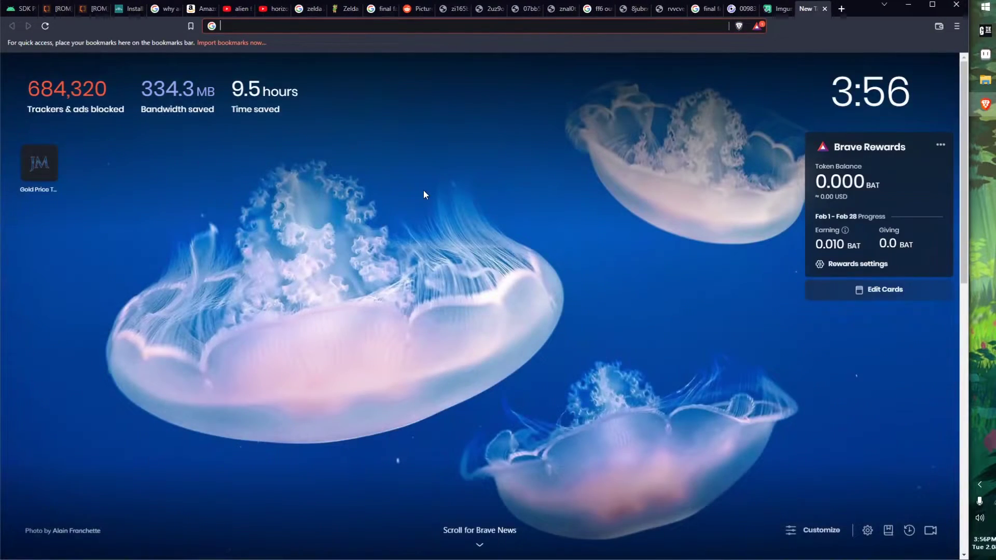
{"action": "type", "text": "grass texture"}
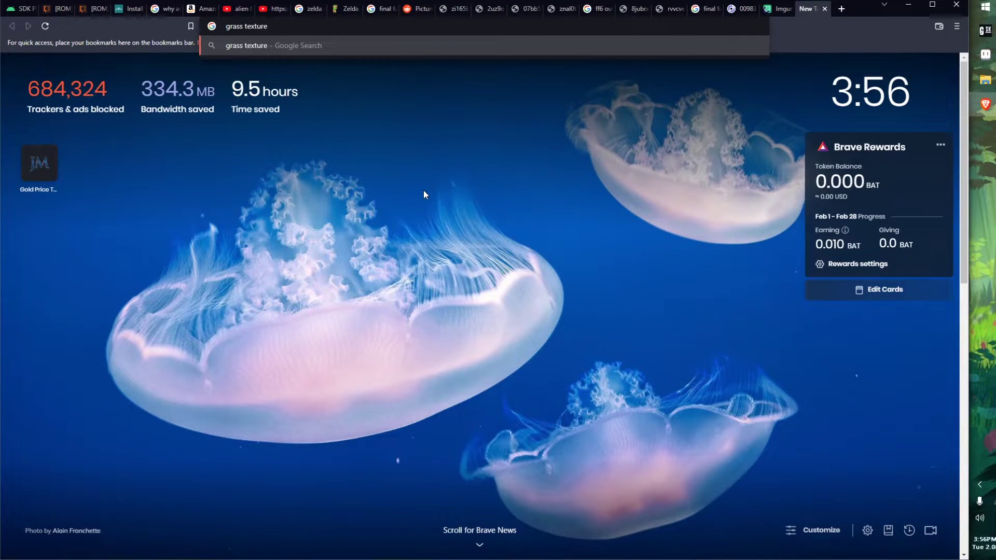
{"action": "type", "text": " pixel"}
{"action": "key", "text": "Return"}
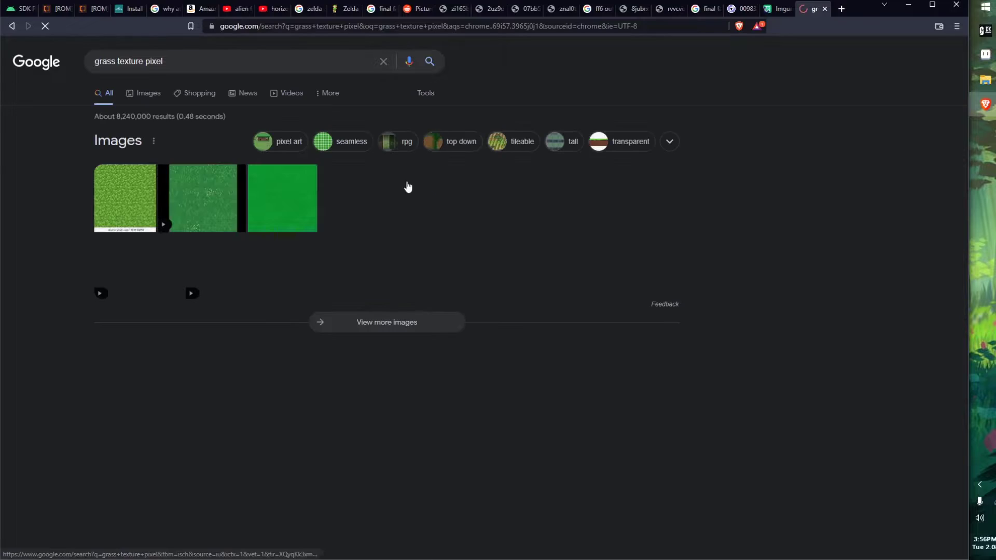
{"action": "left_click", "coordinate": [147, 95]}
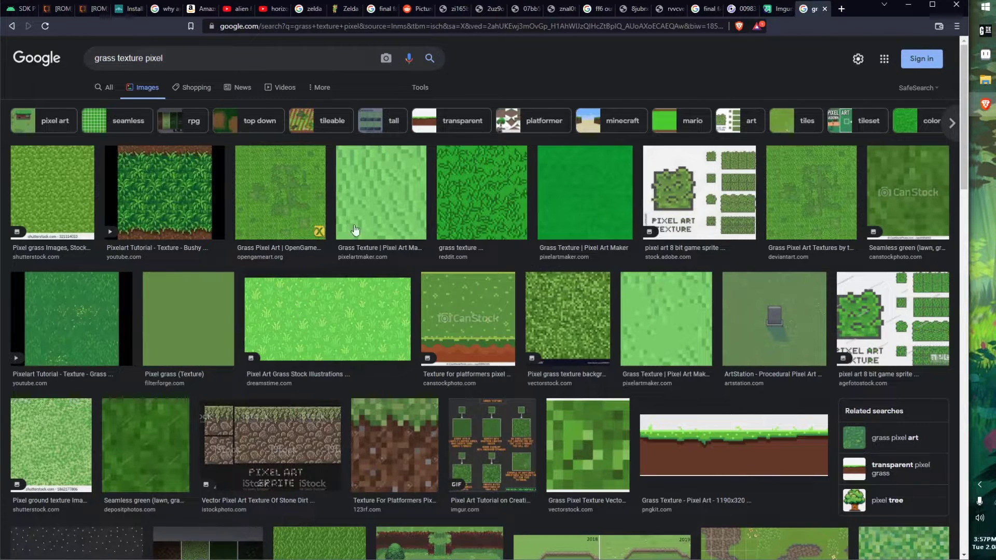
- Preview the Dreamstime pixel grass illustration and the Reddit grass texture as candidate ground textures
{"action": "left_click", "coordinate": [320, 326]}
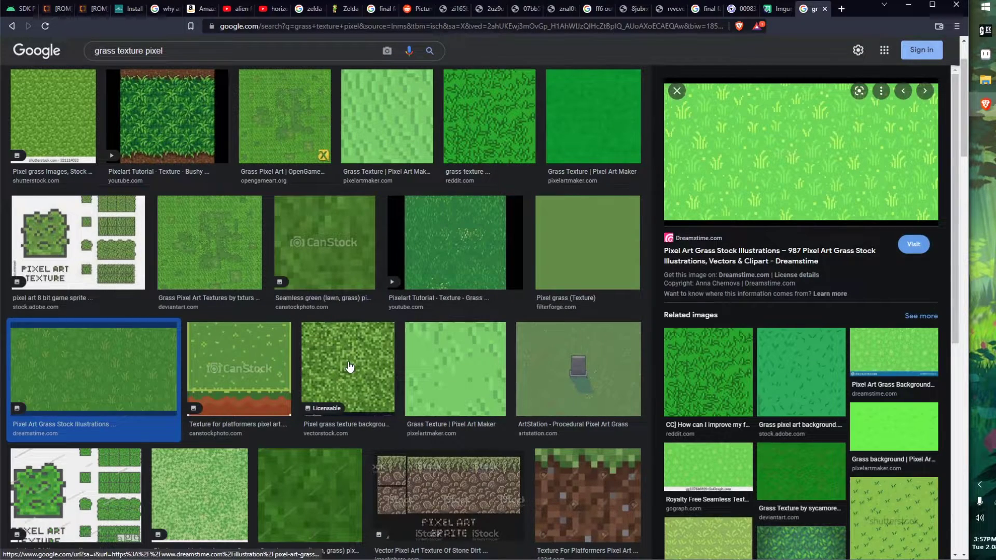
{"action": "right_click", "coordinate": [744, 152]}
{"action": "left_click", "coordinate": [490, 127]}
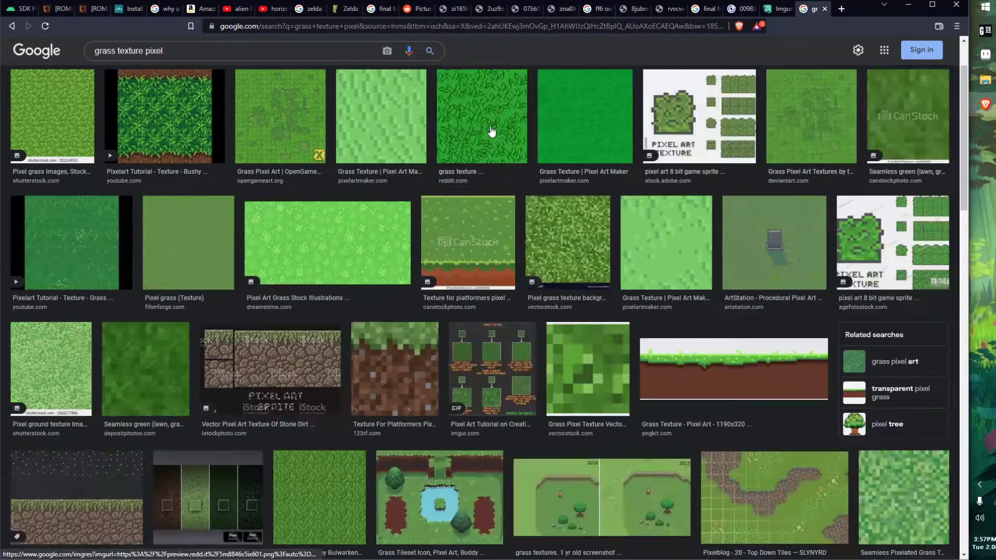
{"action": "left_click", "coordinate": [486, 132]}
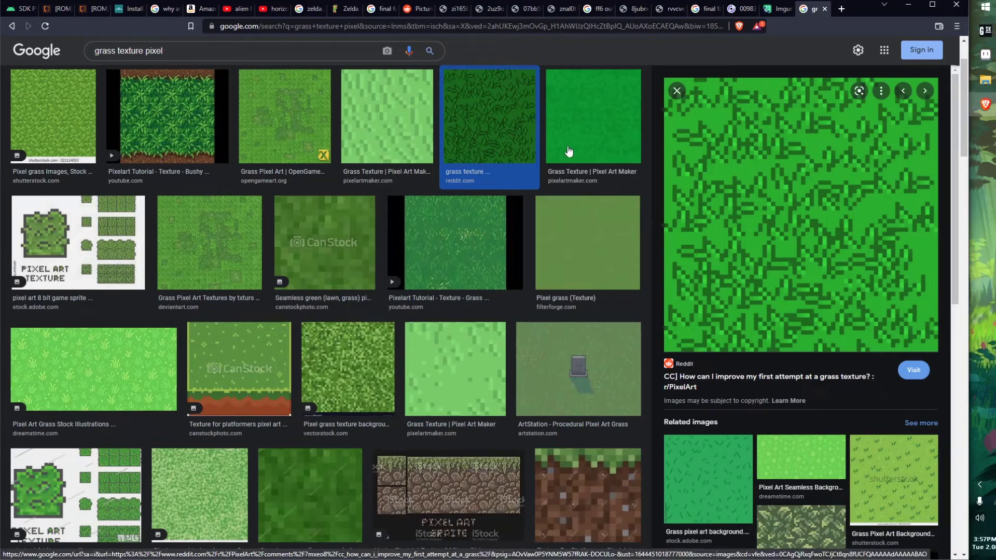
- Preview the OpenGameArt "Grass Pixel Art" result and copy its image
{"action": "left_click", "coordinate": [287, 127]}
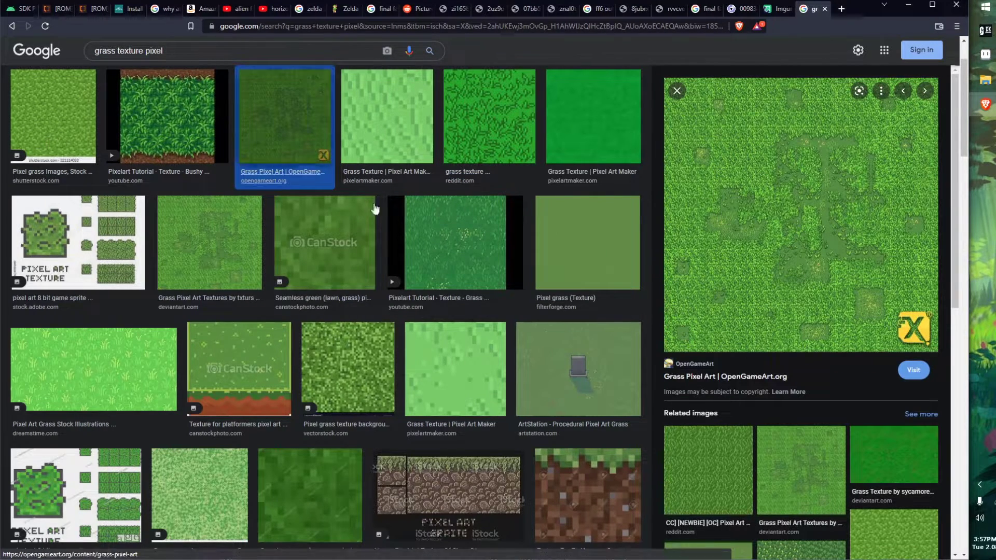
{"action": "right_click", "coordinate": [727, 198]}
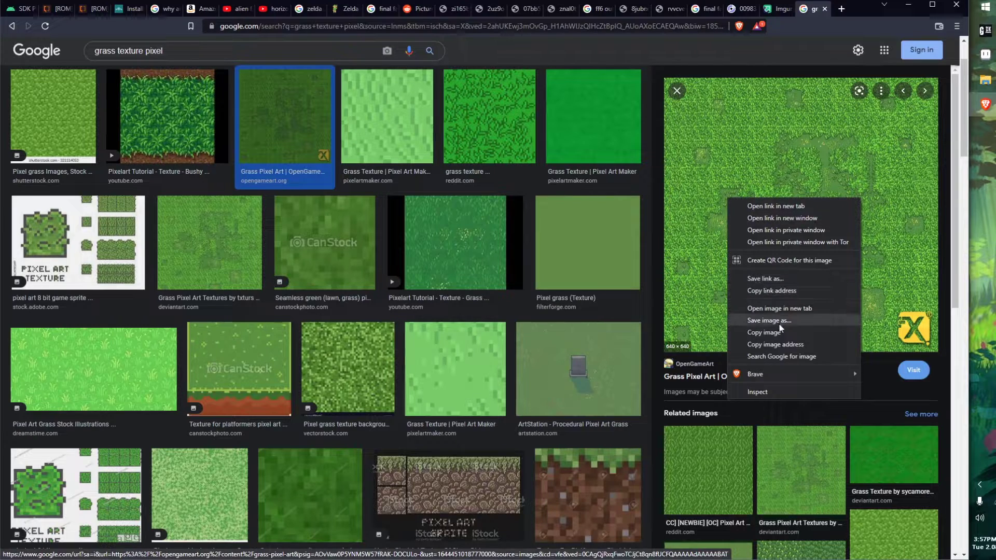
{"action": "left_click", "coordinate": [792, 343]}
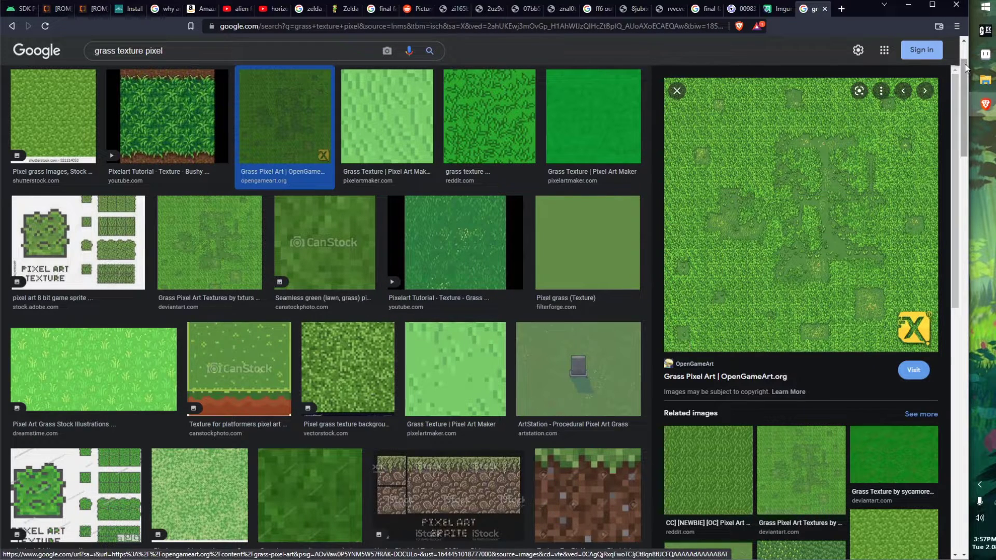
- Switch to Aseprite, create a new 640 × 640 RGBA sprite with a transparent background, and paste the grass image into it
{"action": "key", "text": "alt+Tab"}
{"action": "key", "text": "ctrl+n"}
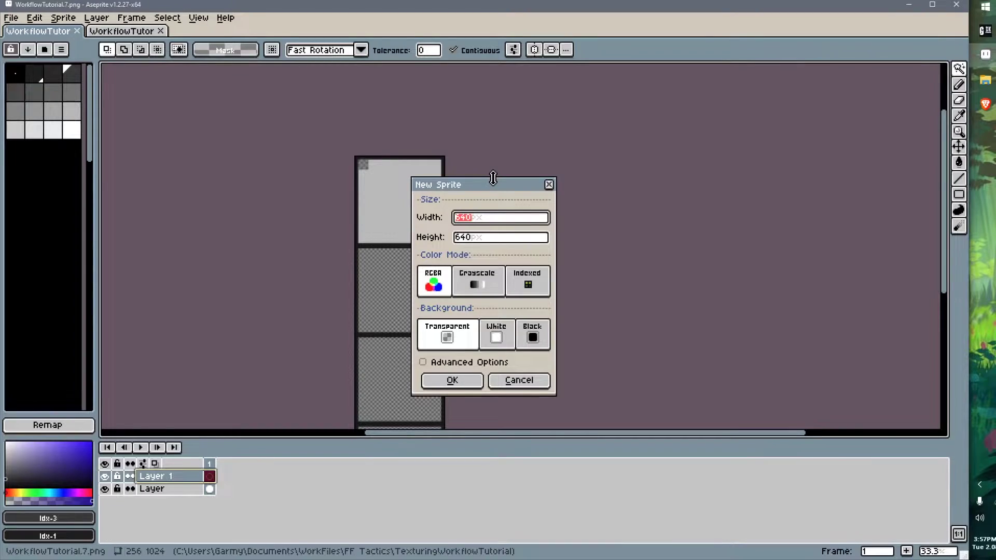
{"action": "key", "text": "Return"}
{"action": "key", "text": "ctrl+v"}
{"action": "scroll", "coordinate": [465, 207], "scroll_direction": "down", "scroll_amount": 2}
{"action": "scroll", "coordinate": [469, 204], "scroll_direction": "up", "scroll_amount": 3}
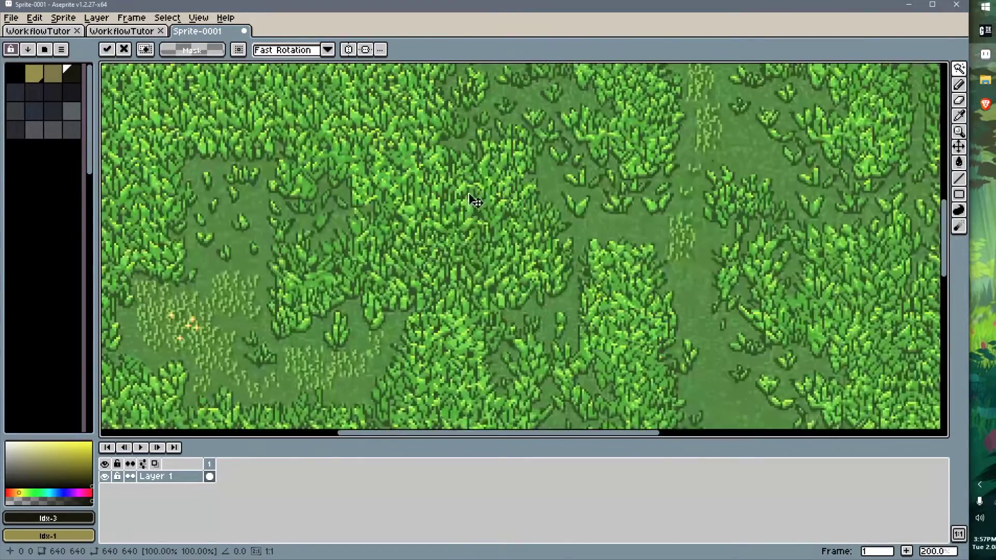
{"action": "middle_click_drag", "start_coordinate": [478, 150], "coordinate": [427, 191]}
{"action": "scroll", "coordinate": [484, 295], "scroll_direction": "down", "scroll_amount": 3}
{"action": "left_click", "coordinate": [440, 349]}
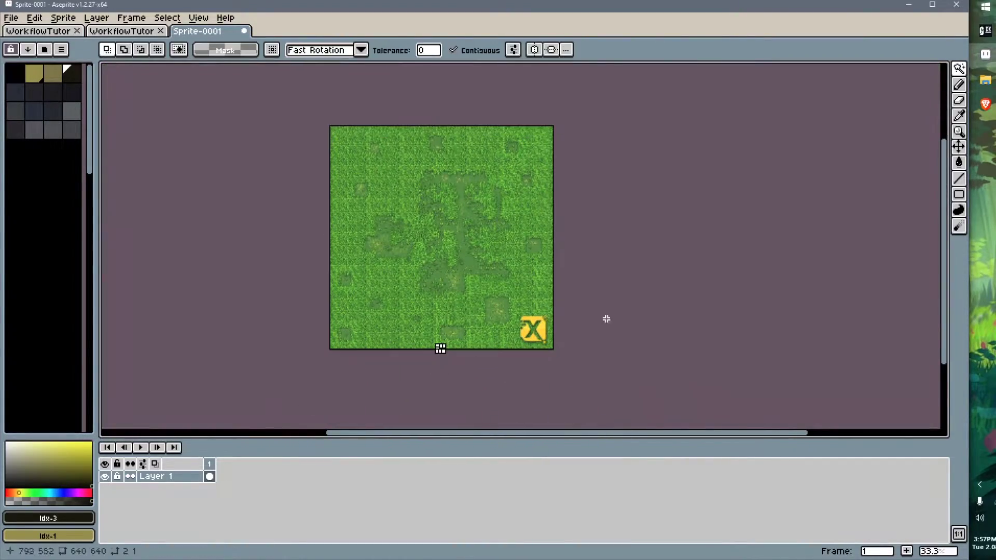
- Crop the sprite to its full-width upper 640 × 531 area, excluding the yellow logo, and clear the selection
{"action": "scroll", "coordinate": [385, 198], "scroll_direction": "up", "scroll_amount": 3}
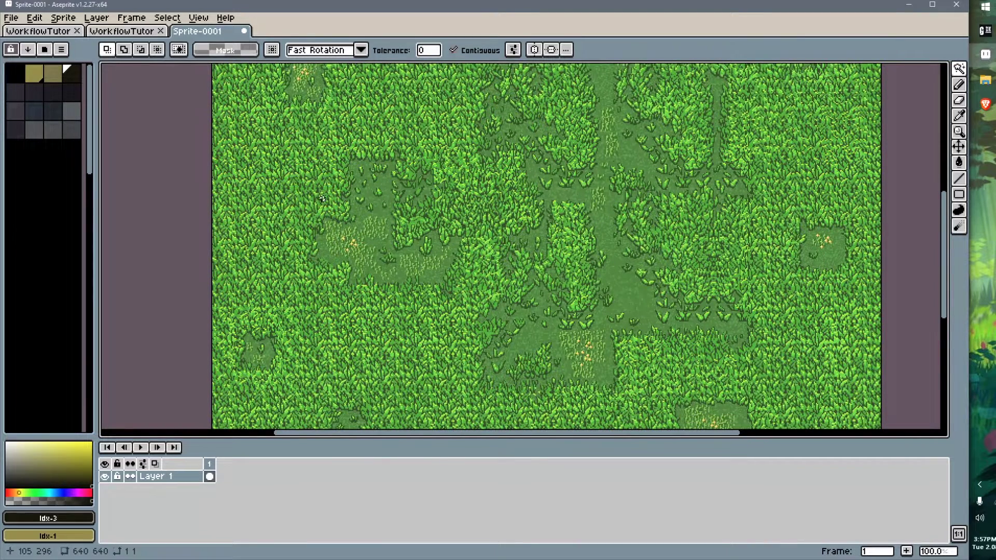
{"action": "key", "text": "m"}
{"action": "scroll", "coordinate": [359, 202], "scroll_direction": "down", "scroll_amount": 3}
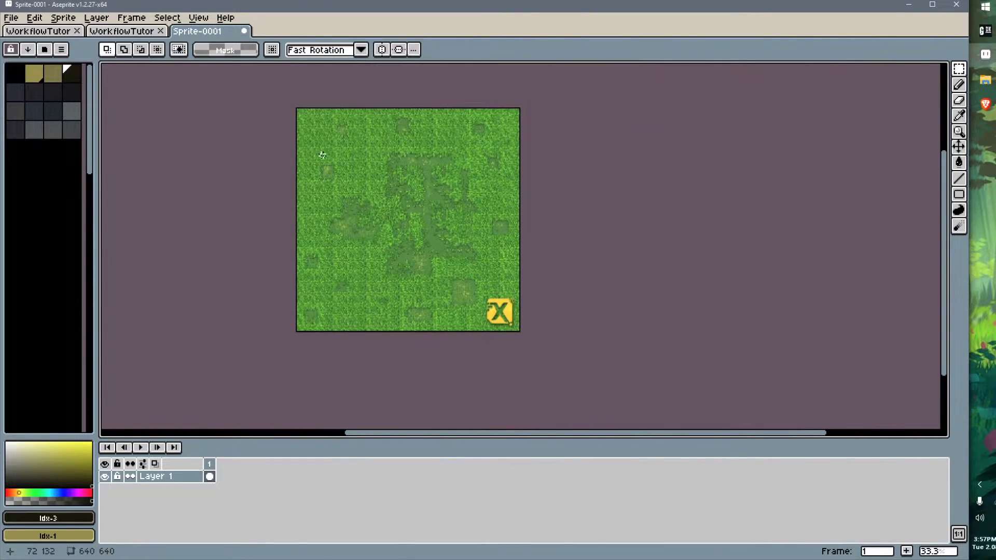
{"action": "scroll", "coordinate": [322, 154], "scroll_direction": "up", "scroll_amount": 1}
{"action": "left_click_drag", "start_coordinate": [266, 77], "coordinate": [649, 363]}
{"action": "left_click", "coordinate": [40, 19]}
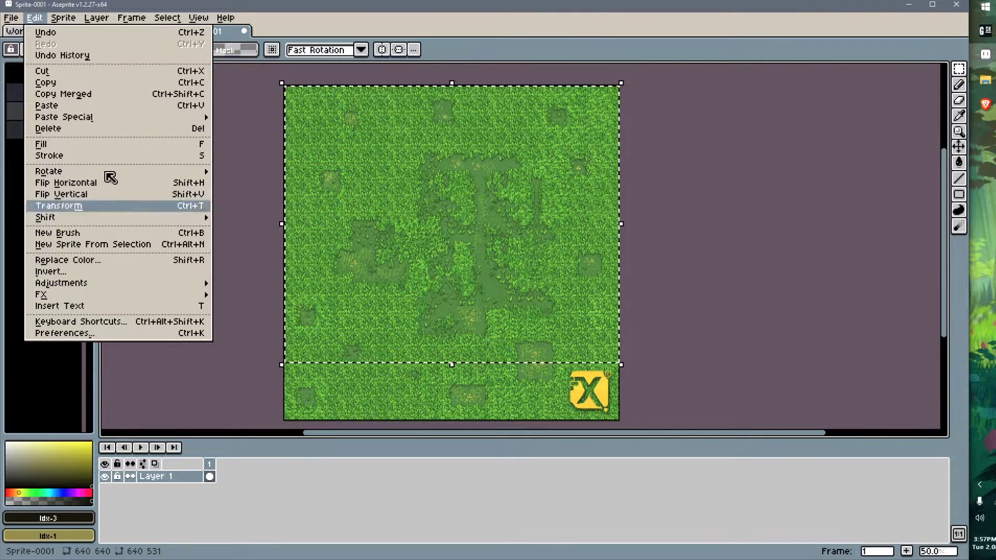
{"action": "mouse_move", "coordinate": [63, 18]}
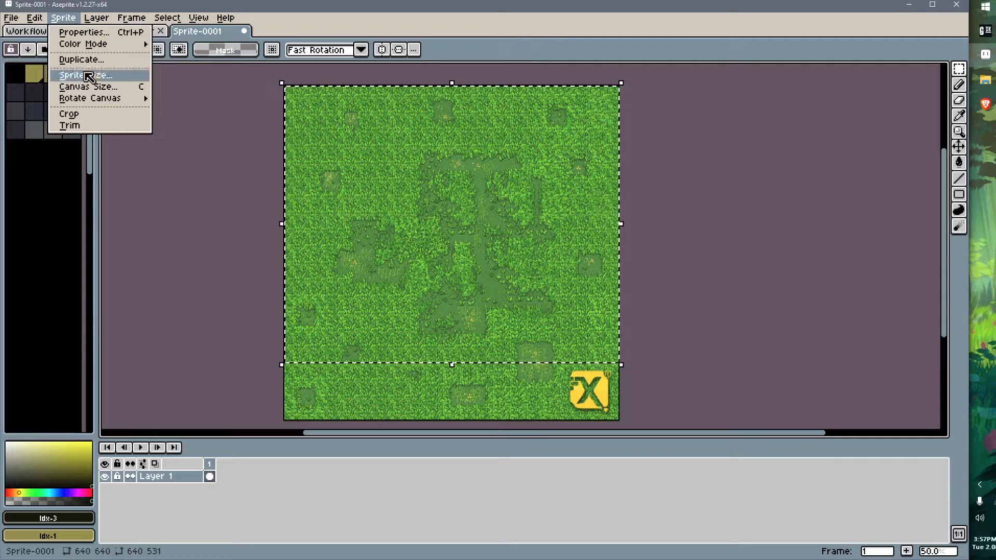
{"action": "left_click", "coordinate": [112, 114]}
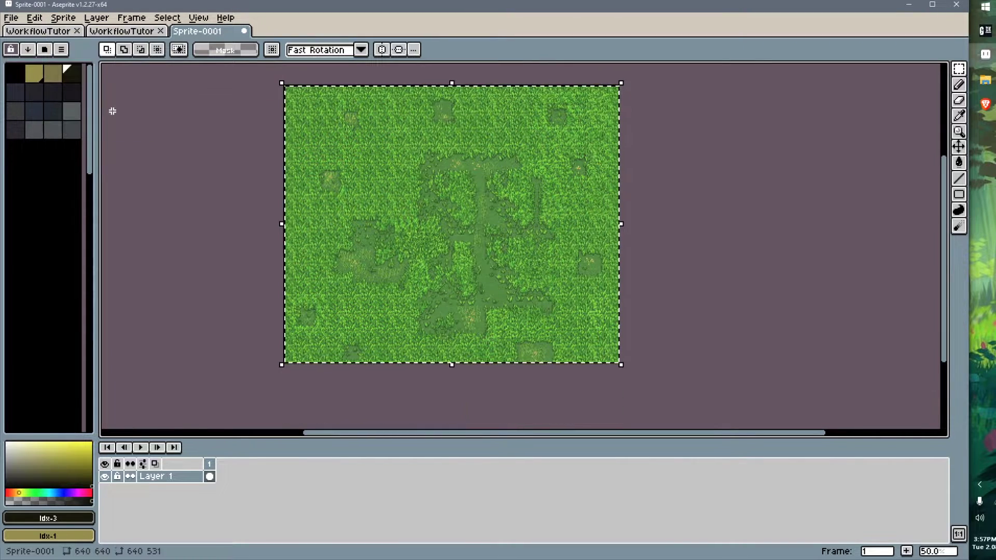
{"action": "key", "text": "ctrl+d"}
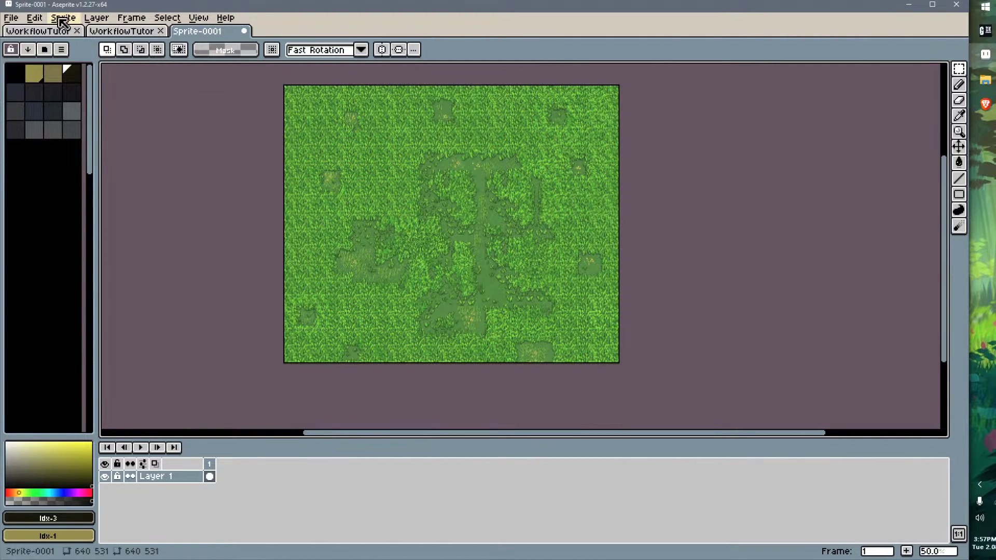
- Create a new palette from the sprite, limited to 16 colors
{"action": "left_click", "coordinate": [61, 50]}
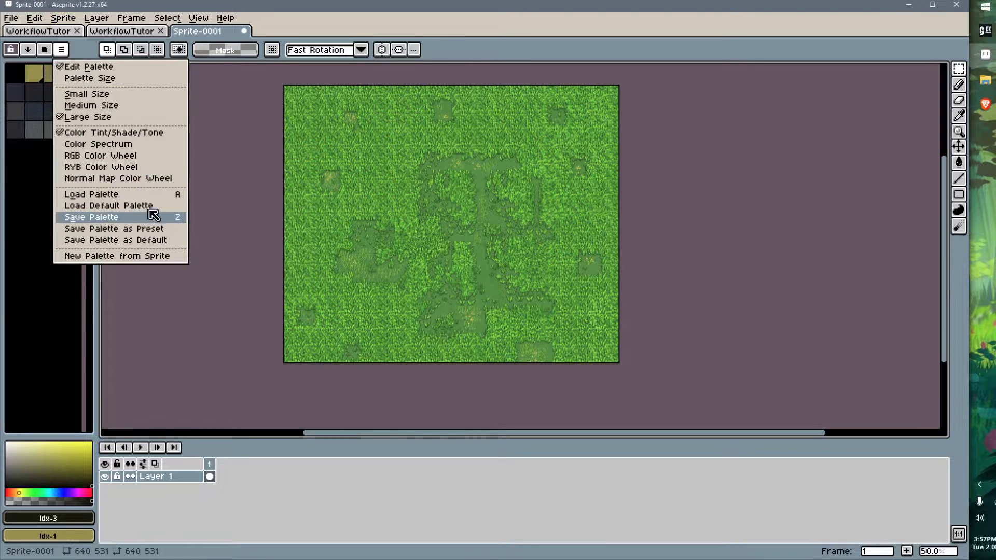
{"action": "left_click", "coordinate": [157, 258]}
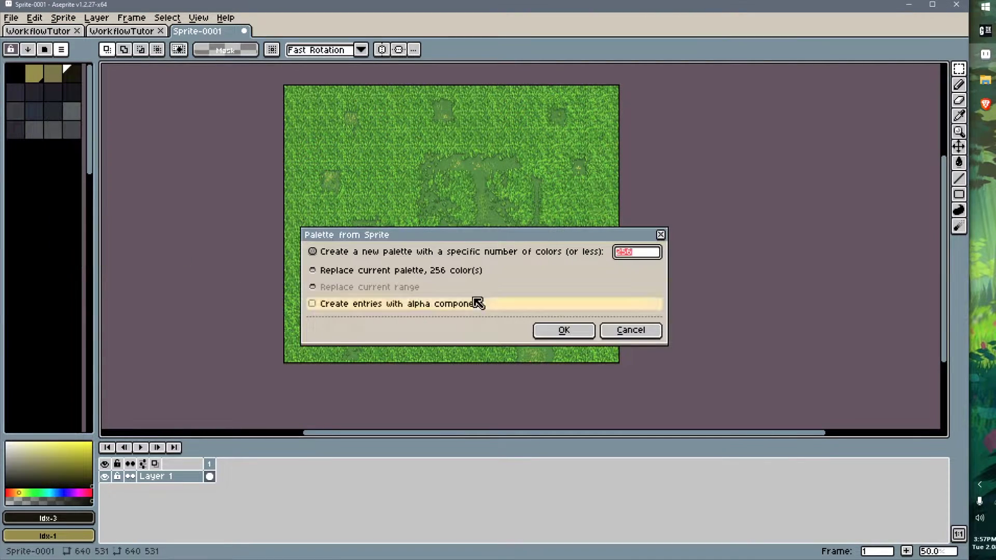
{"action": "left_click", "coordinate": [378, 258]}
{"action": "left_click", "coordinate": [631, 256]}
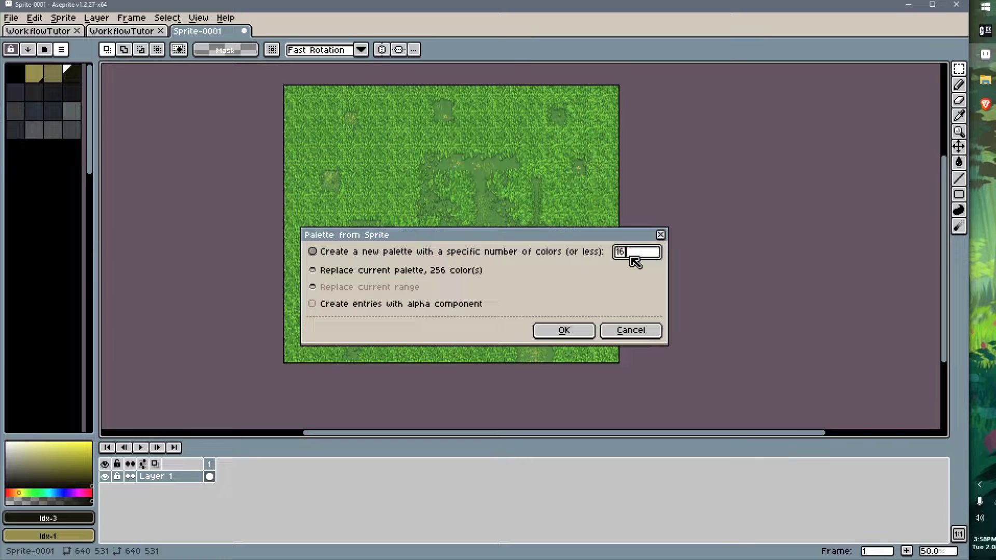
{"action": "left_click", "coordinate": [577, 333]}
- Examine the grass texture, undoing and redoing the color quantization to compare the palettes
{"action": "scroll", "coordinate": [473, 190], "scroll_direction": "up", "scroll_amount": 1}
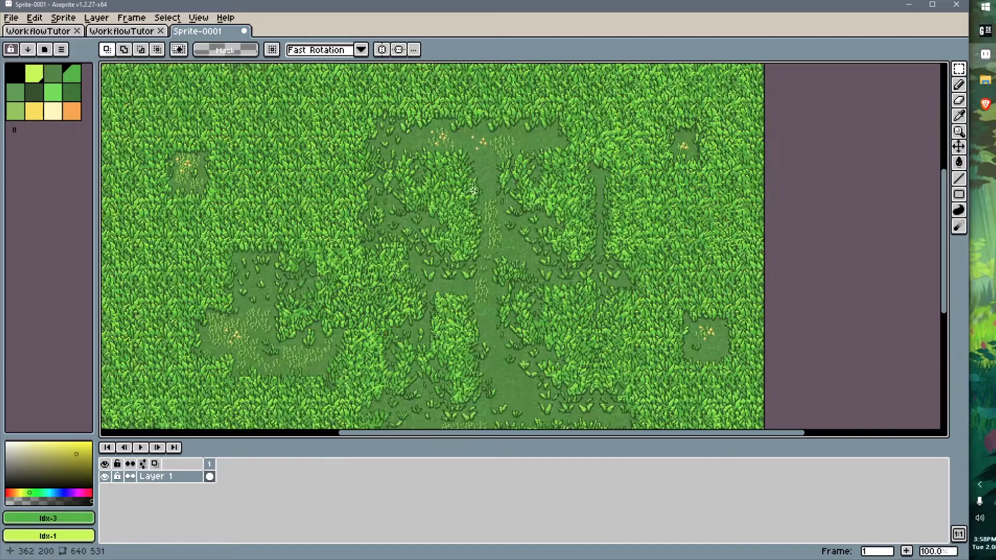
{"action": "middle_click_drag", "start_coordinate": [474, 206], "coordinate": [475, 280]}
{"action": "middle_click_drag", "start_coordinate": [453, 229], "coordinate": [475, 211]}
{"action": "key", "text": "ctrl+z"}
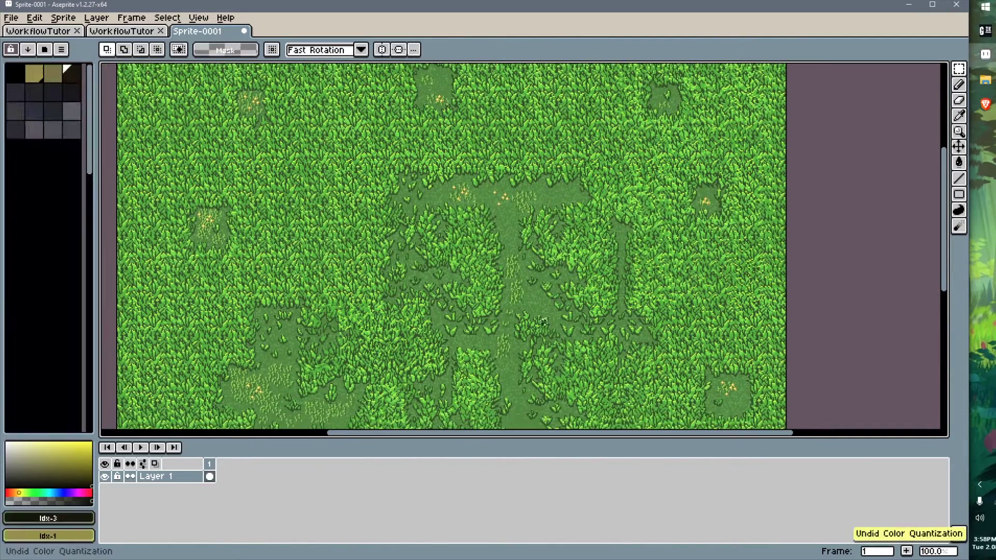
{"action": "key", "text": "ctrl+y"}
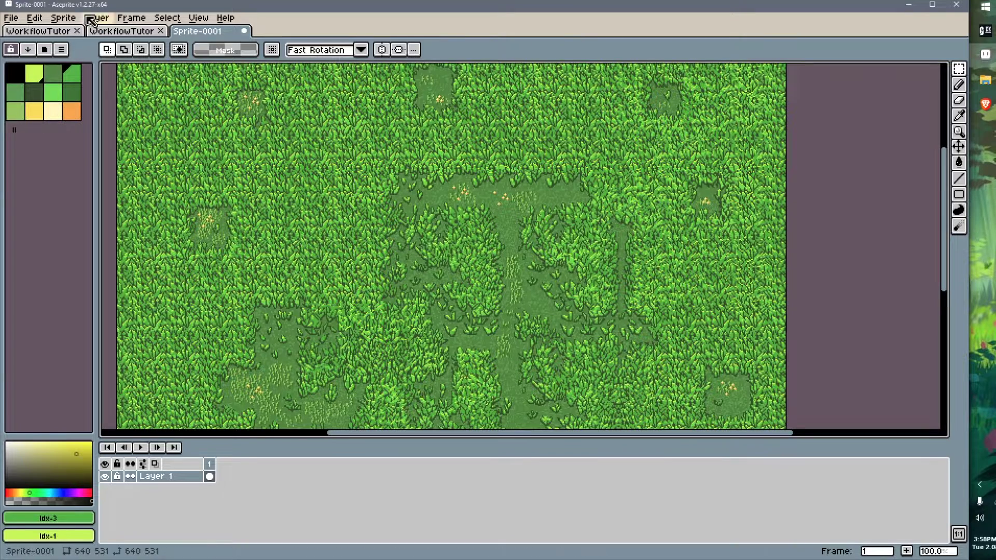
- Convert the grass sprite's color mode to Indexed
{"action": "left_click", "coordinate": [64, 18]}
{"action": "mouse_move", "coordinate": [103, 44]}
{"action": "left_click", "coordinate": [197, 68]}
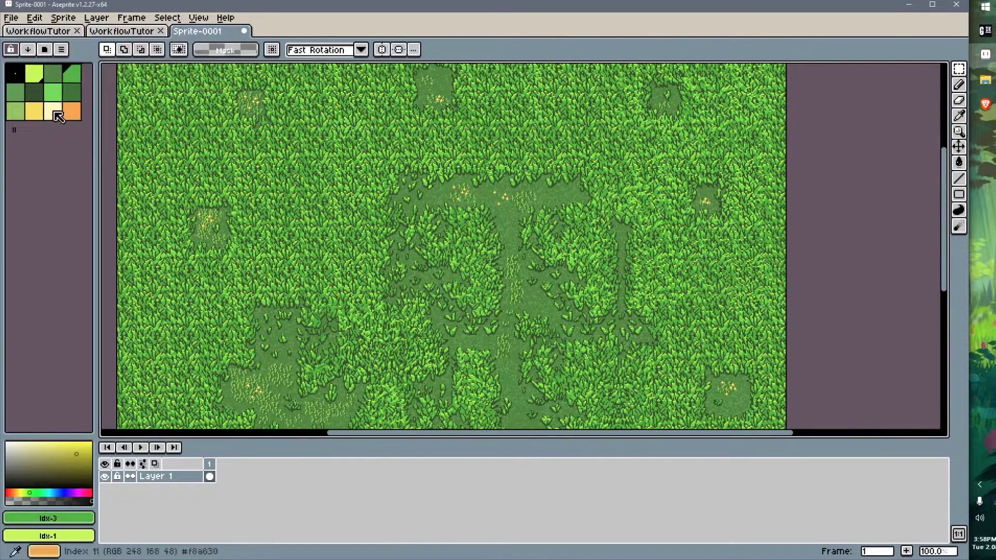
- Try recoloring the orange flower palette entry to #ffd089 and pink #ff0083, and undo both color changes
{"action": "left_click", "coordinate": [72, 111]}
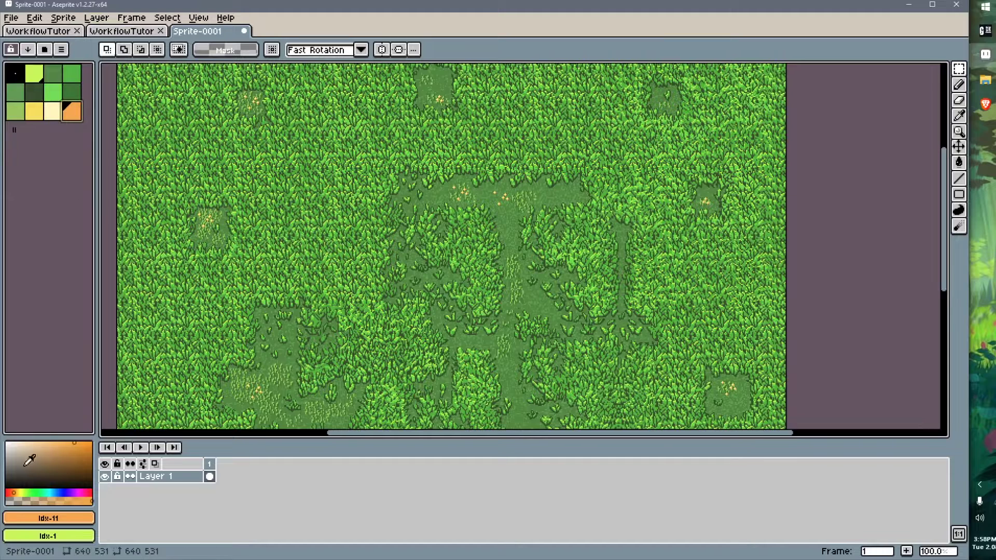
{"action": "mouse_move", "coordinate": [48, 463]}
{"action": "left_mouse_down"}
{"action": "mouse_move", "coordinate": [69, 444]}
{"action": "mouse_move", "coordinate": [57, 459]}
{"action": "mouse_move", "coordinate": [46, 437]}
{"action": "left_mouse_up"}
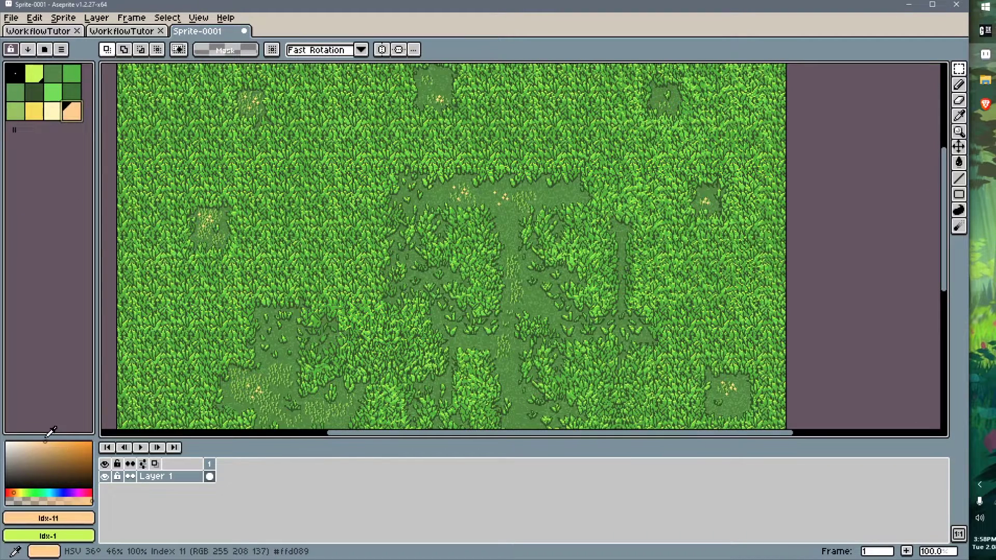
{"action": "left_click_drag", "start_coordinate": [14, 492], "coordinate": [113, 434]}
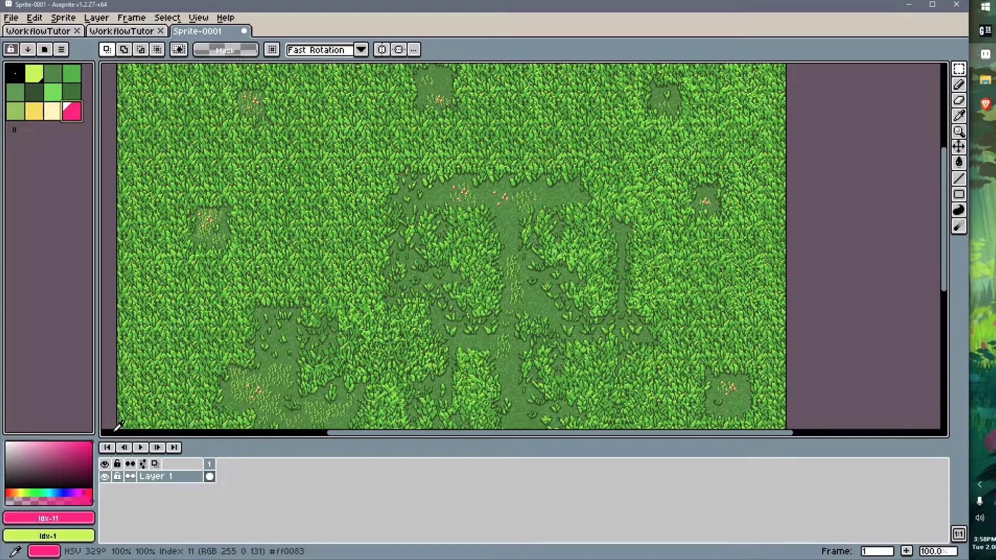
{"action": "key", "text": "ctrl+z"}
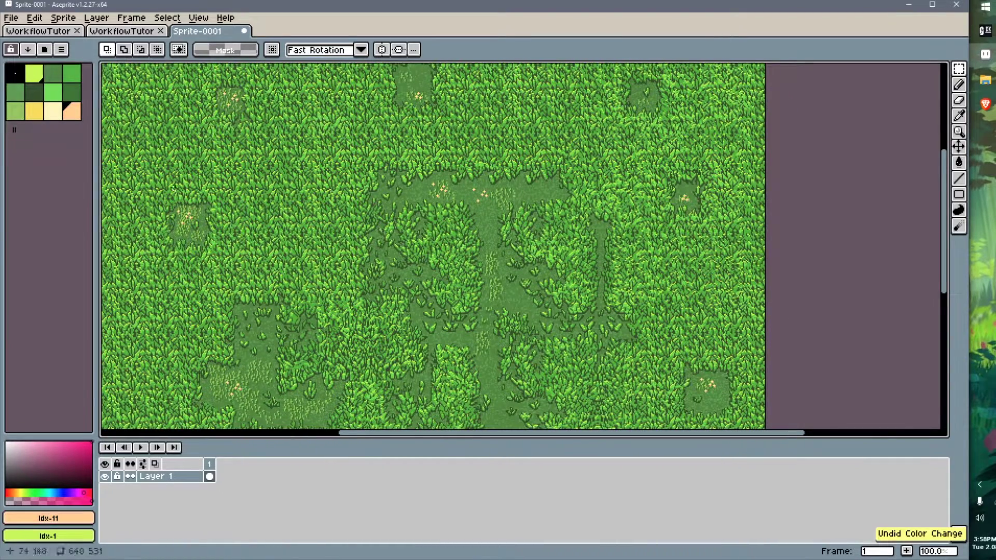
{"action": "key", "text": "ctrl+z"}
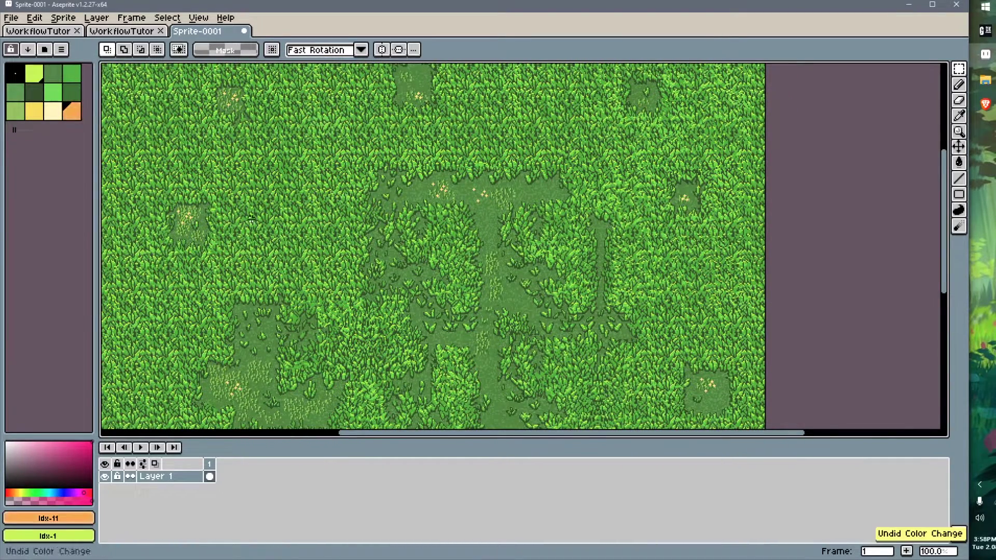
- Select the bright green palette entry, index 6, as the active color
{"action": "left_click", "coordinate": [55, 96]}
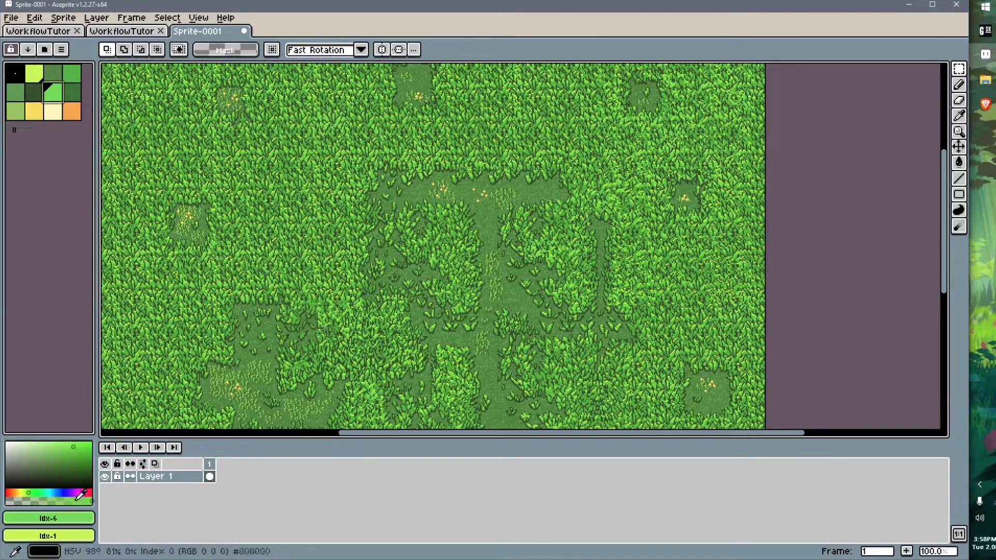
- Shift the hue of the bright green palette color at index 6 to blue and undo the last hue change
{"action": "left_click_drag", "start_coordinate": [81, 495], "coordinate": [51, 493]}
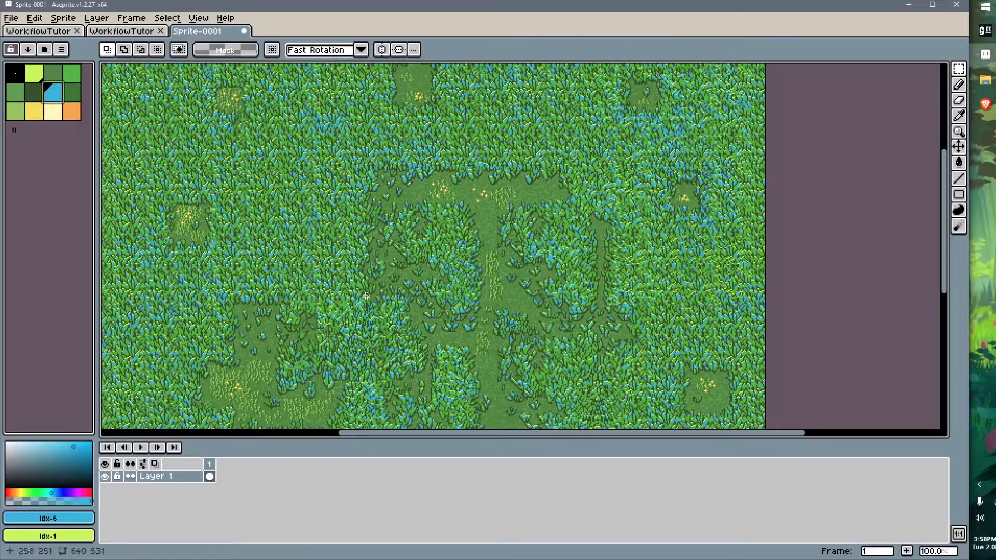
{"action": "key", "text": "ctrl+z"}
{"action": "middle_click_drag", "start_coordinate": [376, 298], "coordinate": [406, 288]}
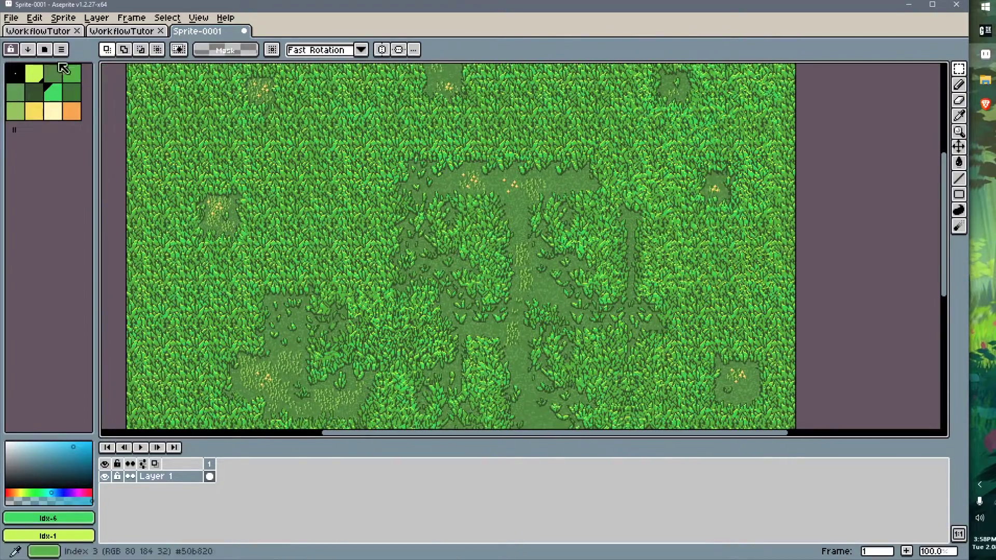
- Try sorting the palette of the indexed sprite by hue, by saturation, and by hue again
{"action": "middle_click_drag", "start_coordinate": [315, 188], "coordinate": [307, 214]}
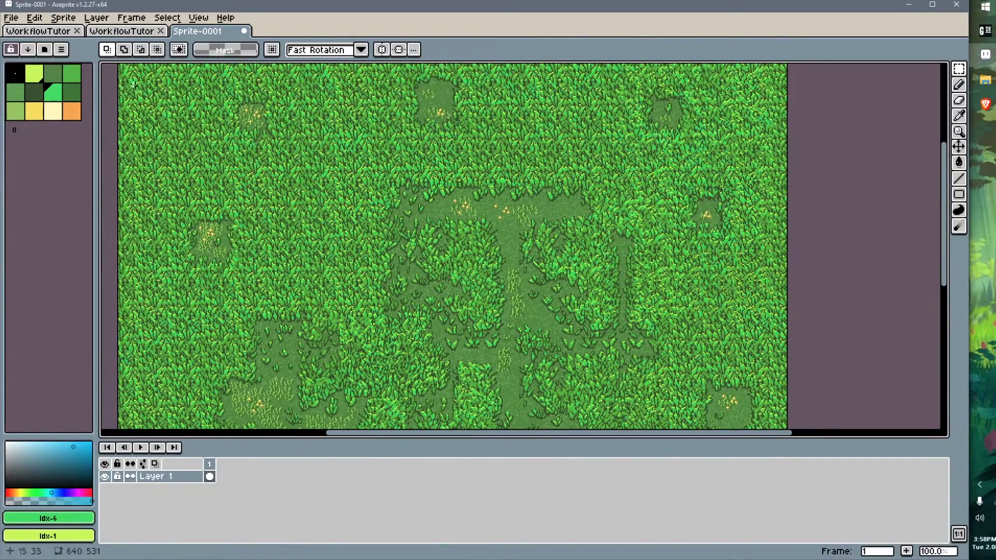
{"action": "left_click", "coordinate": [61, 49]}
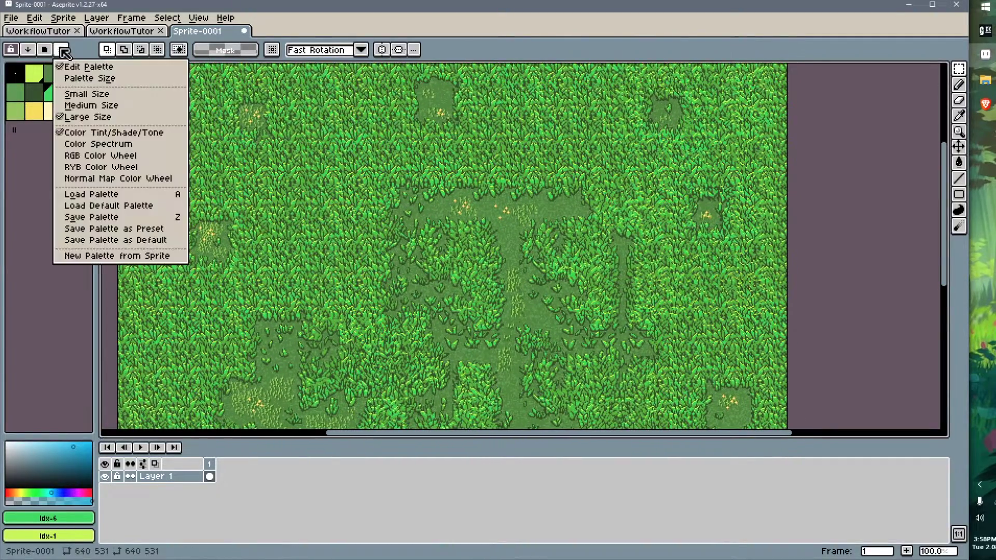
{"action": "left_click", "coordinate": [40, 163]}
{"action": "left_click", "coordinate": [29, 49]}
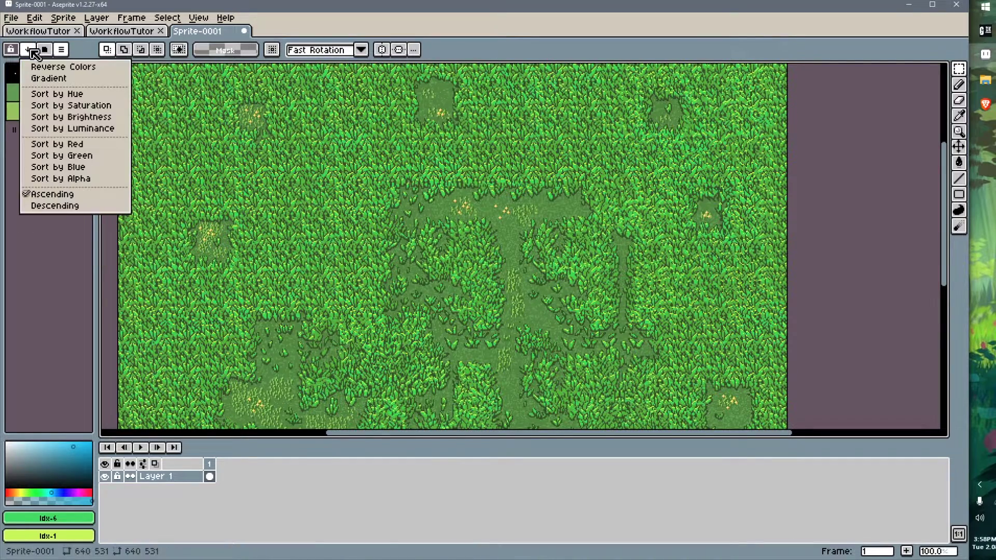
{"action": "left_click", "coordinate": [58, 93]}
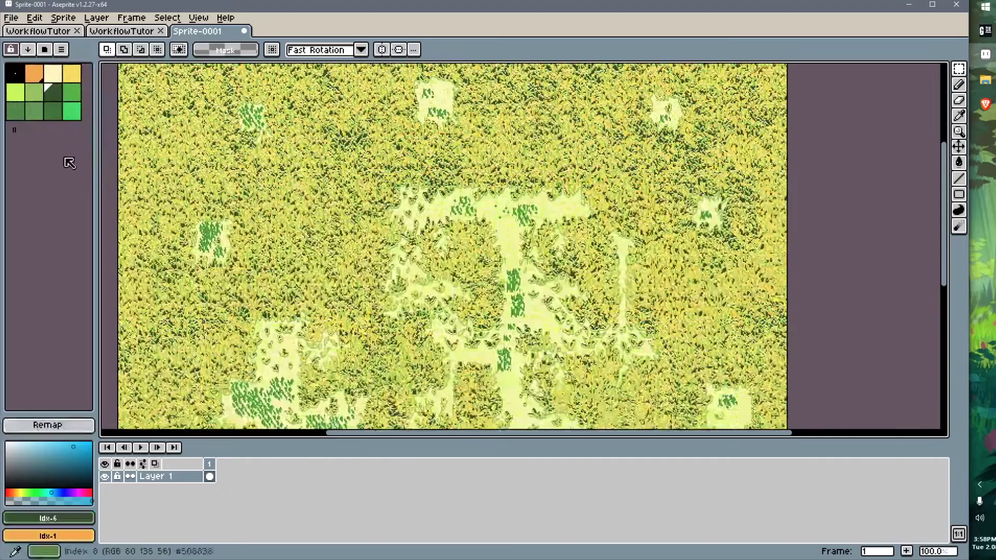
{"action": "left_click", "coordinate": [32, 49]}
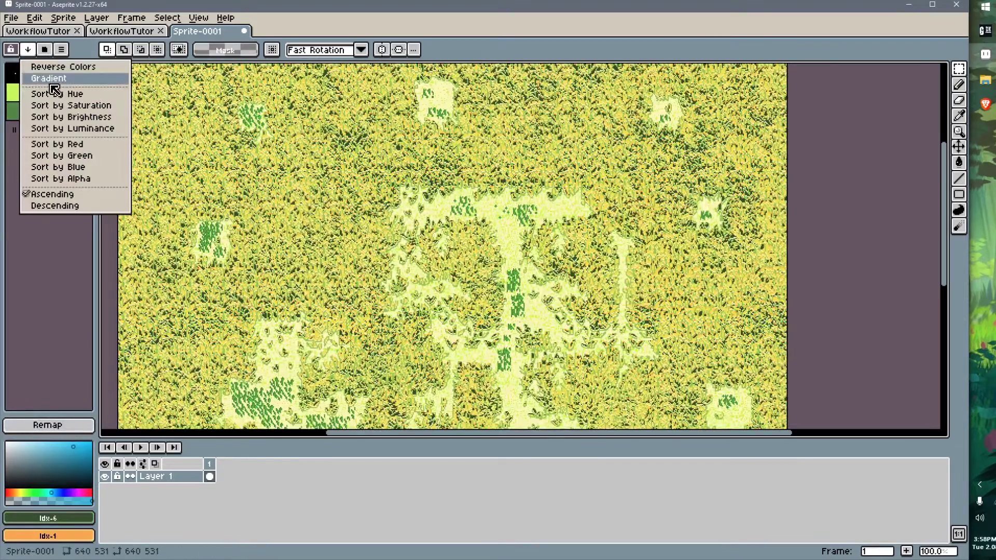
{"action": "left_click", "coordinate": [111, 104]}
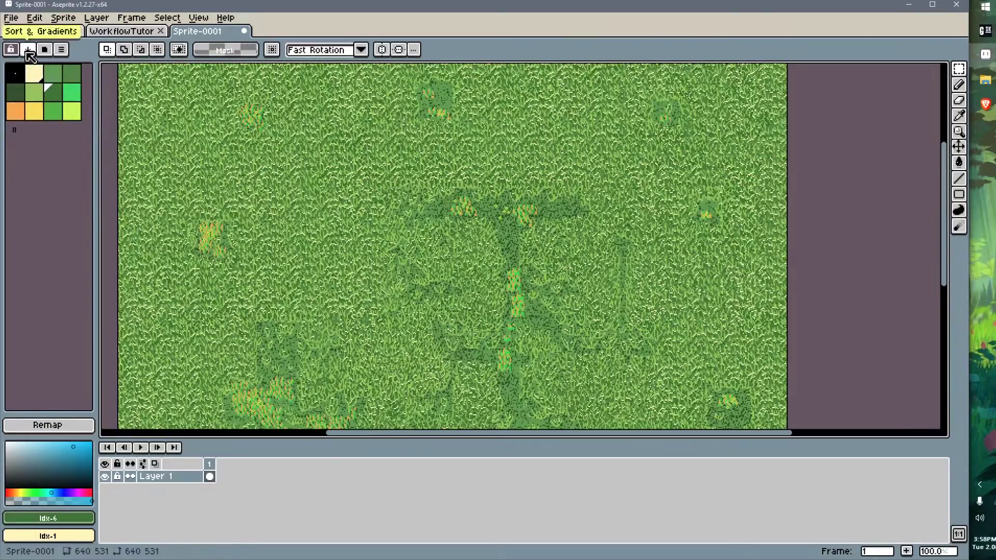
{"action": "left_click", "coordinate": [28, 49]}
{"action": "left_click", "coordinate": [57, 94]}
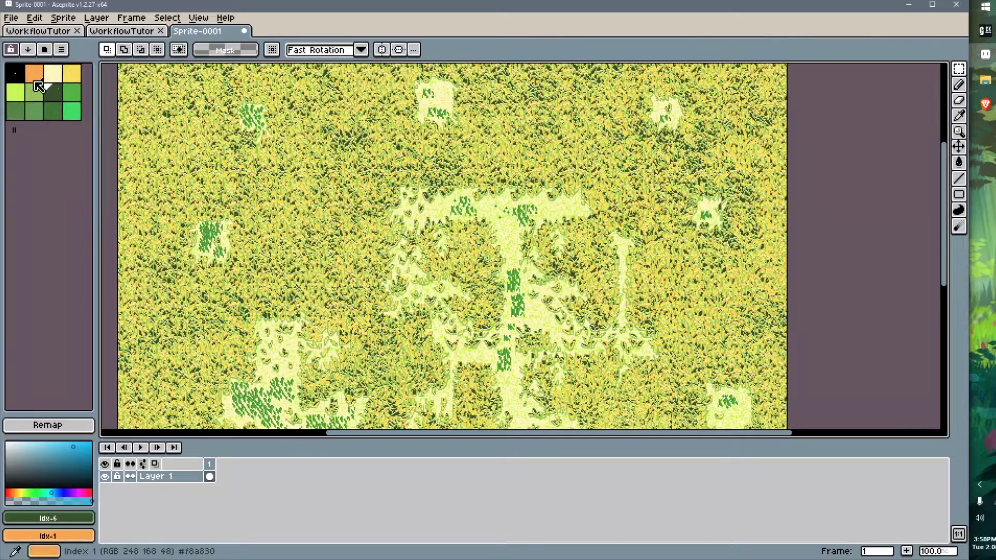
- Examine the recolored grass map and try moving the orange palette color to index 10
{"action": "middle_click_drag", "start_coordinate": [455, 226], "coordinate": [437, 214]}
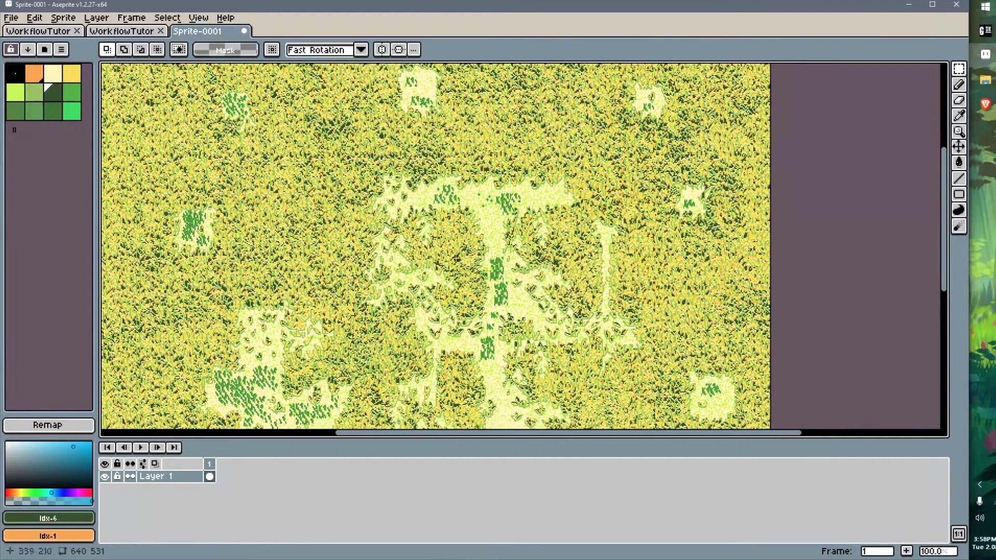
{"action": "scroll", "coordinate": [450, 268], "scroll_direction": "down", "scroll_amount": 2}
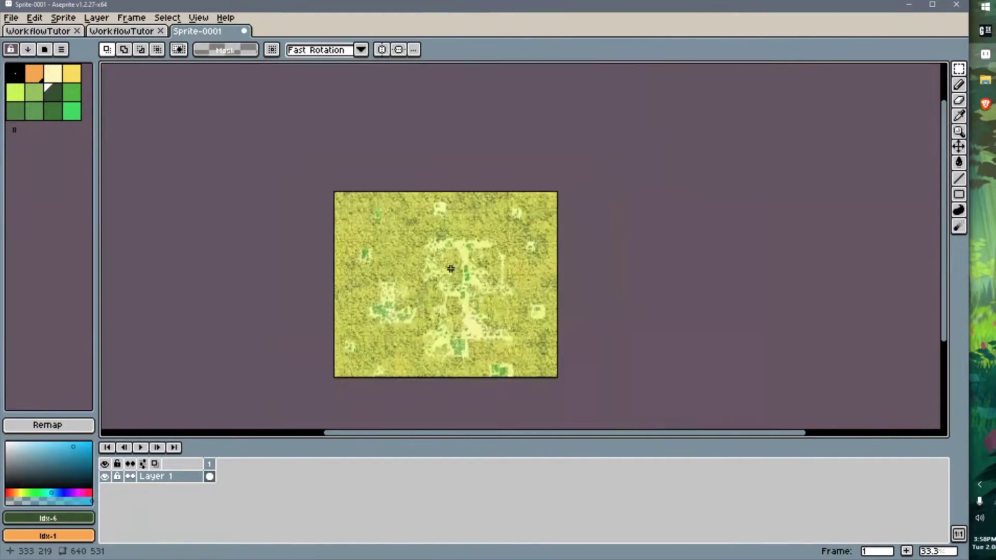
{"action": "scroll", "coordinate": [451, 266], "scroll_direction": "up", "scroll_amount": 1}
{"action": "middle_click_drag", "start_coordinate": [451, 266], "coordinate": [420, 206]}
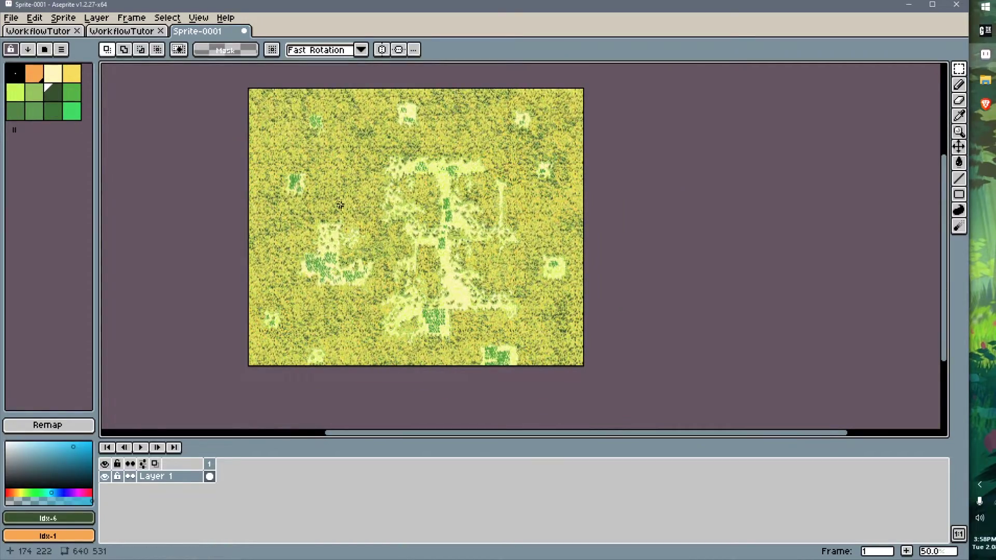
{"action": "scroll", "coordinate": [340, 205], "scroll_direction": "up", "scroll_amount": 4}
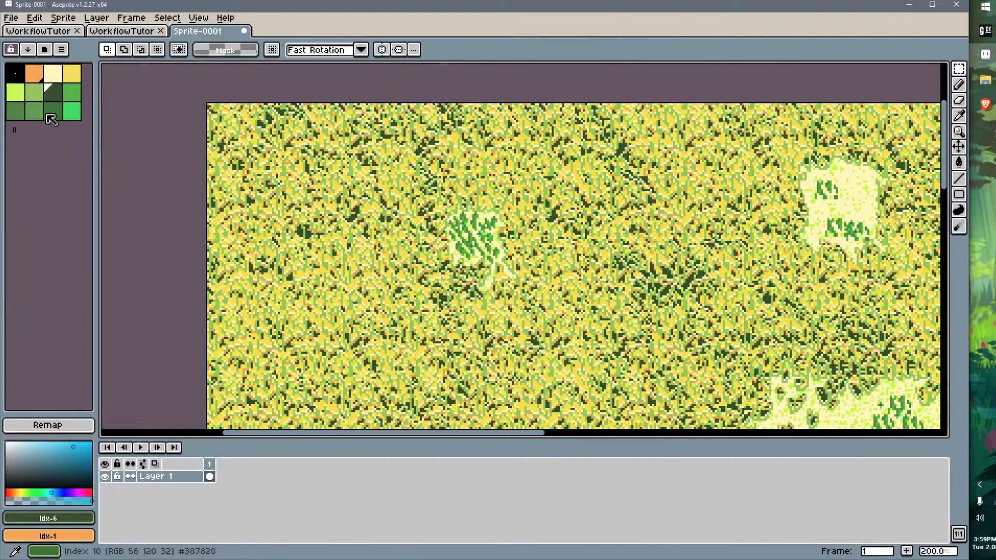
{"action": "left_click", "coordinate": [36, 77]}
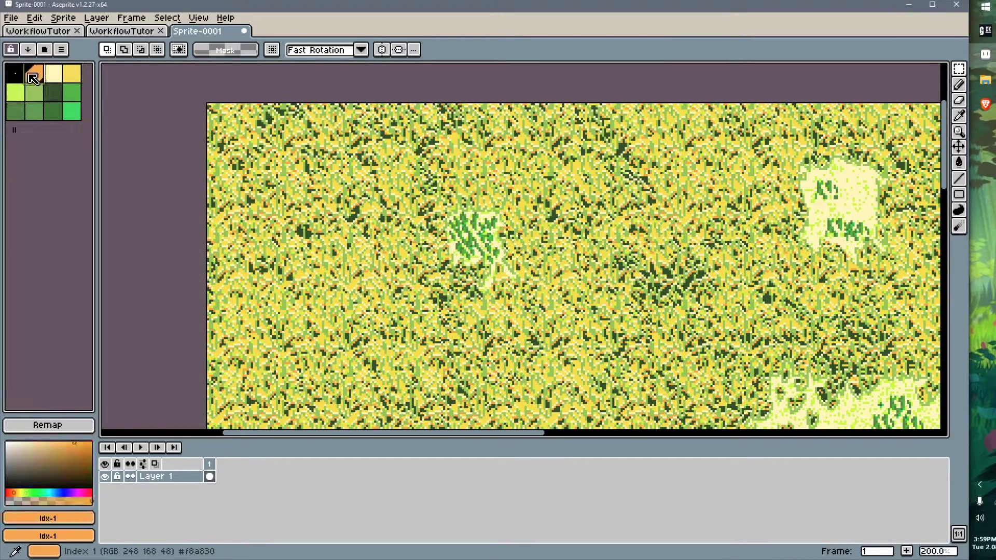
{"action": "left_click_drag", "start_coordinate": [33, 78], "coordinate": [53, 111]}
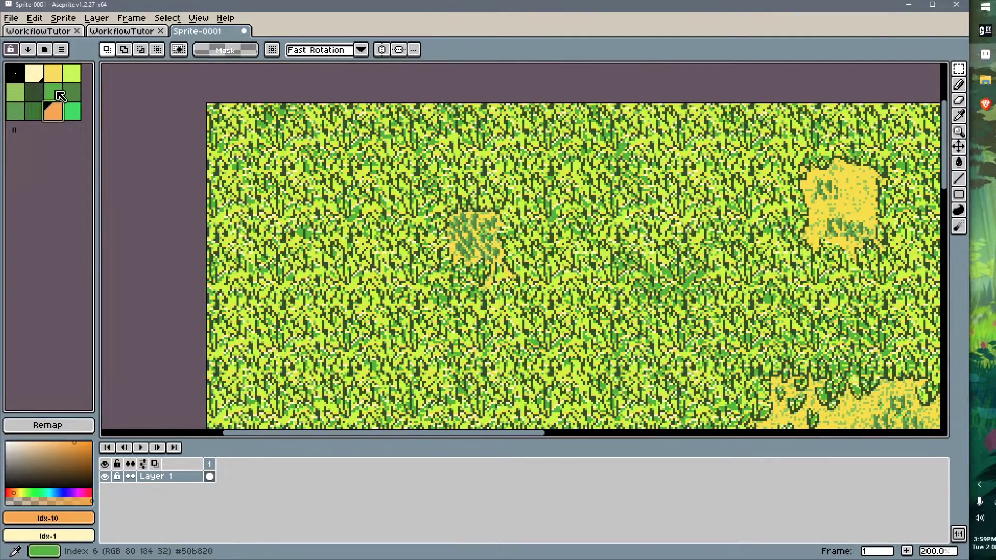
- Undo the orange swatch move and the palette sorts to restore the grass map's original colors
{"action": "middle_click_drag", "start_coordinate": [468, 245], "coordinate": [465, 202]}
{"action": "key", "text": "ctrl+z"}
{"action": "key", "text": "ctrl+z"}
{"action": "key", "text": "ctrl+z"}
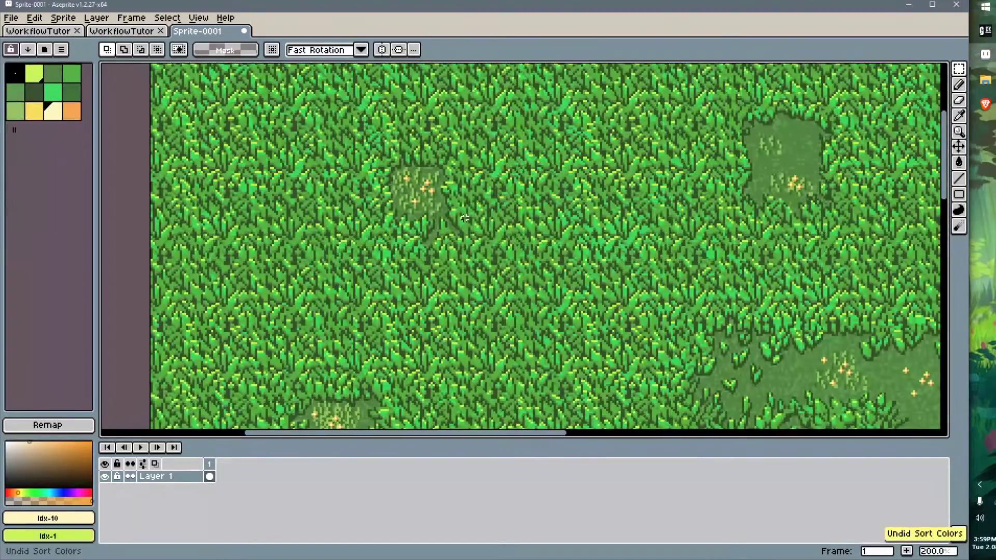
- Convert the sprite's color mode from Indexed to RGB Color
{"action": "scroll", "coordinate": [464, 218], "scroll_direction": "down", "scroll_amount": 2}
{"action": "middle_click_drag", "start_coordinate": [472, 252], "coordinate": [280, 177]}
{"action": "scroll", "coordinate": [297, 180], "scroll_direction": "up", "scroll_amount": 1}
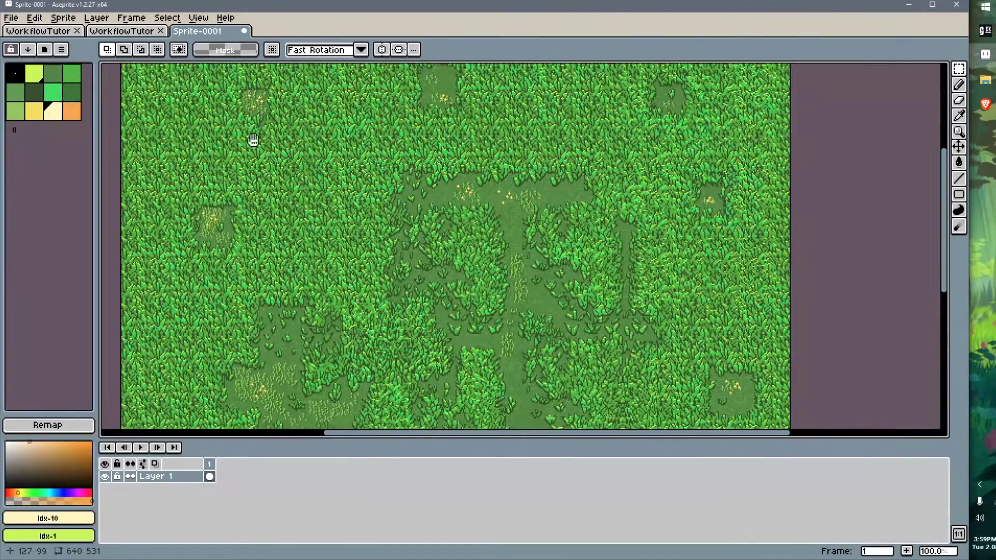
{"action": "middle_click_drag", "start_coordinate": [253, 140], "coordinate": [282, 202]}
{"action": "left_click", "coordinate": [62, 19]}
{"action": "mouse_move", "coordinate": [97, 48]}
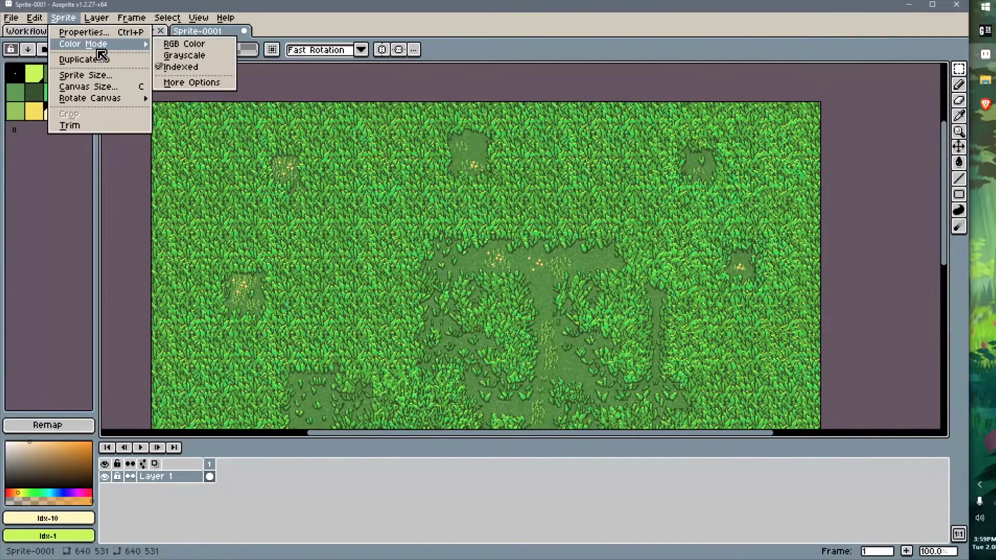
{"action": "left_click", "coordinate": [175, 47]}
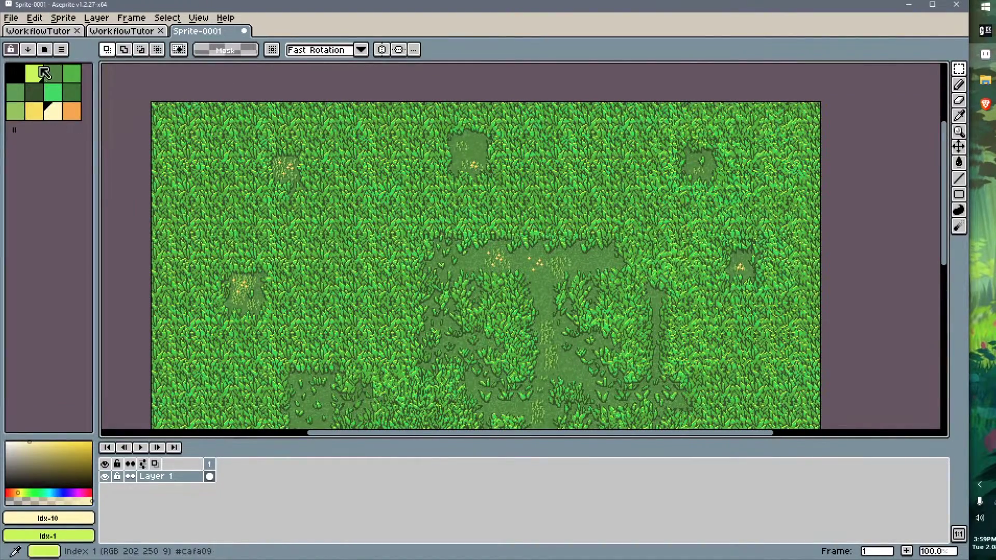
- Try sorting the RGB sprite's palette by saturation, hue, and brightness in turn
{"action": "left_click", "coordinate": [30, 51]}
{"action": "left_click", "coordinate": [60, 105]}
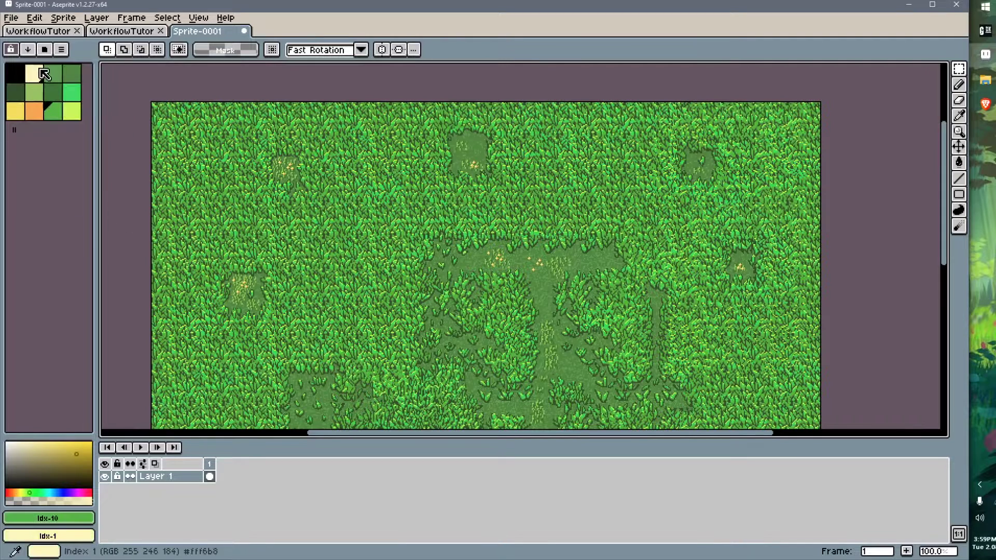
{"action": "left_click", "coordinate": [28, 49]}
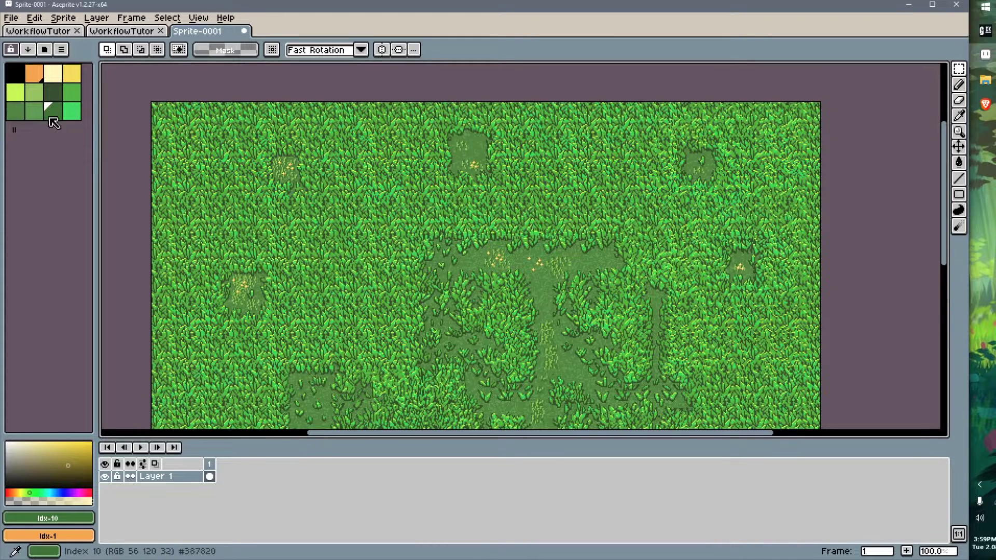
{"action": "left_click", "coordinate": [28, 49]}
{"action": "left_click", "coordinate": [99, 118]}
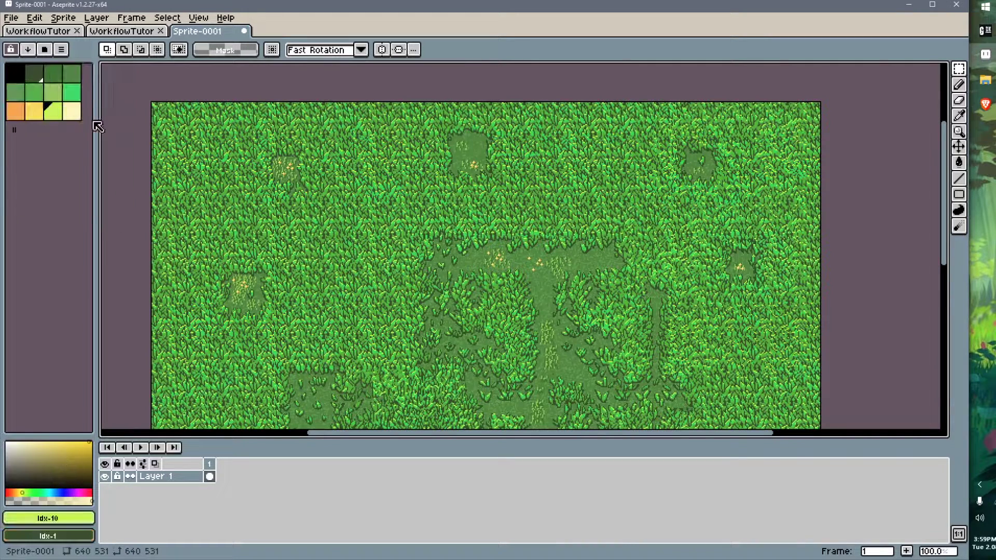
- Sort the palette by hue and rearrange the dark greens so the darkest one comes last
{"action": "left_click", "coordinate": [28, 49]}
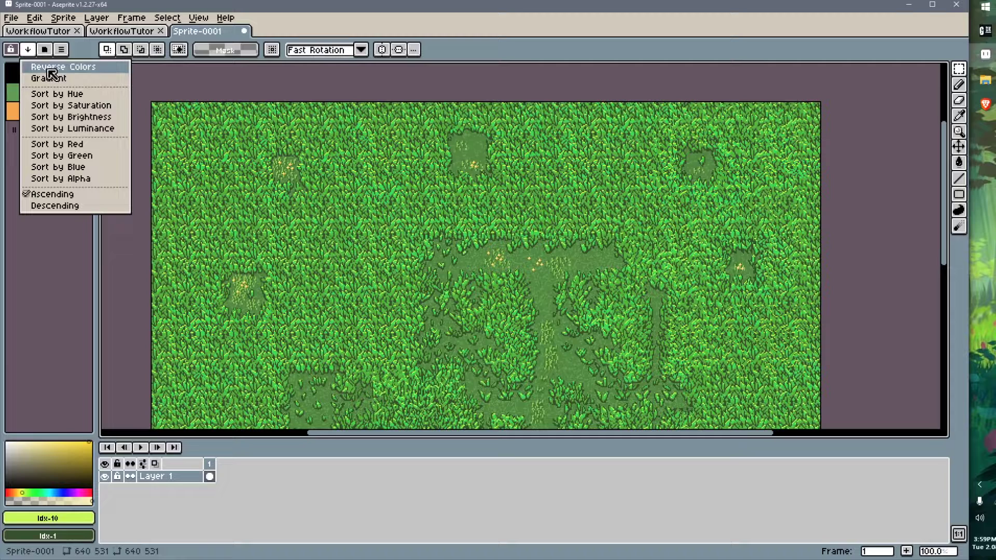
{"action": "left_click", "coordinate": [78, 92]}
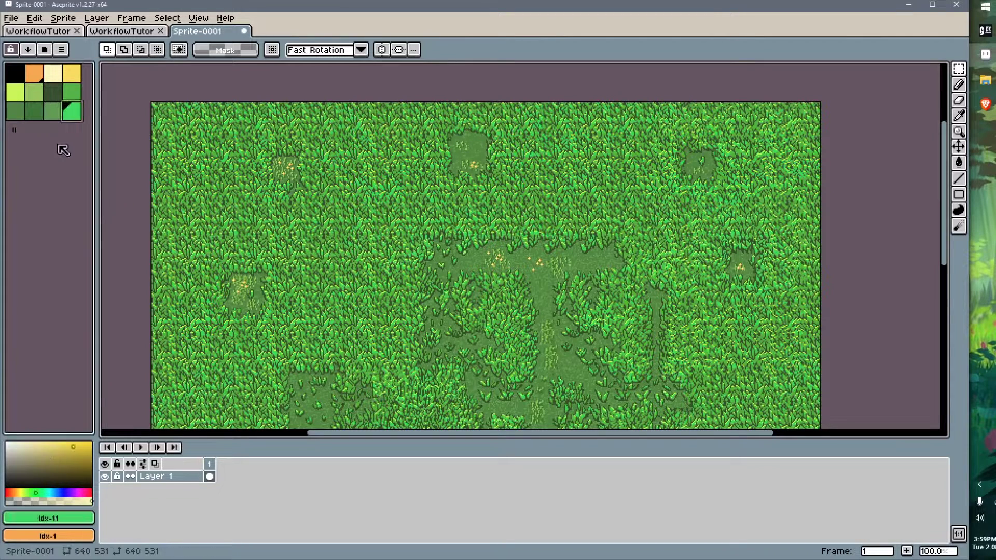
{"action": "left_click", "coordinate": [53, 98]}
{"action": "mouse_move", "coordinate": [50, 95]}
{"action": "left_mouse_down"}
{"action": "mouse_move", "coordinate": [56, 109]}
{"action": "mouse_move", "coordinate": [75, 98]}
{"action": "mouse_move", "coordinate": [32, 114]}
{"action": "left_mouse_up"}
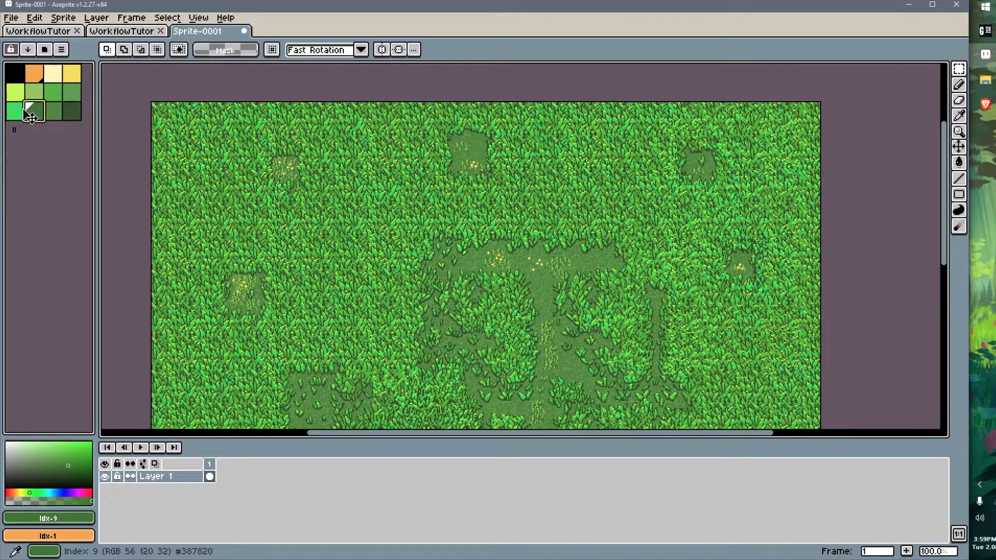
- Reorder the green swatches so the bright teal green, mid green, and light green precede the four darker greens
{"action": "left_click", "coordinate": [70, 98]}
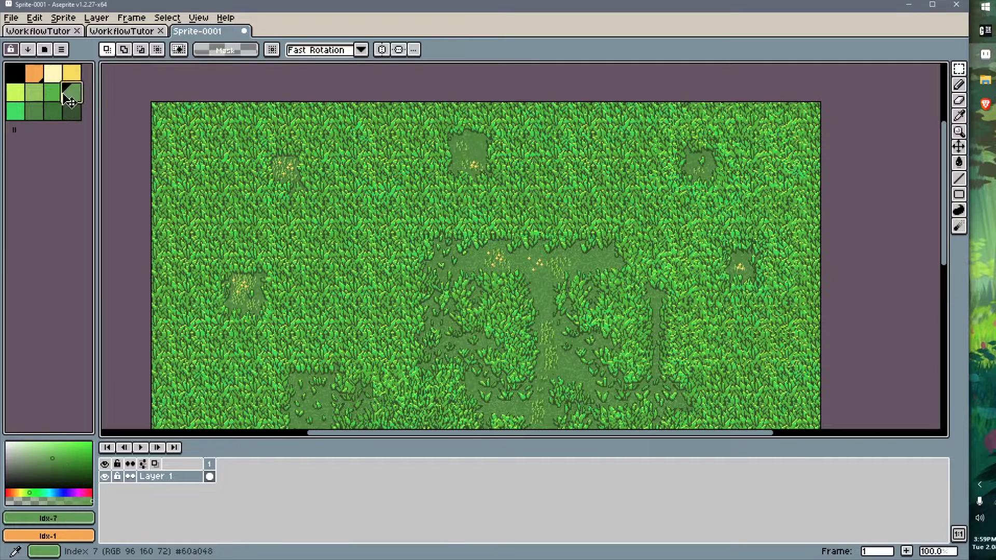
{"action": "mouse_move", "coordinate": [70, 101]}
{"action": "left_mouse_down"}
{"action": "mouse_move", "coordinate": [24, 113]}
{"action": "mouse_move", "coordinate": [73, 100]}
{"action": "left_mouse_up"}
{"action": "left_click", "coordinate": [34, 95]}
{"action": "left_click", "coordinate": [37, 97]}
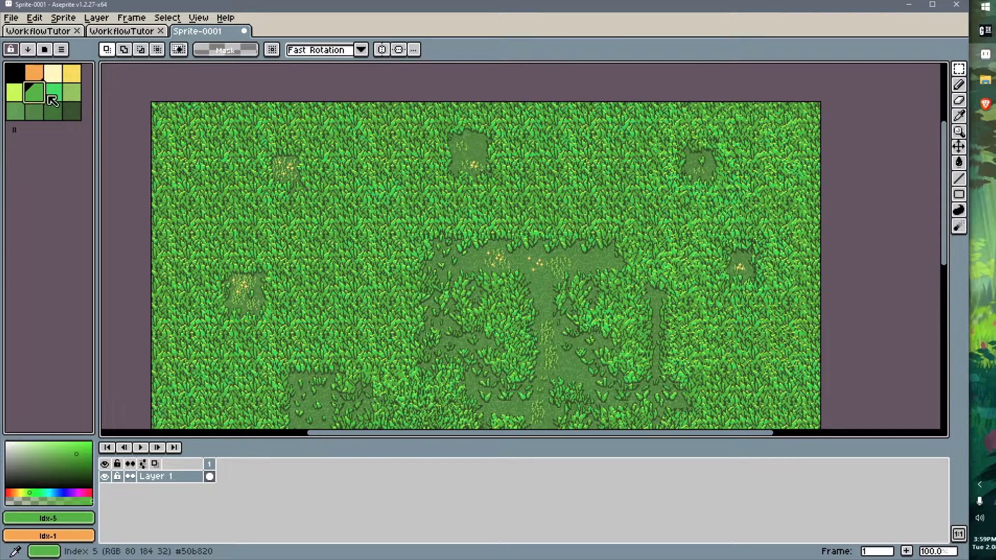
{"action": "left_click_drag", "start_coordinate": [51, 101], "coordinate": [56, 95]}
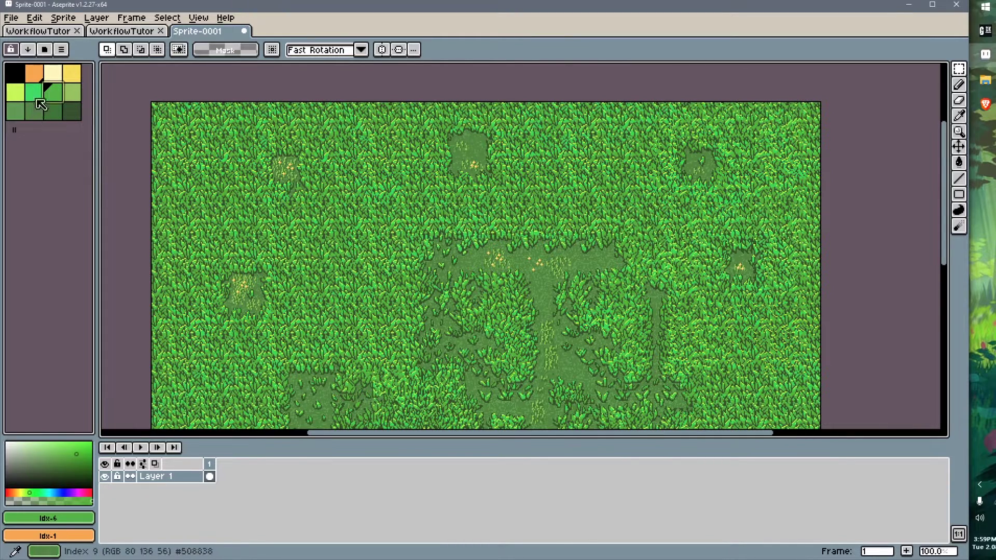
- Rearrange the warm swatches into the order cream, yellow, lime, orange, placing them before the greens
{"action": "left_click", "coordinate": [34, 77]}
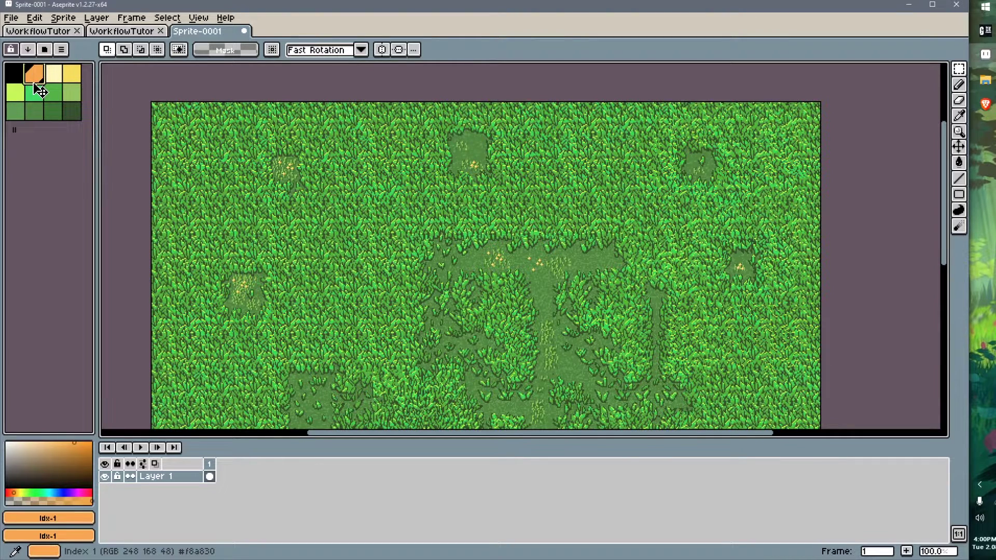
{"action": "left_click_drag", "start_coordinate": [34, 84], "coordinate": [72, 85]}
{"action": "left_click", "coordinate": [12, 97]}
{"action": "left_click_drag", "start_coordinate": [16, 101], "coordinate": [72, 87]}
- Extend the palette to 16 colors with black entries and reselect the darkest green
{"action": "left_click", "coordinate": [68, 108]}
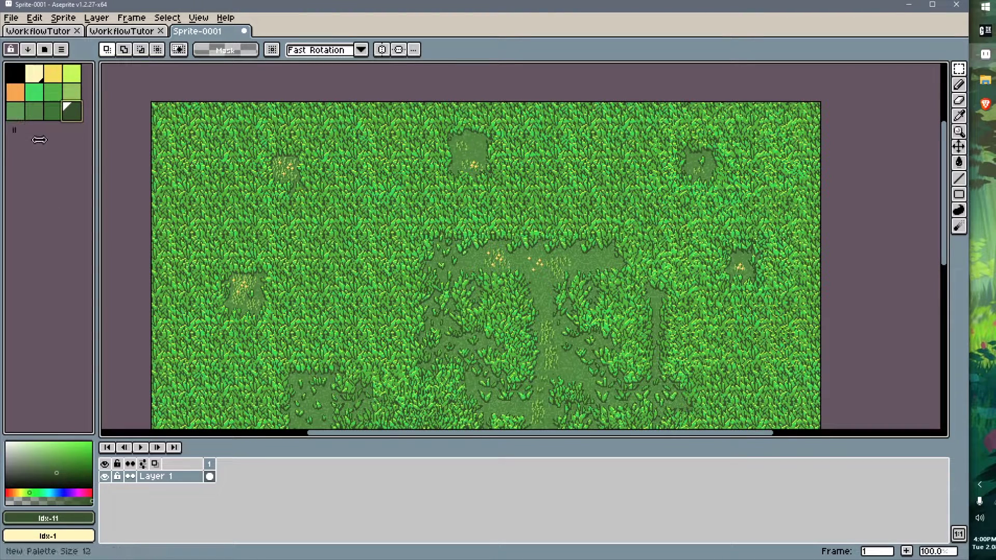
{"action": "left_click_drag", "start_coordinate": [39, 140], "coordinate": [79, 132]}
{"action": "left_click", "coordinate": [70, 137]}
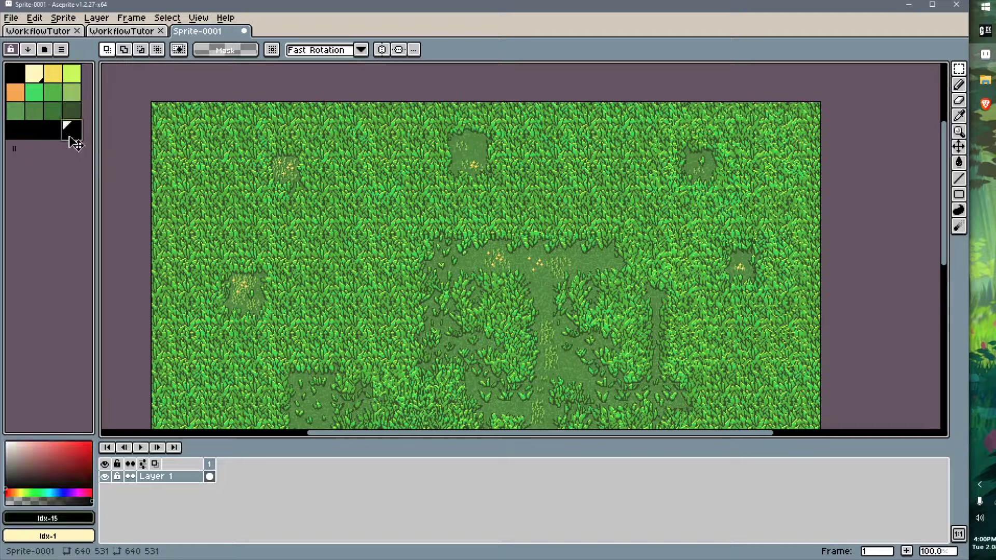
{"action": "left_click", "coordinate": [71, 110]}
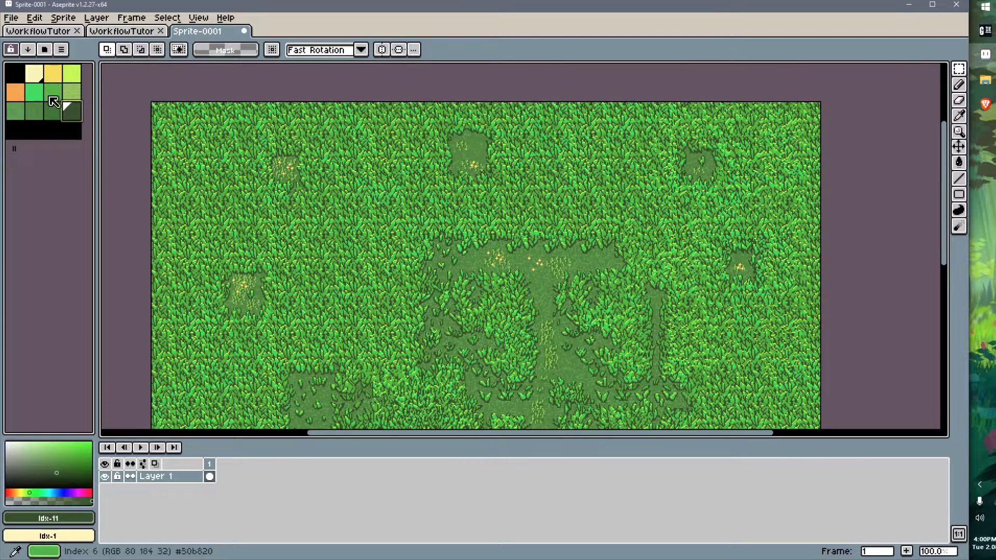
- Pick the lime swatch and select the entire sprite canvas
{"action": "left_click", "coordinate": [72, 74]}
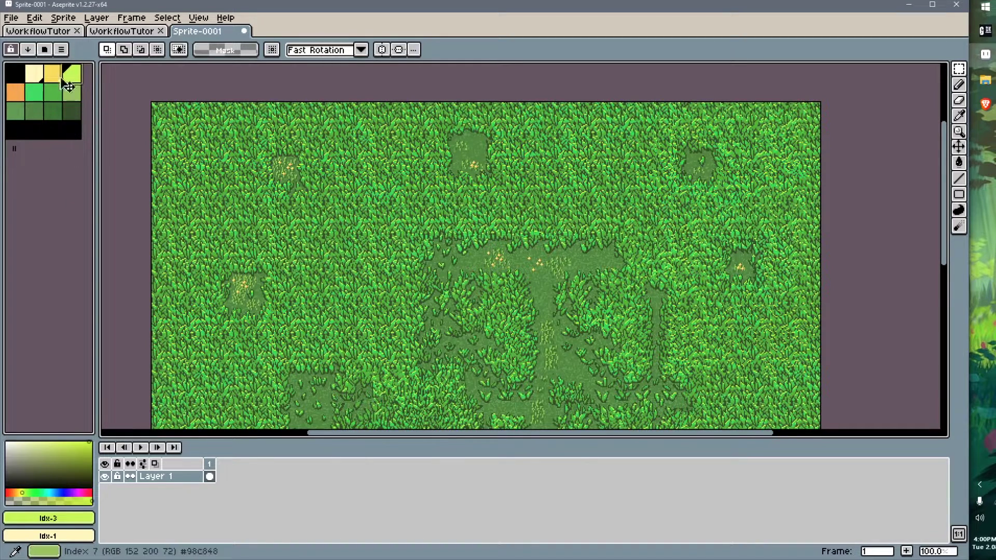
{"action": "scroll", "coordinate": [391, 200], "scroll_direction": "down", "scroll_amount": 1}
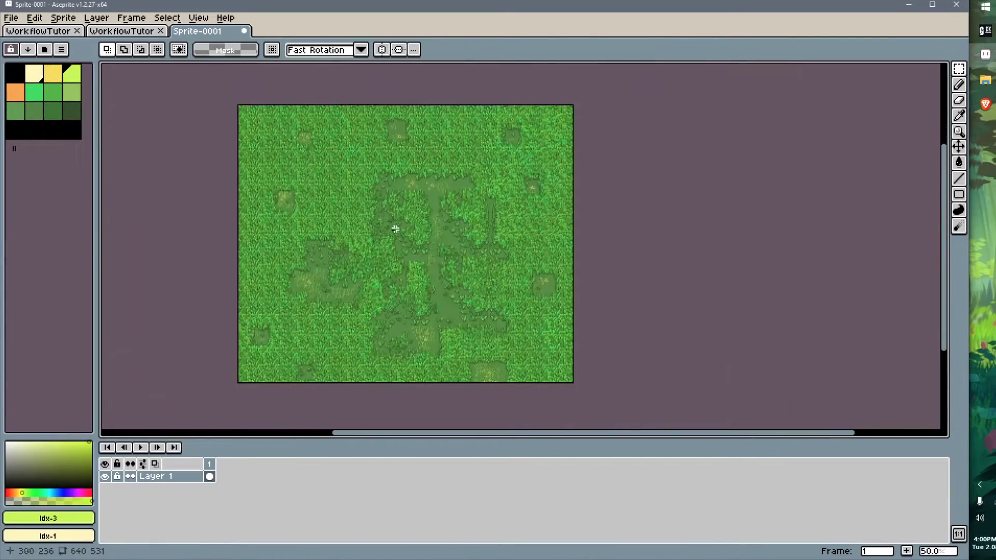
{"action": "scroll", "coordinate": [400, 218], "scroll_direction": "up", "scroll_amount": 1}
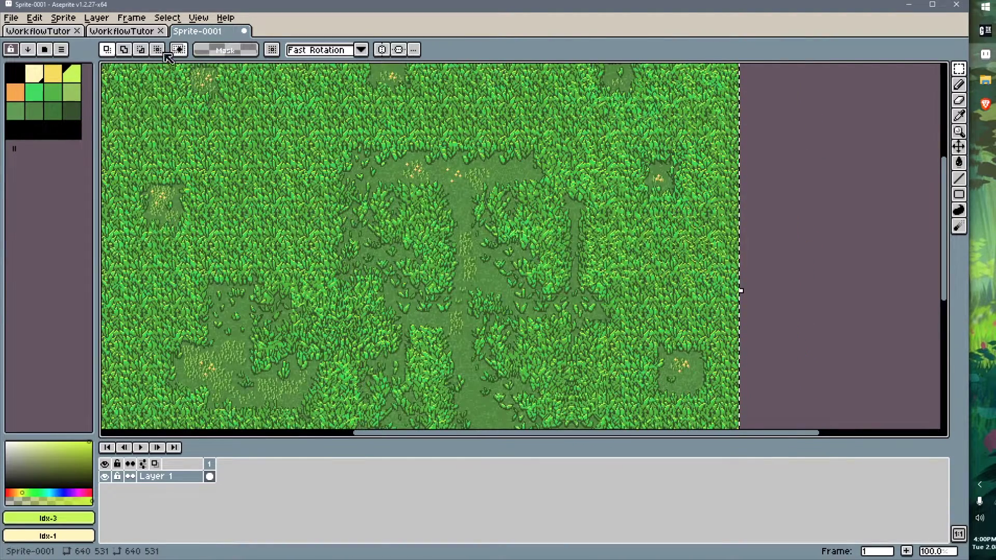
- Try to paste the copied grass map into the WorkflowTutorial.7.png texture sheet, and undo the paste
{"action": "left_click", "coordinate": [54, 32]}
{"action": "scroll", "coordinate": [430, 321], "scroll_direction": "up", "scroll_amount": 2}
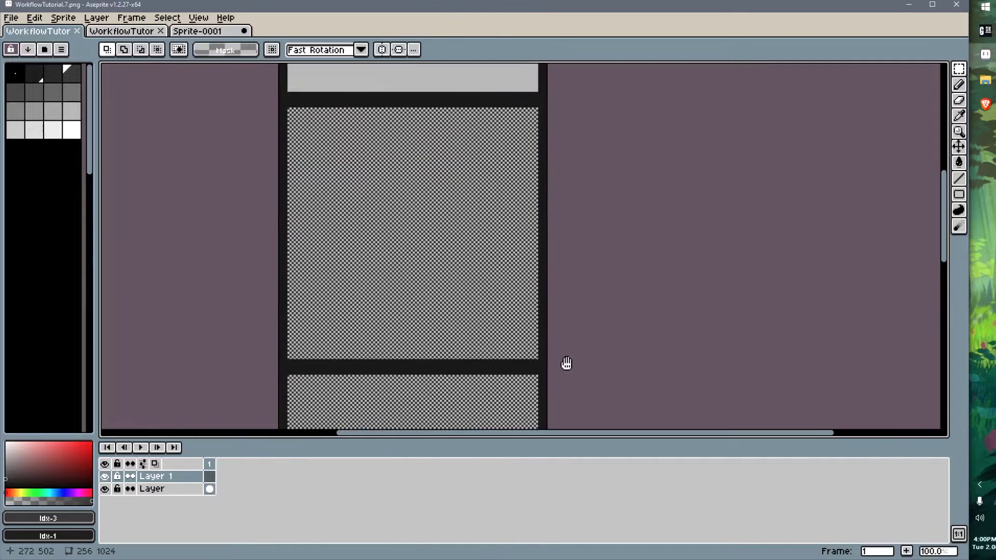
{"action": "key", "text": "ctrl+v"}
{"action": "left_click_drag", "start_coordinate": [363, 209], "coordinate": [551, 246]}
{"action": "key", "text": "ctrl+z"}
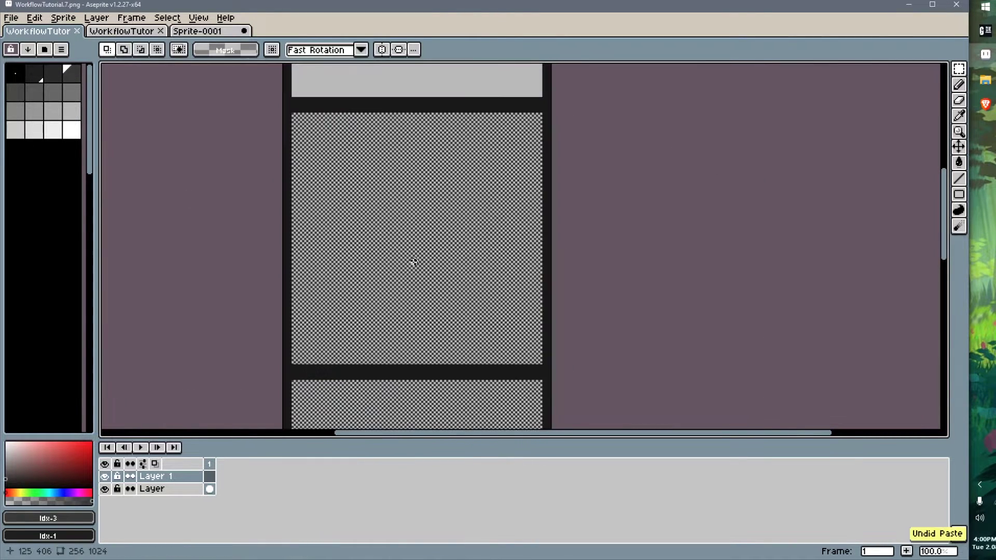
- Save the grass map's palette as palette2.act in the TexturingWorkflowTutorial folder
{"action": "left_click", "coordinate": [197, 31]}
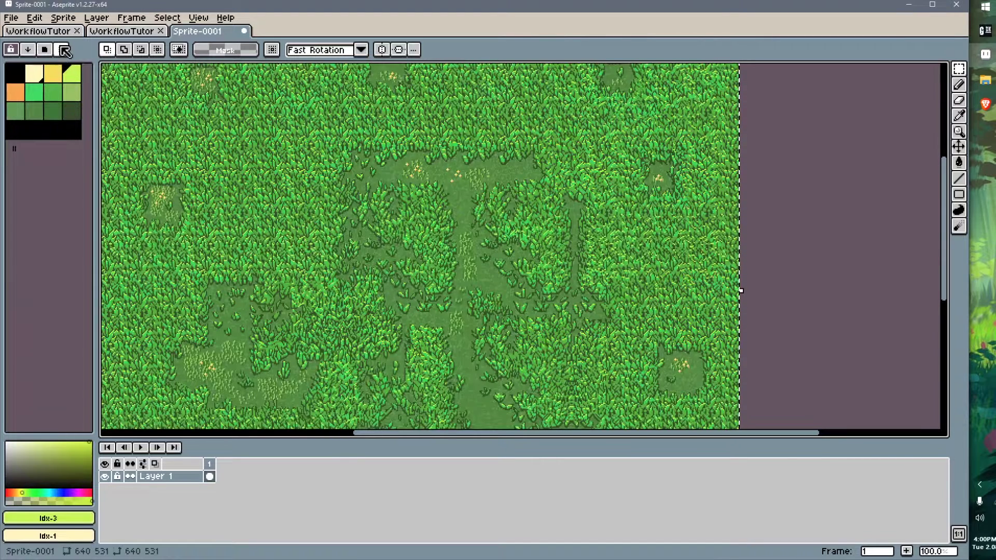
{"action": "left_click", "coordinate": [61, 50]}
{"action": "left_click", "coordinate": [119, 218]}
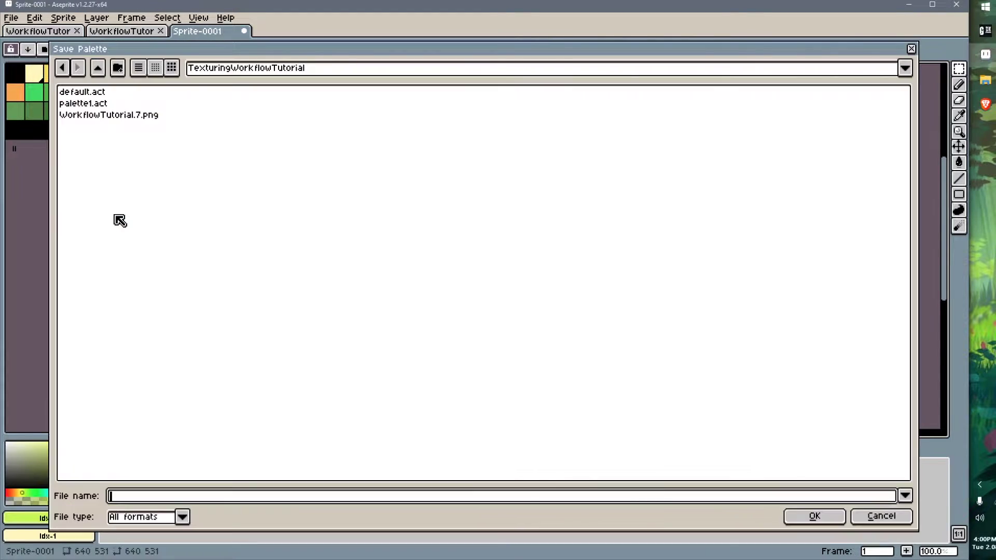
{"action": "left_click", "coordinate": [96, 104]}
{"action": "left_click", "coordinate": [143, 496]}
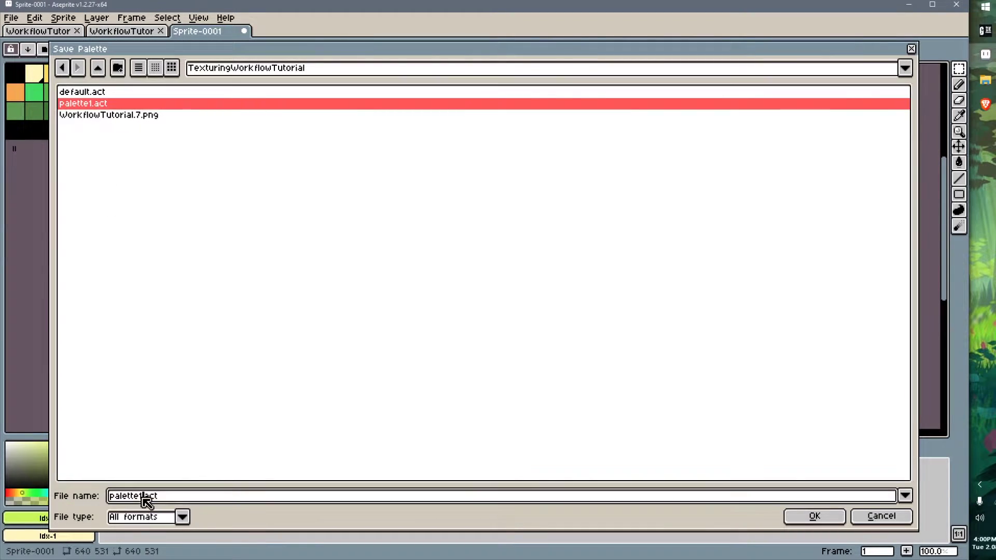
{"action": "type", "text": "2"}
{"action": "key", "text": "Return"}
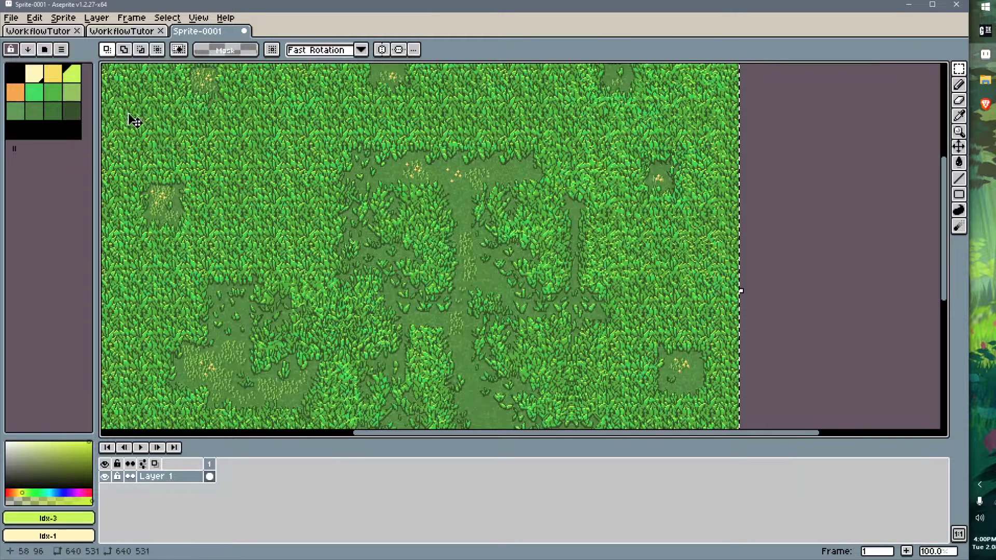
- Close the old UV map image and load the palette2.act palette into WorkflowTutorial.7.png
{"action": "left_click", "coordinate": [57, 35]}
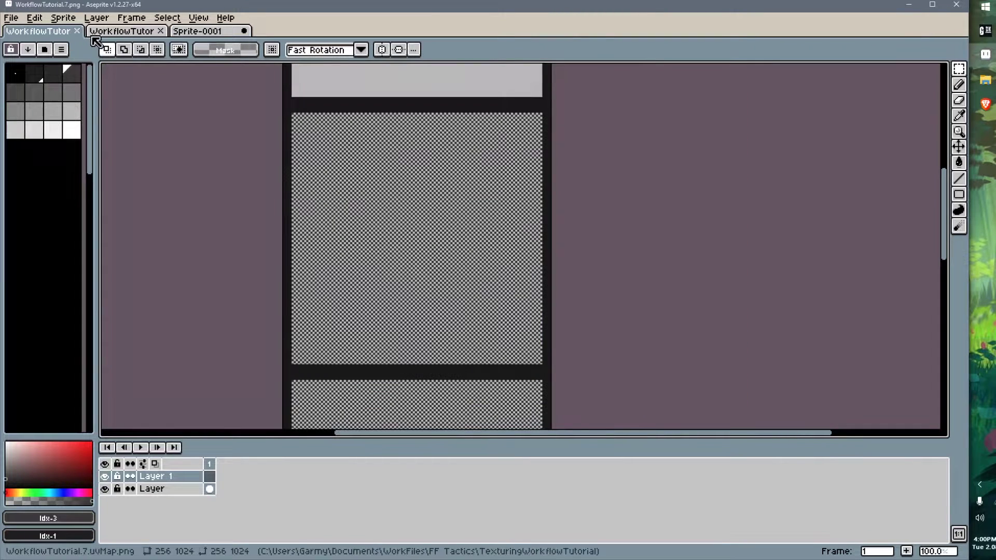
{"action": "left_click", "coordinate": [46, 49]}
{"action": "left_click", "coordinate": [130, 192]}
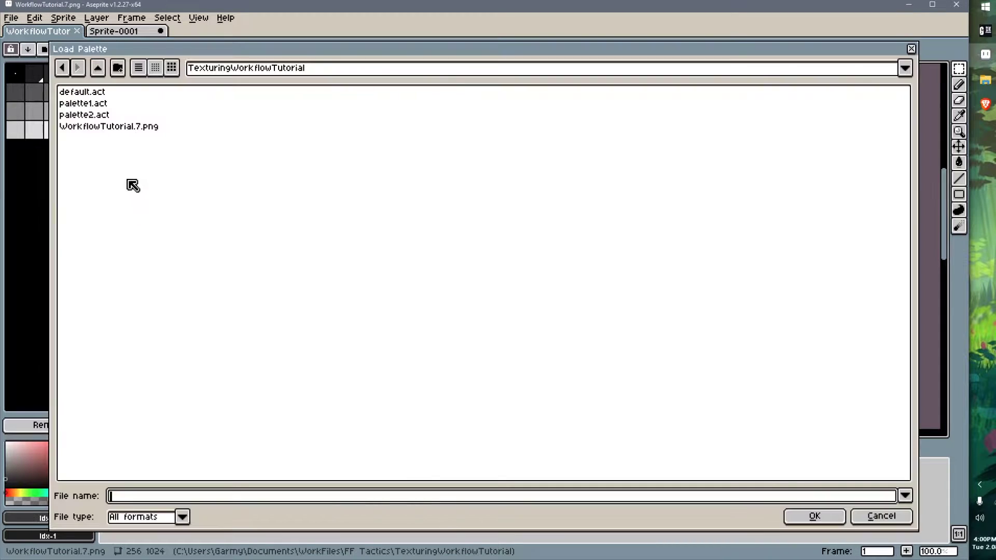
{"action": "double_click", "coordinate": [104, 114]}
{"action": "middle_click_drag", "start_coordinate": [372, 216], "coordinate": [344, 275]}
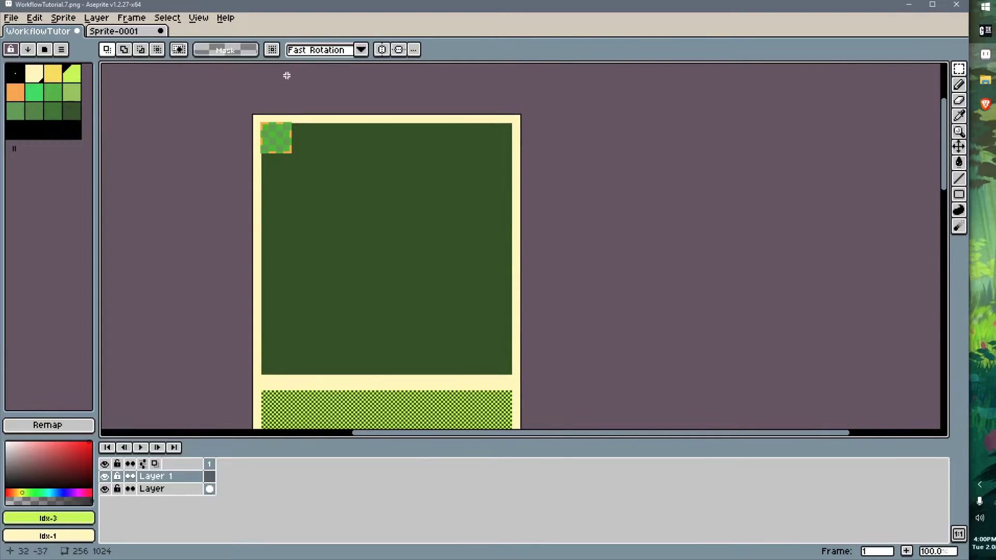
- Paste the grass map from Sprite-0001 into WorkflowTutorial.7.png and position it over the second texture page
{"action": "left_click", "coordinate": [137, 28]}
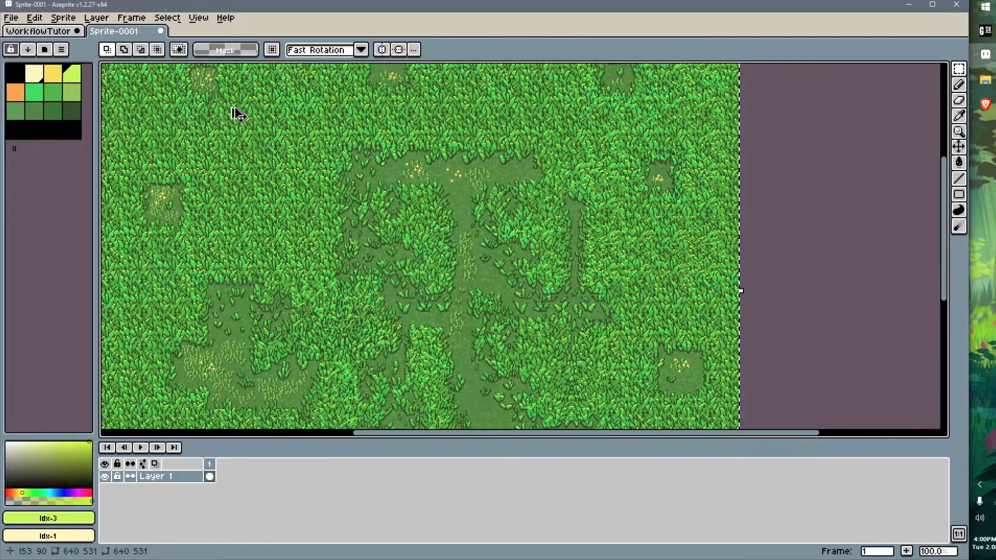
{"action": "left_click", "coordinate": [20, 30]}
{"action": "scroll", "coordinate": [345, 201], "scroll_direction": "down", "scroll_amount": 4}
{"action": "key", "text": "ctrl+v"}
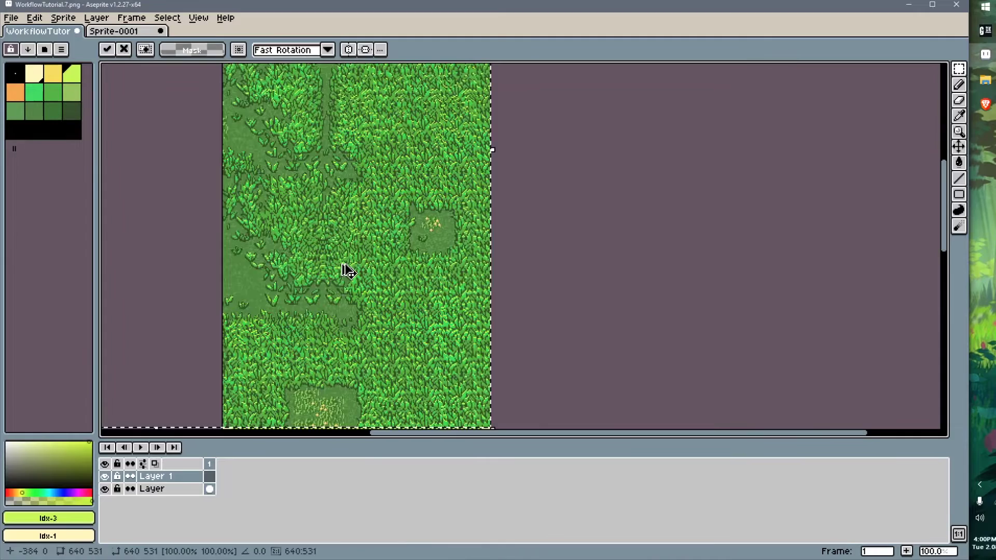
{"action": "left_click_drag", "start_coordinate": [380, 152], "coordinate": [621, 327]}
{"action": "left_click_drag", "start_coordinate": [375, 234], "coordinate": [506, 334]}
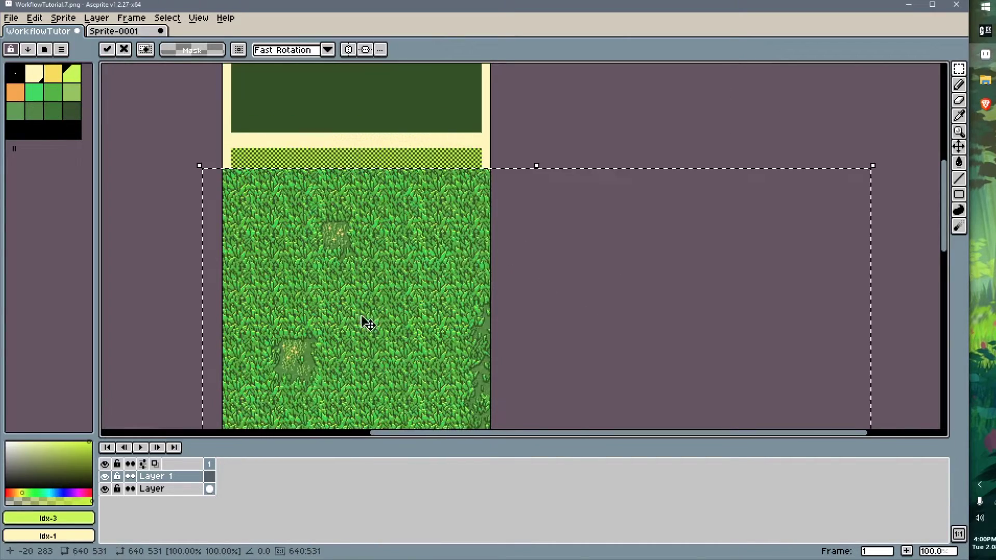
{"action": "left_click_drag", "start_coordinate": [362, 318], "coordinate": [316, 233]}
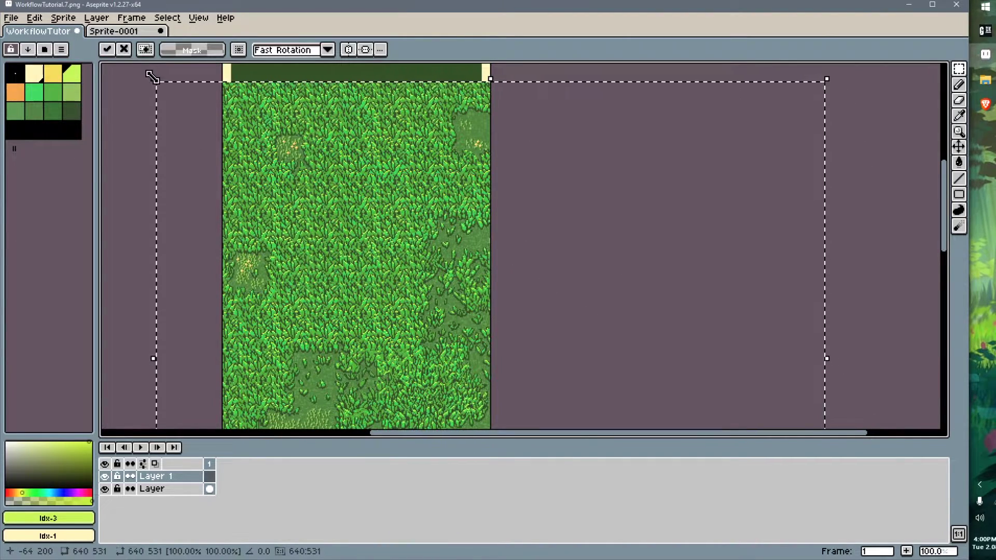
- Try to scale down the pasted grass map from its upper-left corner, and undo back to before the paste
{"action": "left_click_drag", "start_coordinate": [152, 78], "coordinate": [271, 184], "text": "shift"}
{"action": "key", "text": "ctrl+z"}
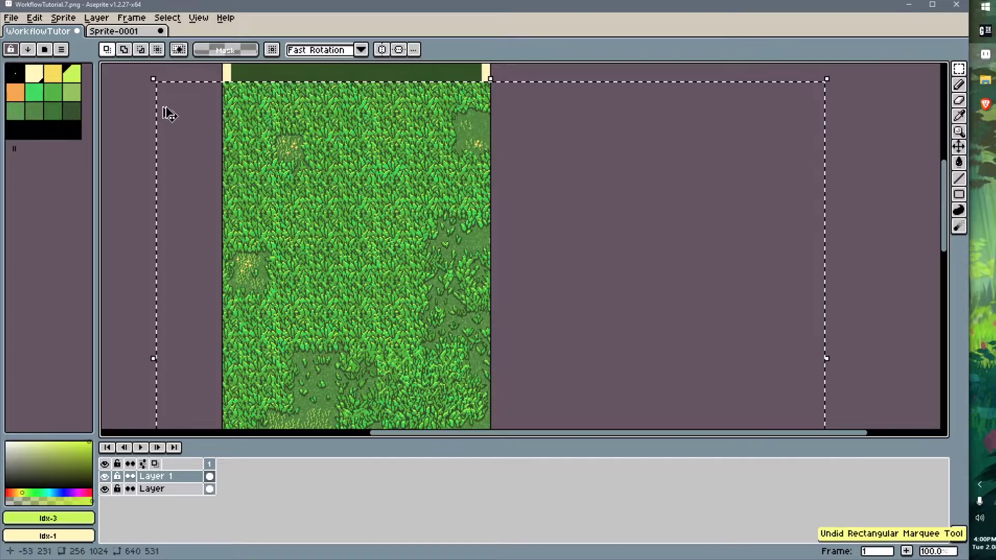
{"action": "left_click_drag", "start_coordinate": [153, 79], "coordinate": [398, 268]}
{"action": "key", "text": "ctrl+d"}
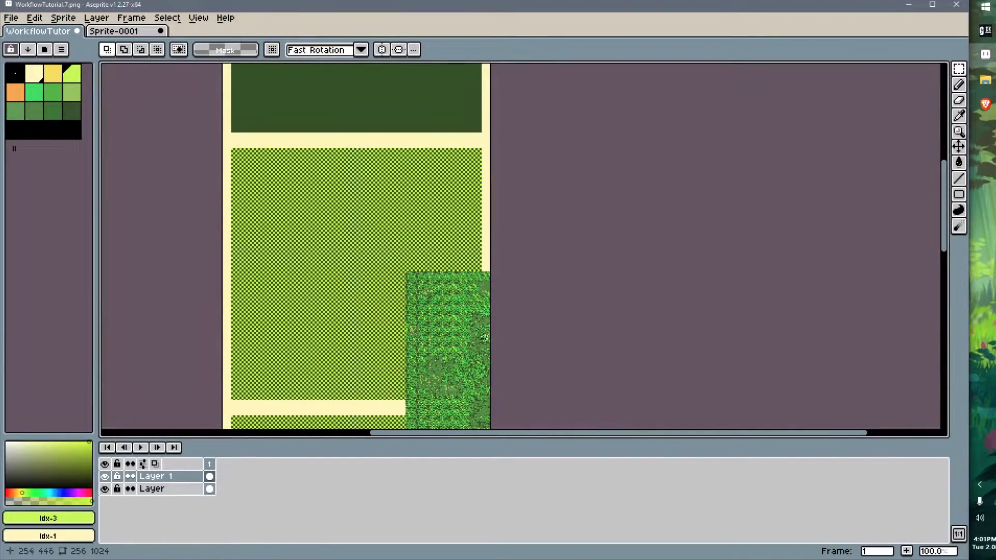
{"action": "key", "text": "ctrl+z"}
{"action": "key", "text": "ctrl+z"}
{"action": "key", "text": "ctrl+z"}
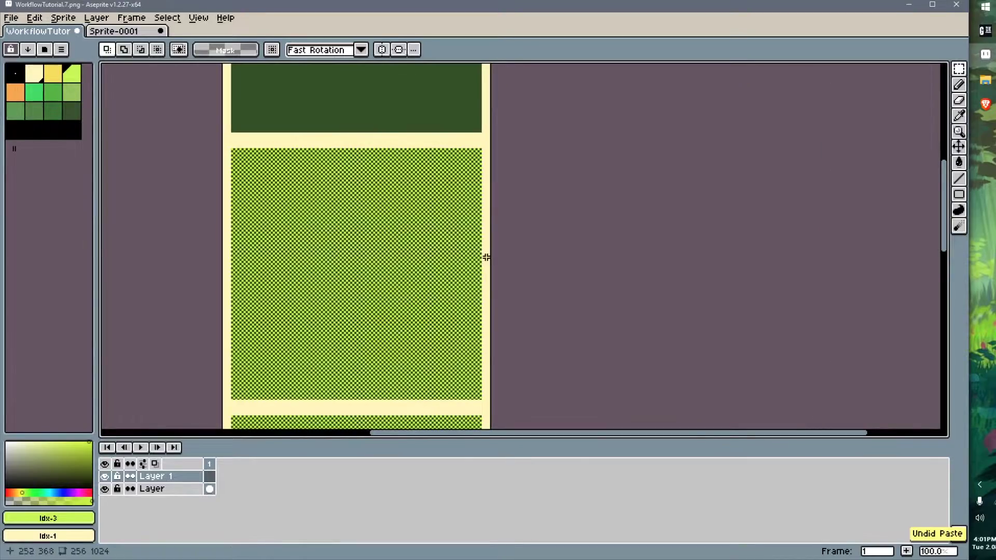
- Switch to GaneshaDx, select a grass tile in front of the house, and compare its UV location with the texture sheet in Aseprite
{"action": "key", "text": "alt+Tab"}
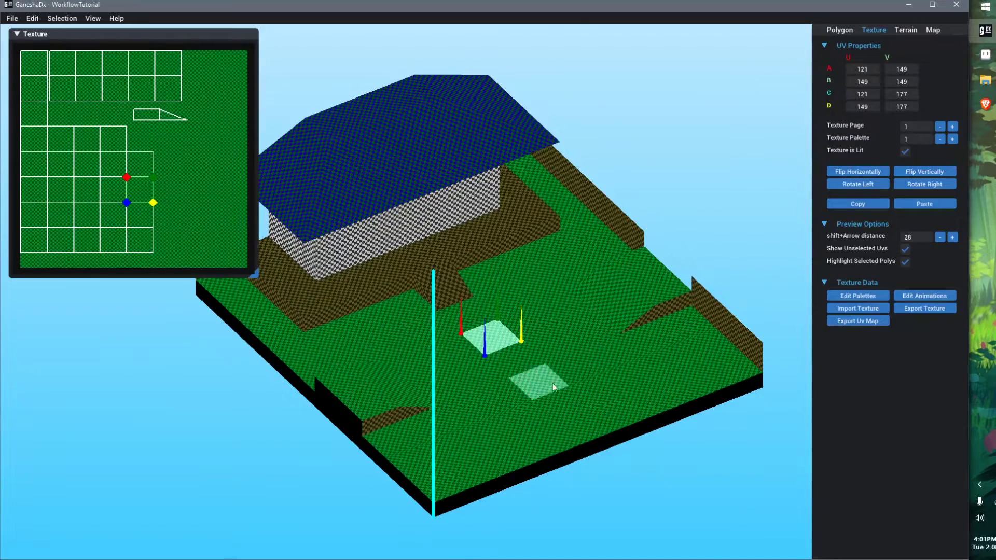
{"action": "middle_click_drag", "start_coordinate": [540, 389], "coordinate": [406, 336]}
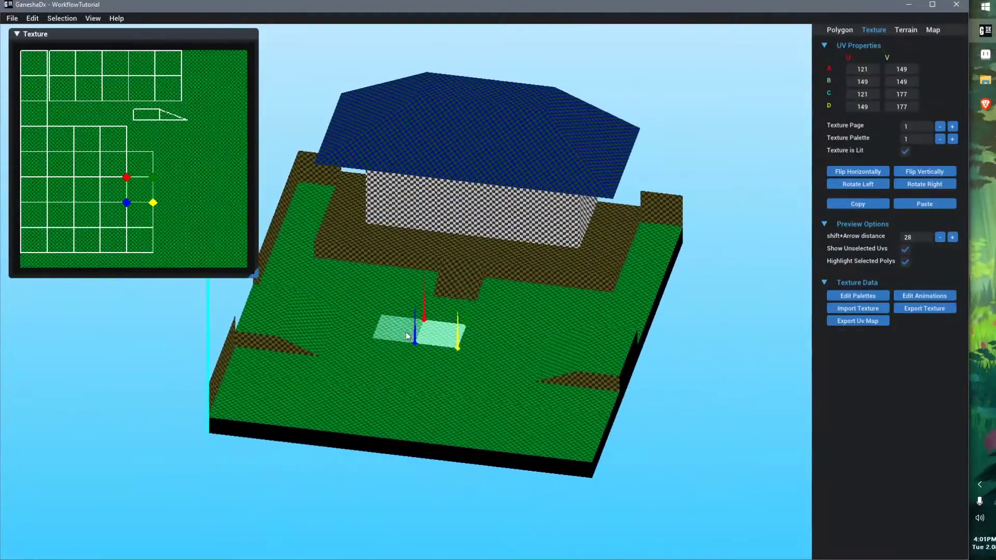
{"action": "left_click", "coordinate": [407, 304]}
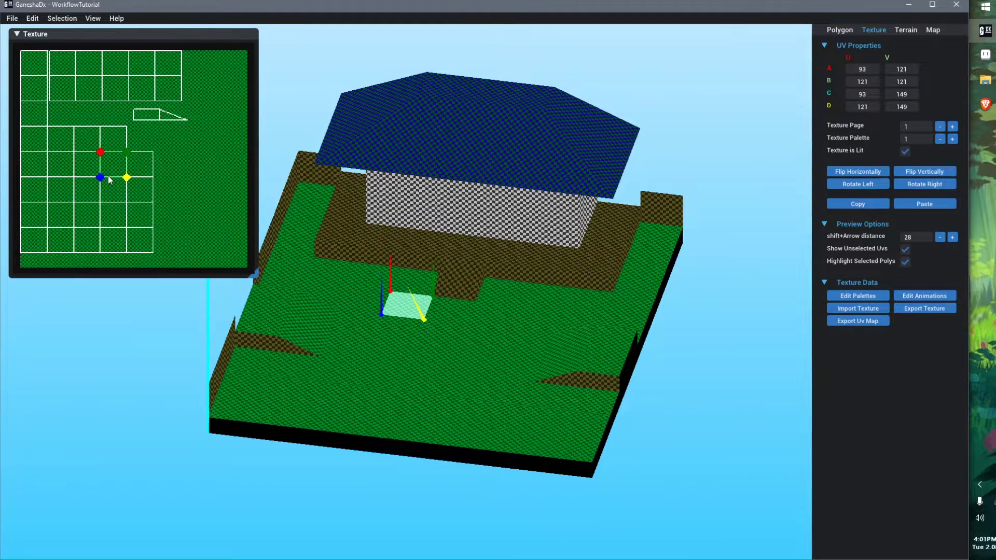
{"action": "key", "text": "alt+Tab"}
{"action": "scroll", "coordinate": [307, 234], "scroll_direction": "down", "scroll_amount": 2}
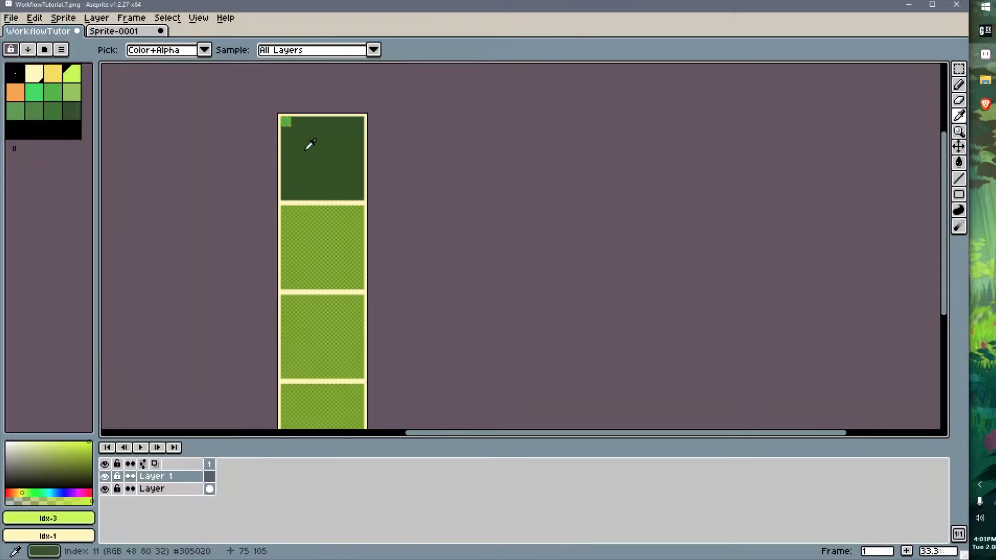
{"action": "scroll", "coordinate": [327, 233], "scroll_direction": "up", "scroll_amount": 2}
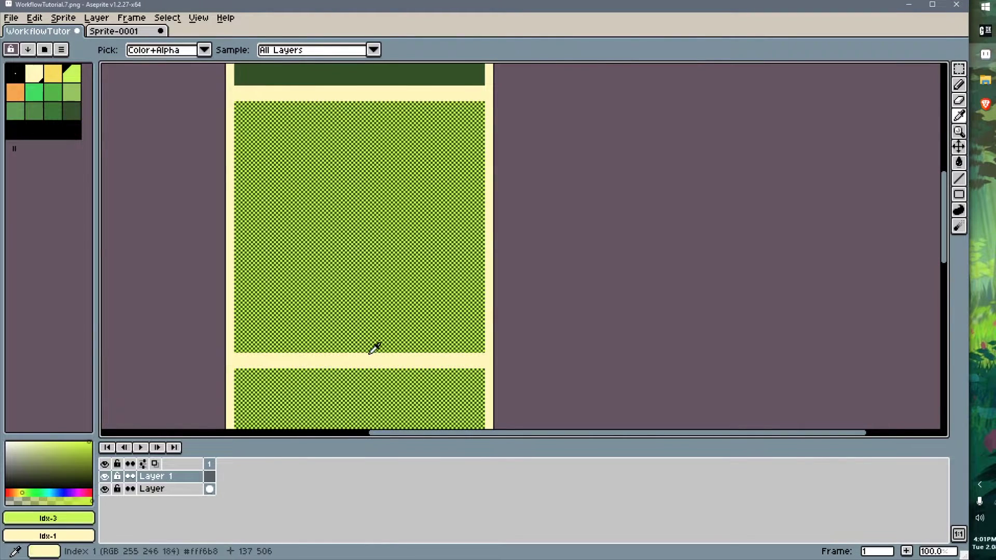
- Export the UV map from GaneshaDx as WorkflowTutorial.7.uvMap.png
{"action": "key", "text": "alt+Tab"}
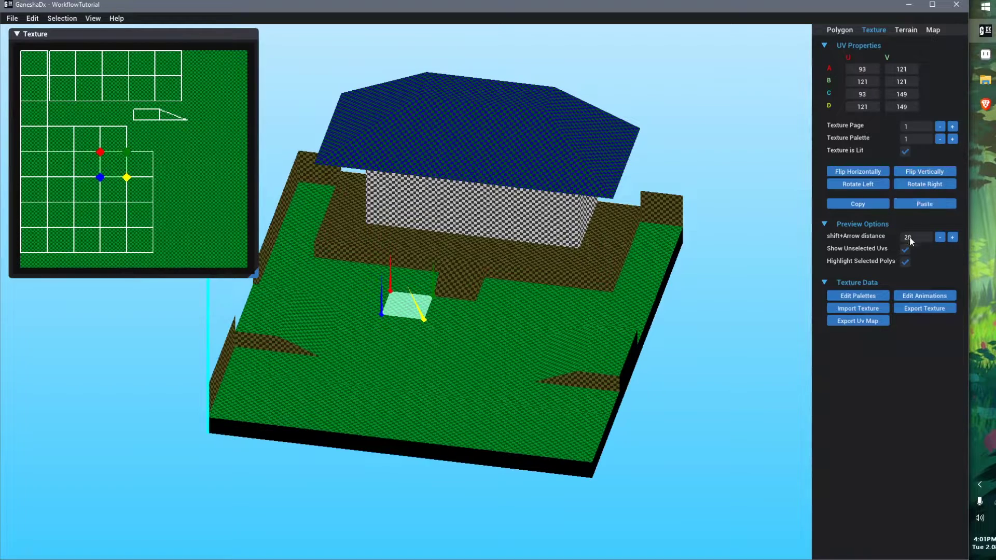
{"action": "left_click", "coordinate": [866, 321]}
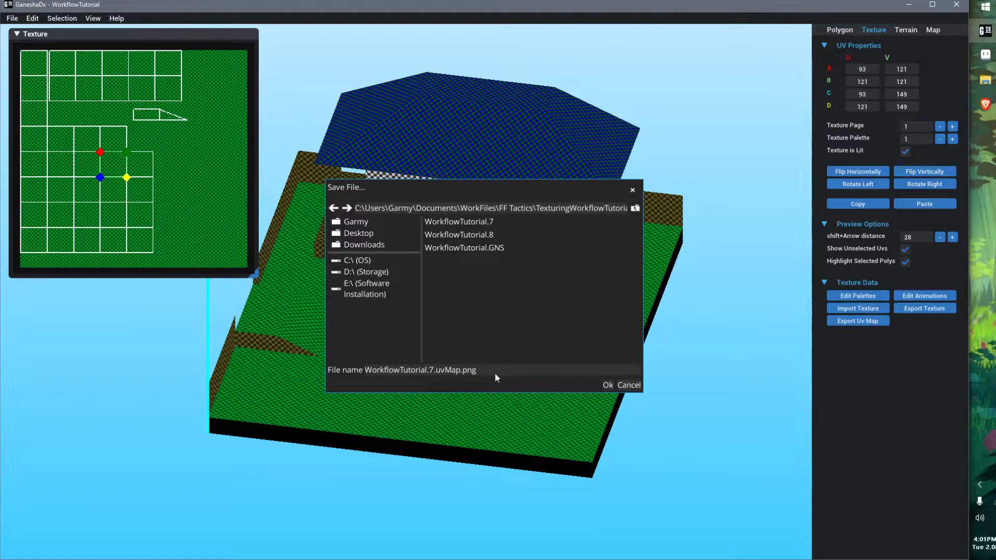
{"action": "left_click", "coordinate": [607, 385]}
- Open the exported WorkflowTutorial.7.uvMap.png from File Explorer in Aseprite
{"action": "key", "text": "alt+Tab"}
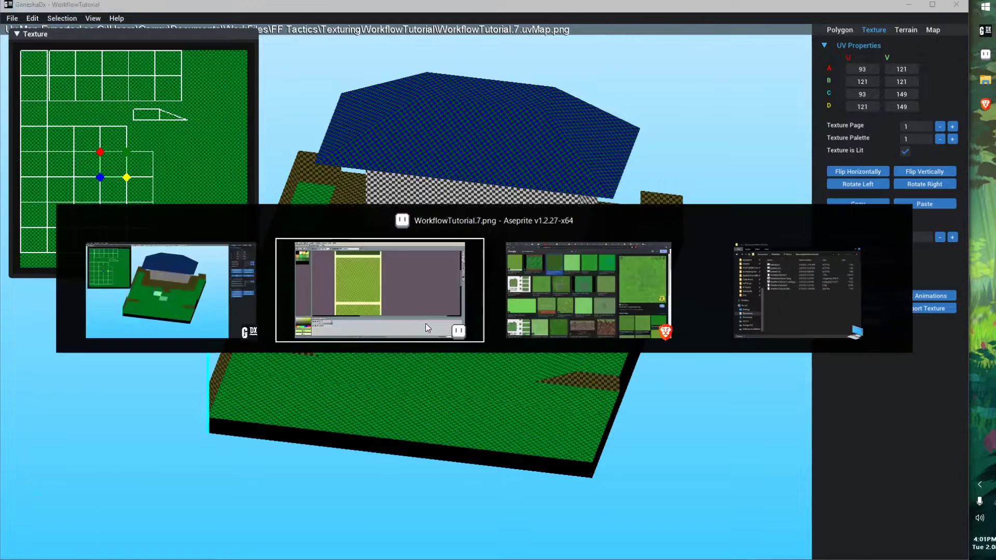
{"action": "left_click", "coordinate": [985, 80]}
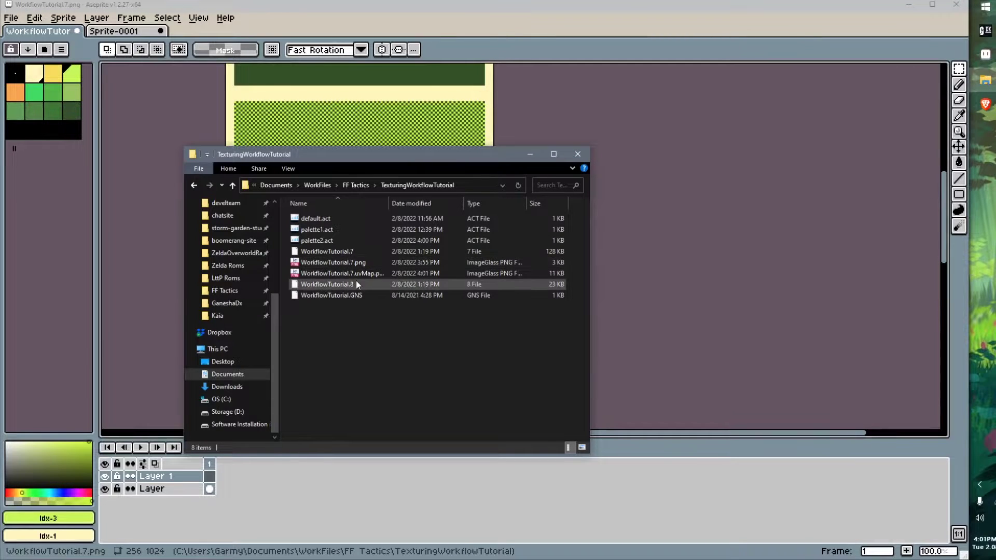
{"action": "left_click_drag", "start_coordinate": [347, 273], "coordinate": [575, 93]}
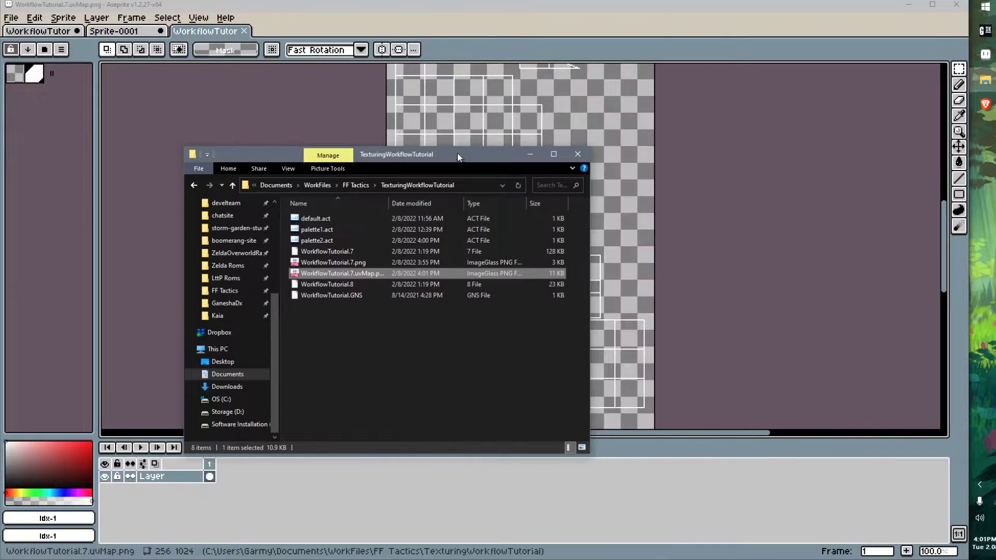
{"action": "left_click", "coordinate": [434, 30]}
{"action": "middle_click_drag", "start_coordinate": [535, 145], "coordinate": [412, 134]}
{"action": "scroll", "coordinate": [400, 265], "scroll_direction": "down", "scroll_amount": 2}
{"action": "middle_click_drag", "start_coordinate": [400, 264], "coordinate": [392, 223]}
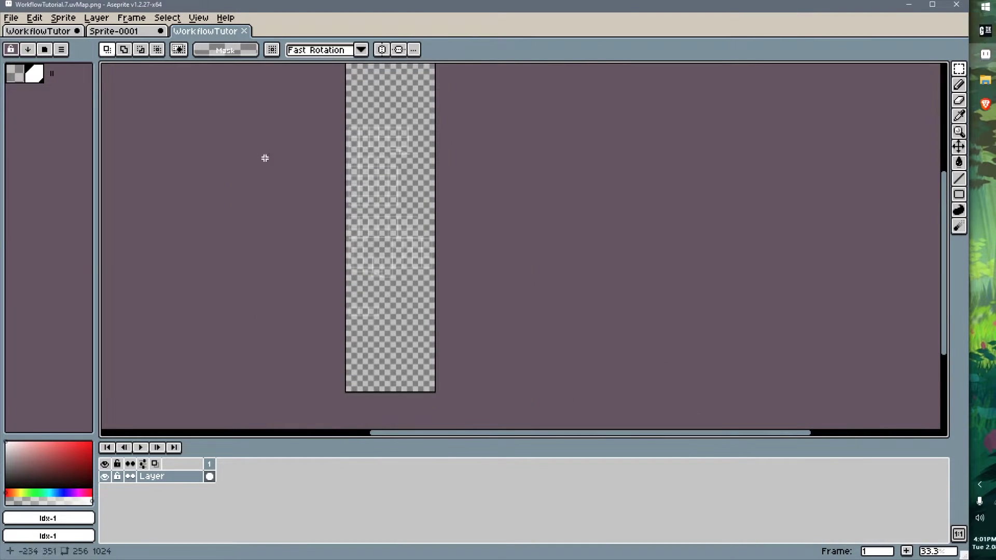
- Compare the UV map with the texture sheet, and select and copy the entire UV map canvas
{"action": "left_click", "coordinate": [37, 30]}
{"action": "scroll", "coordinate": [360, 196], "scroll_direction": "down", "scroll_amount": 4}
{"action": "left_click", "coordinate": [210, 31]}
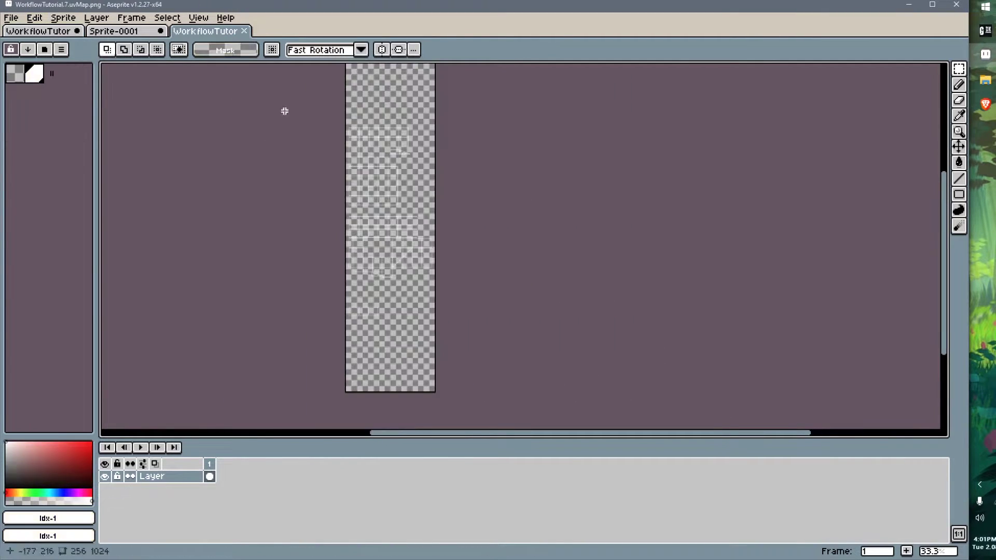
{"action": "scroll", "coordinate": [380, 260], "scroll_direction": "up", "scroll_amount": 3}
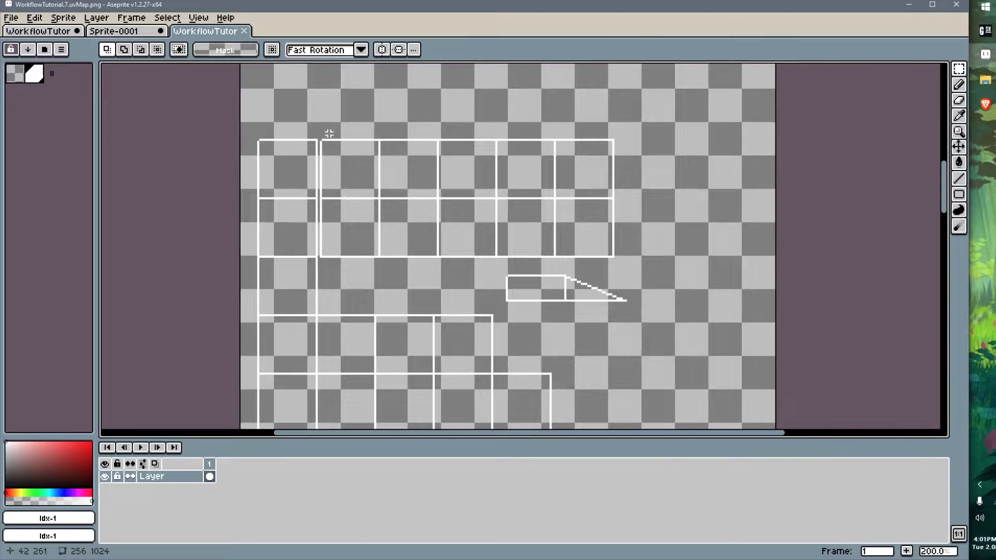
{"action": "scroll", "coordinate": [359, 169], "scroll_direction": "down", "scroll_amount": 3}
{"action": "key", "text": "ctrl+a"}
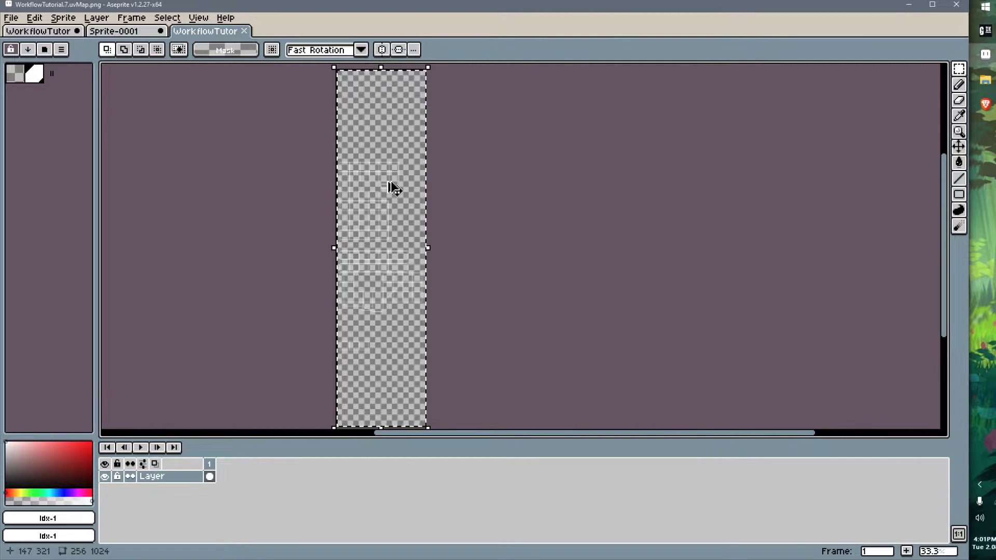
- Flatten the two layers of WorkflowTutorial.7.png into one
{"action": "left_click", "coordinate": [39, 32]}
{"action": "left_click", "coordinate": [191, 474]}
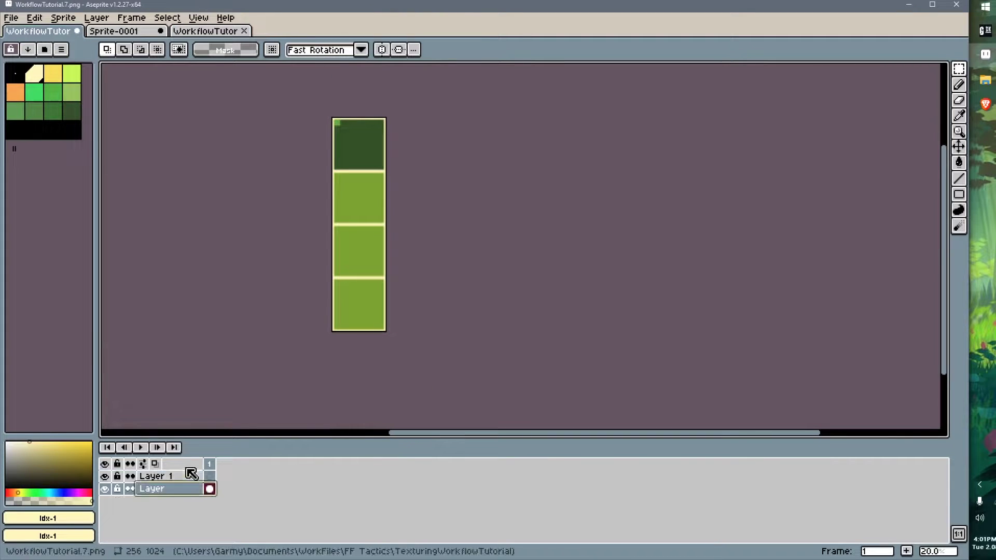
{"action": "right_click", "coordinate": [193, 481]}
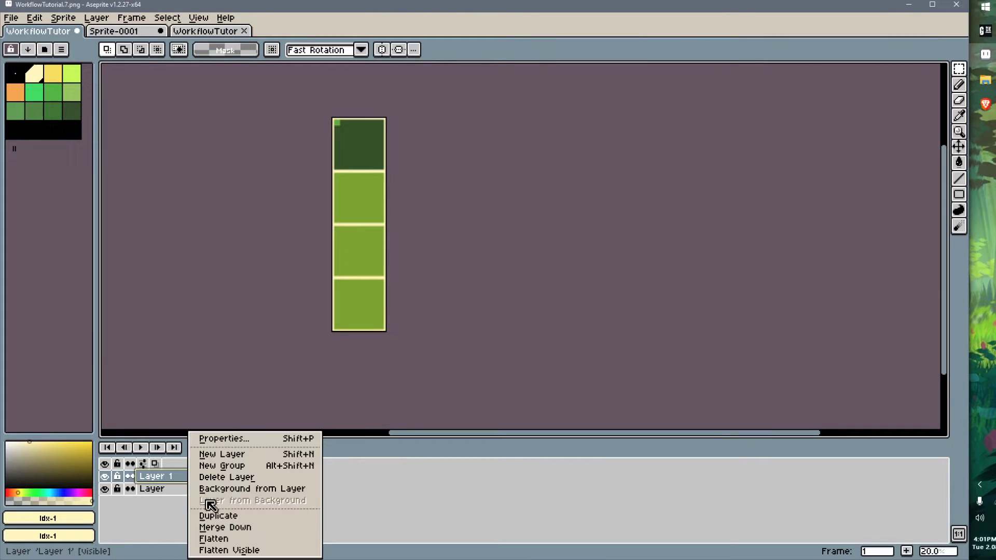
{"action": "left_click", "coordinate": [249, 540]}
- Add a new layer above the flattened one and paste the copied UV map into it
{"action": "right_click", "coordinate": [187, 482]}
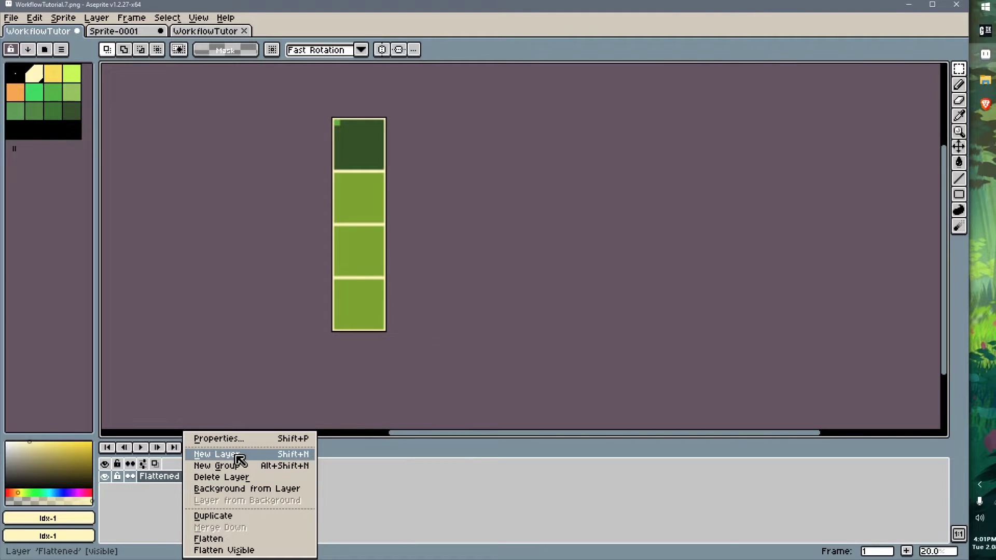
{"action": "left_click", "coordinate": [216, 454]}
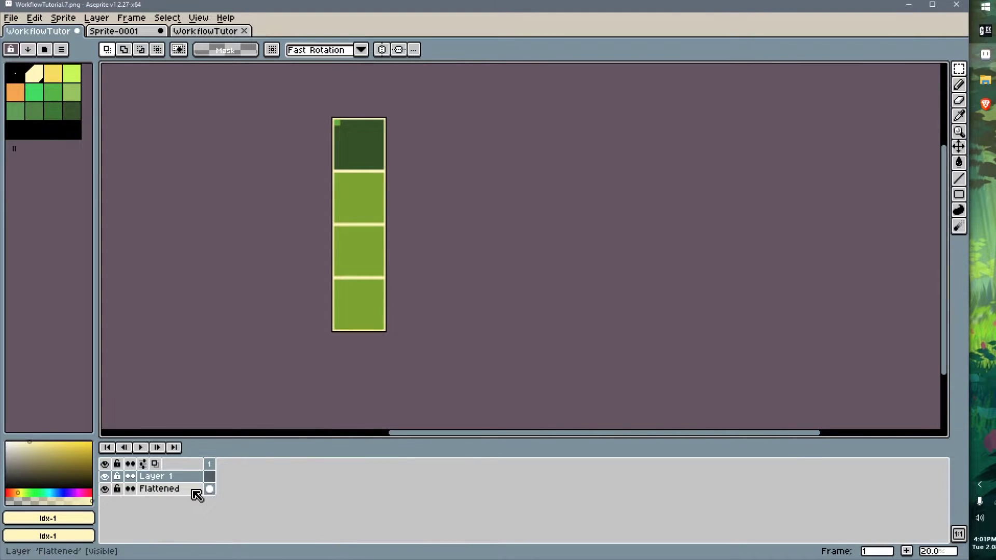
{"action": "key", "text": "ctrl+v"}
{"action": "scroll", "coordinate": [355, 222], "scroll_direction": "up", "scroll_amount": 7}
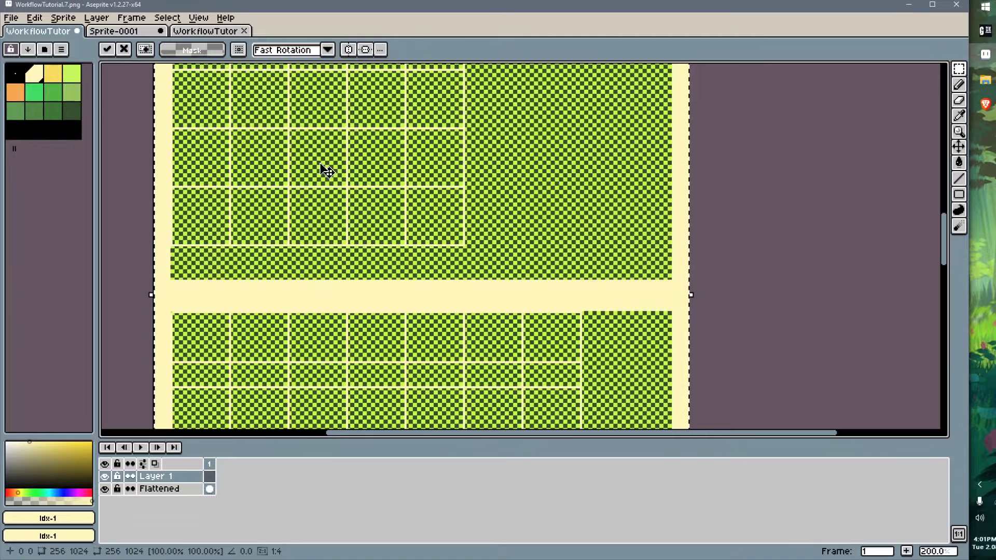
- Commit the pasted UV map on Layer 1 and make the Flattened layer active
{"action": "middle_click_drag", "start_coordinate": [294, 67], "coordinate": [347, 335]}
{"action": "middle_click_drag", "start_coordinate": [333, 233], "coordinate": [329, 429]}
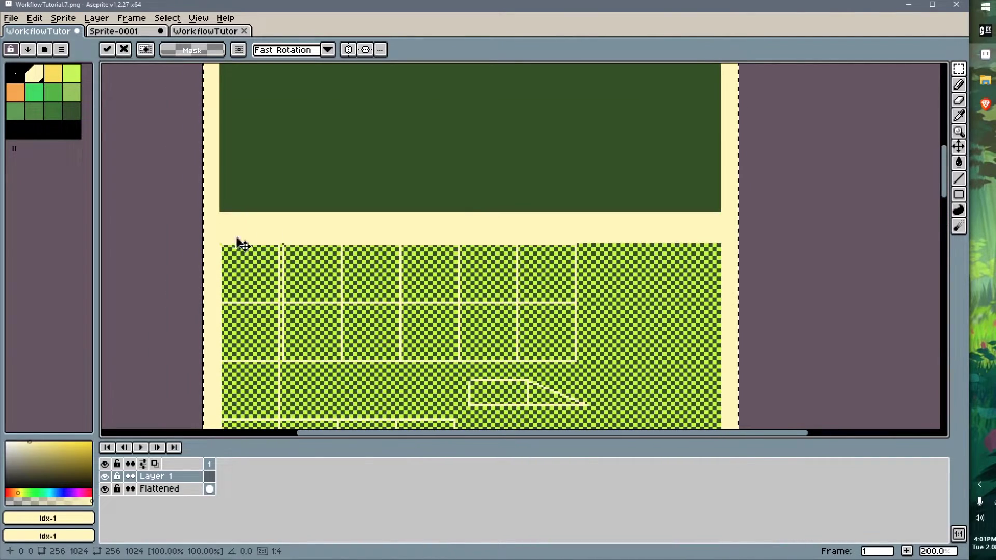
{"action": "left_click", "coordinate": [139, 296]}
{"action": "scroll", "coordinate": [295, 313], "scroll_direction": "down", "scroll_amount": 1}
{"action": "middle_click_drag", "start_coordinate": [351, 340], "coordinate": [337, 197]}
{"action": "middle_click_drag", "start_coordinate": [332, 294], "coordinate": [296, 123]}
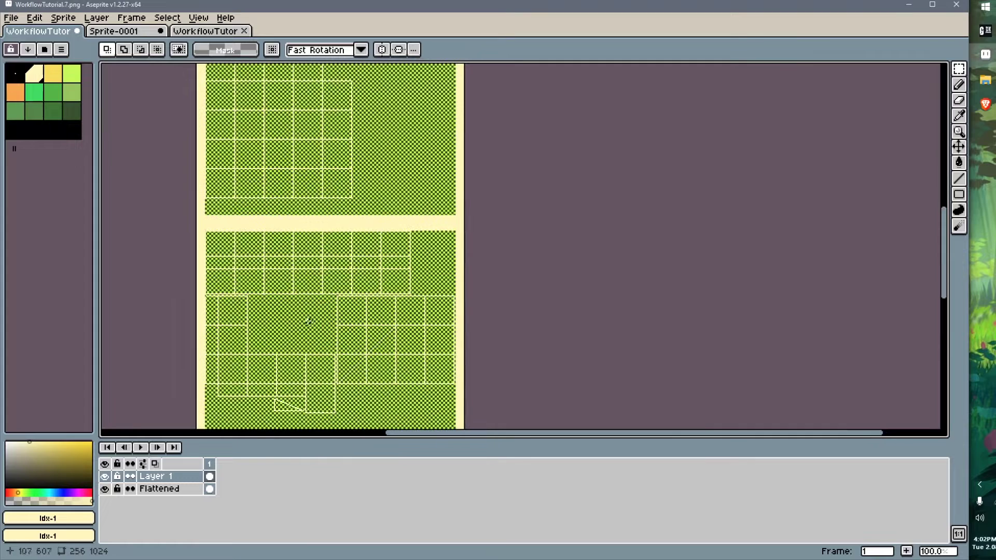
{"action": "scroll", "coordinate": [308, 321], "scroll_direction": "up", "scroll_amount": 5}
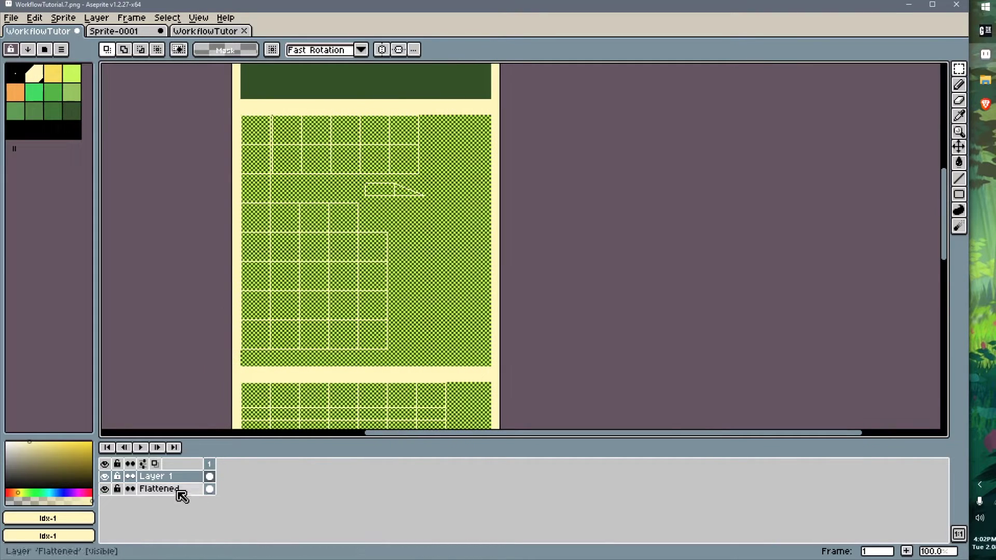
{"action": "left_click", "coordinate": [177, 491]}
{"action": "scroll", "coordinate": [293, 185], "scroll_direction": "up", "scroll_amount": 1}
{"action": "scroll", "coordinate": [293, 186], "scroll_direction": "down", "scroll_amount": 1}
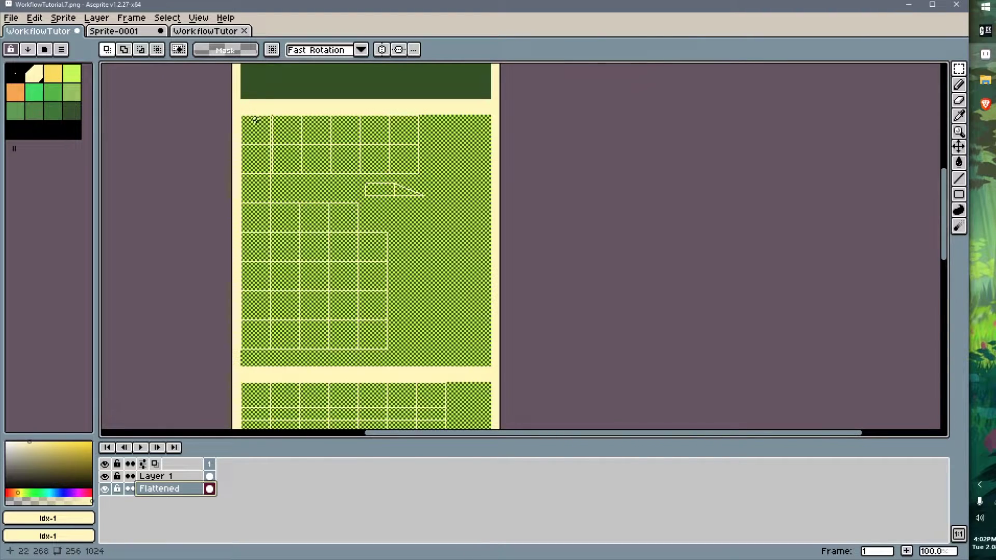
- Paste the grass texture from Sprite-0001 into the Flattened layer, placing its upper-left corner near that of the second texture page
{"action": "left_click", "coordinate": [207, 31]}
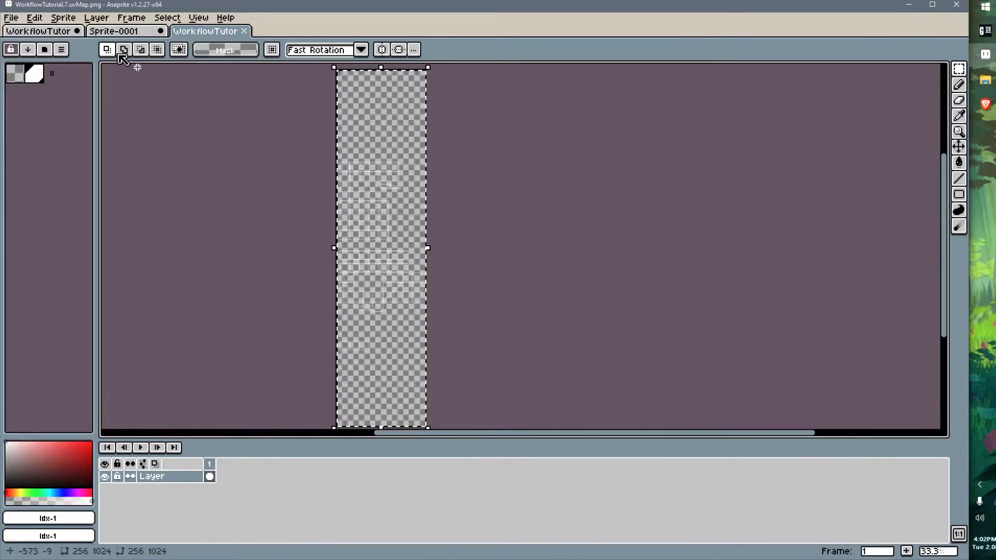
{"action": "left_click", "coordinate": [115, 32]}
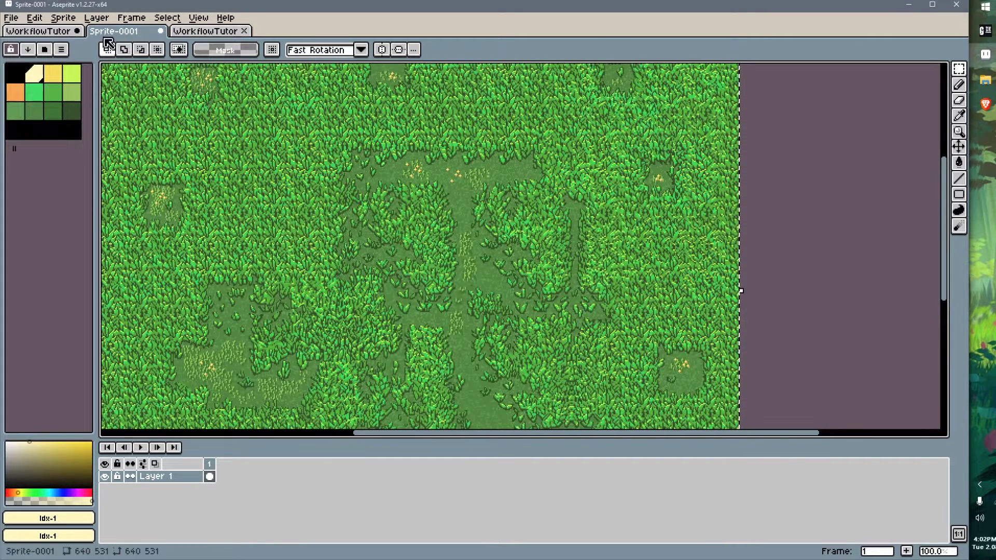
{"action": "scroll", "coordinate": [311, 176], "scroll_direction": "down", "scroll_amount": 1}
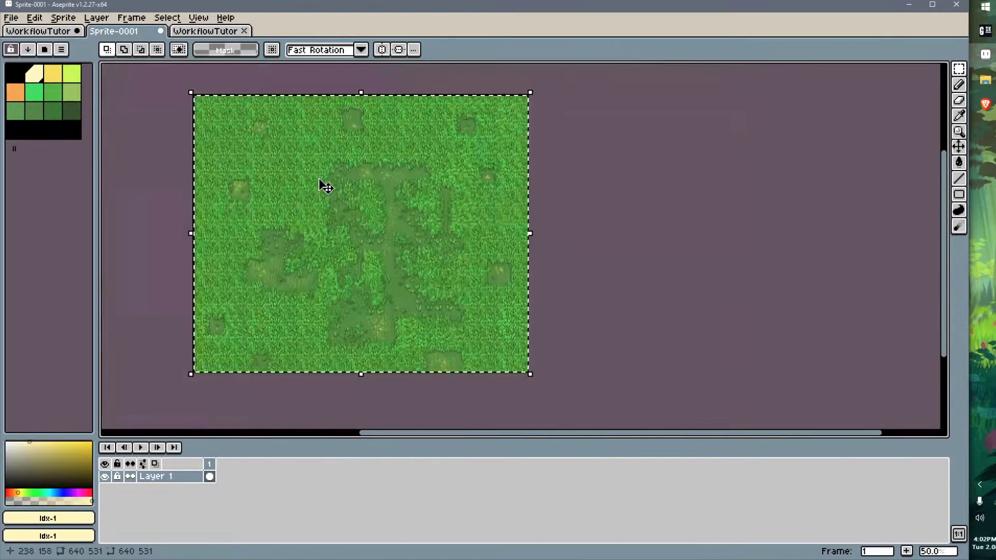
{"action": "left_click", "coordinate": [49, 32]}
{"action": "scroll", "coordinate": [318, 251], "scroll_direction": "down", "scroll_amount": 1}
{"action": "scroll", "coordinate": [326, 267], "scroll_direction": "up", "scroll_amount": 1}
{"action": "key", "text": "ctrl+v"}
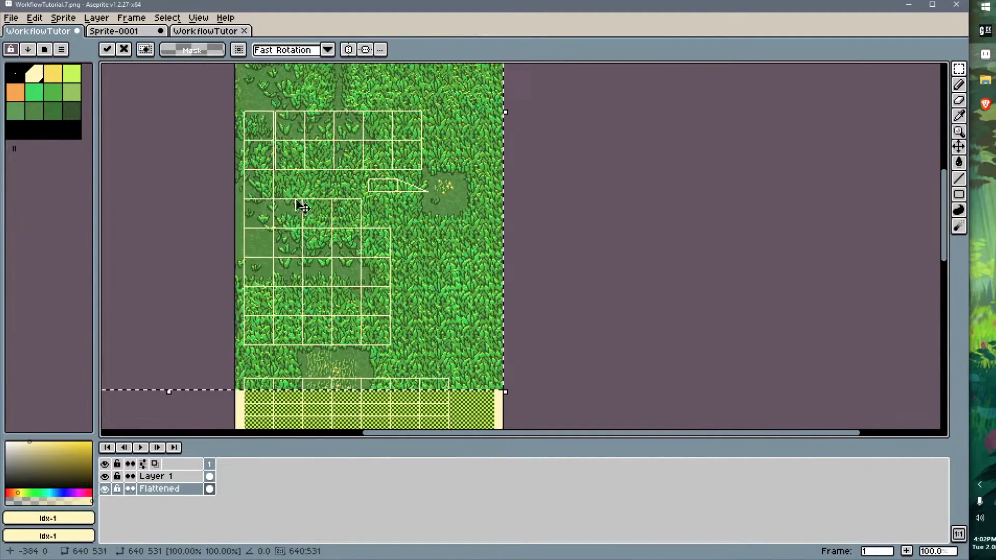
{"action": "left_click_drag", "start_coordinate": [232, 190], "coordinate": [211, 142]}
{"action": "key", "text": "Return"}
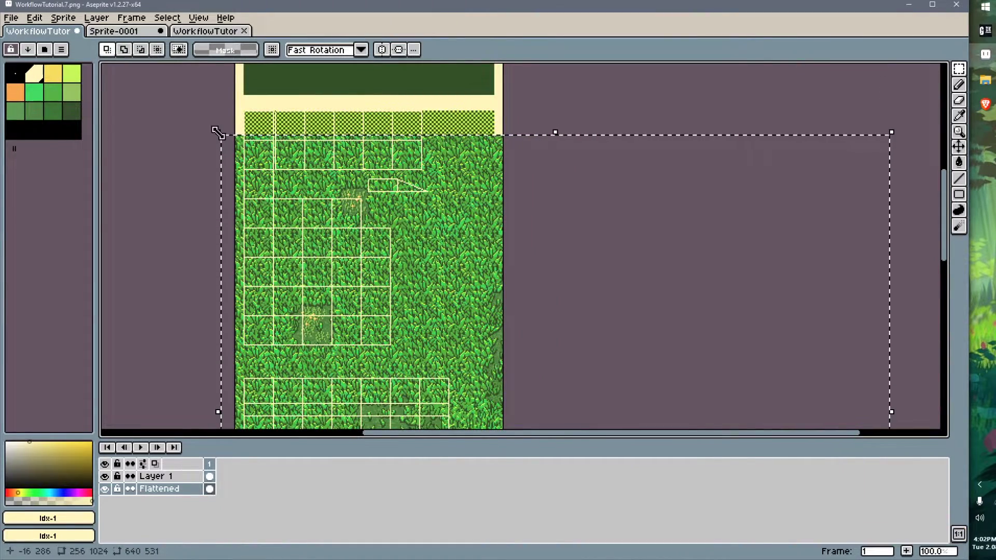
- Scale the pasted grass to about 55% (354 × 294) and align it with the upper-left corner of the second page's UV grid
{"action": "left_click_drag", "start_coordinate": [218, 130], "coordinate": [538, 362], "text": "shift"}
{"action": "left_click_drag", "start_coordinate": [624, 409], "coordinate": [341, 139]}
{"action": "scroll", "coordinate": [311, 140], "scroll_direction": "up", "scroll_amount": 4}
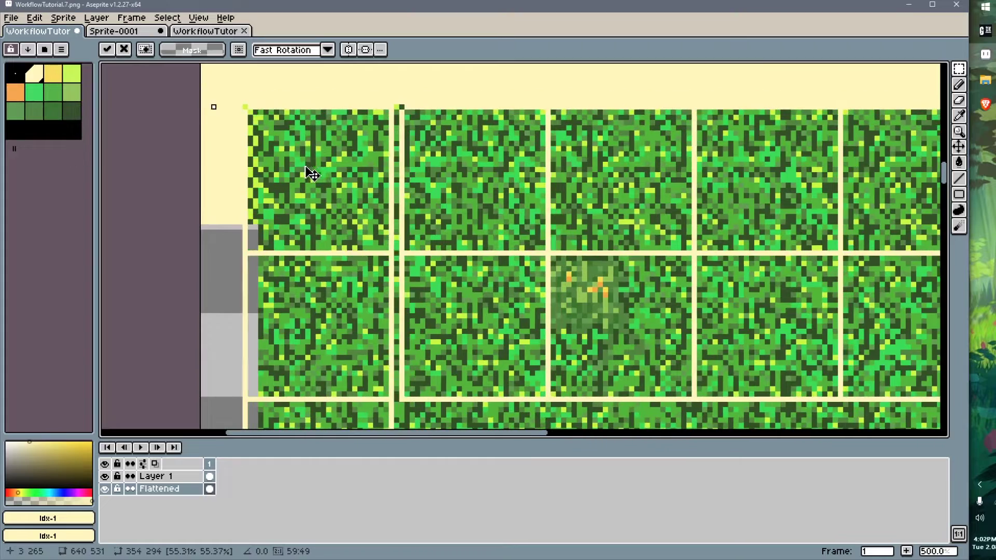
{"action": "left_click_drag", "start_coordinate": [311, 173], "coordinate": [297, 169]}
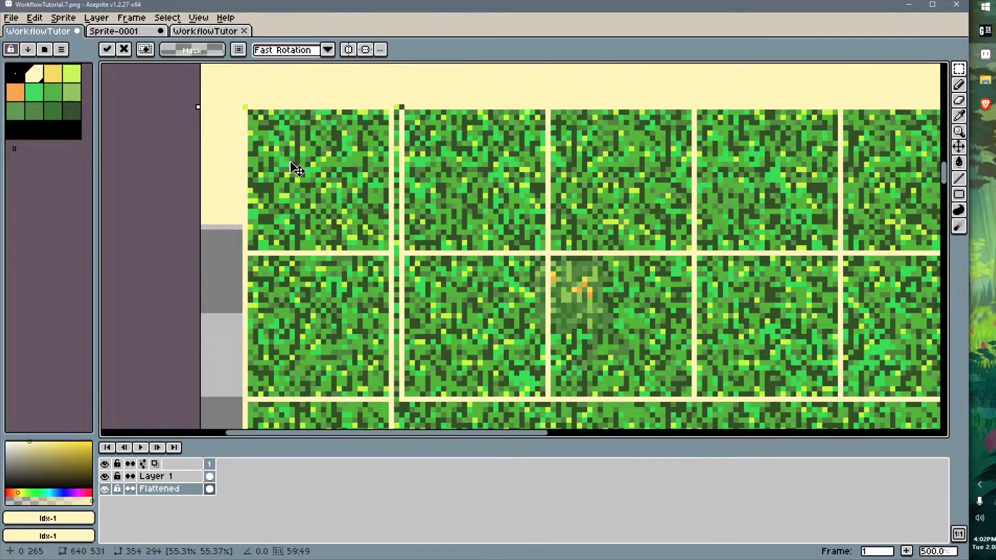
{"action": "scroll", "coordinate": [298, 168], "scroll_direction": "down", "scroll_amount": 5}
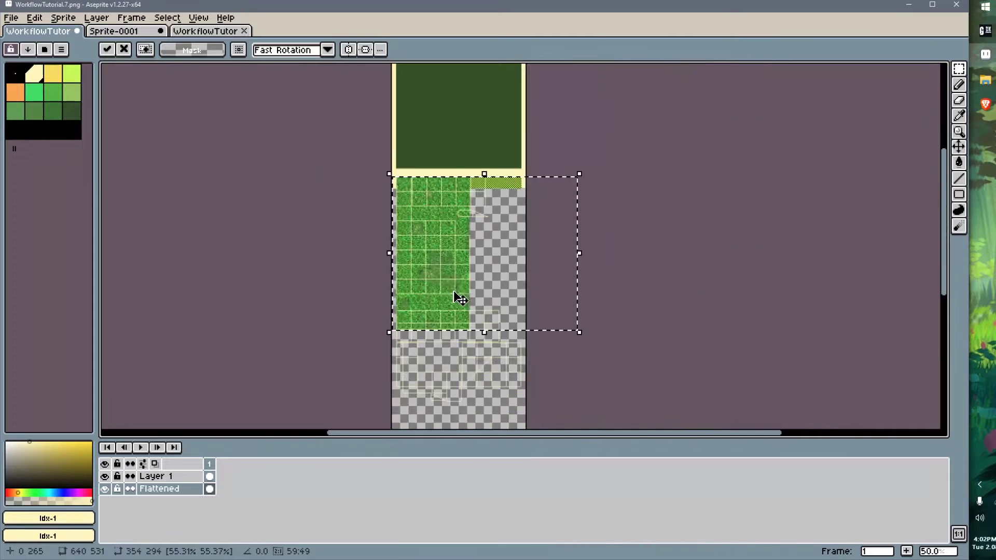
{"action": "scroll", "coordinate": [447, 275], "scroll_direction": "up", "scroll_amount": 4}
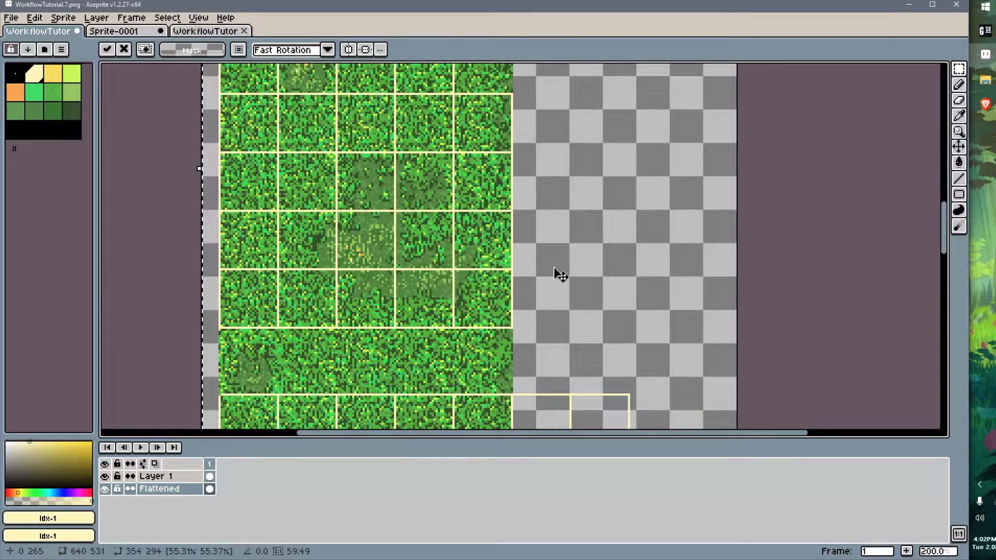
{"action": "key", "text": "ctrl+d"}
- Hide the UV map layer above the grass texture
{"action": "scroll", "coordinate": [449, 248], "scroll_direction": "down", "scroll_amount": 1}
{"action": "middle_click_drag", "start_coordinate": [446, 232], "coordinate": [422, 266]}
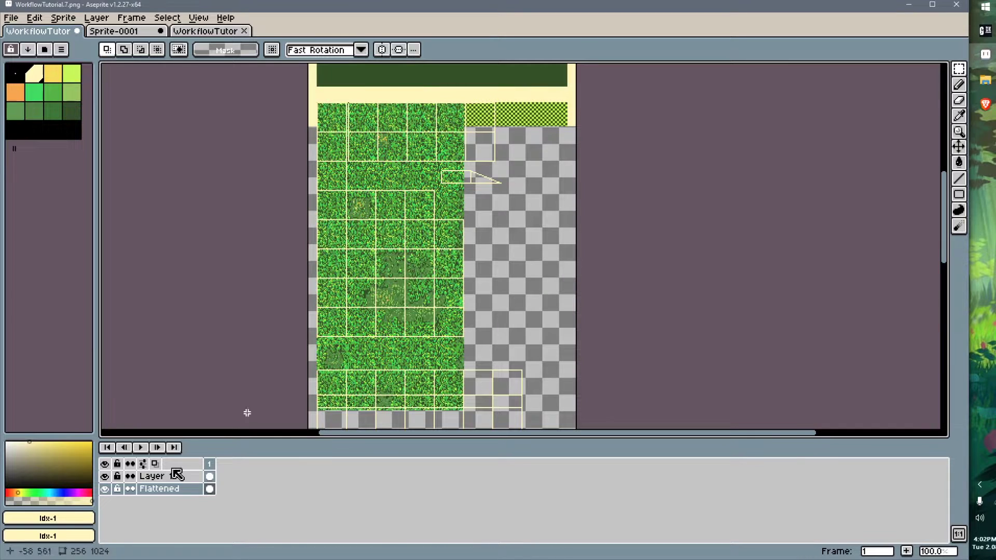
{"action": "left_click", "coordinate": [105, 476]}
{"action": "middle_click_drag", "start_coordinate": [426, 266], "coordinate": [391, 264]}
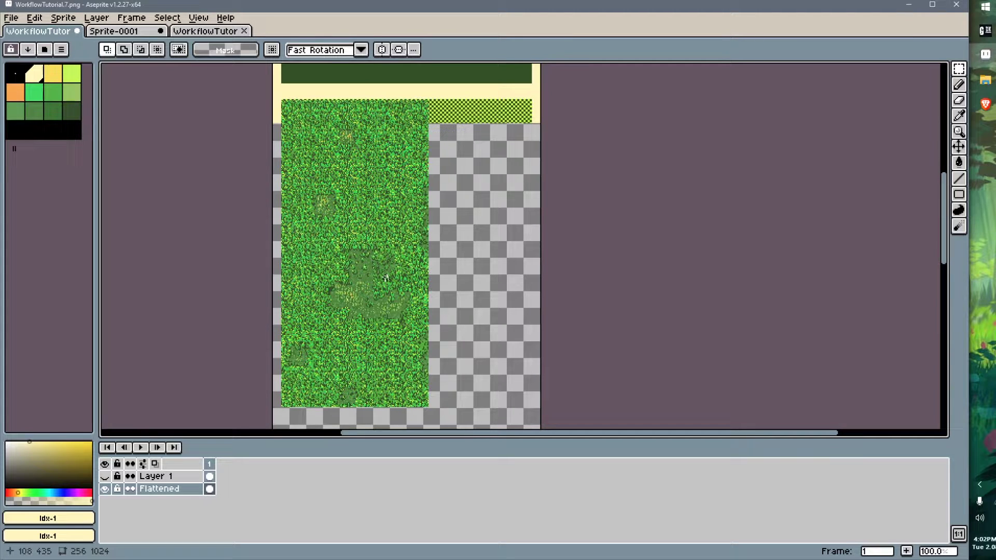
- Save WorkflowTutorial.7.png with the default.act palette loaded, and undo the palette load
{"action": "key", "text": "ctrl+alt+o"}
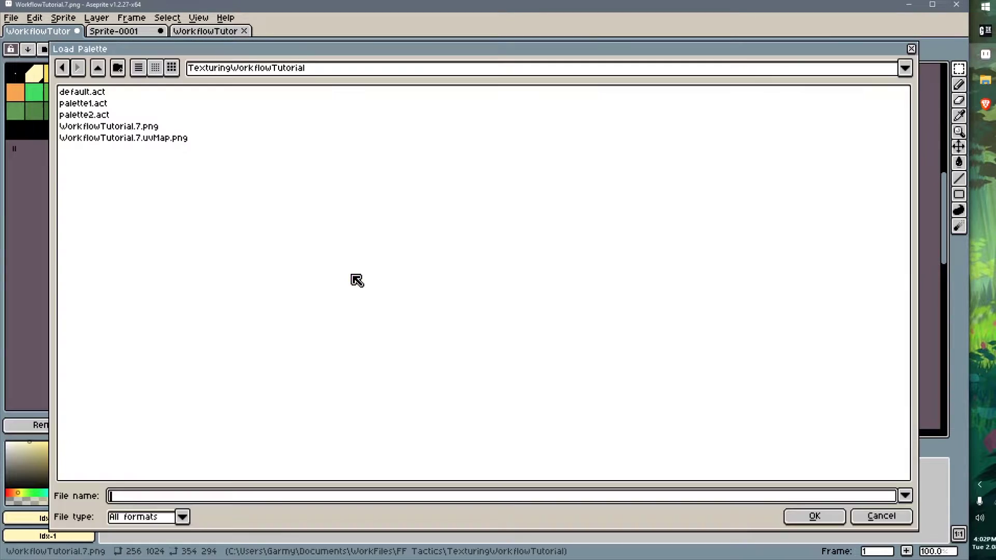
{"action": "double_click", "coordinate": [92, 94]}
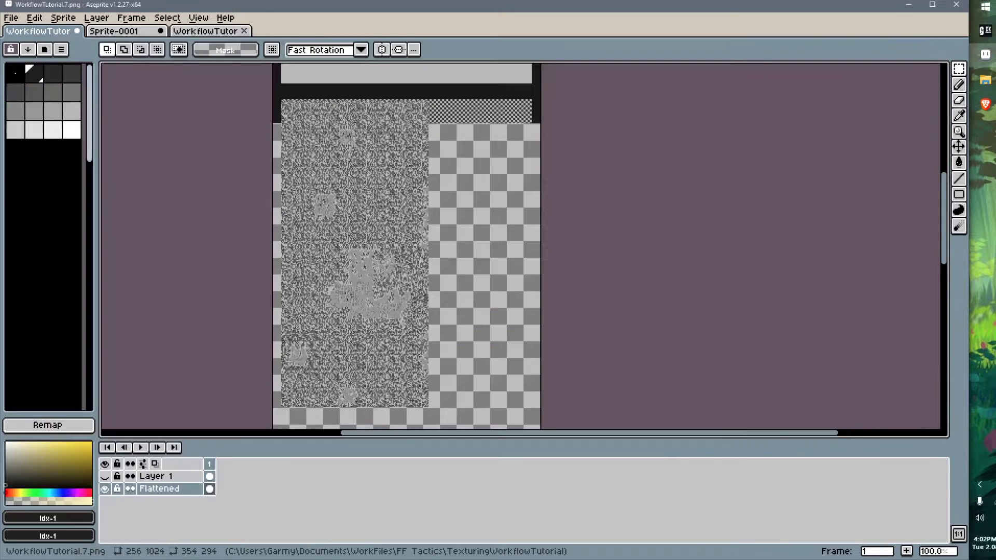
{"action": "key", "text": "ctrl+s"}
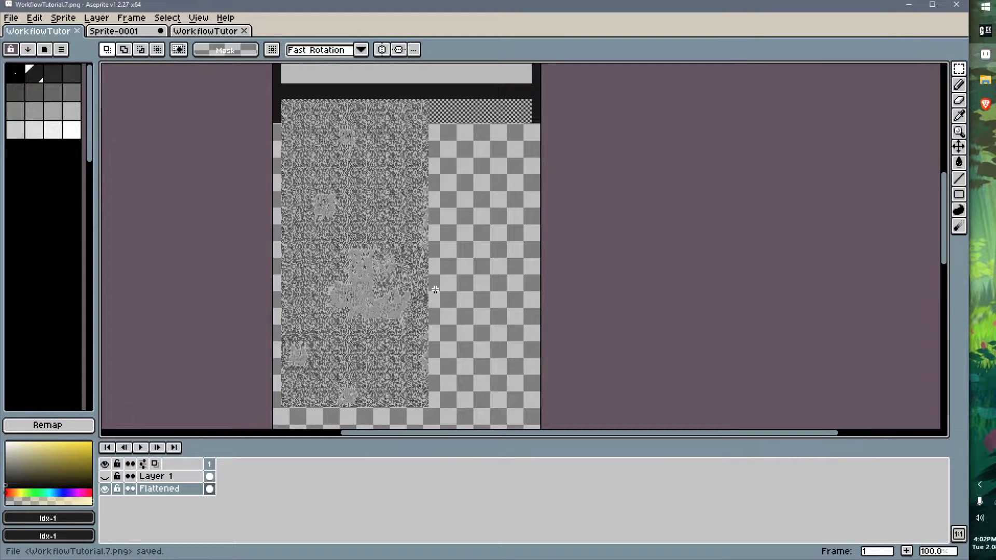
{"action": "key", "text": "ctrl+z"}
- Switch to GaneshaDx and examine how the scaled grass texture looks on the map
{"action": "key", "text": "alt+Tab"}
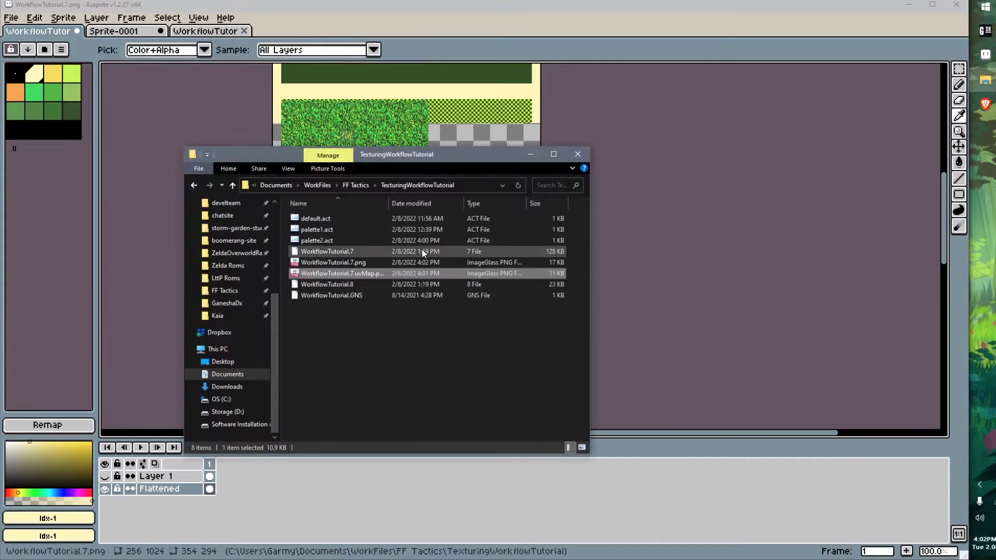
{"action": "key", "text": "alt+Tab"}
{"action": "key", "text": "alt+Tab"}
{"action": "key", "text": "alt+Tab"}
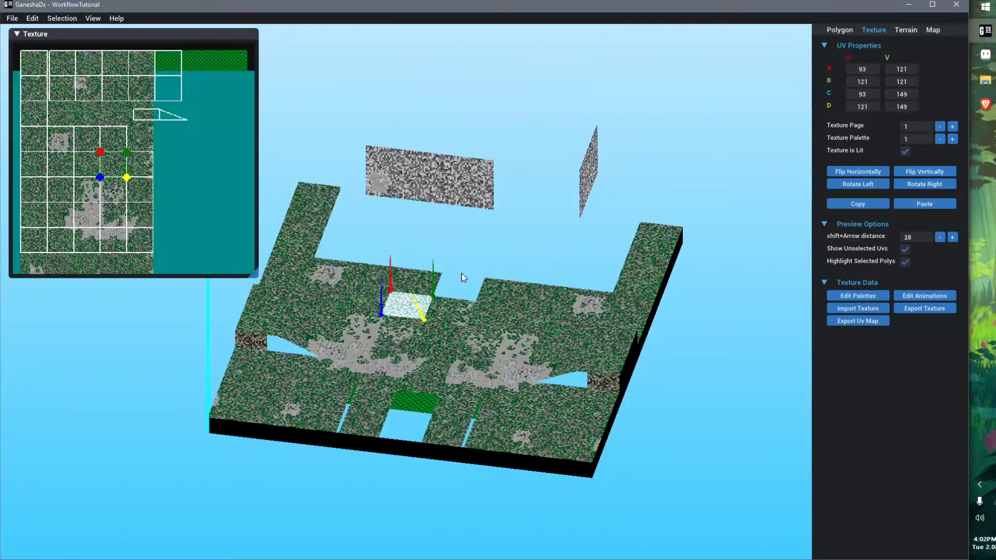
{"action": "scroll", "coordinate": [485, 336], "scroll_direction": "up", "scroll_amount": 4}
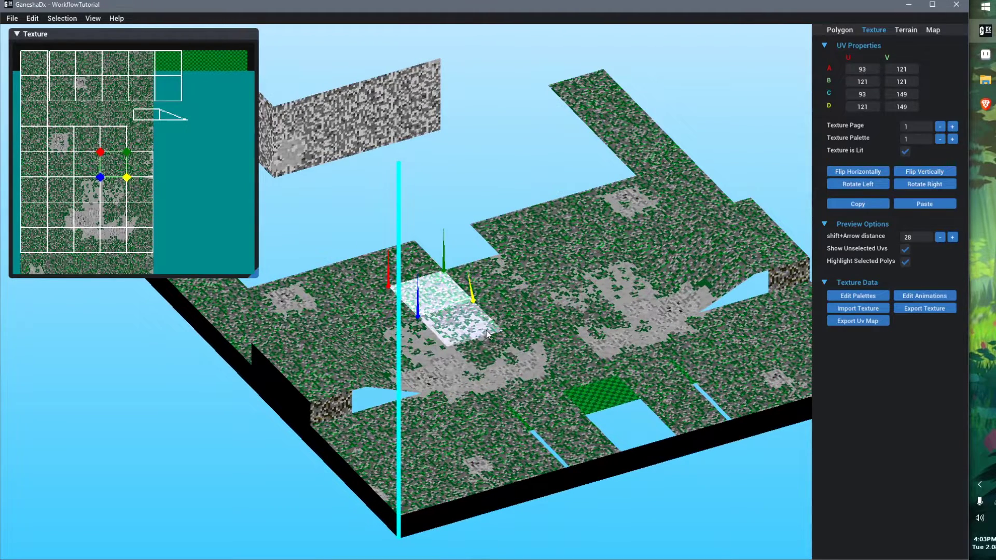
{"action": "scroll", "coordinate": [487, 330], "scroll_direction": "down", "scroll_amount": 3}
- Switch to Aseprite, save the texture sheet again with the default.act palette loaded, and undo the palette load
{"action": "key", "text": "alt+Tab"}
{"action": "scroll", "coordinate": [326, 202], "scroll_direction": "down", "scroll_amount": 2}
{"action": "middle_click_drag", "start_coordinate": [327, 211], "coordinate": [324, 211]}
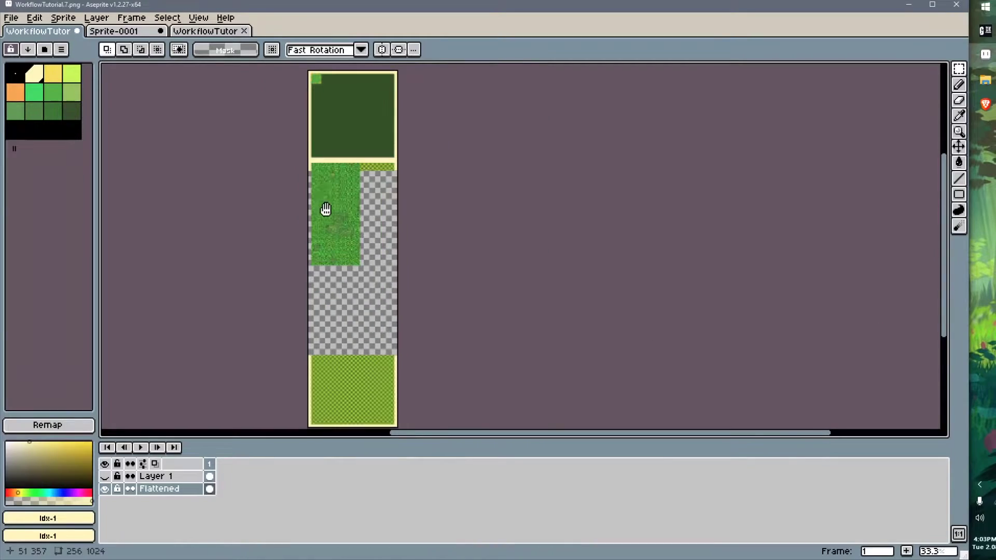
{"action": "key", "text": "ctrl+alt+o"}
{"action": "double_click", "coordinate": [98, 96]}
{"action": "key", "text": "ctrl+s"}
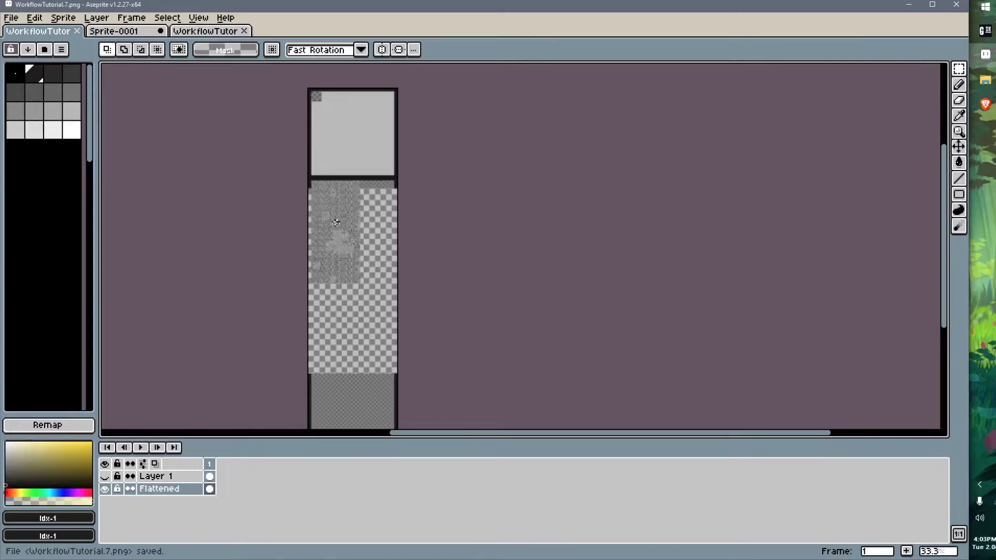
{"action": "key", "text": "ctrl+z"}
- Switch to GaneshaDx and select the wall polygons to check their placement on the second texture page
{"action": "key", "text": "alt+Tab"}
{"action": "middle_click_drag", "start_coordinate": [418, 303], "coordinate": [432, 310]}
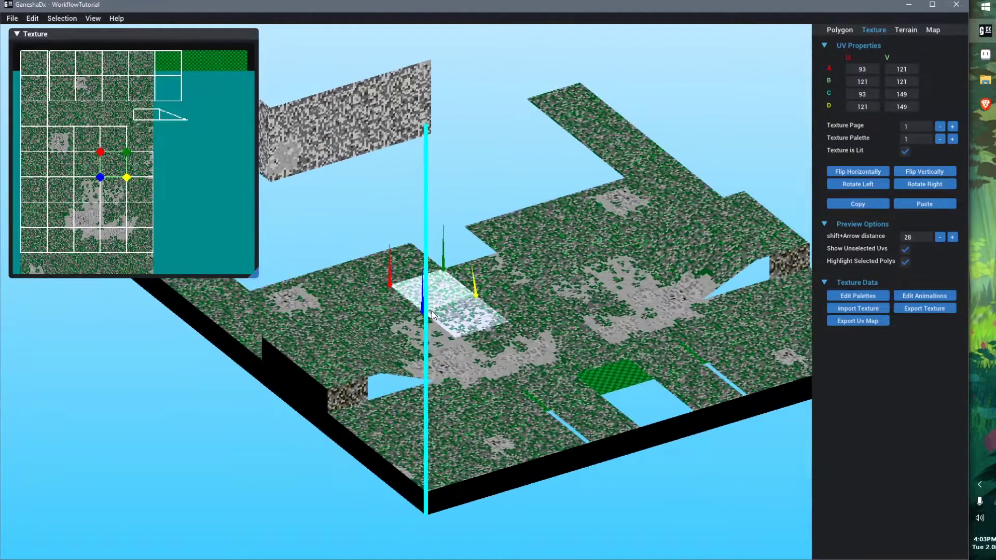
{"action": "left_click", "coordinate": [436, 176]}
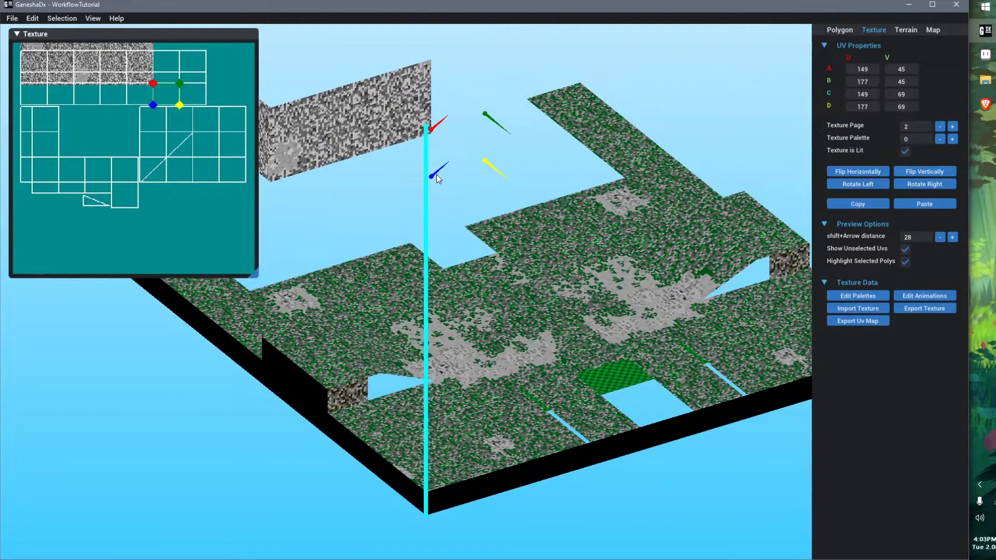
{"action": "left_click", "coordinate": [406, 194]}
- Switch to Aseprite and undo the scaling and pasting of the grass texture on the sheet
{"action": "key", "text": "alt+Tab"}
{"action": "scroll", "coordinate": [375, 267], "scroll_direction": "up", "scroll_amount": 1}
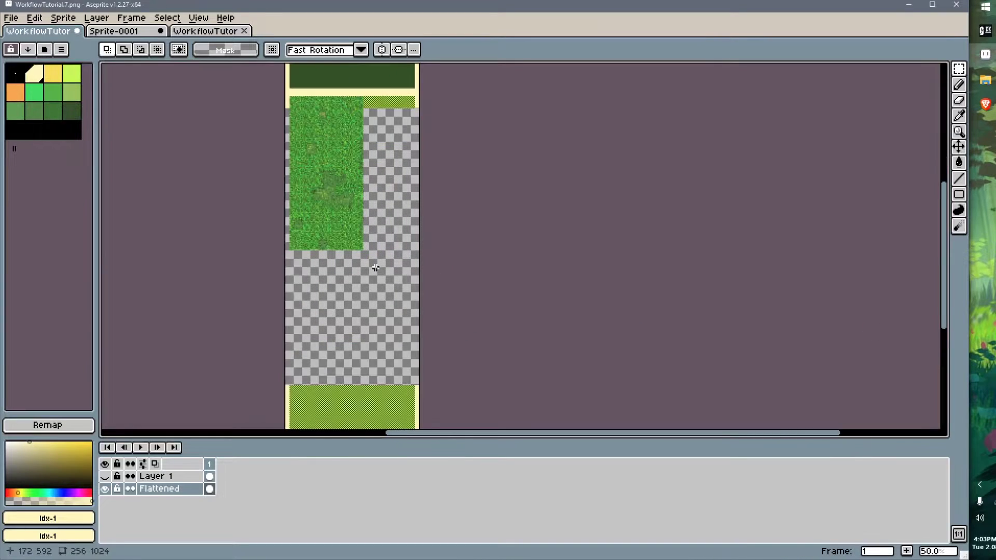
{"action": "key", "text": "ctrl+z"}
{"action": "key", "text": "ctrl+z"}
{"action": "key", "text": "ctrl+z"}
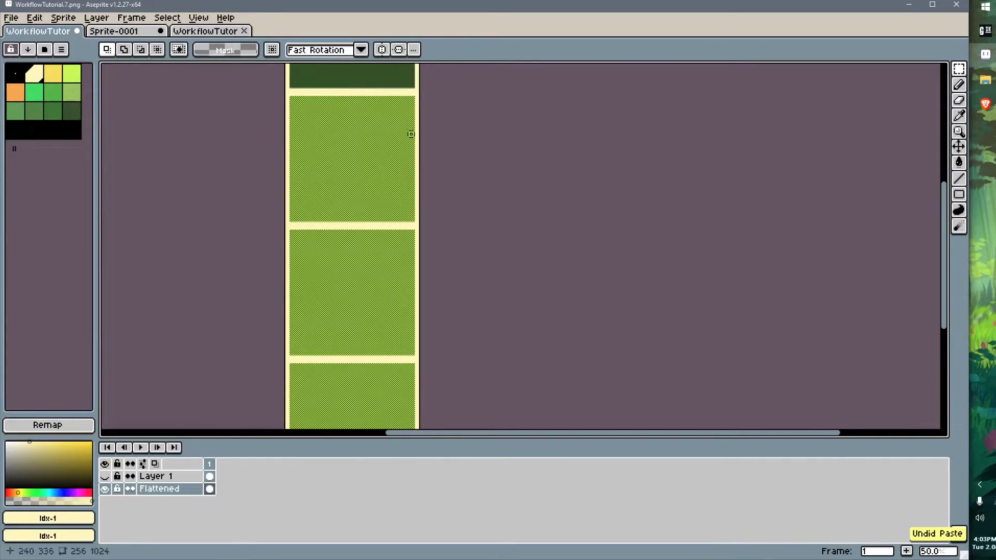
- Select the entire grass texture in Sprite-0001 and return to the WorkflowTutorial.7.png sheet
{"action": "left_click", "coordinate": [207, 31]}
{"action": "left_click", "coordinate": [119, 31]}
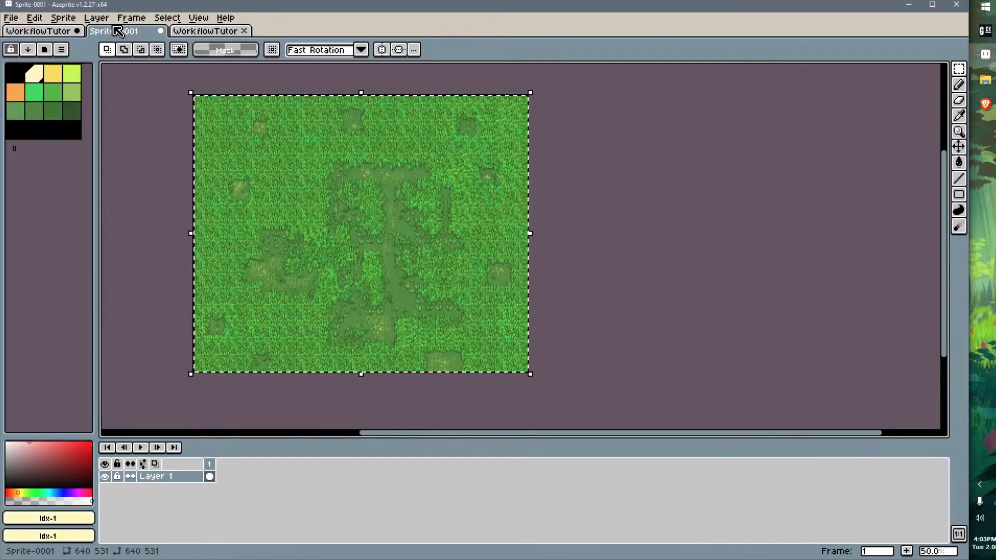
{"action": "left_click_drag", "start_coordinate": [289, 173], "coordinate": [334, 175]}
{"action": "key", "text": "ctrl+d"}
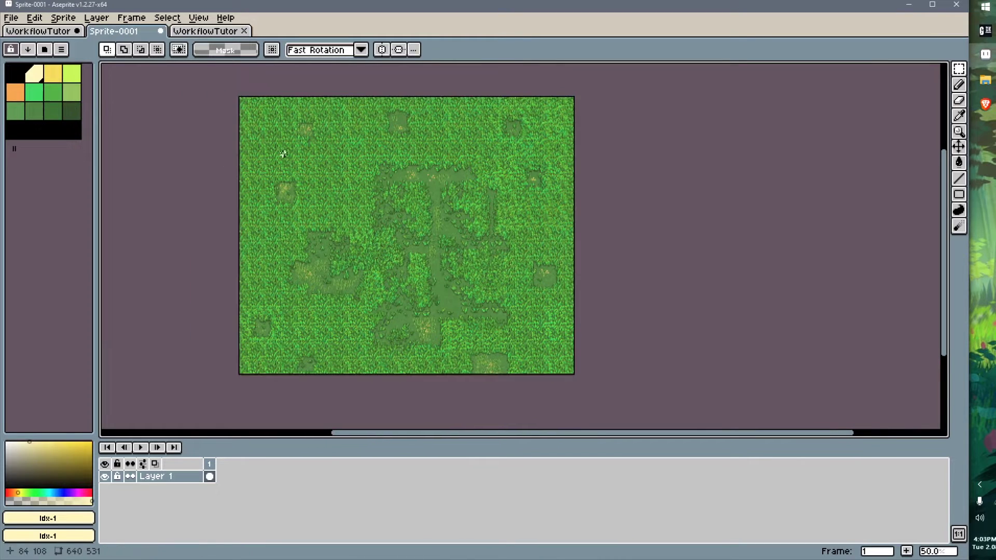
{"action": "key", "text": "ctrl+a"}
{"action": "left_click", "coordinate": [39, 31]}
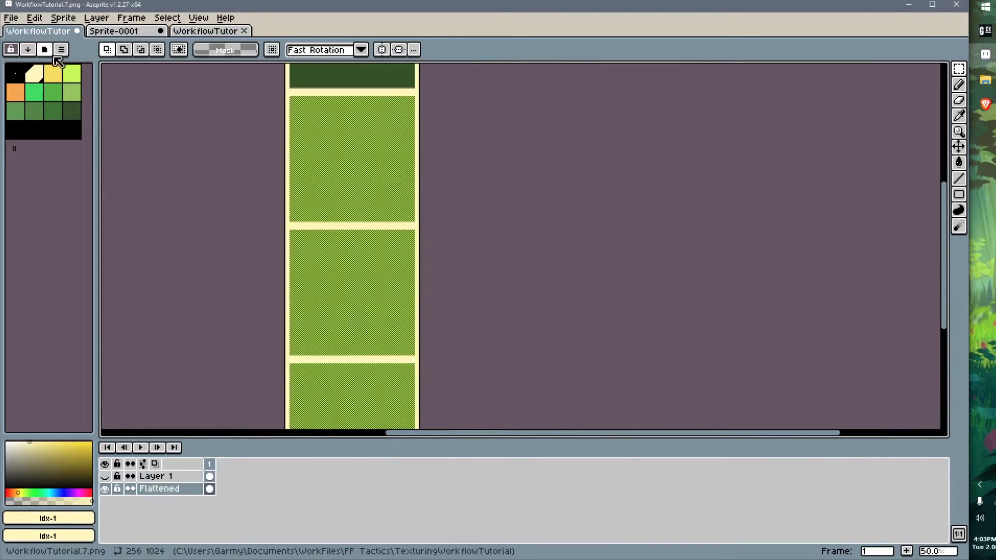
- Try pasting the grass texture scaled to about 40% near the upper-left corner of the second texture page
{"action": "key", "text": "ctrl+v"}
{"action": "left_click_drag", "start_coordinate": [326, 180], "coordinate": [543, 326]}
{"action": "left_click_drag", "start_coordinate": [301, 102], "coordinate": [534, 285]}
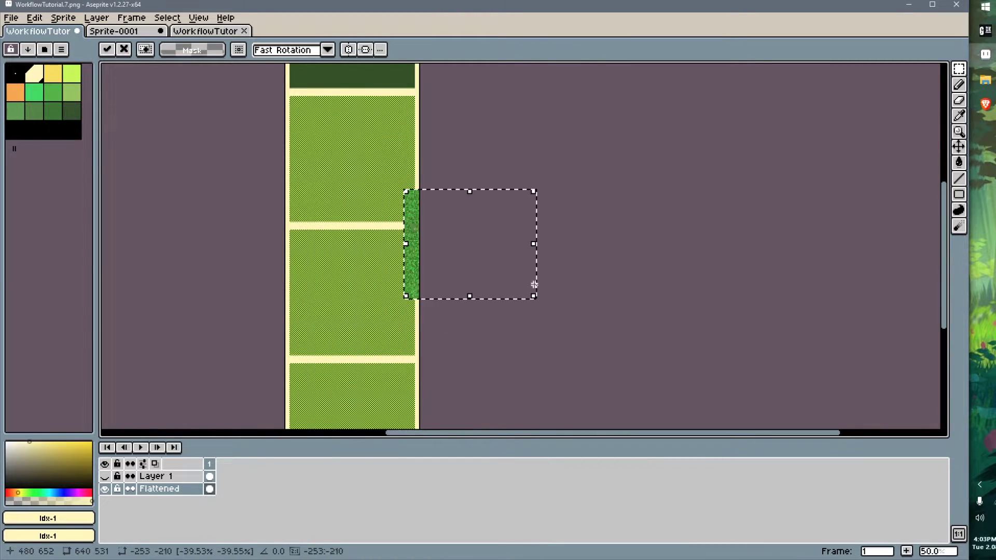
{"action": "left_click_drag", "start_coordinate": [480, 251], "coordinate": [356, 164]}
{"action": "scroll", "coordinate": [309, 134], "scroll_direction": "up", "scroll_amount": 3}
{"action": "middle_click_drag", "start_coordinate": [308, 135], "coordinate": [249, 298]}
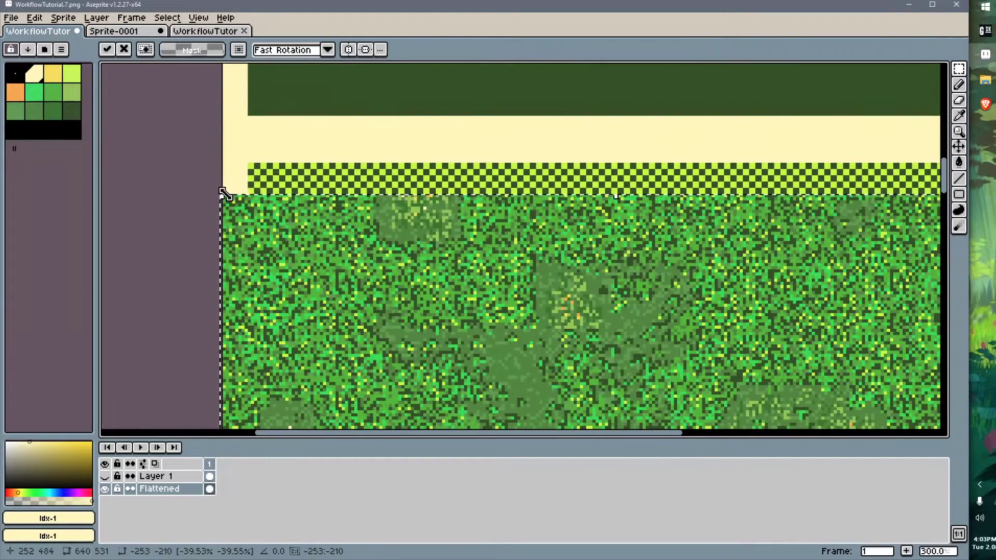
{"action": "key", "text": "Return"}
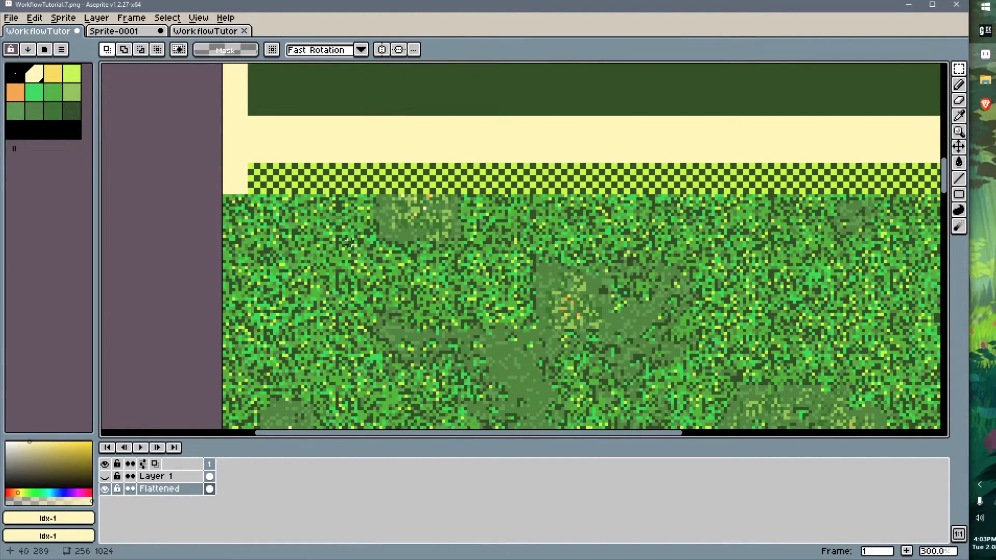
- Undo the scaling and pasting of the reduced grass texture on the sheet
{"action": "key", "text": "ctrl+z"}
{"action": "key", "text": "ctrl+z"}
- Try pasting the grass texture at full size directly onto the Flattened layer, starting at the second texture page
{"action": "key", "text": "ctrl+v"}
{"action": "left_click_drag", "start_coordinate": [313, 110], "coordinate": [425, 437]}
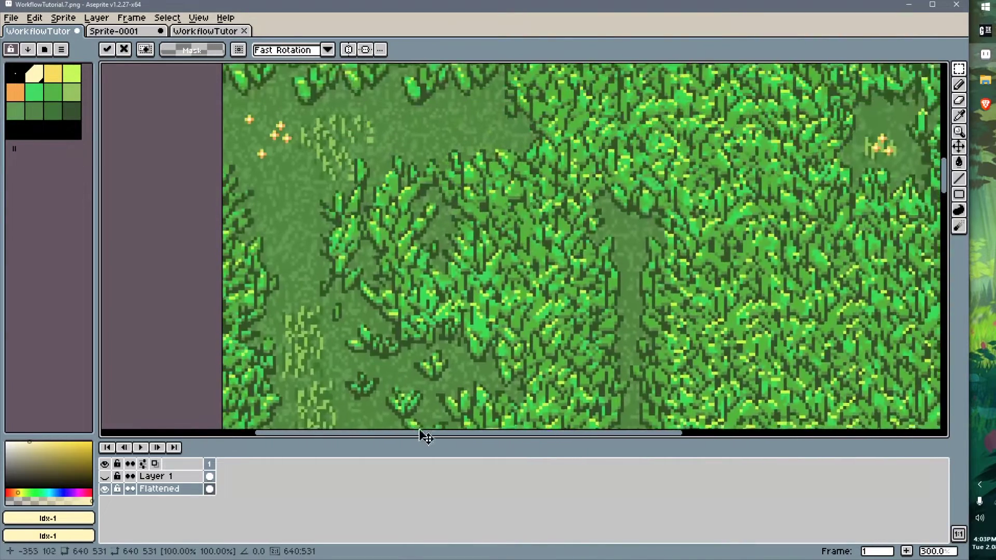
{"action": "scroll", "coordinate": [389, 277], "scroll_direction": "down", "scroll_amount": 4}
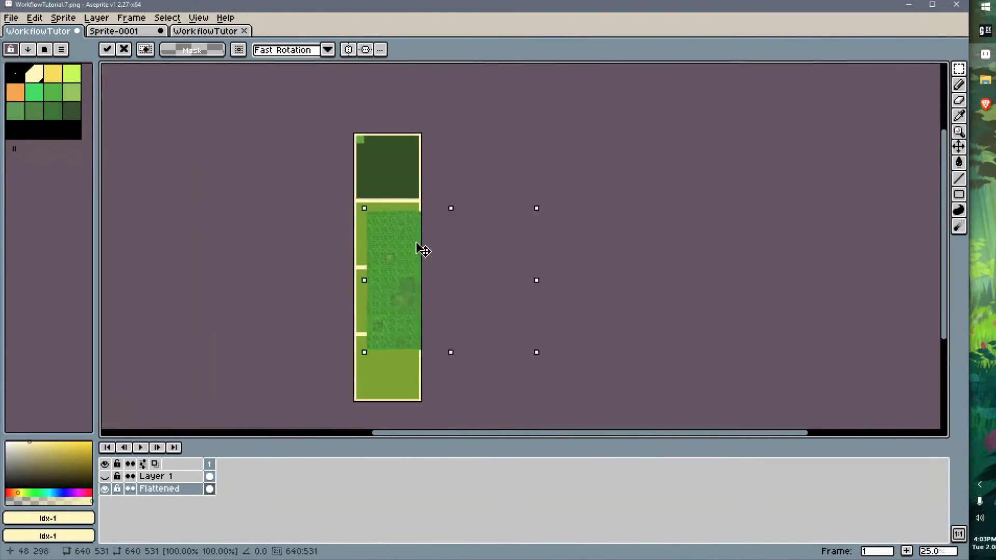
{"action": "left_click_drag", "start_coordinate": [423, 250], "coordinate": [398, 241]}
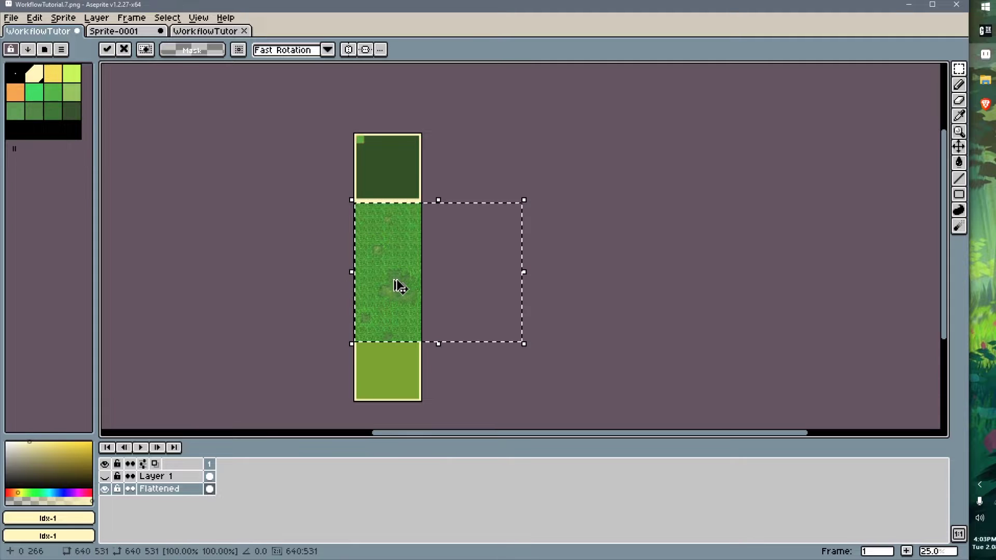
{"action": "key", "text": "ctrl+z"}
- Add a new layer above Flattened and paste the full-size grass texture, aligned with the upper-left inner corner of the second texture page
{"action": "right_click", "coordinate": [158, 489]}
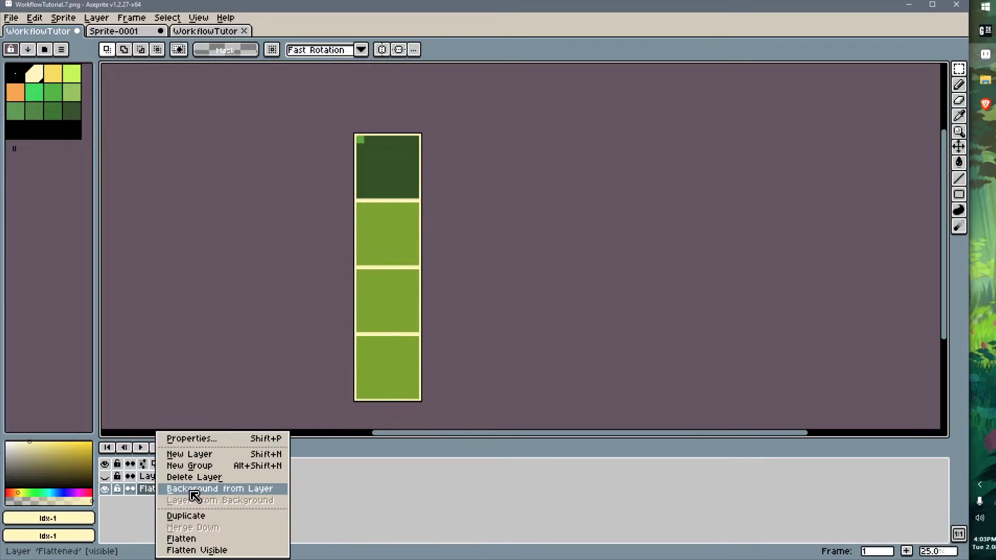
{"action": "left_click", "coordinate": [220, 455]}
{"action": "key", "text": "ctrl+v"}
{"action": "left_click_drag", "start_coordinate": [327, 213], "coordinate": [426, 282]}
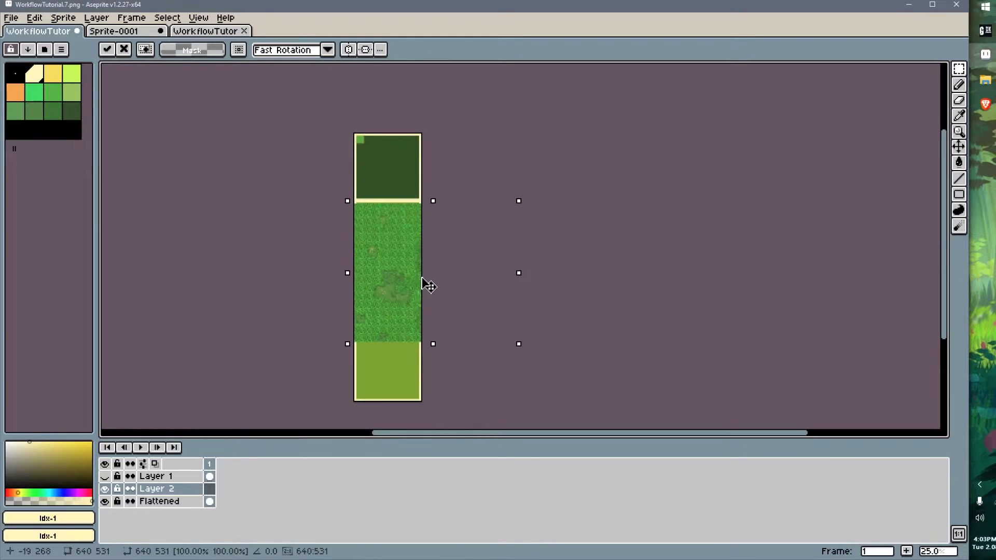
{"action": "scroll", "coordinate": [388, 270], "scroll_direction": "up", "scroll_amount": 2}
{"action": "scroll", "coordinate": [382, 256], "scroll_direction": "down", "scroll_amount": 1}
{"action": "left_click_drag", "start_coordinate": [378, 222], "coordinate": [380, 171]}
{"action": "scroll", "coordinate": [382, 171], "scroll_direction": "up", "scroll_amount": 4}
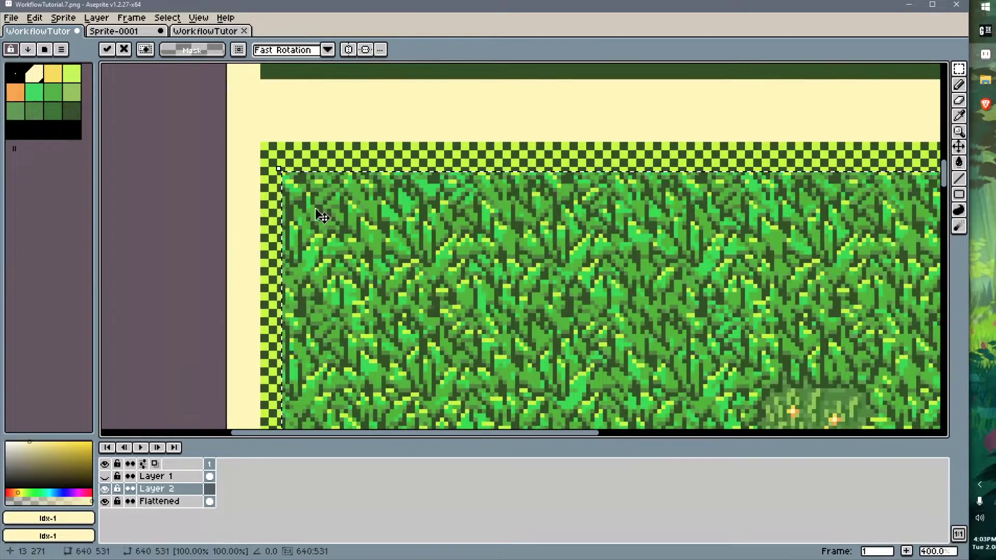
{"action": "left_click_drag", "start_coordinate": [321, 216], "coordinate": [297, 185]}
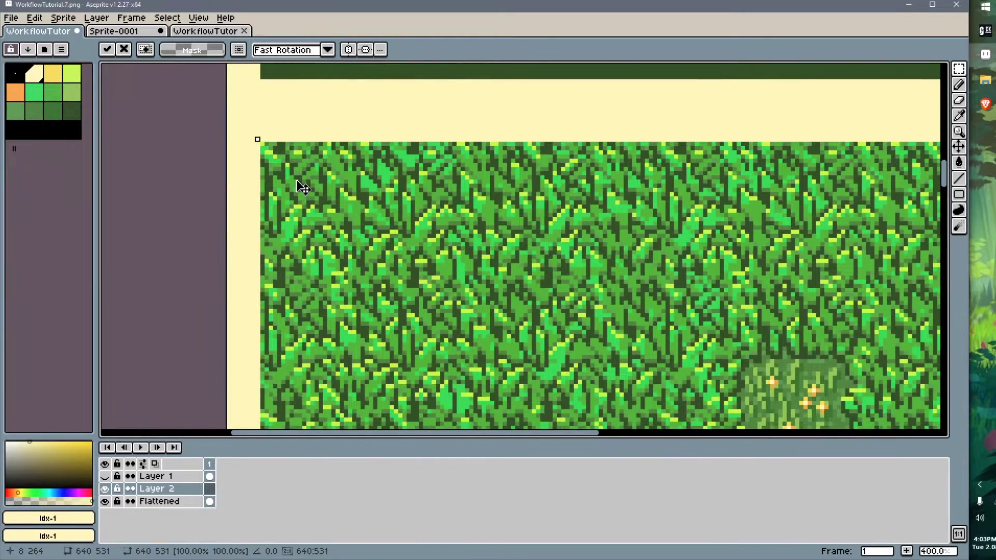
{"action": "left_click", "coordinate": [191, 226]}
- Select the cream border on the Flattened layer with the Magic Wand and clear the grass covering it on Layer 2
{"action": "scroll", "coordinate": [408, 234], "scroll_direction": "down", "scroll_amount": 2}
{"action": "scroll", "coordinate": [408, 234], "scroll_direction": "down", "scroll_amount": 2}
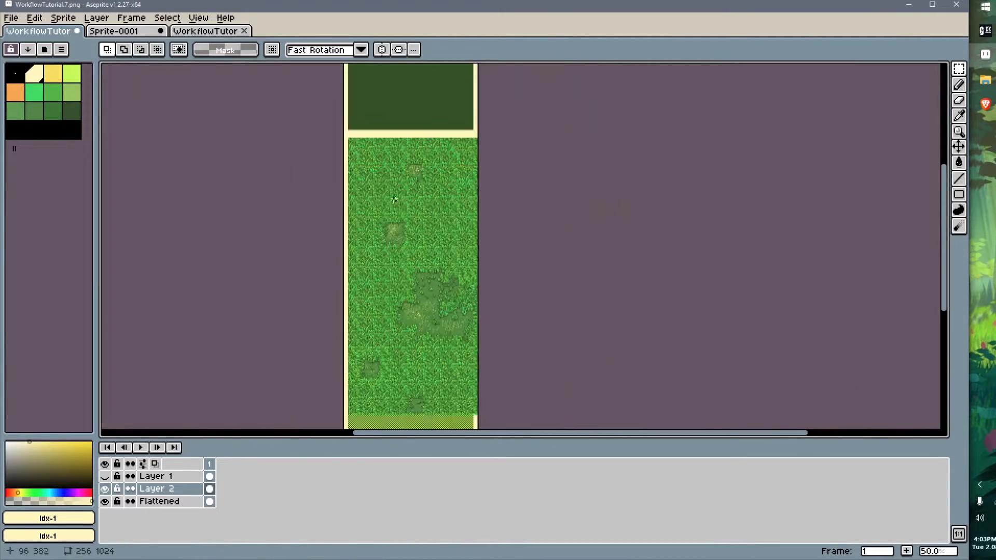
{"action": "left_click", "coordinate": [158, 501]}
{"action": "key", "text": "w"}
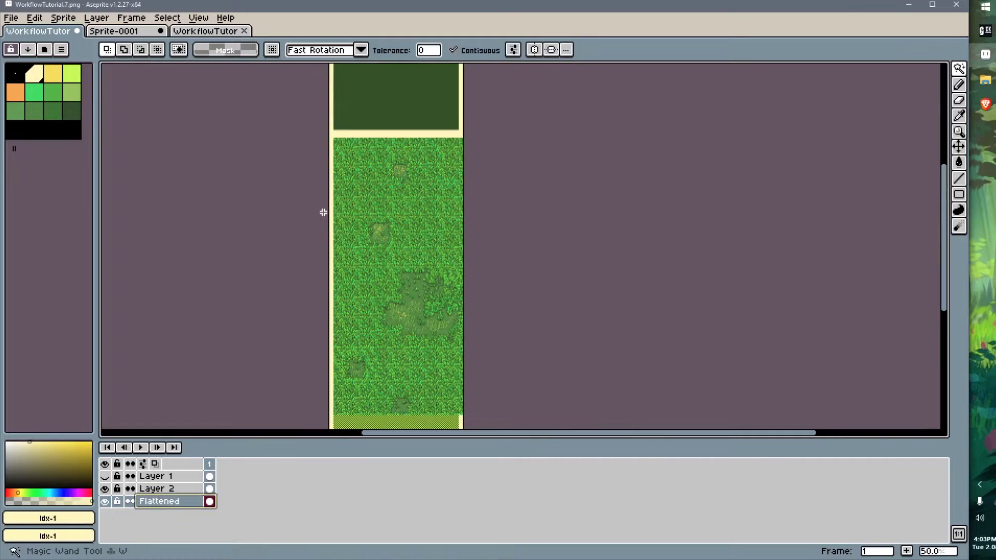
{"action": "left_click", "coordinate": [353, 134]}
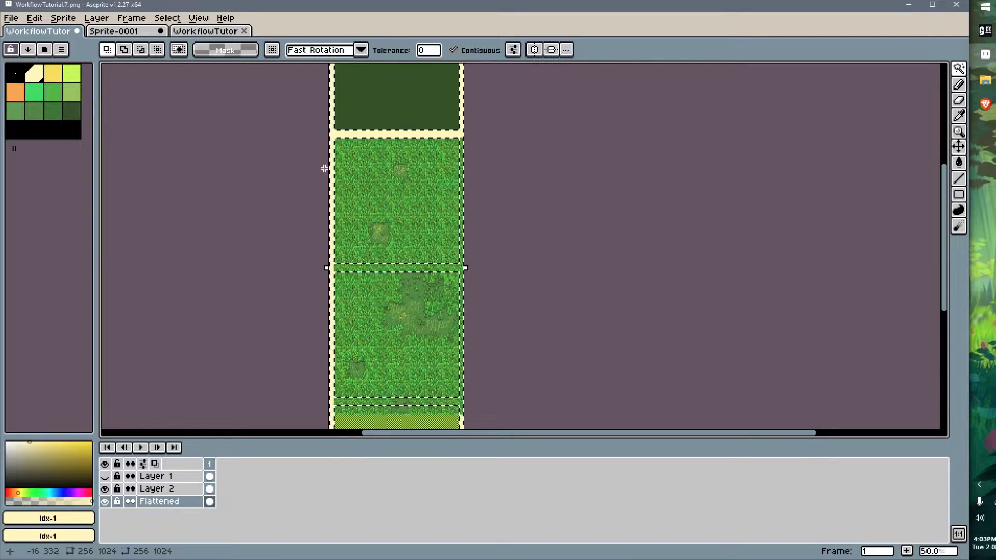
{"action": "left_click", "coordinate": [176, 488]}
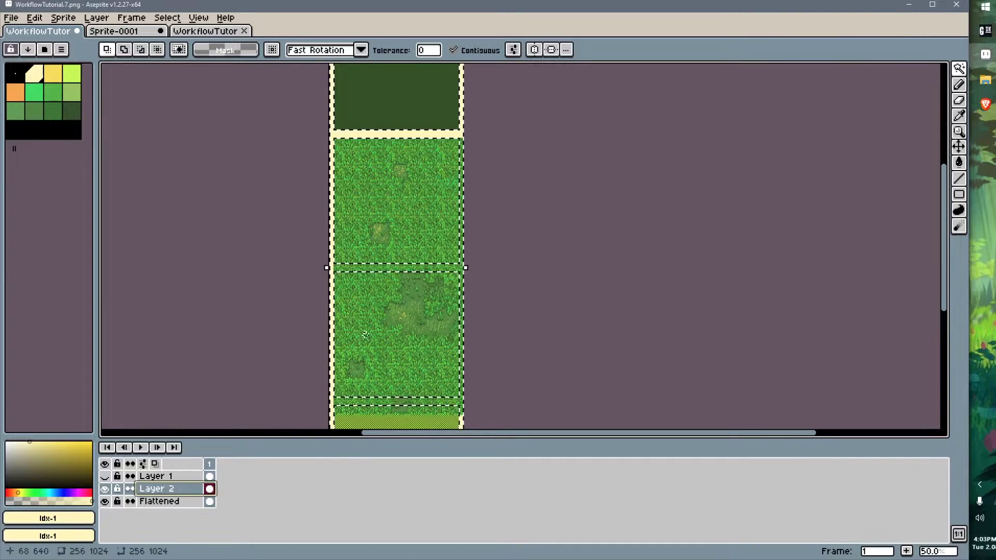
{"action": "key", "text": "ctrl+z"}
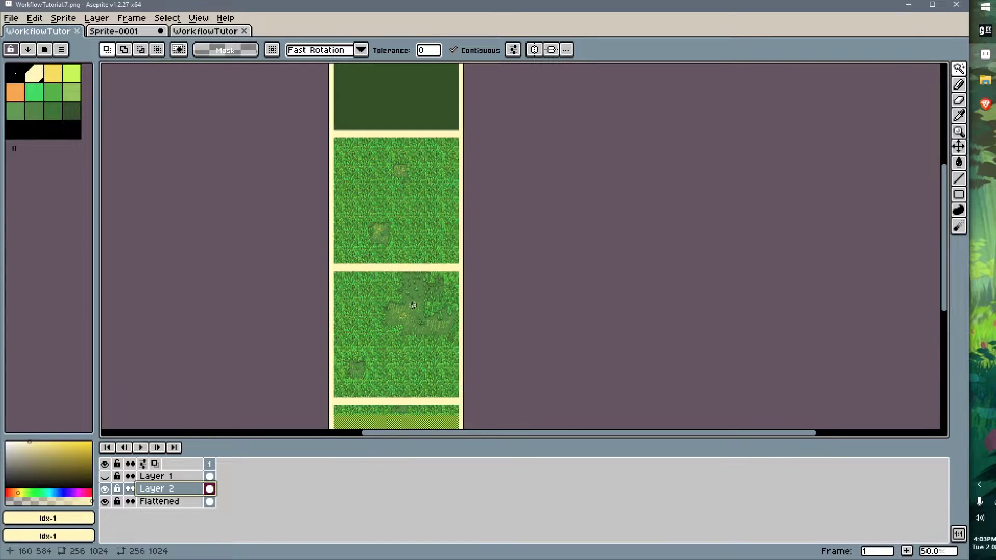
- Delete the grass on Layer 2 from the third and fourth texture pages, using a rectangular selection
{"action": "middle_click_drag", "start_coordinate": [387, 320], "coordinate": [339, 215]}
{"action": "key", "text": "m"}
{"action": "left_click_drag", "start_coordinate": [260, 165], "coordinate": [522, 381]}
{"action": "key", "text": "Delete"}
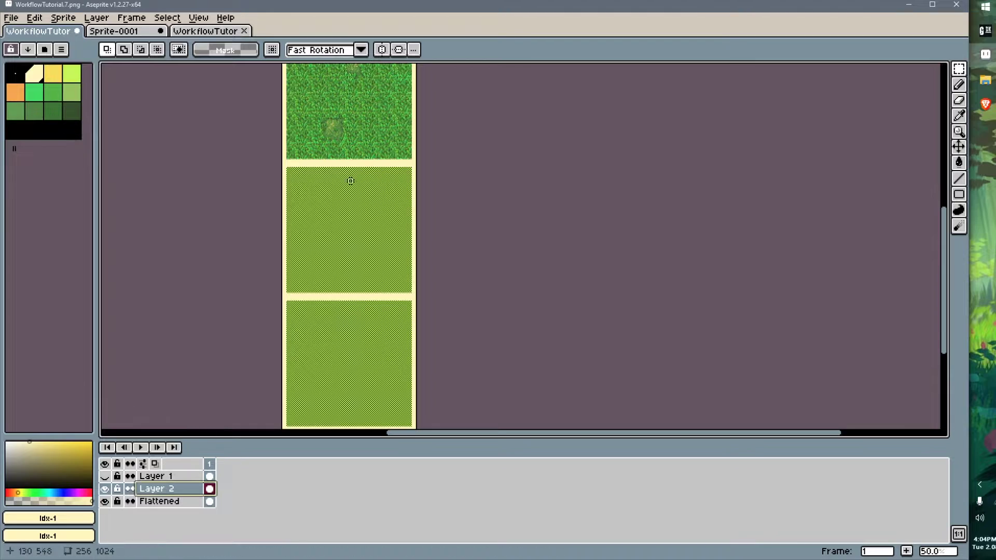
- Load the default.act palette, save WorkflowTutorial.7.png in greyscale, and undo the palette change
{"action": "middle_click_drag", "start_coordinate": [345, 136], "coordinate": [329, 117]}
{"action": "scroll", "coordinate": [349, 163], "scroll_direction": "up", "scroll_amount": 2}
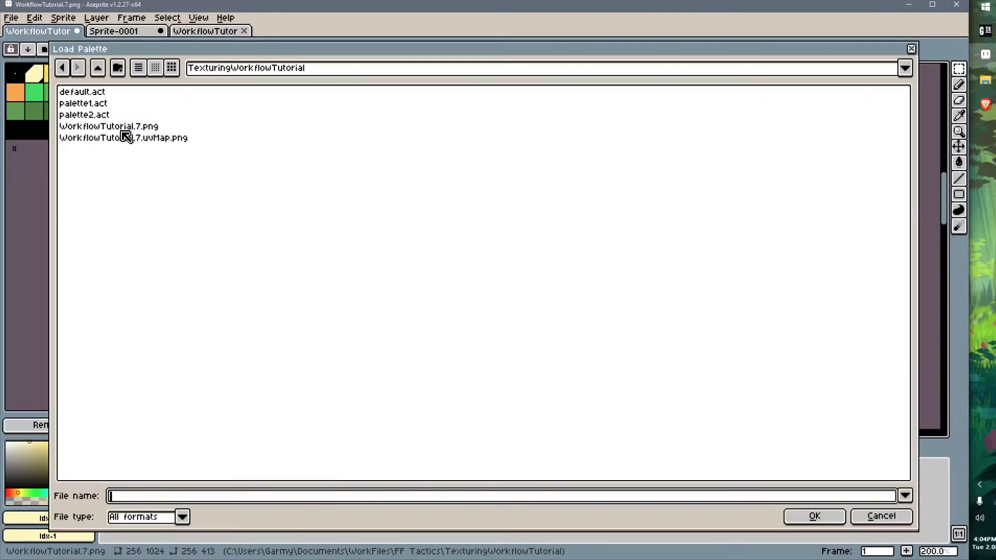
{"action": "left_click", "coordinate": [93, 94]}
{"action": "double_click", "coordinate": [96, 97]}
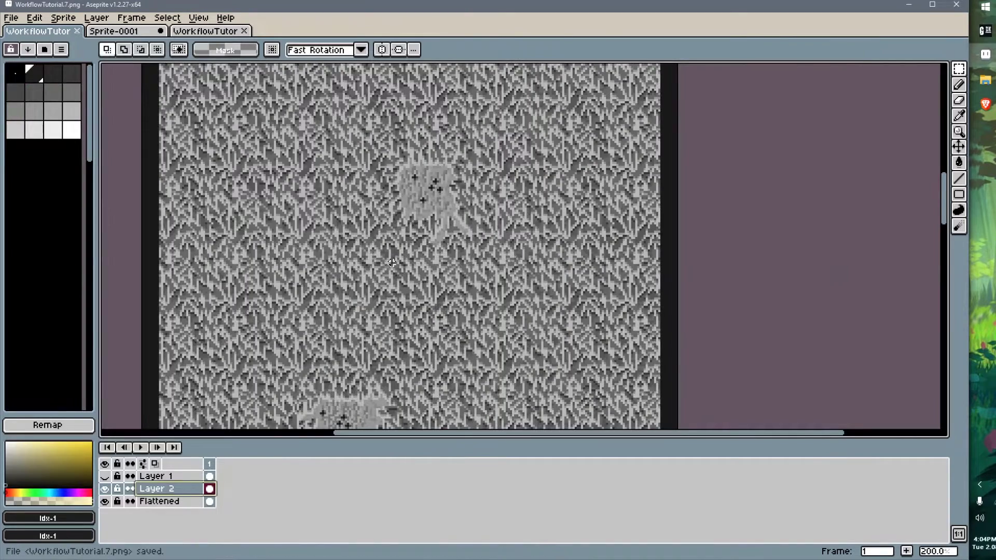
{"action": "key", "text": "ctrl+z"}
- Switch to GaneshaDx and select a grass ground polygon to check which texture palette it uses
{"action": "key", "text": "alt+Tab"}
{"action": "middle_click_drag", "start_coordinate": [426, 280], "coordinate": [441, 311]}
{"action": "right_click_drag", "start_coordinate": [432, 403], "coordinate": [478, 366]}
{"action": "left_click", "coordinate": [482, 288]}
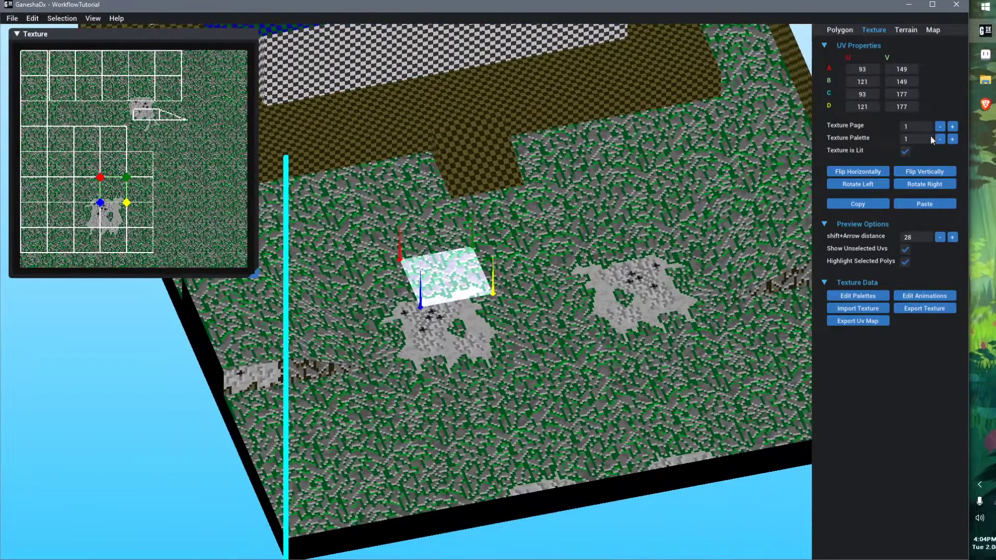
{"action": "left_click", "coordinate": [841, 31]}
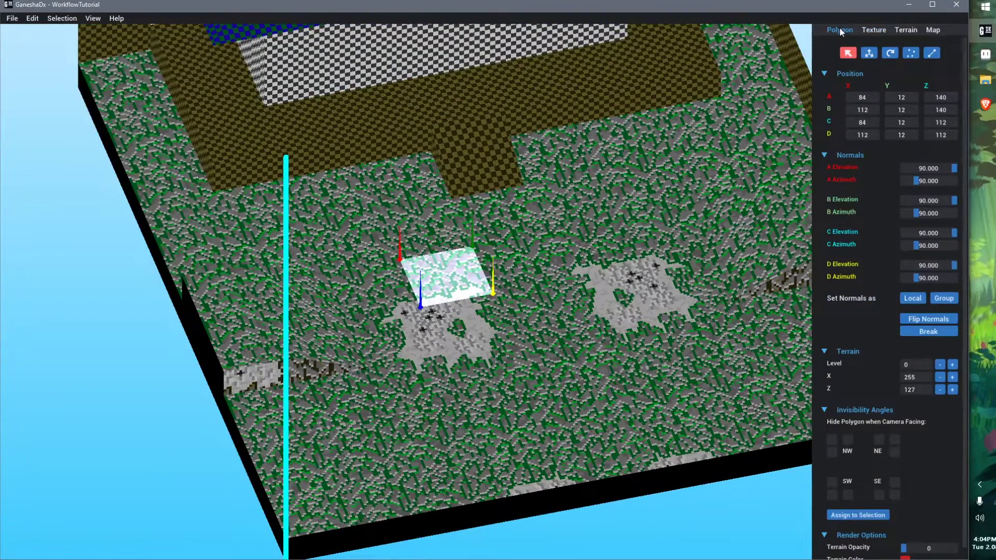
{"action": "left_click", "coordinate": [876, 30]}
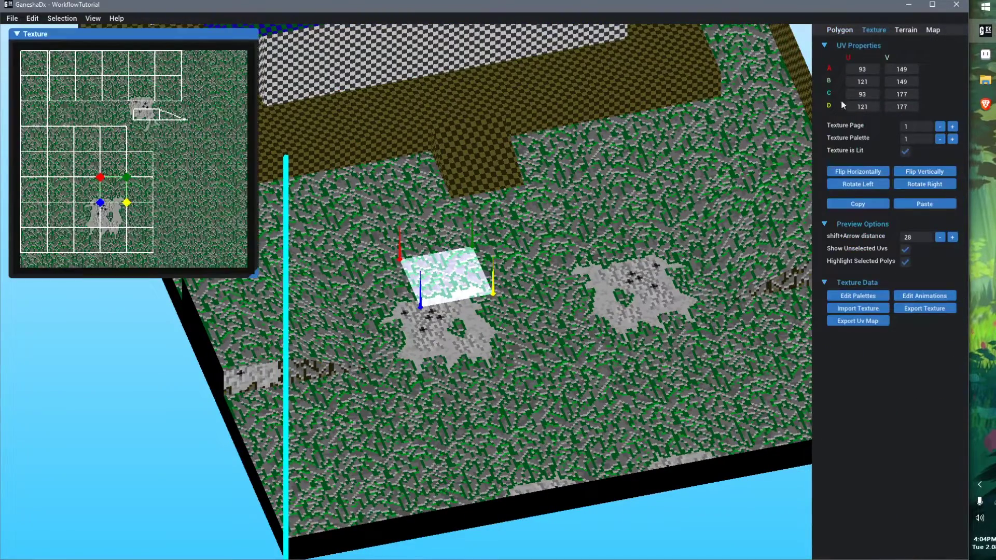
- Import palette2.act into the map's texture palette 1
{"action": "left_click", "coordinate": [855, 295]}
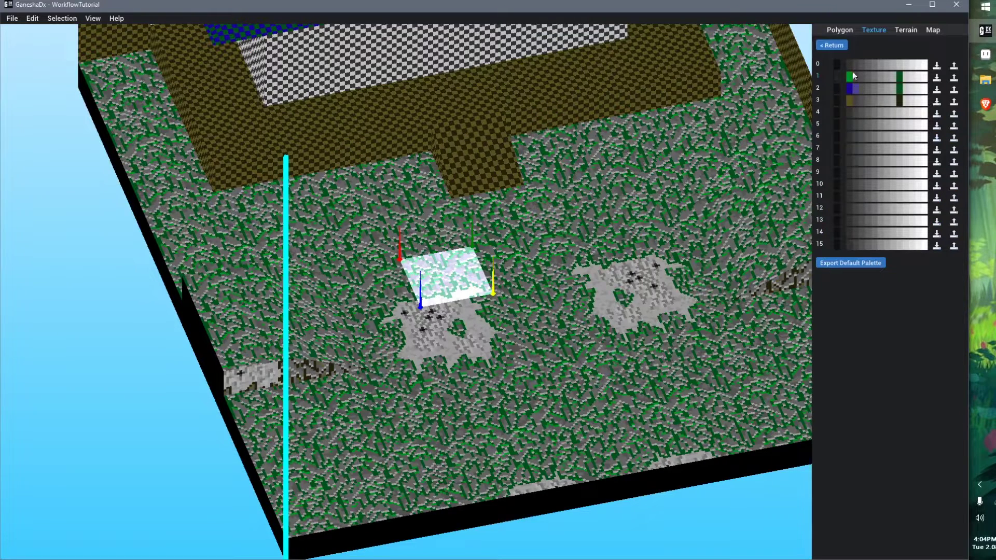
{"action": "left_click", "coordinate": [936, 78]}
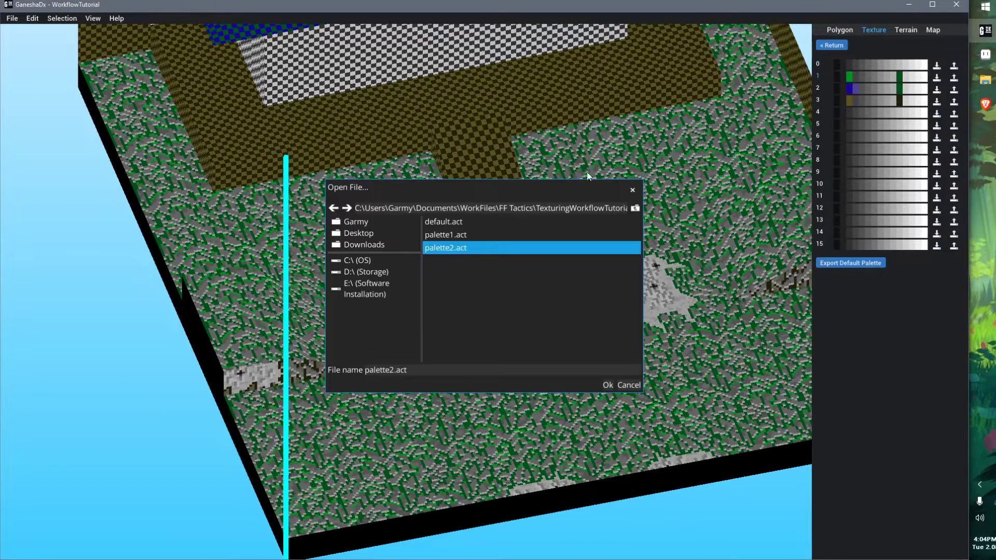
{"action": "double_click", "coordinate": [564, 254]}
{"action": "right_click_drag", "start_coordinate": [501, 359], "coordinate": [516, 344]}
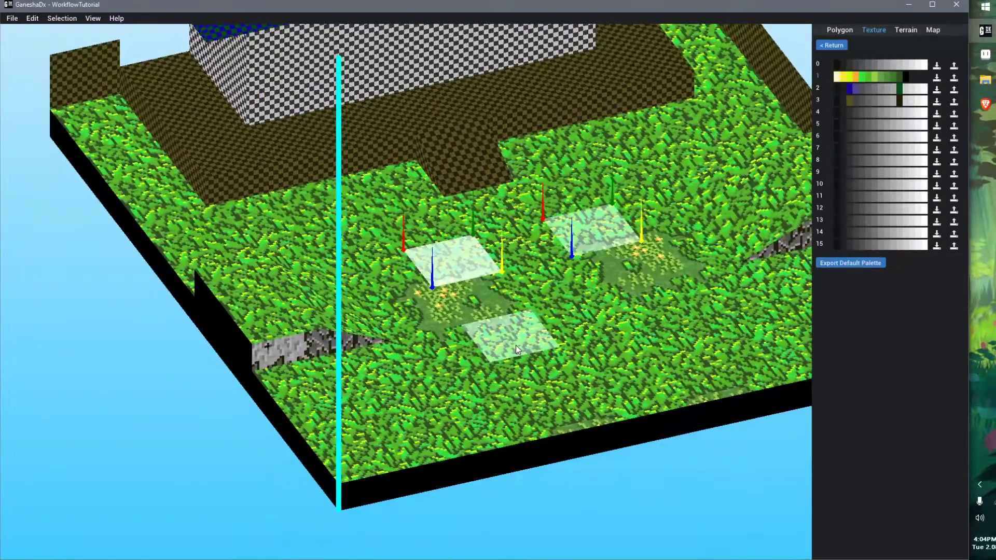
{"action": "scroll", "coordinate": [515, 345], "scroll_direction": "down", "scroll_amount": 3}
{"action": "right_click_drag", "start_coordinate": [460, 296], "coordinate": [480, 335]}
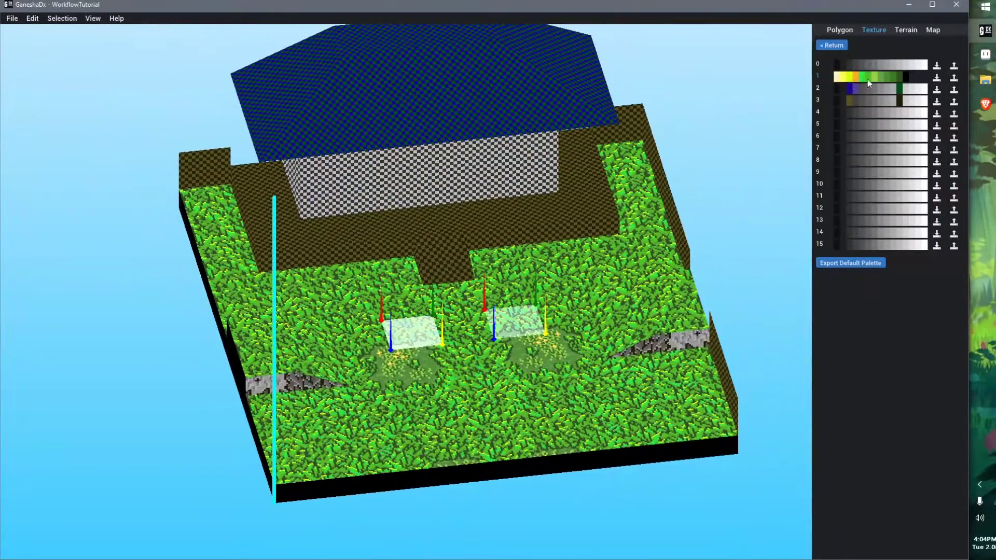
- Compare palette 1 with the grass palette in Aseprite, and examine the grass on the map in GaneshaDx from several angles
{"action": "left_click", "coordinate": [986, 61]}
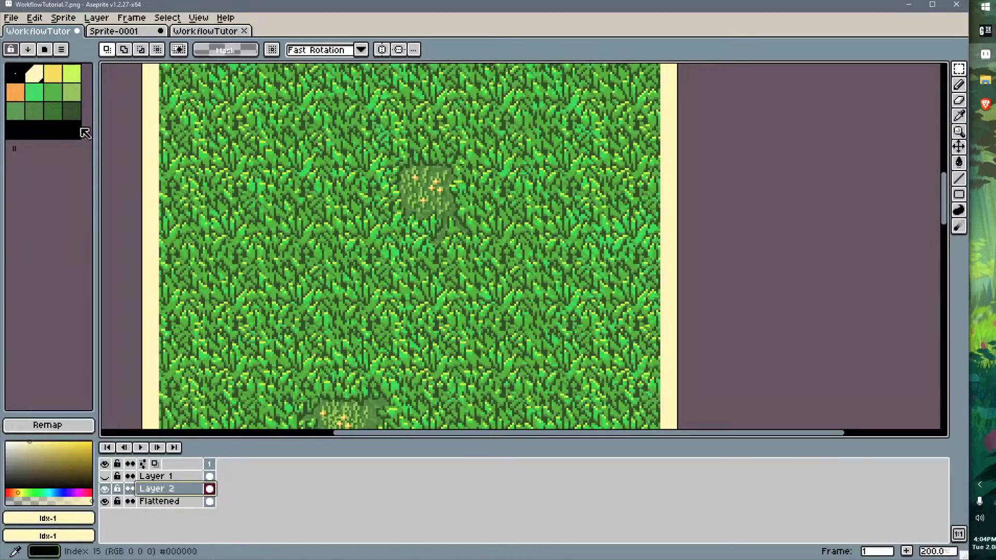
{"action": "key", "text": "alt+Tab"}
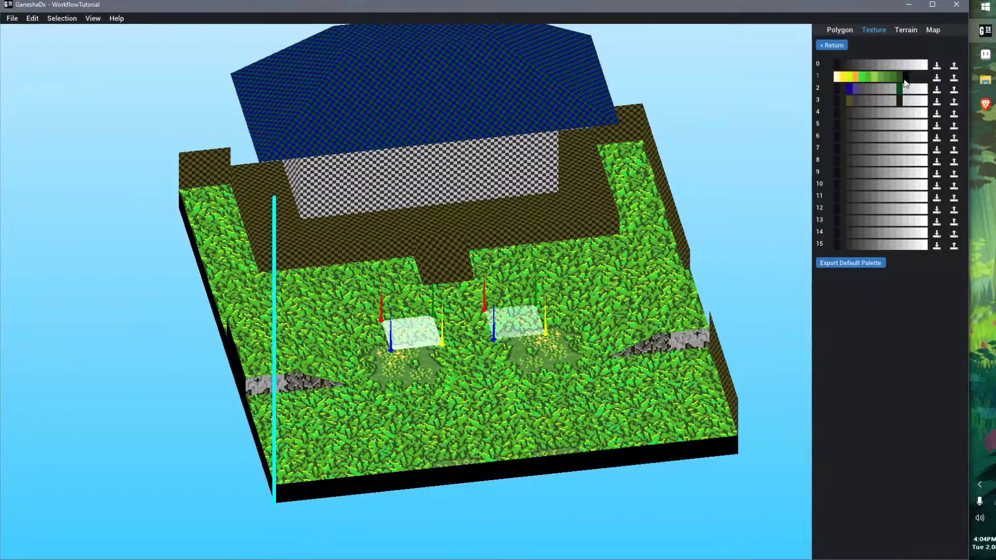
{"action": "right_click_drag", "start_coordinate": [553, 272], "coordinate": [580, 272]}
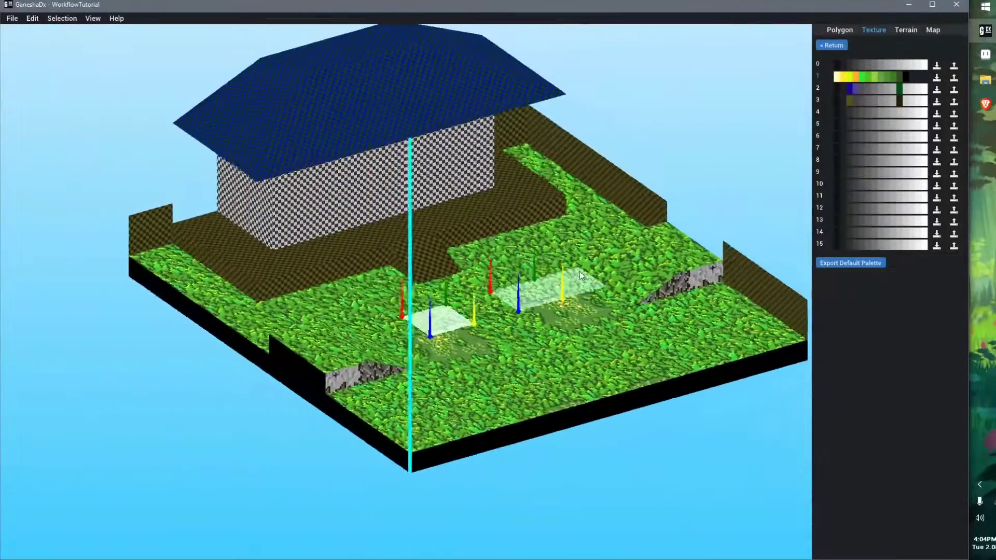
{"action": "scroll", "coordinate": [575, 274], "scroll_direction": "down", "scroll_amount": 2}
{"action": "left_click", "coordinate": [443, 384]}
{"action": "right_click_drag", "start_coordinate": [443, 383], "coordinate": [440, 399]}
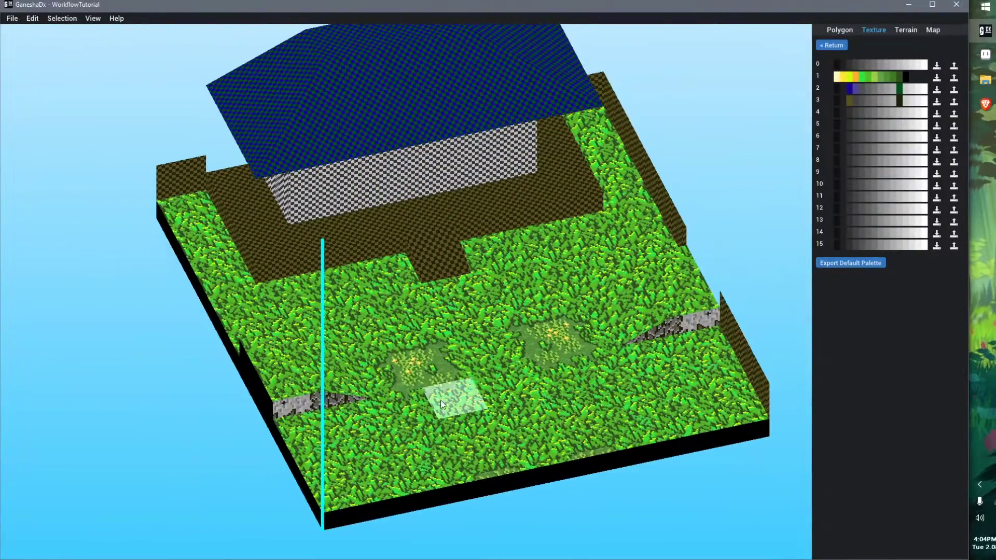
{"action": "middle_click_drag", "start_coordinate": [440, 400], "coordinate": [365, 342]}
{"action": "scroll", "coordinate": [371, 366], "scroll_direction": "up", "scroll_amount": 2}
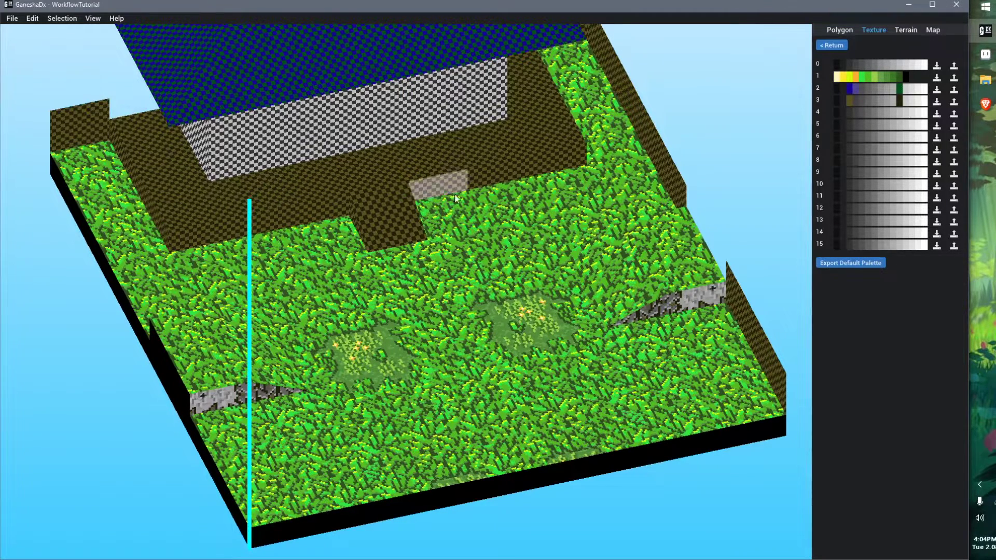
{"action": "right_click_drag", "start_coordinate": [415, 323], "coordinate": [545, 150]}
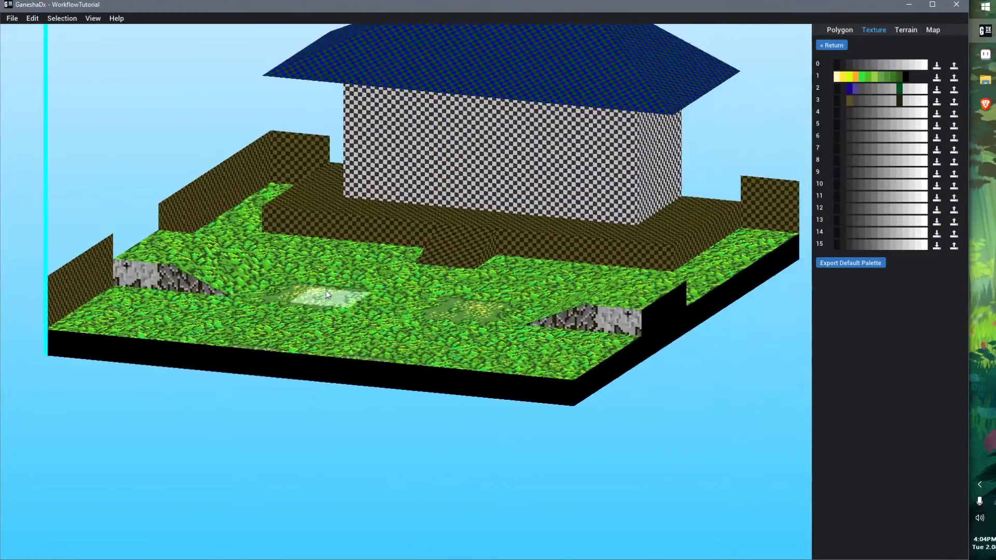
{"action": "right_click_drag", "start_coordinate": [326, 290], "coordinate": [424, 284]}
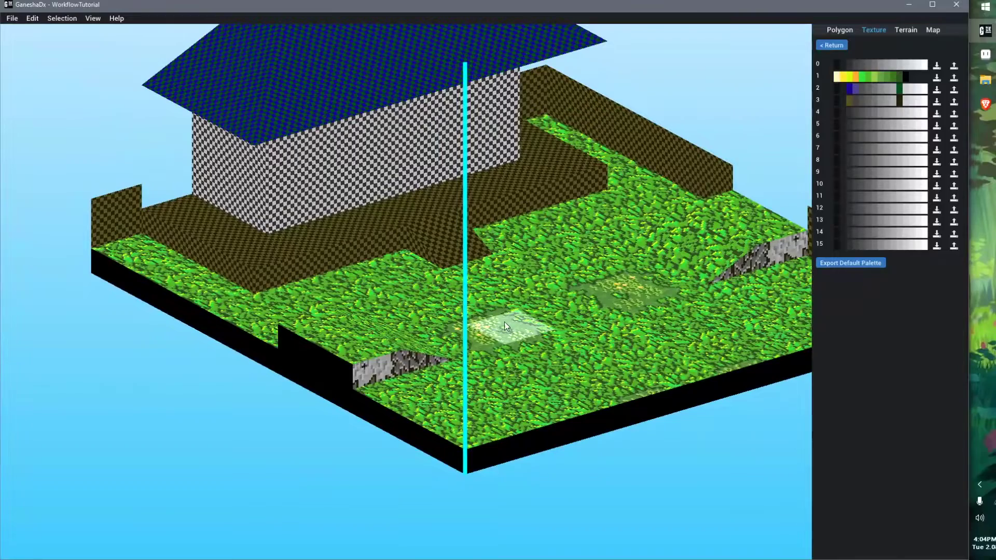
{"action": "right_click_drag", "start_coordinate": [504, 322], "coordinate": [492, 325]}
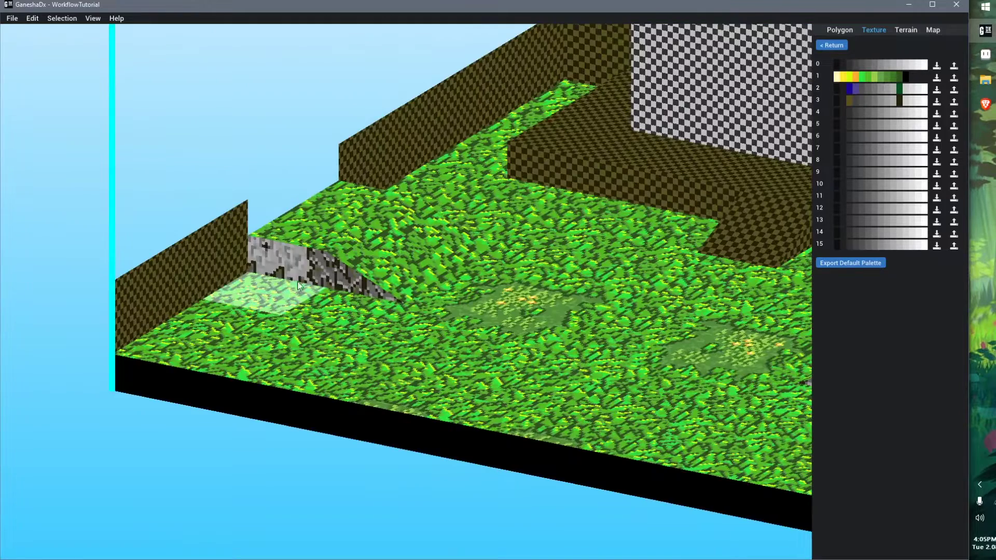
- Select the short stone wall beside the slope, and show Layer 1's UV outlines in Aseprite to locate it on the second page
{"action": "left_click", "coordinate": [363, 285]}
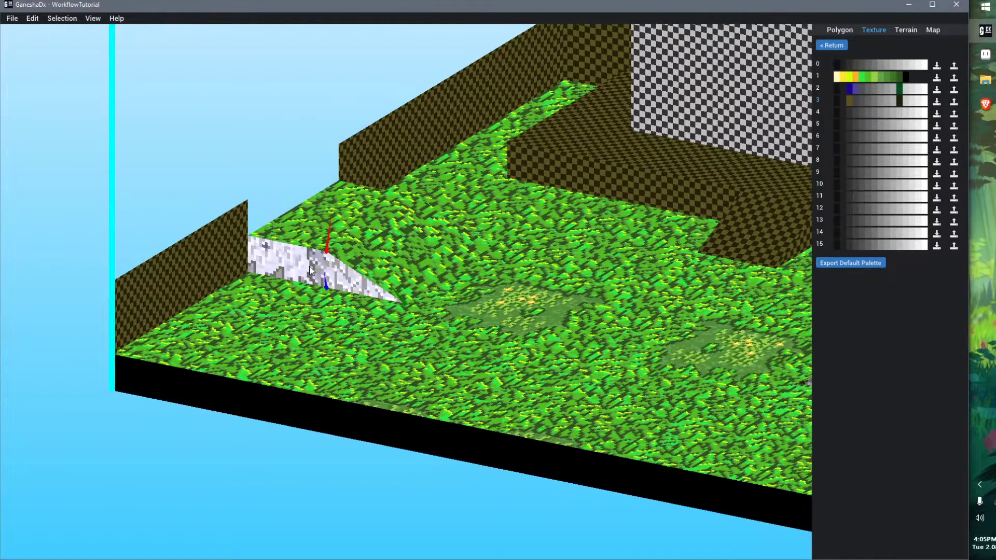
{"action": "key", "text": "alt+Tab"}
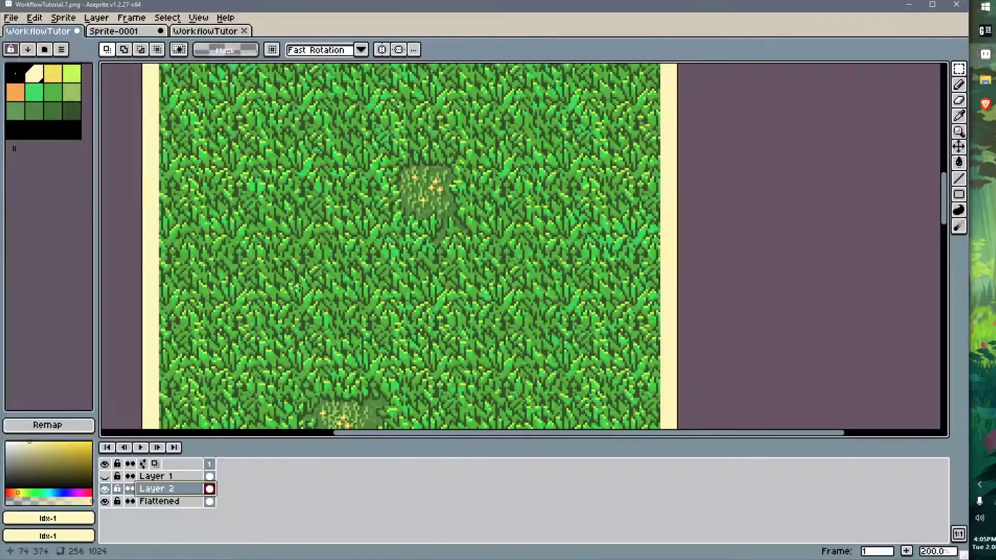
{"action": "left_click", "coordinate": [105, 476]}
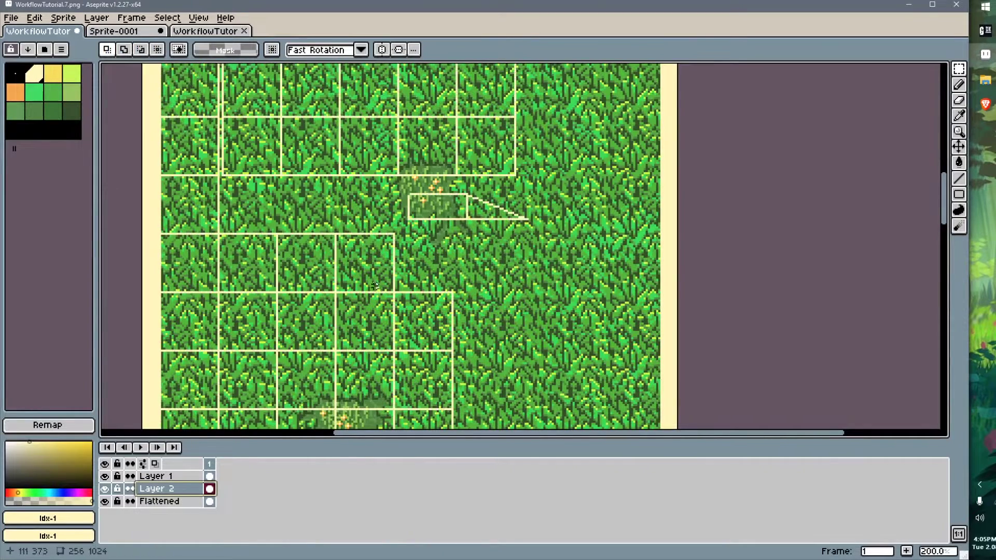
{"action": "scroll", "coordinate": [389, 273], "scroll_direction": "down", "scroll_amount": 1}
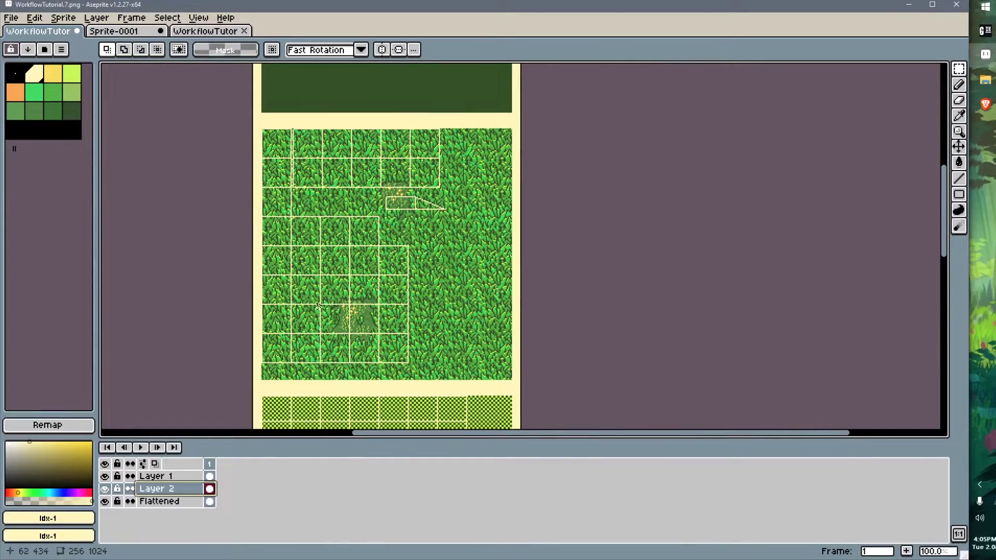
{"action": "scroll", "coordinate": [408, 181], "scroll_direction": "up", "scroll_amount": 2}
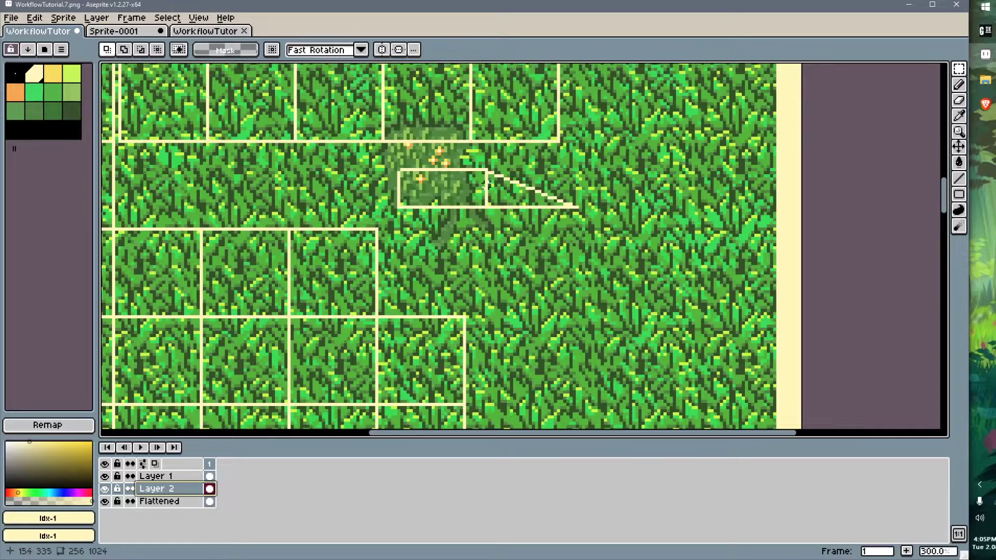
- Set palette entry 12 to the dark brown #573e0f
{"action": "scroll", "coordinate": [435, 195], "scroll_direction": "up", "scroll_amount": 1}
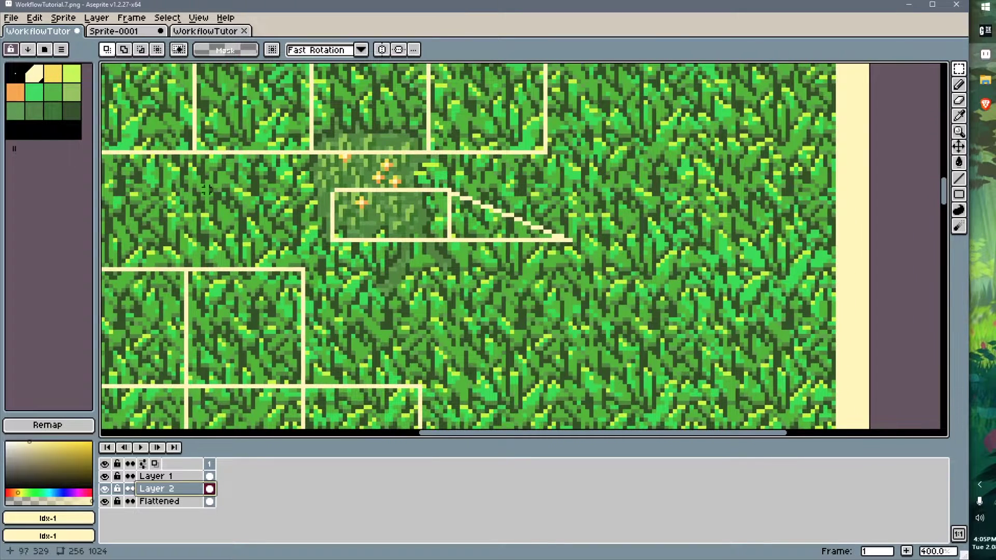
{"action": "left_click", "coordinate": [13, 130]}
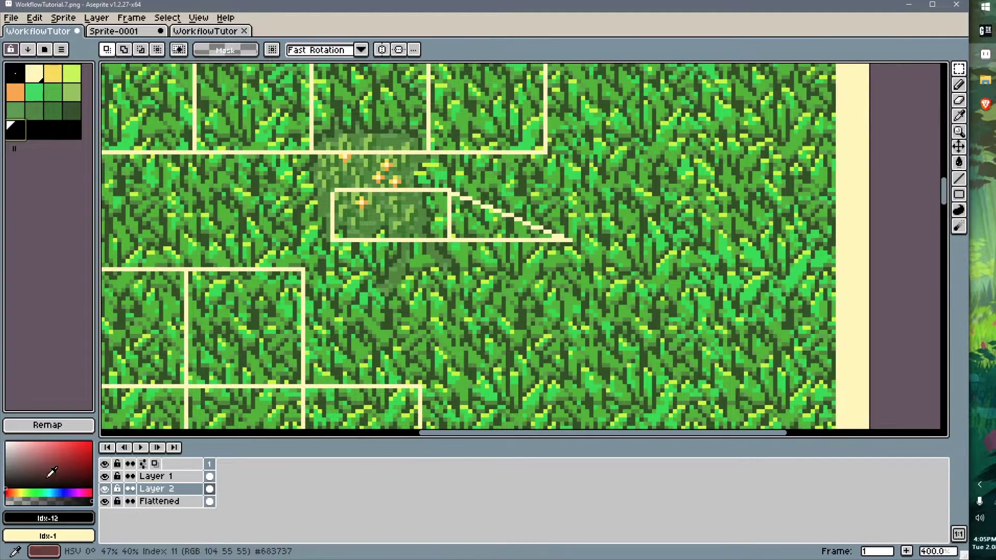
{"action": "left_click", "coordinate": [22, 493]}
{"action": "left_click", "coordinate": [75, 461]}
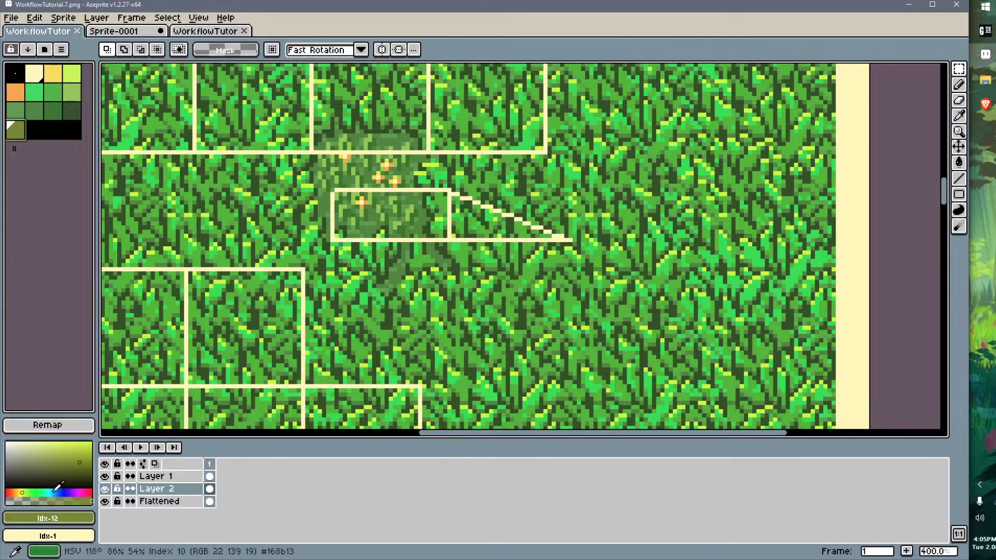
{"action": "left_click", "coordinate": [75, 471]}
{"action": "left_click", "coordinate": [28, 498]}
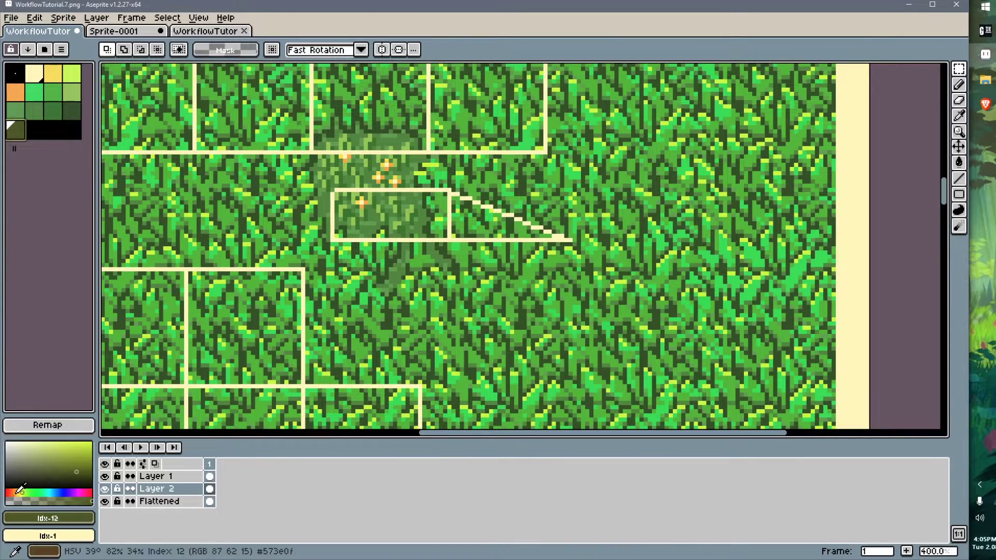
{"action": "left_click", "coordinate": [18, 491]}
- Paint the dark brown over the short stone wall's UV outline on Layer 2 with an 11 px Pencil brush
{"action": "scroll", "coordinate": [384, 223], "scroll_direction": "up", "scroll_amount": 1}
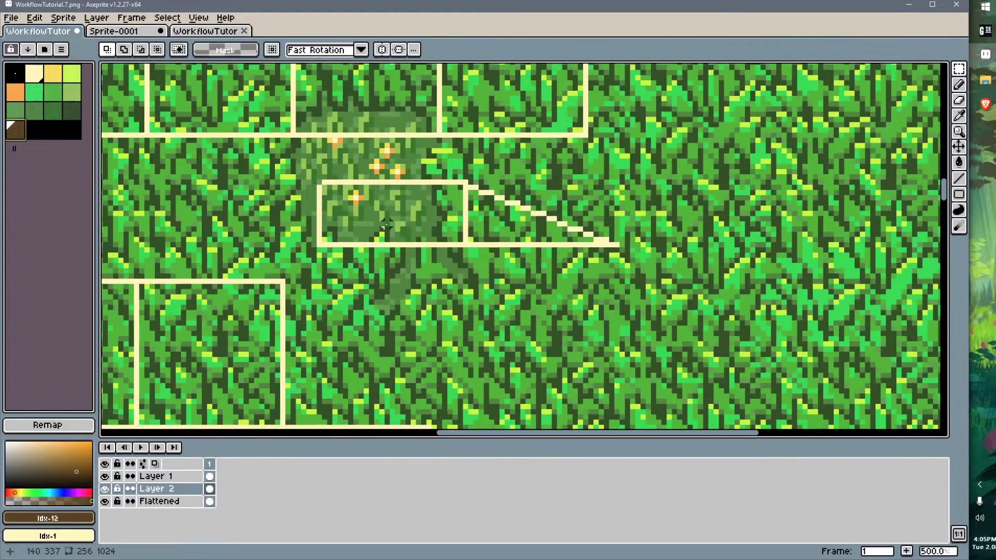
{"action": "key", "text": "b"}
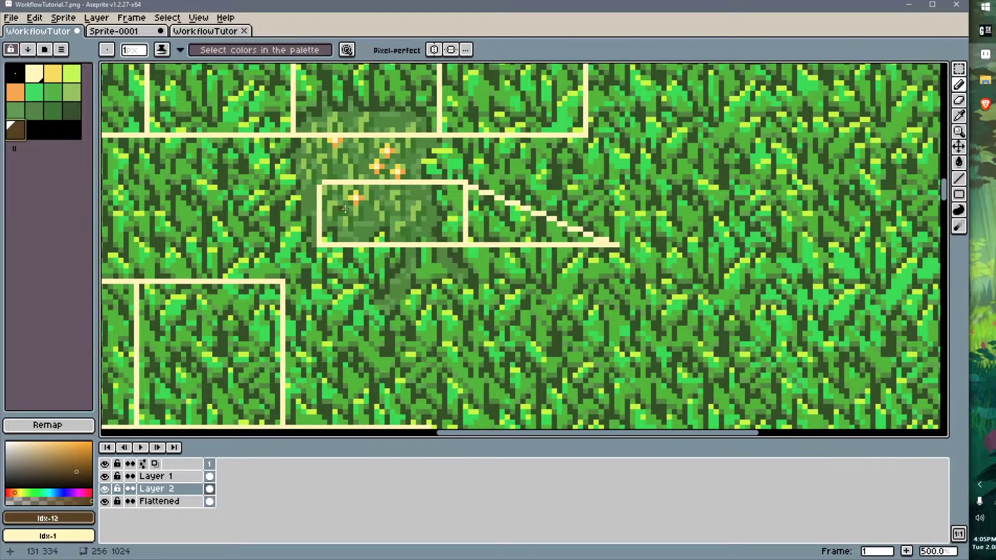
{"action": "scroll", "coordinate": [345, 209], "scroll_direction": "down", "scroll_amount": 10, "text": "ctrl"}
{"action": "mouse_move", "coordinate": [339, 211]}
{"action": "left_mouse_down"}
{"action": "mouse_move", "coordinate": [311, 239]}
{"action": "mouse_move", "coordinate": [466, 223]}
{"action": "mouse_move", "coordinate": [597, 244]}
{"action": "left_mouse_up"}
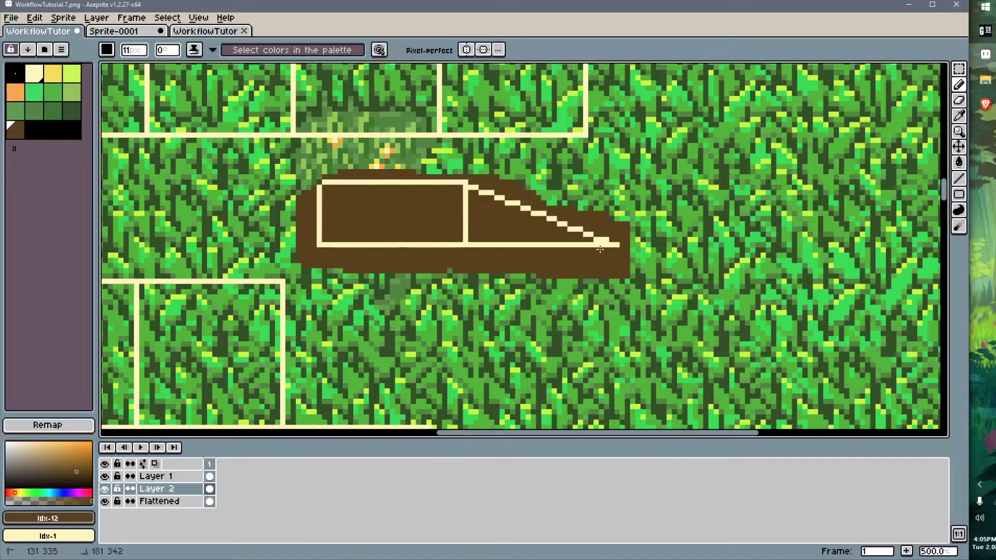
- Copy the brown swatch into palette entry 13 and lower its saturation to get a duller, greyish brown
{"action": "scroll", "coordinate": [395, 225], "scroll_direction": "up", "scroll_amount": 4}
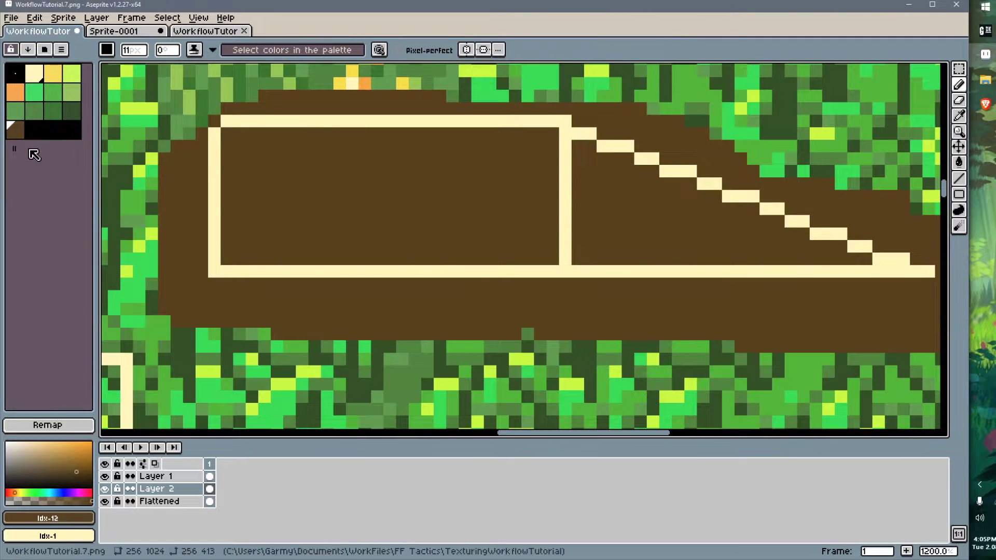
{"action": "left_click", "coordinate": [21, 130]}
{"action": "key", "text": "ctrl+c"}
{"action": "left_click", "coordinate": [32, 132]}
{"action": "key", "text": "ctrl+v"}
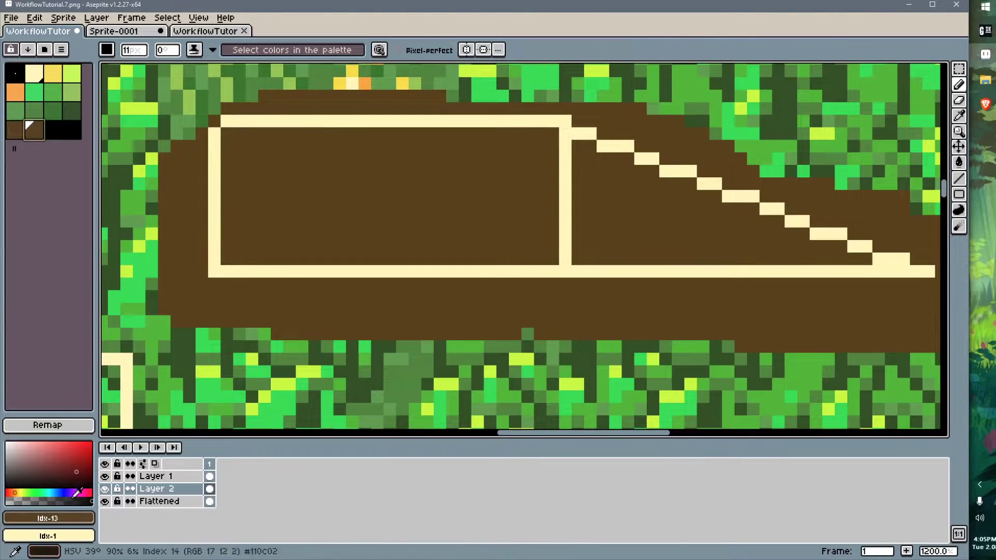
{"action": "left_click", "coordinate": [48, 517]}
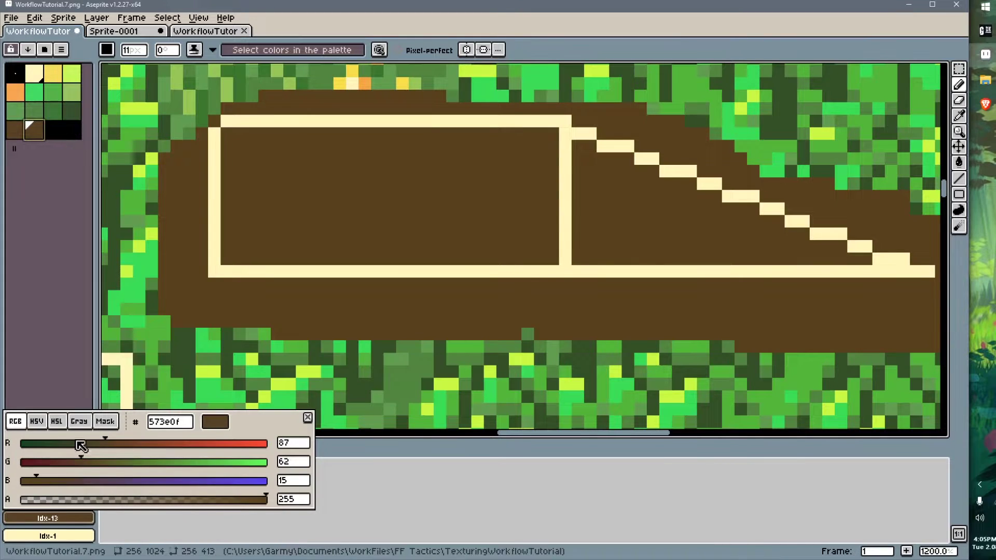
{"action": "left_click", "coordinate": [37, 421]}
{"action": "left_click_drag", "start_coordinate": [162, 462], "coordinate": [158, 461]}
- Paint rounded stone shapes inside the wall outline in the greyish brown, reducing the brush to 3 px, and hide Layer 1
{"action": "scroll", "coordinate": [324, 184], "scroll_direction": "up", "scroll_amount": 7, "text": "ctrl"}
{"action": "key", "text": "minus"}
{"action": "key", "text": "minus"}
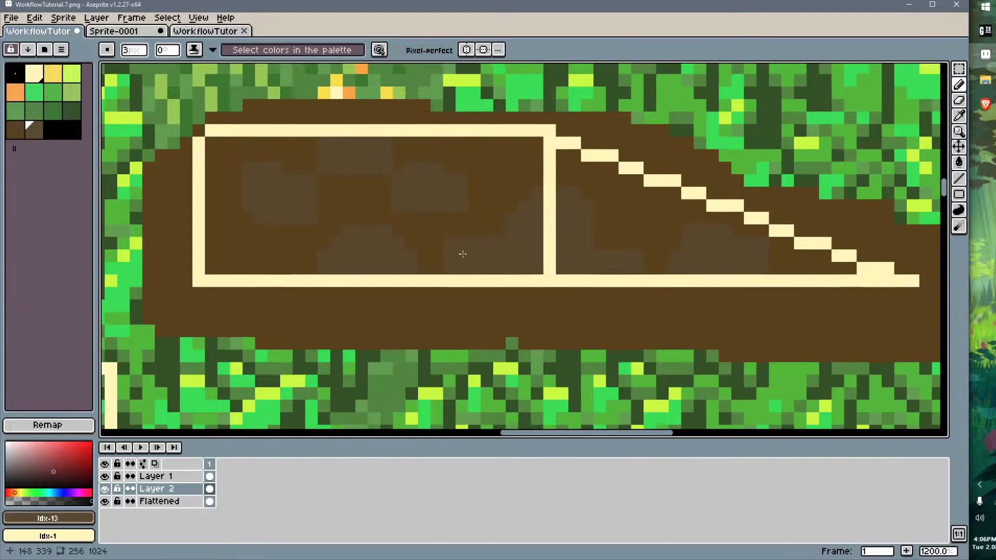
{"action": "left_click", "coordinate": [105, 476]}
{"action": "scroll", "coordinate": [402, 263], "scroll_direction": "down", "scroll_amount": 3}
{"action": "scroll", "coordinate": [403, 266], "scroll_direction": "down", "scroll_amount": 1}
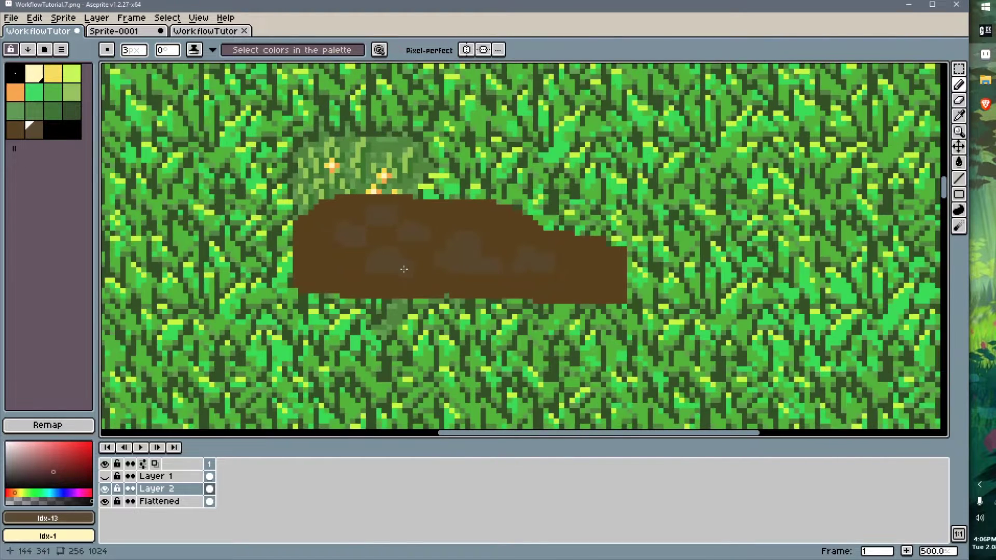
- Save the current palette over palette2.act
{"action": "key", "text": "ctrl+alt+s"}
{"action": "double_click", "coordinate": [95, 120]}
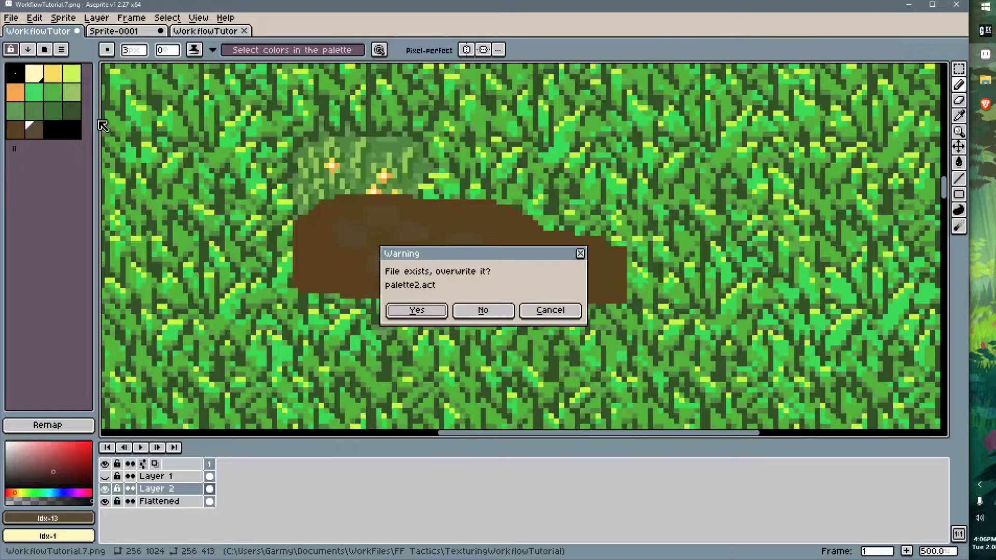
{"action": "left_click", "coordinate": [415, 310]}
- Load default.act to save the texture sheet with that palette, and undo the palette change to restore the grass colours
{"action": "key", "text": "ctrl+l"}
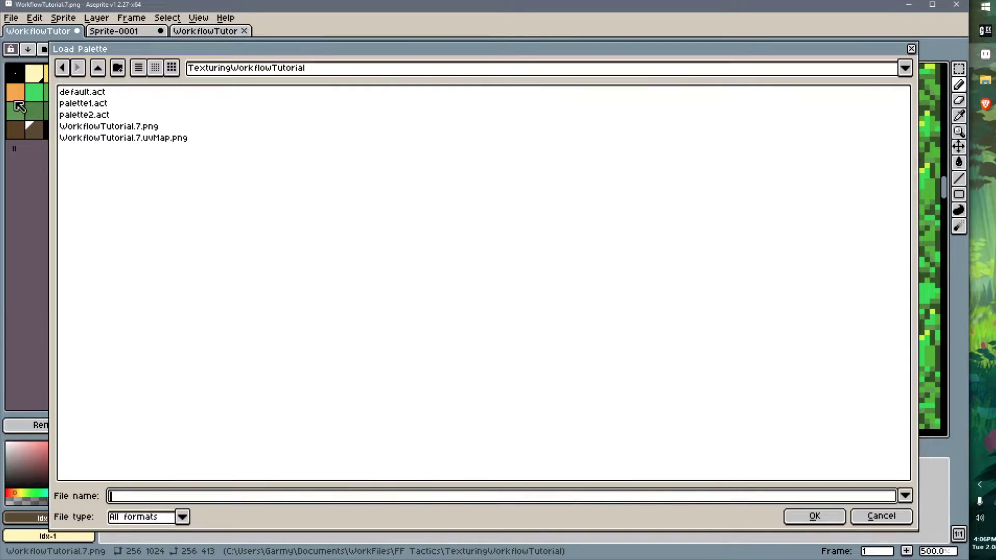
{"action": "double_click", "coordinate": [94, 91]}
{"action": "key", "text": "ctrl+z"}
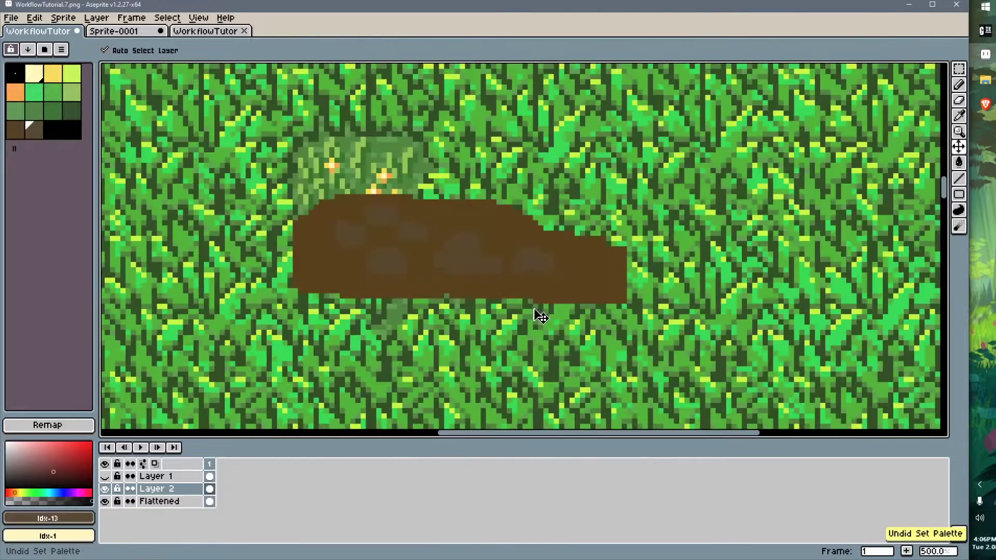
- Switch to GaneshaDx and import the updated palette2.act into the map's texture palette 1
{"action": "key", "text": "alt+Tab"}
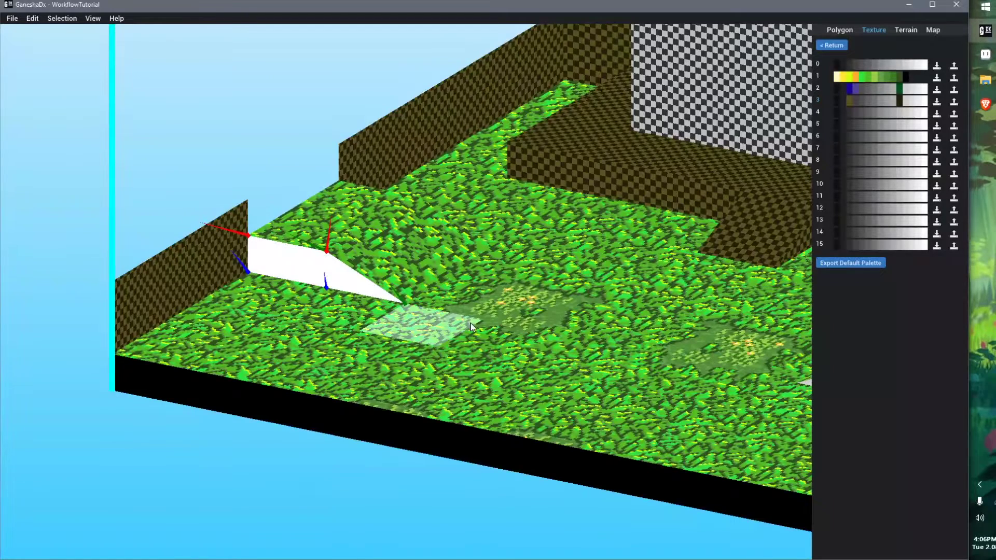
{"action": "left_click", "coordinate": [298, 337]}
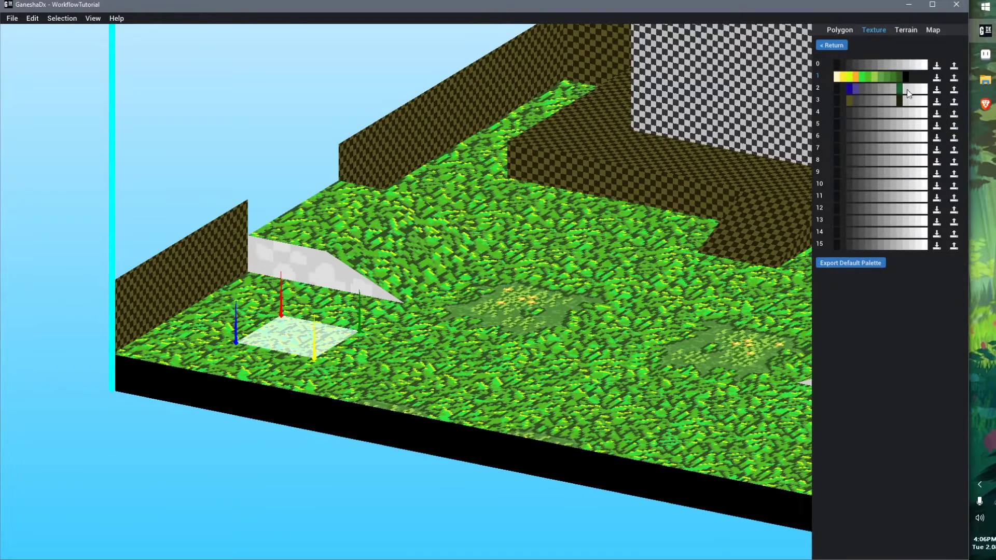
{"action": "left_click", "coordinate": [936, 78]}
{"action": "double_click", "coordinate": [443, 249]}
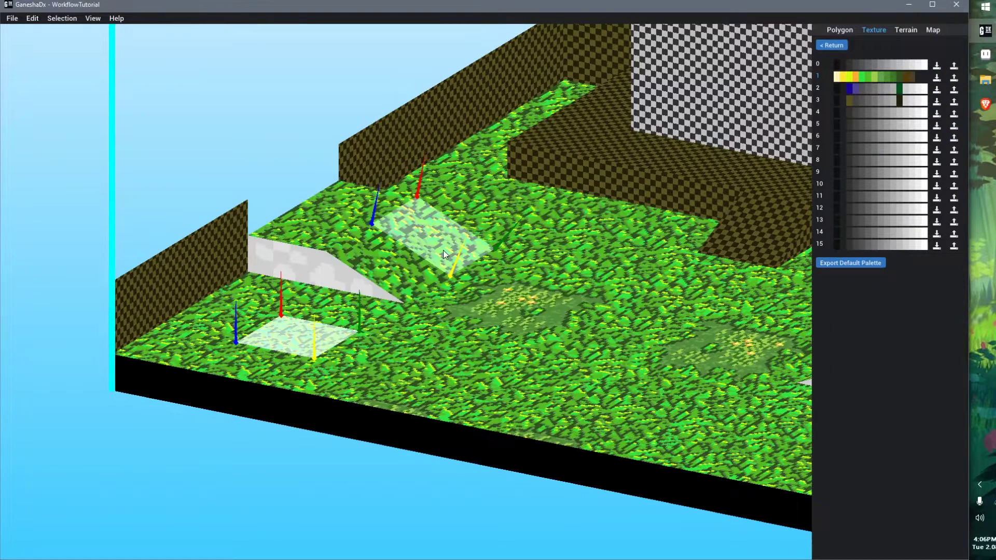
- Select both polygons on the front of the short stone wall and set their texture palette to 1
{"action": "left_click", "coordinate": [334, 376]}
{"action": "middle_click_drag", "start_coordinate": [370, 356], "coordinate": [422, 353]}
{"action": "left_click", "coordinate": [563, 321]}
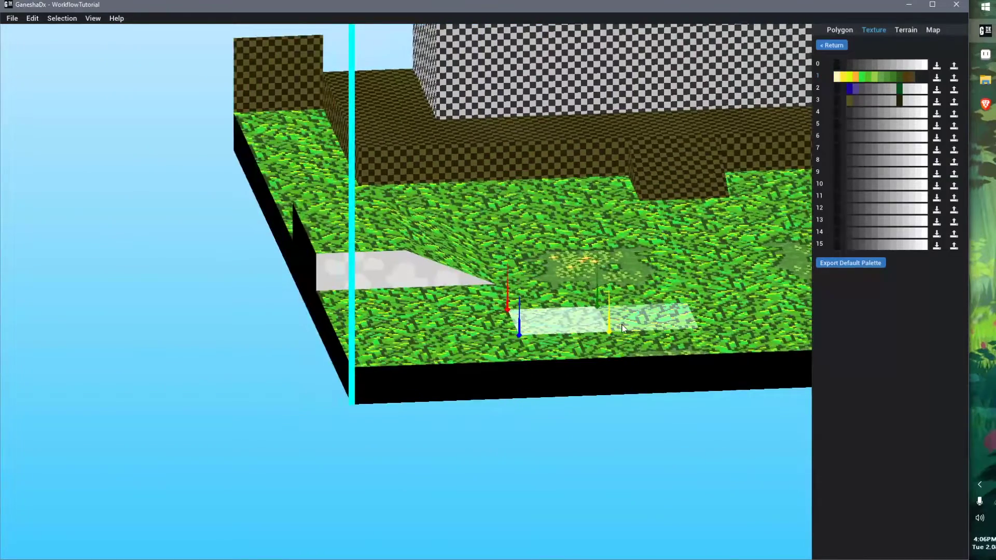
{"action": "middle_click_drag", "start_coordinate": [653, 318], "coordinate": [617, 321]}
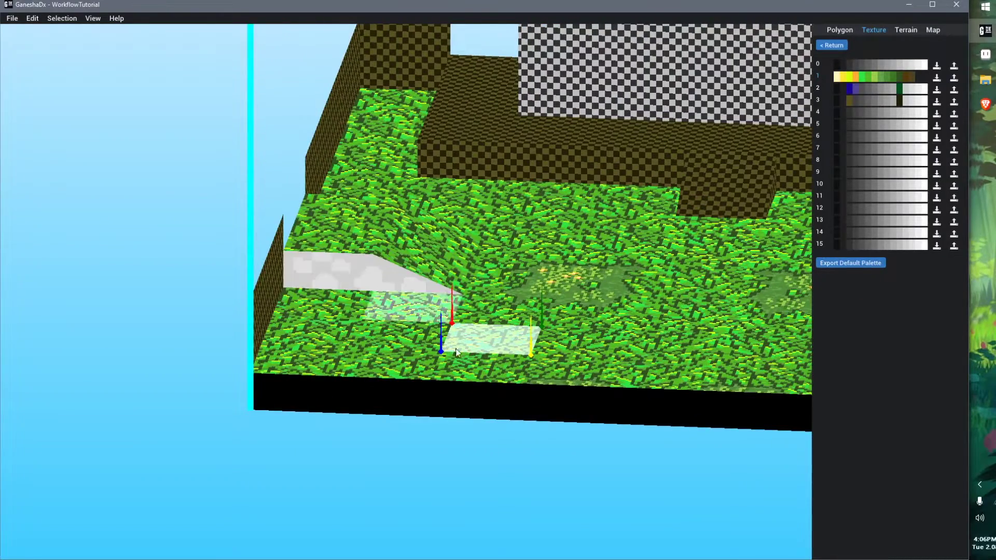
{"action": "left_click", "coordinate": [322, 263]}
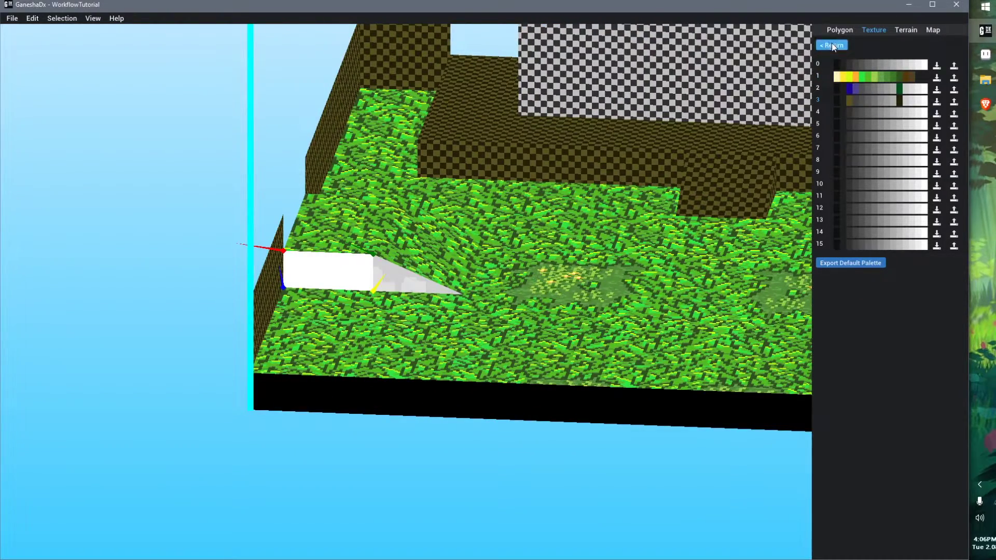
{"action": "left_click", "coordinate": [832, 45]}
{"action": "left_click", "coordinate": [334, 311]}
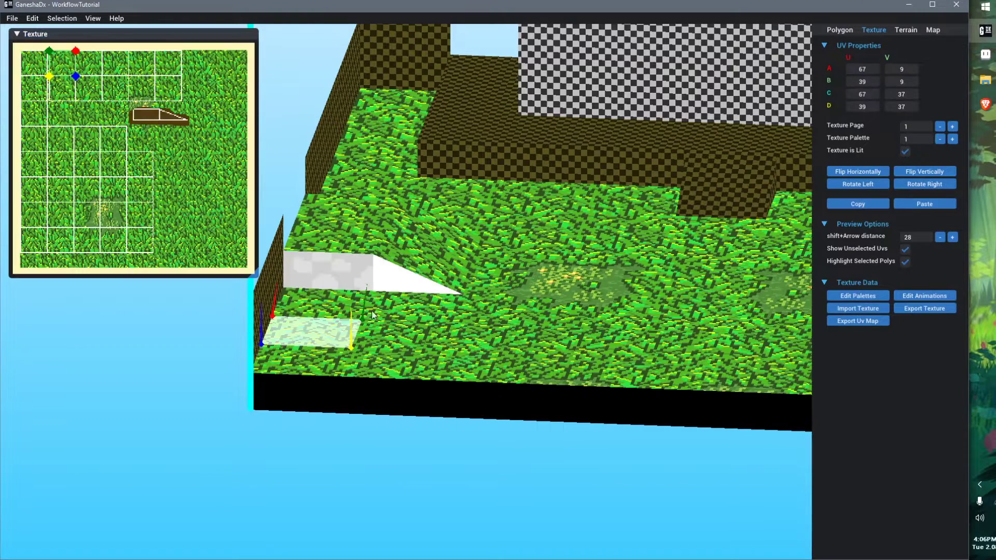
{"action": "left_click", "coordinate": [335, 280]}
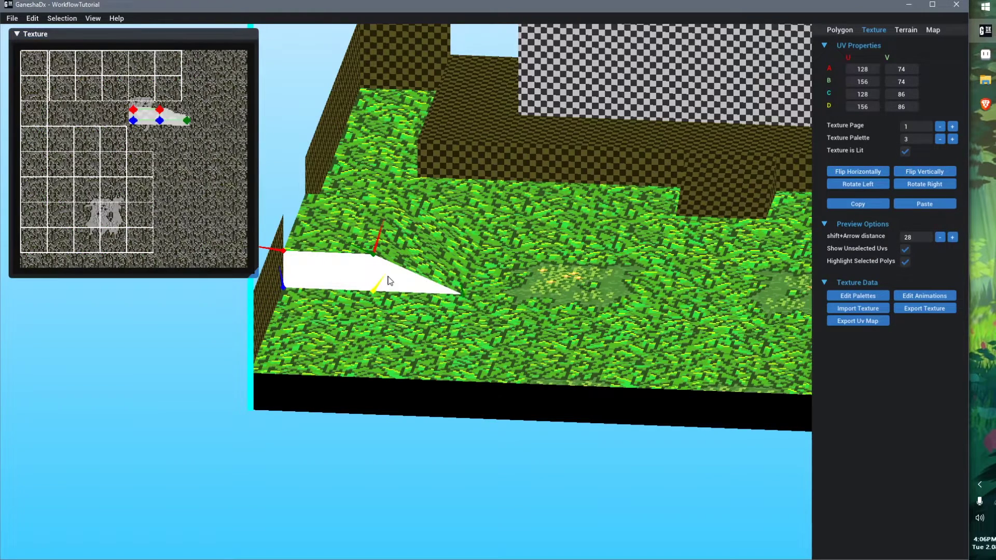
{"action": "left_click", "coordinate": [939, 139]}
{"action": "left_click", "coordinate": [939, 139]}
- Select the stone wall's two polygons seen from the opposite side of the map and set their texture palette to 1
{"action": "left_click", "coordinate": [501, 312]}
{"action": "middle_click_drag", "start_coordinate": [693, 363], "coordinate": [405, 318]}
{"action": "left_click", "coordinate": [648, 275]}
{"action": "right_click_drag", "start_coordinate": [648, 290], "coordinate": [550, 325]}
{"action": "left_click", "coordinate": [566, 322], "text": "ctrl"}
{"action": "left_click", "coordinate": [527, 334], "text": "ctrl"}
{"action": "right_click_drag", "start_coordinate": [700, 223], "coordinate": [382, 259]}
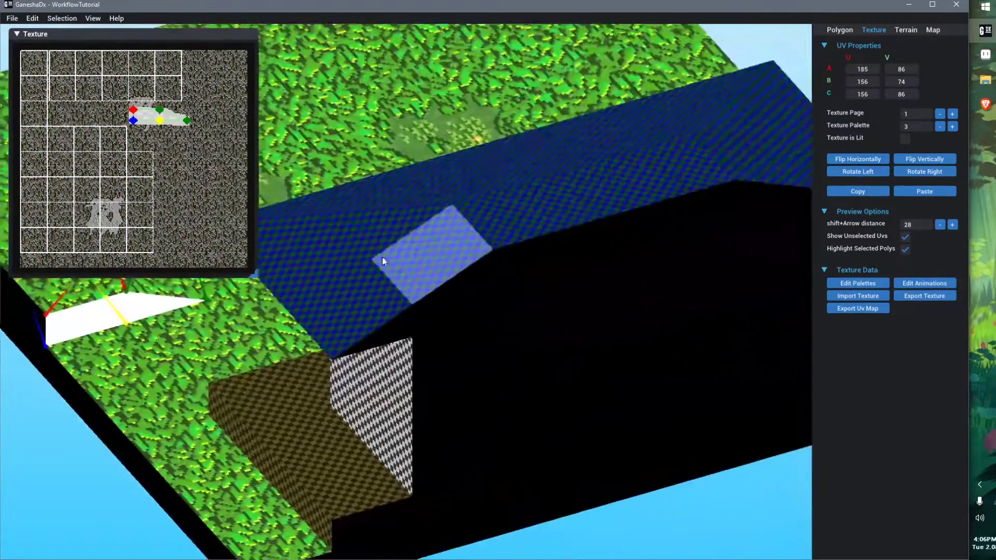
{"action": "middle_click_drag", "start_coordinate": [788, 290], "coordinate": [561, 299]}
{"action": "right_click_drag", "start_coordinate": [563, 300], "coordinate": [512, 286]}
{"action": "left_click", "coordinate": [602, 223]}
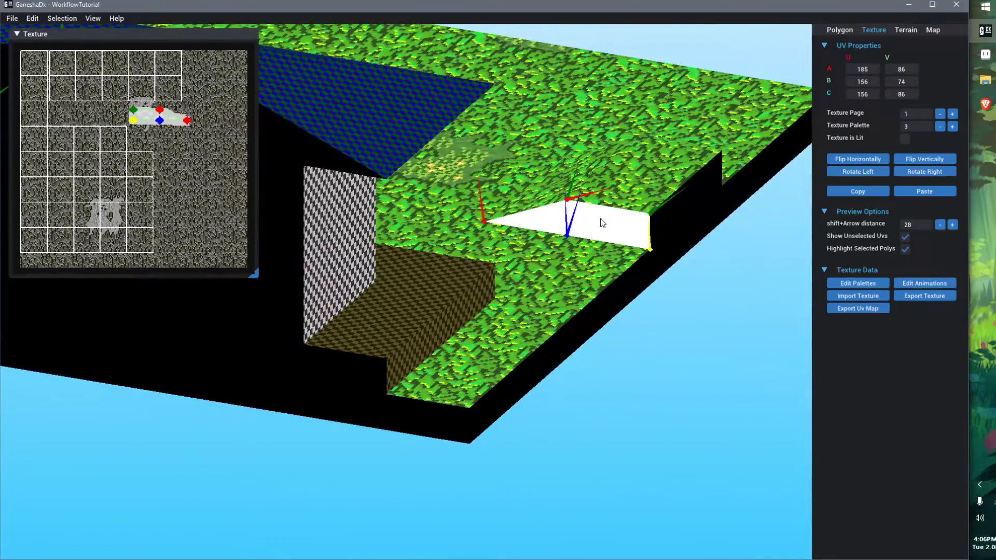
{"action": "left_click", "coordinate": [939, 128]}
{"action": "left_click", "coordinate": [939, 128]}
{"action": "left_click", "coordinate": [725, 262]}
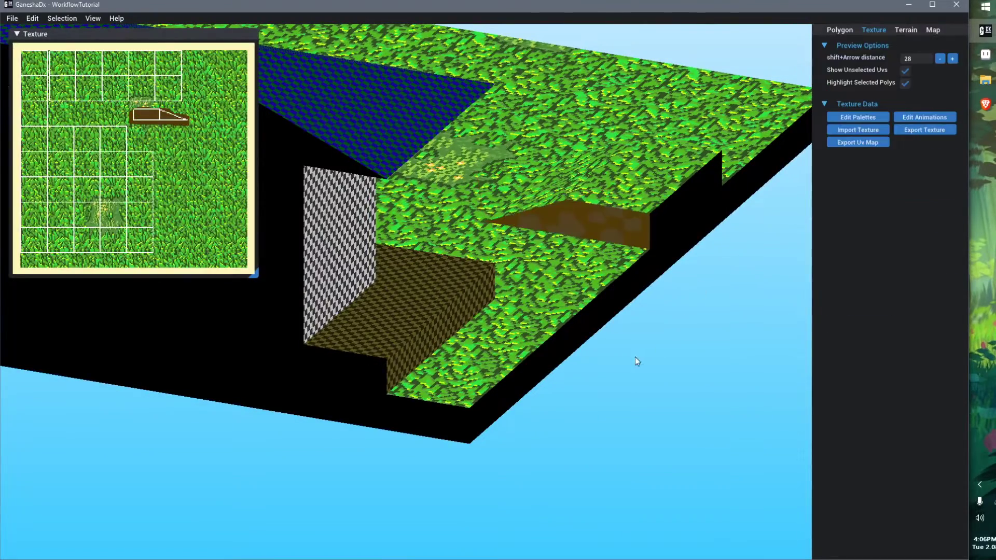
- Examine the dirt and stone texture on the short wall up close, including where it meets the grass above and below
{"action": "right_click_drag", "start_coordinate": [635, 357], "coordinate": [530, 361]}
{"action": "scroll", "coordinate": [493, 362], "scroll_direction": "down", "scroll_amount": 4}
{"action": "scroll", "coordinate": [461, 362], "scroll_direction": "up", "scroll_amount": 3}
{"action": "middle_click_drag", "start_coordinate": [353, 371], "coordinate": [413, 230]}
{"action": "scroll", "coordinate": [415, 249], "scroll_direction": "up", "scroll_amount": 2}
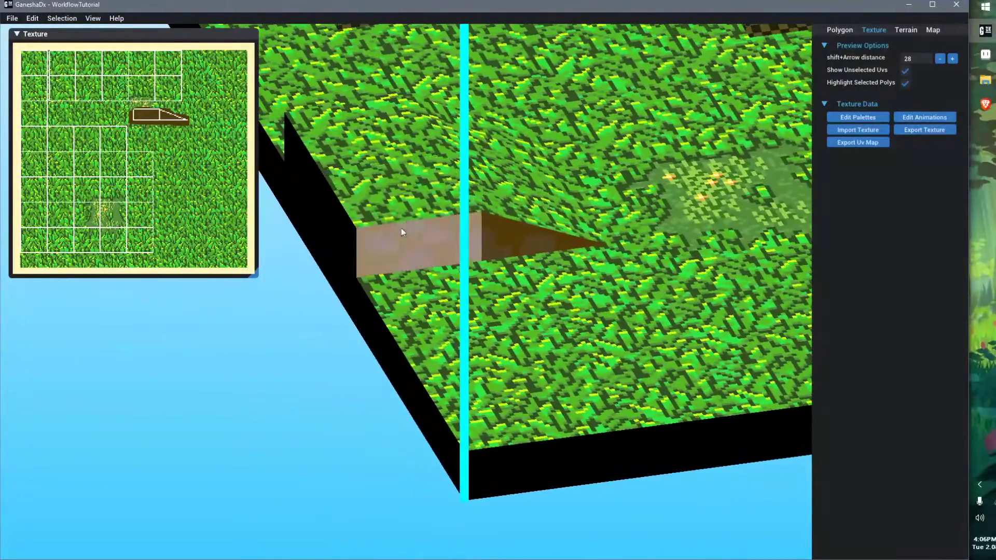
{"action": "left_click", "coordinate": [418, 241]}
{"action": "left_click", "coordinate": [413, 207]}
{"action": "left_click", "coordinate": [412, 251]}
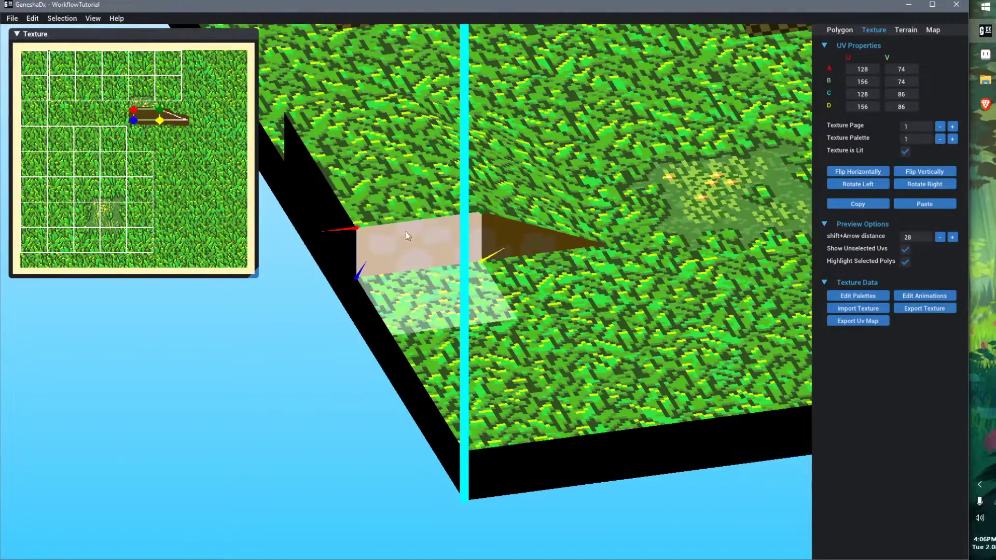
{"action": "left_click", "coordinate": [409, 210]}
{"action": "scroll", "coordinate": [408, 254], "scroll_direction": "up", "scroll_amount": 2}
- Switch to Aseprite, show Layer 1's UV outlines, and copy a 56 × 4 px grass strip from the bottom edge of two ground tiles
{"action": "key", "text": "alt+Tab"}
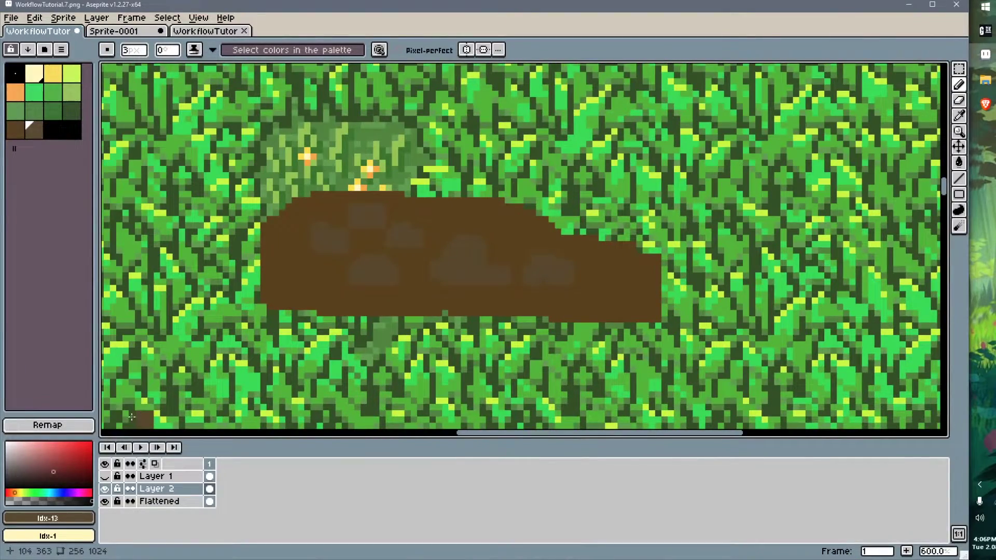
{"action": "left_click", "coordinate": [105, 476]}
{"action": "middle_click_drag", "start_coordinate": [141, 276], "coordinate": [542, 118]}
{"action": "scroll", "coordinate": [402, 250], "scroll_direction": "down", "scroll_amount": 2}
{"action": "scroll", "coordinate": [444, 213], "scroll_direction": "down", "scroll_amount": 1}
{"action": "middle_click_drag", "start_coordinate": [435, 249], "coordinate": [438, 212]}
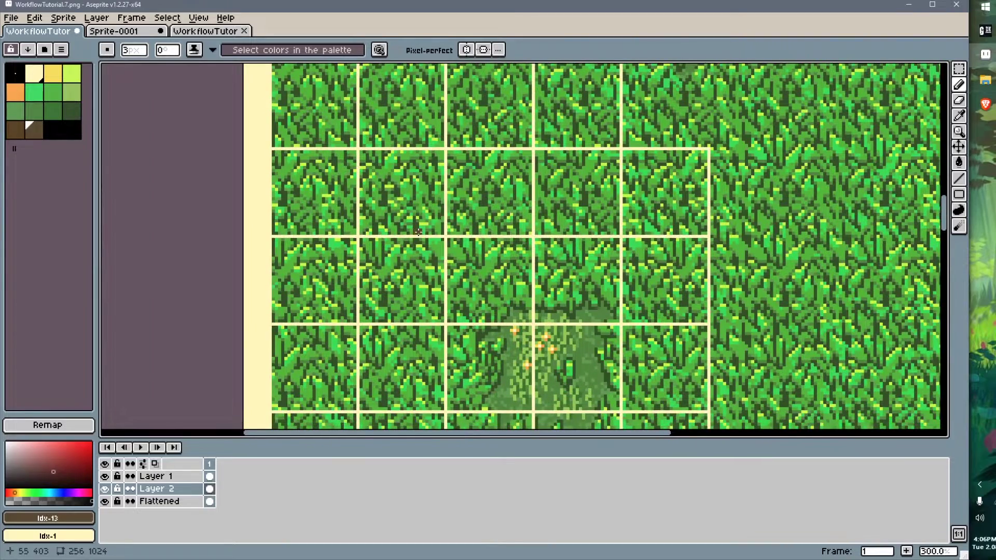
{"action": "key", "text": "m"}
{"action": "left_click_drag", "start_coordinate": [273, 324], "coordinate": [446, 315]}
- Paste the grass strip along the top edge of the wall's UV outline
{"action": "middle_click_drag", "start_coordinate": [693, 108], "coordinate": [338, 327]}
{"action": "scroll", "coordinate": [363, 218], "scroll_direction": "up", "scroll_amount": 3}
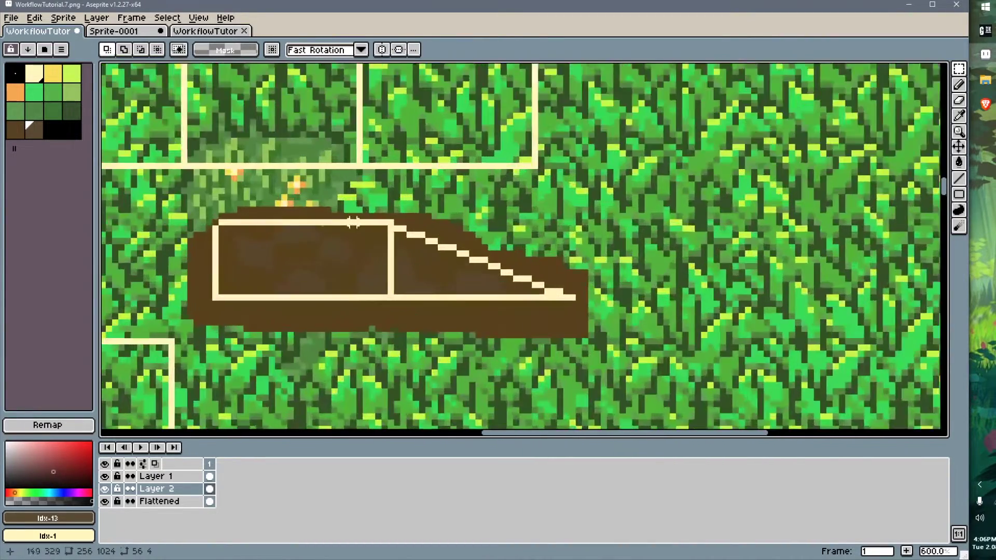
{"action": "scroll", "coordinate": [278, 250], "scroll_direction": "up", "scroll_amount": 3}
{"action": "key", "text": "ctrl+v"}
{"action": "left_click_drag", "start_coordinate": [416, 226], "coordinate": [497, 207]}
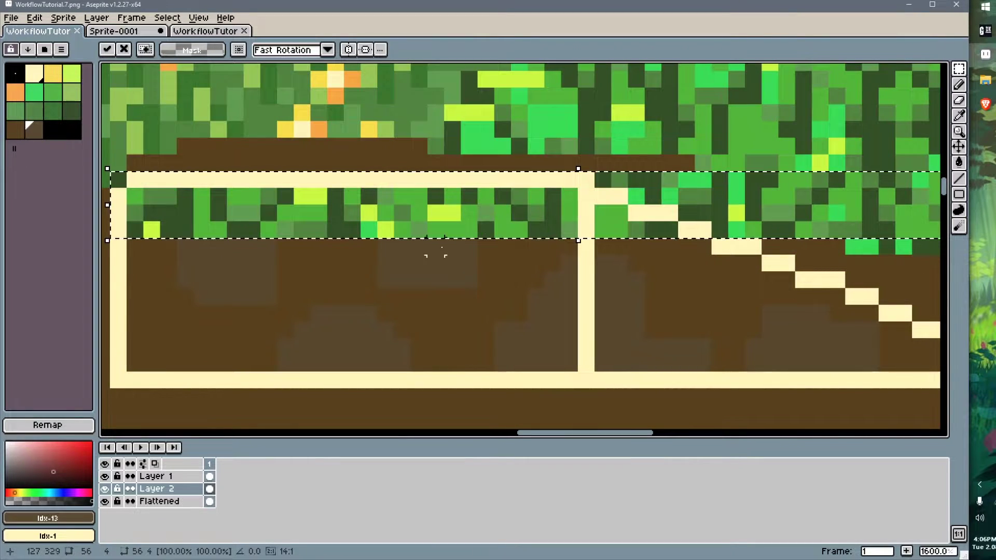
{"action": "middle_click_drag", "start_coordinate": [435, 254], "coordinate": [549, 266]}
{"action": "left_click", "coordinate": [416, 275]}
- Roughen the grass strip's lower edge with dark brown pixels sampled from the wall, reducing the Pencil brush to 1 px
{"action": "key", "text": "b"}
{"action": "key", "text": "alt"}
{"action": "left_click", "coordinate": [279, 268], "text": "alt"}
{"action": "left_click", "coordinate": [276, 238]}
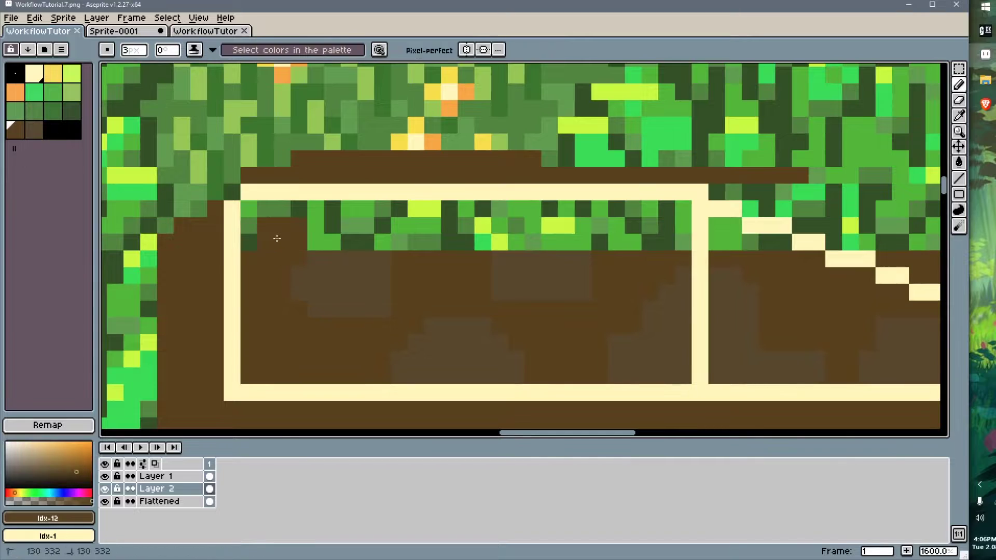
{"action": "key", "text": "minus"}
{"action": "key", "text": "minus"}
{"action": "left_click", "coordinate": [405, 236]}
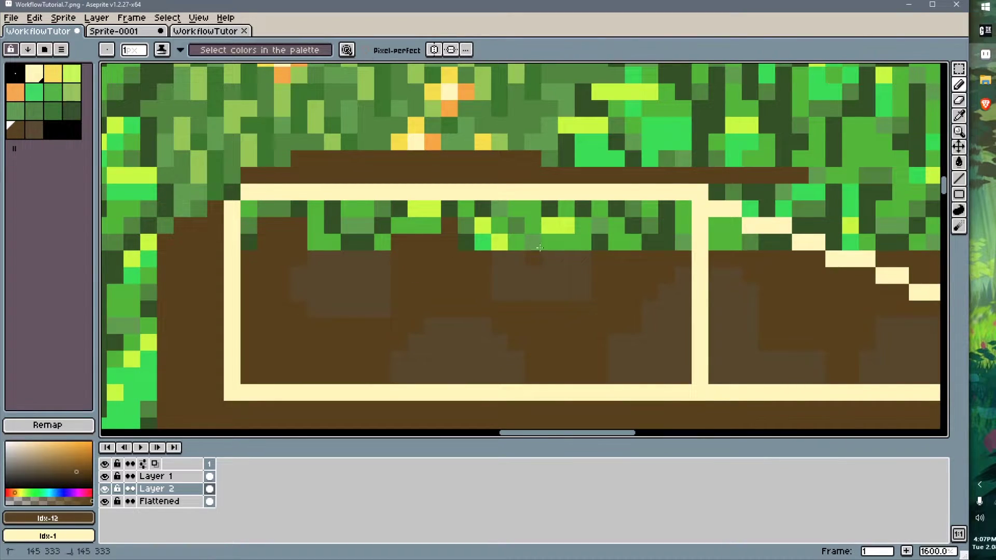
{"action": "left_click_drag", "start_coordinate": [540, 248], "coordinate": [556, 228]}
- Extend the grass along the wall with mid-green hanging pixels and a dark green band beneath the sloped outline
{"action": "left_click", "coordinate": [560, 257], "text": "alt"}
{"action": "left_click", "coordinate": [627, 223], "text": "alt"}
{"action": "scroll", "coordinate": [540, 311], "scroll_direction": "right", "scroll_amount": 5, "text": "shift"}
{"action": "left_click", "coordinate": [477, 260]}
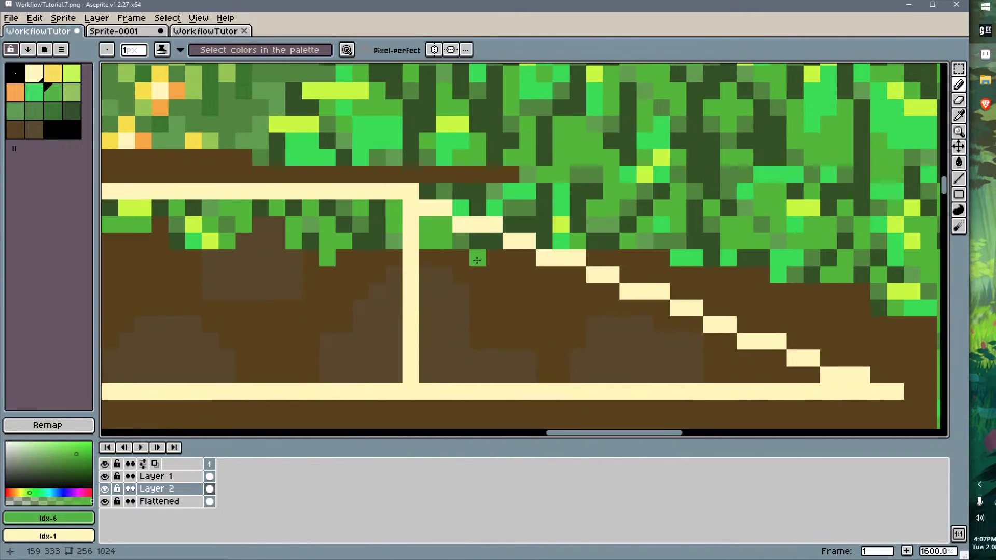
{"action": "left_click", "coordinate": [600, 238], "text": "alt"}
{"action": "left_click", "coordinate": [520, 258]}
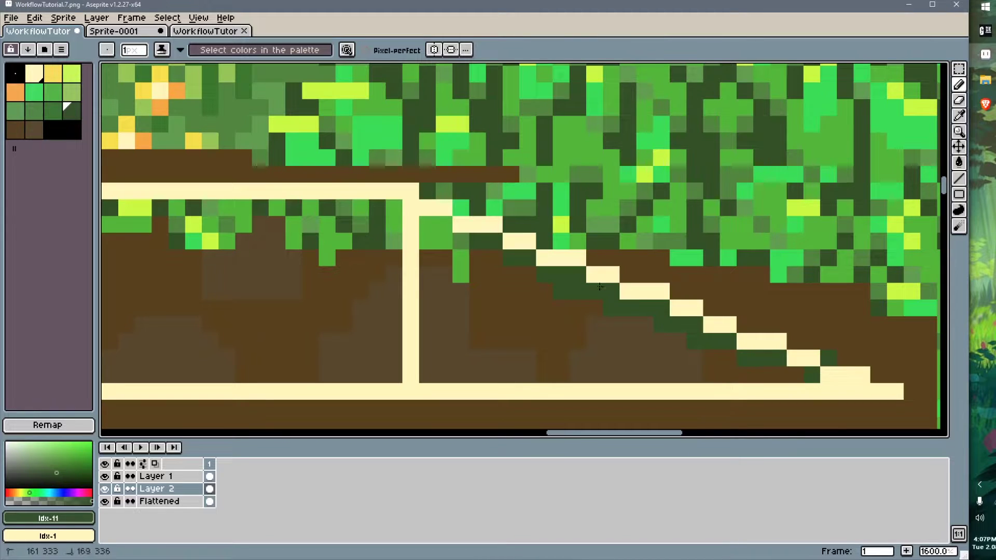
- Paint hanging grass blades in two lighter greens sampled from the grass below the dark green band on the slope
{"action": "left_click", "coordinate": [578, 230], "text": "alt"}
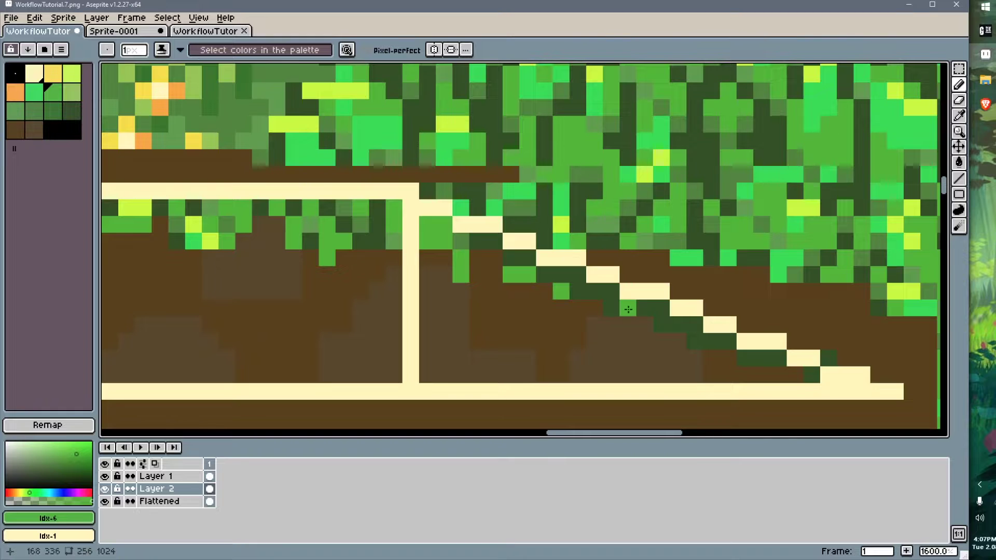
{"action": "left_click", "coordinate": [491, 273], "text": "alt"}
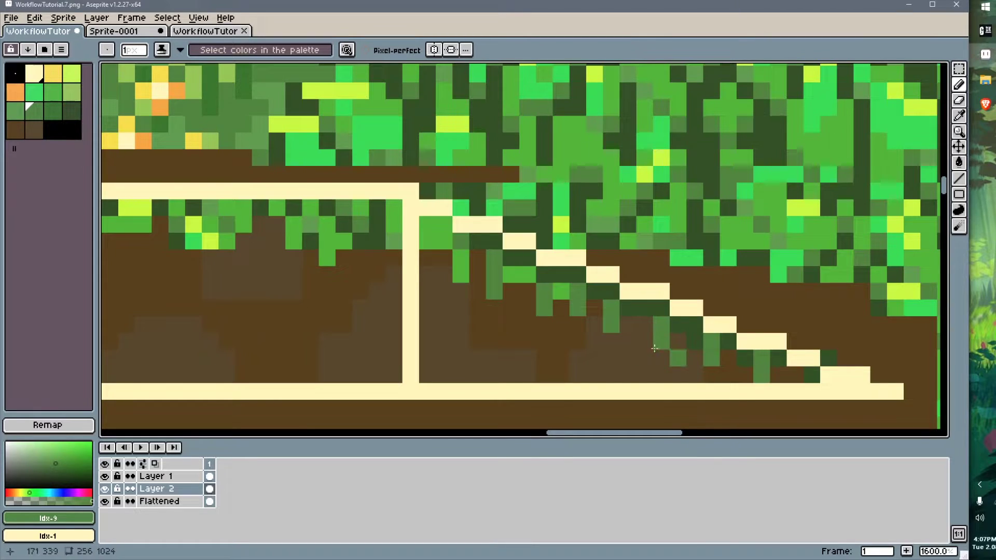
{"action": "key", "text": "alt"}
{"action": "left_click", "coordinate": [629, 320]}
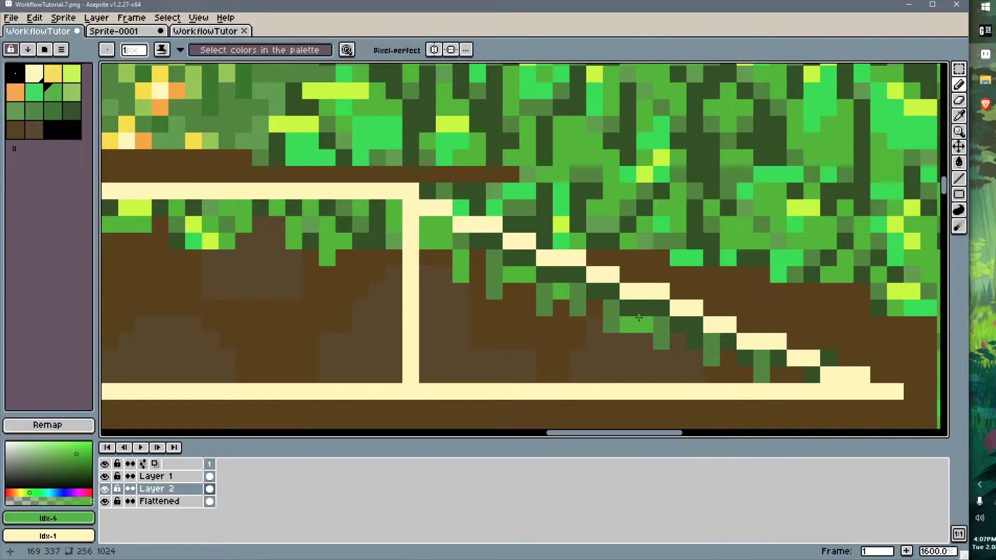
- Hide Layer 1, load default.act to update the saved texture, and undo the palette change
{"action": "scroll", "coordinate": [466, 262], "scroll_direction": "down", "scroll_amount": 3}
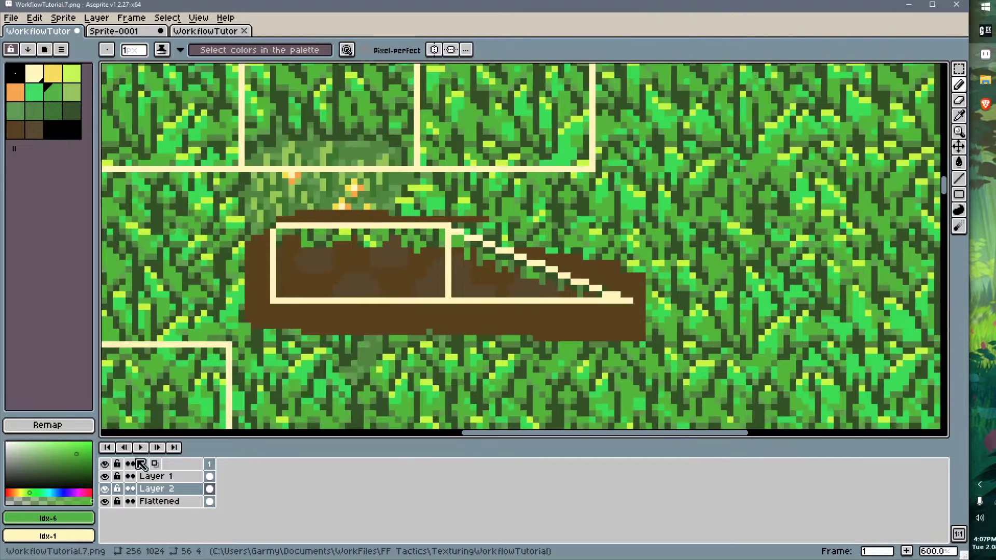
{"action": "left_click", "coordinate": [105, 476]}
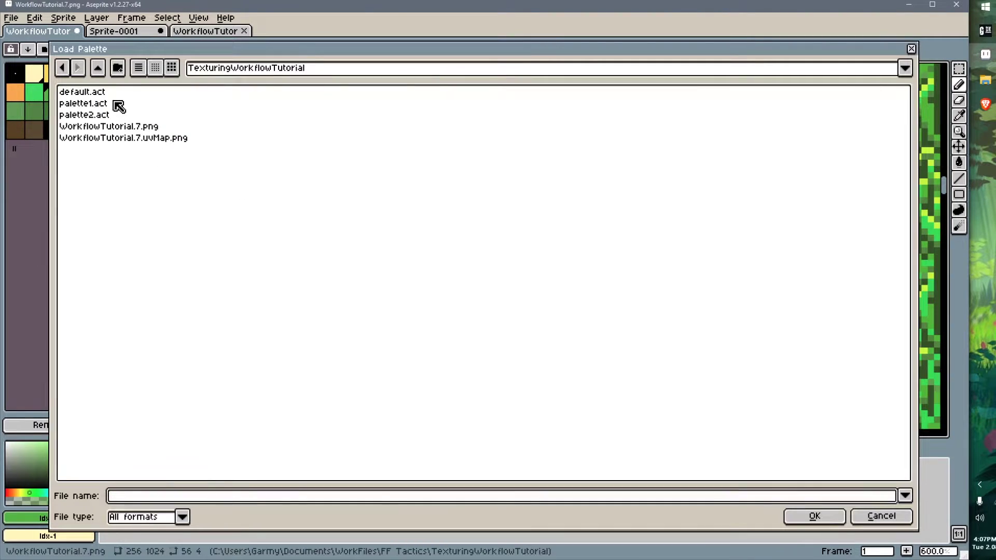
{"action": "double_click", "coordinate": [111, 94]}
{"action": "key", "text": "ctrl+z"}
- Switch to GaneshaDx and inspect the overhanging grass on the short wall
{"action": "key", "text": "alt+Tab"}
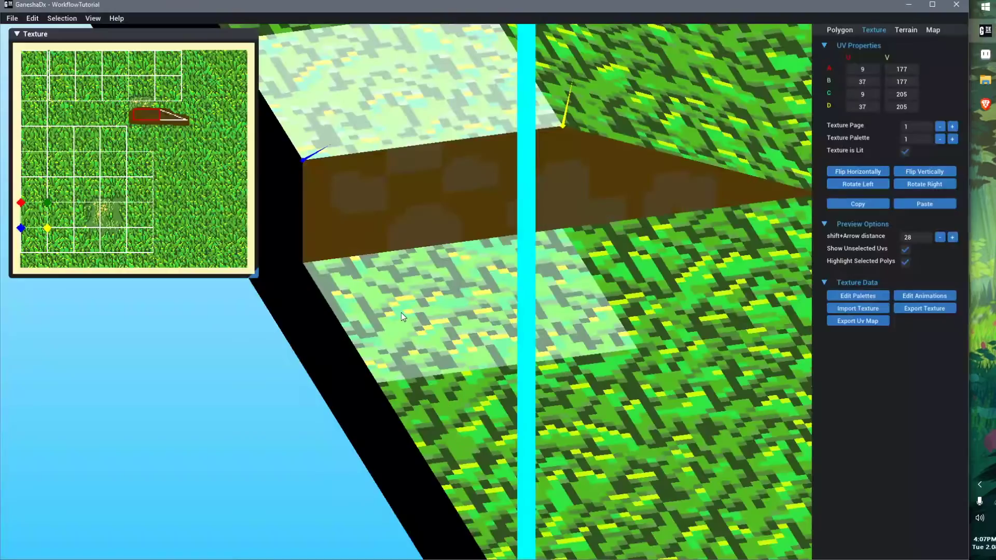
{"action": "scroll", "coordinate": [400, 312], "scroll_direction": "down", "scroll_amount": 3}
{"action": "left_click", "coordinate": [400, 312]}
{"action": "right_click_drag", "start_coordinate": [578, 358], "coordinate": [580, 353]}
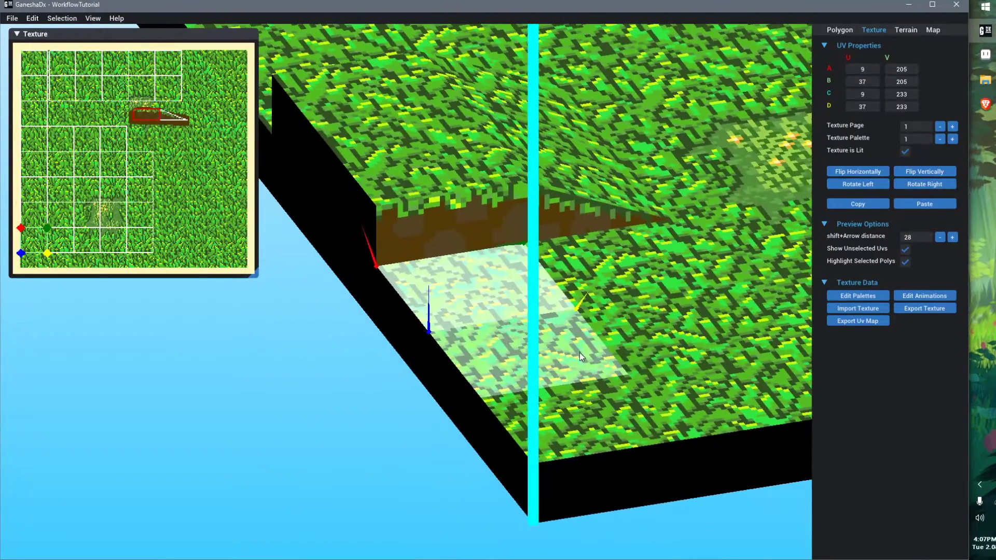
{"action": "scroll", "coordinate": [579, 354], "scroll_direction": "down", "scroll_amount": 4}
- Switch to Aseprite, copy the wall's dirt brown into palette index 14, and darken it to #36260a
{"action": "key", "text": "alt+Tab"}
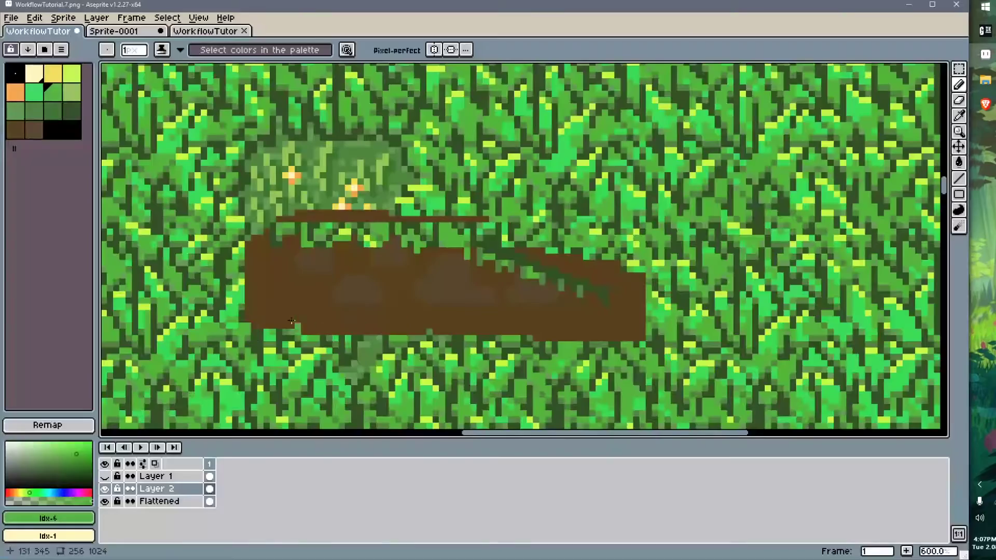
{"action": "scroll", "coordinate": [291, 322], "scroll_direction": "up", "scroll_amount": 3}
{"action": "key", "text": "i"}
{"action": "left_click", "coordinate": [251, 233]}
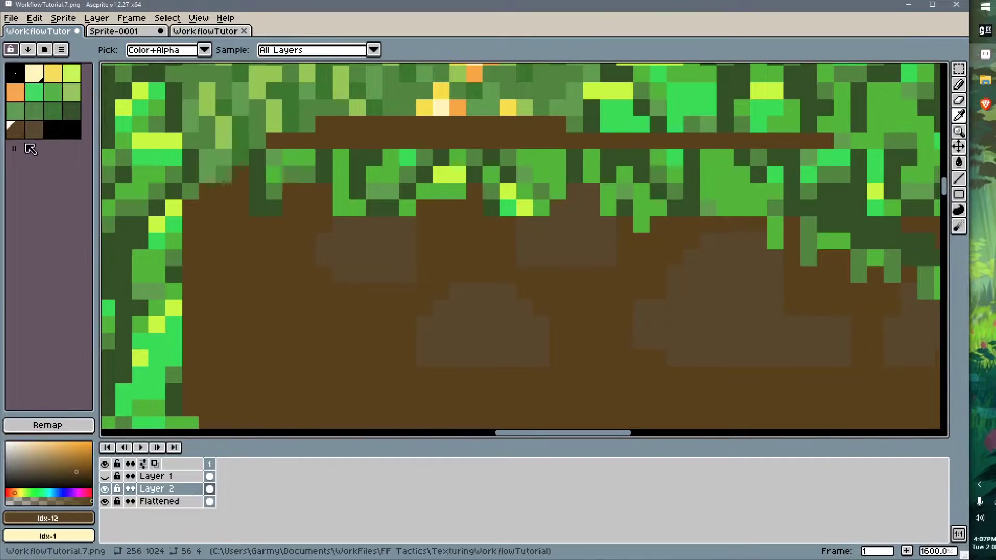
{"action": "left_click", "coordinate": [51, 130]}
{"action": "key", "text": "ctrl+z"}
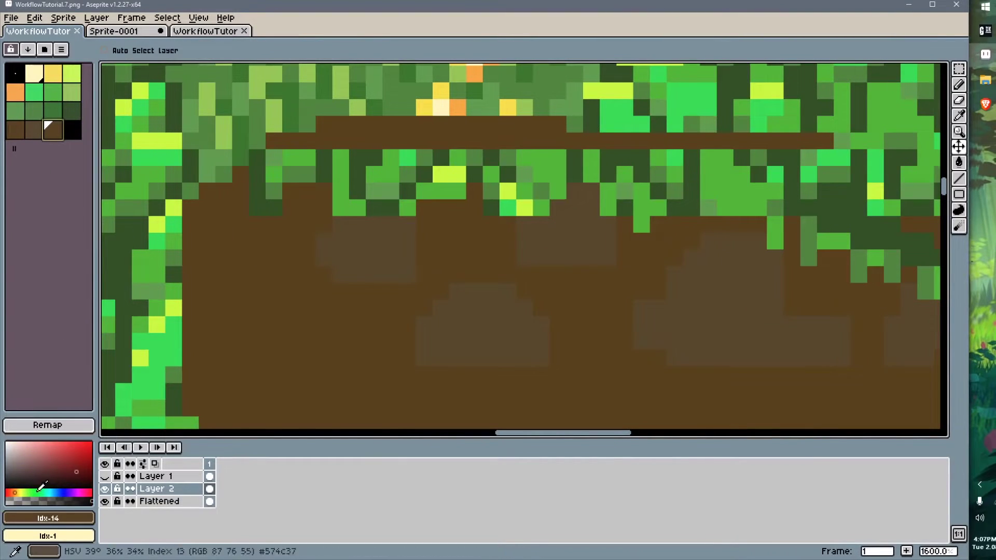
{"action": "left_click", "coordinate": [43, 518]}
{"action": "left_click", "coordinate": [36, 421]}
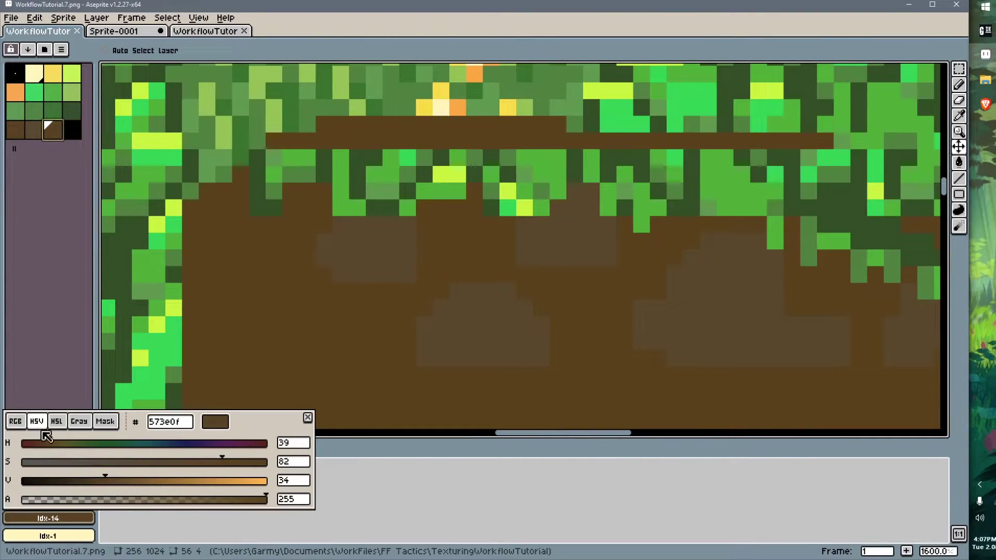
{"action": "left_click_drag", "start_coordinate": [84, 480], "coordinate": [77, 481]}
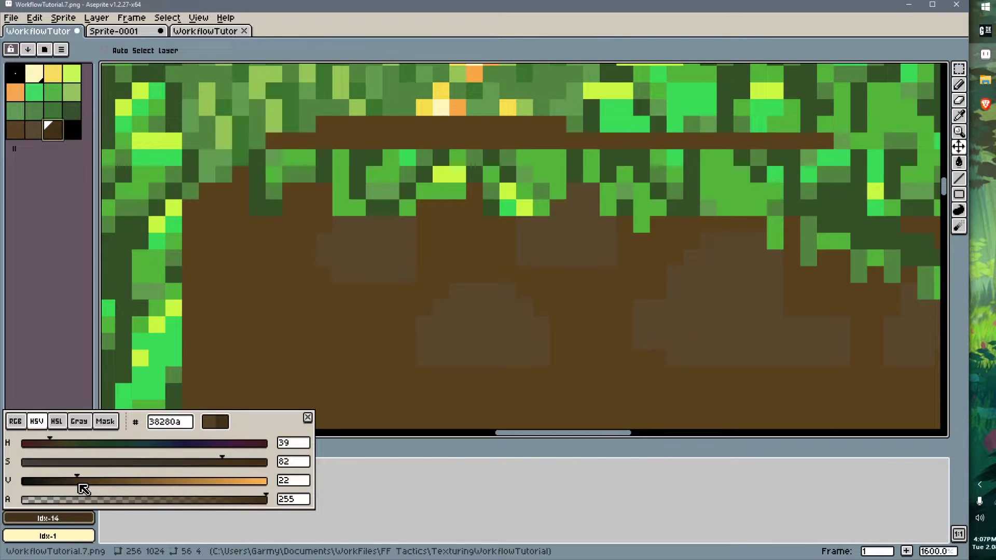
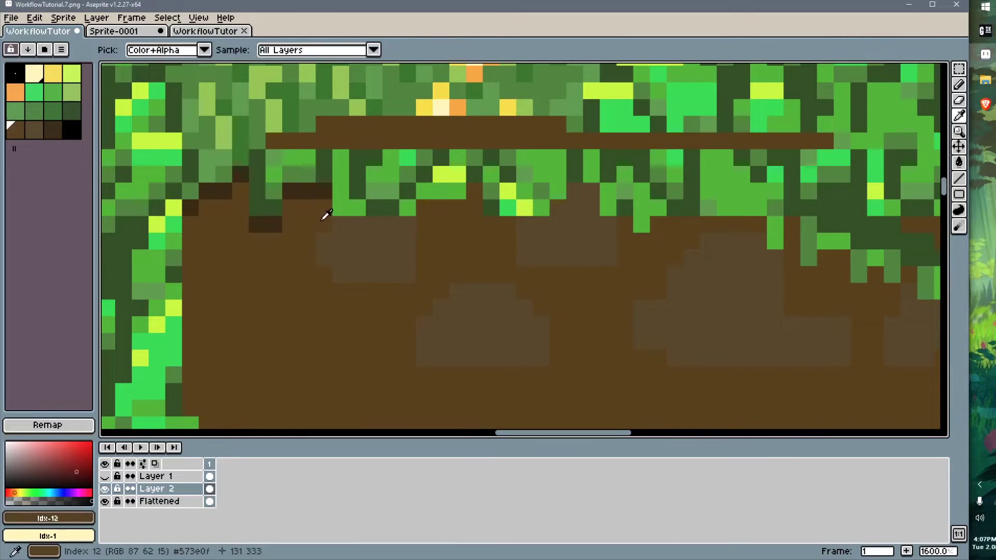
- Paint dark brown shadow pixels beneath the grass edge along the wall's flat and sloped sections, trimming the stones with the dirt brown
{"action": "left_click", "coordinate": [345, 224], "text": "alt"}
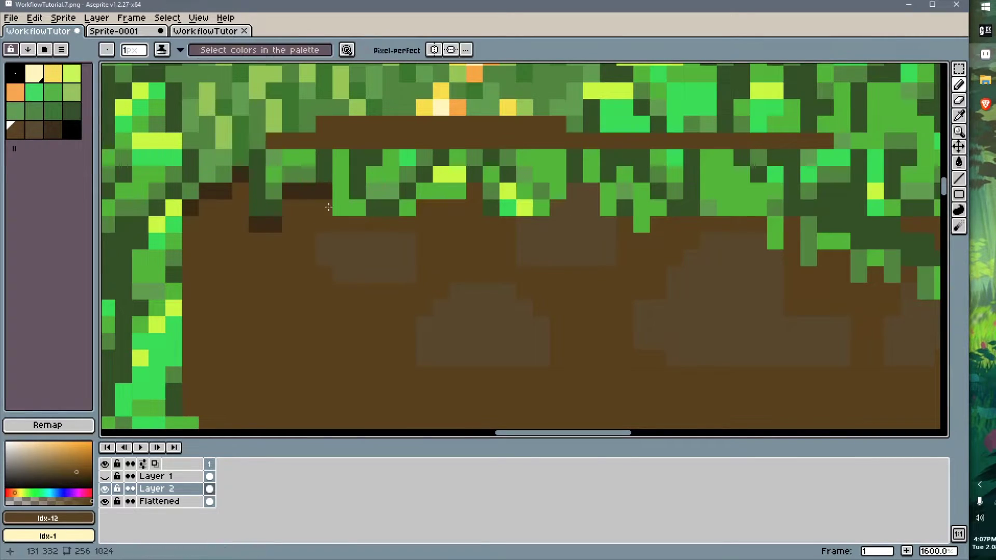
{"action": "left_click", "coordinate": [322, 192], "text": "alt"}
{"action": "left_click_drag", "start_coordinate": [423, 208], "coordinate": [499, 210]}
{"action": "left_click", "coordinate": [507, 222], "text": "alt"}
{"action": "left_click_drag", "start_coordinate": [607, 223], "coordinate": [807, 296]}
{"action": "middle_click_drag", "start_coordinate": [813, 300], "coordinate": [406, 218]}
{"action": "left_click_drag", "start_coordinate": [446, 207], "coordinate": [738, 294]}
{"action": "scroll", "coordinate": [461, 234], "scroll_direction": "down", "scroll_amount": 4}
{"action": "key", "text": "ctrl+l"}
{"action": "key", "text": "Escape"}
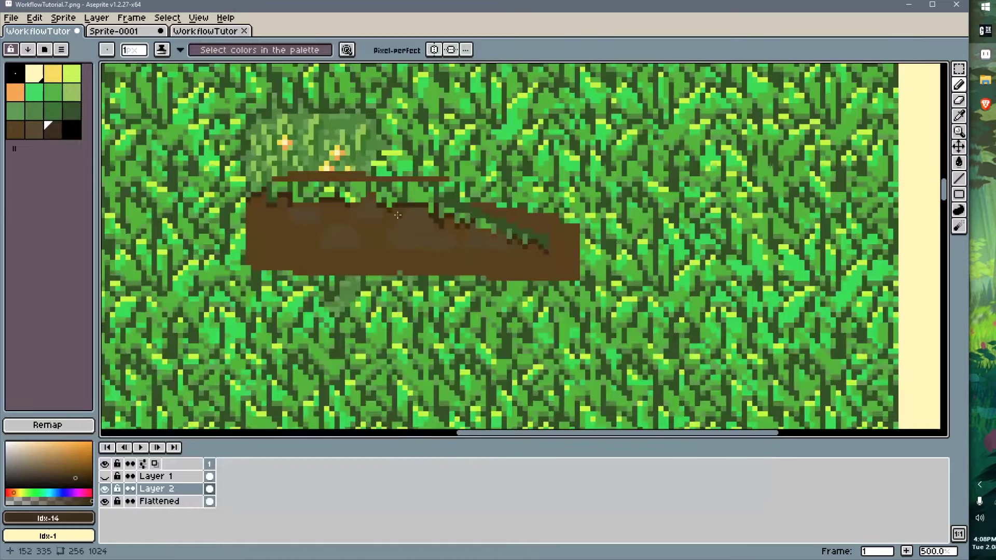
{"action": "scroll", "coordinate": [371, 208], "scroll_direction": "up", "scroll_amount": 4}
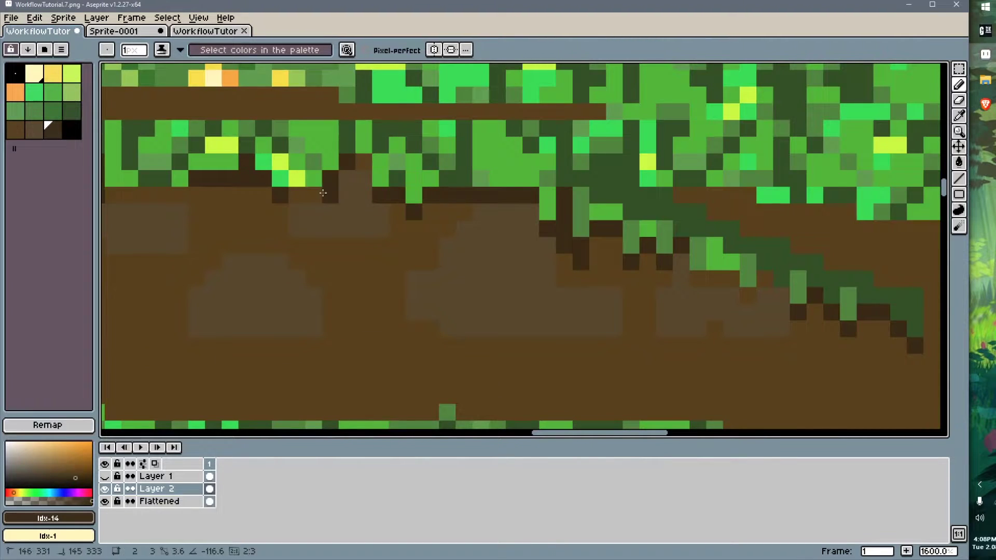
- Update the saved texture with the default.act palette, restore the colour palette, and check the shaded wall in GaneshaDx
{"action": "scroll", "coordinate": [405, 310], "scroll_direction": "down", "scroll_amount": 5}
{"action": "key", "text": "ctrl+l"}
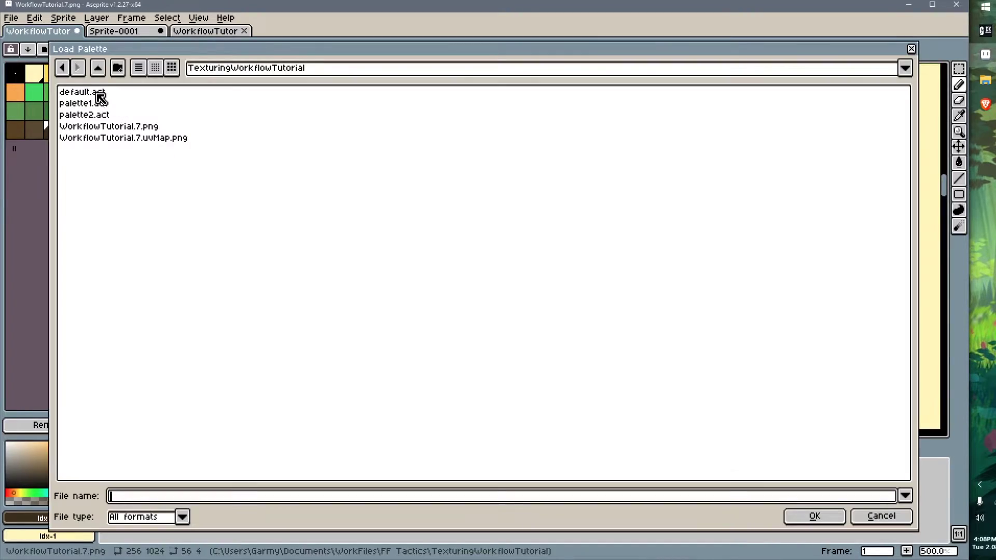
{"action": "double_click", "coordinate": [98, 93]}
{"action": "key", "text": "ctrl+z"}
{"action": "key", "text": "alt+Tab"}
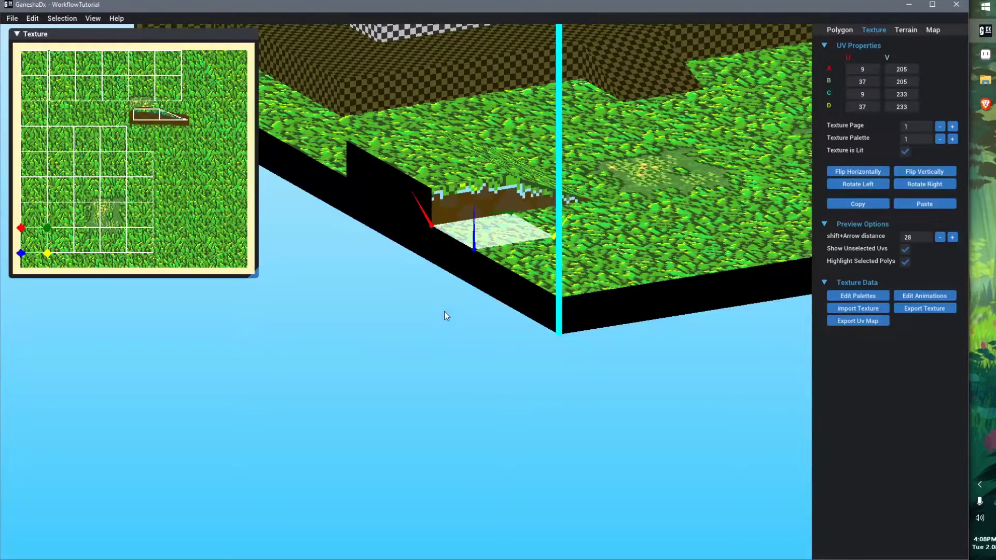
{"action": "middle_click_drag", "start_coordinate": [444, 316], "coordinate": [449, 311]}
- Switch to Aseprite and save the palette with the new shadow brown over palette1.act
{"action": "key", "text": "alt+Tab"}
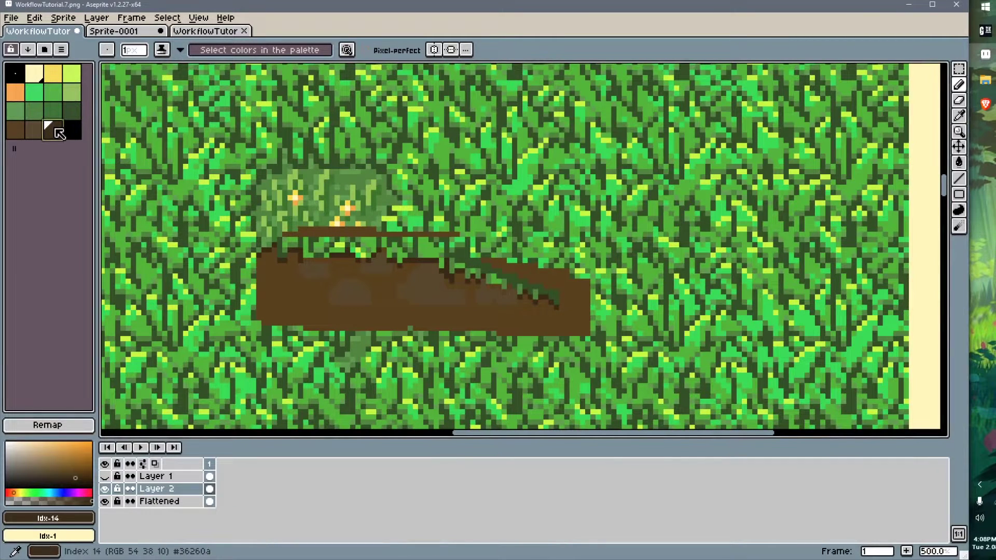
{"action": "key", "text": "ctrl+p"}
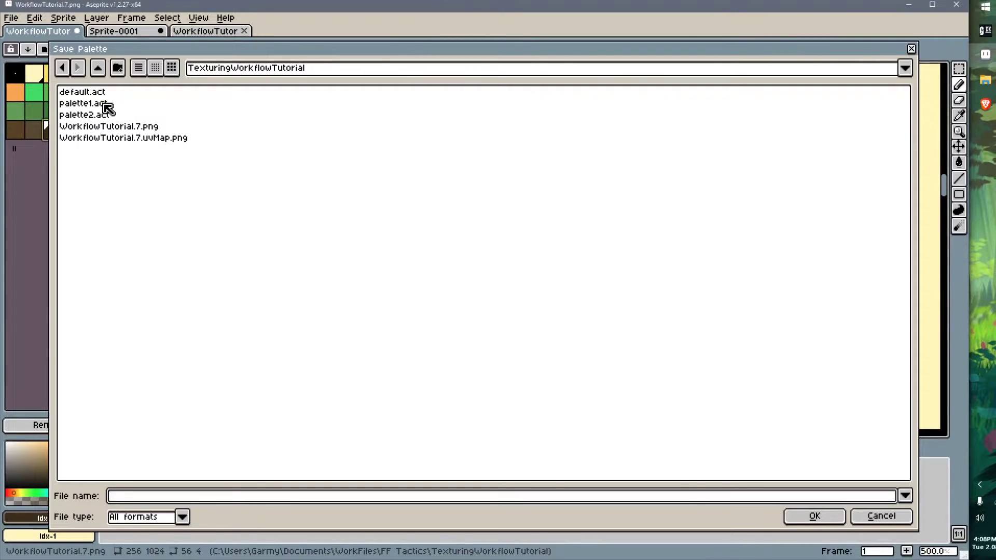
{"action": "double_click", "coordinate": [110, 115]}
{"action": "left_click", "coordinate": [405, 304]}
- Switch to GaneshaDx and import the updated palette file into palette 1
{"action": "key", "text": "alt+Tab"}
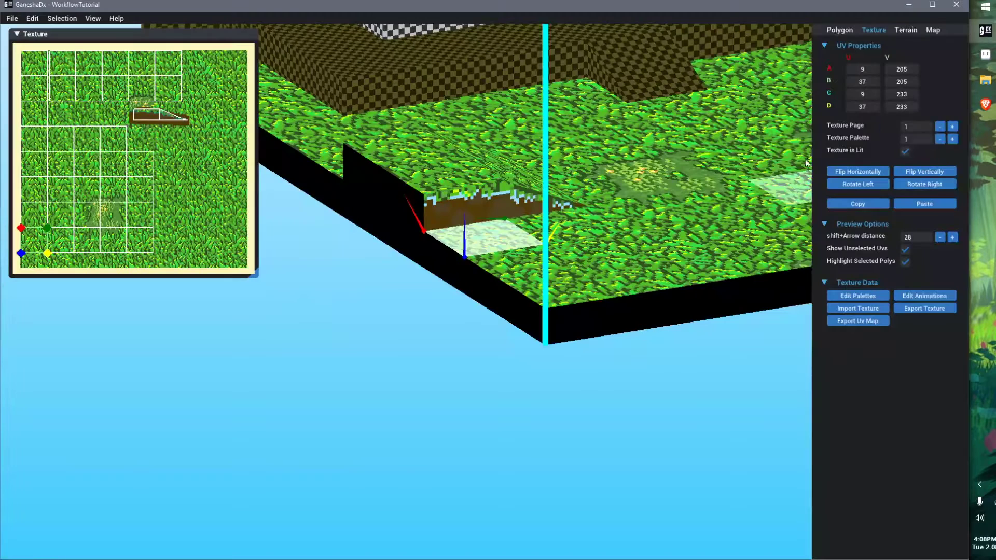
{"action": "left_click", "coordinate": [881, 296]}
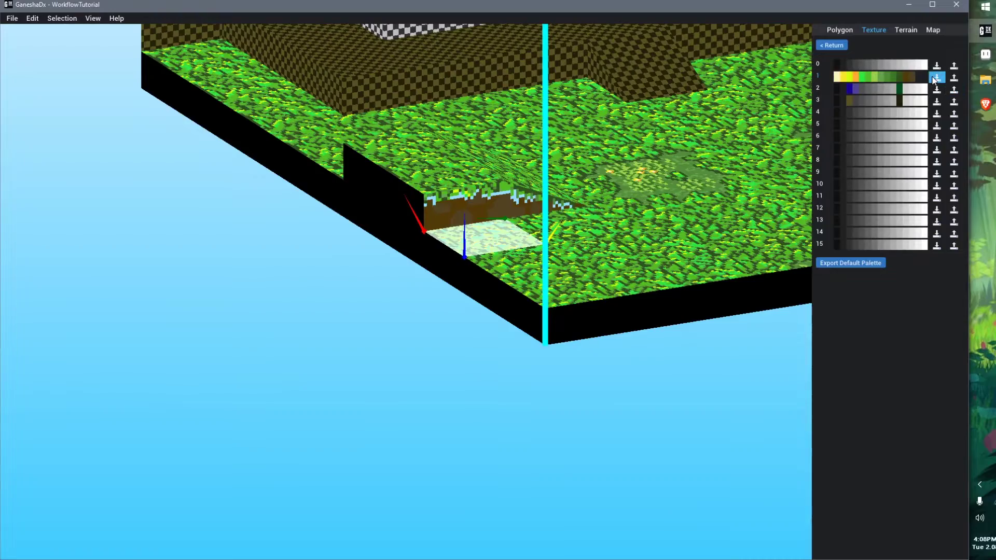
{"action": "left_click", "coordinate": [935, 77]}
{"action": "double_click", "coordinate": [526, 252]}
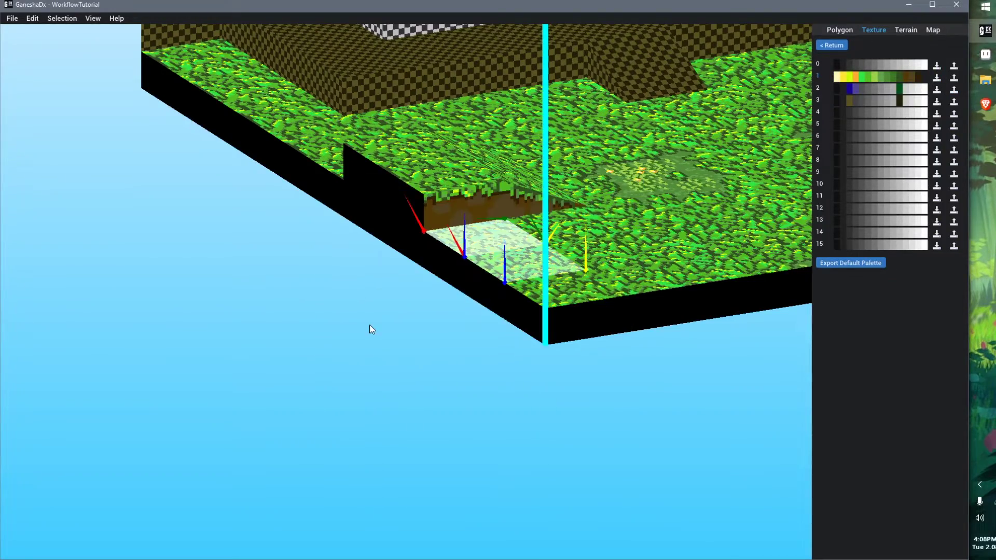
- Examine the short wall's grass overhang and shadows from both sides of the map
{"action": "left_click", "coordinate": [369, 324]}
{"action": "right_click_drag", "start_coordinate": [617, 295], "coordinate": [555, 288]}
{"action": "middle_click_drag", "start_coordinate": [291, 276], "coordinate": [359, 277]}
{"action": "scroll", "coordinate": [288, 221], "scroll_direction": "up", "scroll_amount": 1}
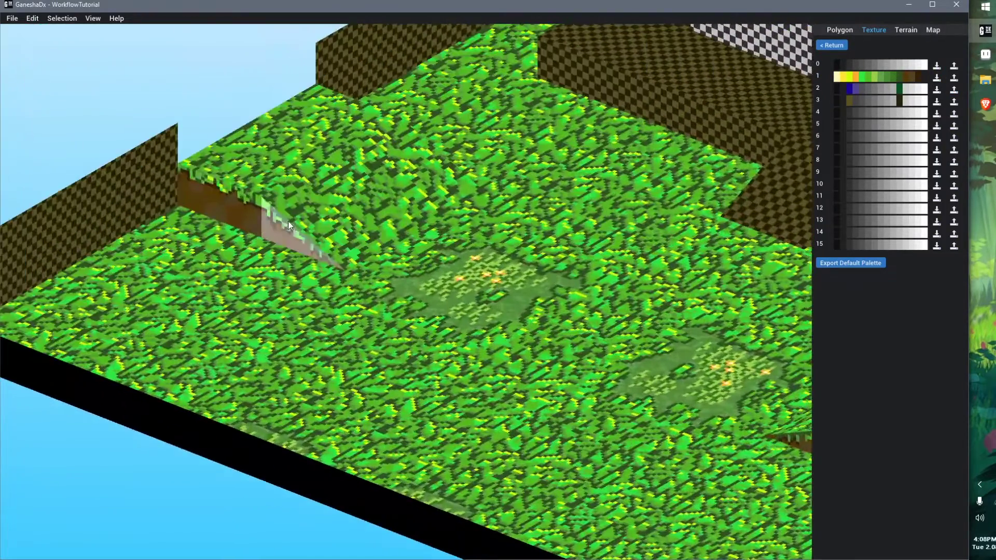
{"action": "scroll", "coordinate": [408, 305], "scroll_direction": "down", "scroll_amount": 2}
{"action": "right_click_drag", "start_coordinate": [407, 304], "coordinate": [539, 280]}
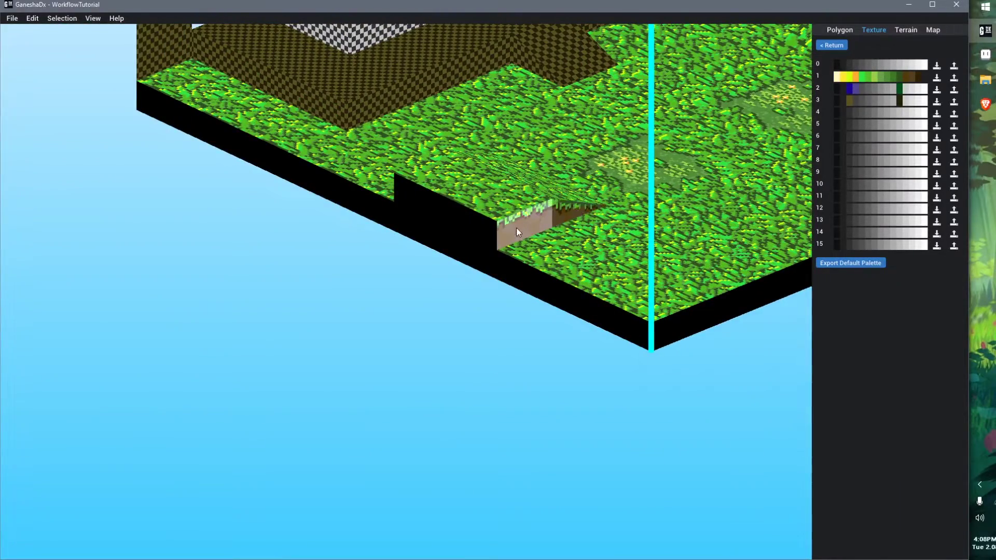
{"action": "right_click_drag", "start_coordinate": [614, 354], "coordinate": [583, 368]}
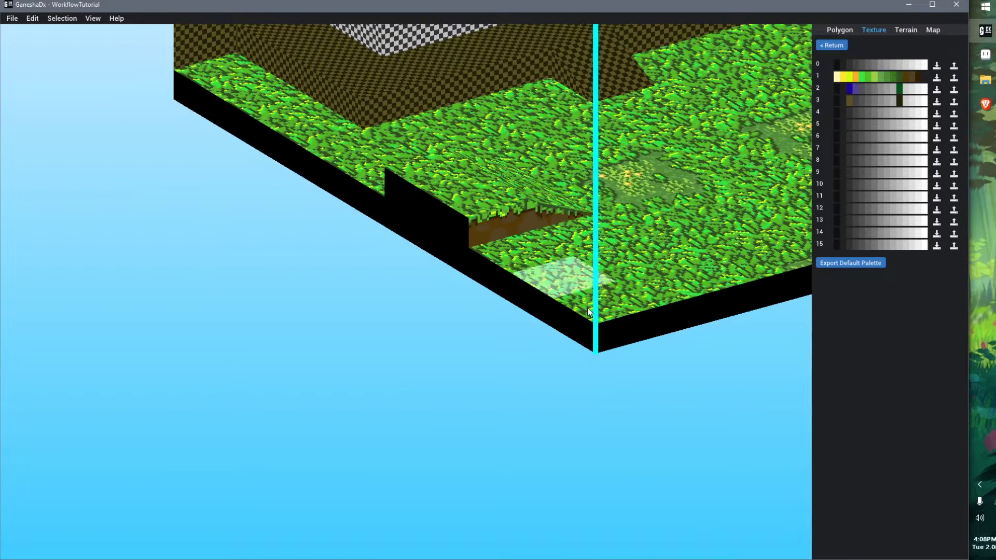
{"action": "scroll", "coordinate": [590, 310], "scroll_direction": "down", "scroll_amount": 3}
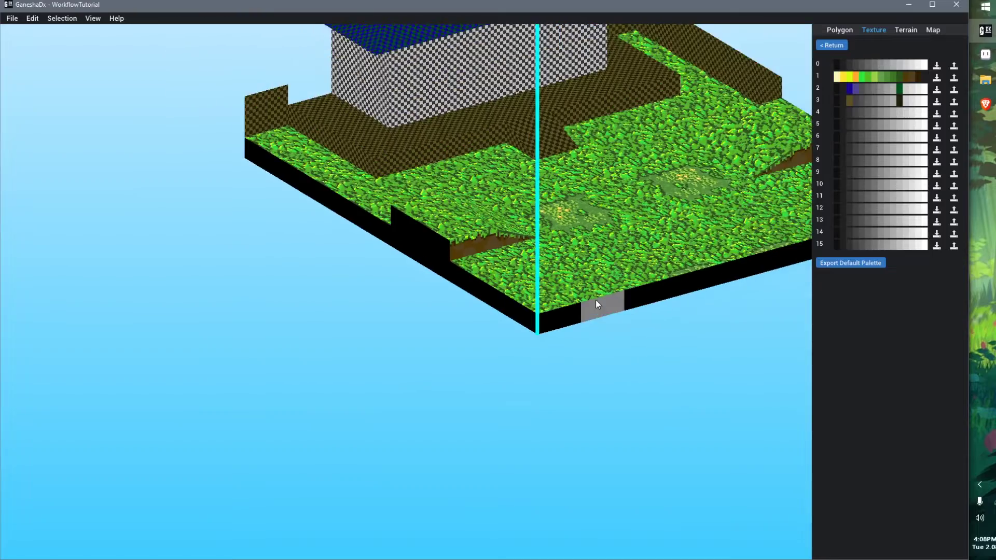
- Examine the grass ground, flower patches and both dirt walls across the whole map from above and from several corners
{"action": "middle_click_drag", "start_coordinate": [595, 303], "coordinate": [628, 335]}
{"action": "right_click_drag", "start_coordinate": [628, 335], "coordinate": [359, 236]}
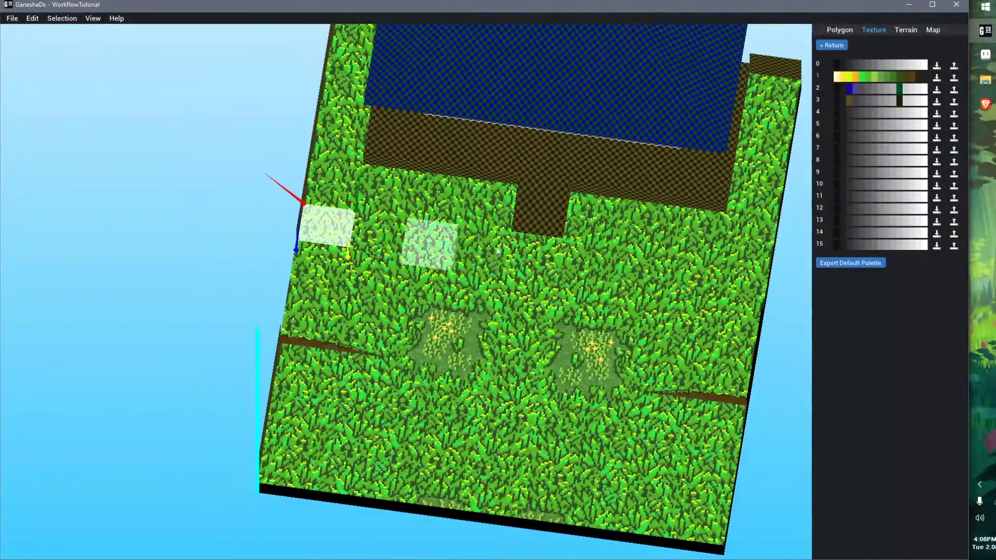
{"action": "left_click", "coordinate": [649, 275]}
{"action": "left_click", "coordinate": [386, 253]}
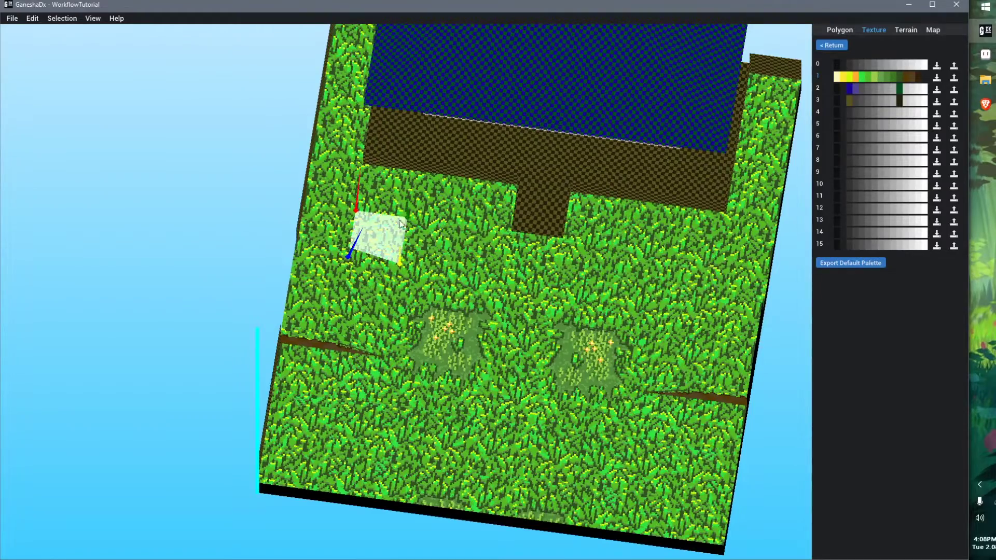
{"action": "right_click_drag", "start_coordinate": [524, 357], "coordinate": [487, 350]}
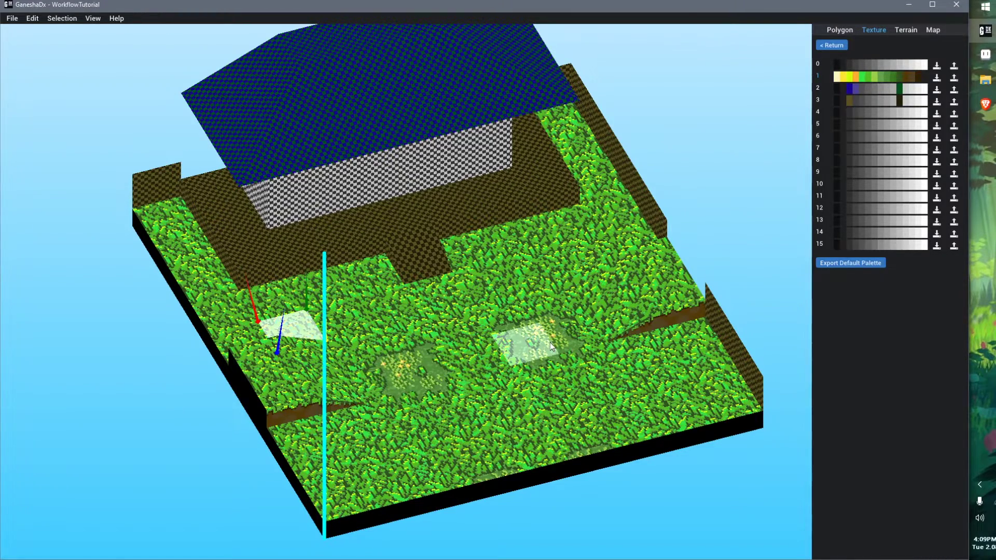
{"action": "right_click_drag", "start_coordinate": [550, 342], "coordinate": [555, 334]}
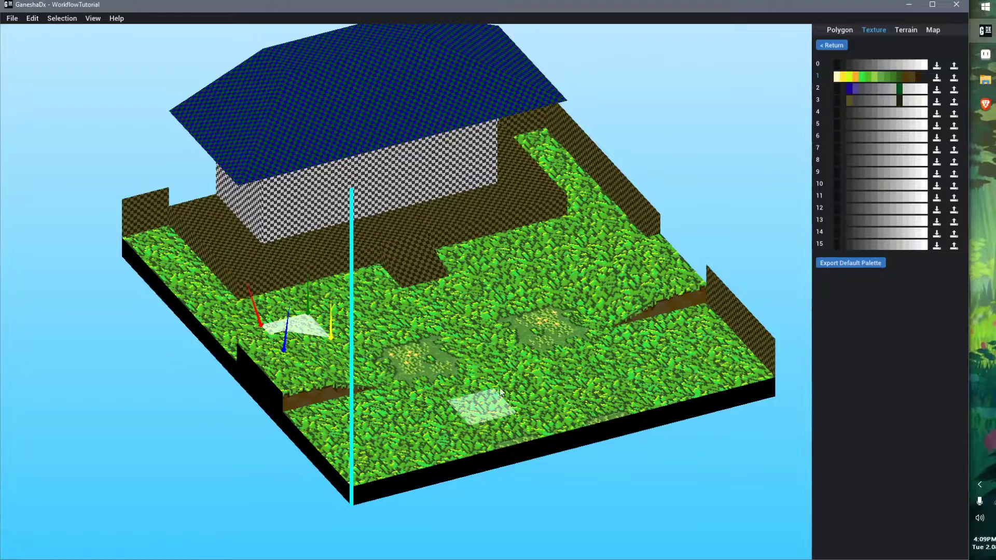
{"action": "right_click_drag", "start_coordinate": [506, 404], "coordinate": [440, 378]}
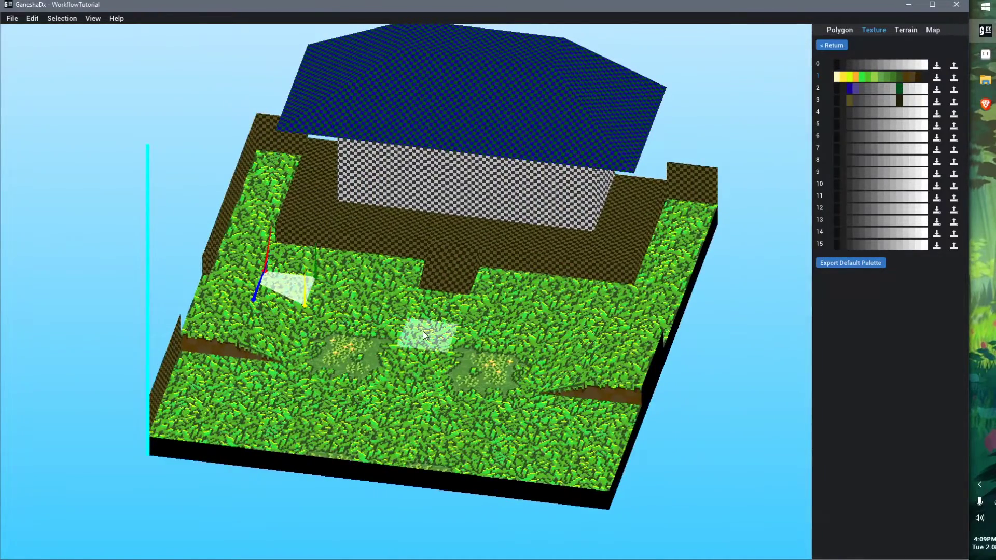
{"action": "right_click_drag", "start_coordinate": [422, 330], "coordinate": [505, 347]}
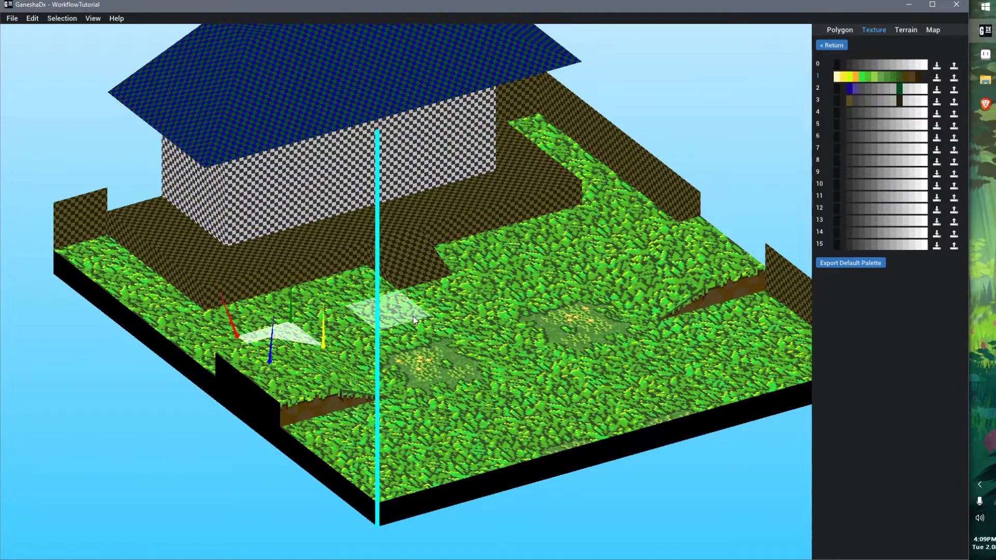
- Examine the untextured boundary walls, then leave the palette editor and show a wall panel's UV tiles
{"action": "middle_click_drag", "start_coordinate": [413, 133], "coordinate": [375, 242]}
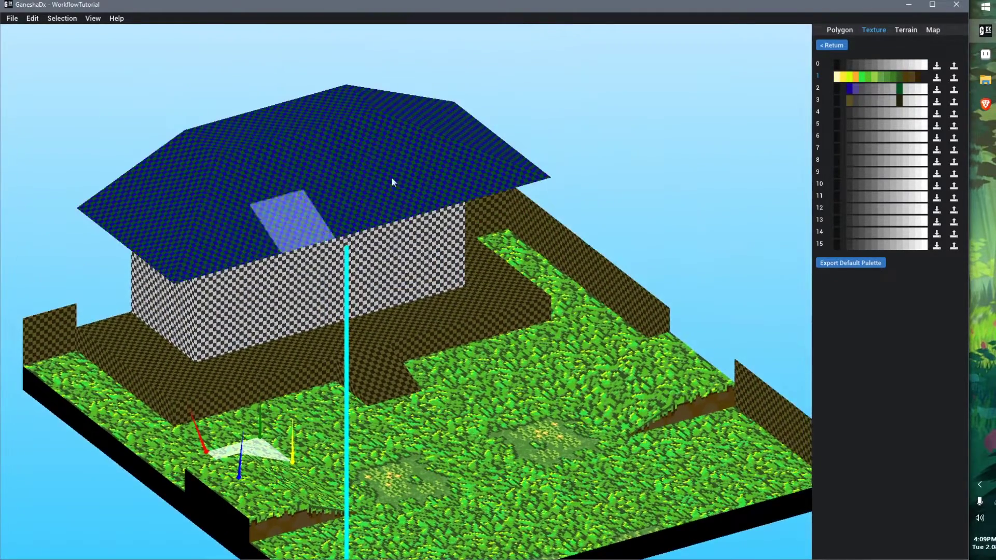
{"action": "middle_click_drag", "start_coordinate": [402, 369], "coordinate": [432, 260]}
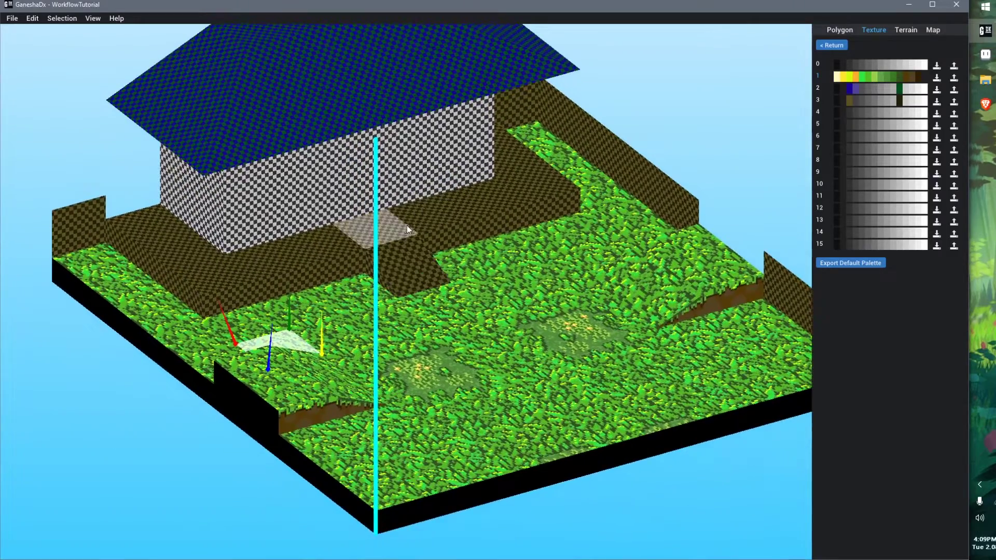
{"action": "right_click_drag", "start_coordinate": [615, 324], "coordinate": [611, 275]}
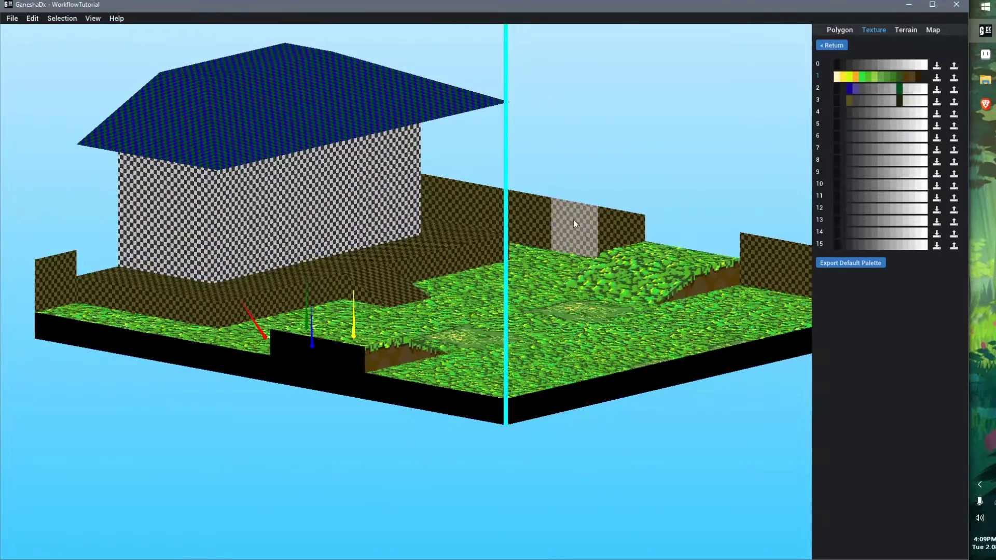
{"action": "left_click", "coordinate": [831, 45]}
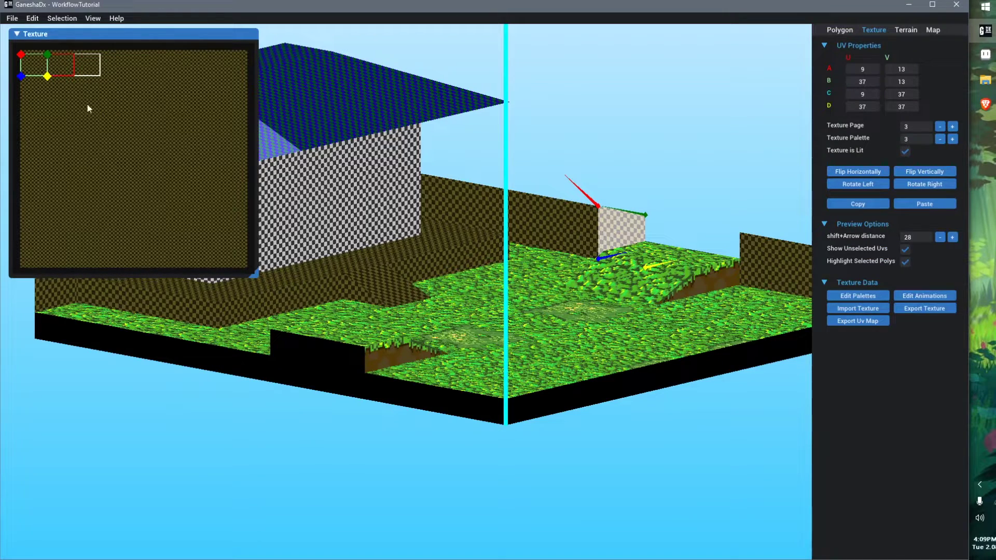
- Switch to Aseprite and show Layer 1's UV outlines over the three boundary-wall tiles on the last texture page
{"action": "key", "text": "alt+Tab"}
{"action": "scroll", "coordinate": [404, 333], "scroll_direction": "down", "scroll_amount": 6}
{"action": "middle_click_drag", "start_coordinate": [386, 410], "coordinate": [359, 159]}
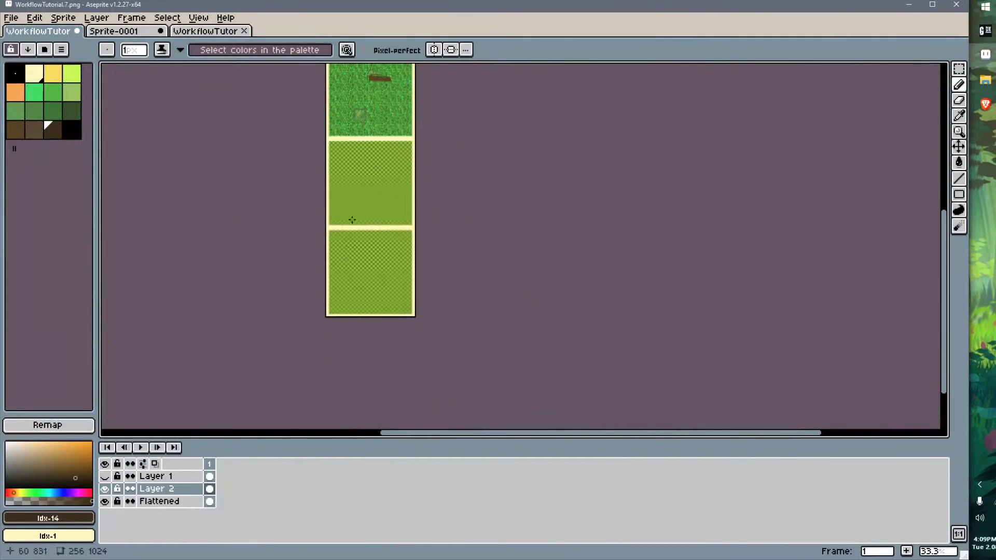
{"action": "scroll", "coordinate": [353, 220], "scroll_direction": "up", "scroll_amount": 3}
{"action": "left_click", "coordinate": [104, 476]}
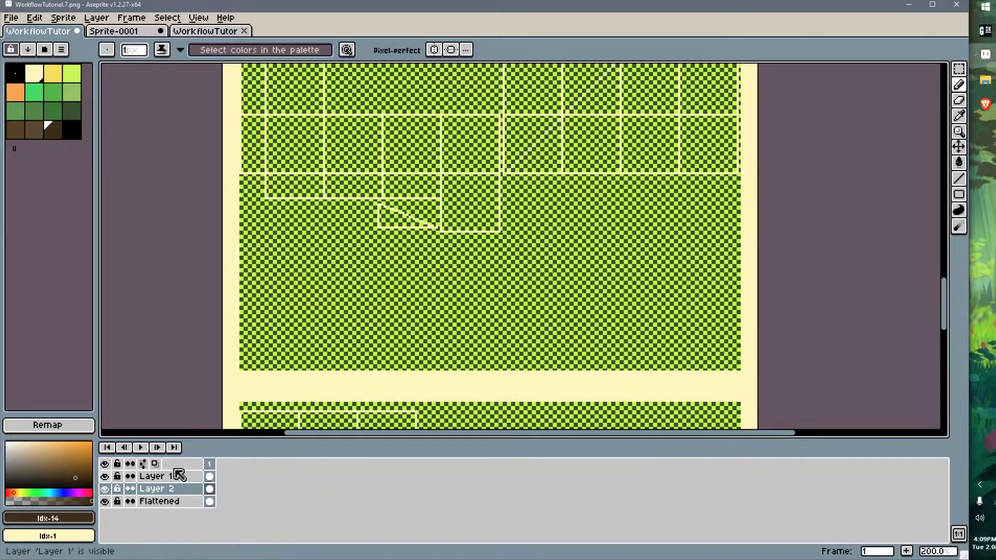
{"action": "scroll", "coordinate": [332, 275], "scroll_direction": "down", "scroll_amount": 1}
{"action": "middle_click_drag", "start_coordinate": [252, 368], "coordinate": [264, 258]}
{"action": "scroll", "coordinate": [292, 259], "scroll_direction": "up", "scroll_amount": 3}
{"action": "middle_click_drag", "start_coordinate": [380, 248], "coordinate": [376, 326]}
{"action": "scroll", "coordinate": [328, 324], "scroll_direction": "up", "scroll_amount": 2}
{"action": "left_click_drag", "start_coordinate": [313, 280], "coordinate": [321, 263]}
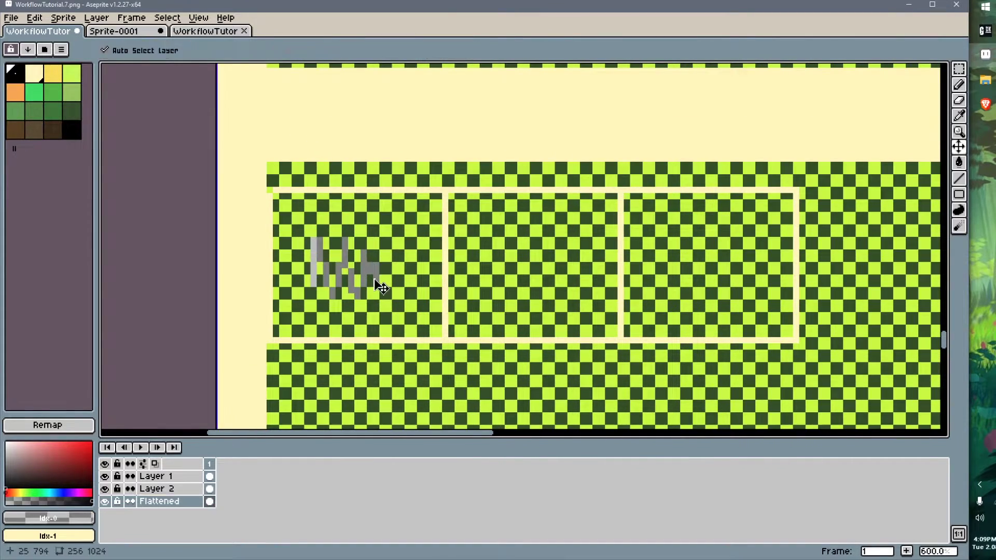
{"action": "key", "text": "ctrl+z"}
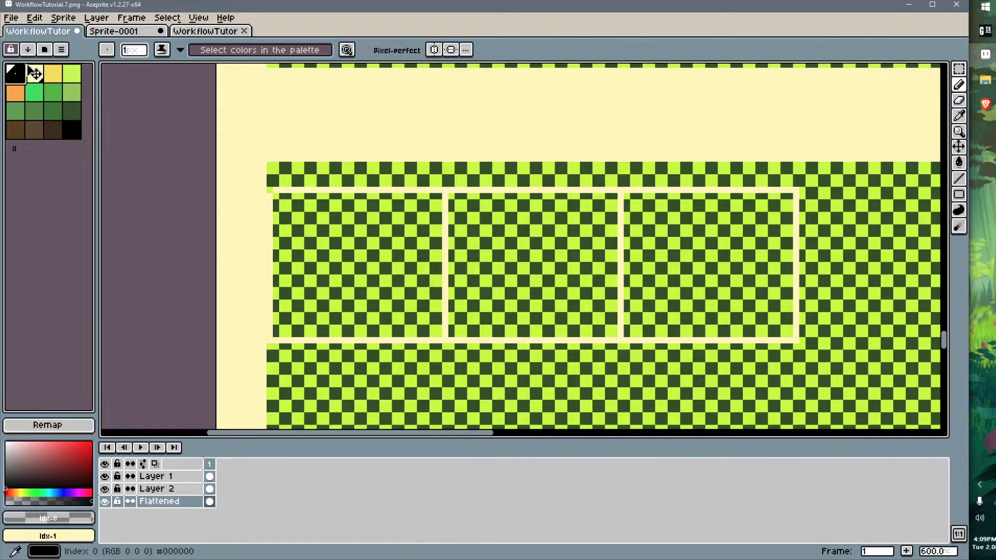
{"action": "mouse_move", "coordinate": [396, 195]}
{"action": "left_mouse_down"}
{"action": "mouse_move", "coordinate": [571, 208]}
{"action": "mouse_move", "coordinate": [320, 309]}
{"action": "mouse_move", "coordinate": [528, 284]}
{"action": "mouse_move", "coordinate": [386, 267]}
{"action": "mouse_move", "coordinate": [381, 241]}
{"action": "mouse_move", "coordinate": [716, 212]}
{"action": "mouse_move", "coordinate": [360, 198]}
{"action": "left_mouse_up"}
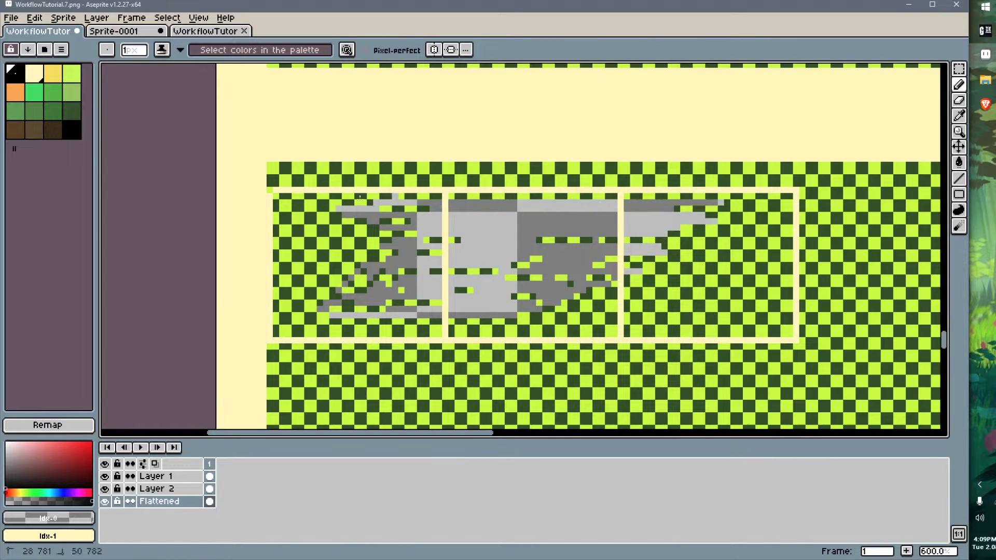
{"action": "key", "text": "ctrl+z"}
- Clear the checker pattern inside the three UV tiles to transparent (index 0) with a 10 px brush on the Flattened layer
{"action": "scroll", "coordinate": [374, 255], "scroll_direction": "up", "scroll_amount": 1}
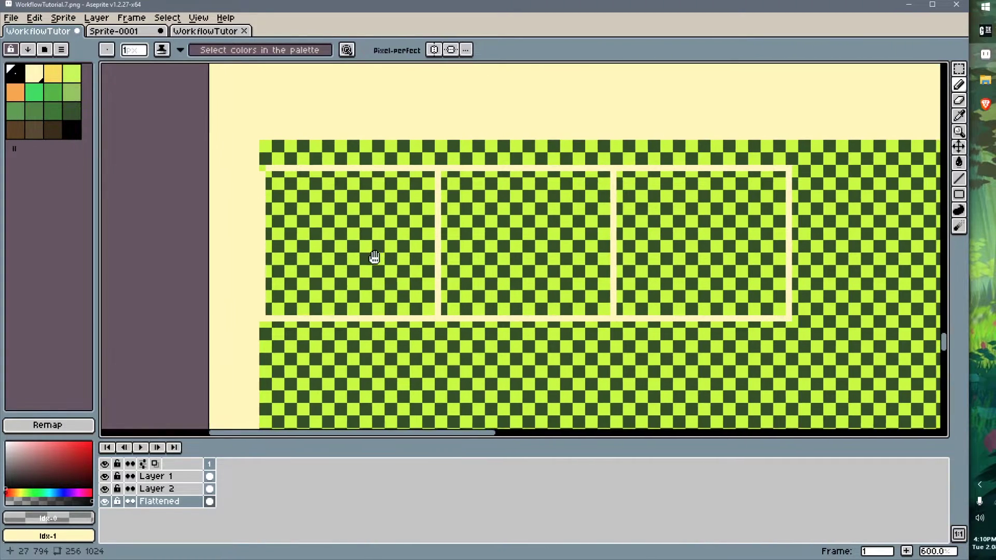
{"action": "middle_click_drag", "start_coordinate": [301, 251], "coordinate": [285, 244]}
{"action": "scroll", "coordinate": [336, 249], "scroll_direction": "down", "scroll_amount": 9, "text": "ctrl"}
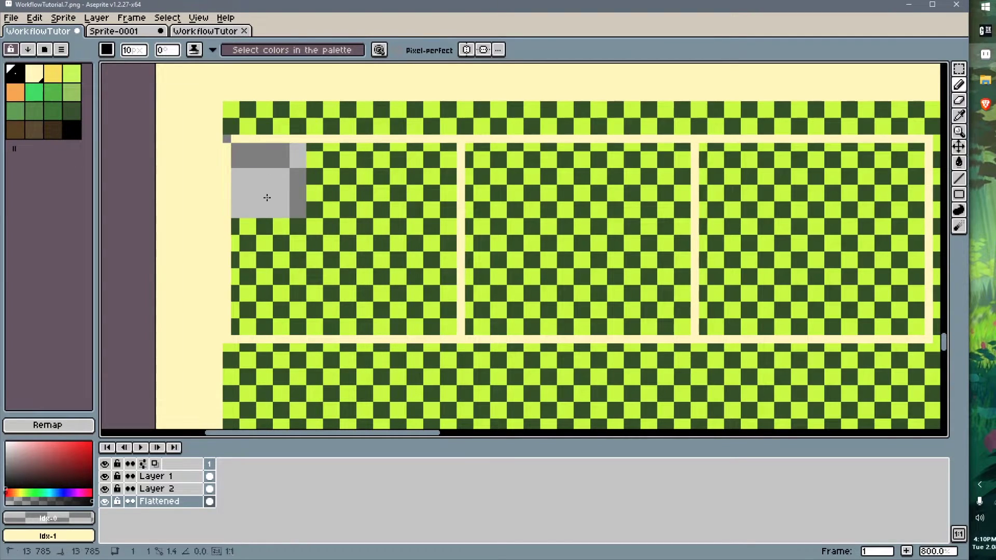
{"action": "left_click_drag", "start_coordinate": [267, 198], "coordinate": [272, 292]}
{"action": "left_click", "coordinate": [270, 313], "text": "shift"}
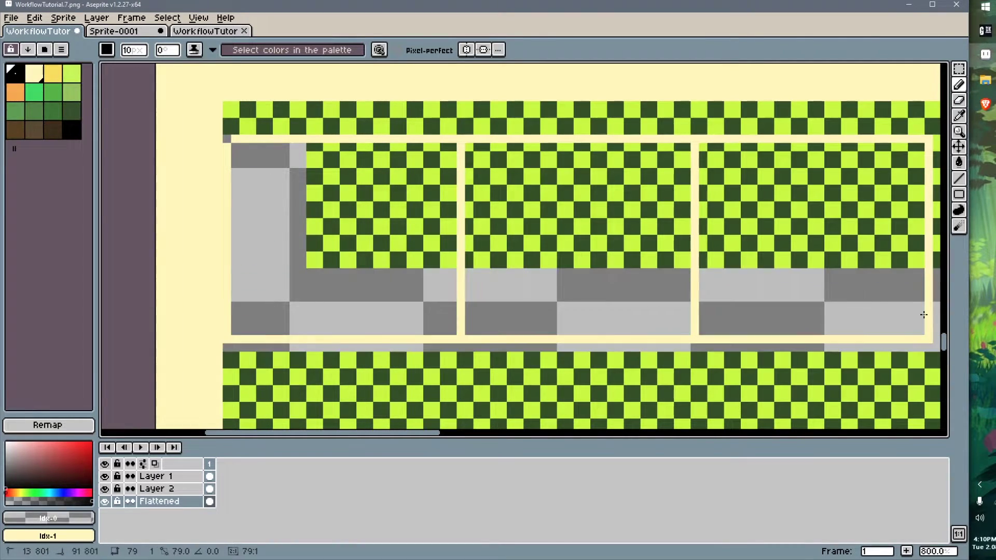
{"action": "mouse_move", "coordinate": [924, 314]}
{"action": "left_mouse_down", "text": "shift"}
{"action": "mouse_move", "coordinate": [895, 171]}
{"action": "mouse_move", "coordinate": [278, 168]}
{"action": "left_mouse_up", "text": "shift"}
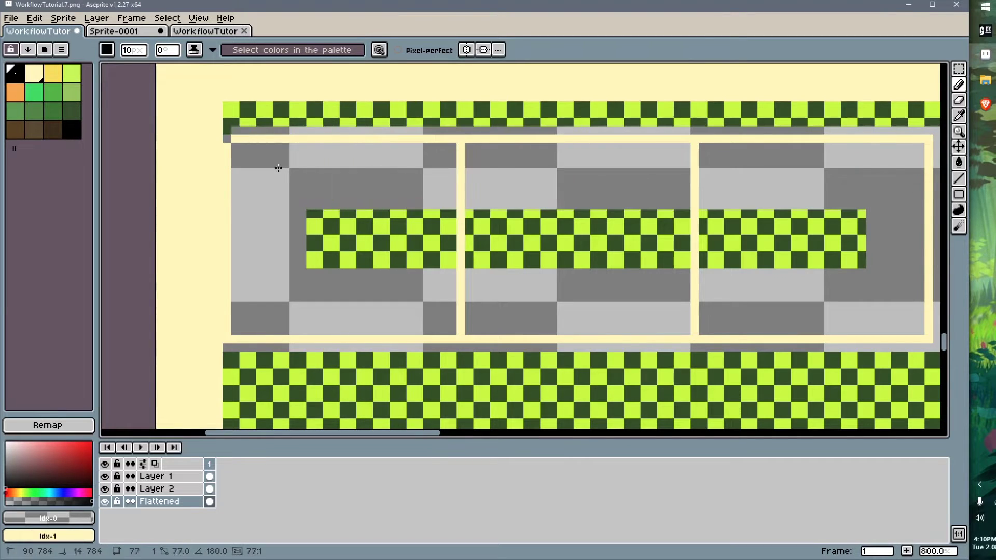
{"action": "left_click_drag", "start_coordinate": [336, 239], "coordinate": [653, 246]}
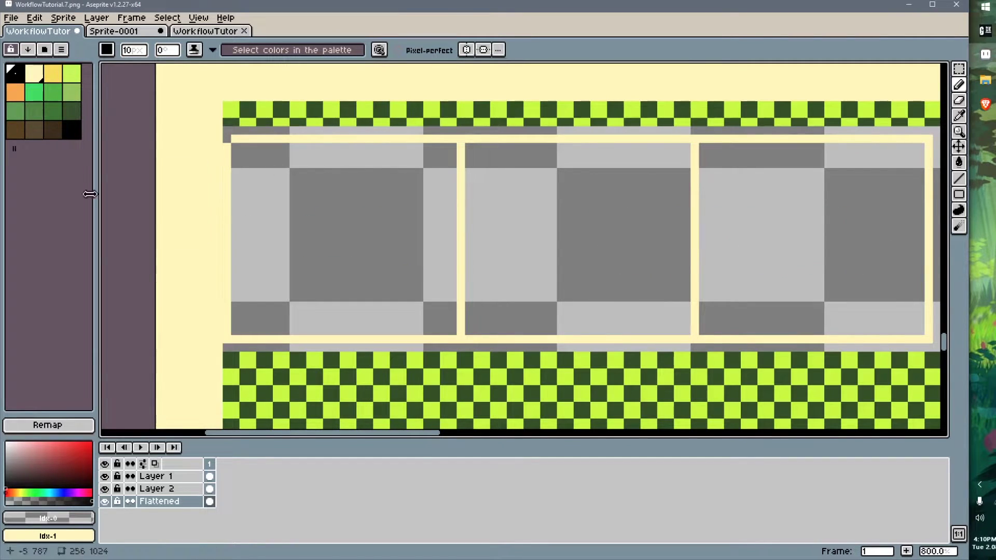
- Paint a vertical fence post along the tiles' left edge in dark brown (index 14) with a 2 px brush
{"action": "left_click", "coordinate": [53, 129]}
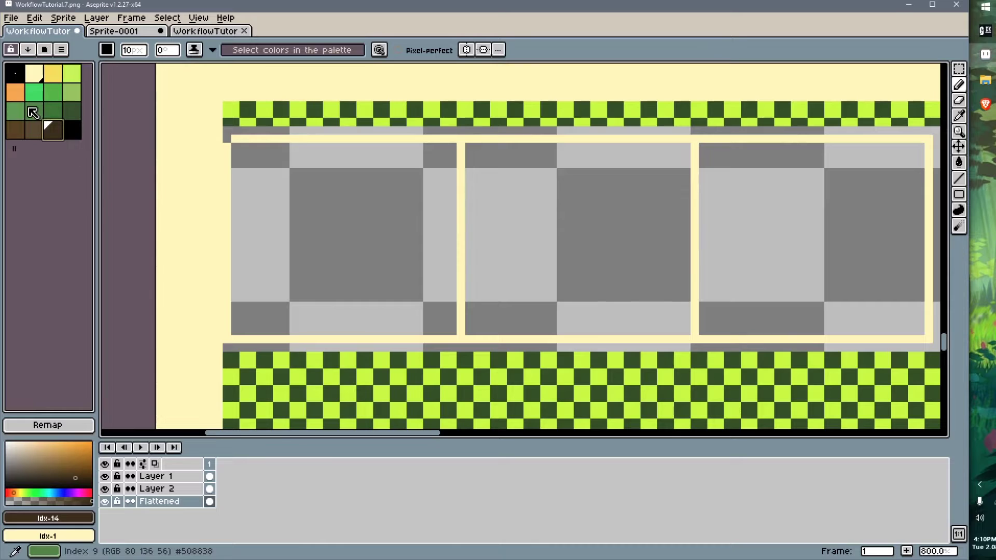
{"action": "middle_click_drag", "start_coordinate": [407, 307], "coordinate": [420, 304]}
{"action": "key", "text": "minus"}
{"action": "key", "text": "minus"}
{"action": "key", "text": "minus"}
{"action": "key", "text": "minus"}
{"action": "key", "text": "minus"}
{"action": "key", "text": "minus"}
{"action": "key", "text": "minus"}
{"action": "key", "text": "minus"}
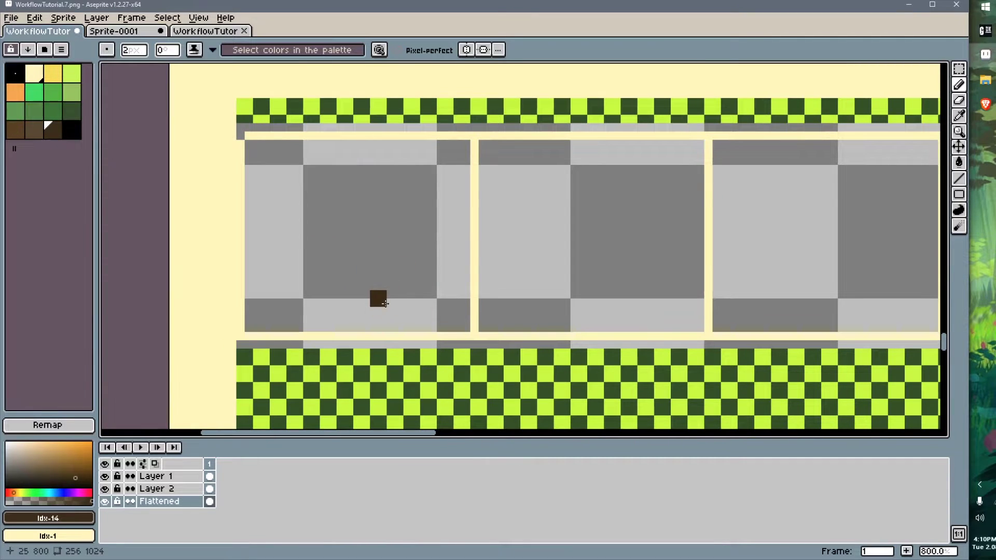
{"action": "scroll", "coordinate": [344, 334], "scroll_direction": "up", "scroll_amount": 2}
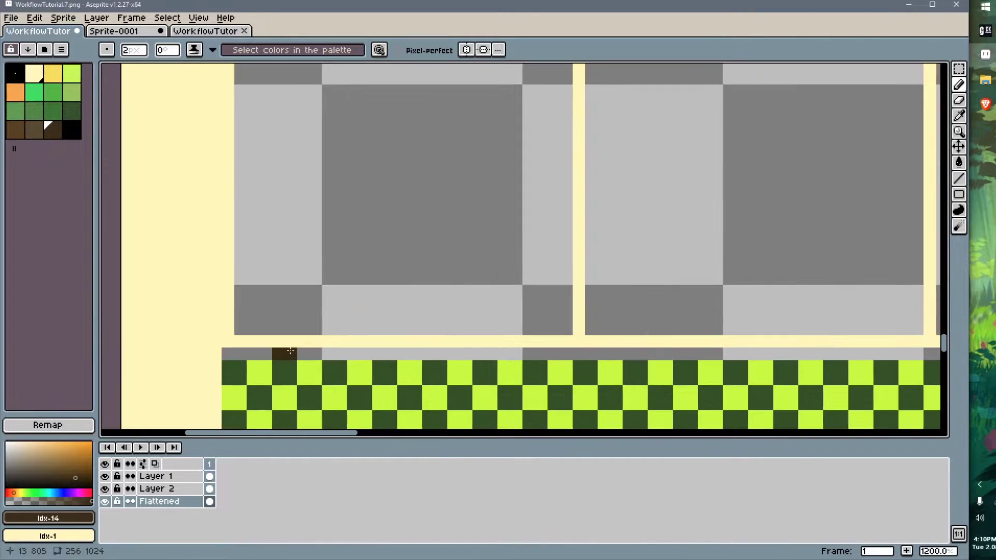
{"action": "middle_click_drag", "start_coordinate": [267, 333], "coordinate": [329, 414]}
{"action": "left_click_drag", "start_coordinate": [299, 400], "coordinate": [299, 87]}
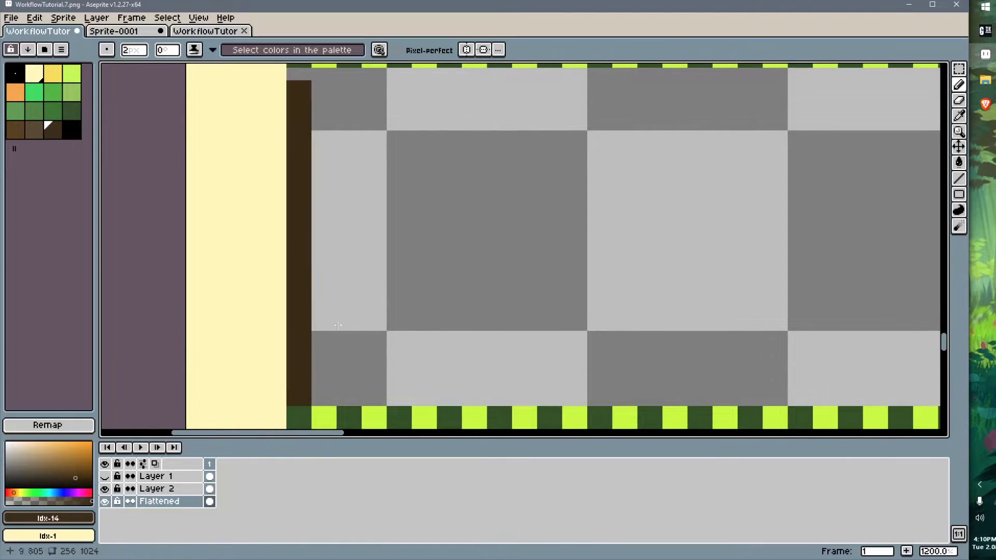
- Paint a horizontal dark brown rail across the three tiles and a vertical post at their right end
{"action": "scroll", "coordinate": [340, 304], "scroll_direction": "down", "scroll_amount": 2}
{"action": "left_click_drag", "start_coordinate": [130, 280], "coordinate": [625, 280]}
{"action": "left_click", "coordinate": [104, 476]}
{"action": "left_click_drag", "start_coordinate": [624, 345], "coordinate": [619, 194]}
{"action": "scroll", "coordinate": [623, 188], "scroll_direction": "up", "scroll_amount": 3}
{"action": "left_click", "coordinate": [464, 213]}
- Add a lighter brown (index 12) highlight along the rail's top edge and on the left post's cap
{"action": "scroll", "coordinate": [463, 213], "scroll_direction": "down", "scroll_amount": 2}
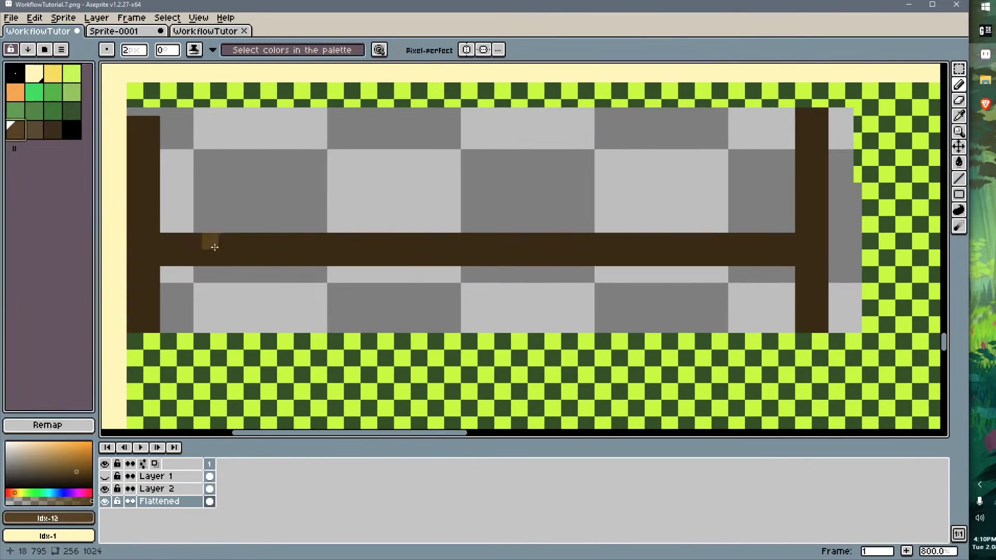
{"action": "left_click_drag", "start_coordinate": [213, 237], "coordinate": [791, 238]}
{"action": "left_click", "coordinate": [144, 125]}
- Select the rail between the posts, move it down slightly and duplicate it twice above to form three rails
{"action": "key", "text": "m"}
{"action": "left_click_drag", "start_coordinate": [164, 237], "coordinate": [792, 261]}
{"action": "left_click_drag", "start_coordinate": [649, 250], "coordinate": [649, 274]}
{"action": "left_click_drag", "start_coordinate": [648, 275], "coordinate": [649, 216], "text": "ctrl"}
{"action": "left_click_drag", "start_coordinate": [649, 216], "coordinate": [649, 158], "text": "ctrl"}
- Copy the left post's highlighted cap onto the right post and deselect
{"action": "middle_click_drag", "start_coordinate": [649, 337], "coordinate": [676, 367]}
{"action": "left_click_drag", "start_coordinate": [155, 139], "coordinate": [186, 195]}
{"action": "left_click_drag", "start_coordinate": [170, 164], "coordinate": [839, 164], "text": "ctrl"}
{"action": "key", "text": "ctrl+d"}
{"action": "mouse_move", "coordinate": [442, 286]}
{"action": "middle_mouse_down"}
{"action": "mouse_move", "coordinate": [414, 286]}
{"action": "mouse_move", "coordinate": [429, 286]}
{"action": "middle_mouse_up"}
{"action": "scroll", "coordinate": [419, 281], "scroll_direction": "down", "scroll_amount": 3}
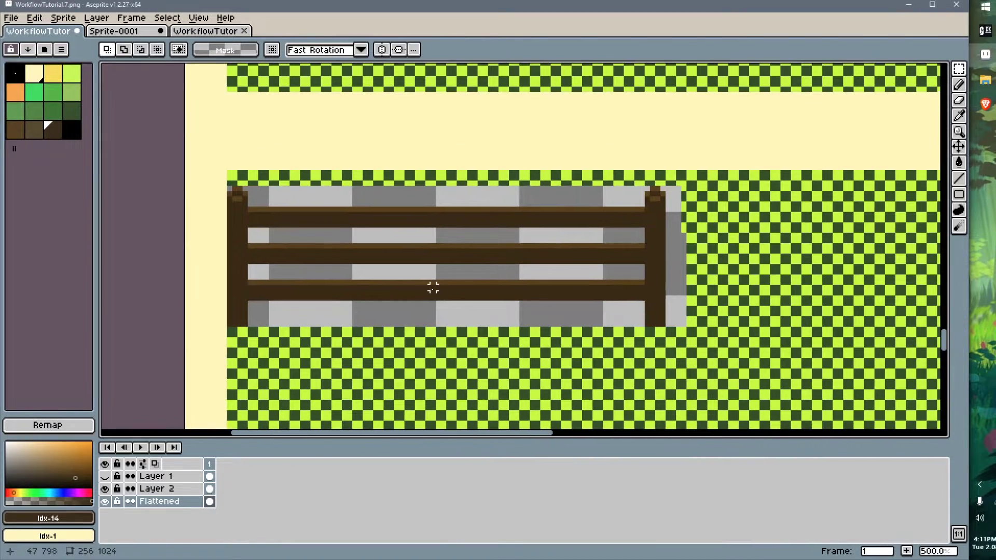
- Load the stored palette file, save the texture image with it, and undo the palette swap
{"action": "left_click", "coordinate": [60, 50]}
{"action": "left_click", "coordinate": [166, 155]}
{"action": "double_click", "coordinate": [84, 95]}
{"action": "key", "text": "ctrl+s"}
{"action": "key", "text": "ctrl+z"}
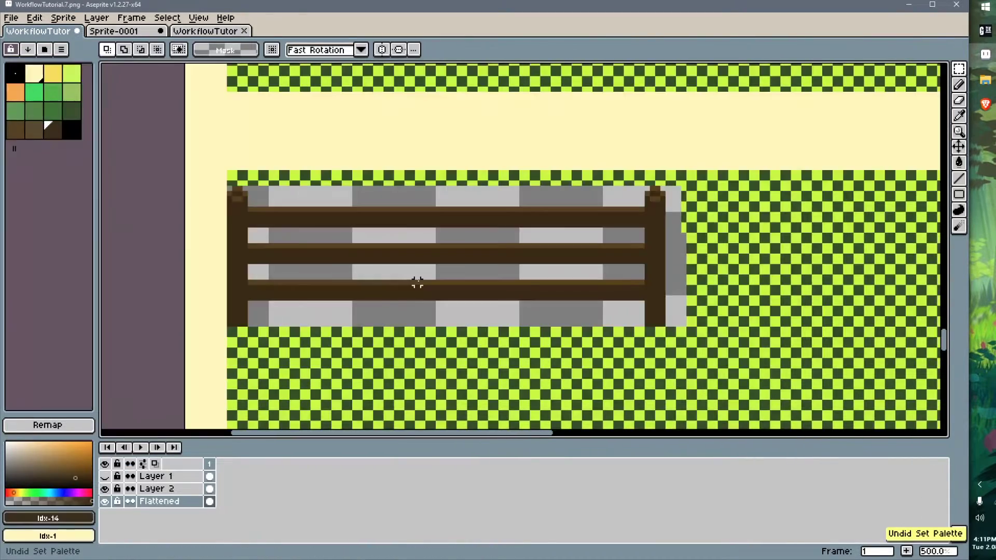
- Switch to GaneshaDx, examine the new fence around the map, and inspect the short dirt wall's texture palette setting
{"action": "key", "text": "alt+Tab"}
{"action": "middle_click_drag", "start_coordinate": [487, 319], "coordinate": [394, 331]}
{"action": "middle_click_drag", "start_coordinate": [353, 286], "coordinate": [511, 292]}
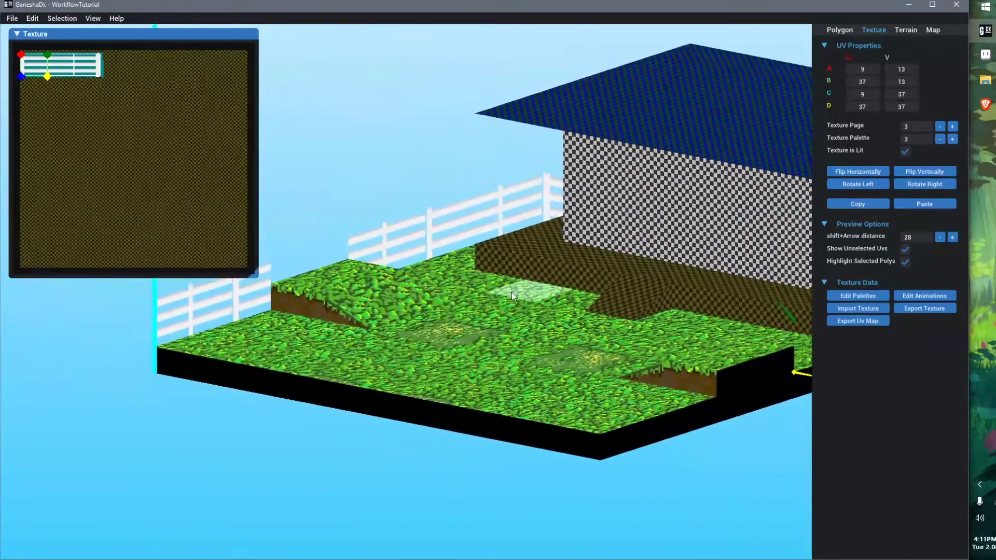
{"action": "right_click_drag", "start_coordinate": [511, 291], "coordinate": [460, 281]}
{"action": "middle_click_drag", "start_coordinate": [357, 336], "coordinate": [527, 305]}
{"action": "left_click", "coordinate": [483, 263]}
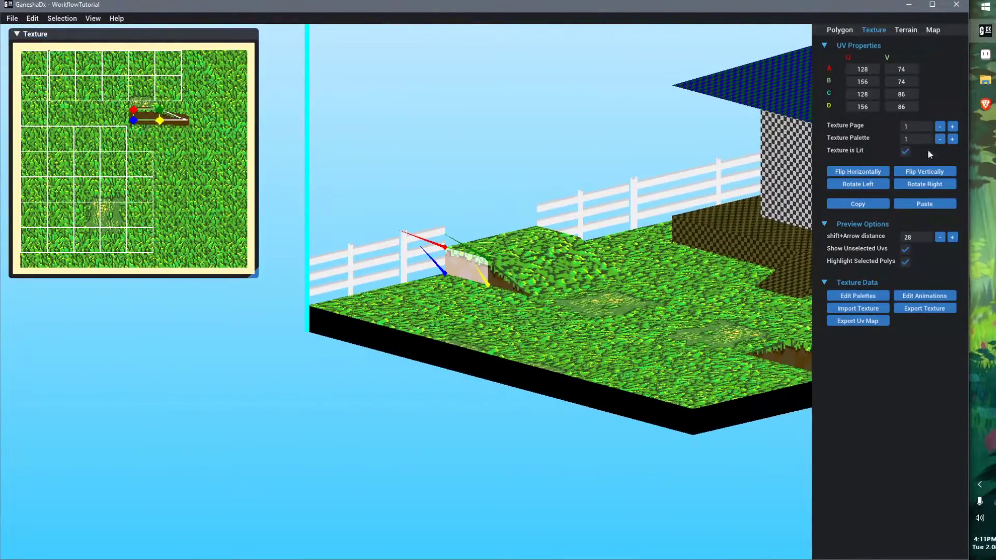
- Select the fence panels along one side of the map on both sides of the mound, plus the back panel
{"action": "left_click", "coordinate": [346, 273]}
{"action": "left_click", "coordinate": [375, 267], "text": "ctrl"}
{"action": "left_click", "coordinate": [421, 257], "text": "ctrl"}
{"action": "left_click", "coordinate": [571, 217], "text": "ctrl"}
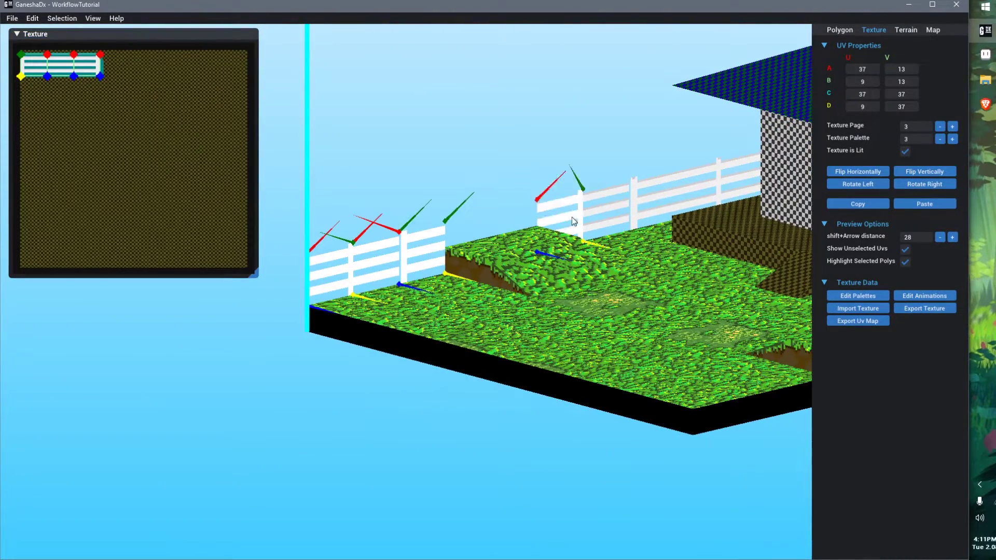
{"action": "left_click", "coordinate": [609, 207], "text": "ctrl"}
{"action": "left_click", "coordinate": [650, 195], "text": "ctrl"}
{"action": "left_click", "coordinate": [694, 184], "text": "ctrl"}
{"action": "left_click", "coordinate": [729, 172], "text": "ctrl"}
{"action": "right_click_drag", "start_coordinate": [609, 255], "coordinate": [655, 208]}
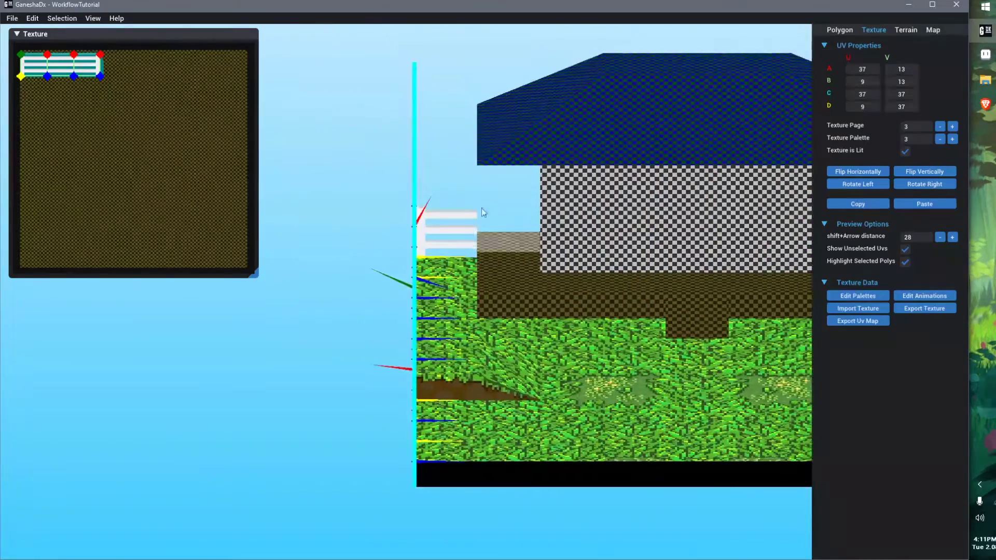
{"action": "left_click", "coordinate": [449, 230], "text": "ctrl"}
- Add the opposite side's fence panels to the selection, set their texture palette to 1 and deselect
{"action": "middle_click_drag", "start_coordinate": [736, 303], "coordinate": [381, 295]}
{"action": "right_click_drag", "start_coordinate": [382, 294], "coordinate": [427, 310]}
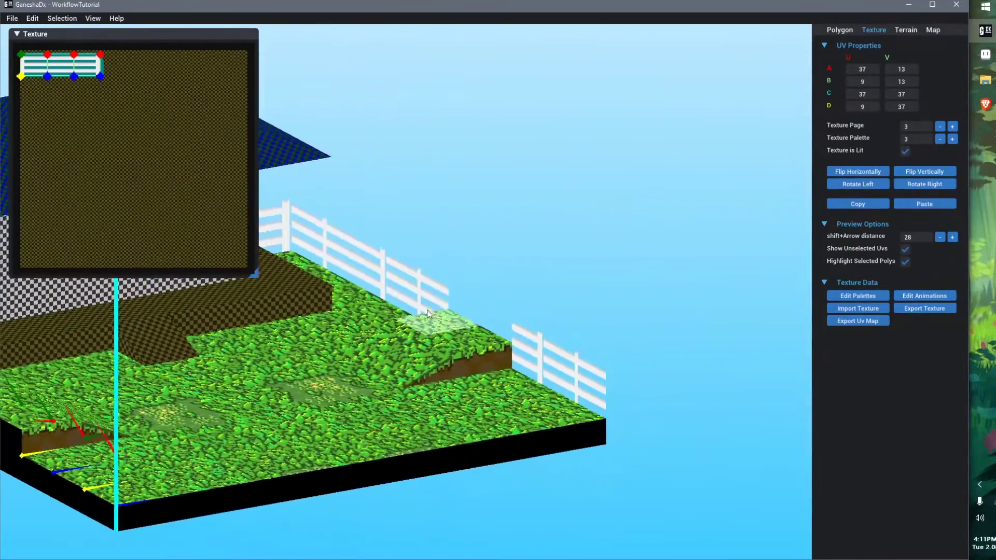
{"action": "left_click_drag", "start_coordinate": [297, 241], "coordinate": [425, 298], "text": "ctrl"}
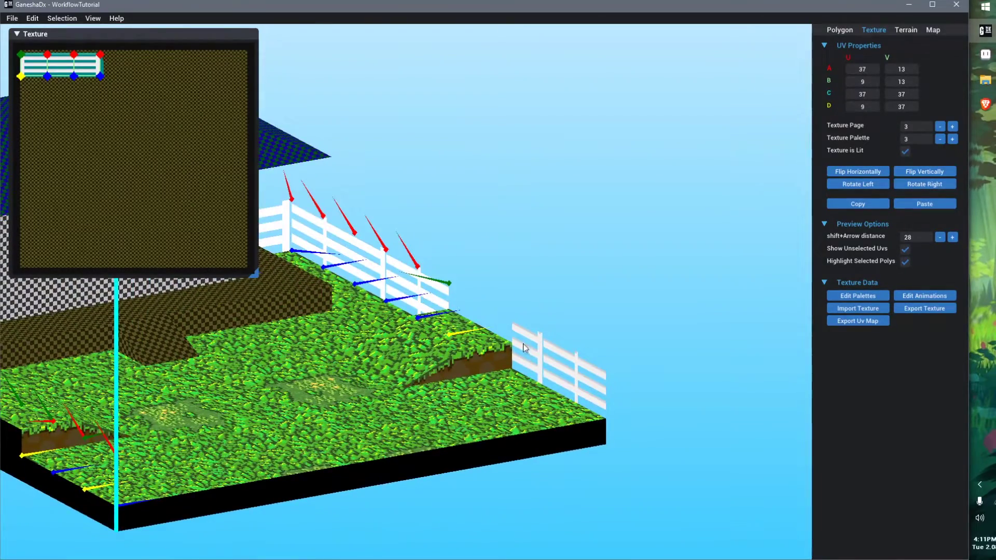
{"action": "left_click_drag", "start_coordinate": [529, 352], "coordinate": [602, 388], "text": "ctrl"}
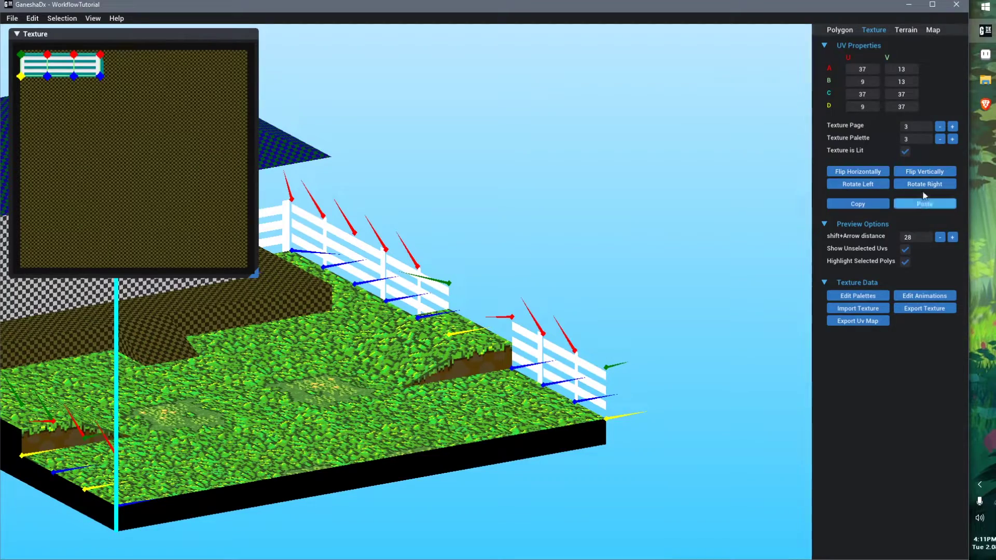
{"action": "left_click", "coordinate": [940, 139]}
{"action": "left_click", "coordinate": [567, 262]}
- Select the fence's middle UV tile and nudge it one pixel right so U spans 38 to 66
{"action": "right_click_drag", "start_coordinate": [568, 262], "coordinate": [176, 33]}
{"action": "middle_click_drag", "start_coordinate": [382, 201], "coordinate": [487, 216]}
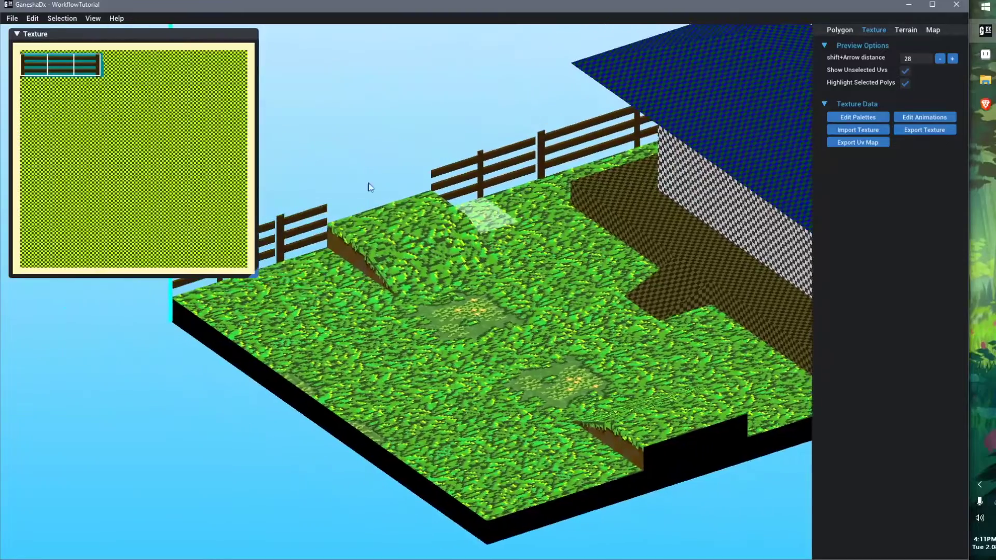
{"action": "left_click", "coordinate": [27, 62]}
{"action": "left_click", "coordinate": [61, 64]}
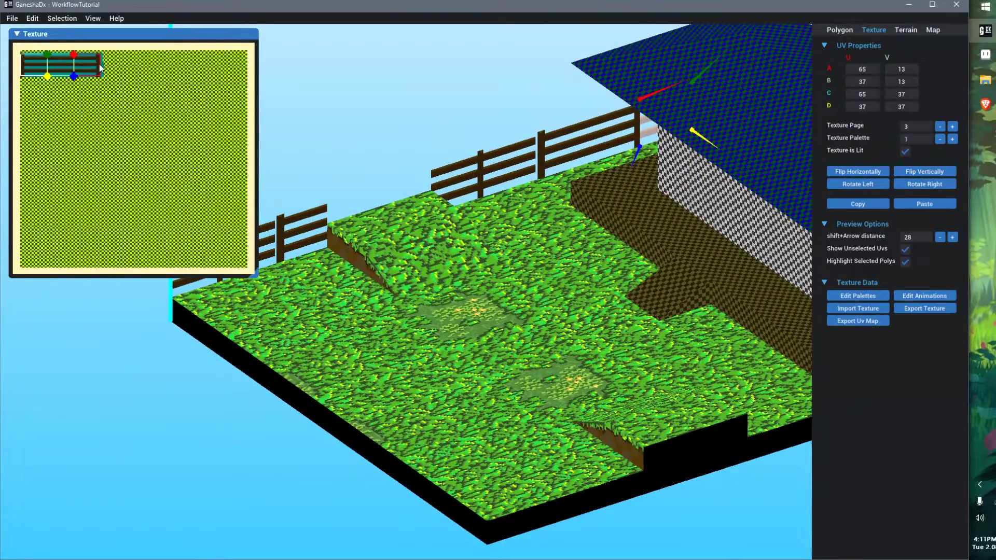
{"action": "key", "text": "Right"}
{"action": "middle_click_drag", "start_coordinate": [436, 322], "coordinate": [540, 324]}
{"action": "right_click_drag", "start_coordinate": [539, 324], "coordinate": [424, 296]}
{"action": "scroll", "coordinate": [424, 295], "scroll_direction": "up", "scroll_amount": 3}
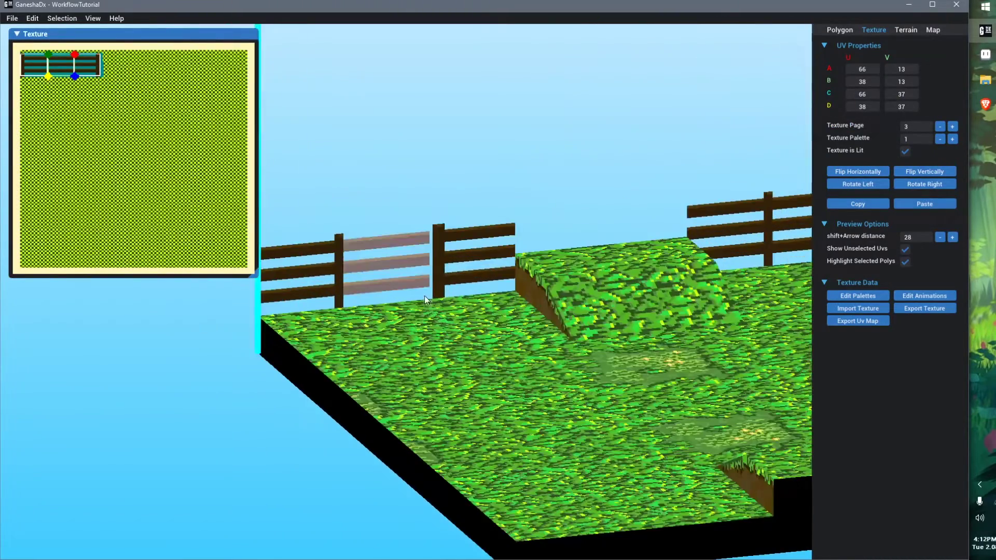
- Examine the gap beside the fence post and compare the end panel's UV edges with the painted post
{"action": "left_click", "coordinate": [409, 254]}
{"action": "middle_click_drag", "start_coordinate": [415, 303], "coordinate": [548, 295]}
{"action": "scroll", "coordinate": [547, 295], "scroll_direction": "up", "scroll_amount": 4}
{"action": "left_click", "coordinate": [685, 210]}
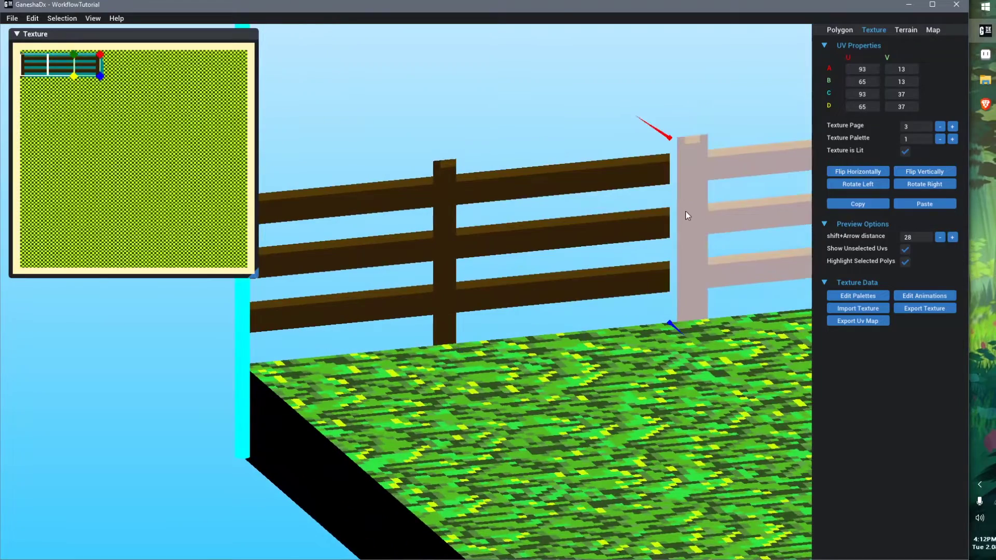
{"action": "scroll", "coordinate": [50, 88], "scroll_direction": "up", "scroll_amount": 4}
{"action": "middle_click_drag", "start_coordinate": [50, 88], "coordinate": [222, 297]}
{"action": "scroll", "coordinate": [169, 95], "scroll_direction": "up", "scroll_amount": 2}
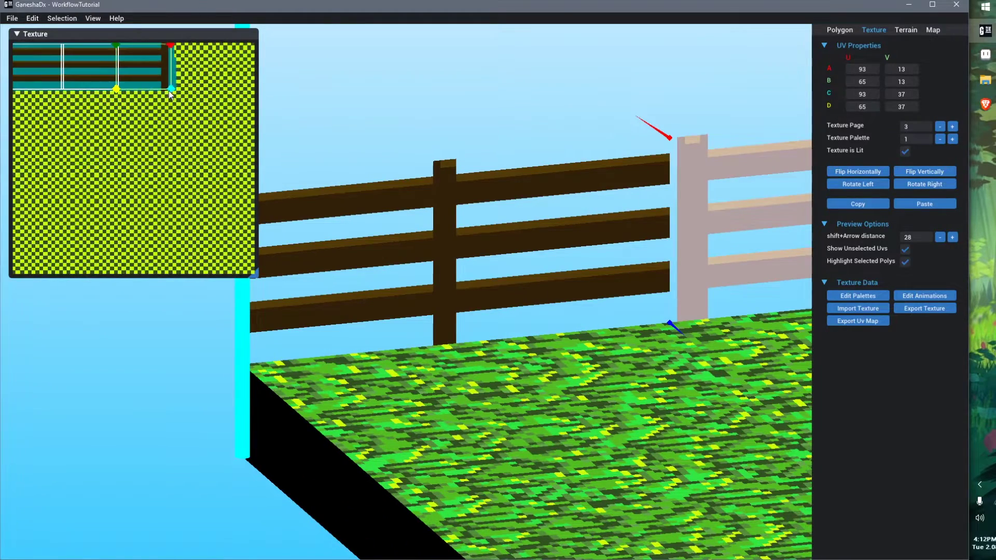
{"action": "scroll", "coordinate": [160, 95], "scroll_direction": "up", "scroll_amount": 4}
- In Aseprite, move the fence's right-end post one pixel right and stretch a strip of the rails to close the gap
{"action": "key", "text": "alt+Tab"}
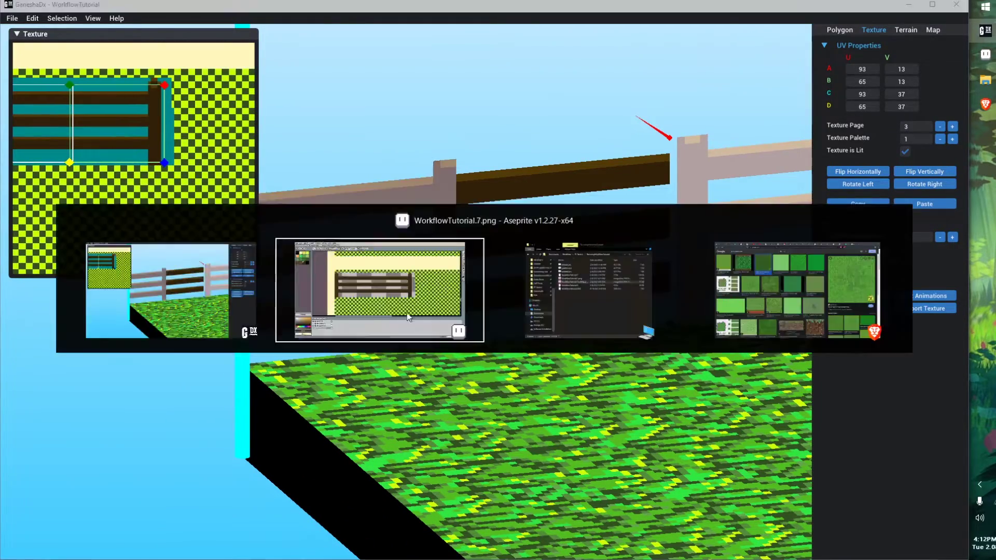
{"action": "middle_click_drag", "start_coordinate": [535, 298], "coordinate": [487, 292]}
{"action": "key", "text": "m"}
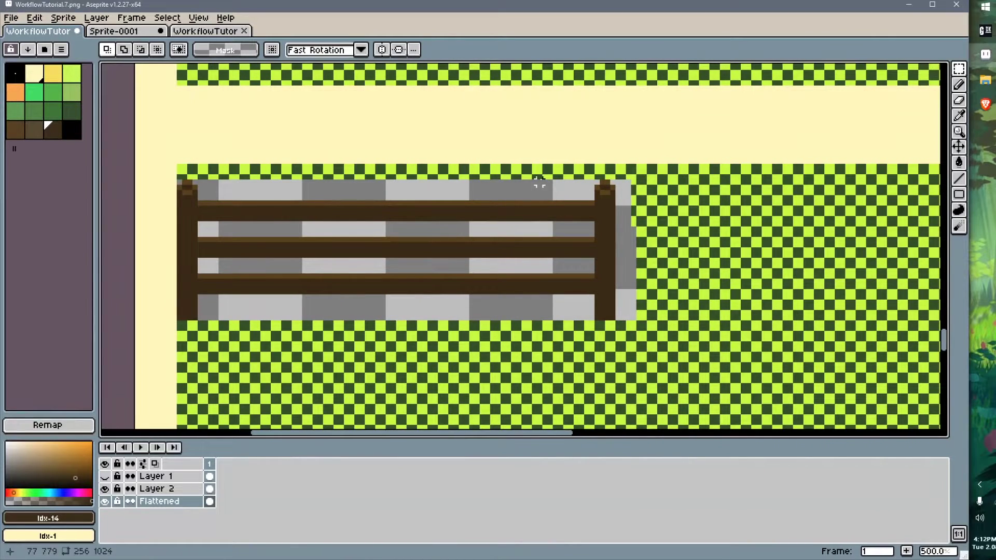
{"action": "left_click_drag", "start_coordinate": [540, 182], "coordinate": [615, 312]}
{"action": "left_click", "coordinate": [534, 215]}
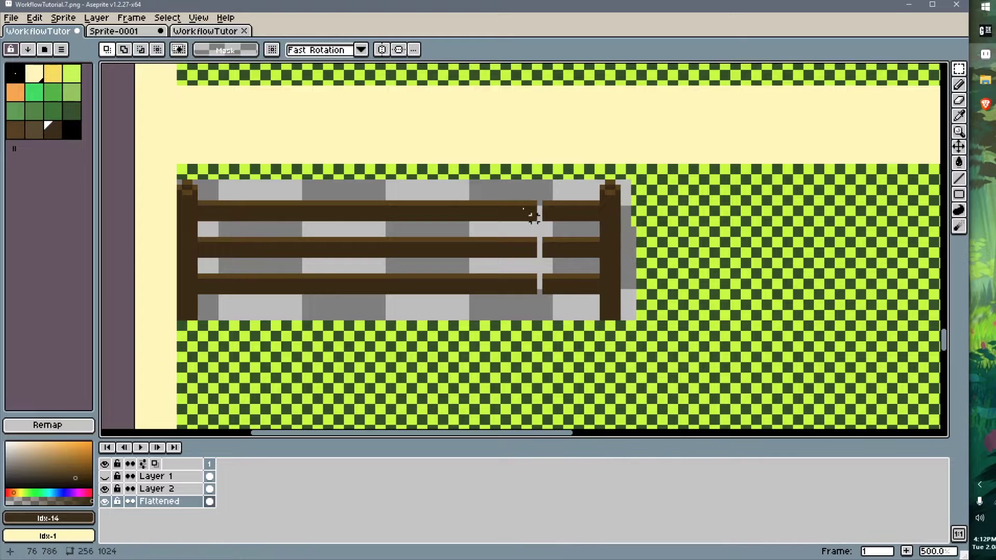
{"action": "left_click_drag", "start_coordinate": [503, 182], "coordinate": [519, 302]}
{"action": "left_click_drag", "start_coordinate": [519, 242], "coordinate": [555, 245]}
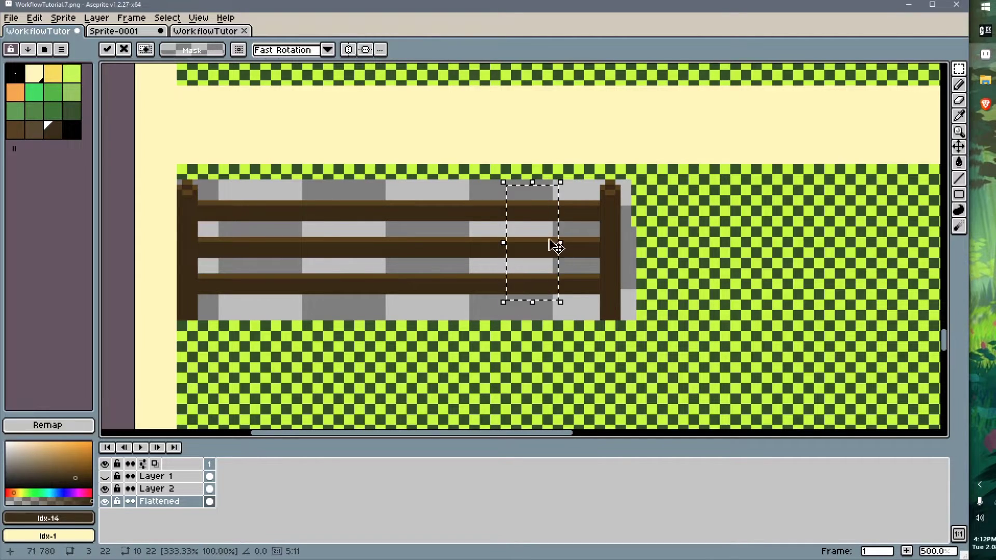
{"action": "left_click", "coordinate": [475, 263]}
- Save the texture, load the default.act palette, save the texture again and switch back to GaneshaDx
{"action": "key", "text": "ctrl+s"}
{"action": "key", "text": "ctrl+l"}
{"action": "left_click", "coordinate": [89, 92]}
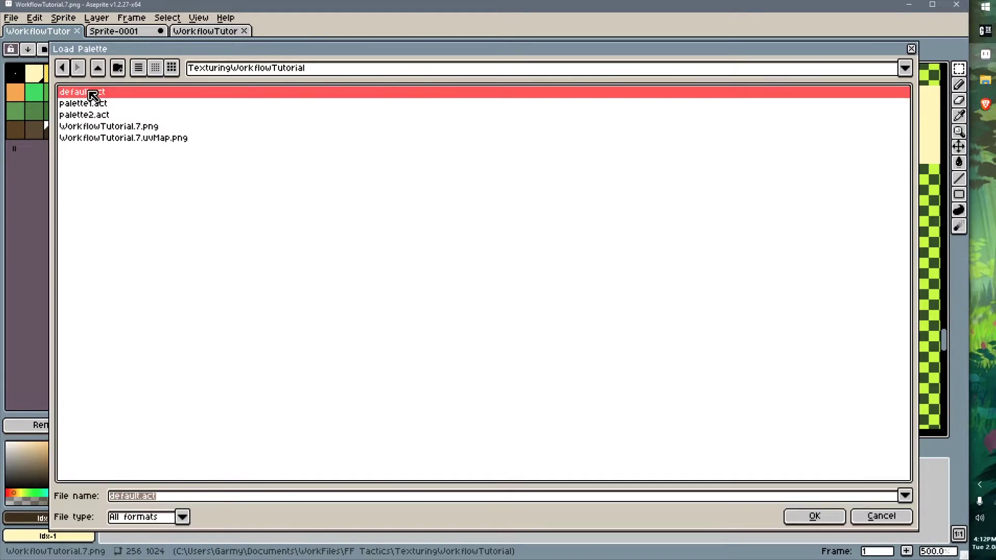
{"action": "double_click", "coordinate": [89, 92]}
{"action": "key", "text": "ctrl+s"}
{"action": "key", "text": "alt+Tab"}
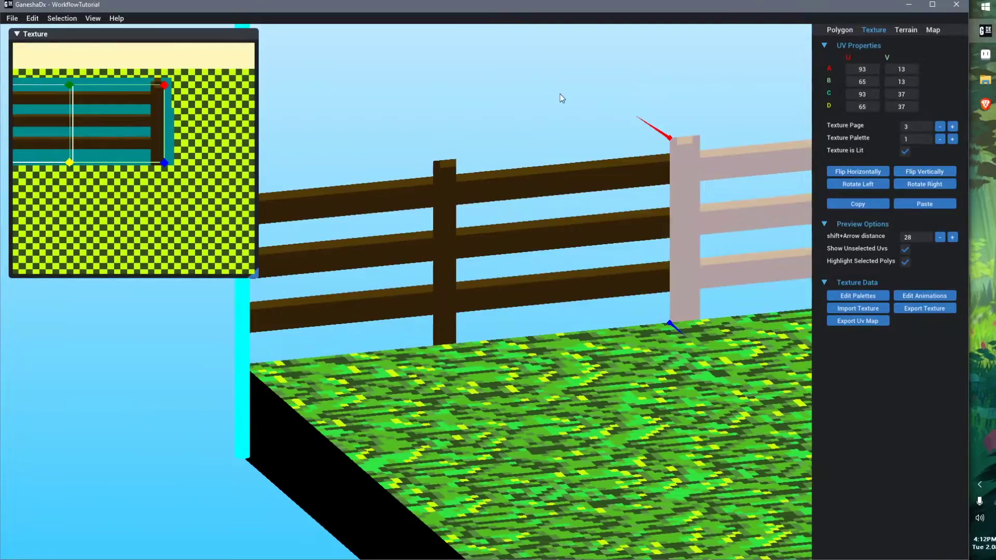
- Select the fence panel beside the grass mound and flip its texture horizontally so the post meets the mound
{"action": "left_click", "coordinate": [560, 95]}
{"action": "scroll", "coordinate": [552, 331], "scroll_direction": "down", "scroll_amount": 4}
{"action": "mouse_move", "coordinate": [553, 393]}
{"action": "right_mouse_down"}
{"action": "mouse_move", "coordinate": [574, 405]}
{"action": "mouse_move", "coordinate": [612, 376]}
{"action": "mouse_move", "coordinate": [540, 389]}
{"action": "right_mouse_up"}
{"action": "scroll", "coordinate": [594, 386], "scroll_direction": "down", "scroll_amount": 4}
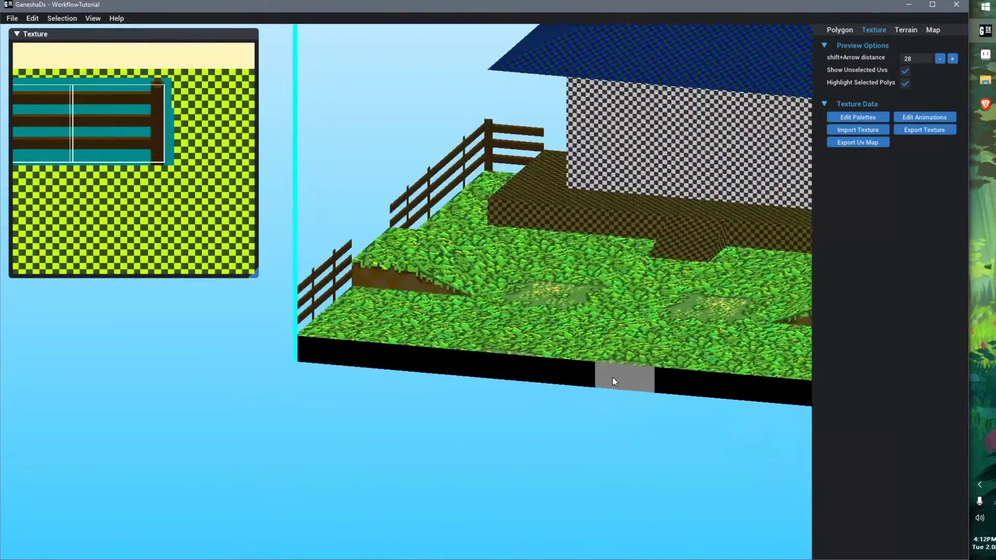
{"action": "scroll", "coordinate": [540, 386], "scroll_direction": "up", "scroll_amount": 4}
{"action": "left_click", "coordinate": [592, 258]}
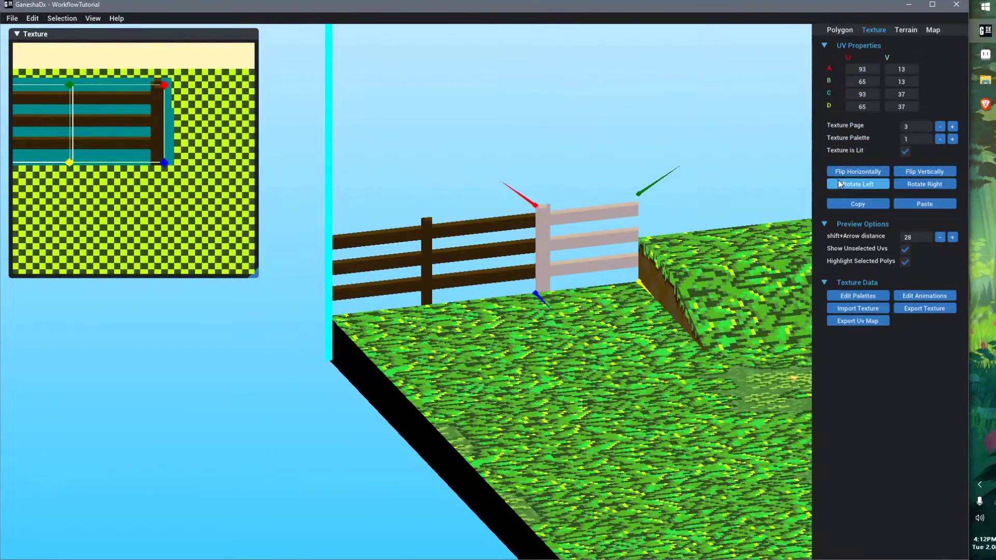
{"action": "left_click", "coordinate": [867, 175]}
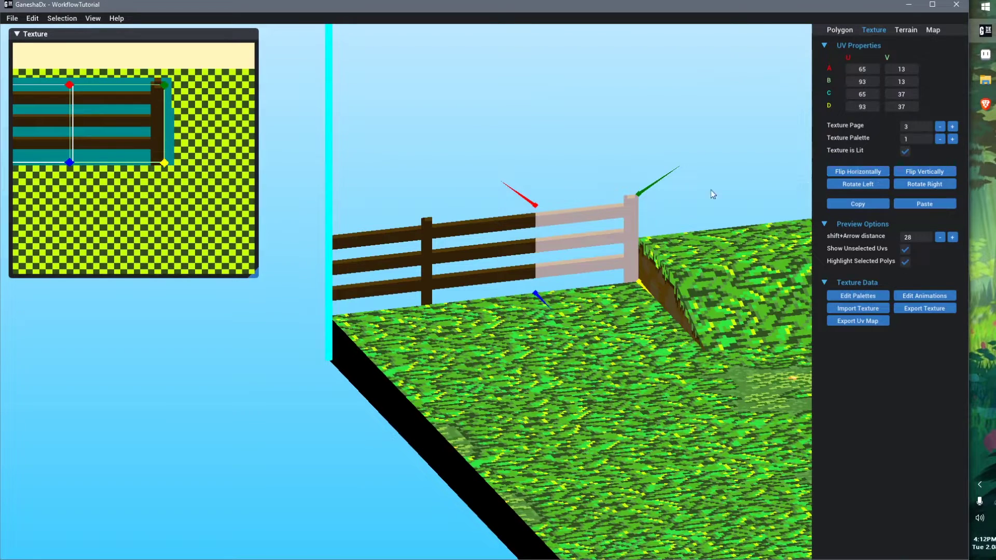
- Flip the texture of the fence panel on the far side of the mound horizontally, then deselect it
{"action": "middle_click_drag", "start_coordinate": [666, 319], "coordinate": [339, 397]}
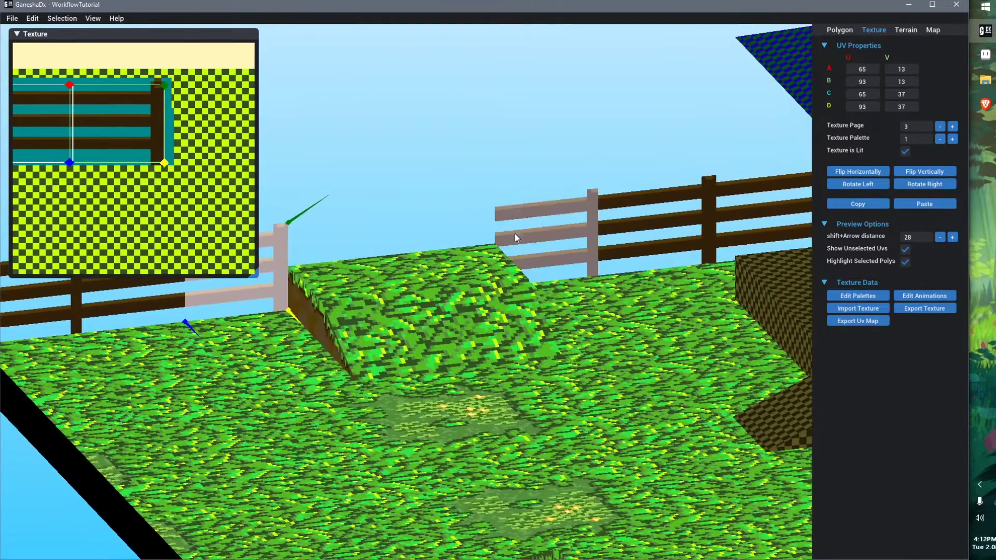
{"action": "left_click", "coordinate": [515, 234]}
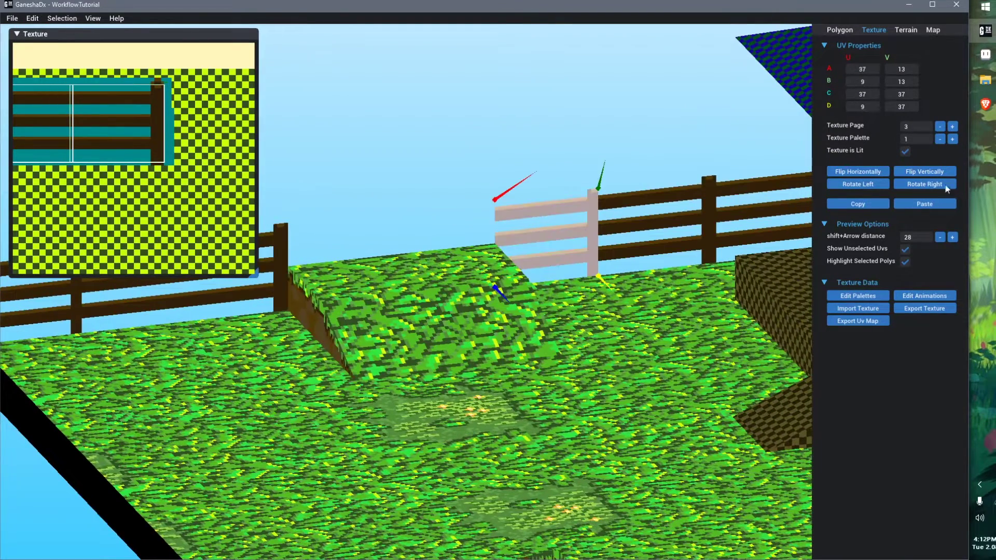
{"action": "left_click", "coordinate": [857, 171]}
{"action": "left_click", "coordinate": [465, 144]}
{"action": "scroll", "coordinate": [465, 145], "scroll_direction": "down", "scroll_amount": 2}
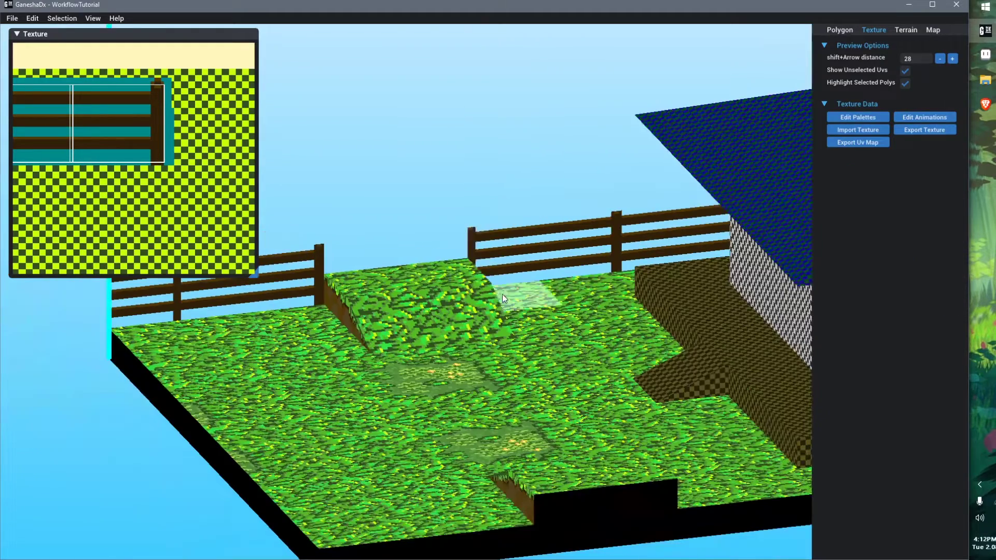
- Flip the texture of the fence panel at the map's front corner horizontally, then deselect it
{"action": "middle_click_drag", "start_coordinate": [304, 362], "coordinate": [563, 351]}
{"action": "right_click_drag", "start_coordinate": [426, 349], "coordinate": [475, 343]}
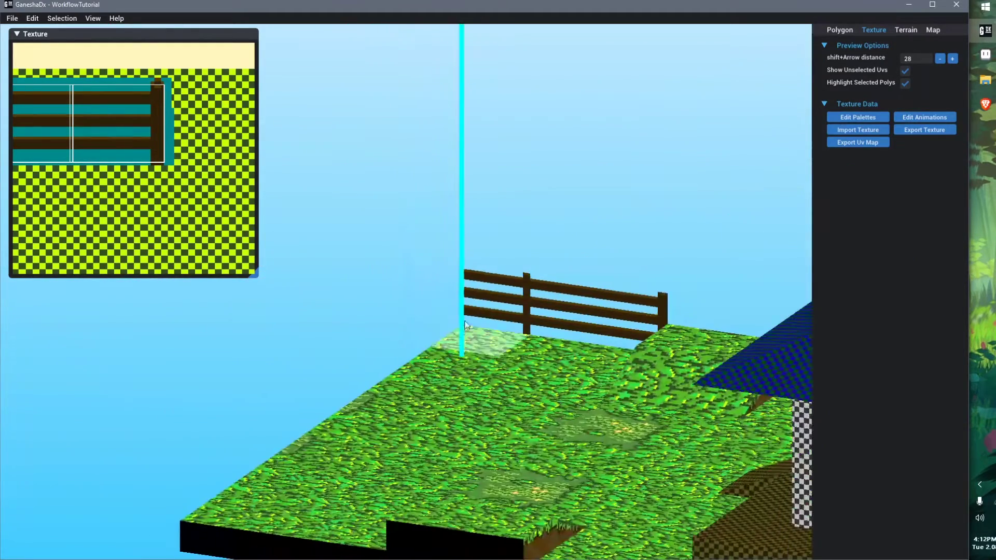
{"action": "left_click", "coordinate": [484, 318]}
{"action": "left_click", "coordinate": [850, 173]}
{"action": "left_click", "coordinate": [622, 233]}
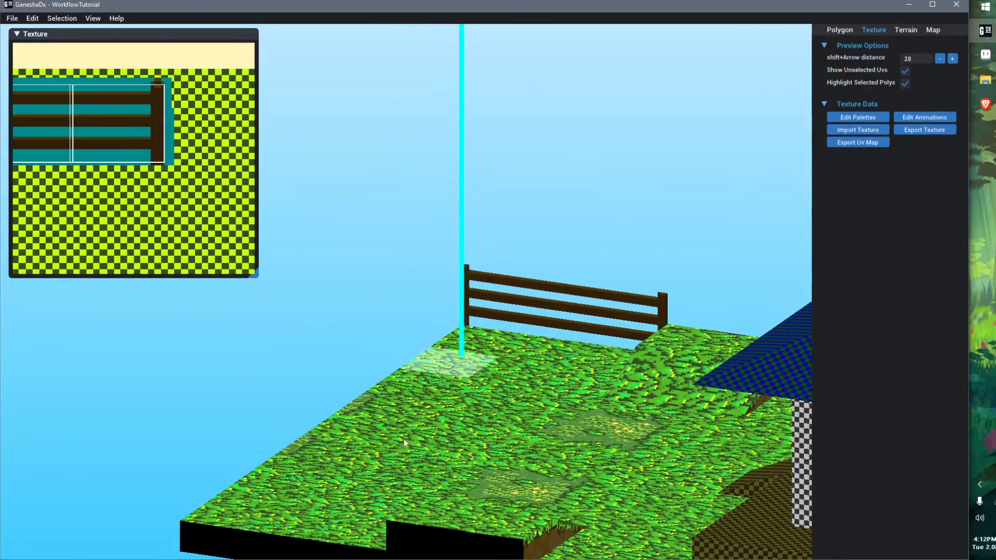
- Flip the texture of the back fence panel horizontally so its post stands beside the house, then deselect it
{"action": "right_click_drag", "start_coordinate": [403, 438], "coordinate": [490, 456]}
{"action": "middle_click_drag", "start_coordinate": [698, 265], "coordinate": [524, 428]}
{"action": "right_click_drag", "start_coordinate": [525, 428], "coordinate": [481, 440]}
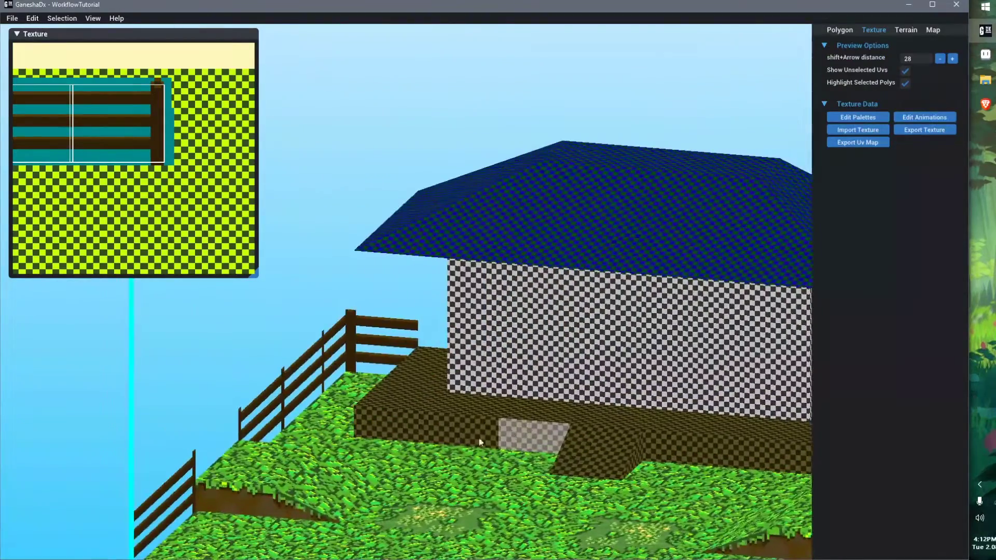
{"action": "middle_click_drag", "start_coordinate": [480, 440], "coordinate": [589, 358]}
{"action": "right_click_drag", "start_coordinate": [373, 371], "coordinate": [520, 396]}
{"action": "scroll", "coordinate": [520, 396], "scroll_direction": "down", "scroll_amount": 3}
{"action": "left_click", "coordinate": [487, 260]}
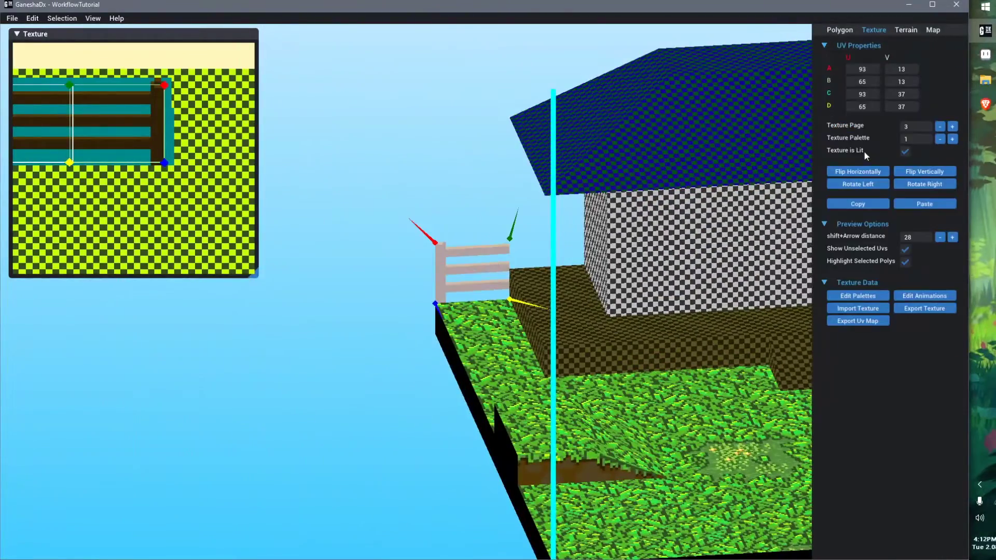
{"action": "right_click_drag", "start_coordinate": [532, 463], "coordinate": [499, 457]}
{"action": "left_click", "coordinate": [500, 456]}
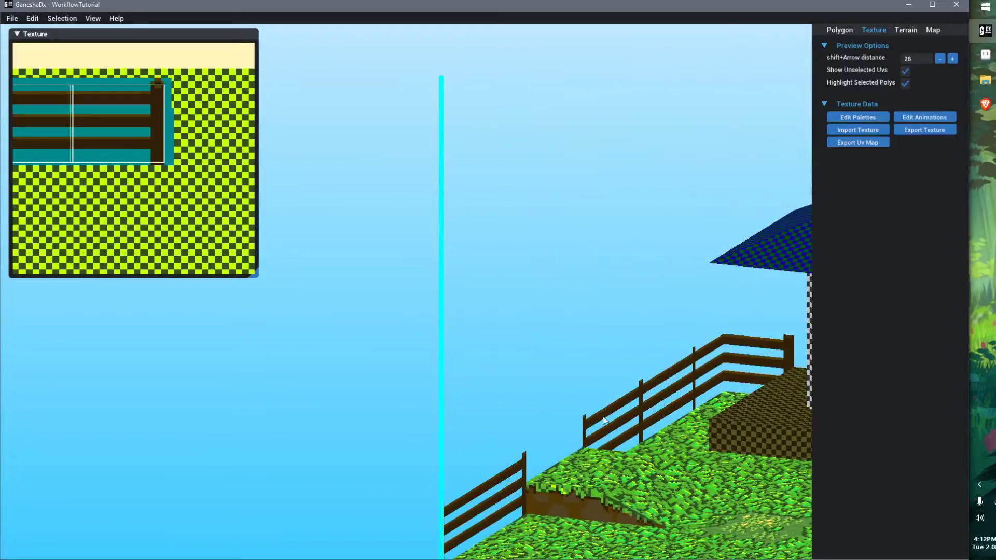
- Examine the fences and the house from the opposite side of the map
{"action": "middle_click_drag", "start_coordinate": [608, 365], "coordinate": [431, 240]}
{"action": "right_click_drag", "start_coordinate": [431, 240], "coordinate": [430, 240]}
{"action": "key", "text": "e"}
{"action": "key", "text": "e"}
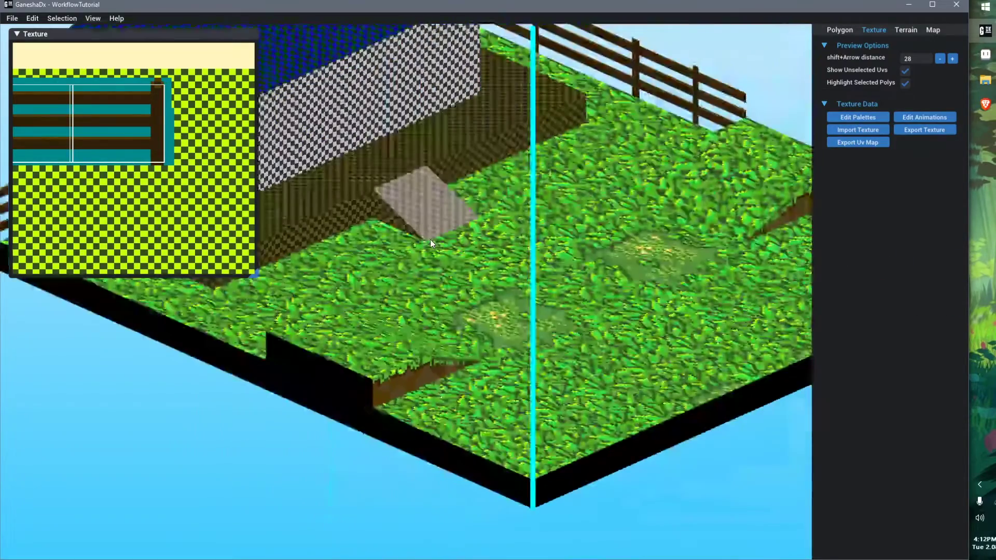
{"action": "scroll", "coordinate": [430, 239], "scroll_direction": "down", "scroll_amount": 3}
{"action": "middle_click_drag", "start_coordinate": [431, 239], "coordinate": [488, 270]}
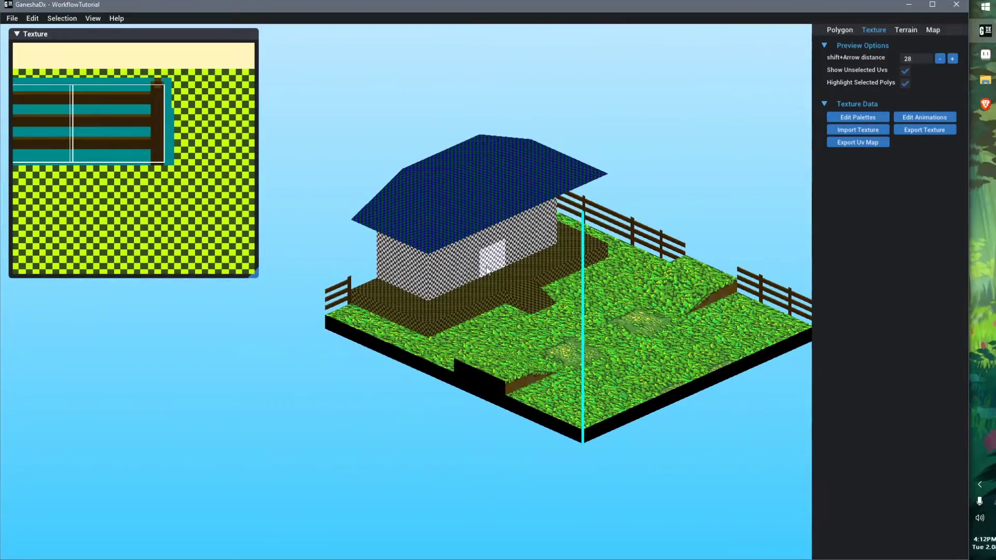
{"action": "key", "text": "e"}
{"action": "scroll", "coordinate": [487, 266], "scroll_direction": "up", "scroll_amount": 3}
{"action": "middle_click_drag", "start_coordinate": [467, 439], "coordinate": [328, 219]}
{"action": "right_click_drag", "start_coordinate": [328, 219], "coordinate": [462, 346]}
{"action": "scroll", "coordinate": [446, 351], "scroll_direction": "up", "scroll_amount": 3}
- Delete all fence panels along the opposite side of the map, including the panel behind the house
{"action": "left_click", "coordinate": [550, 207]}
{"action": "left_click", "coordinate": [587, 213], "text": "shift"}
{"action": "left_click", "coordinate": [612, 230], "text": "shift"}
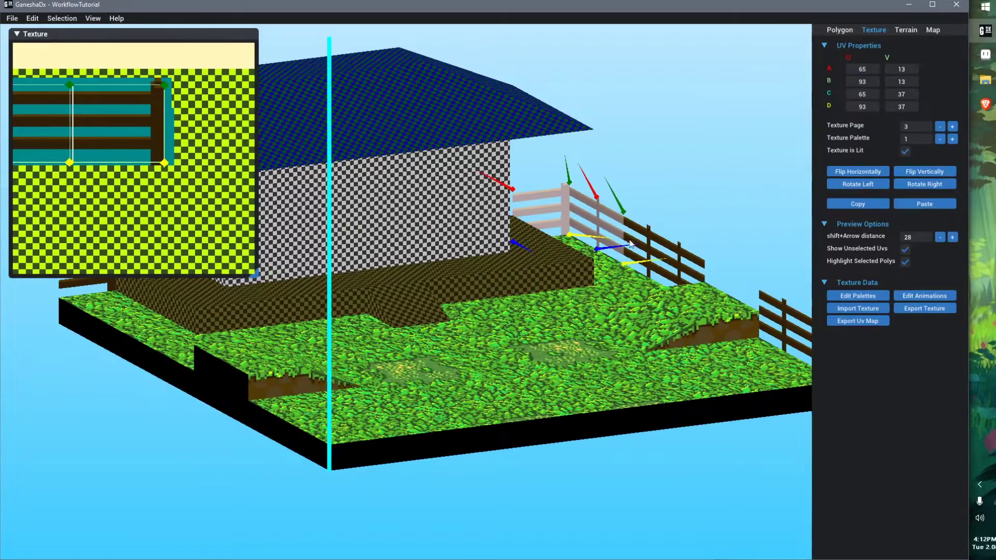
{"action": "left_click", "coordinate": [633, 257], "text": "shift"}
{"action": "middle_click_drag", "start_coordinate": [775, 351], "coordinate": [568, 279]}
{"action": "left_click", "coordinate": [565, 248], "text": "shift"}
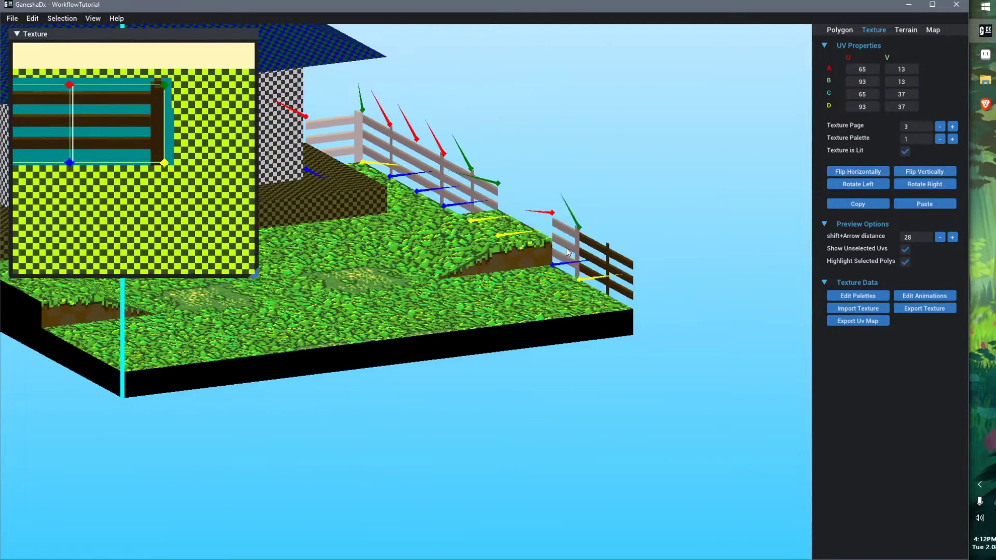
{"action": "left_click", "coordinate": [592, 255], "text": "shift"}
{"action": "left_click", "coordinate": [613, 270], "text": "shift"}
{"action": "key", "text": "Delete"}
- Select the corrected fence, from the back panel beside the house along the side and past the mound
{"action": "middle_click_drag", "start_coordinate": [424, 291], "coordinate": [574, 327]}
{"action": "right_click_drag", "start_coordinate": [573, 326], "coordinate": [527, 332]}
{"action": "left_click", "coordinate": [421, 169]}
{"action": "left_click", "coordinate": [385, 186], "text": "shift"}
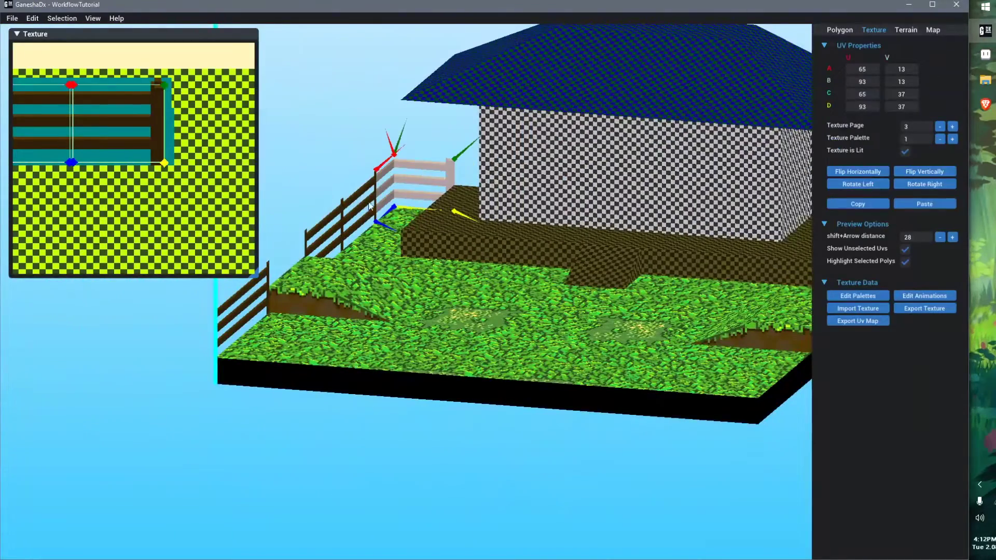
{"action": "left_click", "coordinate": [365, 204], "text": "shift"}
{"action": "left_click", "coordinate": [349, 219], "text": "shift"}
{"action": "left_click", "coordinate": [333, 233], "text": "shift"}
{"action": "left_click", "coordinate": [313, 246], "text": "shift"}
{"action": "left_click", "coordinate": [252, 302], "text": "shift"}
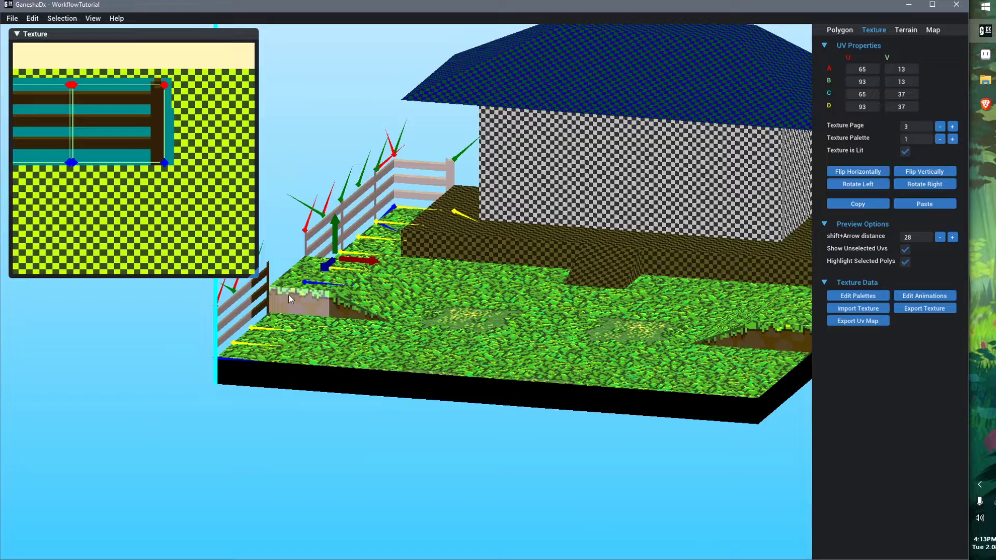
- Place a mirrored copy of the selected fence along the opposite edge of the map, then deselect it
{"action": "left_click_drag", "start_coordinate": [257, 300], "coordinate": [687, 357]}
{"action": "middle_click_drag", "start_coordinate": [687, 356], "coordinate": [424, 338]}
{"action": "key", "text": "e"}
{"action": "left_click", "coordinate": [493, 282]}
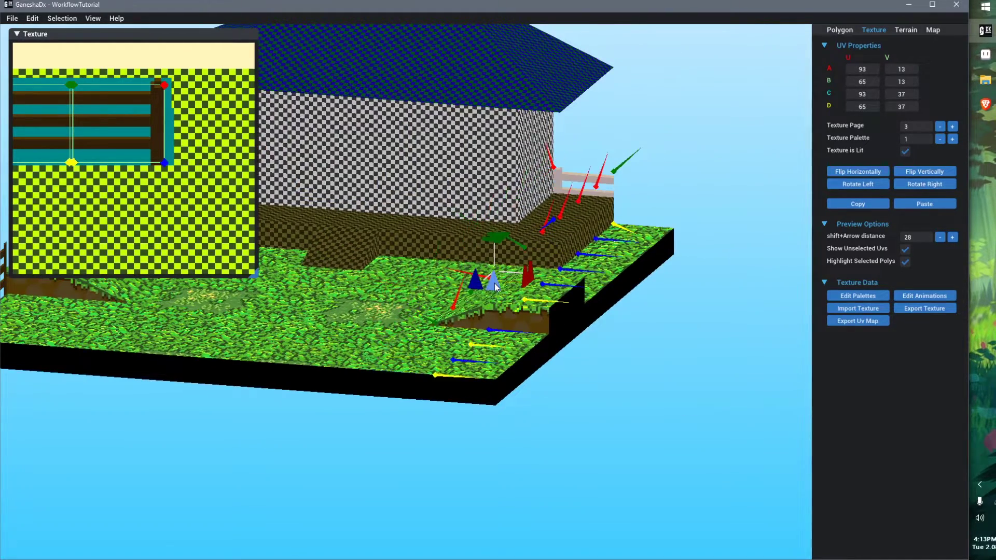
{"action": "key", "text": "w"}
{"action": "right_click_drag", "start_coordinate": [370, 327], "coordinate": [419, 334]}
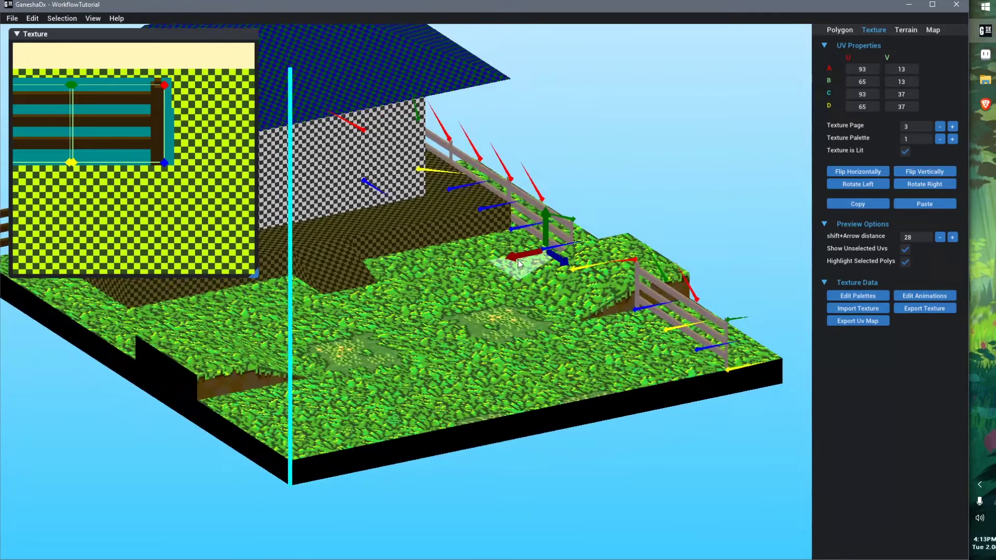
{"action": "left_click_drag", "start_coordinate": [524, 256], "coordinate": [550, 253]}
{"action": "key", "text": "Escape"}
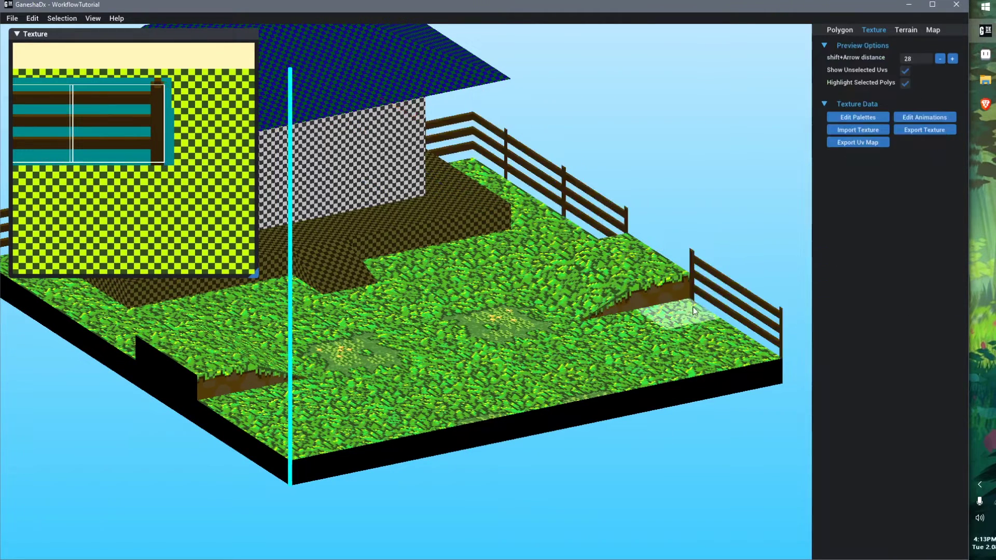
- Move the copied fence's three front panels inward from the map's edge, then deselect them
{"action": "left_click", "coordinate": [706, 285]}
{"action": "left_click", "coordinate": [752, 303], "text": "ctrl"}
{"action": "left_click", "coordinate": [733, 311], "text": "ctrl"}
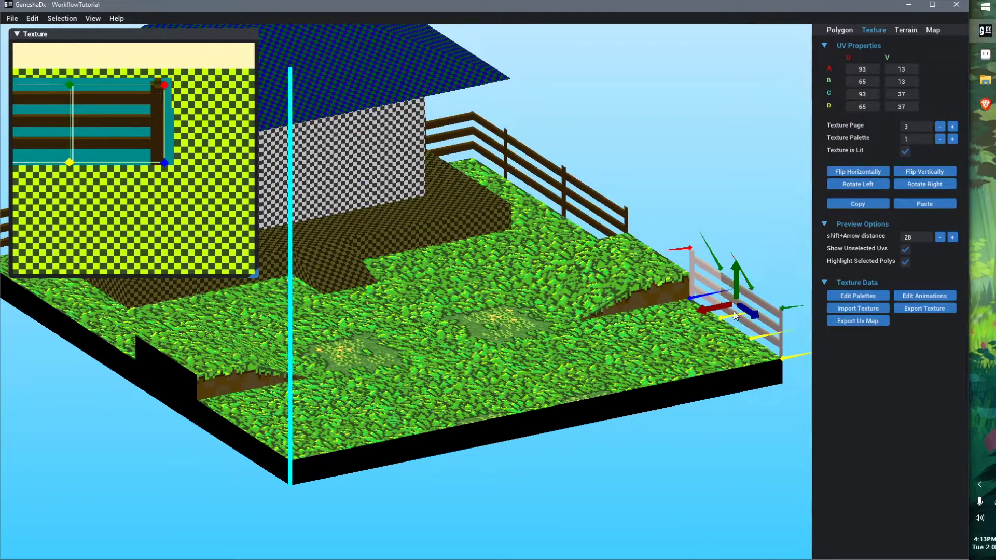
{"action": "left_click_drag", "start_coordinate": [704, 310], "coordinate": [649, 317]}
{"action": "left_click", "coordinate": [680, 417]}
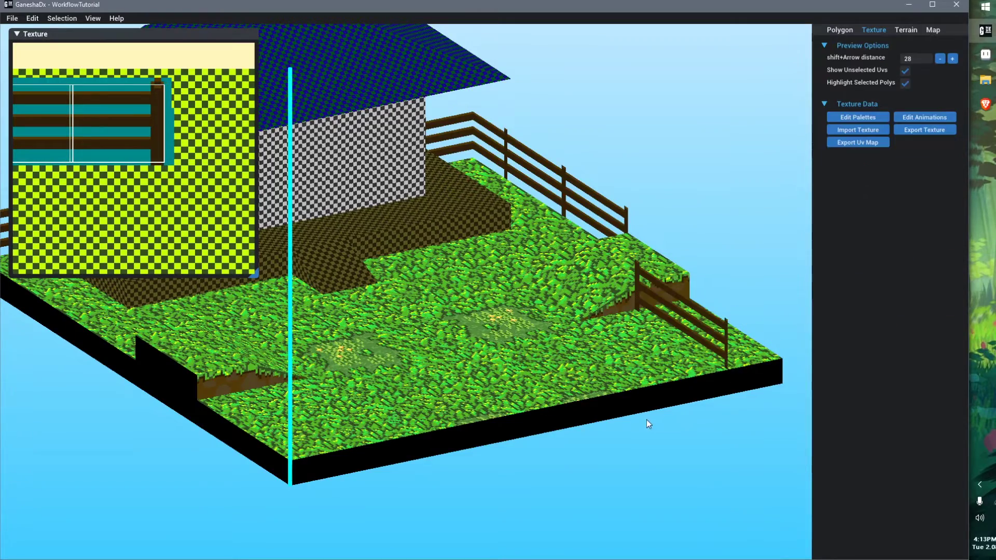
- Reselect the three front fence panels, move them back out to the map's edge and deselect them
{"action": "right_click_drag", "start_coordinate": [646, 419], "coordinate": [655, 267]}
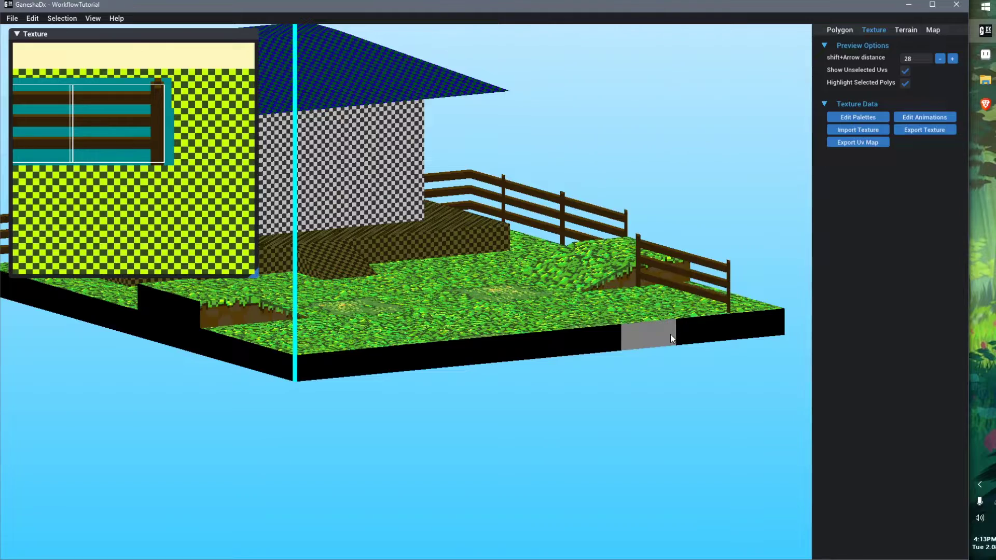
{"action": "right_click_drag", "start_coordinate": [671, 336], "coordinate": [641, 328]}
{"action": "middle_click_drag", "start_coordinate": [718, 369], "coordinate": [532, 337]}
{"action": "scroll", "coordinate": [528, 329], "scroll_direction": "up", "scroll_amount": 1}
{"action": "left_click", "coordinate": [511, 267]}
{"action": "scroll", "coordinate": [513, 266], "scroll_direction": "up", "scroll_amount": 1}
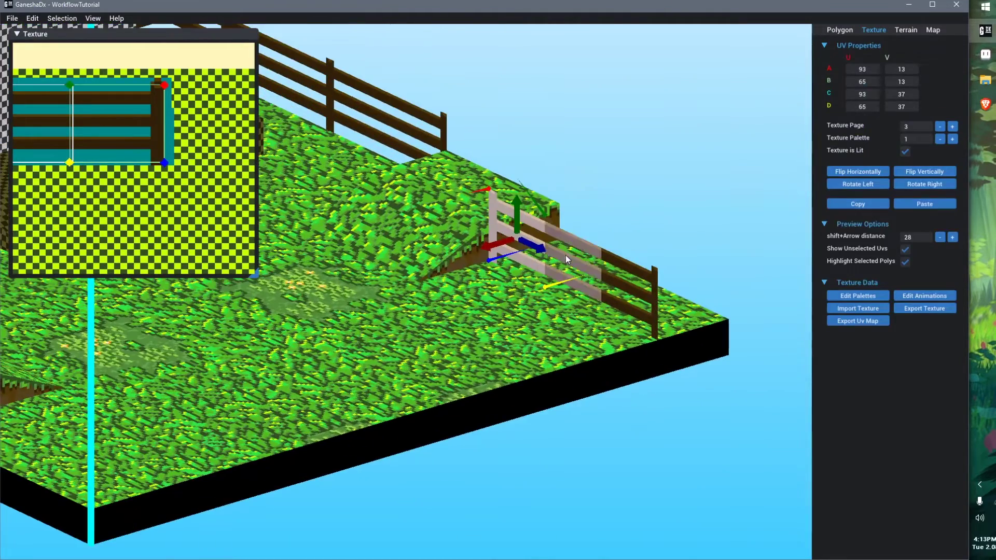
{"action": "left_click", "coordinate": [566, 257], "text": "ctrl"}
{"action": "left_click", "coordinate": [645, 289], "text": "ctrl"}
{"action": "left_click_drag", "start_coordinate": [558, 273], "coordinate": [629, 252]}
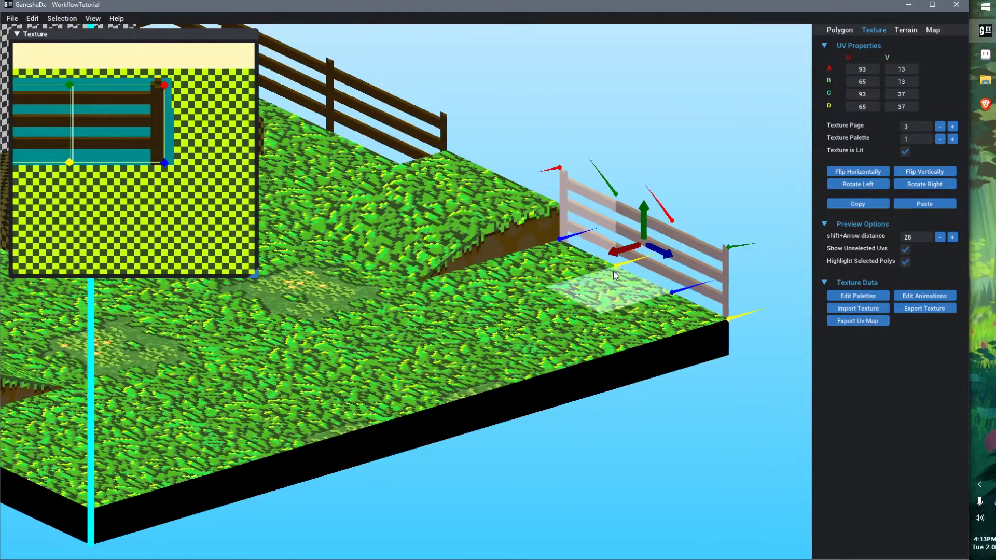
{"action": "left_click", "coordinate": [630, 419]}
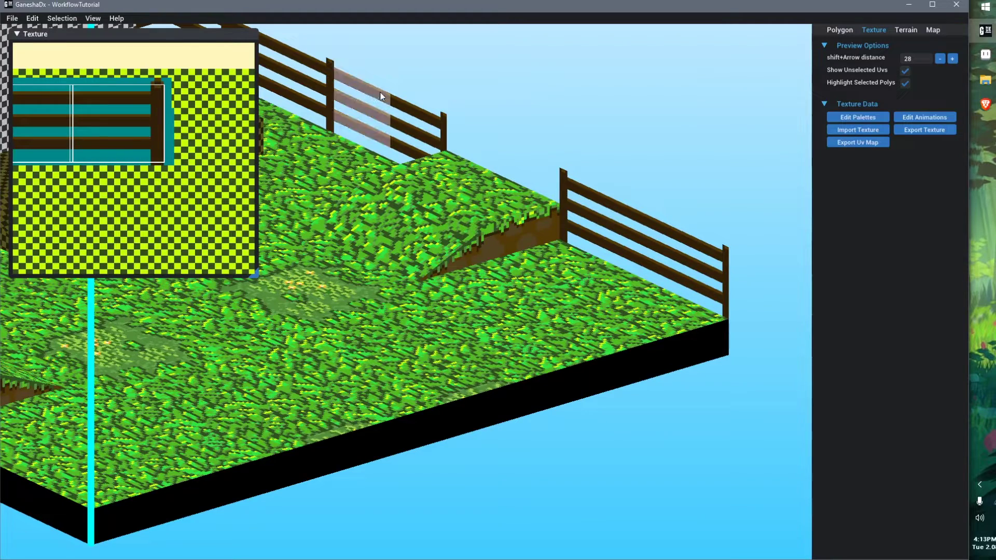
- Save the map with the fences in place
{"action": "middle_click_drag", "start_coordinate": [349, 276], "coordinate": [492, 299]}
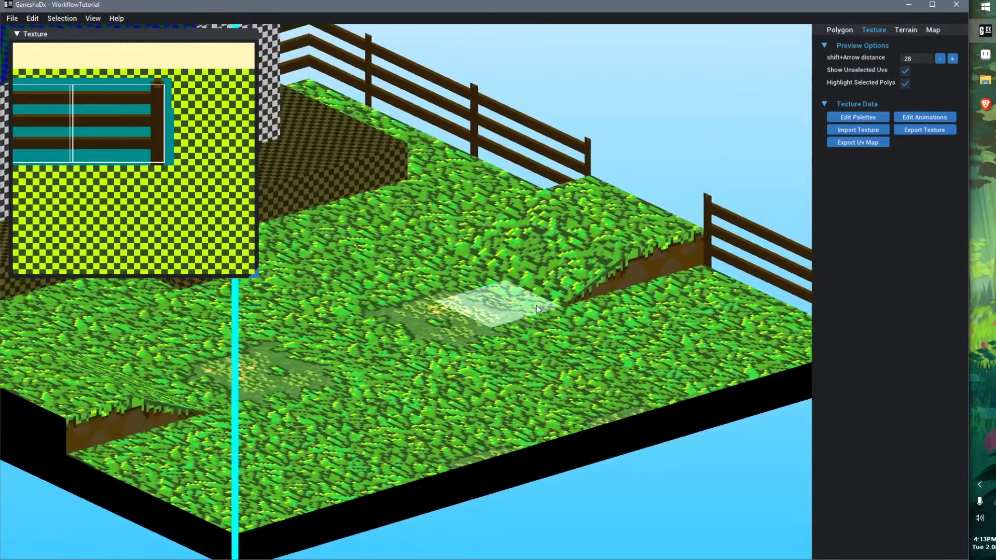
{"action": "scroll", "coordinate": [491, 299], "scroll_direction": "down", "scroll_amount": 3}
{"action": "right_click_drag", "start_coordinate": [491, 299], "coordinate": [384, 321]}
{"action": "key", "text": "ctrl+s"}
- Select the end panel of the corner fence, open the map's palettes for editing and inspect palette 1's cream colour
{"action": "middle_click_drag", "start_coordinate": [384, 322], "coordinate": [413, 332]}
{"action": "right_click_drag", "start_coordinate": [412, 332], "coordinate": [425, 359]}
{"action": "left_click", "coordinate": [362, 306]}
{"action": "scroll", "coordinate": [363, 306], "scroll_direction": "up", "scroll_amount": 3}
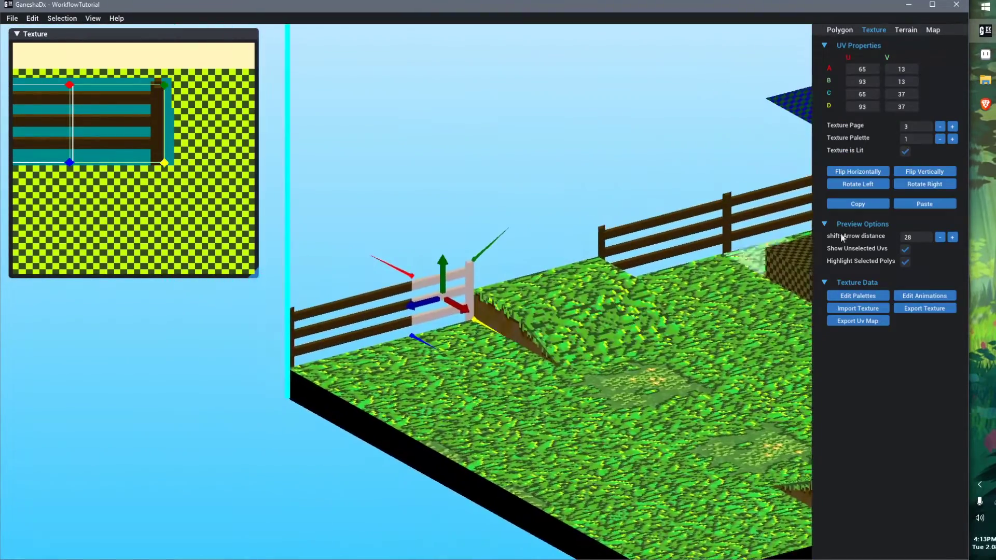
{"action": "left_click", "coordinate": [856, 299]}
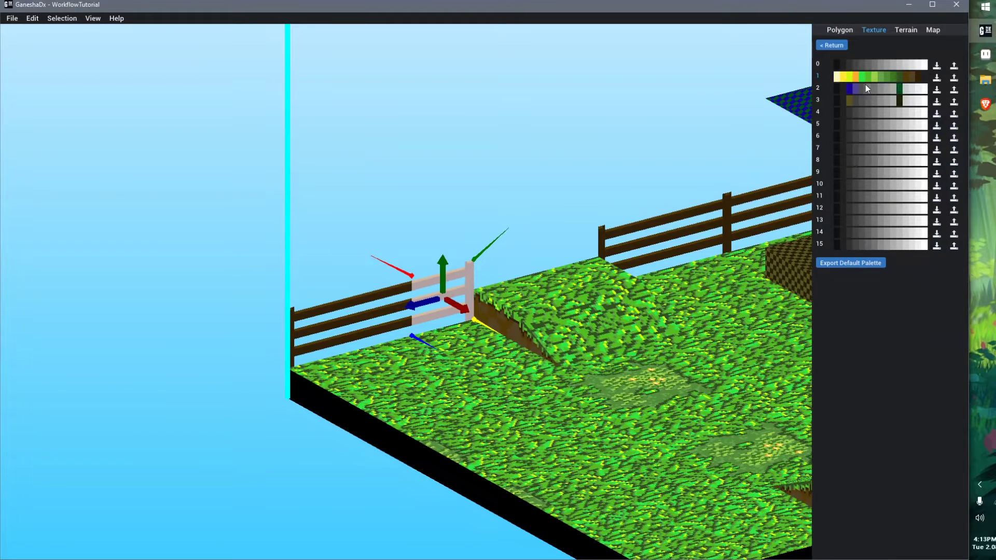
{"action": "left_click", "coordinate": [837, 79]}
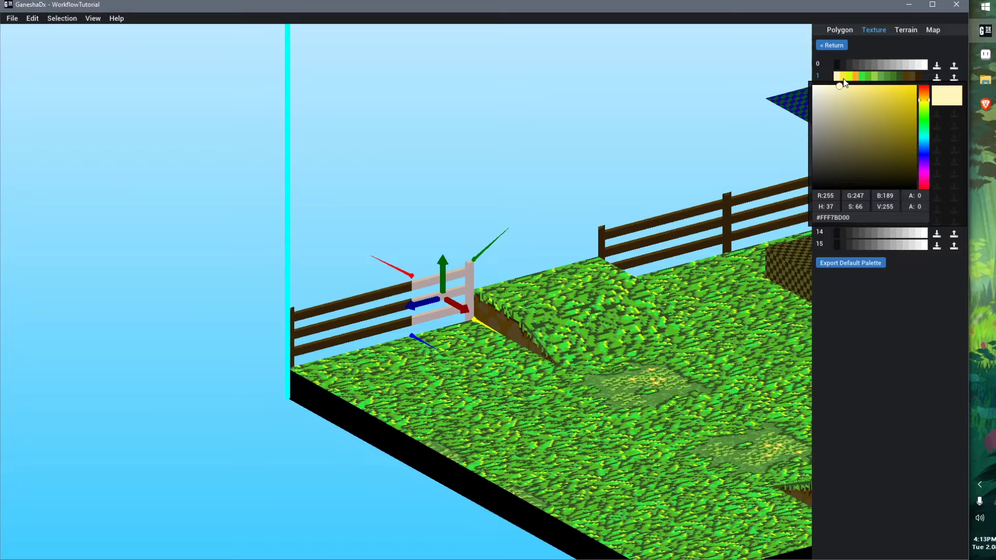
{"action": "left_click", "coordinate": [890, 313]}
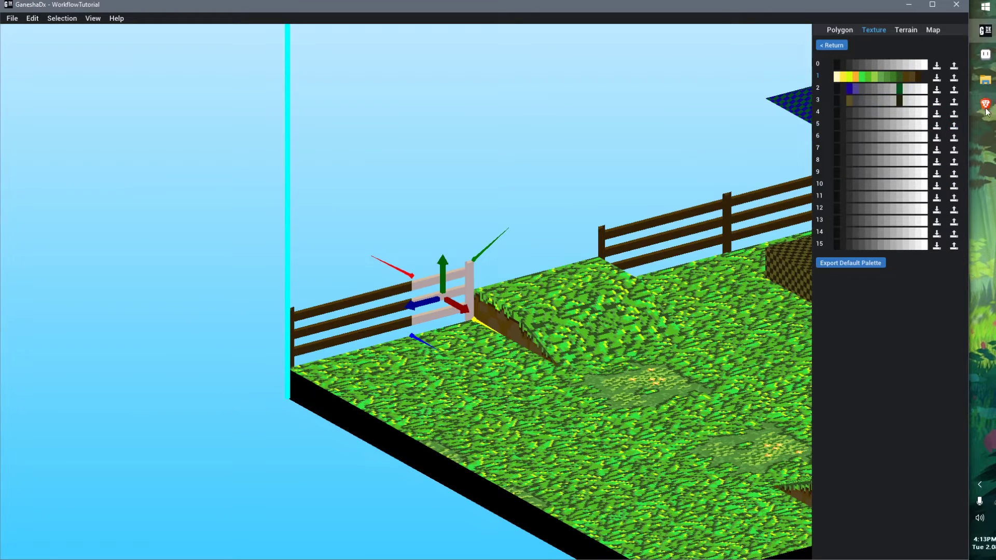
- Set the red value of palette 1's first colour to 74 and look at the fence panels up close
{"action": "left_click", "coordinate": [832, 85]}
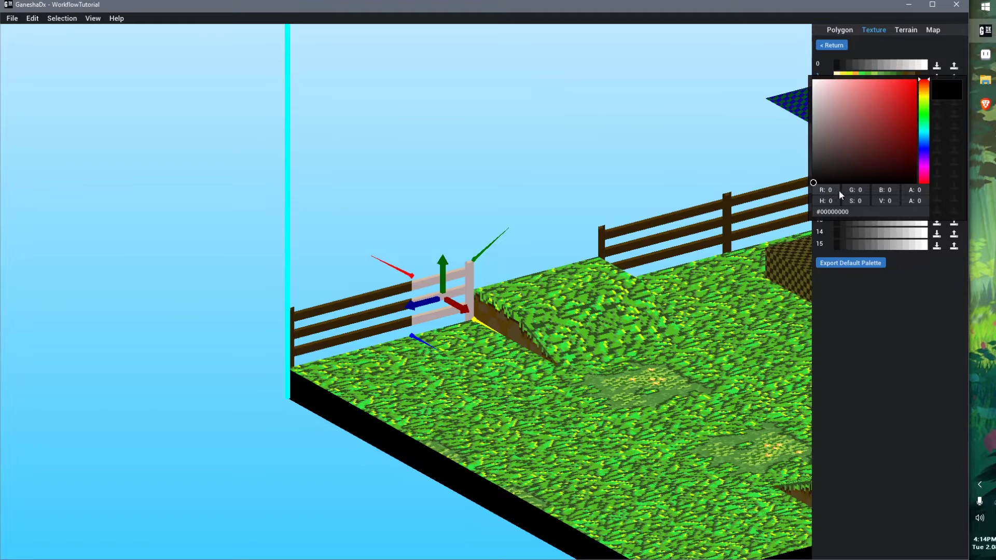
{"action": "left_click_drag", "start_coordinate": [838, 191], "coordinate": [879, 195]}
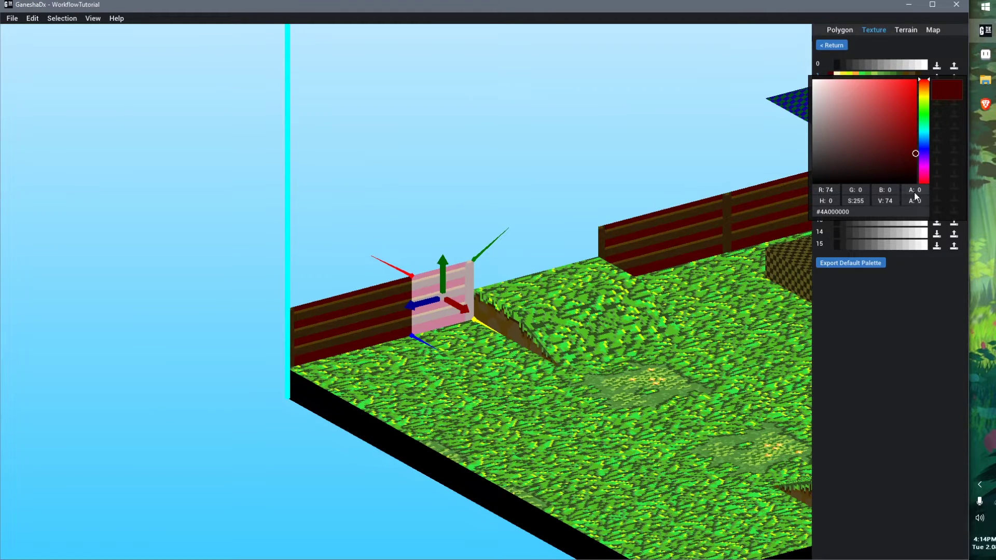
{"action": "left_click", "coordinate": [346, 251]}
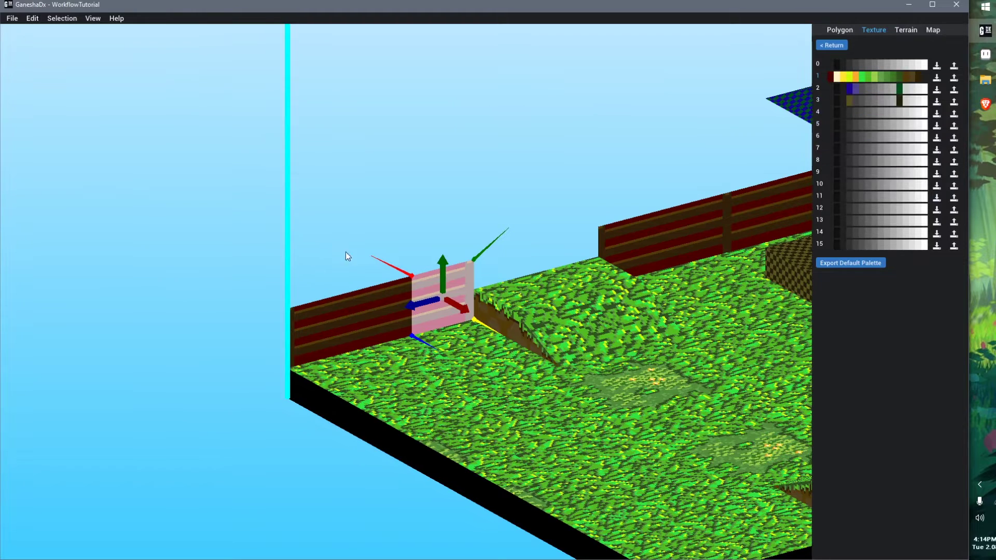
{"action": "middle_click_drag", "start_coordinate": [574, 384], "coordinate": [507, 372]}
{"action": "scroll", "coordinate": [407, 362], "scroll_direction": "up", "scroll_amount": 2}
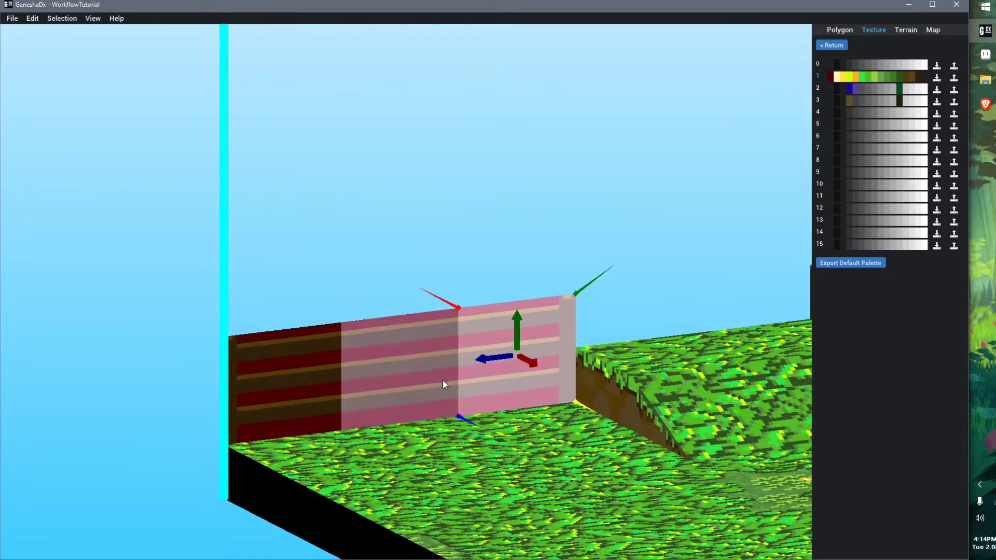
- Set the red value of palette 1's first colour to 0 and select the middle panel of the fence
{"action": "left_click", "coordinate": [829, 79]}
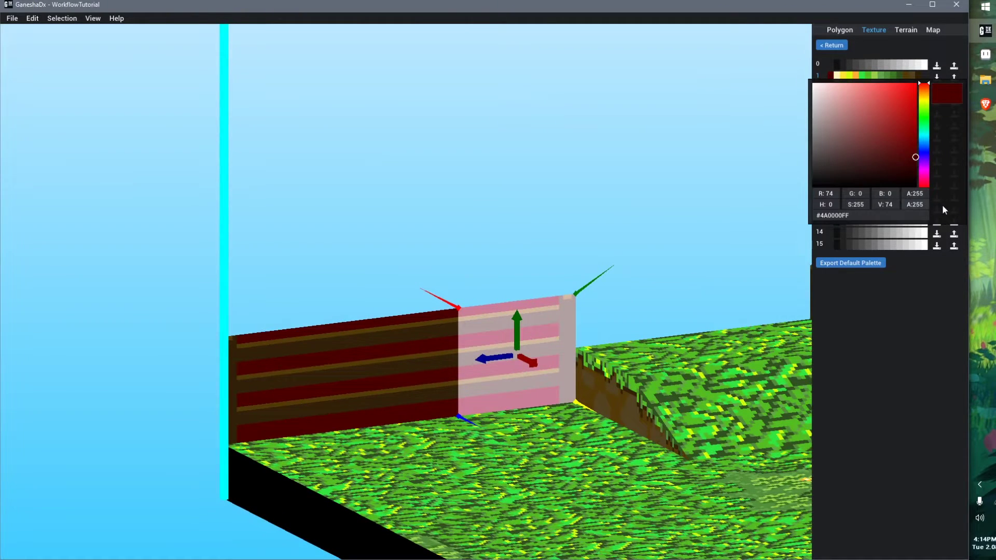
{"action": "left_click_drag", "start_coordinate": [832, 191], "coordinate": [683, 206]}
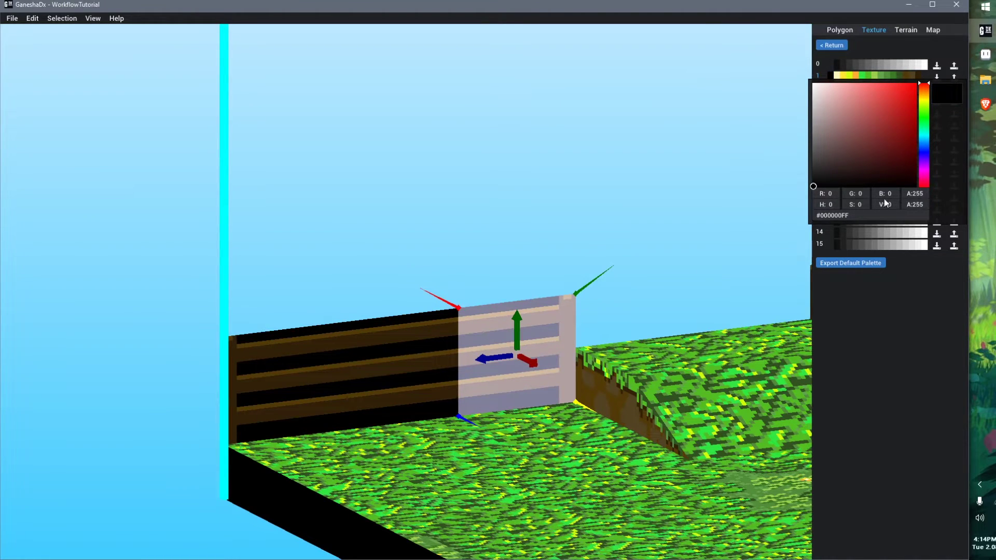
{"action": "left_click", "coordinate": [424, 236]}
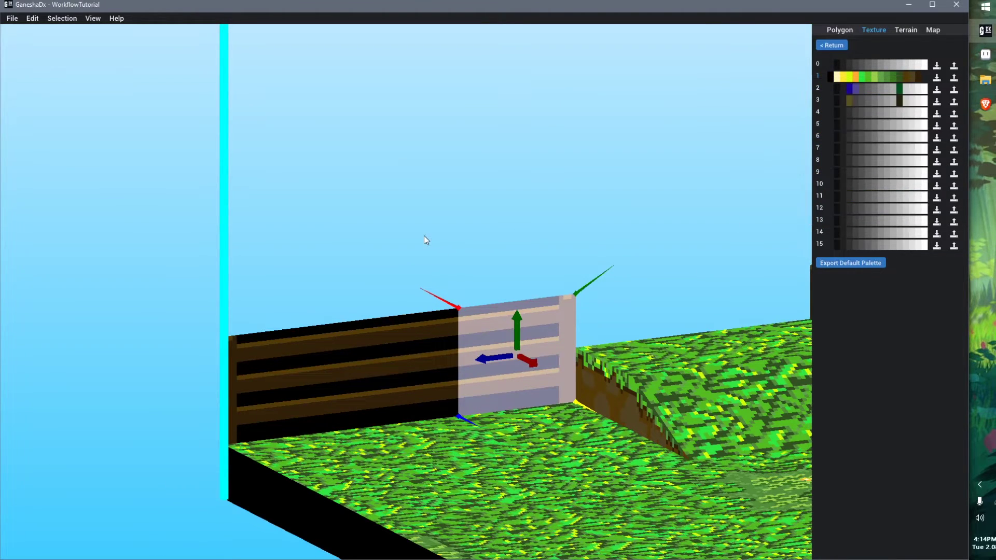
{"action": "left_click", "coordinate": [314, 280]}
{"action": "left_click", "coordinate": [378, 362]}
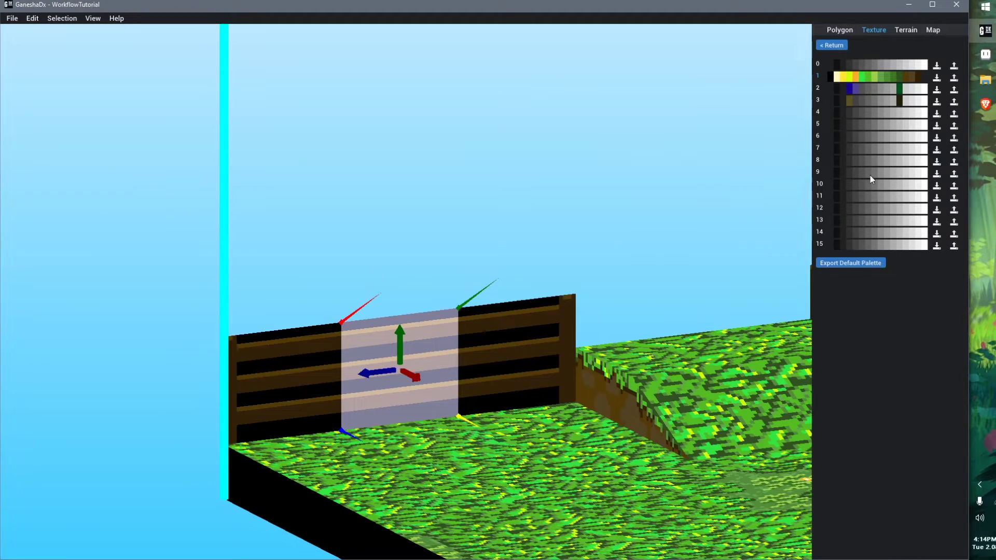
- Set the alpha of palette 1's first colour to 0 and deselect the fence panel
{"action": "left_click", "coordinate": [833, 78]}
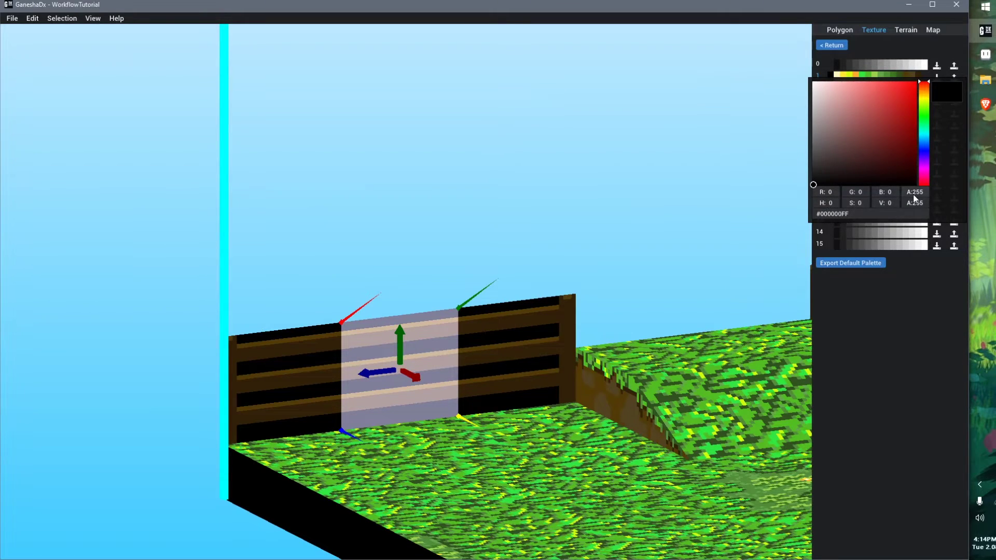
{"action": "left_click_drag", "start_coordinate": [916, 194], "coordinate": [807, 201]}
{"action": "right_click_drag", "start_coordinate": [622, 325], "coordinate": [524, 210]}
{"action": "left_click_drag", "start_coordinate": [591, 296], "coordinate": [607, 311]}
{"action": "scroll", "coordinate": [605, 306], "scroll_direction": "down", "scroll_amount": 6}
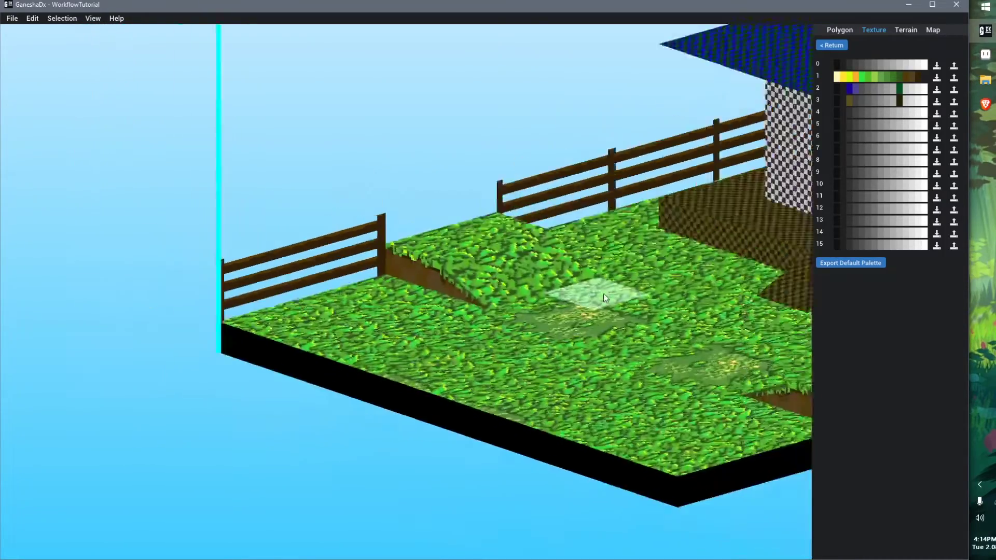
{"action": "middle_click_drag", "start_coordinate": [602, 291], "coordinate": [534, 272]}
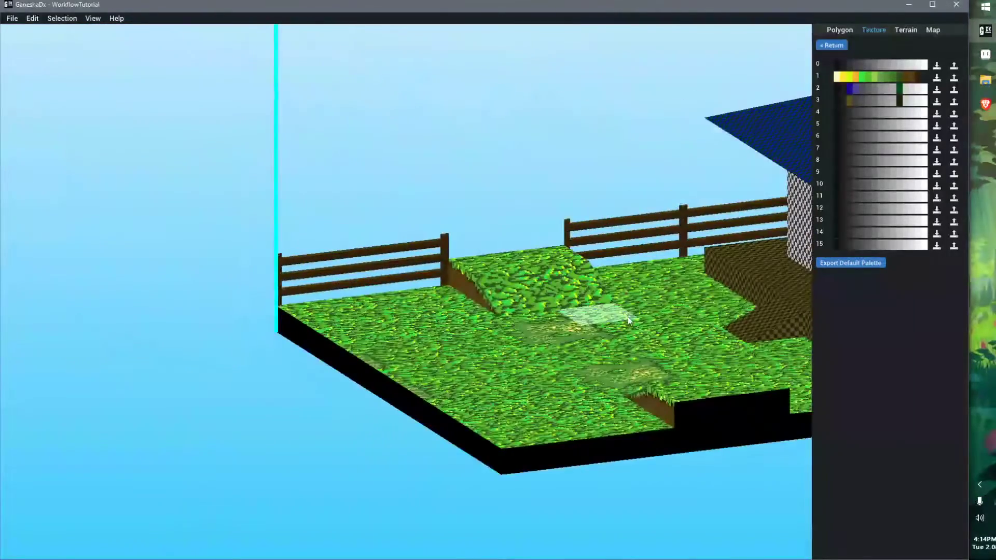
{"action": "right_click_drag", "start_coordinate": [614, 306], "coordinate": [521, 279]}
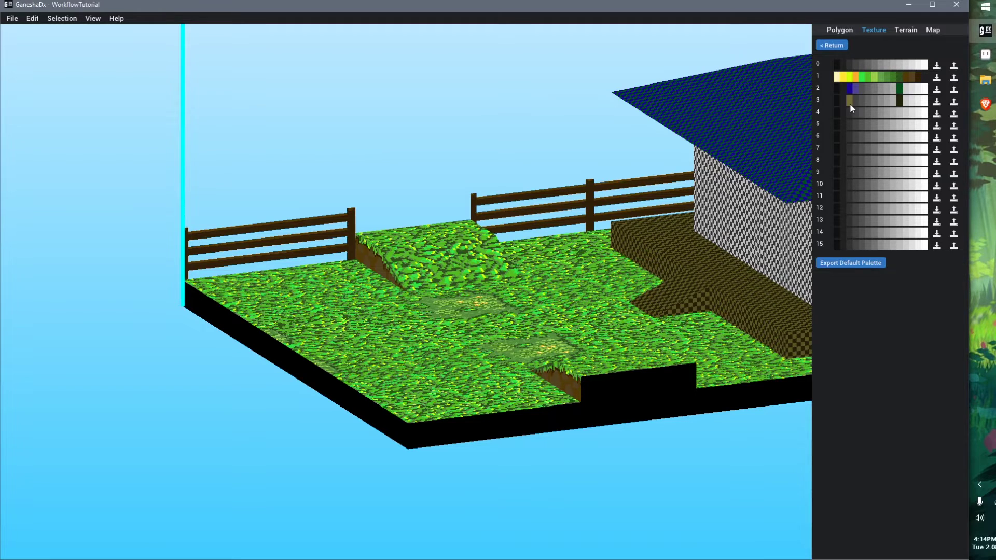
- Switch to Aseprite and select colour index 0 of the texture's palette to examine its transparency
{"action": "left_click", "coordinate": [988, 53]}
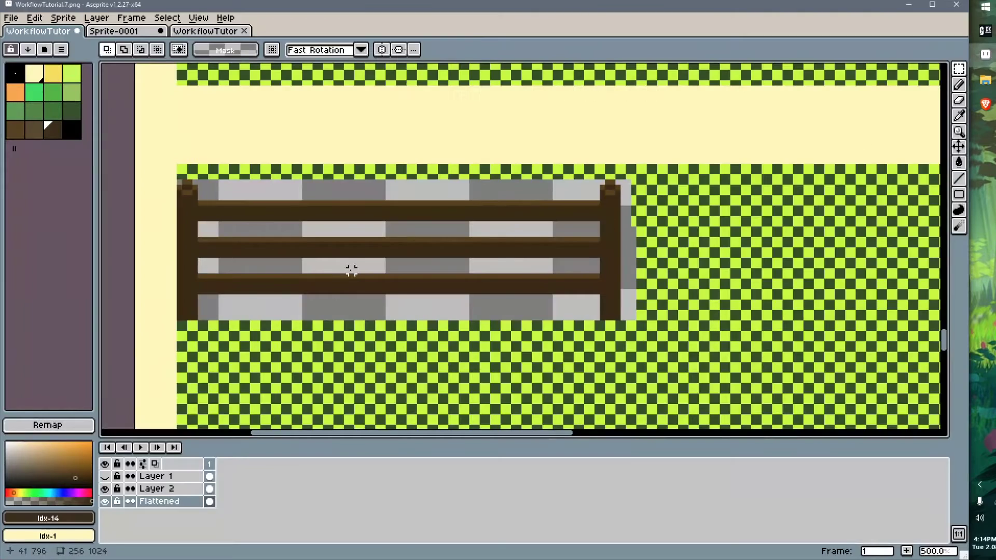
{"action": "left_click", "coordinate": [15, 73]}
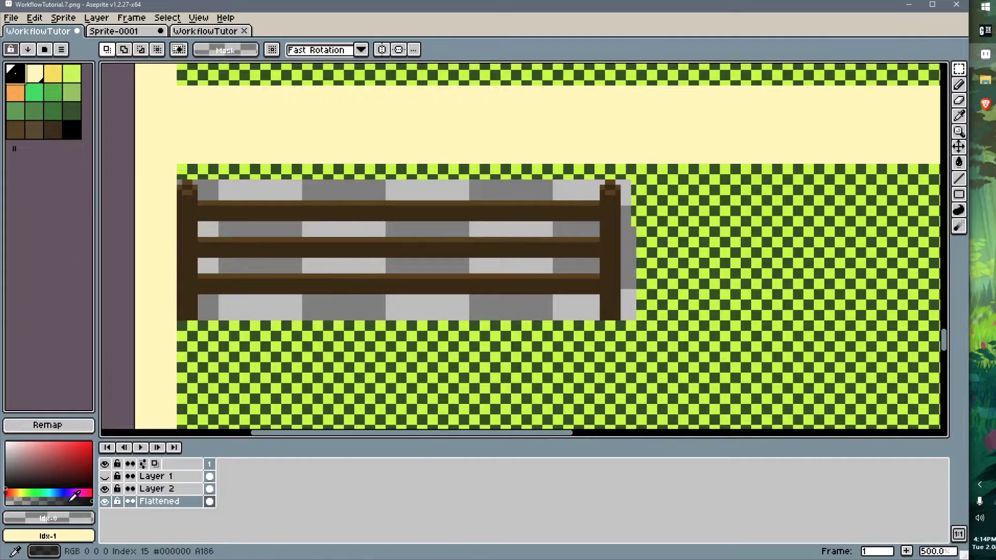
{"action": "left_click_drag", "start_coordinate": [71, 500], "coordinate": [81, 501]}
{"action": "key", "text": "ctrl+s"}
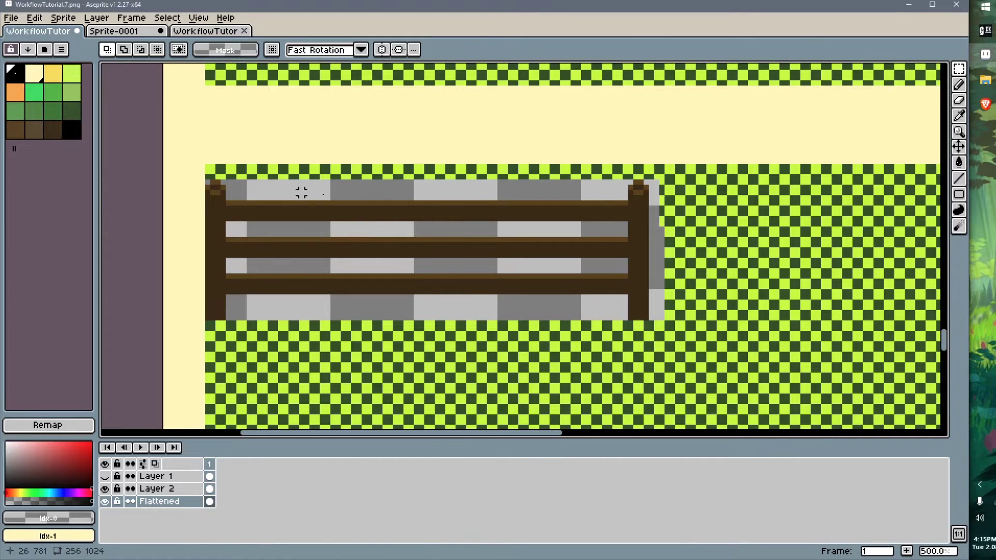
- Switch back to GaneshaDx and view the colour and alpha values of palette 1's first colour
{"action": "key", "text": "alt+Tab"}
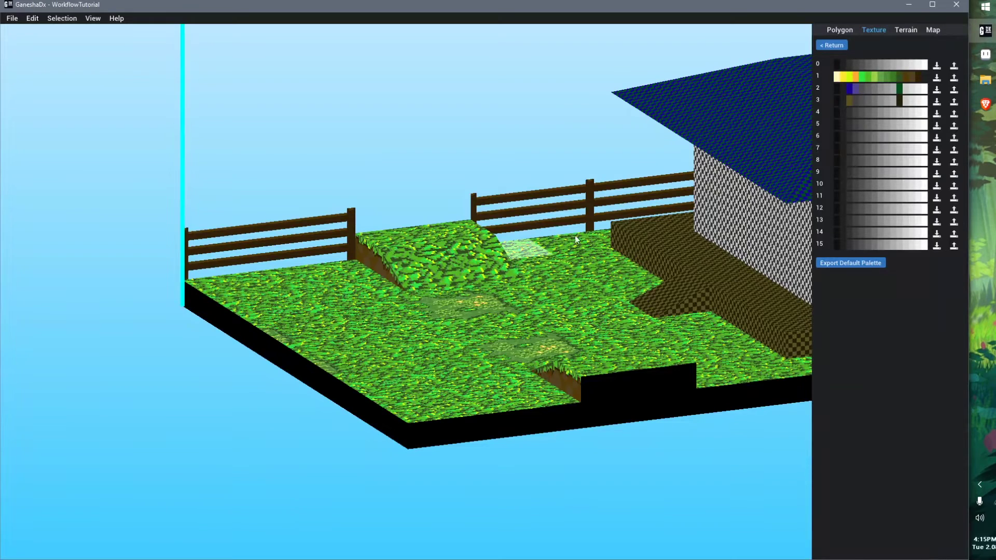
{"action": "left_click", "coordinate": [835, 86]}
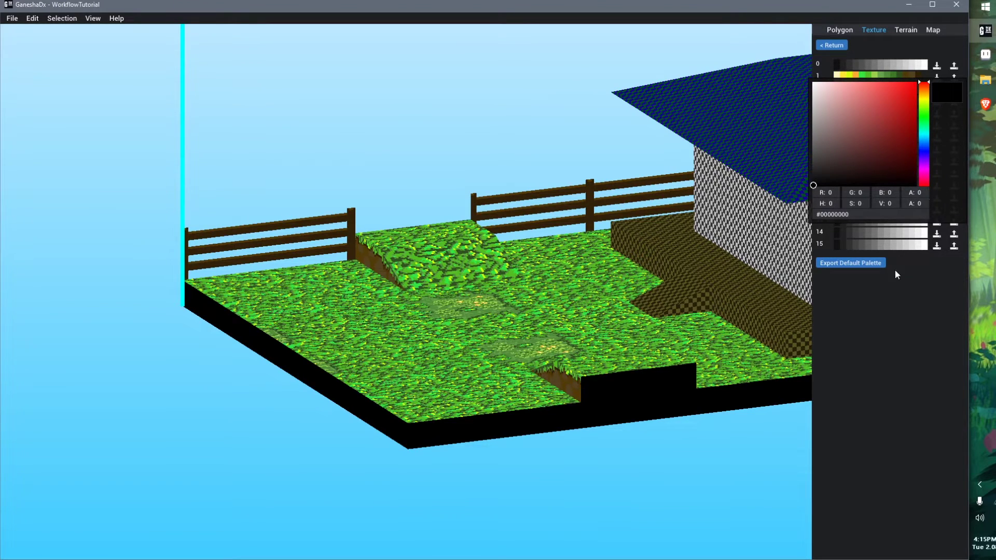
{"action": "left_click", "coordinate": [885, 334]}
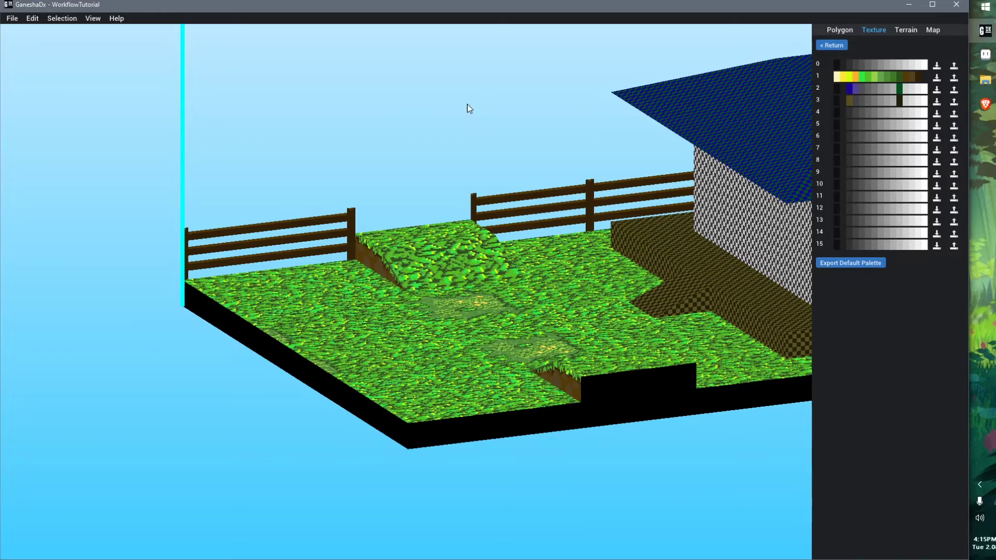
- Examine the fences, grass and house on the map from several angles
{"action": "right_click_drag", "start_coordinate": [485, 186], "coordinate": [487, 194]}
{"action": "left_click", "coordinate": [469, 193]}
{"action": "right_click_drag", "start_coordinate": [503, 270], "coordinate": [468, 276]}
{"action": "left_click", "coordinate": [275, 168]}
{"action": "scroll", "coordinate": [447, 279], "scroll_direction": "down", "scroll_amount": 2}
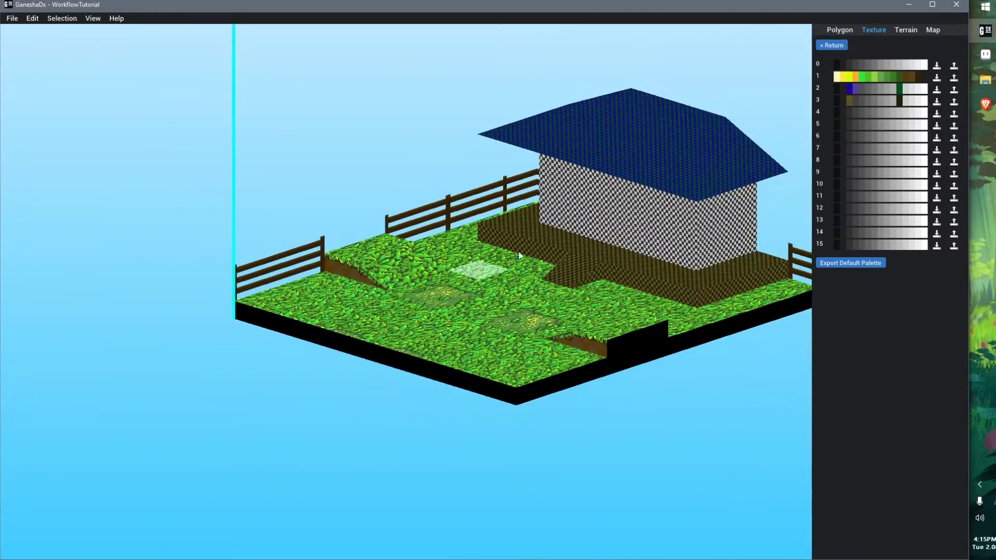
{"action": "middle_click_drag", "start_coordinate": [468, 275], "coordinate": [421, 325]}
{"action": "right_click_drag", "start_coordinate": [421, 326], "coordinate": [490, 325]}
{"action": "middle_click_drag", "start_coordinate": [490, 325], "coordinate": [519, 285]}
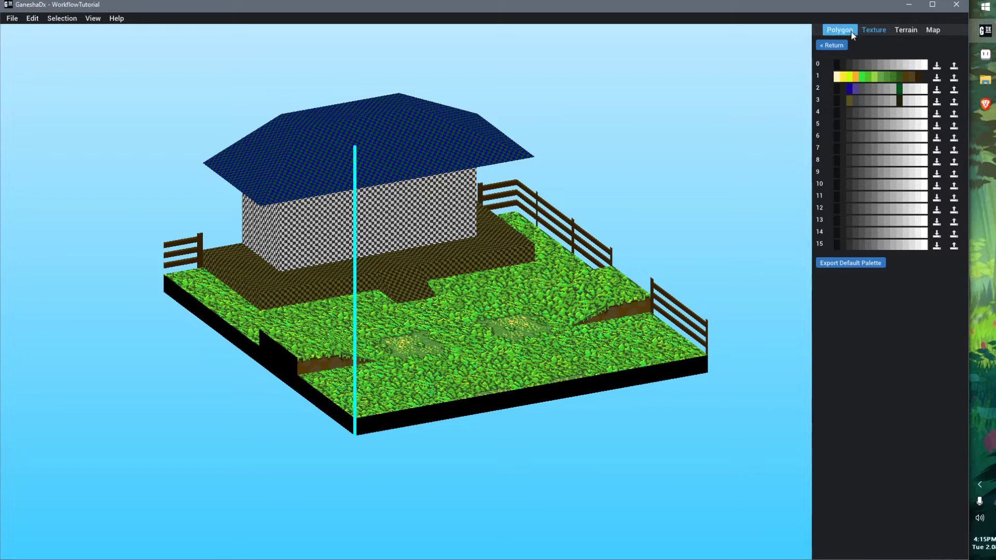
- Import palette files into palettes 4 and 5
{"action": "left_click", "coordinate": [936, 113]}
{"action": "double_click", "coordinate": [478, 234]}
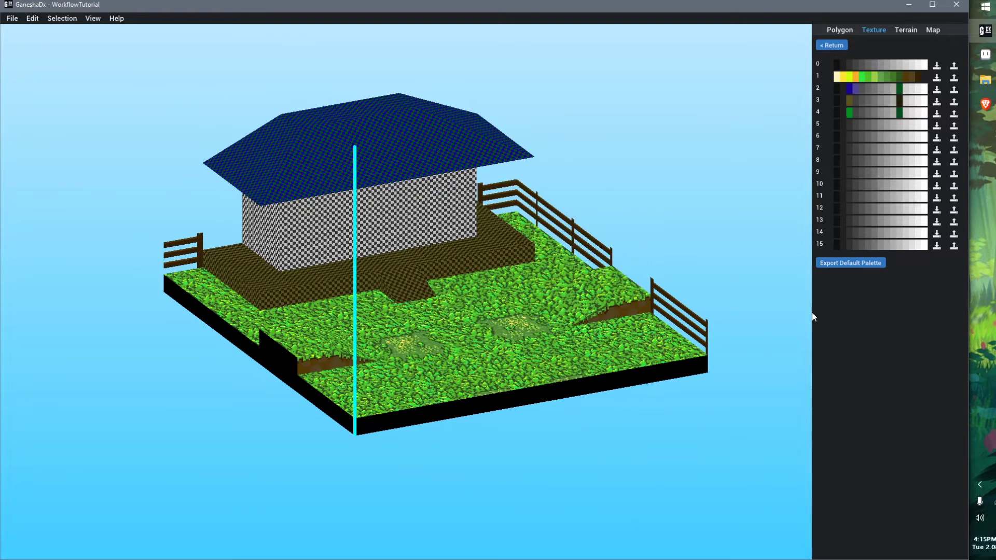
{"action": "left_click", "coordinate": [936, 125]}
{"action": "double_click", "coordinate": [436, 248]}
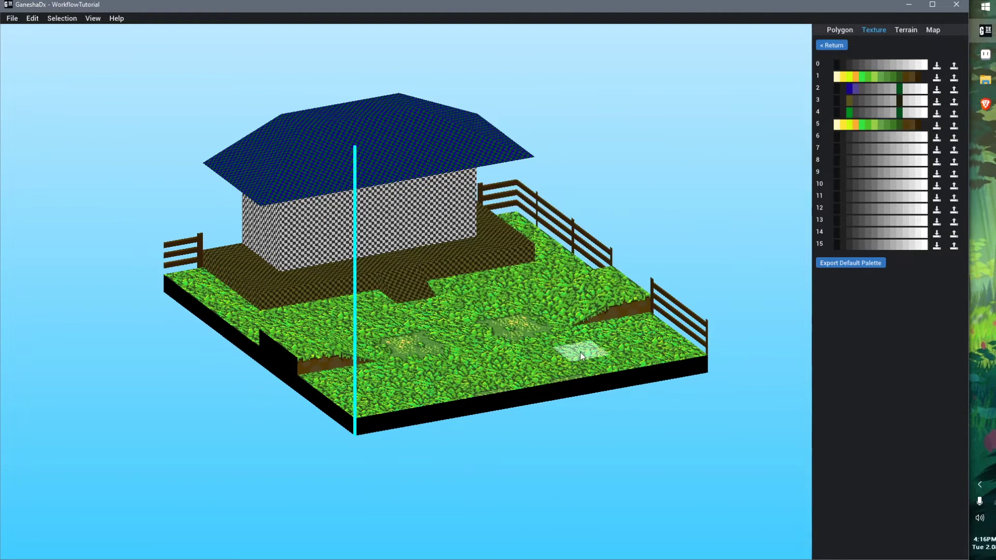
- Browse the "grass texture pixel" image results in the web browser, then return to GaneshaDx
{"action": "left_click", "coordinate": [985, 104]}
{"action": "scroll", "coordinate": [424, 402], "scroll_direction": "down", "scroll_amount": 5}
{"action": "scroll", "coordinate": [409, 363], "scroll_direction": "up", "scroll_amount": 3}
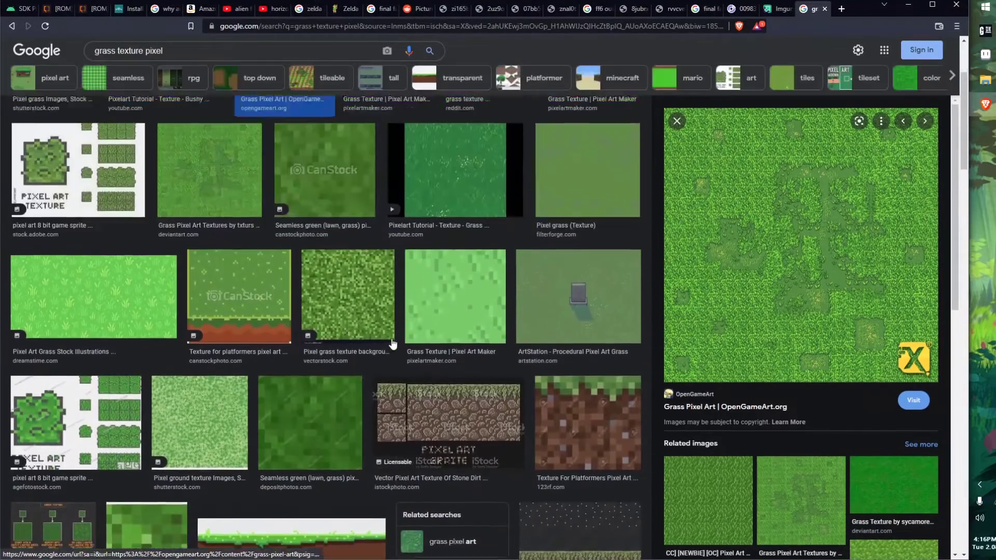
{"action": "key", "text": "alt+Tab"}
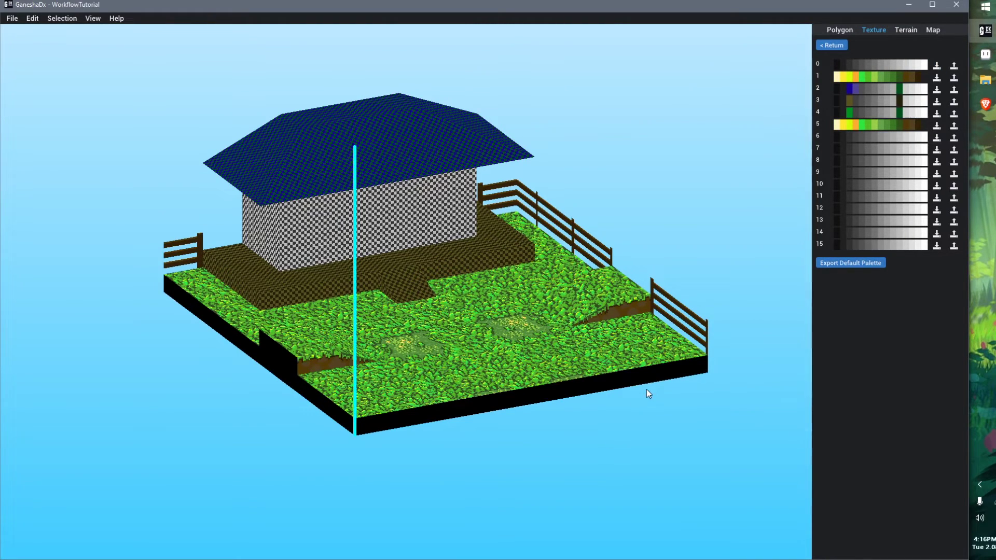
{"action": "right_click_drag", "start_coordinate": [479, 372], "coordinate": [421, 369]}
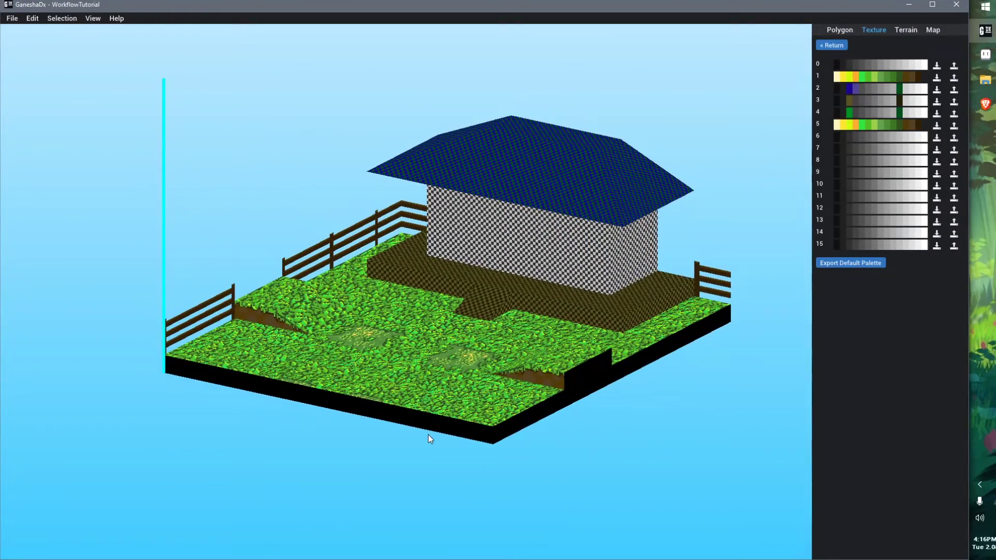
{"action": "right_click_drag", "start_coordinate": [428, 434], "coordinate": [421, 431]}
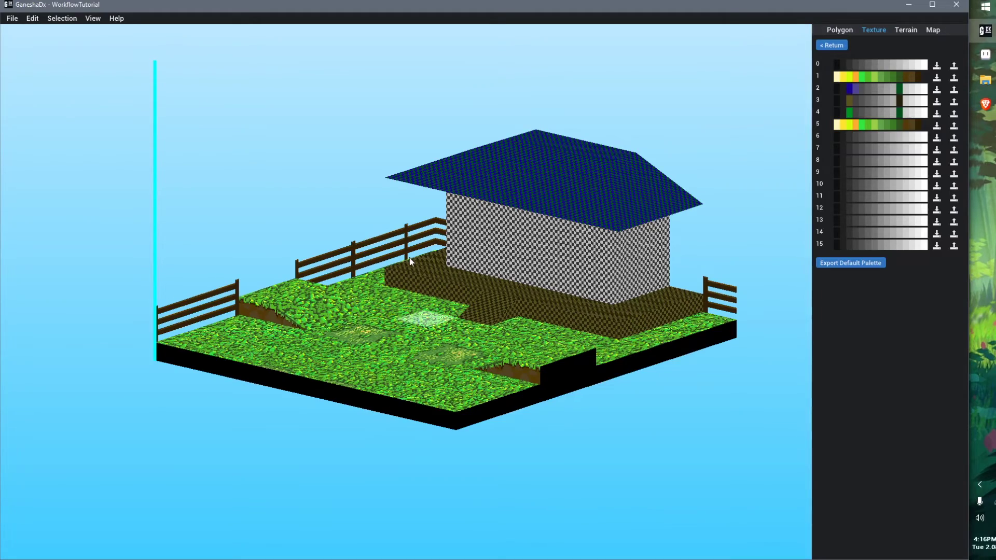
{"action": "mouse_move", "coordinate": [411, 370]}
{"action": "right_mouse_down"}
{"action": "mouse_move", "coordinate": [473, 370]}
{"action": "mouse_move", "coordinate": [428, 372]}
{"action": "right_mouse_up"}
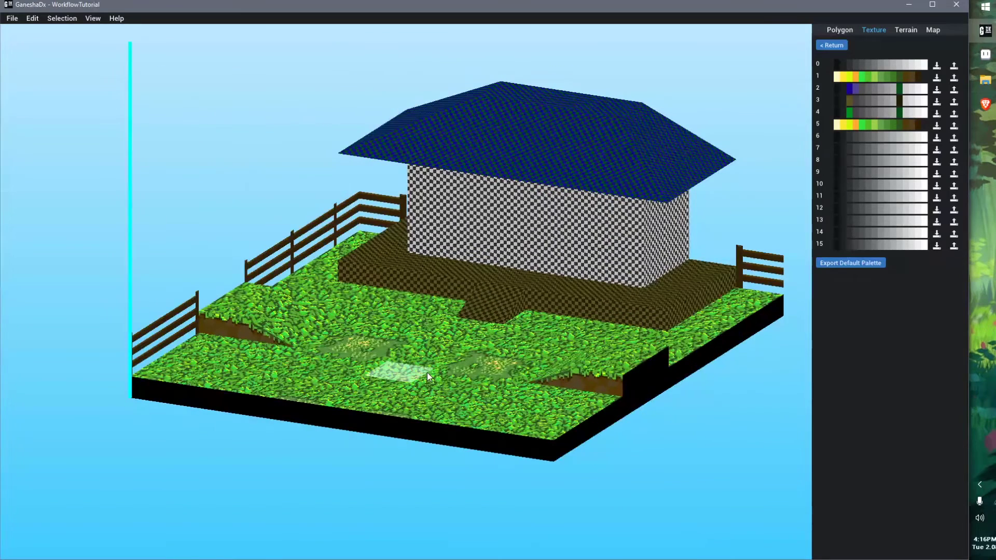